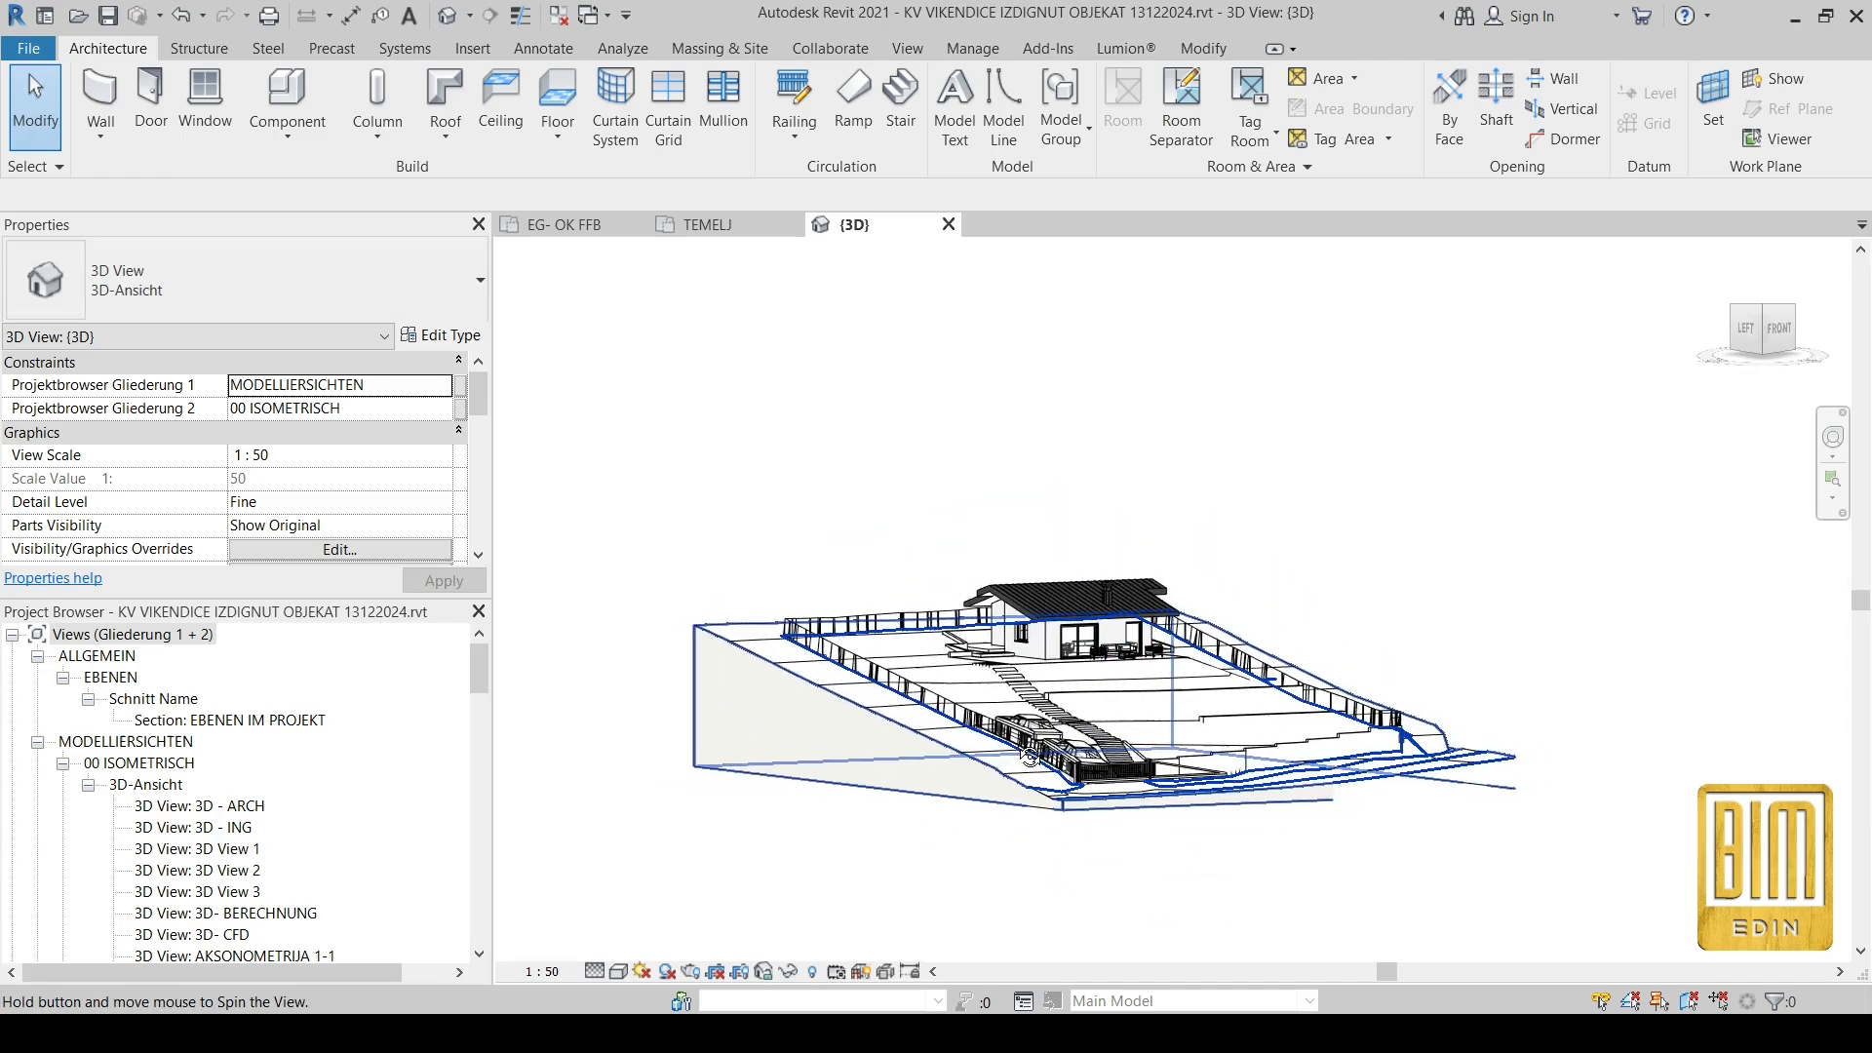
Step: Examine the house, its terrace furniture and the sloping fenced plot from several sides in the 3D view
shift+middle_drag(1584, 722, 1258, 673)
scroll(1248, 655, up, 4)
scroll(1248, 655, up, 4)
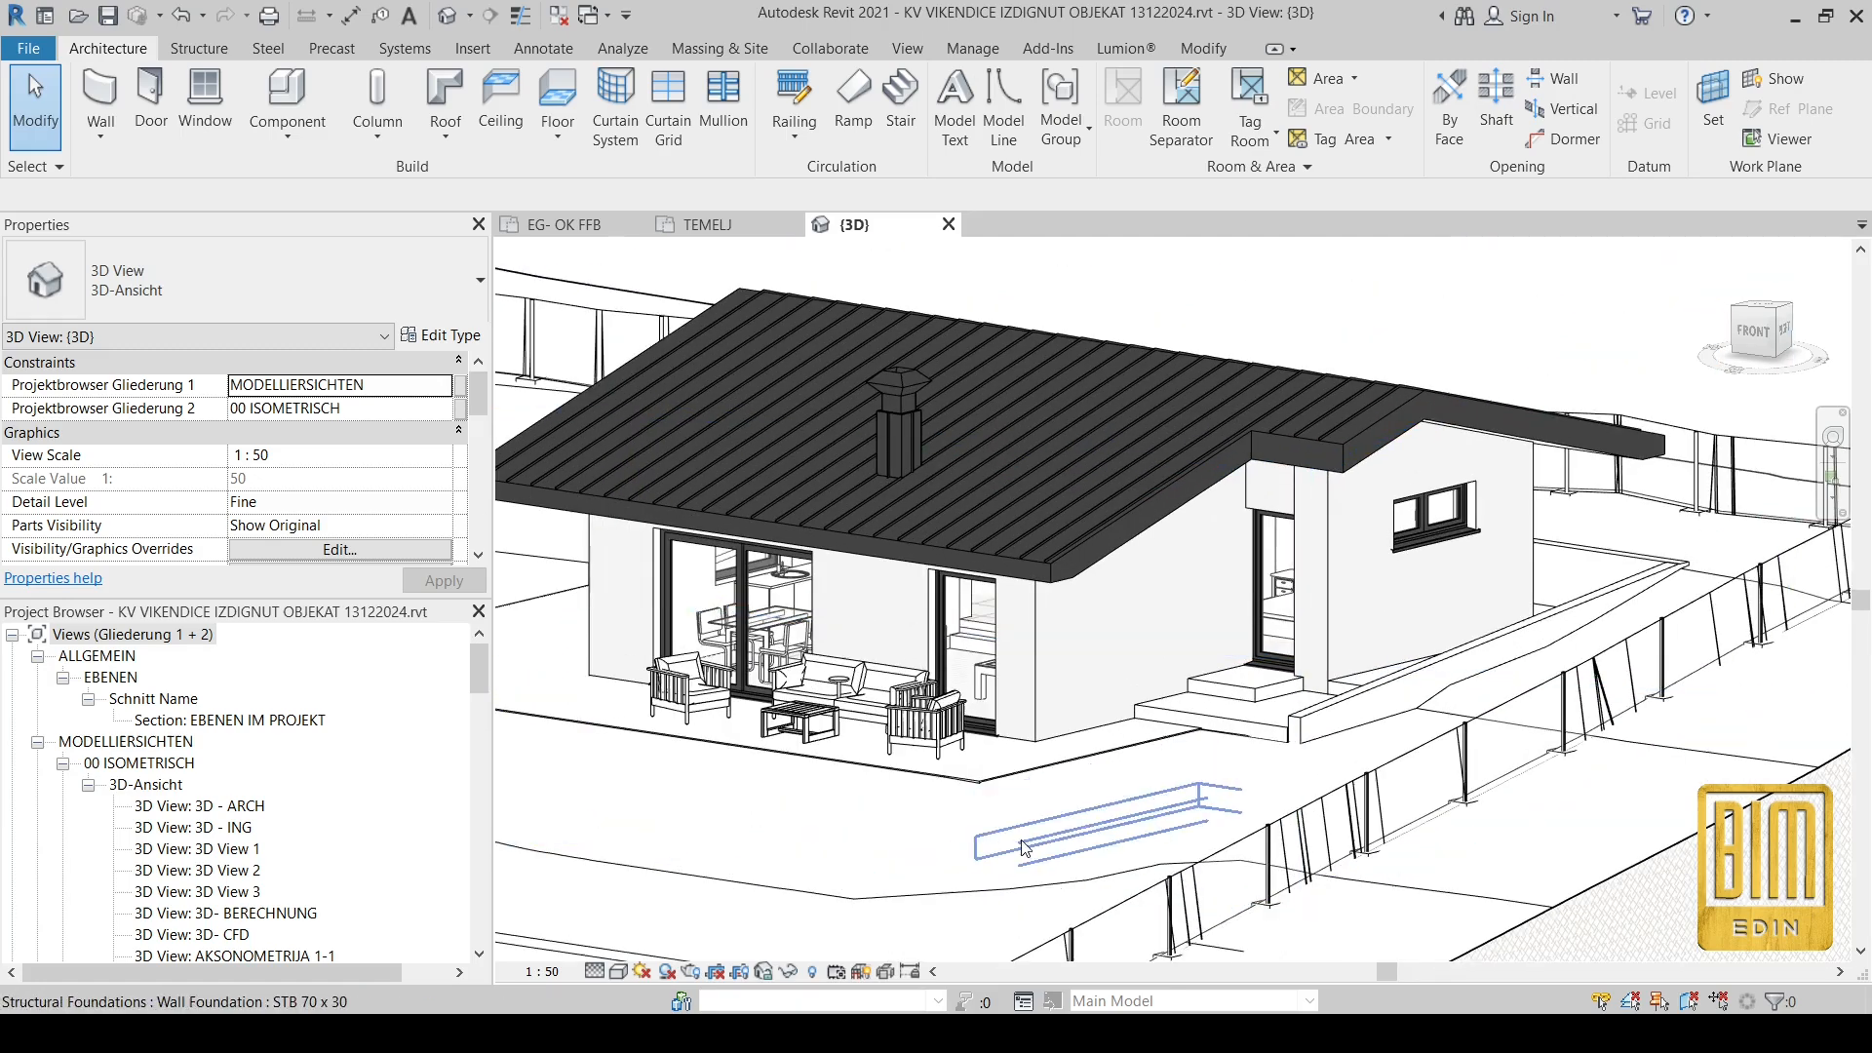
shift+middle_drag(970, 892, 1305, 638)
click(875, 682)
scroll(1302, 630, down, 3)
scroll(877, 698, up, 3)
shift+middle_drag(767, 777, 1128, 718)
scroll(1128, 718, down, 4)
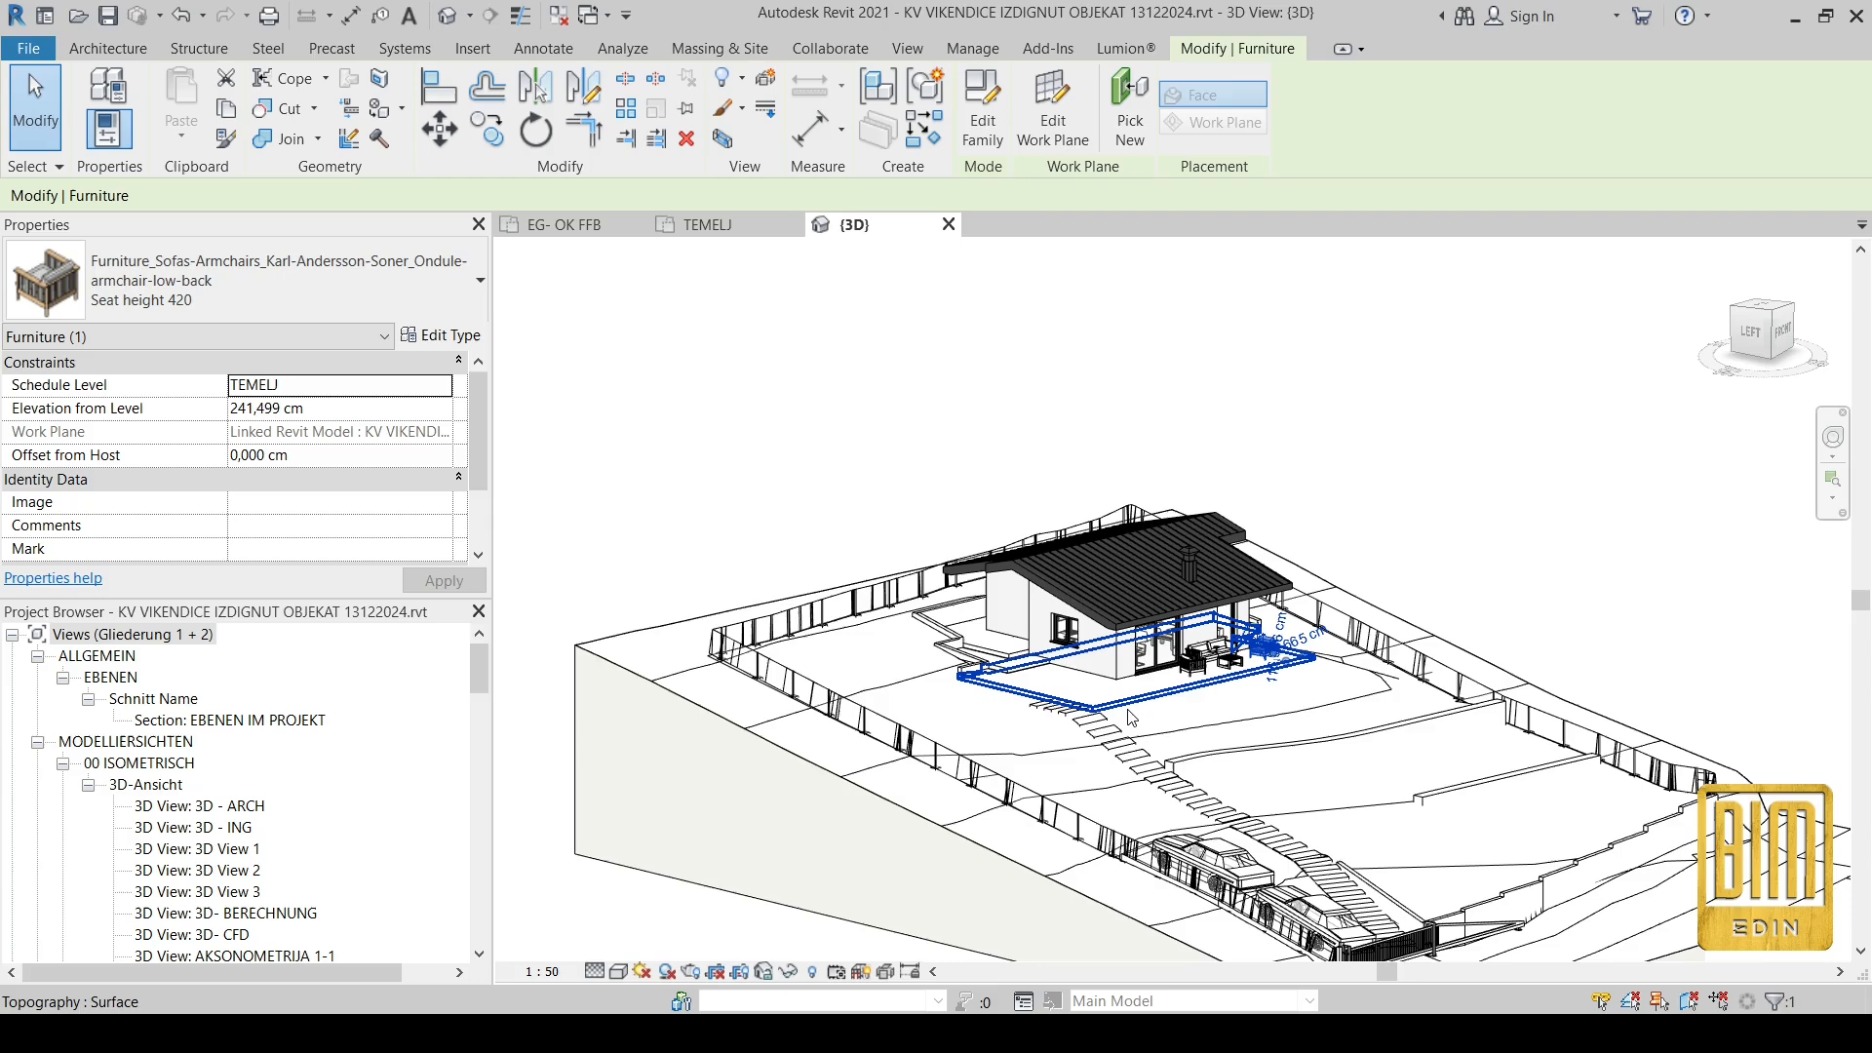
scroll(1037, 603, up, 2)
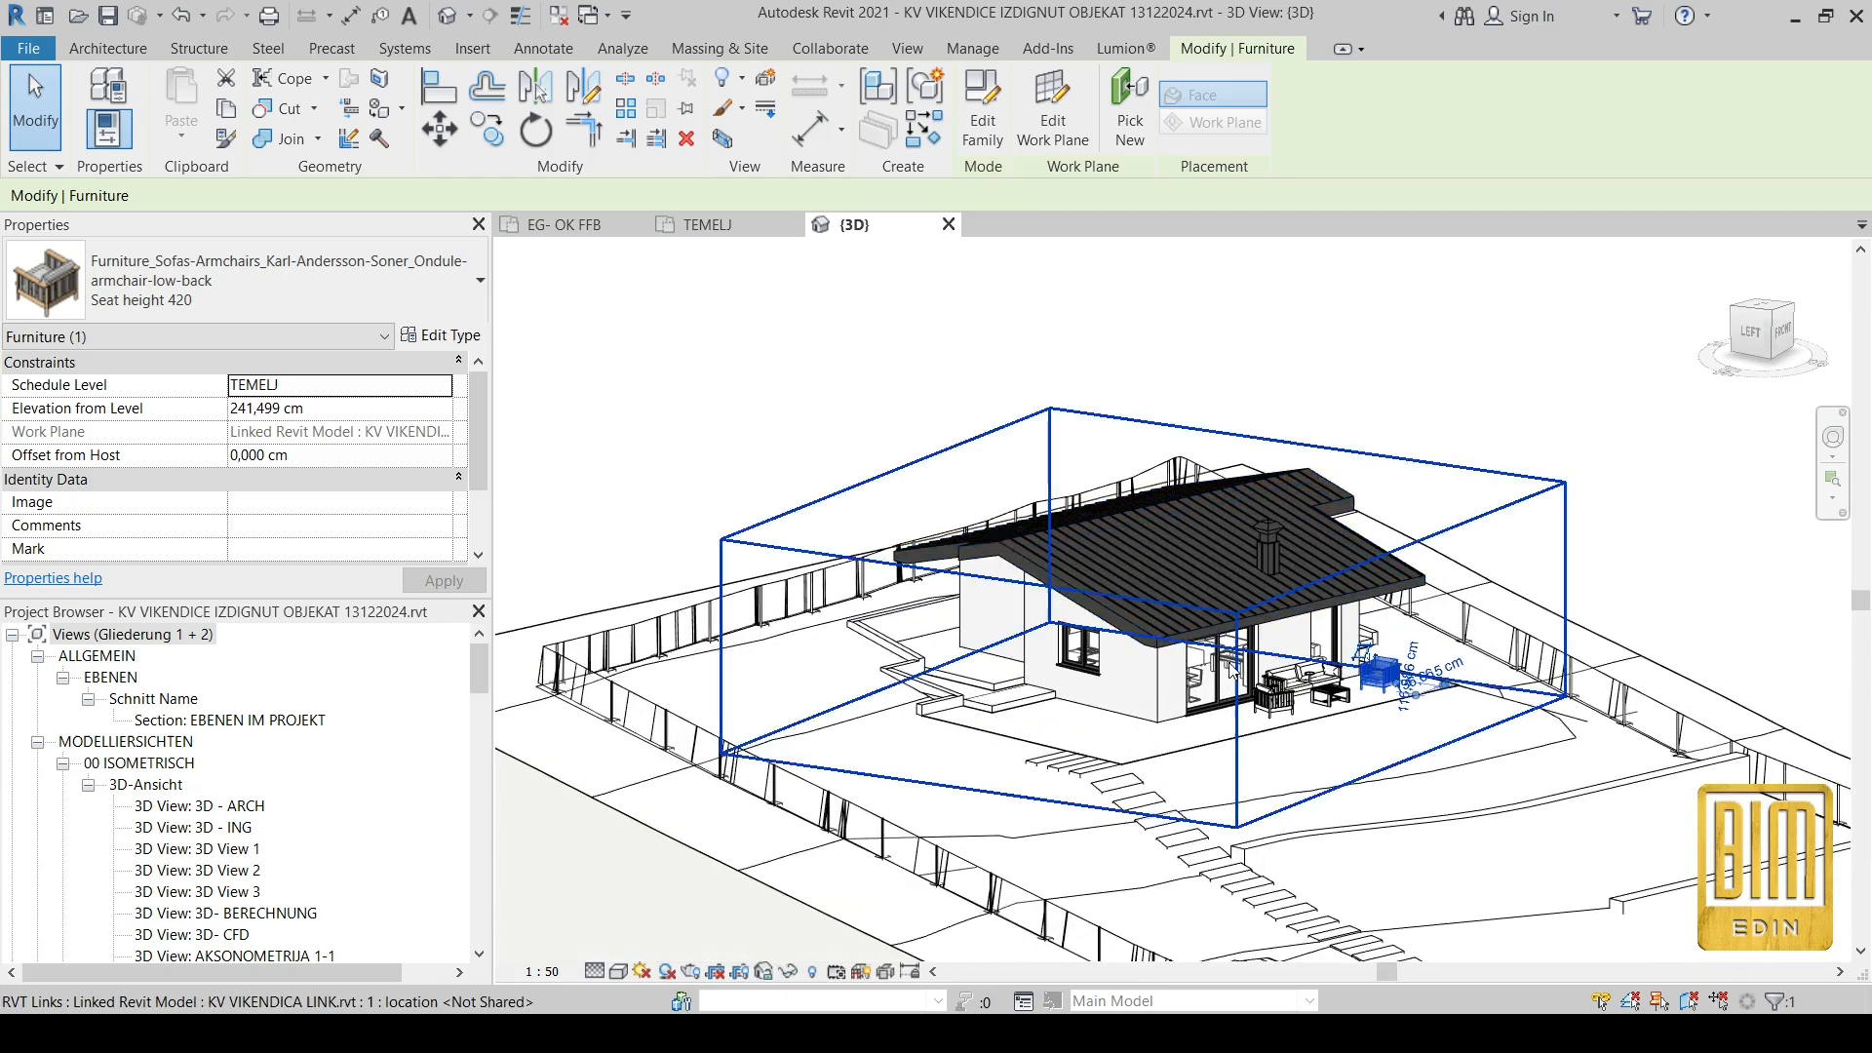
scroll(361, 567, down, 2)
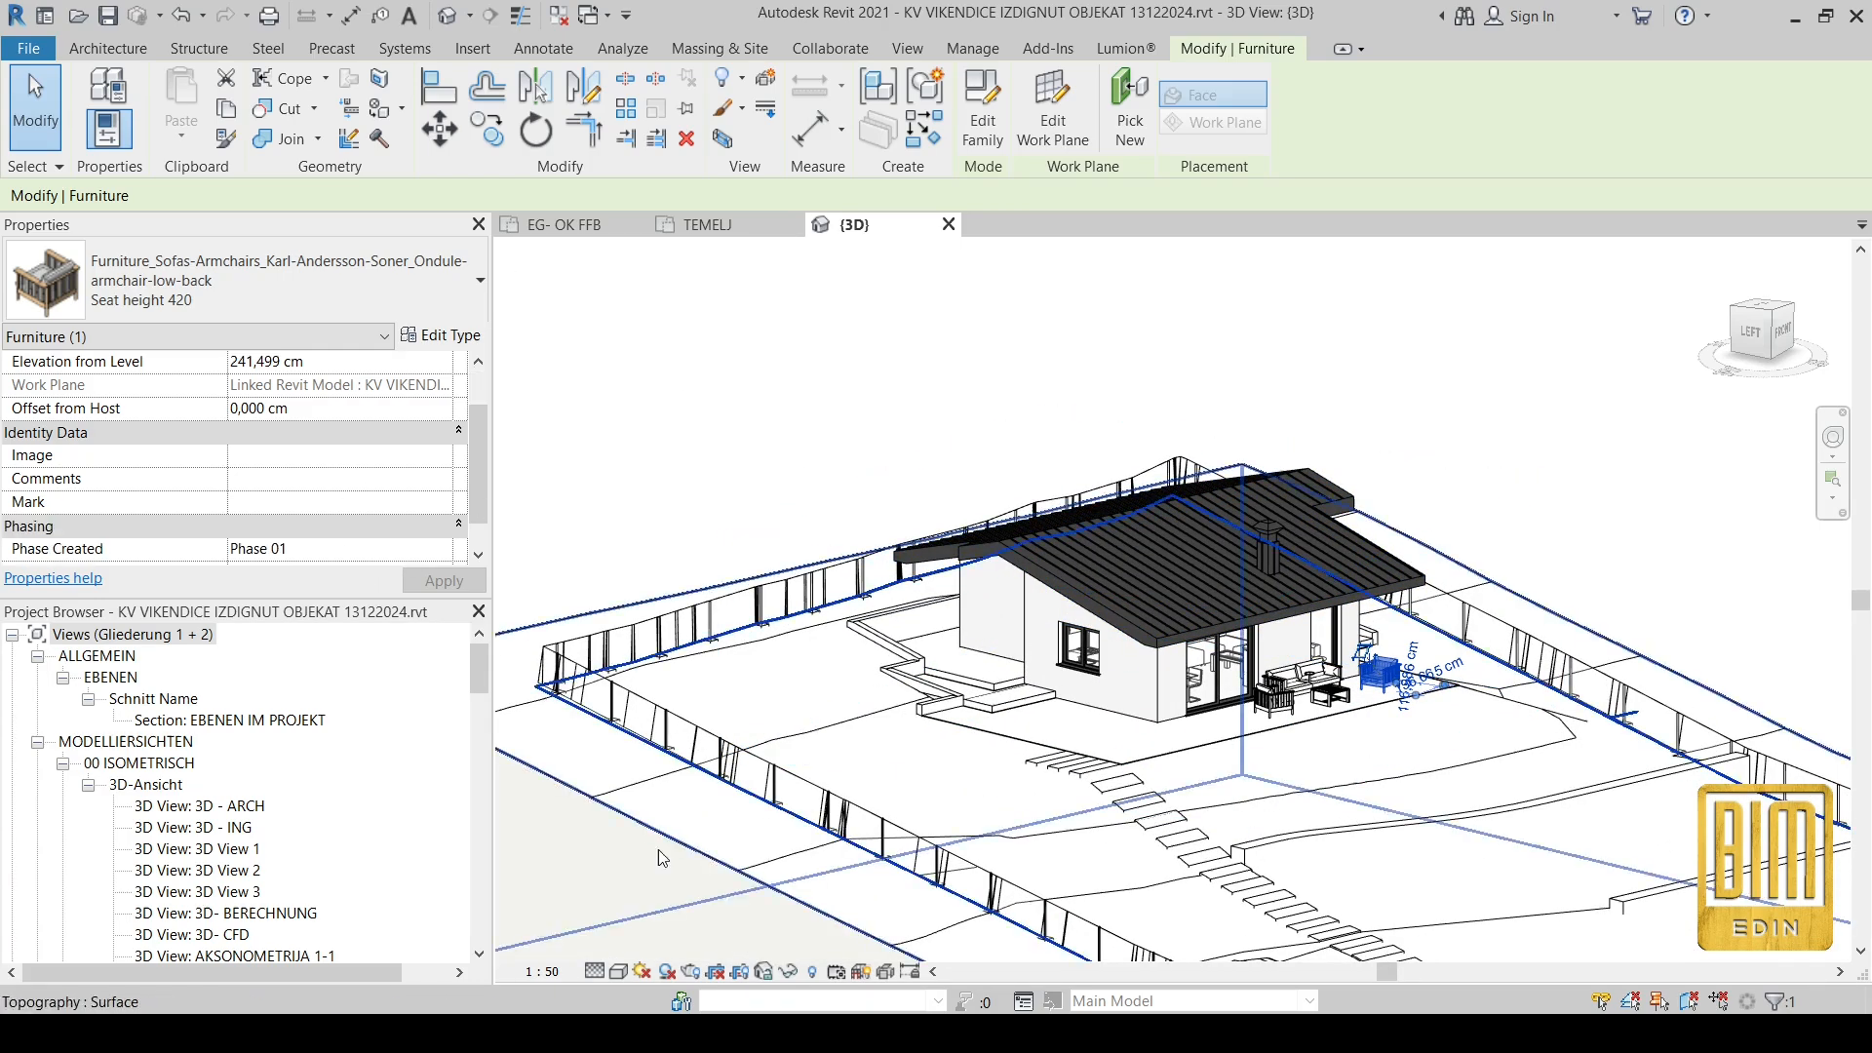
Step: Unhide the whole Planting category in the 3D view, using Reveal Hidden Elements and one of the hidden trees
click(812, 971)
click(731, 389)
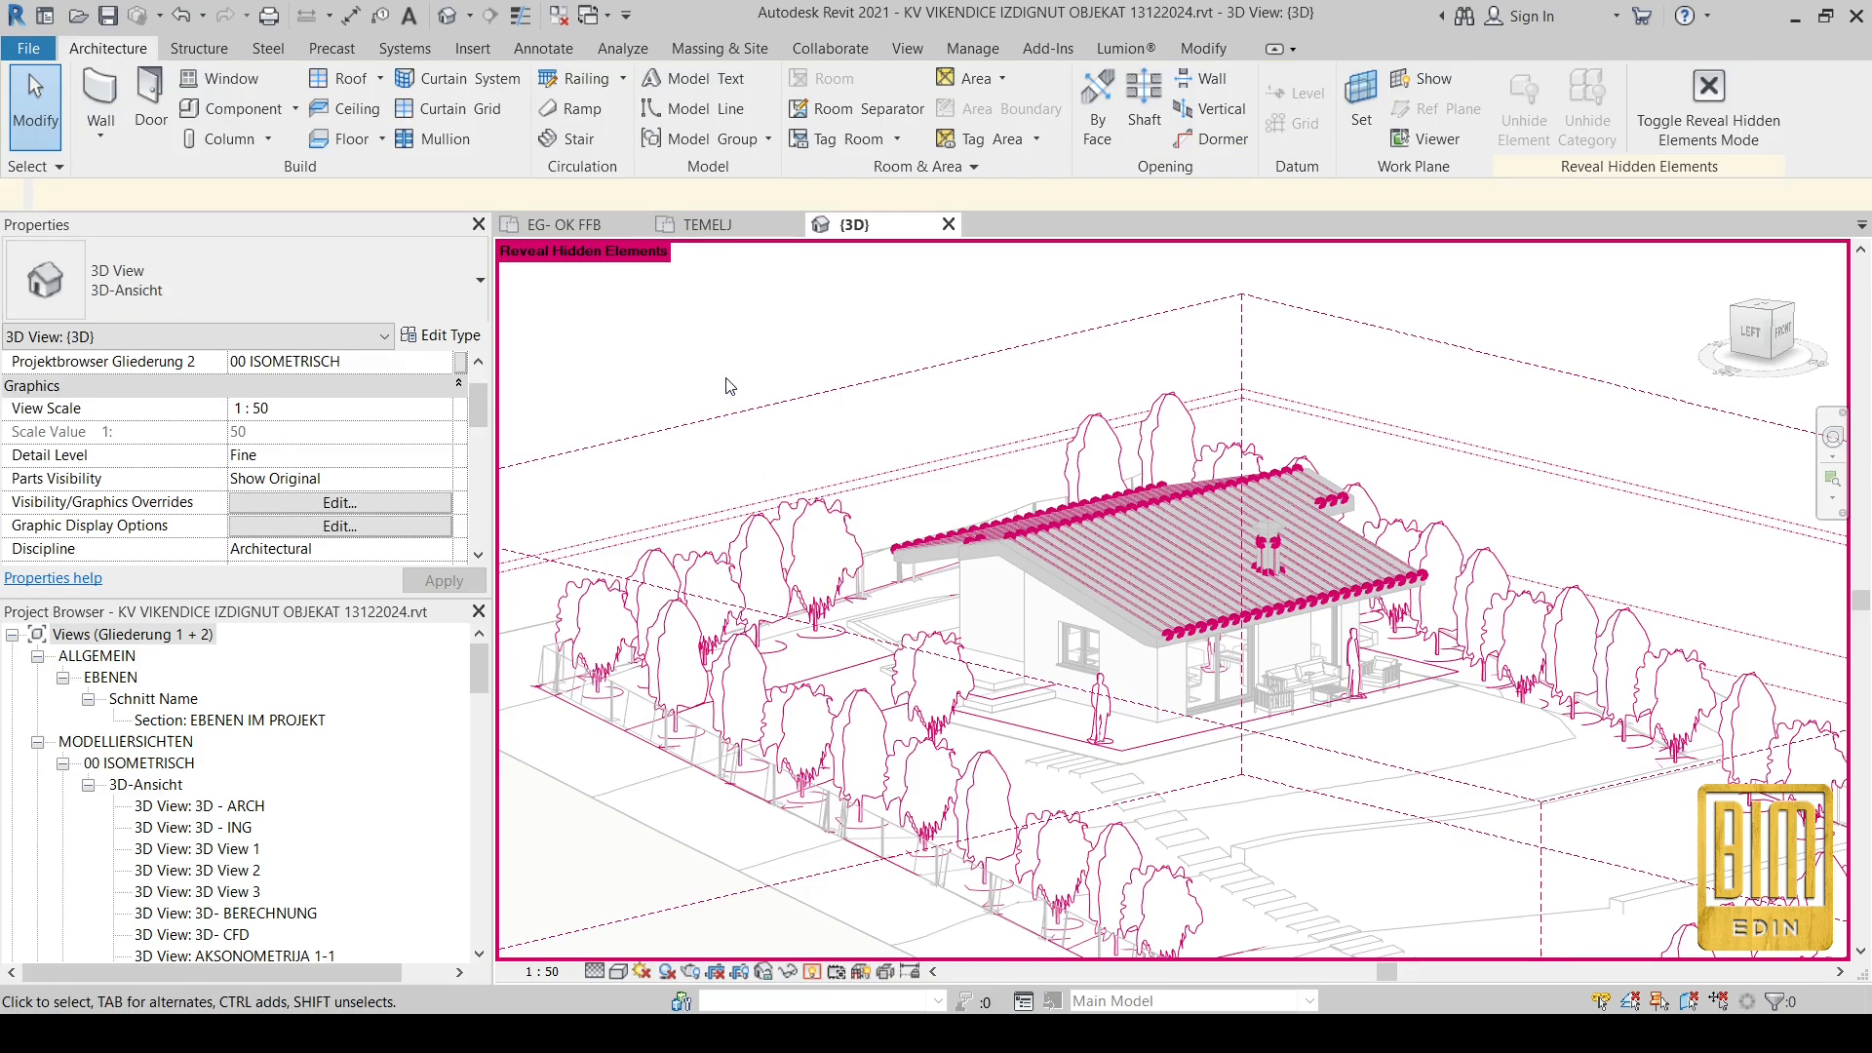
click(1029, 359)
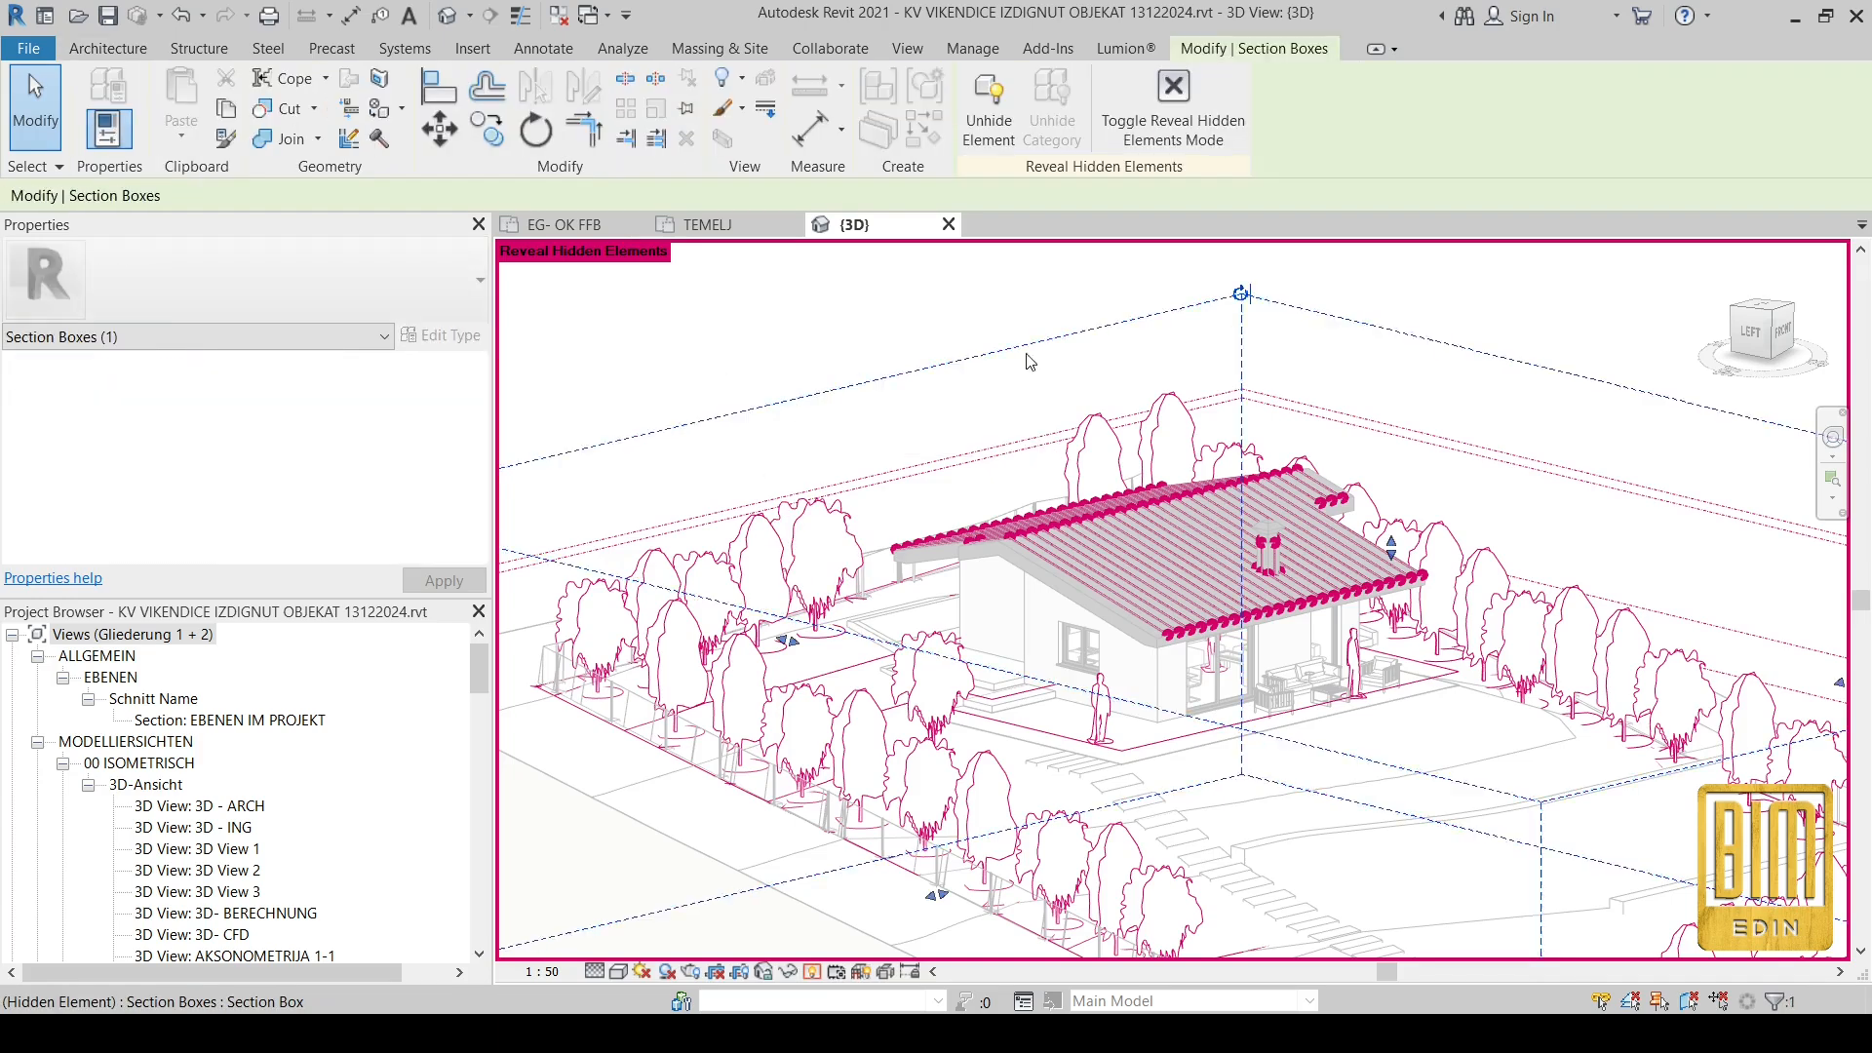
right_click(799, 546)
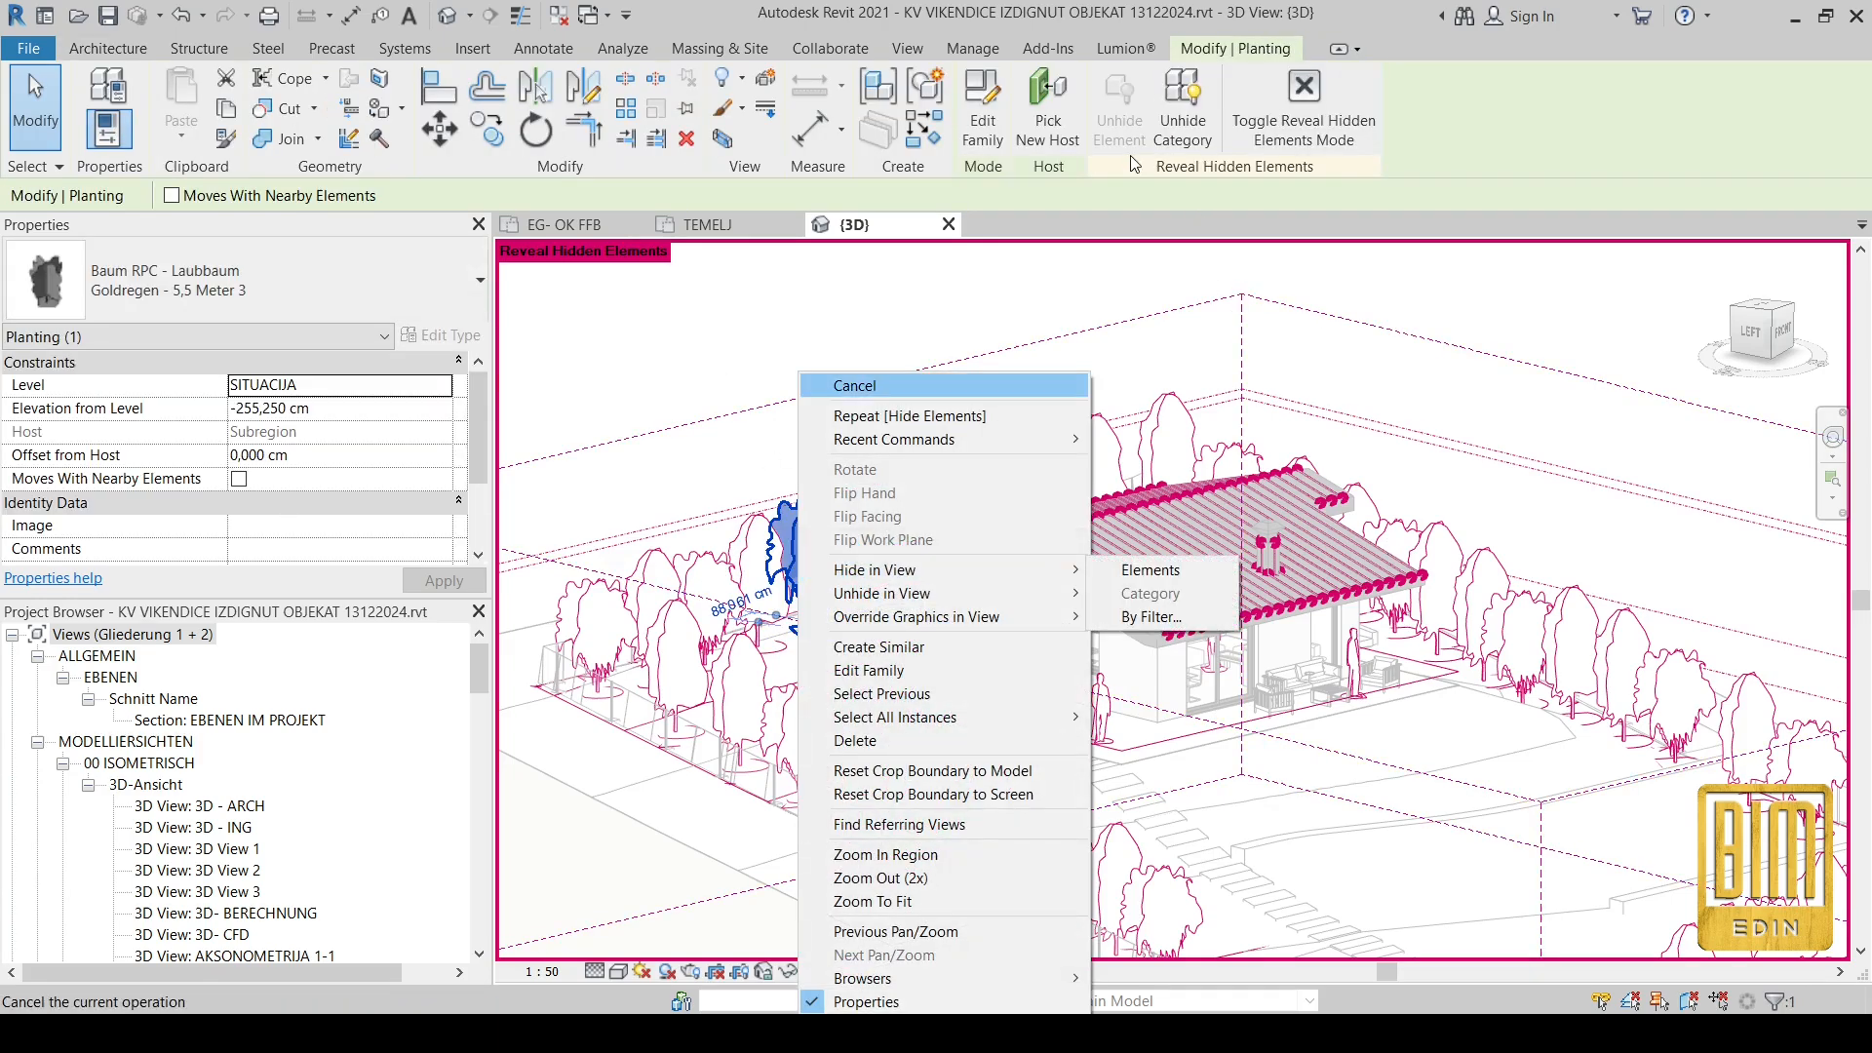
click(829, 384)
click(1182, 112)
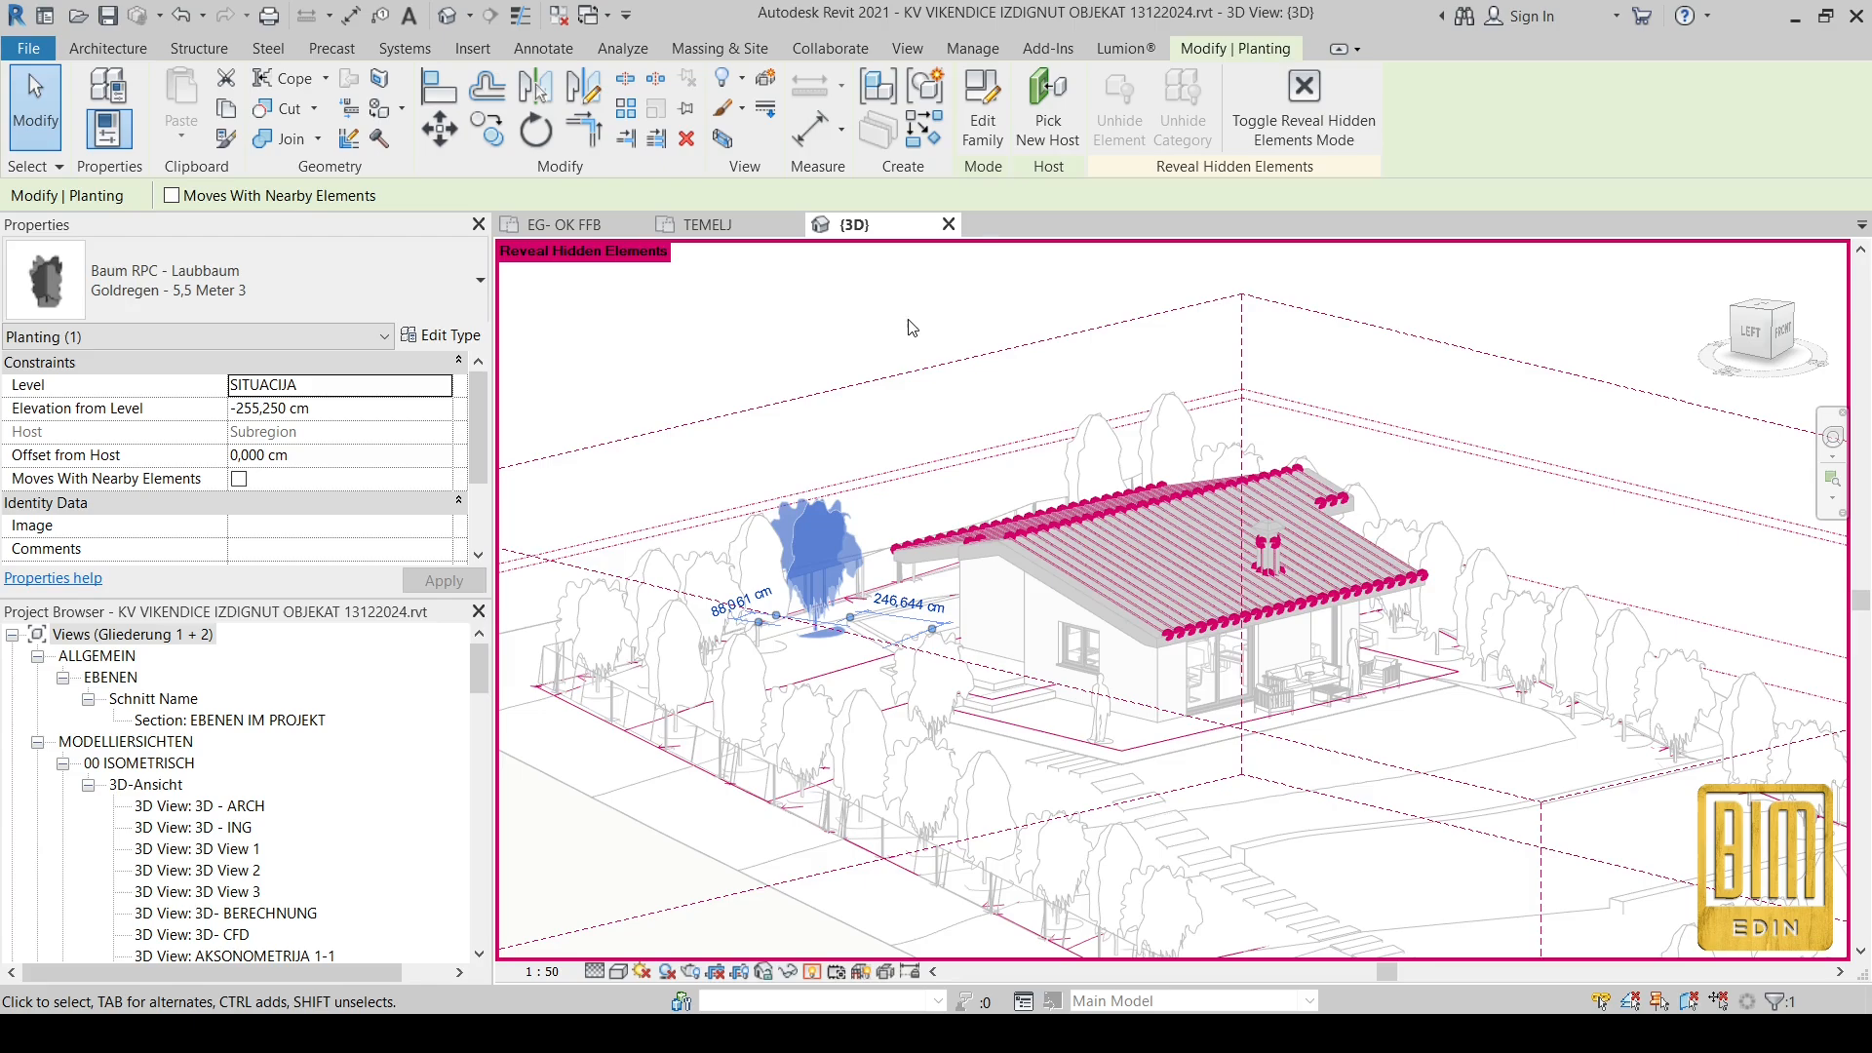
click(1304, 98)
Step: Inspect the garden stairs, parked cars, entrance gate and retaining walls among the trees around the house
scroll(1199, 838, up, 2)
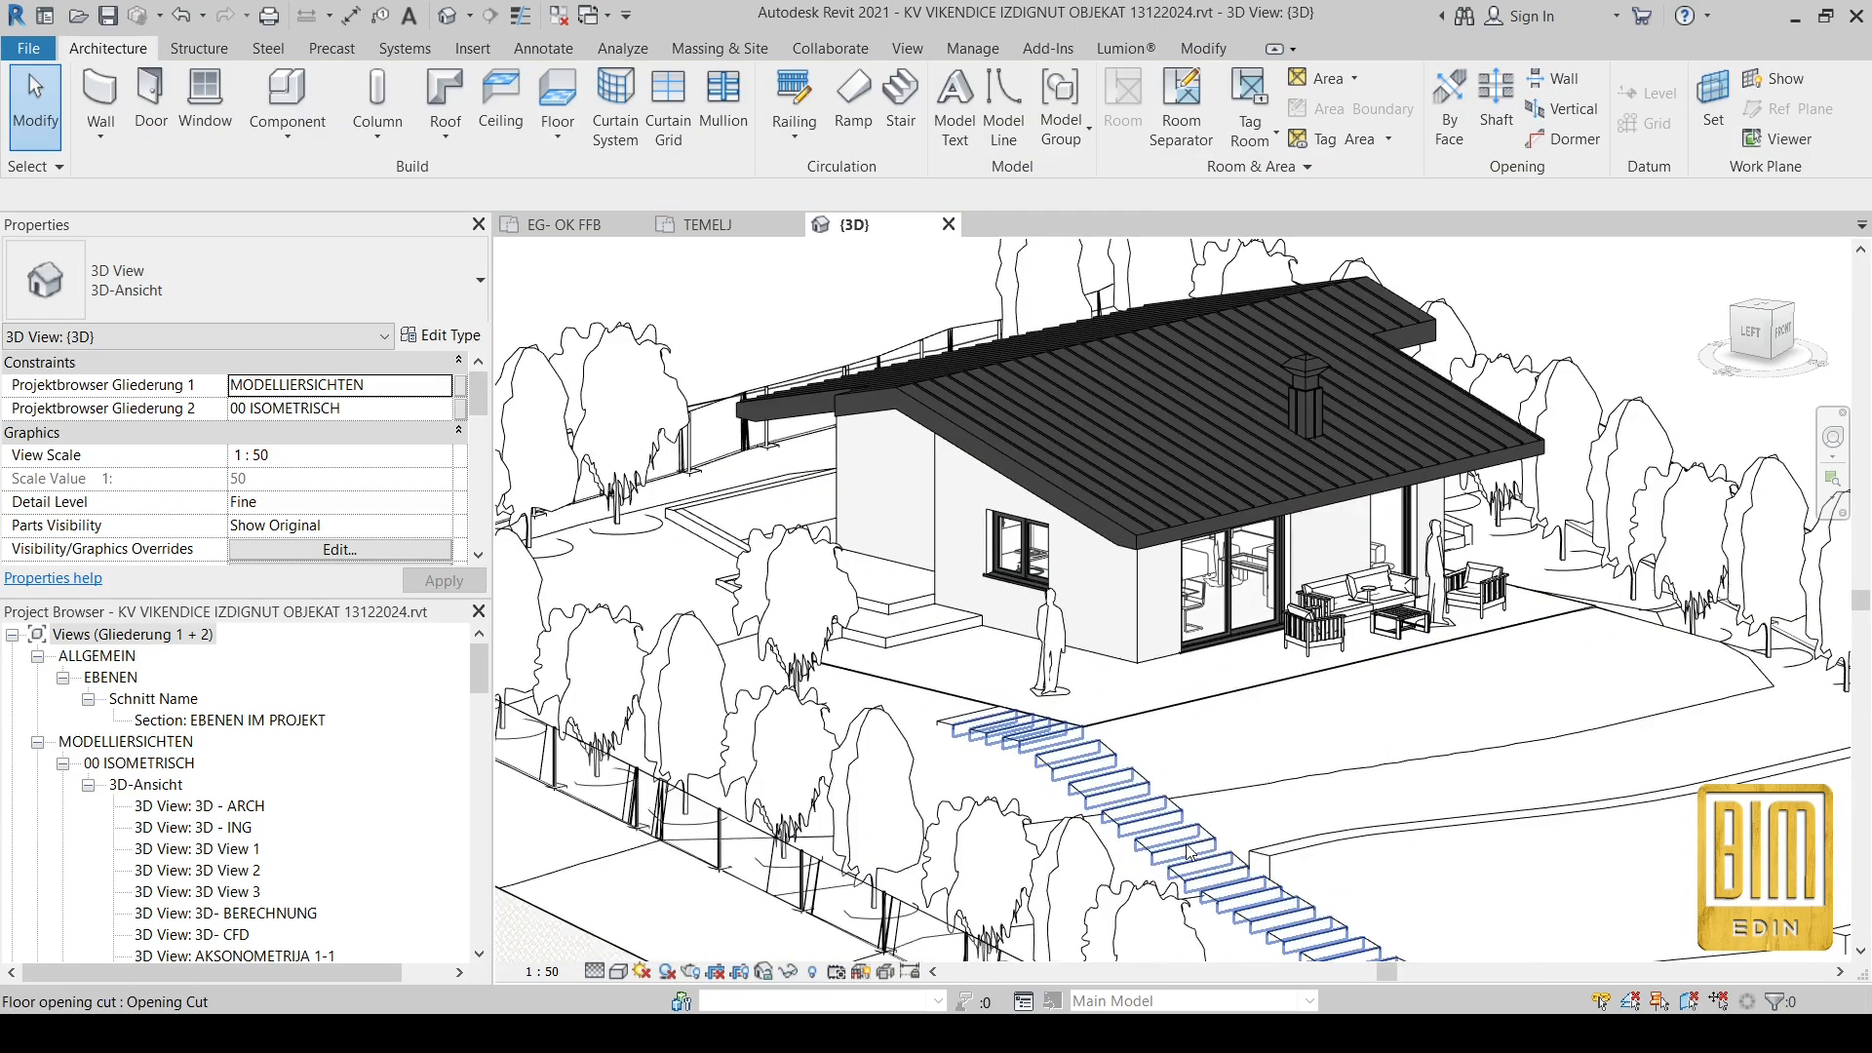
scroll(1245, 466, down, 3)
scroll(1462, 858, up, 4)
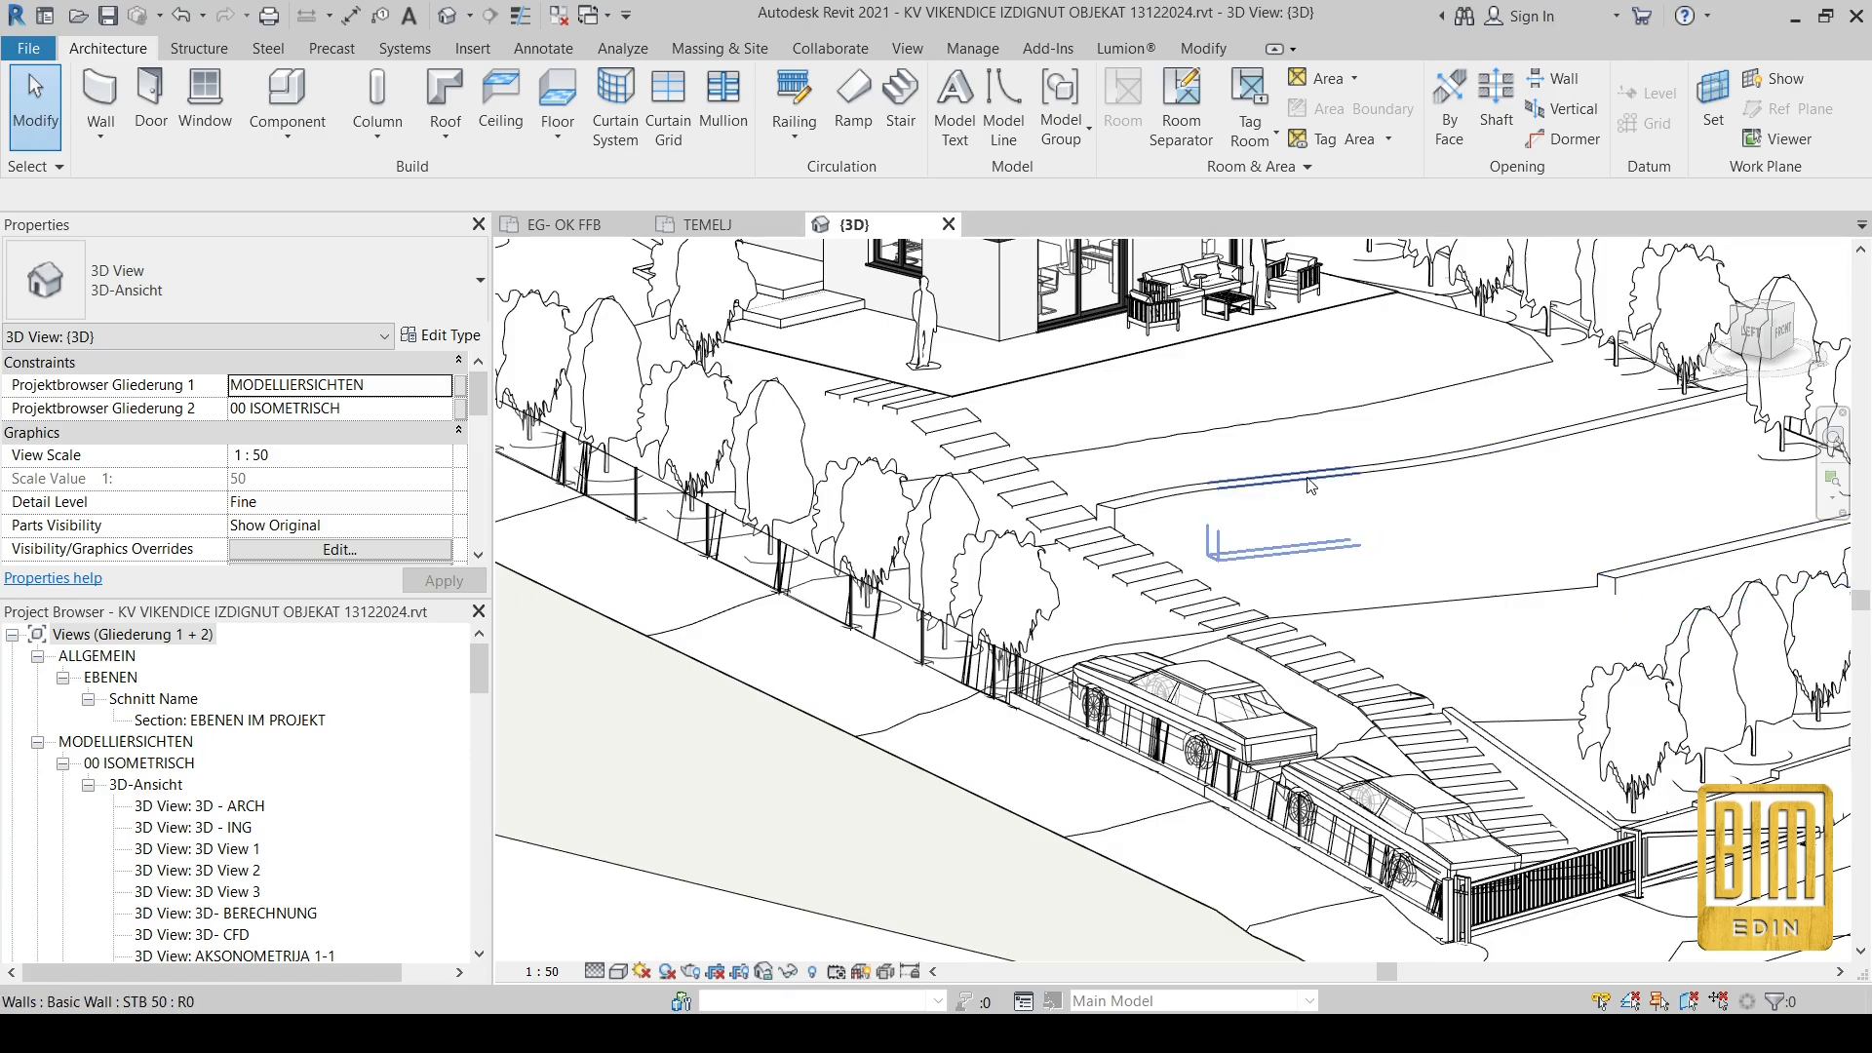
scroll(1121, 536, down, 4)
scroll(1468, 400, up, 3)
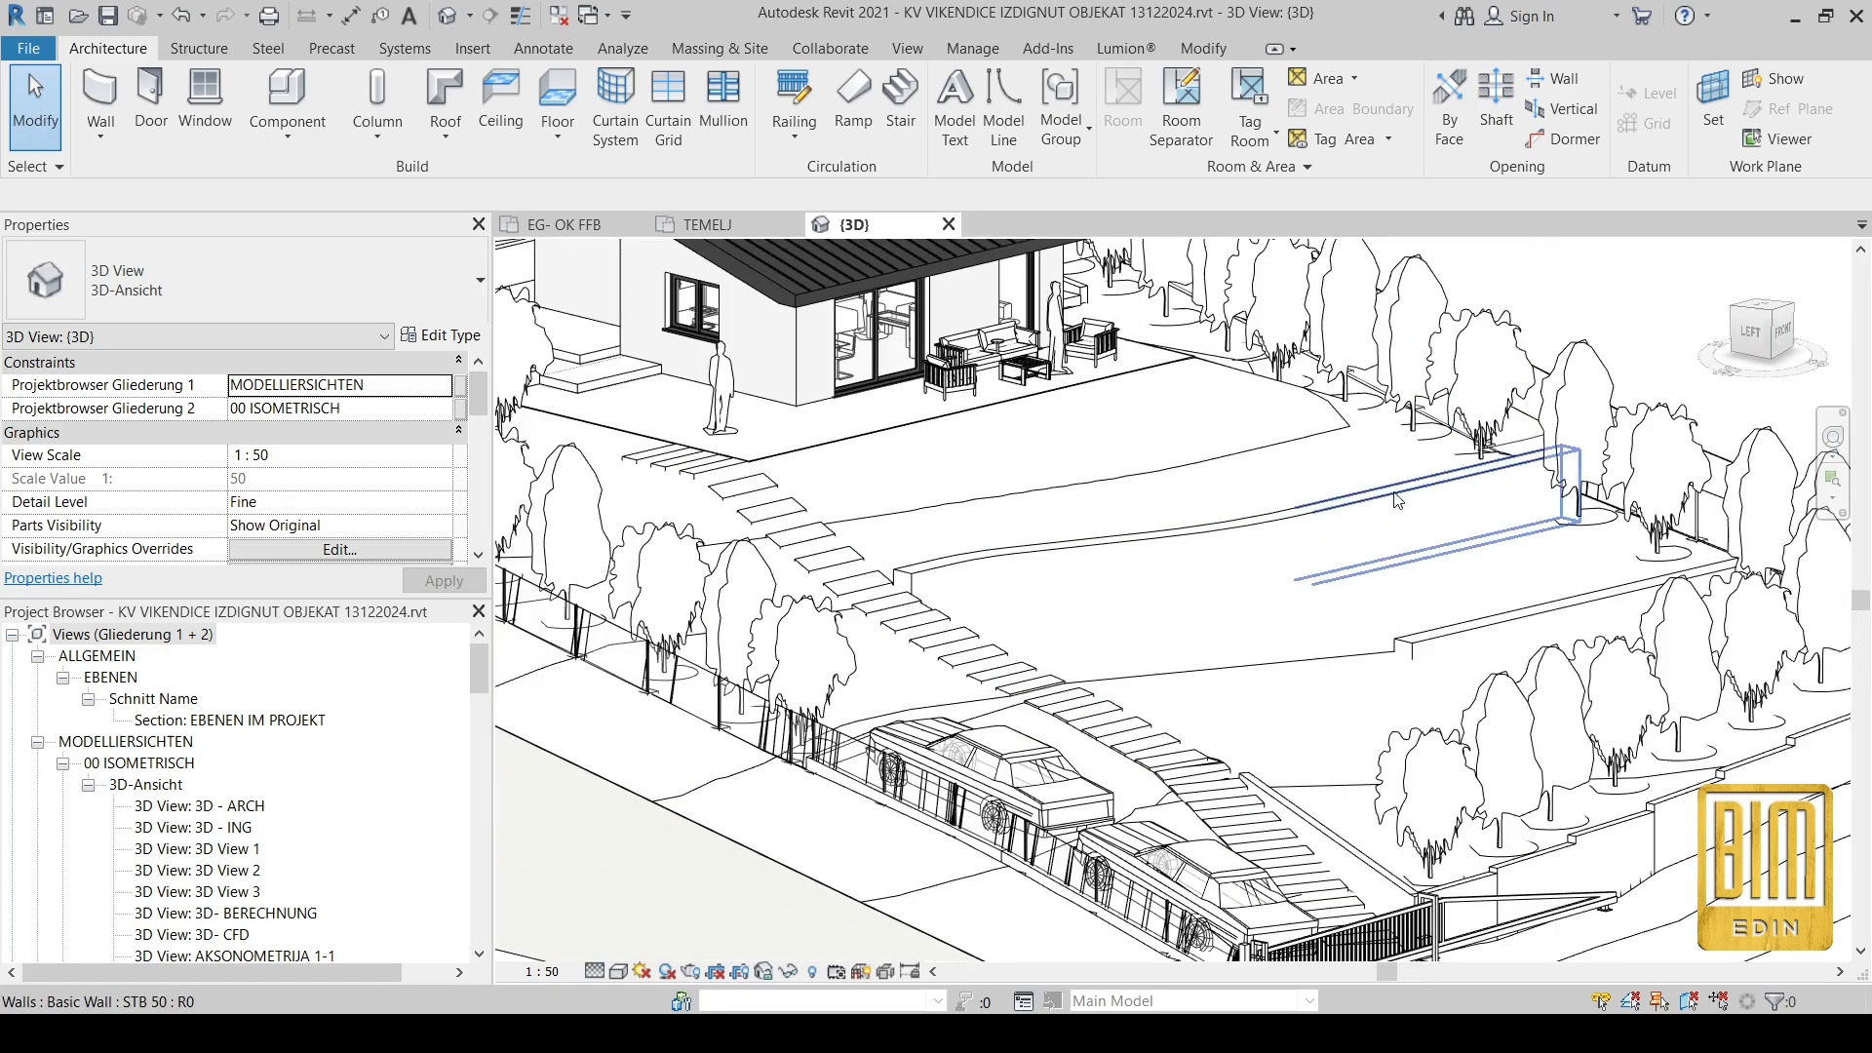
scroll(966, 410, down, 5)
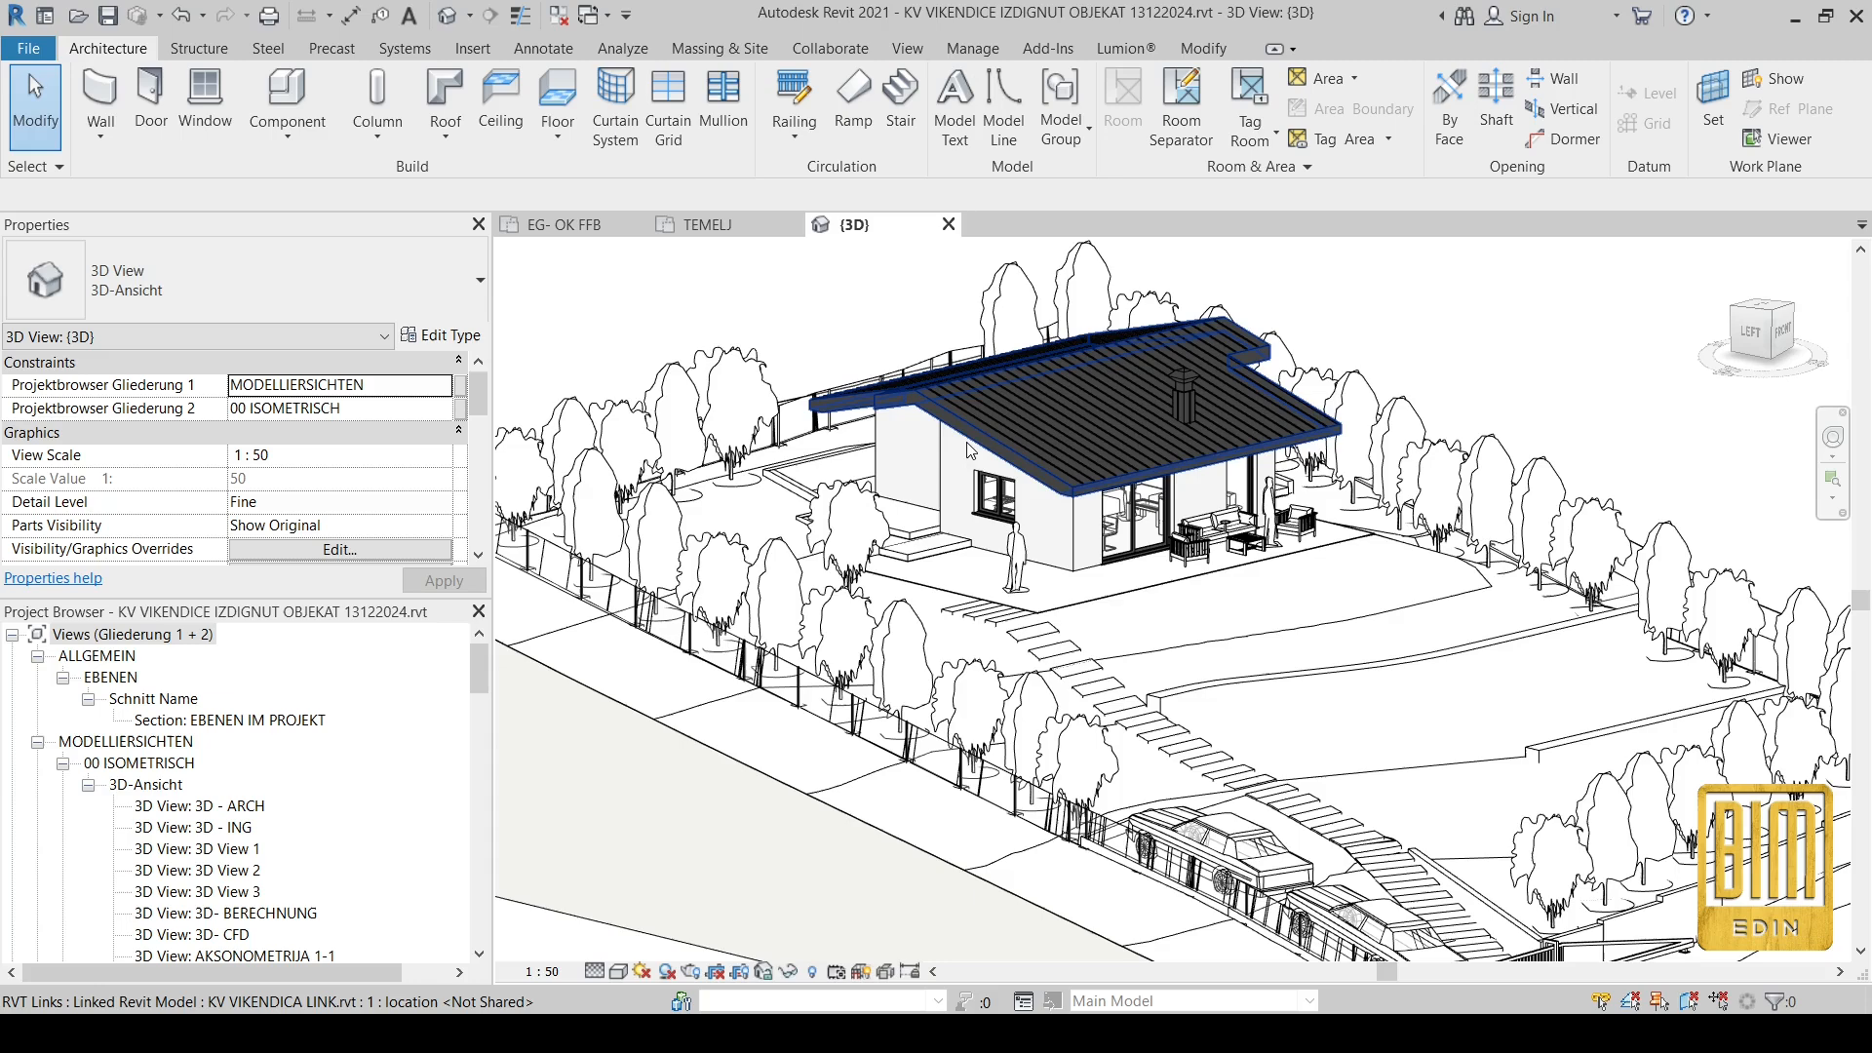
Step: Try to move the linked house model about 390 cm straight up, working from the left side view
click(987, 470)
scroll(986, 466, down, 3)
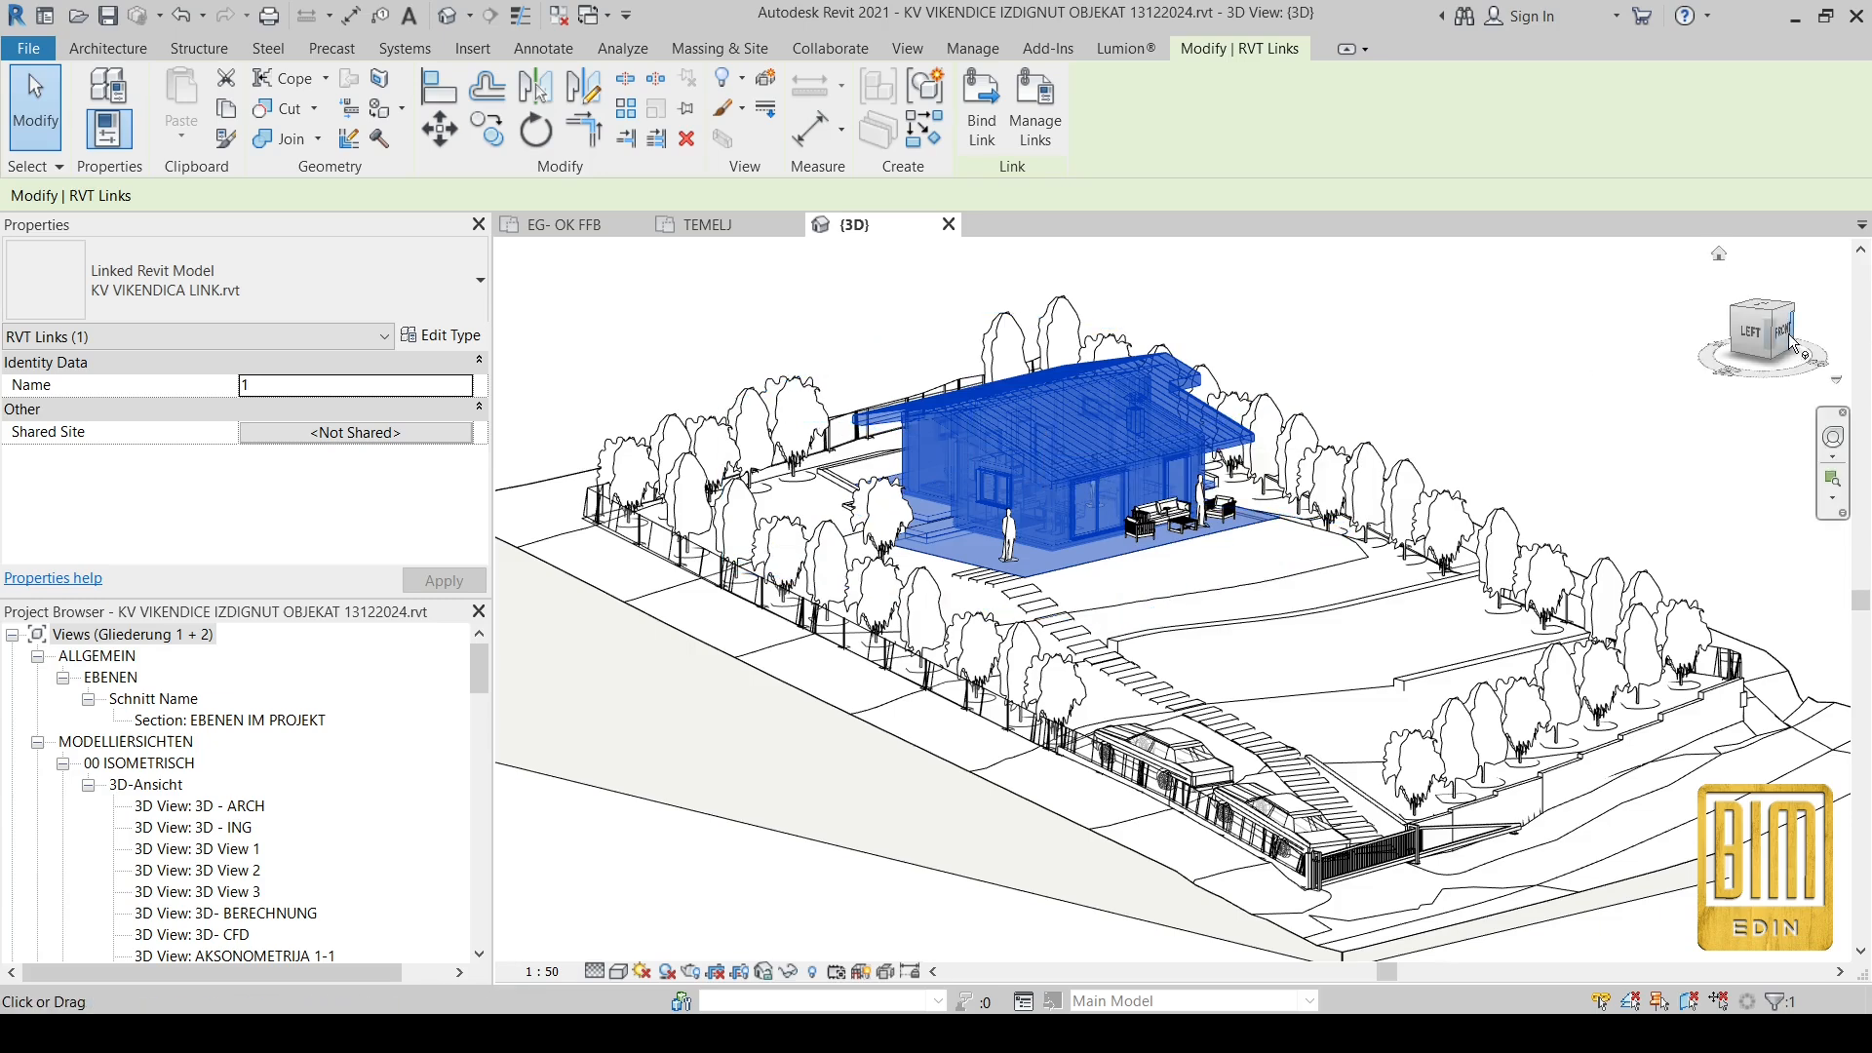
click(1748, 339)
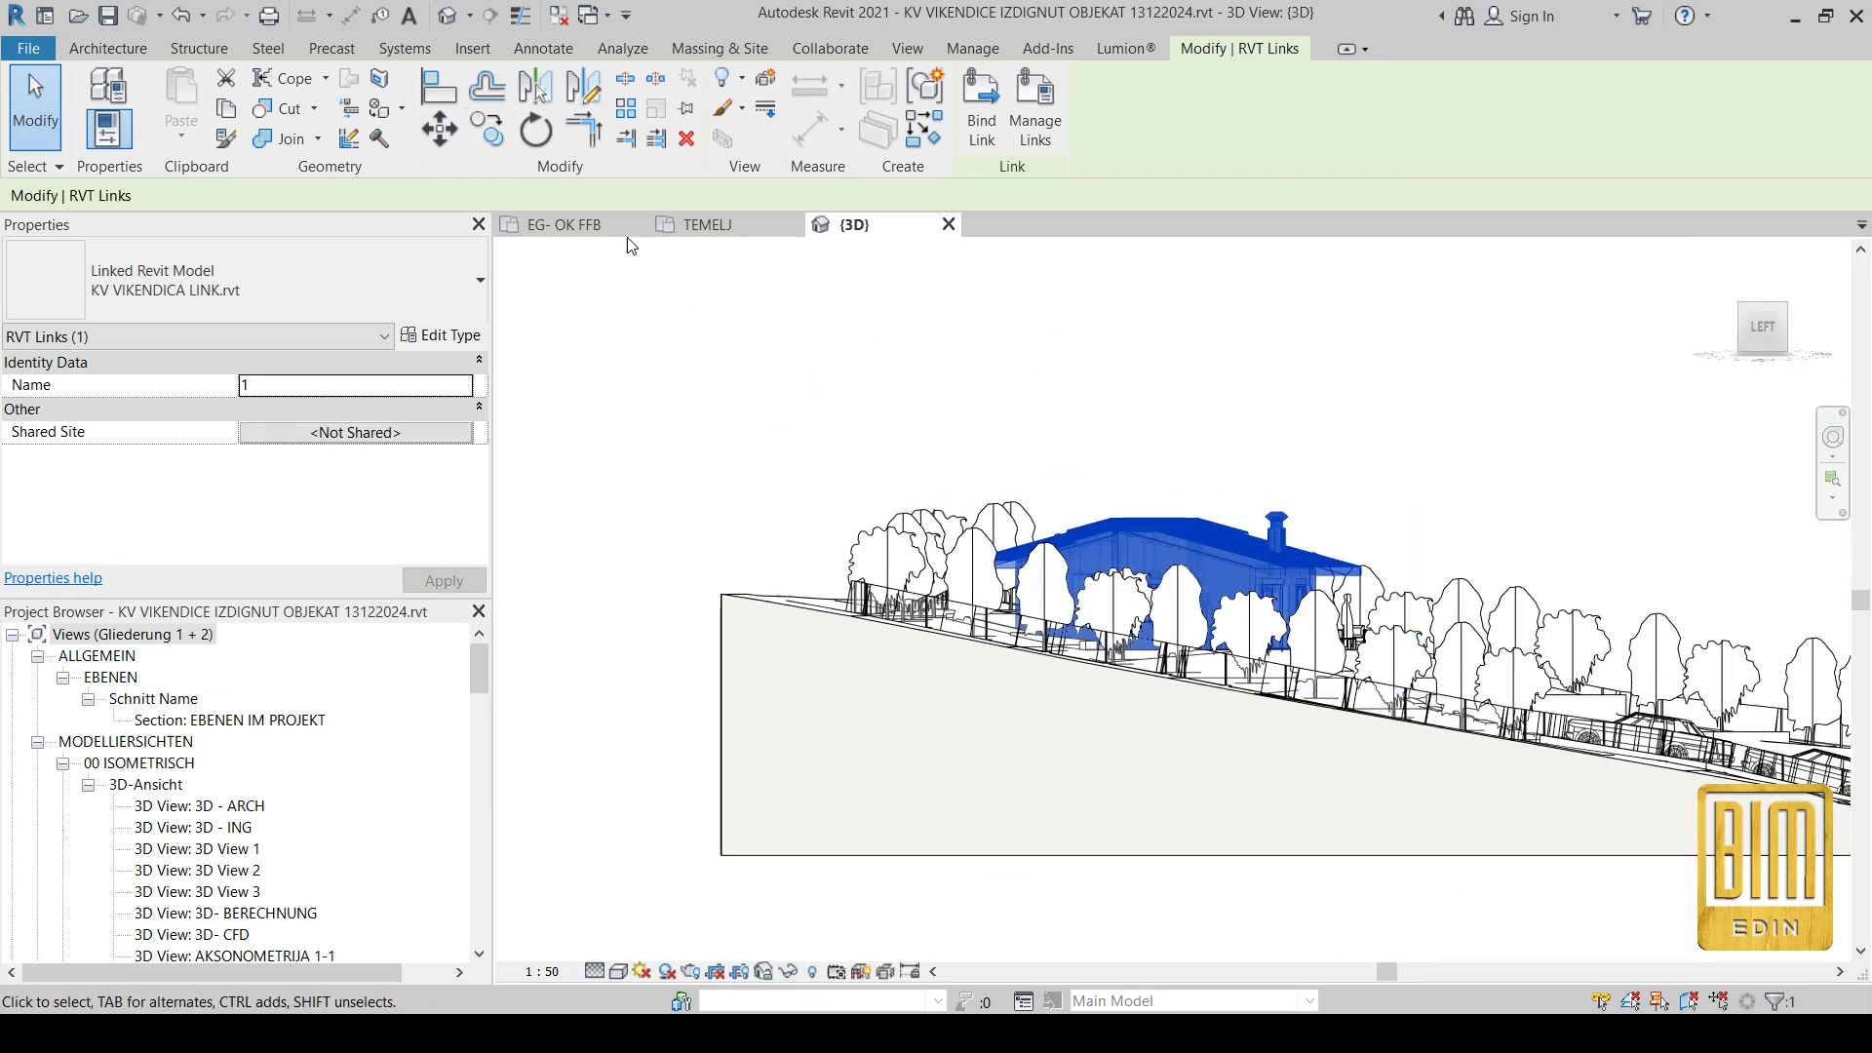
click(435, 140)
click(1121, 527)
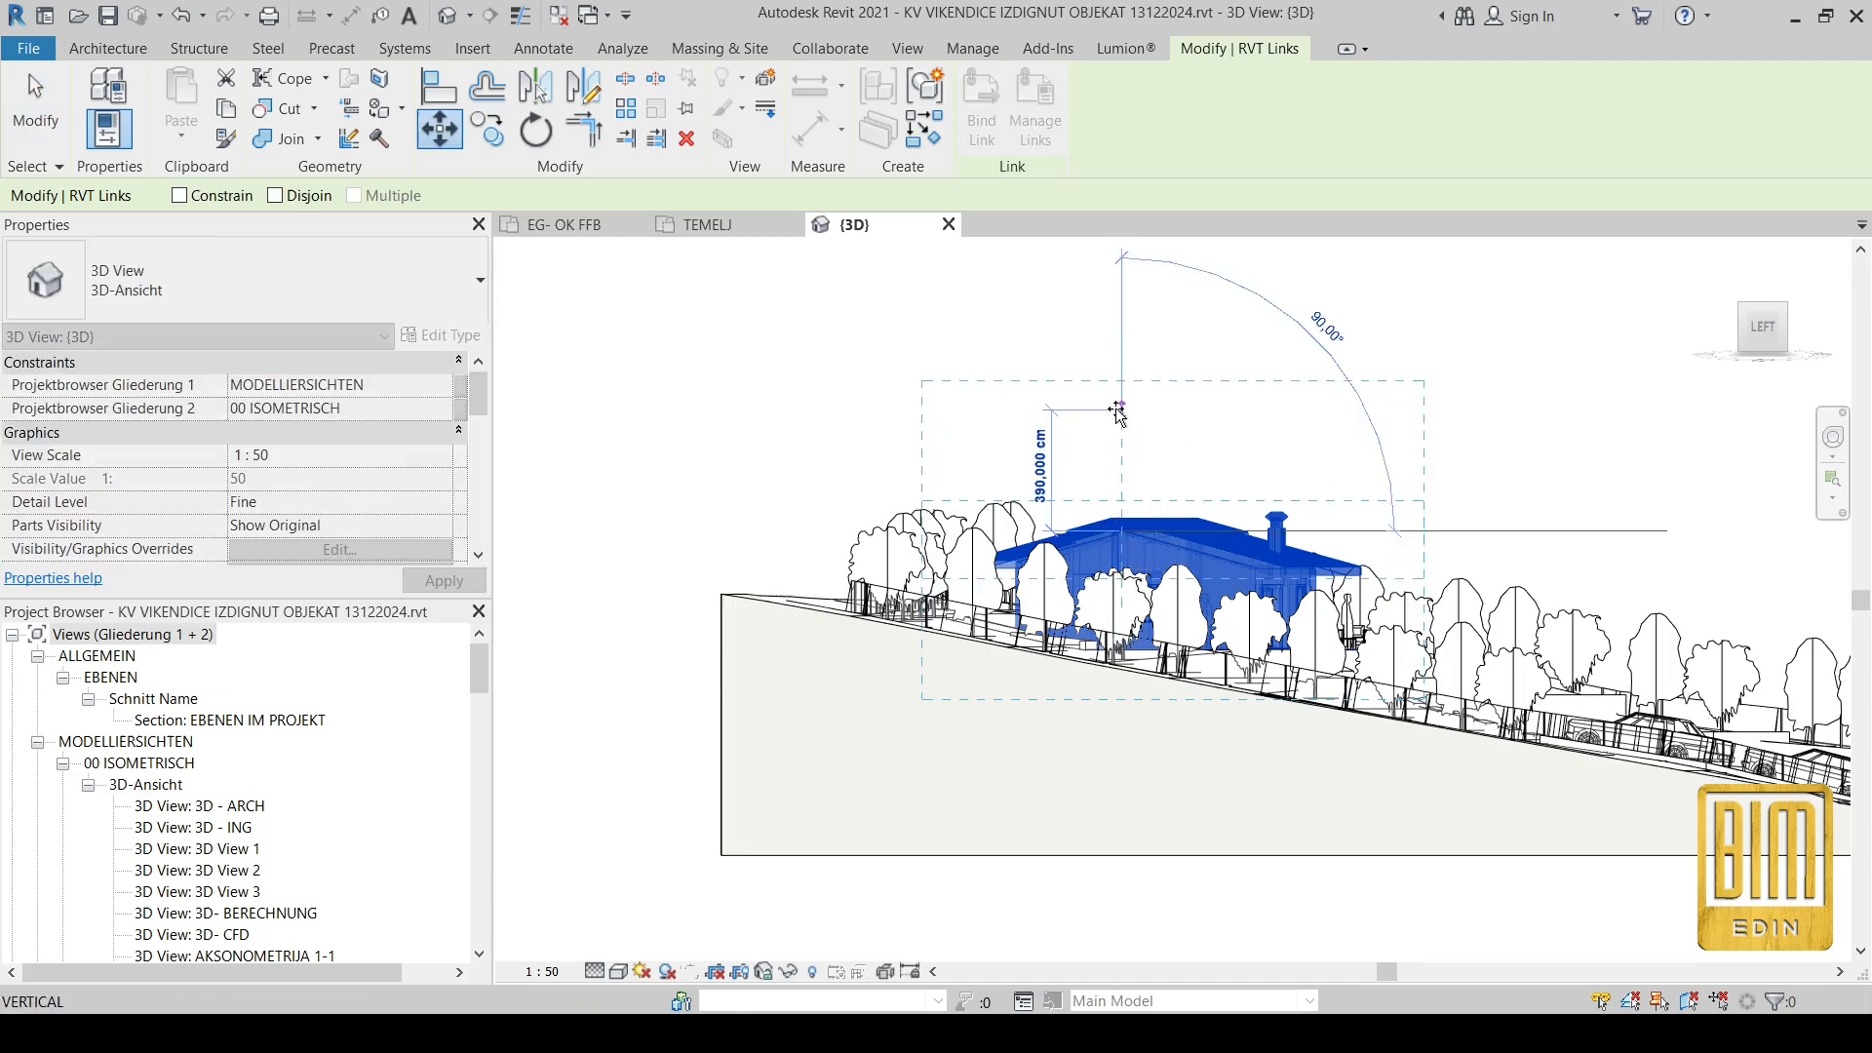
click(1115, 408)
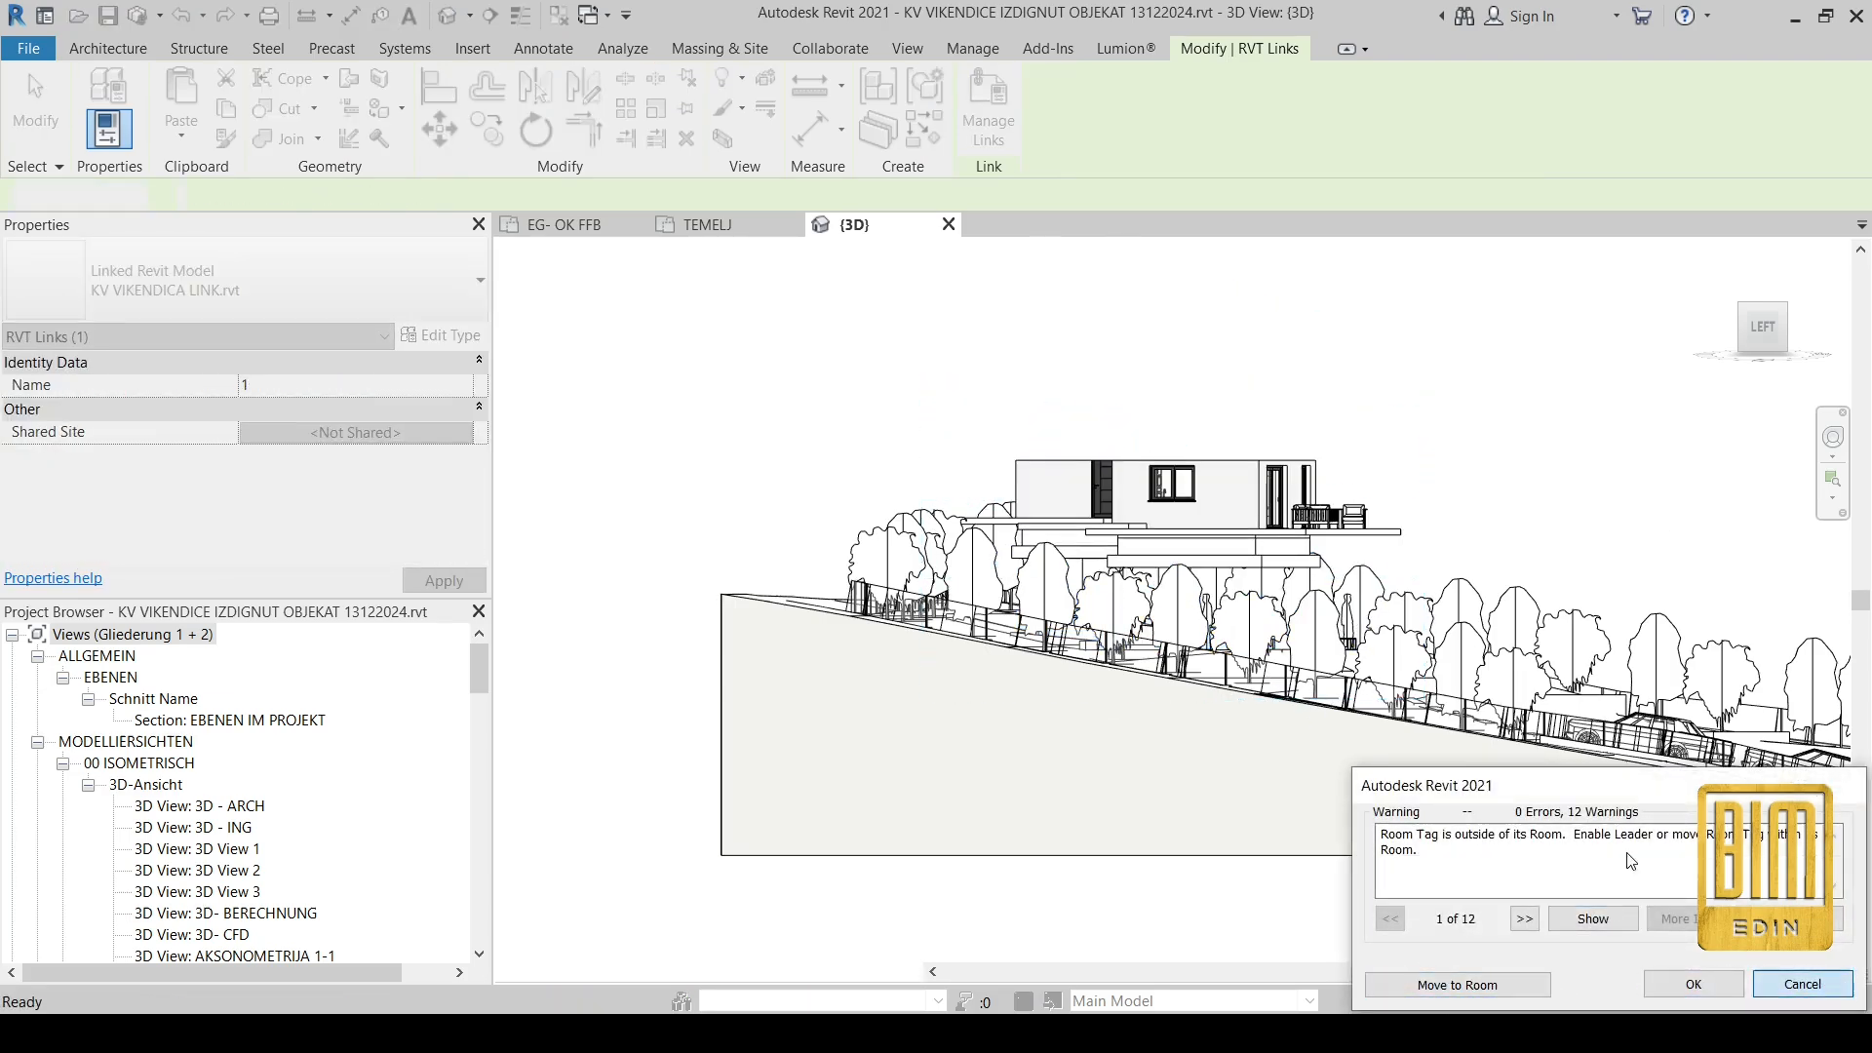
click(1802, 983)
Step: Try moving the linked house model horizontally downslope toward the road in the left side view, accepting the room tag warnings
click(1237, 531)
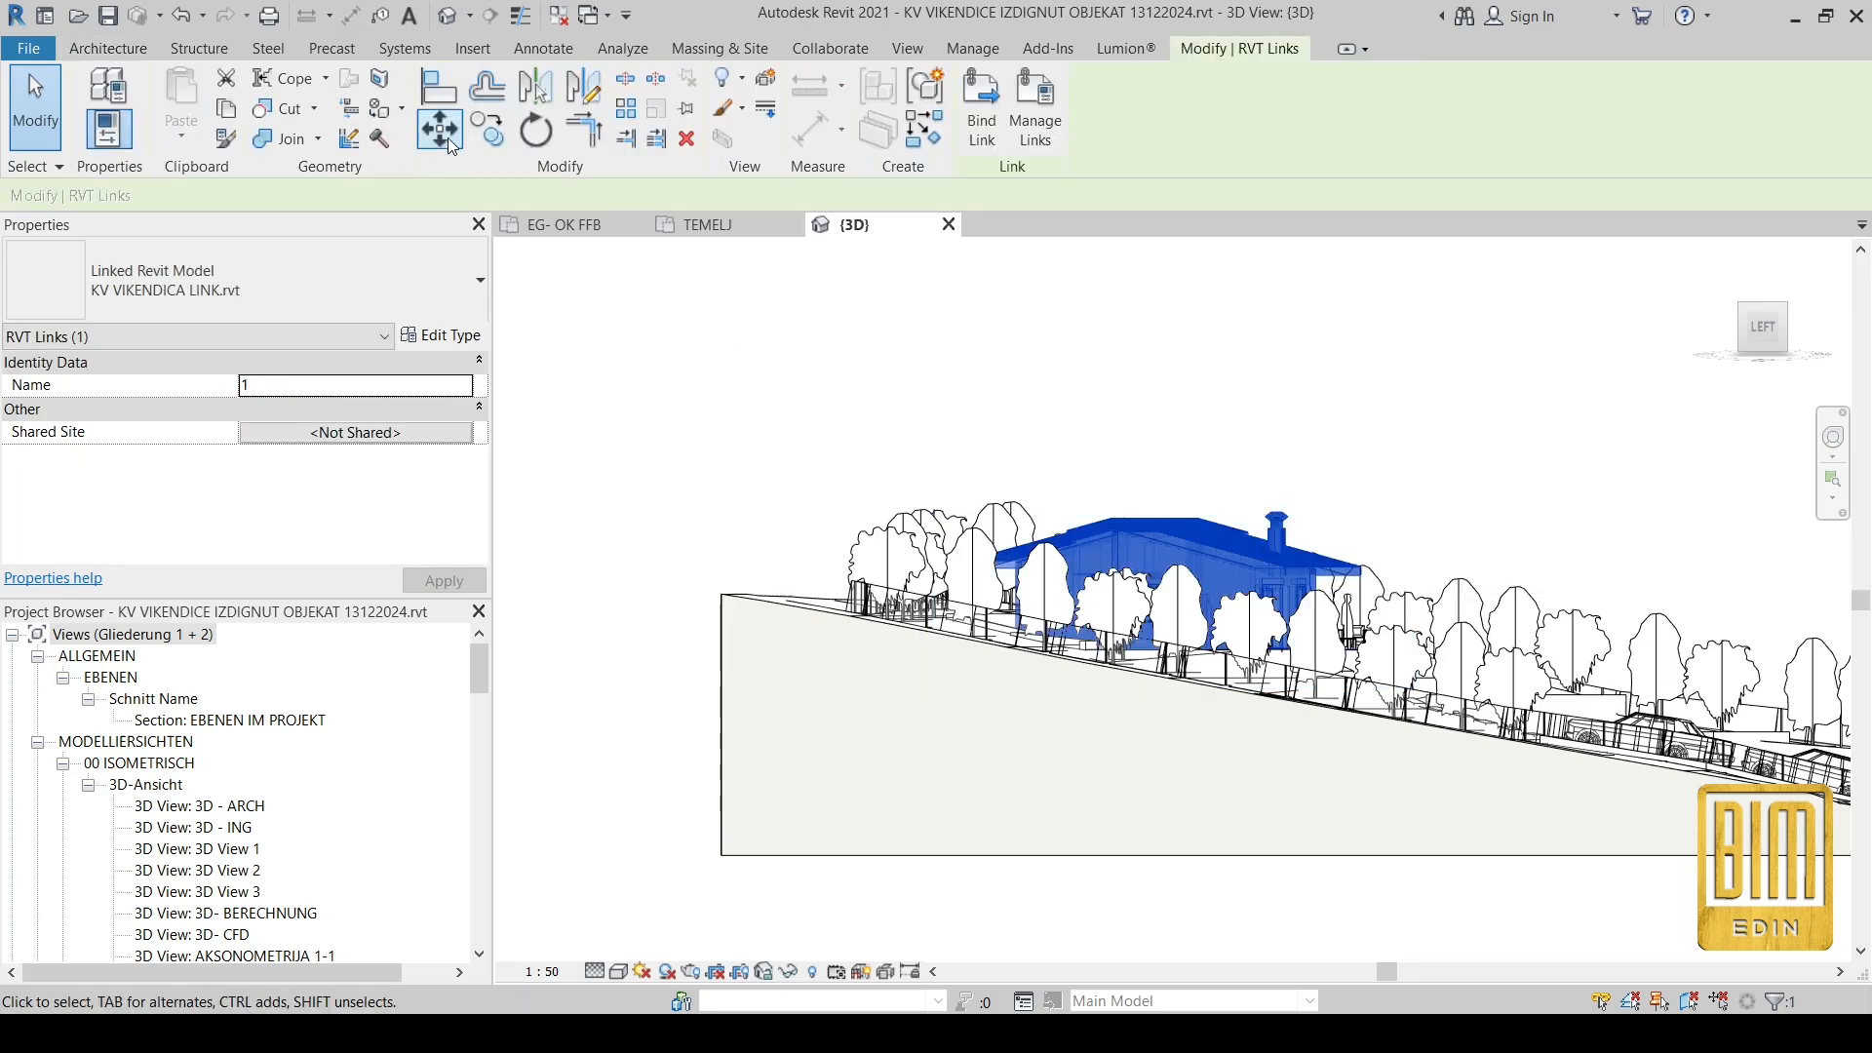
click(440, 130)
click(1219, 543)
click(1549, 544)
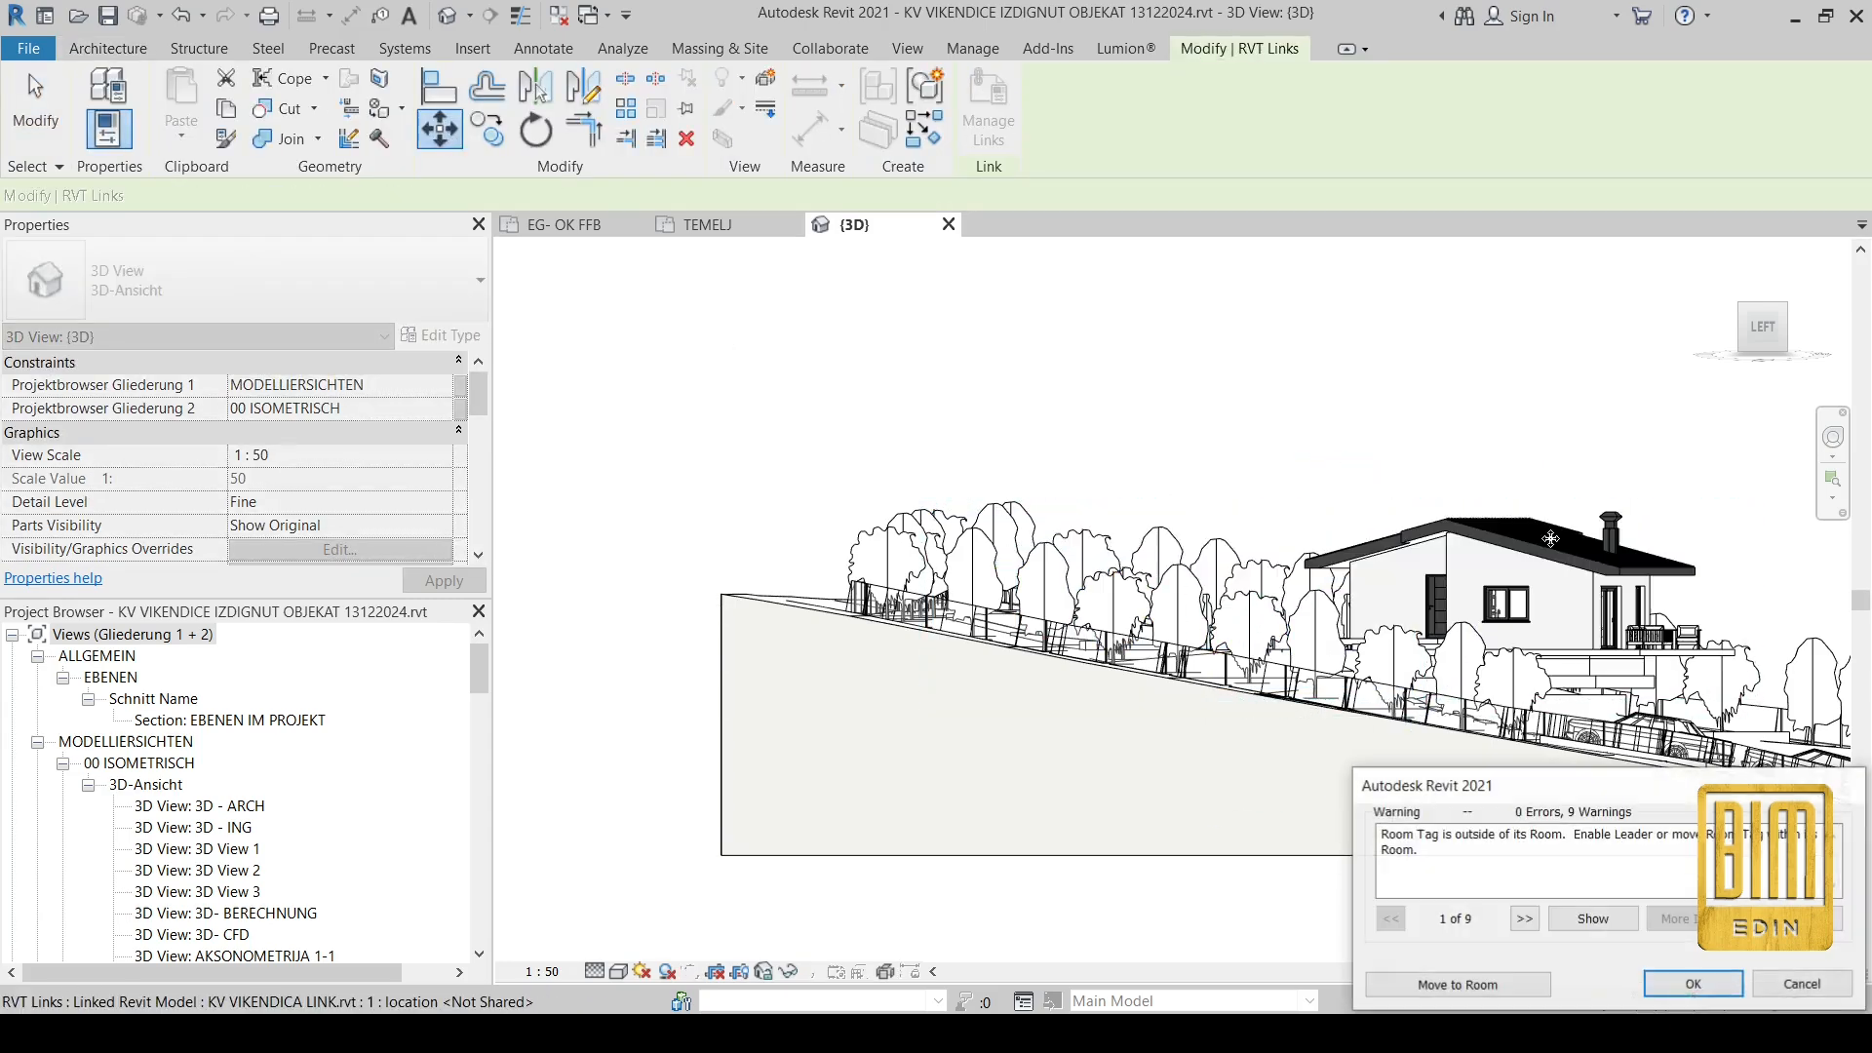
click(1679, 995)
scroll(1164, 349, down, 3)
shift+middle_drag(1510, 516, 1374, 634)
key(Escape)
shift+middle_drag(1648, 502, 1604, 407)
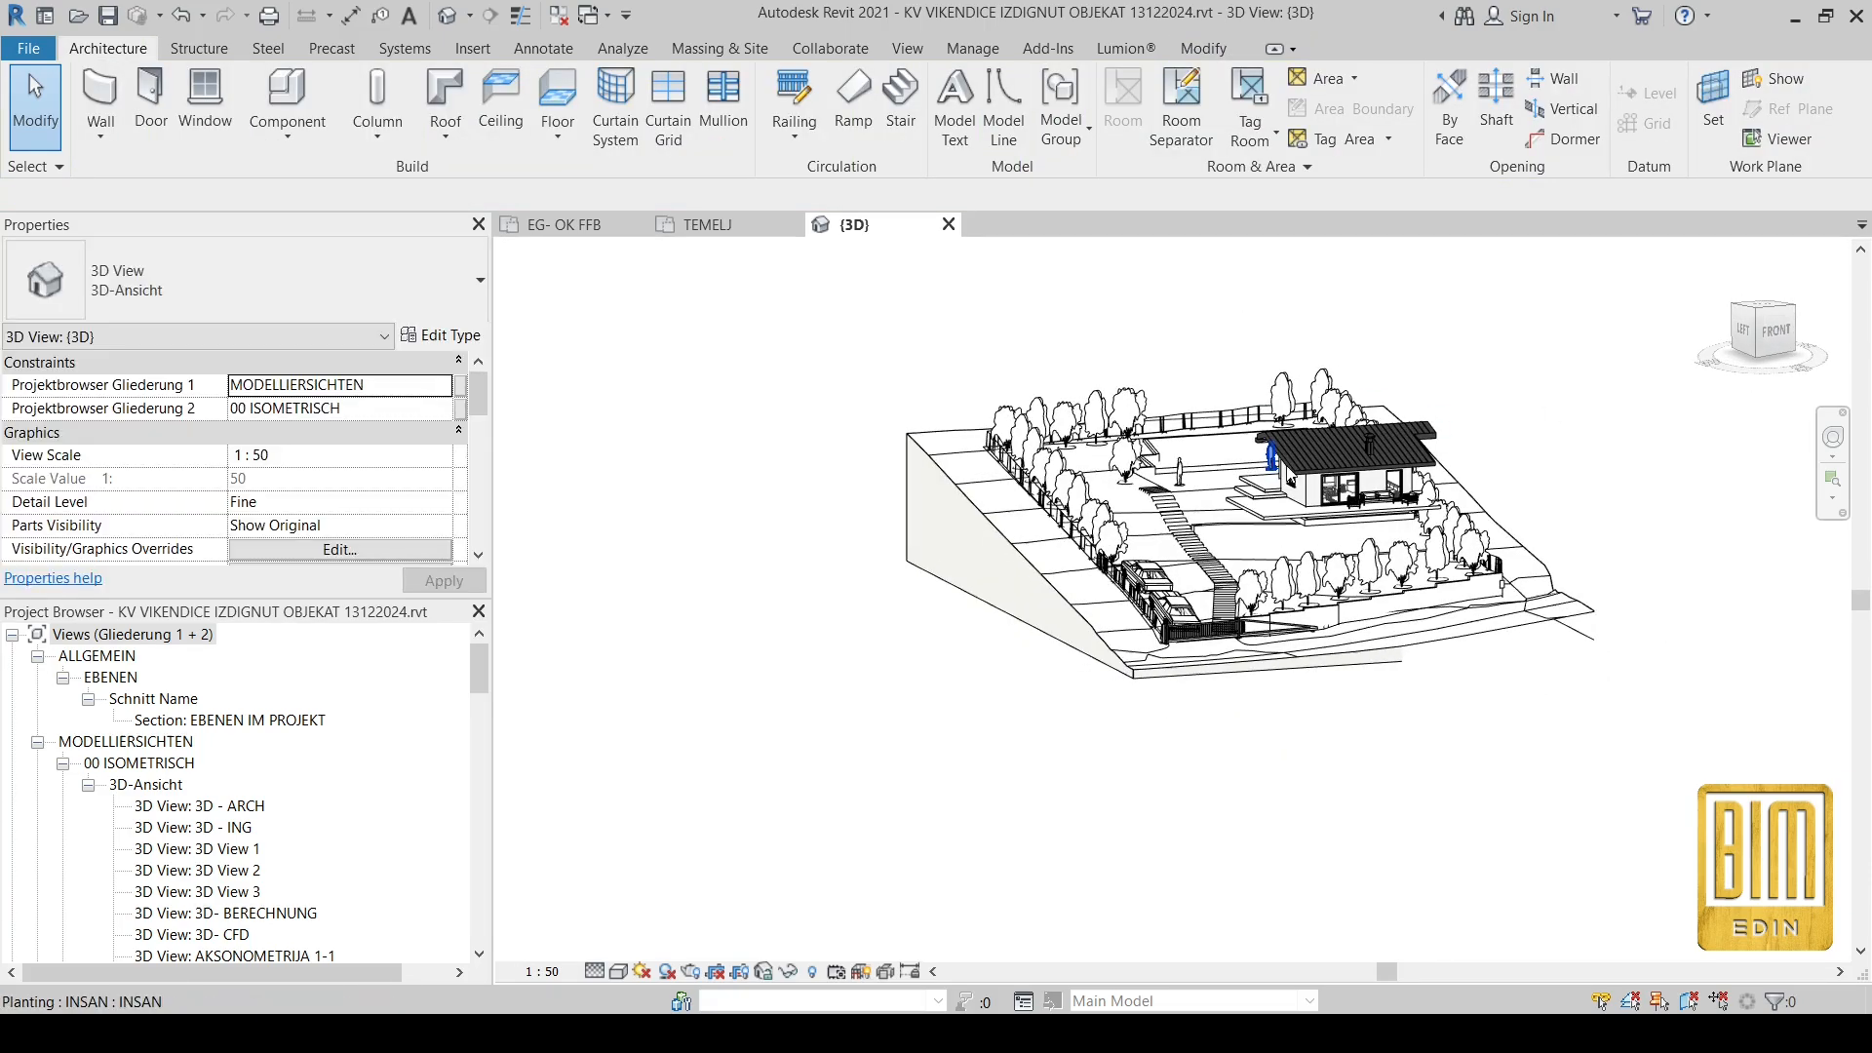
Step: Try moving the linked house model sideways toward the parked cars in the front view, accepting the room tag warnings
click(1336, 458)
click(1781, 337)
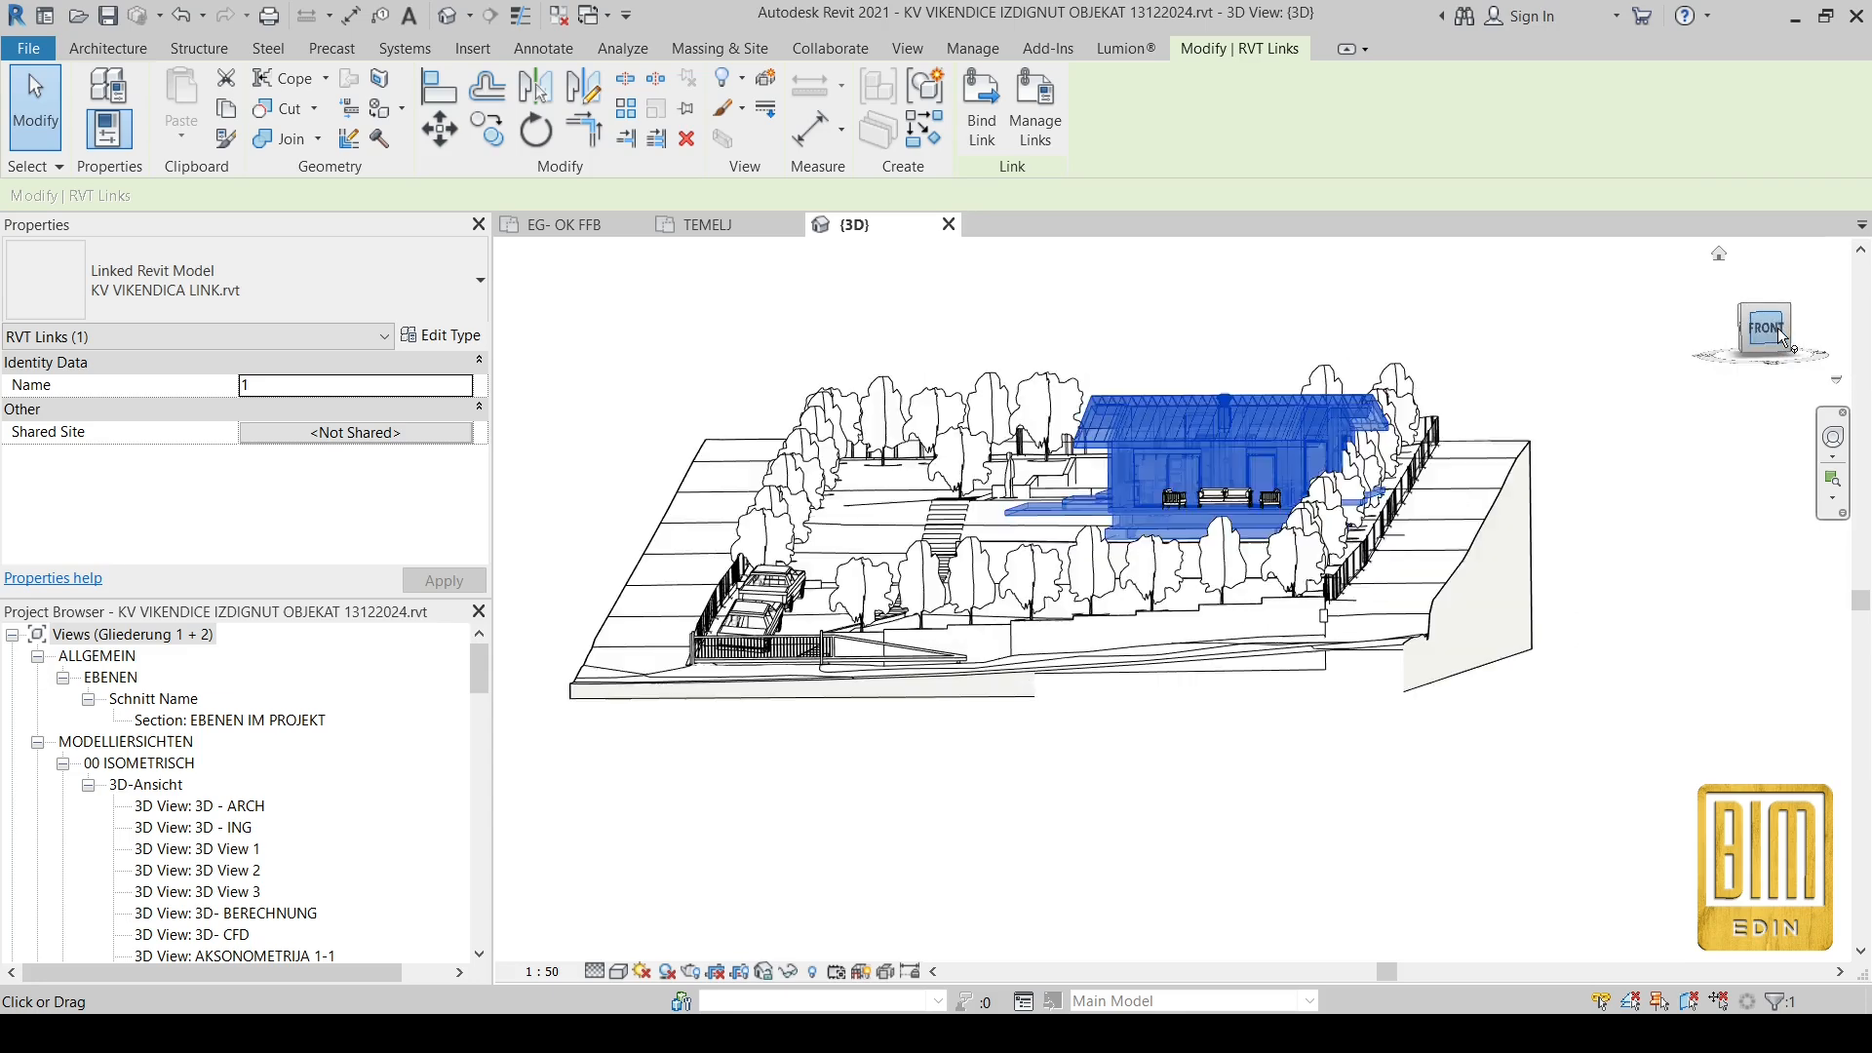
click(439, 131)
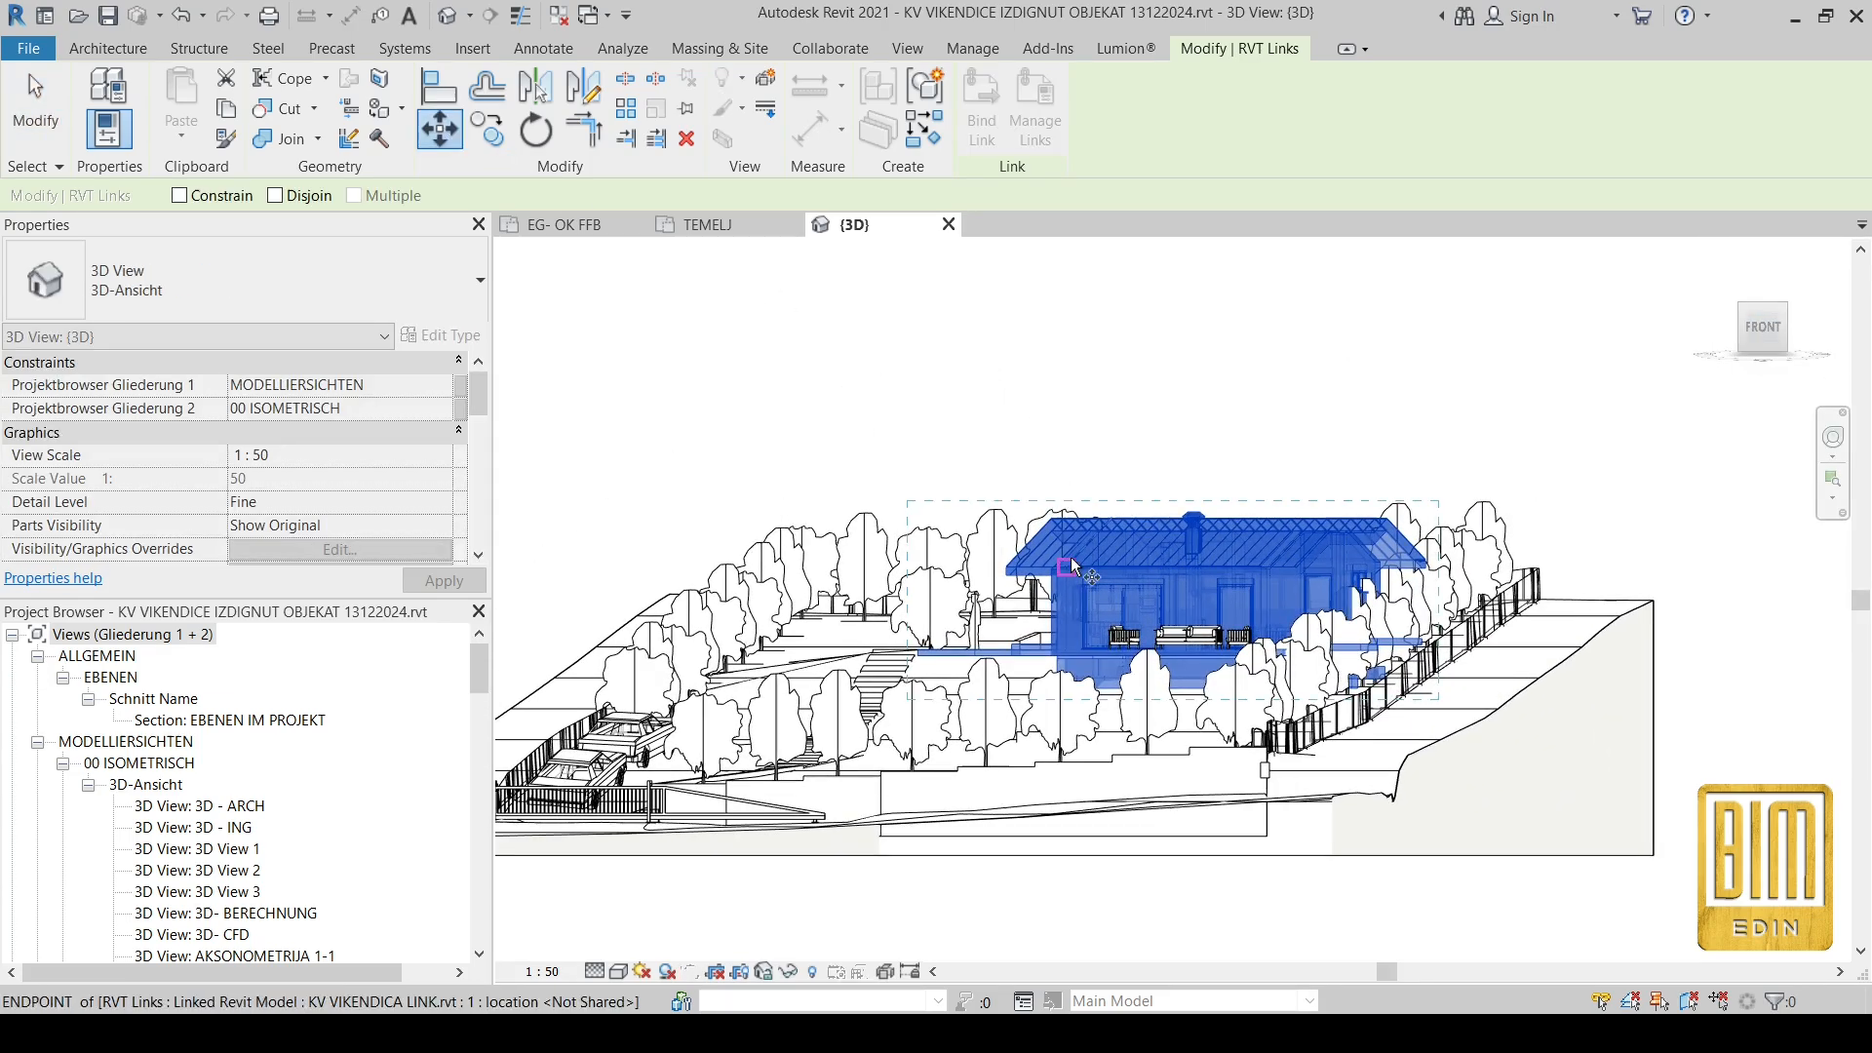
click(927, 570)
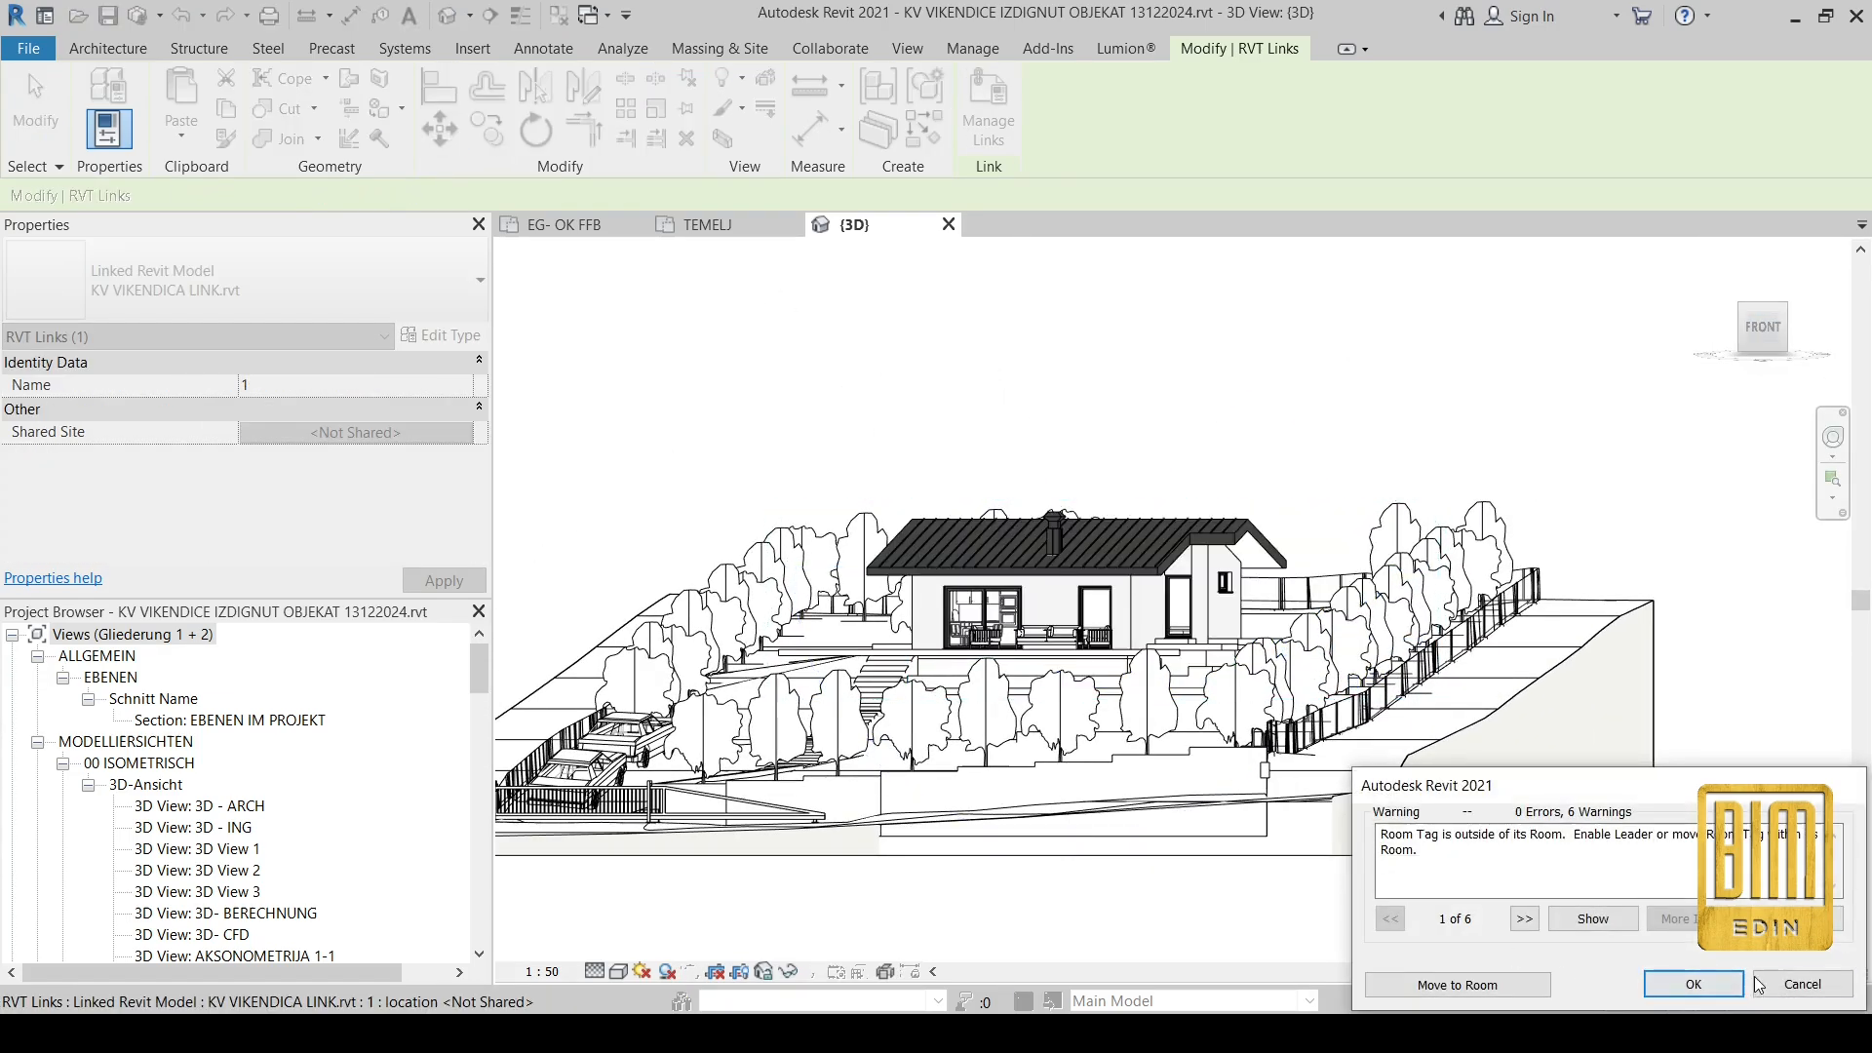
click(1721, 983)
shift+middle_drag(1203, 409, 1502, 447)
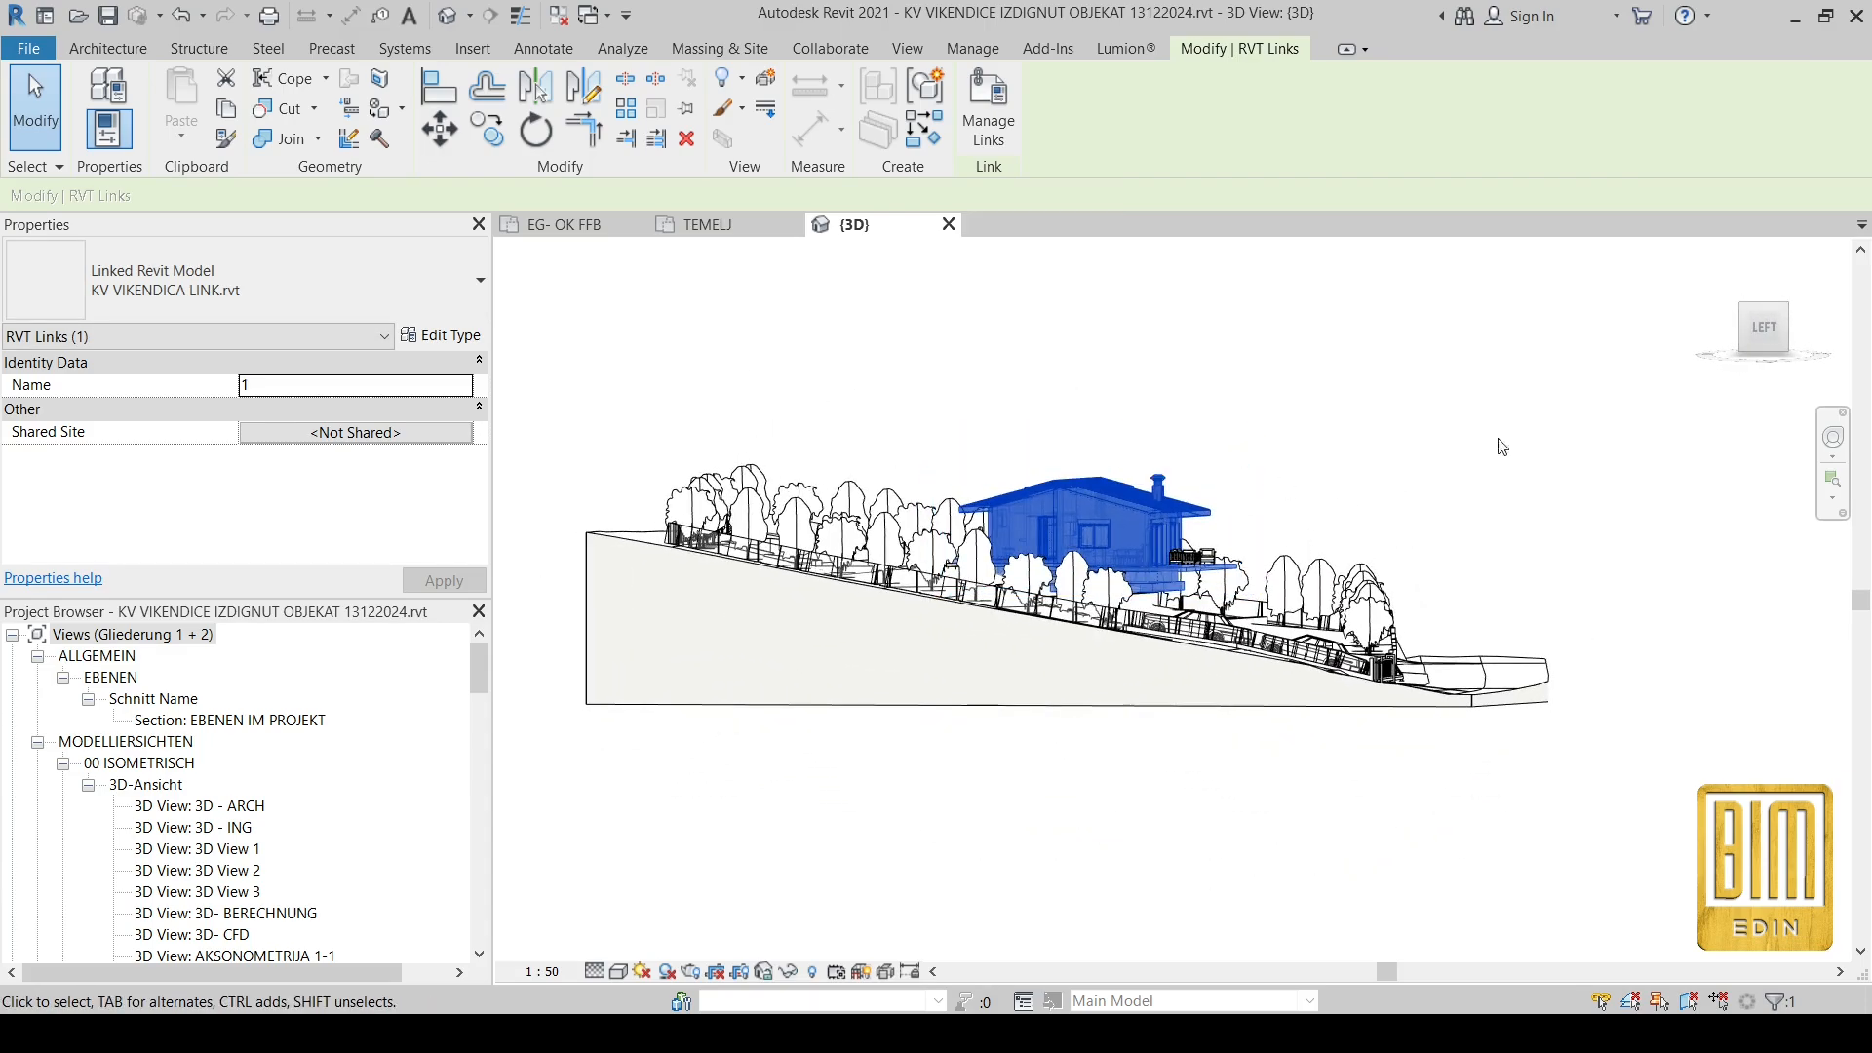
Step: Try lowering the linked house model vertically into the terrain in the left side view
click(1771, 332)
click(458, 144)
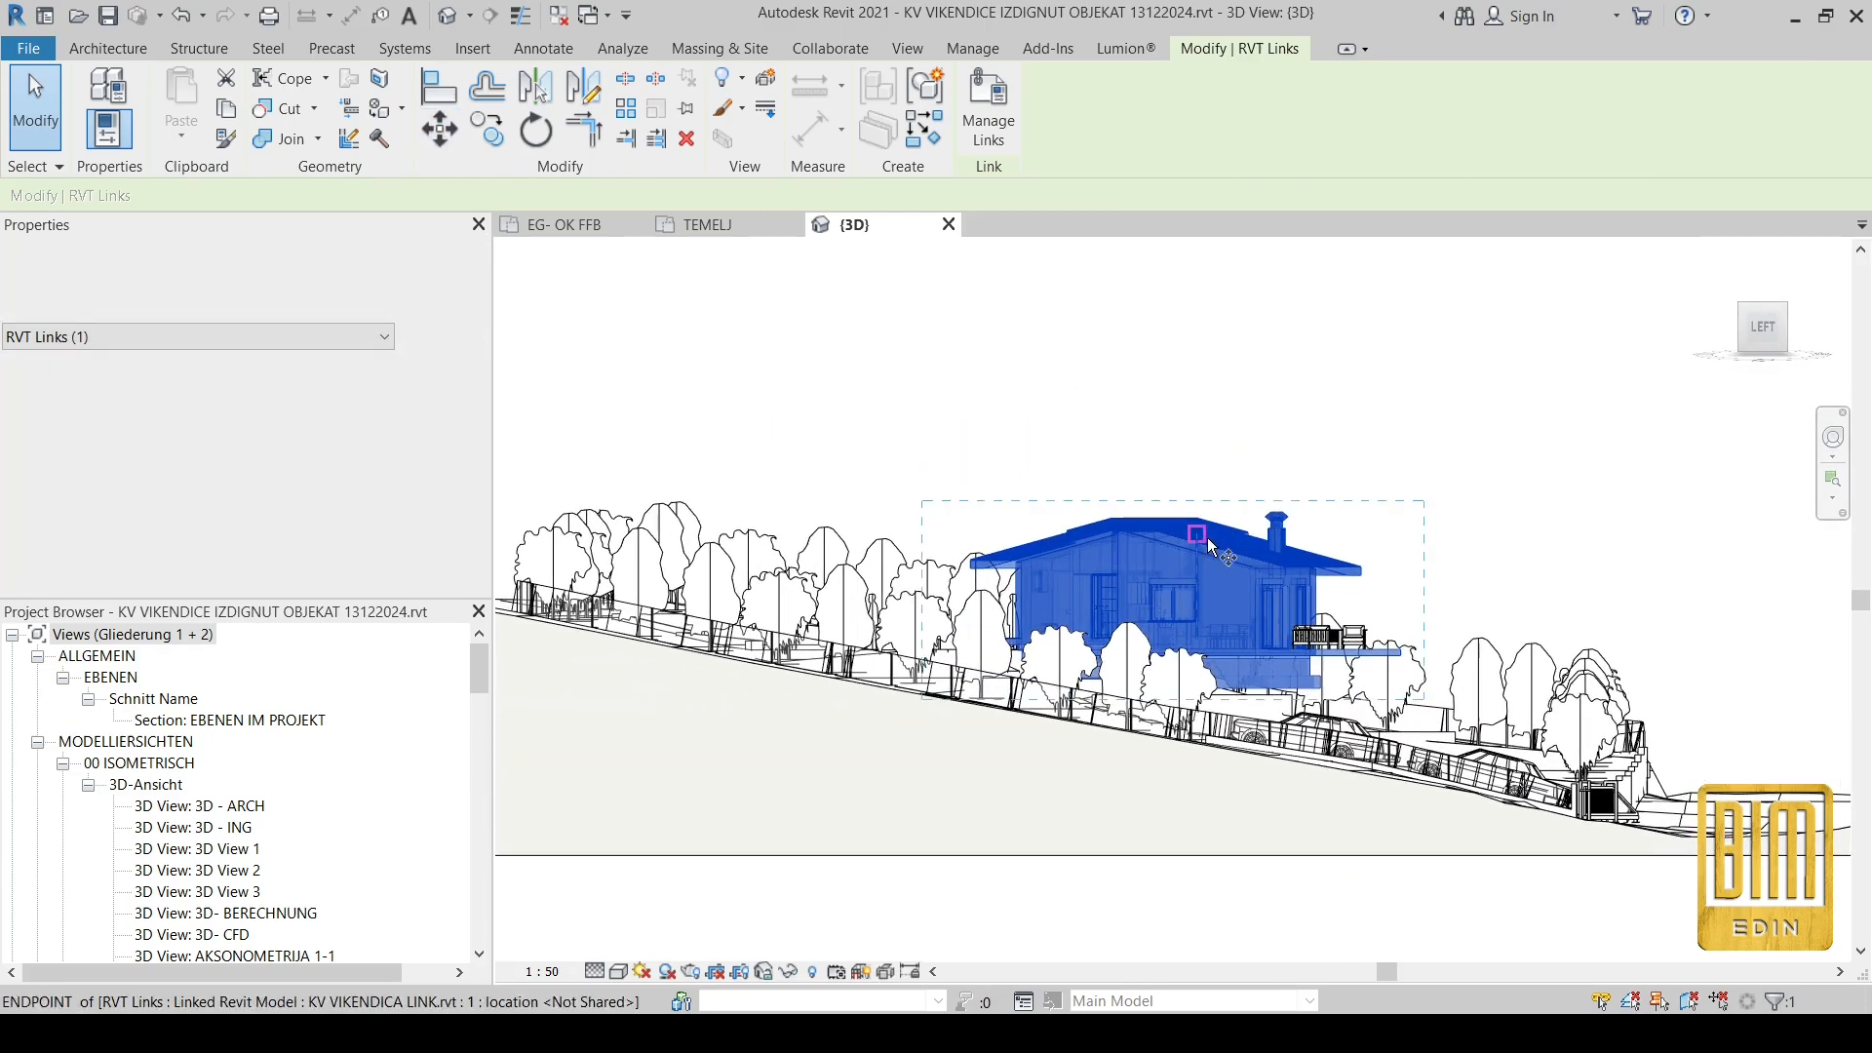
click(1202, 534)
click(1202, 621)
shift+middle_drag(1205, 613, 1014, 673)
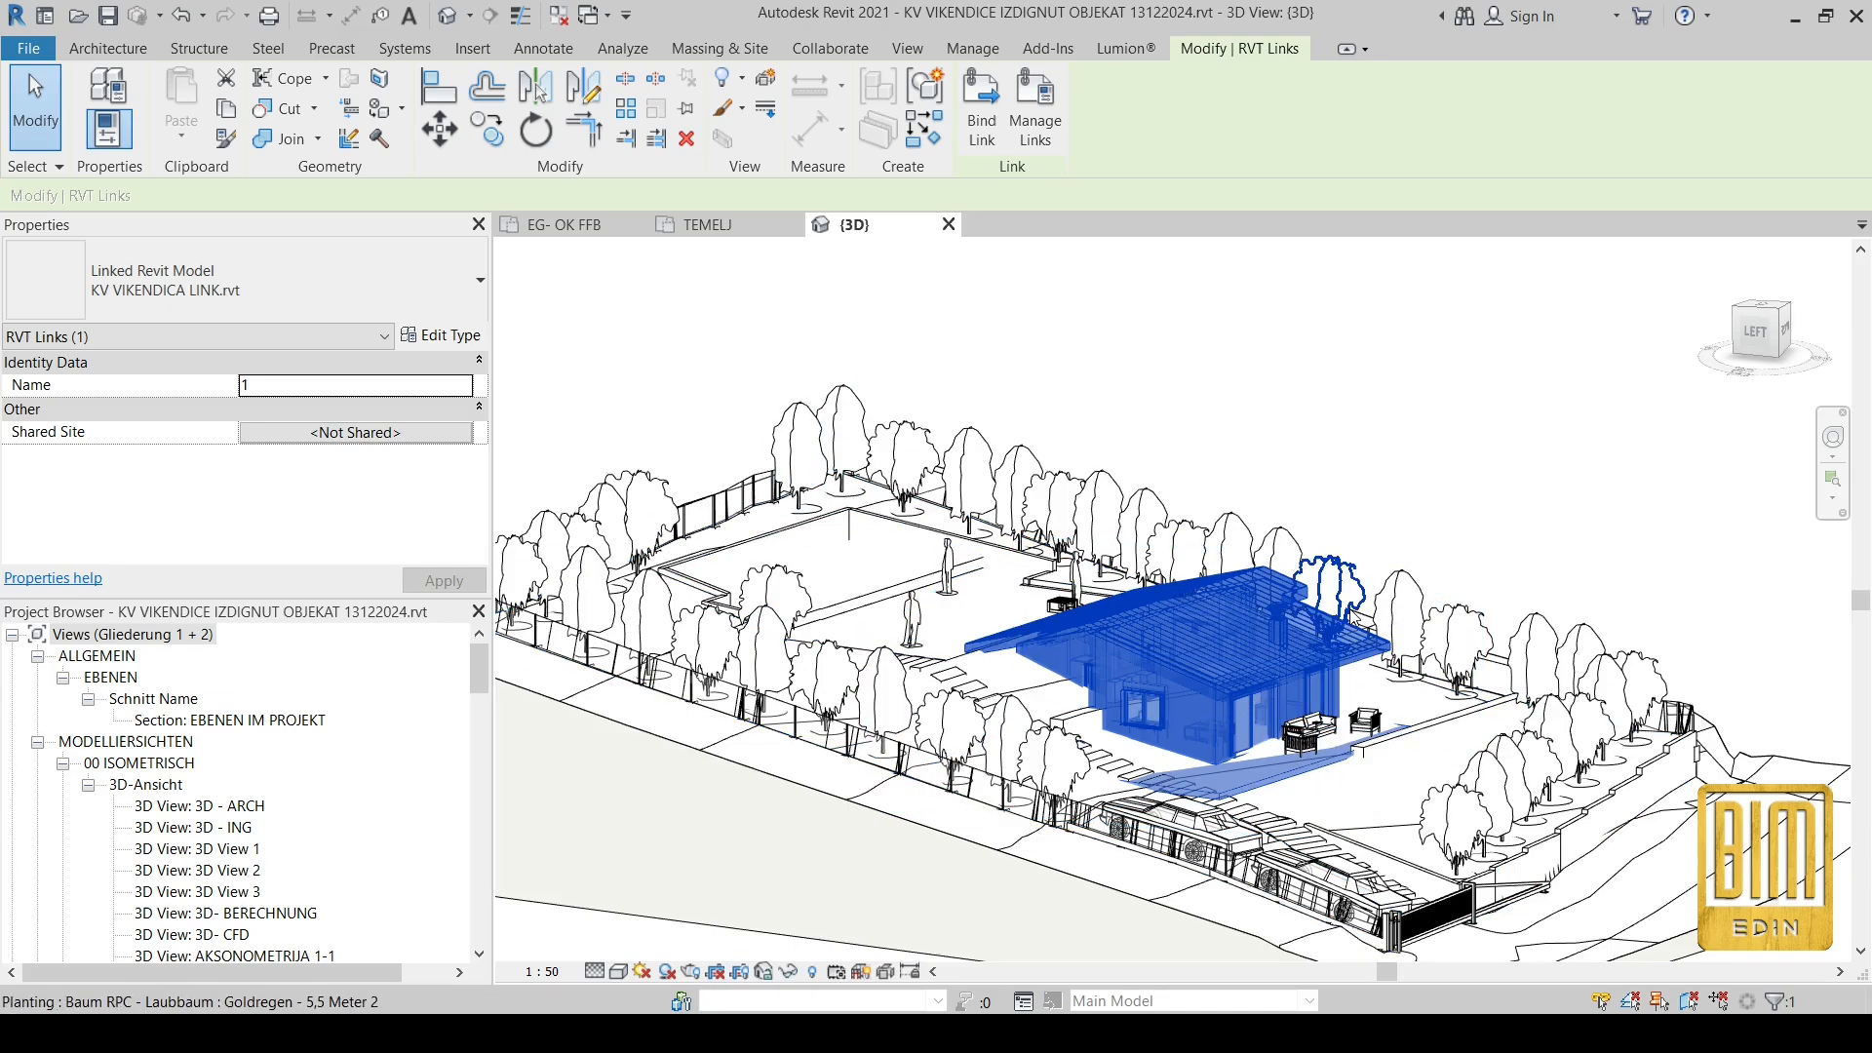
Step: Undo the trial moves of the linked house model and check its place on the plot from the front
click(181, 15)
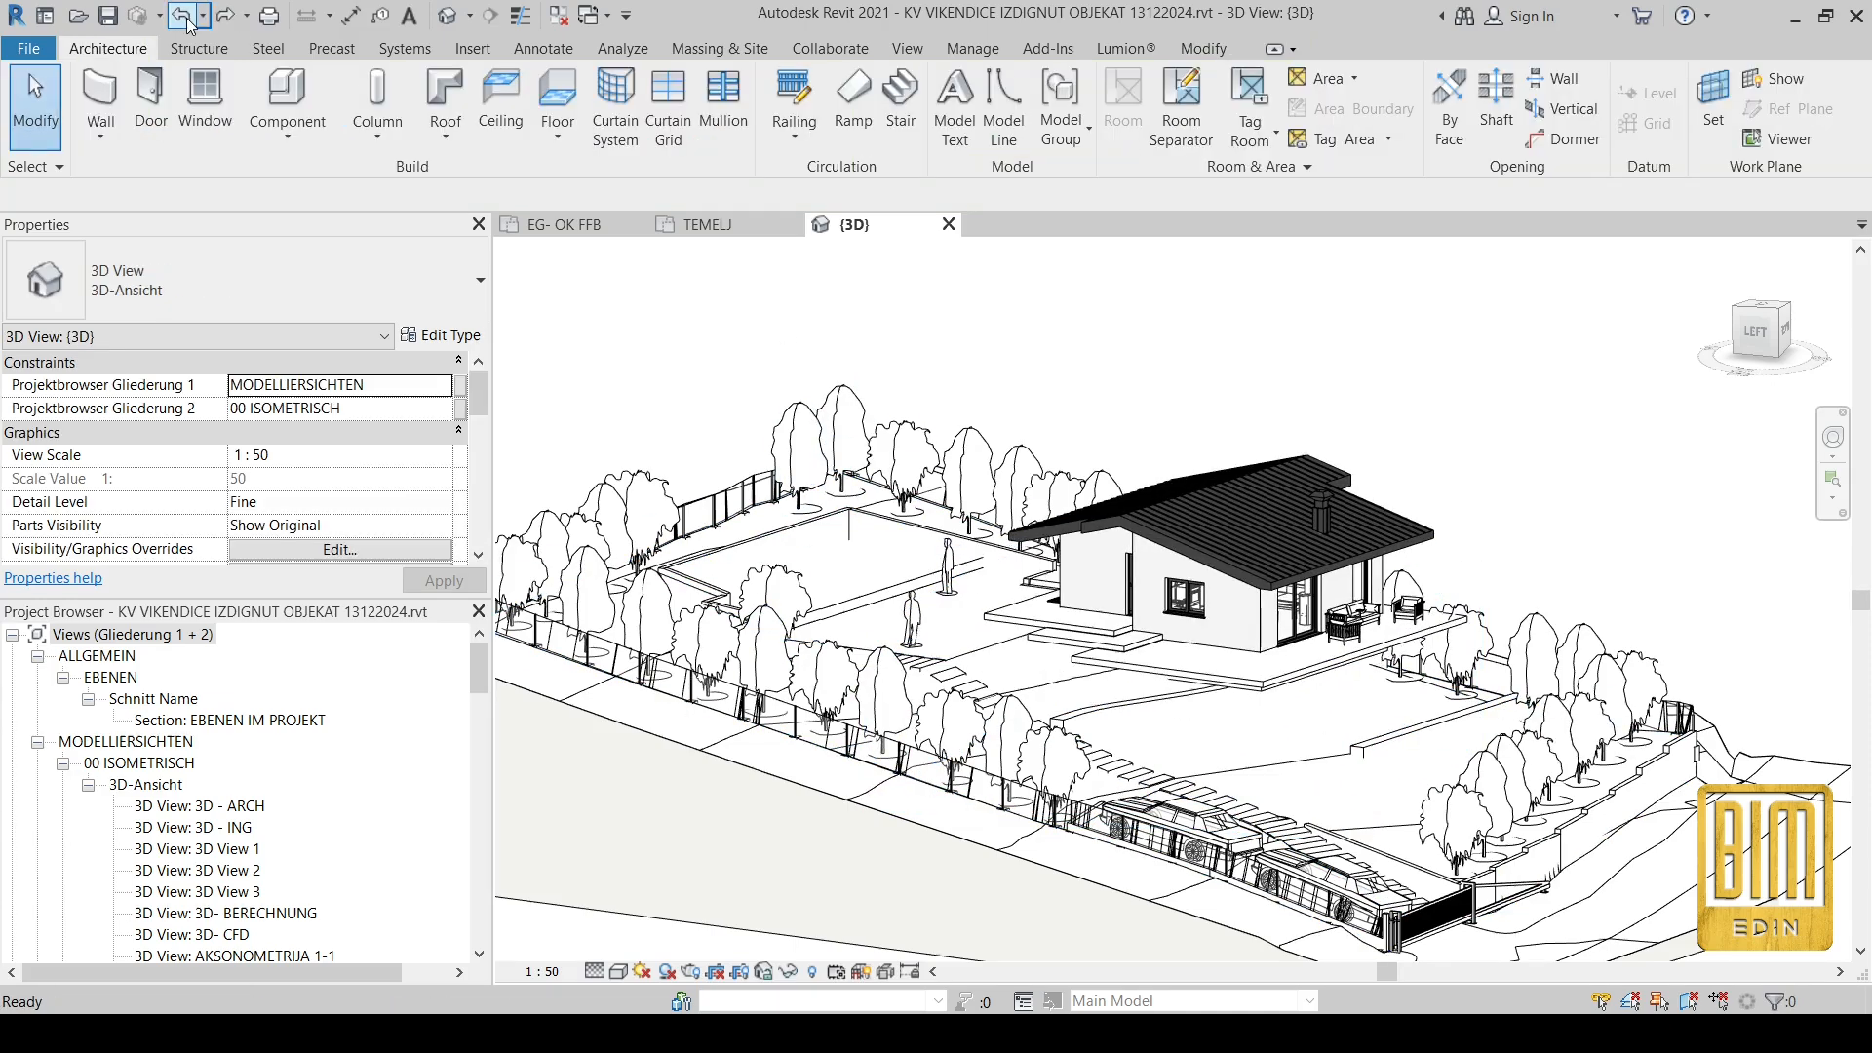
shift+middle_drag(1658, 751, 1370, 643)
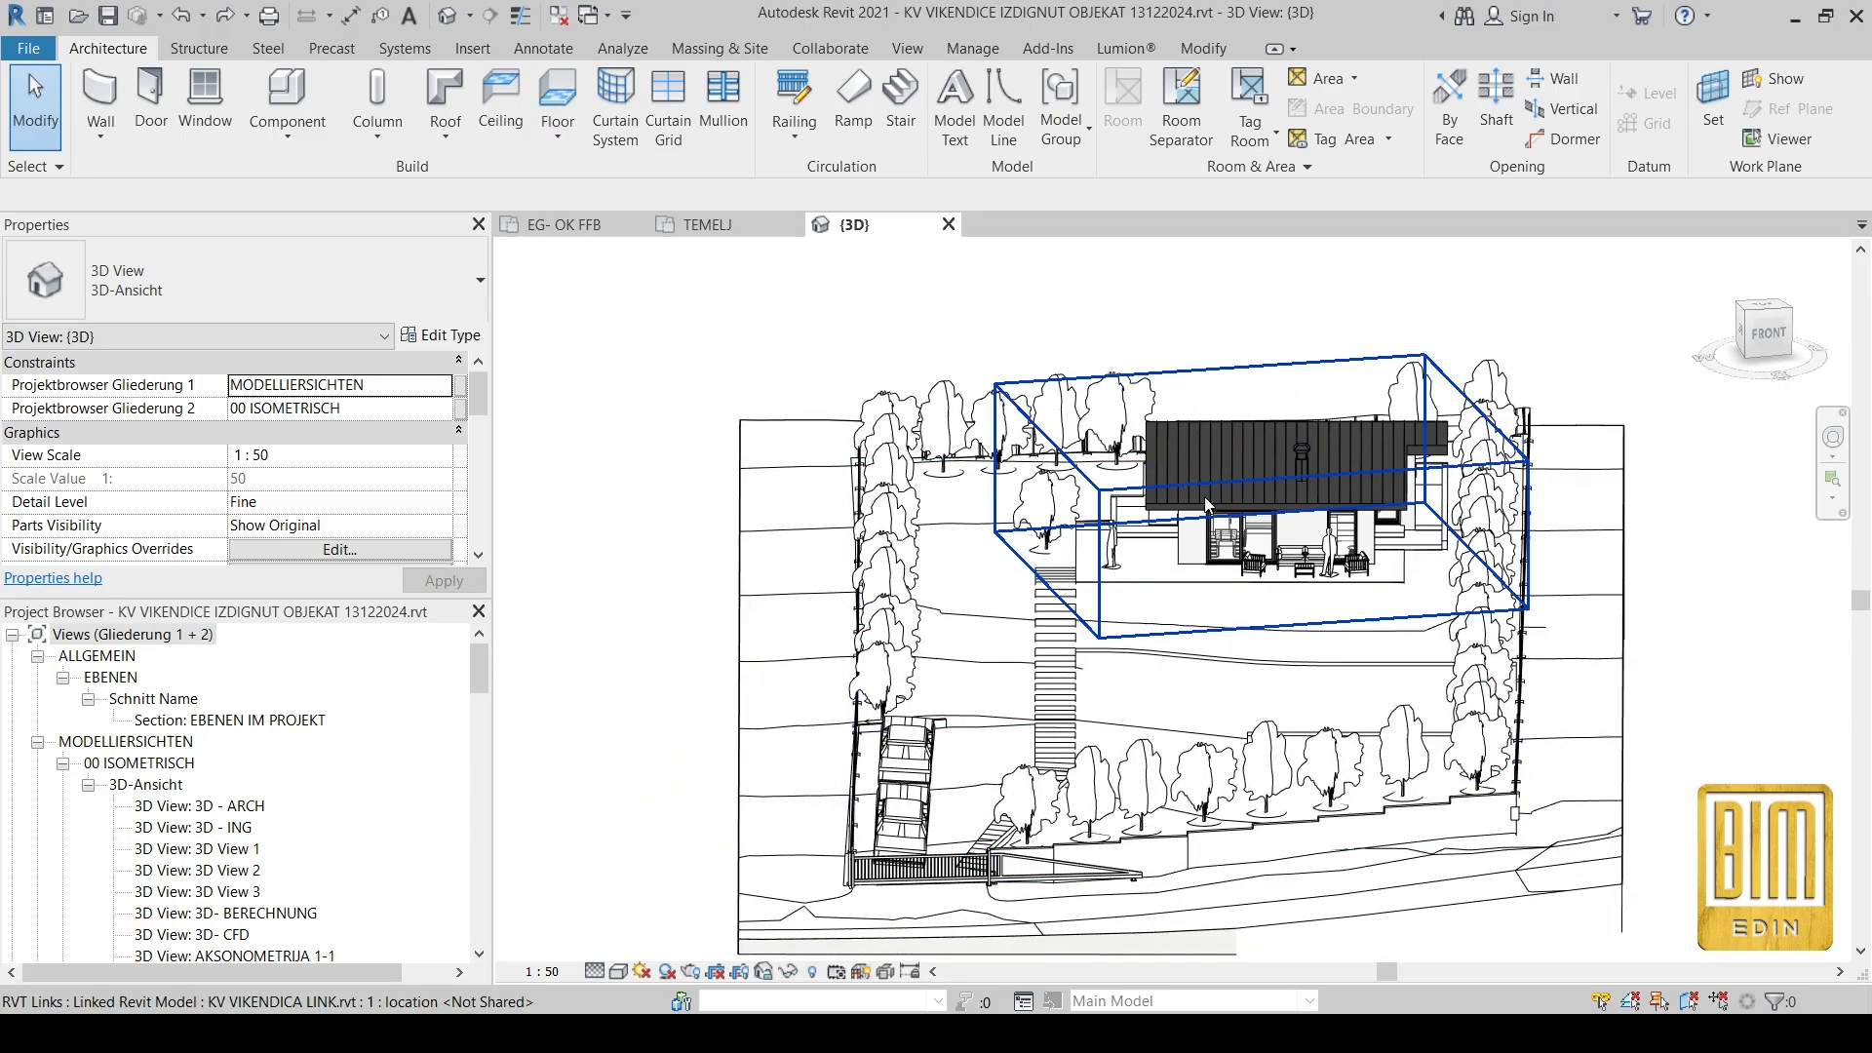
click(1189, 474)
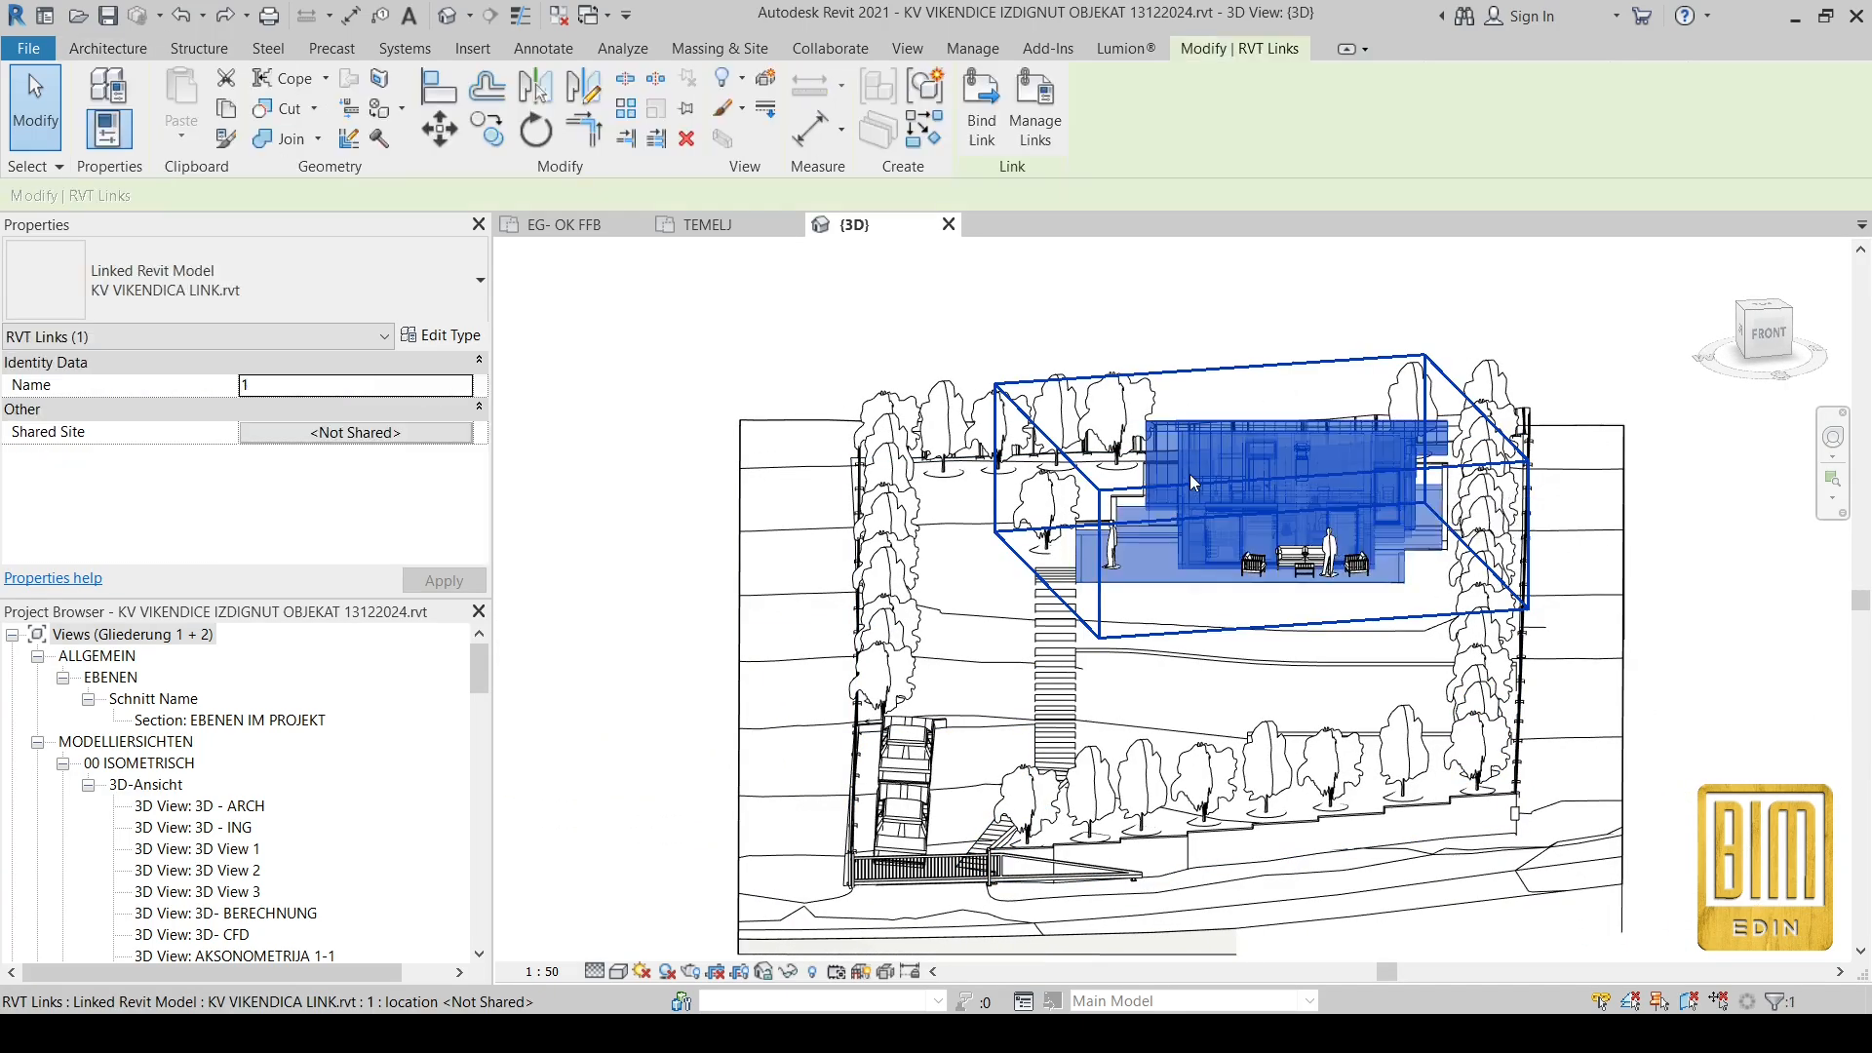
click(841, 344)
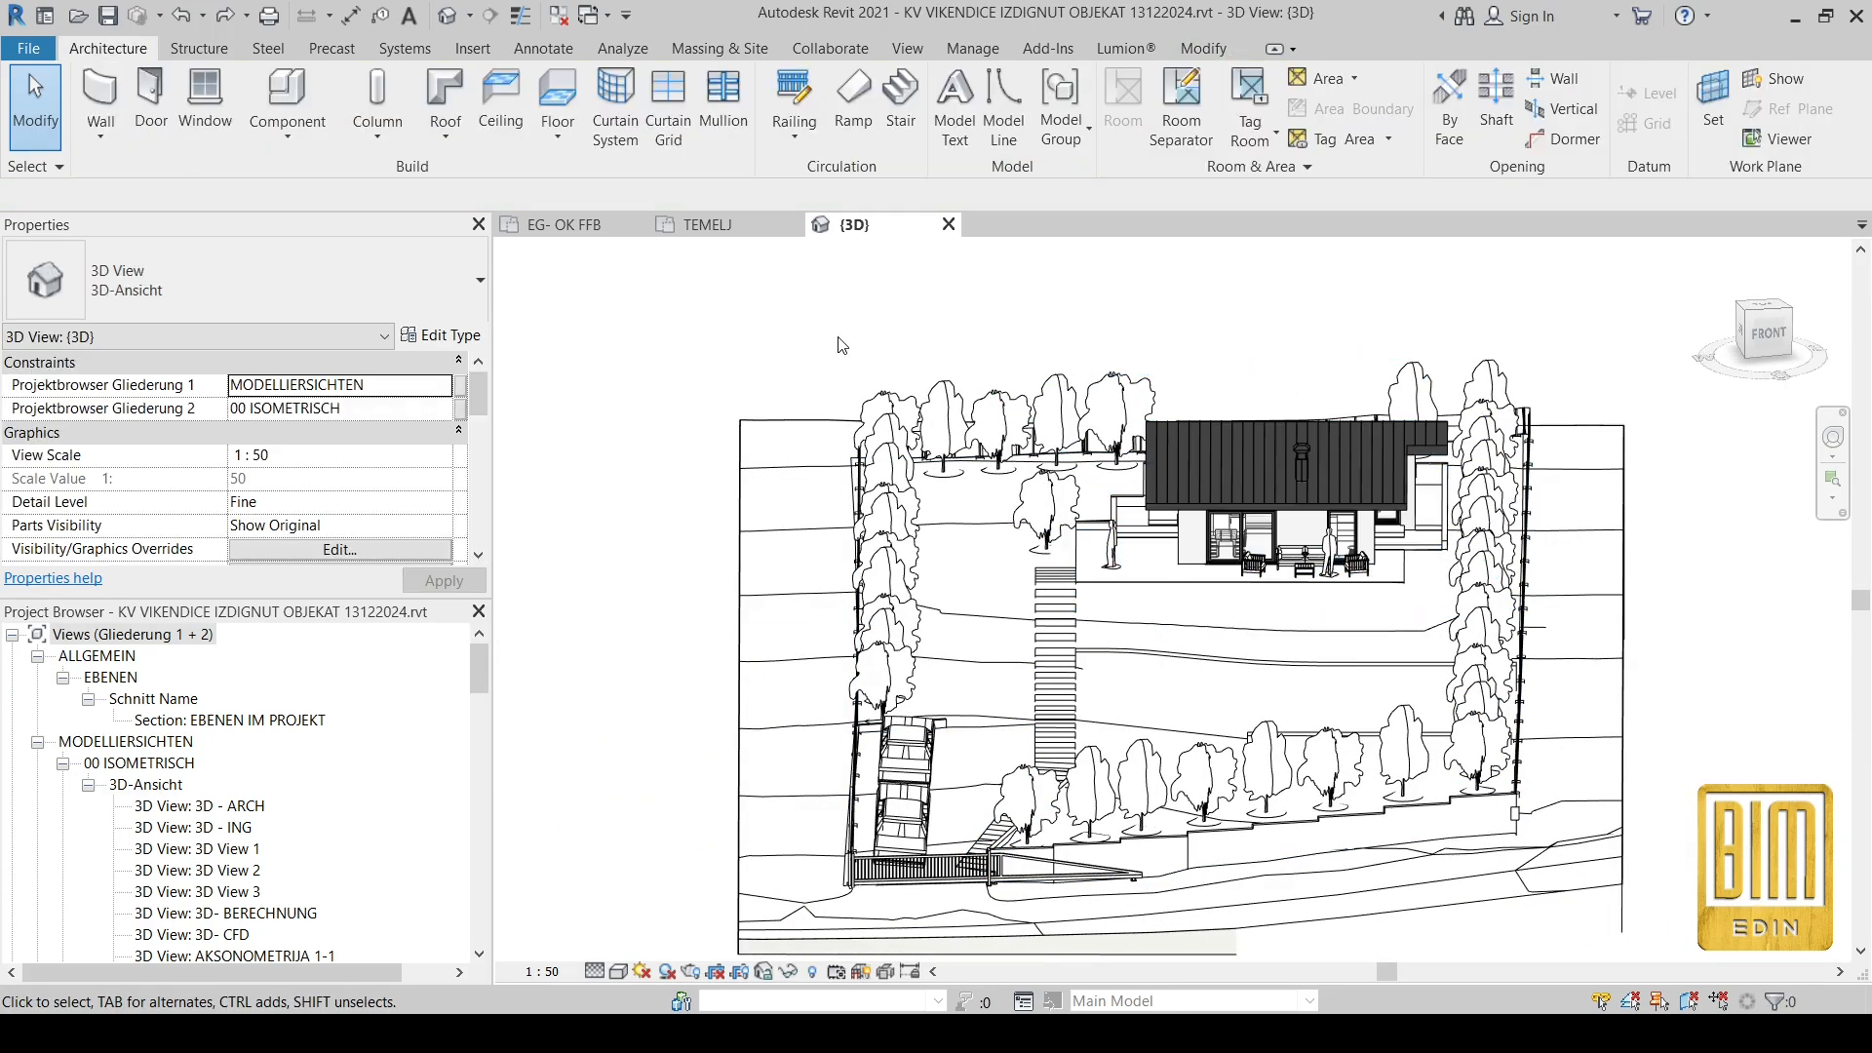
Step: Close the 3D view and the project KV VIKENDICE IZDIGNUT OBJEKAT 13122024.rvt without saving the changes
click(947, 225)
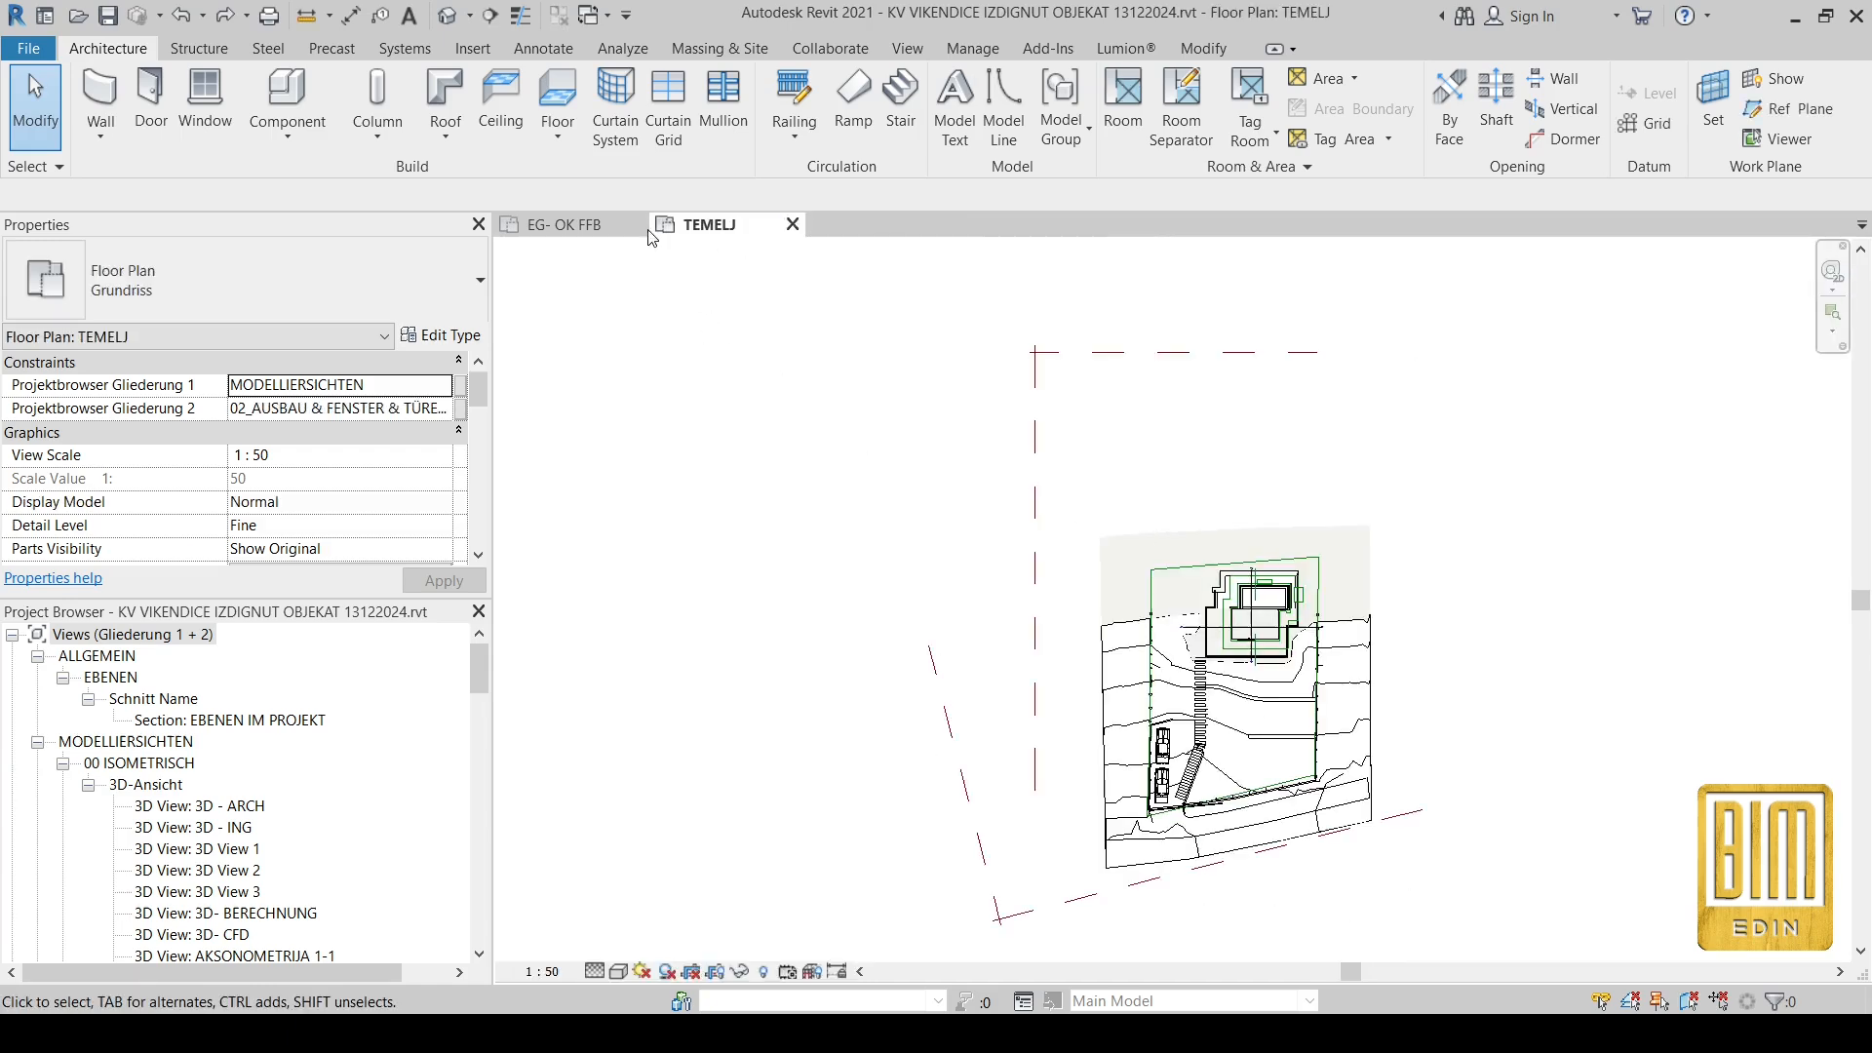
click(793, 224)
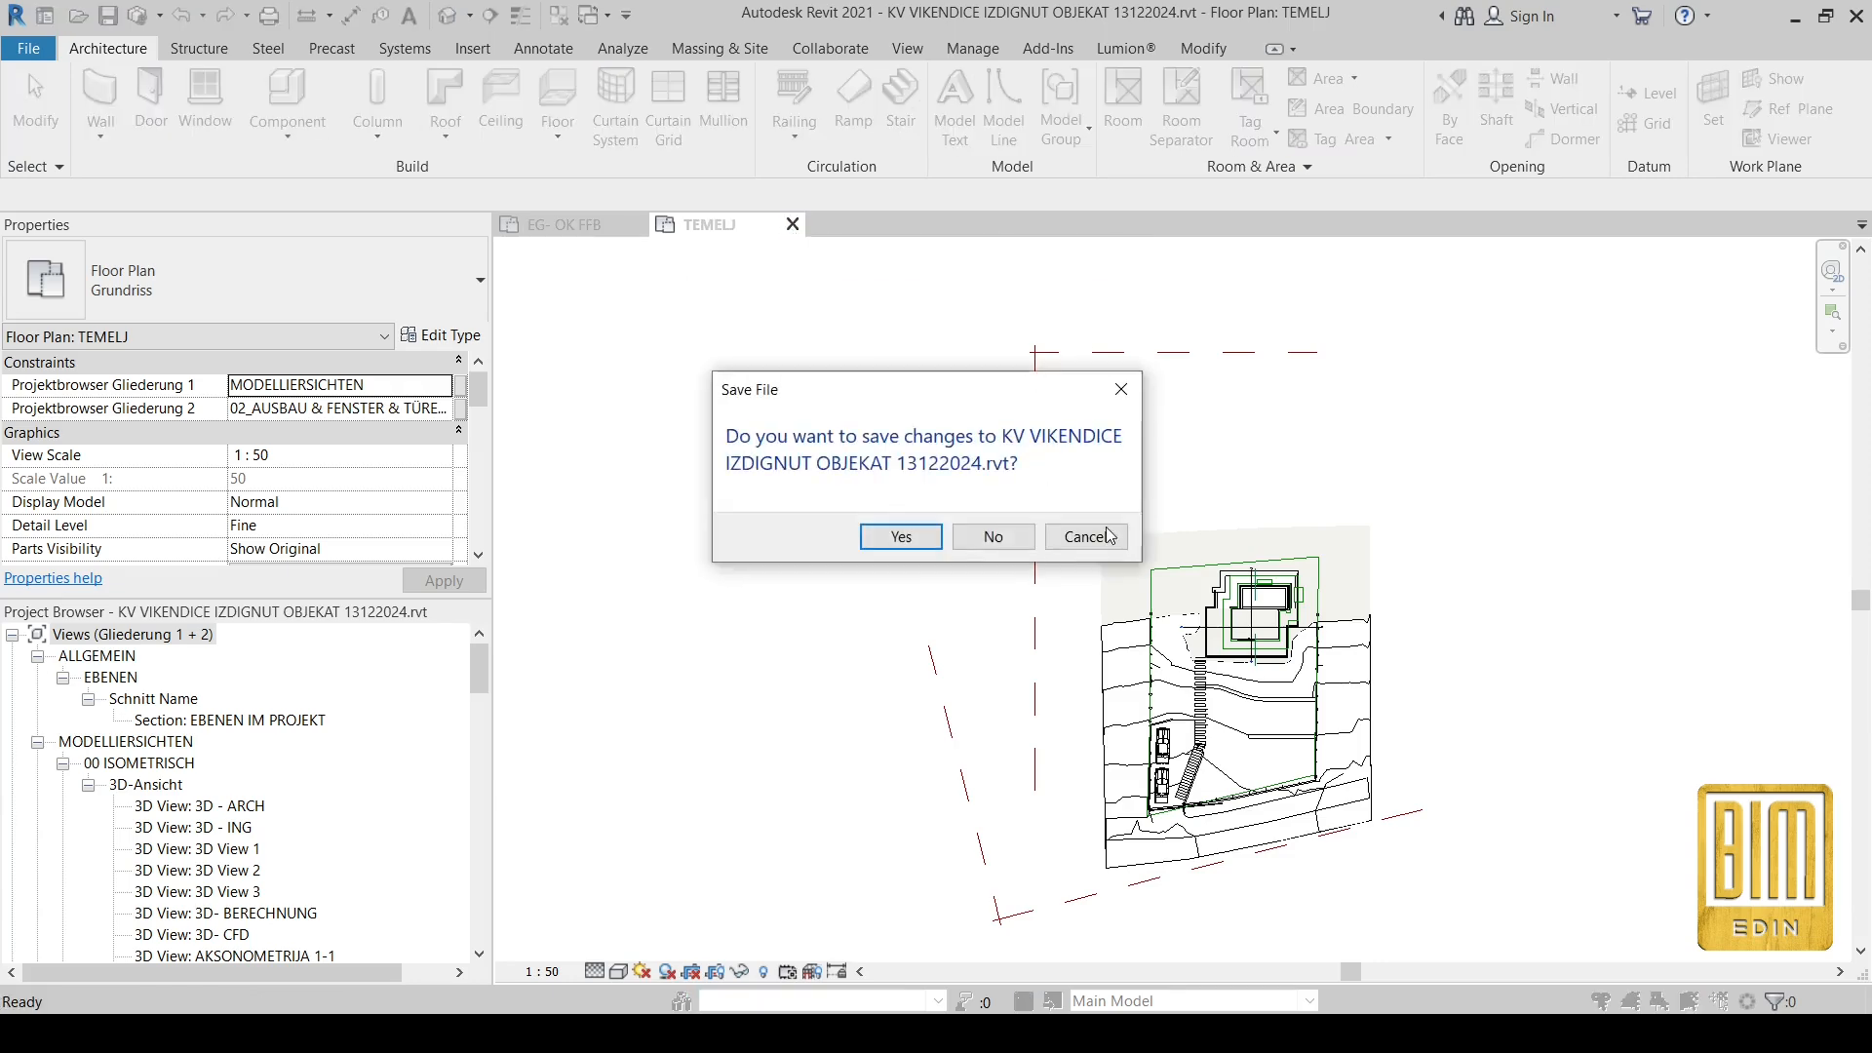
click(992, 537)
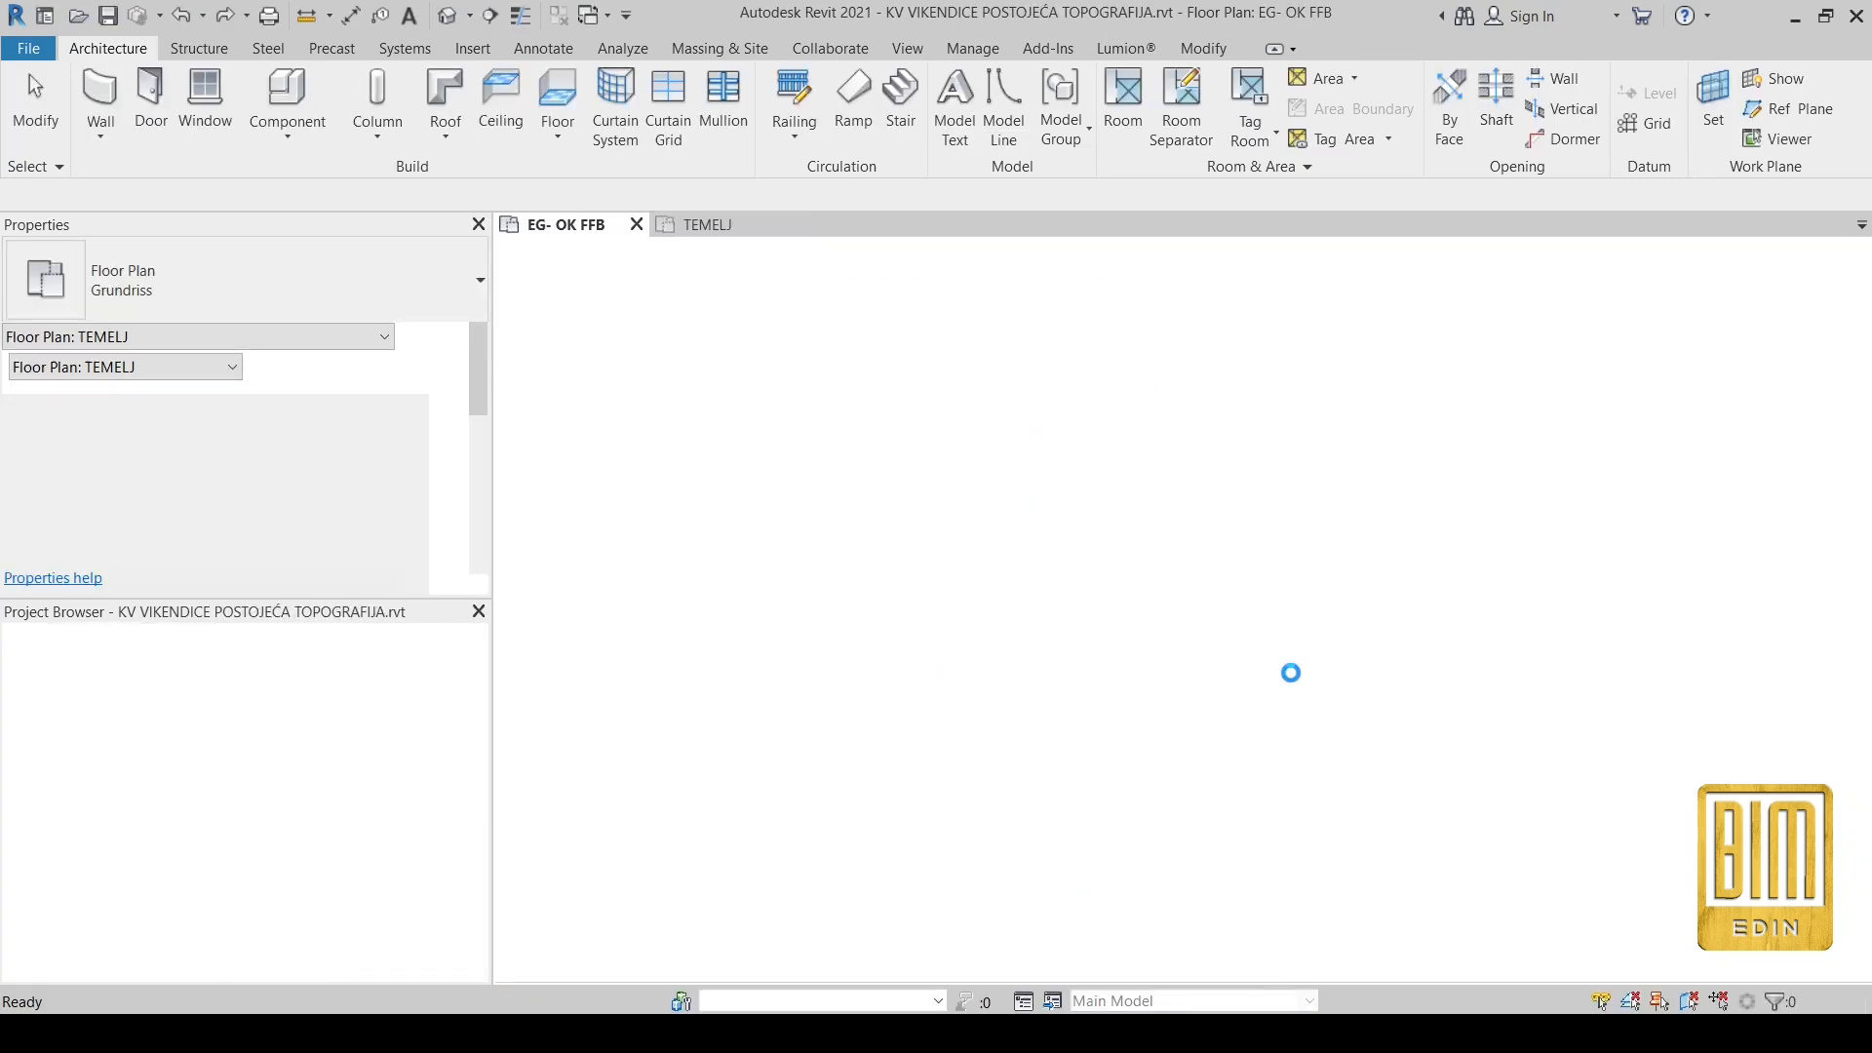
Step: Open the default 3D view of the KV VIKENDICE POSTOJEĆA TOPOGRAFIJA project and examine the existing terrain surface up close
scroll(1126, 341, down, 2)
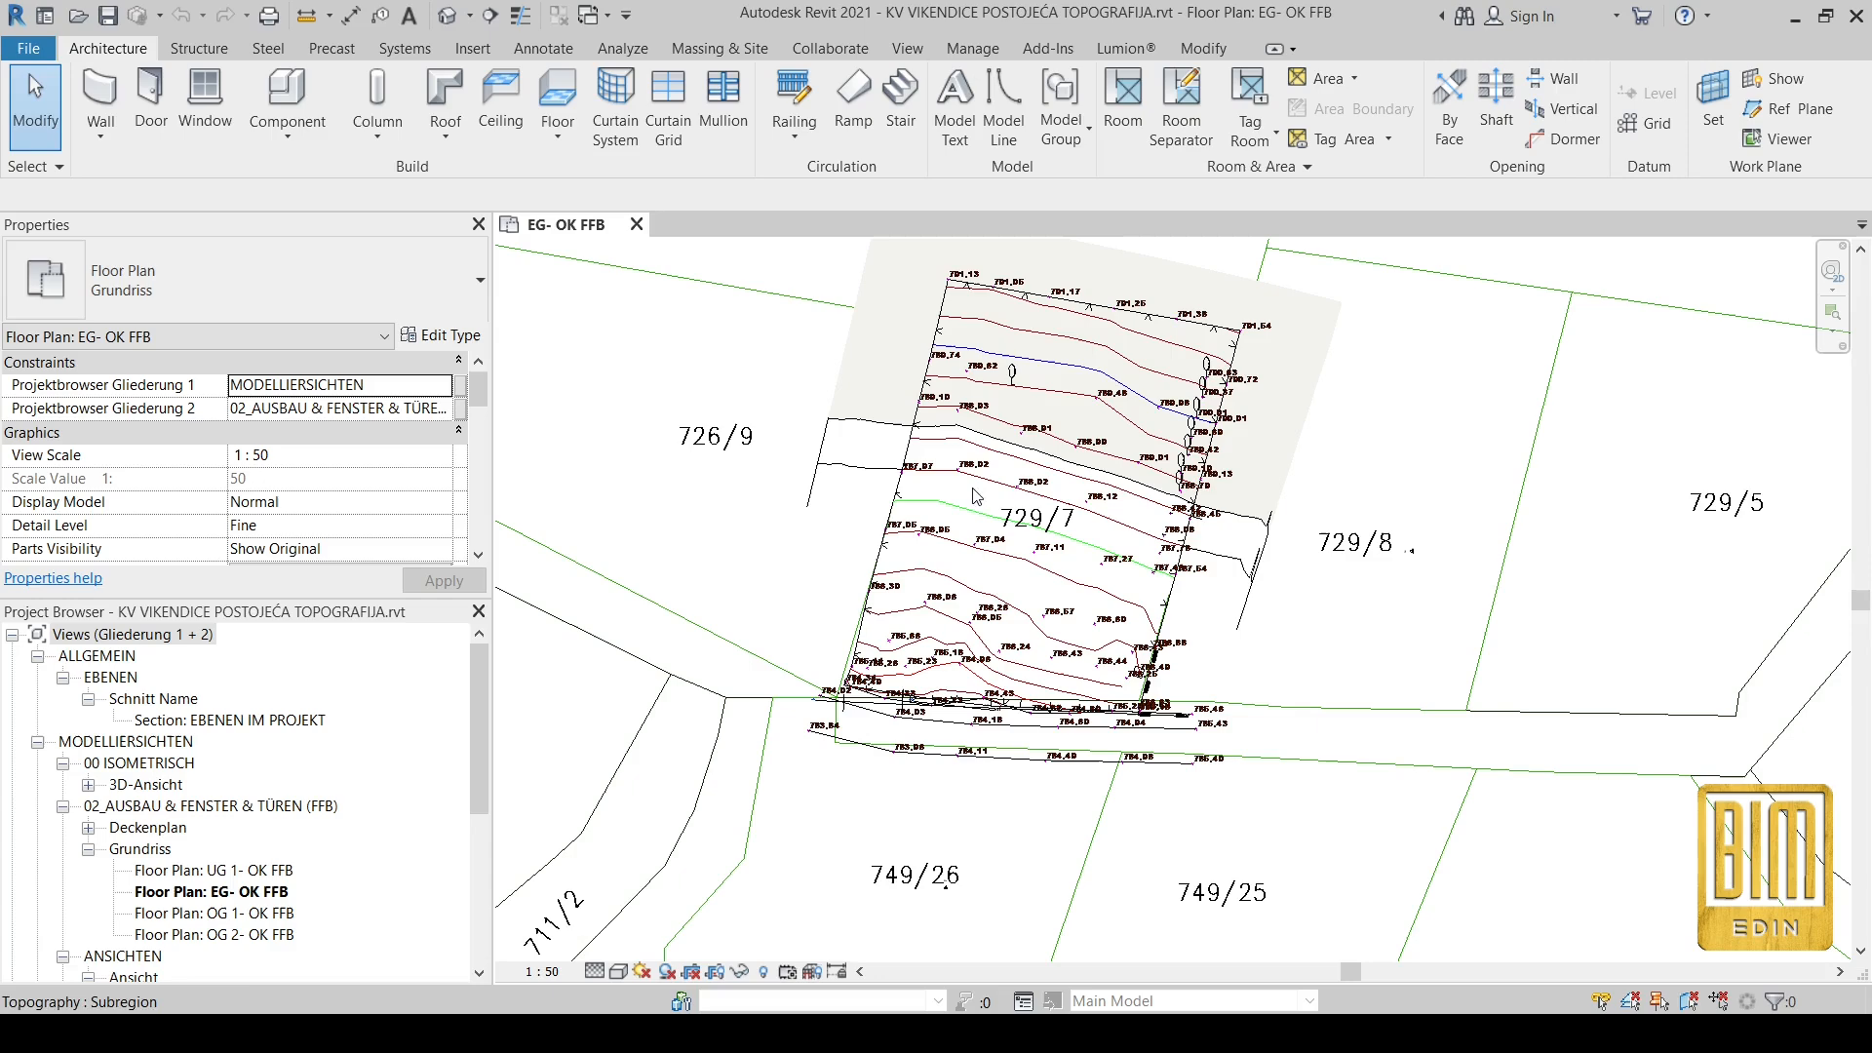
click(447, 17)
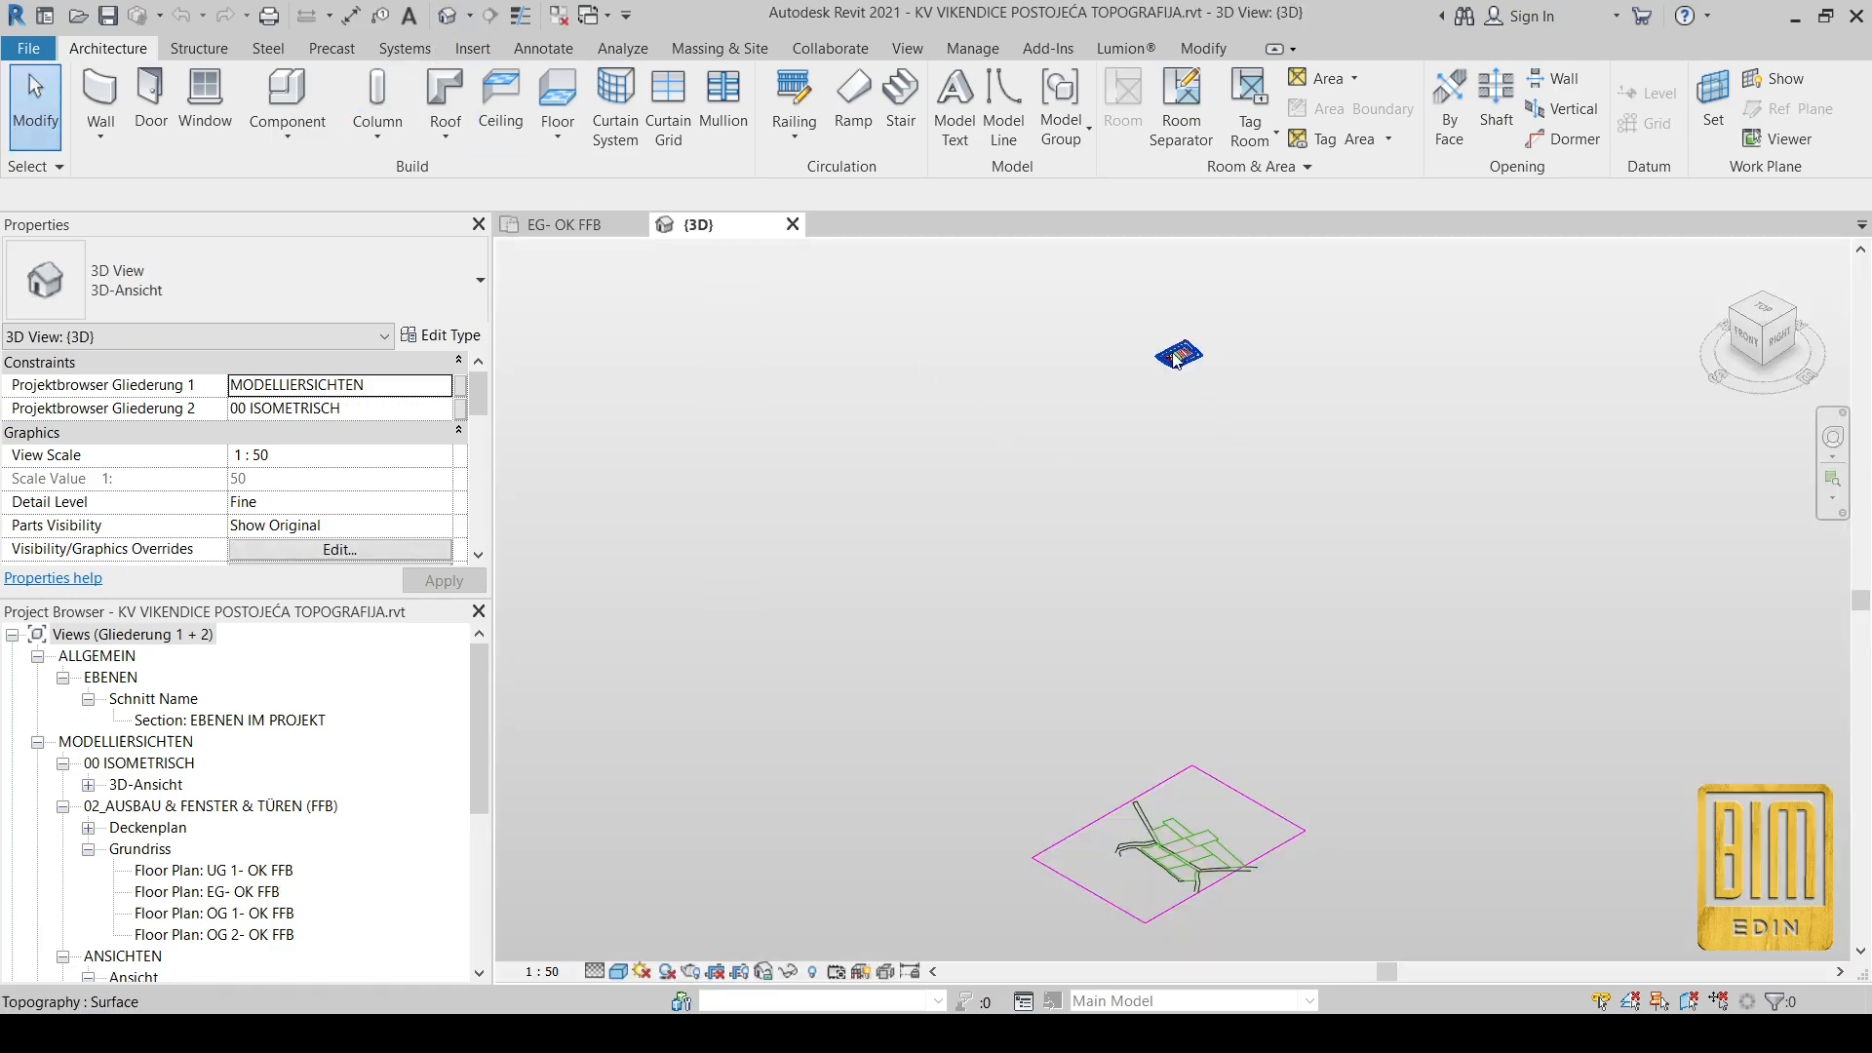
scroll(1197, 379, up, 5)
shift+middle_drag(1037, 614, 1314, 519)
scroll(1126, 331, up, 5)
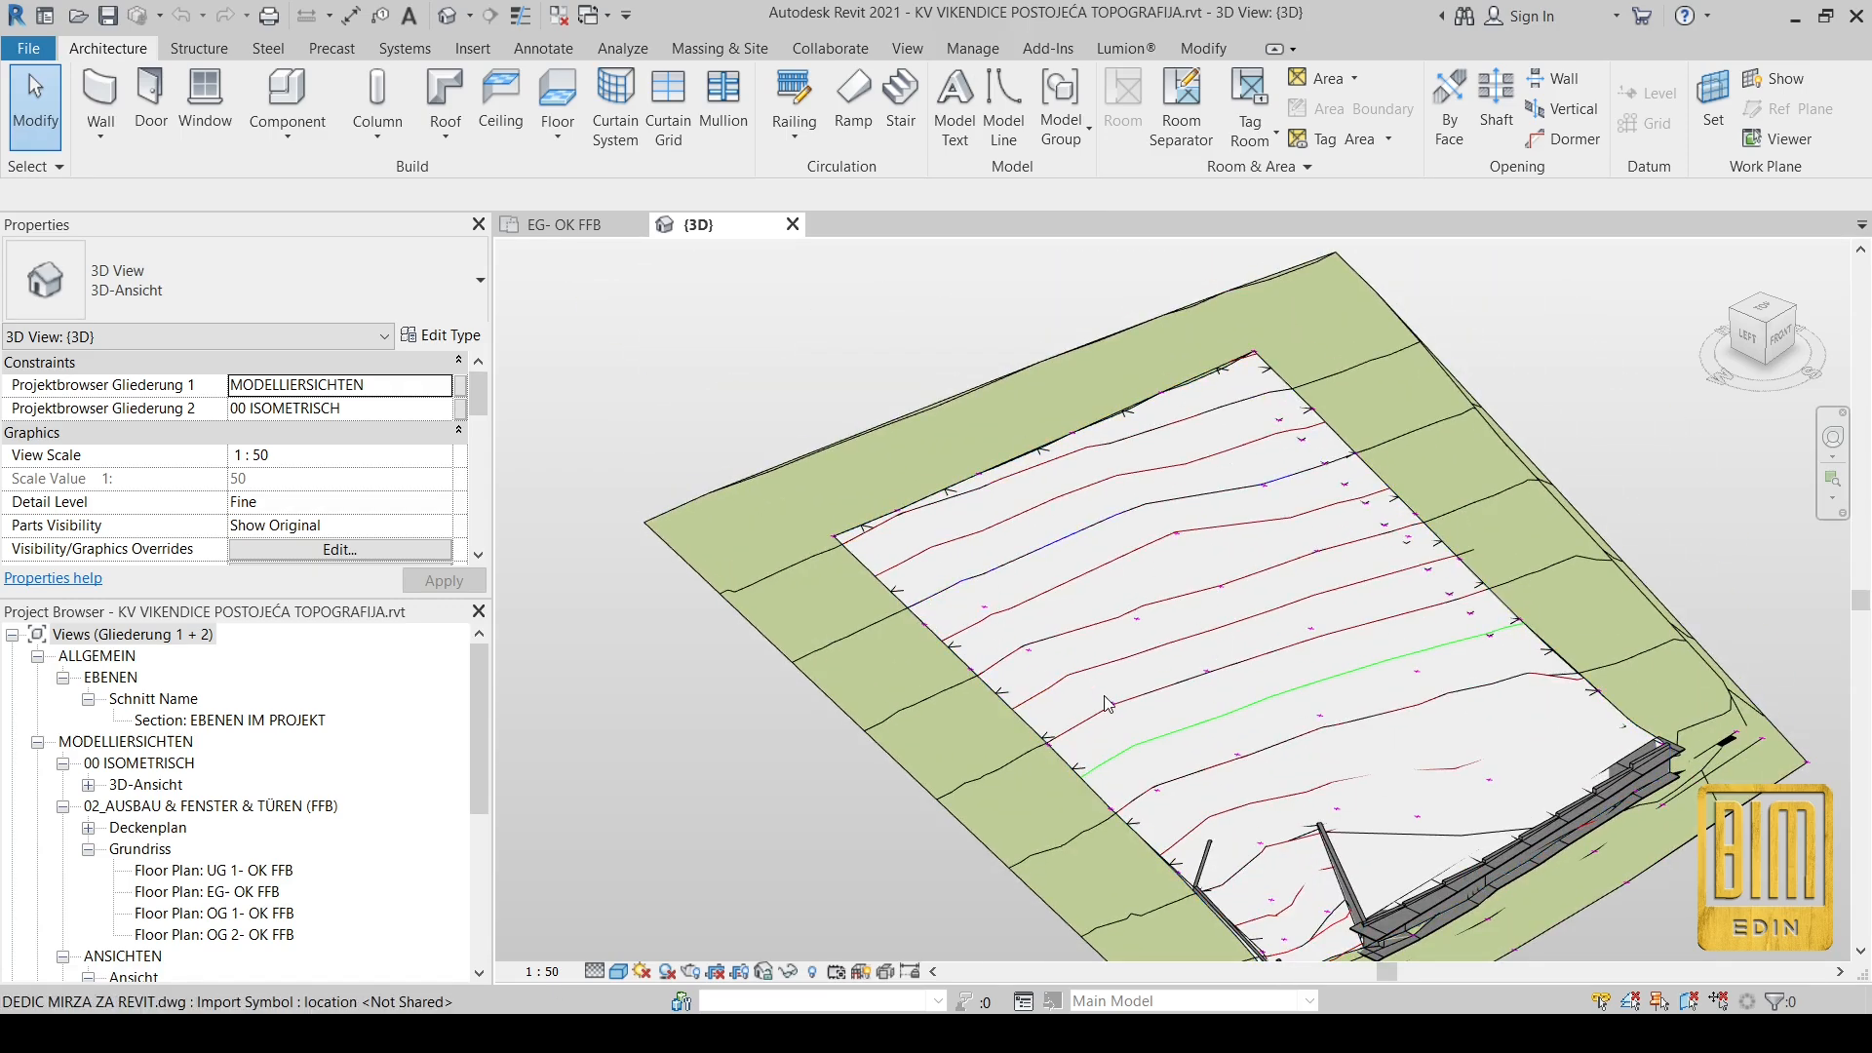
Step: Edit the in-place retaining walls and delete the footing beneath the long stepped wall
scroll(1048, 510, down, 3)
shift+middle_drag(1048, 510, 1065, 620)
scroll(1067, 629, up, 6)
middle_drag(1365, 628, 1227, 693)
shift+middle_drag(1196, 626, 1058, 775)
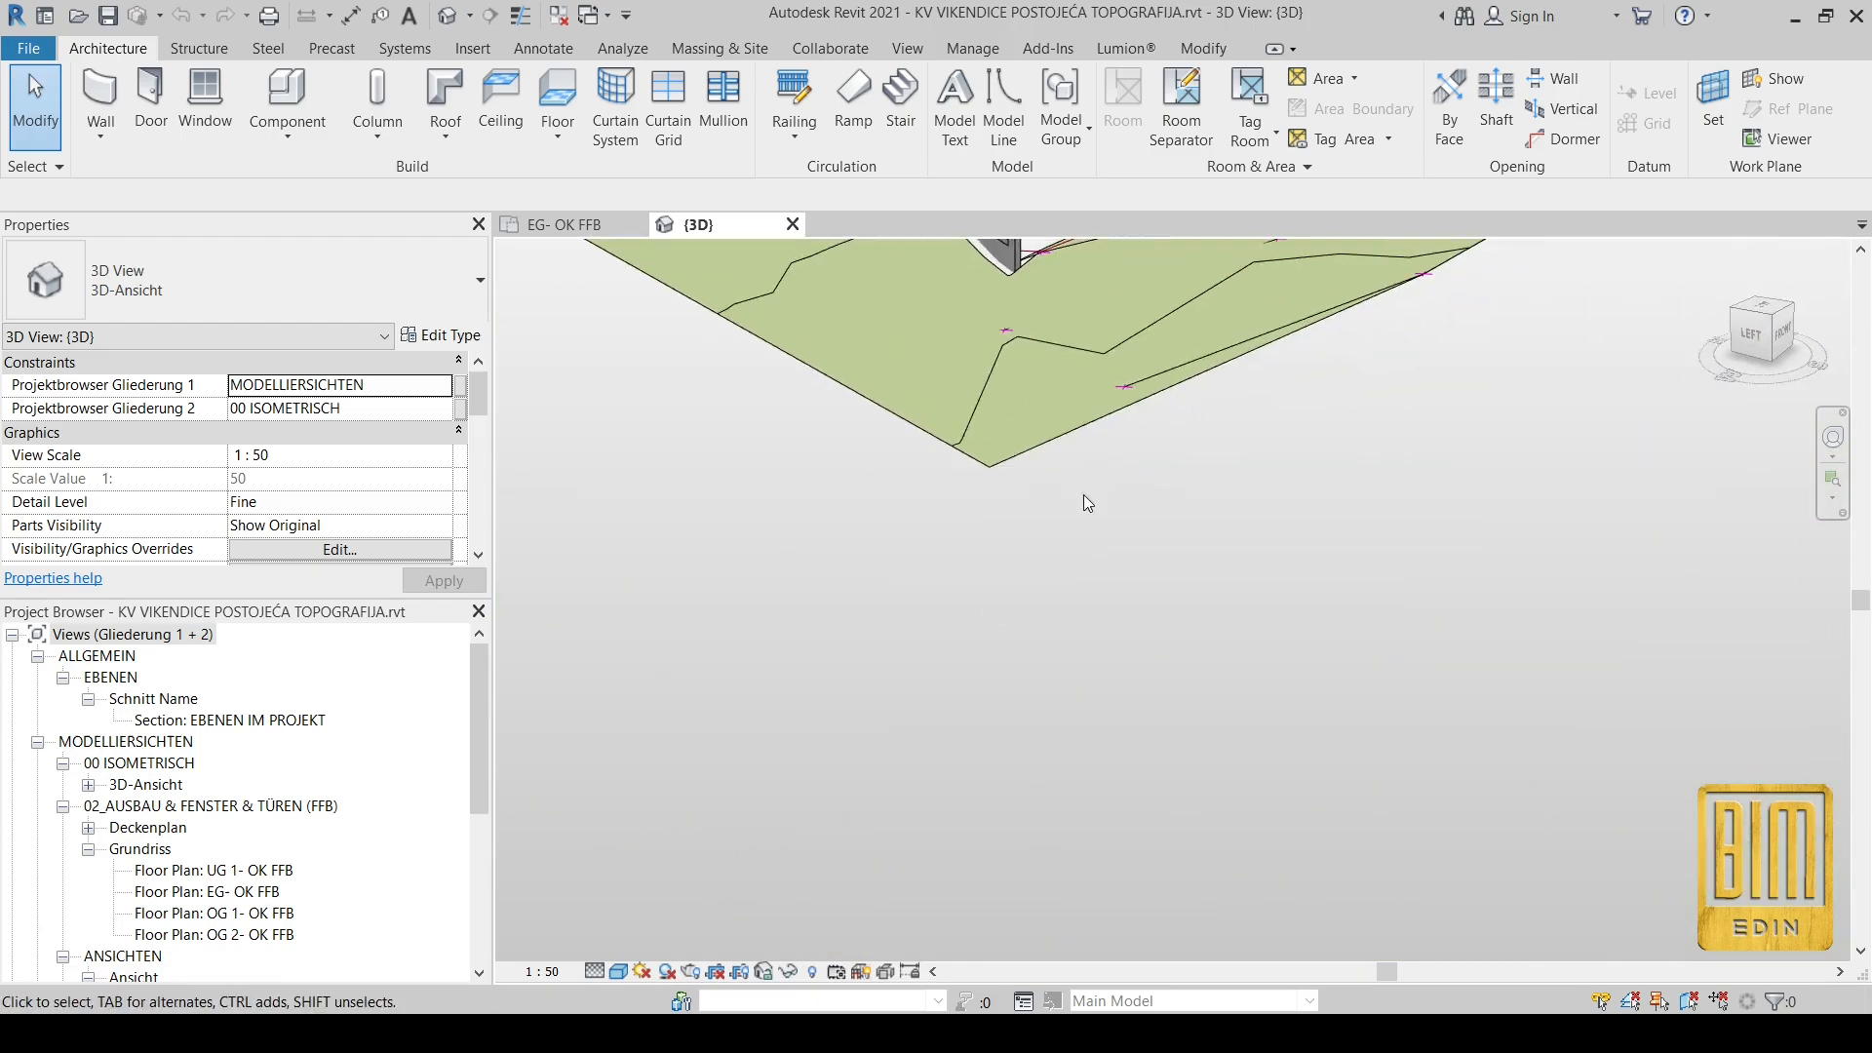
middle_drag(1141, 283, 1194, 710)
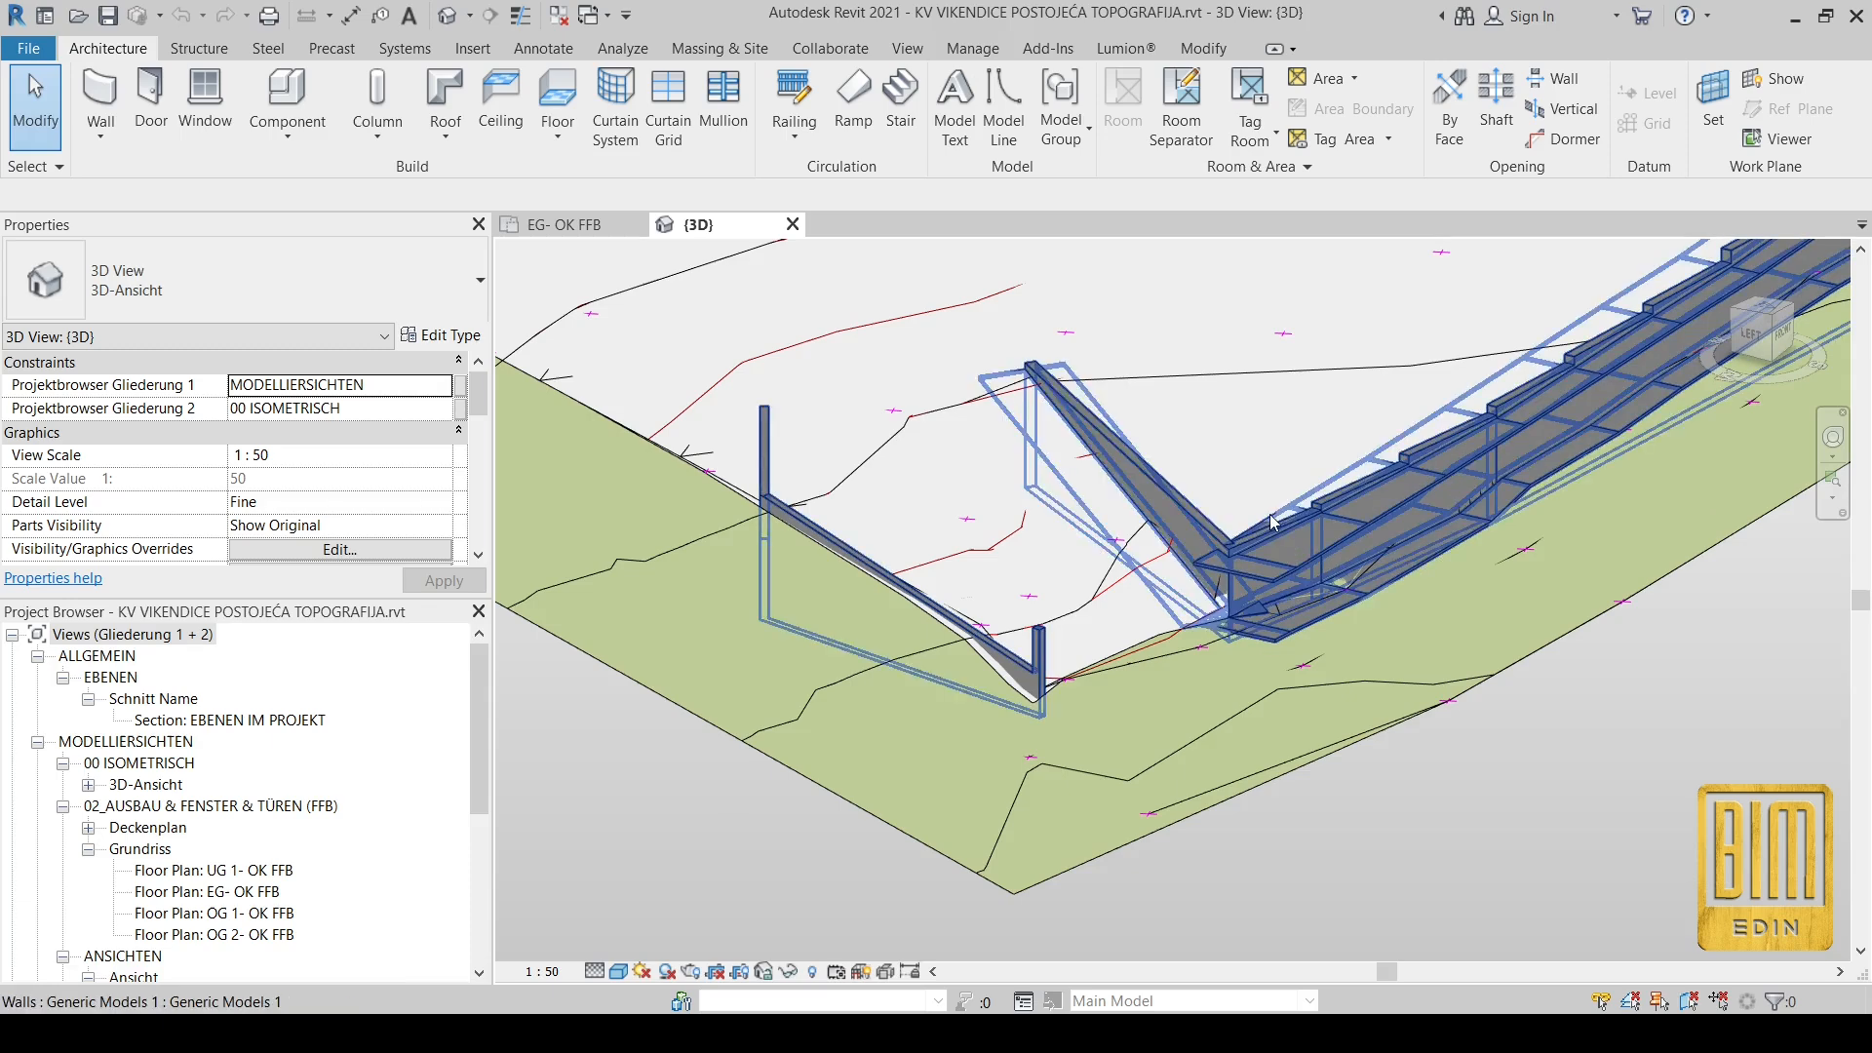
click(1335, 542)
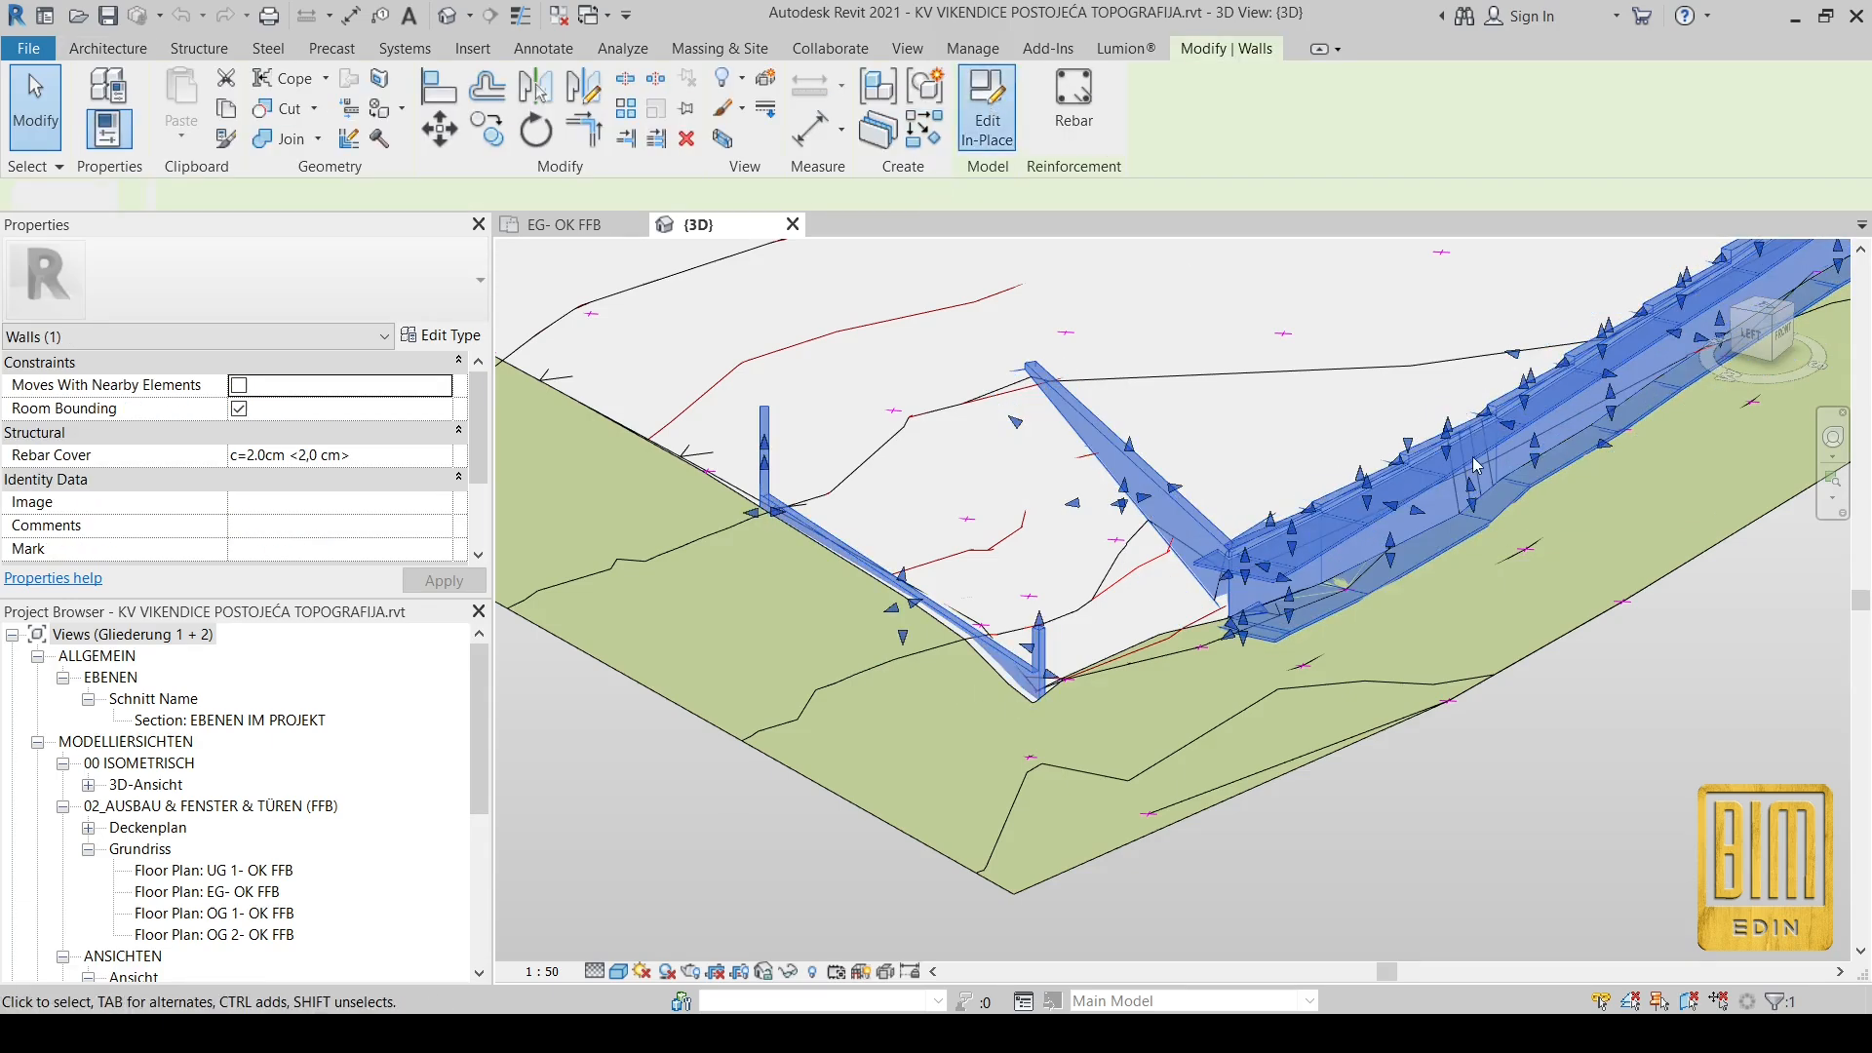
click(1355, 542)
key(Escape)
click(1388, 577)
key(Delete)
Step: Delete the remaining short footing at the retaining wall corner and finish the in-place model
shift+middle_drag(1389, 576, 1198, 604)
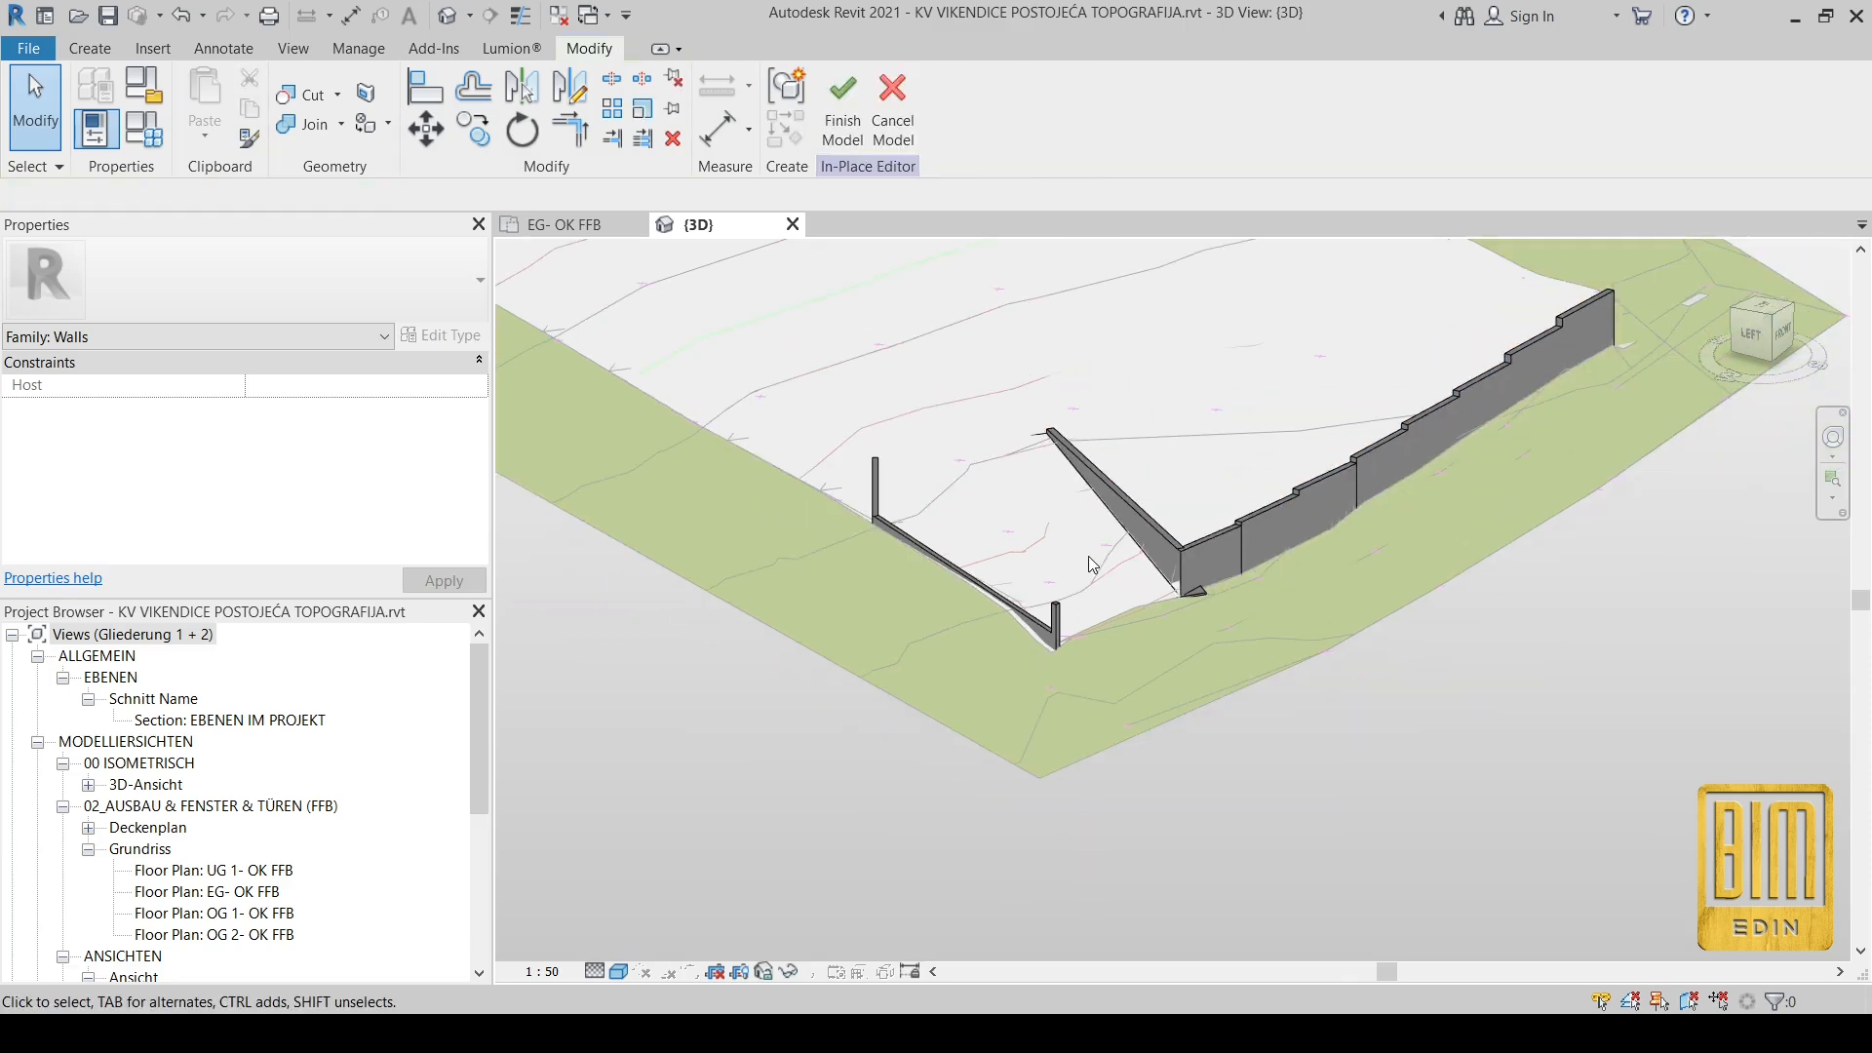
click(1196, 596)
key(Escape)
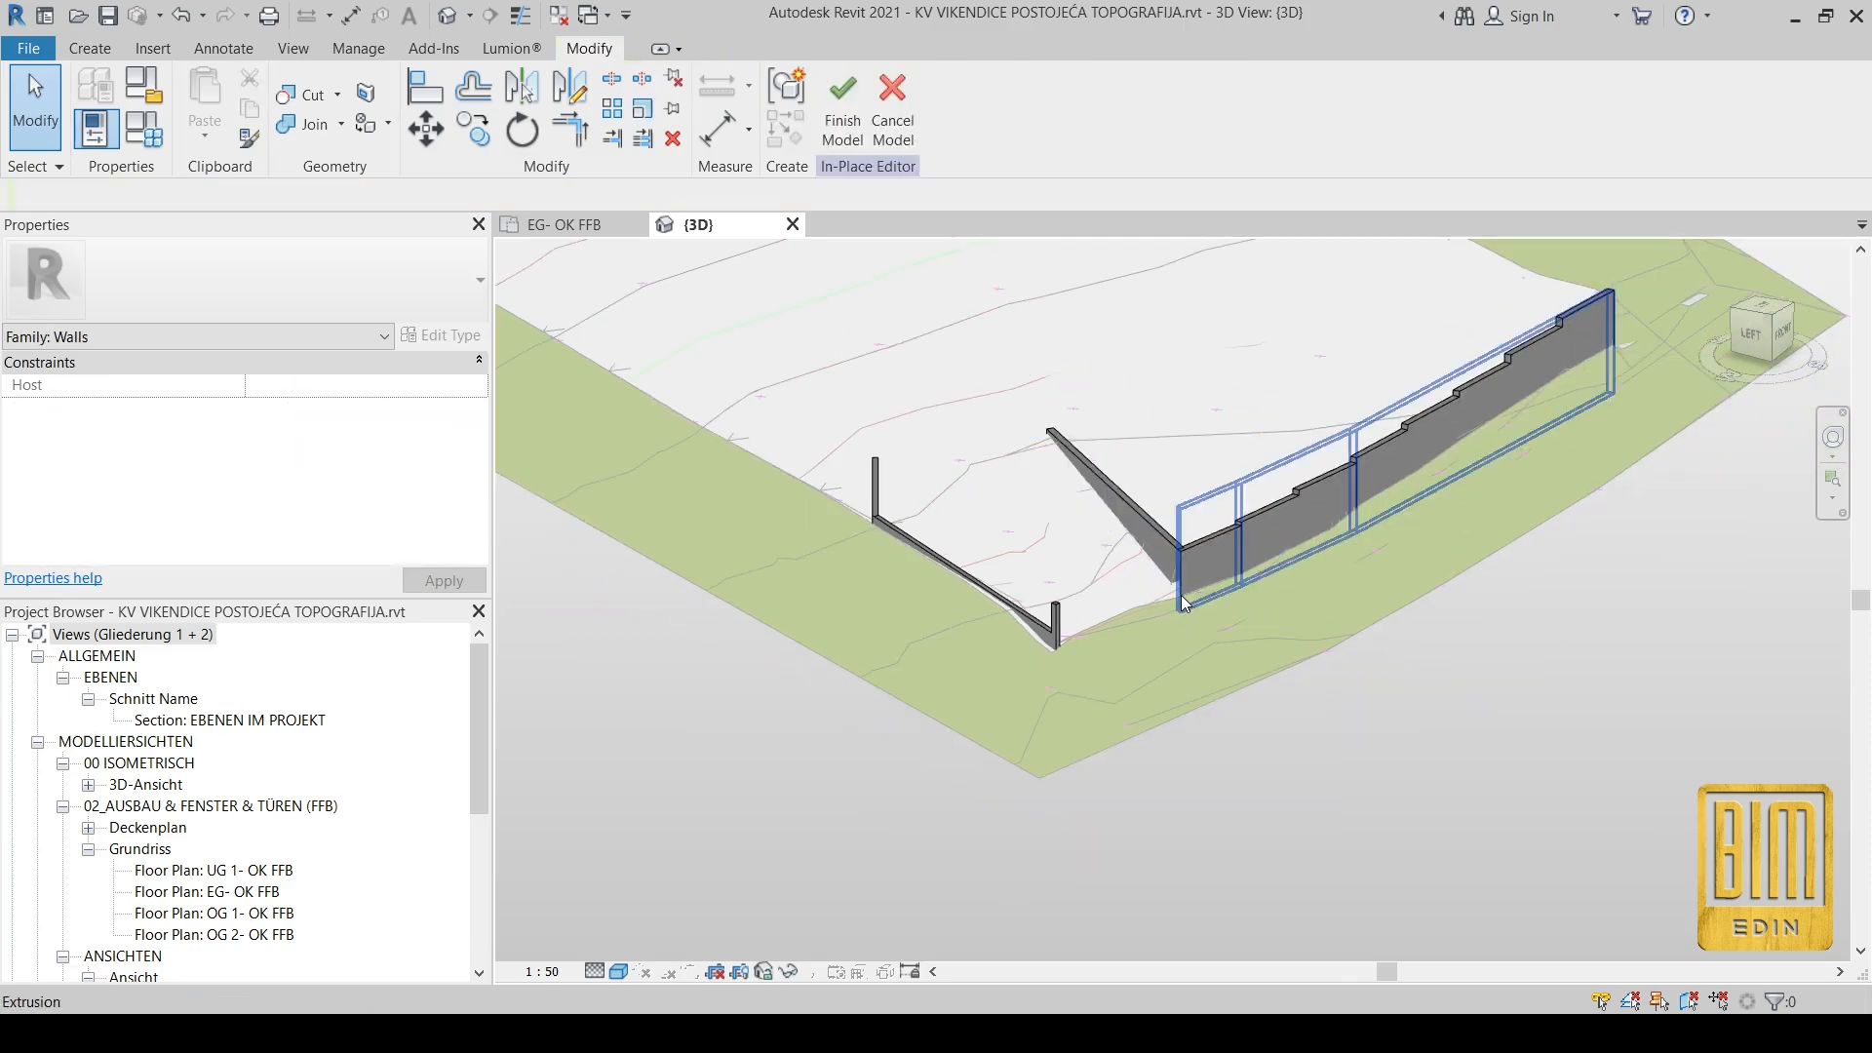
shift+middle_drag(1237, 682, 1263, 652)
scroll(1264, 651, up, 2)
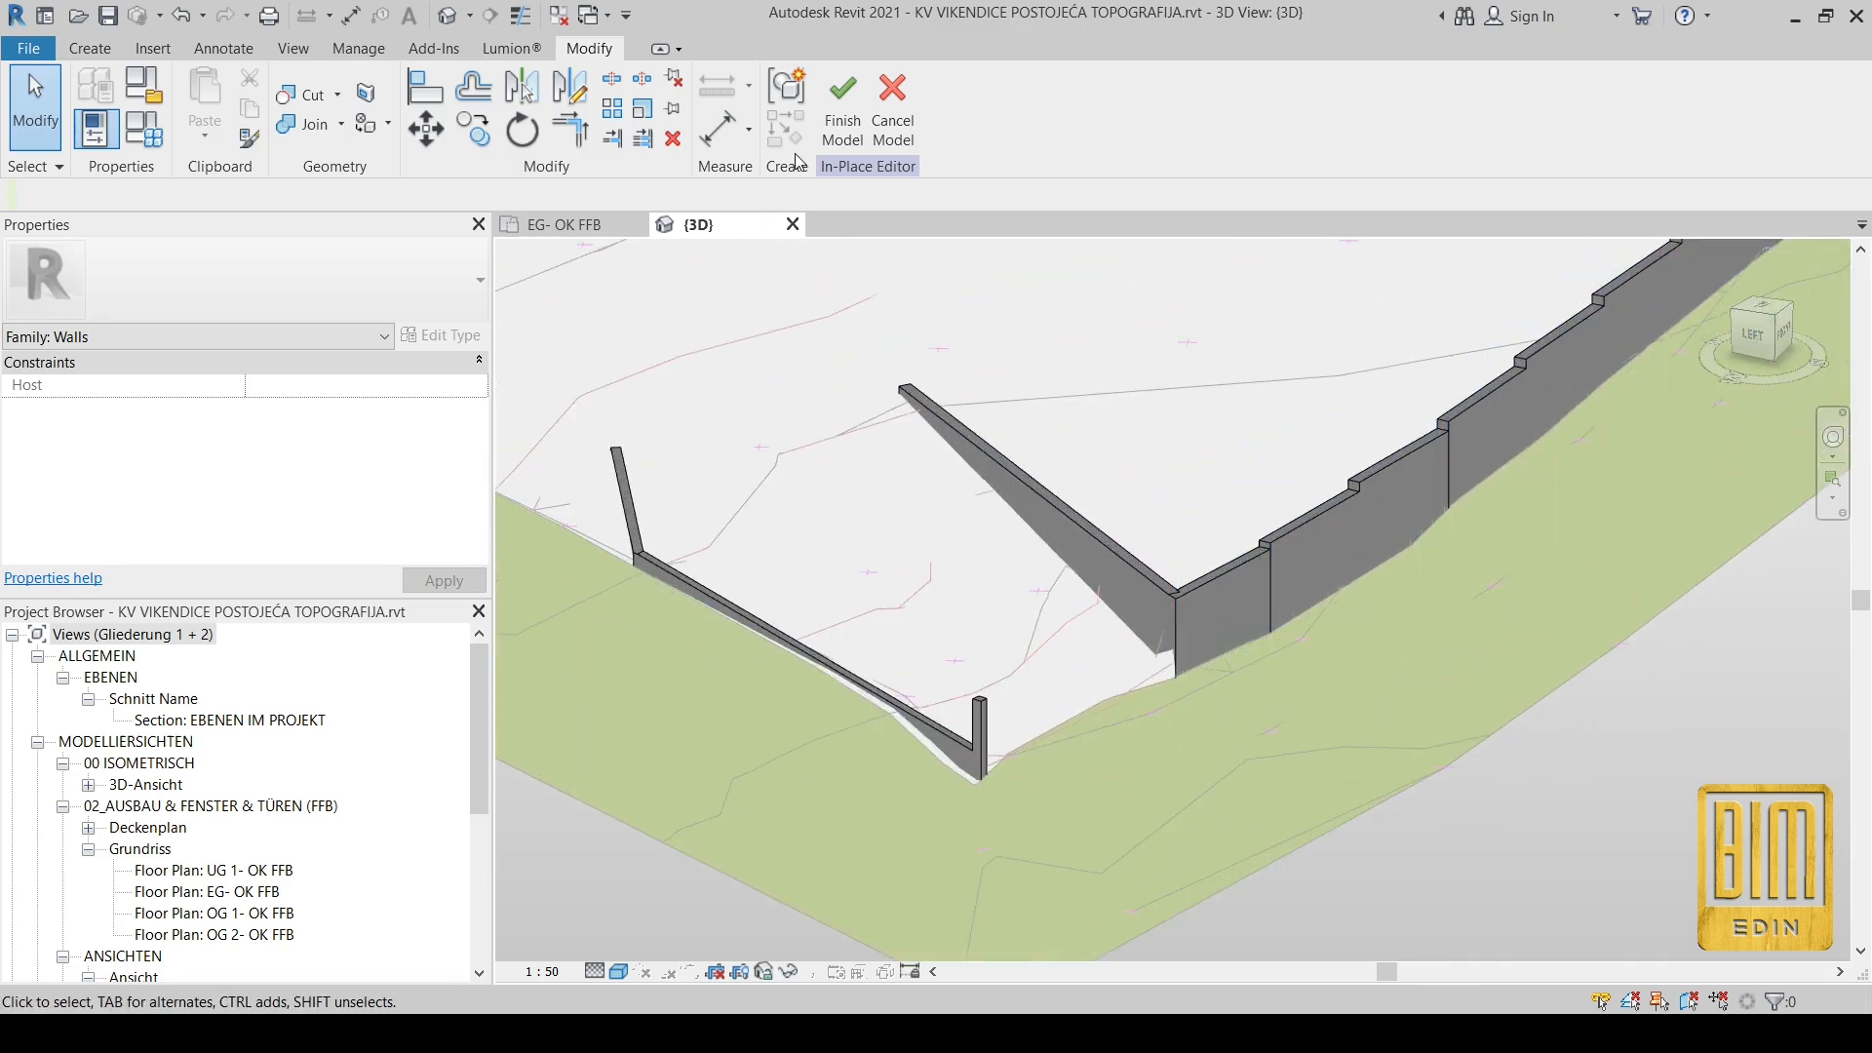
click(844, 107)
Step: View the site from above and compare Spot Elevation readings on the terrain with the survey labels 788,02 and 788,99
scroll(1348, 640, down, 4)
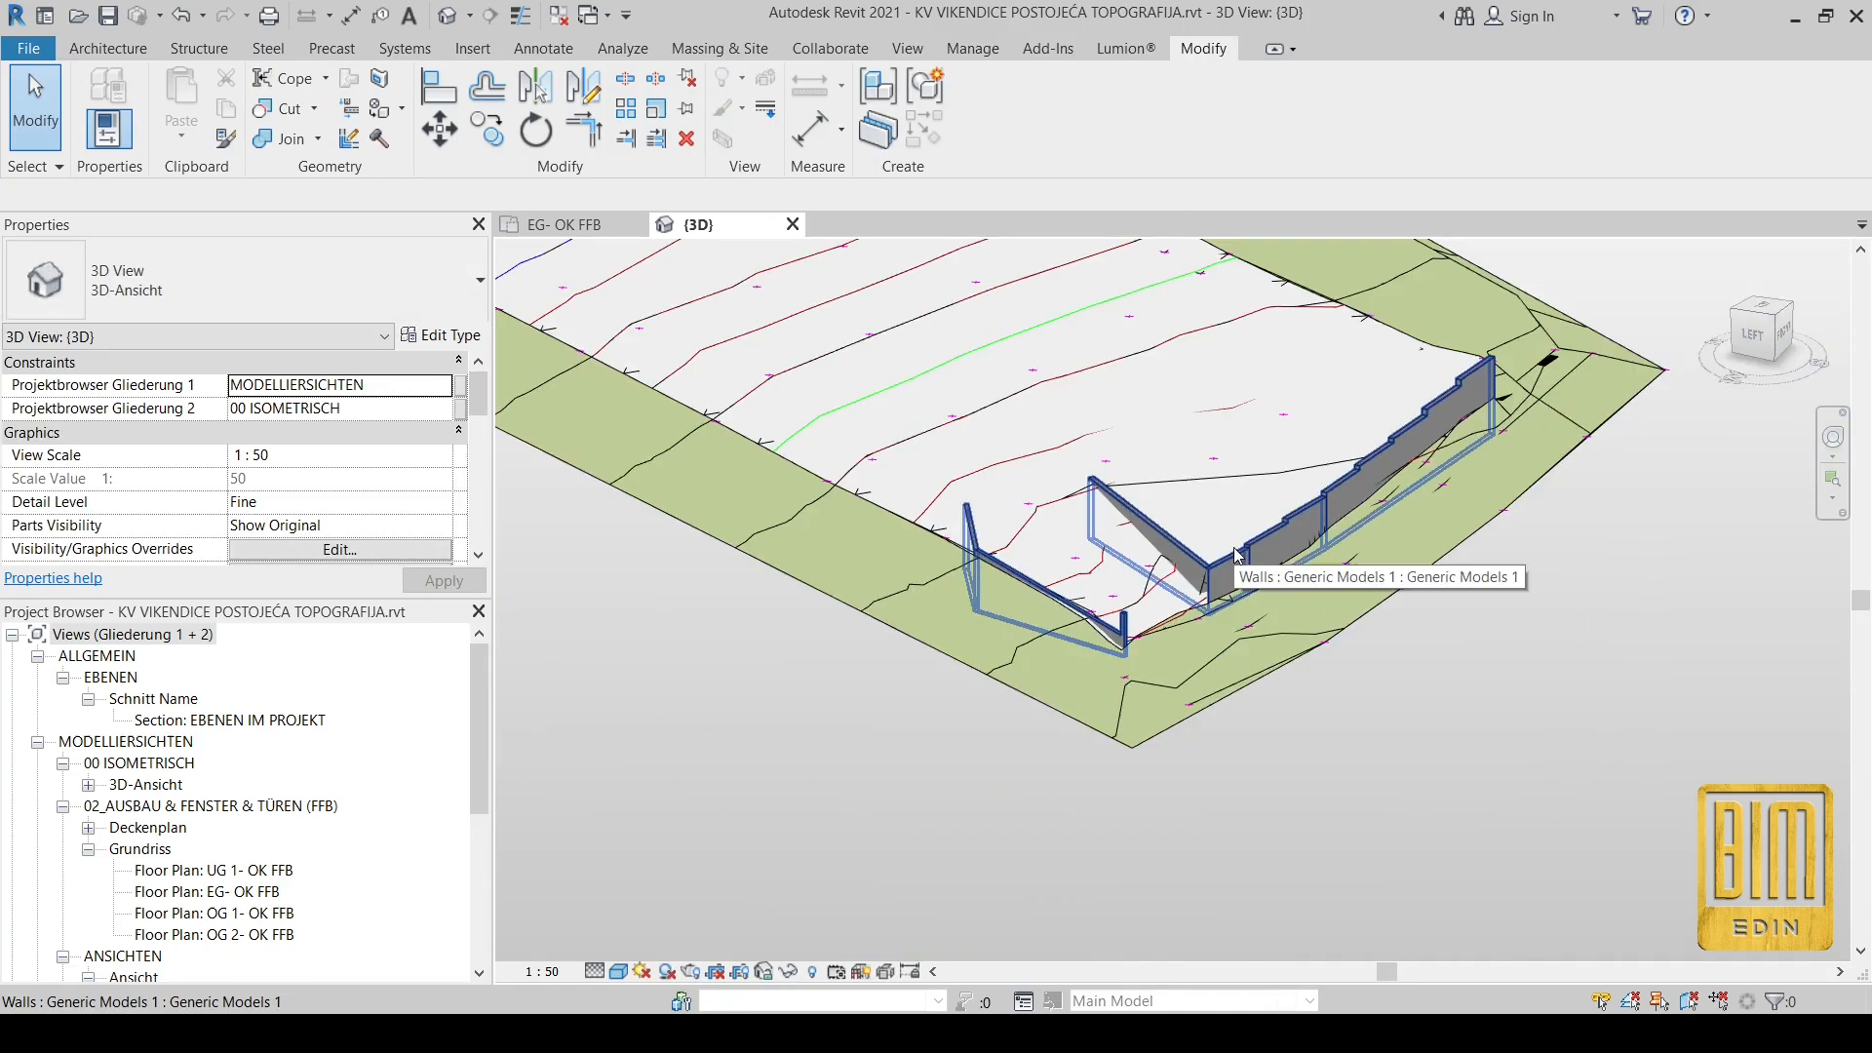
shift+middle_drag(1131, 494, 1082, 720)
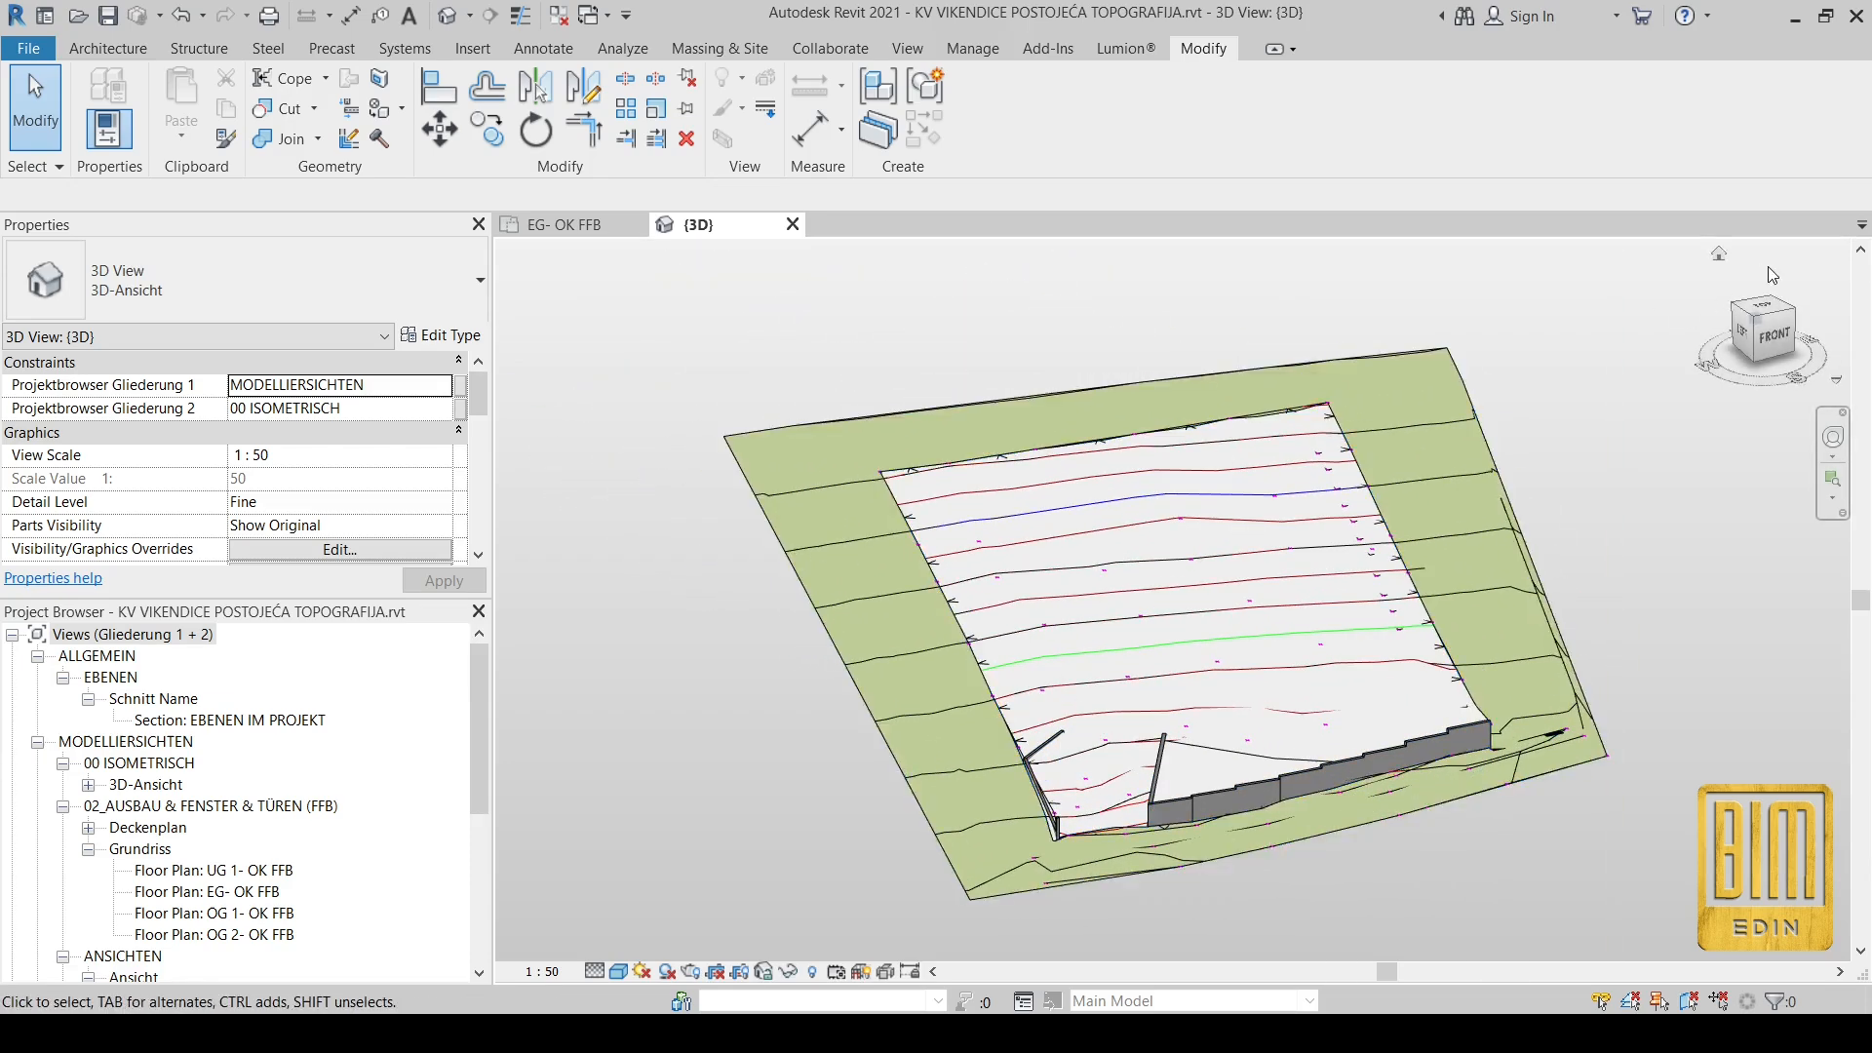
click(1777, 315)
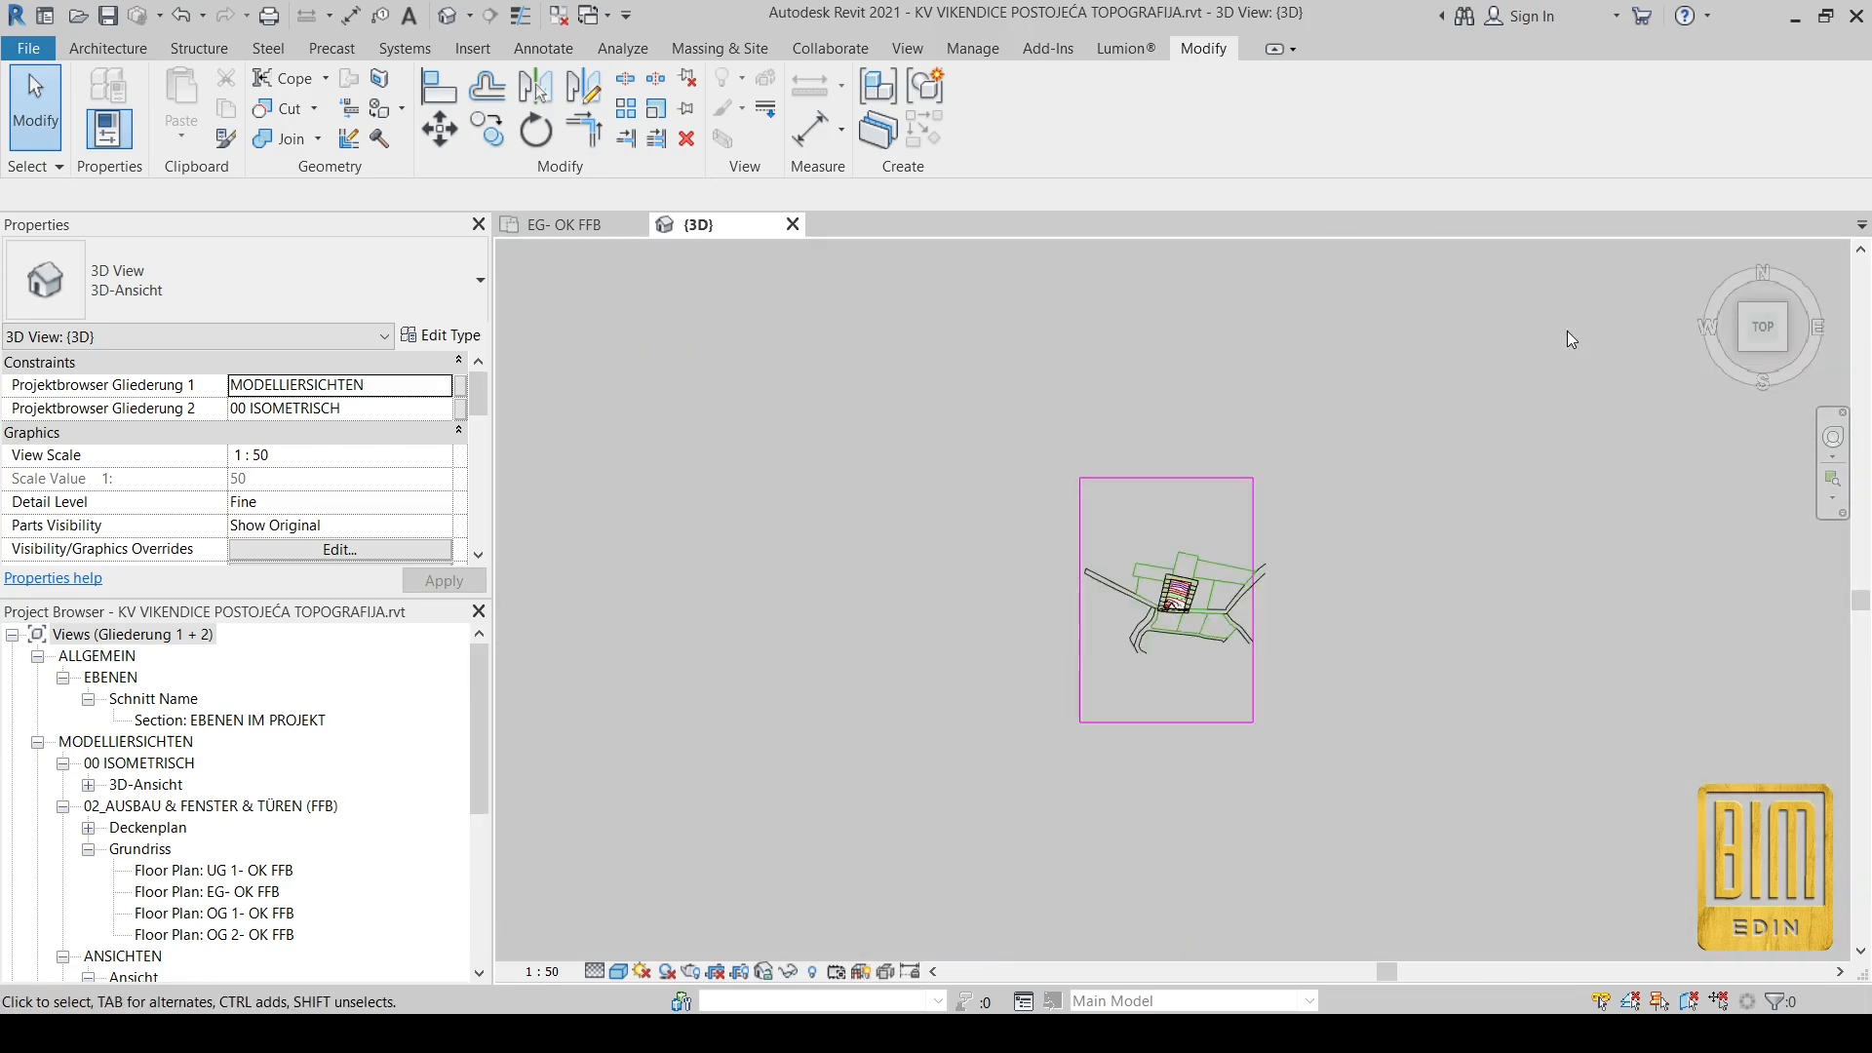
scroll(1230, 575, up, 10)
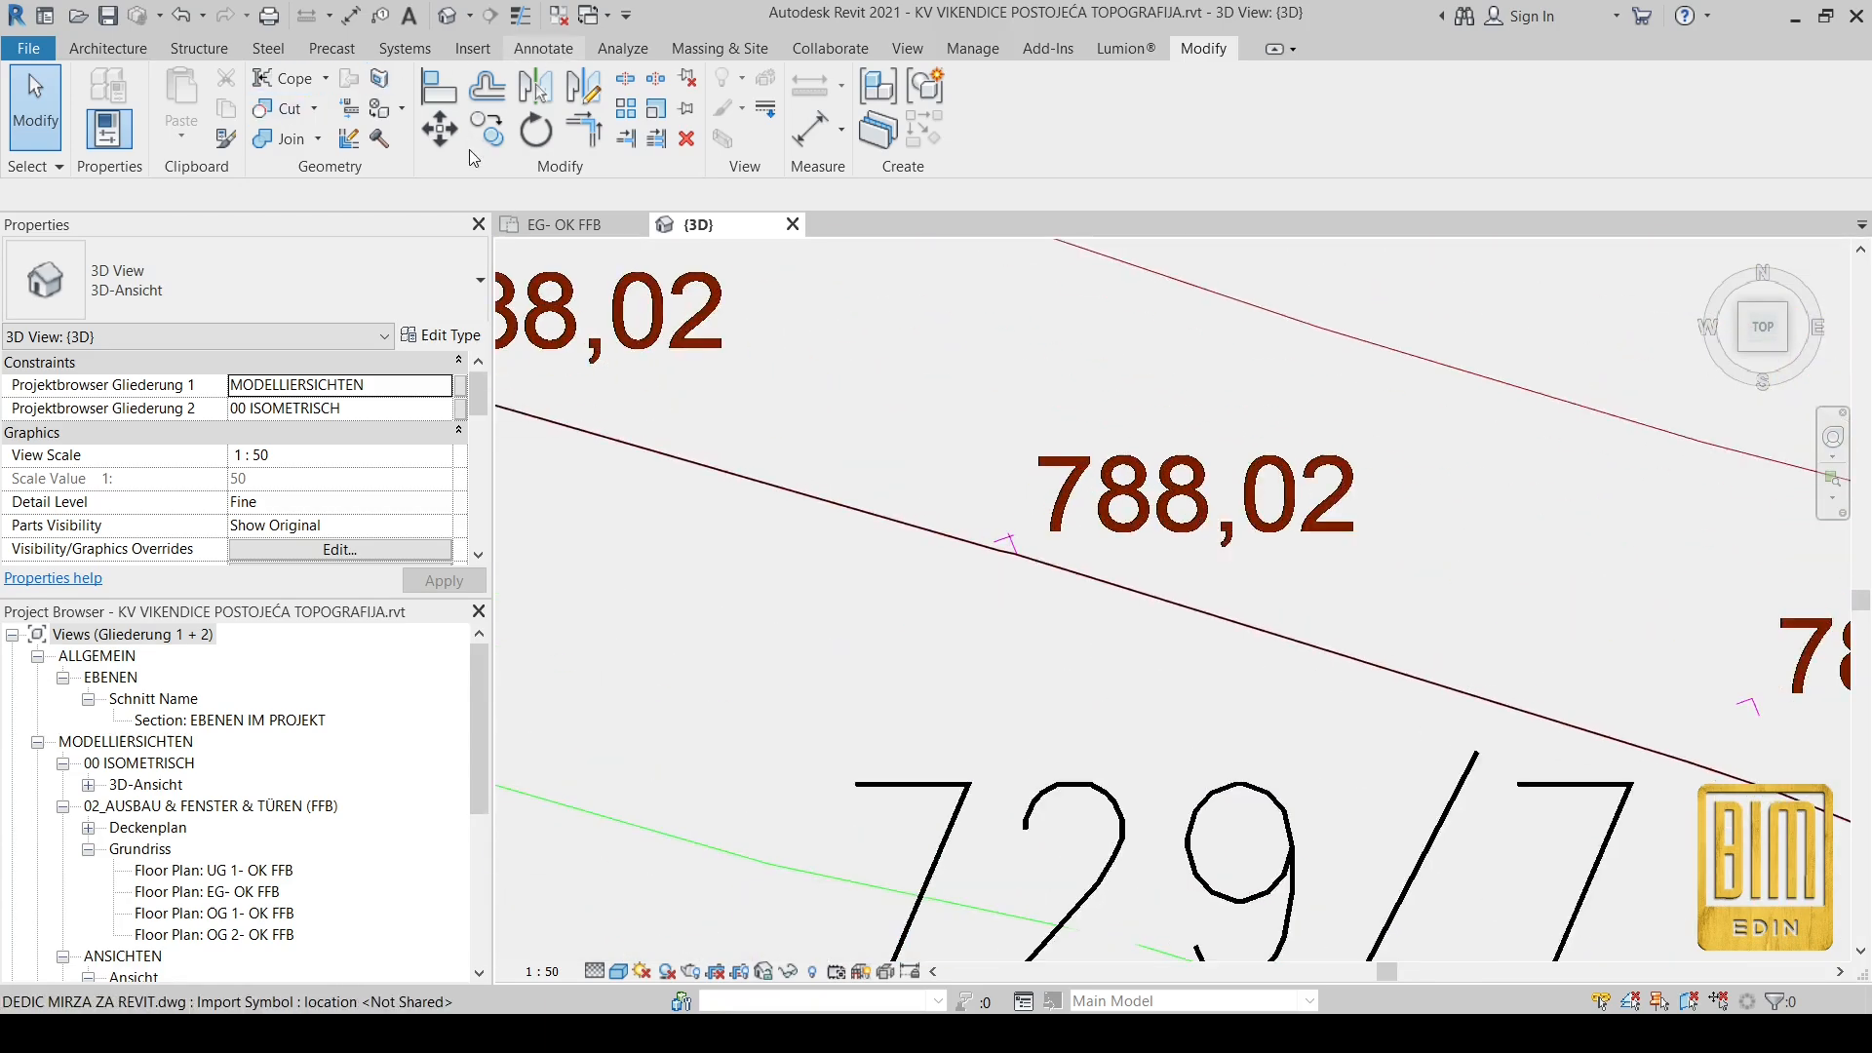
click(543, 48)
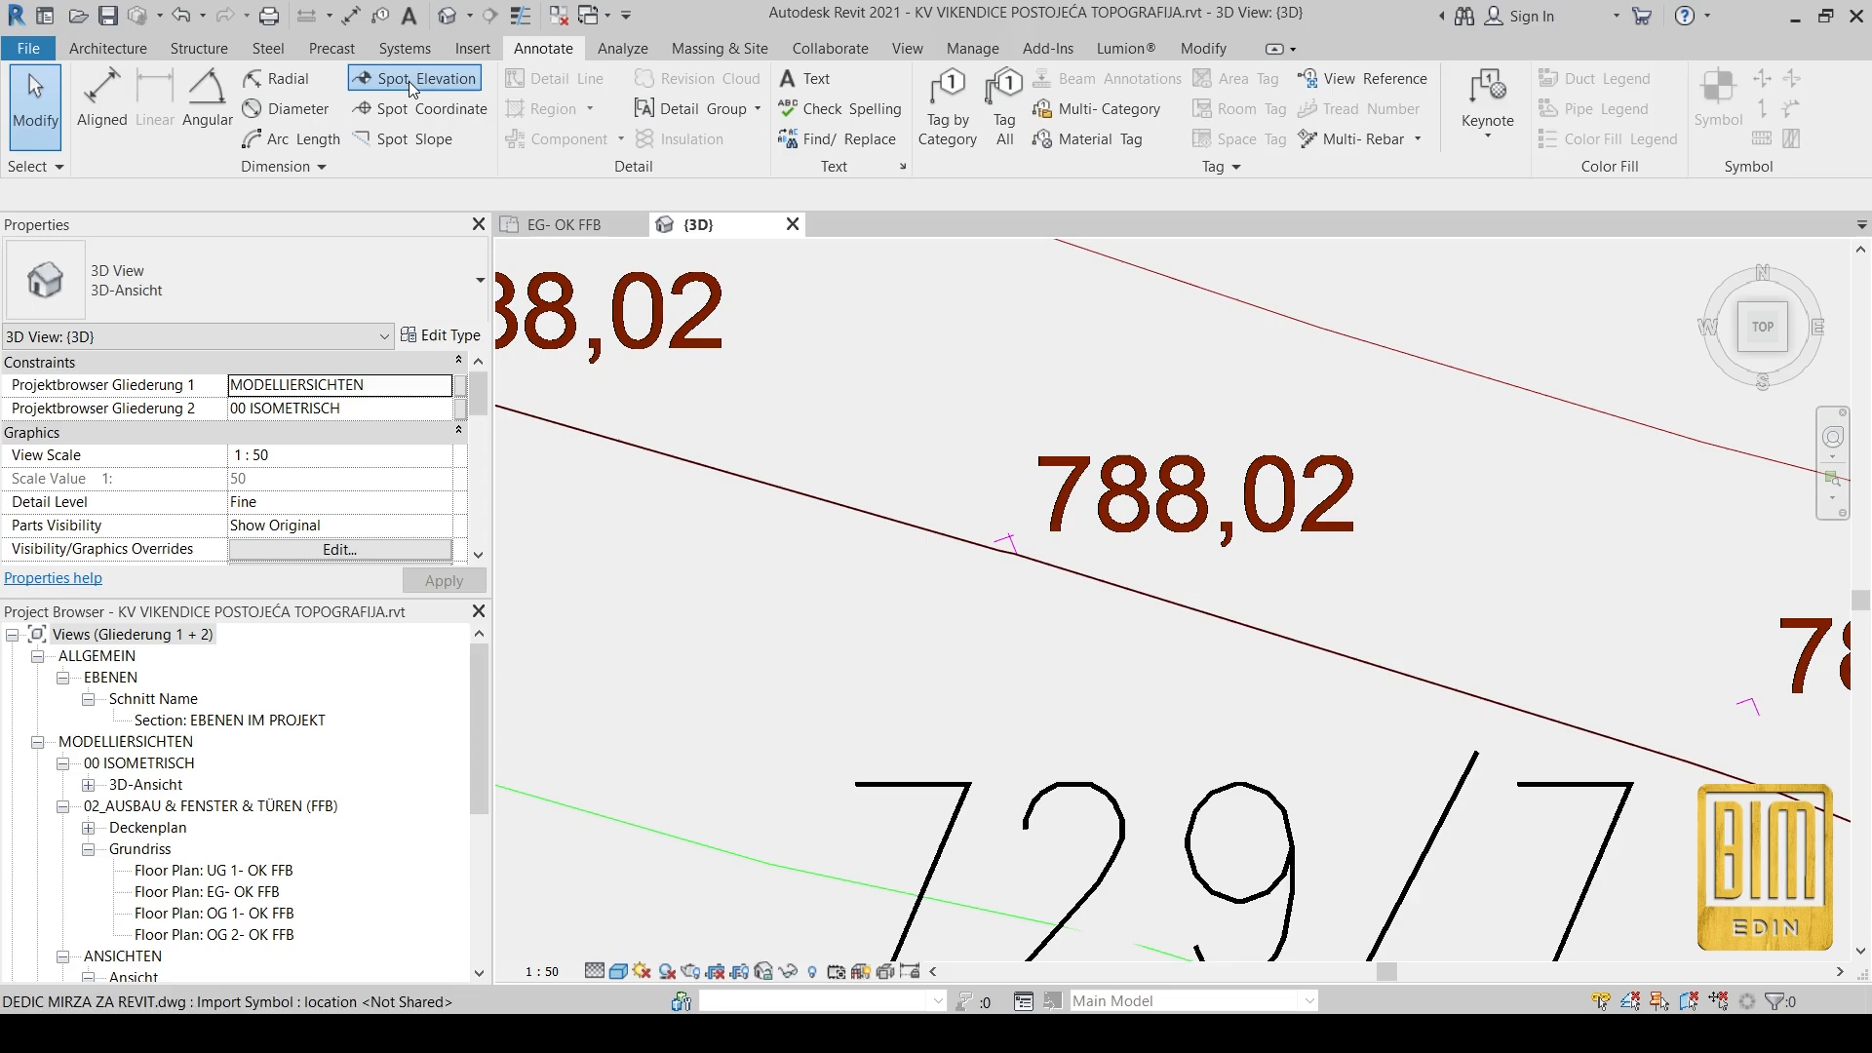
click(410, 78)
scroll(1007, 509, up, 1)
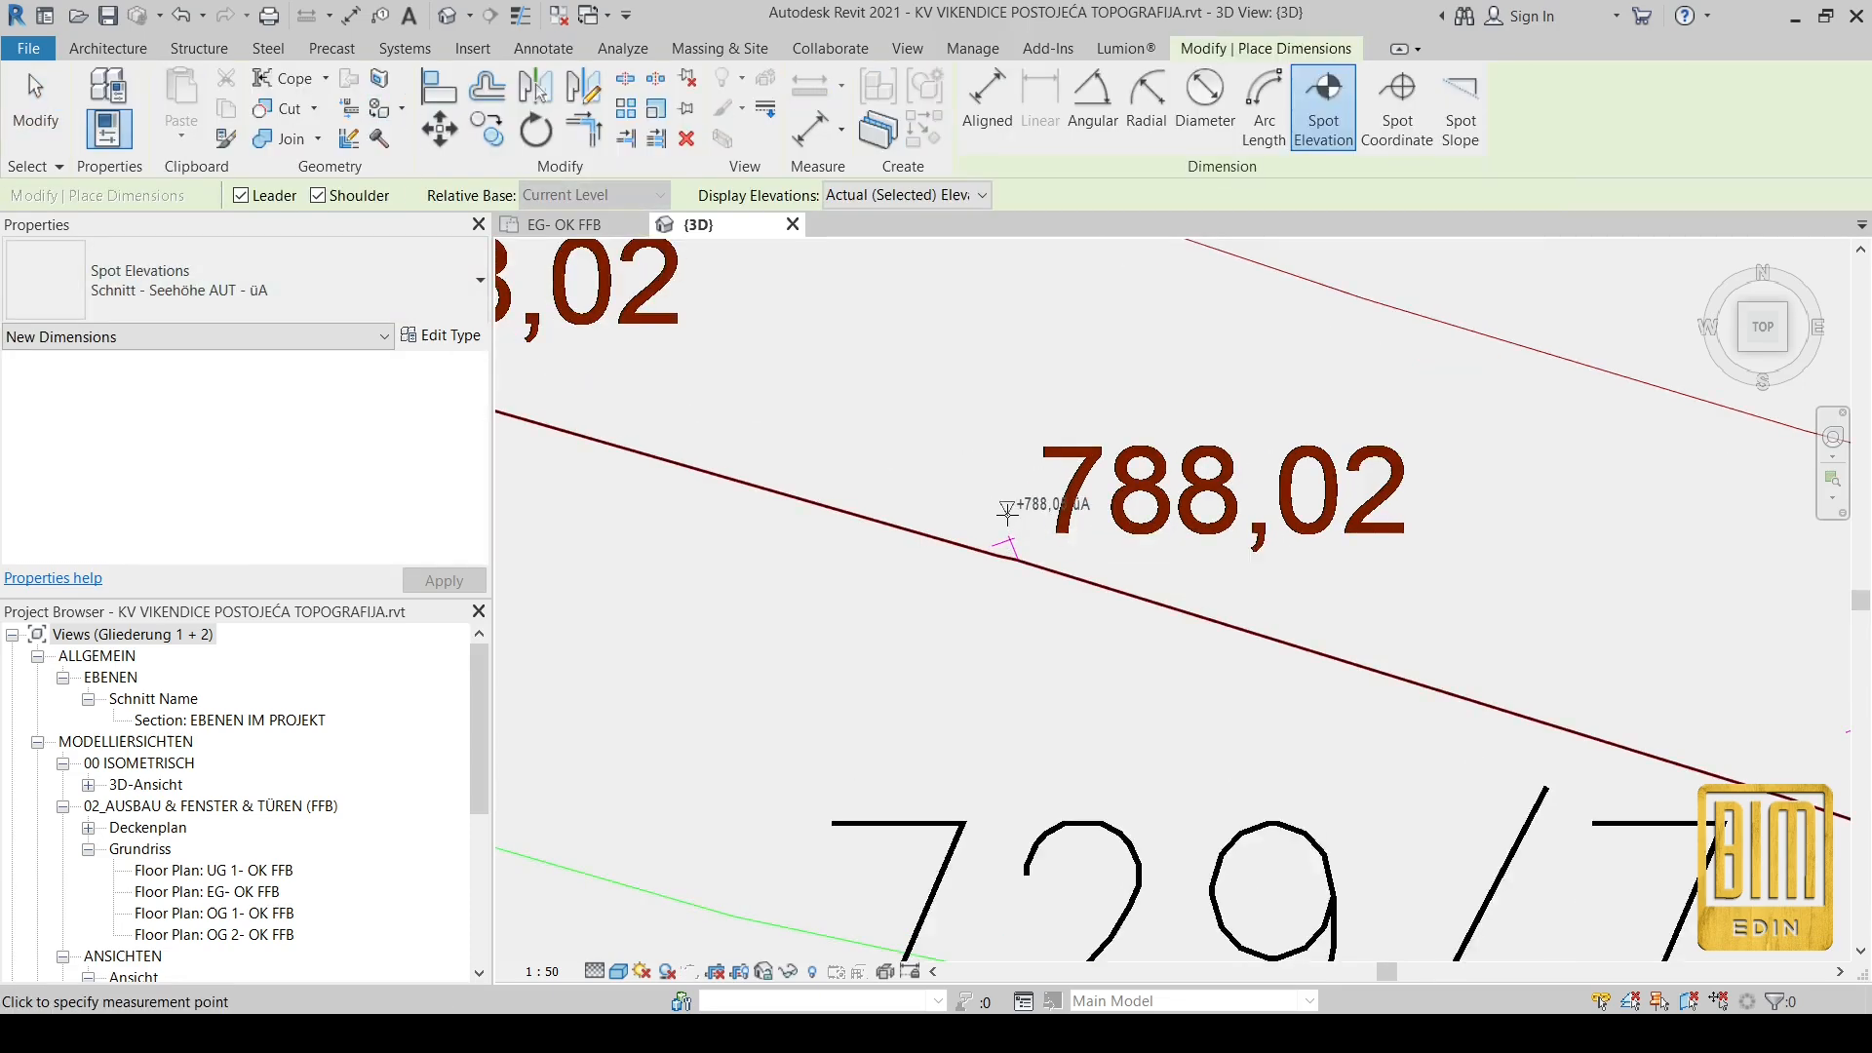
scroll(1005, 510, up, 1)
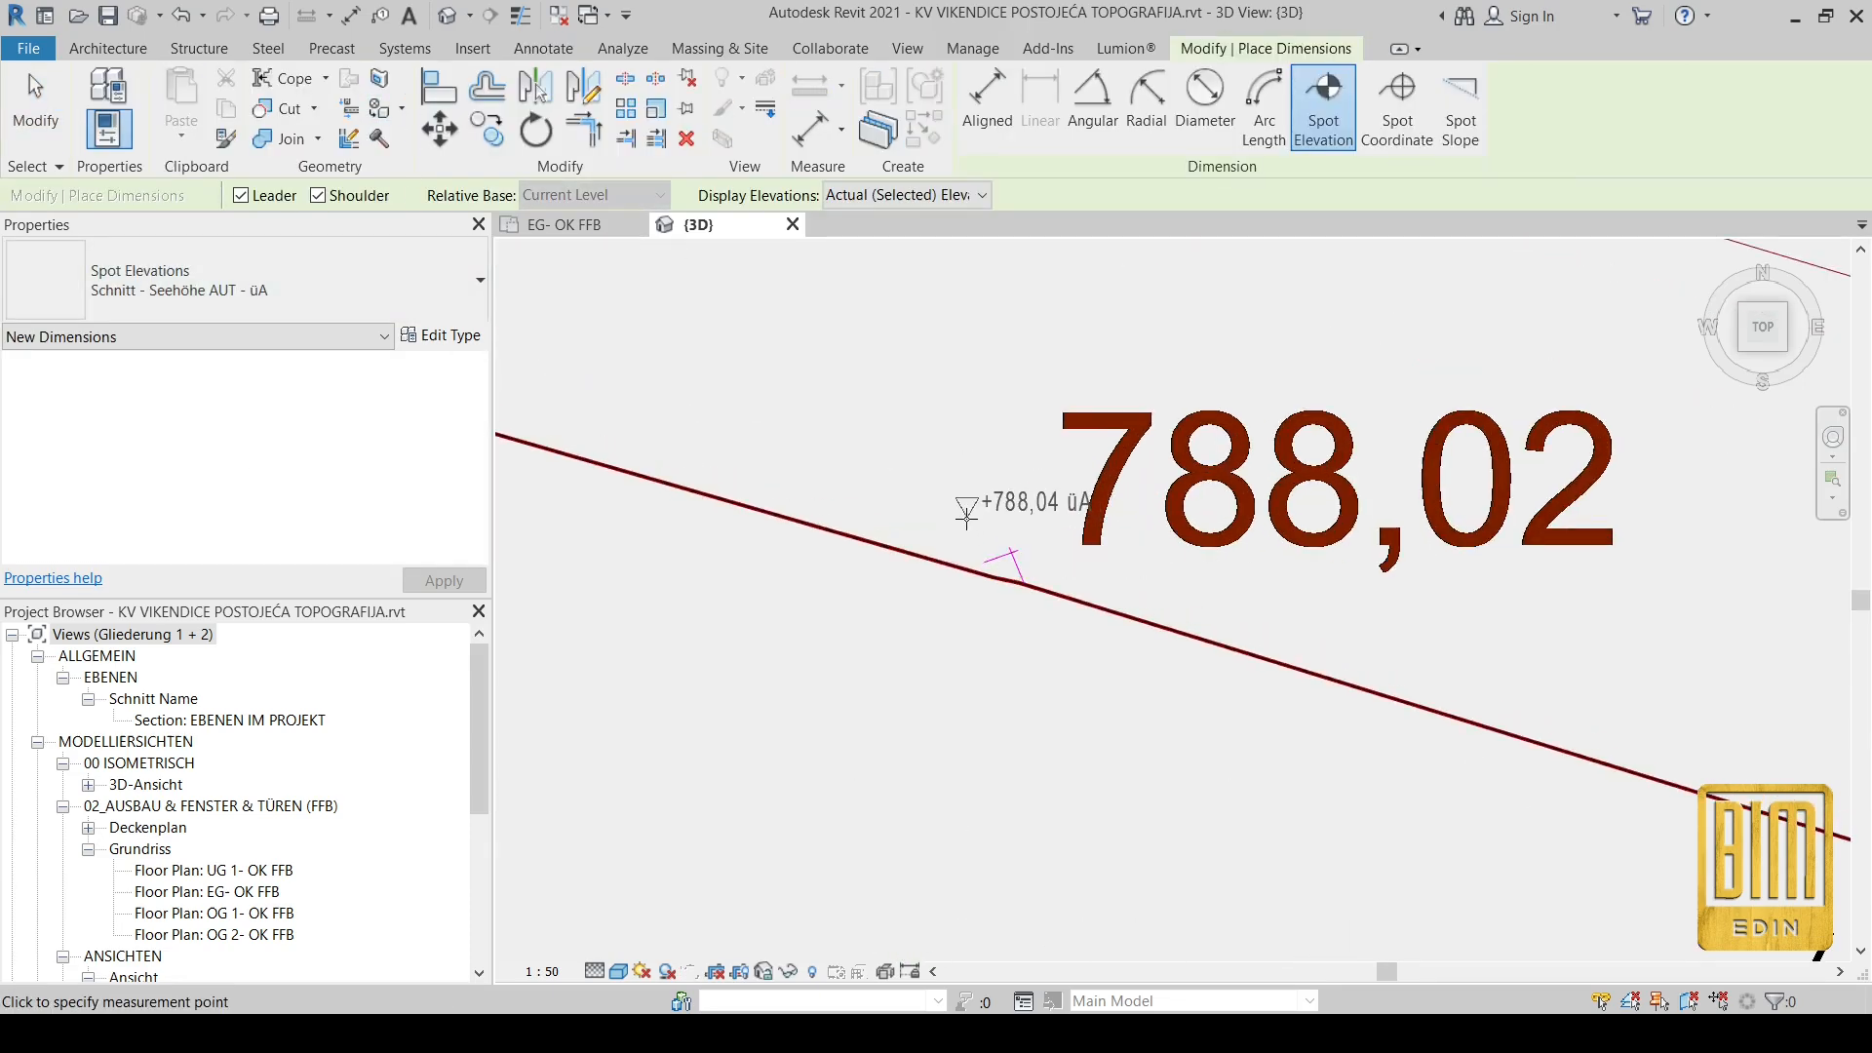
scroll(968, 513, up, 1)
scroll(1003, 532, down, 4)
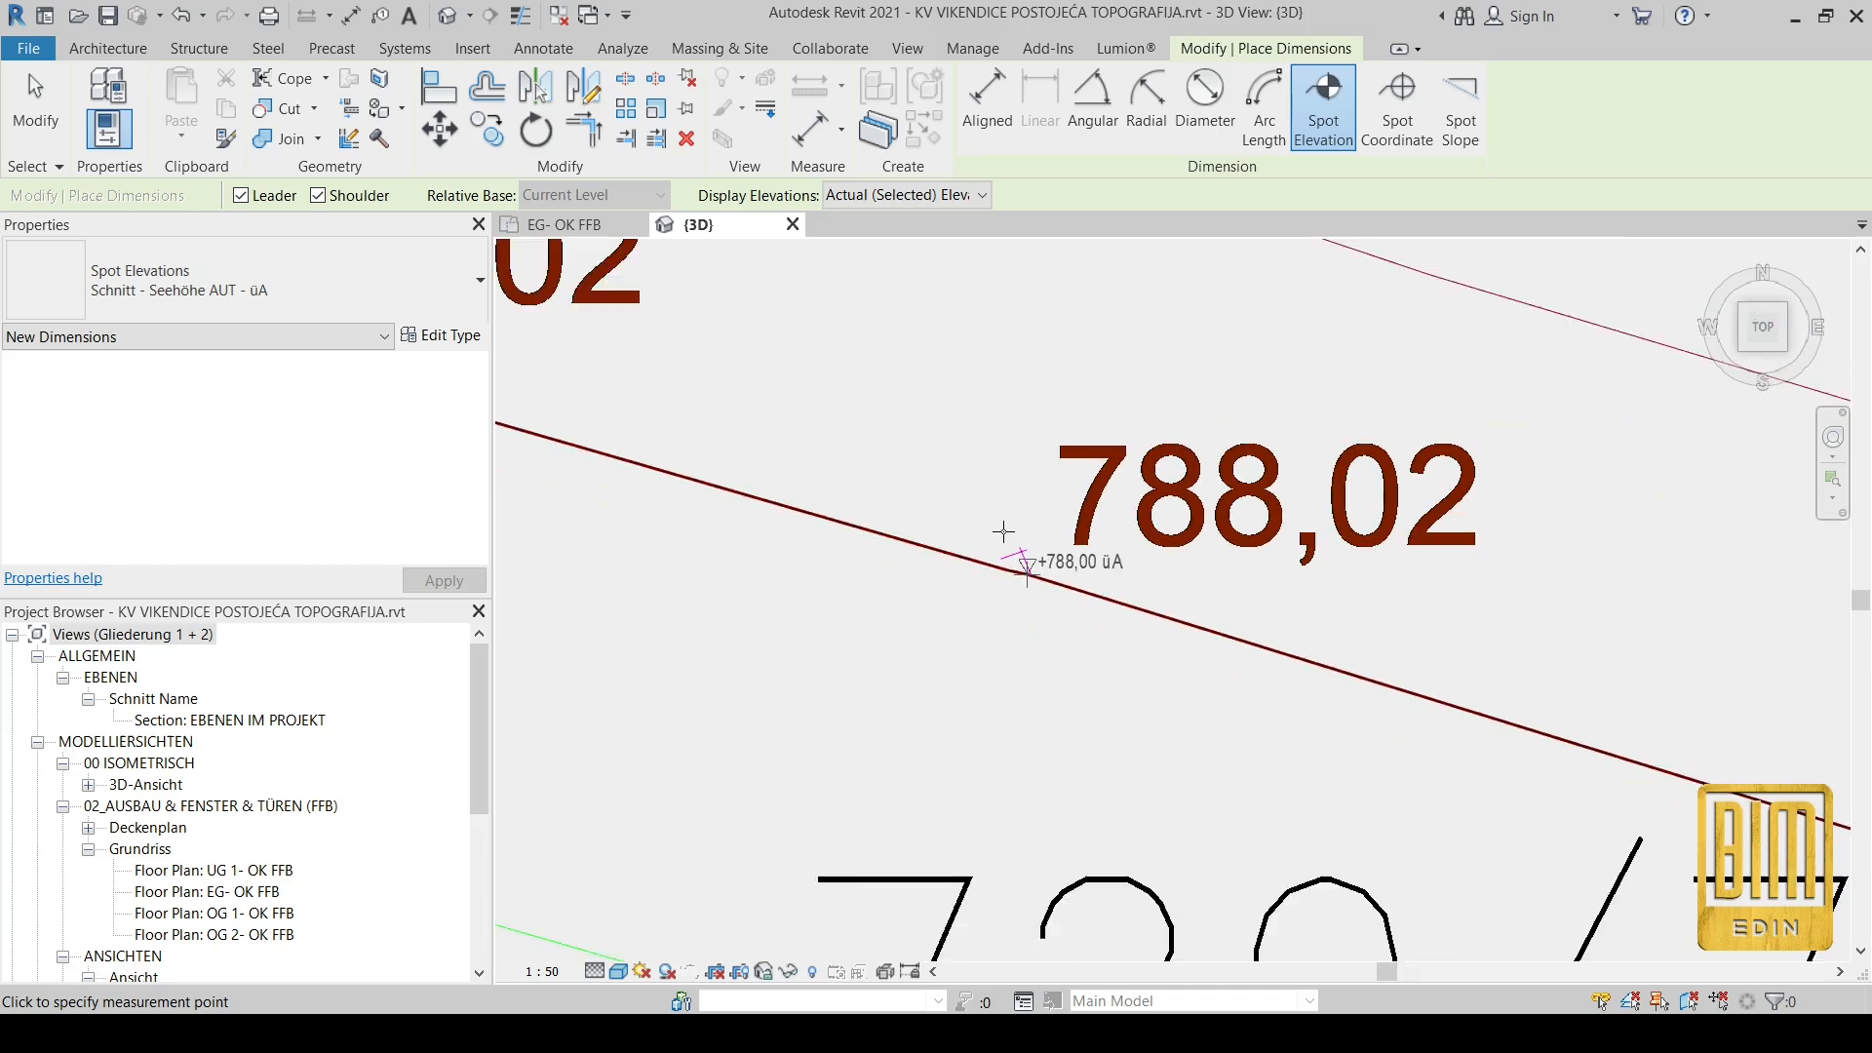
middle_drag(676, 380, 912, 414)
scroll(911, 410, down, 3)
scroll(1133, 366, up, 4)
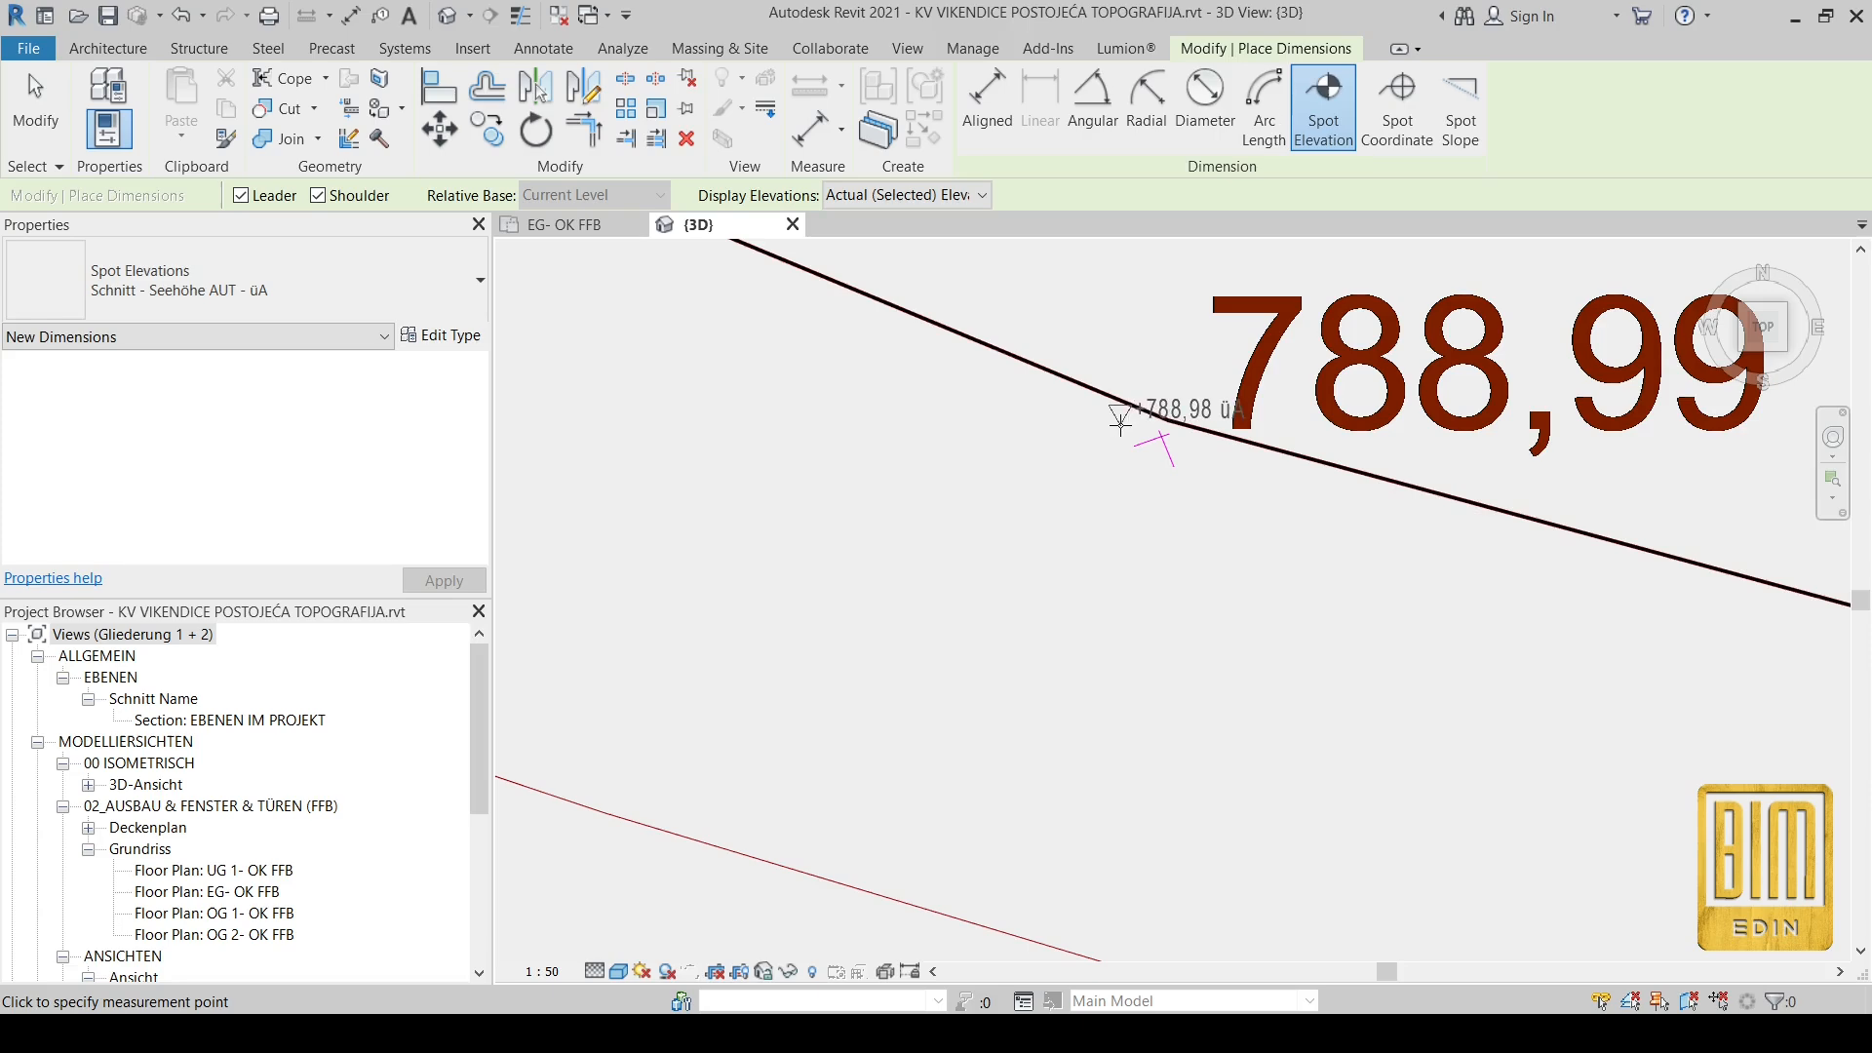
Step: Place a spot elevation with a leader at the survey point labelled 788,91
scroll(1149, 420, down, 2)
middle_drag(870, 351, 1254, 598)
scroll(1015, 549, up, 3)
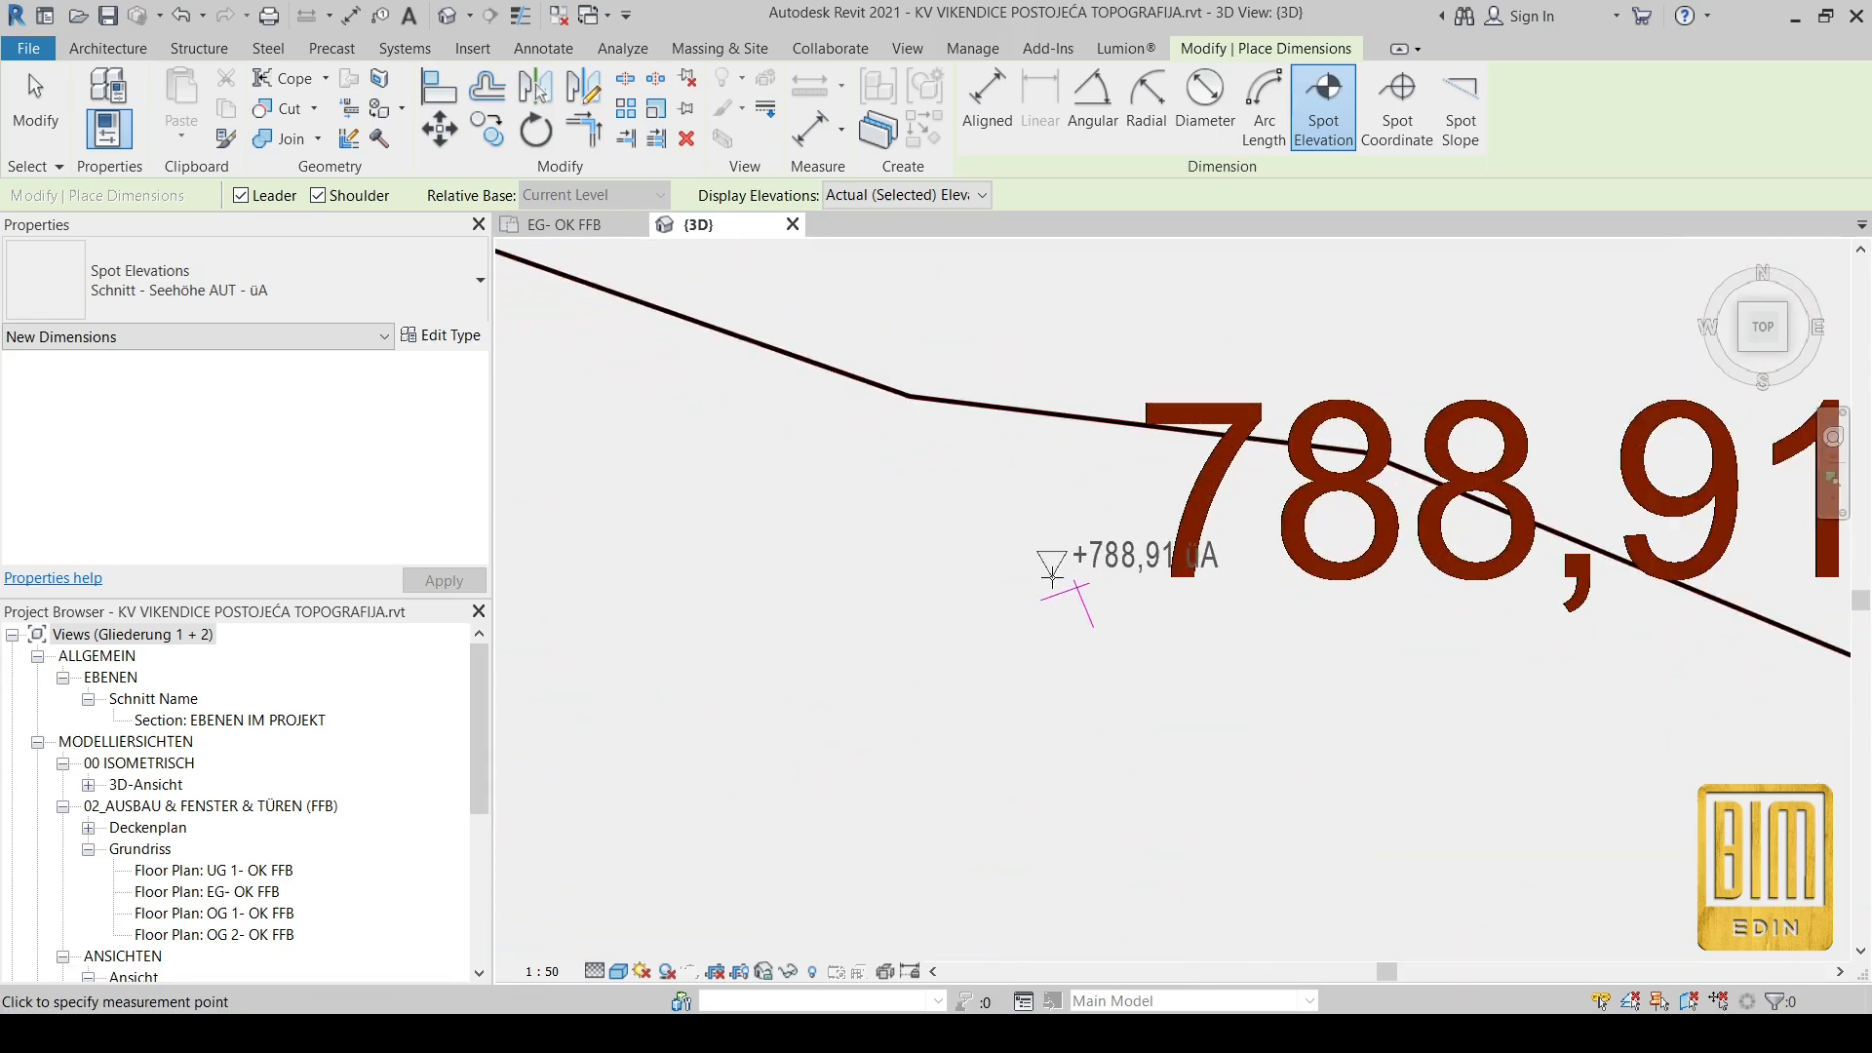
click(1052, 575)
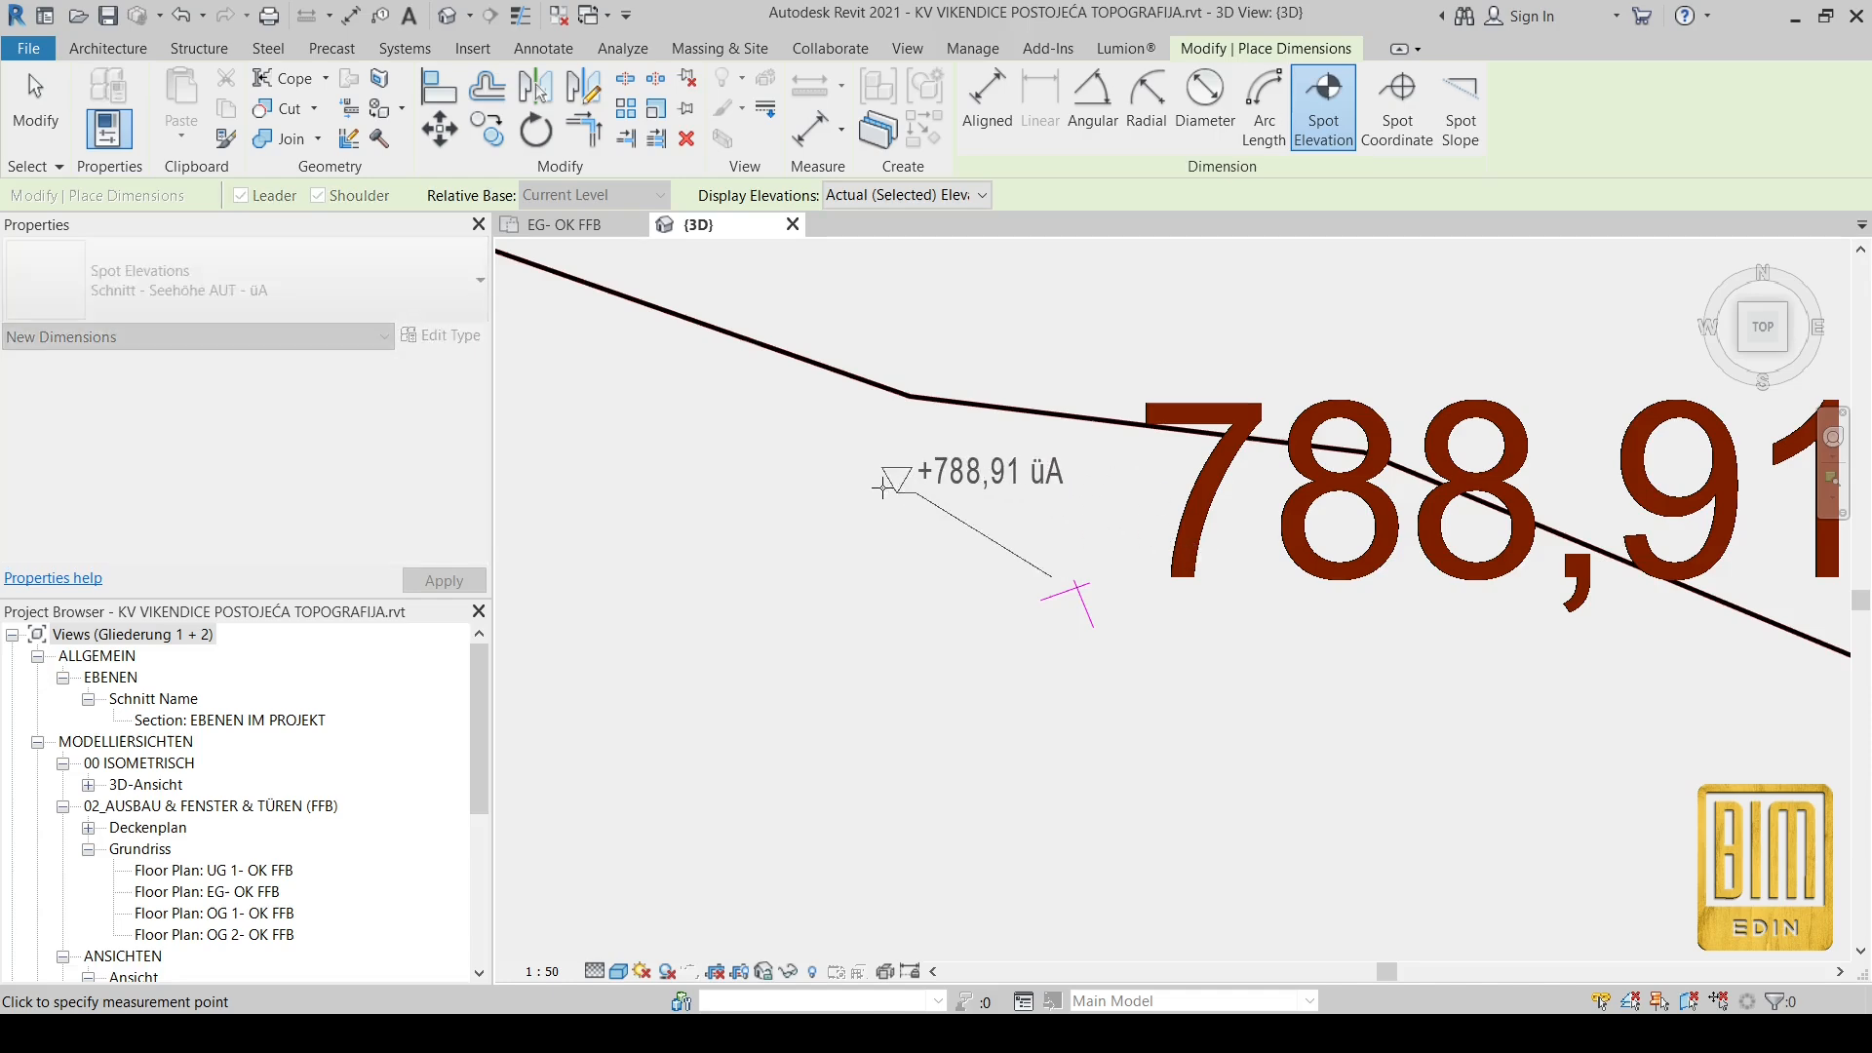
click(560, 502)
Step: Set the 3D view's scale to 1:200 to enlarge the spot elevation text
scroll(561, 502, up, 2)
scroll(955, 741, down, 2)
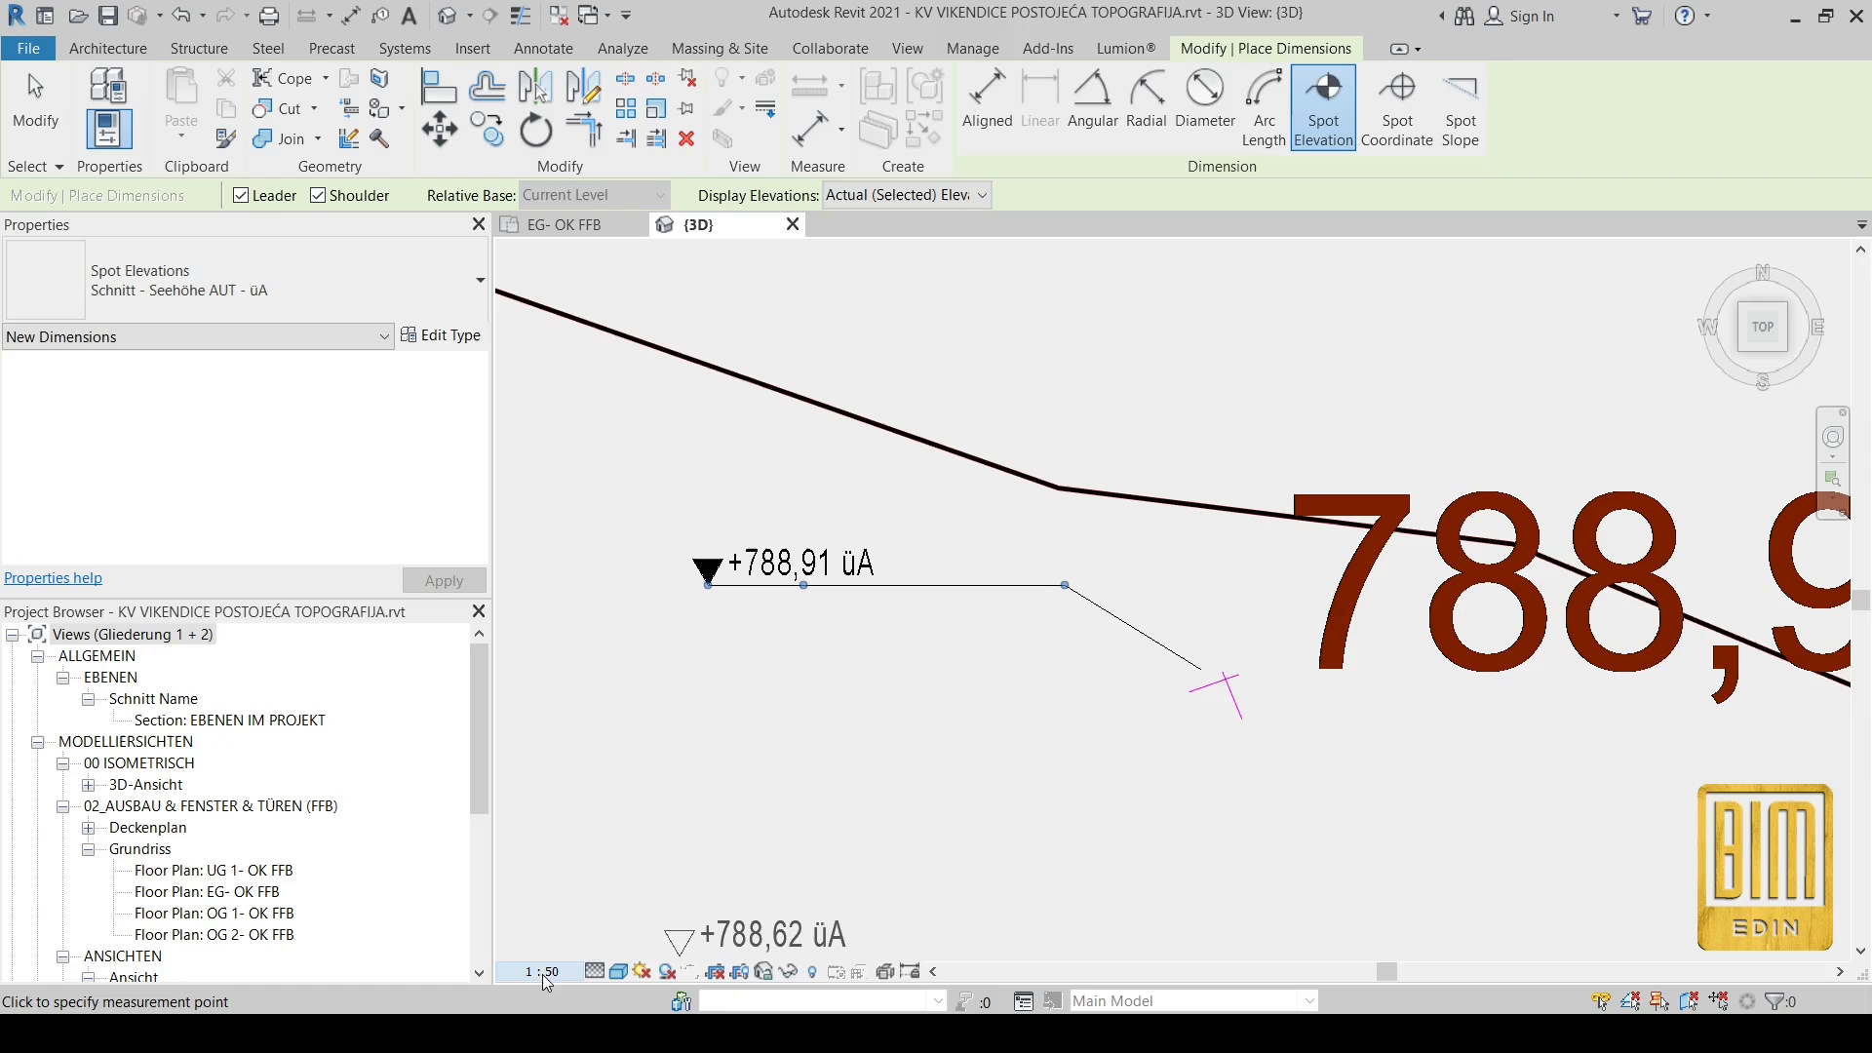
click(565, 832)
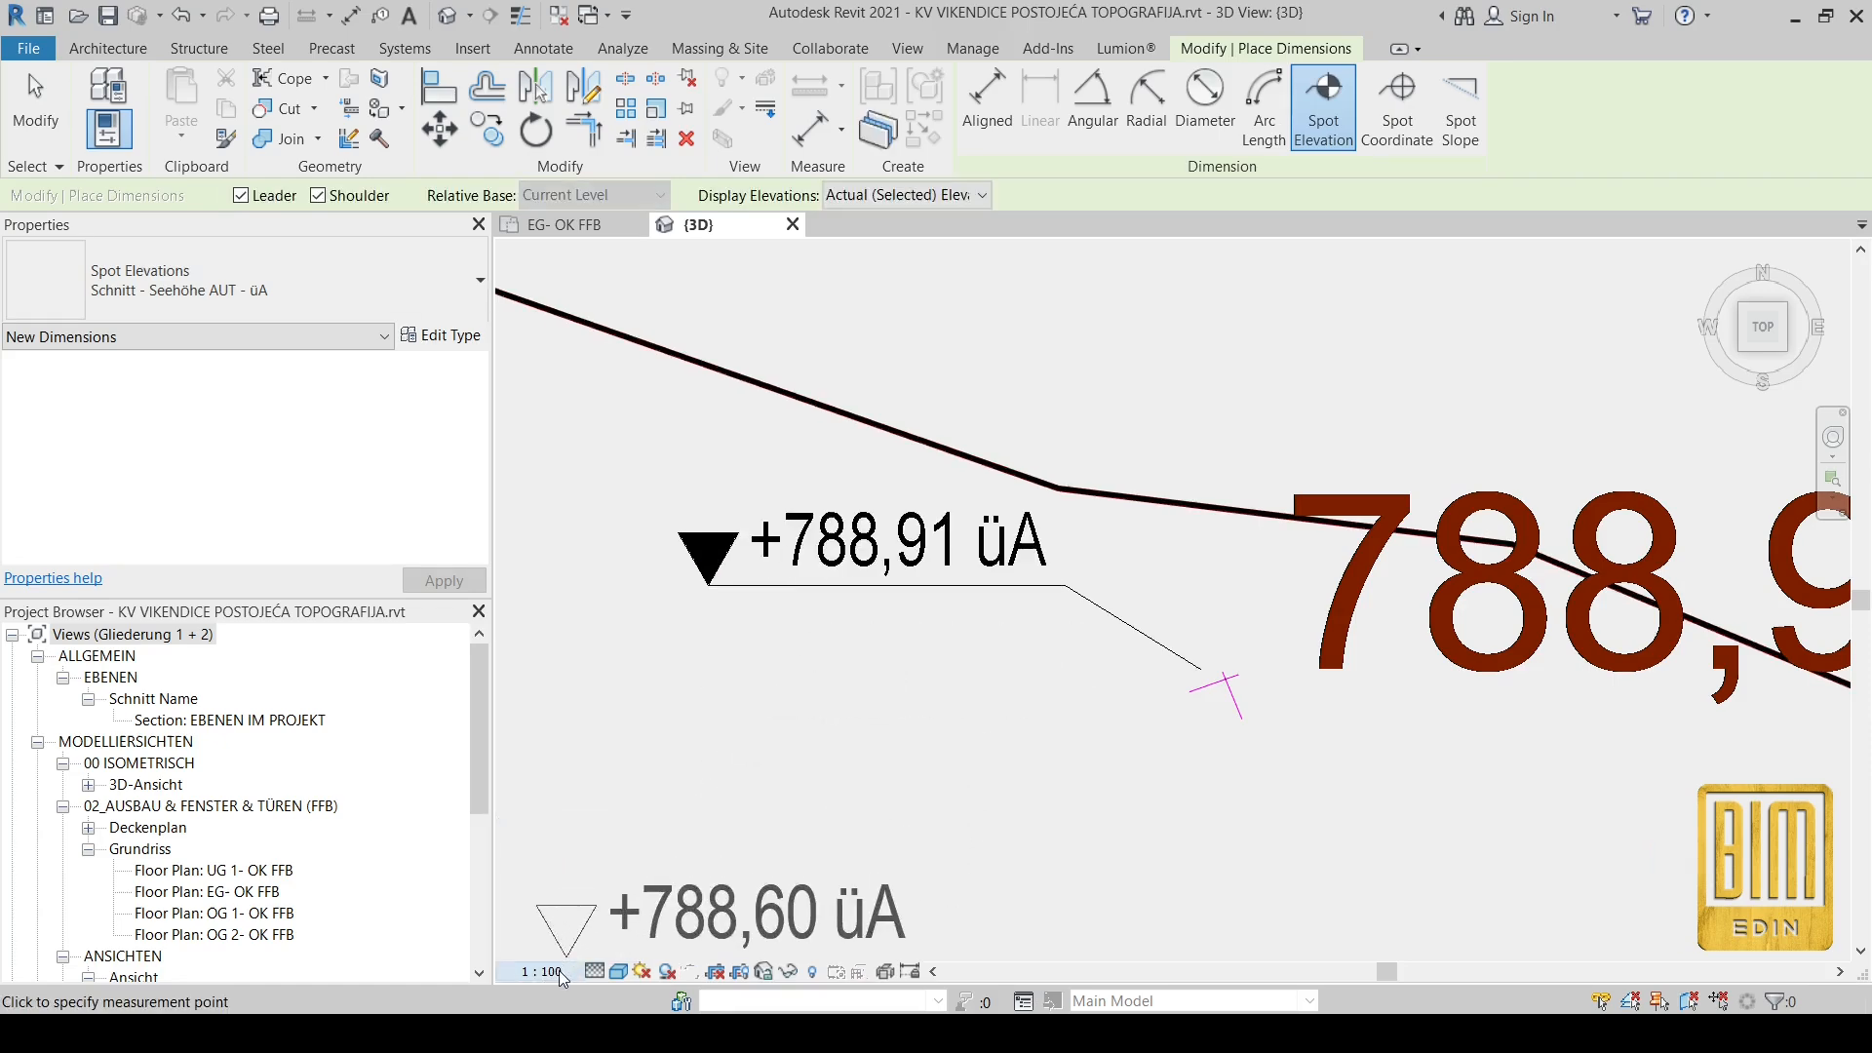
click(574, 854)
Step: Place a trial spot elevation at the survey point labelled 789,48 and delete it
mouse_move(674, 488)
middle_down()
mouse_move(703, 583)
mouse_move(772, 610)
middle_up()
scroll(1267, 381, up, 4)
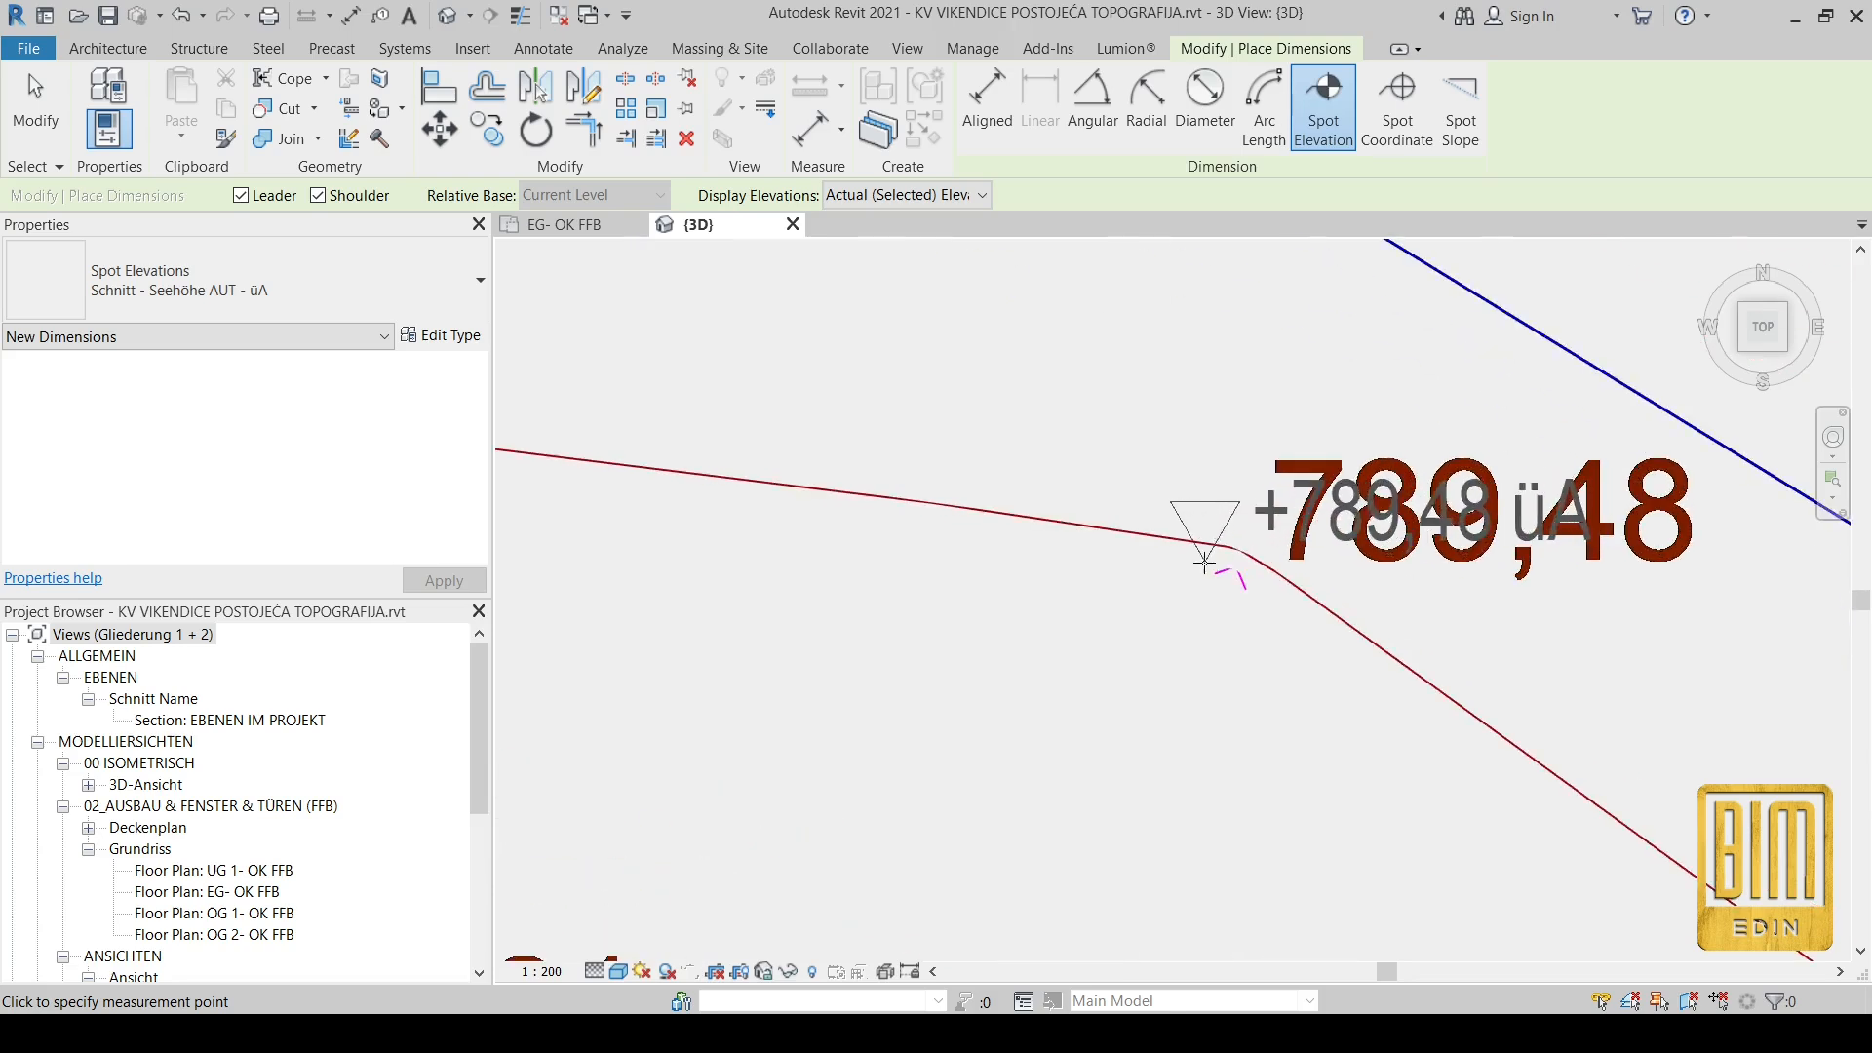
click(1193, 567)
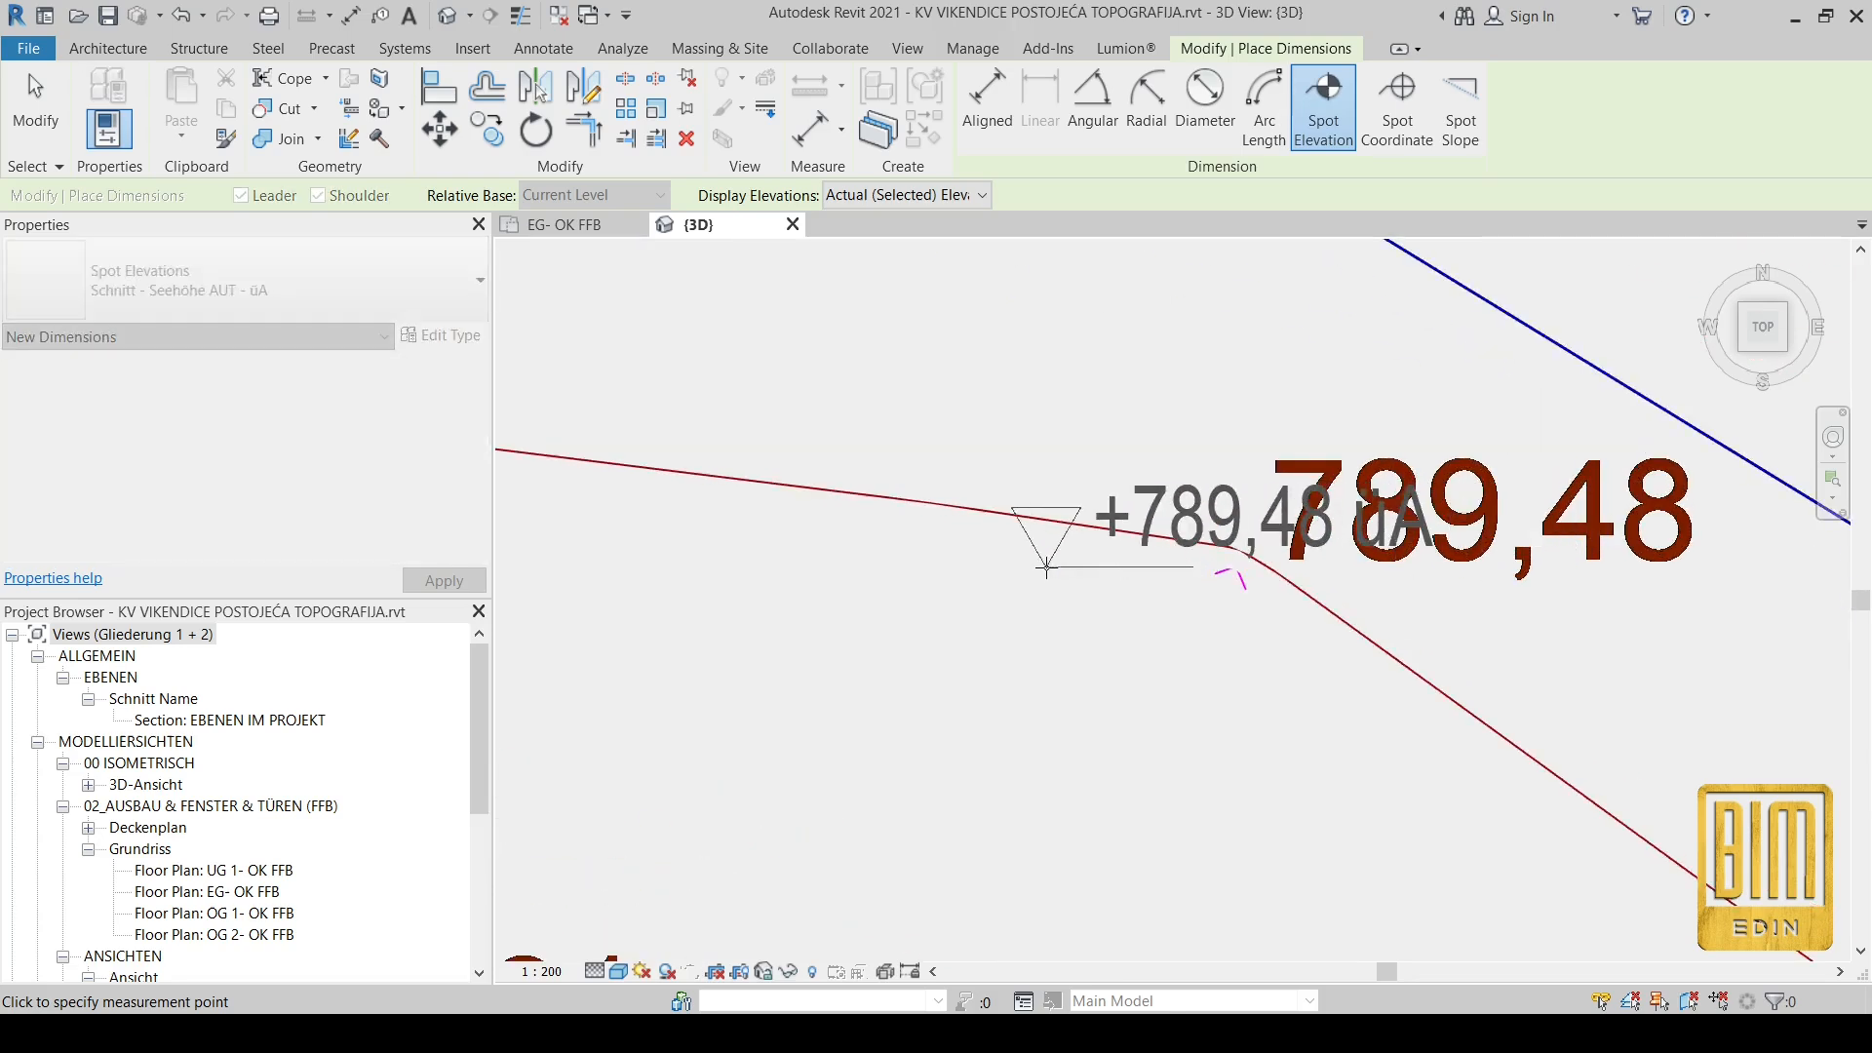
click(716, 597)
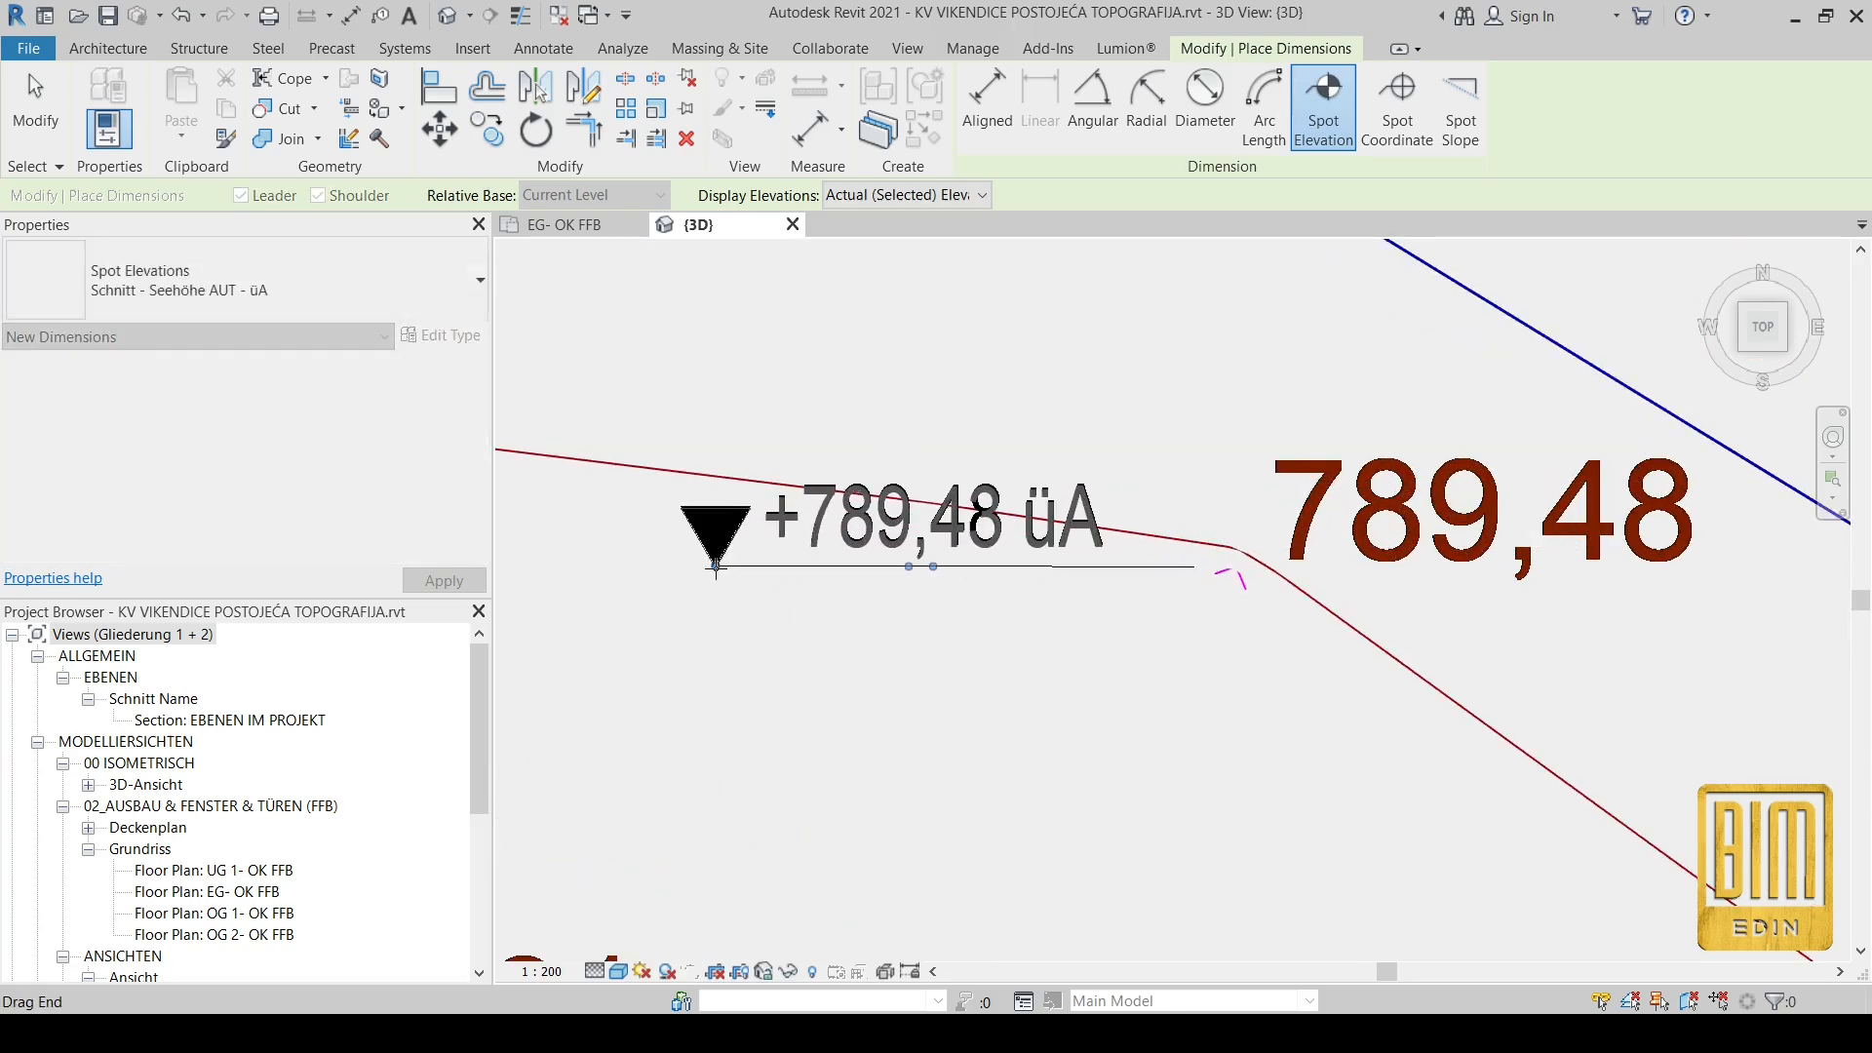
scroll(1048, 577, down, 2)
scroll(1045, 577, down, 1)
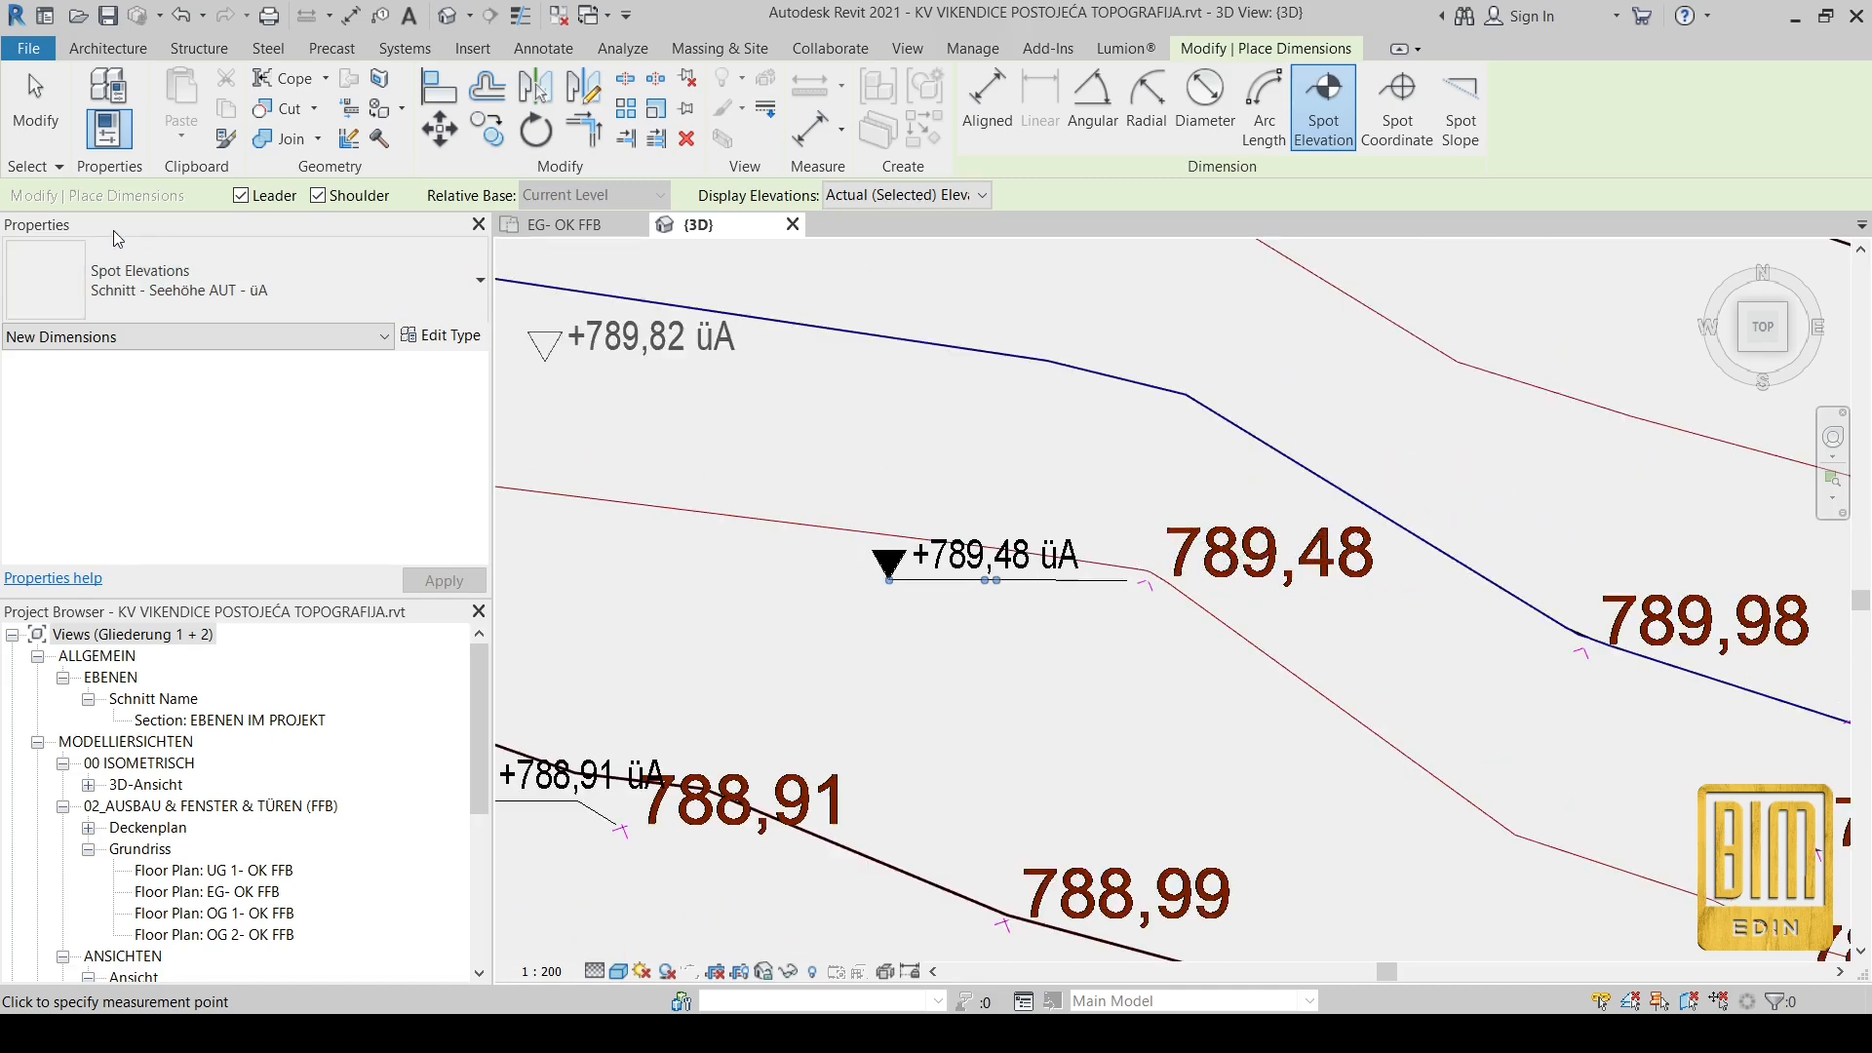
key(Escape)
key(Escape)
right_click(975, 585)
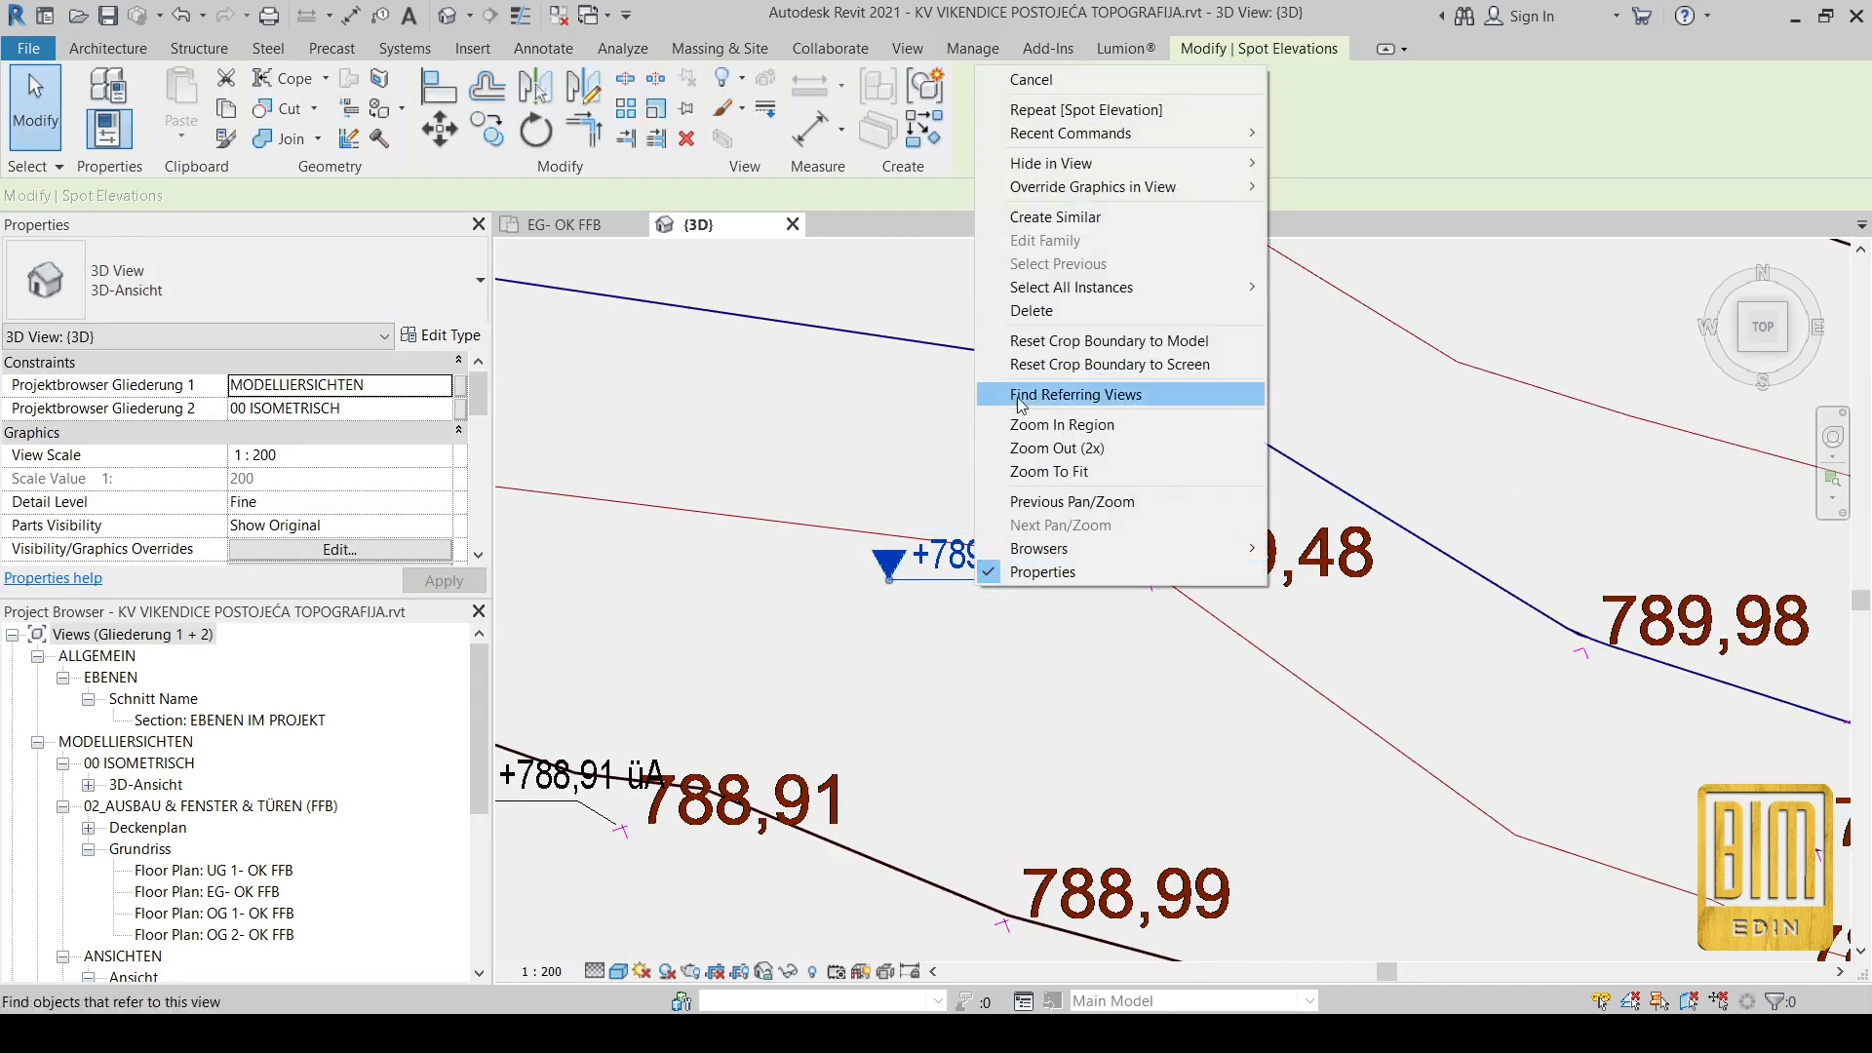
click(1032, 310)
Step: Open the OG 1- OK FFB floor plan and examine plot 729/7 with its boundaries and survey points
double_click(234, 913)
scroll(1045, 511, up, 5)
mouse_move(1062, 780)
middle_down()
mouse_move(1113, 583)
mouse_move(1131, 1002)
middle_up()
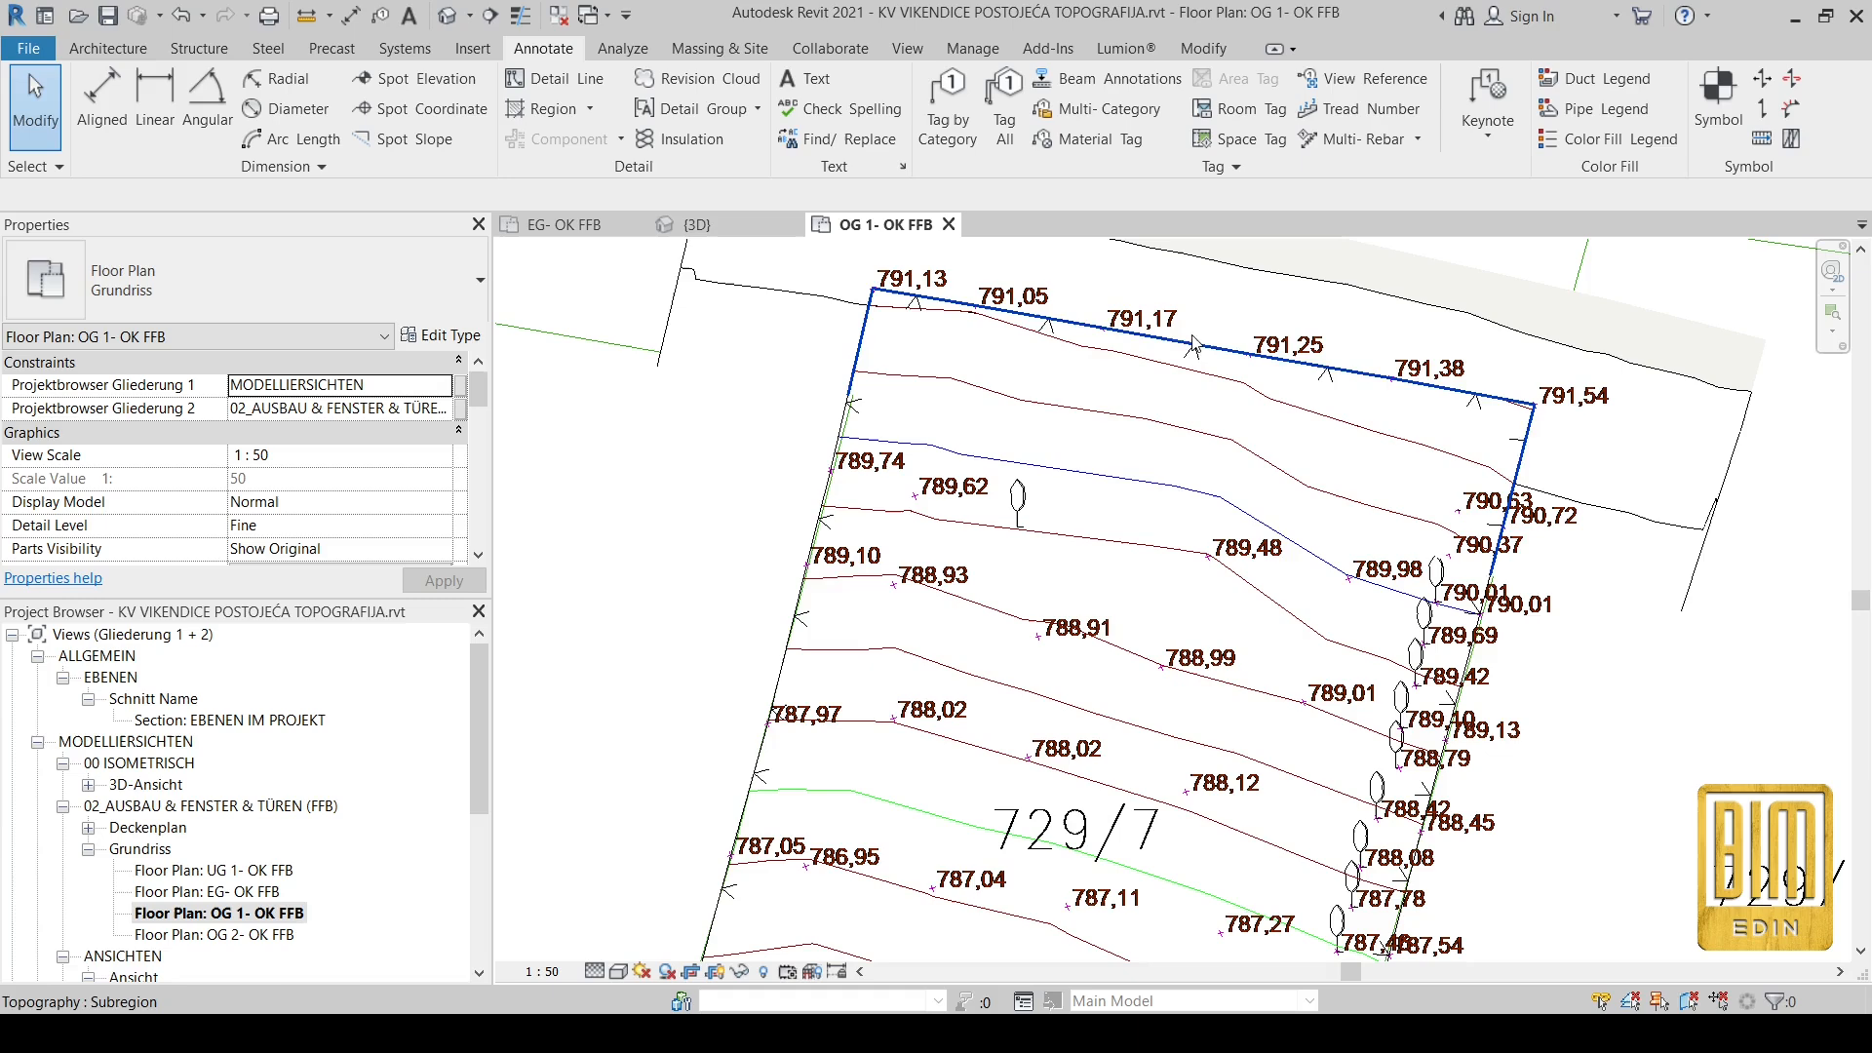
scroll(1082, 417, down, 1)
middle_drag(1020, 777, 1079, 625)
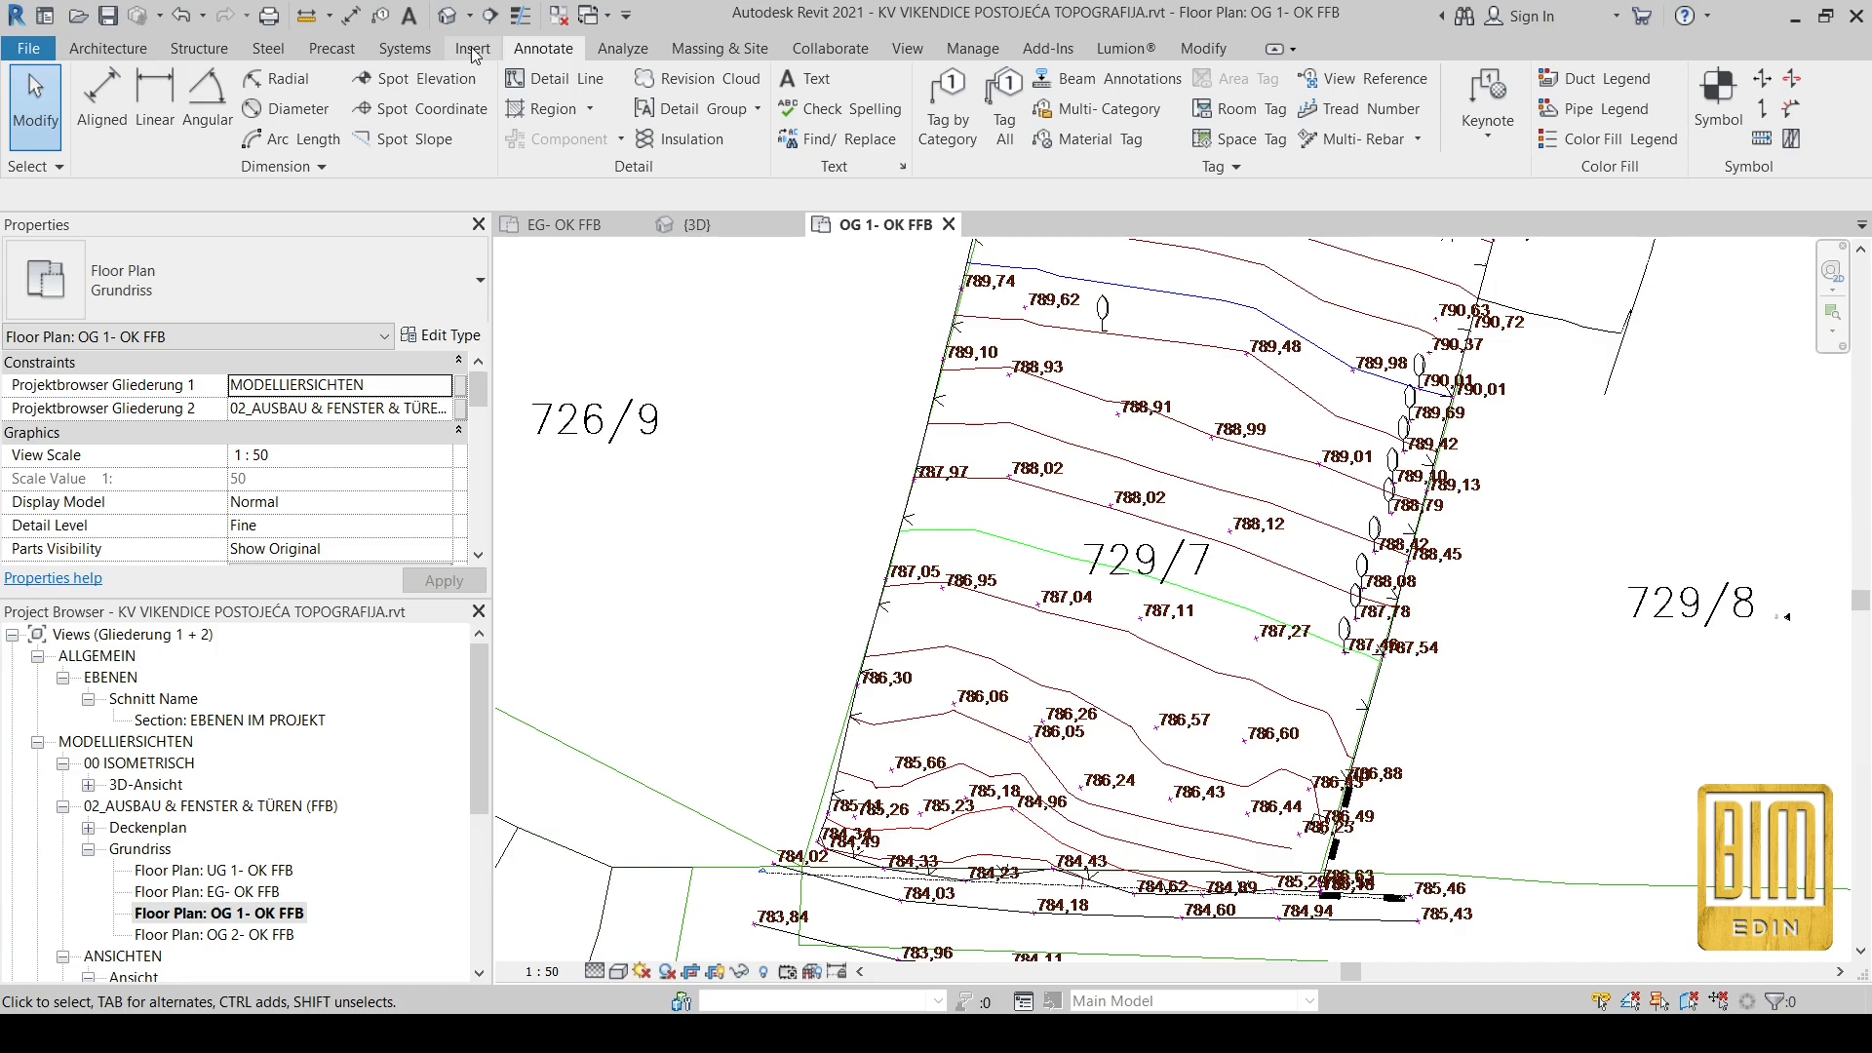
Step: Create detail lines offset 300 cm inward from the upper and right-hand boundaries of plot 729/7 by picking the boundary lines
middle_drag(1417, 346, 1379, 521)
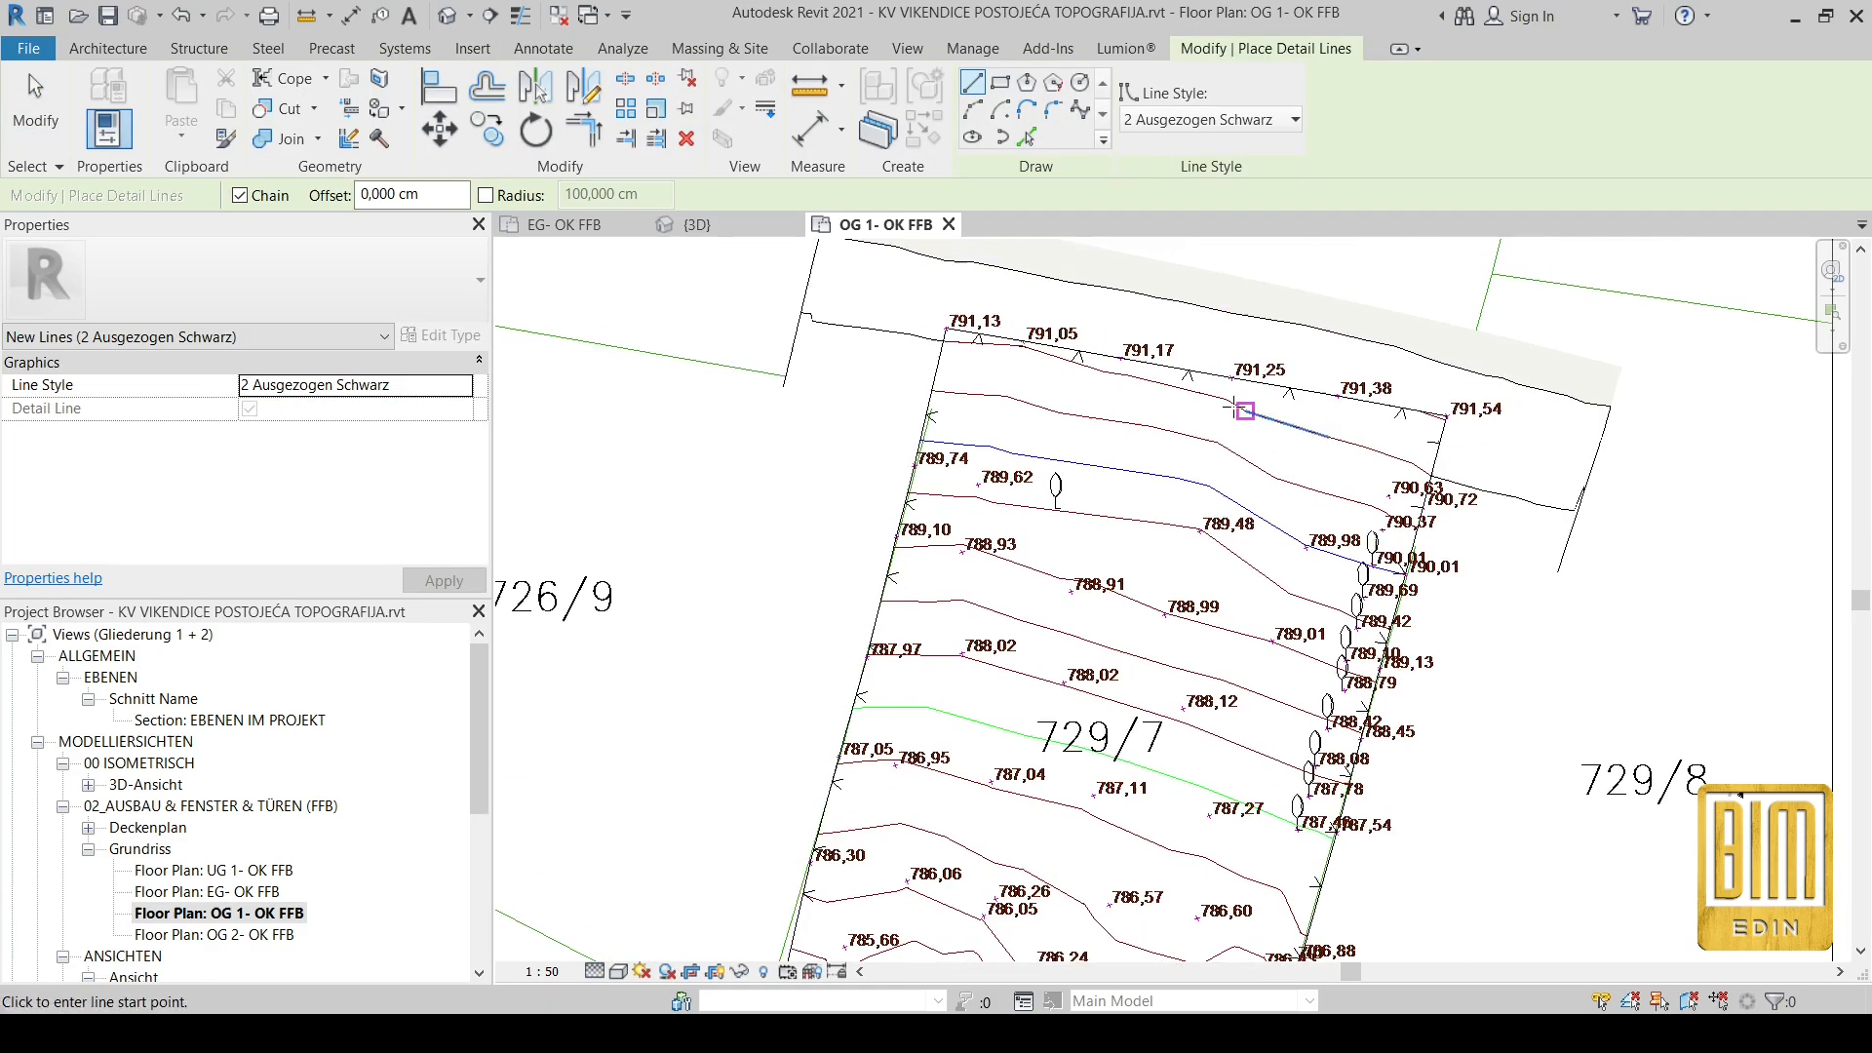
scroll(1212, 395, up, 5)
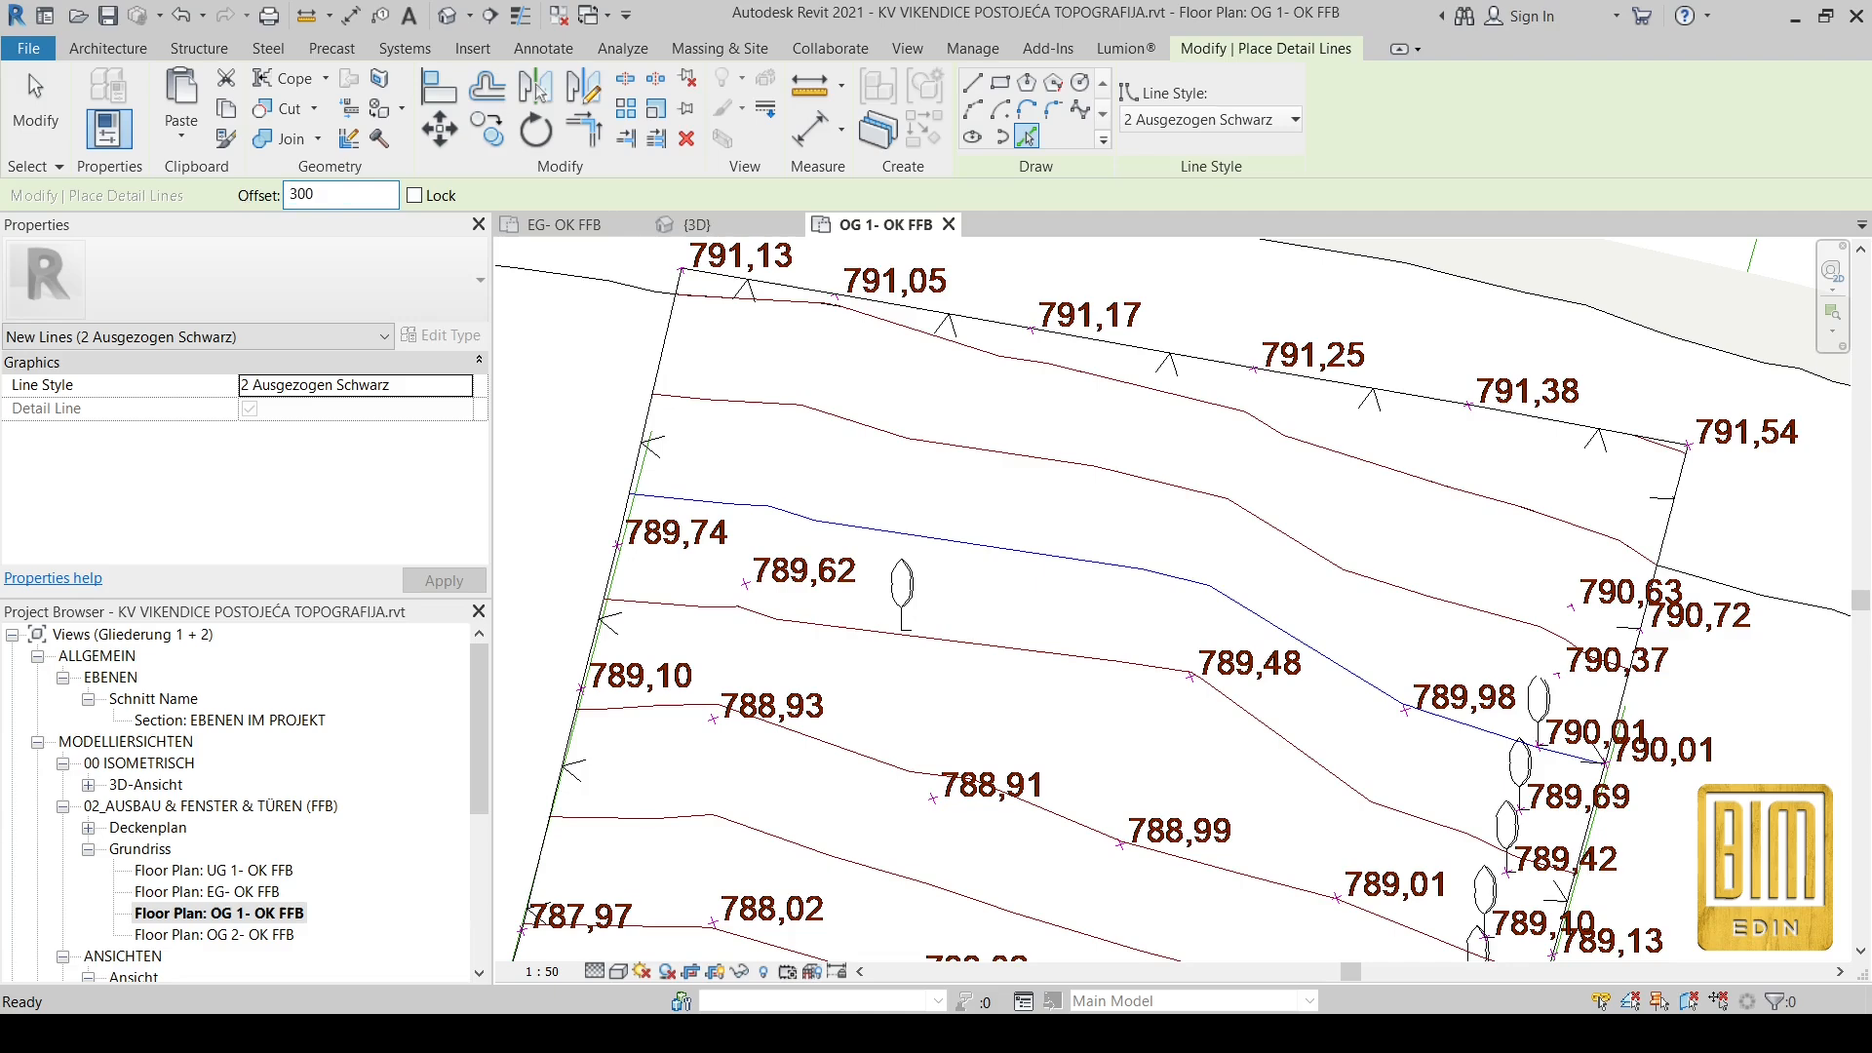
click(1326, 393)
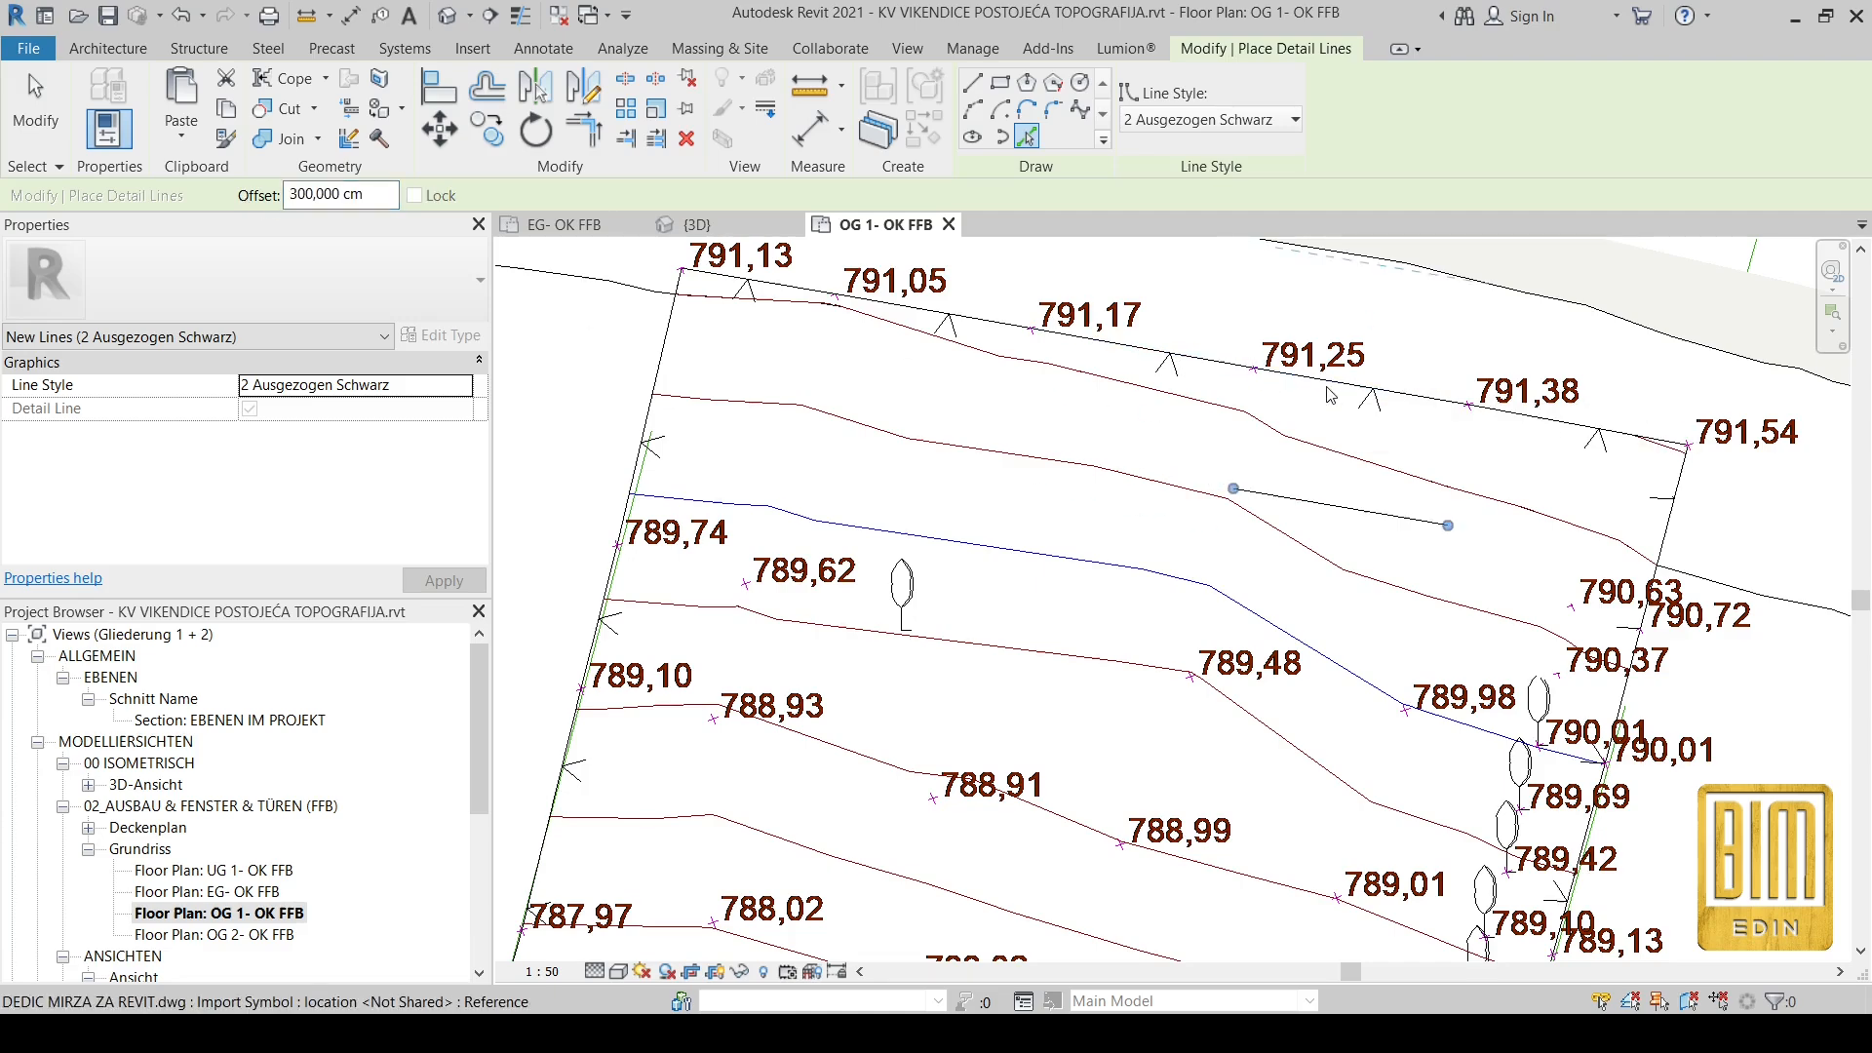
middle_drag(1625, 704, 1566, 454)
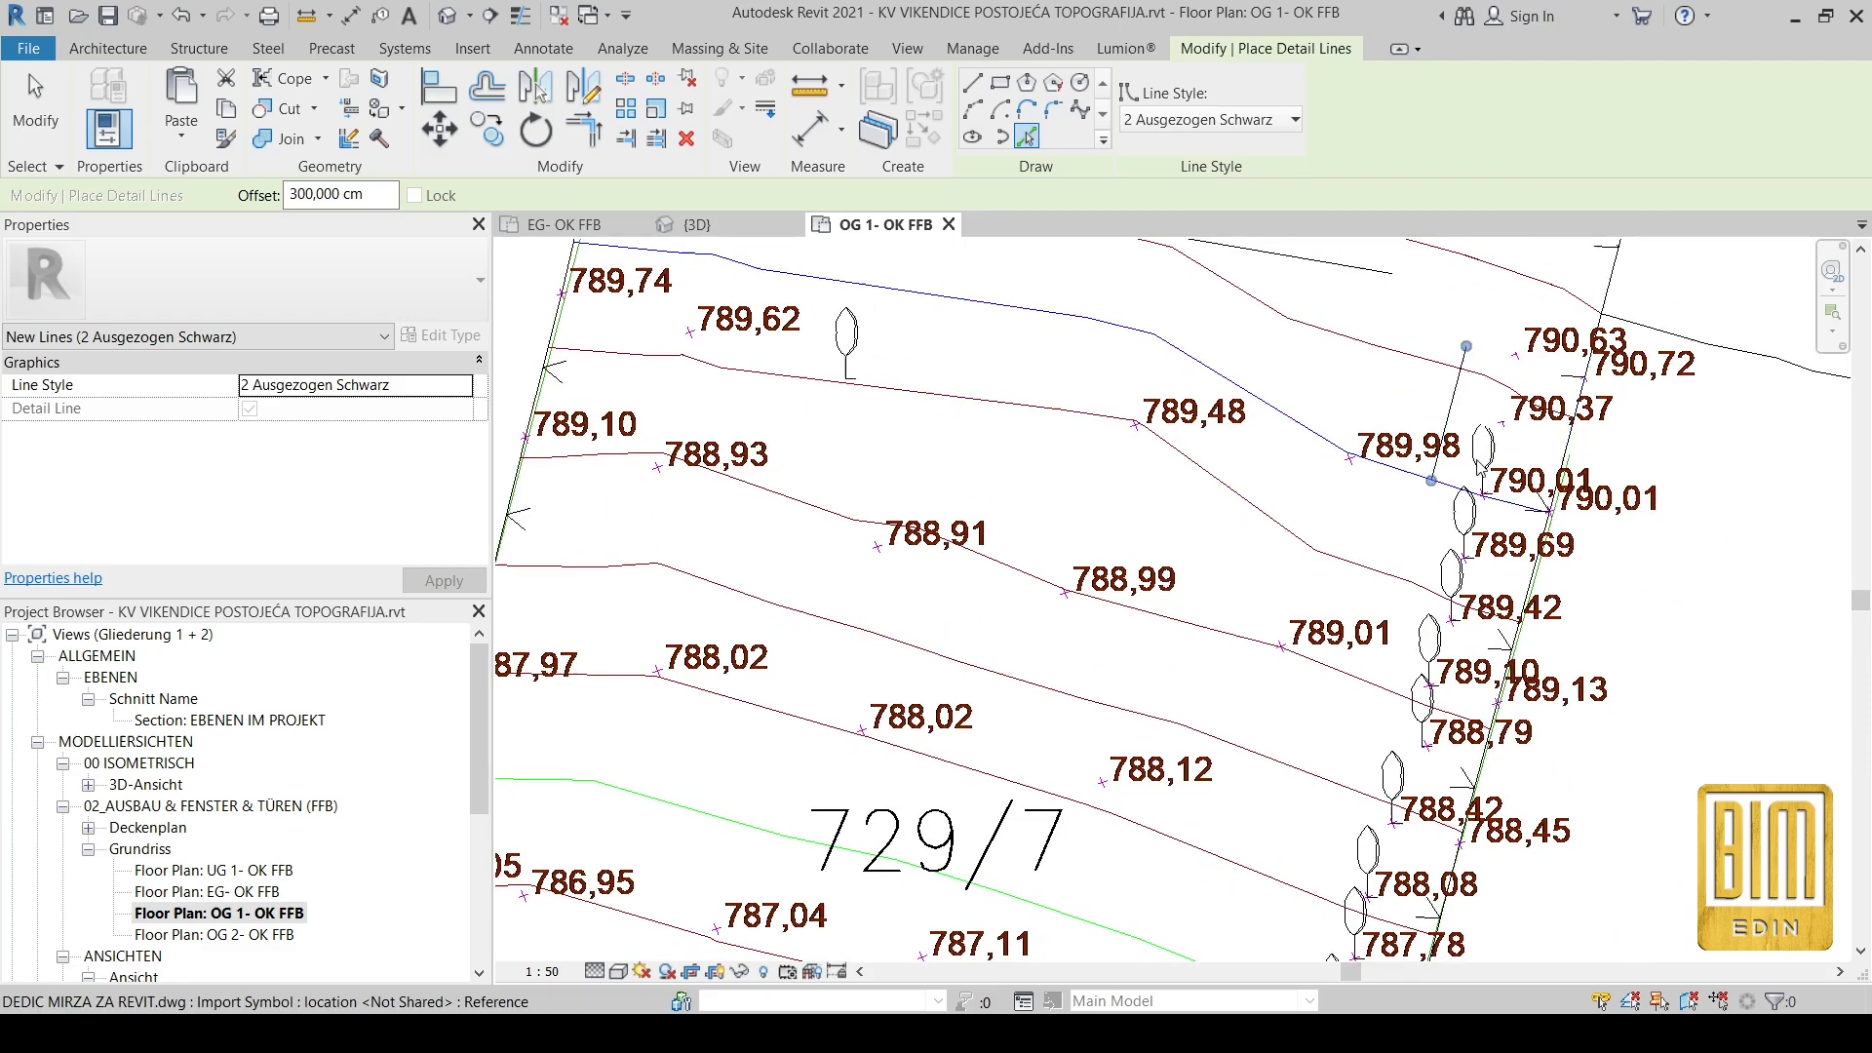
Step: Add detail lines offset 300 cm inward from the left-hand and lower boundaries of plot 729/7
scroll(1232, 524, down, 3)
scroll(800, 361, up, 2)
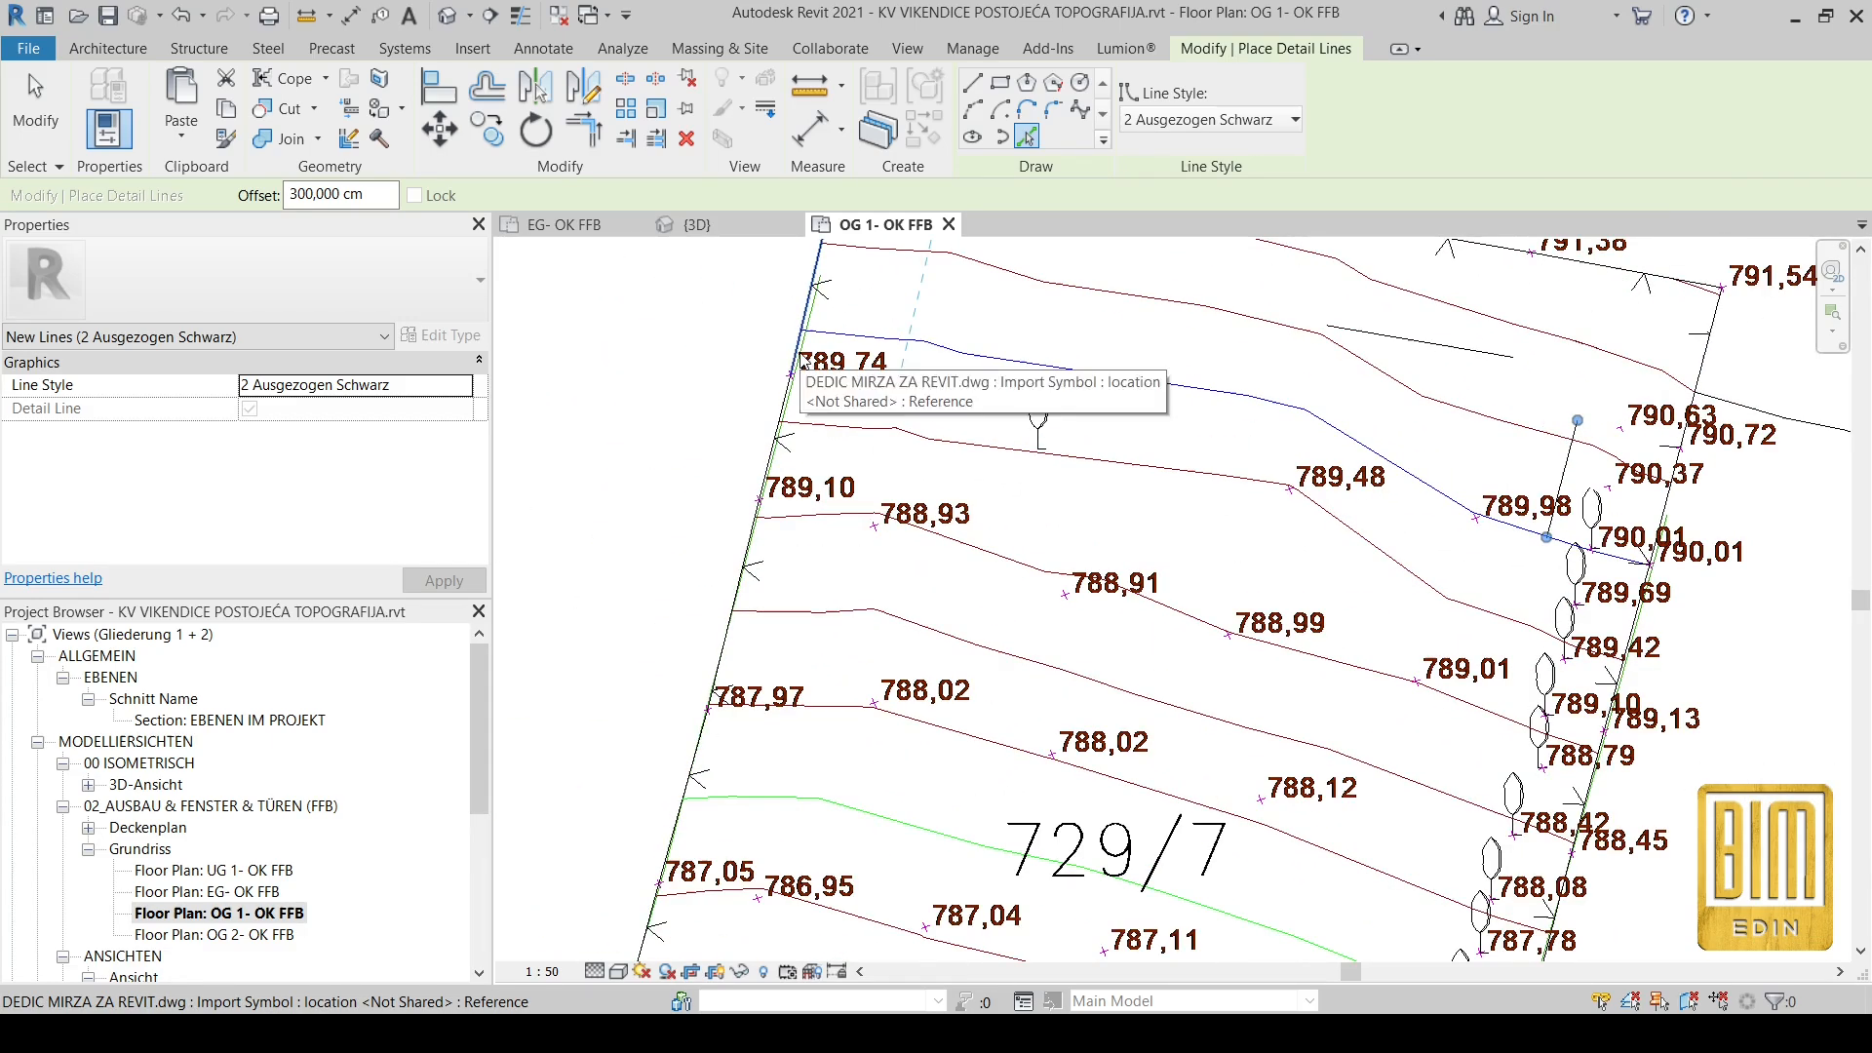
scroll(1141, 400, down, 2)
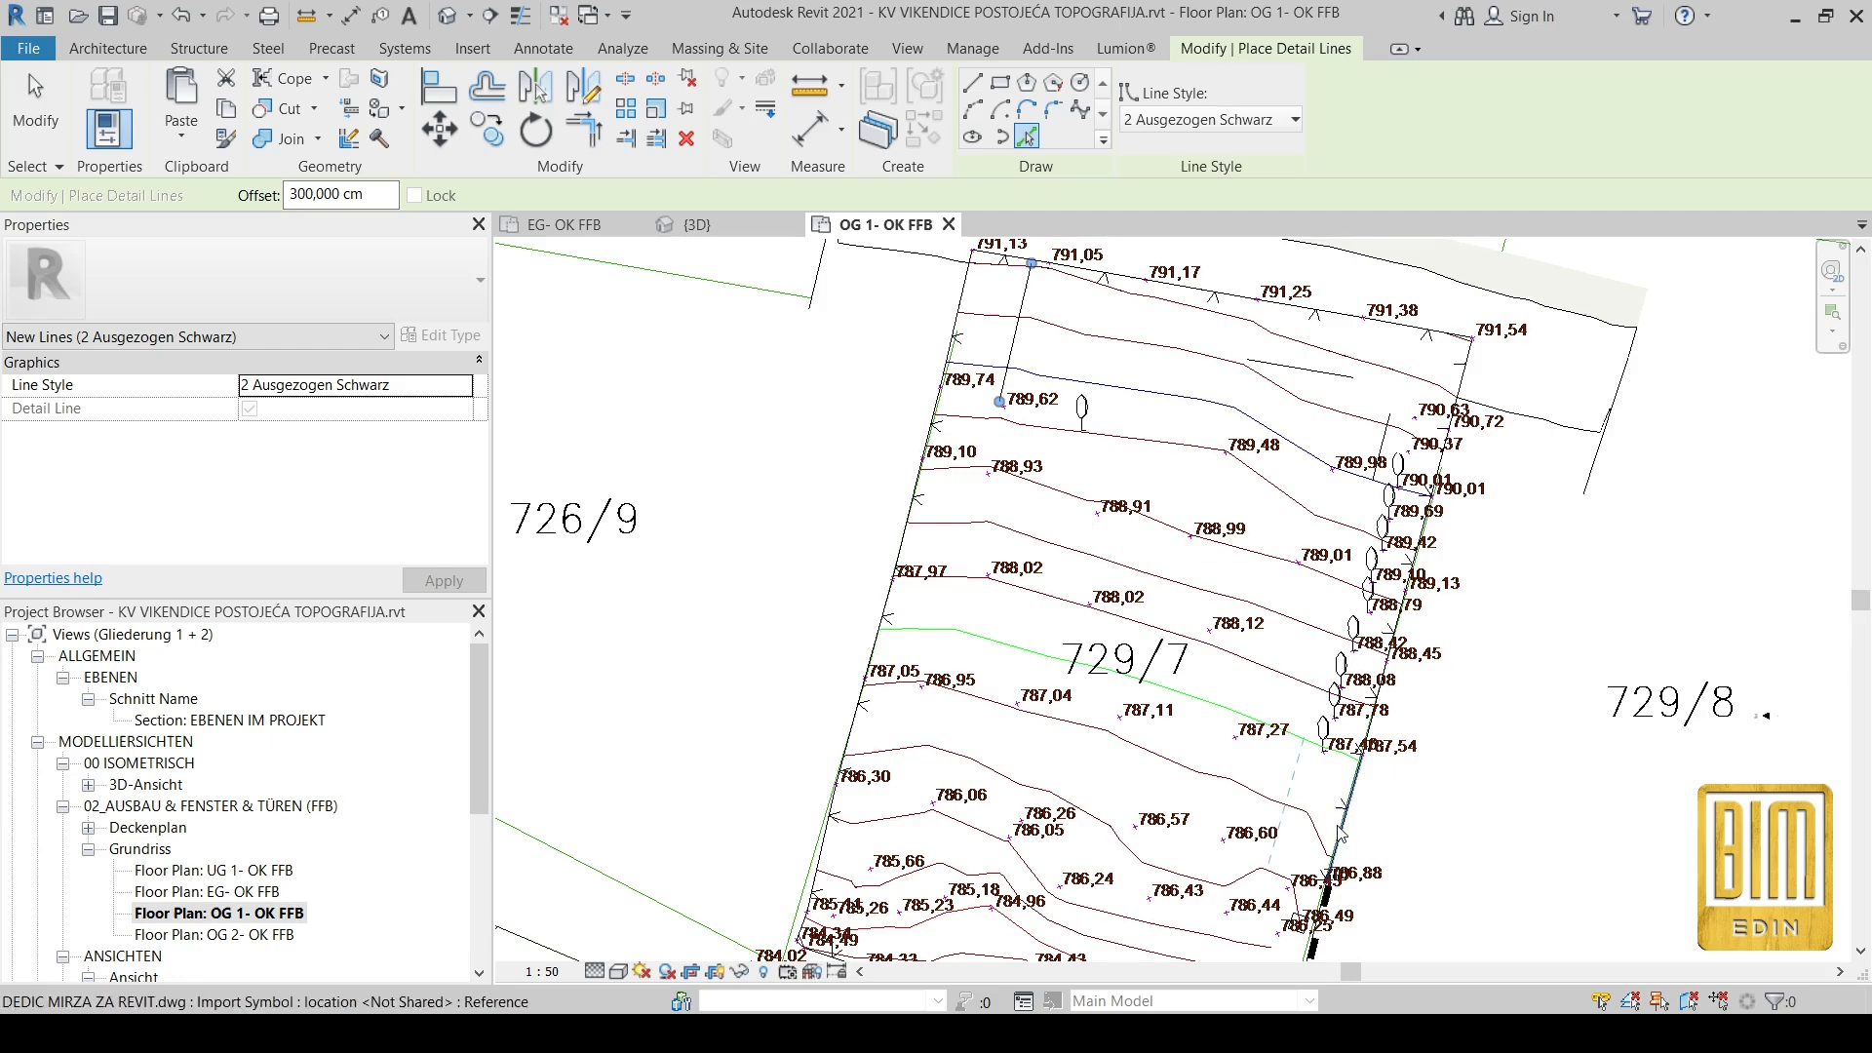
middle_drag(1267, 689, 1277, 511)
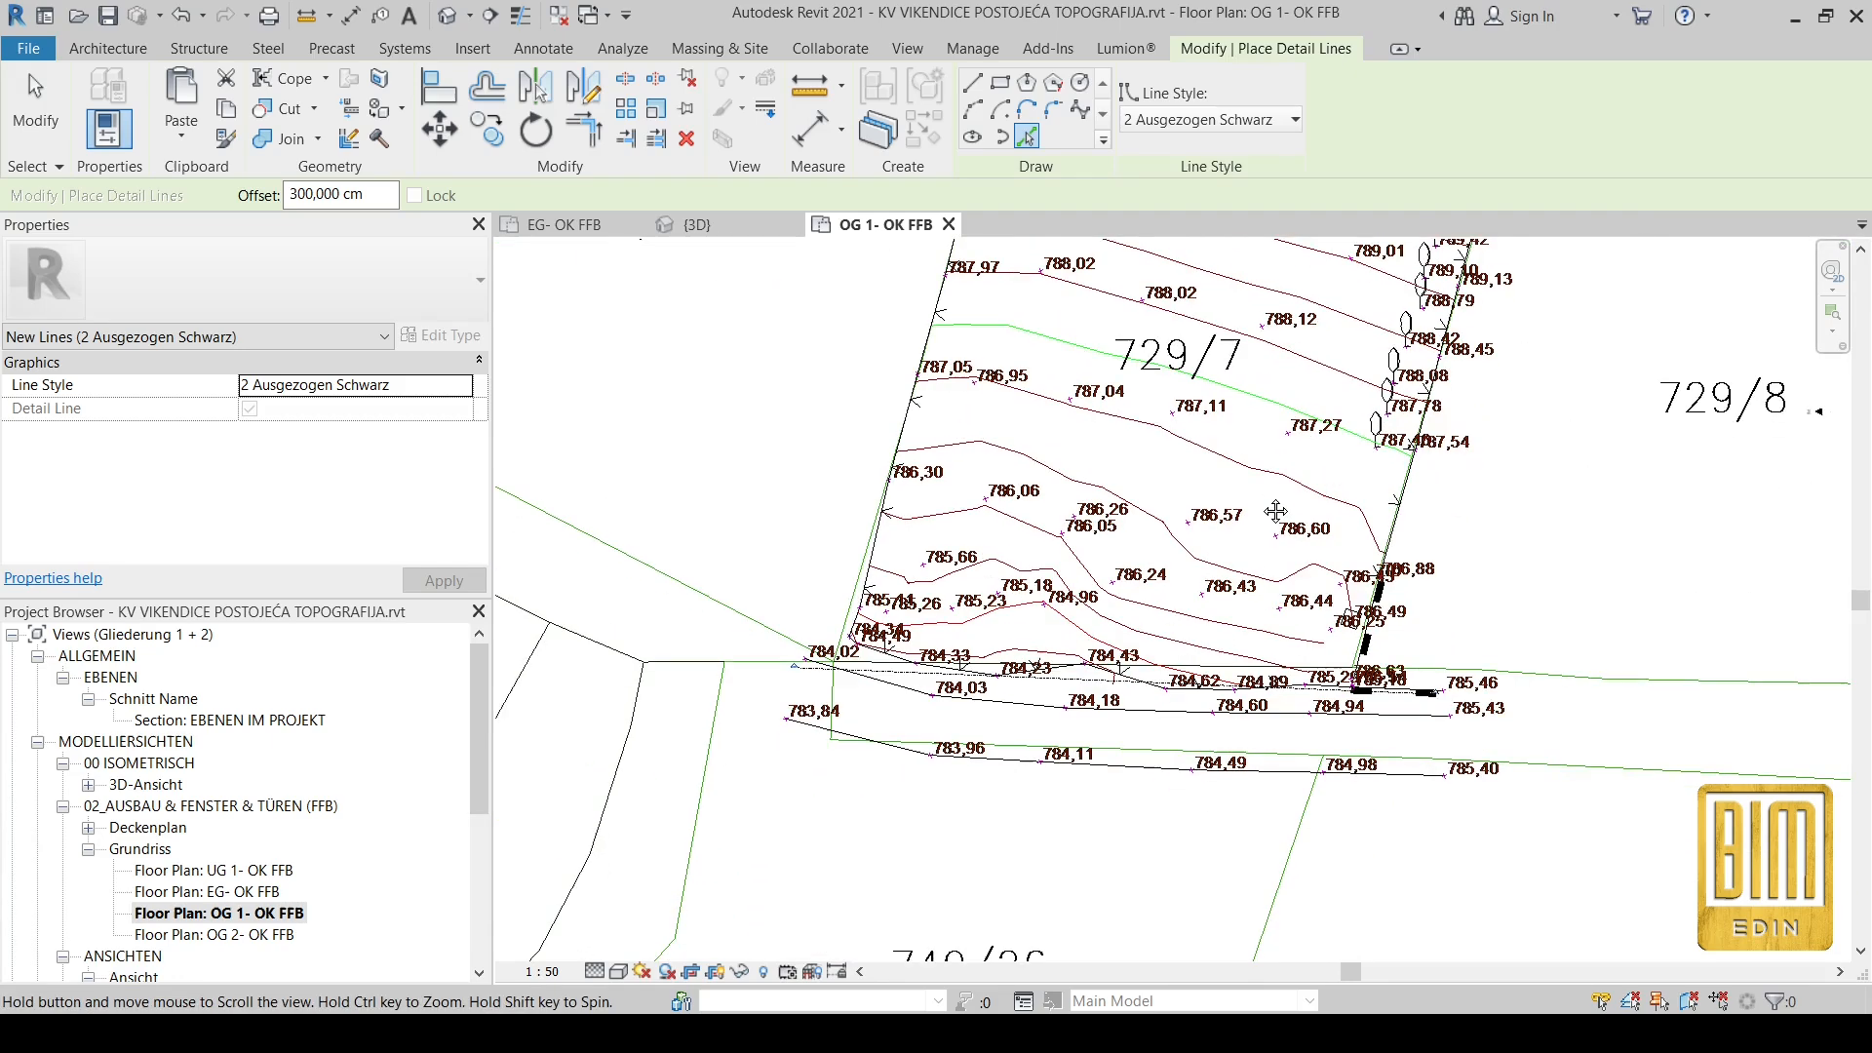
scroll(1190, 680, up, 3)
scroll(1207, 666, down, 3)
middle_drag(1114, 313, 1261, 731)
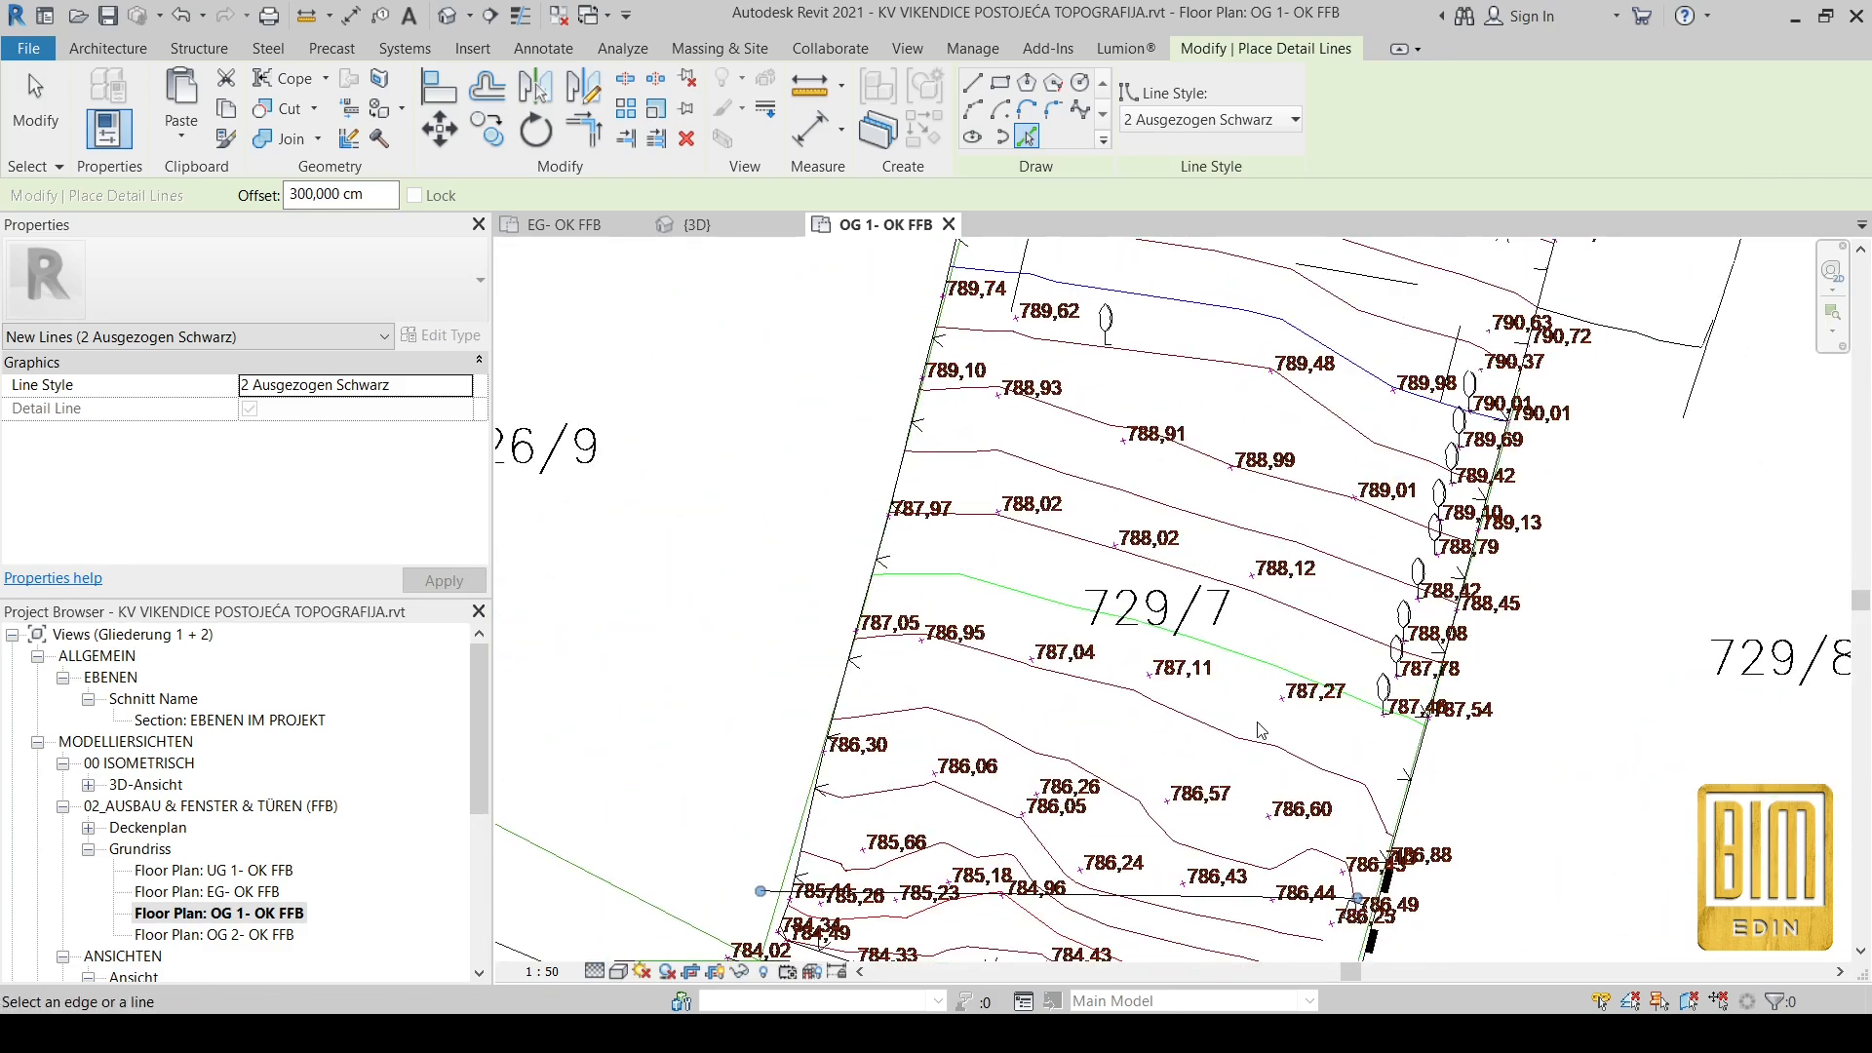
Step: Trim and extend the 300 cm setback detail lines on plot 729/7 to meet at their corners, forming a closed outline
click(604, 132)
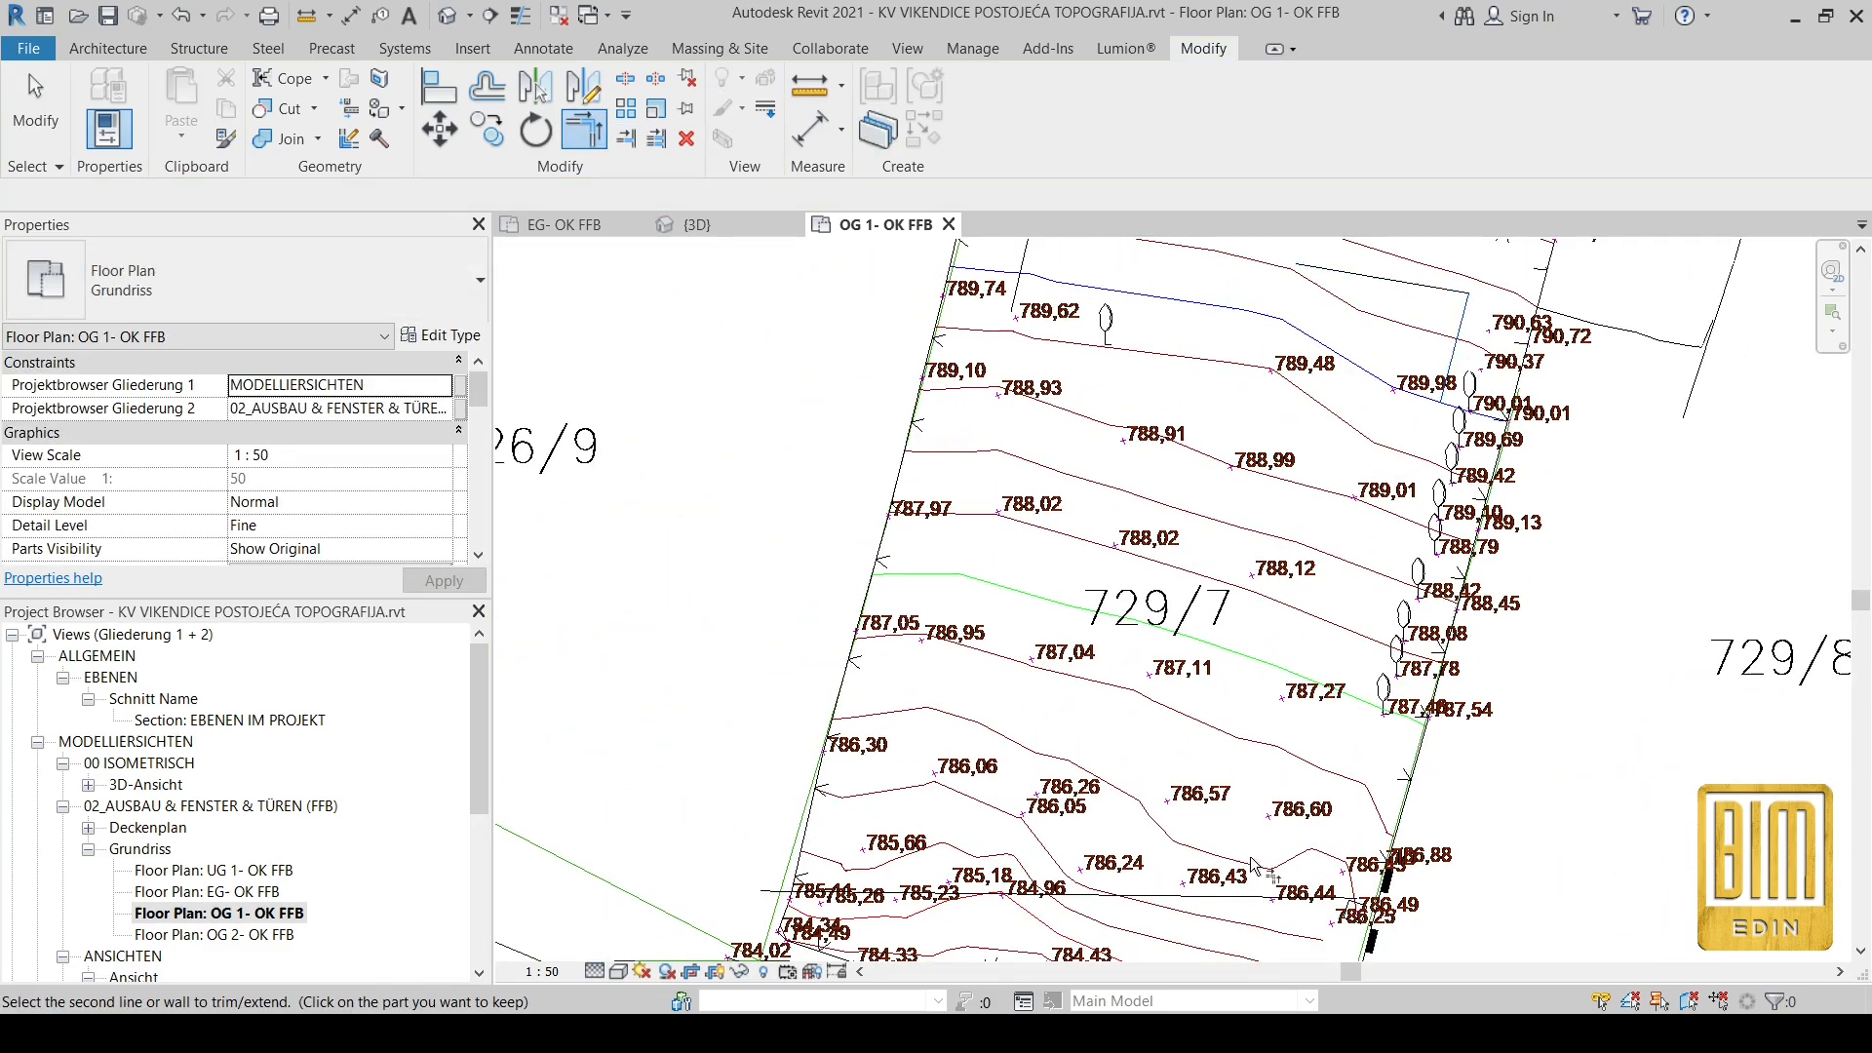
middle_drag(1301, 637, 1352, 816)
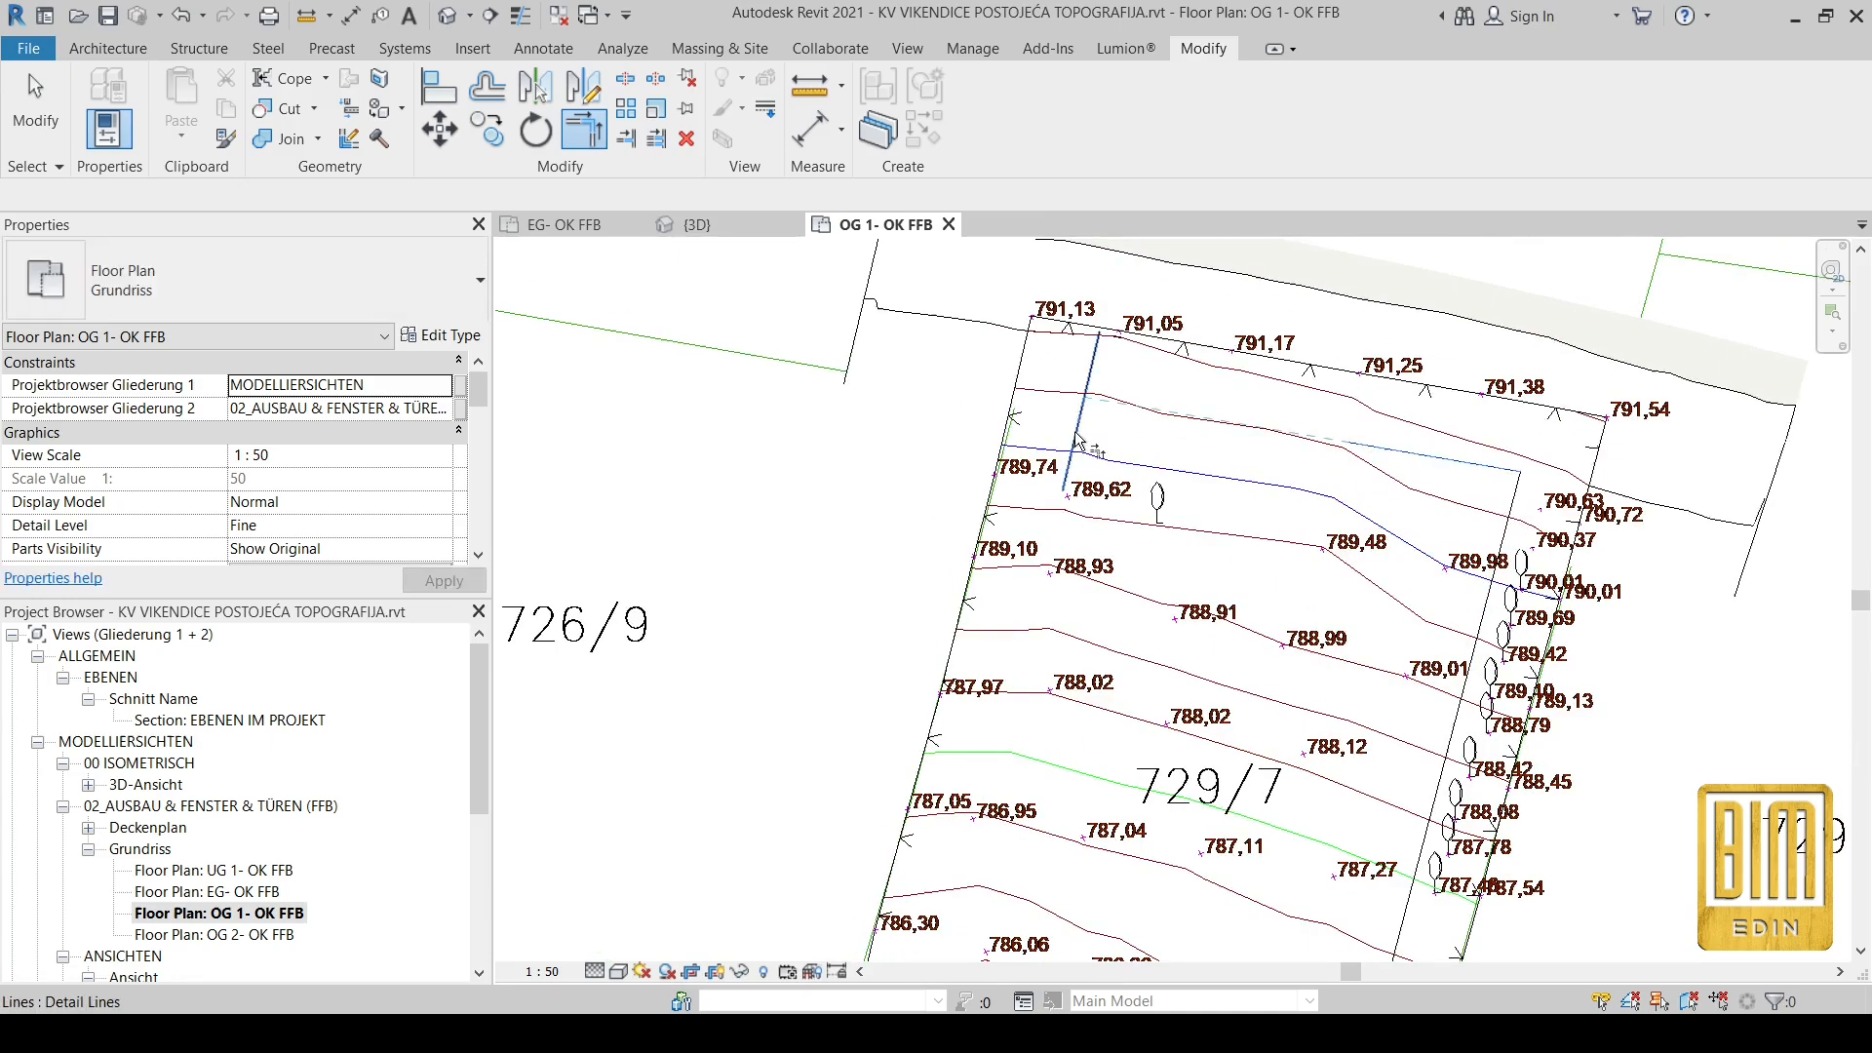
scroll(1075, 440, down, 3)
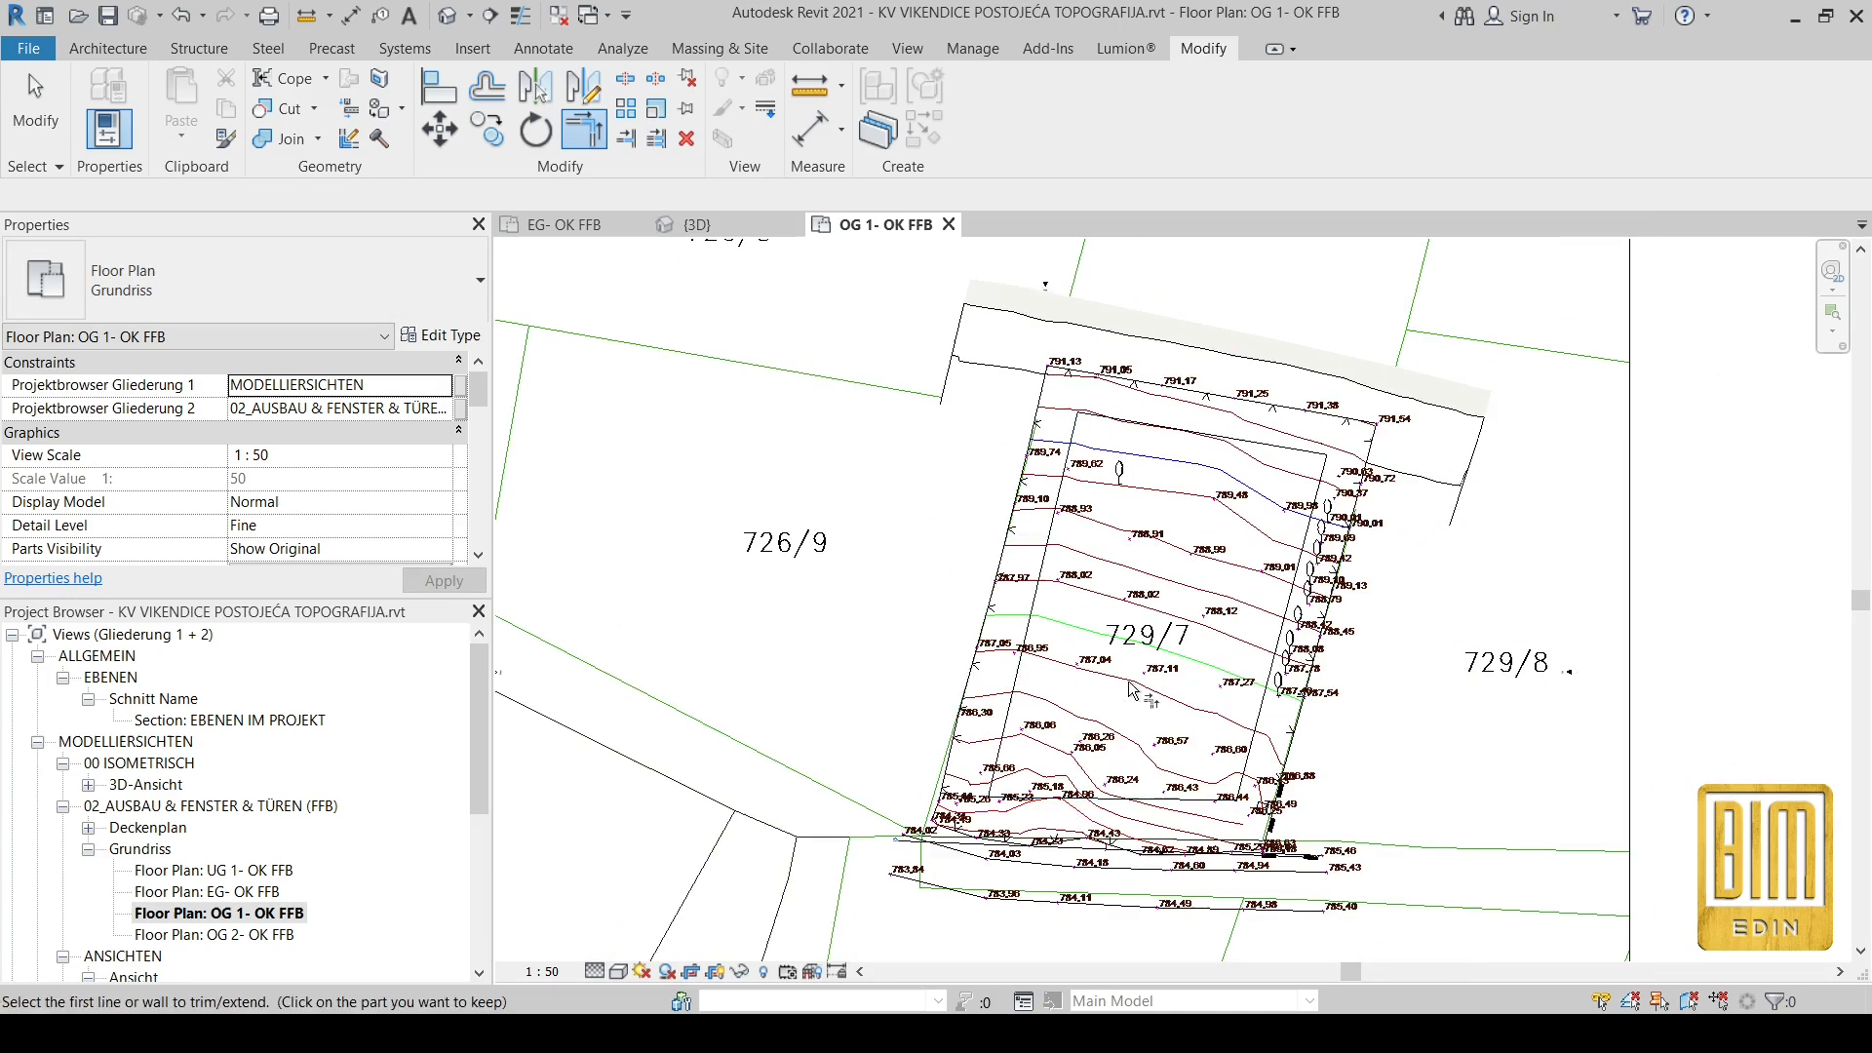
scroll(1236, 507, up, 3)
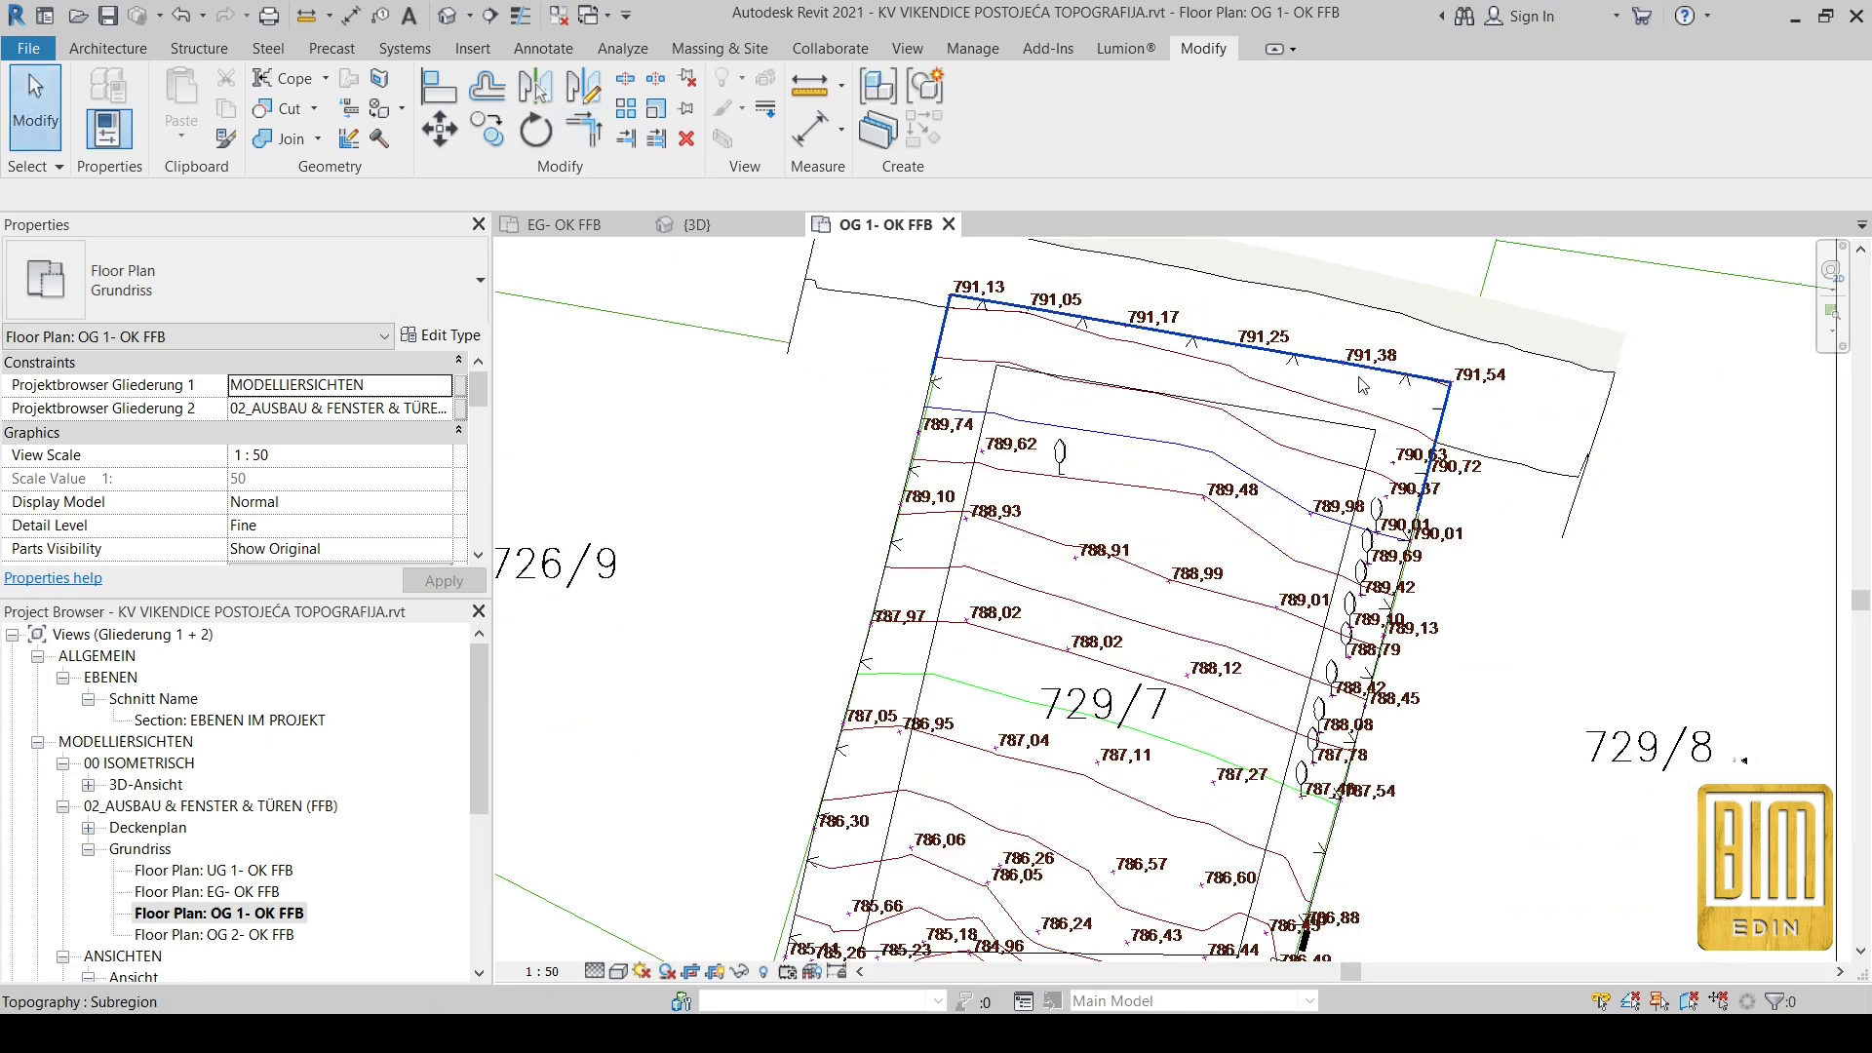
Step: Link the Revit model KV VIKENDICA LINK.rvt from the REVIT FAJLOVI ZA TUTORIJAL folder with Auto - Internal Origin to Internal Origin positioning
click(471, 51)
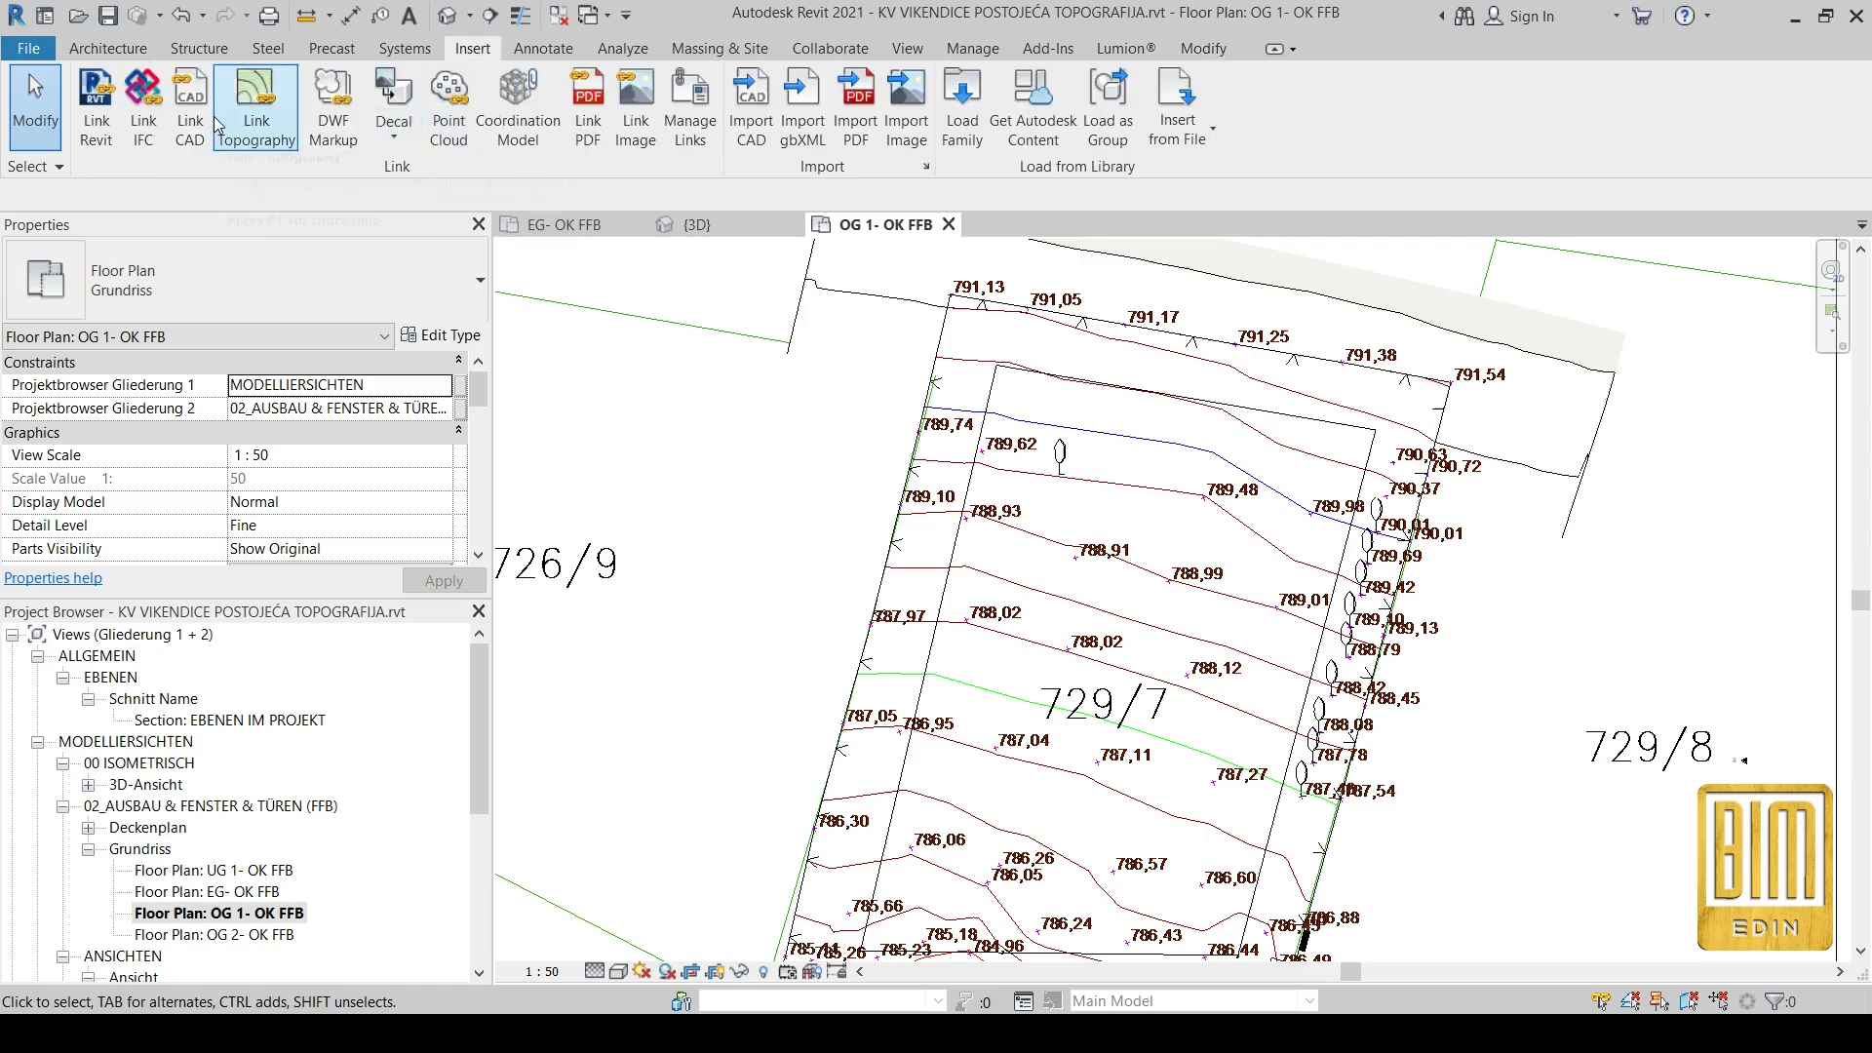
click(97, 108)
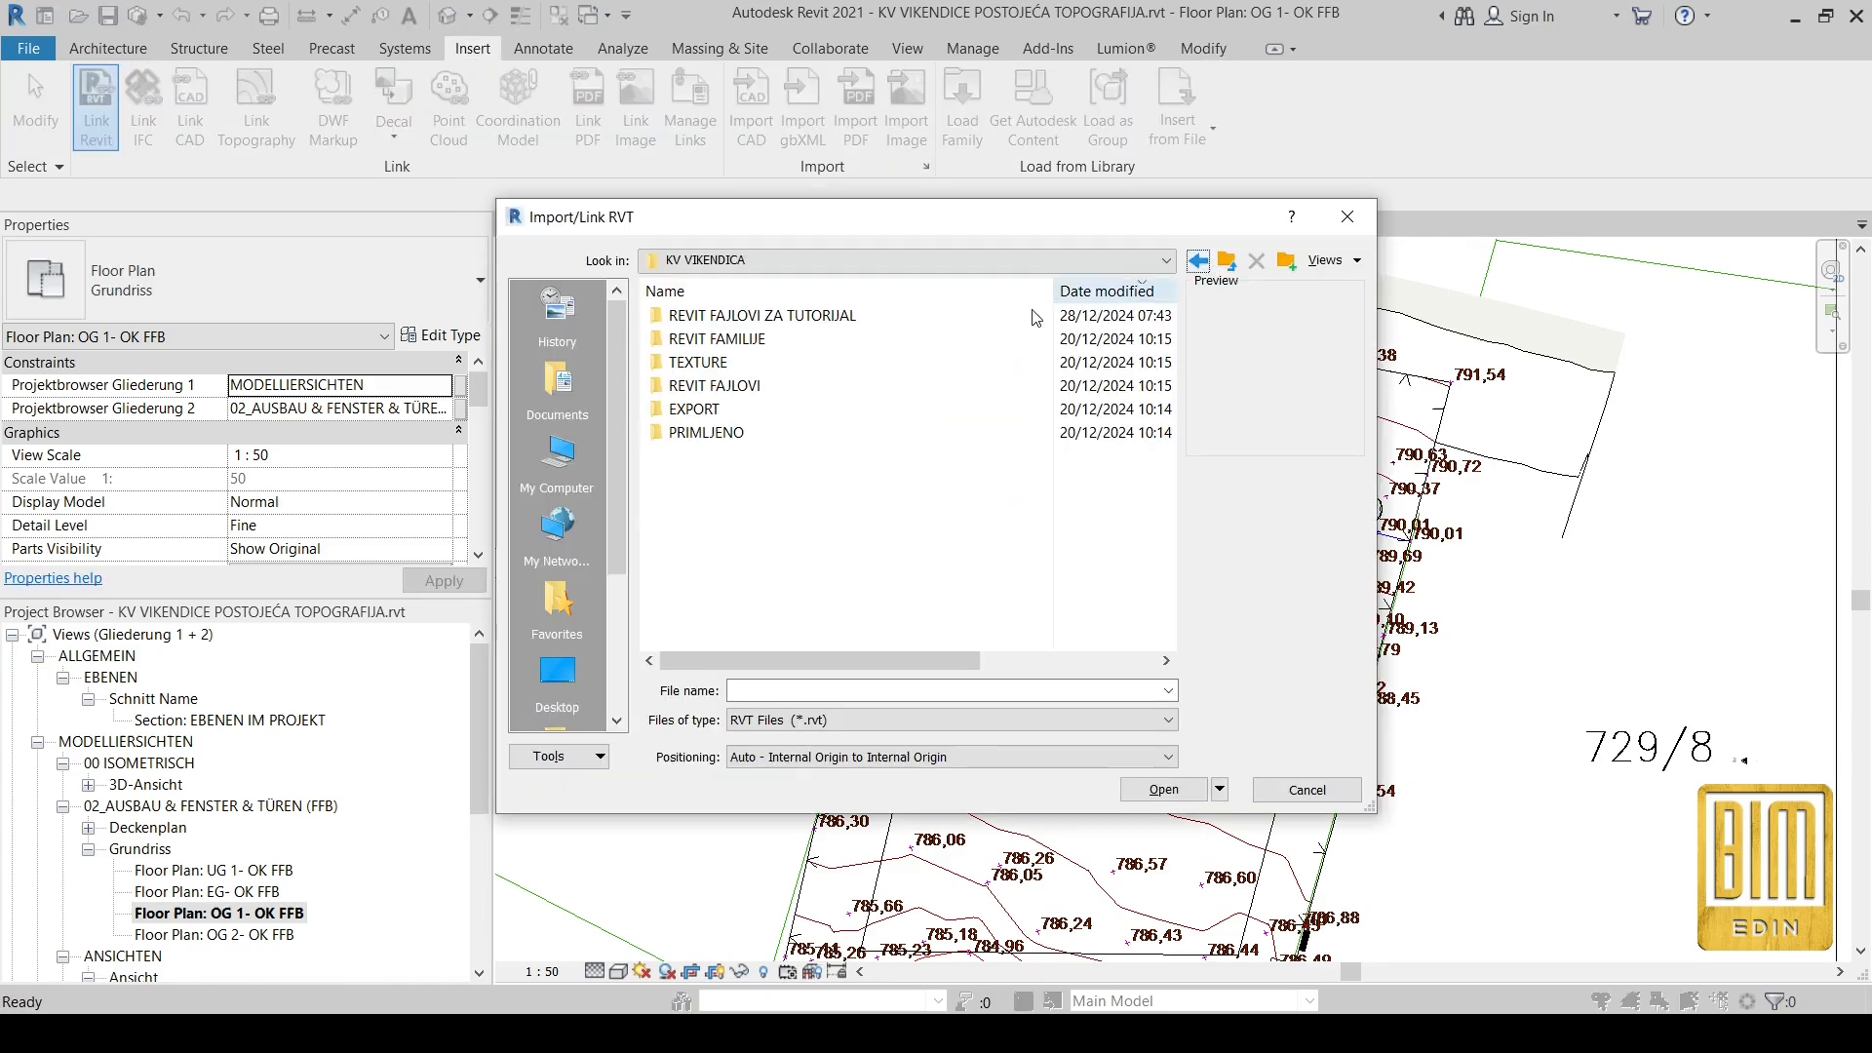
double_click(741, 315)
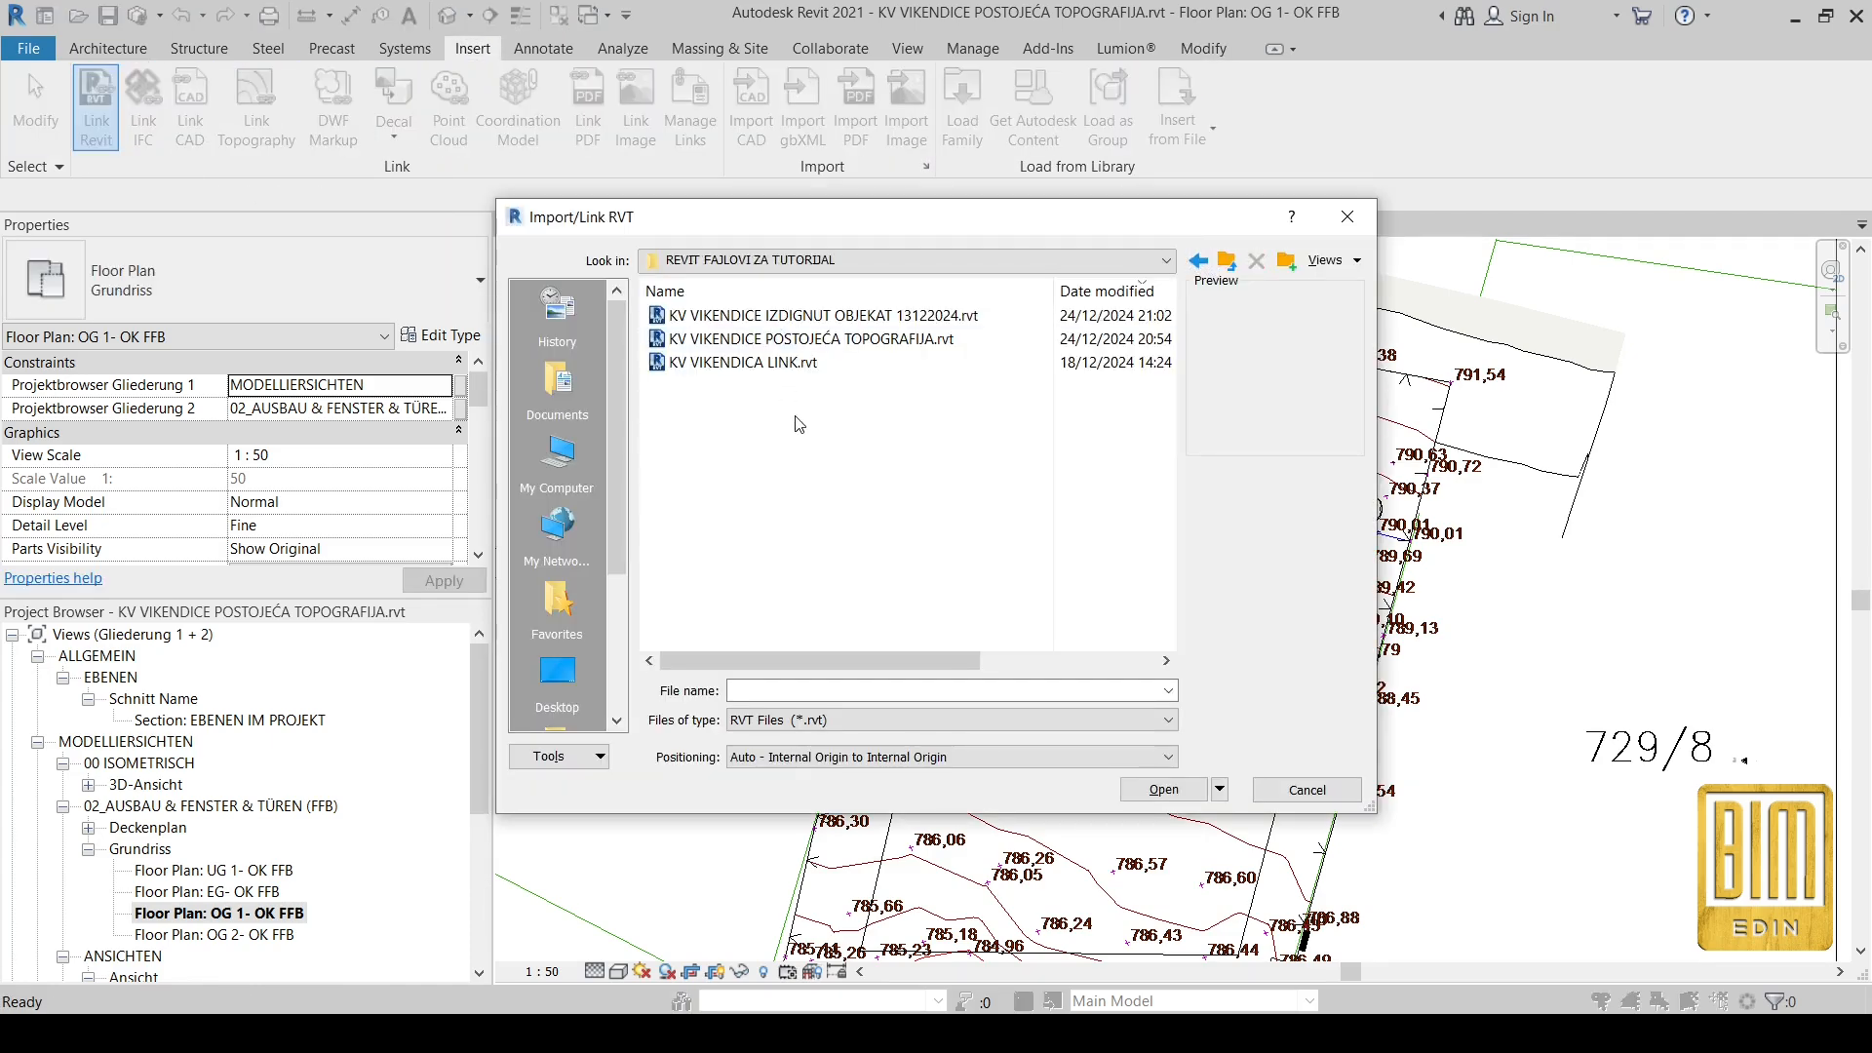
click(750, 362)
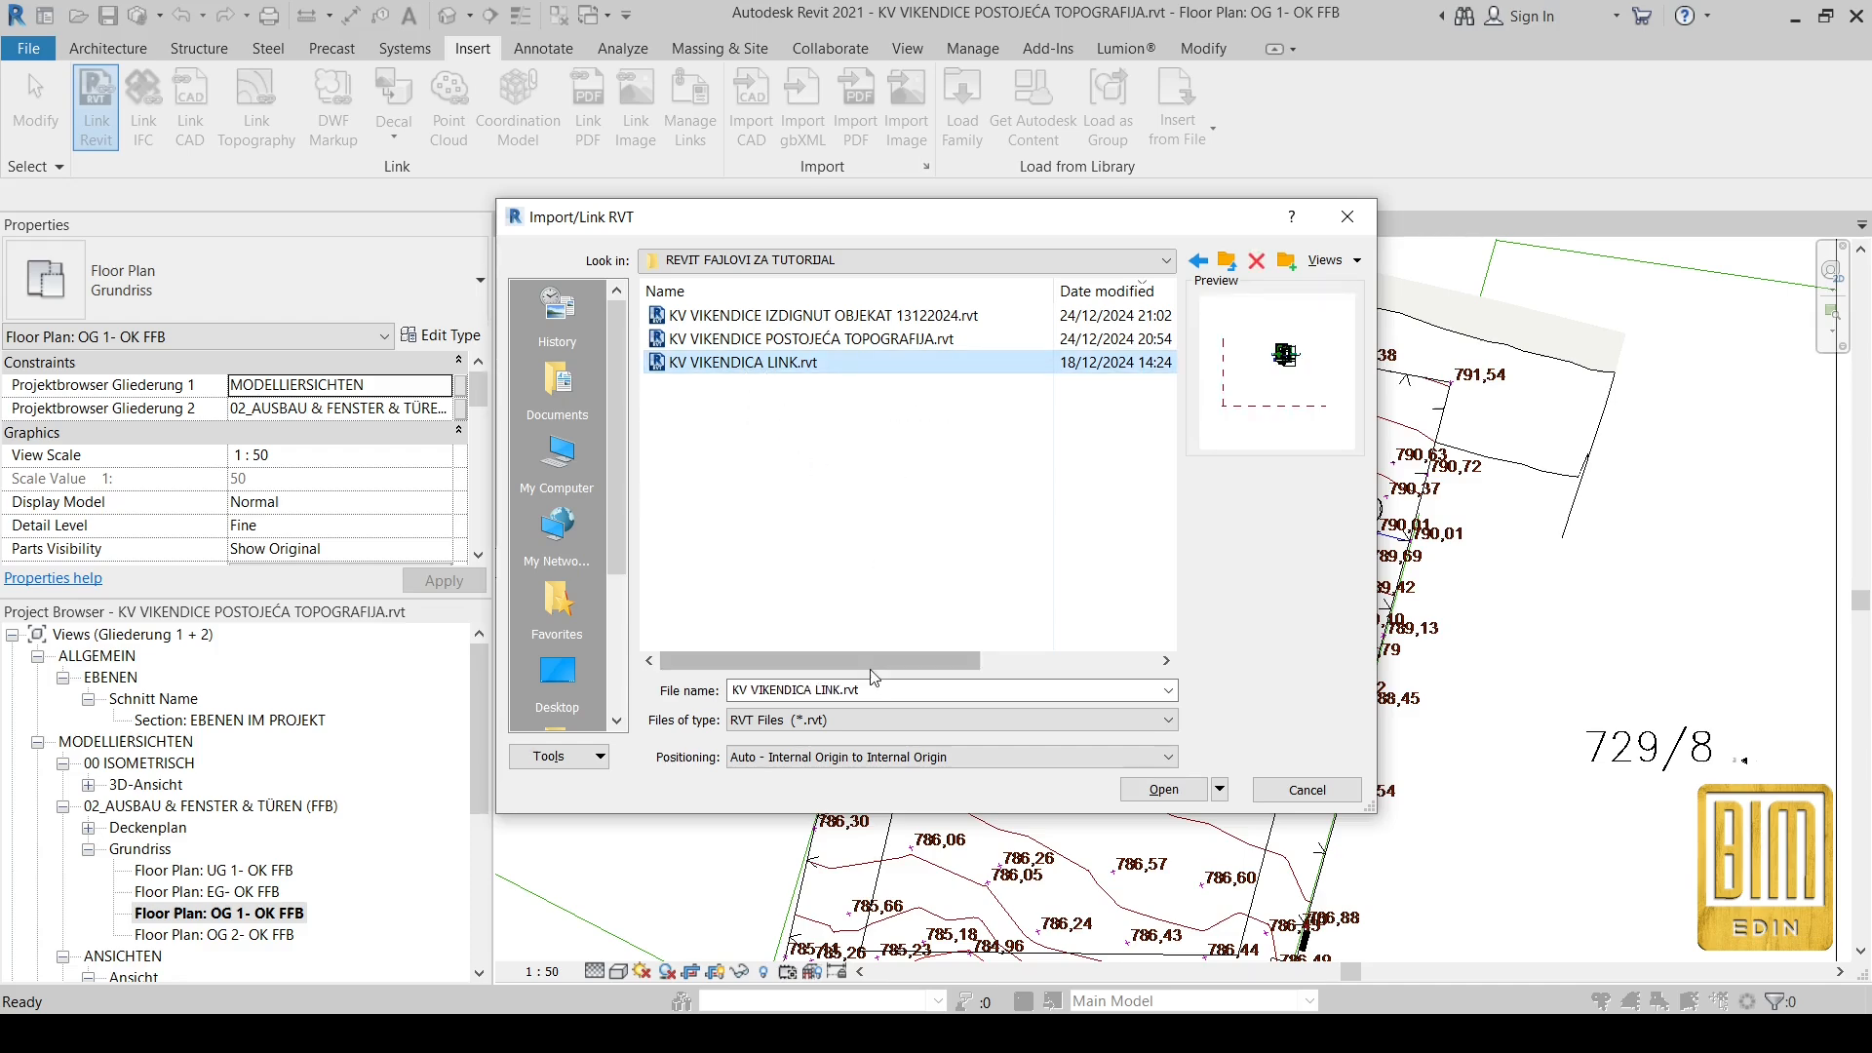
click(1194, 798)
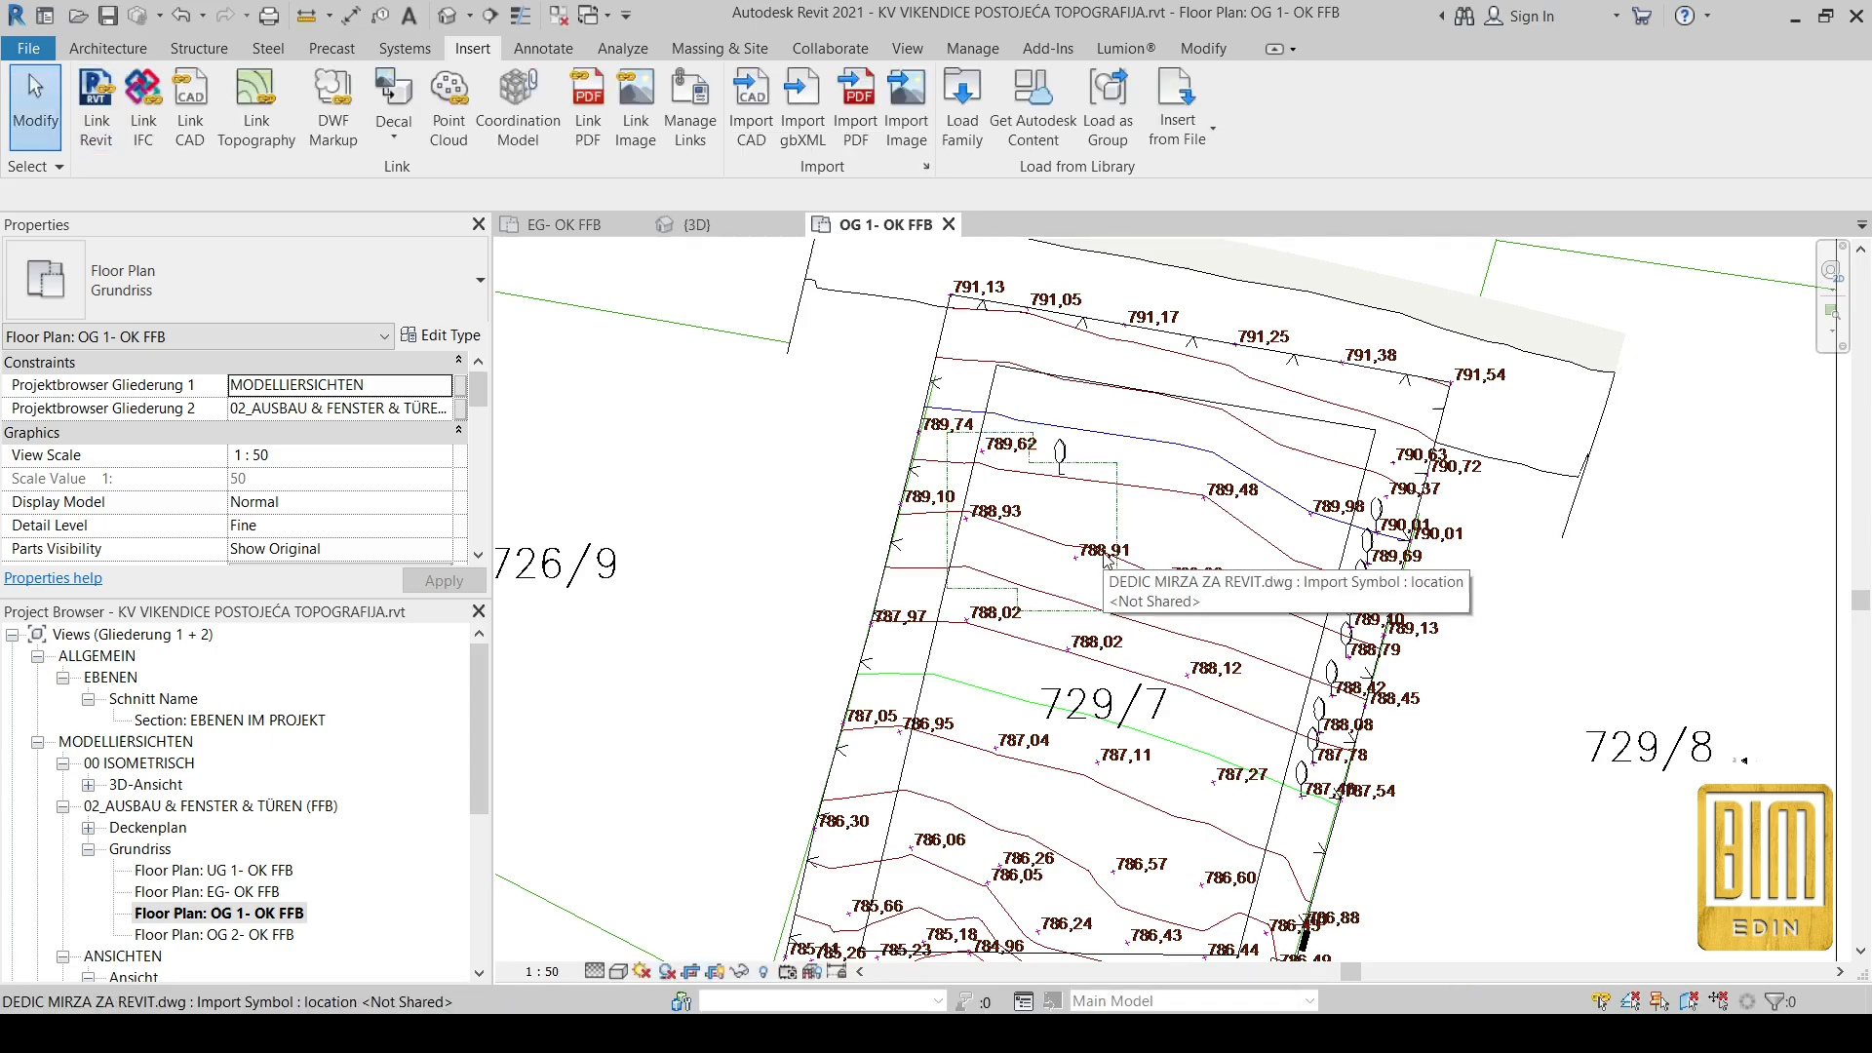
Step: Move the linked house model in plan so it sits inside the setback outline on plot 729/7
scroll(1086, 466, up, 5)
click(1092, 456)
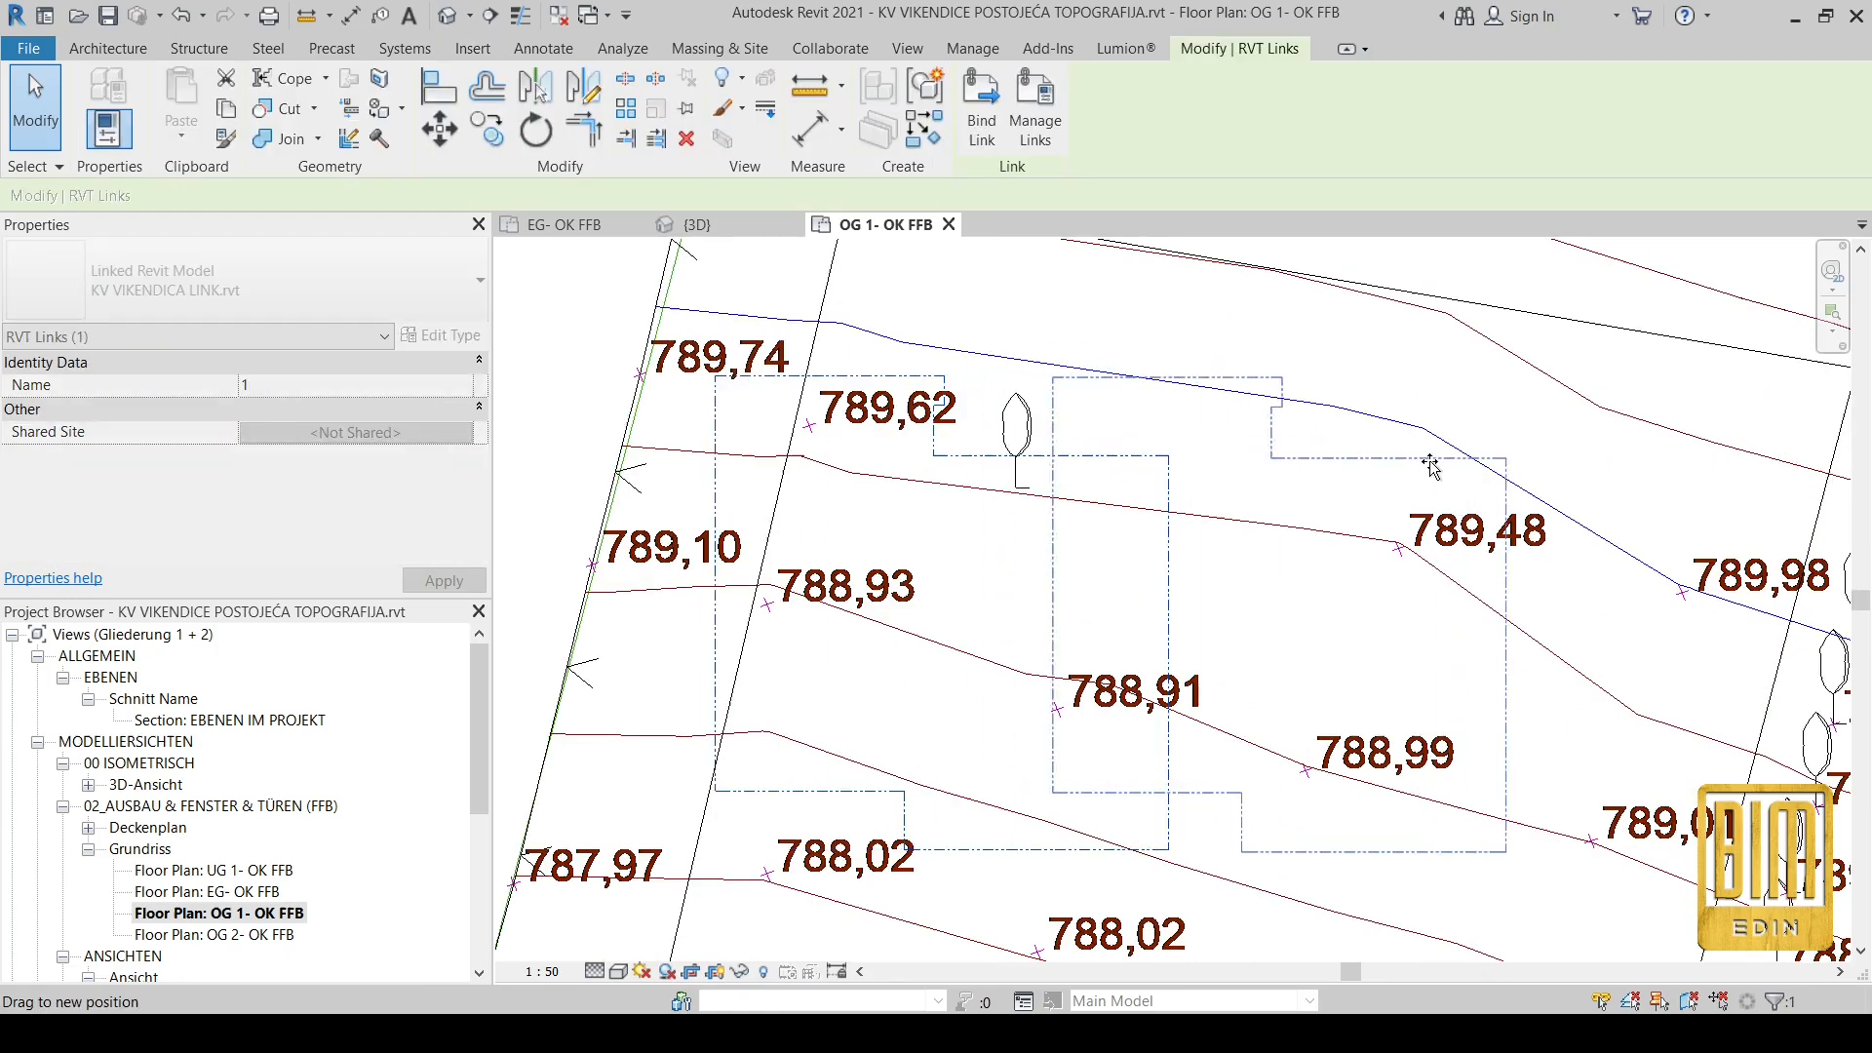
scroll(1075, 577, down, 3)
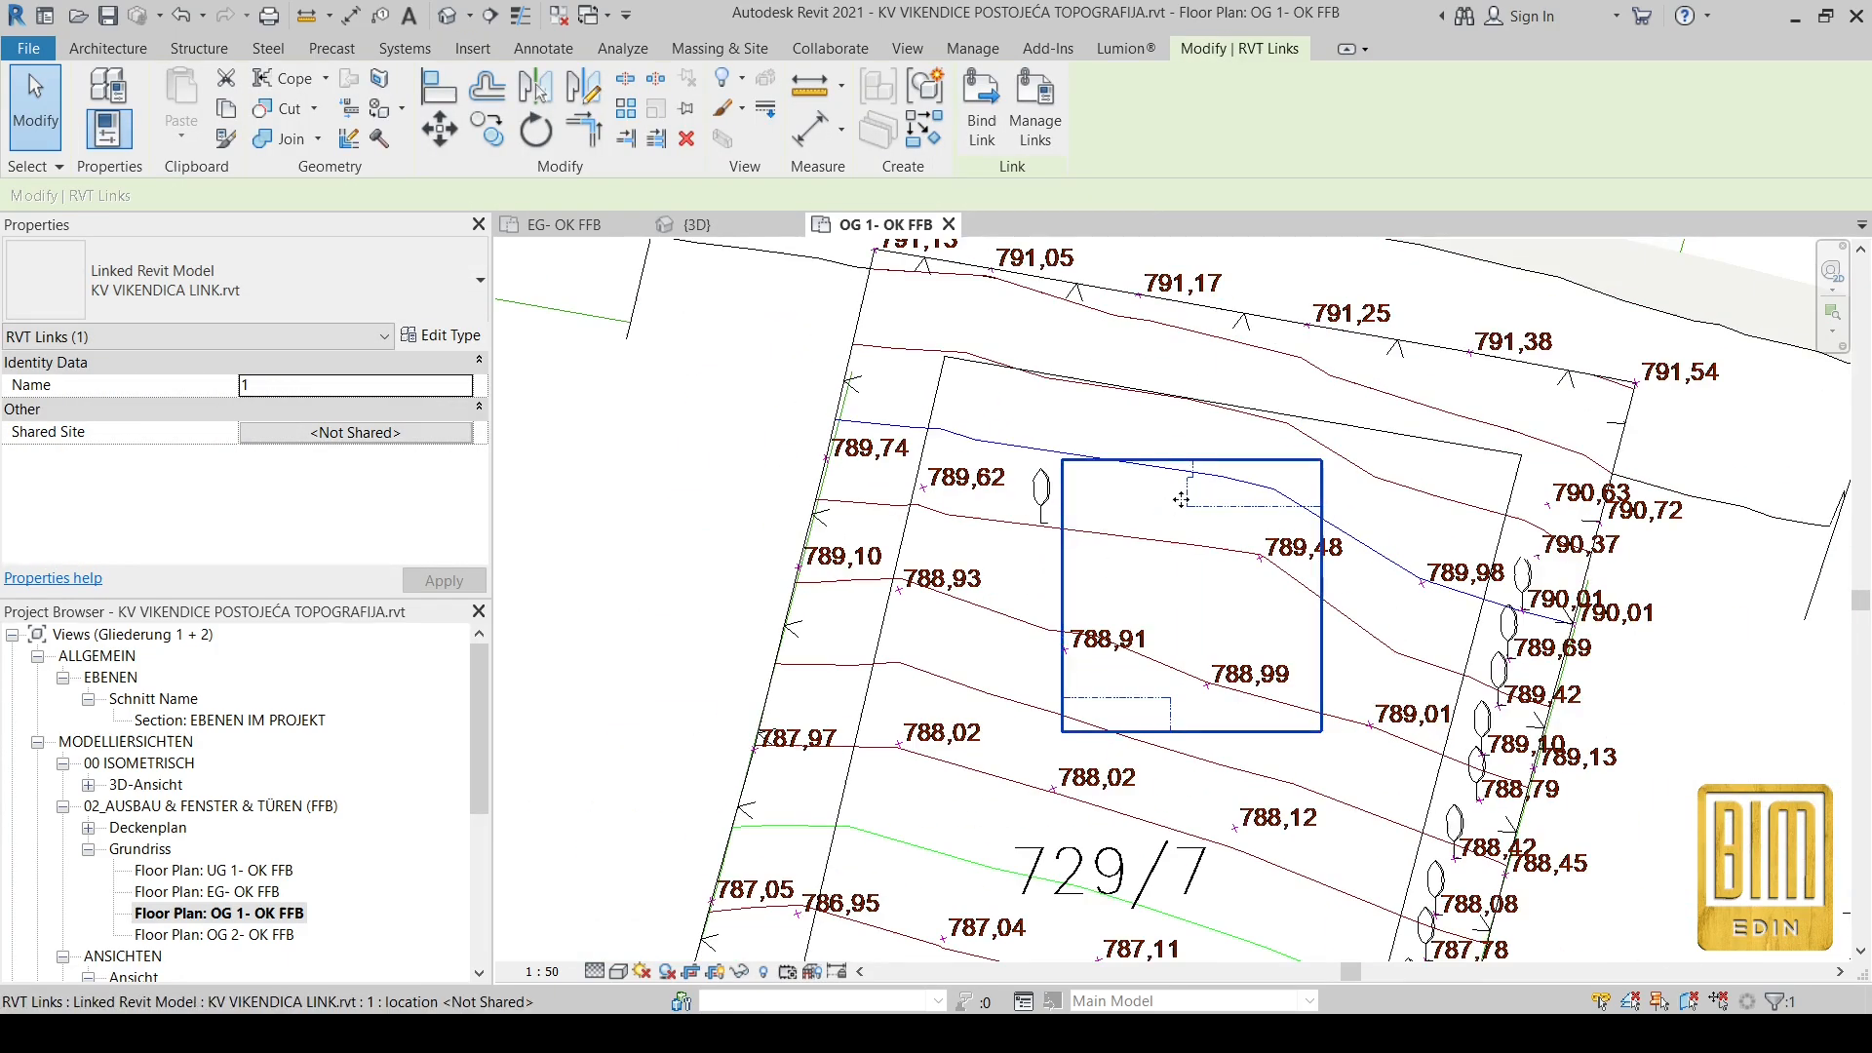
scroll(1181, 499, down, 3)
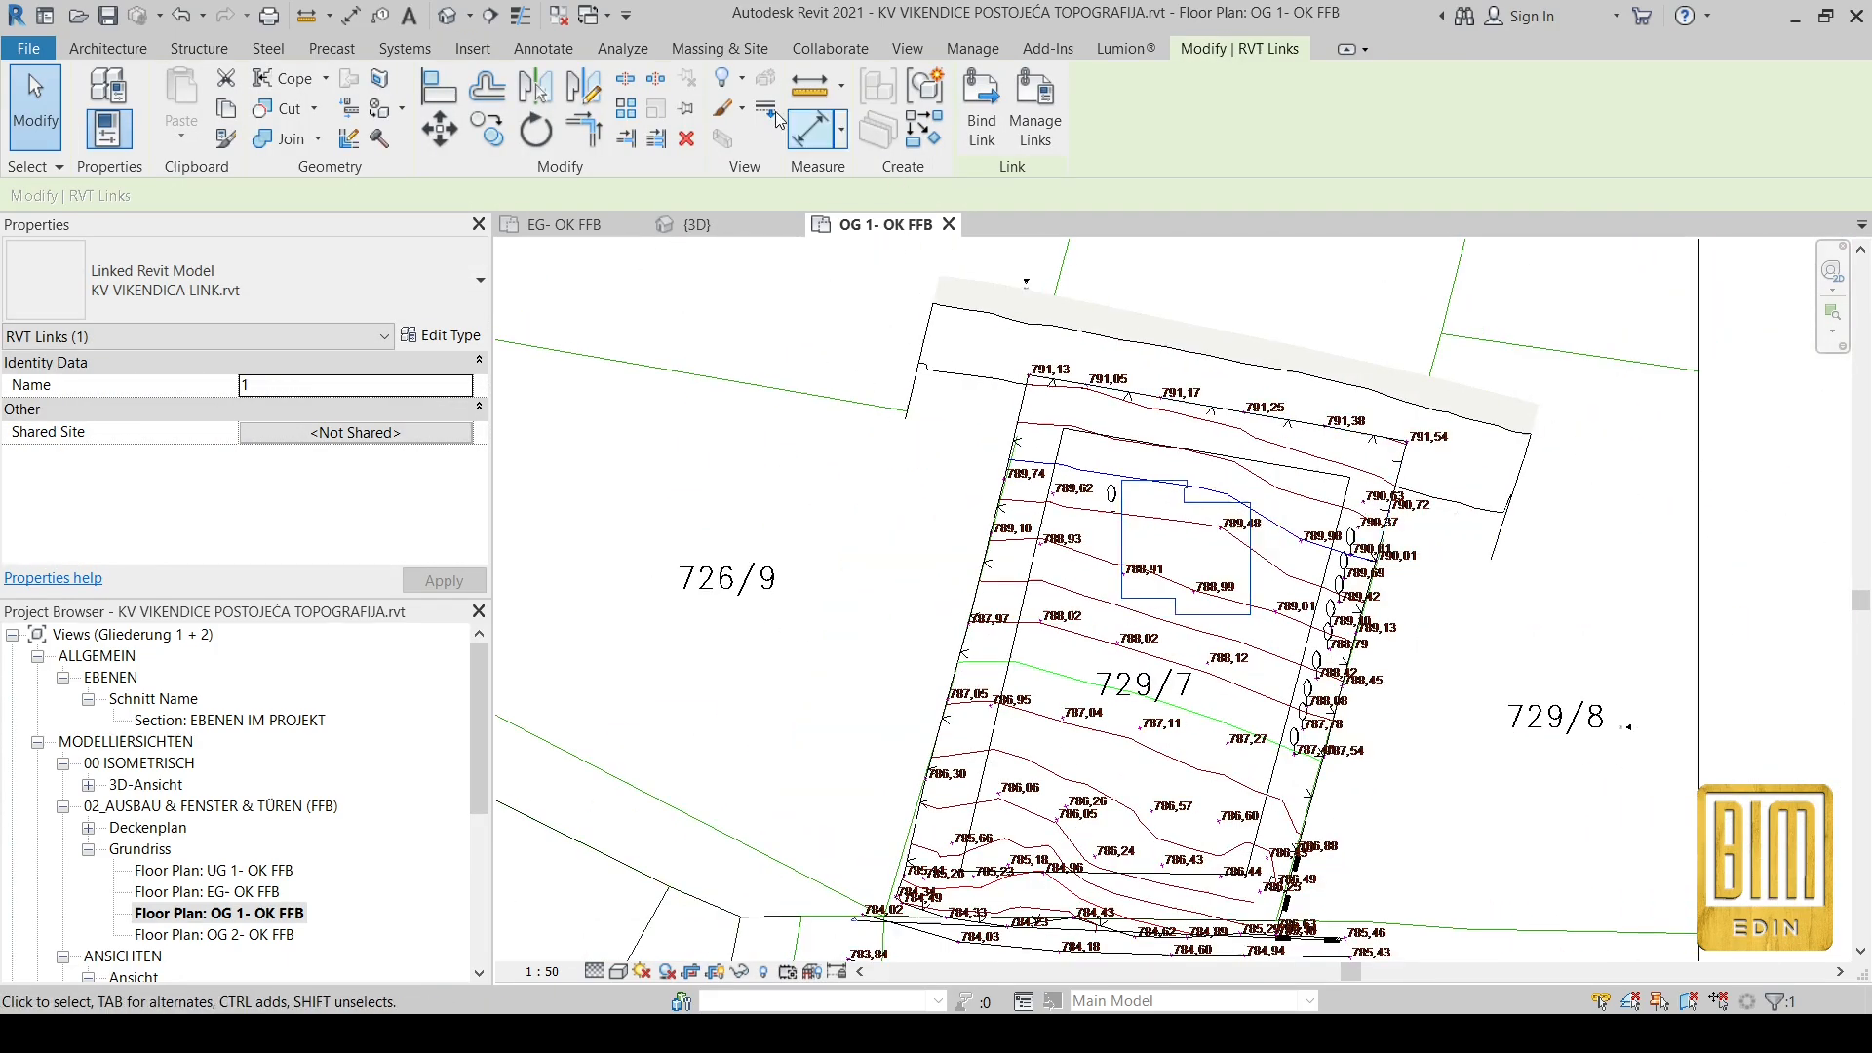
Step: Show the 3D view in Wireframe and examine the linked house's position beneath the terrain of plot 729/7
click(446, 15)
scroll(1161, 638, down, 6)
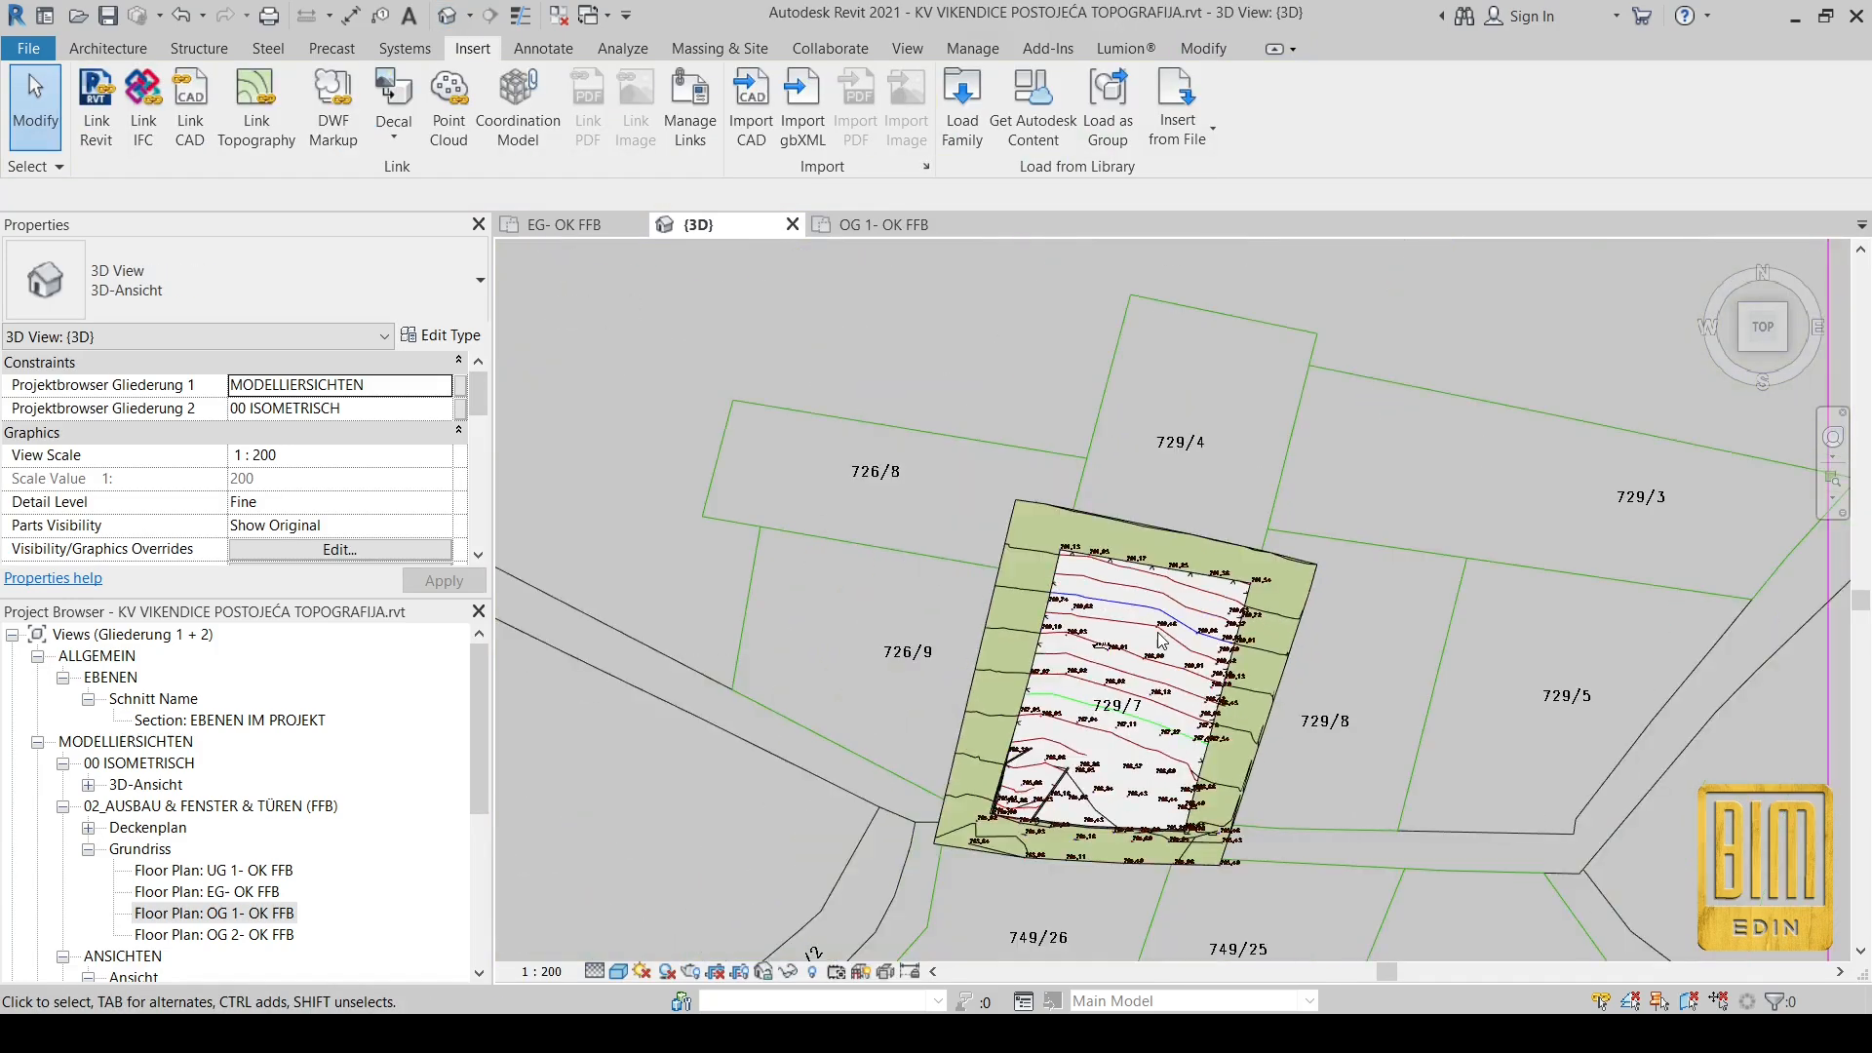
scroll(1160, 639, down, 6)
scroll(1137, 626, up, 10)
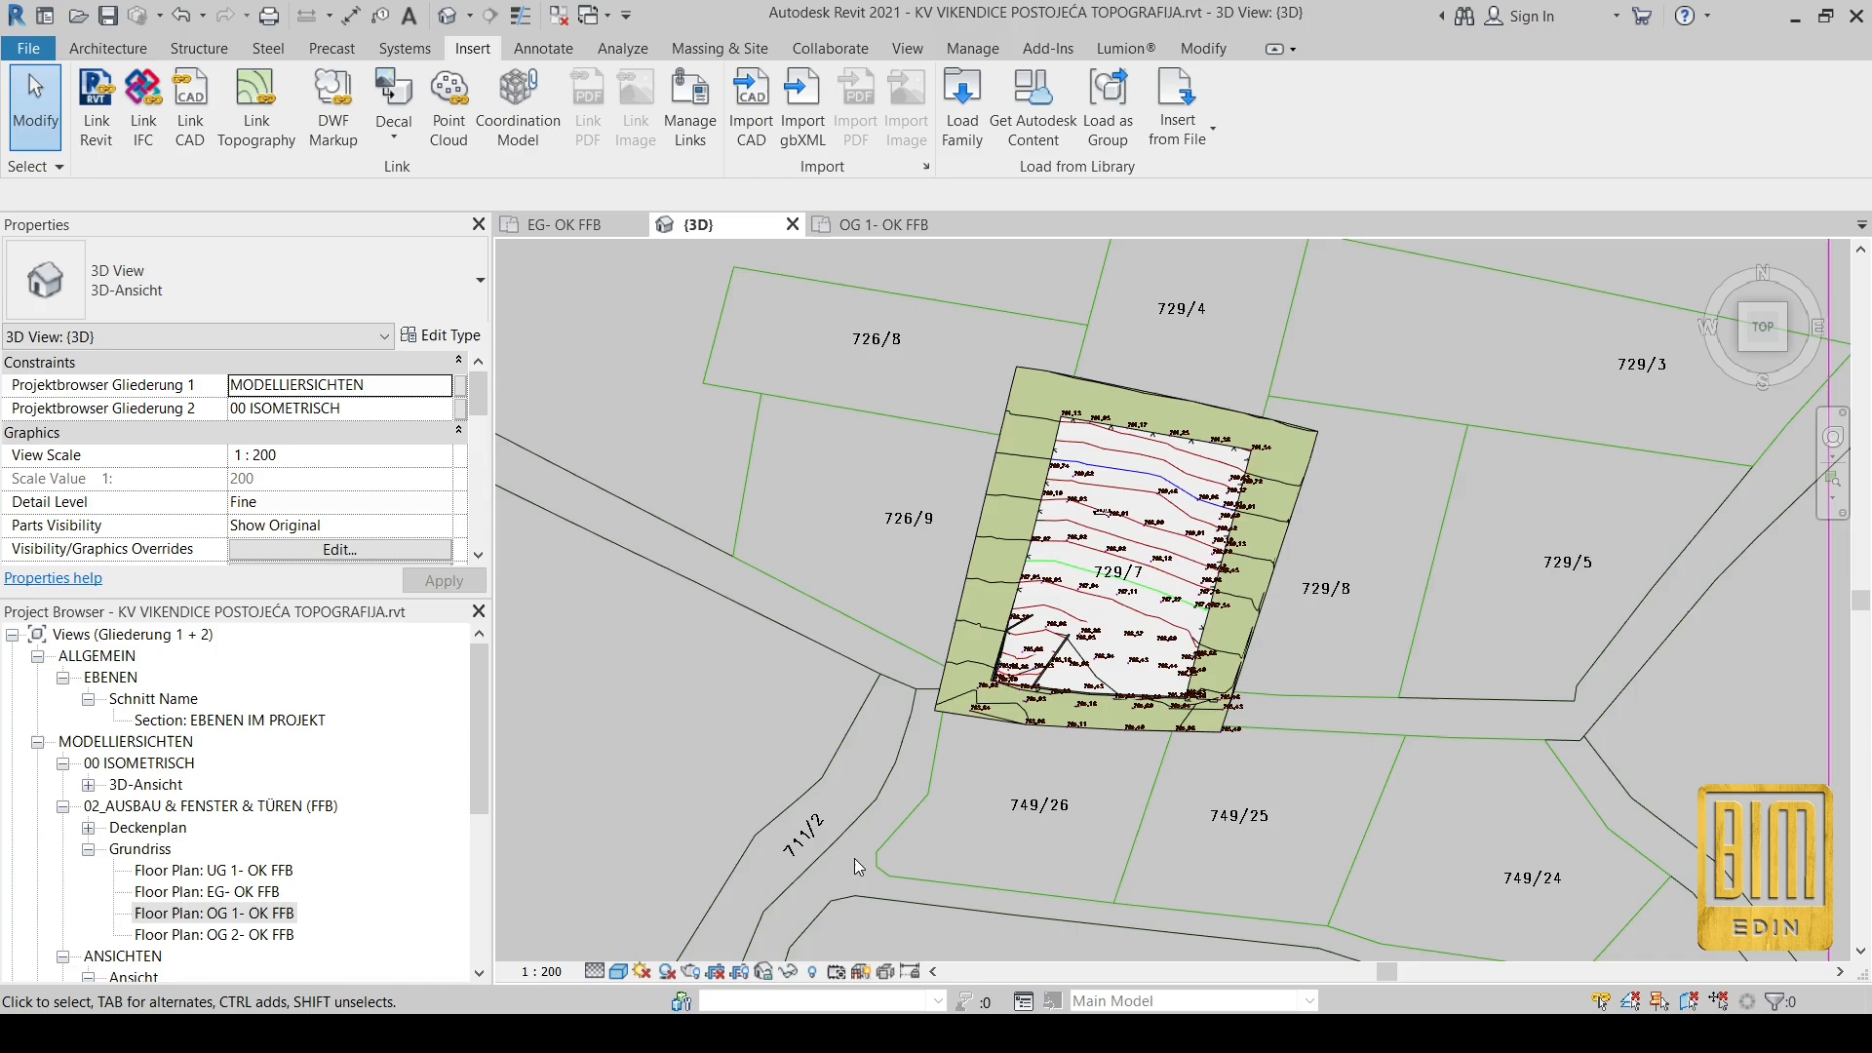
click(618, 972)
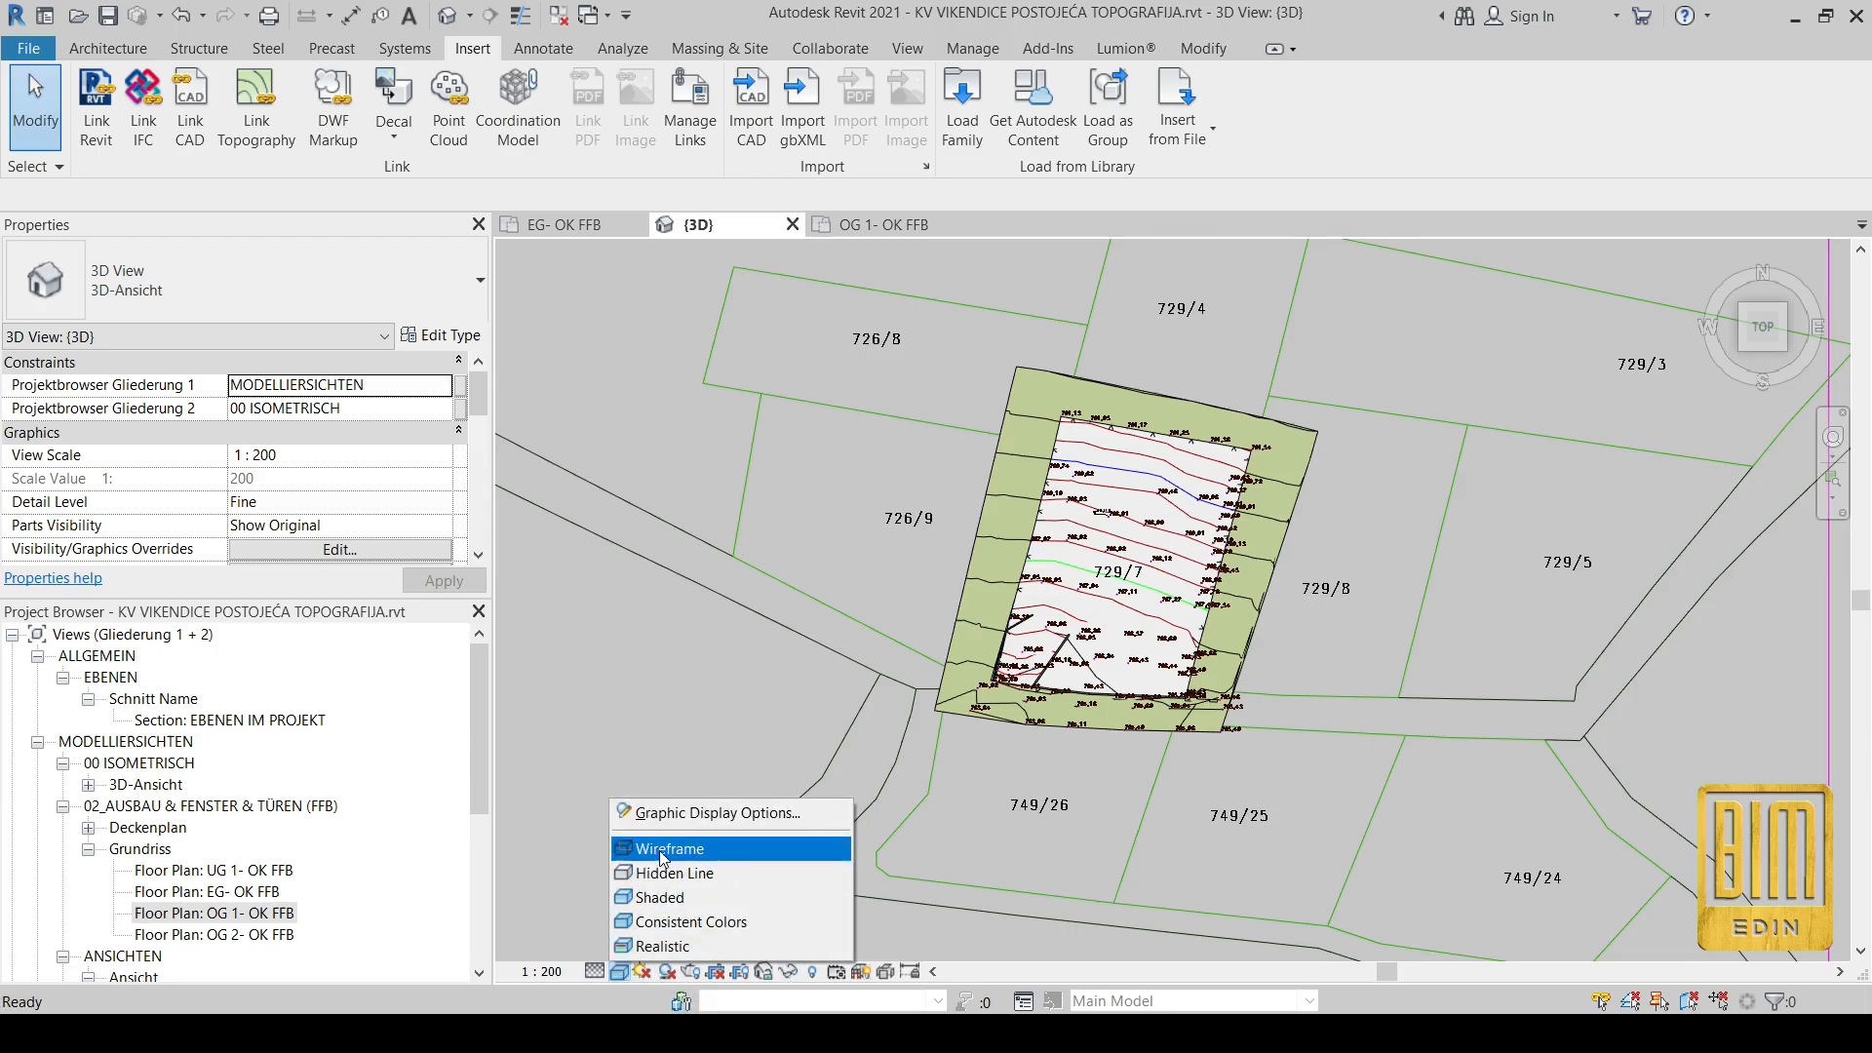
click(712, 848)
scroll(1144, 499, up, 1)
scroll(1144, 499, up, 5)
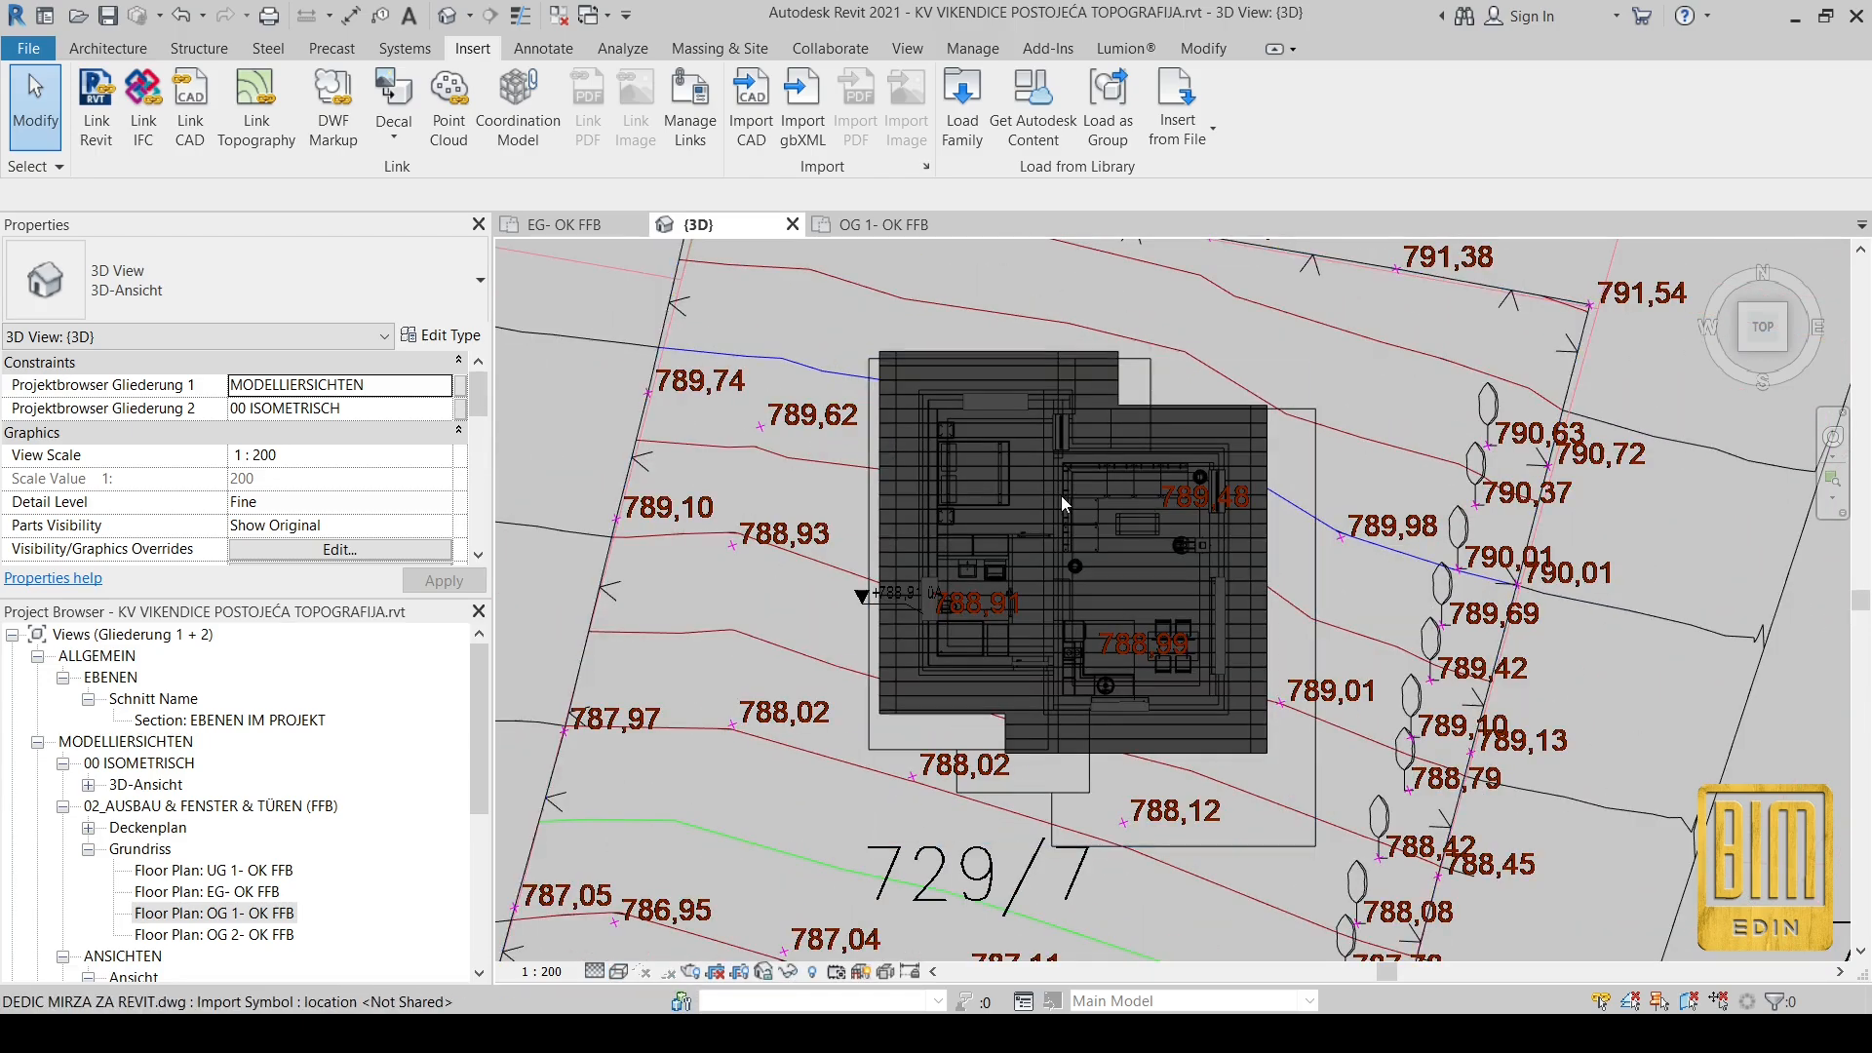
Step: Set the 3D view's visual style to Hidden Line
scroll(1061, 495, down, 5)
click(619, 972)
click(663, 874)
Step: Draw a vertical section line through the linked house and plot 729/7 in the OG 1- OK FFB floor plan and open its view
double_click(214, 913)
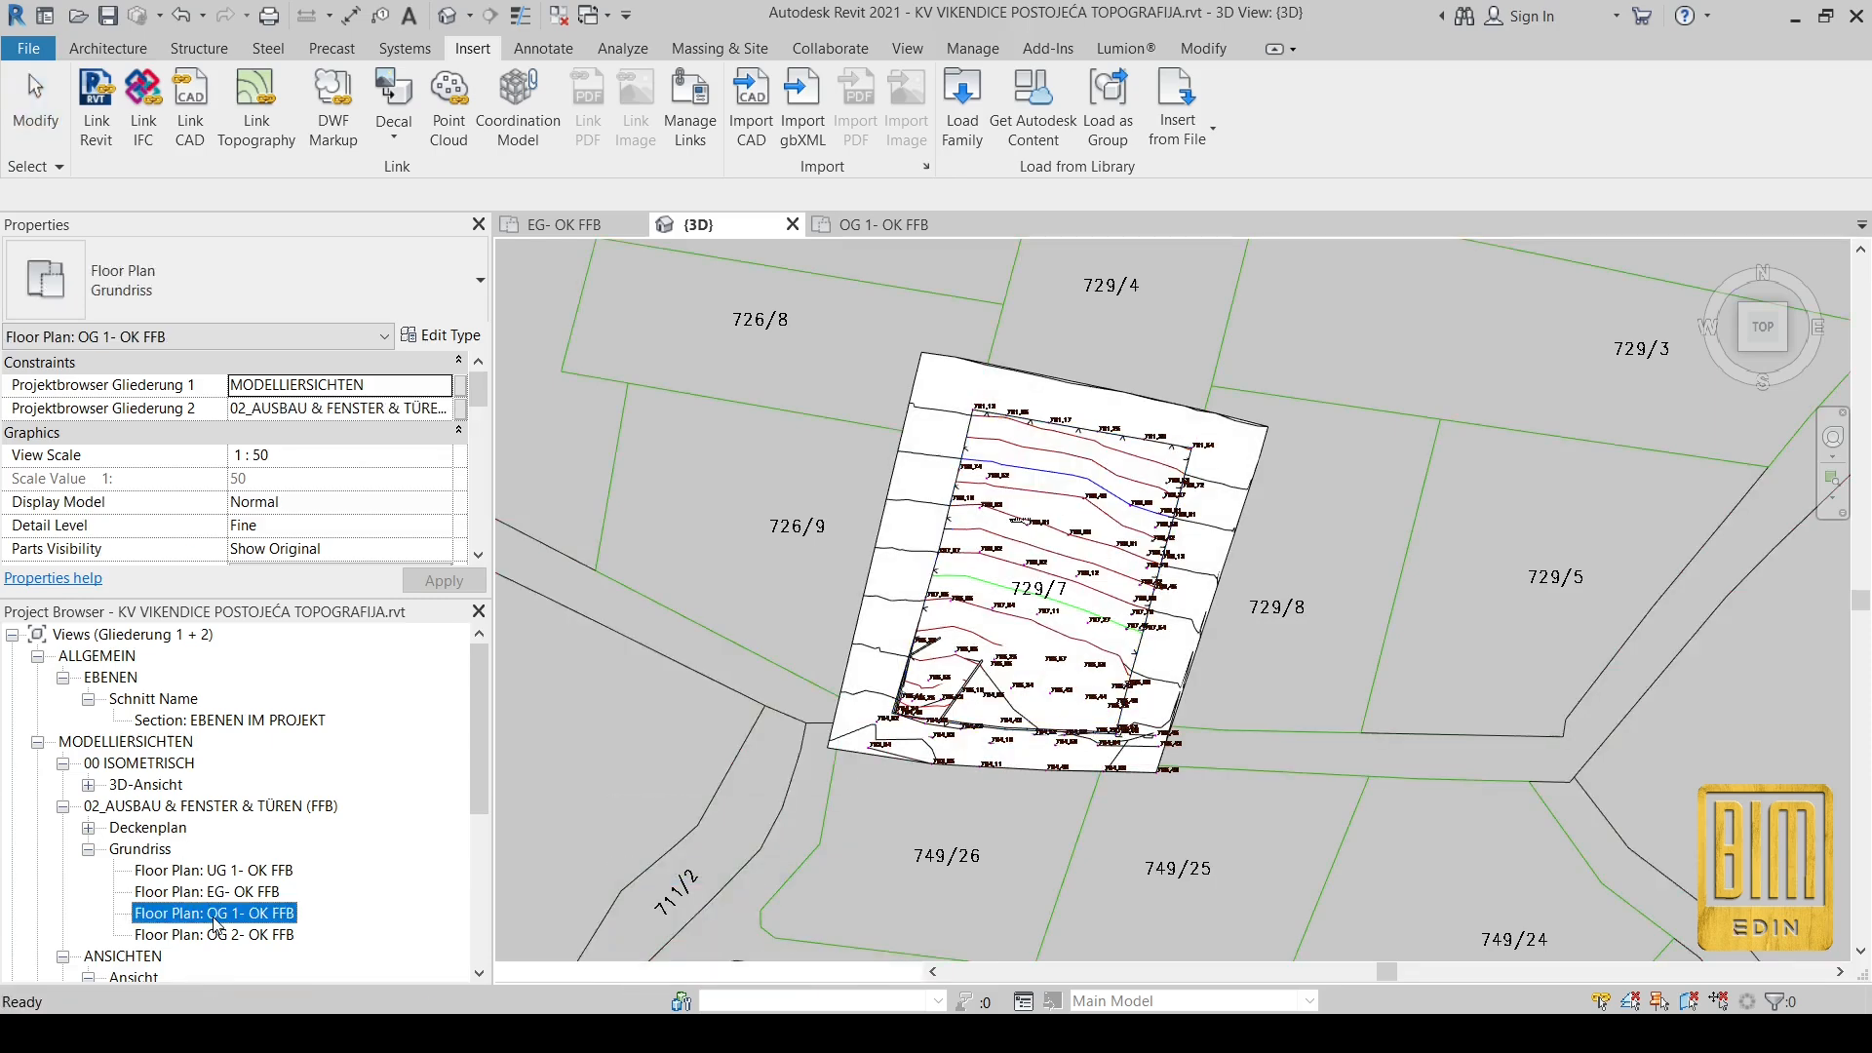
click(491, 15)
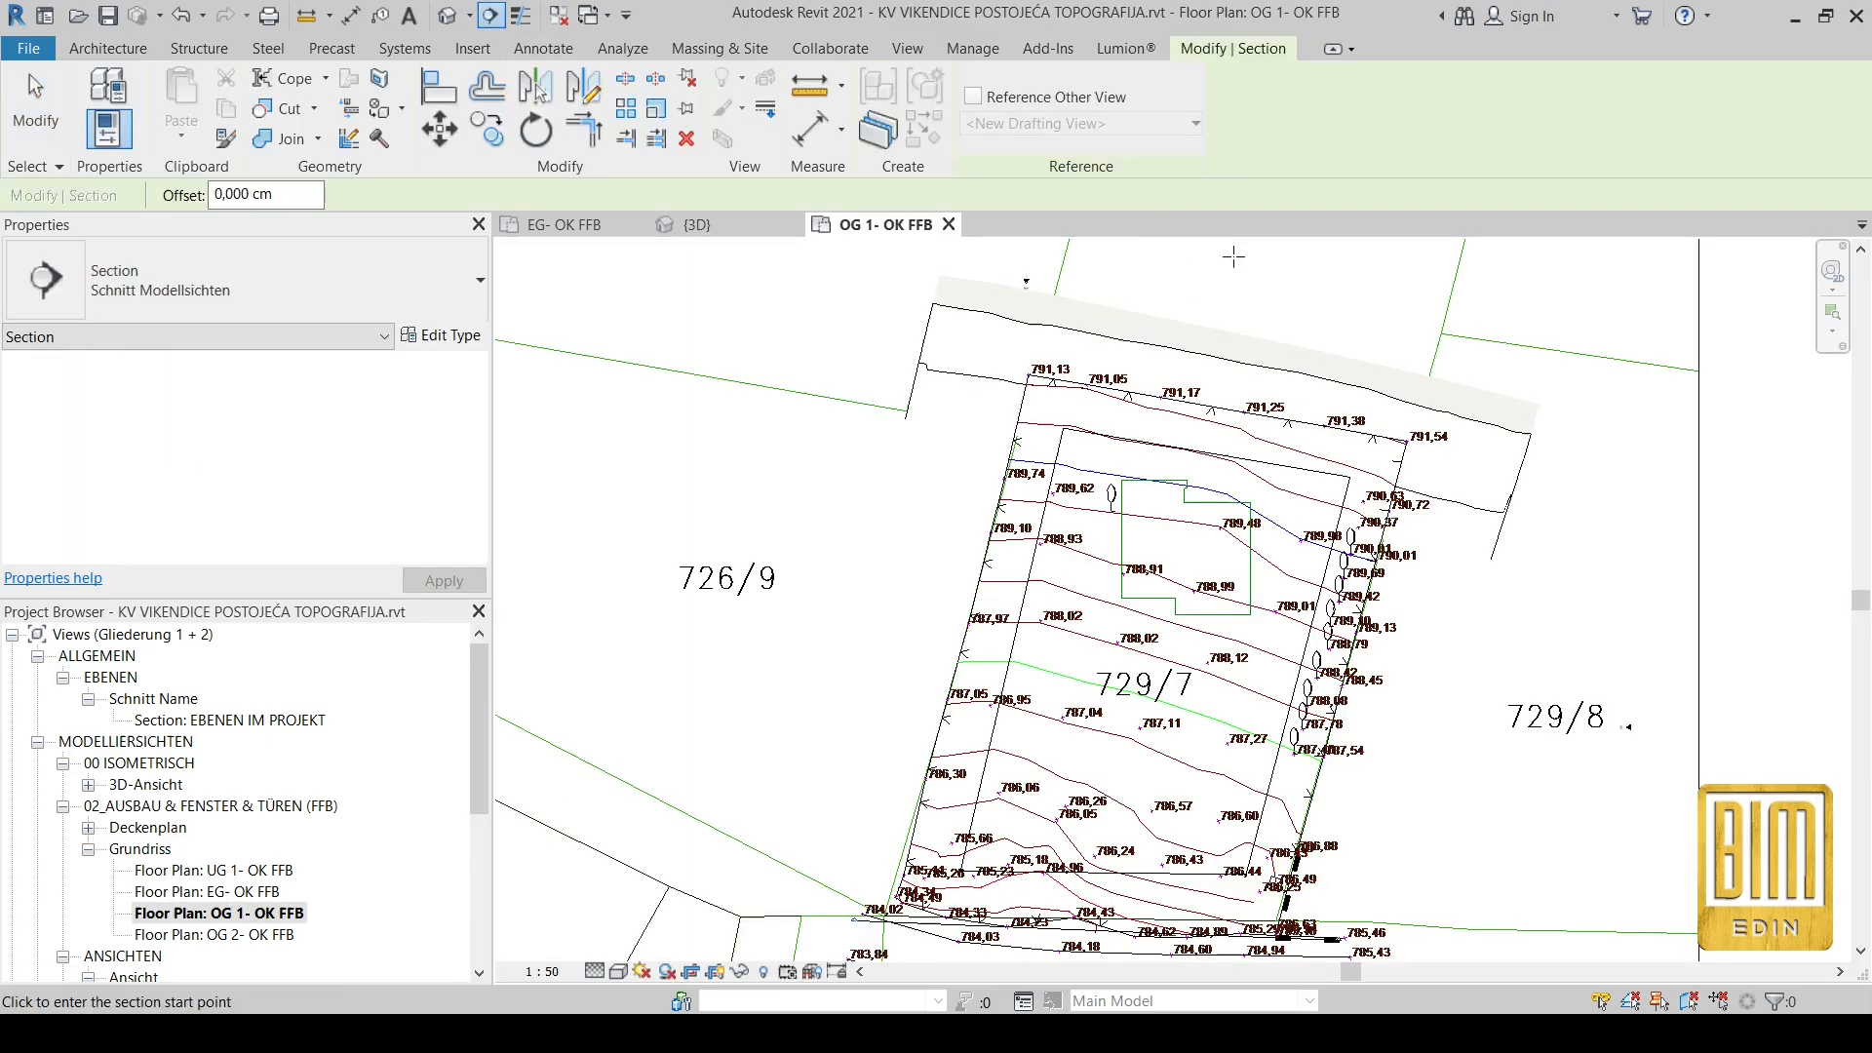
click(1162, 261)
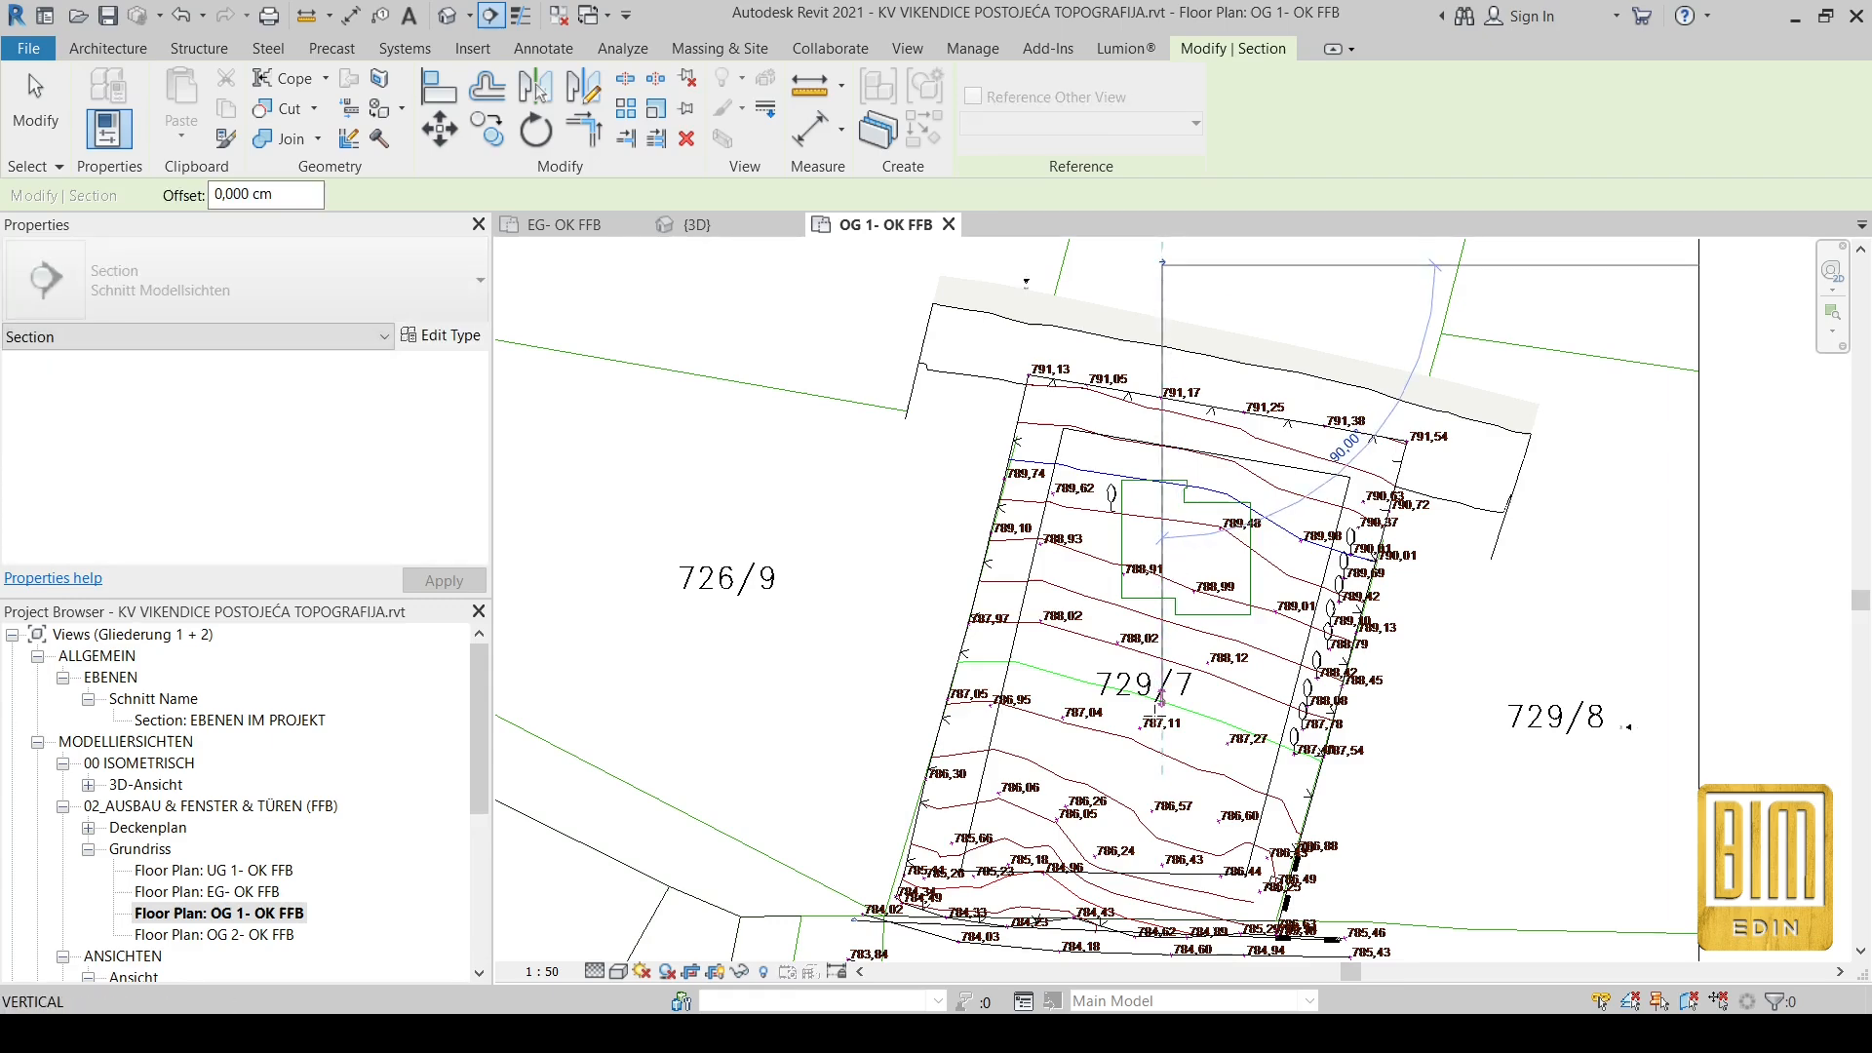
click(1163, 762)
right_click(1162, 464)
click(1235, 587)
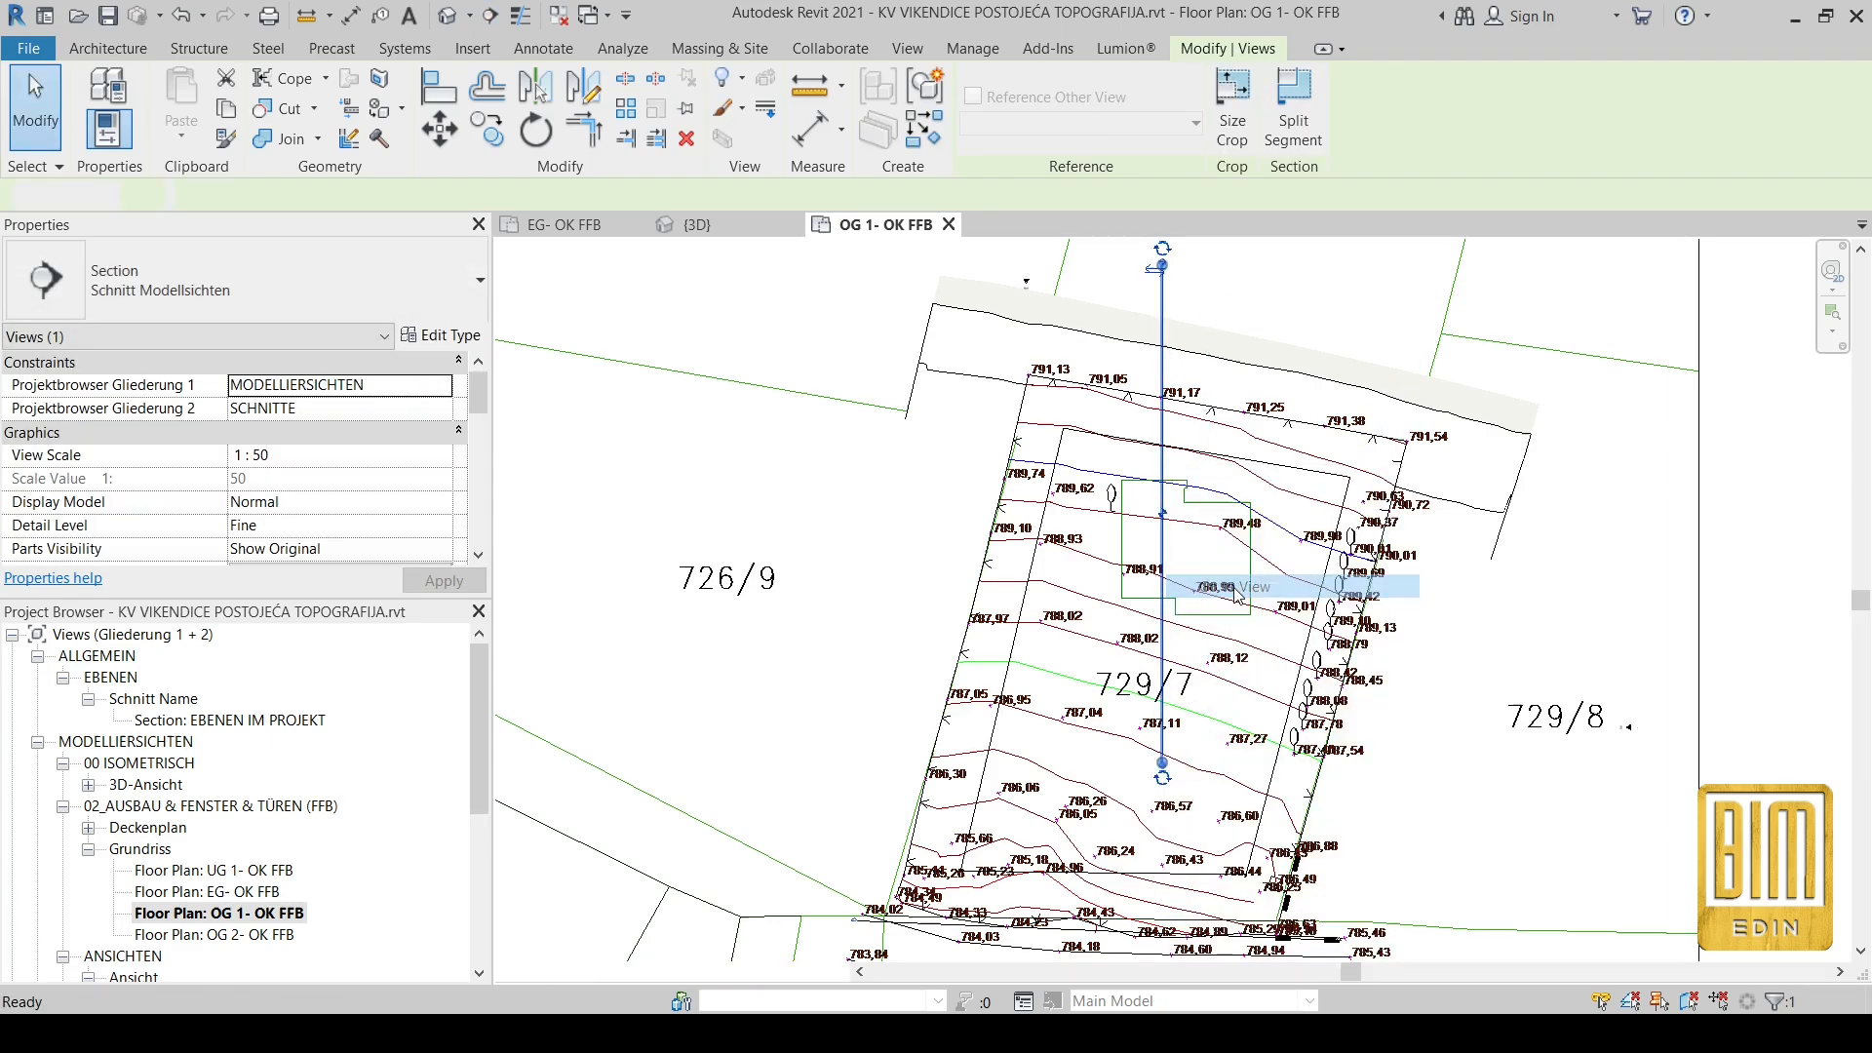
Step: Move the linked house vertically in the section up to the sloping terrain surface
click(1187, 634)
scroll(1170, 515, up, 10)
click(1221, 508)
scroll(1026, 635, down, 3)
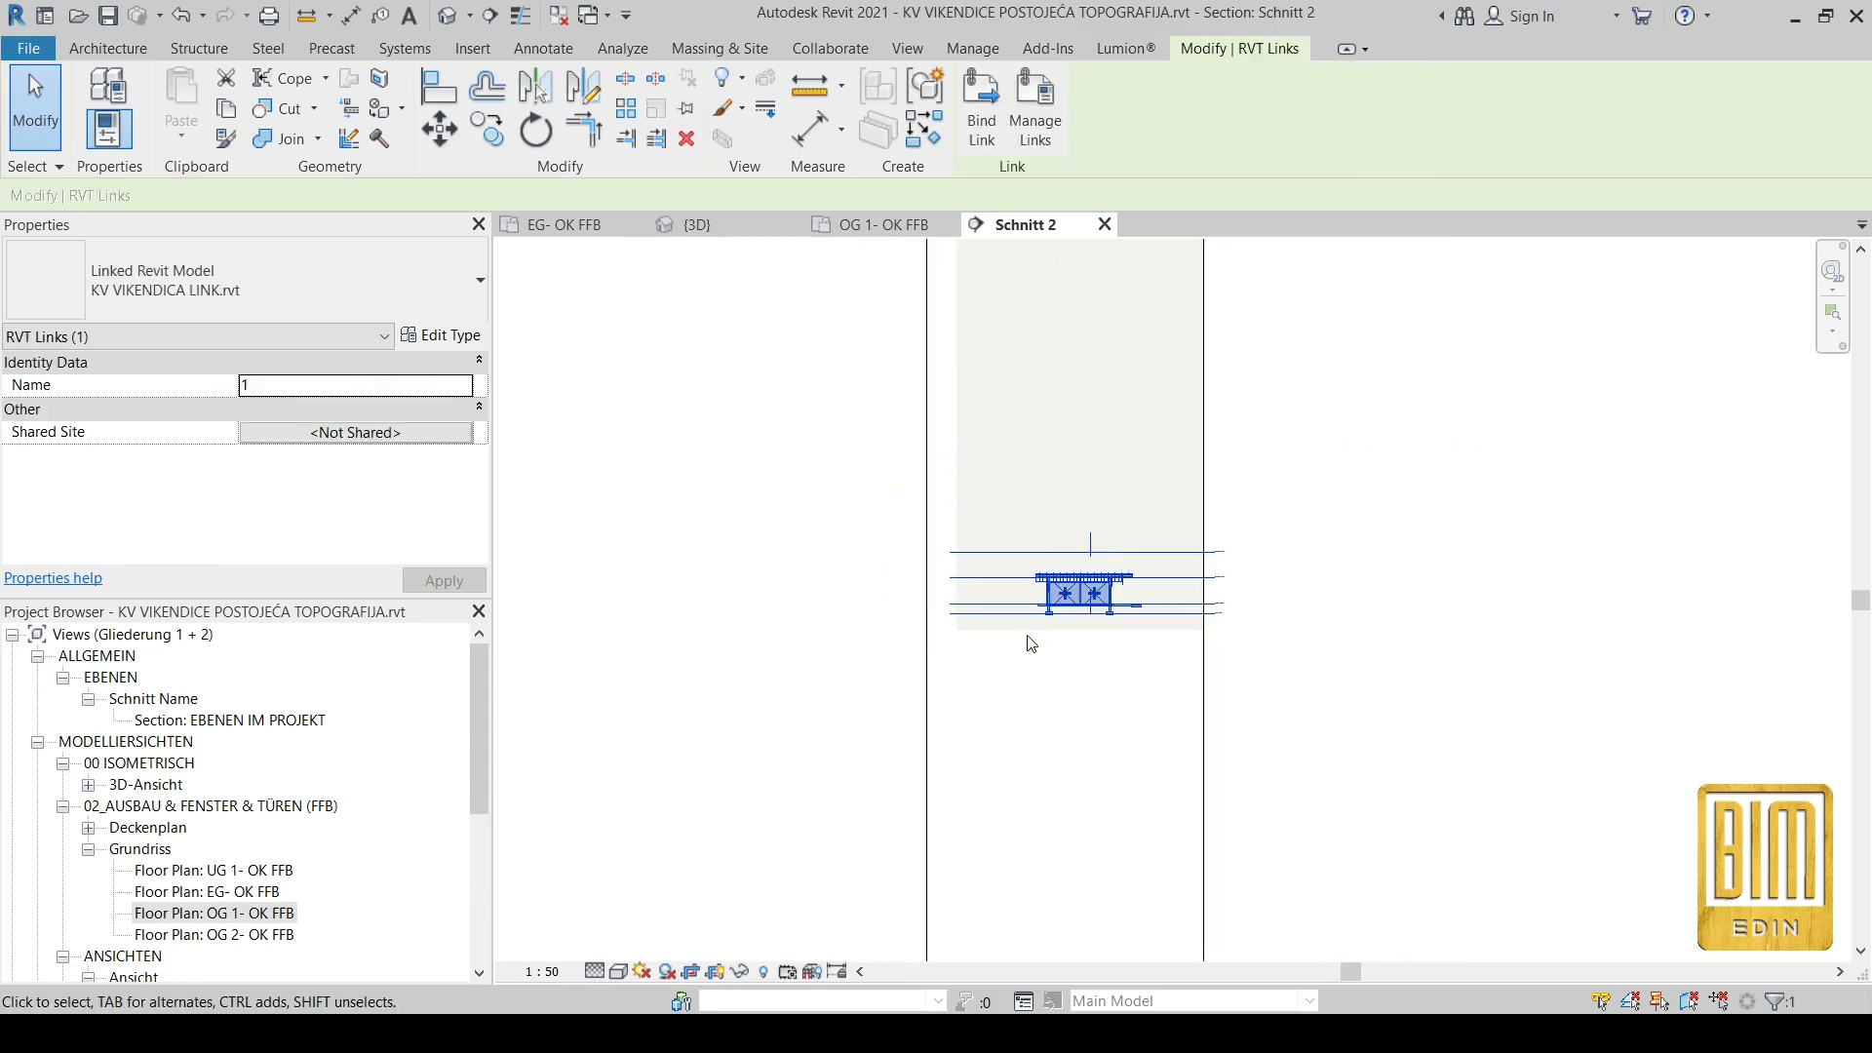
scroll(1026, 643, down, 4)
click(1038, 625)
scroll(1019, 458, up, 5)
scroll(1016, 455, up, 3)
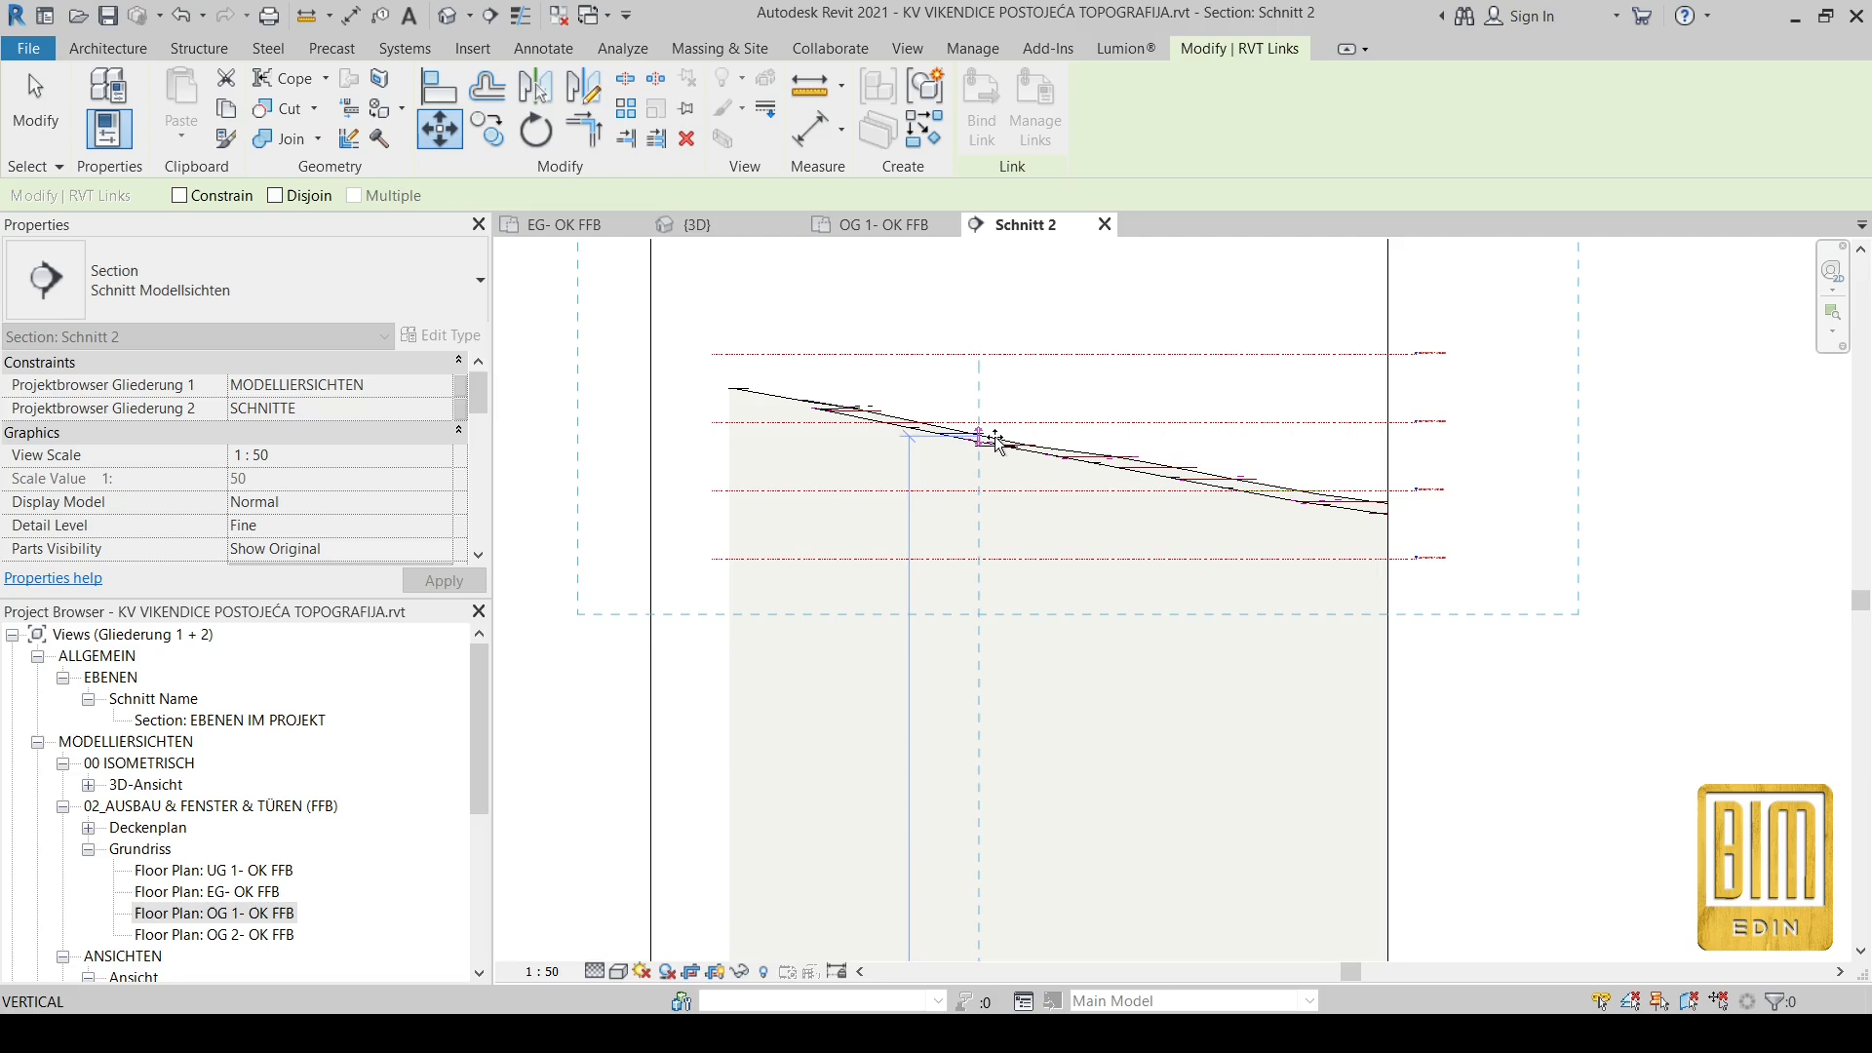
click(996, 440)
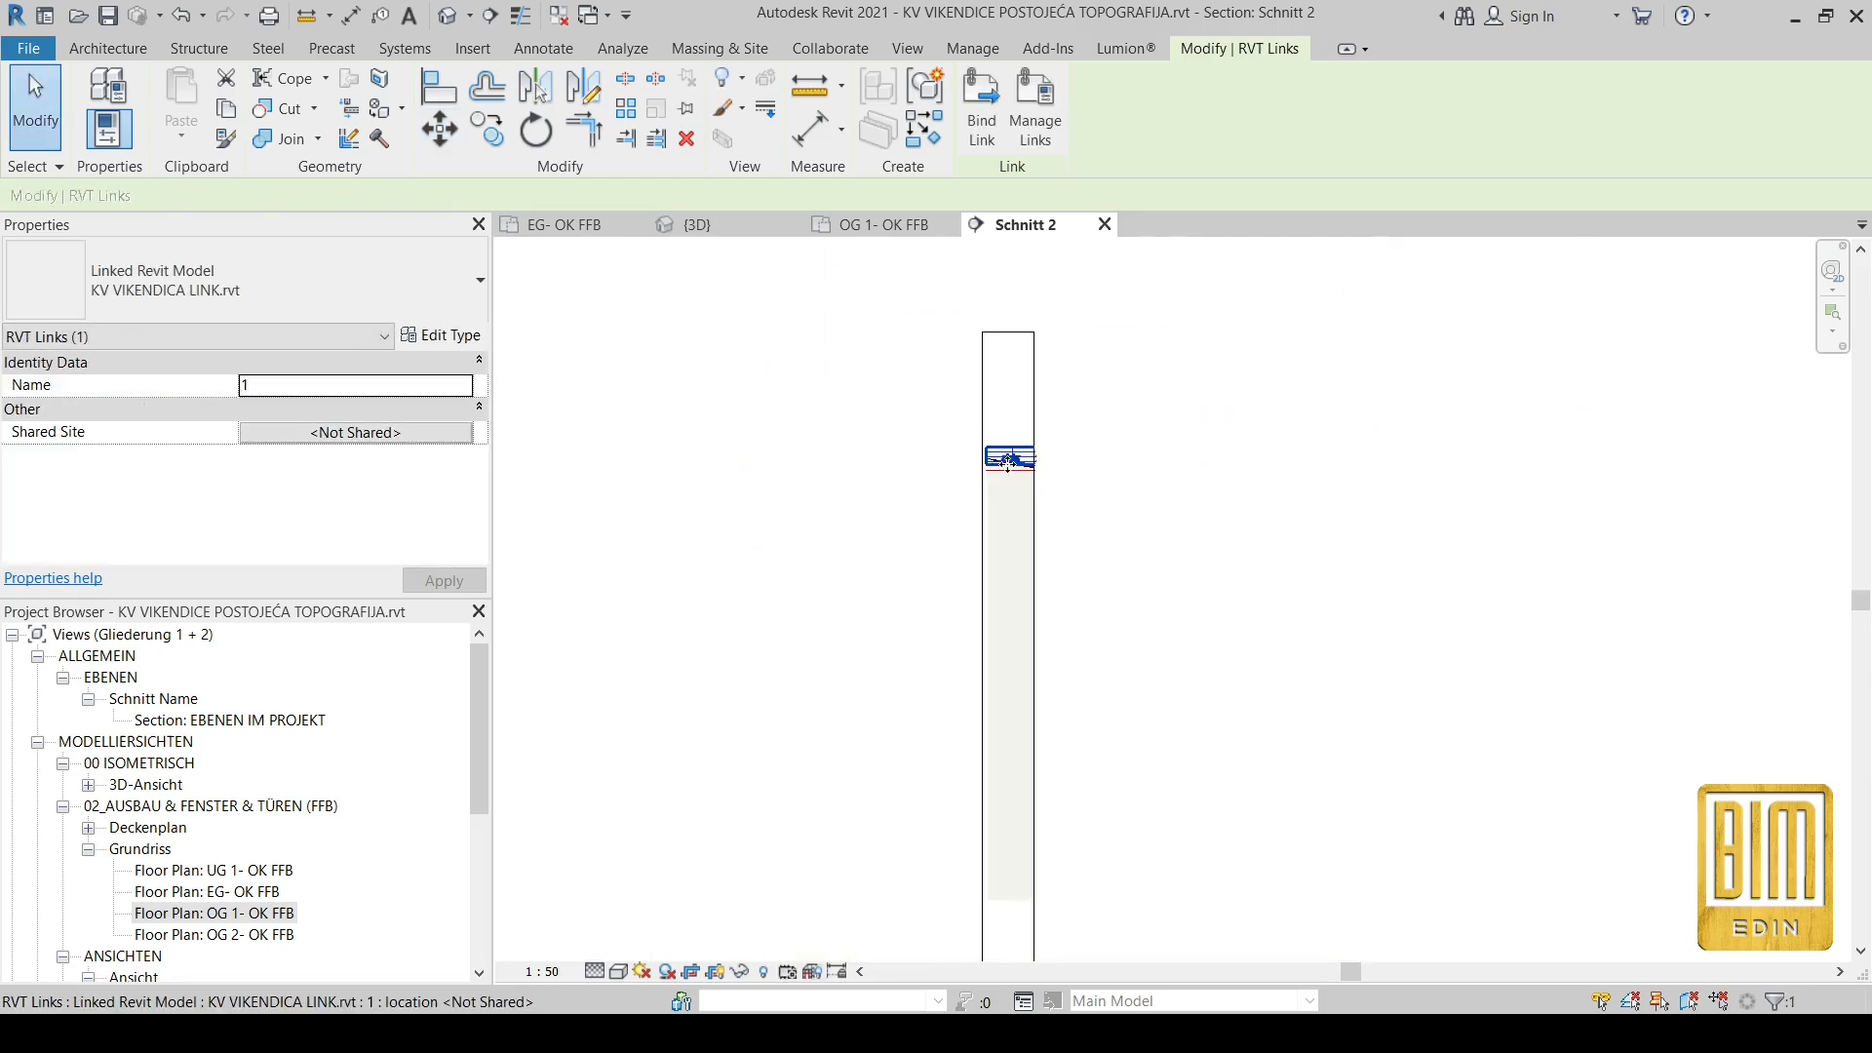
Step: Resize the section's crop region to frame the house and the terrain profile, extending it past the downhill end of the plot
click(1017, 713)
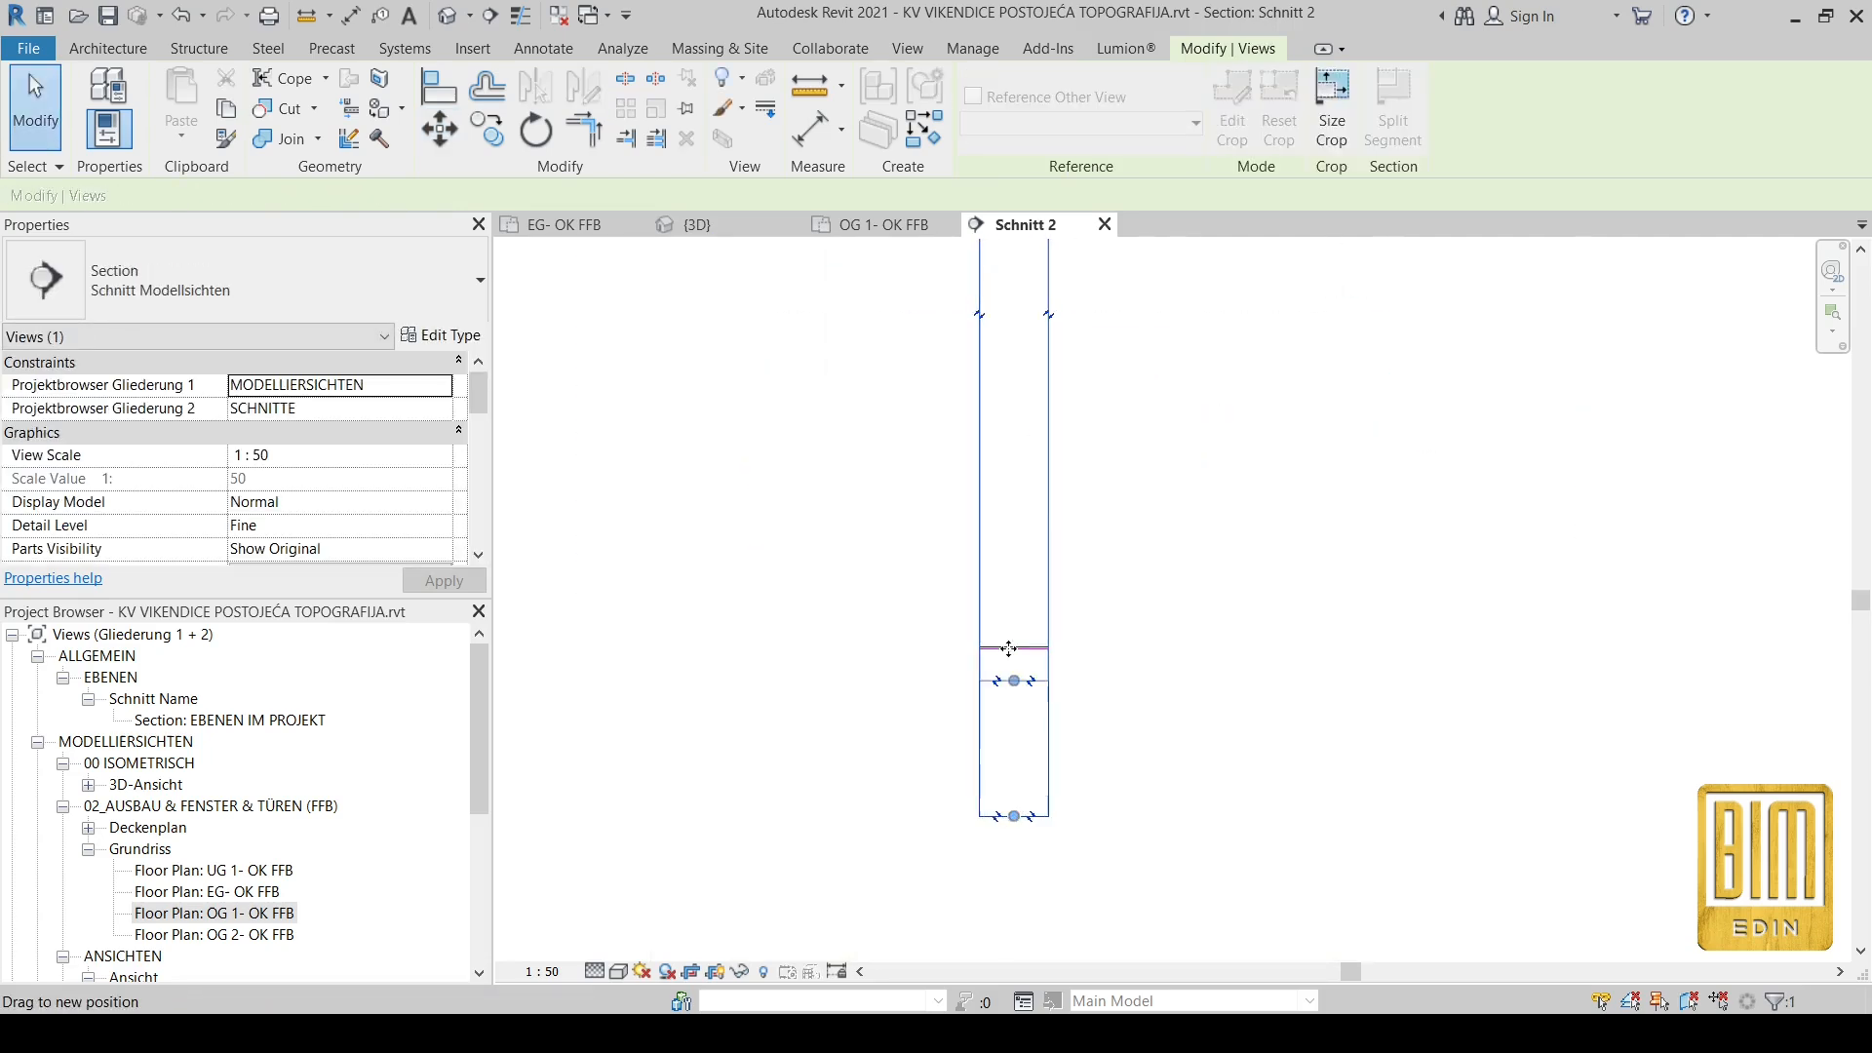
drag(969, 267, 969, 269)
middle_drag(1042, 374, 1032, 614)
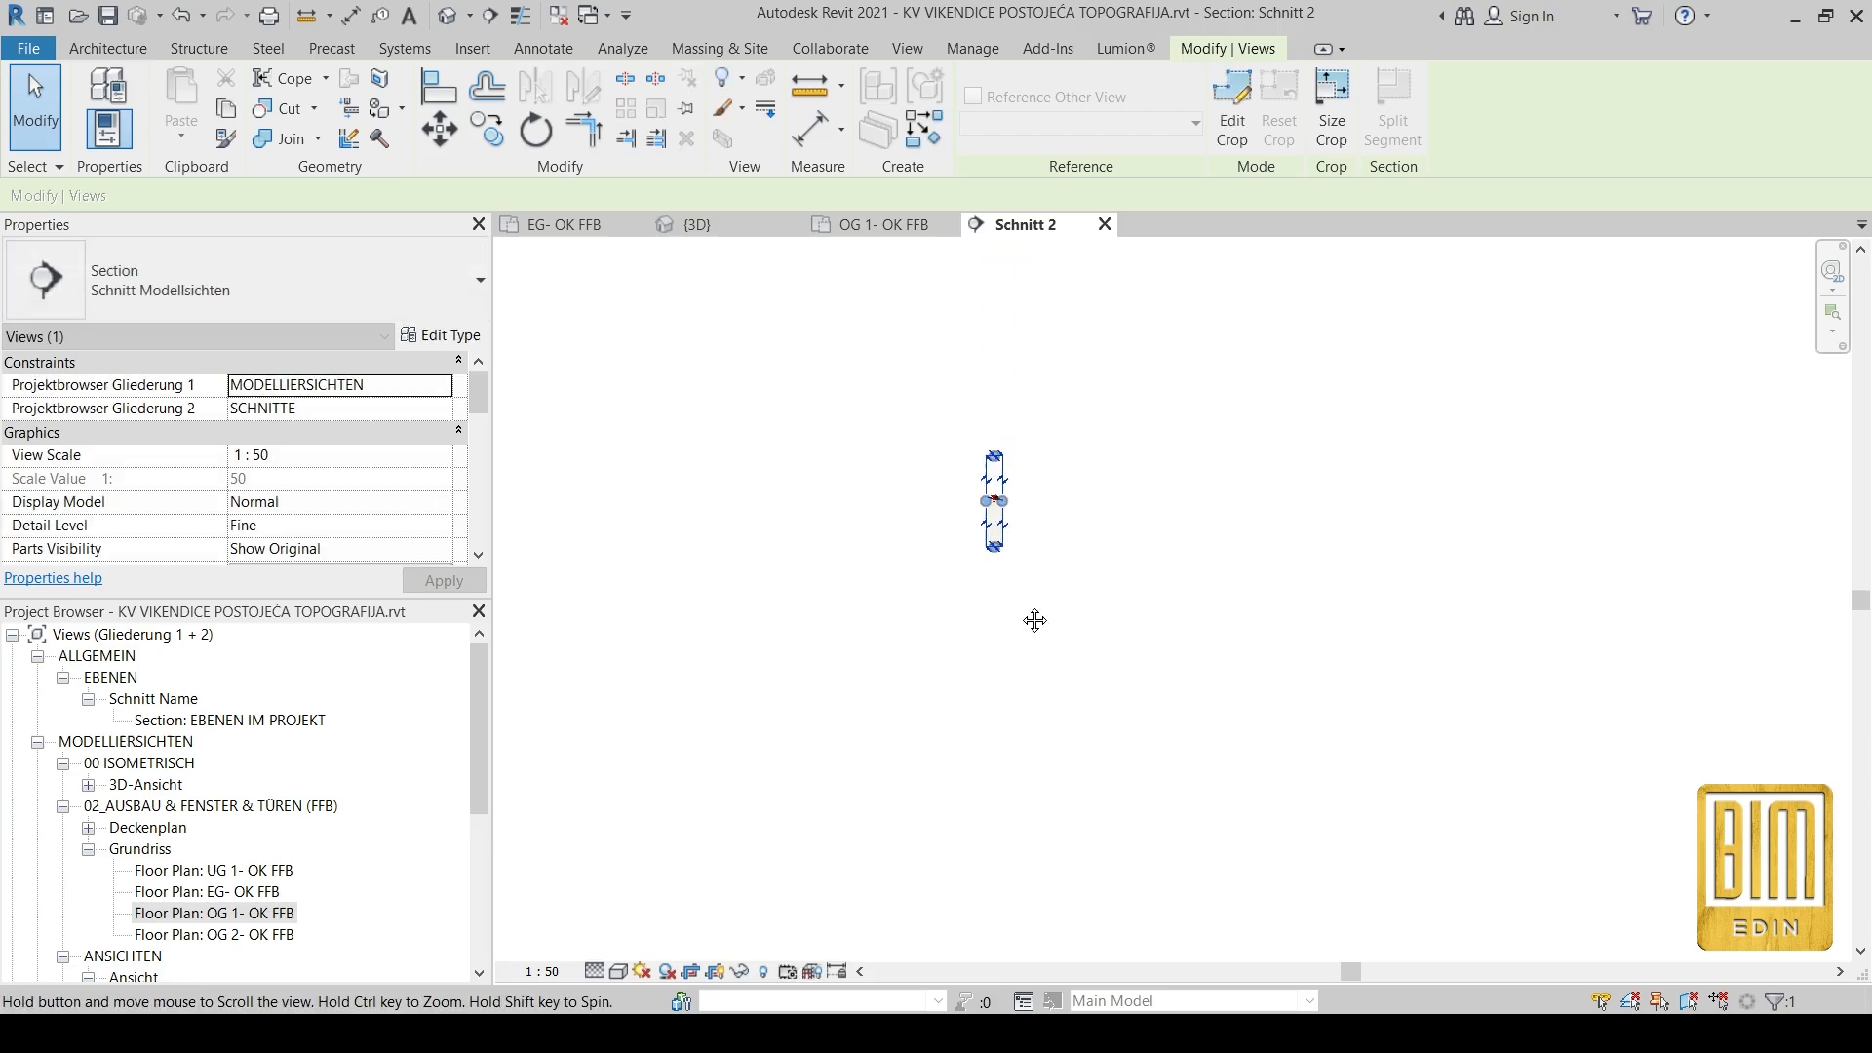
scroll(1006, 498, up, 6)
drag(918, 364, 918, 321)
middle_drag(965, 404, 978, 621)
scroll(953, 347, up, 1)
middle_drag(953, 347, 992, 593)
drag(970, 727, 1011, 717)
scroll(966, 876, up, 6)
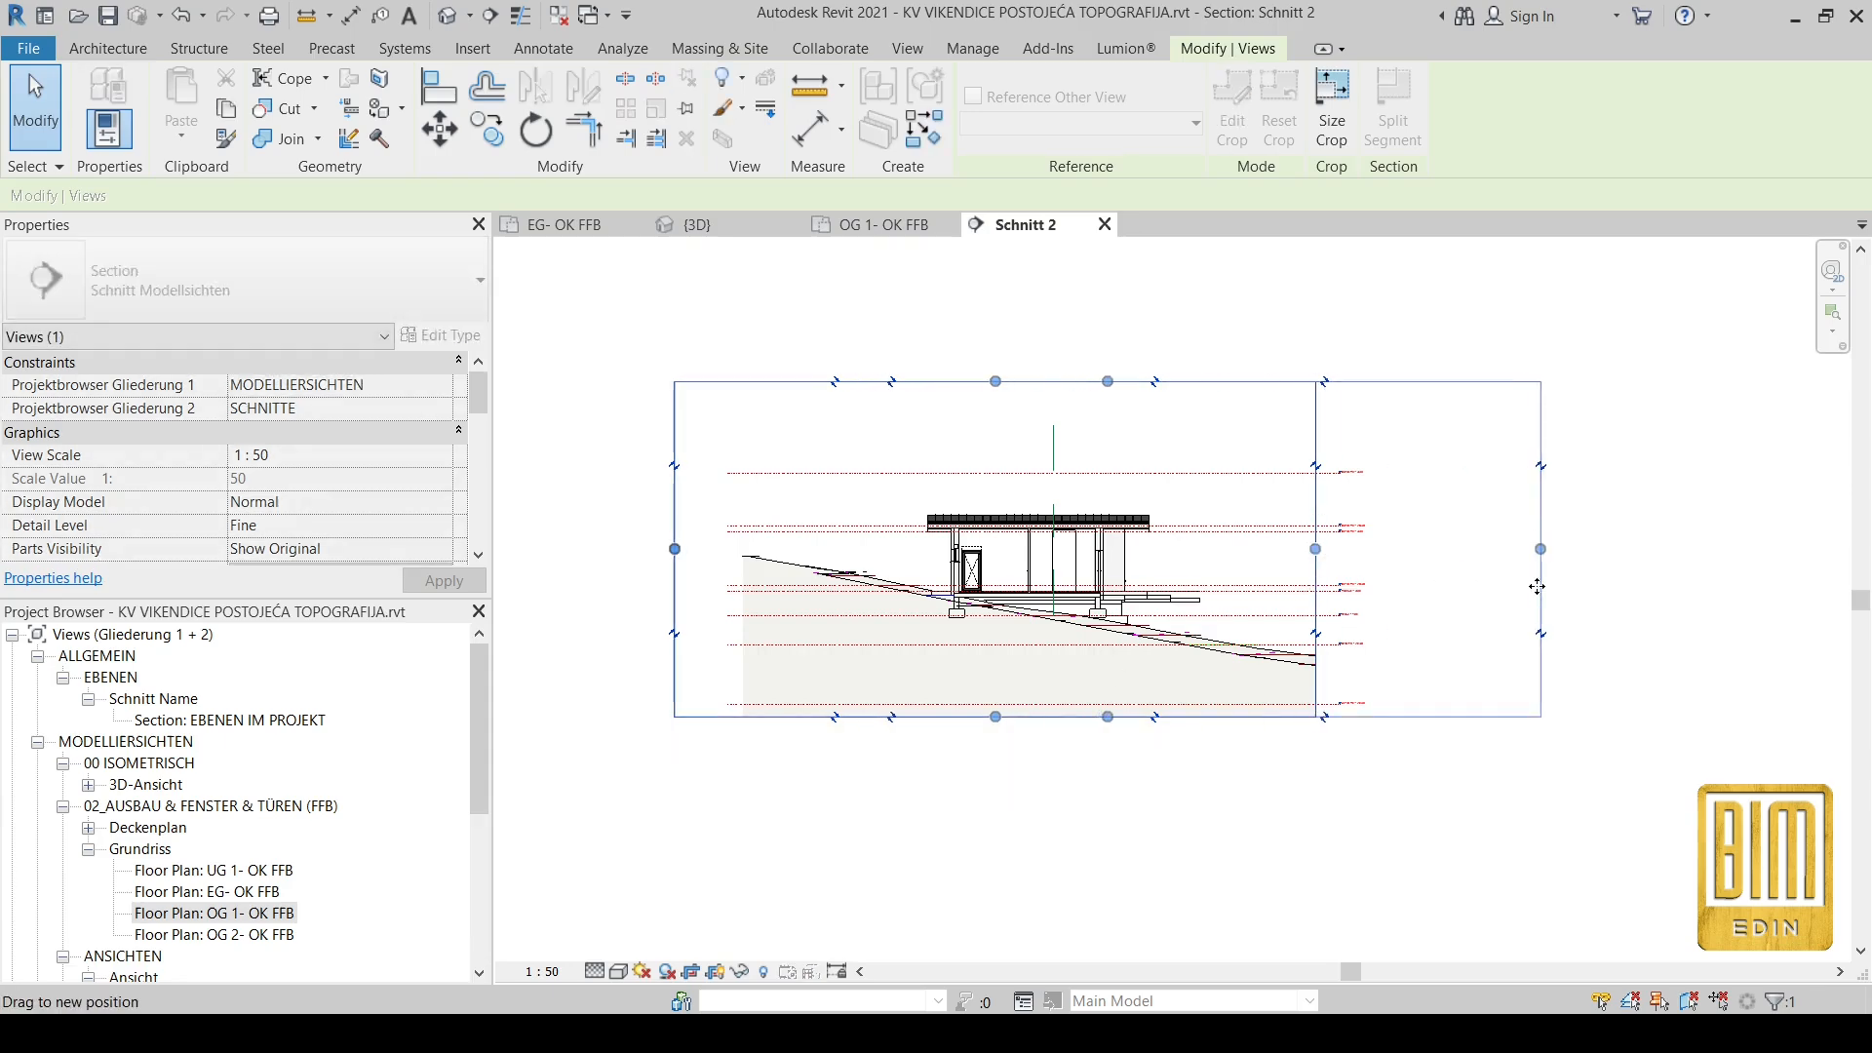
click(1021, 587)
Step: Examine the linked house's foundations, terrace steps and level lines against the terrain and the project levels in the section
scroll(1021, 589, up, 2)
scroll(1459, 626, up, 4)
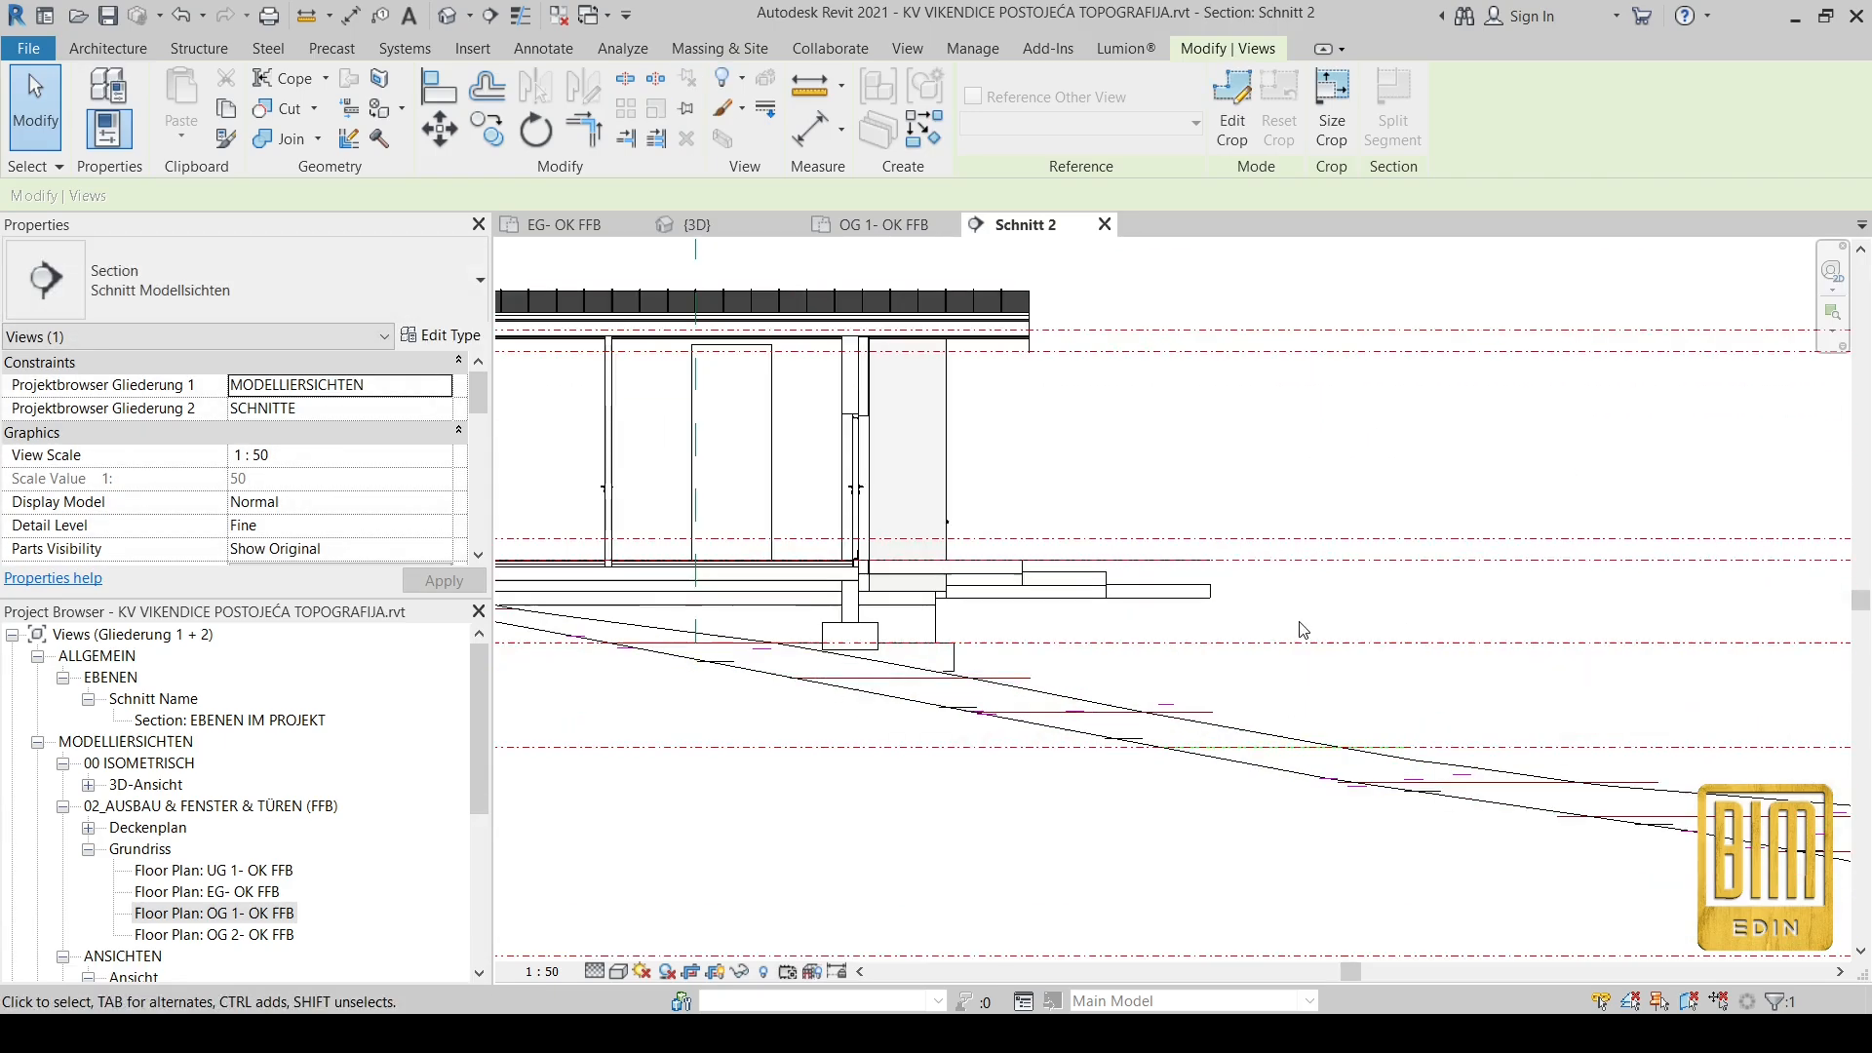
scroll(1148, 537, down, 3)
scroll(1148, 539, down, 1)
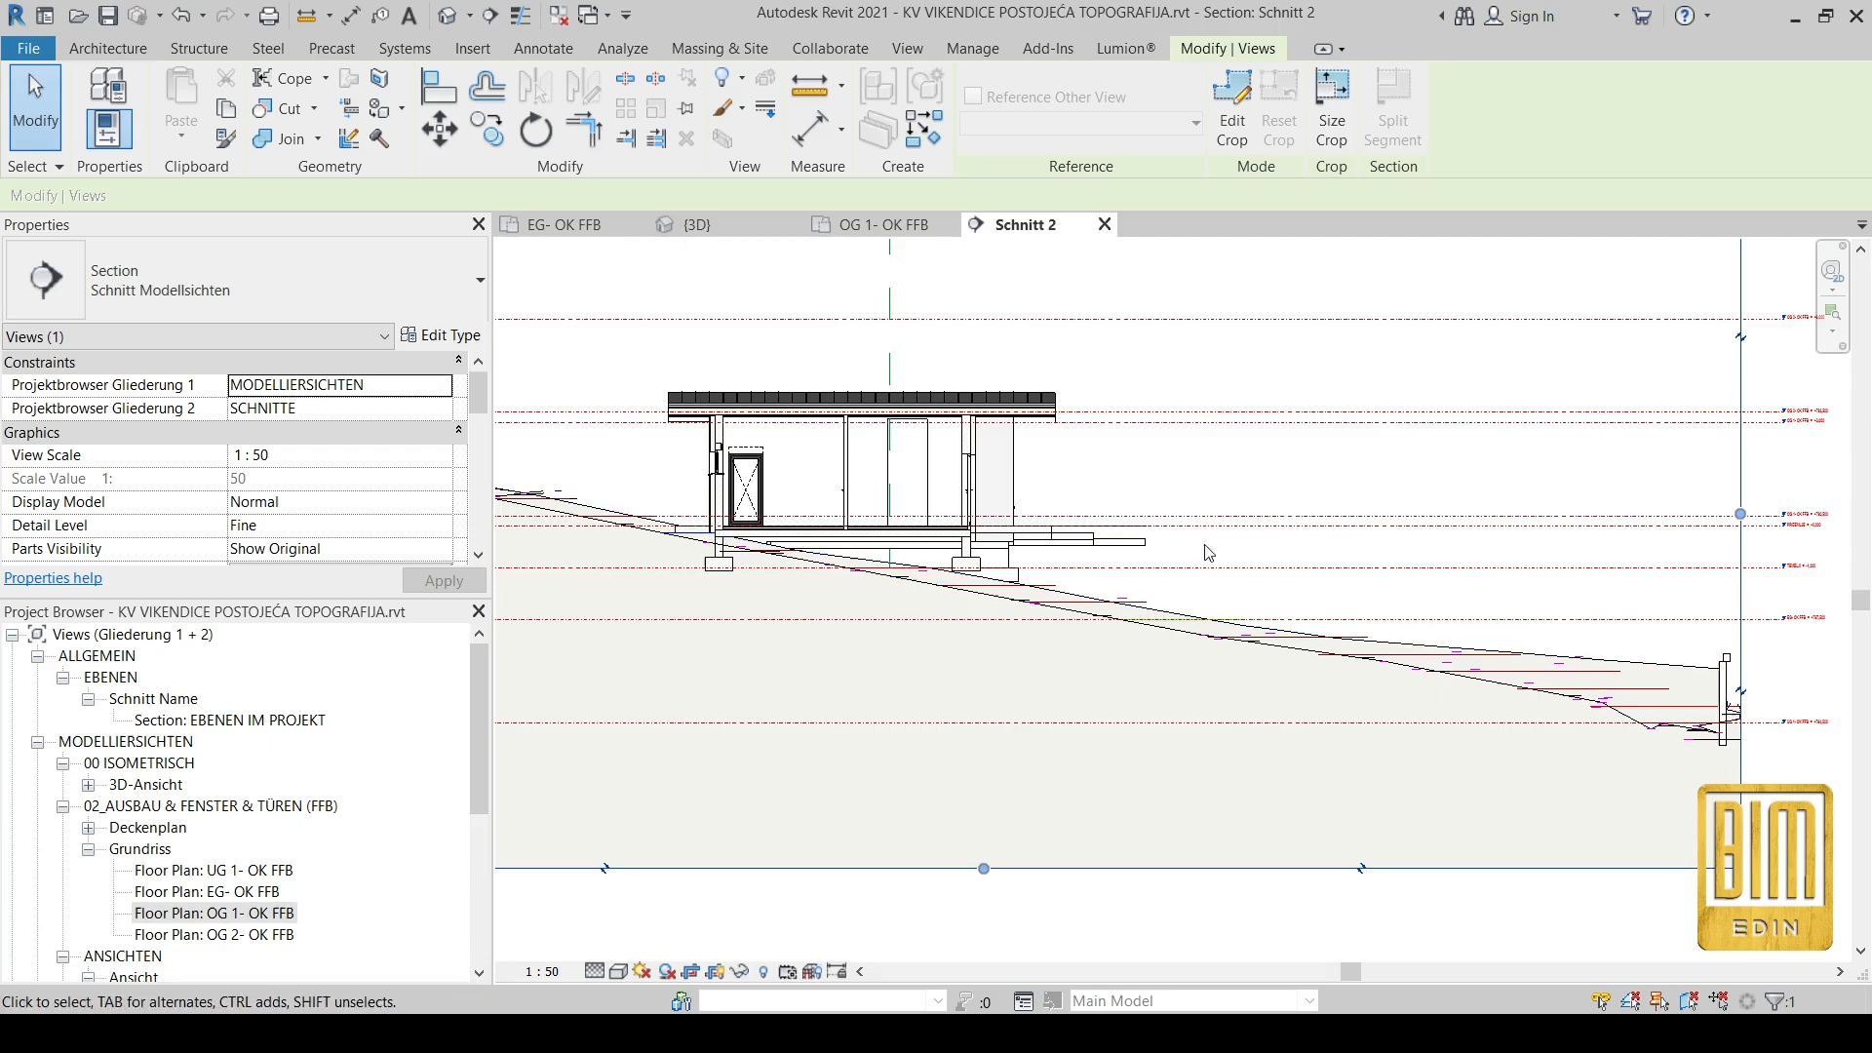
click(1143, 539)
middle_drag(1253, 546, 1158, 531)
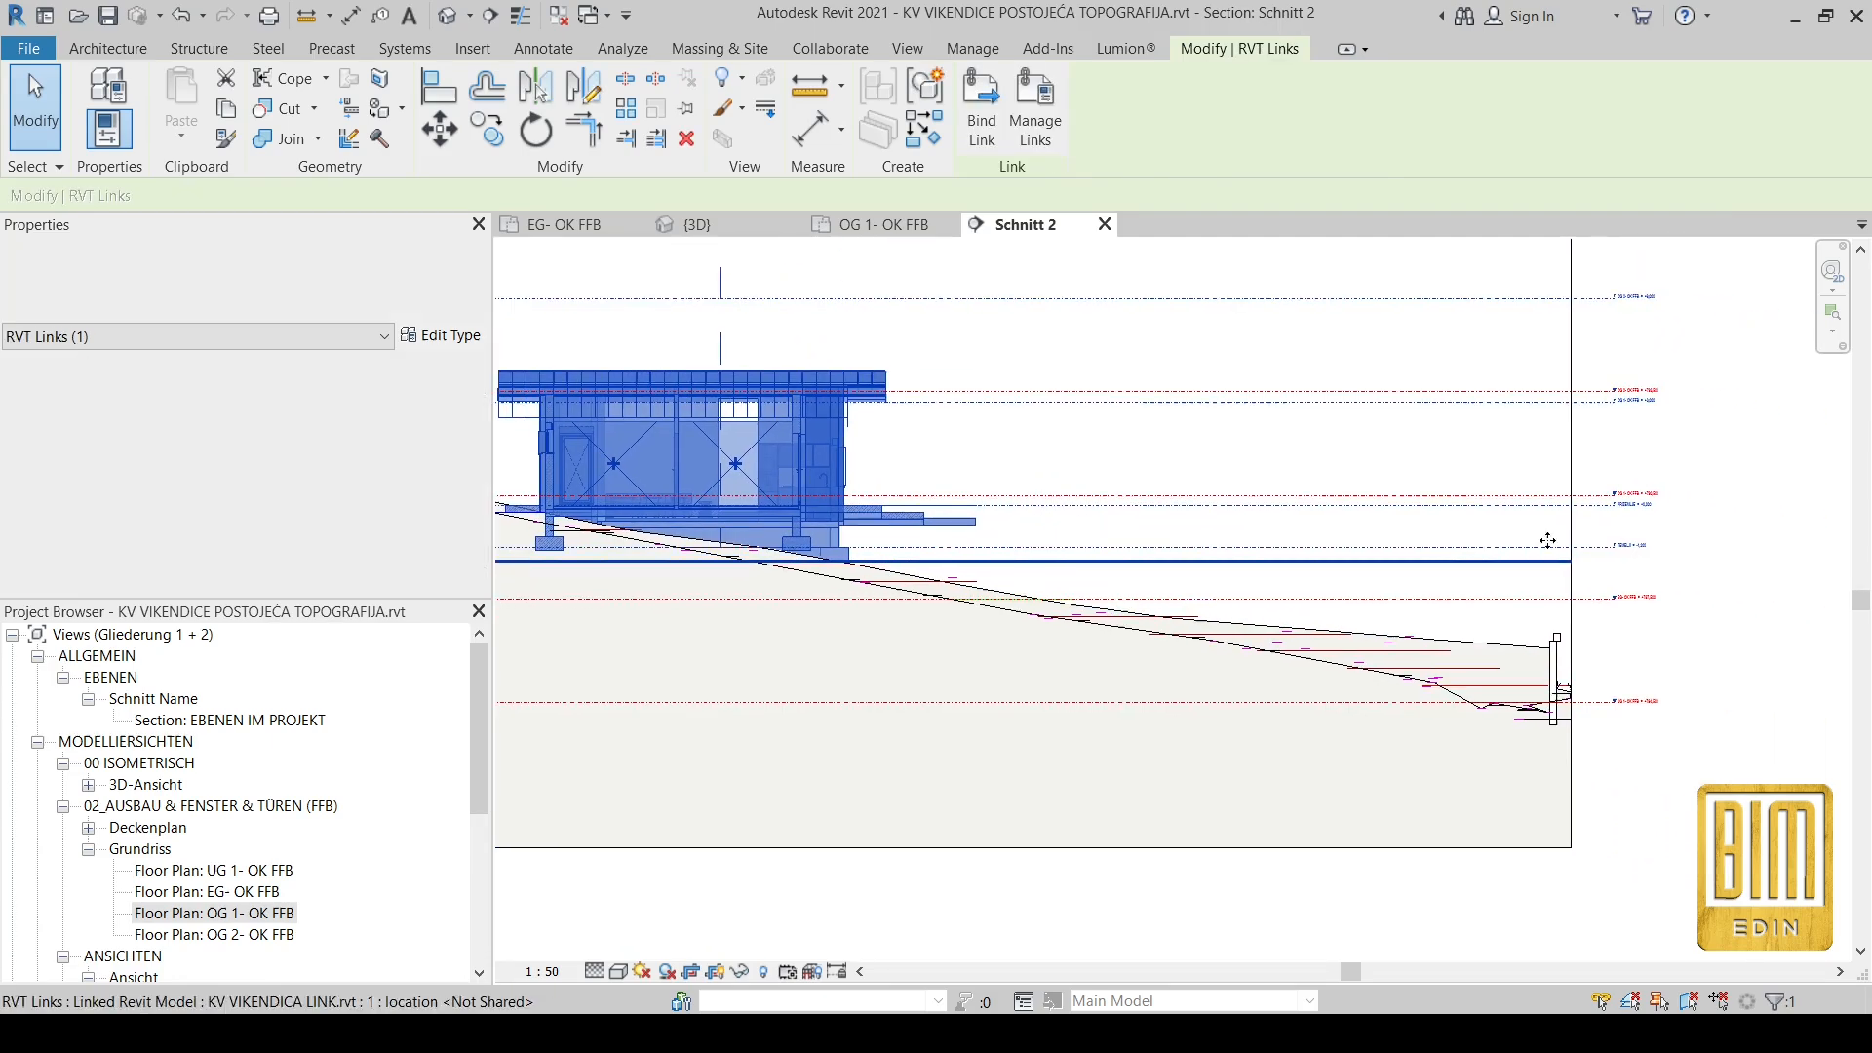
scroll(1667, 521, up, 5)
scroll(1667, 521, down, 2)
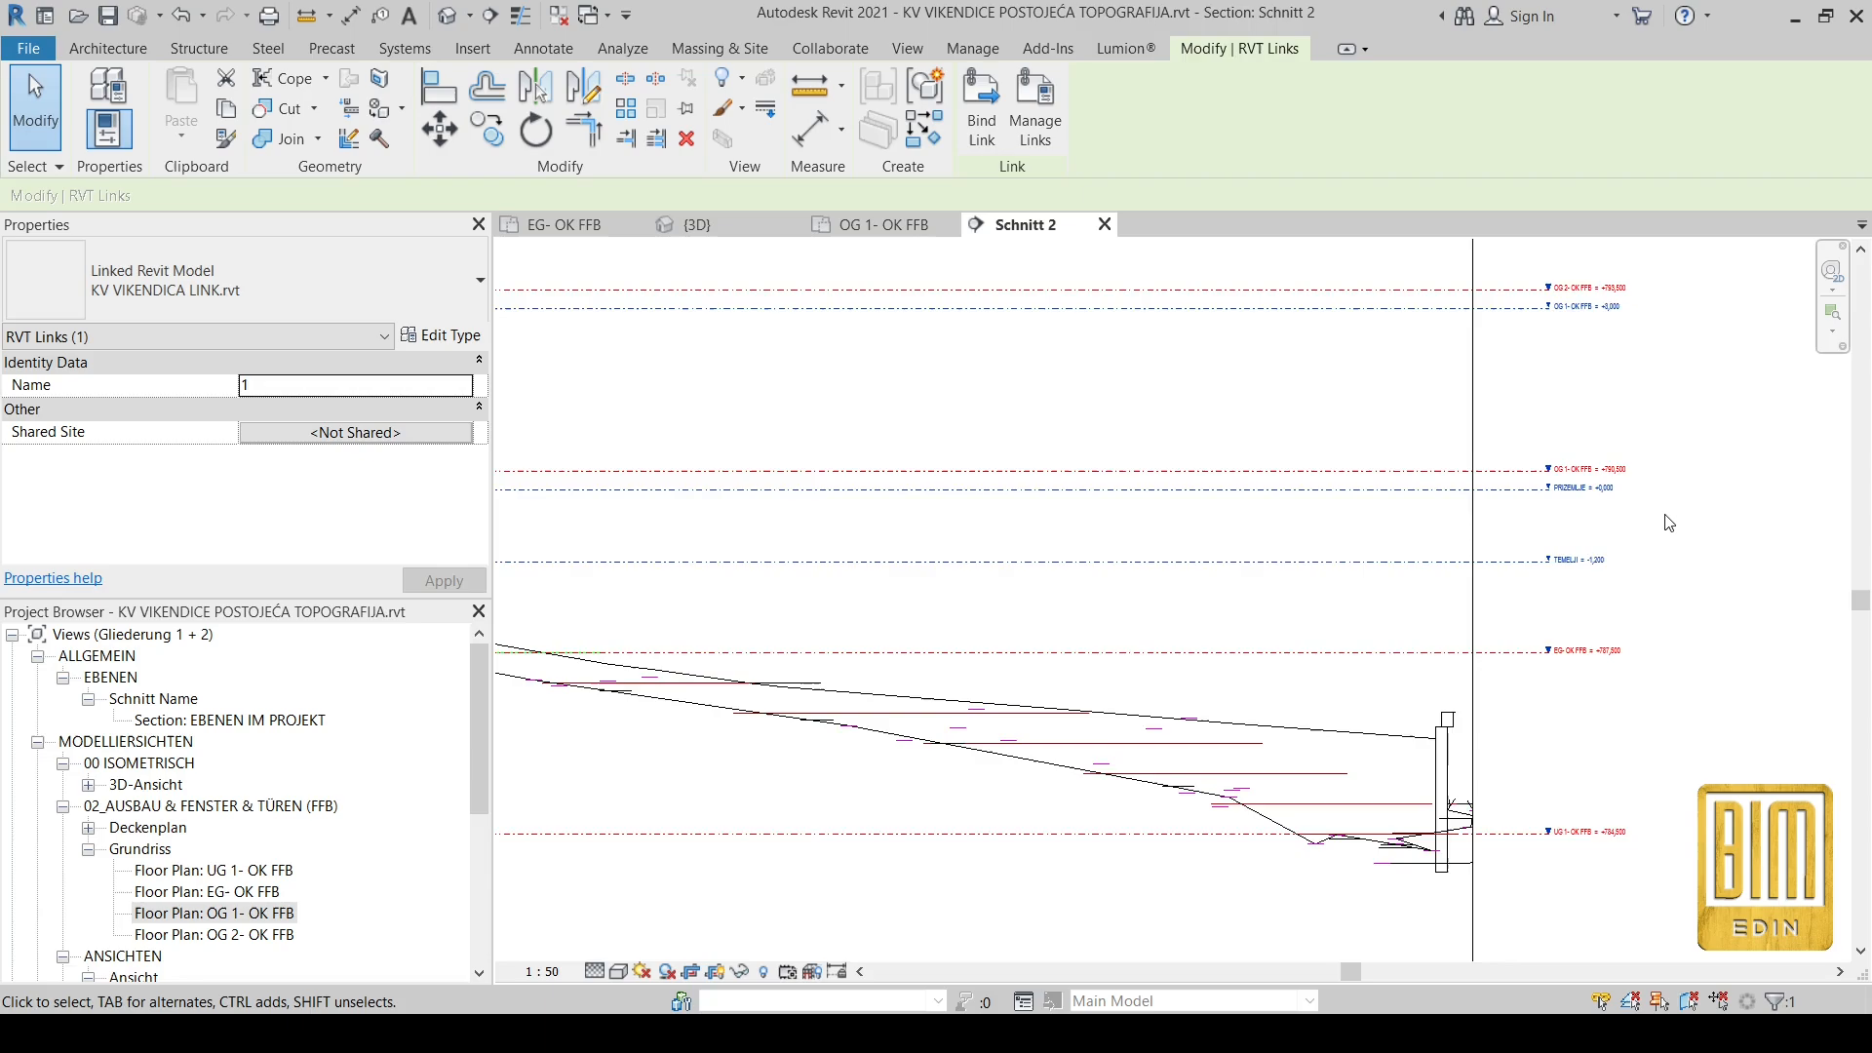
scroll(907, 514, up, 1)
scroll(907, 514, up, 2)
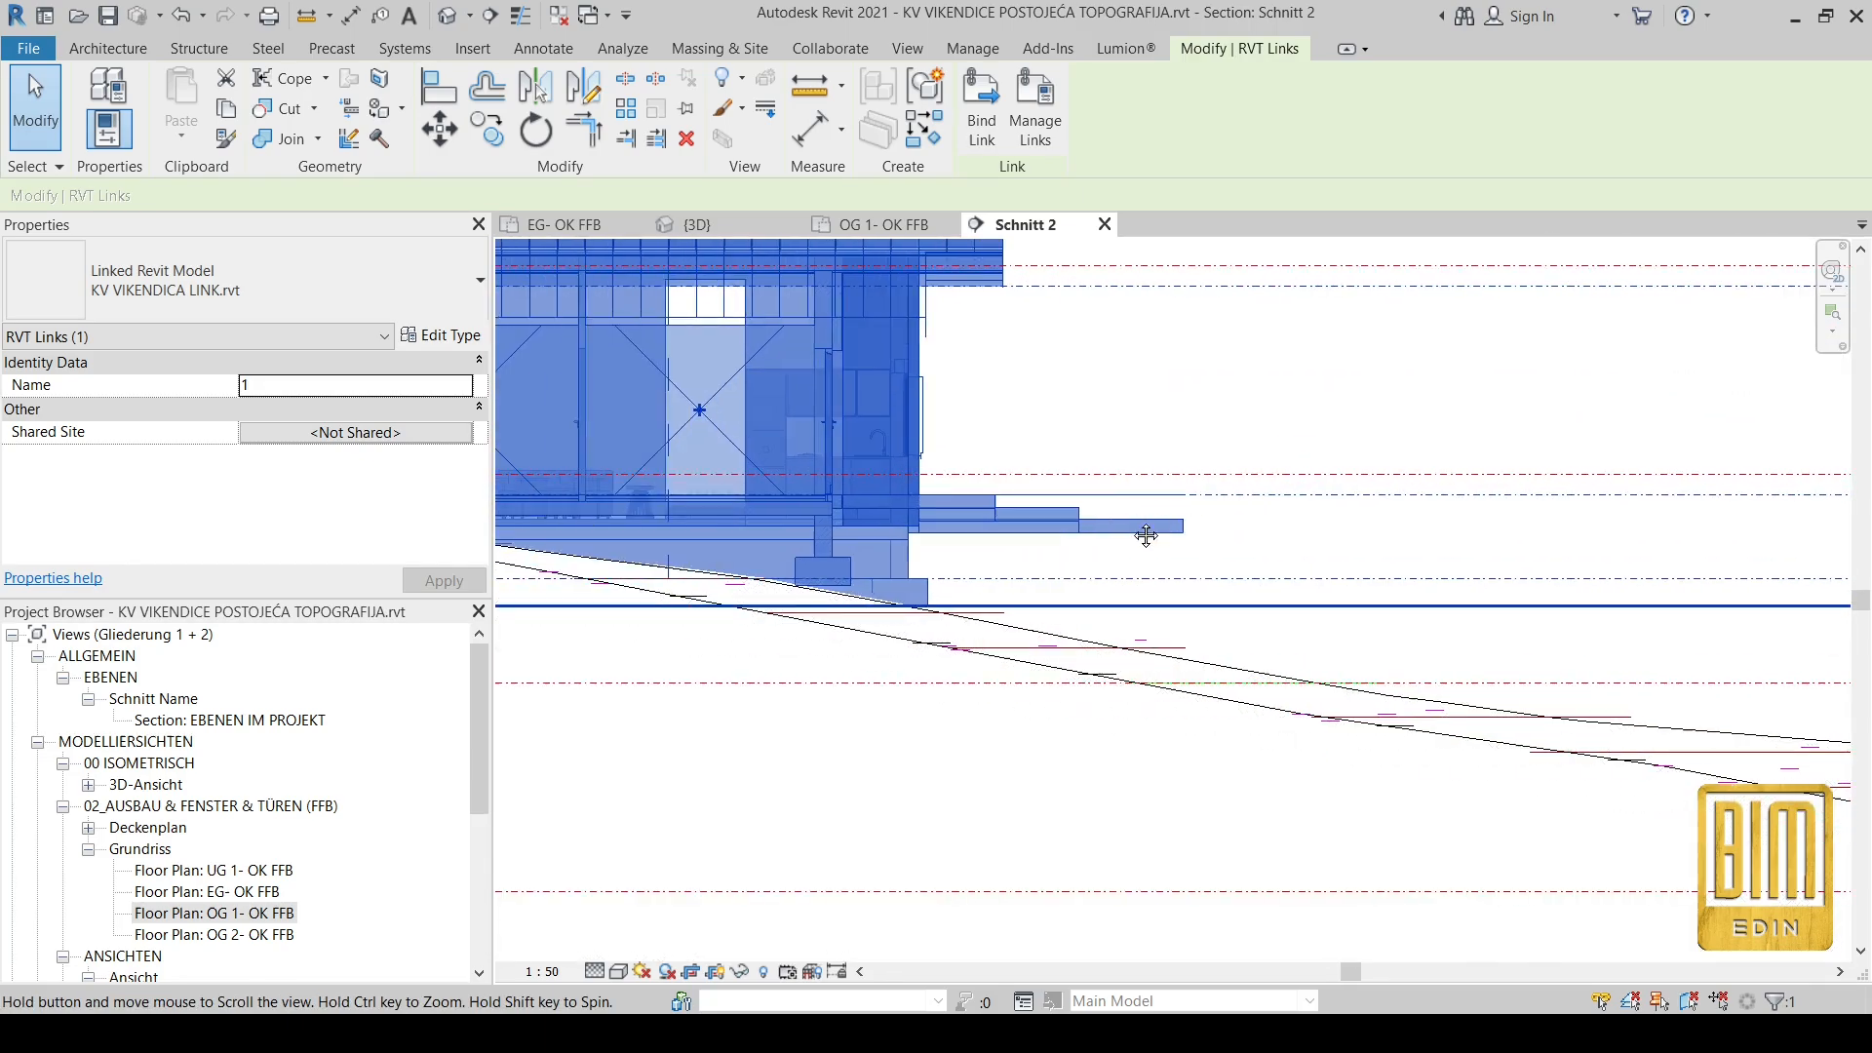
Step: In the OG 1- OK FFB floor plan, rotate the linked house clockwise about its centre to follow the slanted sides of plot 729/7
double_click(215, 912)
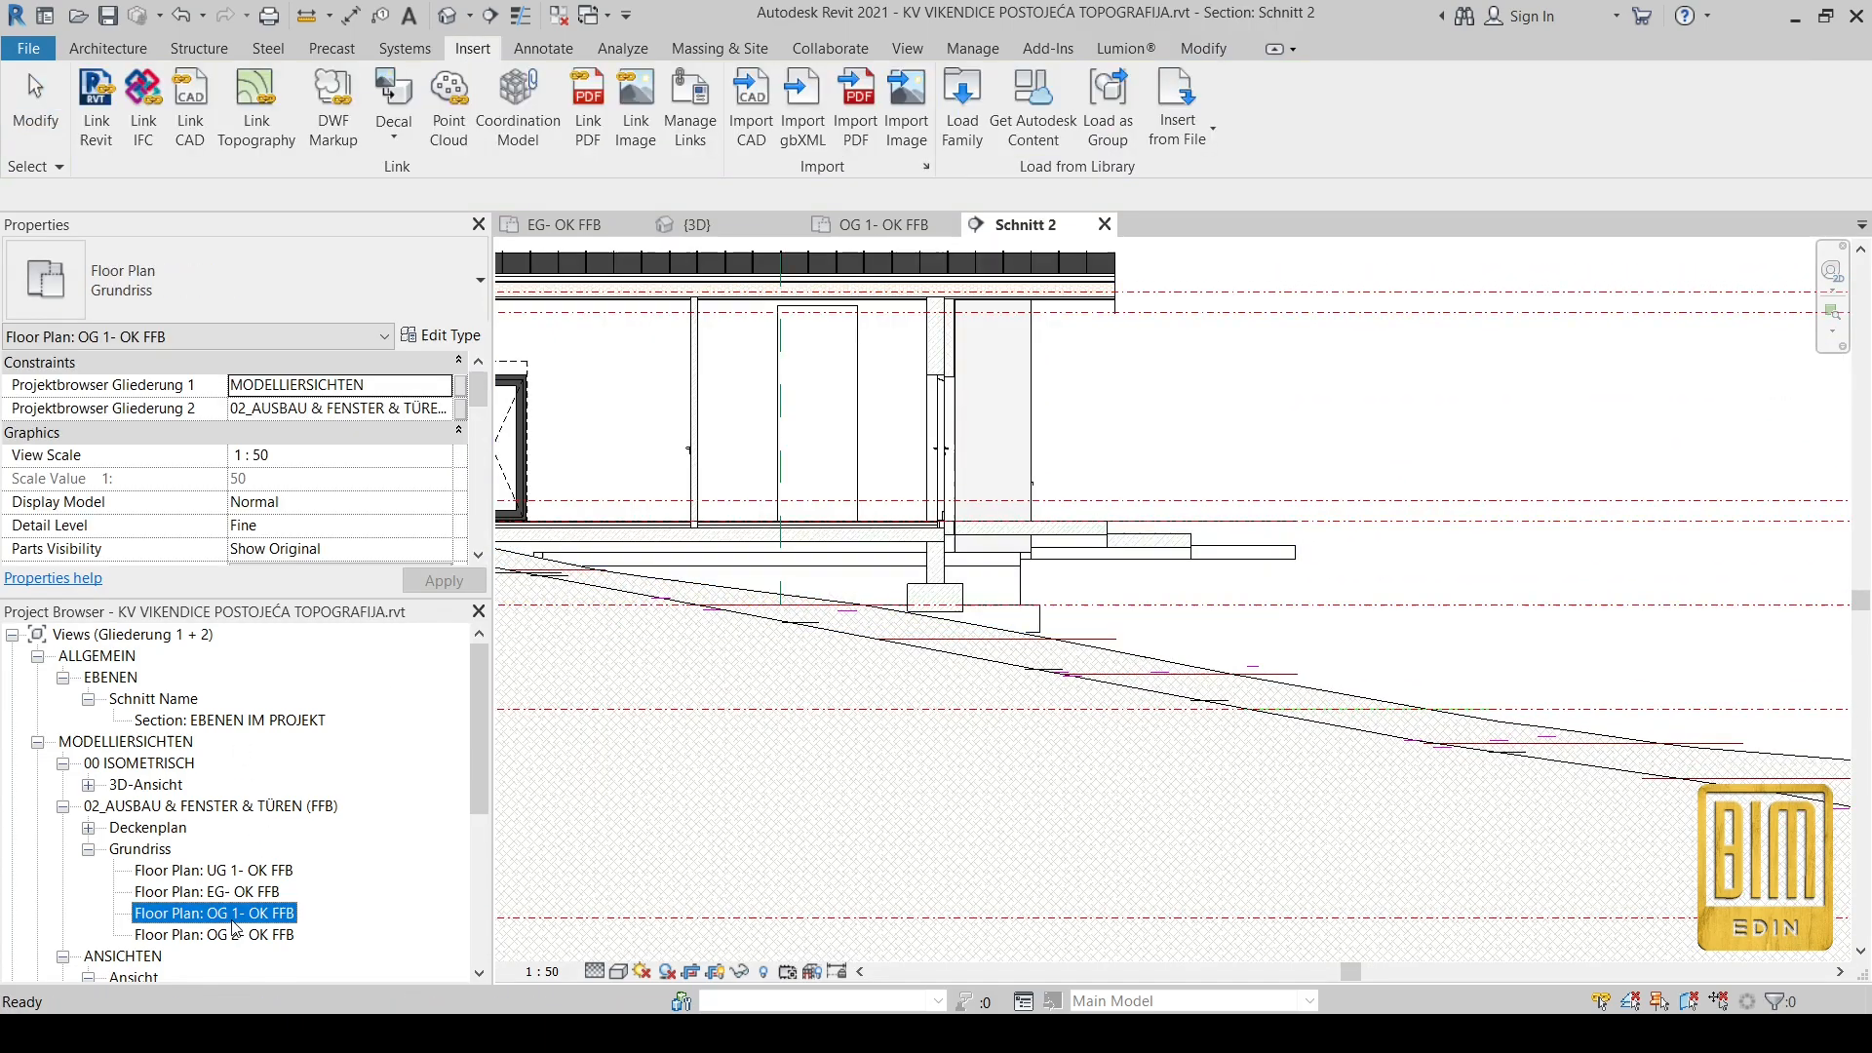
scroll(1176, 553, up, 3)
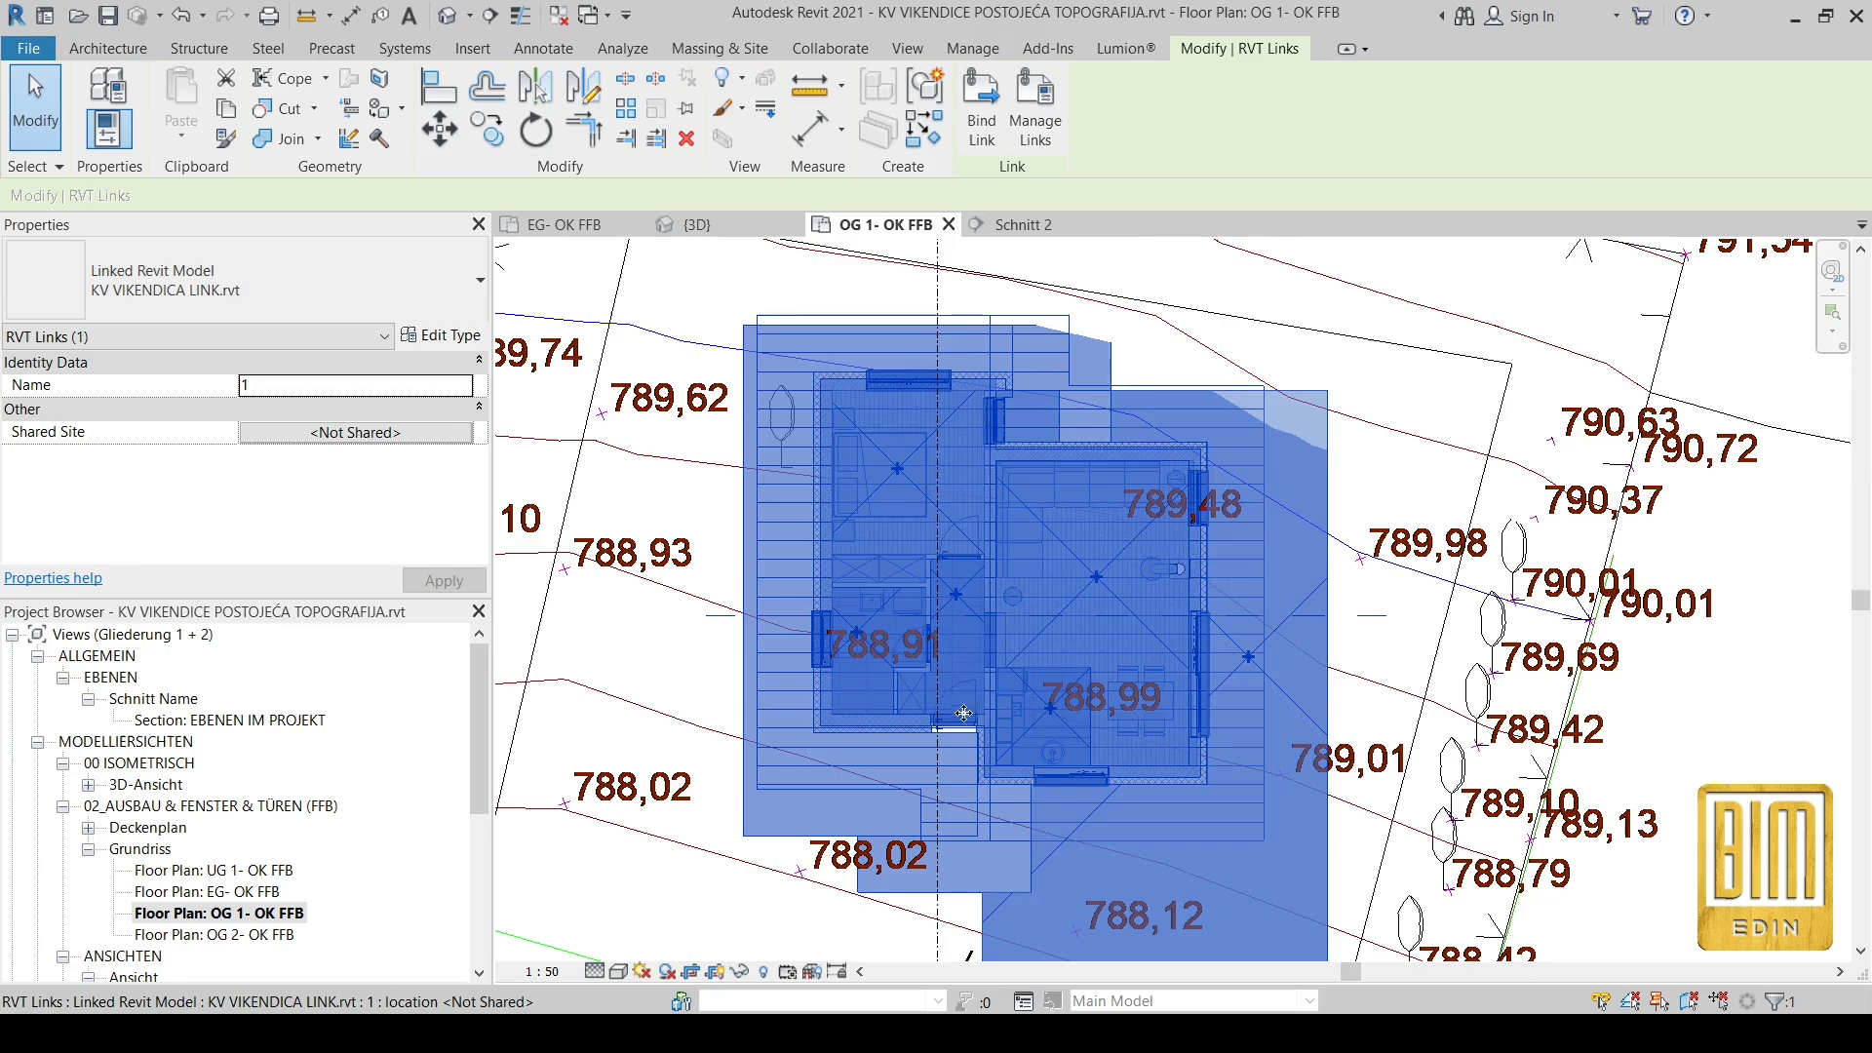
scroll(993, 501, down, 2)
key(Escape)
scroll(1011, 575, up, 4)
scroll(1014, 577, down, 3)
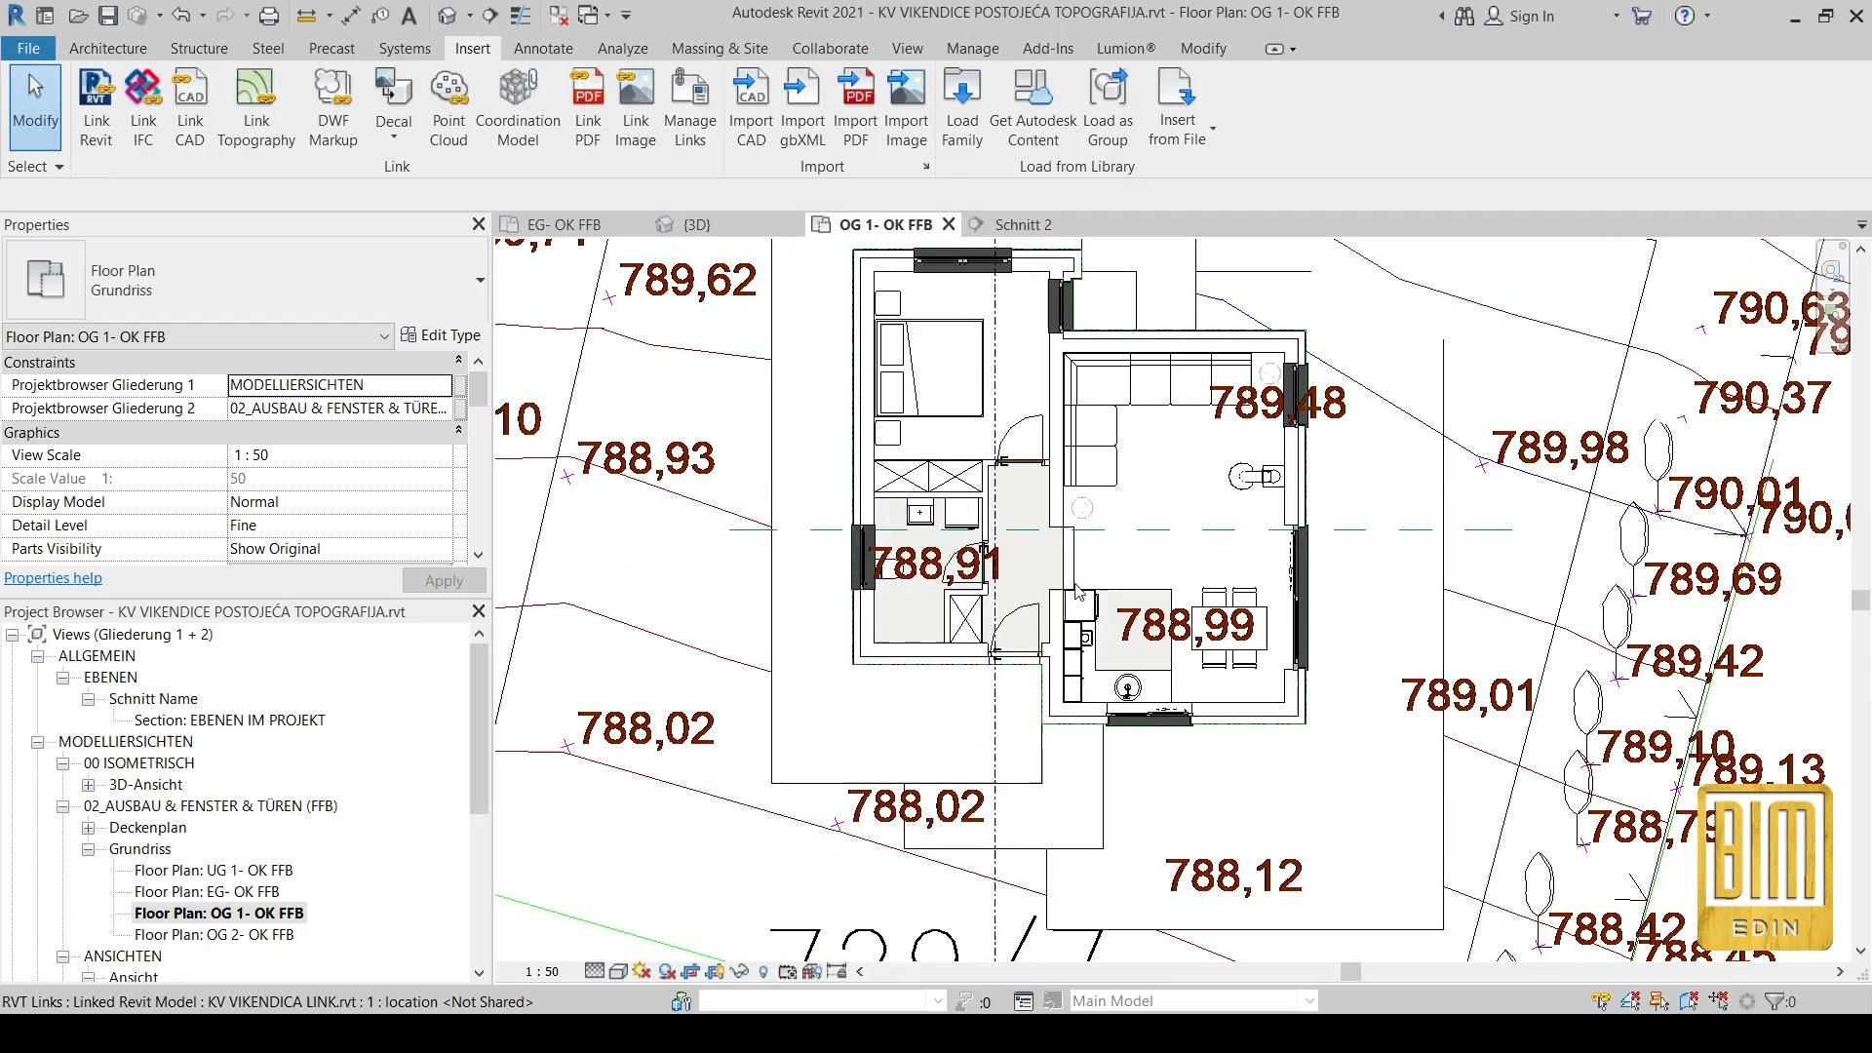
click(1084, 608)
scroll(1084, 608, down, 2)
click(535, 130)
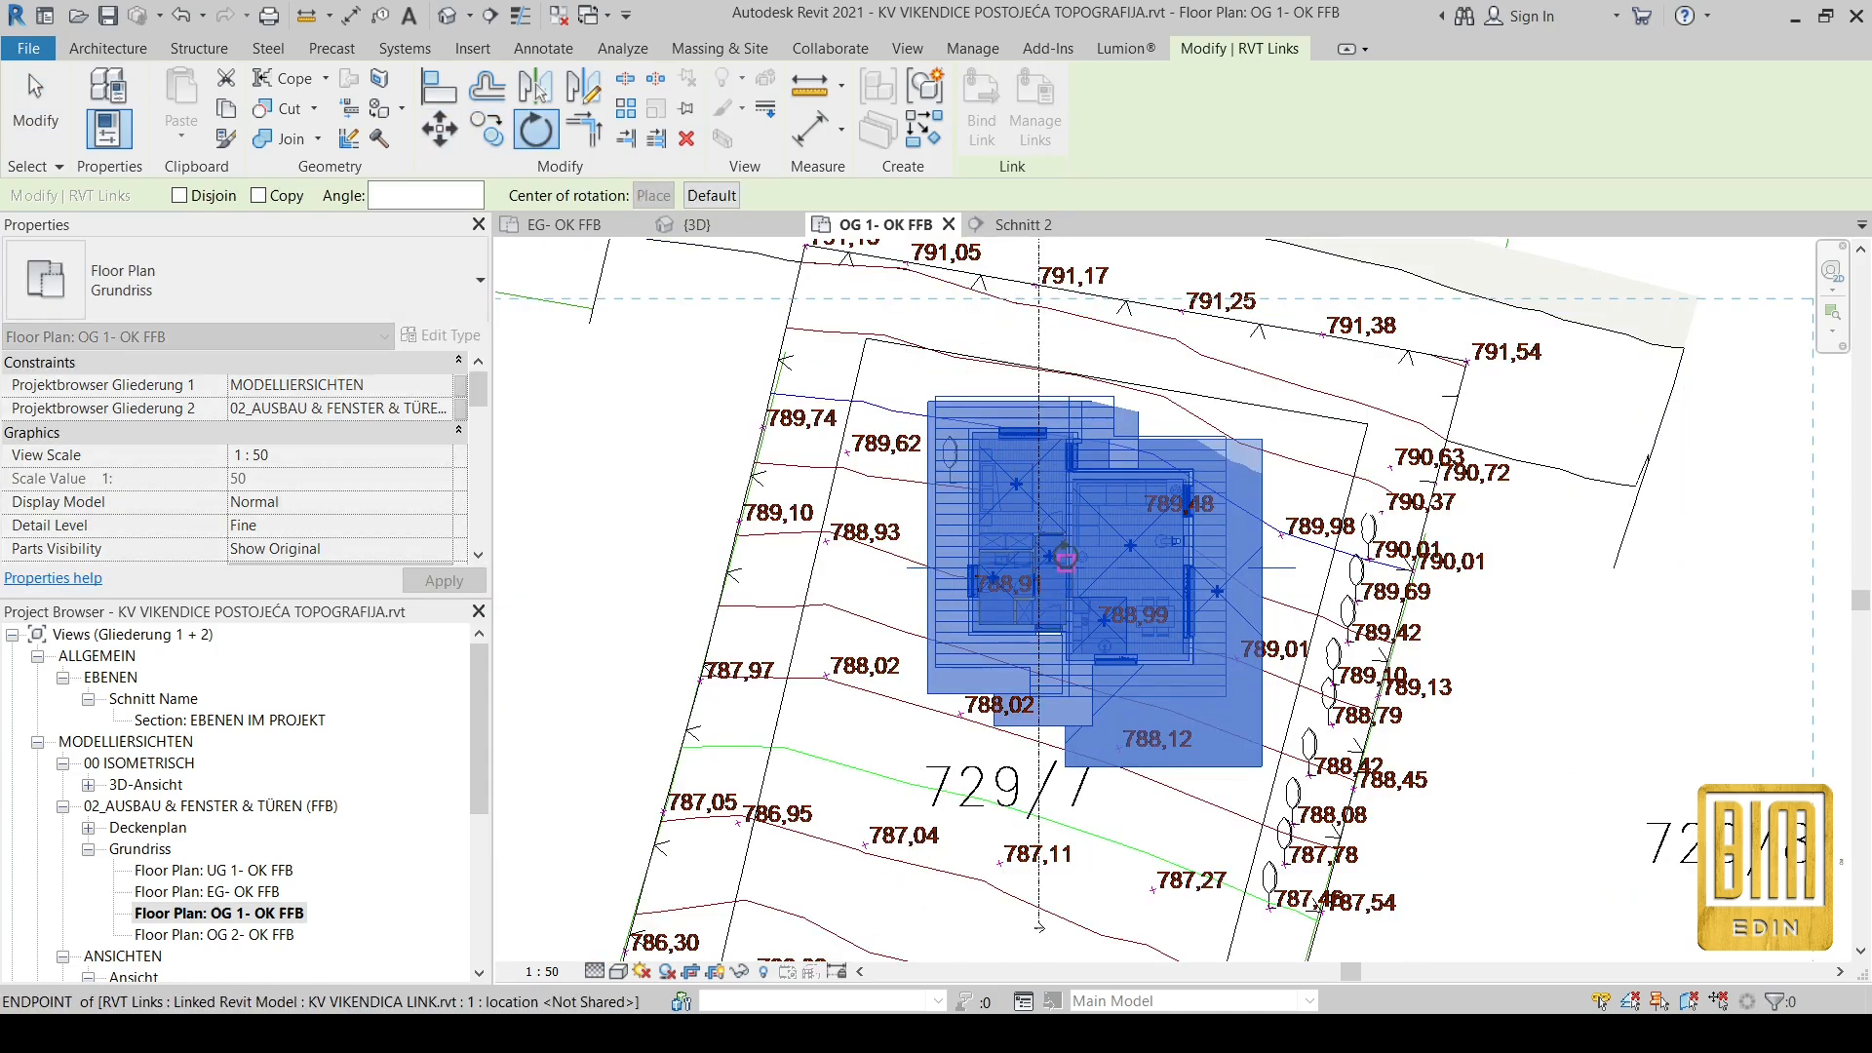
click(1073, 322)
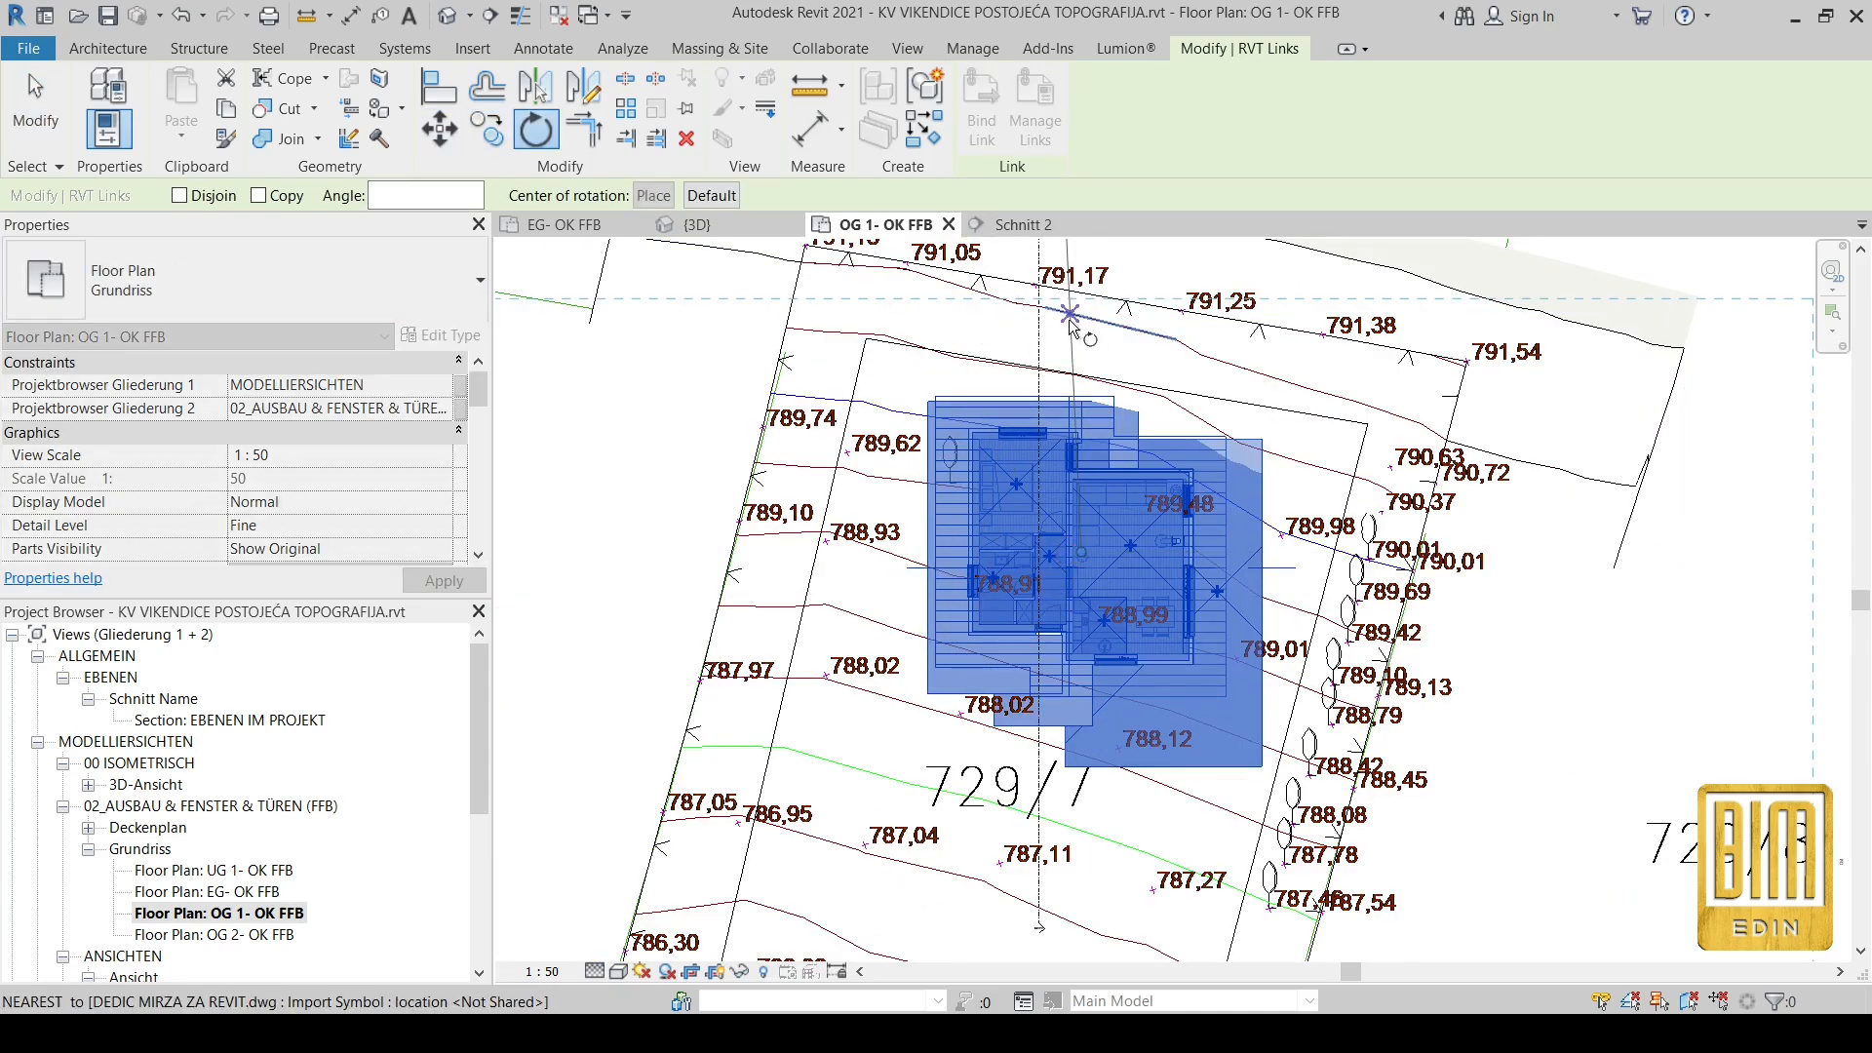
click(1447, 638)
scroll(1211, 514, up, 2)
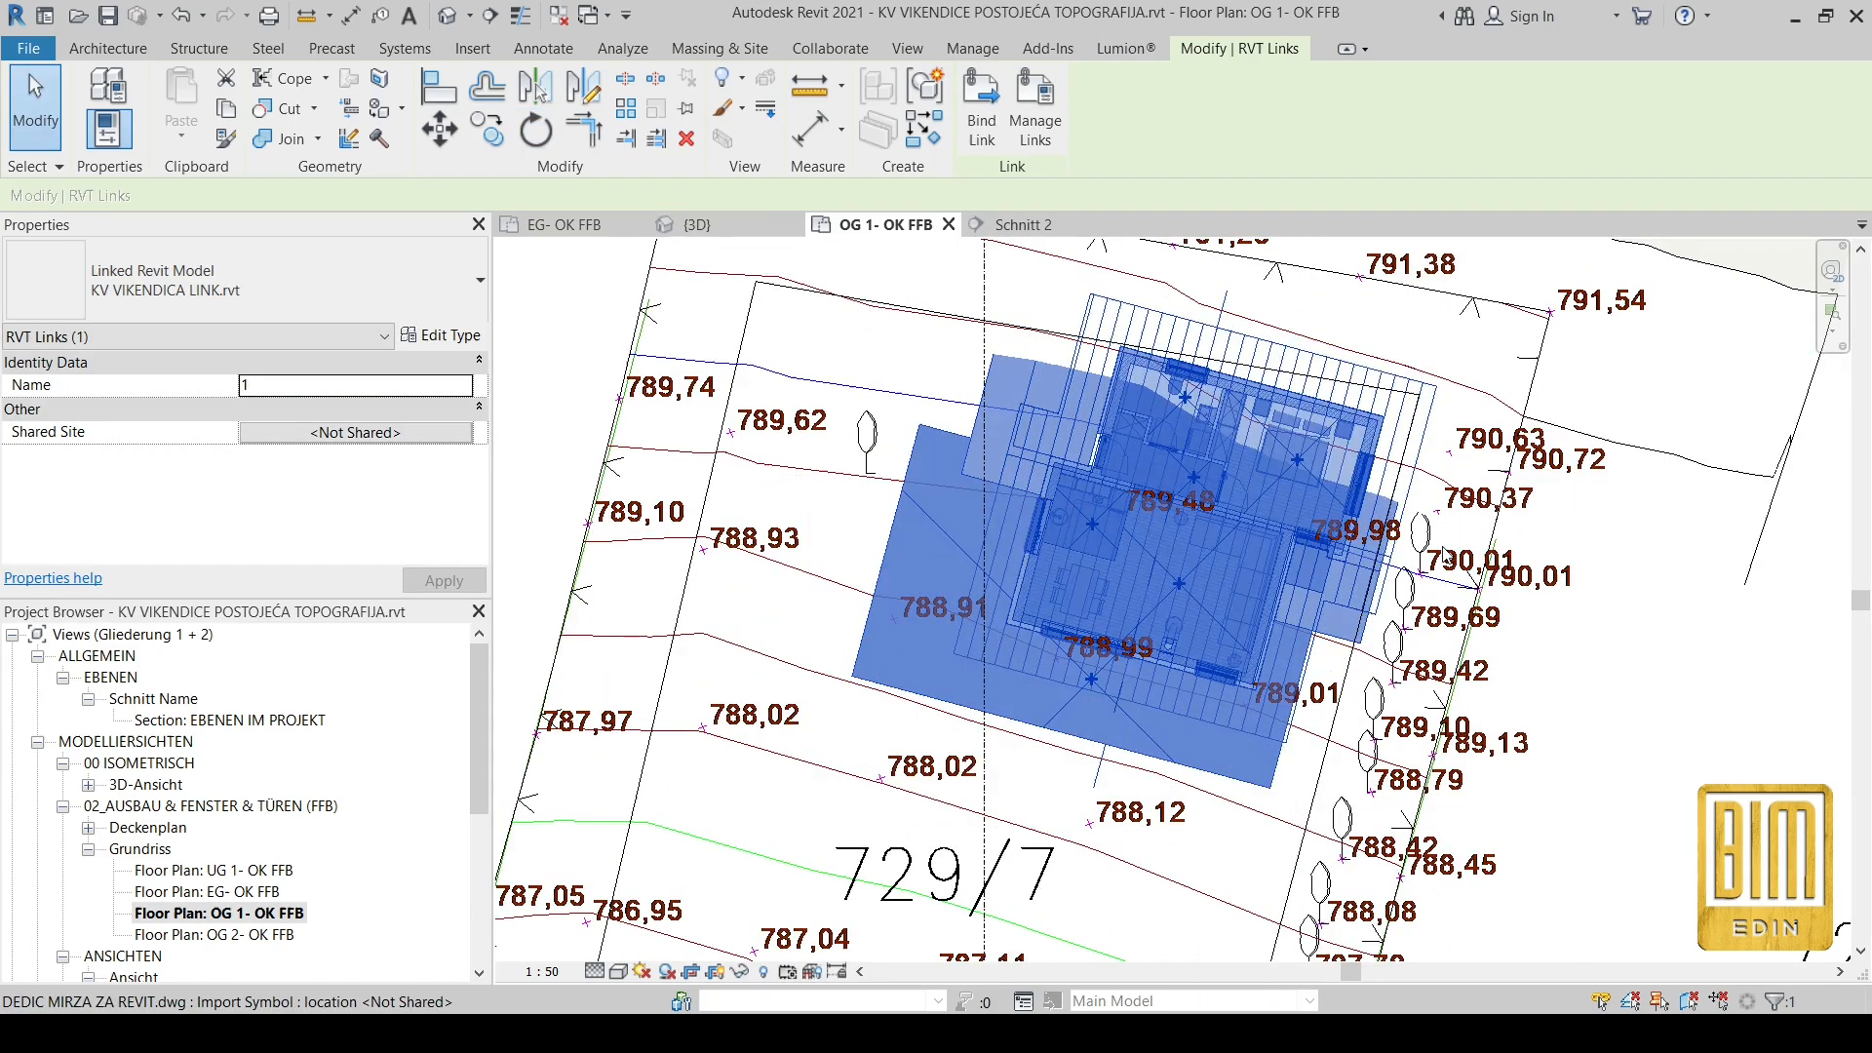
Step: Shift the linked house towards the setback line beside the tree row and align its outer bedroom wall with that line
scroll(1443, 545, up, 2)
scroll(1421, 322, up, 2)
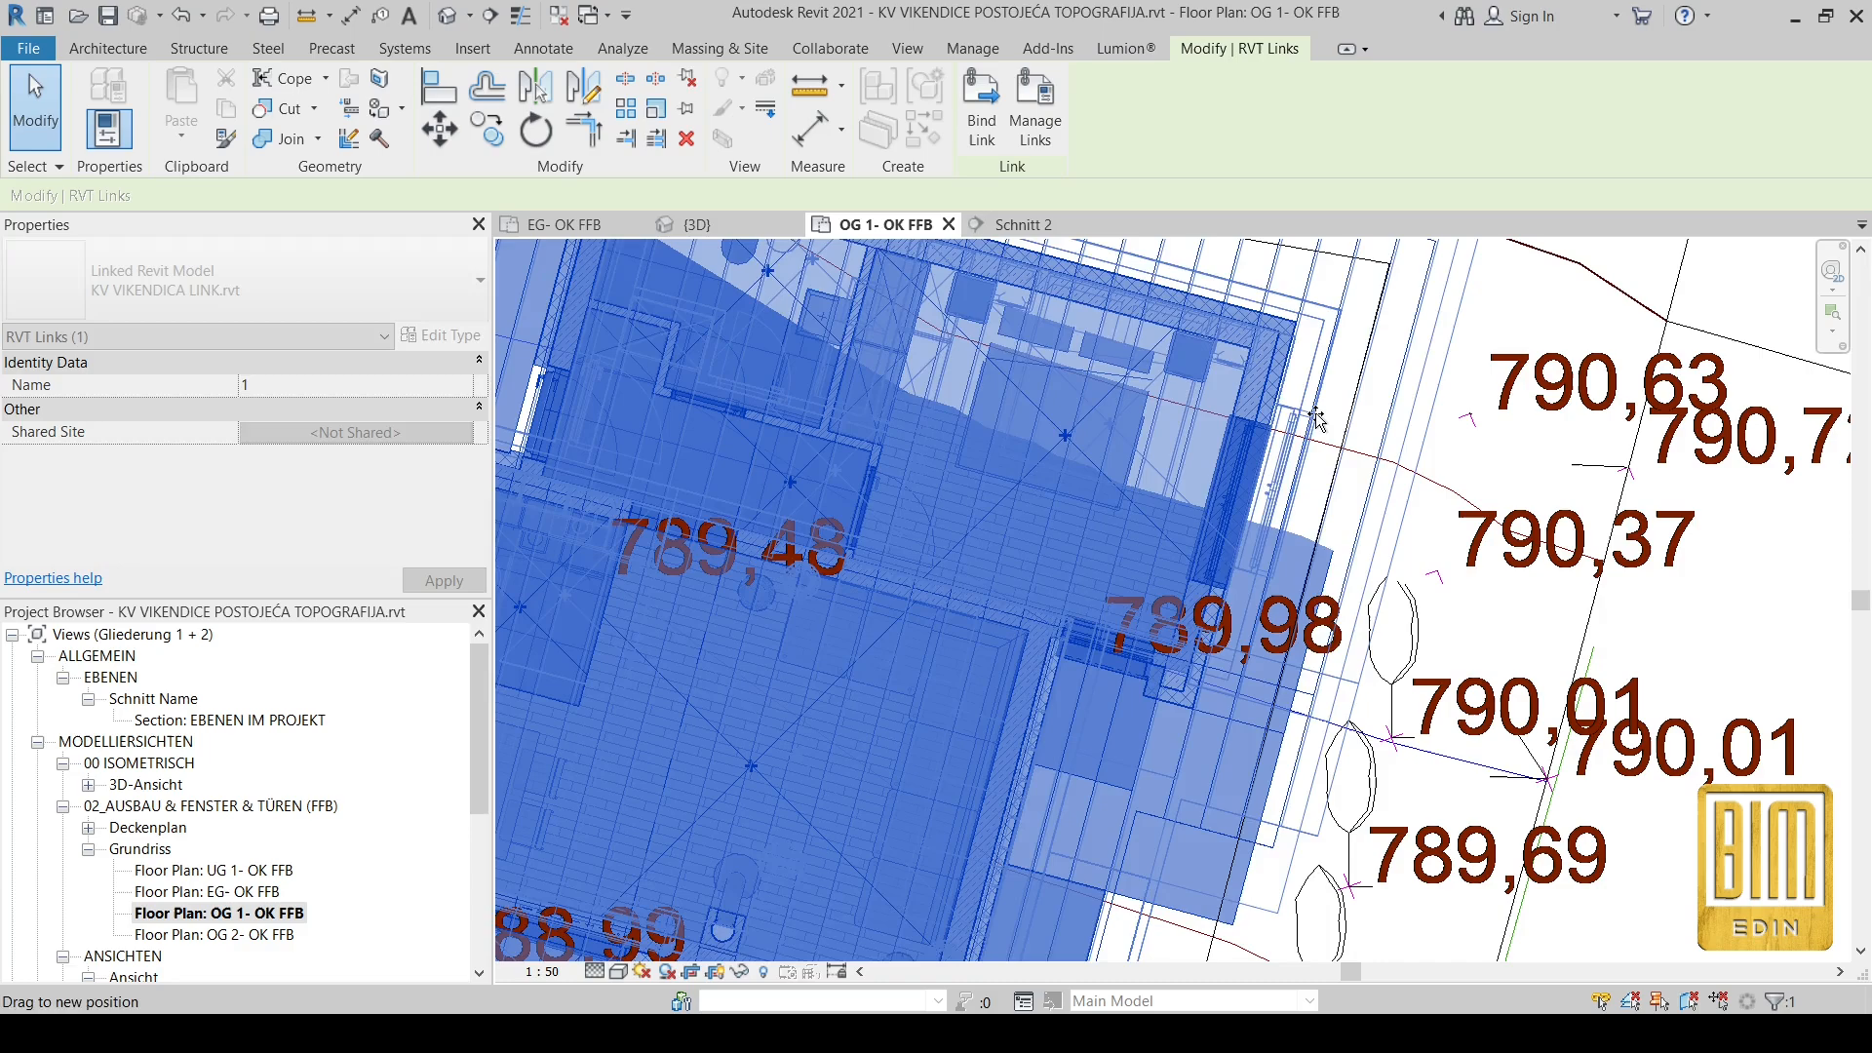
drag(1297, 419, 1315, 414)
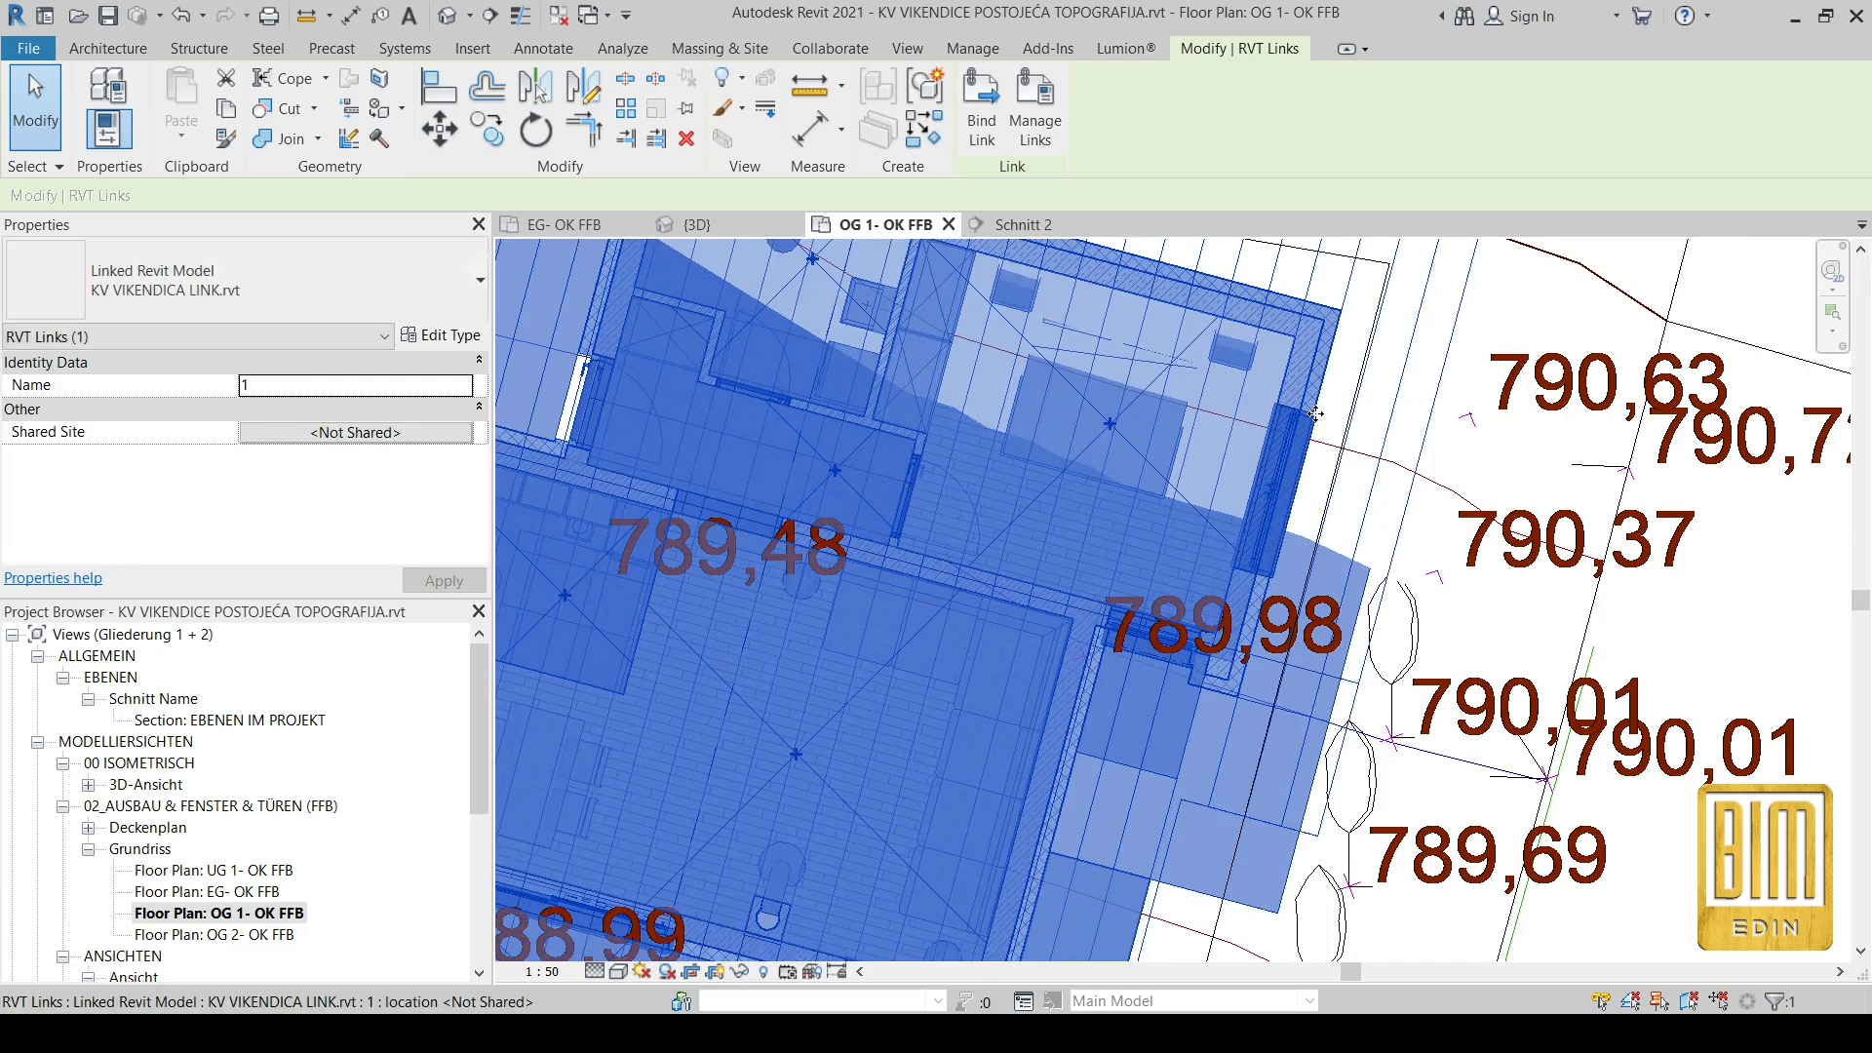
click(435, 106)
click(1324, 405)
scroll(1324, 405, down, 5)
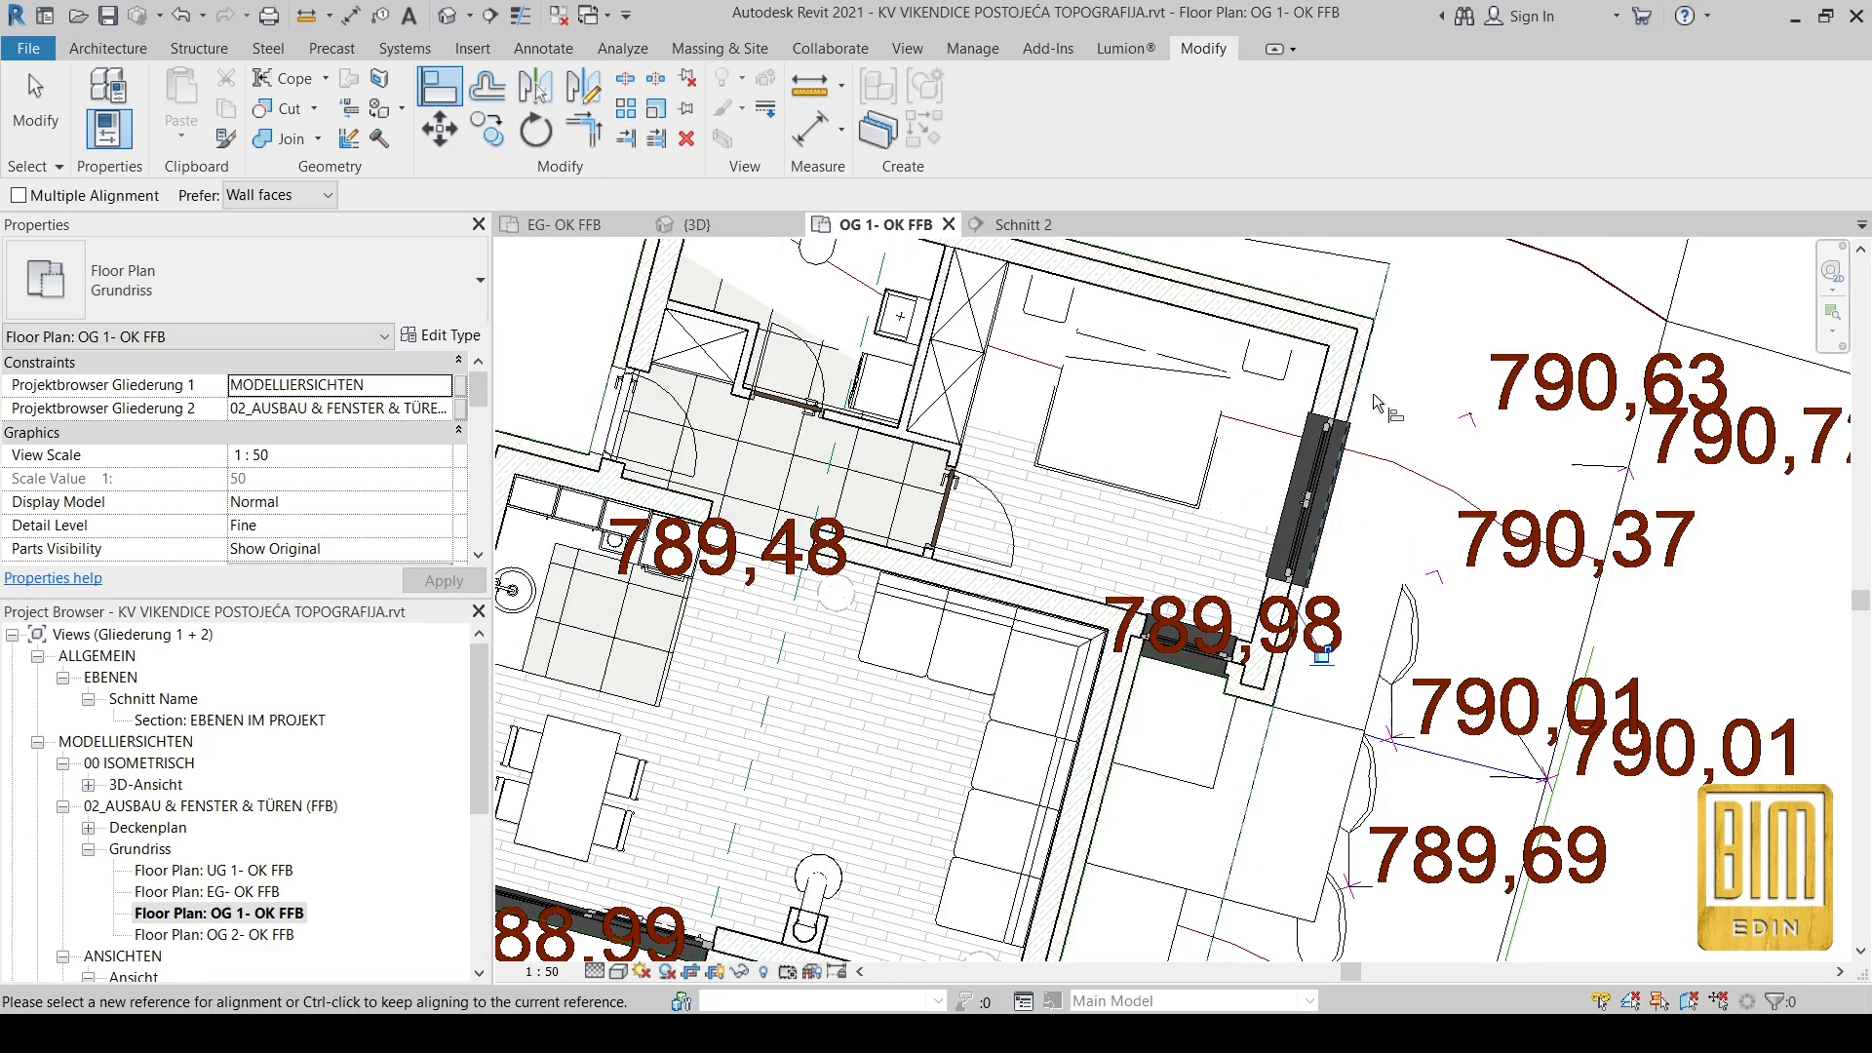
scroll(997, 280, up, 8)
key(Escape)
key(Escape)
click(968, 306)
scroll(968, 303, up, 5)
key(m)
key(v)
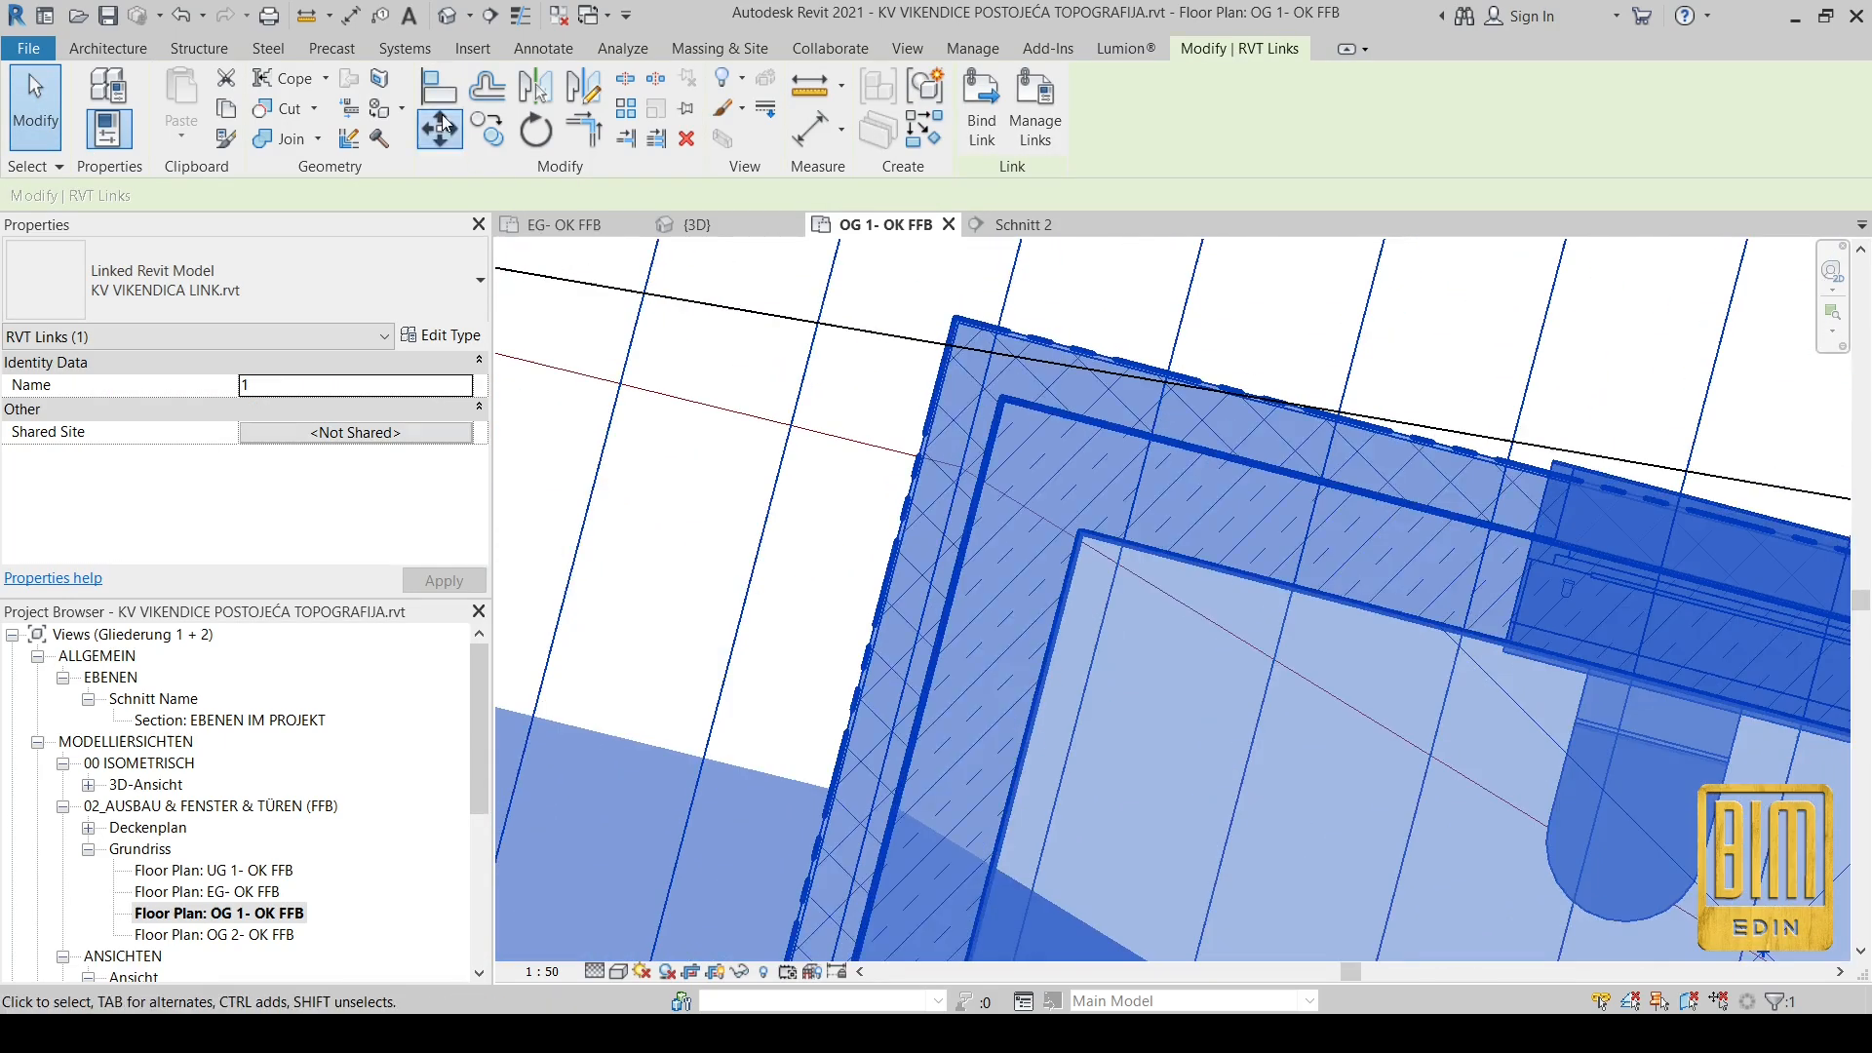
scroll(951, 348, up, 3)
scroll(951, 348, up, 2)
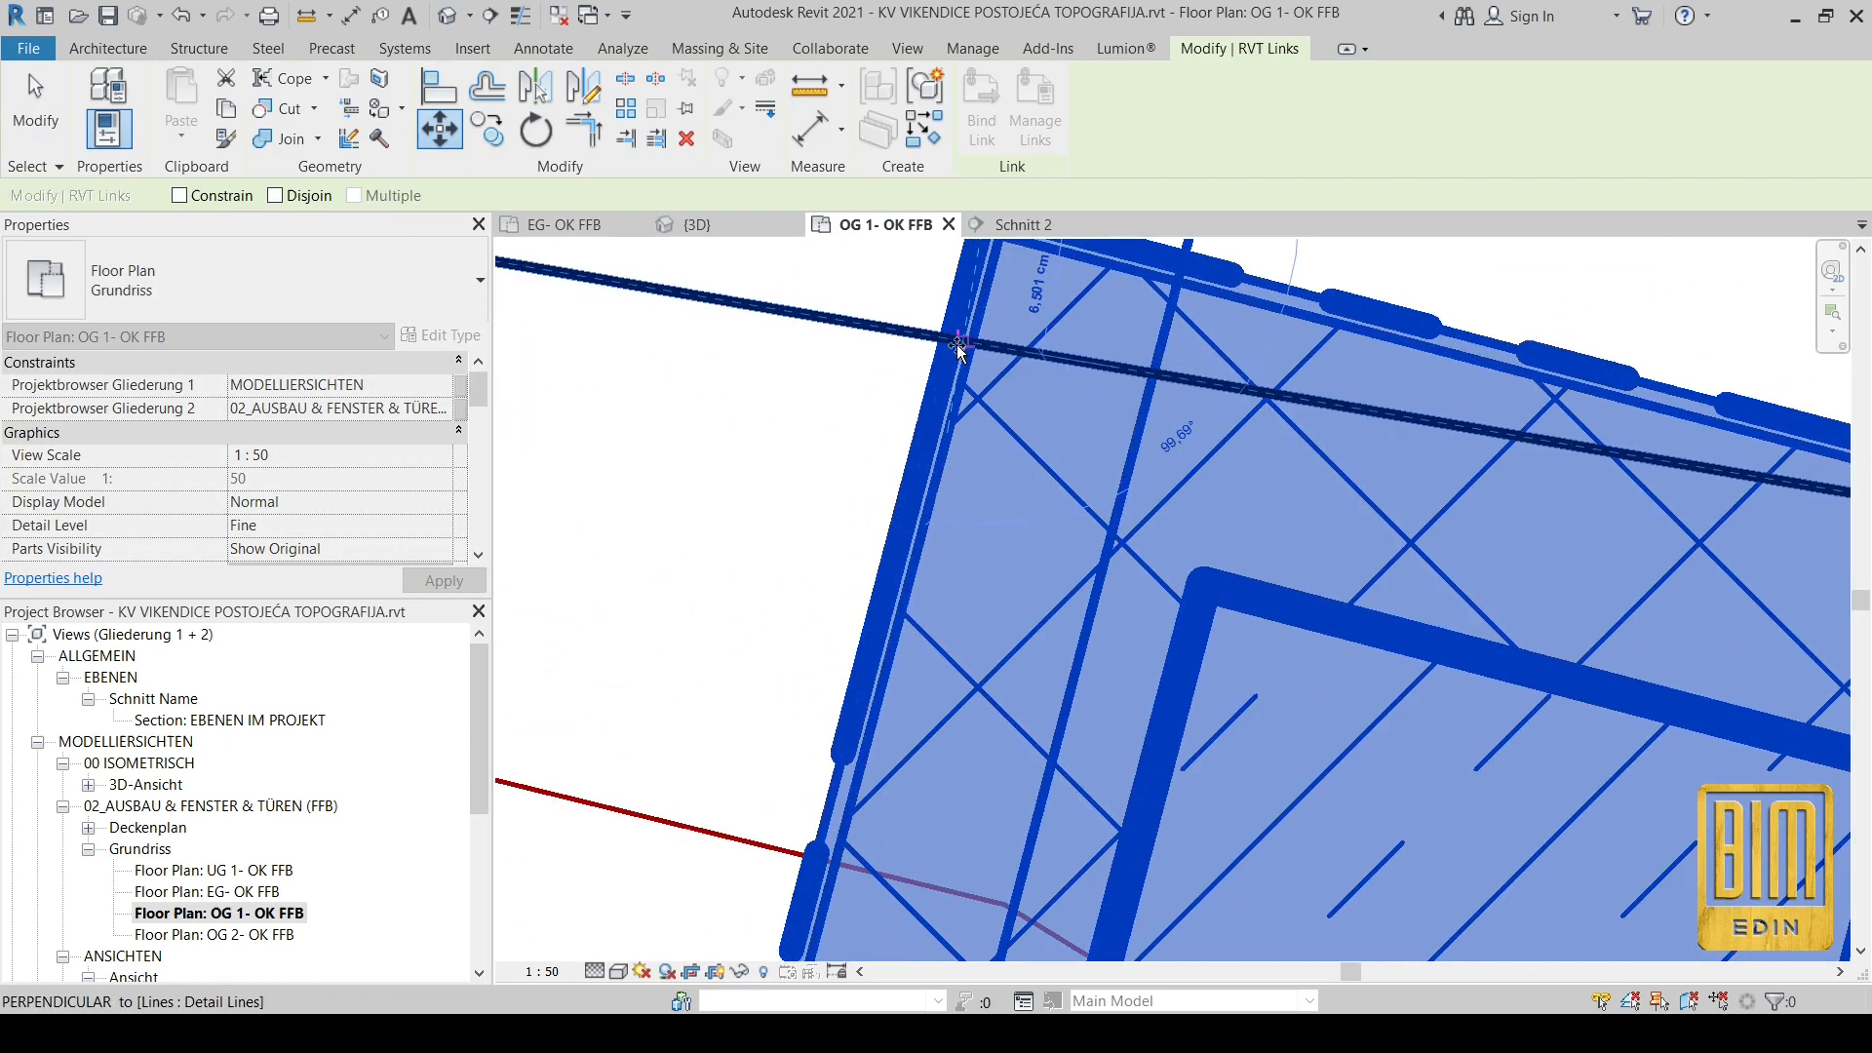
Step: Turn on thin line display and move the linked house so its outer bathroom corner sits on the uphill setback line
click(520, 15)
scroll(984, 341, up, 1)
middle_drag(985, 341, 994, 476)
scroll(995, 476, down, 1)
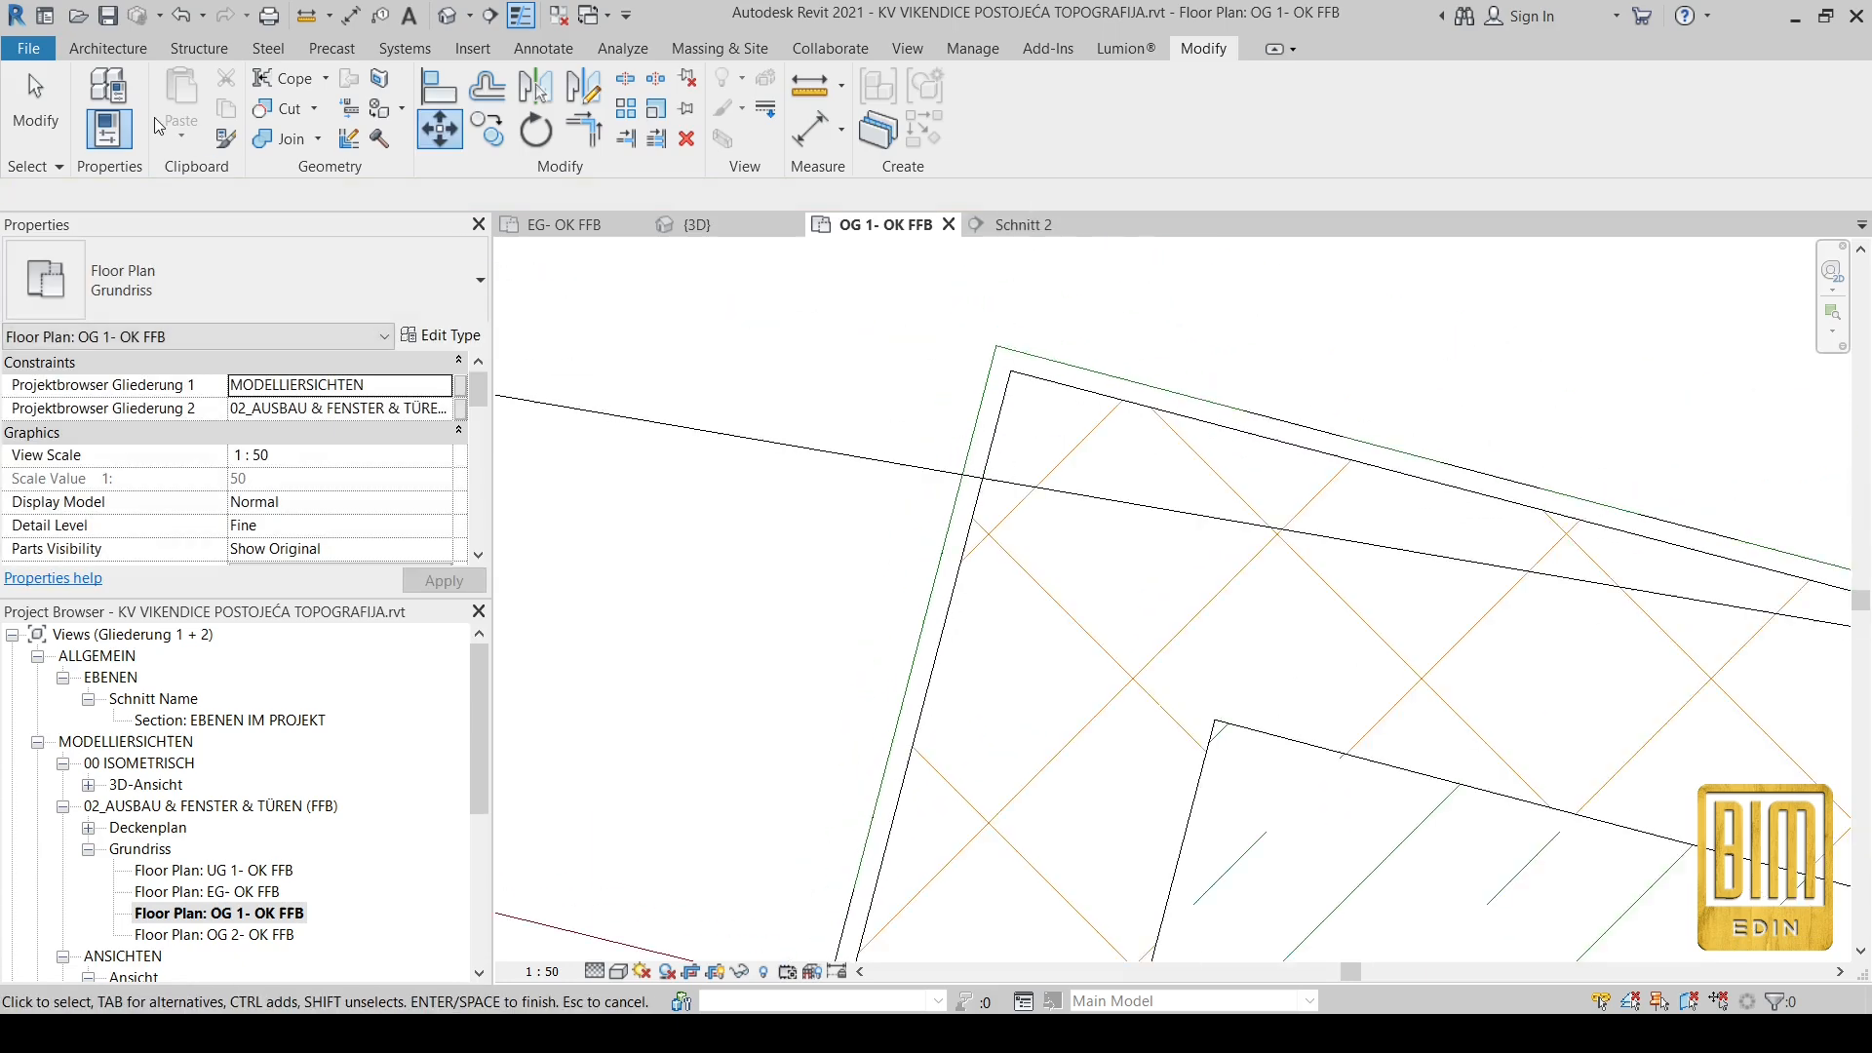
key(Escape)
click(1008, 384)
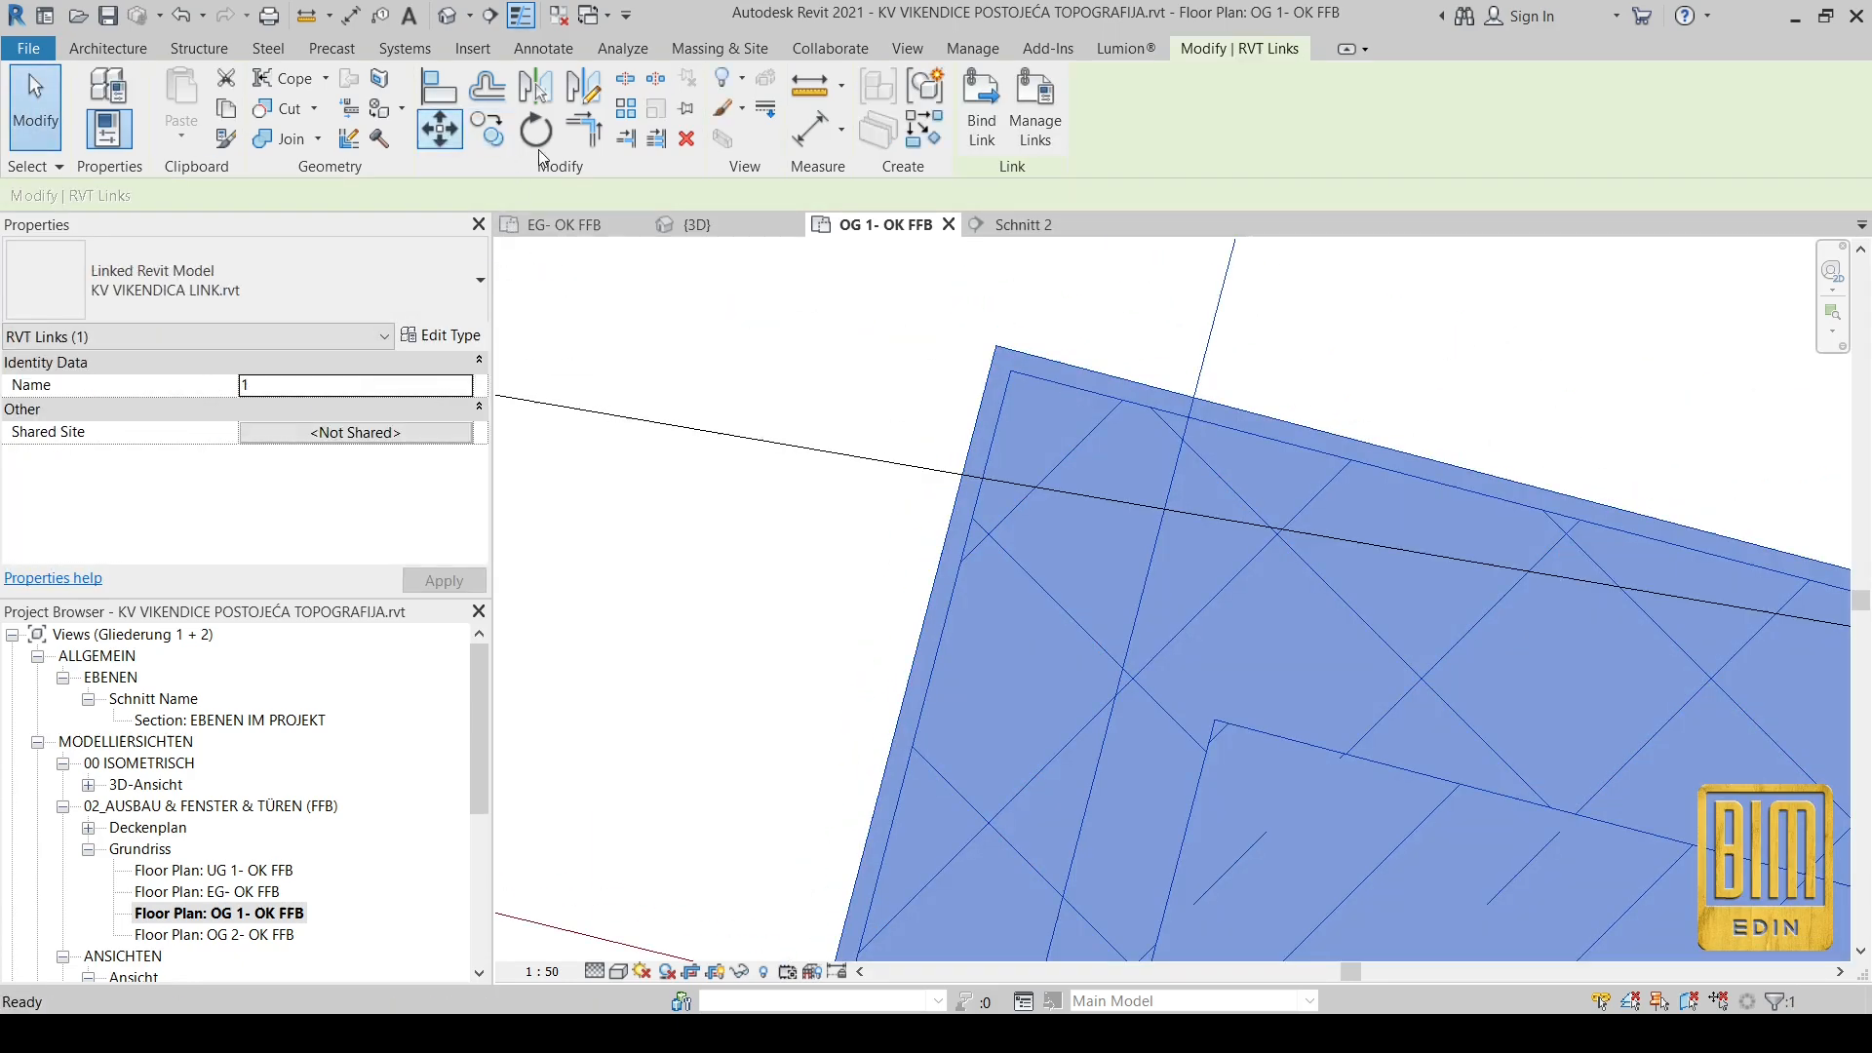
click(442, 130)
click(995, 346)
click(963, 474)
scroll(986, 391, down, 5)
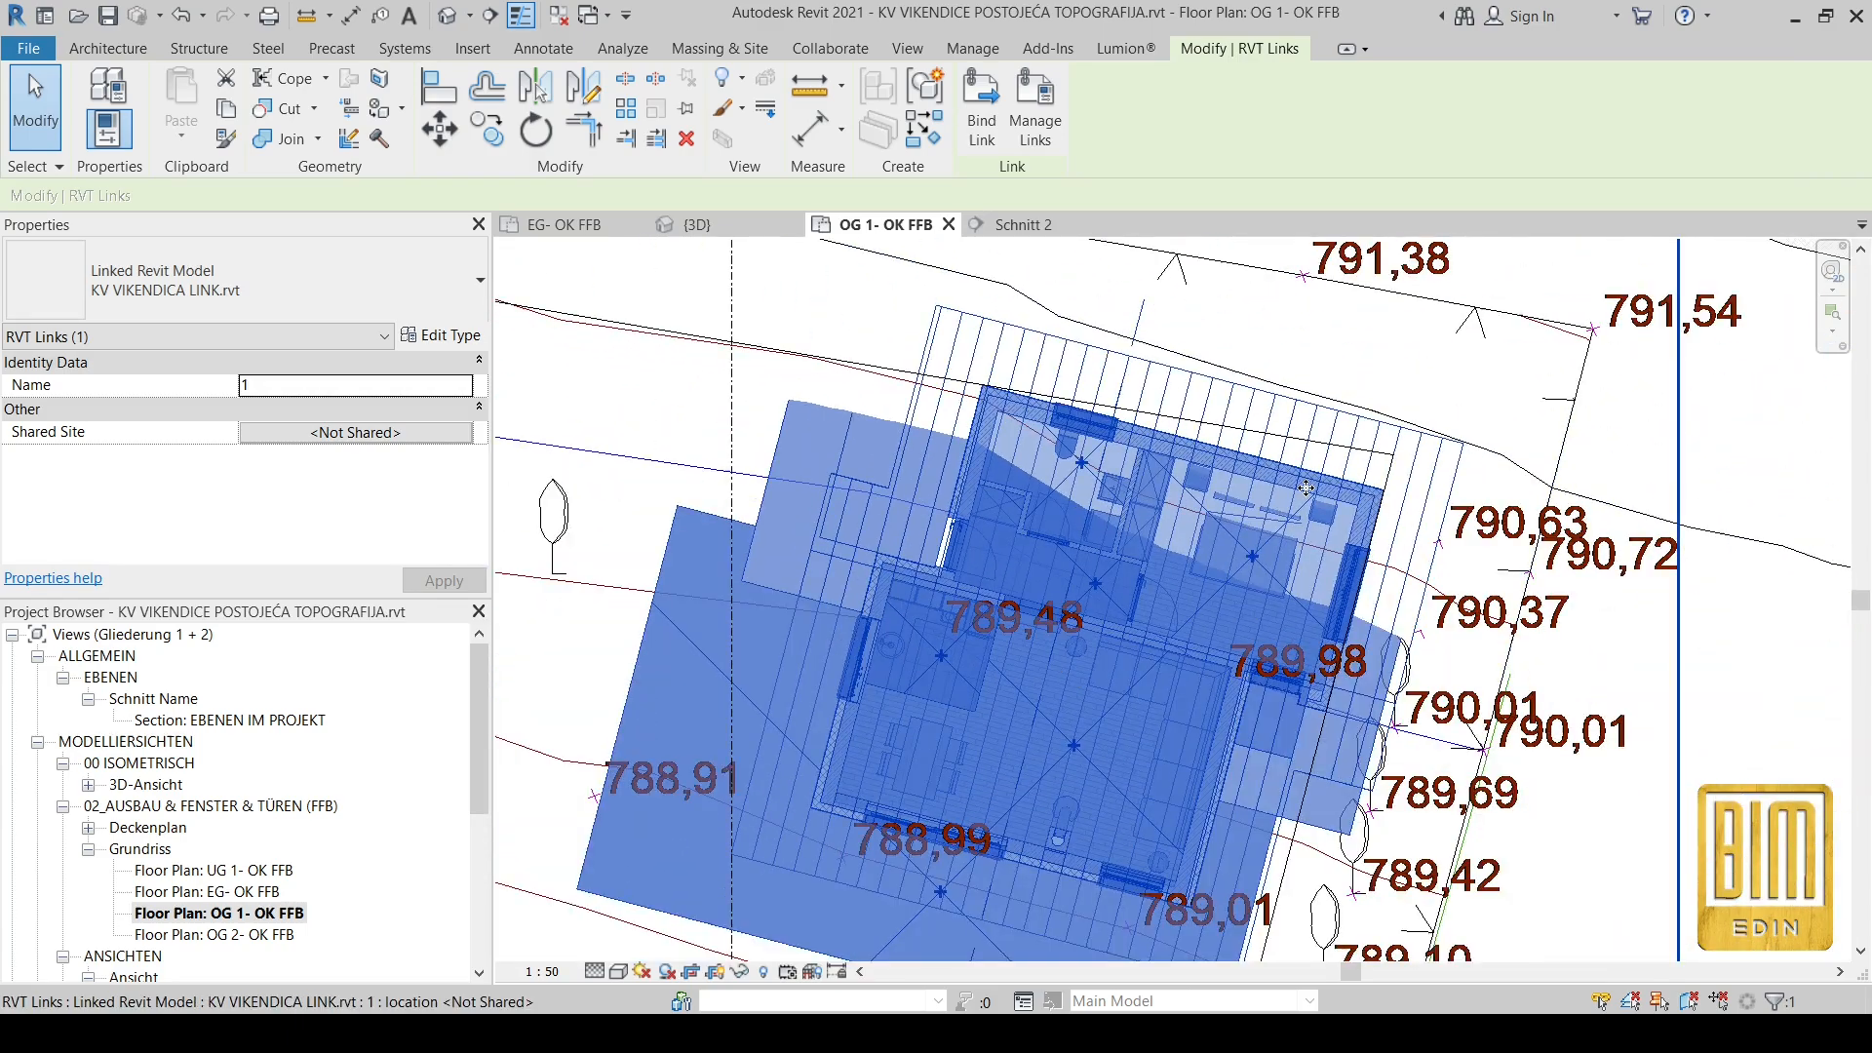
scroll(1307, 487, down, 4)
click(762, 468)
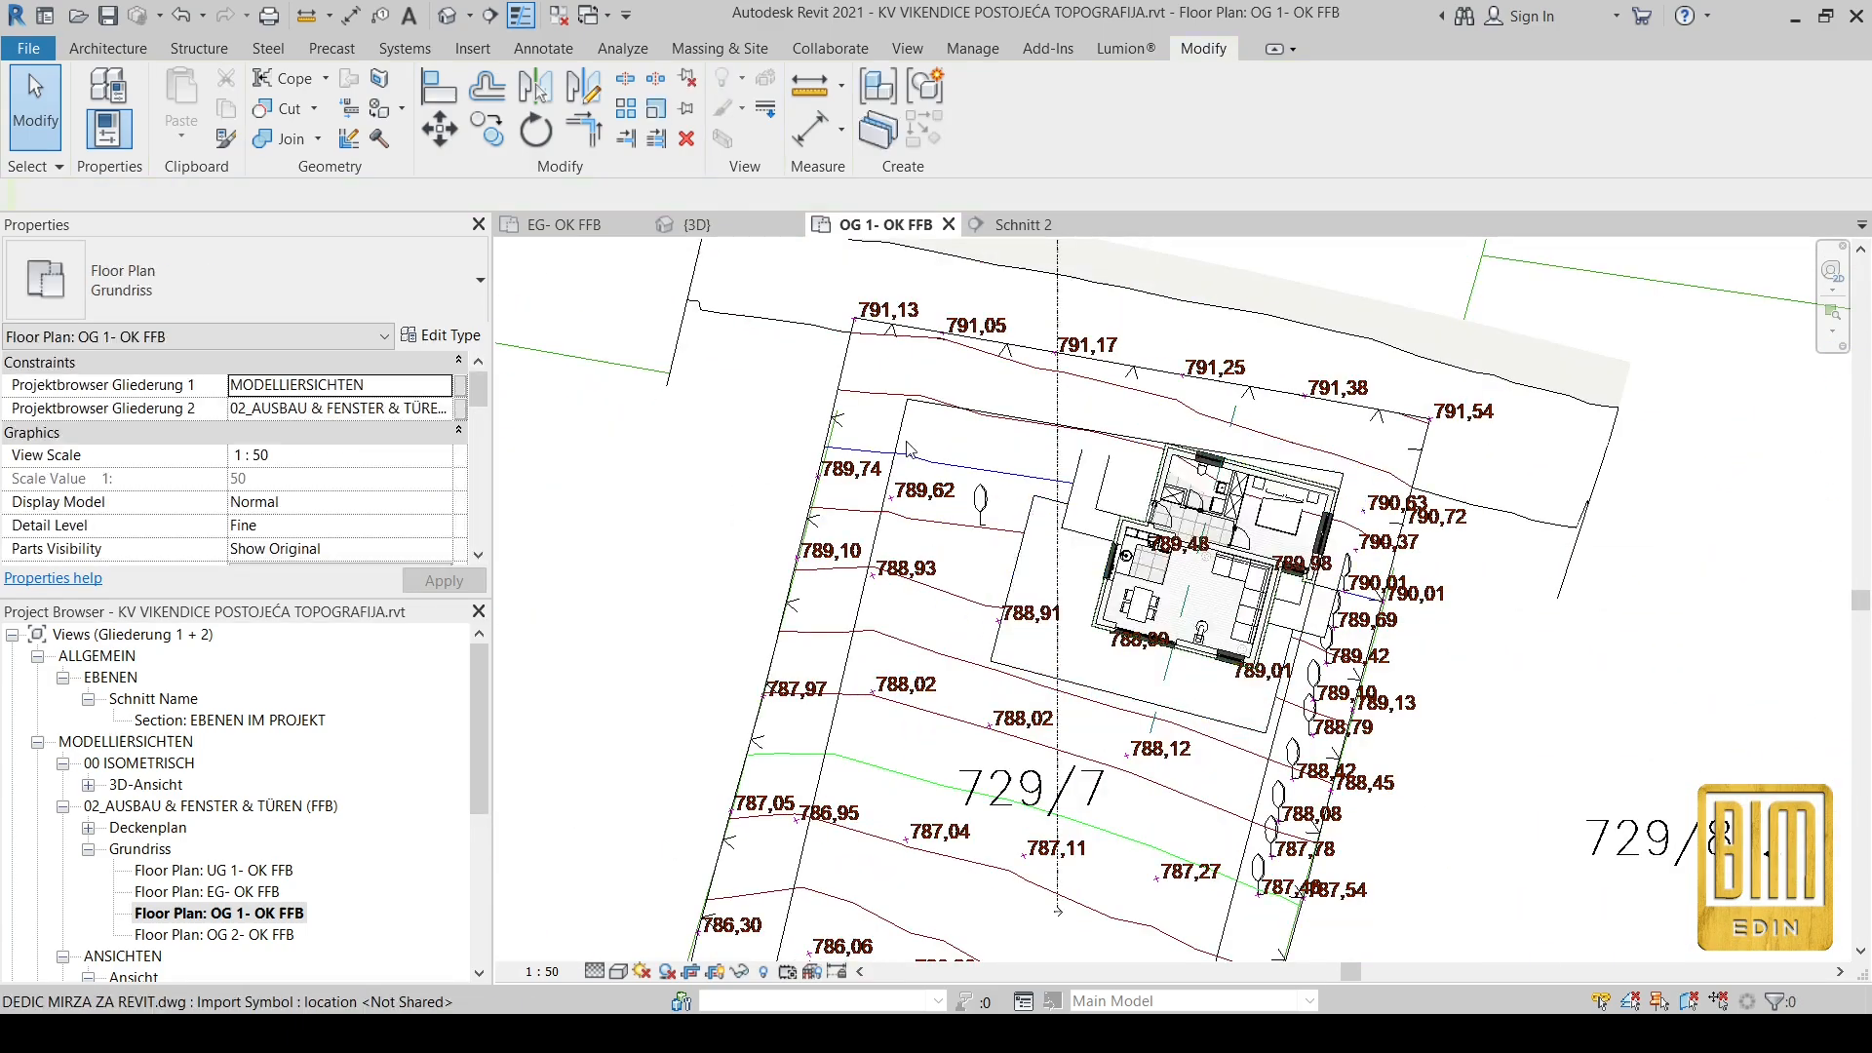
Step: Move the vertical section line across so it cuts through the bathroom and living area of the repositioned house
scroll(1295, 595, up, 2)
scroll(1142, 577, down, 3)
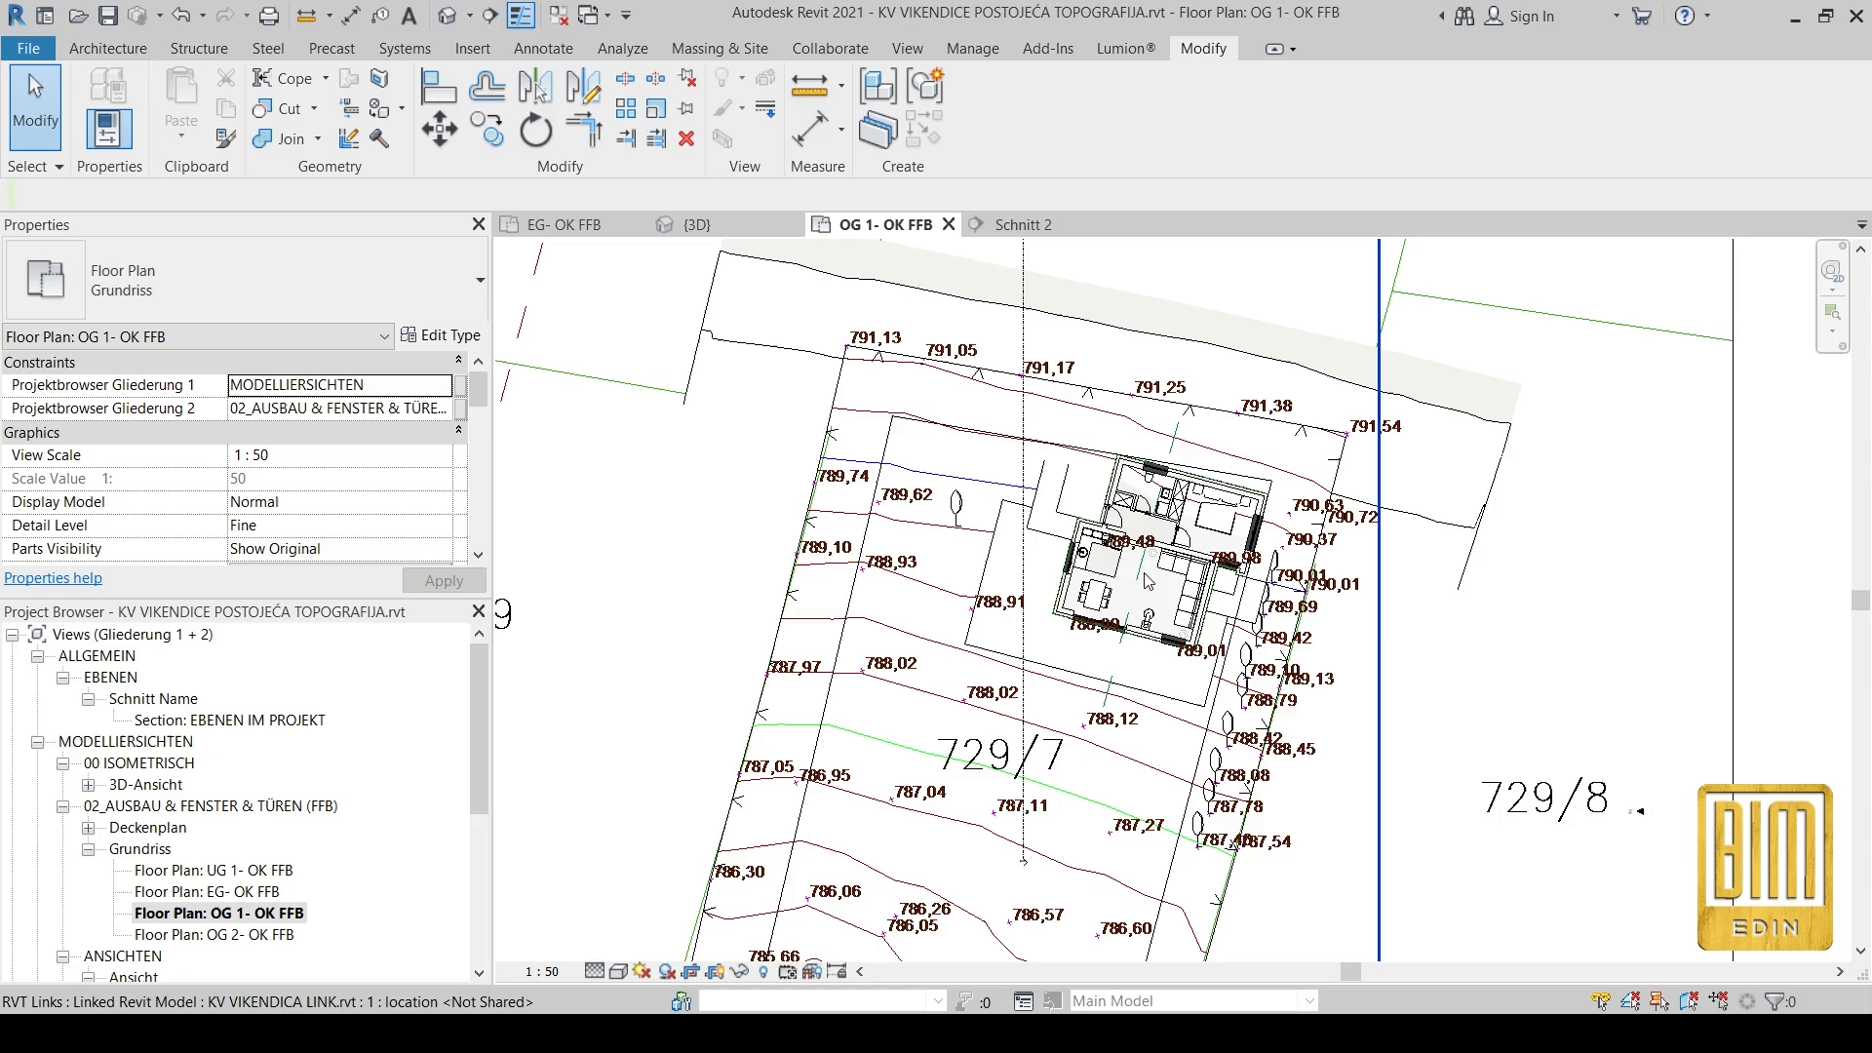
click(1024, 315)
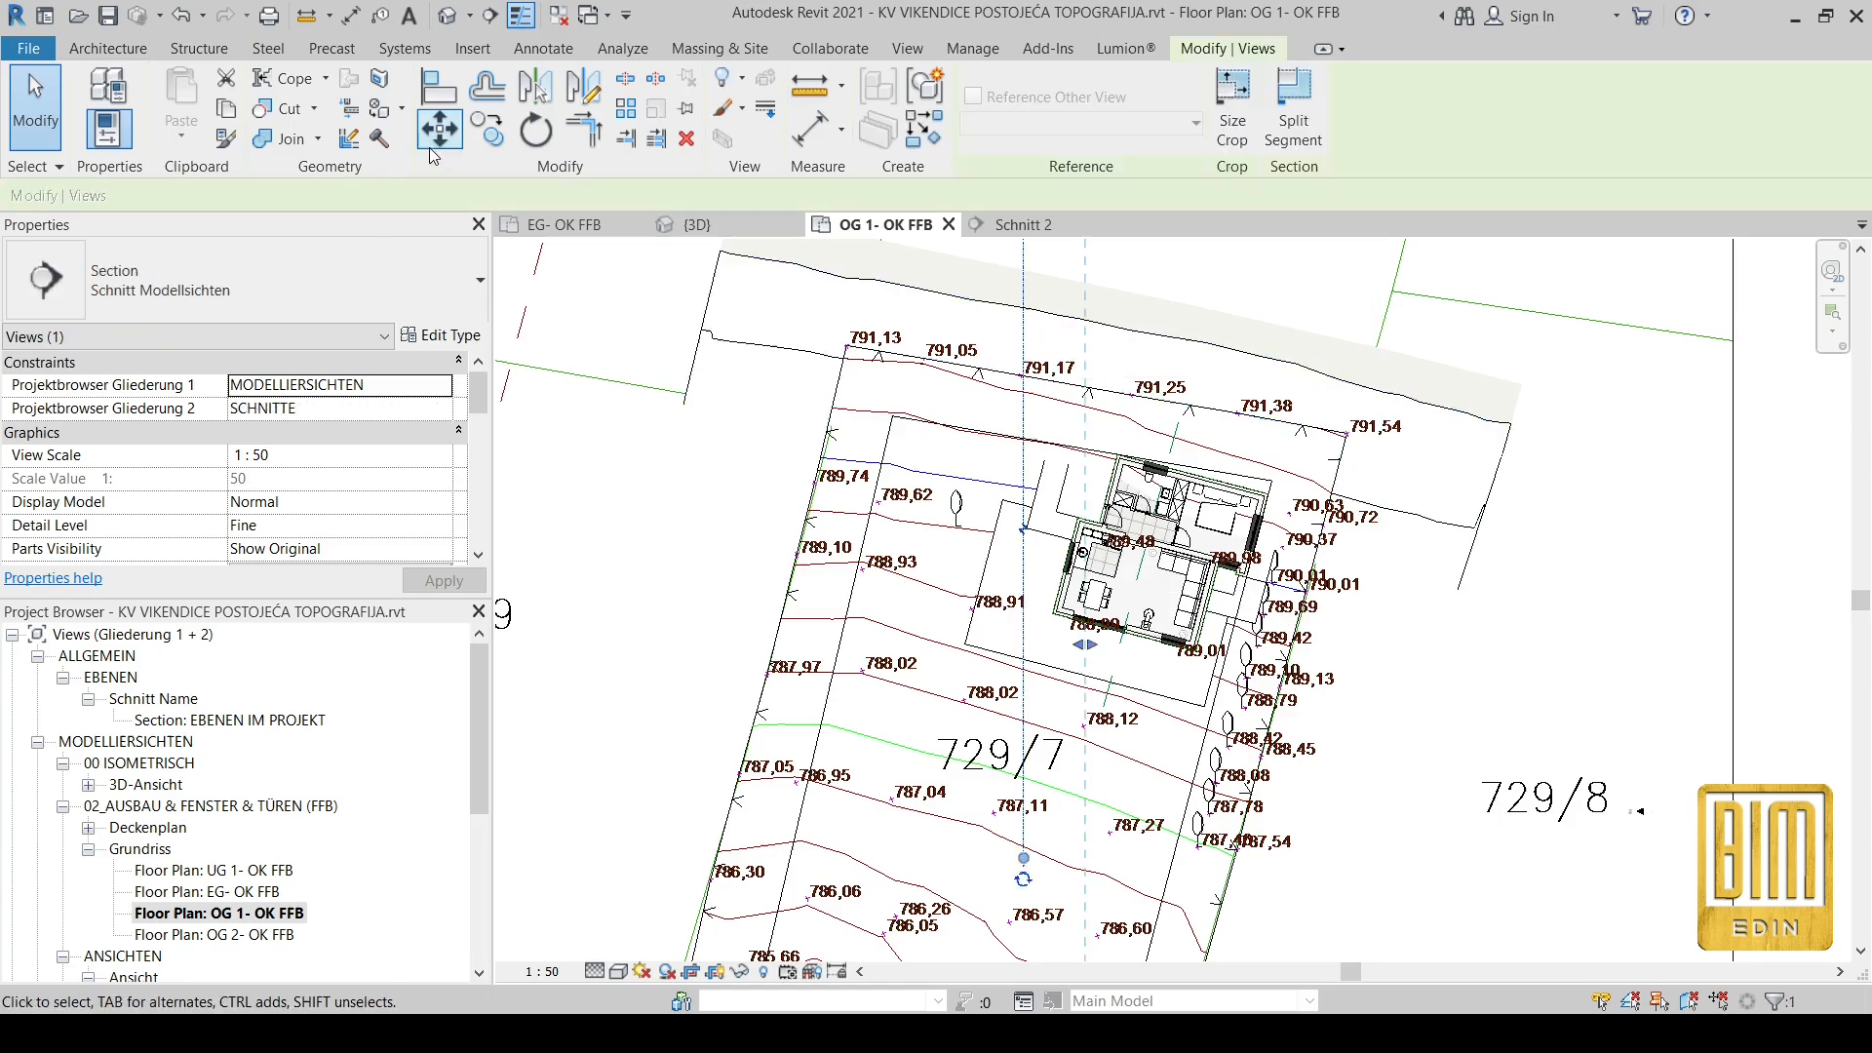
key(m)
key(v)
scroll(1023, 497, up, 2)
scroll(1024, 502, up, 2)
click(1023, 480)
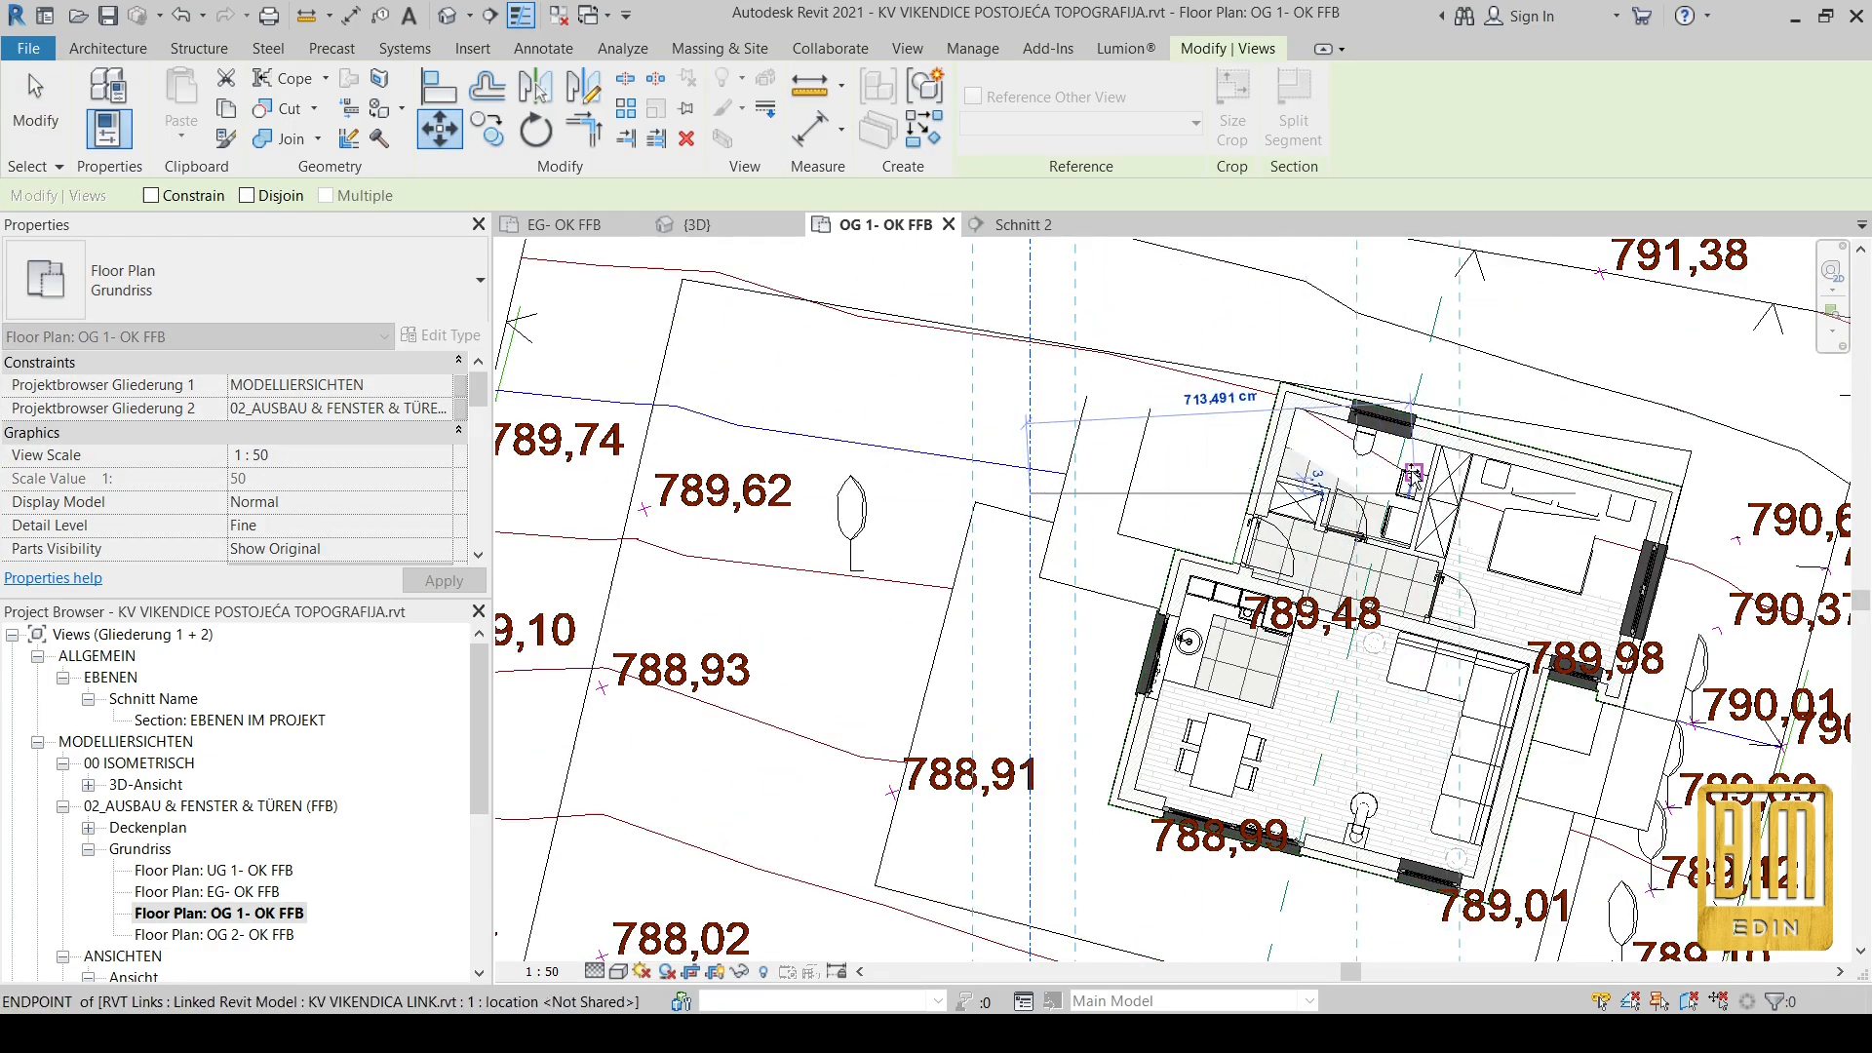
scroll(1122, 487, up, 3)
click(1389, 455)
scroll(1086, 503, down, 3)
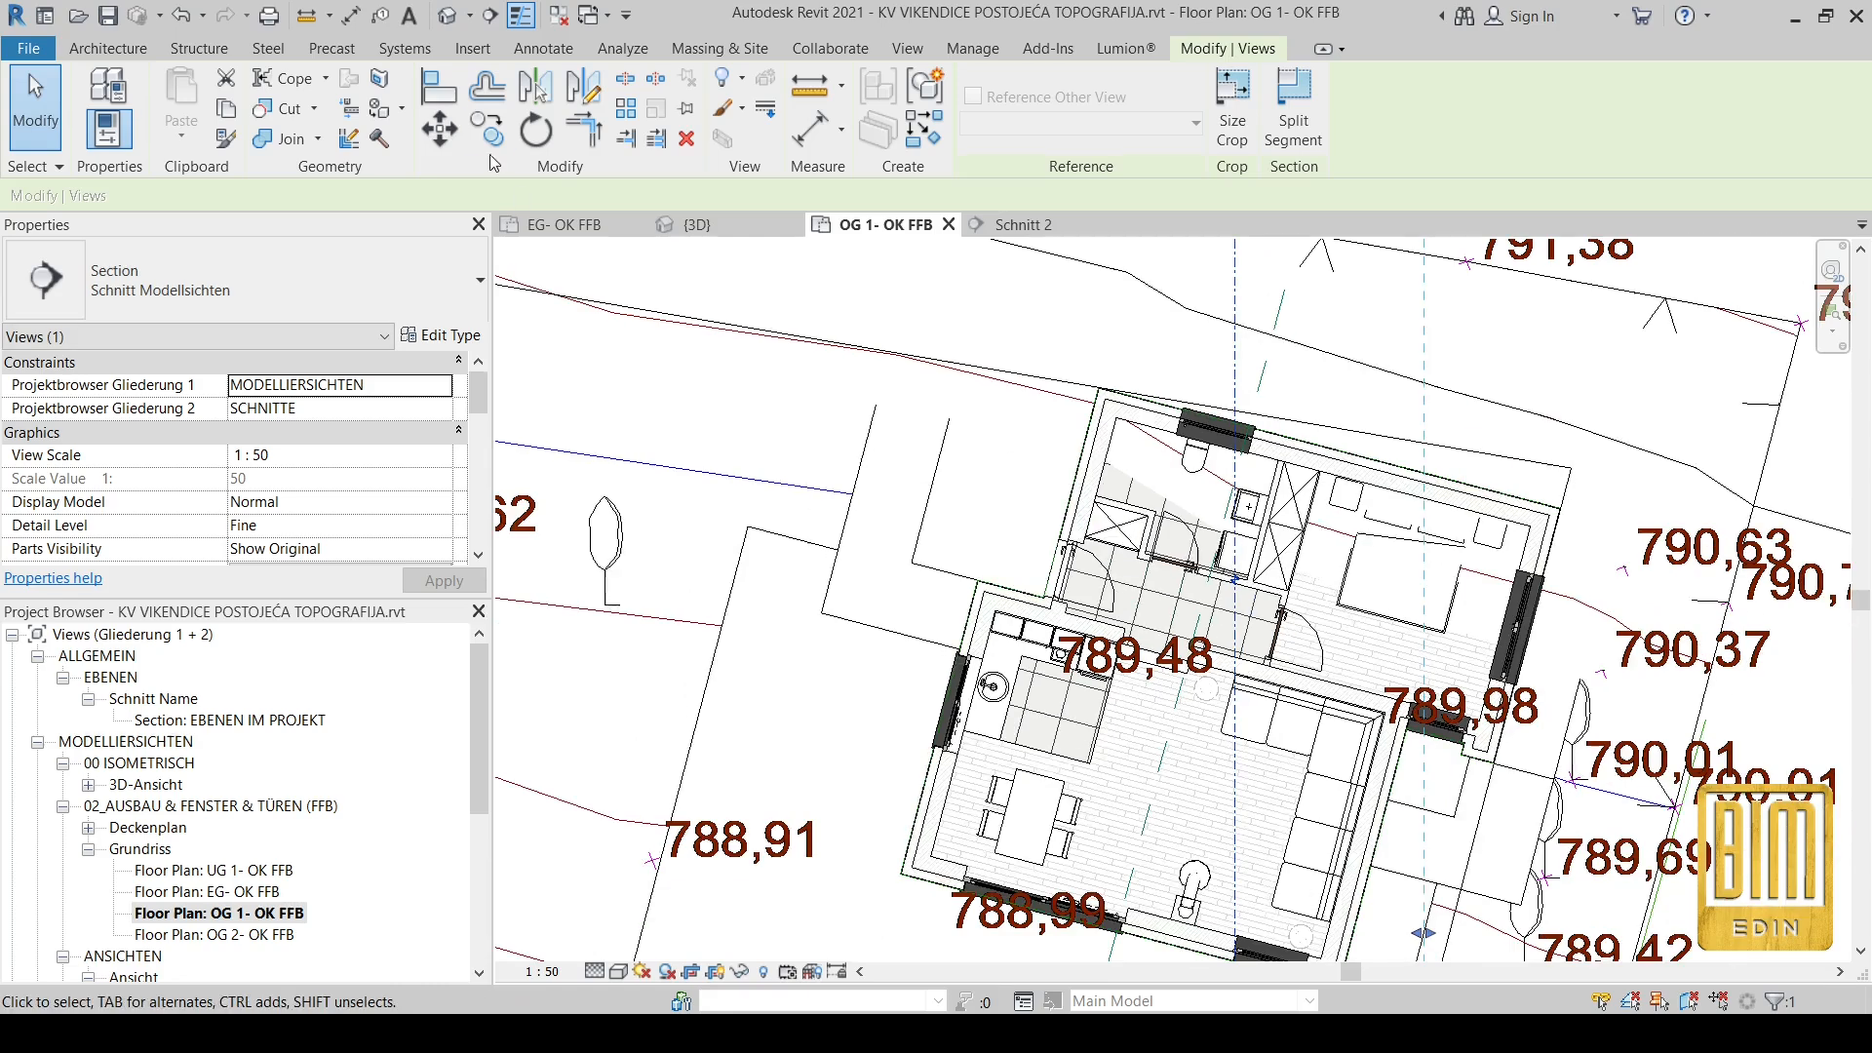
Step: Align the section line with the linked house's slanted reference line so it runs parallel to the house's side walls
click(432, 96)
click(1264, 370)
click(1236, 368)
scroll(1210, 363, down, 2)
key(Escape)
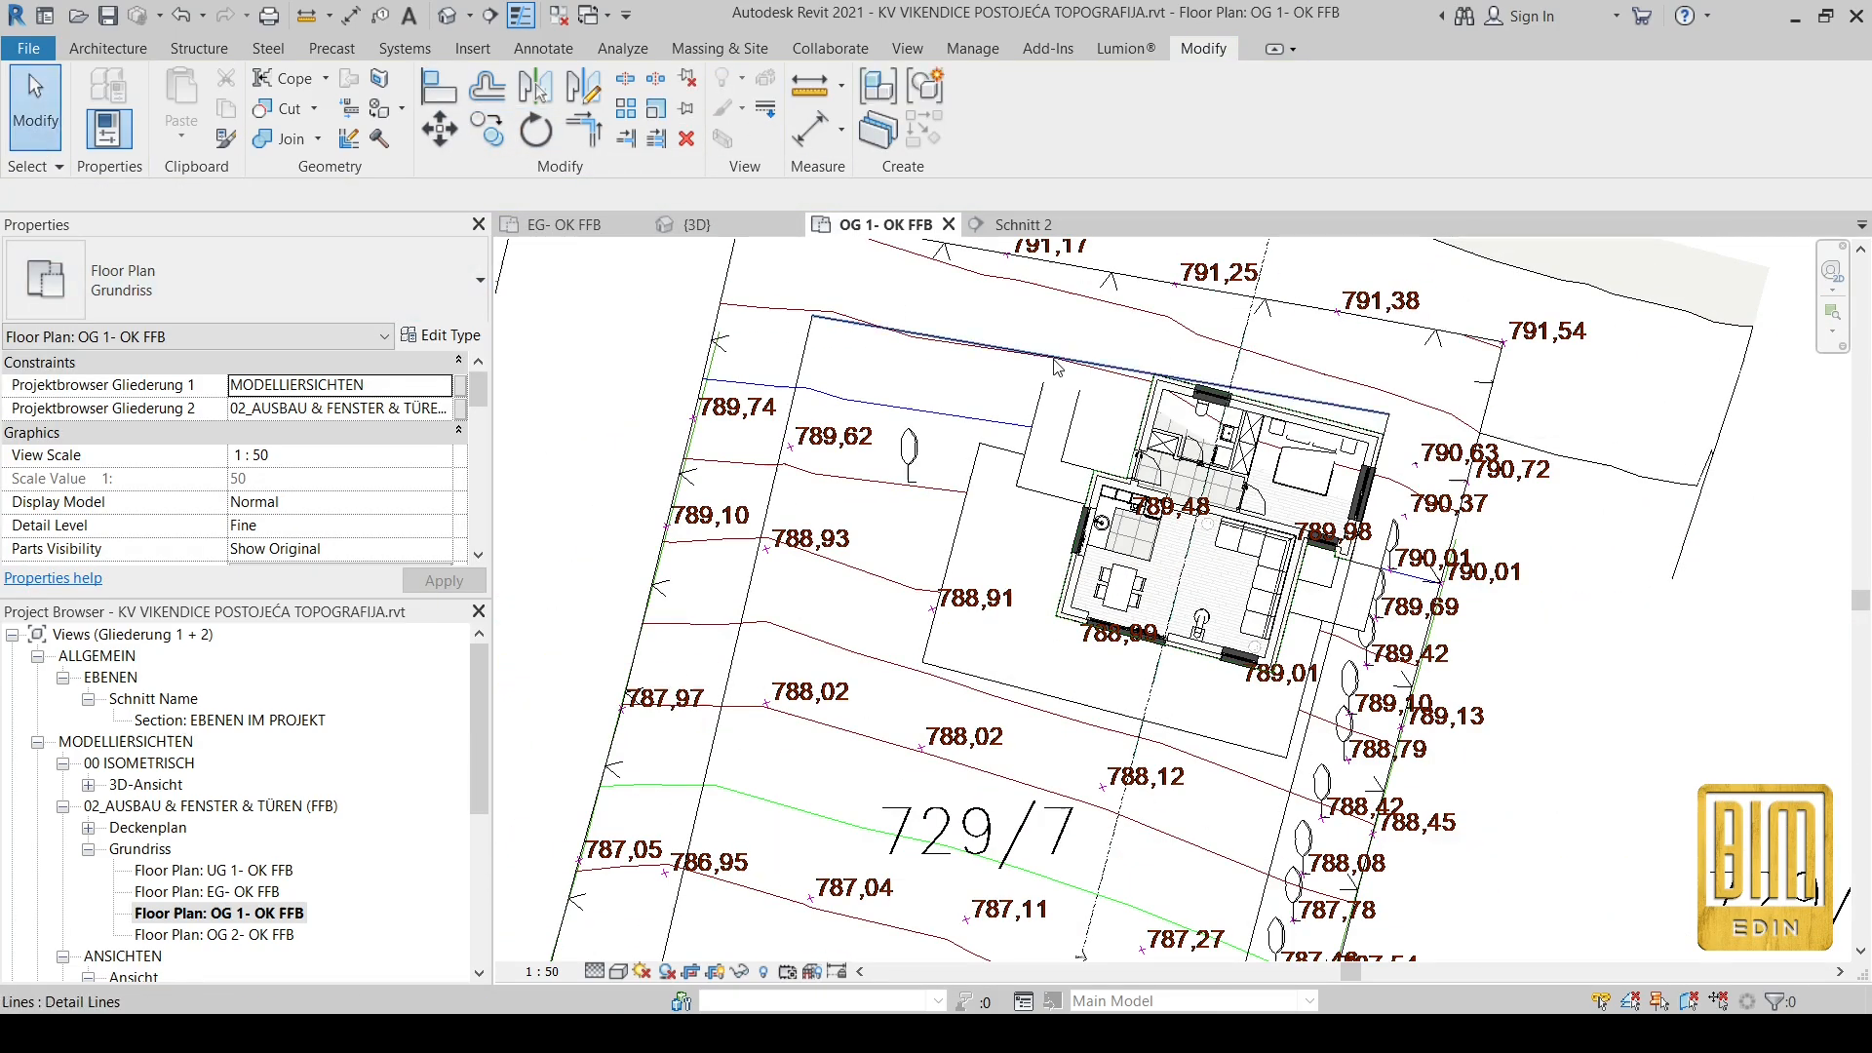
Step: Open the section view that belongs to the realigned section line through the house
click(1244, 377)
scroll(1207, 492, up, 6)
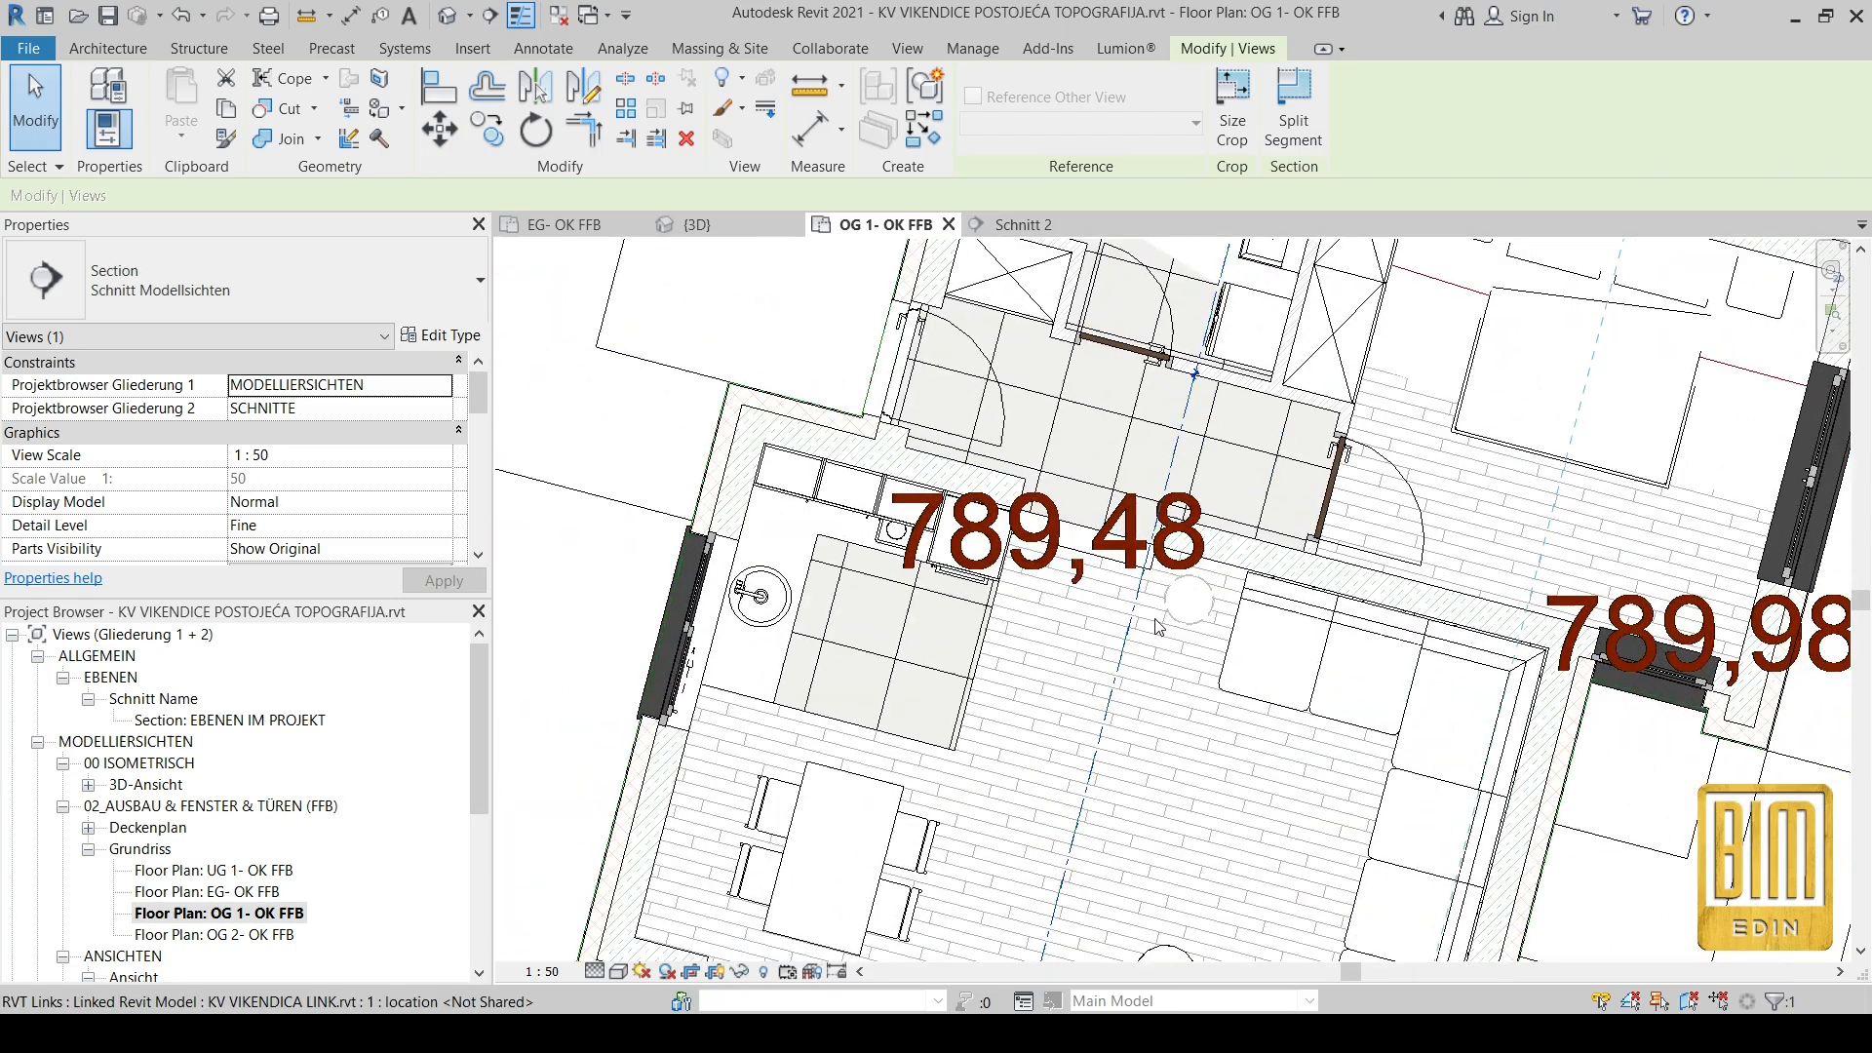
right_click(1150, 443)
click(1204, 542)
middle_drag(819, 589, 1008, 601)
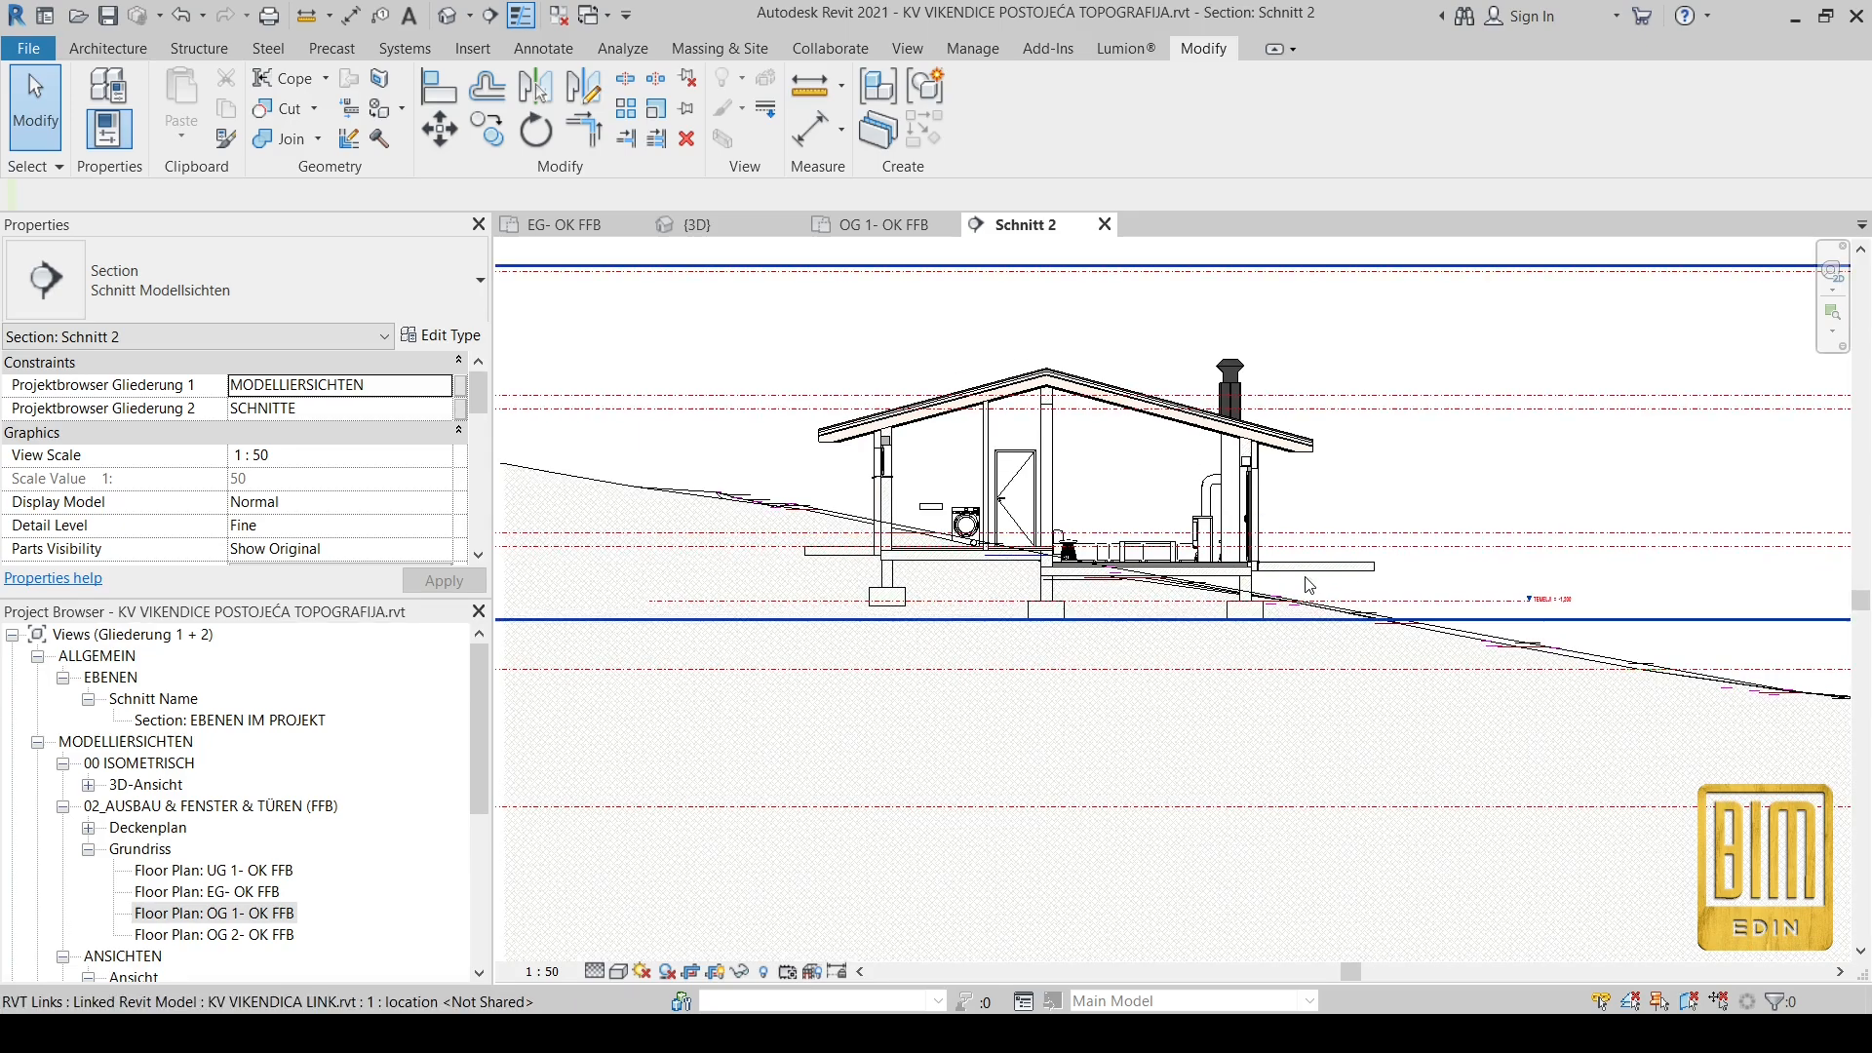
Step: Measure the vertical distance from the top corner of the uphill terrace slab to the terrain surface
scroll(858, 546, up, 6)
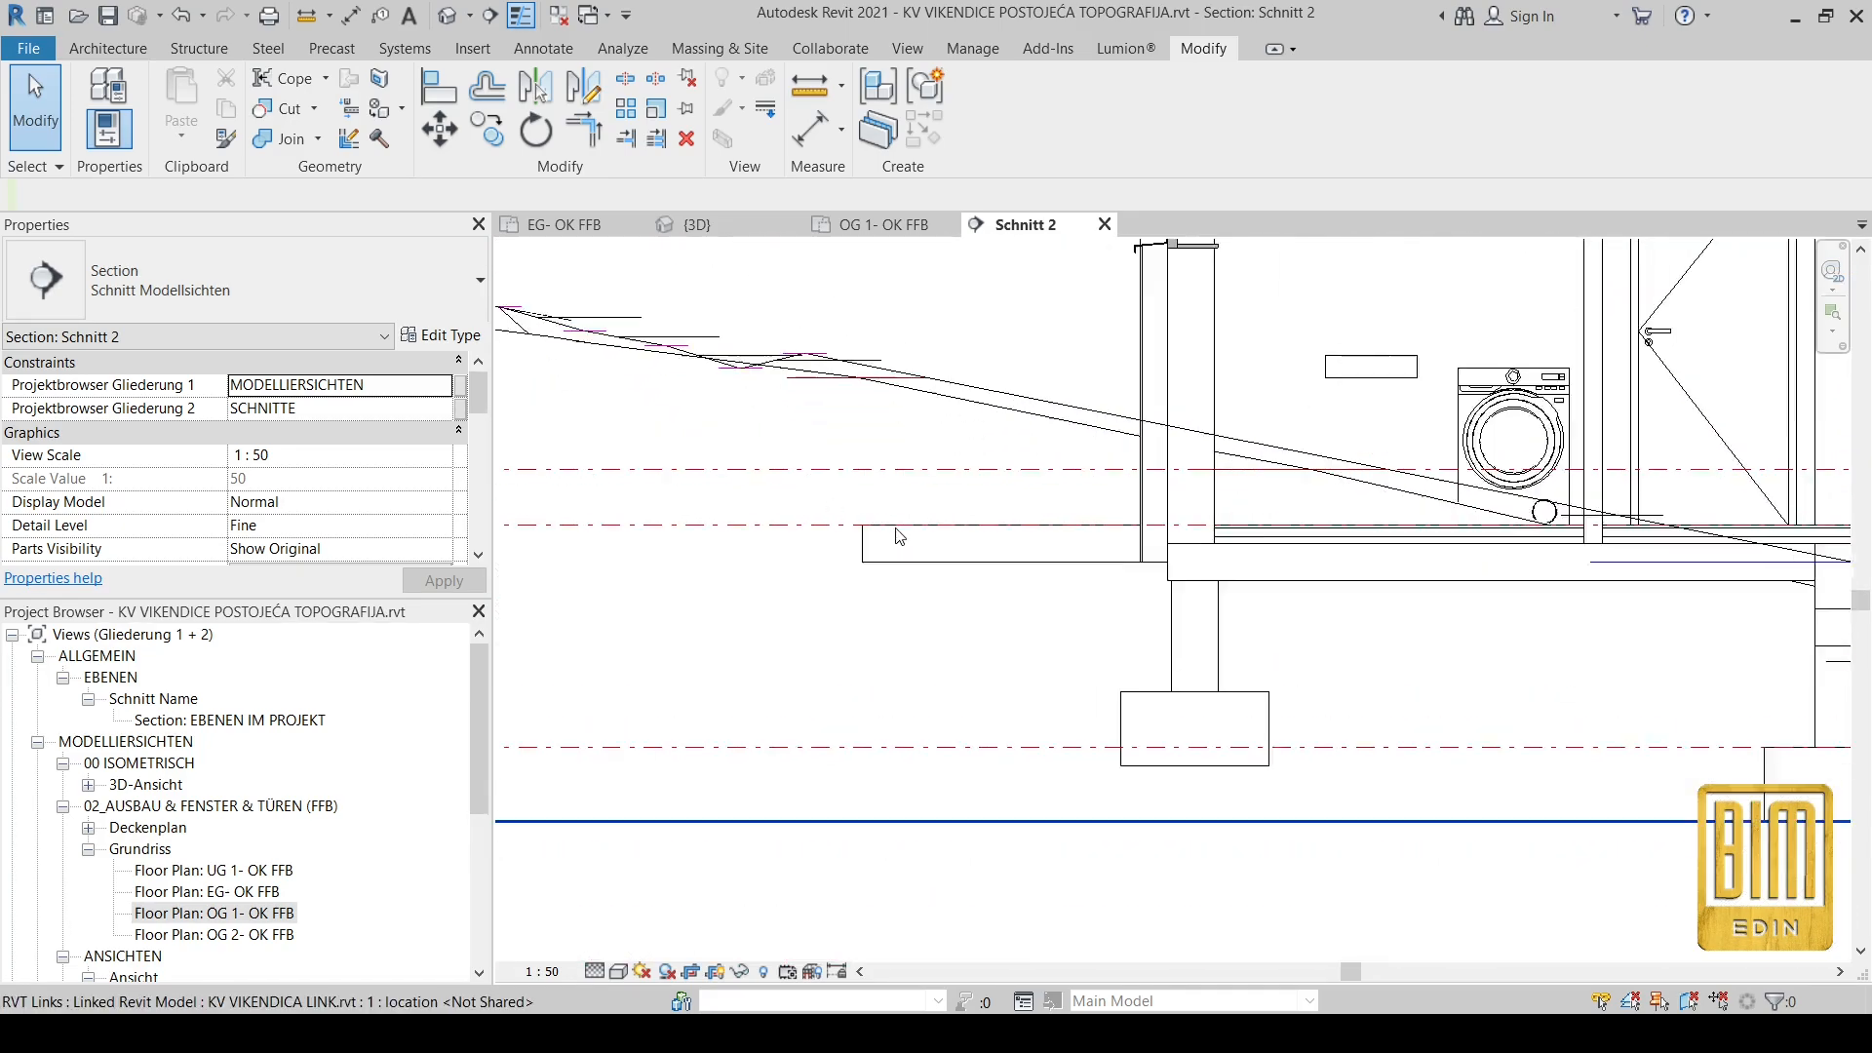
scroll(899, 537, up, 3)
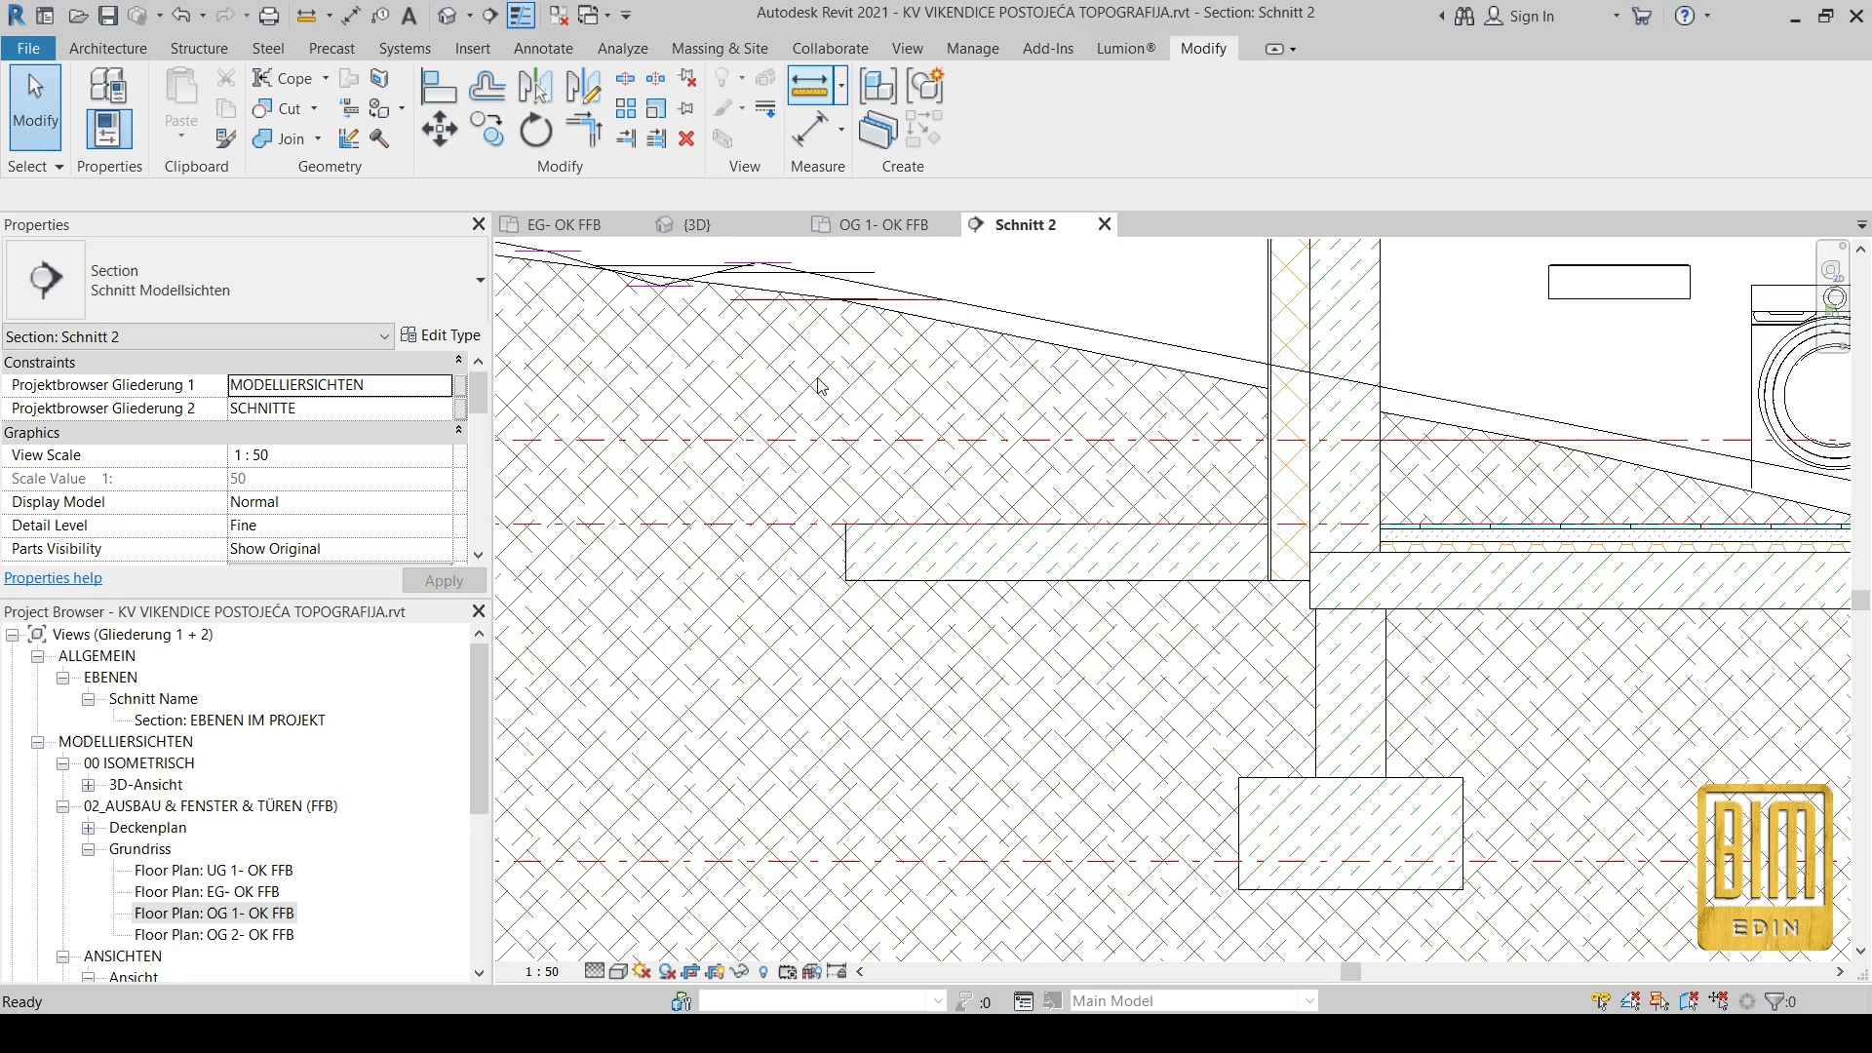
click(811, 97)
click(844, 523)
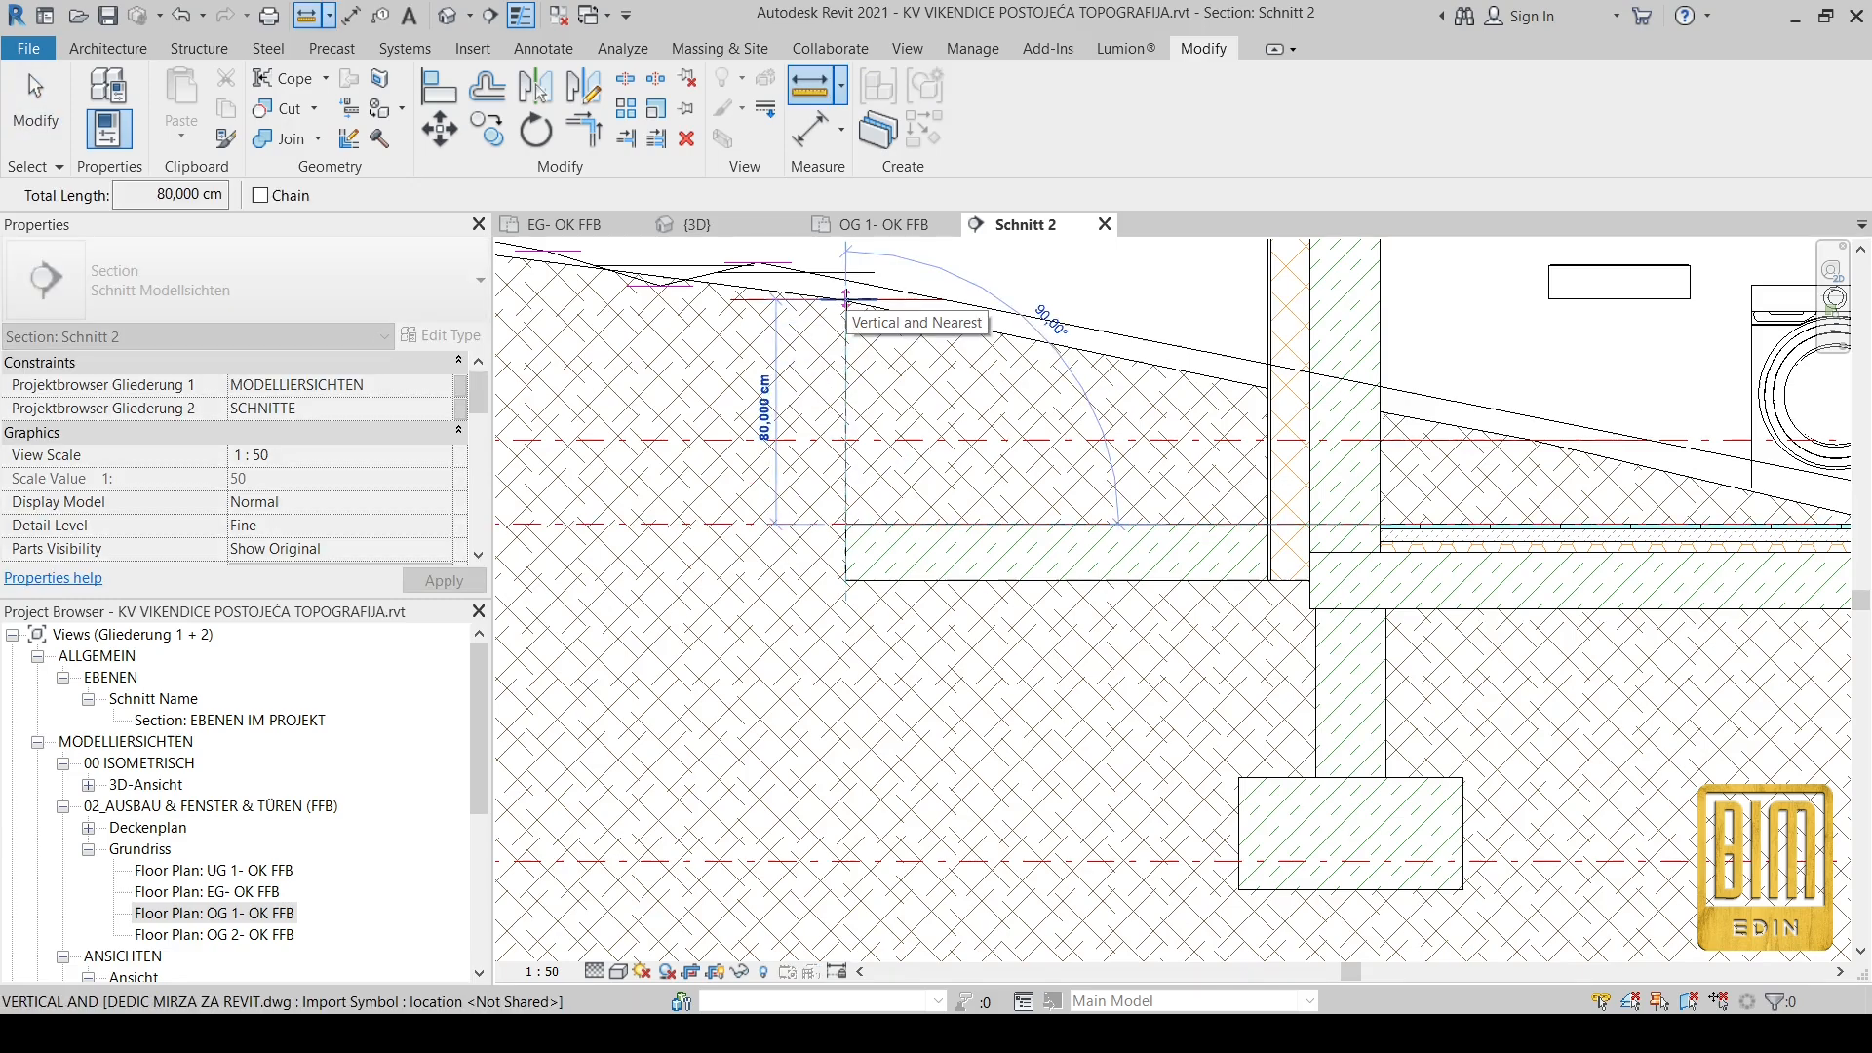
scroll(502, 541, down, 3)
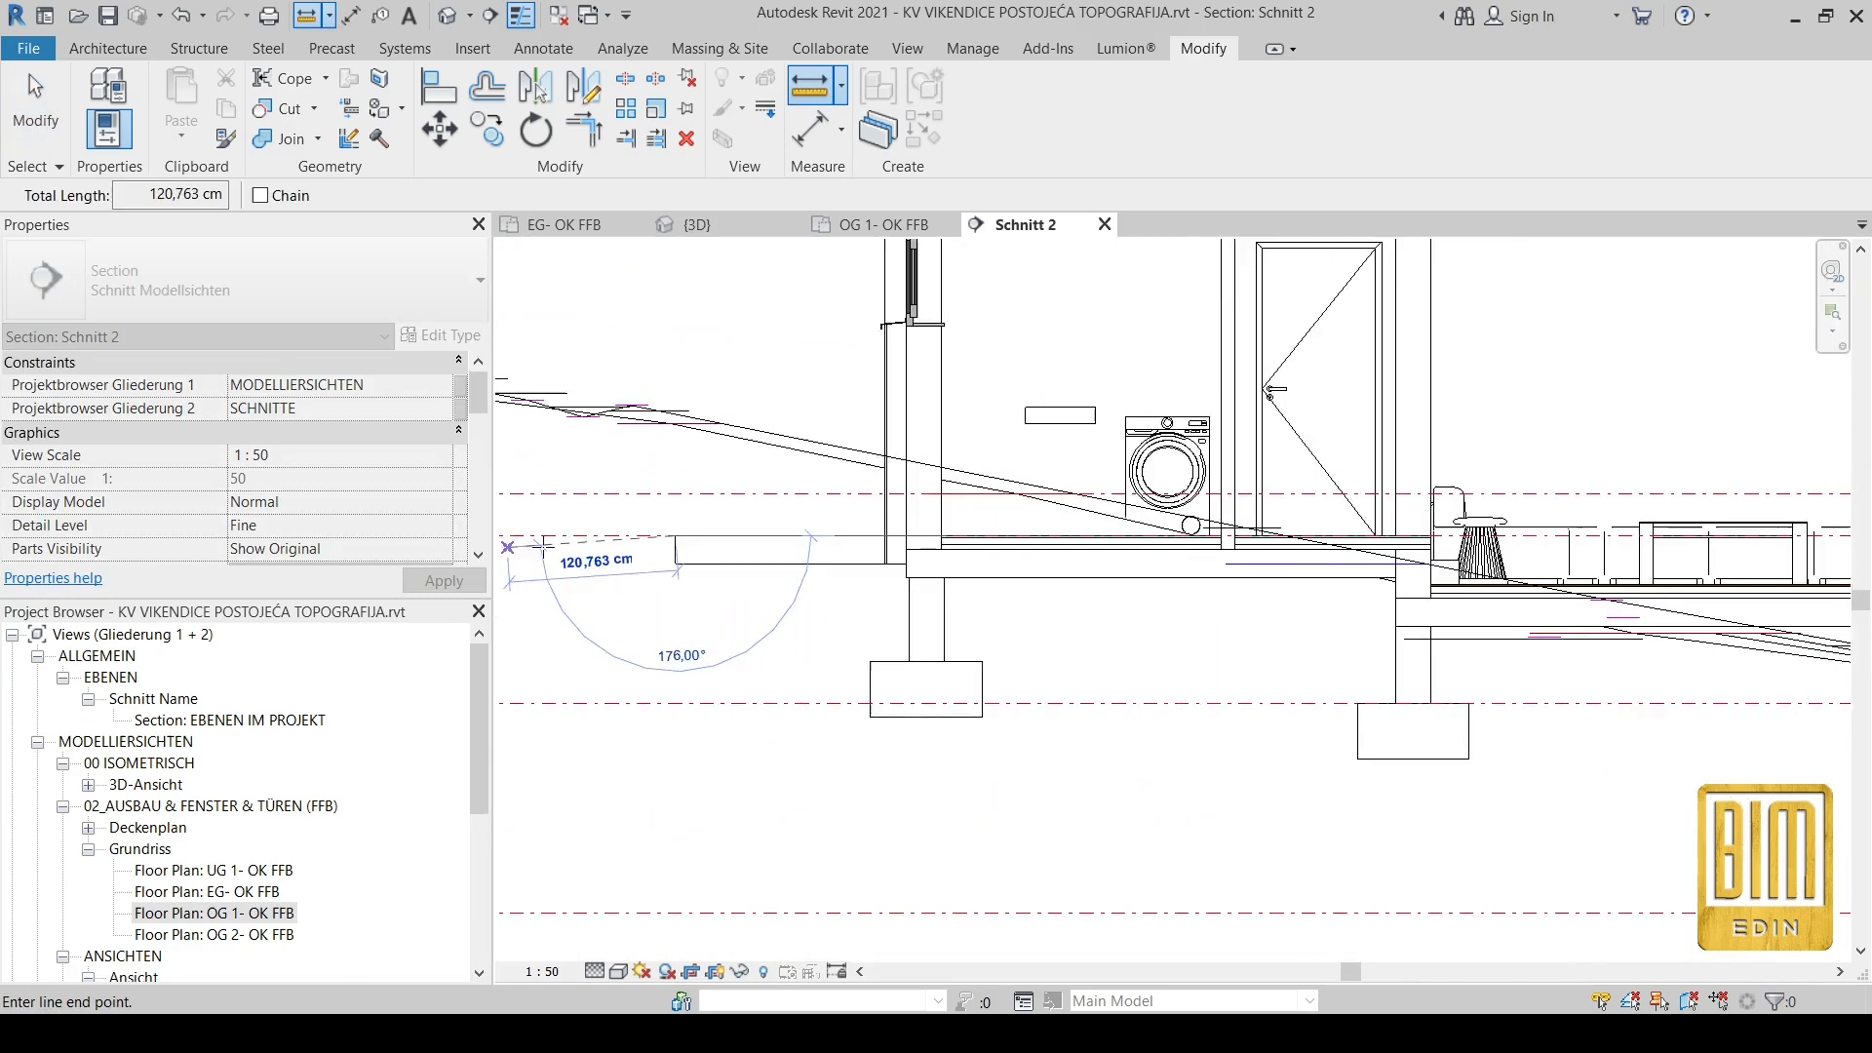
scroll(714, 548, down, 3)
right_click(718, 548)
click(775, 563)
Step: Measure the vertical distance from the top outer corner of the downhill terrace slab to the terrain surface
middle_drag(1677, 598, 999, 543)
scroll(983, 541, up, 3)
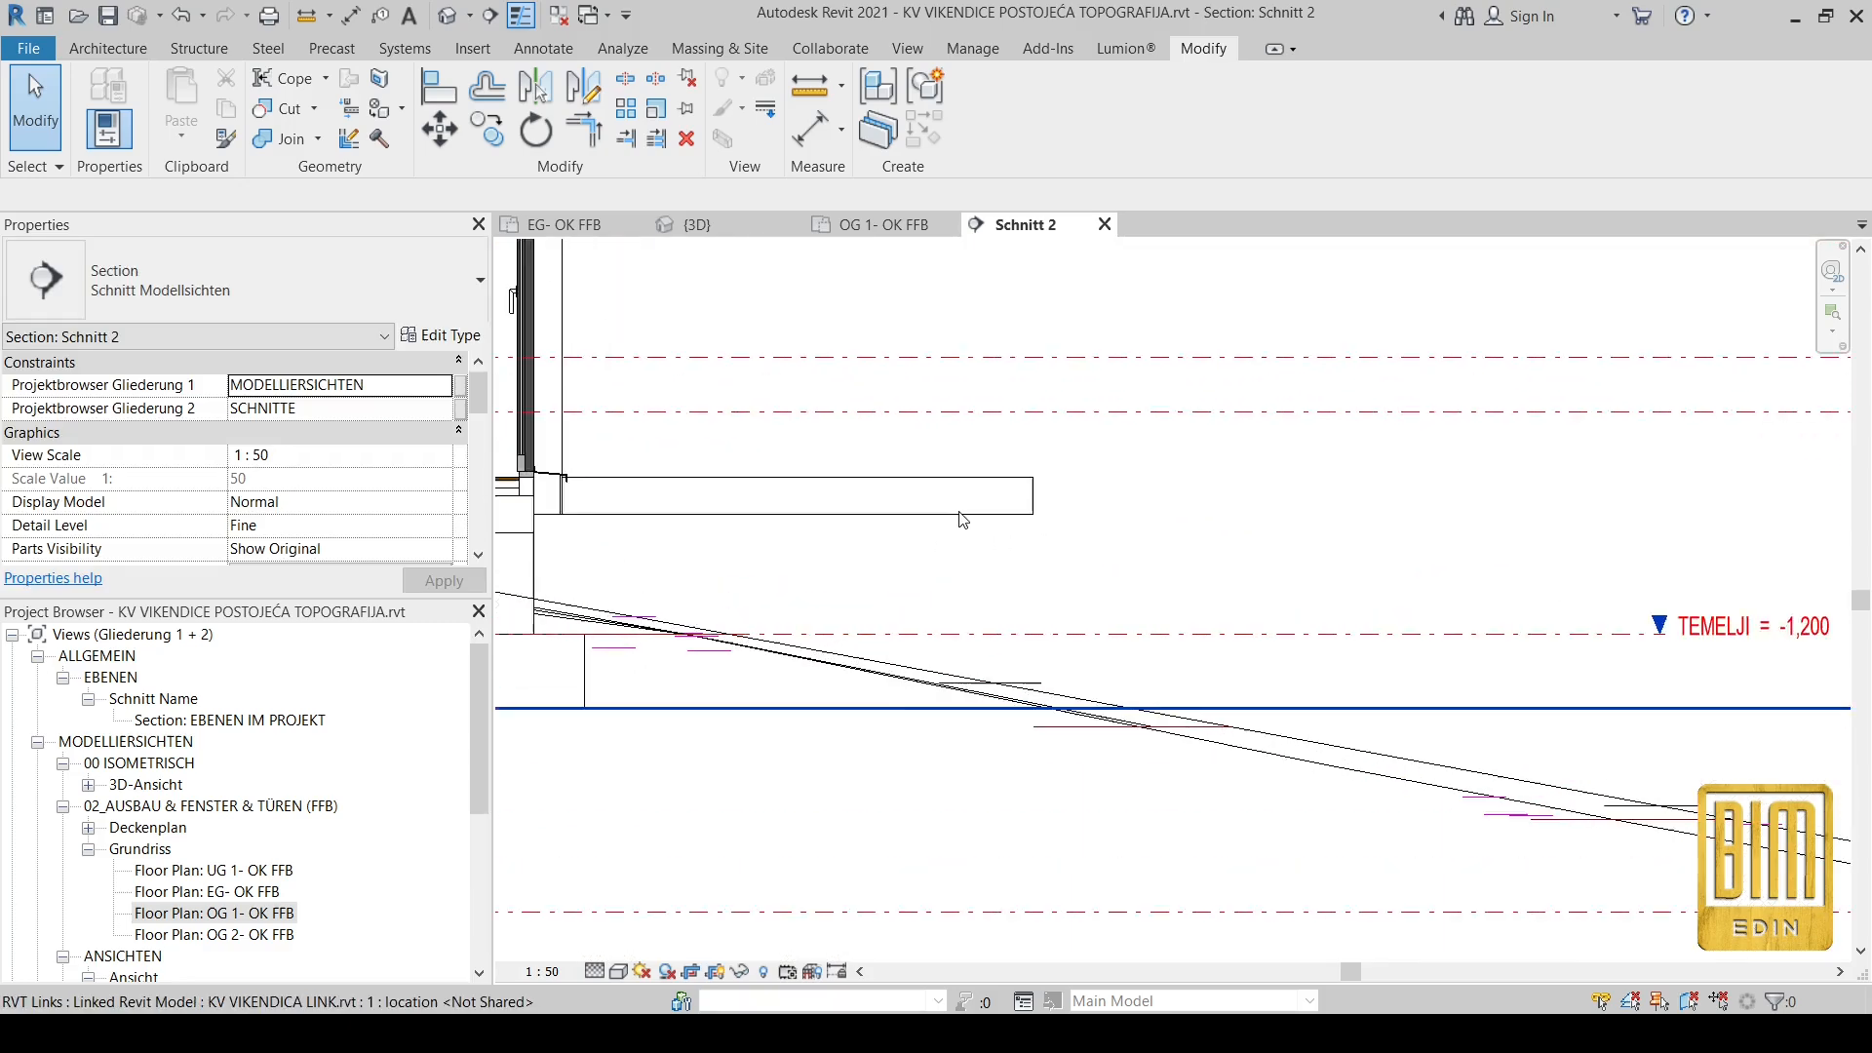
click(817, 89)
click(1044, 473)
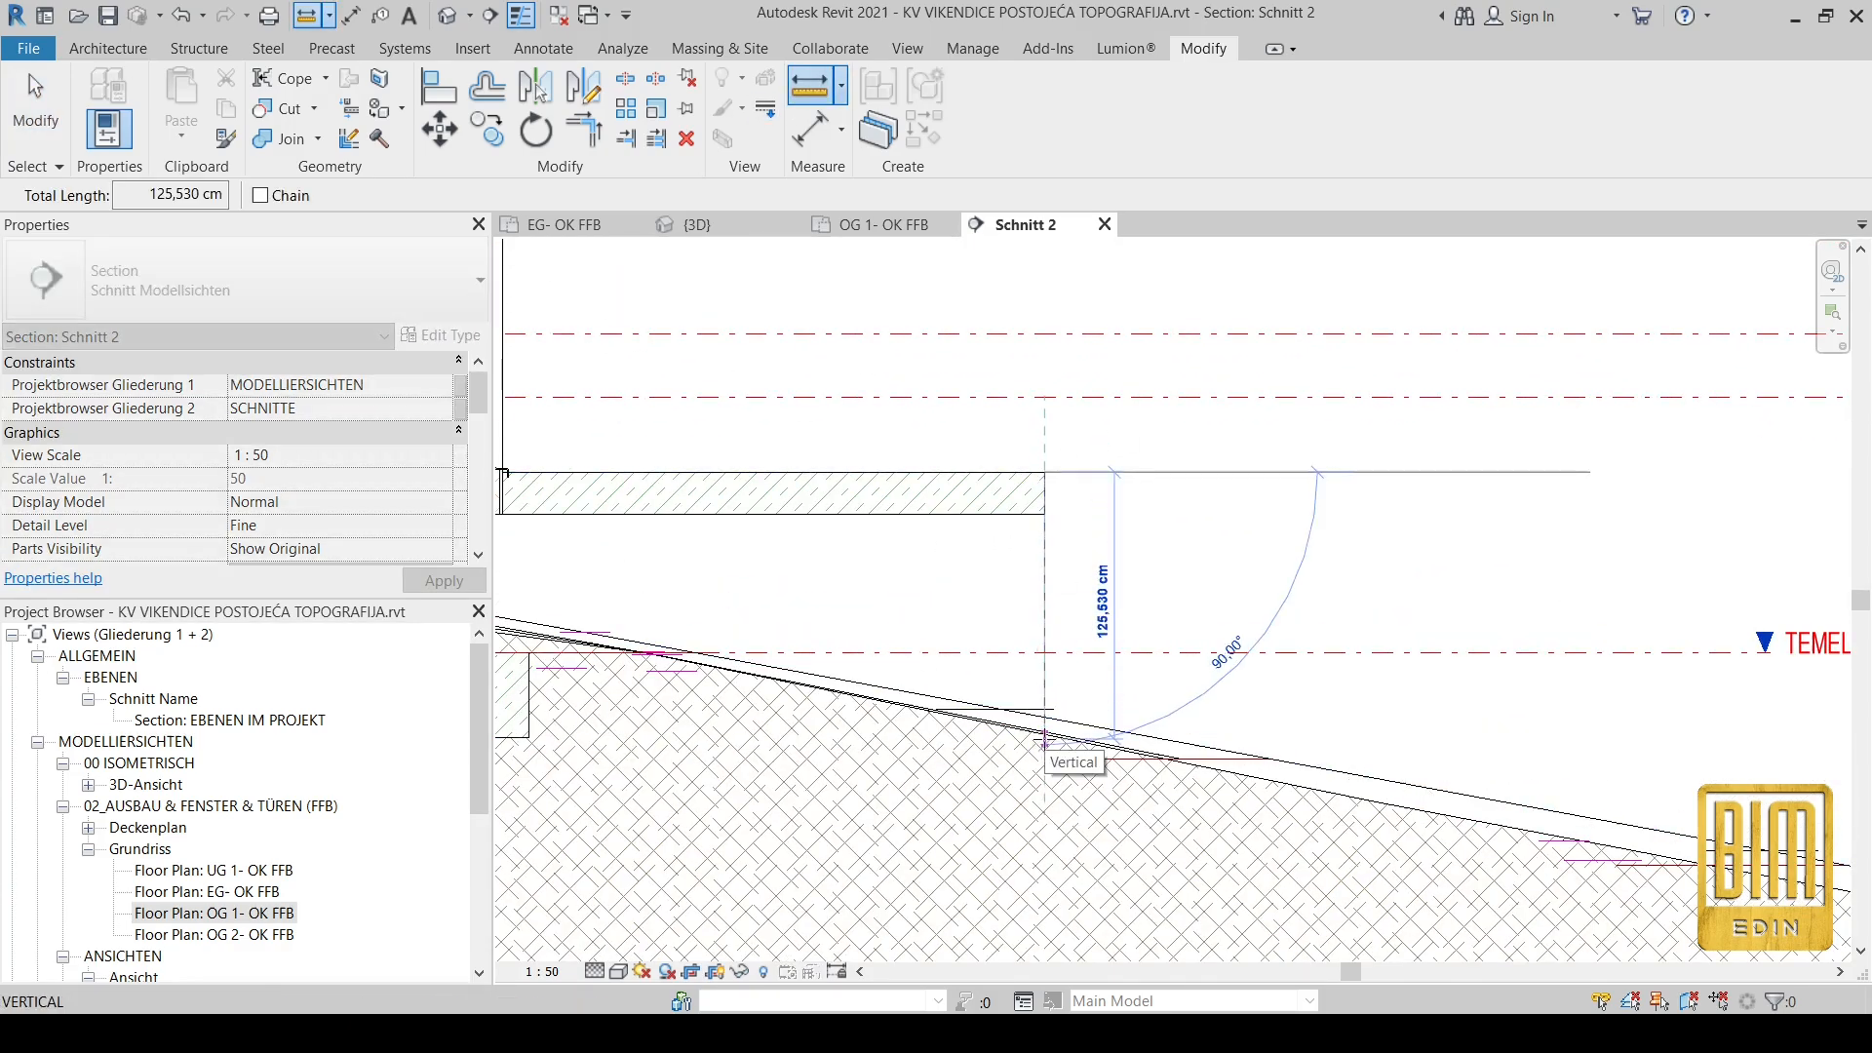
right_click(1044, 741)
click(1078, 430)
scroll(713, 519, down, 5)
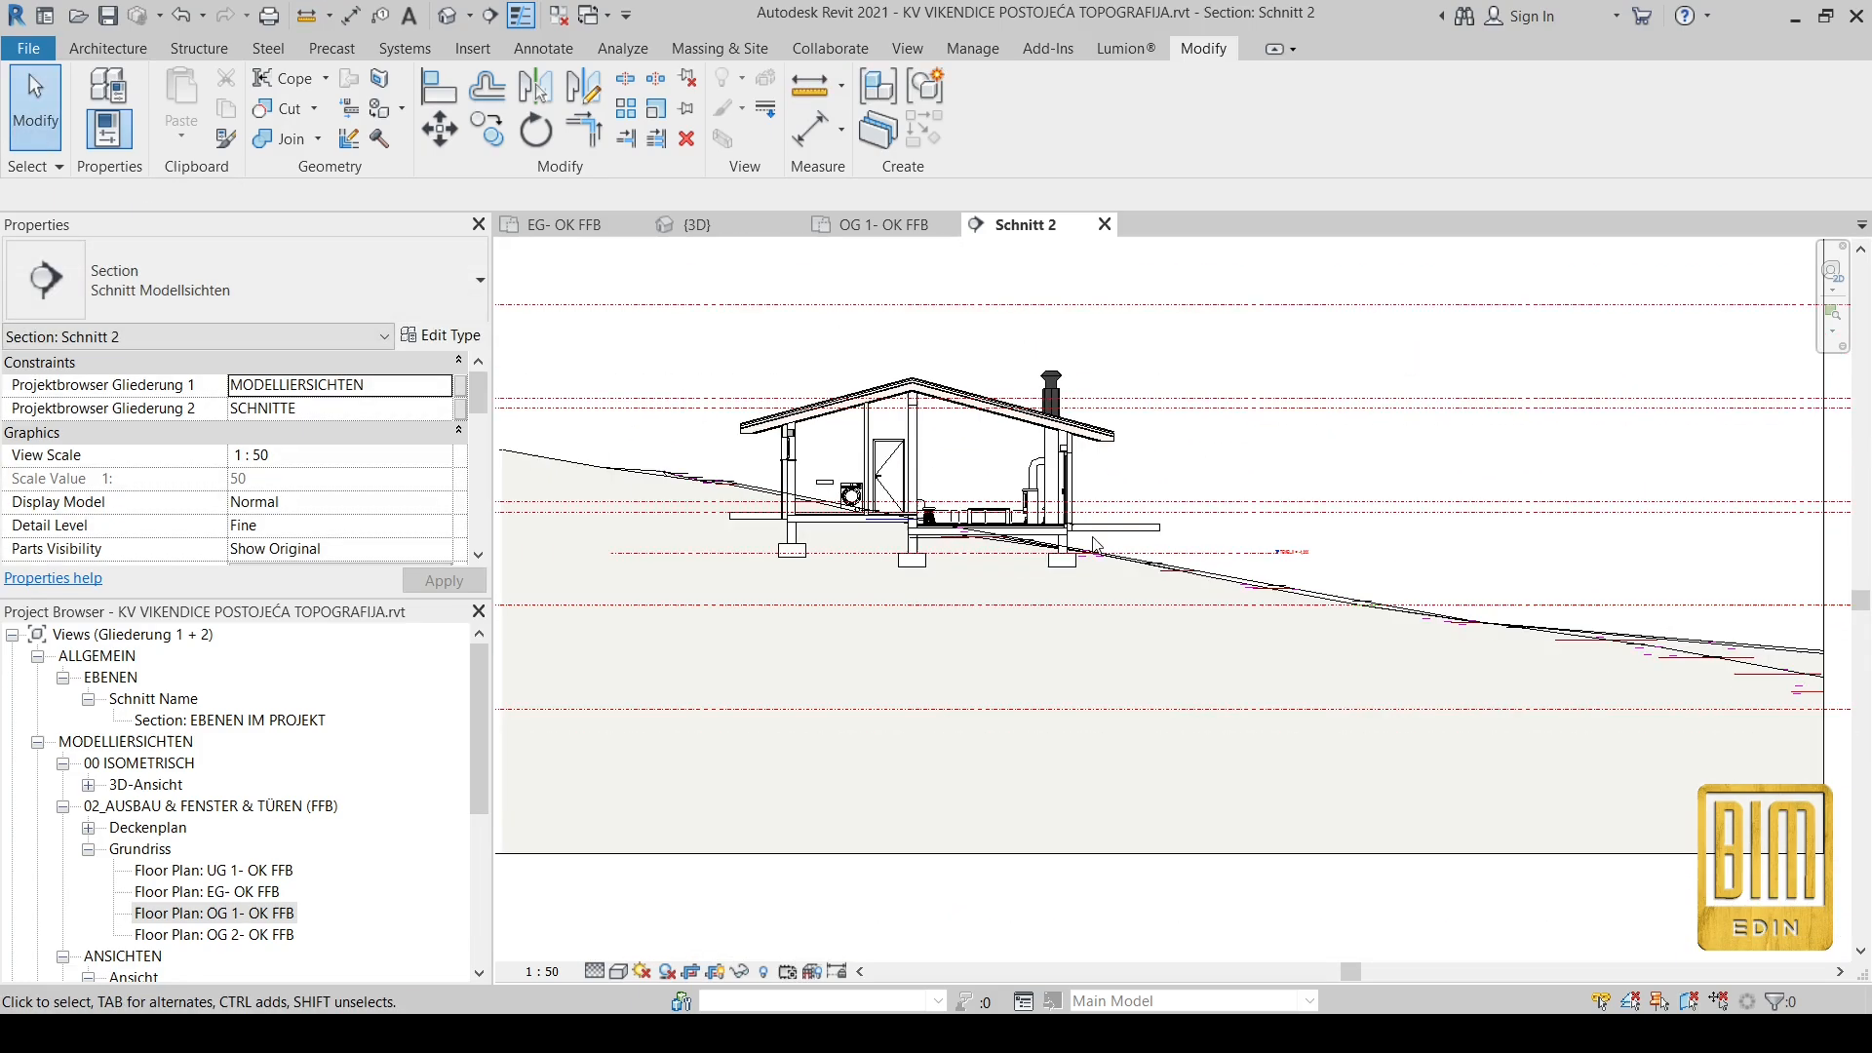
scroll(721, 516, up, 3)
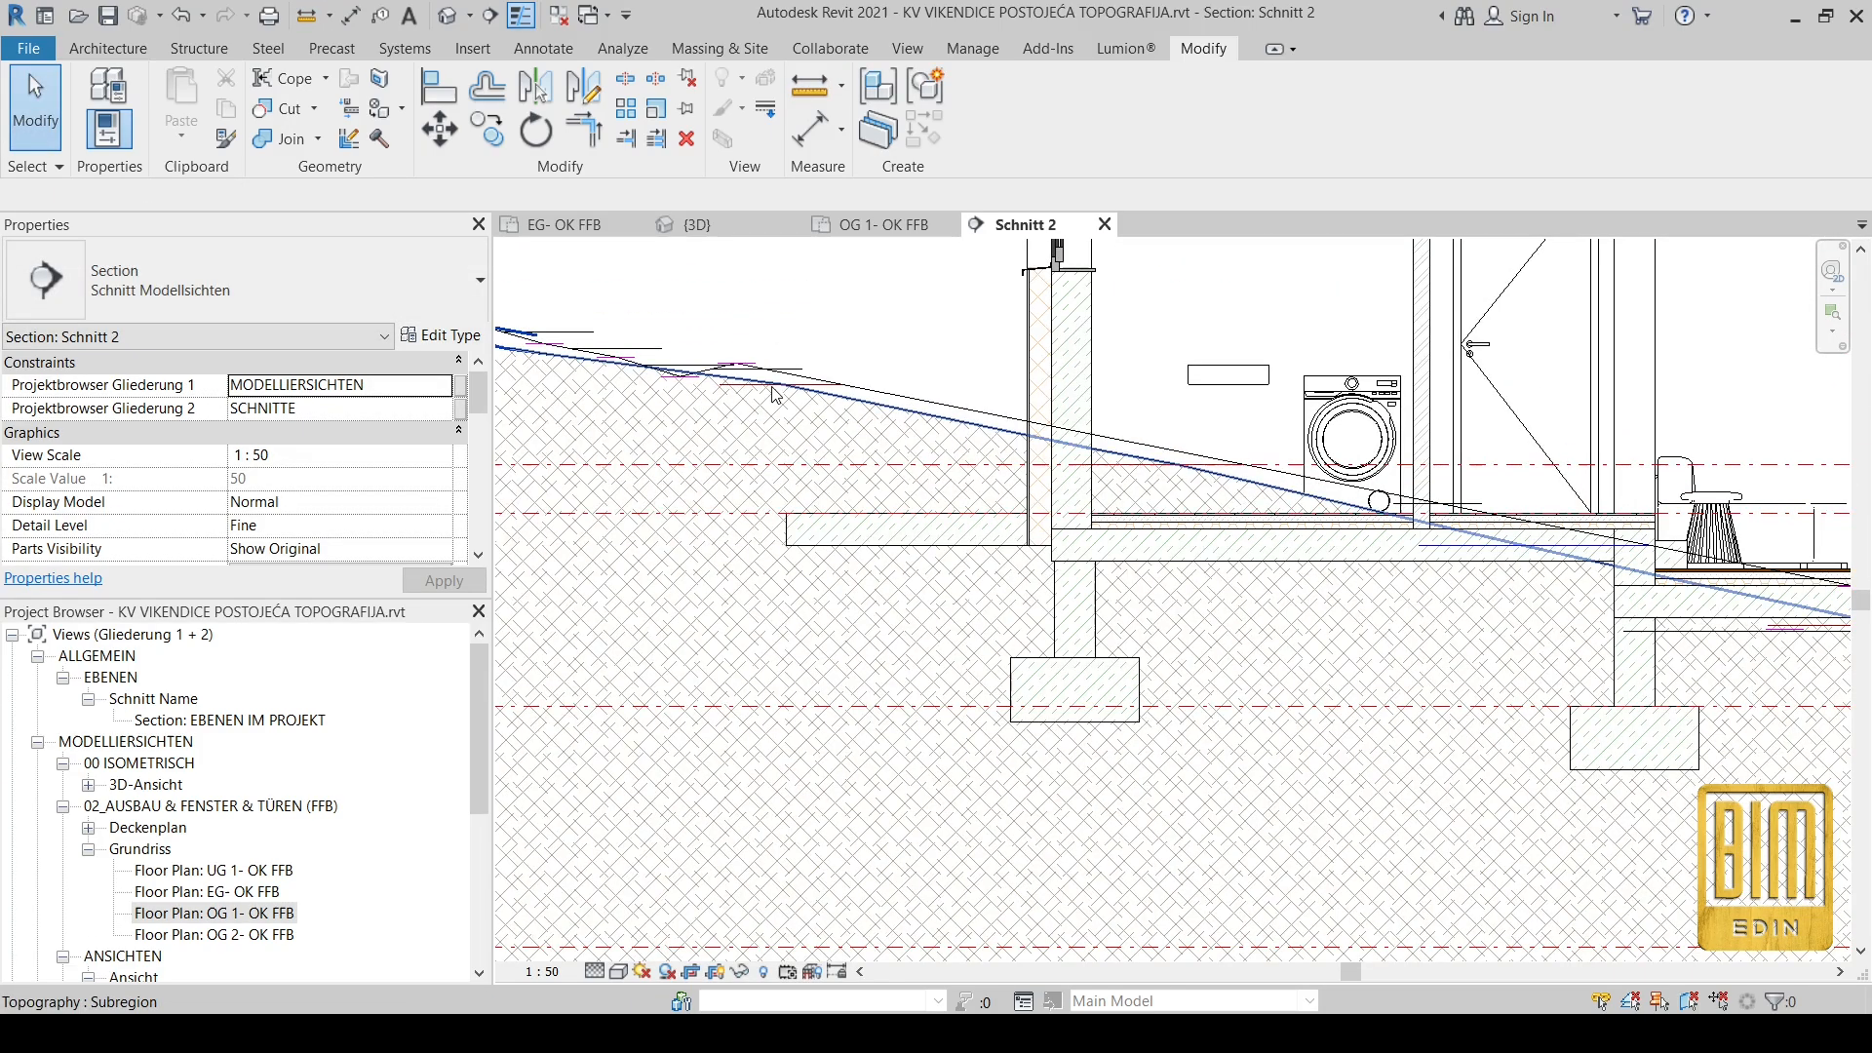
scroll(763, 491, down, 3)
Step: Start a building pad in the OG 1- OK FFB floor plan and pick the house's uphill wall and adjoining stepped wall edges as boundary lines
double_click(212, 914)
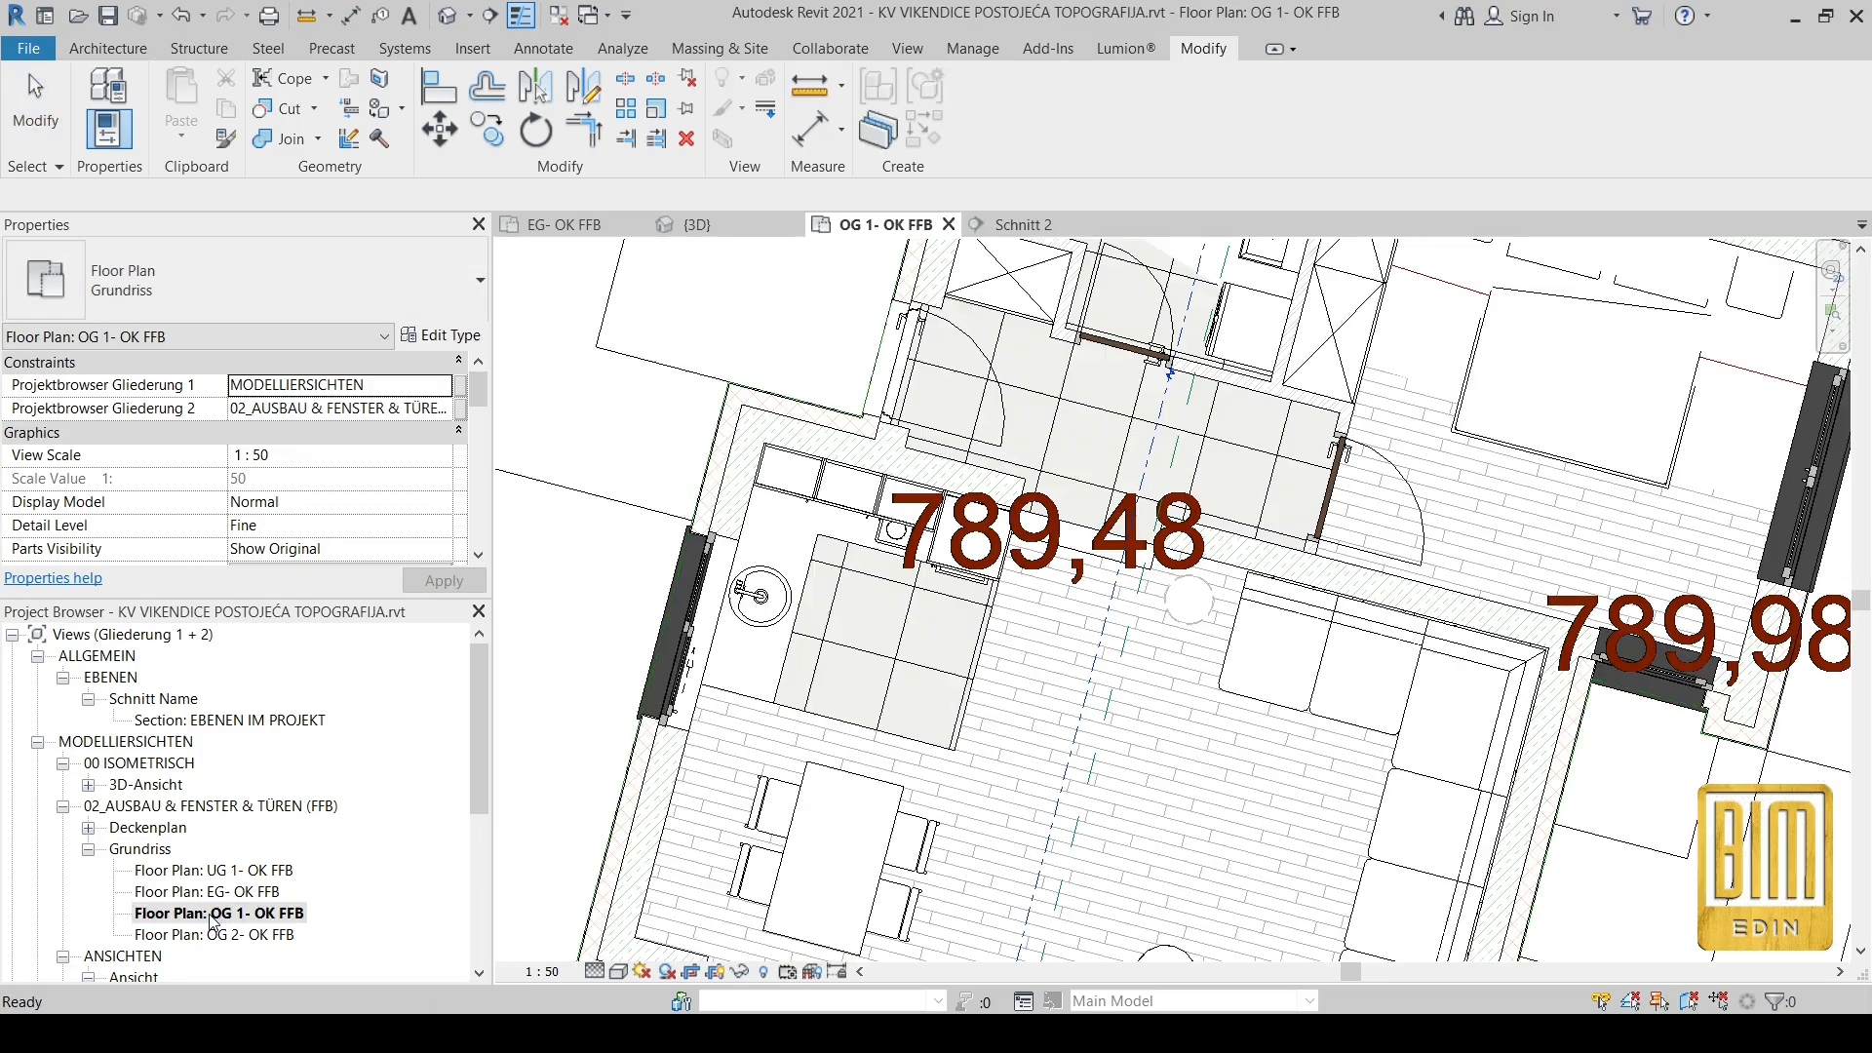
scroll(829, 555, down, 3)
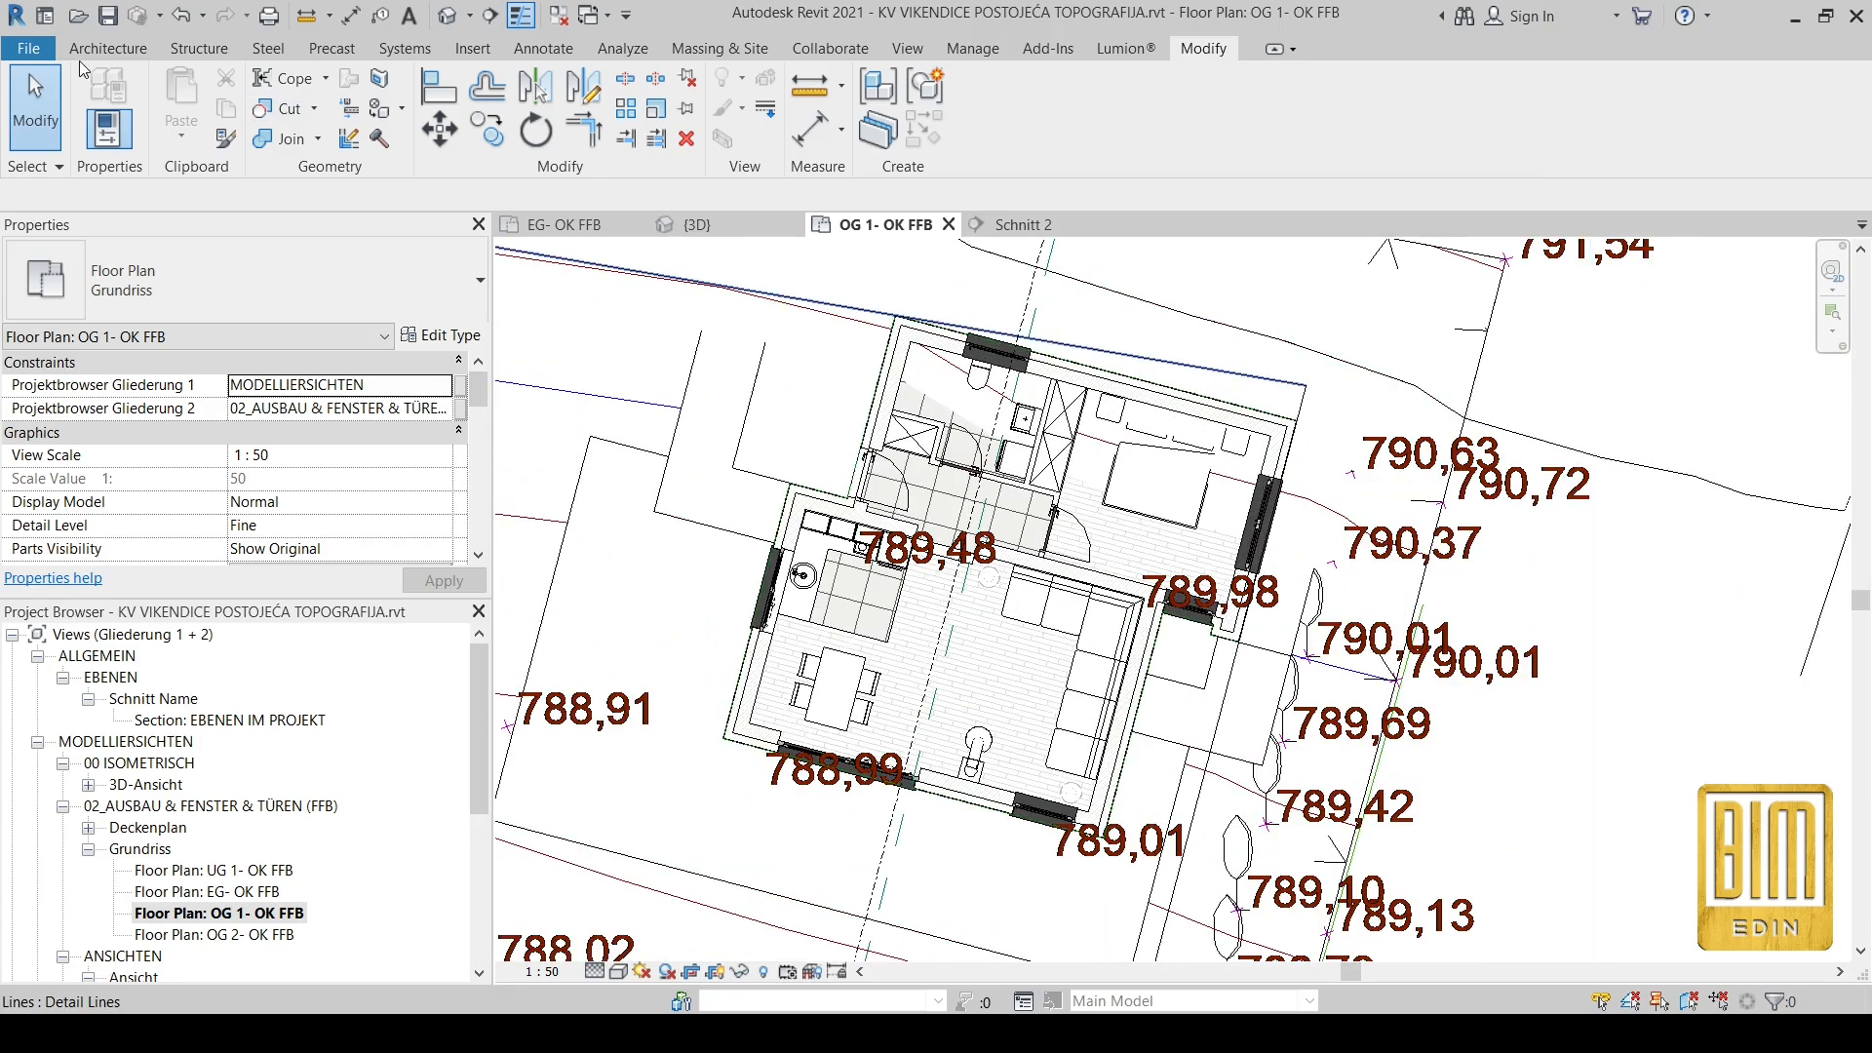
click(115, 51)
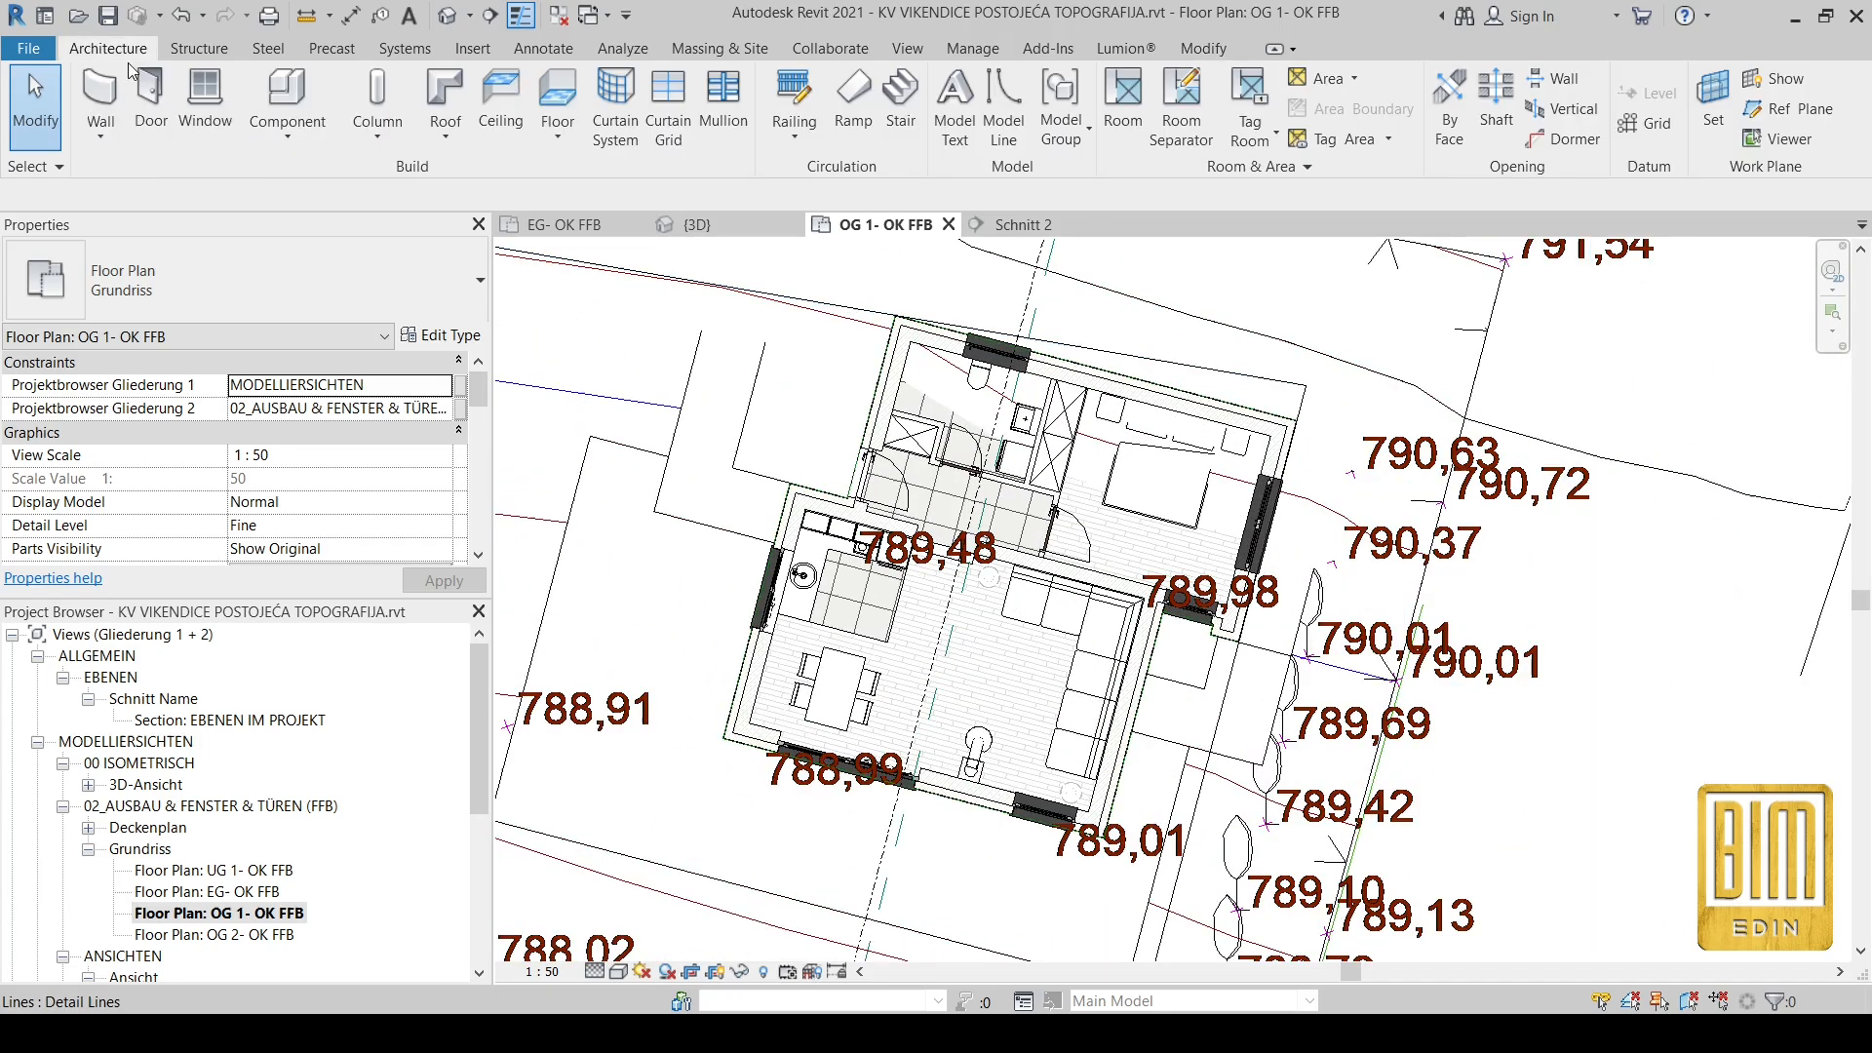
click(704, 50)
click(1210, 136)
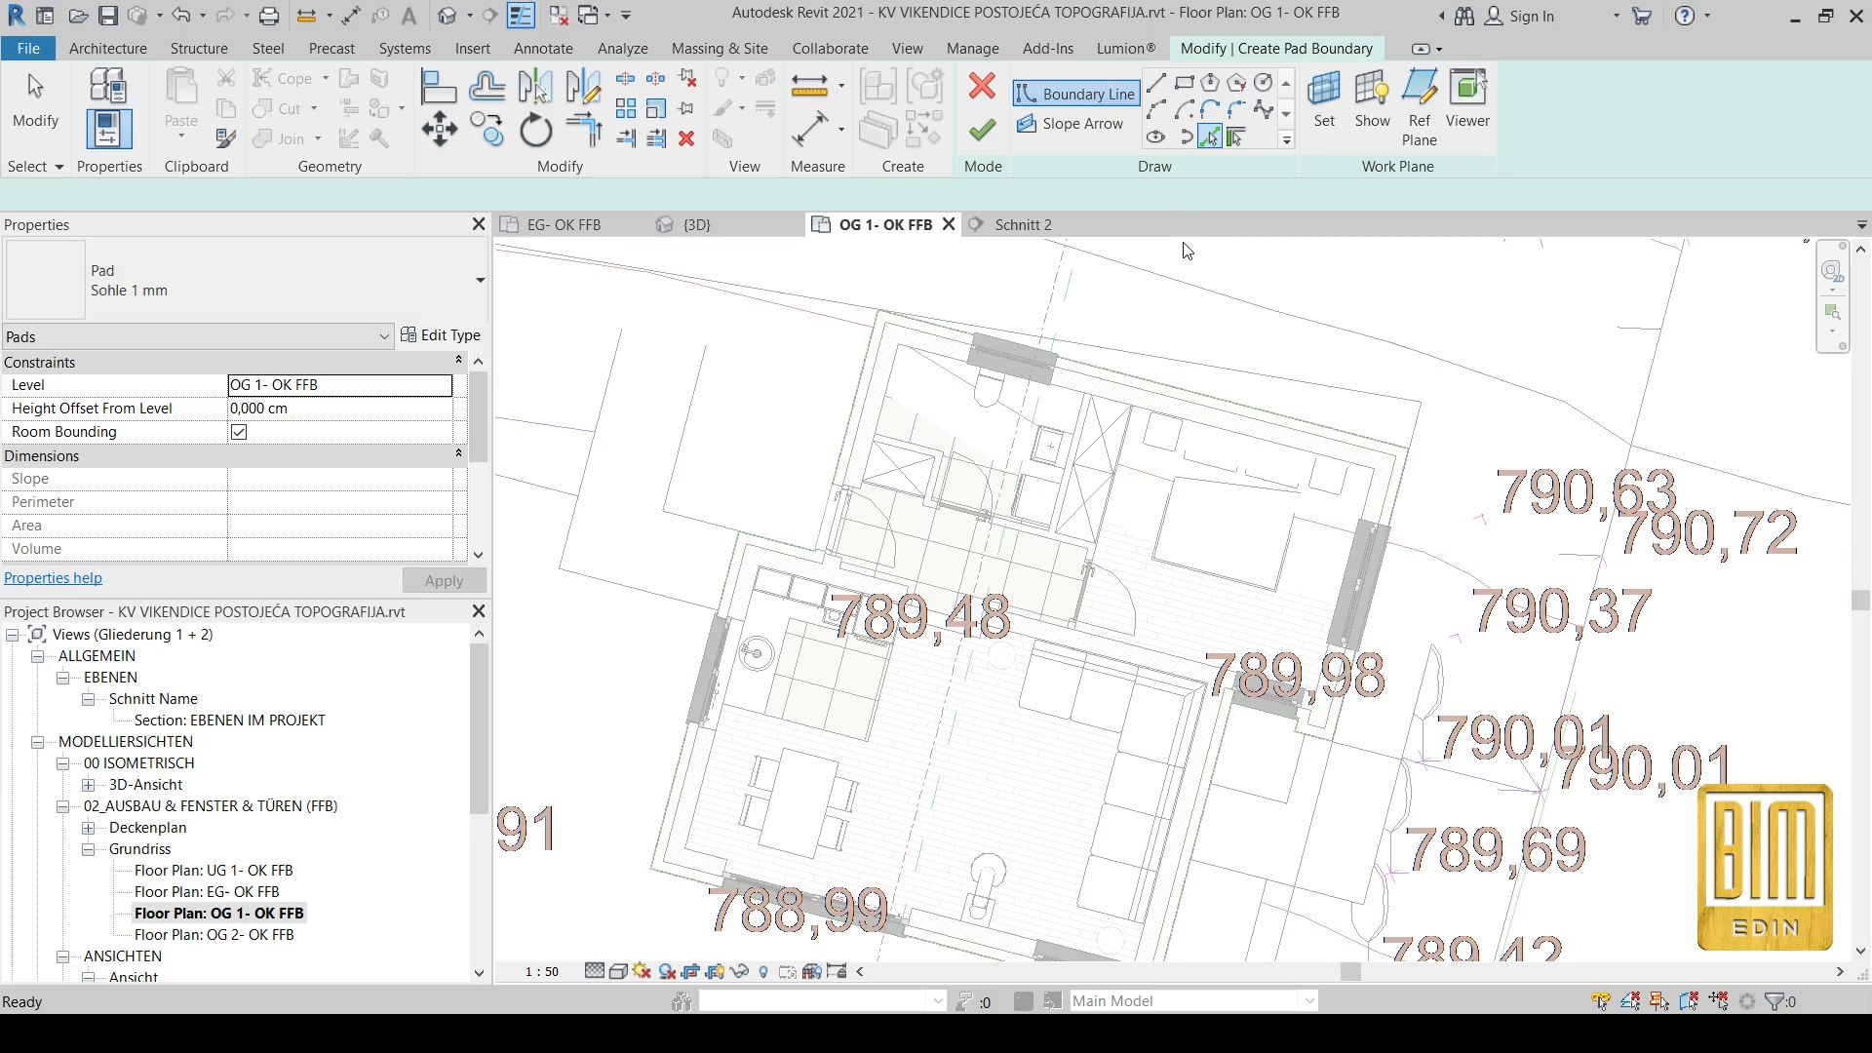
scroll(1023, 353, up, 3)
click(1197, 396)
click(675, 395)
scroll(695, 465, up, 1)
middle_drag(695, 465, 1061, 392)
click(878, 570)
Step: Pick the outer edges of the terraces and a line parallel to the uphill wall as the remaining pad boundary lines
scroll(761, 583, down, 5)
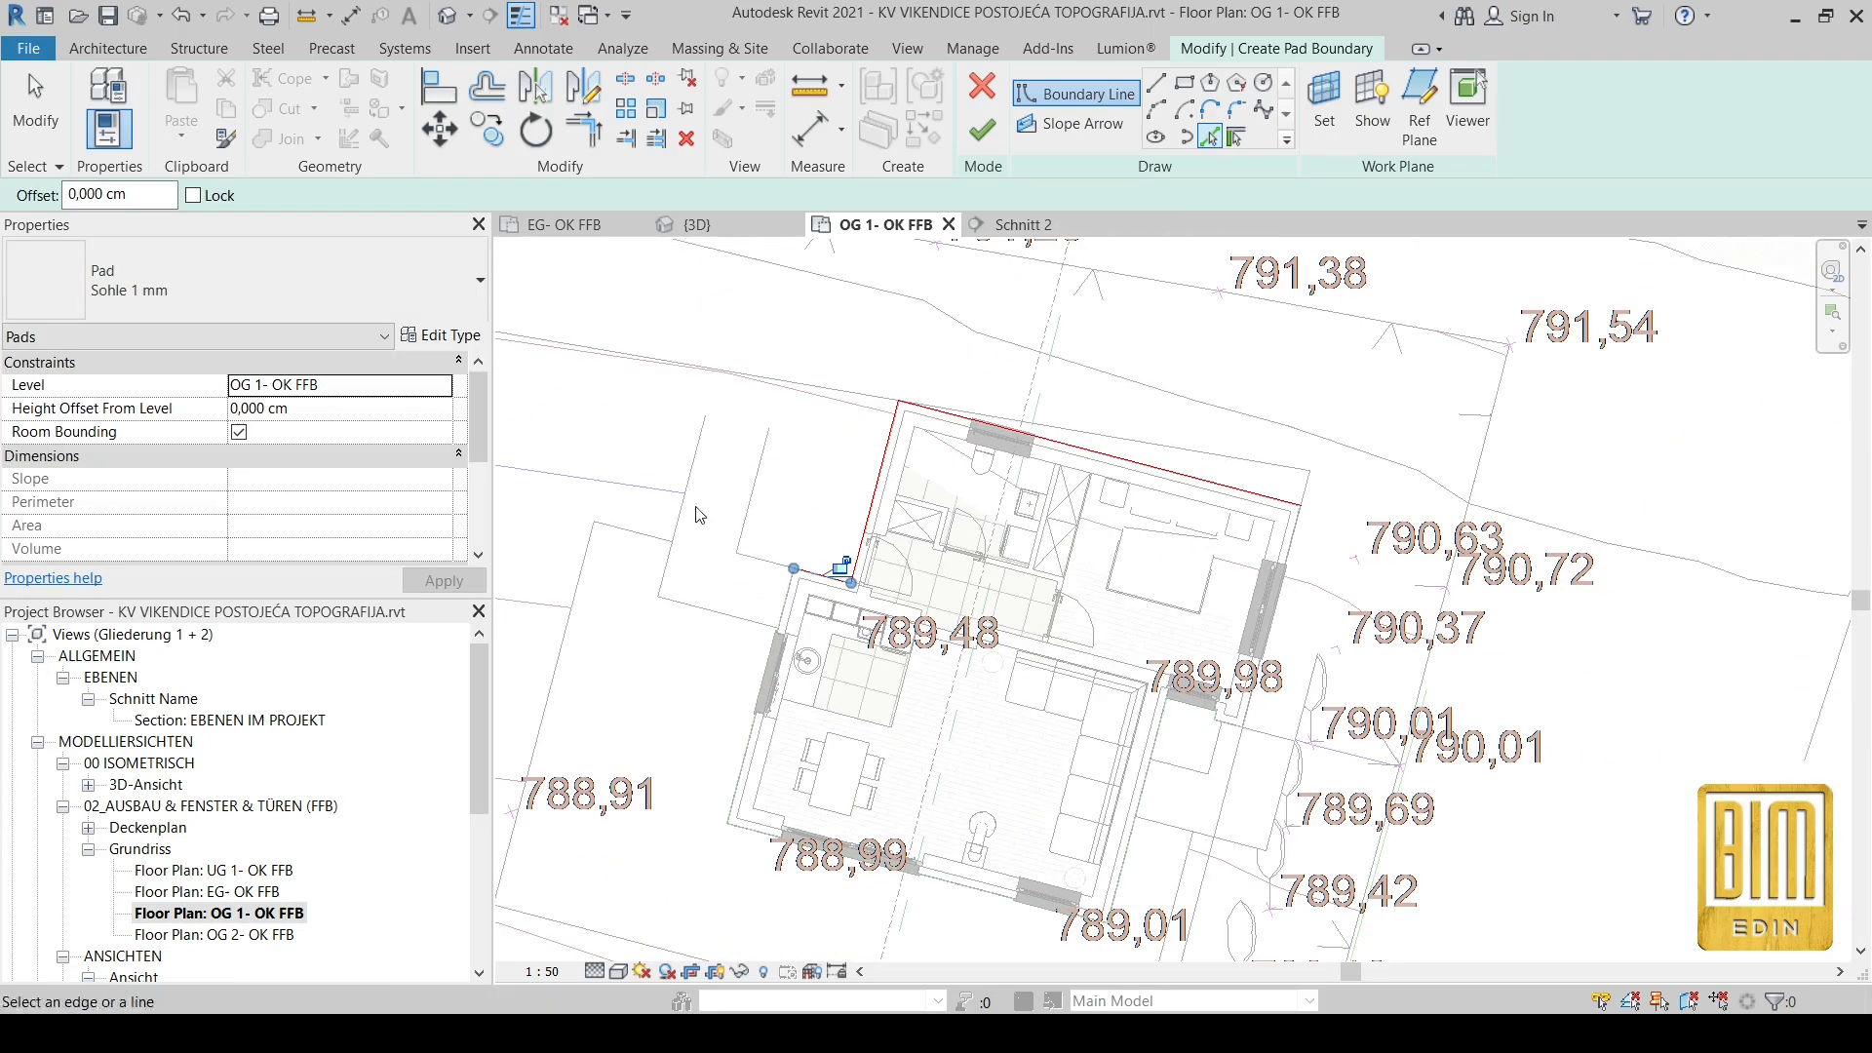
click(581, 604)
middle_drag(581, 605, 623, 335)
click(1121, 785)
click(1181, 734)
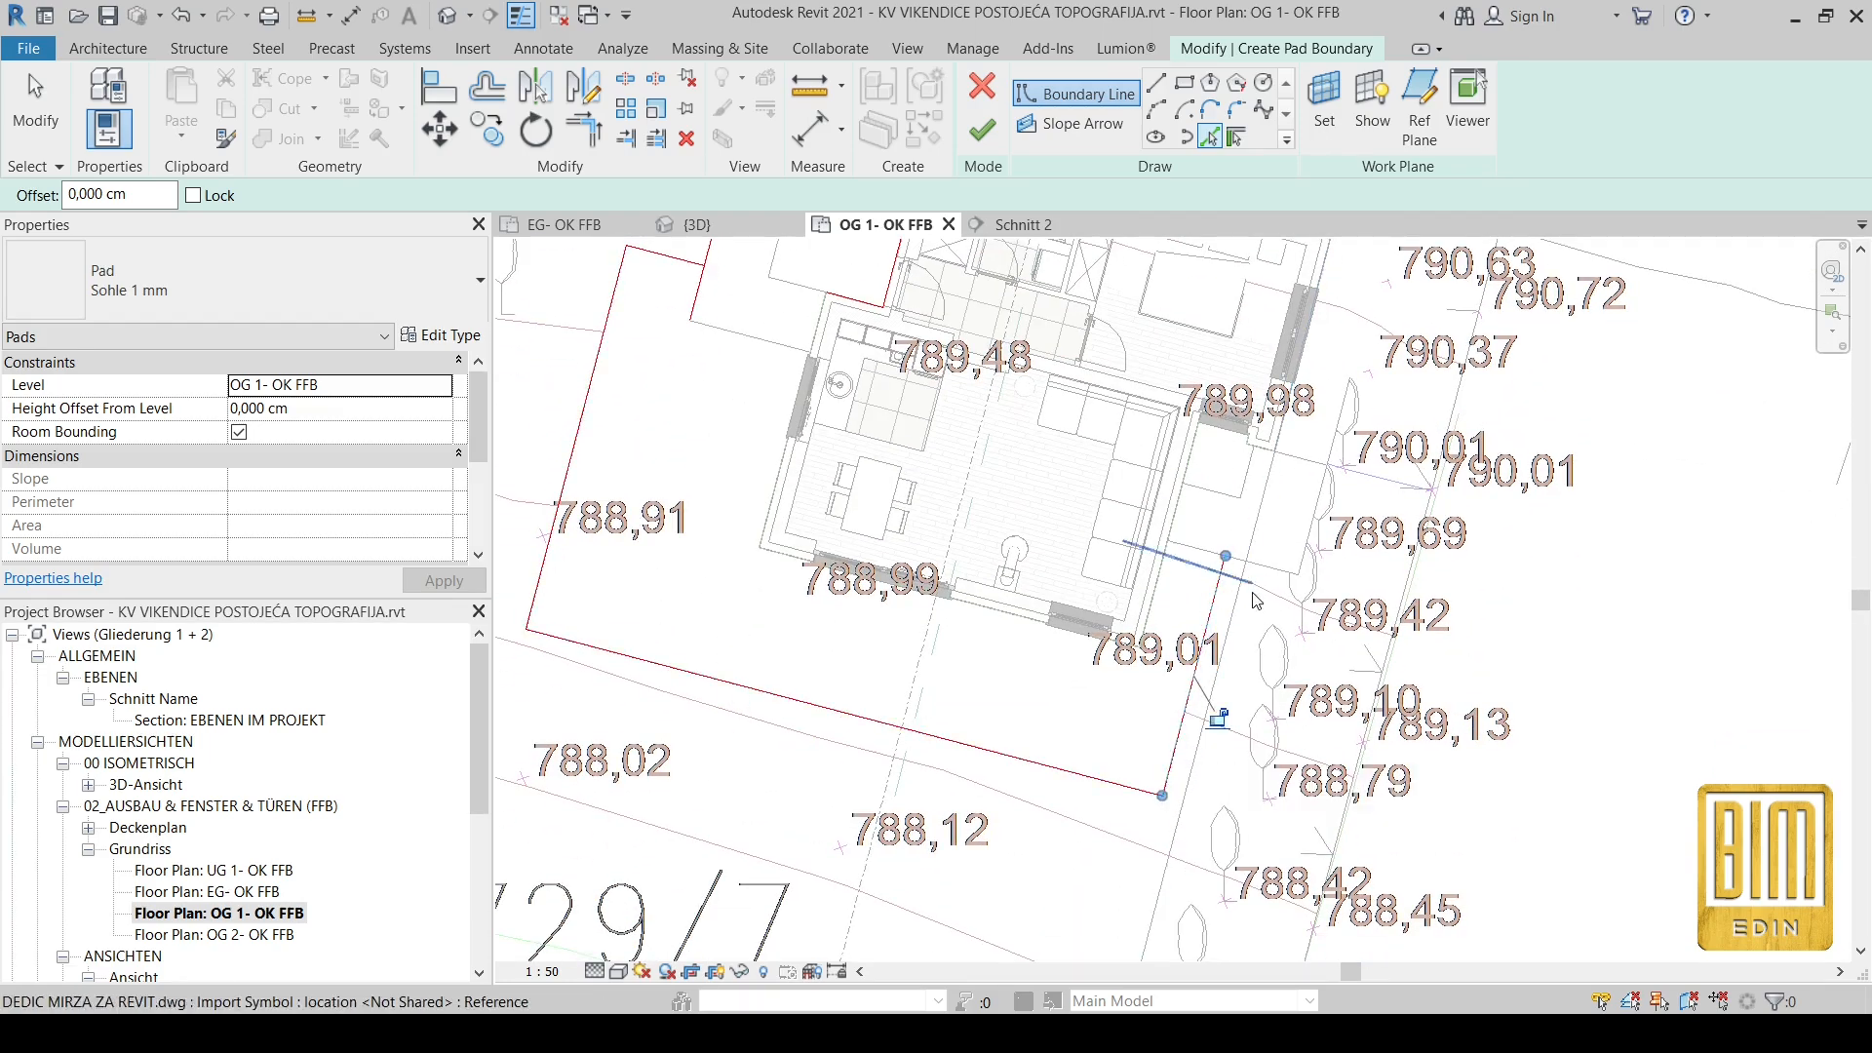
scroll(1274, 561, up, 2)
middle_drag(1295, 489, 1188, 669)
scroll(1189, 669, down, 3)
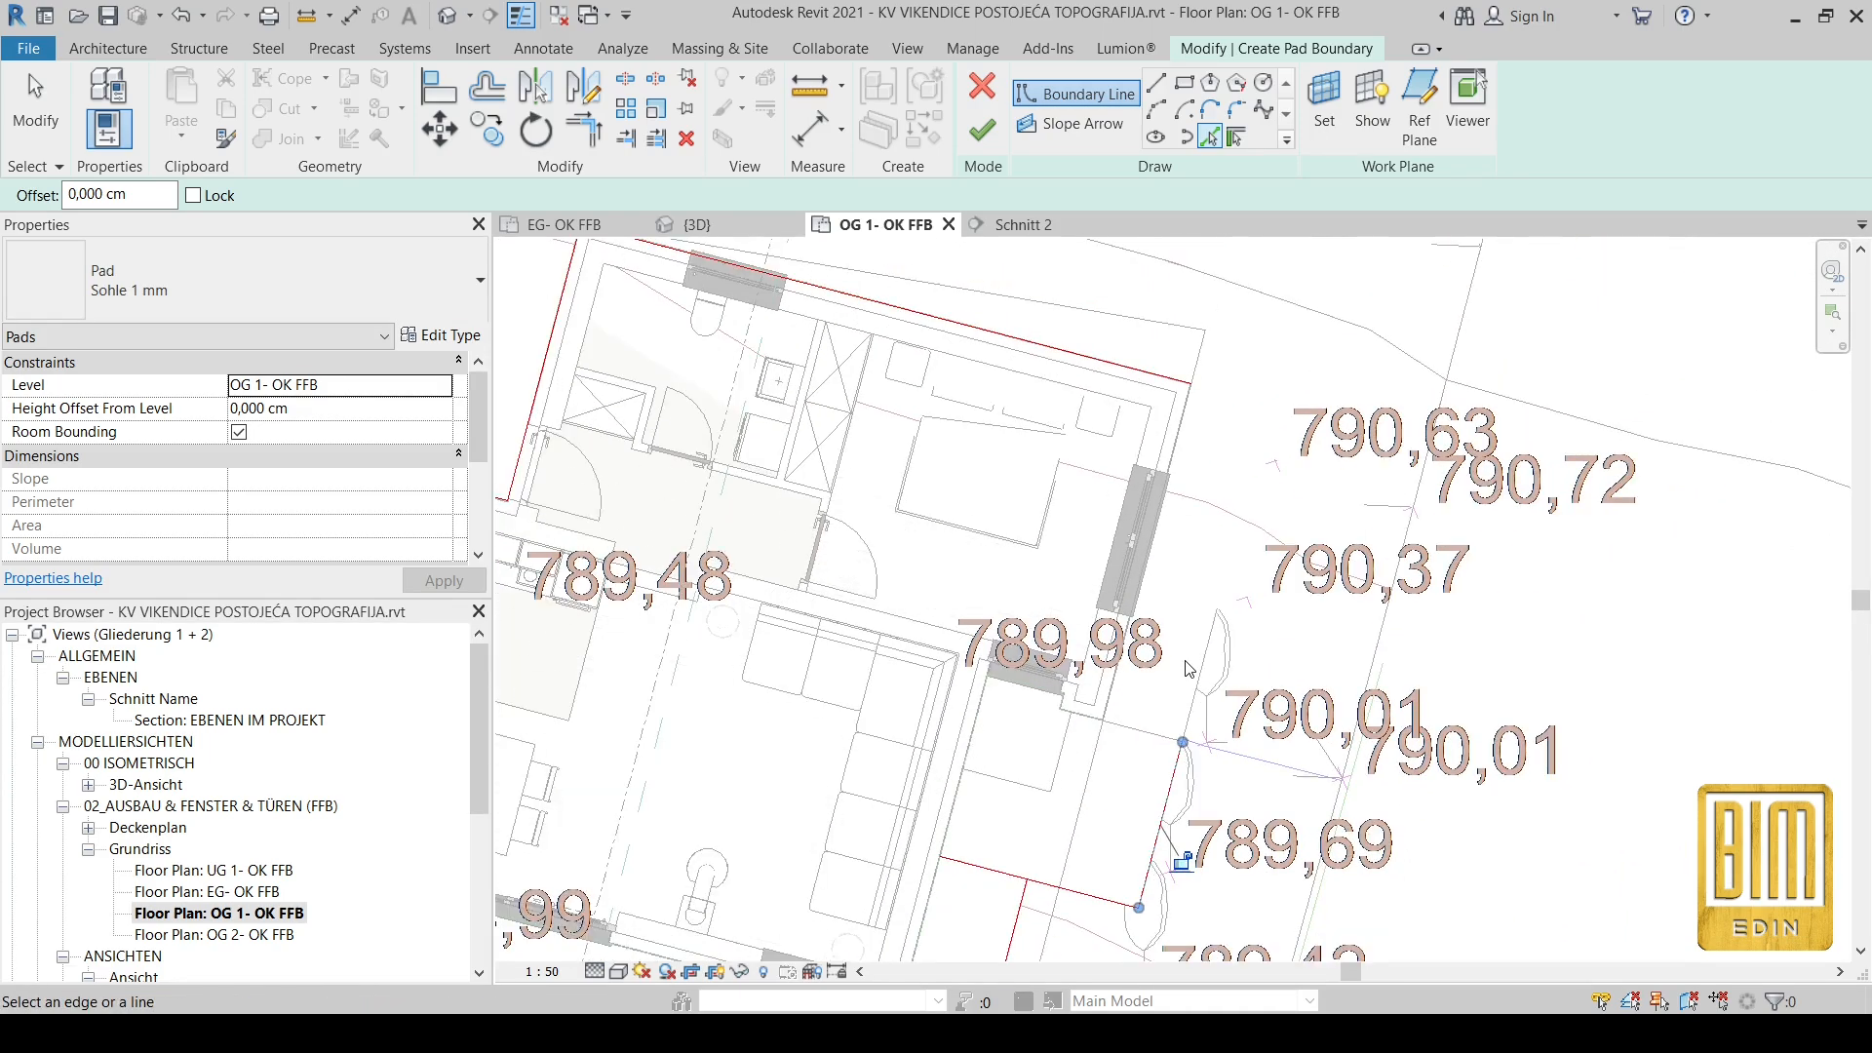
click(809, 294)
Step: Trim the outer pad boundary lines to each other at their corners to form a closed outline around the house and terraces
click(583, 129)
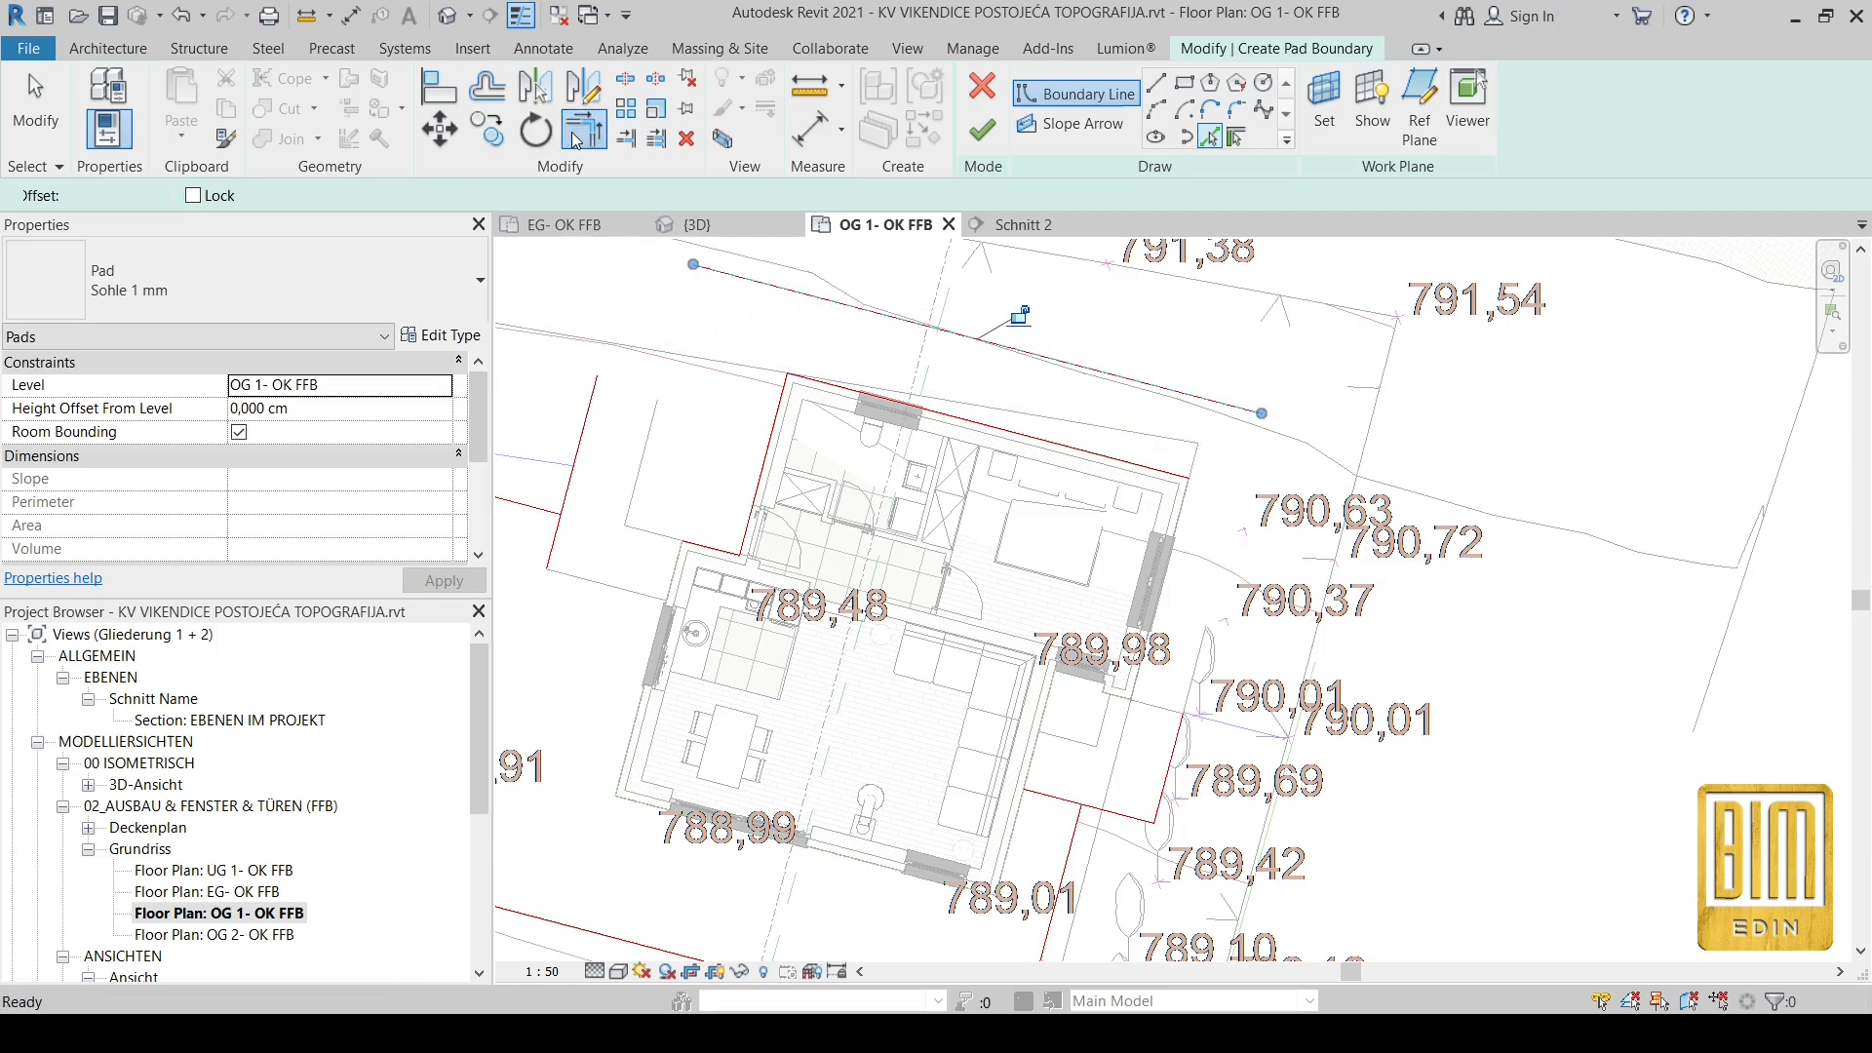
click(1181, 748)
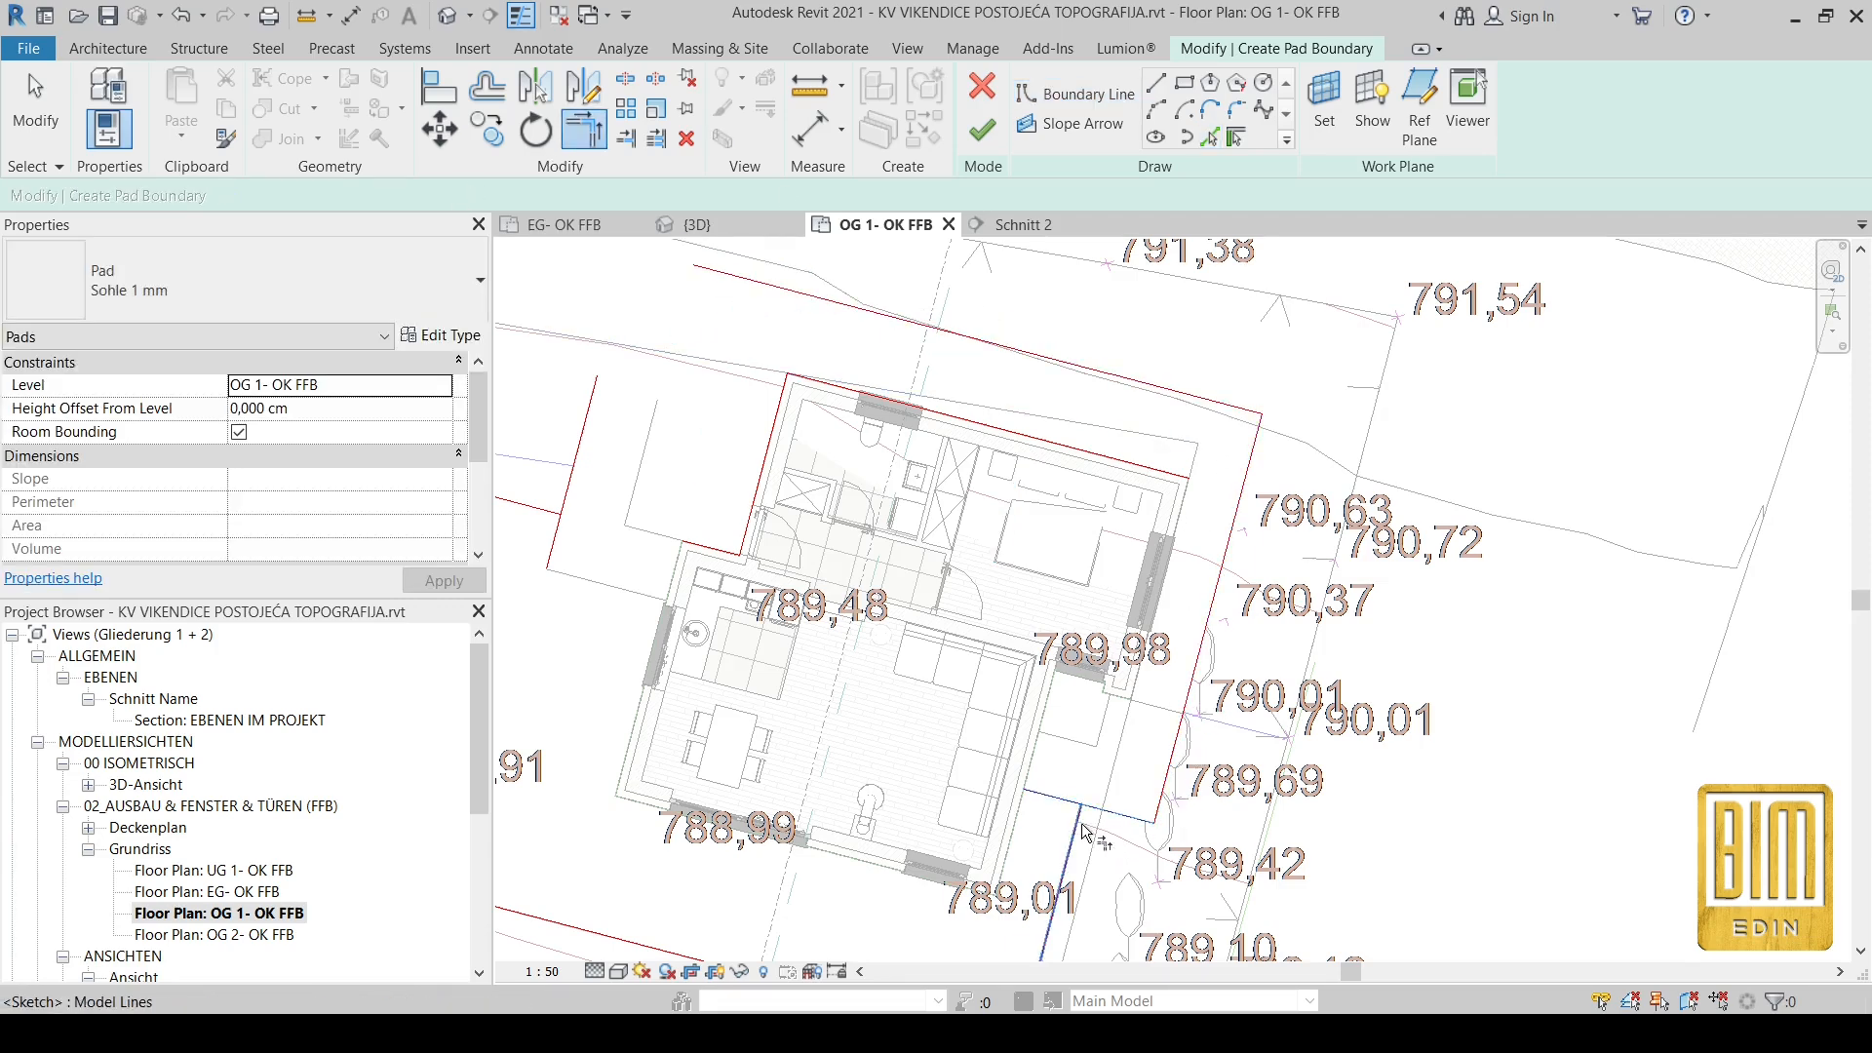
scroll(1102, 827, down, 3)
scroll(907, 446, up, 4)
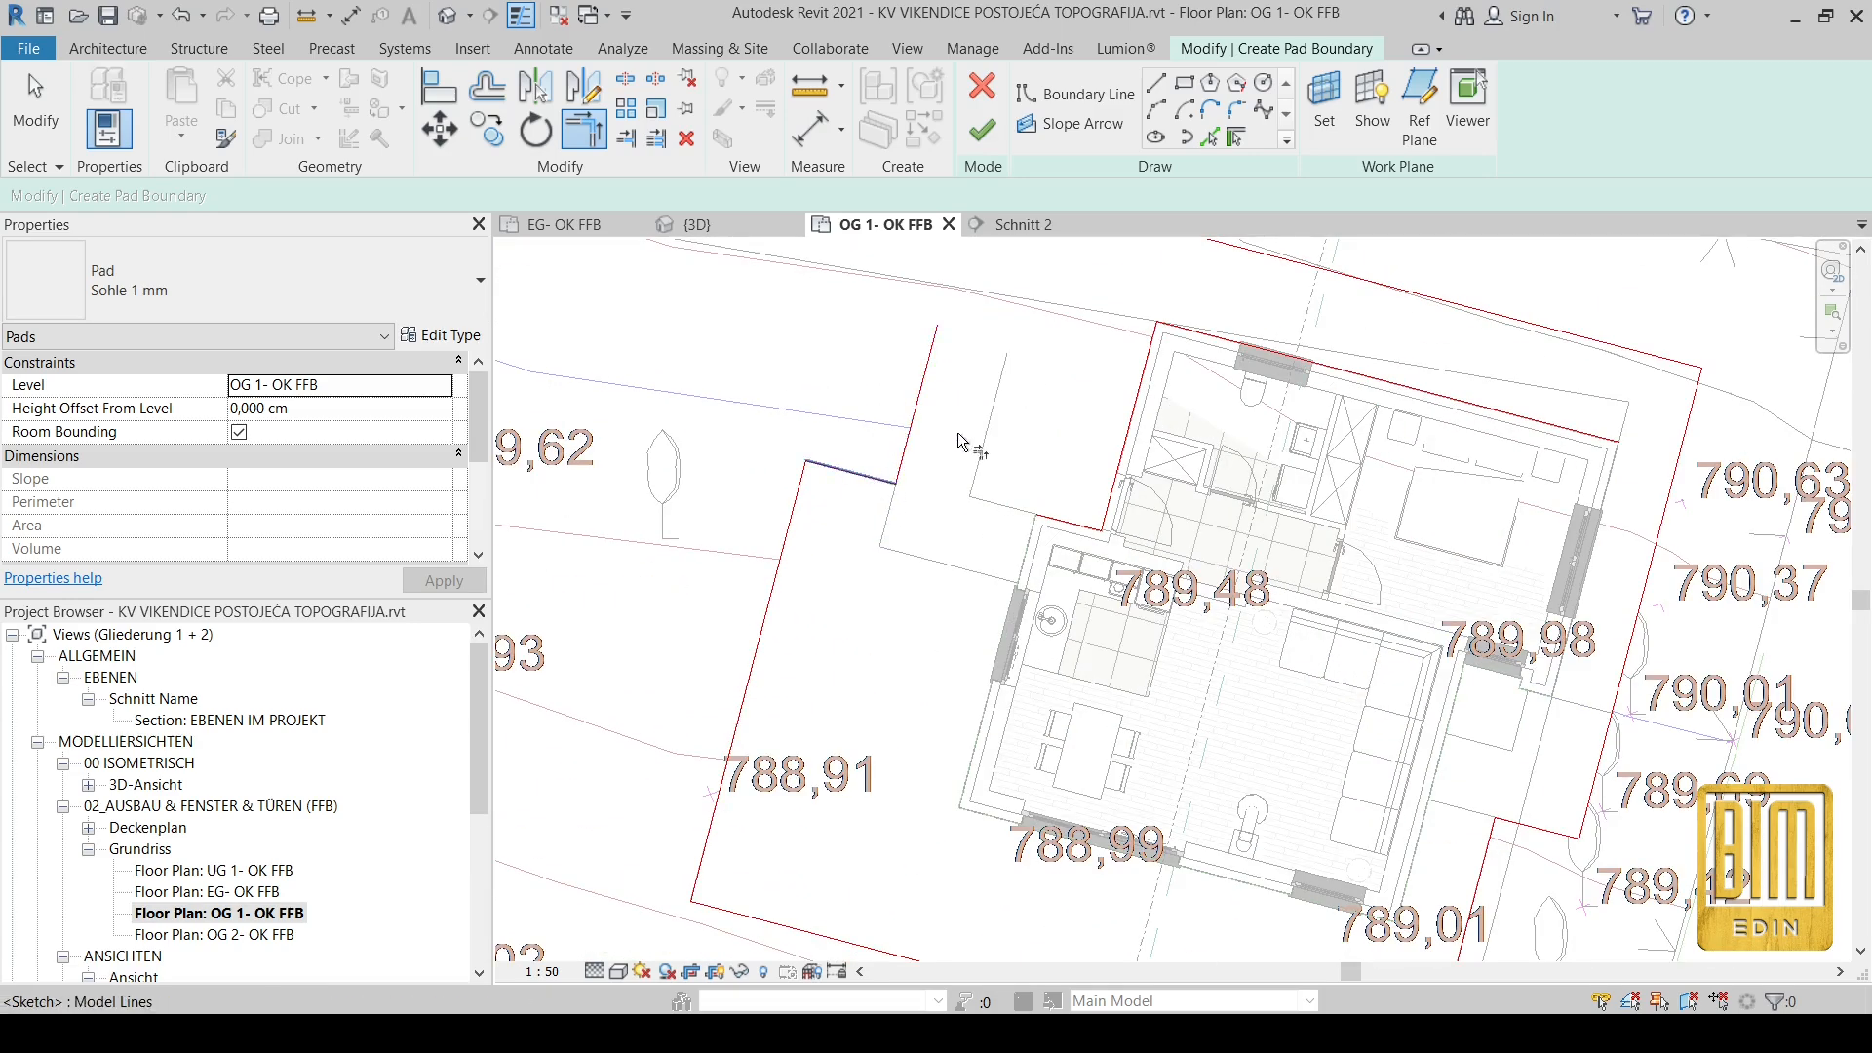
middle_drag(907, 447, 848, 665)
click(876, 562)
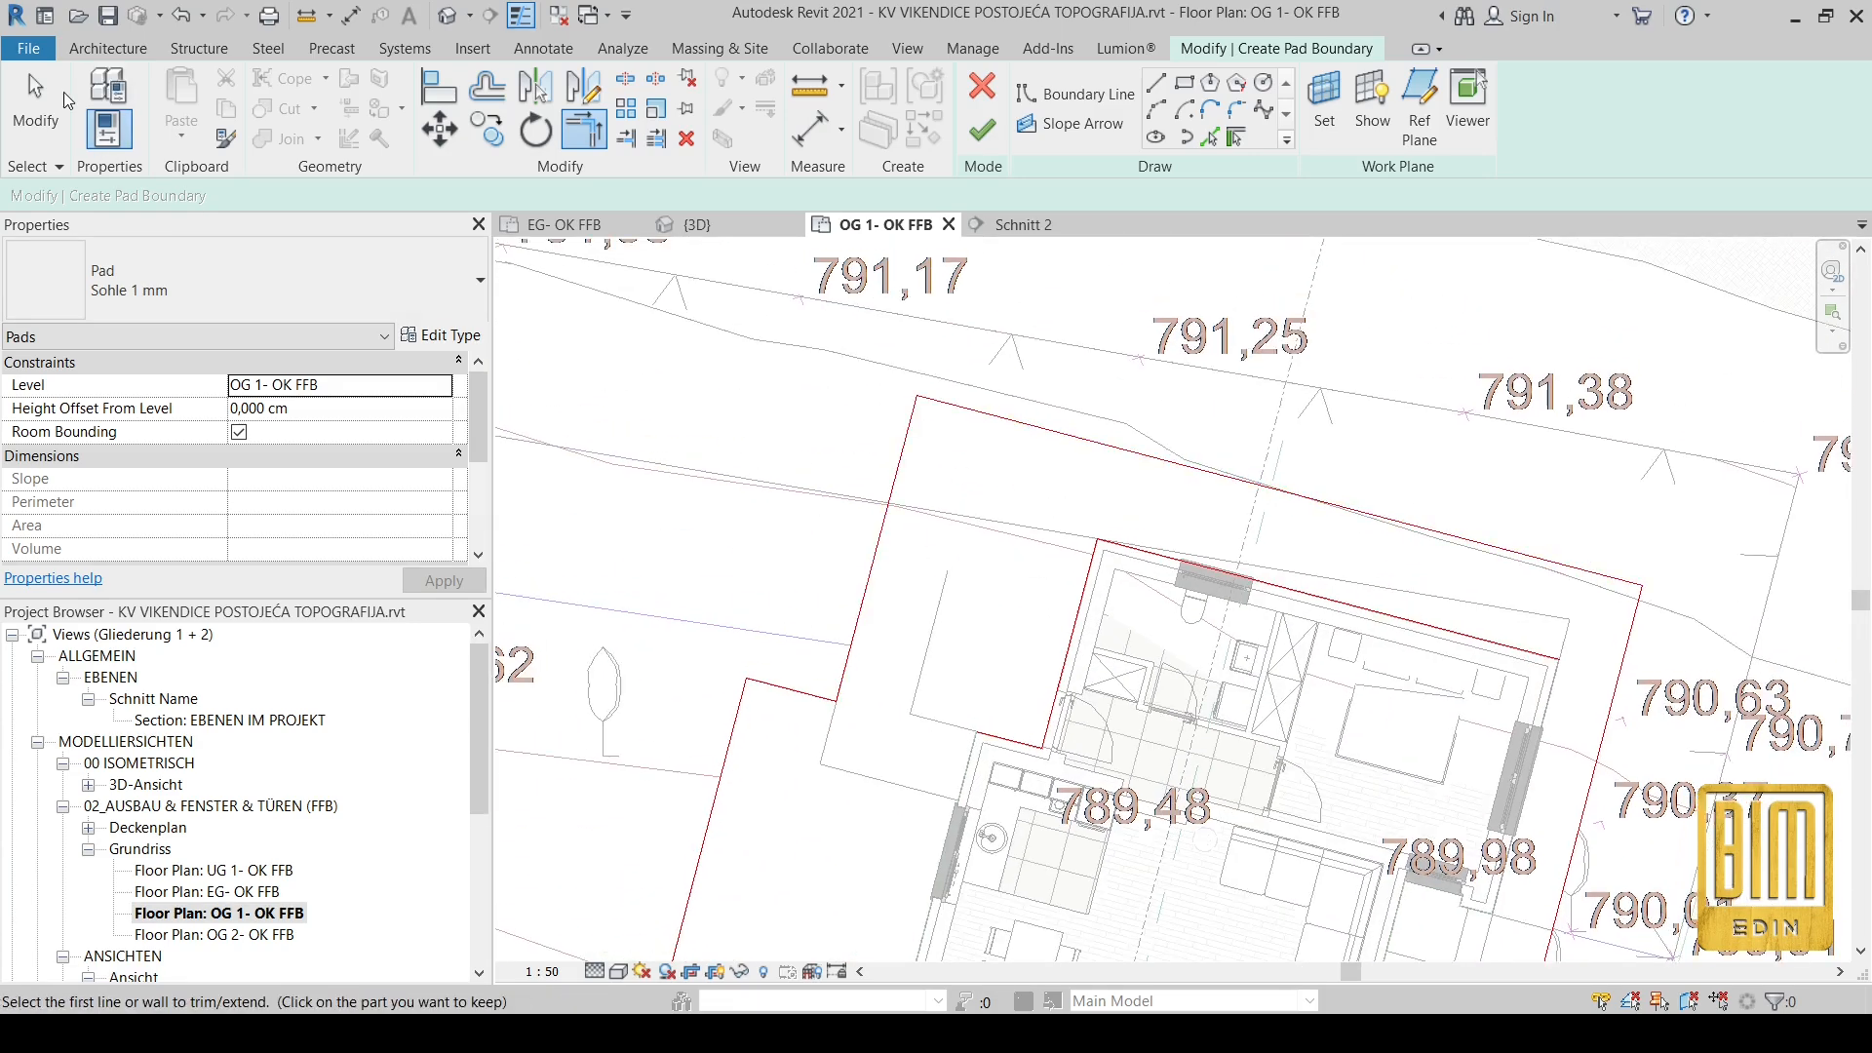
Step: Delete the surplus boundary lines along the house walls and finish the building pad
key(Escape)
middle_drag(1338, 646, 1295, 497)
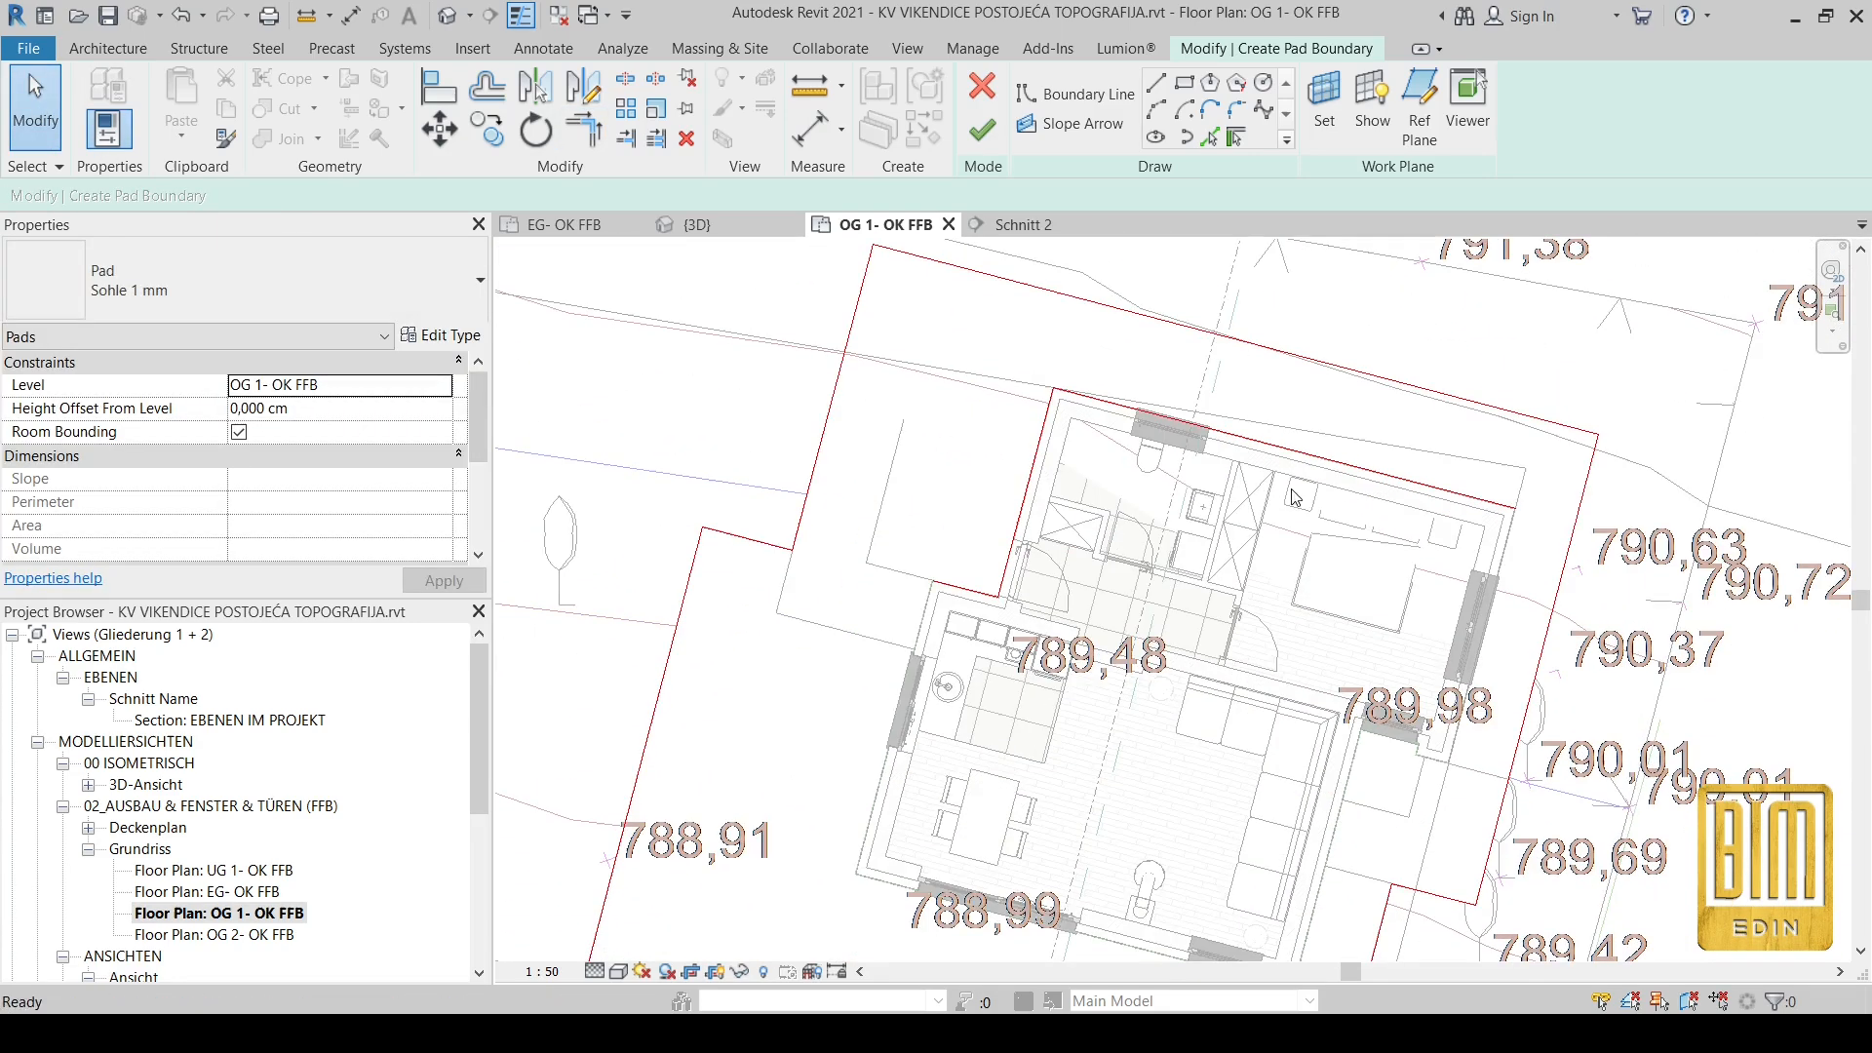
drag(898, 645, 898, 649)
right_click(899, 663)
click(973, 425)
scroll(975, 470, down, 3)
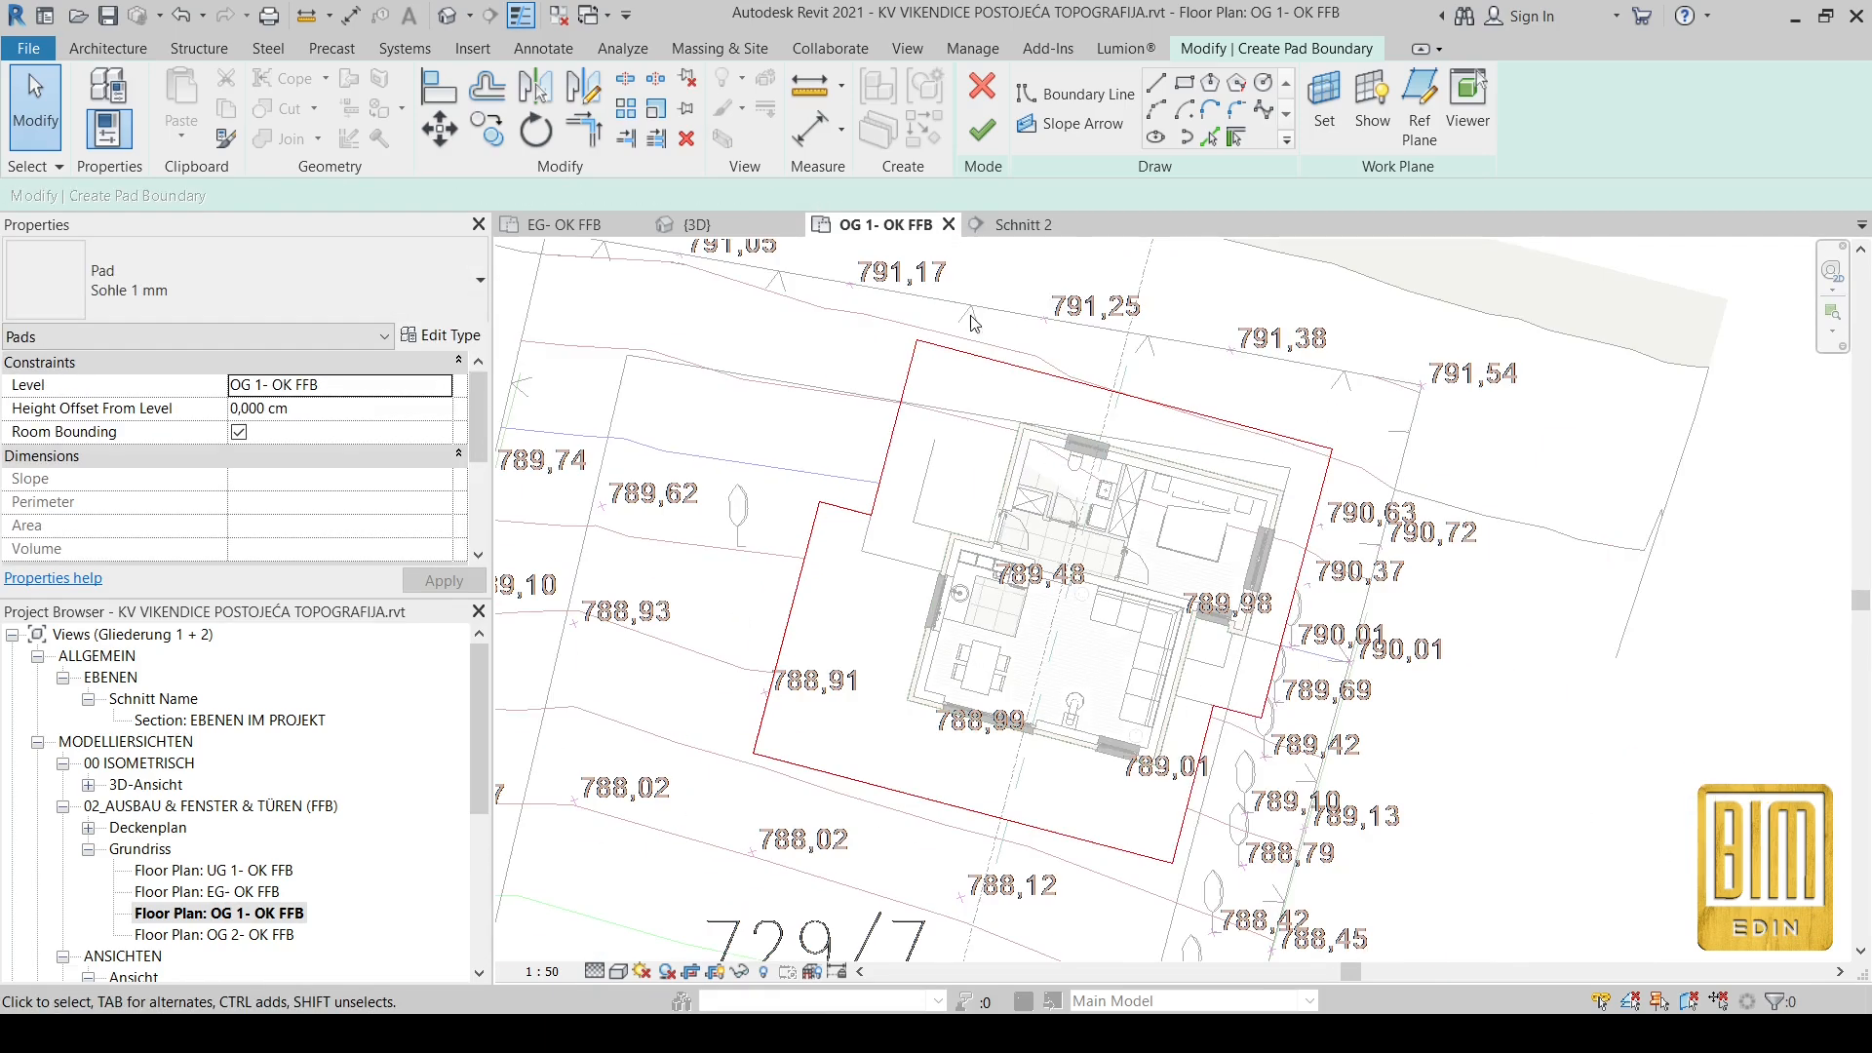
click(988, 130)
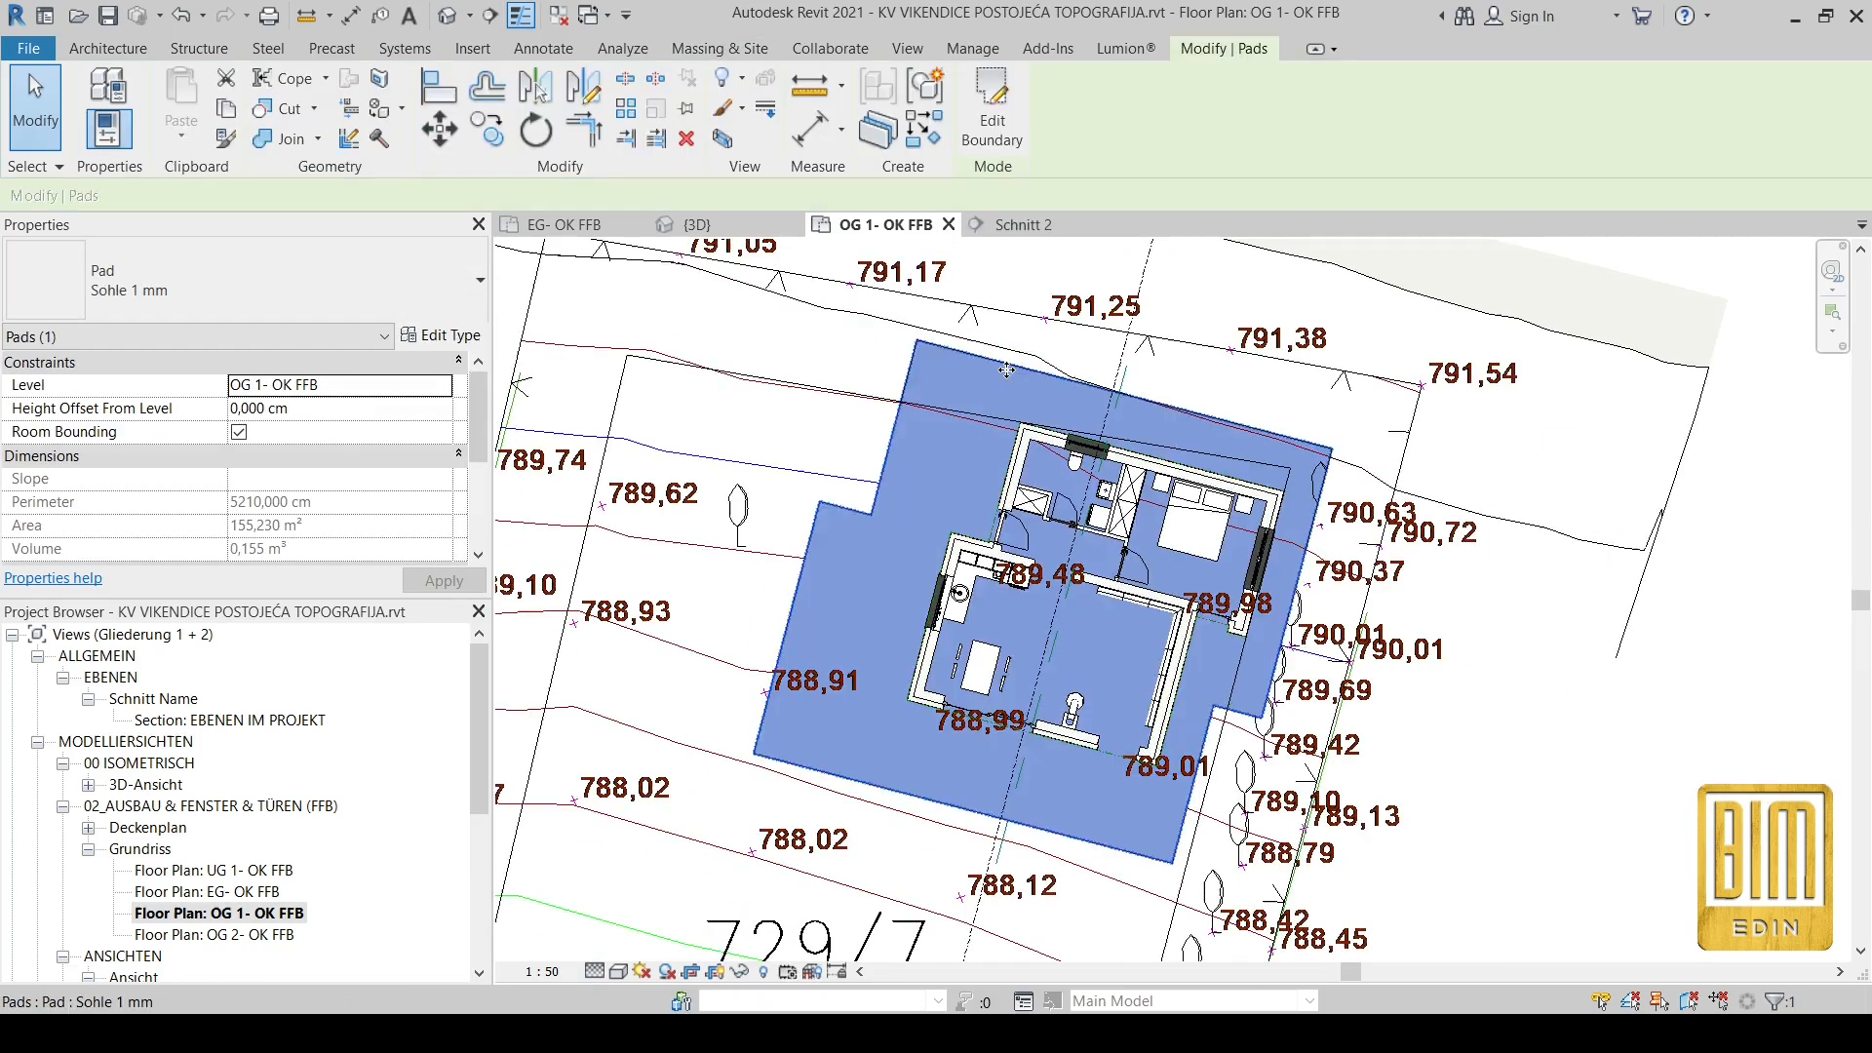
Step: Open the section view Schnitt 2 and align the building pad with the underside of the uphill terrace slab
right_click(1139, 294)
click(1209, 412)
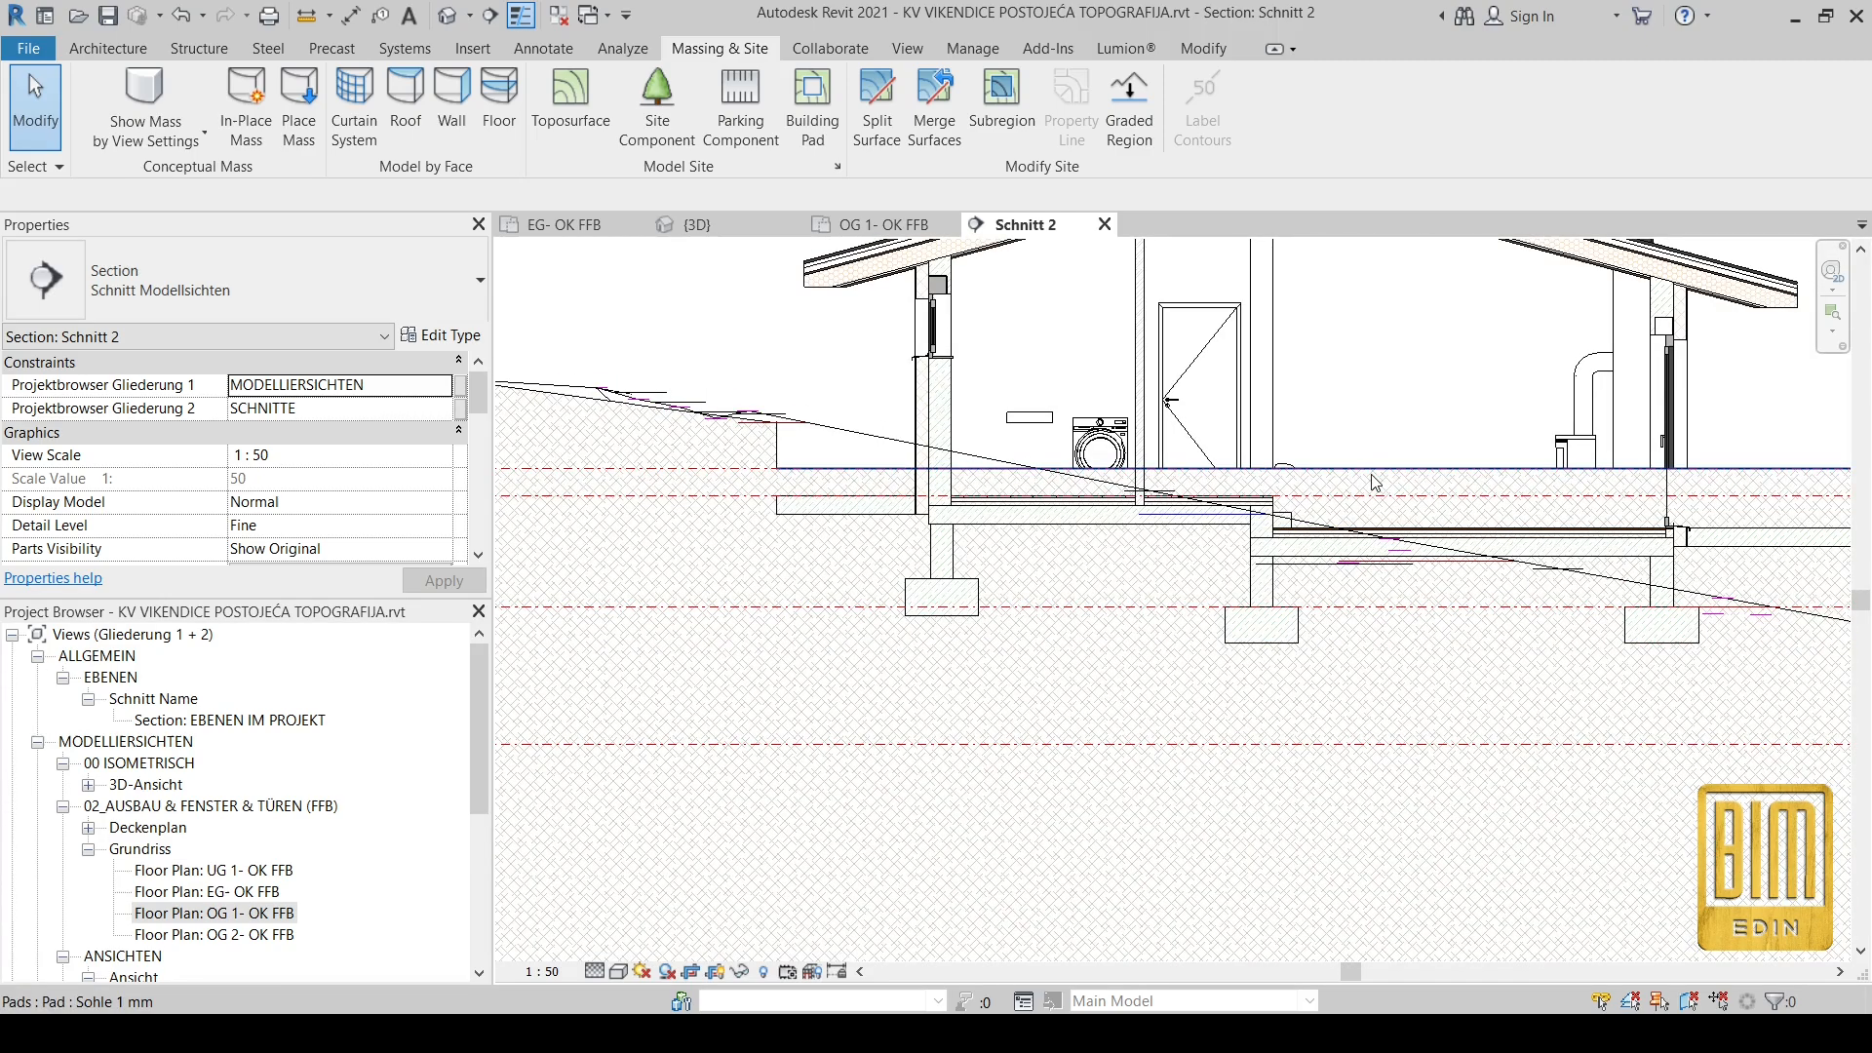
click(1201, 49)
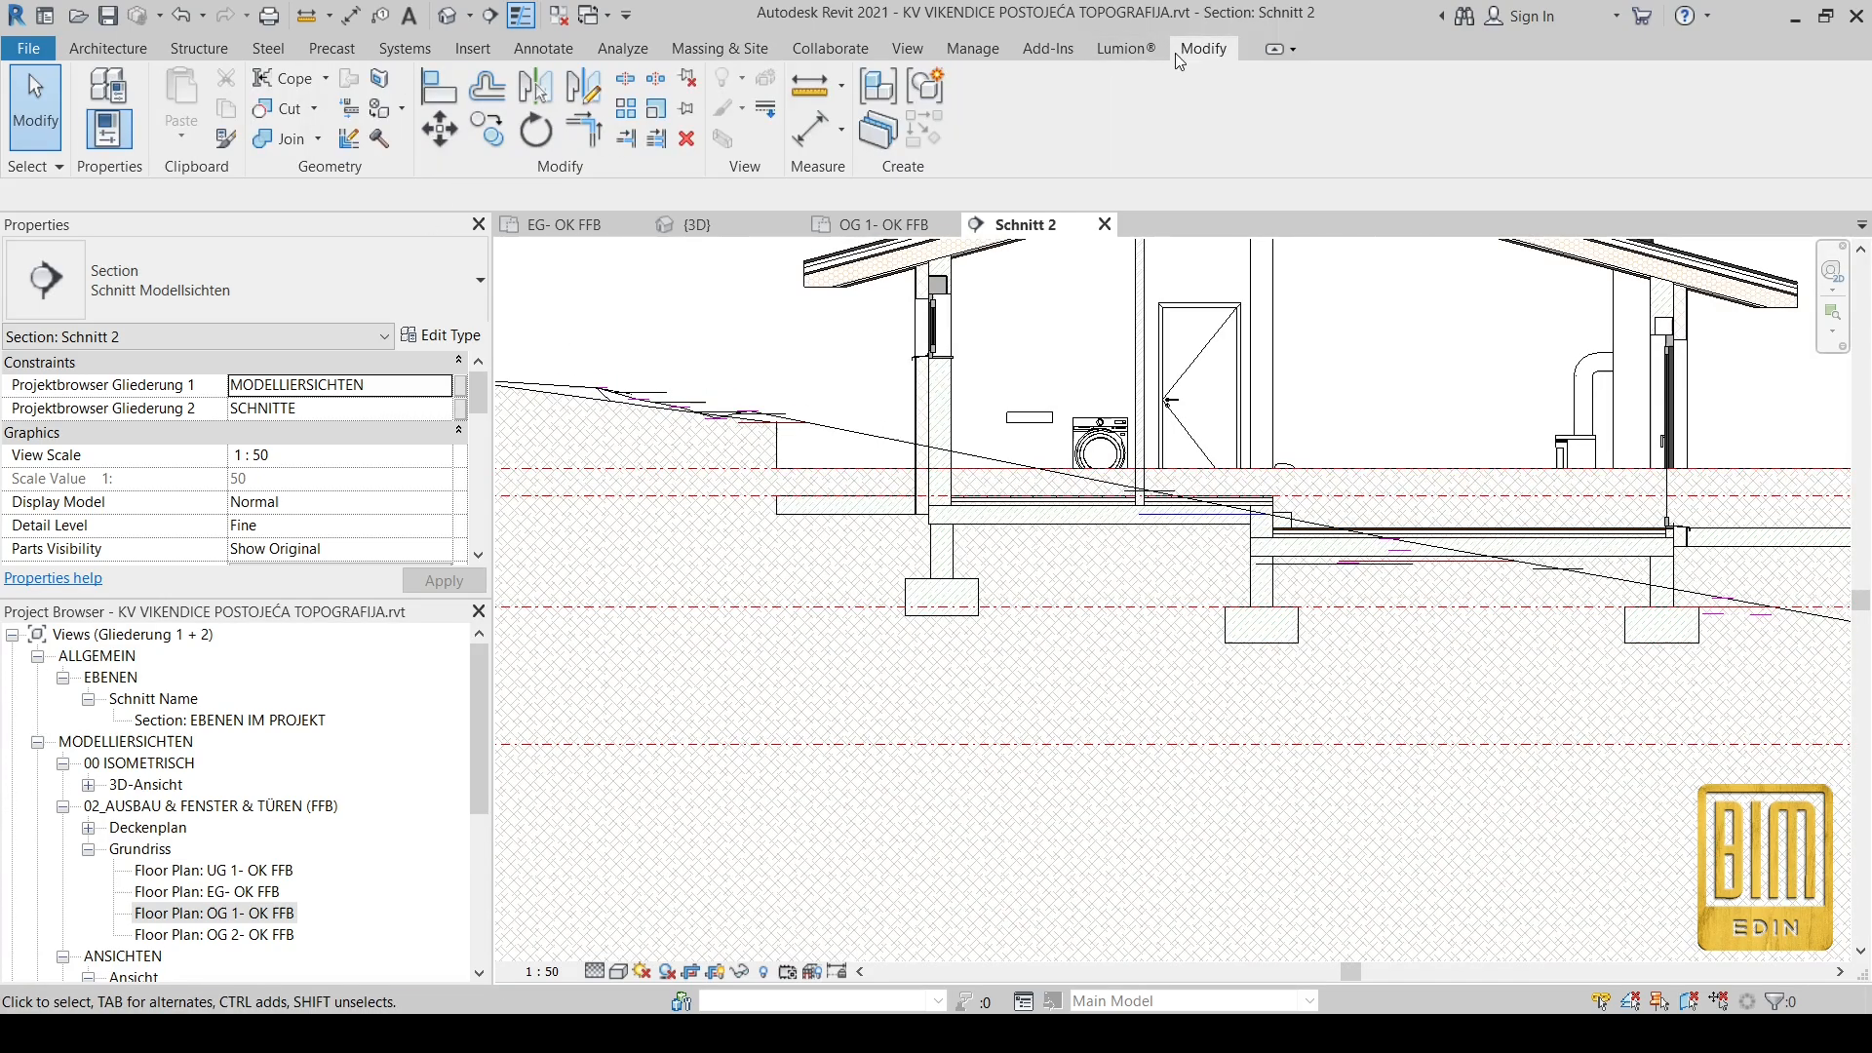
click(437, 87)
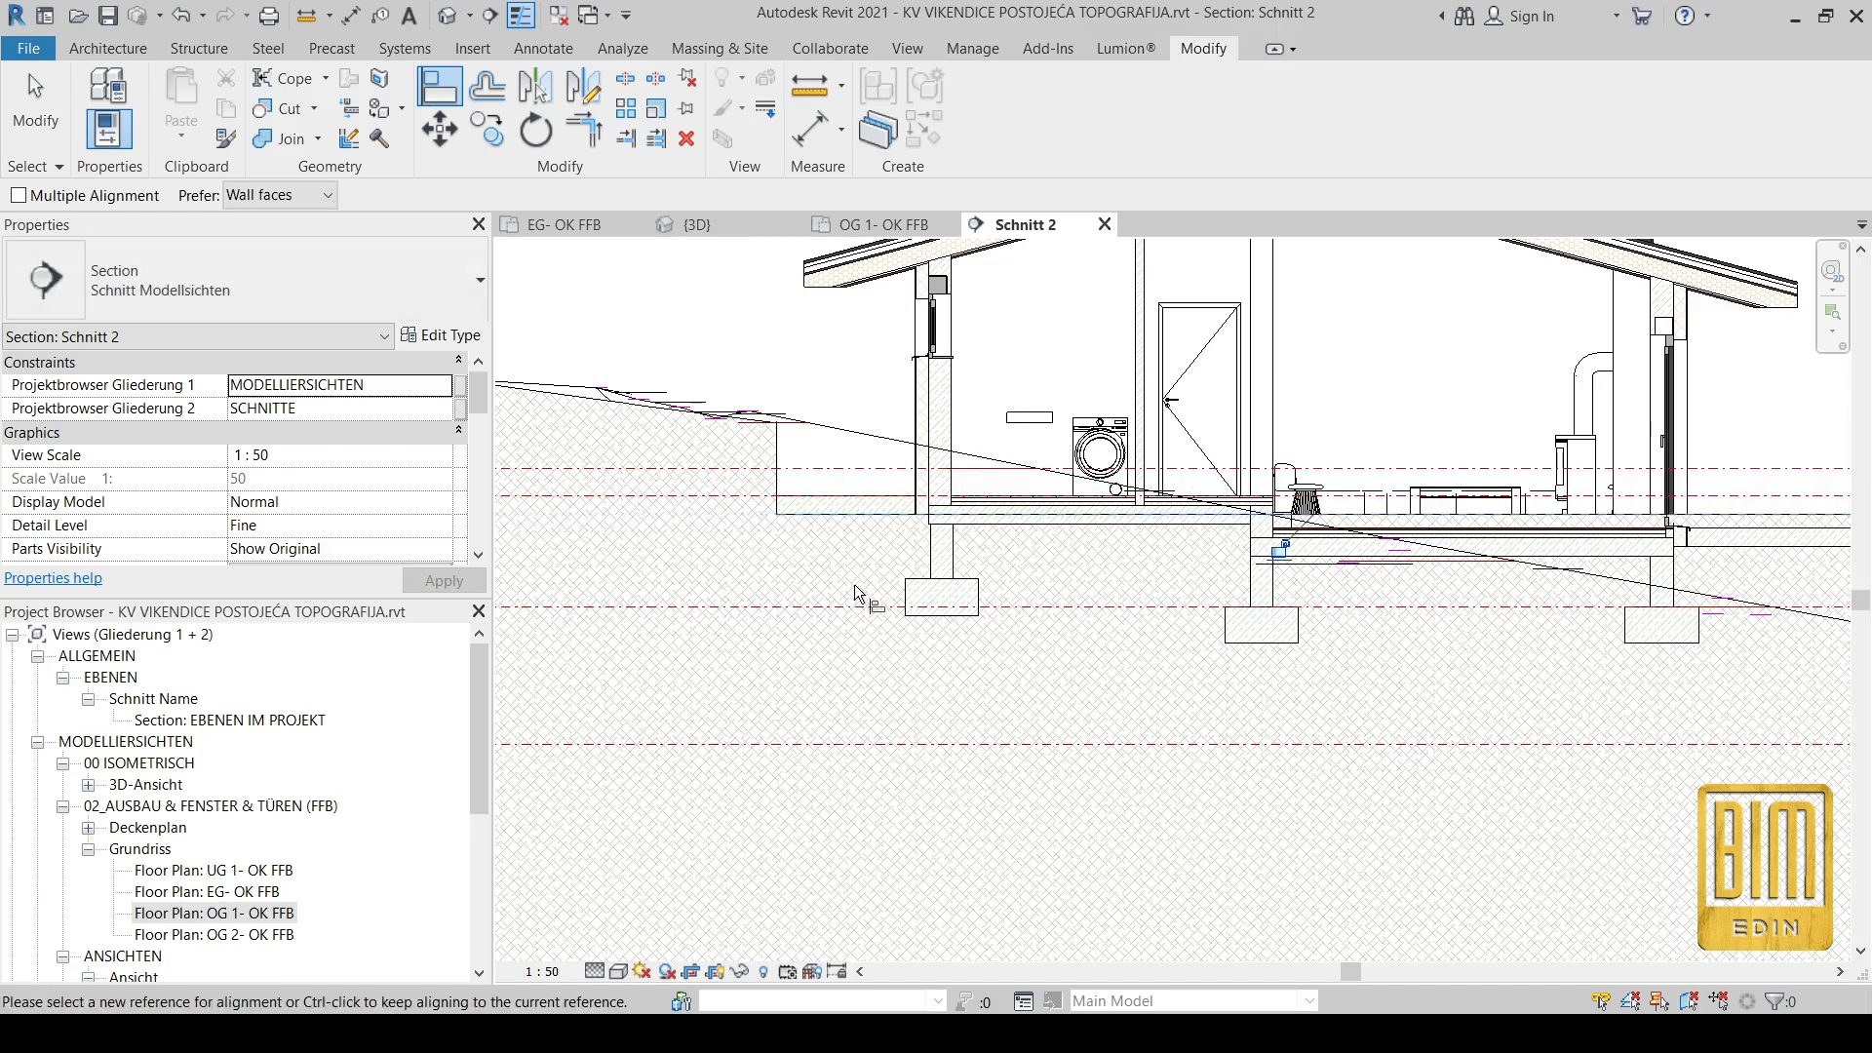
key(Escape)
middle_drag(1539, 558, 1190, 532)
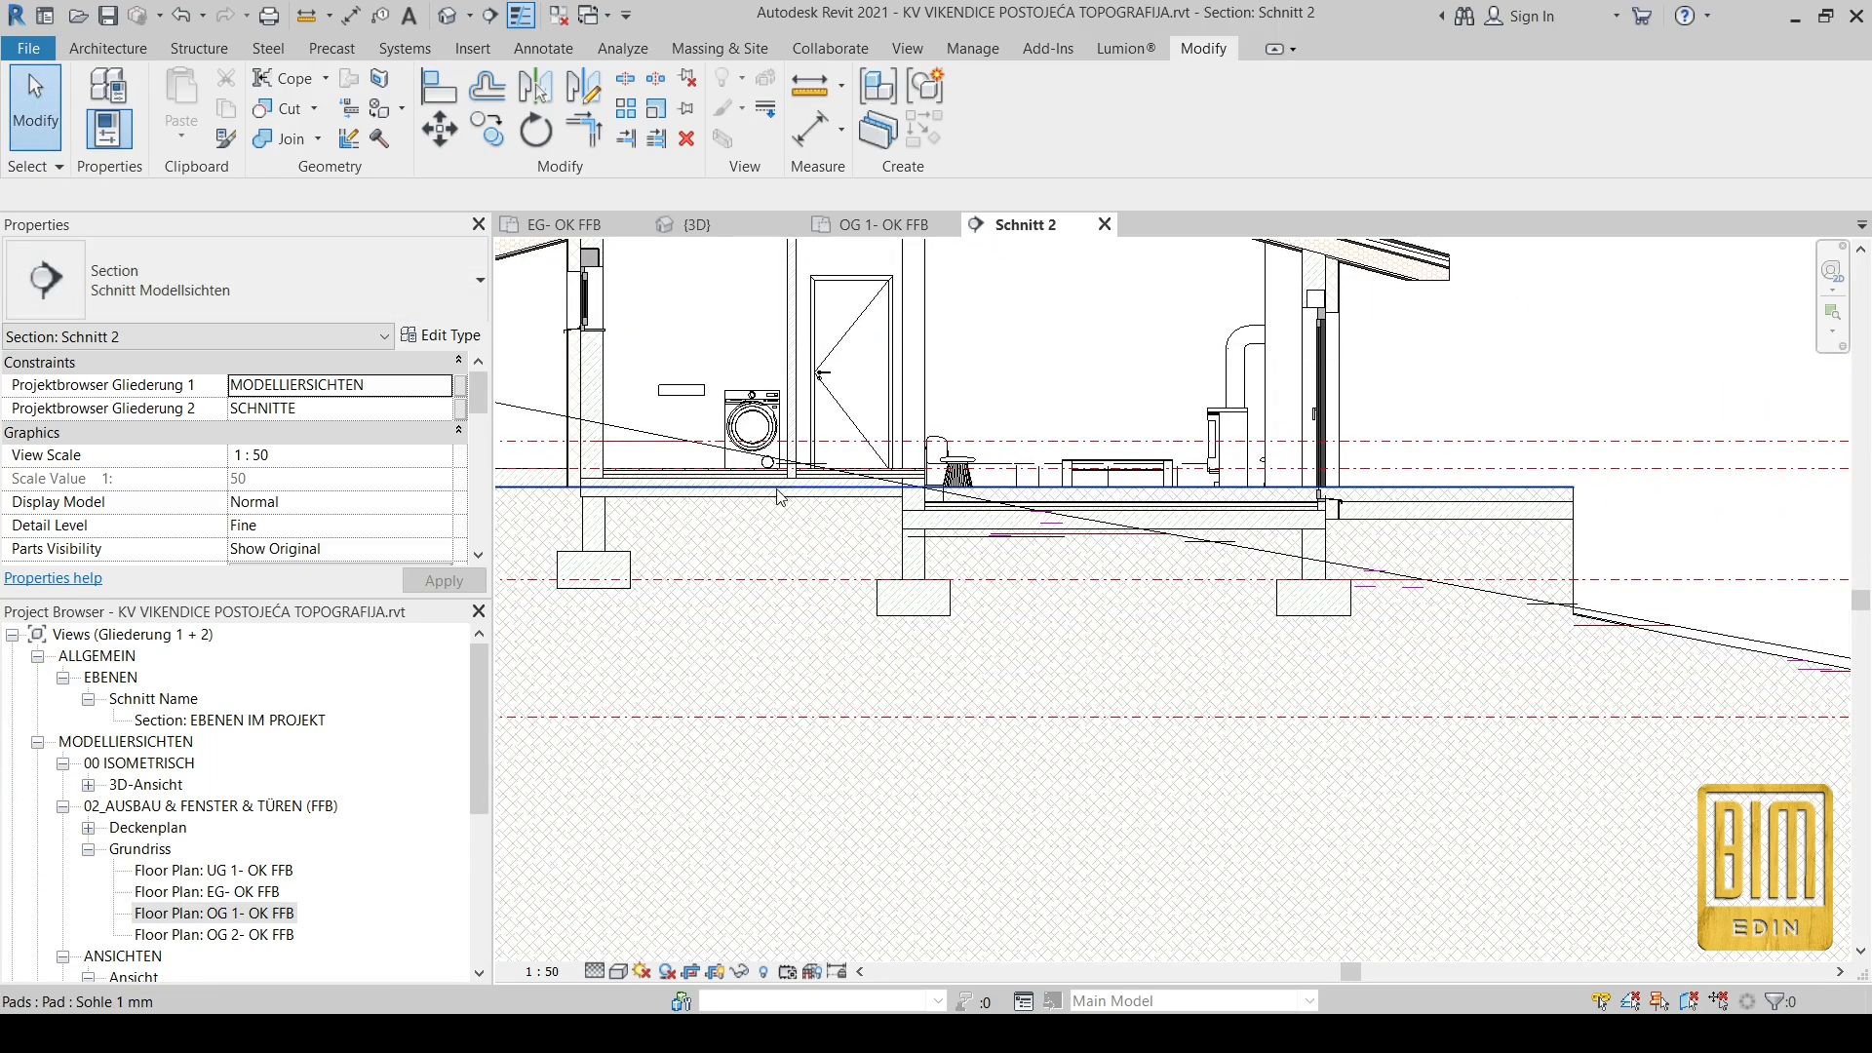
Step: Edit the pad's boundary in the OG 1- OK FFB plan and move its outer left edge across to the right side of the house
click(1431, 488)
double_click(269, 914)
scroll(1111, 665, up, 1)
scroll(1126, 679, up, 1)
click(991, 112)
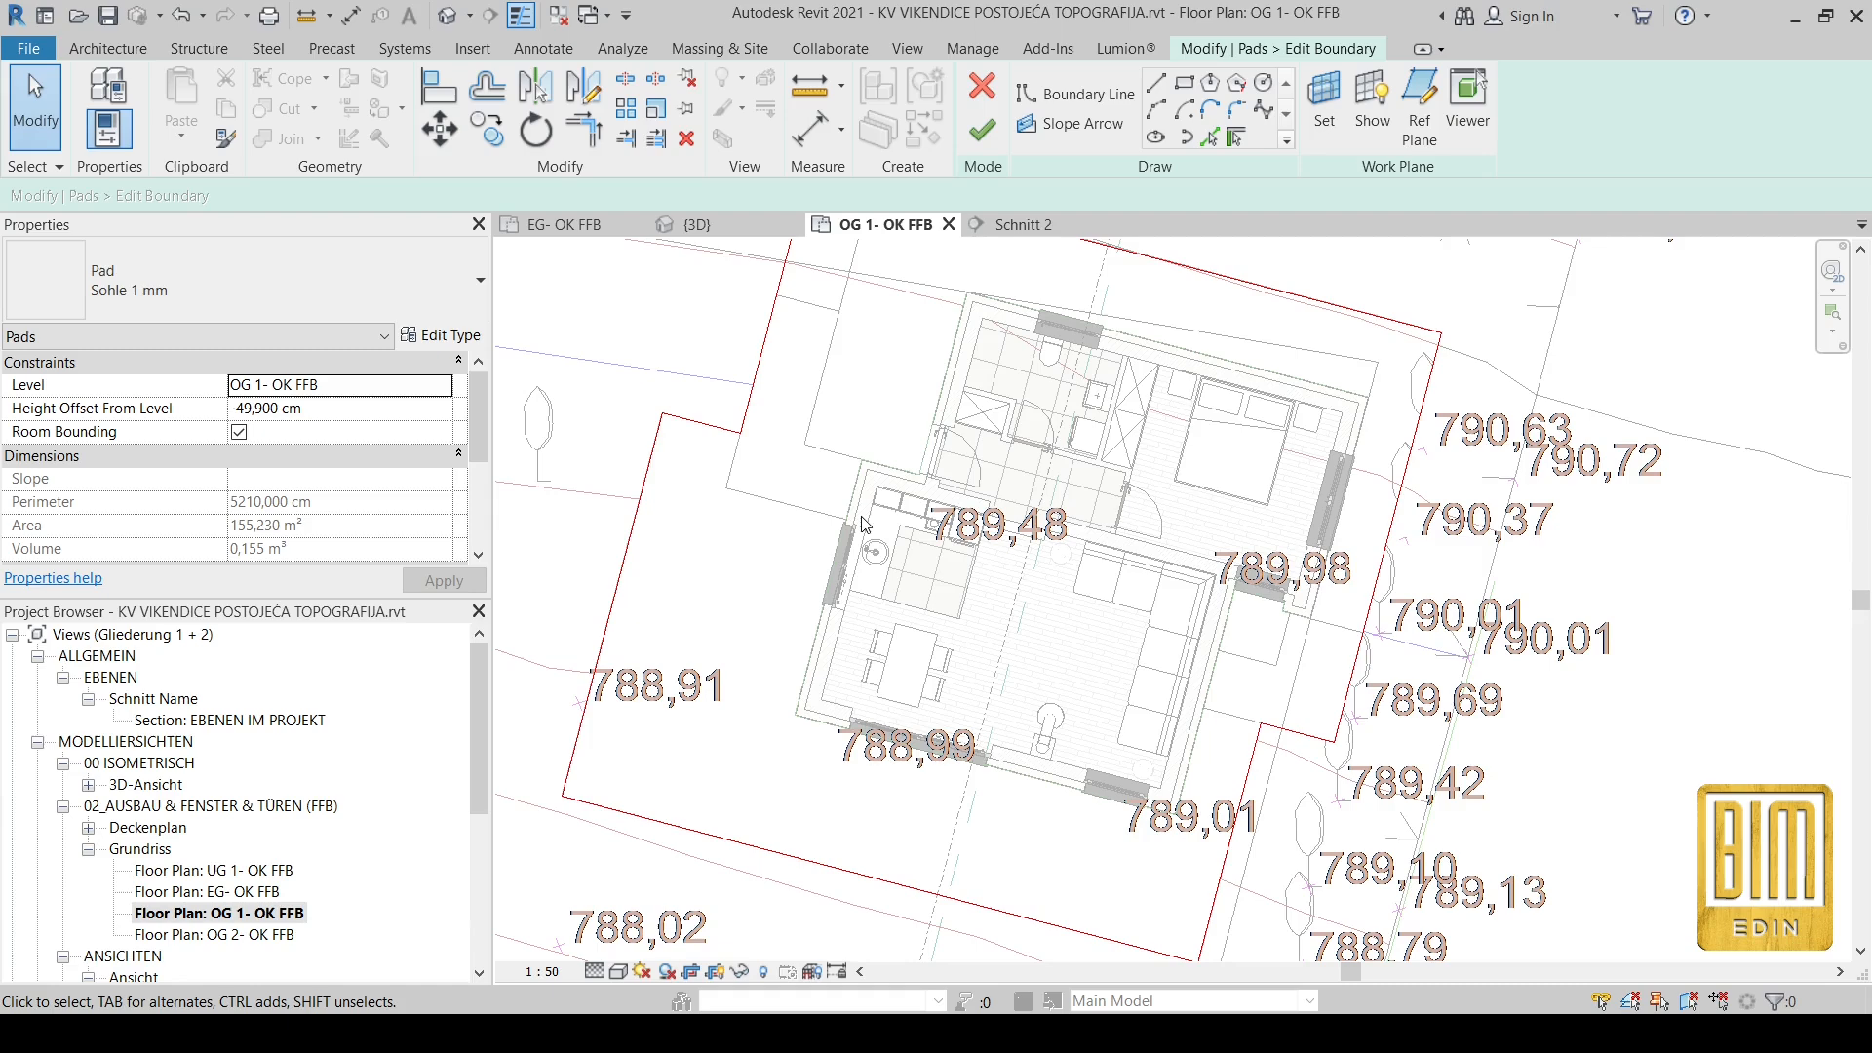
scroll(1296, 617, up, 1)
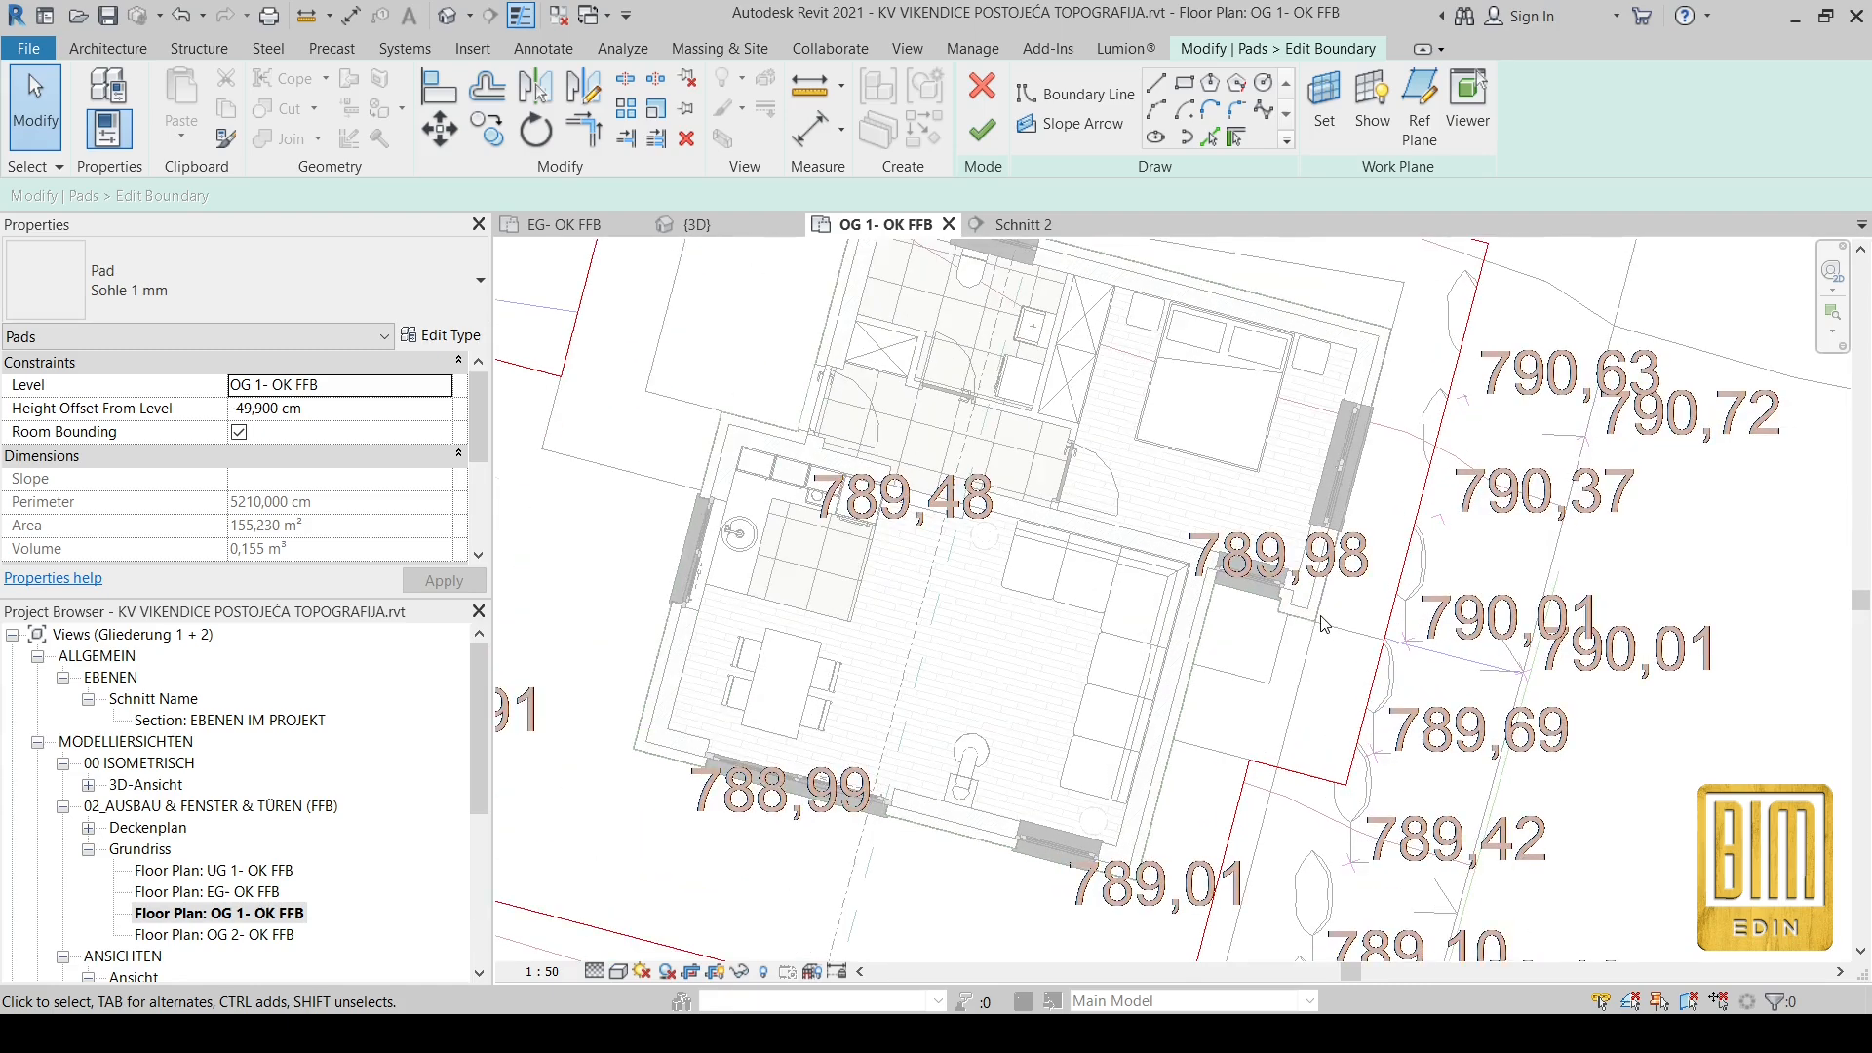
scroll(1321, 624, down, 2)
scroll(690, 542, up, 1)
click(700, 534)
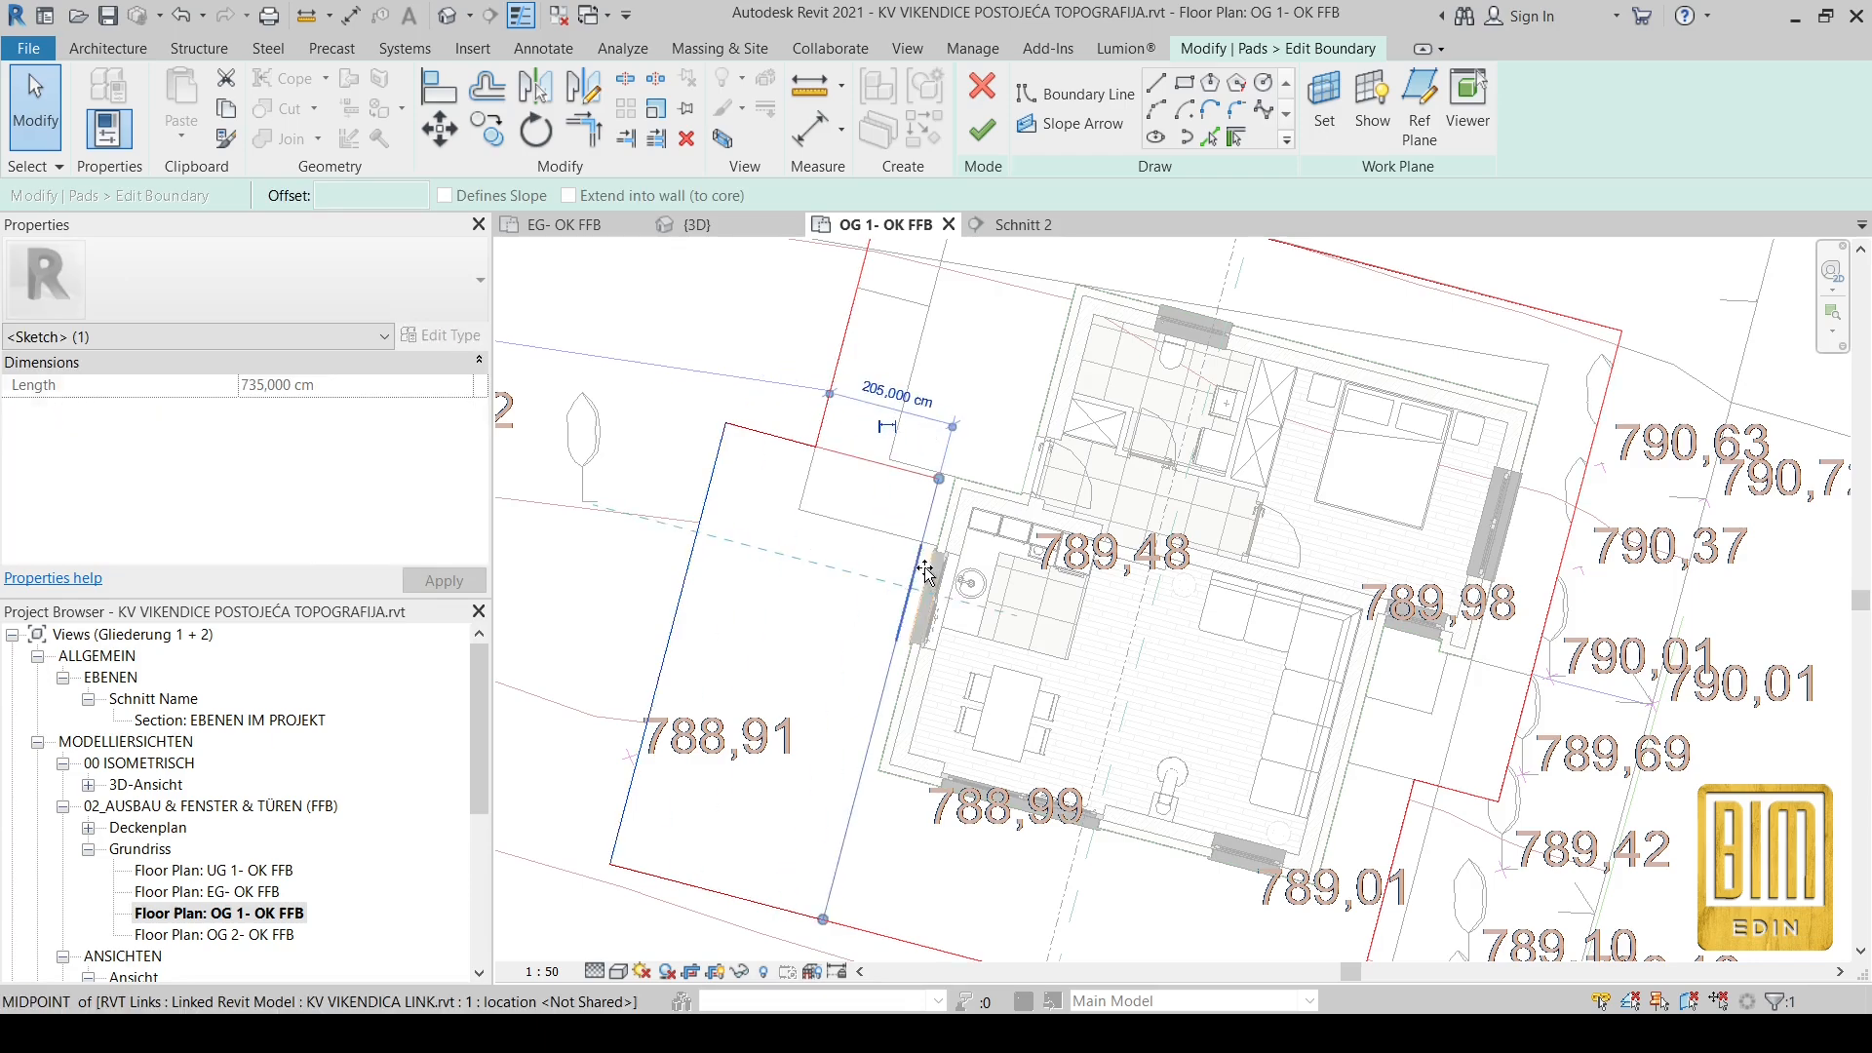
scroll(1014, 495, down, 2)
drag(953, 570, 1298, 605)
scroll(1162, 501, up, 2)
scroll(1010, 526, up, 1)
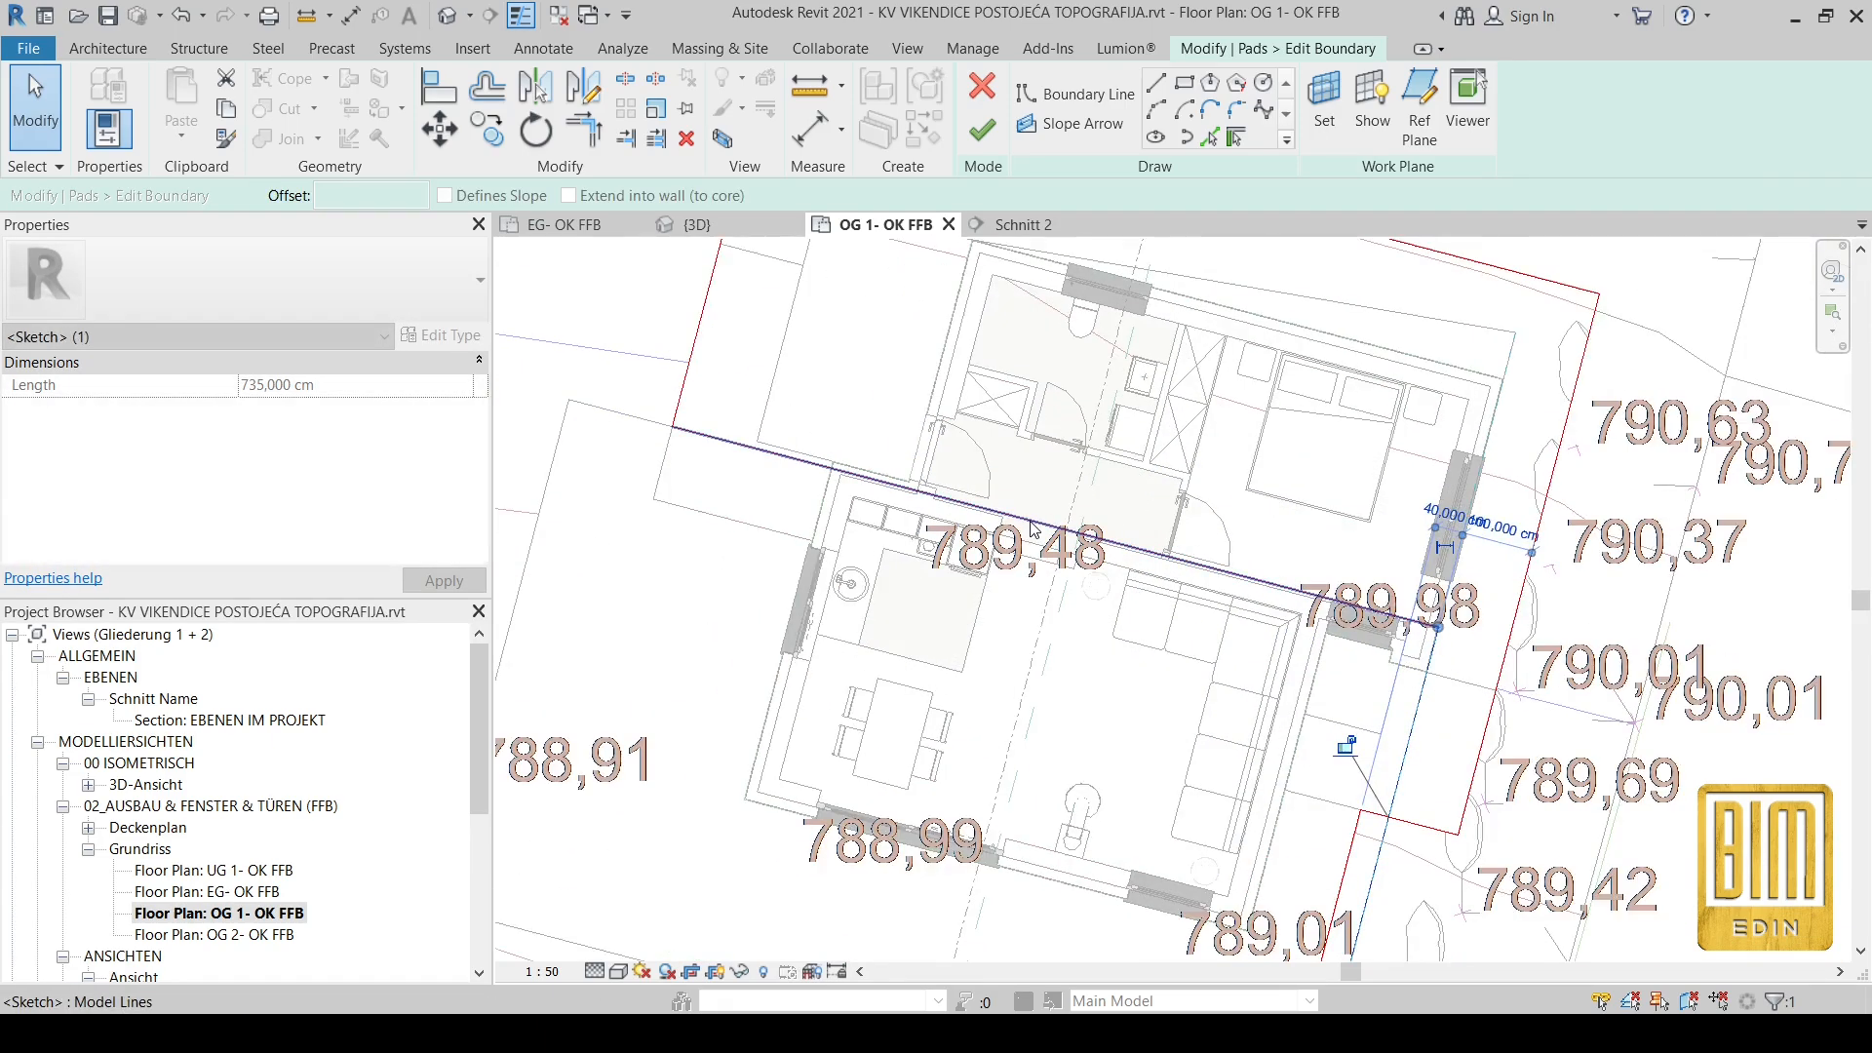
Step: Shift the boundary line crossing the house slightly downhill and trim it to a corner with the pad's outer right edge
click(958, 498)
scroll(929, 500, up, 4)
drag(961, 476, 941, 542)
scroll(938, 511, down, 4)
middle_drag(1398, 736, 1311, 610)
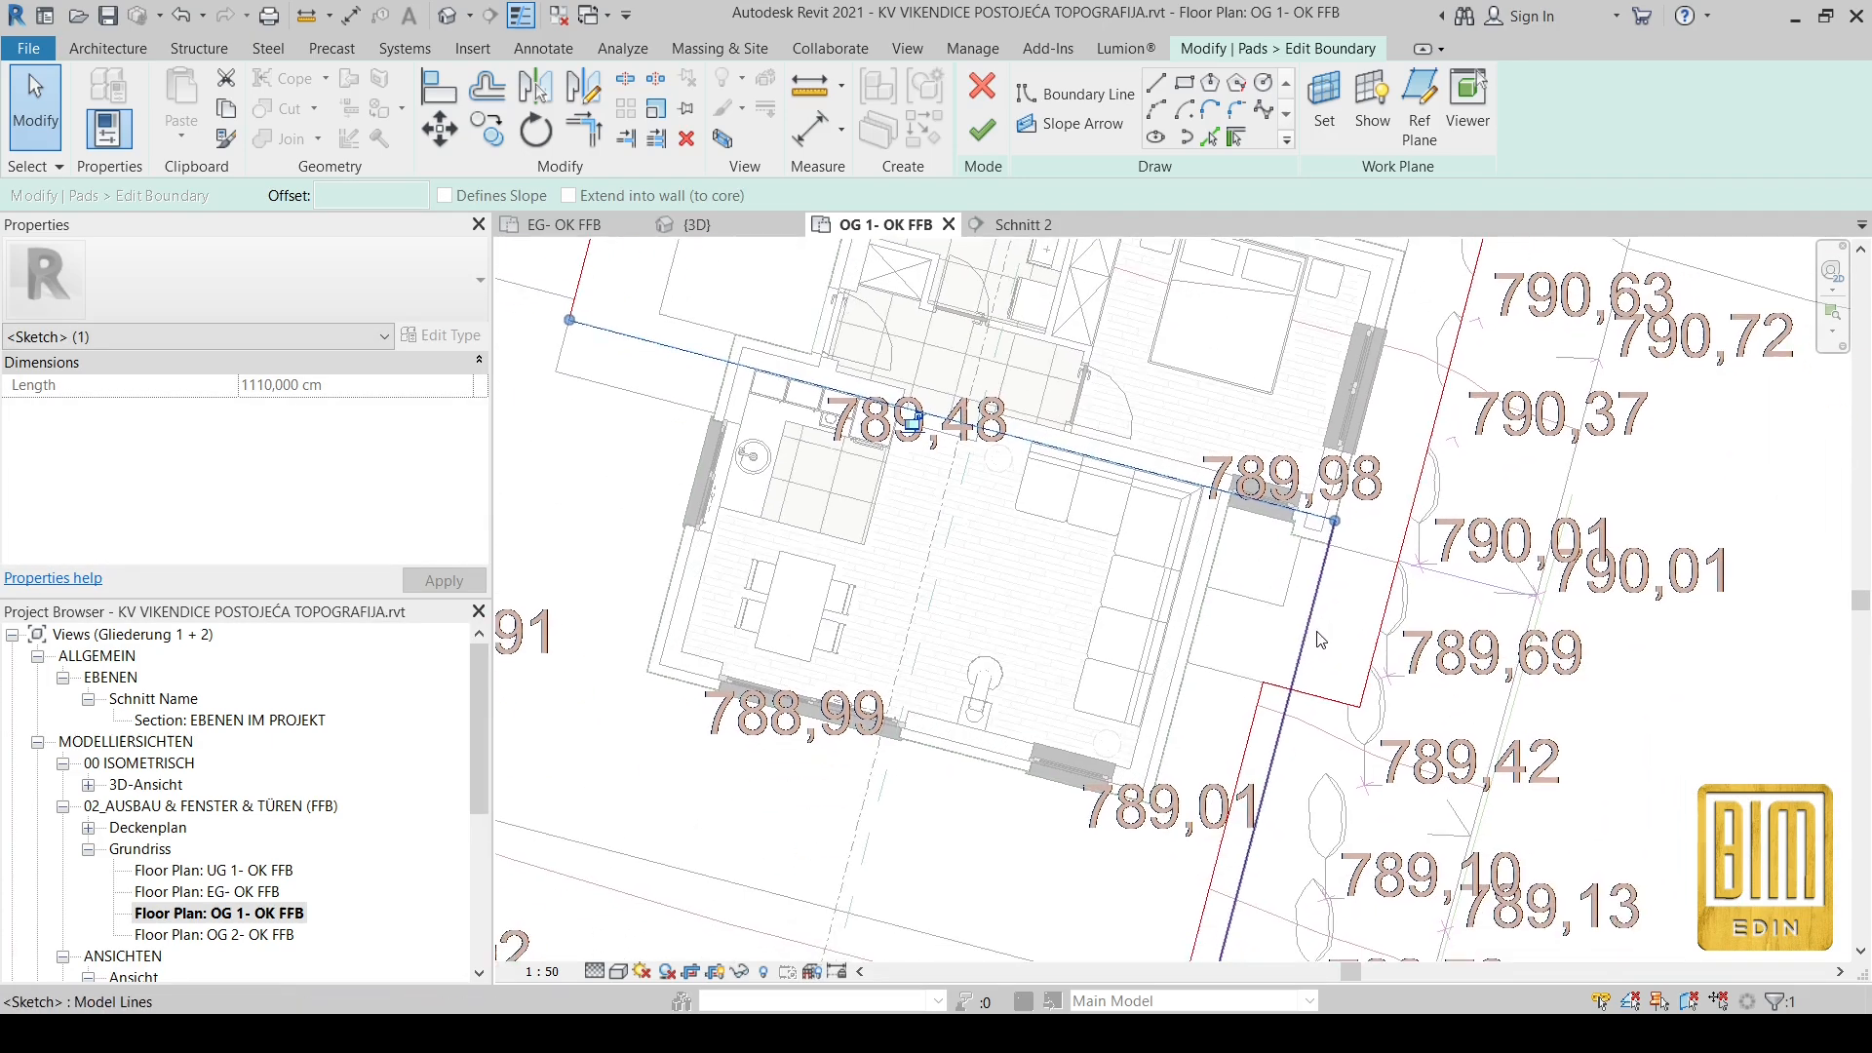
click(583, 130)
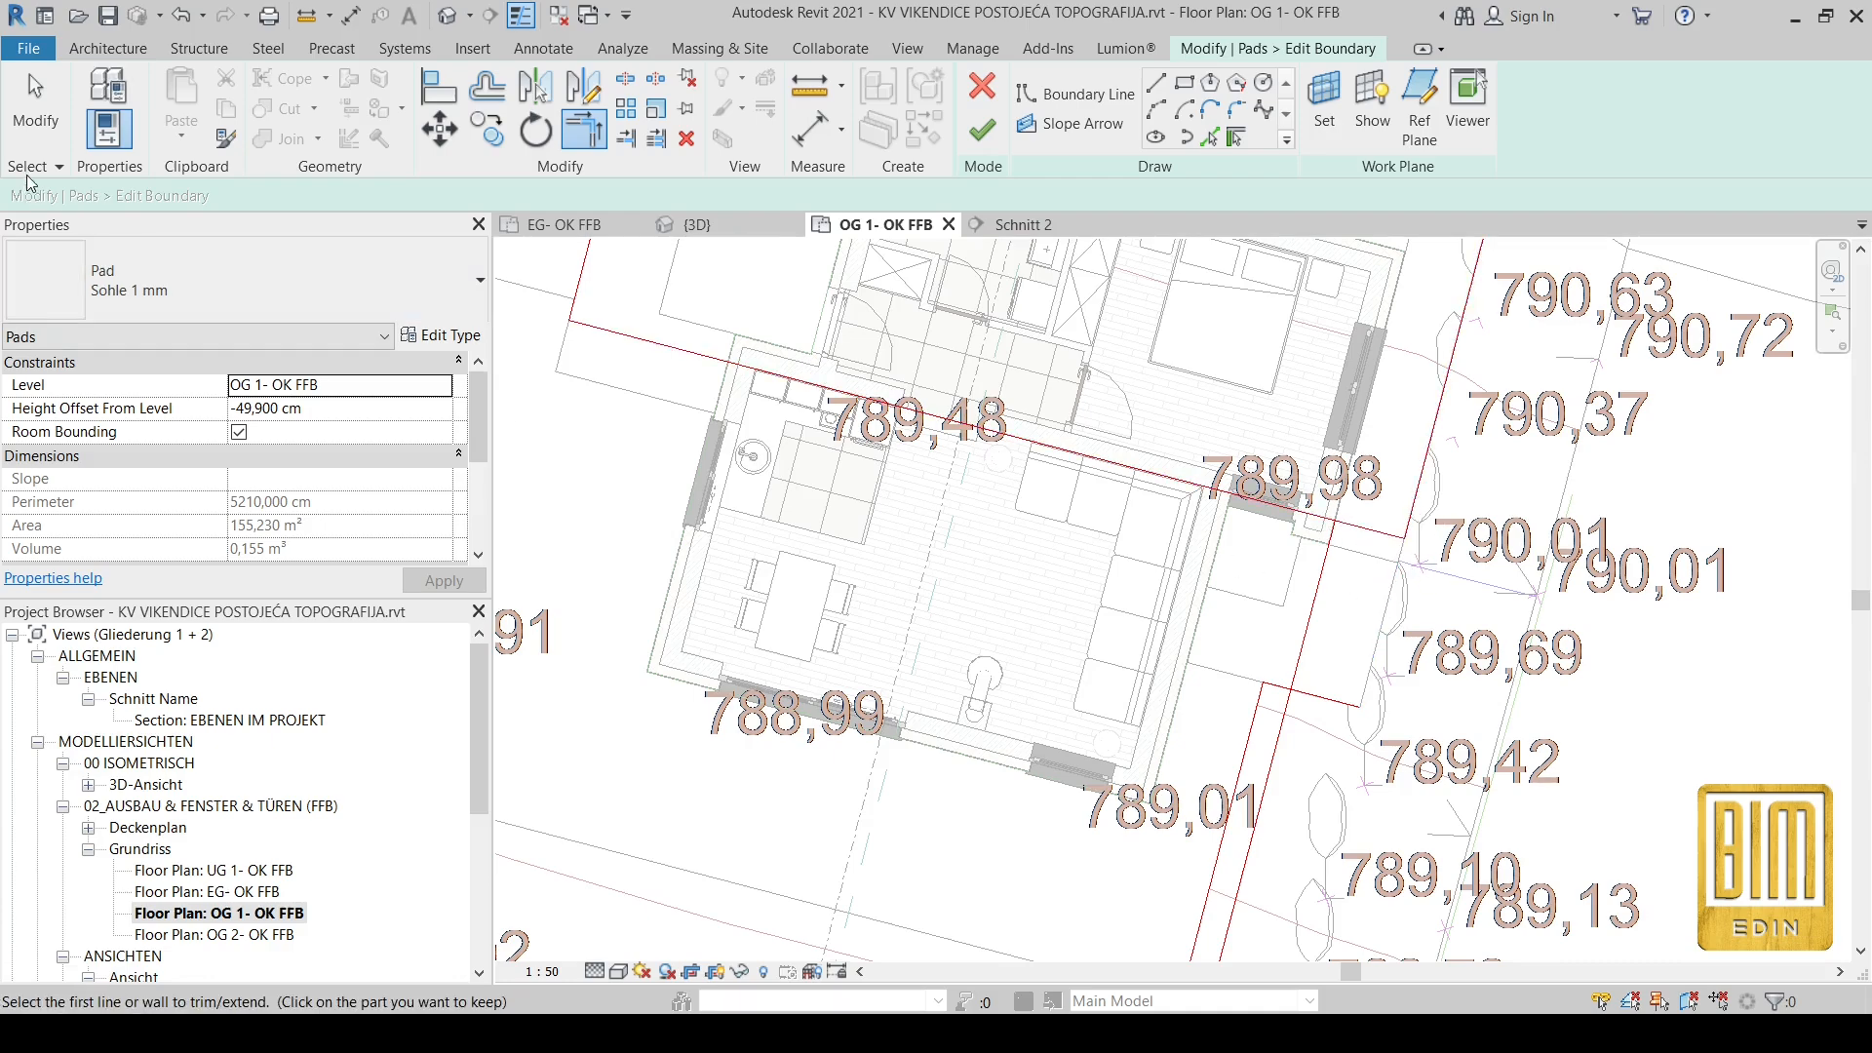
click(35, 127)
Step: Delete the leftover boundary lines downhill of the line crossing the house
drag(1350, 657, 1211, 763)
right_click(1211, 763)
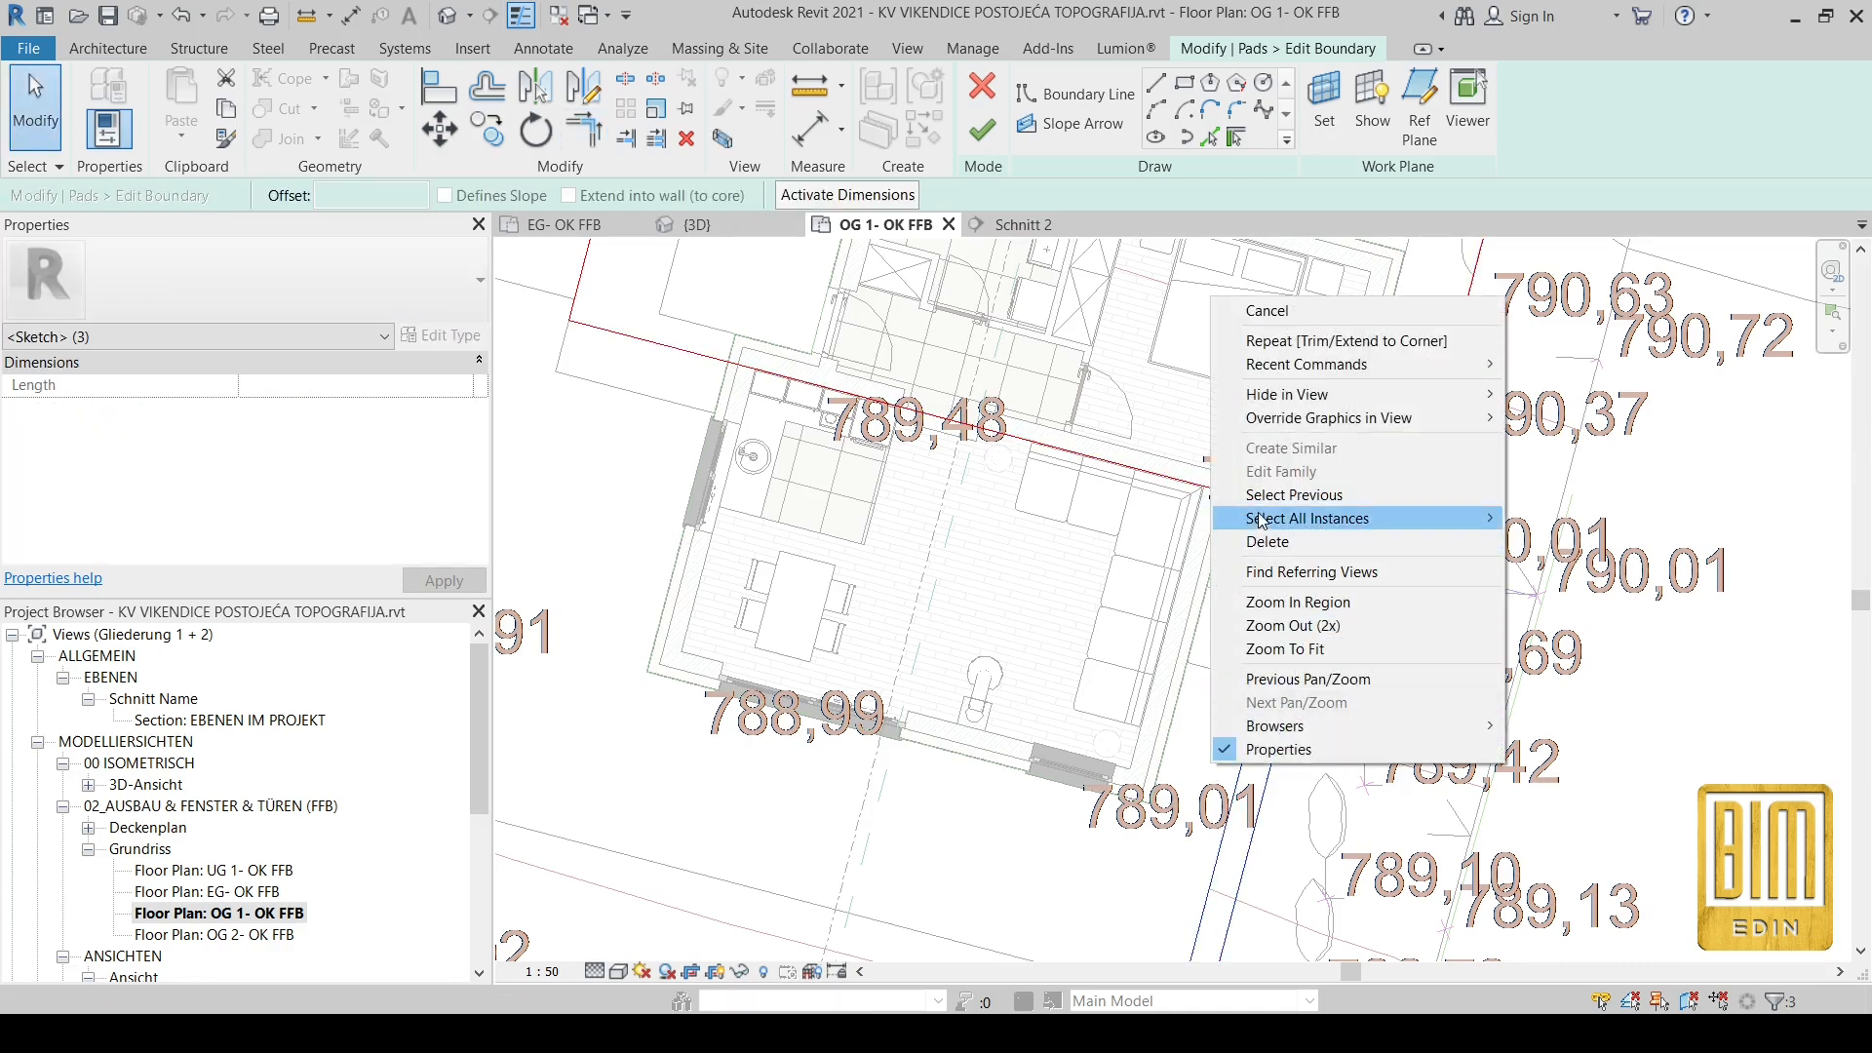
key(Escape)
key(Escape)
Step: Sketch two connected boundary lines that notch the pad's upper-left corner along the uphill terrace outline
scroll(1253, 540, down, 3)
scroll(1100, 516, up, 2)
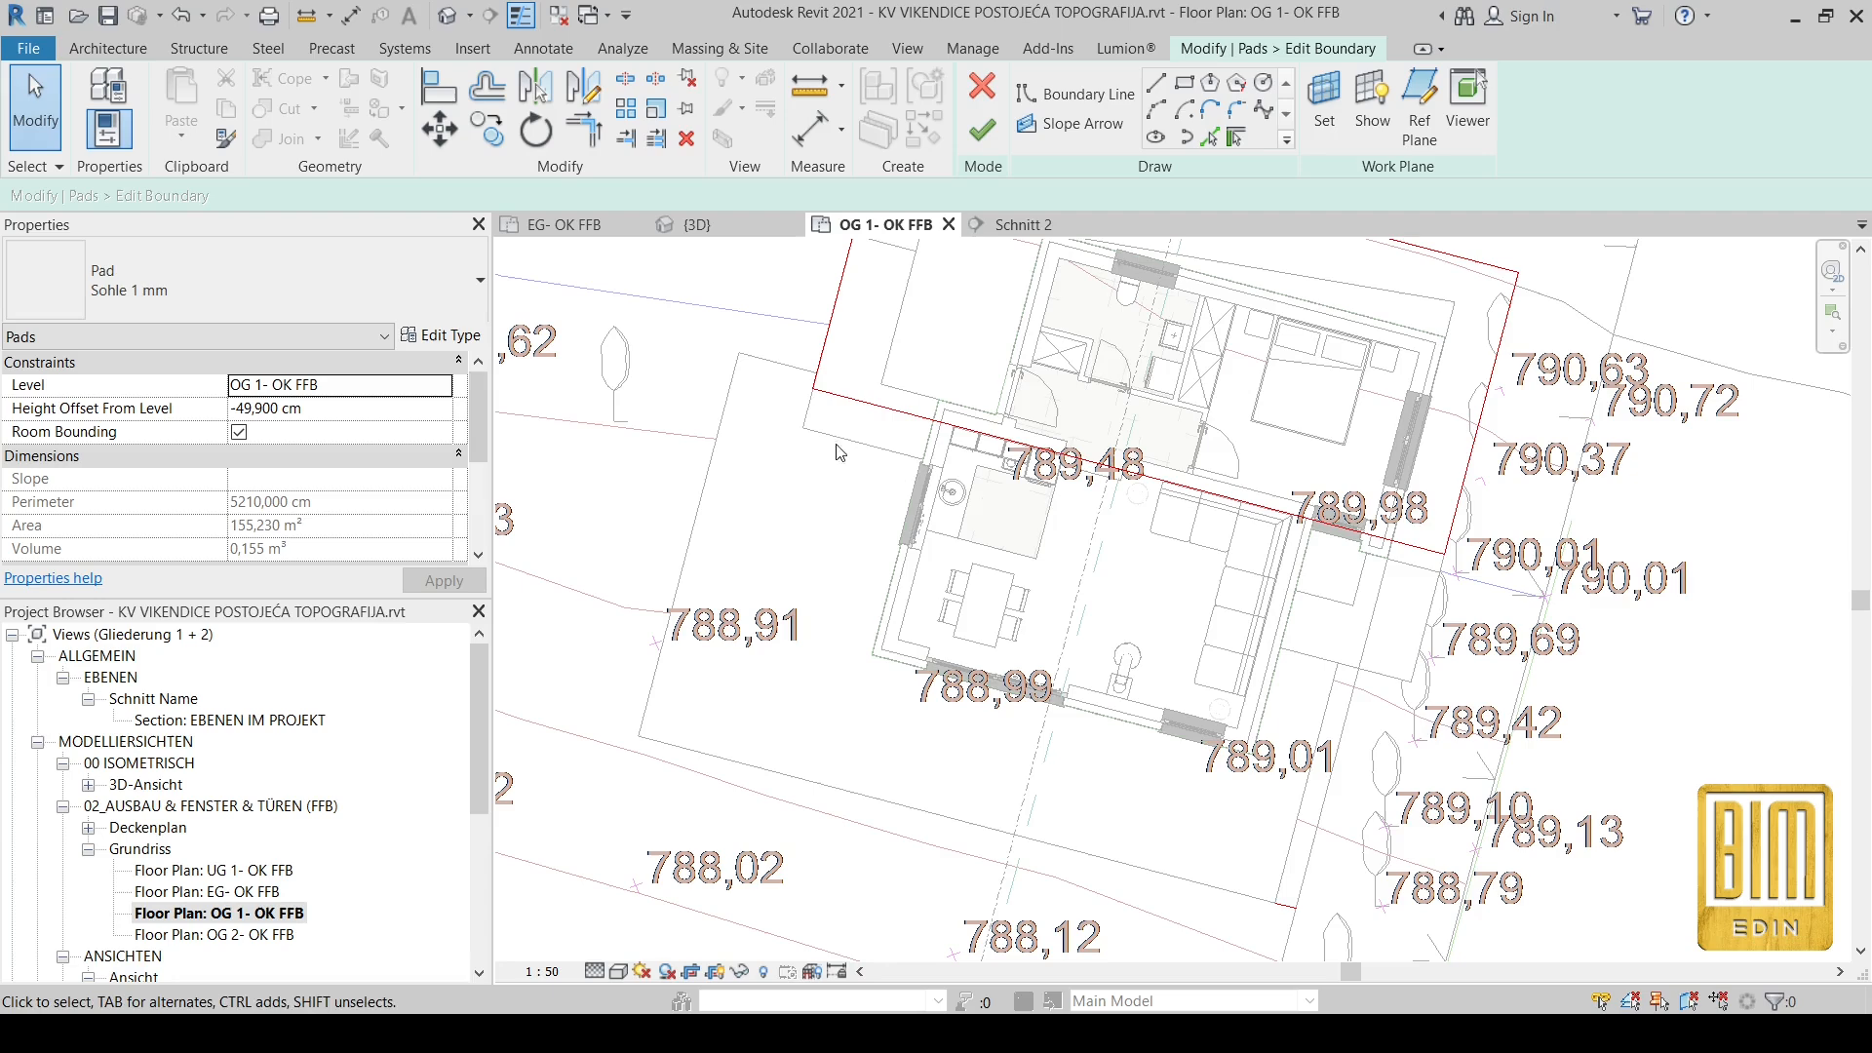
scroll(862, 347, up, 1)
middle_drag(865, 351, 840, 521)
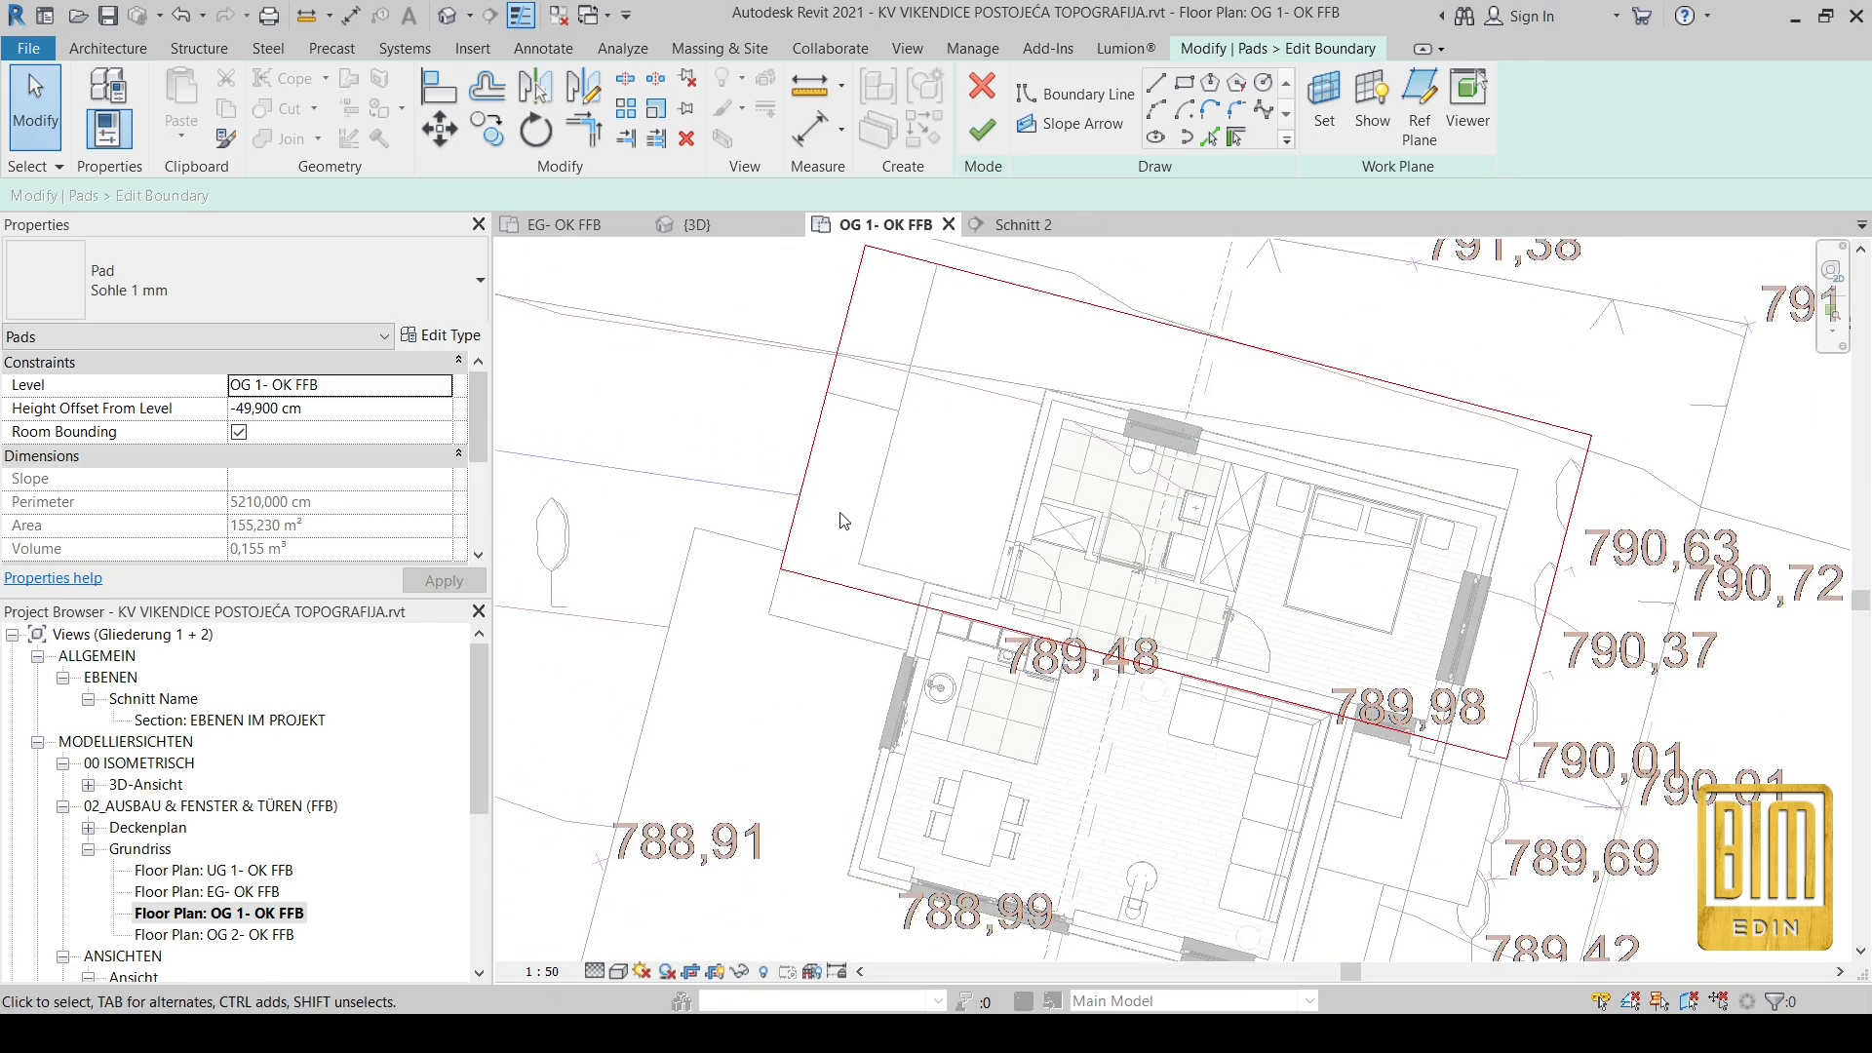
click(1154, 86)
scroll(849, 417, up, 2)
click(810, 374)
click(938, 403)
middle_drag(1057, 294, 947, 488)
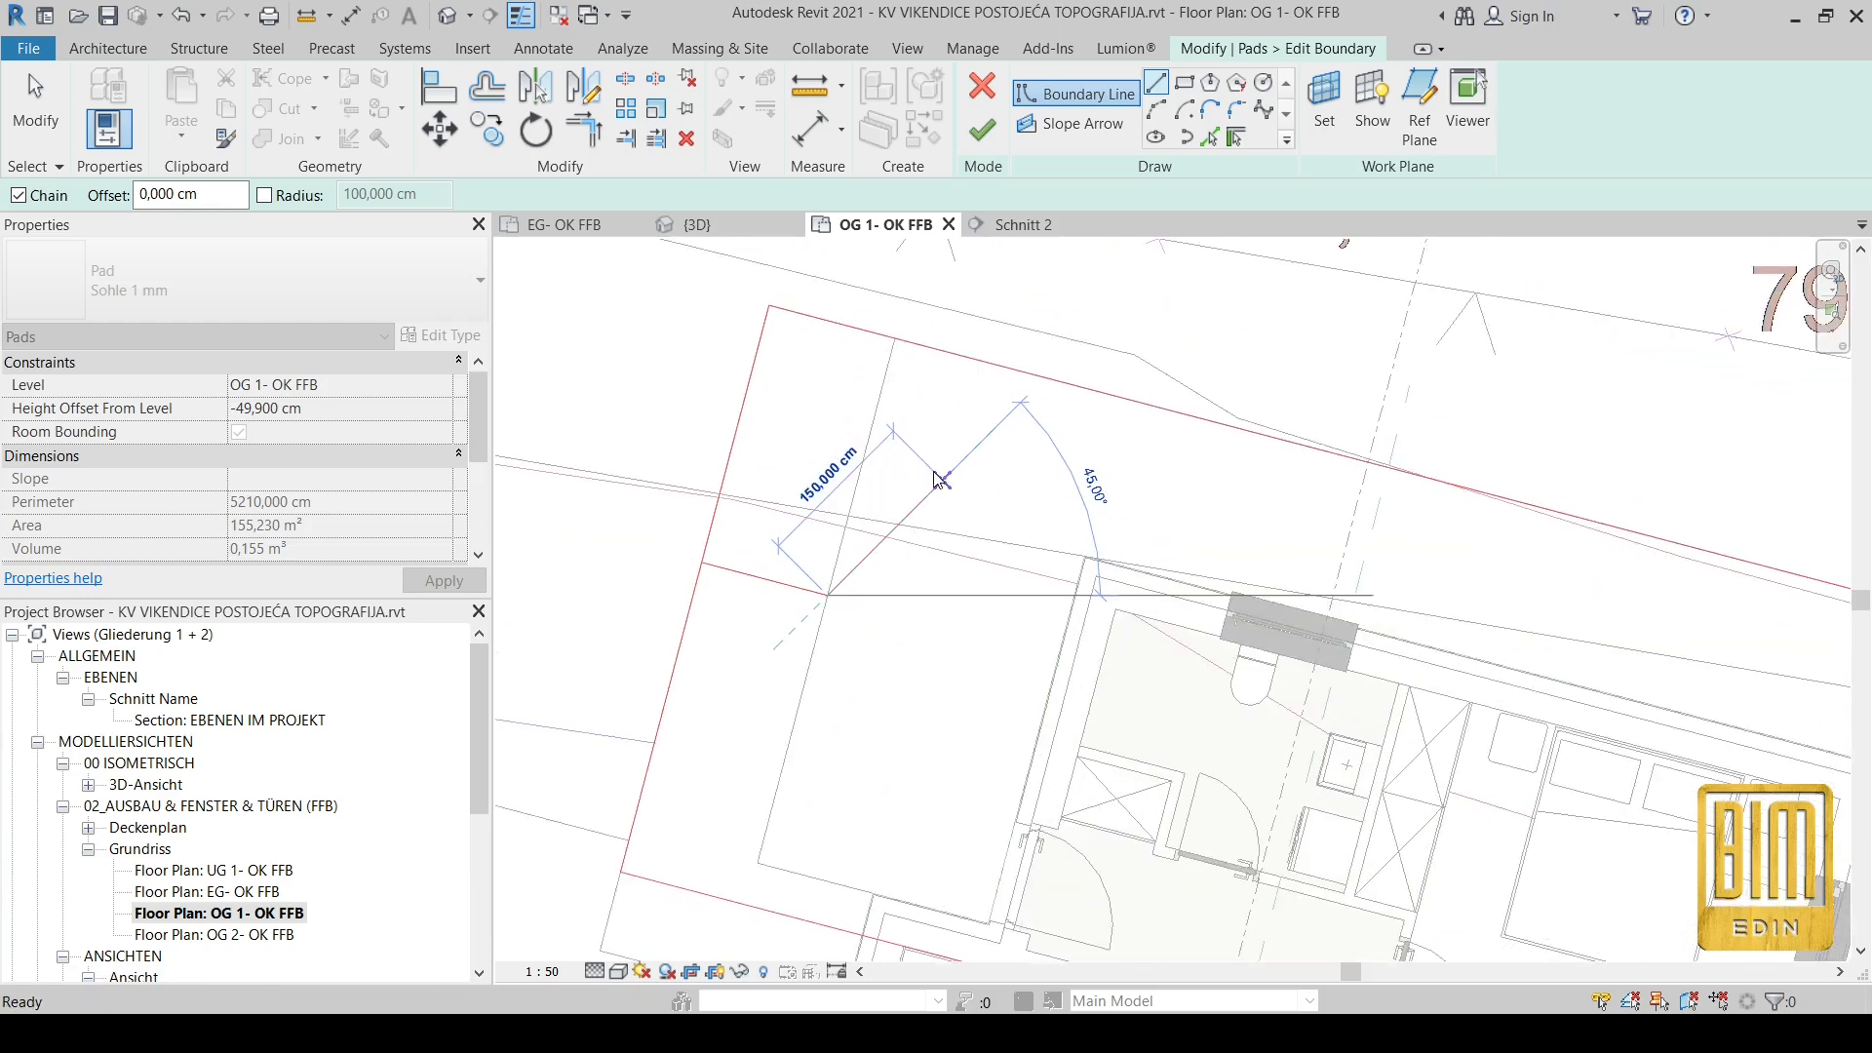
click(894, 340)
key(Escape)
Step: Trim the pad's uphill and left edges to the new notch lines so that the corner piece is cut away
click(583, 129)
click(910, 343)
click(886, 371)
click(732, 570)
click(702, 570)
scroll(841, 378, down, 2)
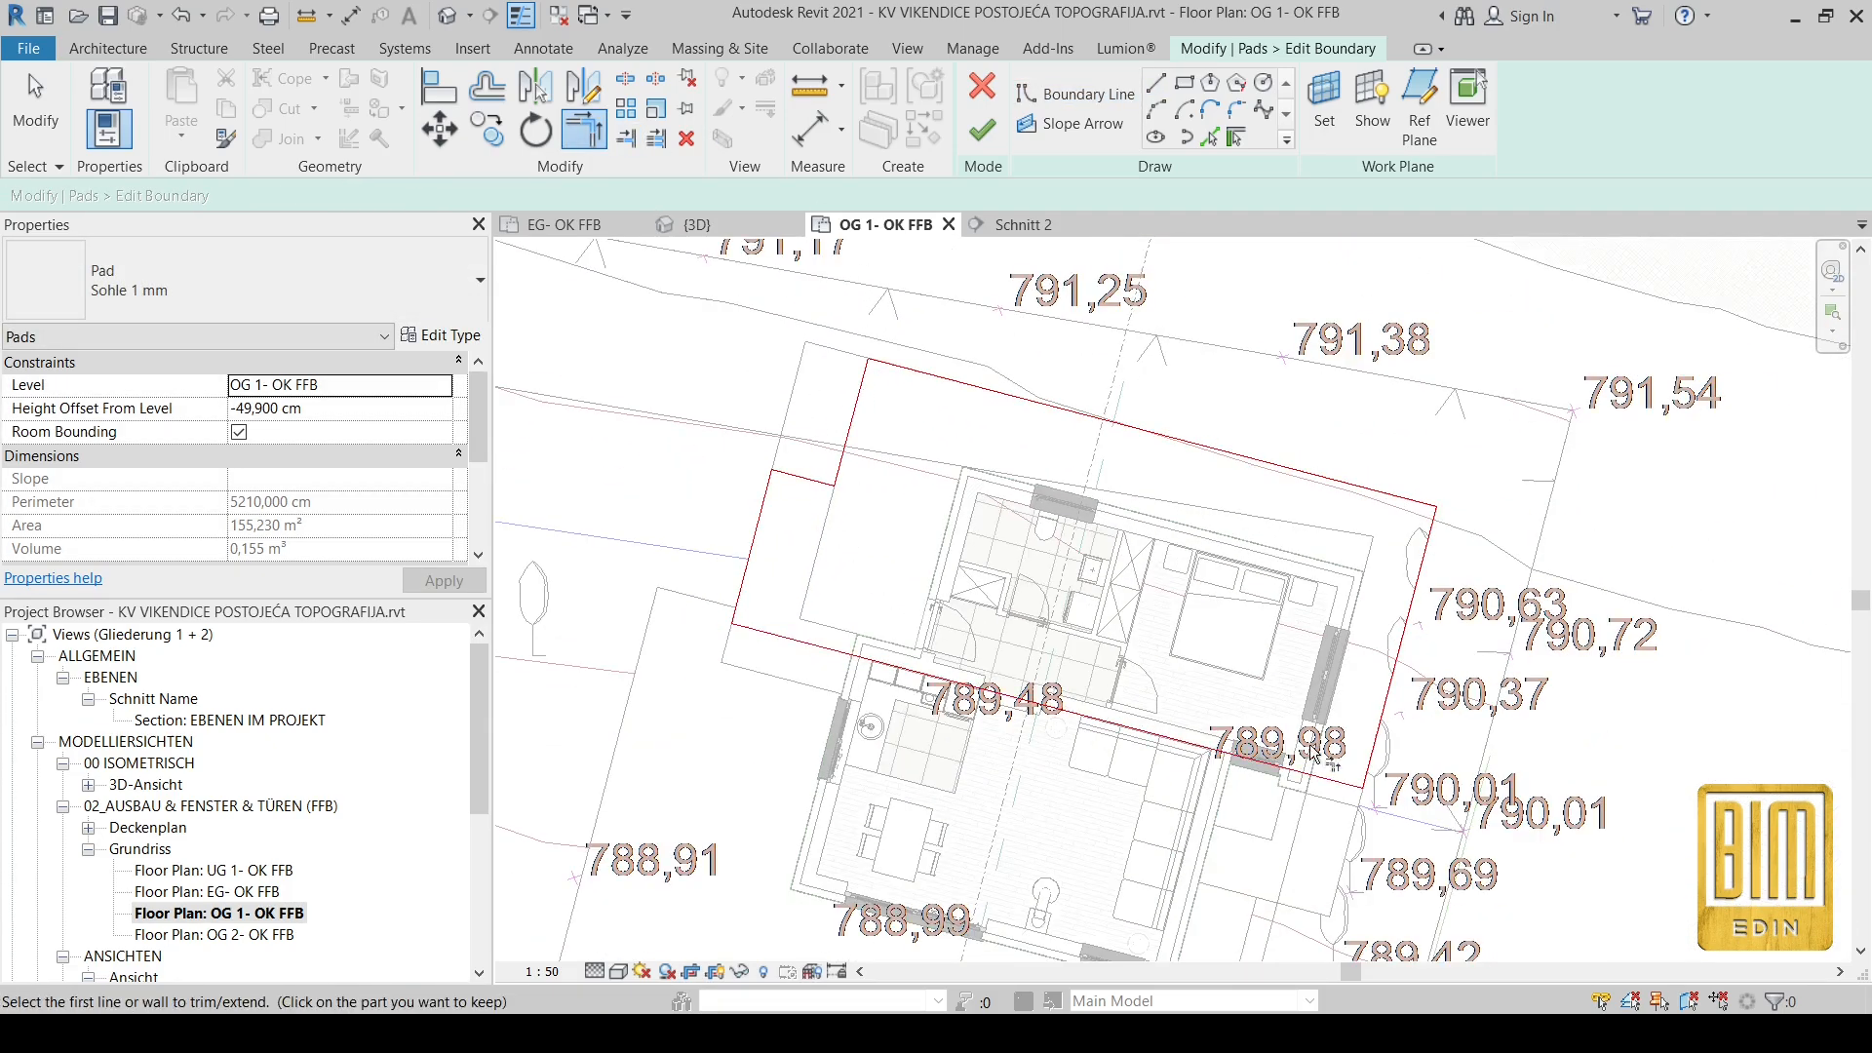
Step: Try to finish the edited pad boundary, and return to the sketch to check its corners
click(977, 138)
click(1658, 983)
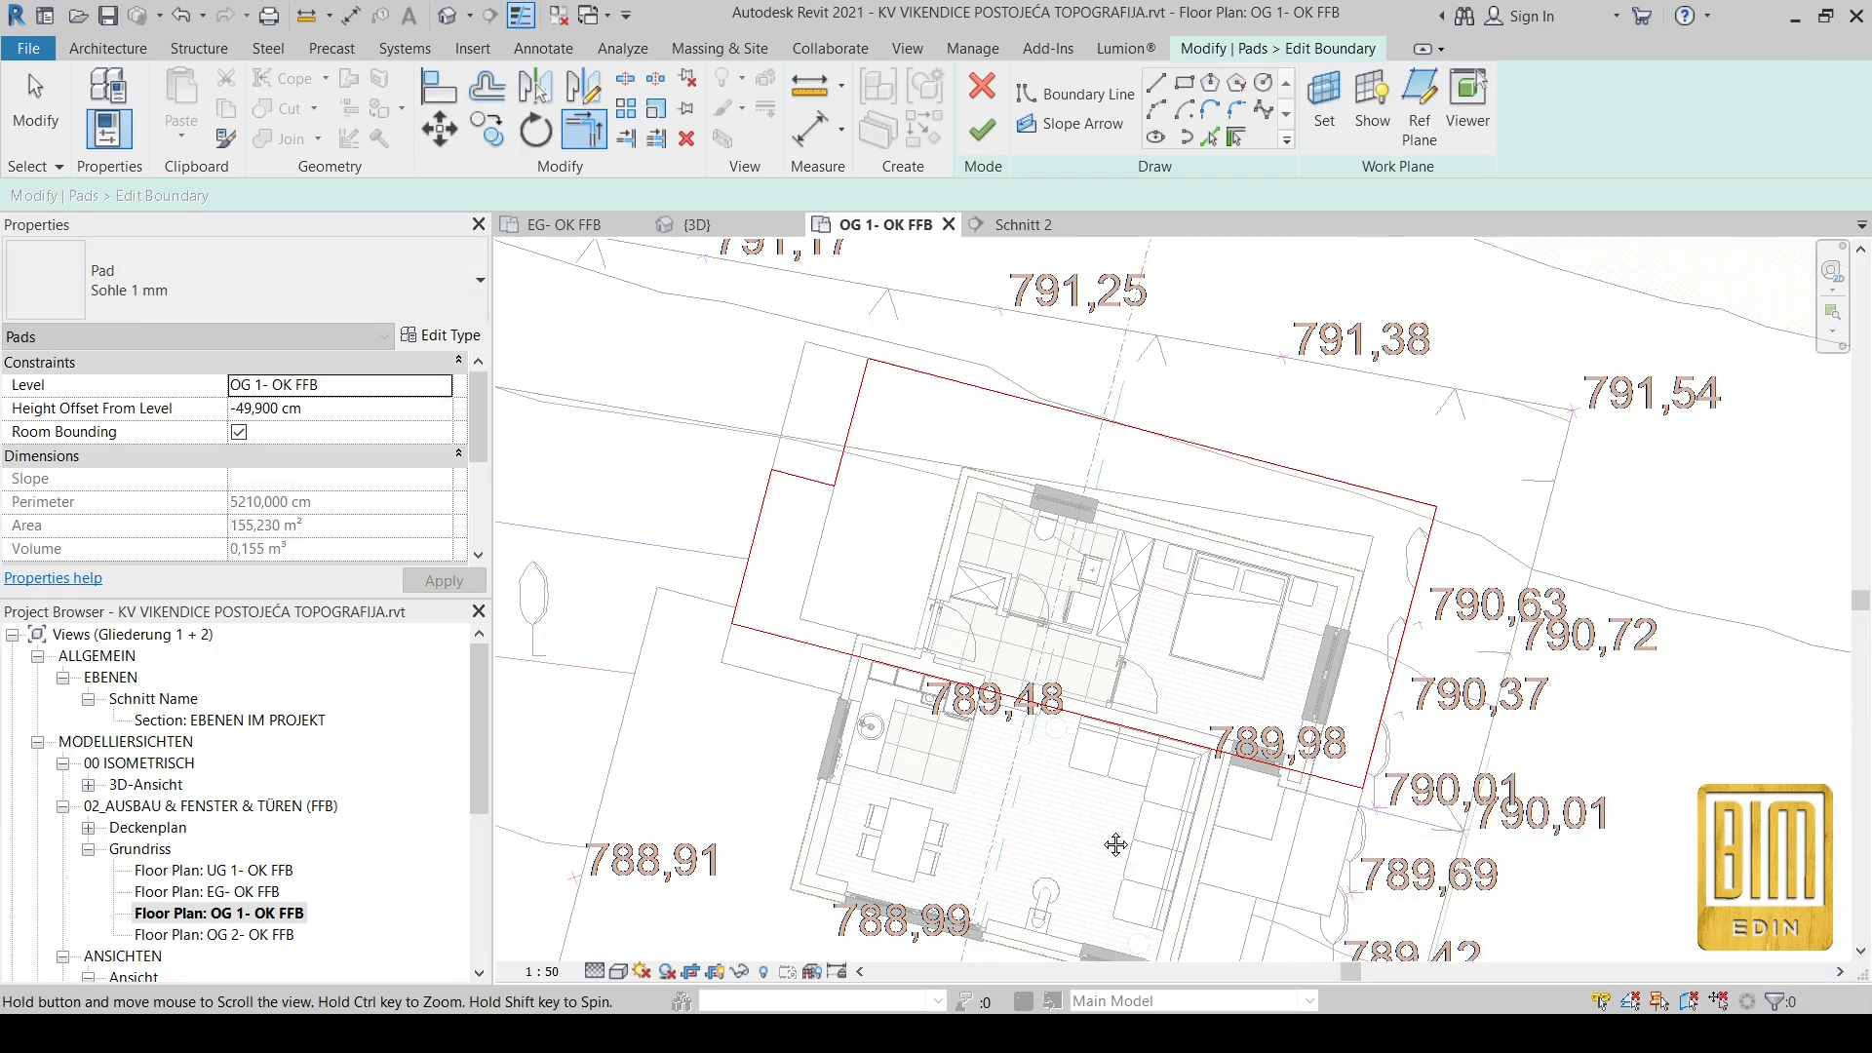
middle_drag(1294, 774, 1234, 554)
scroll(800, 468, down, 1)
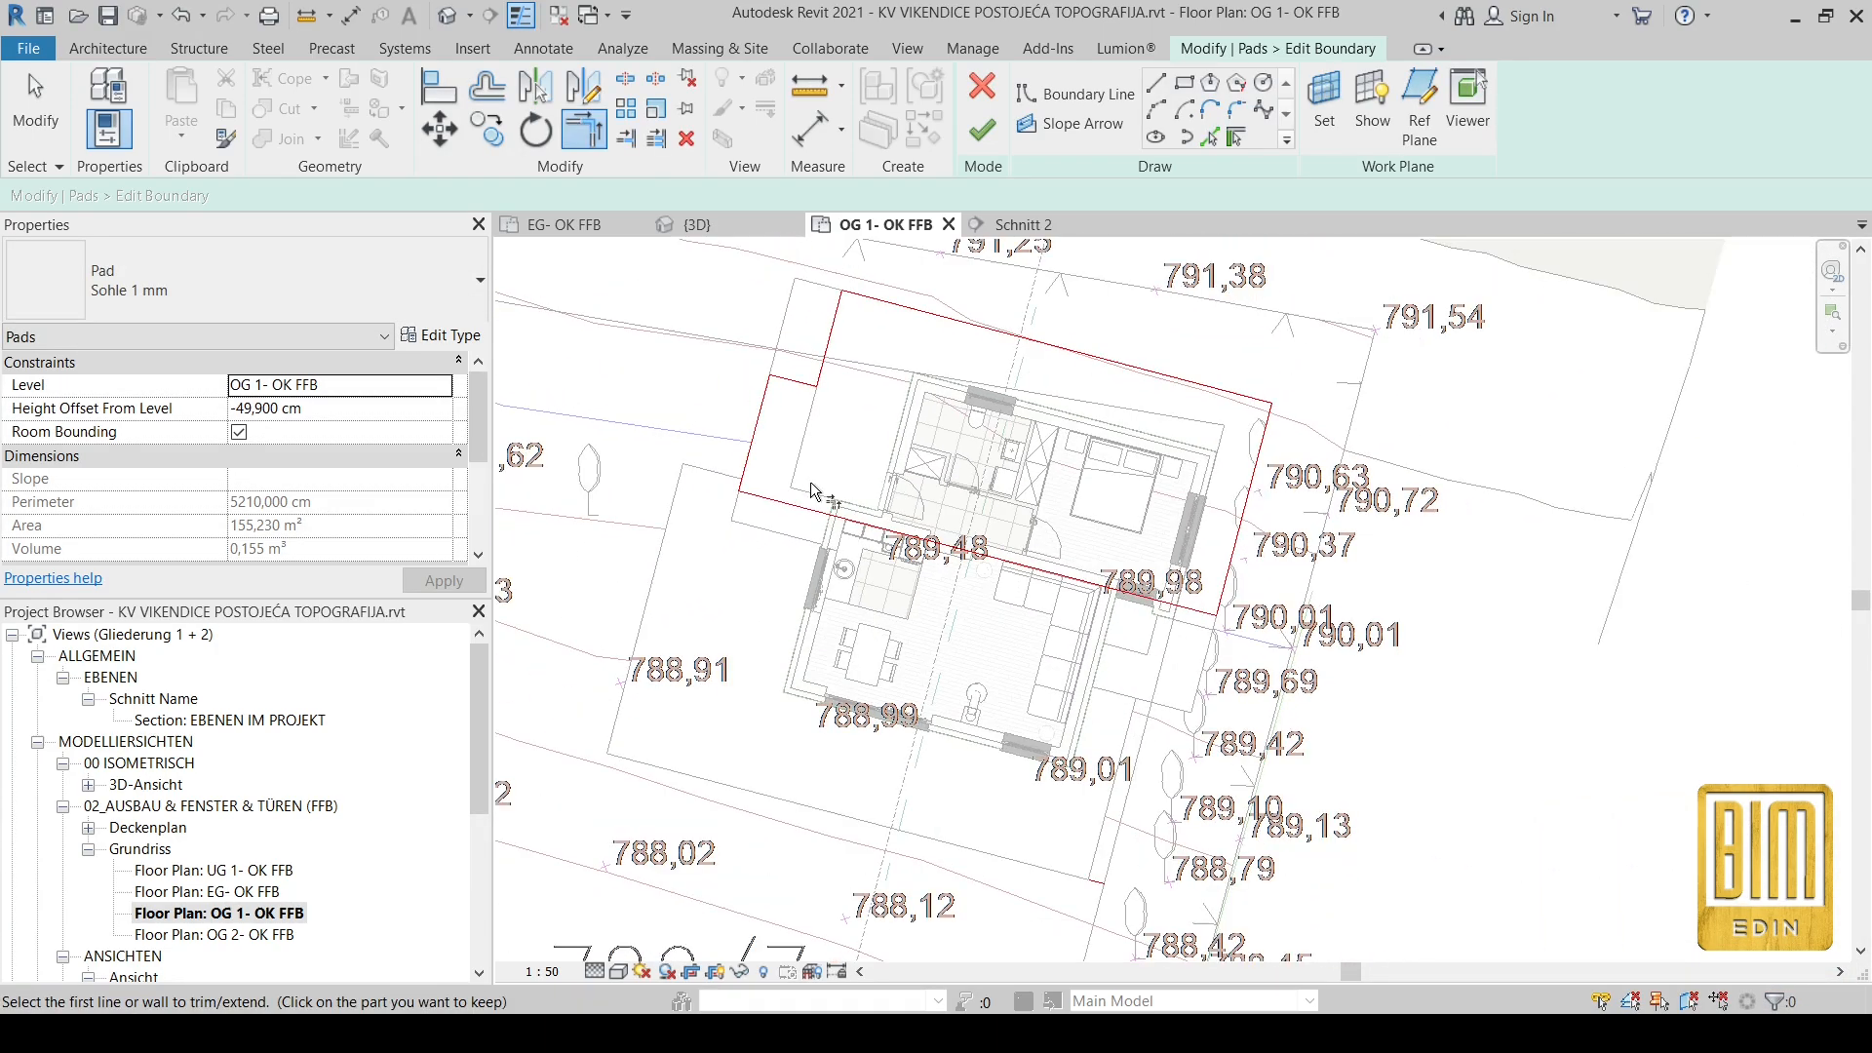
scroll(1222, 595, up, 1)
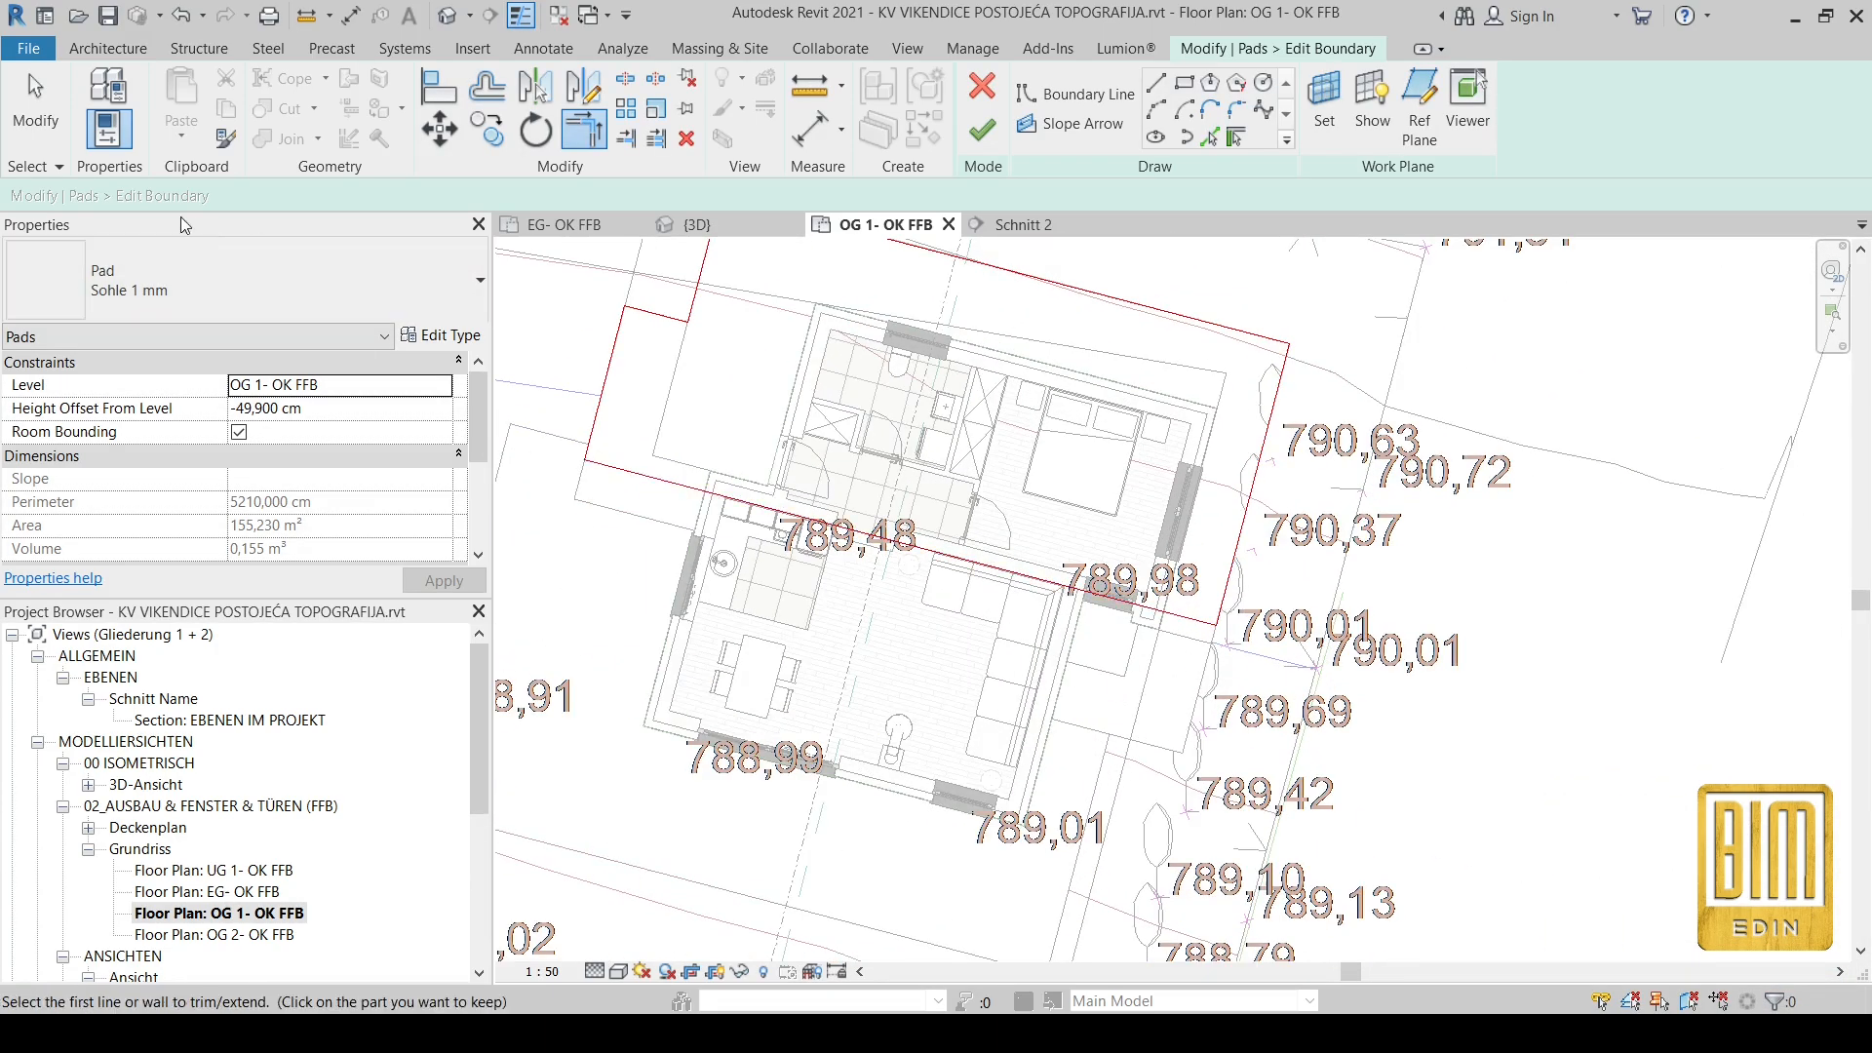
key(Escape)
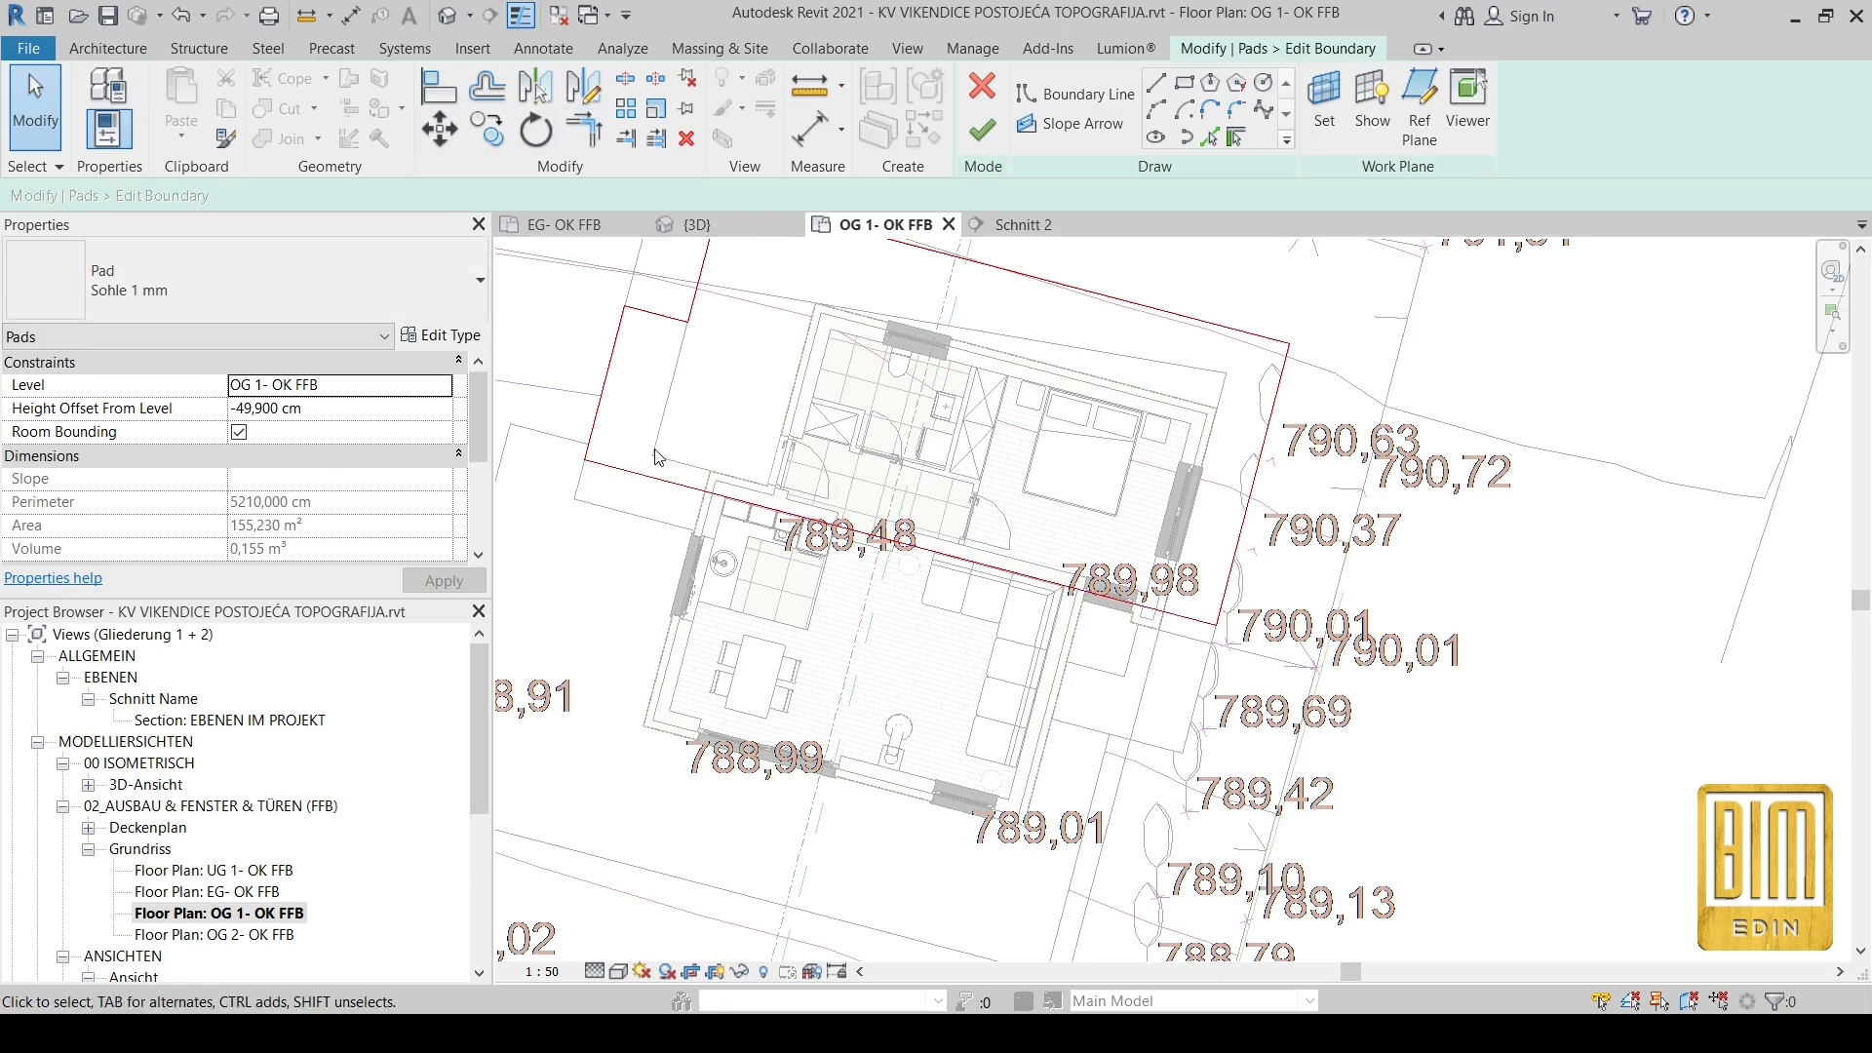
Step: Try to finish the edited pad boundary, show the open line the error refers to, and return to the sketch
drag(1316, 718, 1317, 718)
middle_drag(1128, 597, 1293, 735)
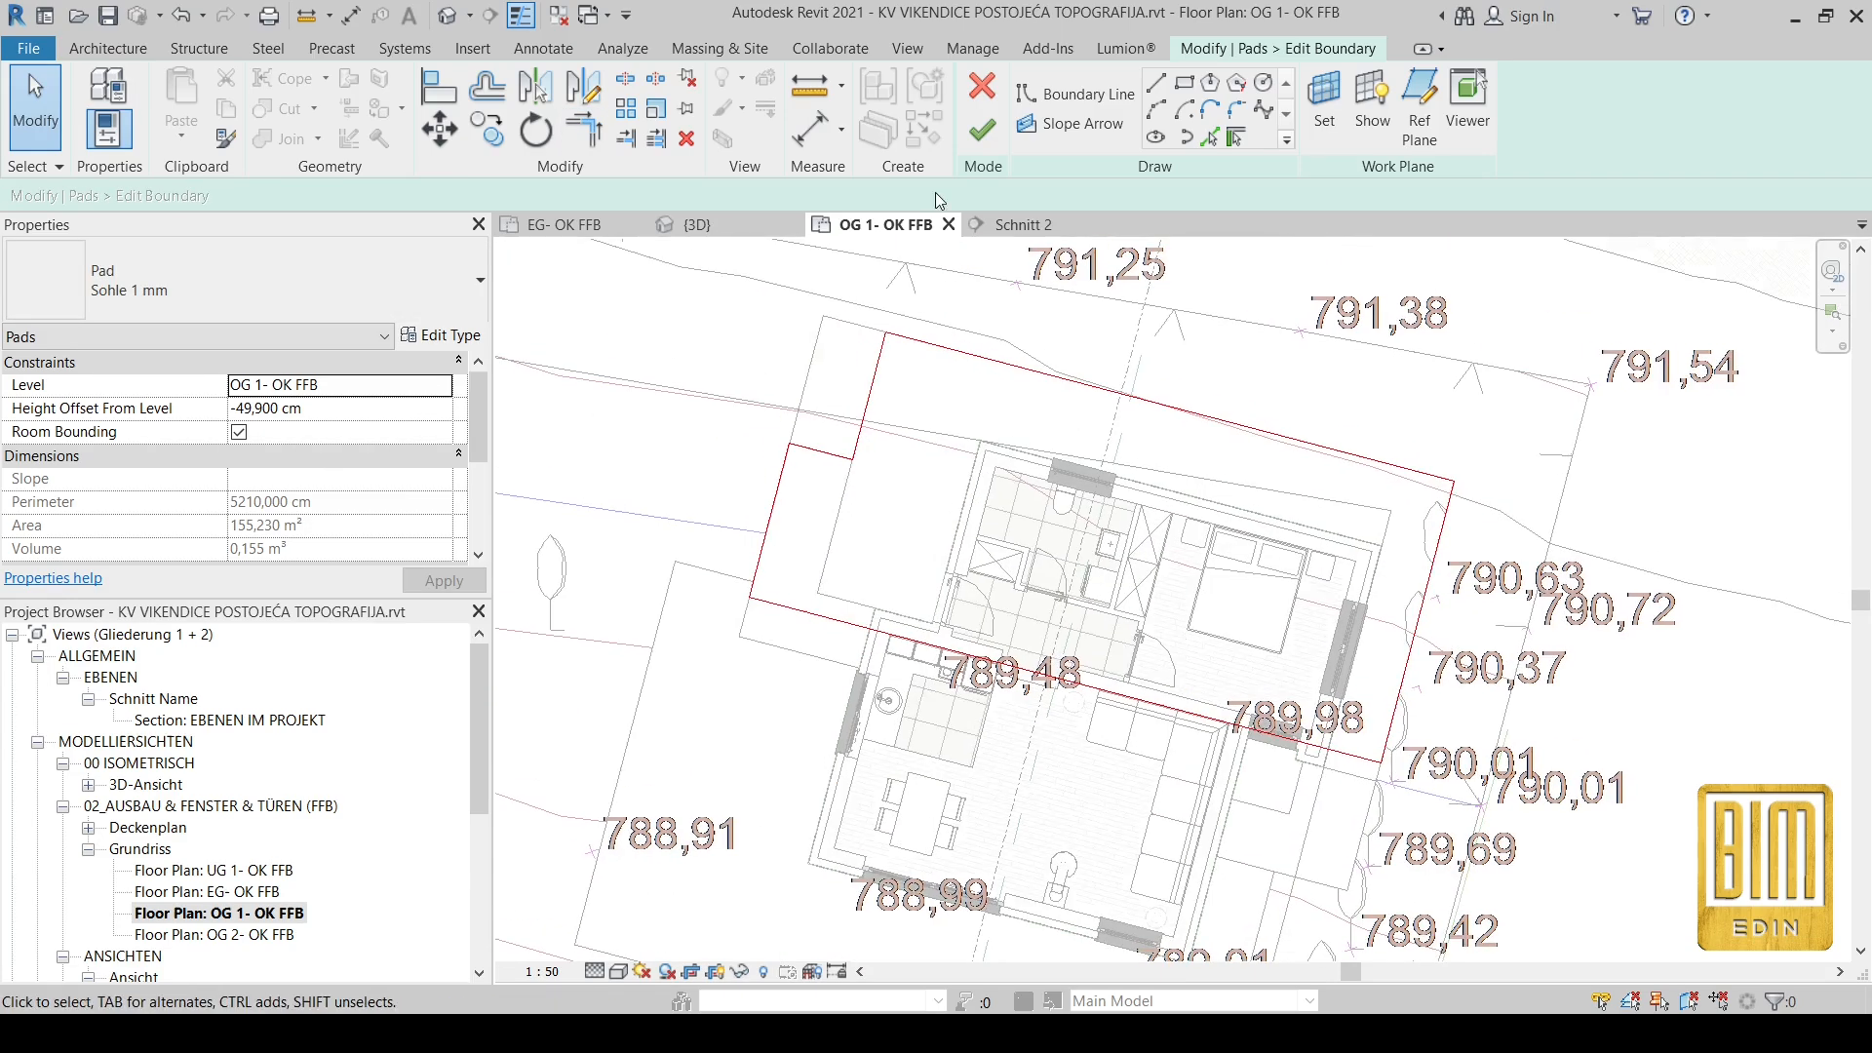
click(981, 144)
click(1594, 919)
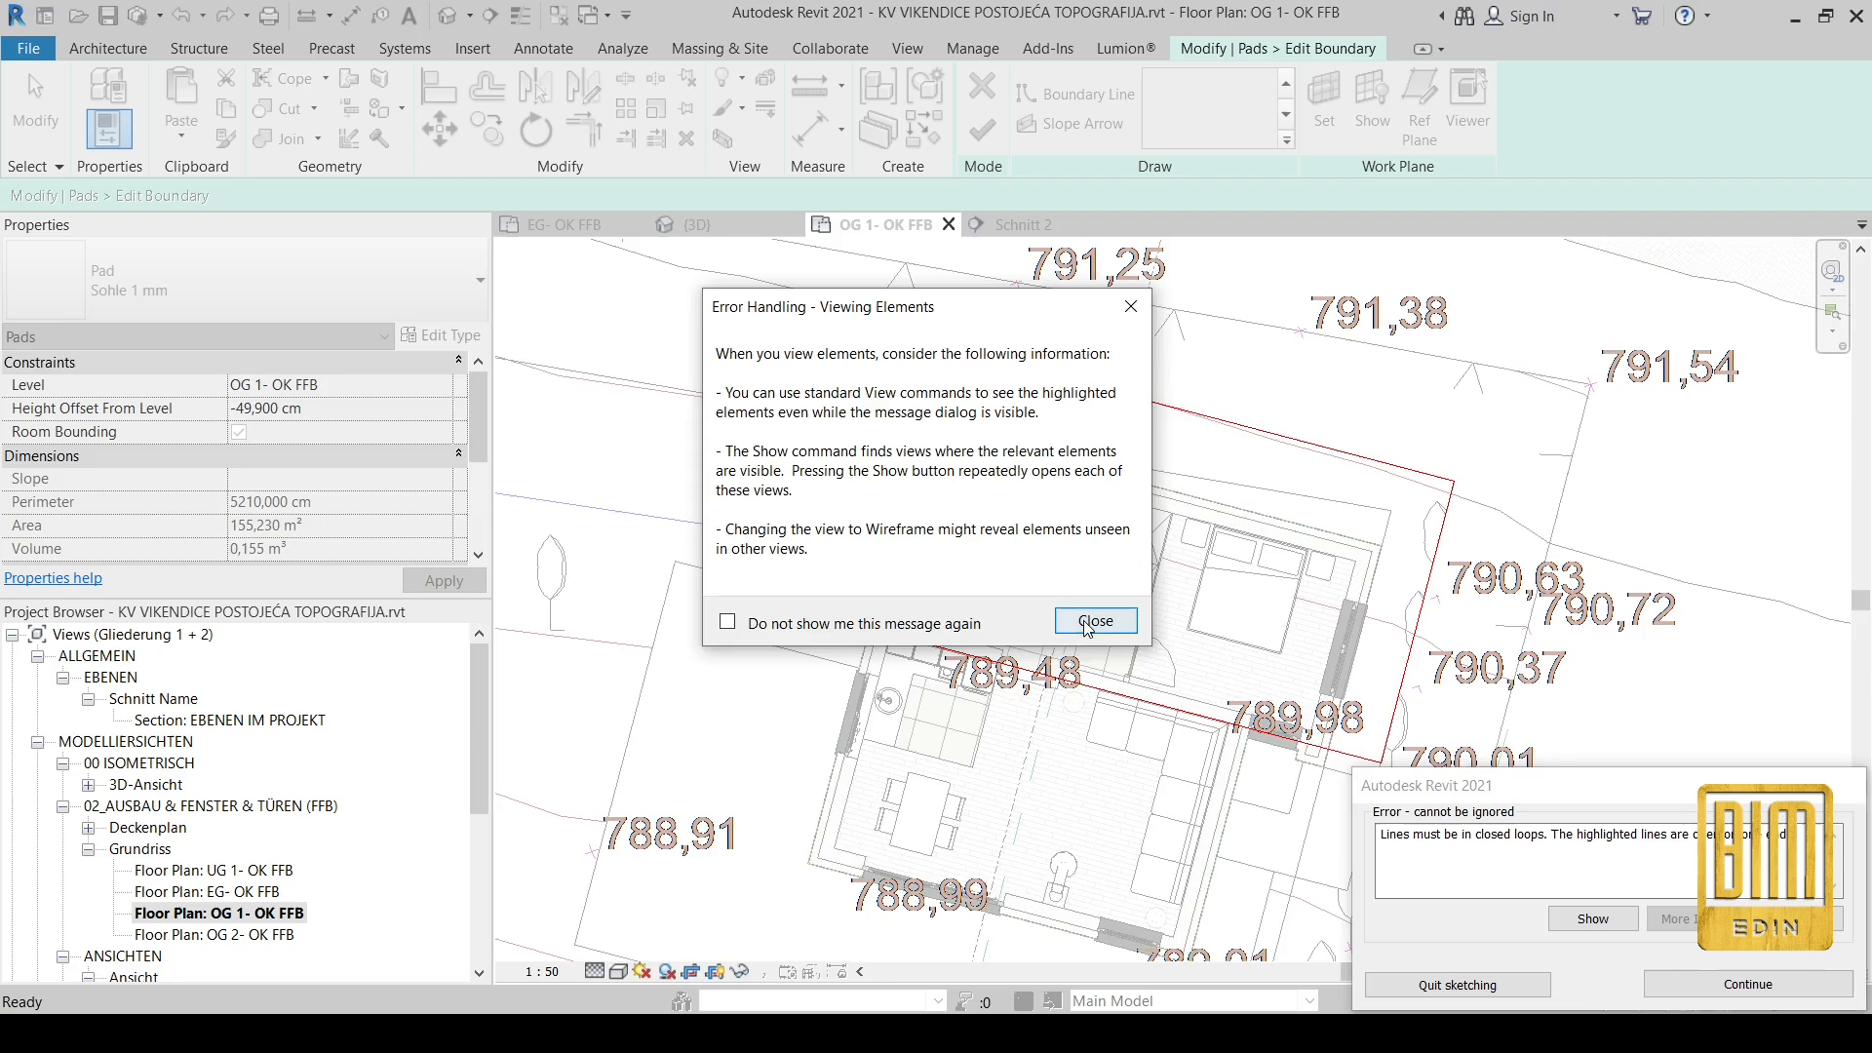
click(1109, 624)
click(1722, 982)
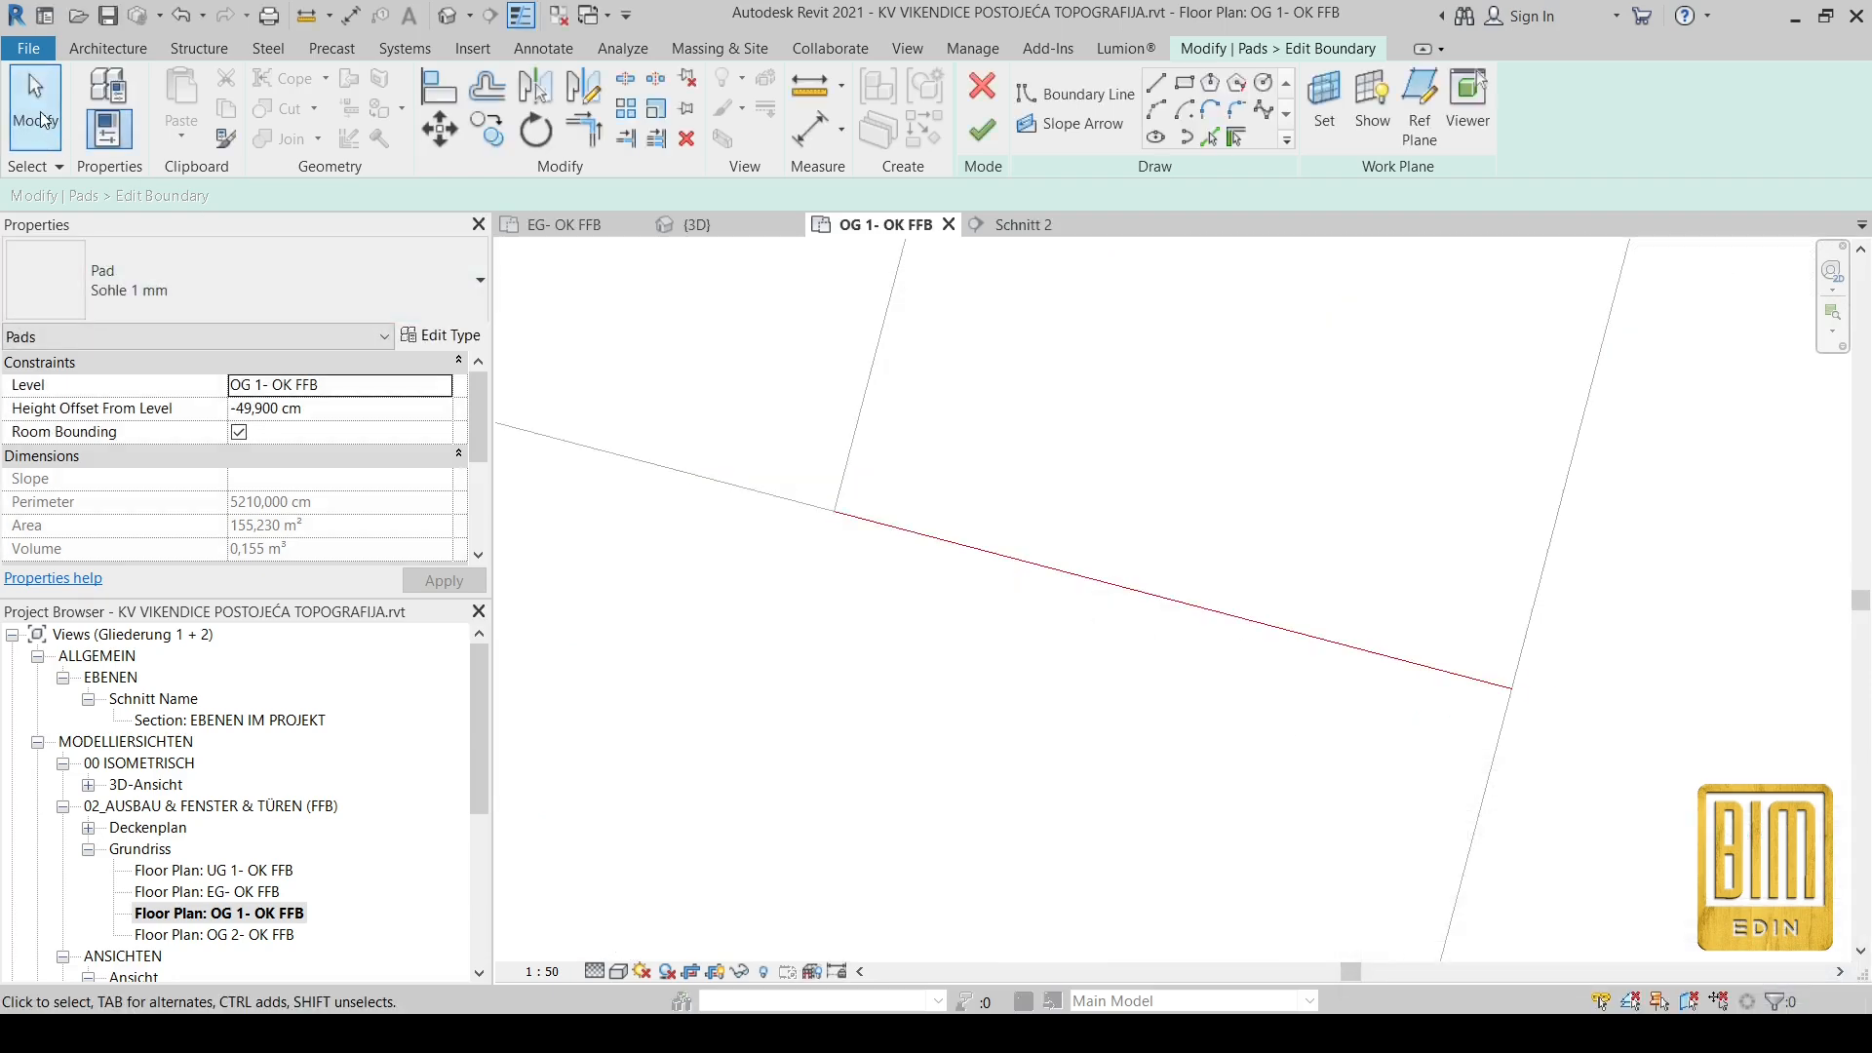
Step: Delete the leftover boundary segment beyond the pad's corner and finish the pad boundary
right_click(952, 544)
click(1006, 326)
scroll(1036, 768, down, 10)
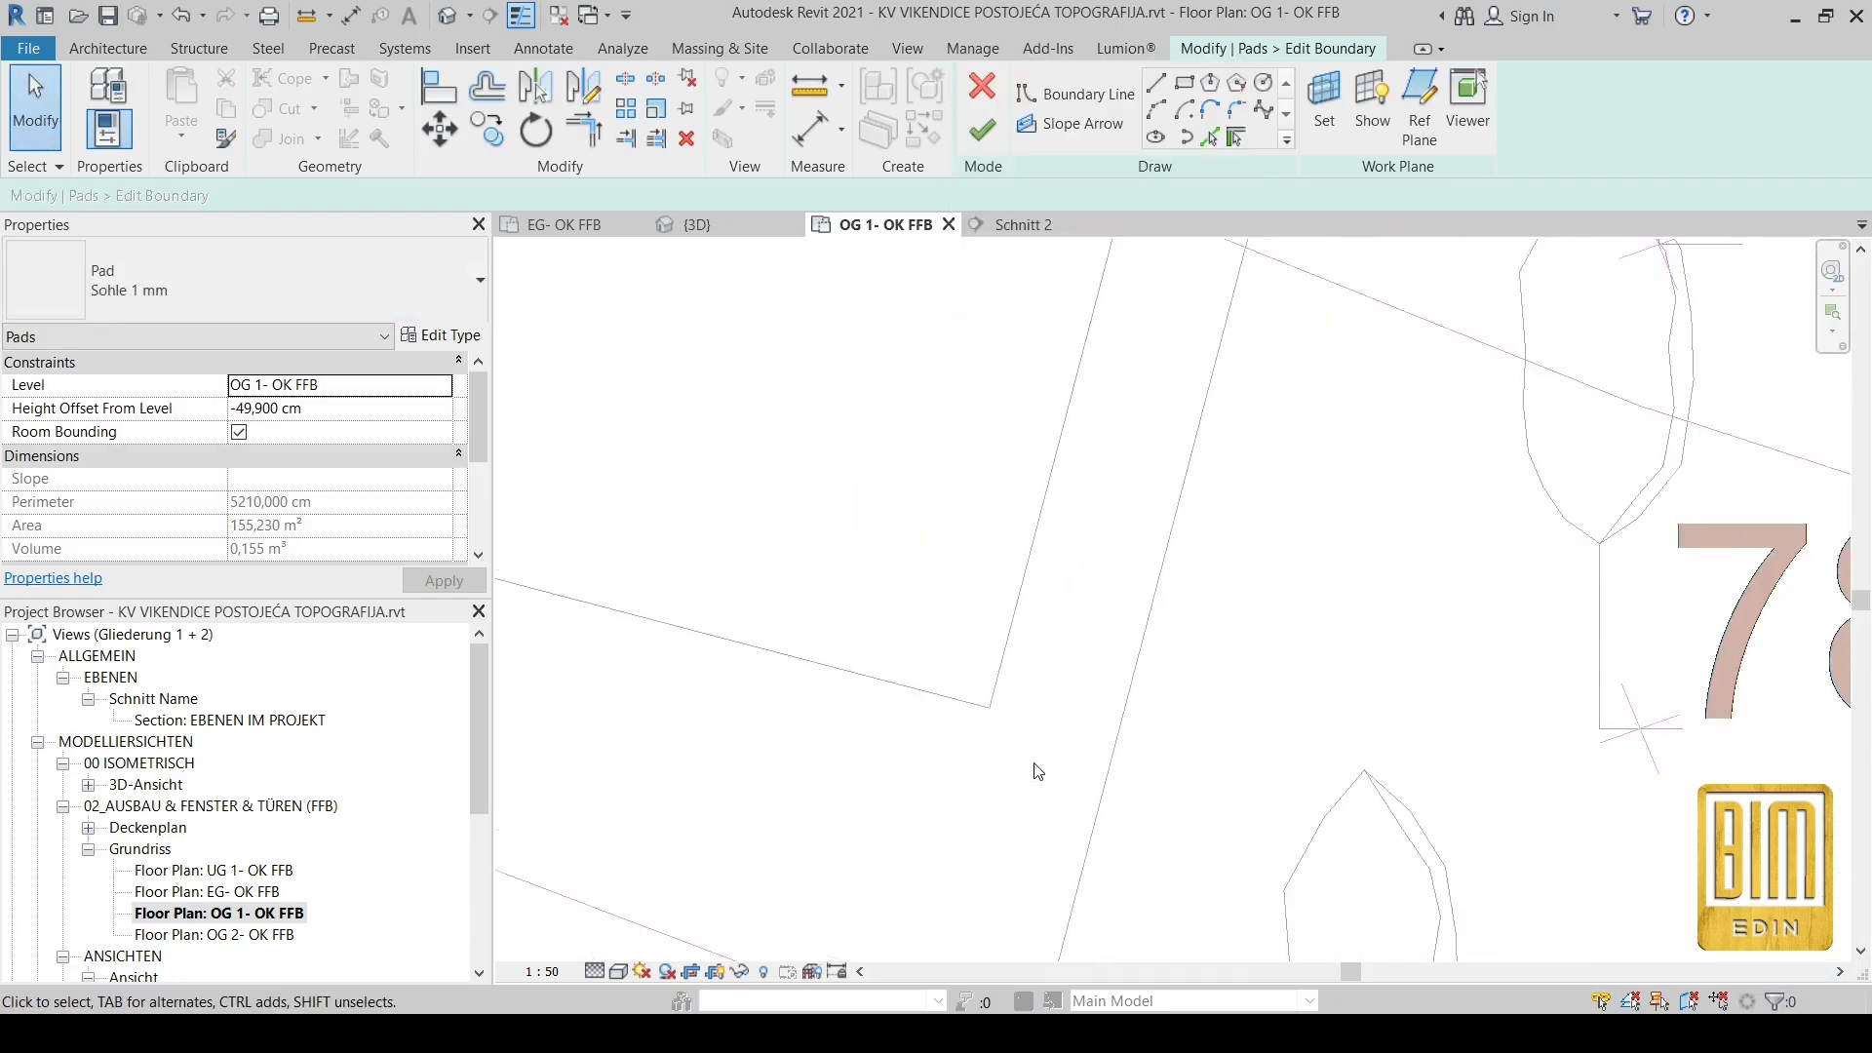
scroll(904, 364, up, 2)
click(982, 130)
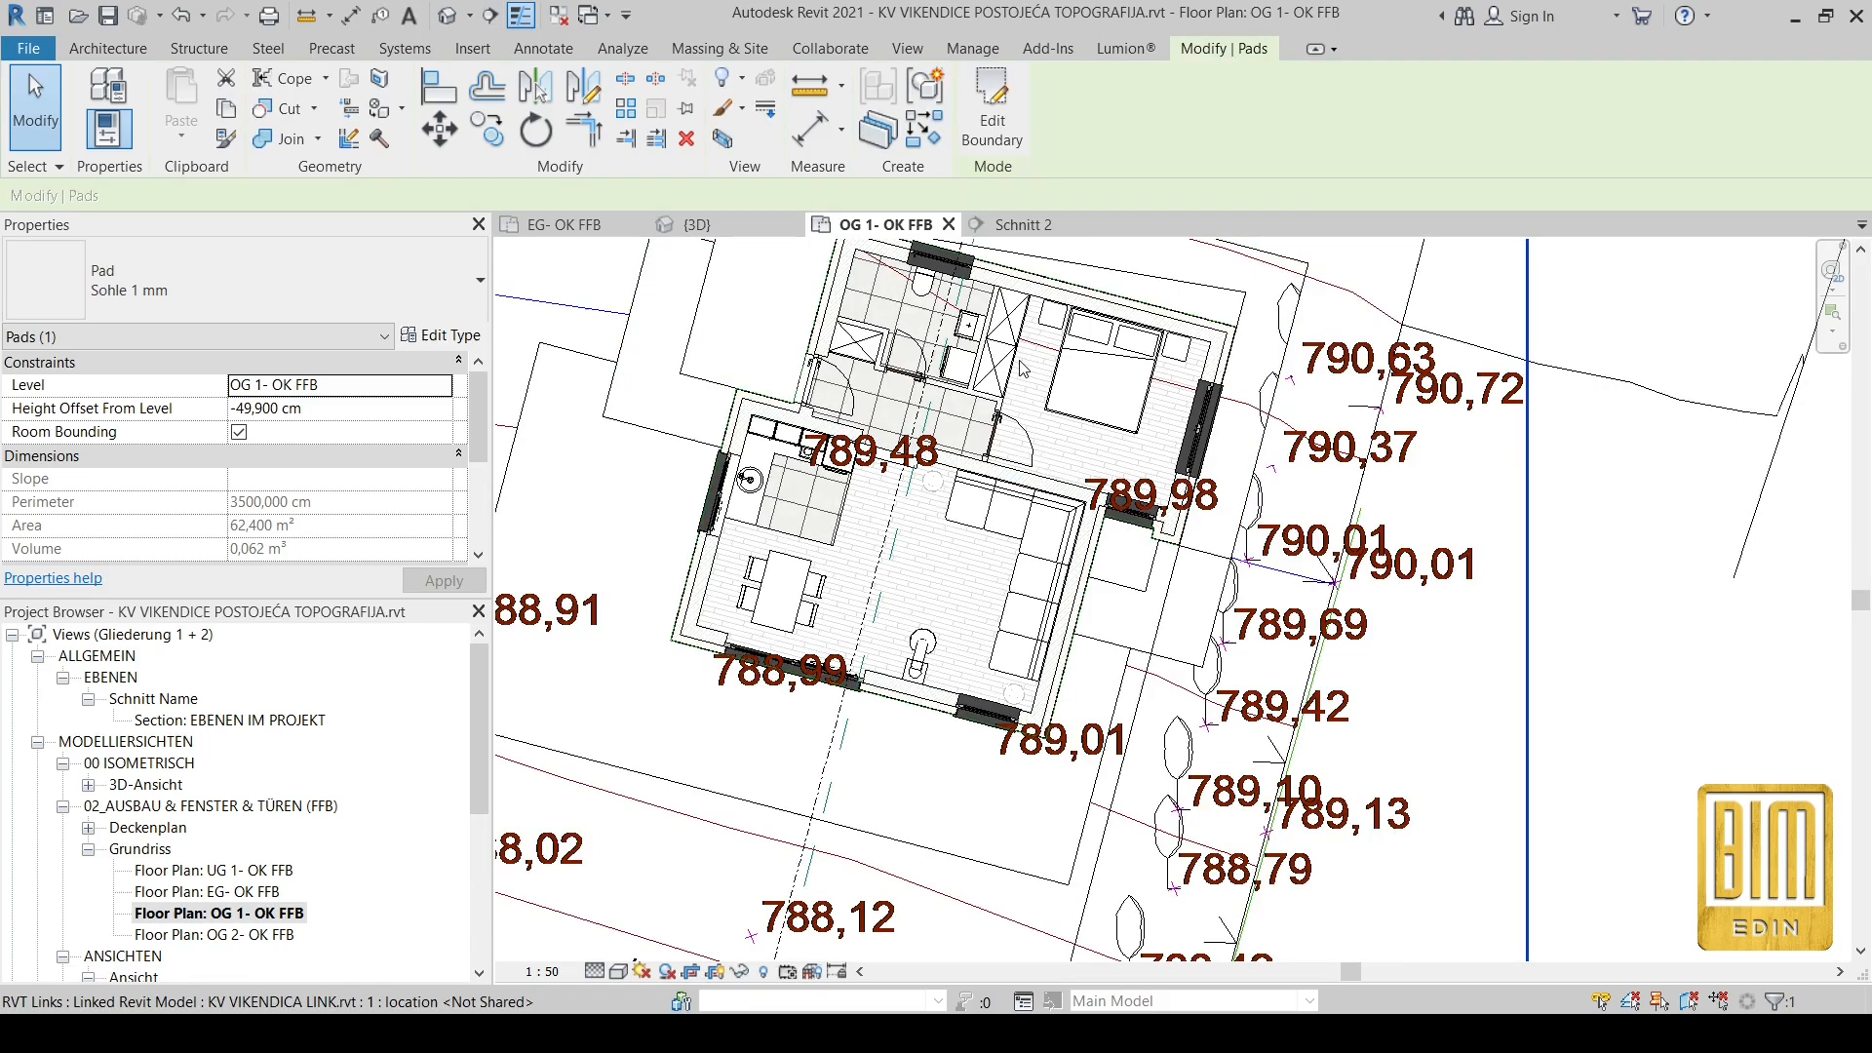
Step: Go to section Schnitt 2 from its section line in the plan and select the uphill pad beneath the floor slab
middle_drag(1036, 381, 1054, 565)
right_click(994, 385)
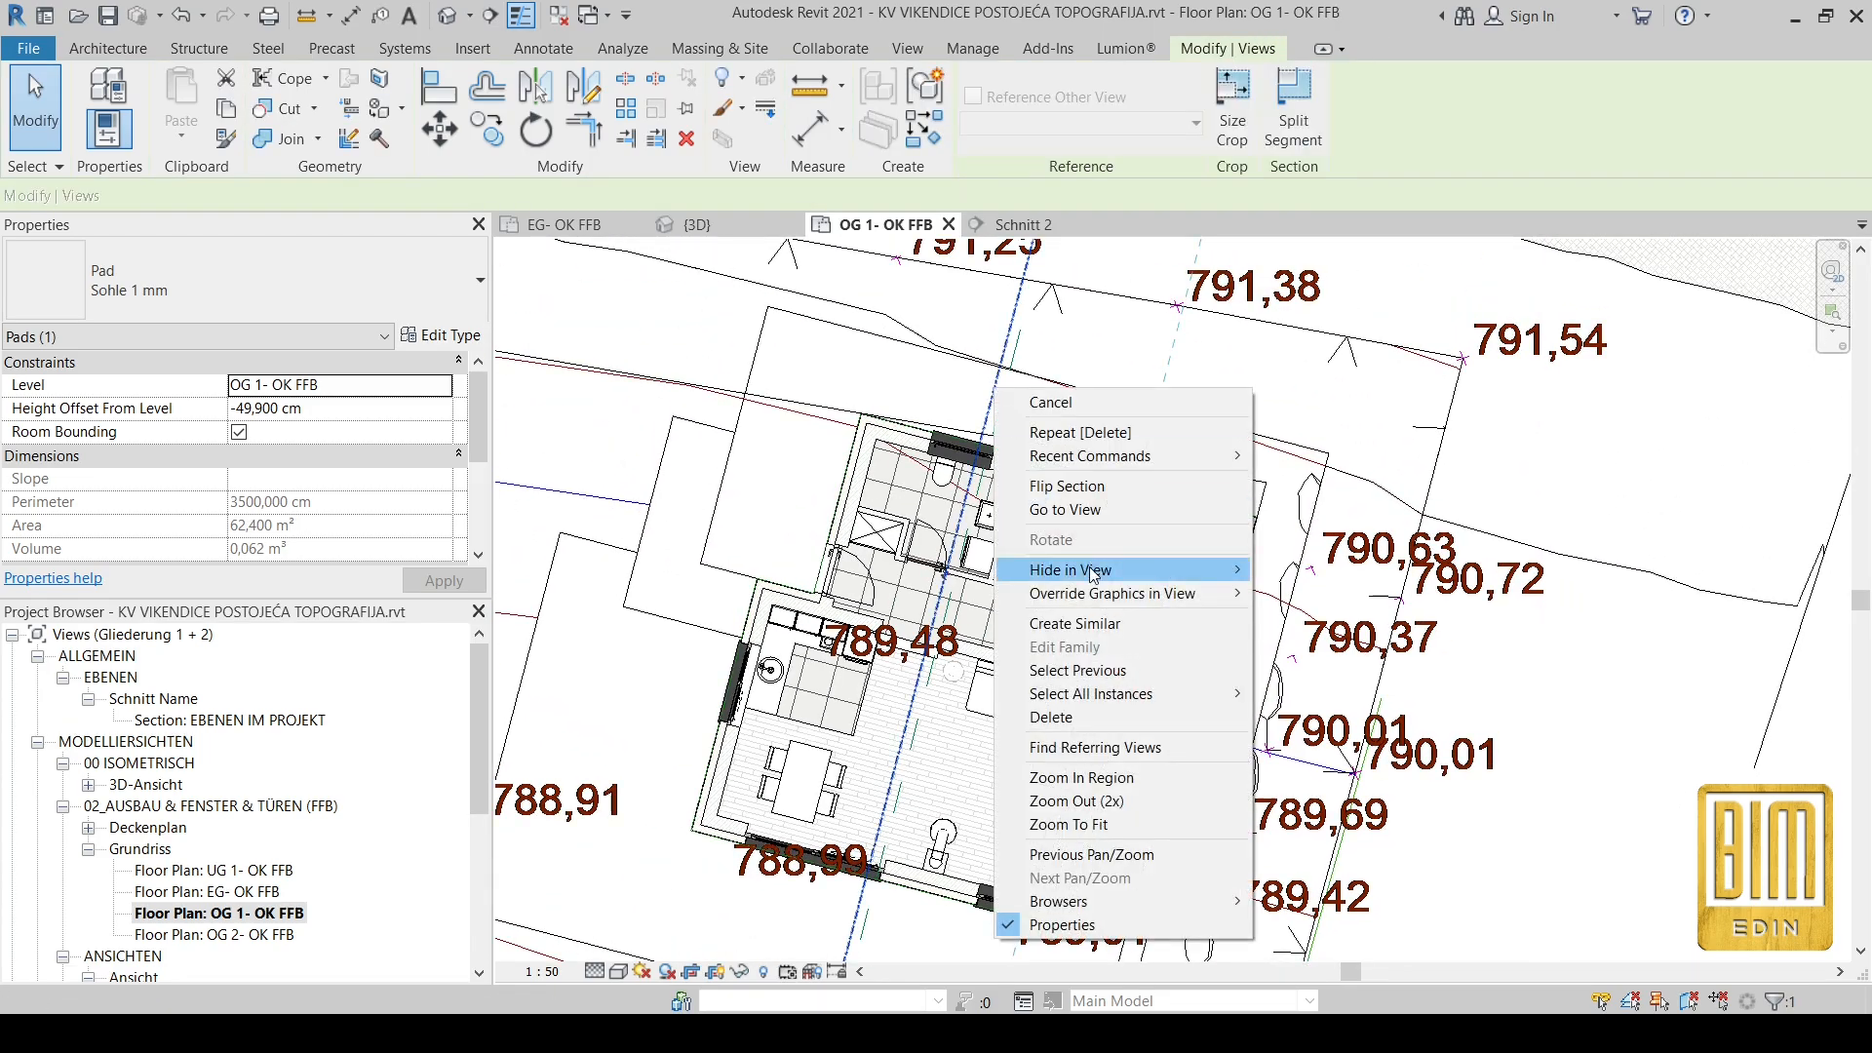
click(1083, 521)
middle_drag(835, 532, 1018, 539)
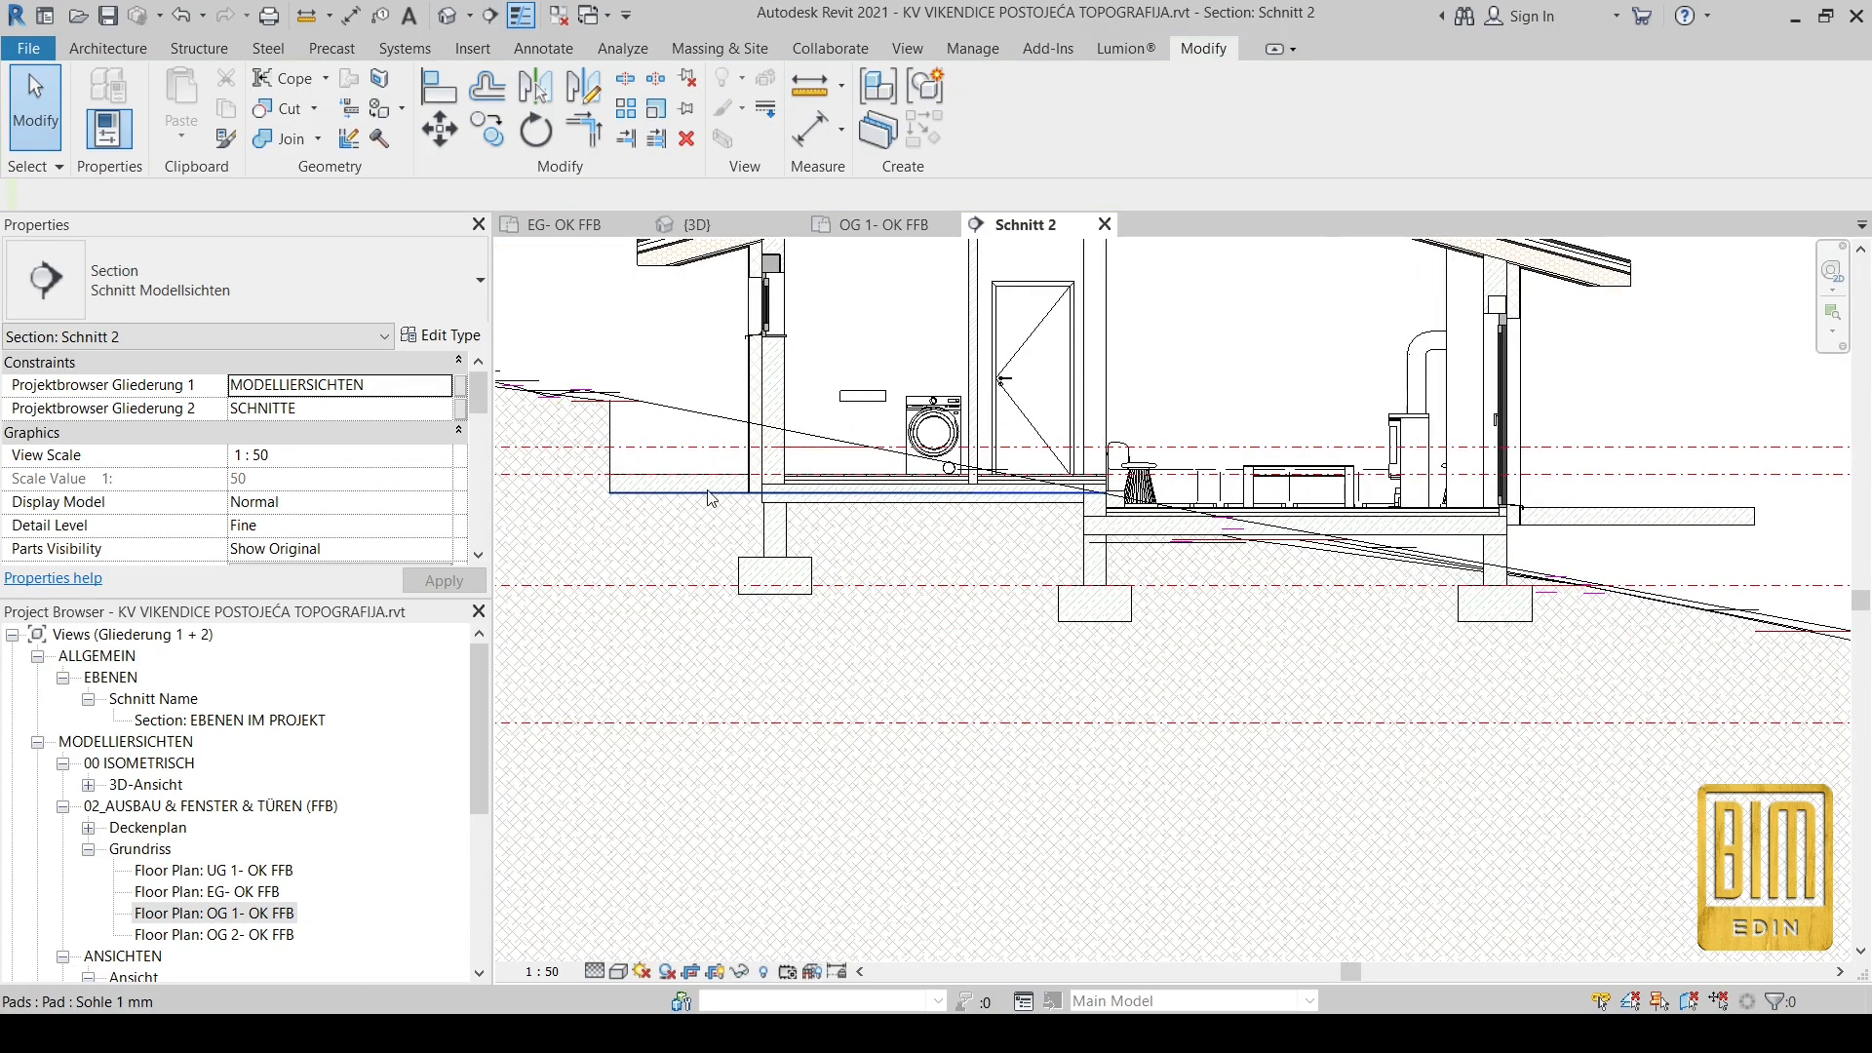
click(1073, 494)
scroll(1074, 494, up, 4)
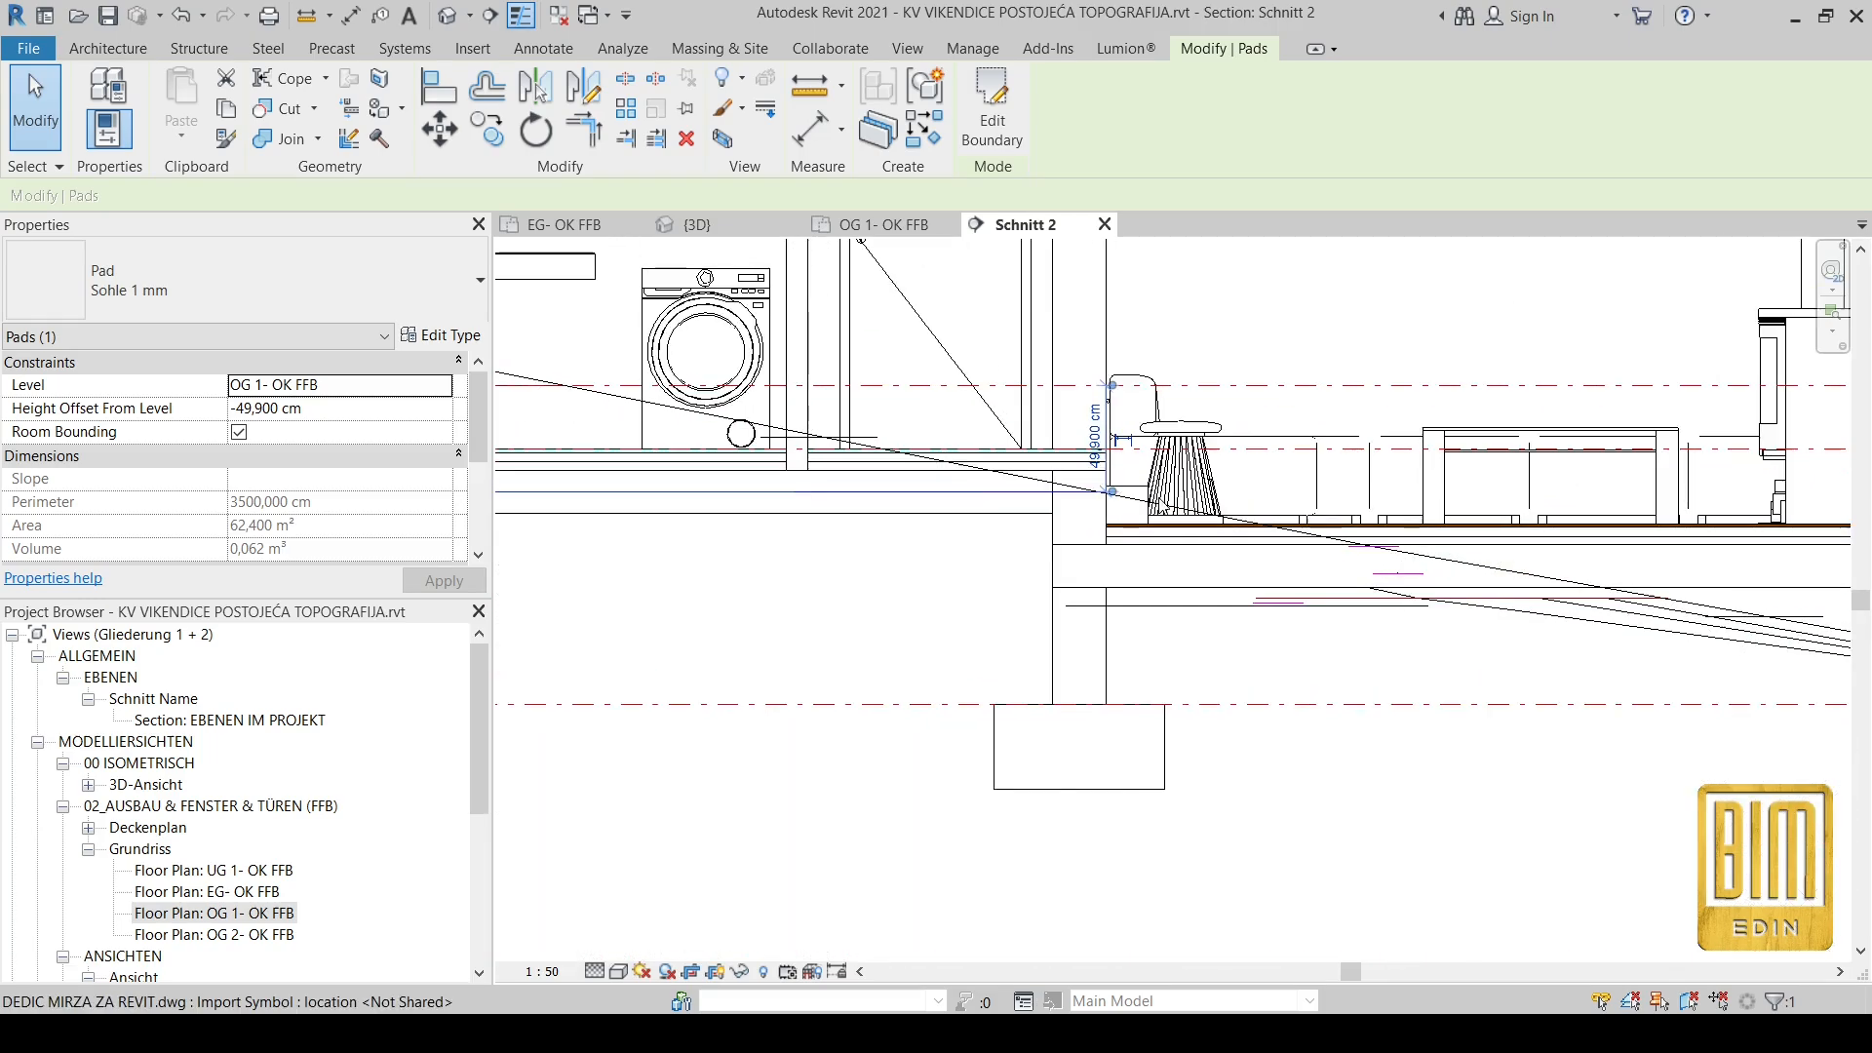
scroll(1081, 488, down, 3)
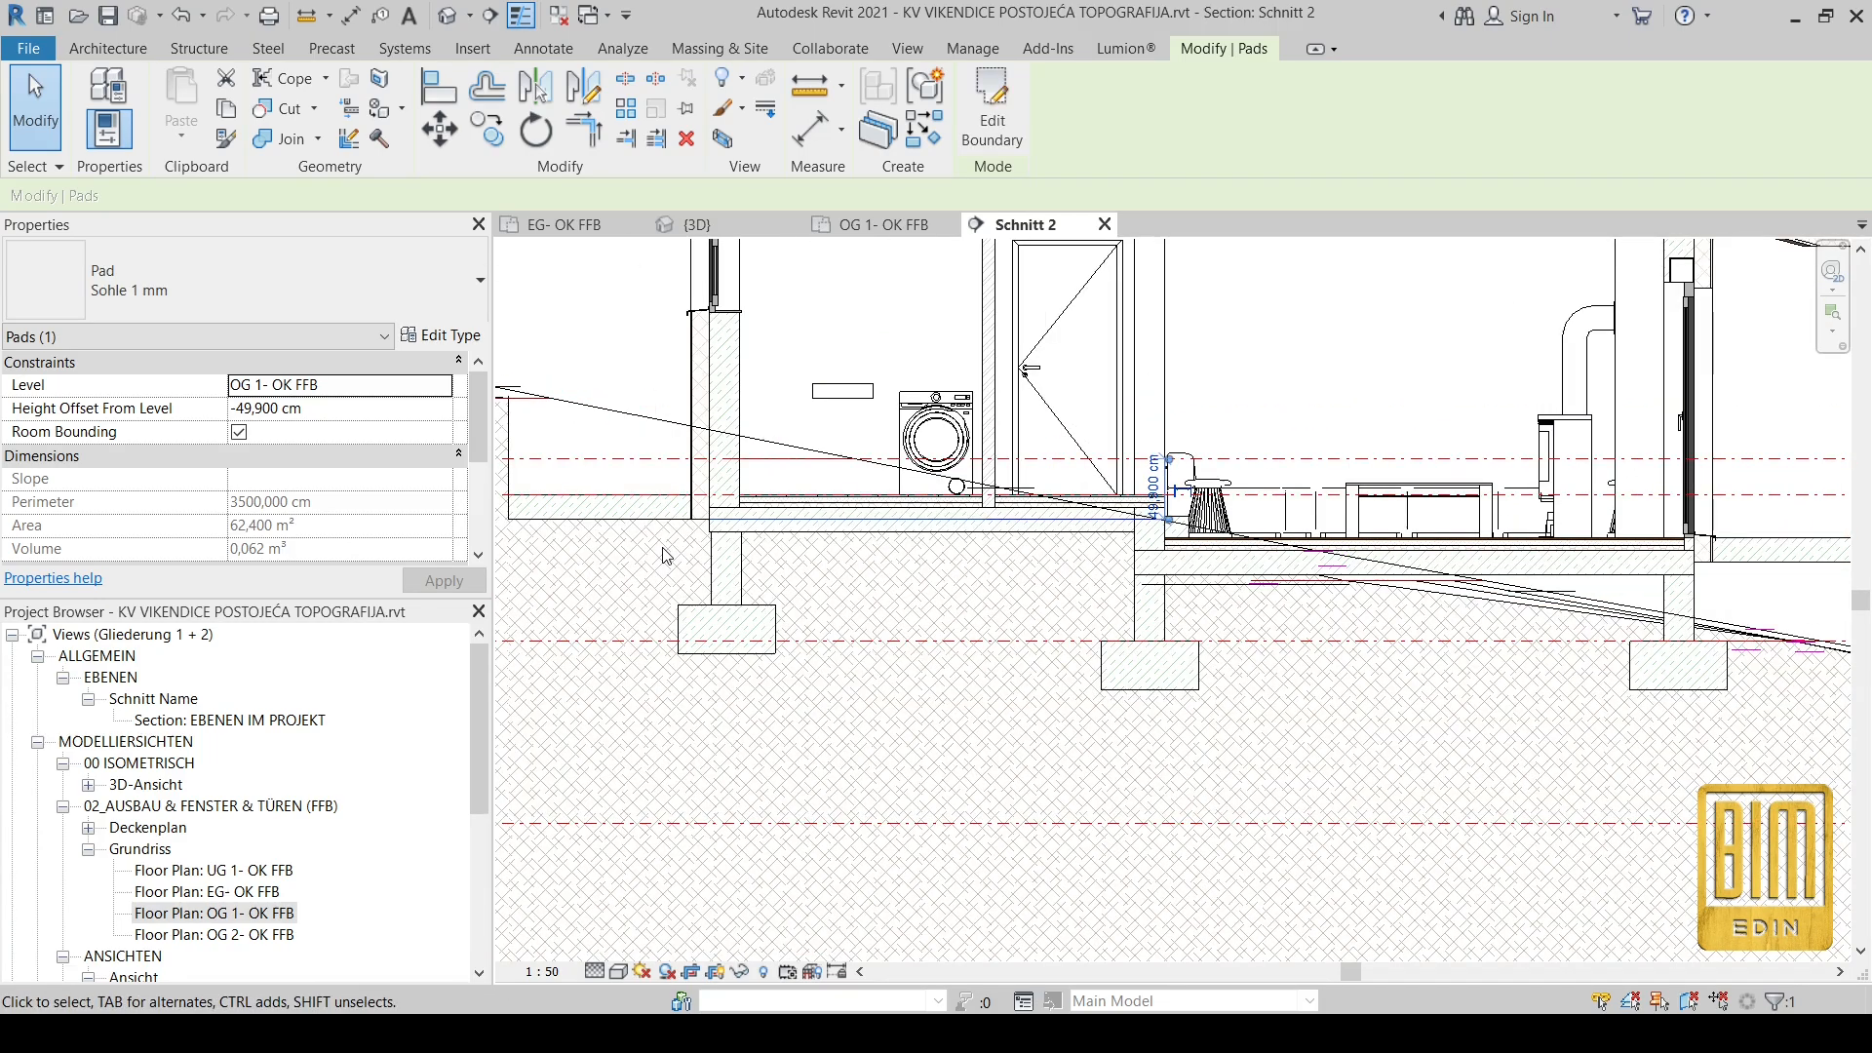
Step: Mirror a copy of the uphill pad to the downhill side about its end at the step between the floor slabs
key(m)
key(m)
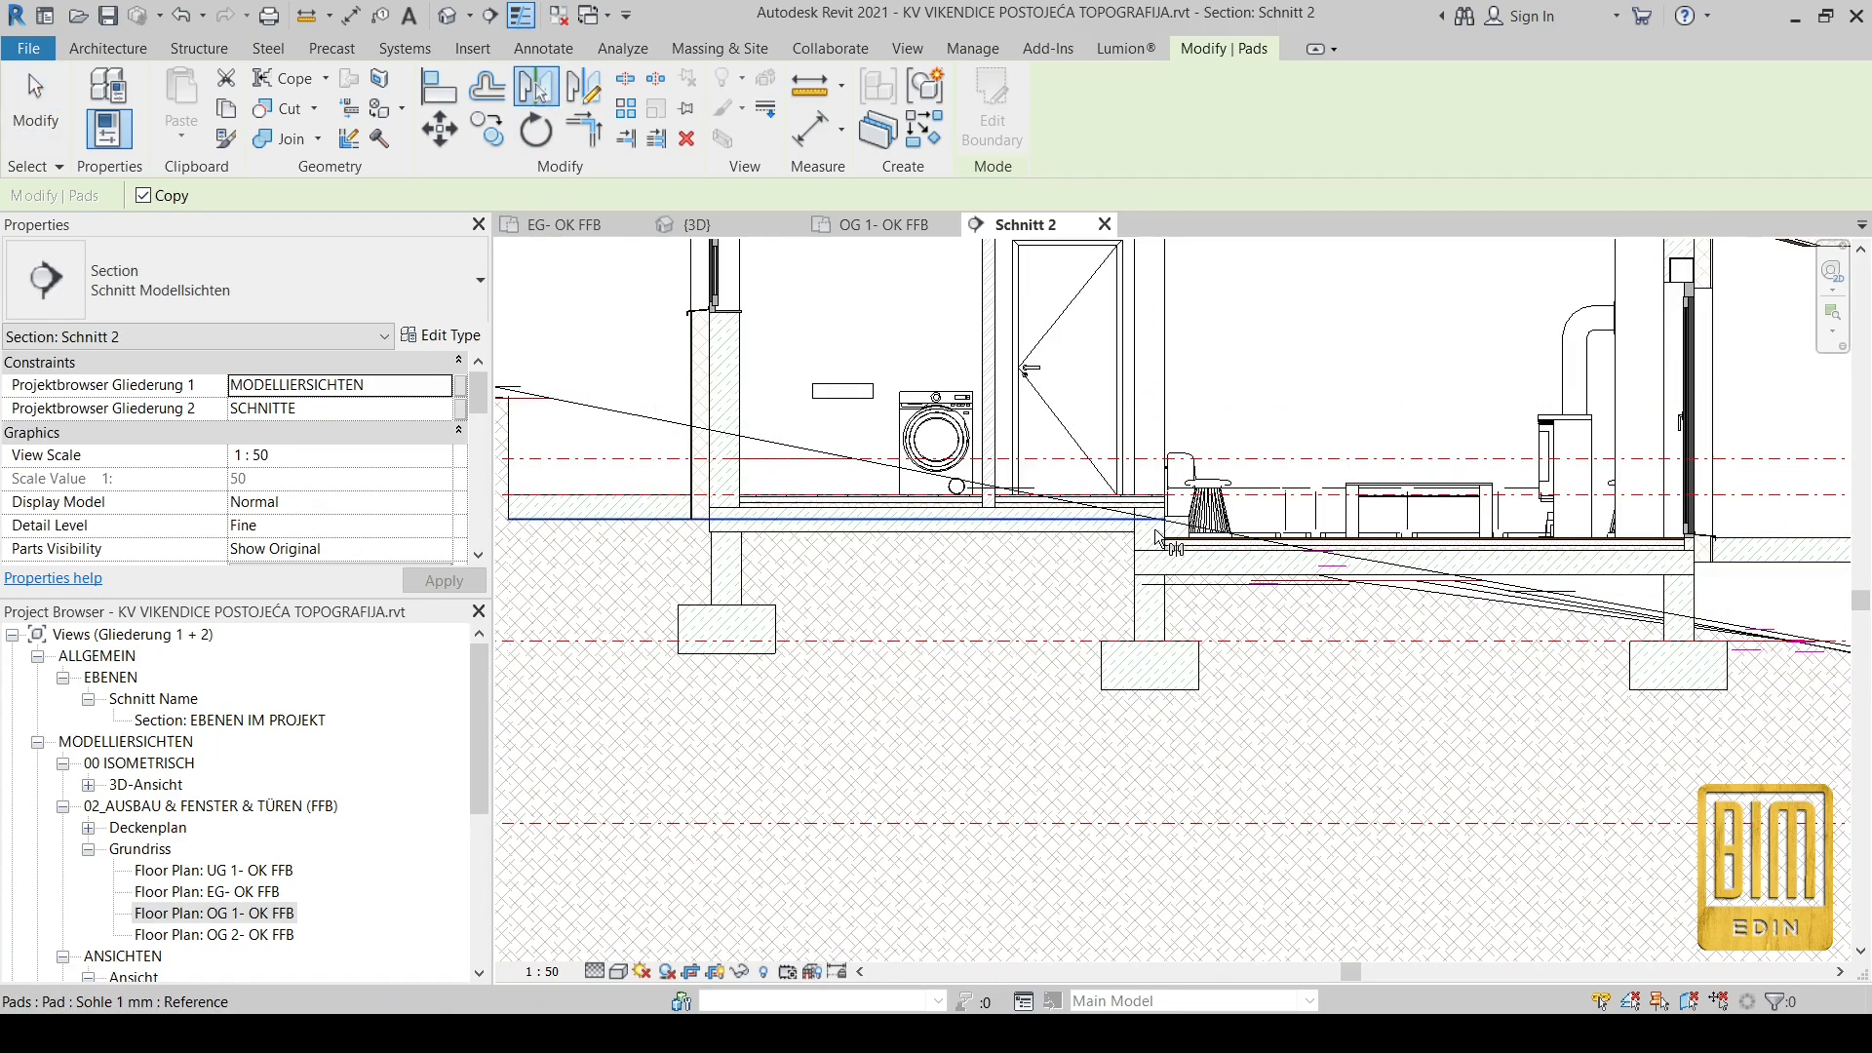
scroll(1177, 548, up, 3)
scroll(1180, 544, up, 2)
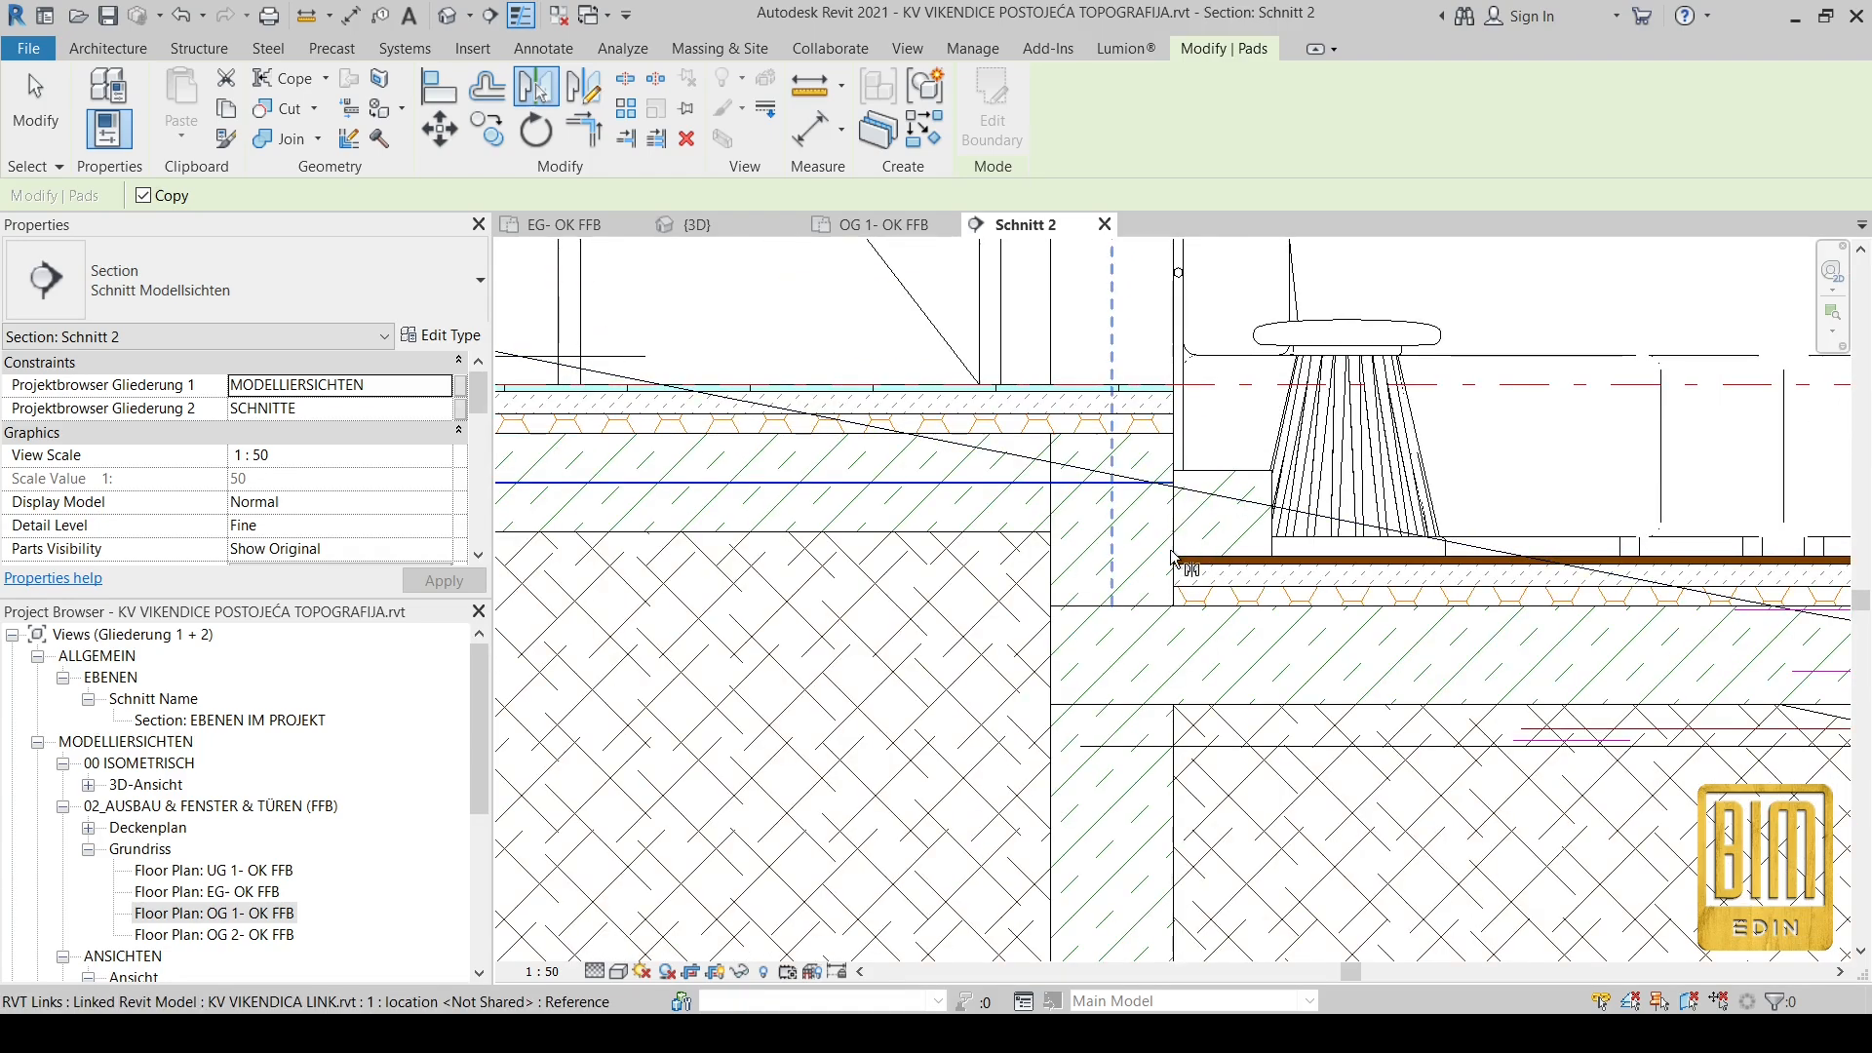
key(Escape)
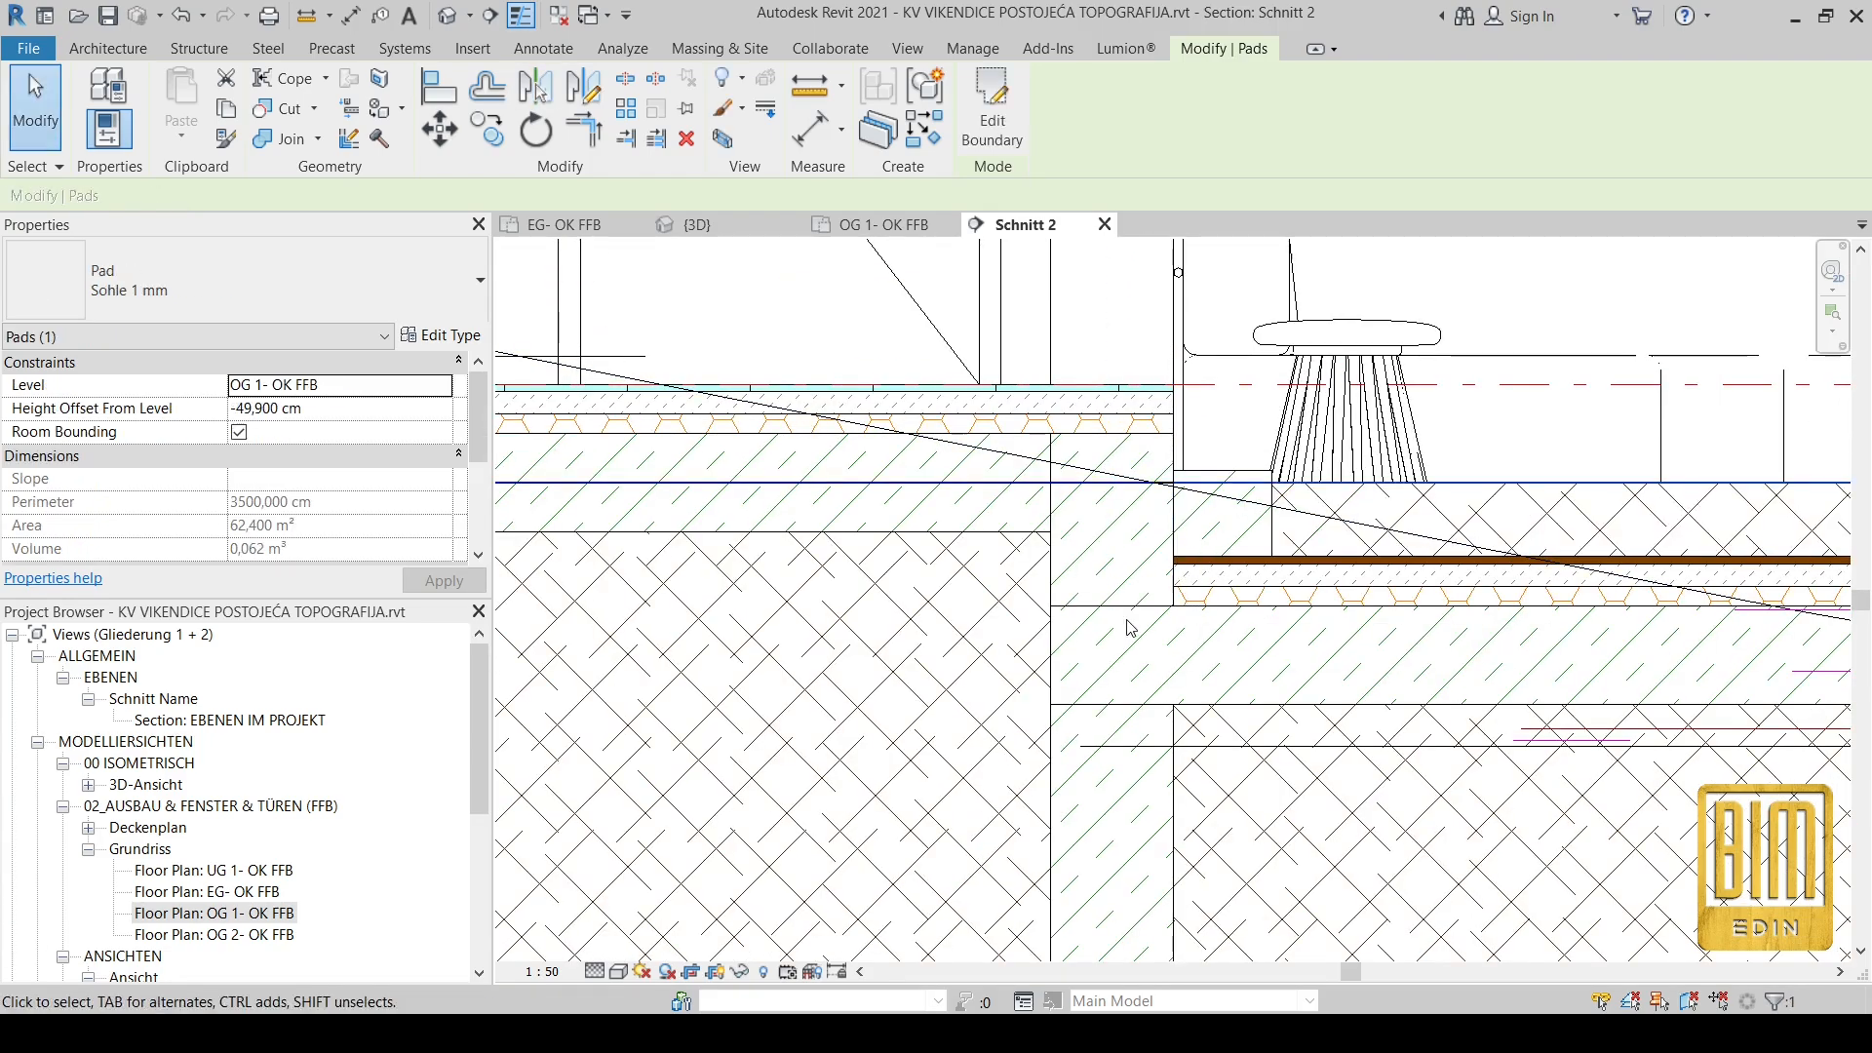
Step: Align the mirrored pad vertically with the underside of the downhill terrace slab
scroll(1131, 628, down, 3)
scroll(1131, 628, down, 4)
scroll(1474, 669, up, 4)
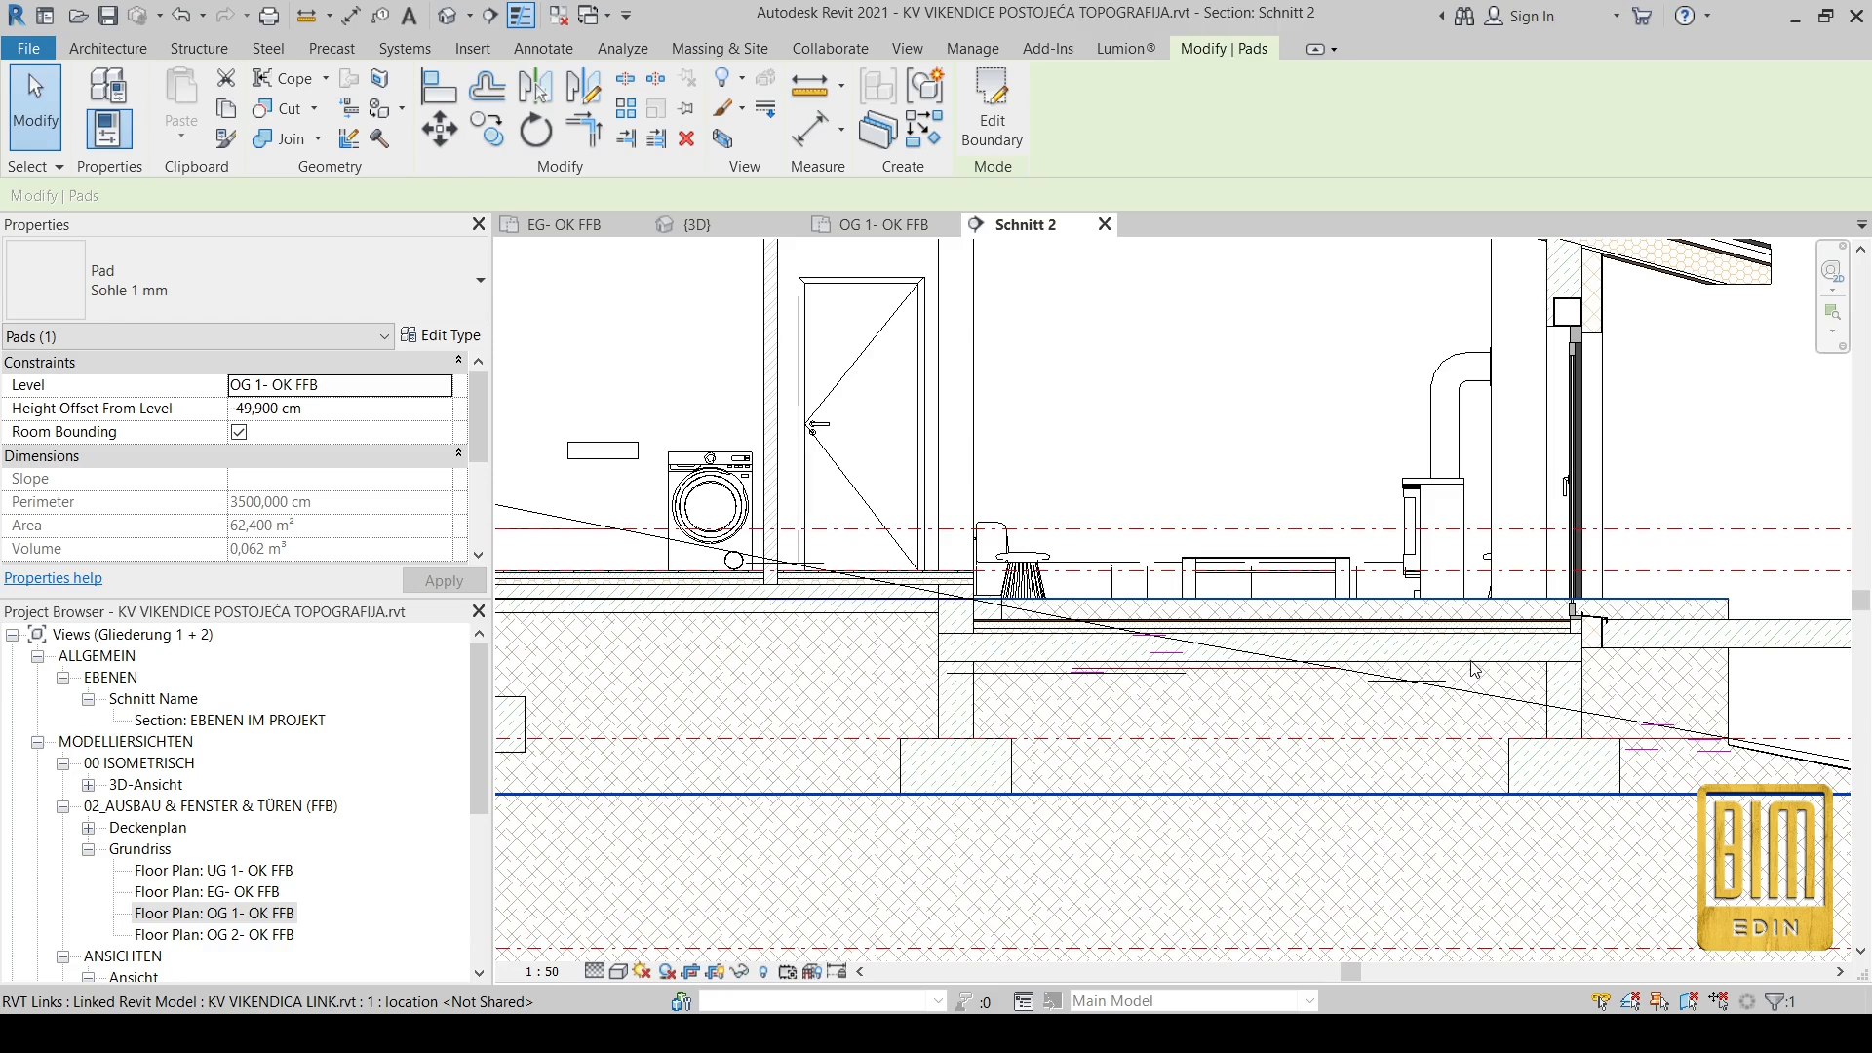
key(a)
key(l)
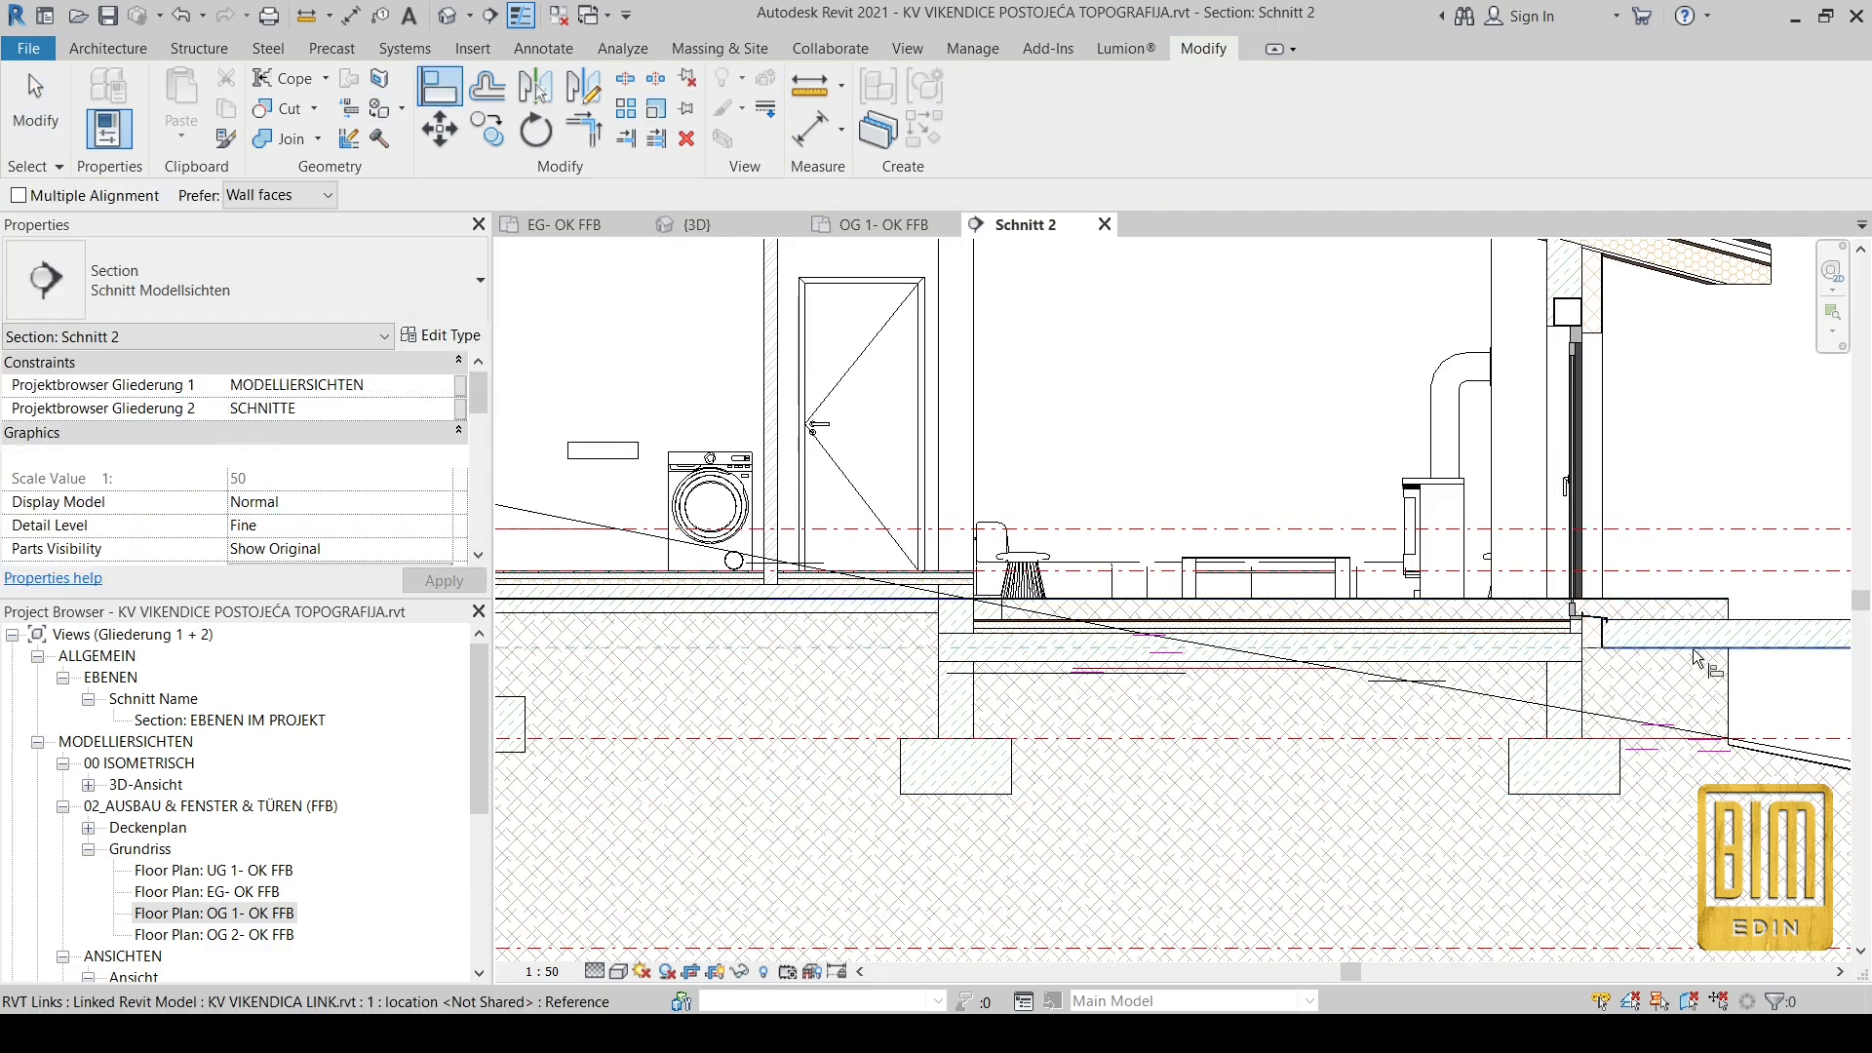
click(1666, 593)
key(Escape)
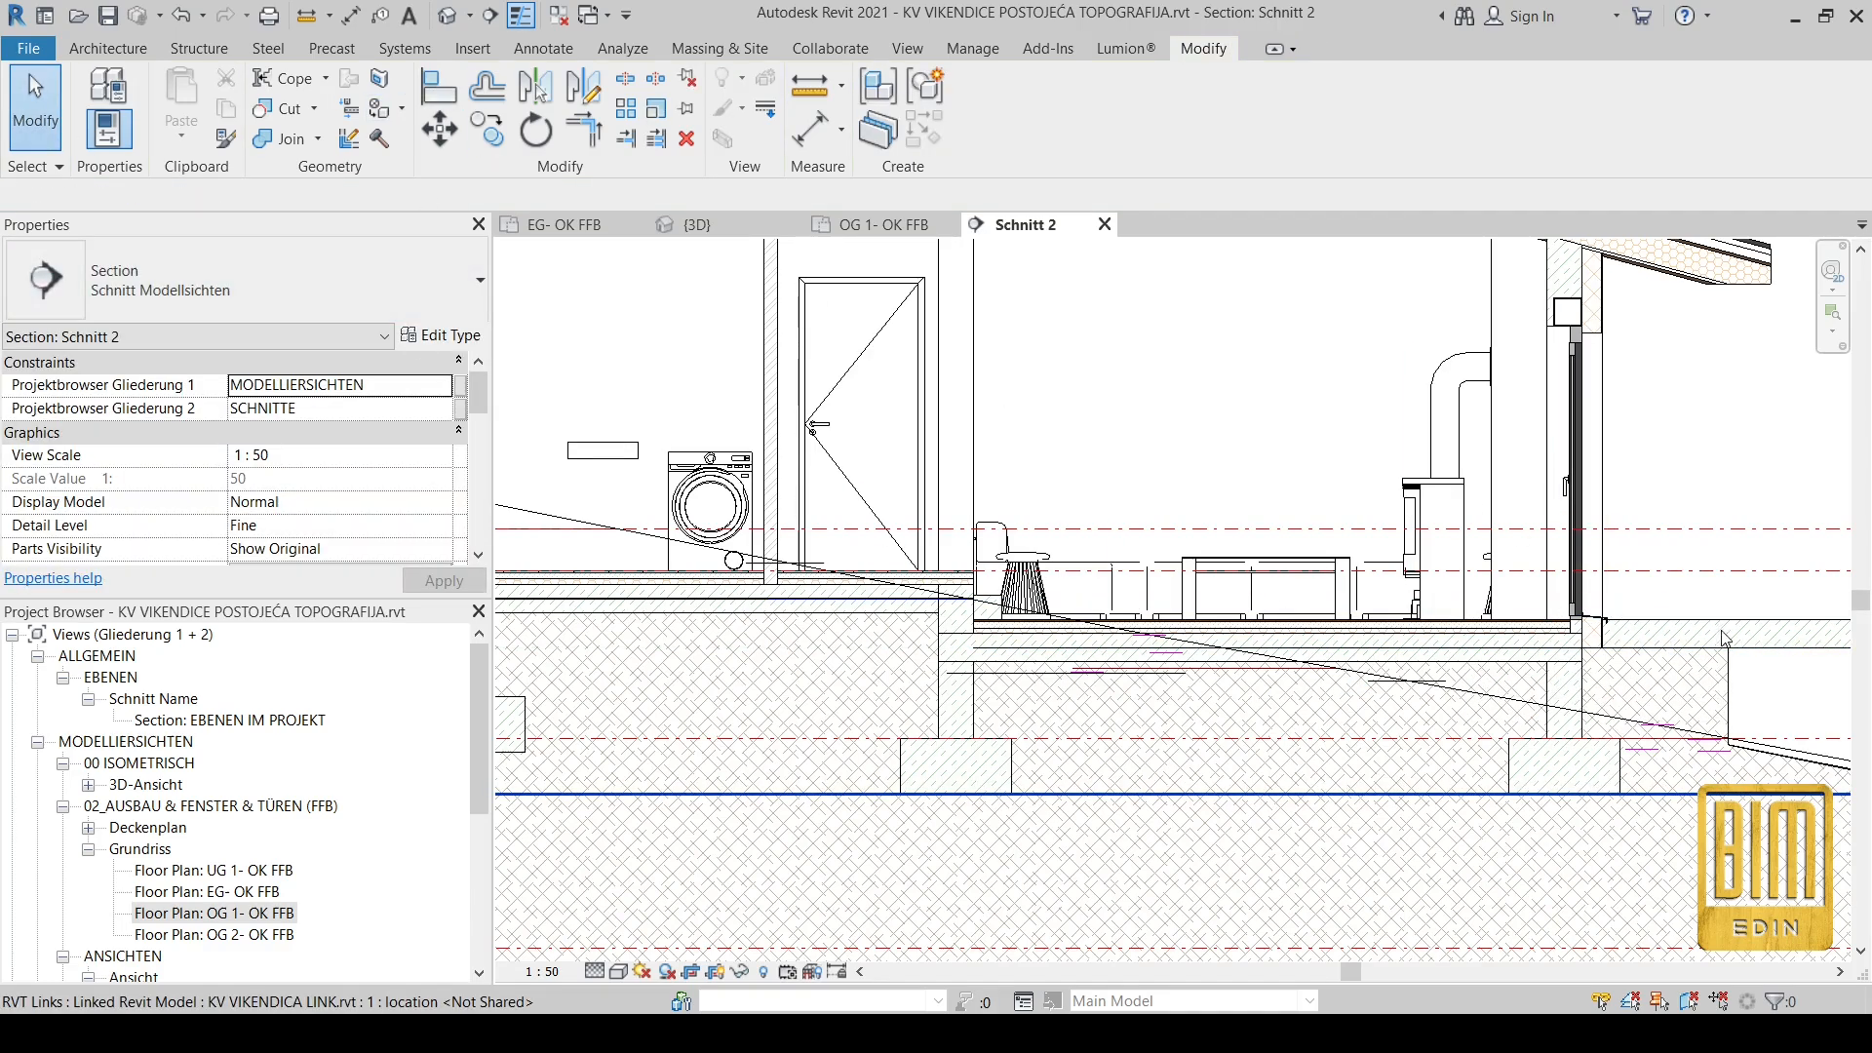
Step: Edit the mirrored pad's boundary in floor plan OG 1- OK FFB, moving its left notch edges uphill to form a 150 cm wide corner offset by 30 cm
click(1693, 651)
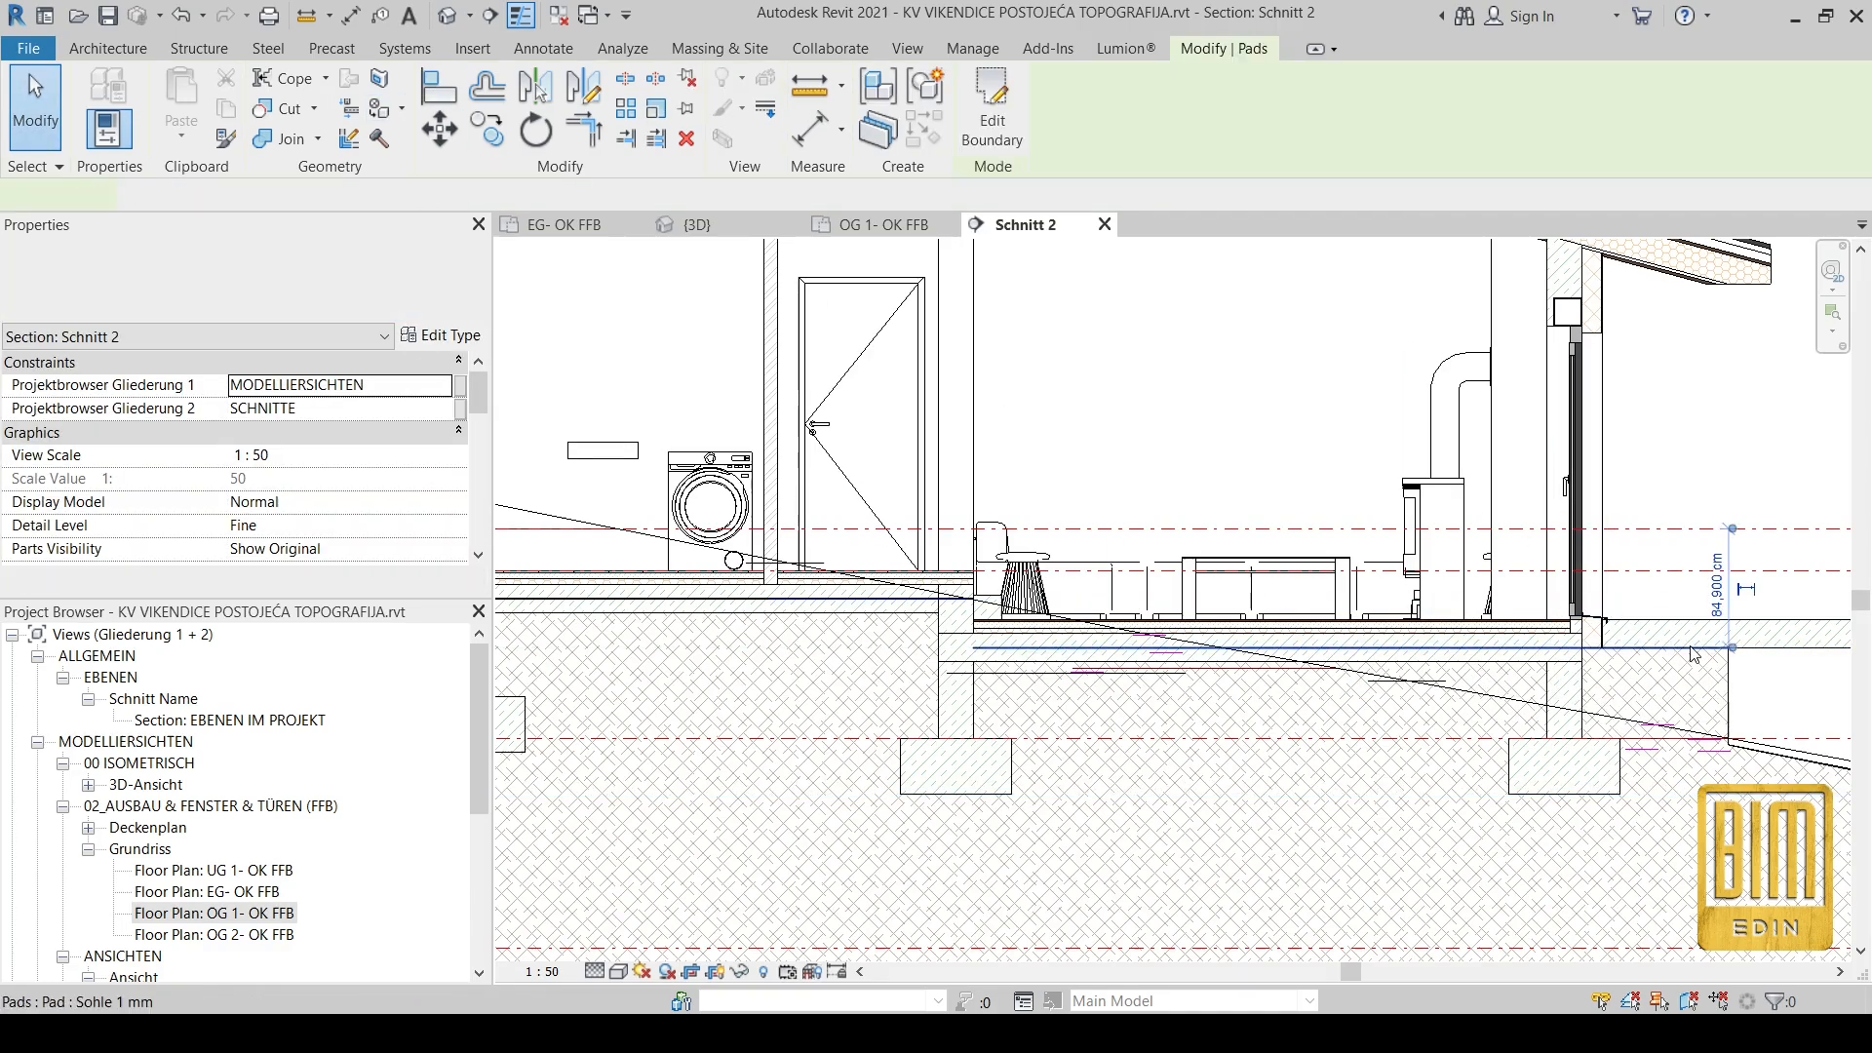
double_click(215, 914)
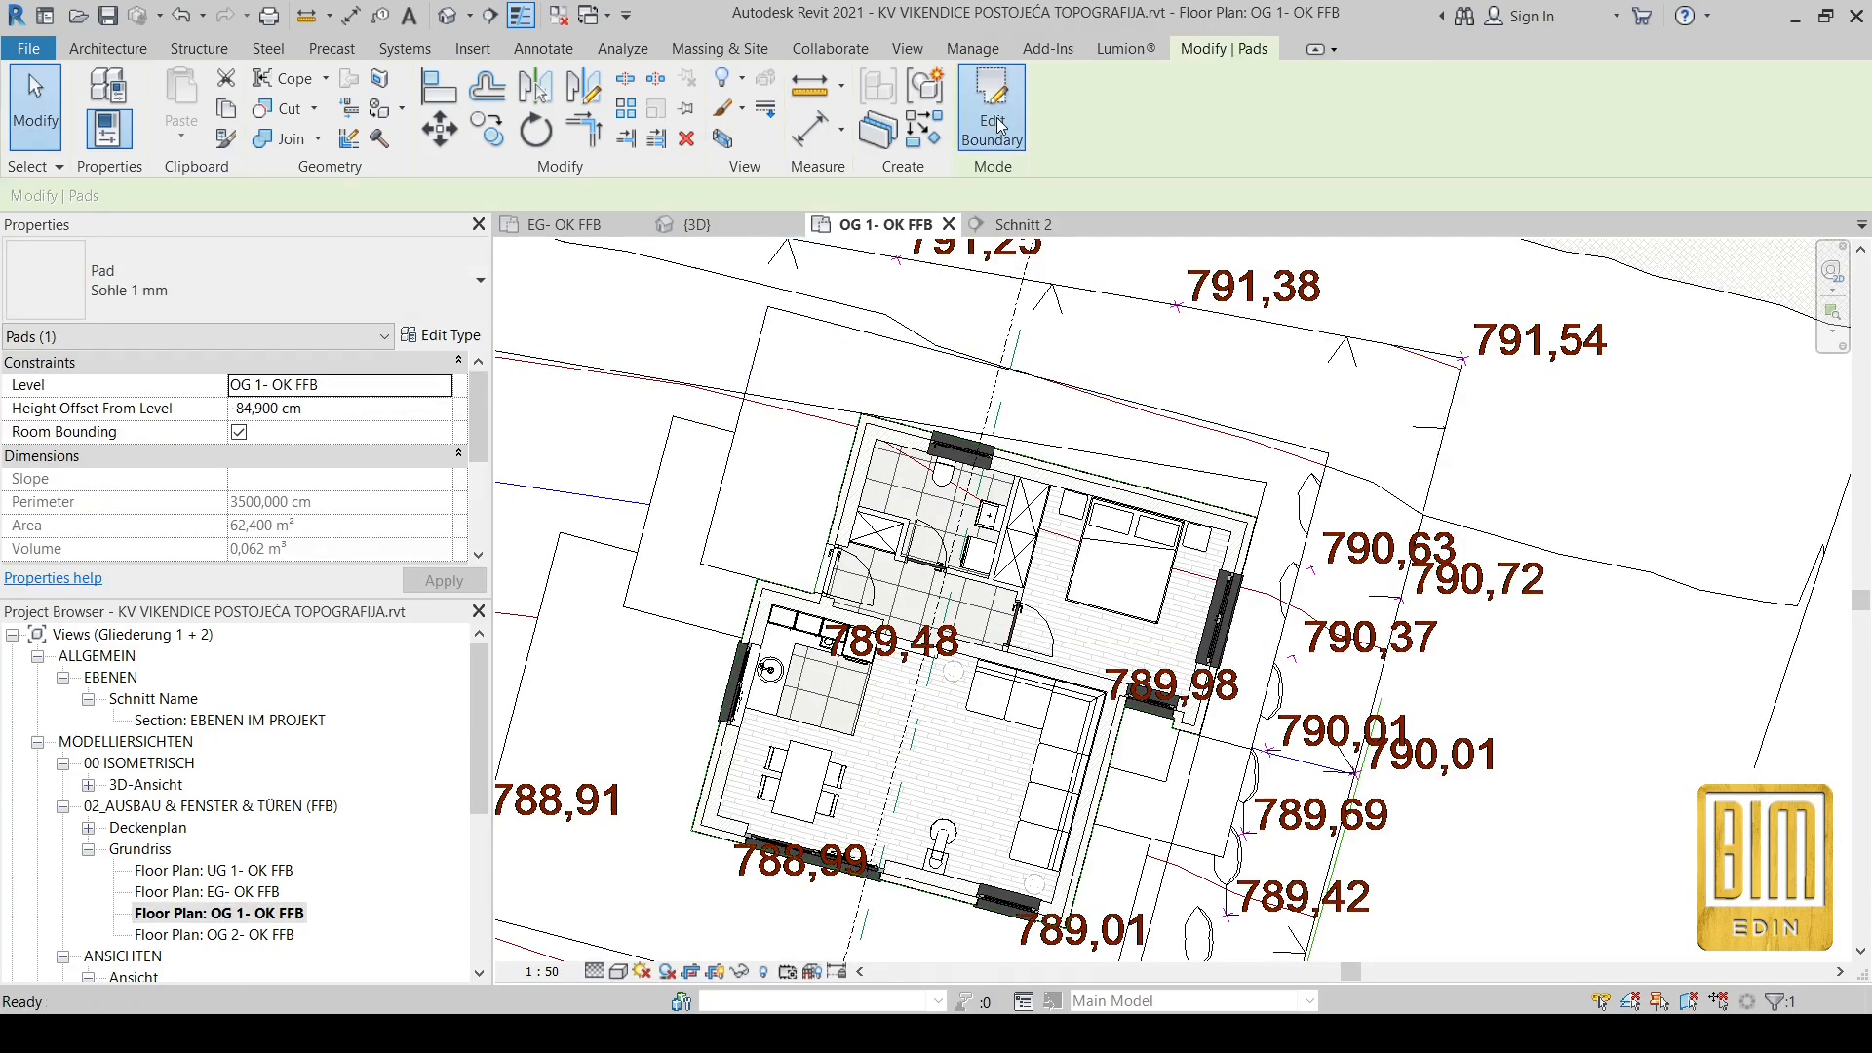
click(992, 115)
scroll(759, 544, up, 4)
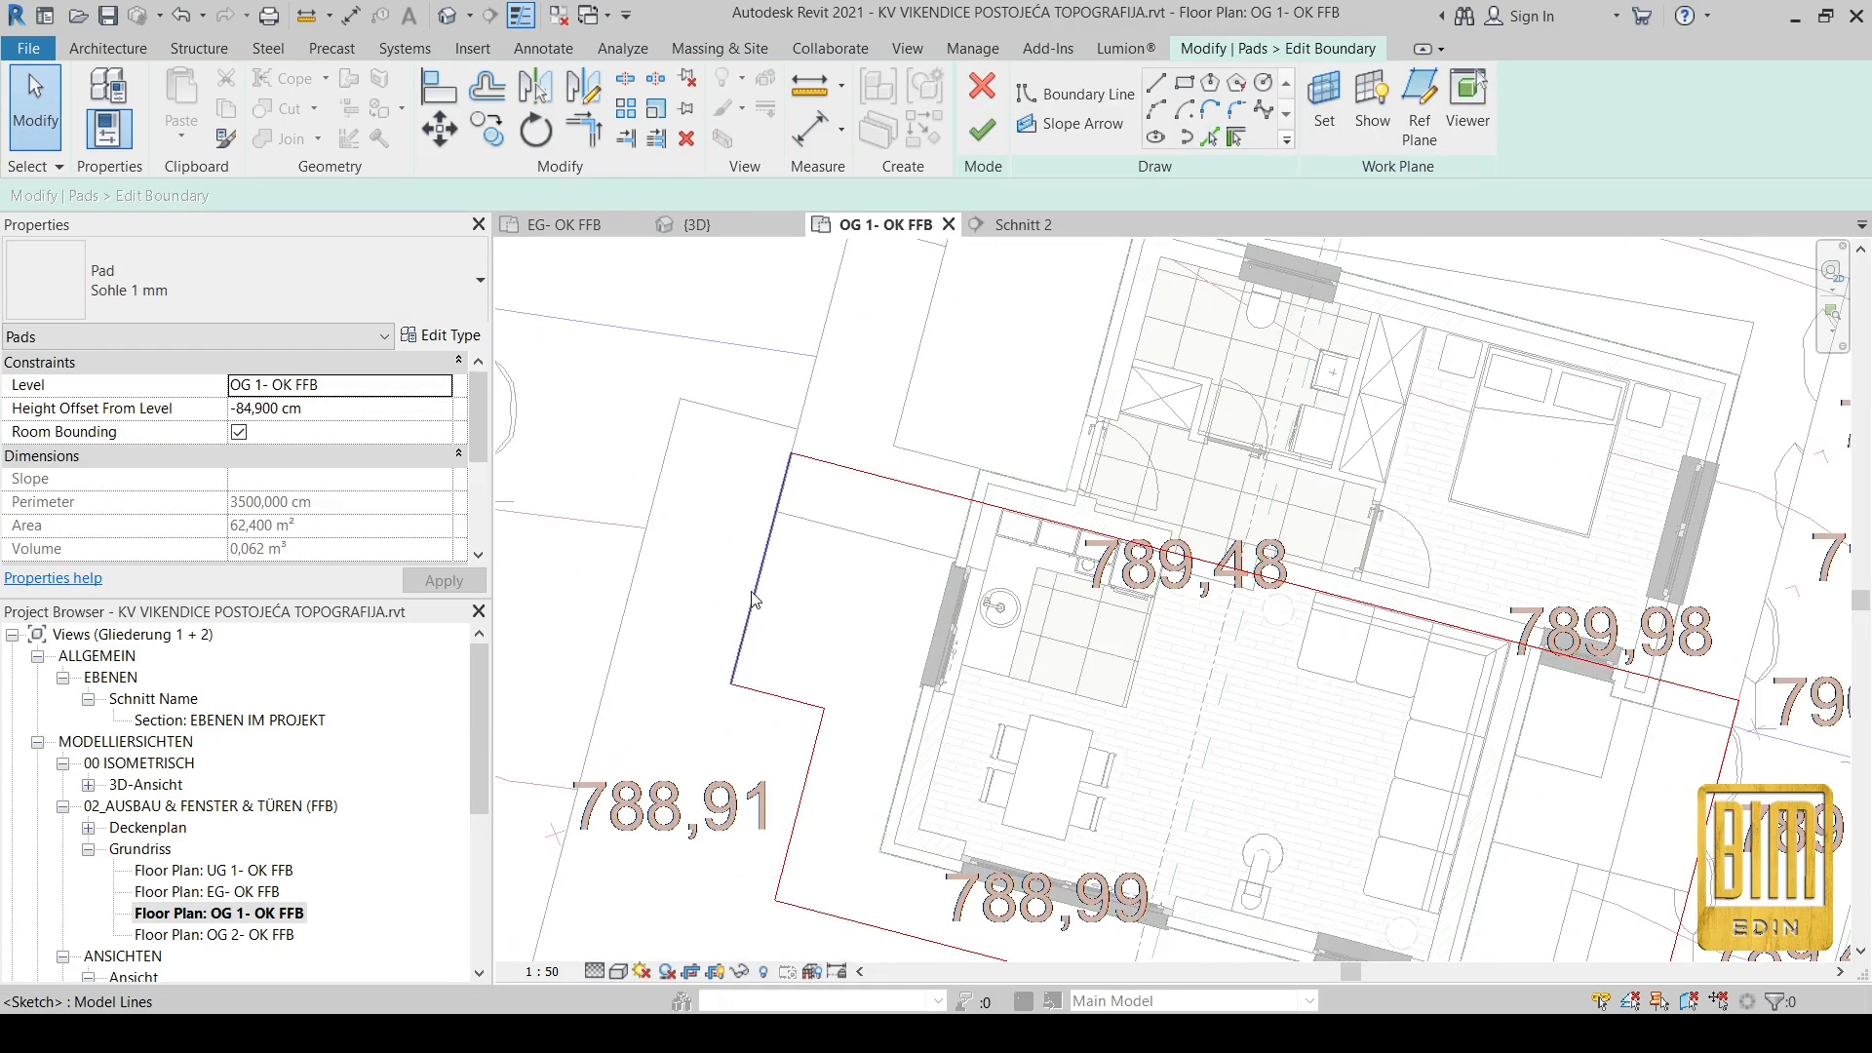
click(644, 539)
scroll(798, 487, down, 2)
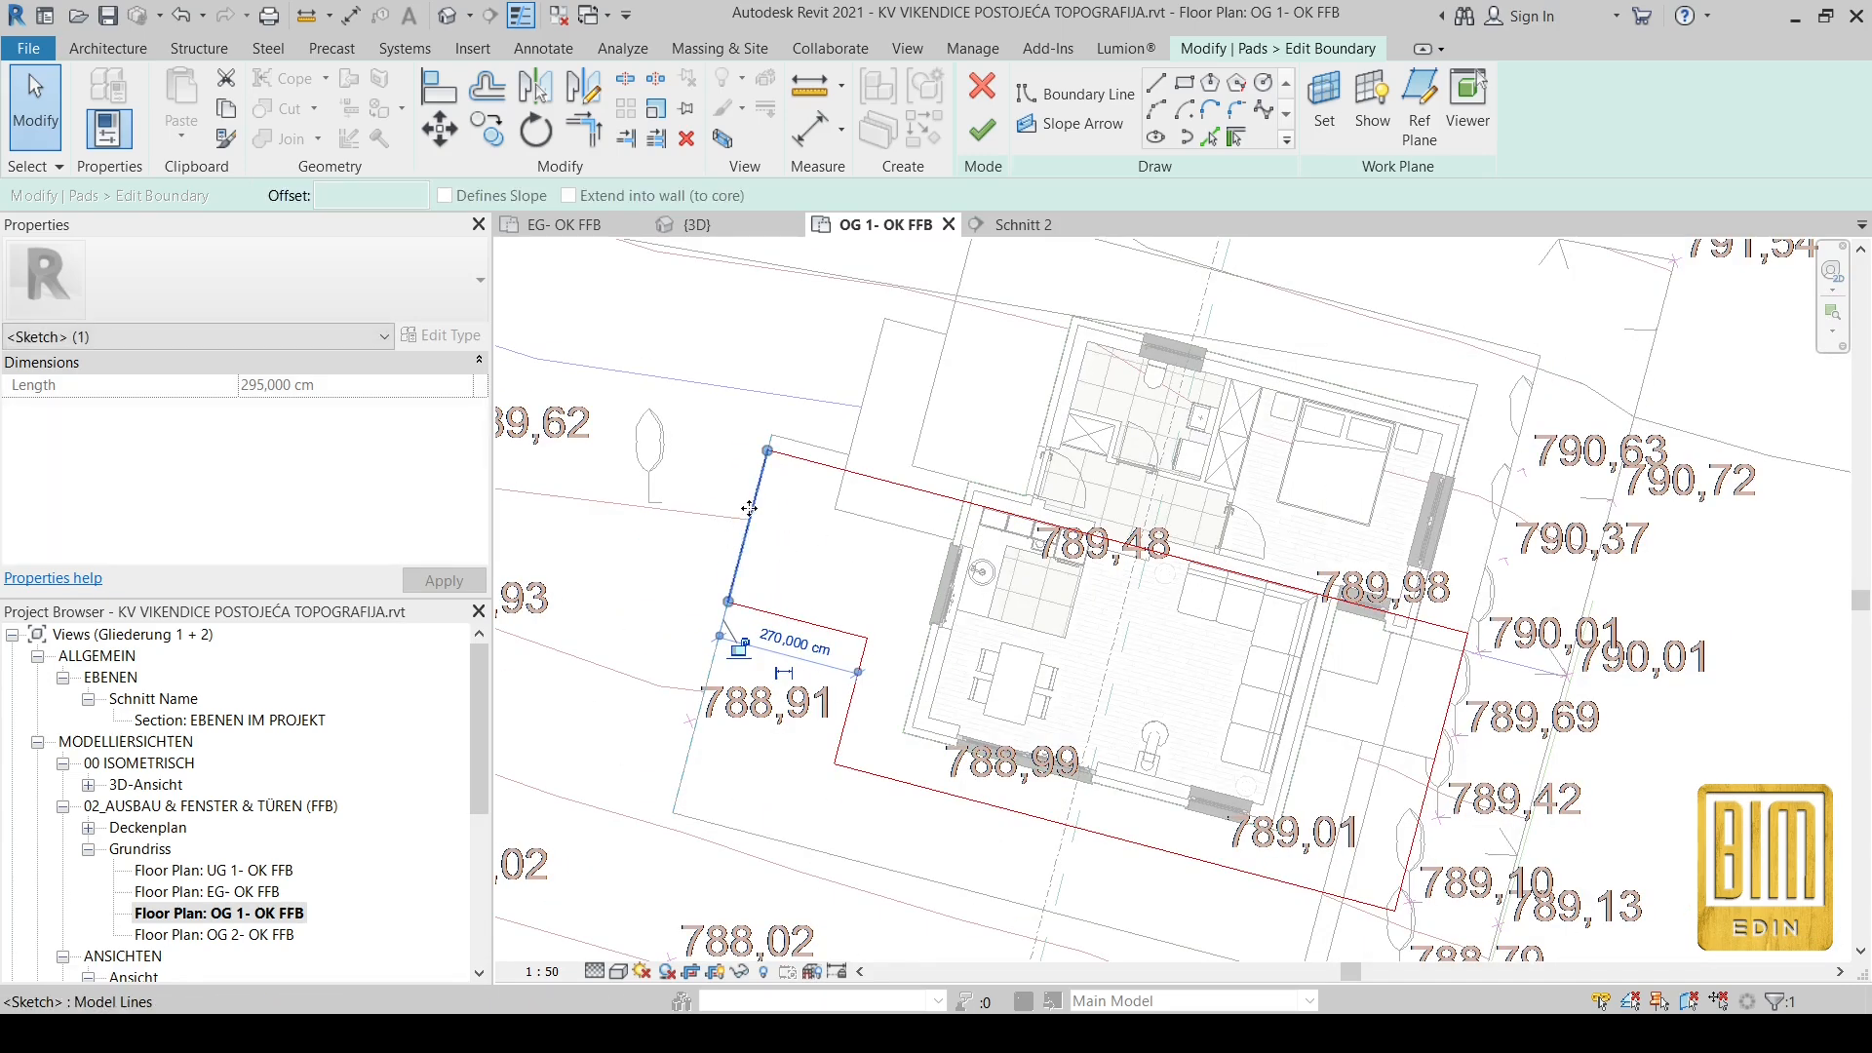
scroll(750, 508, up, 2)
drag(753, 507, 877, 529)
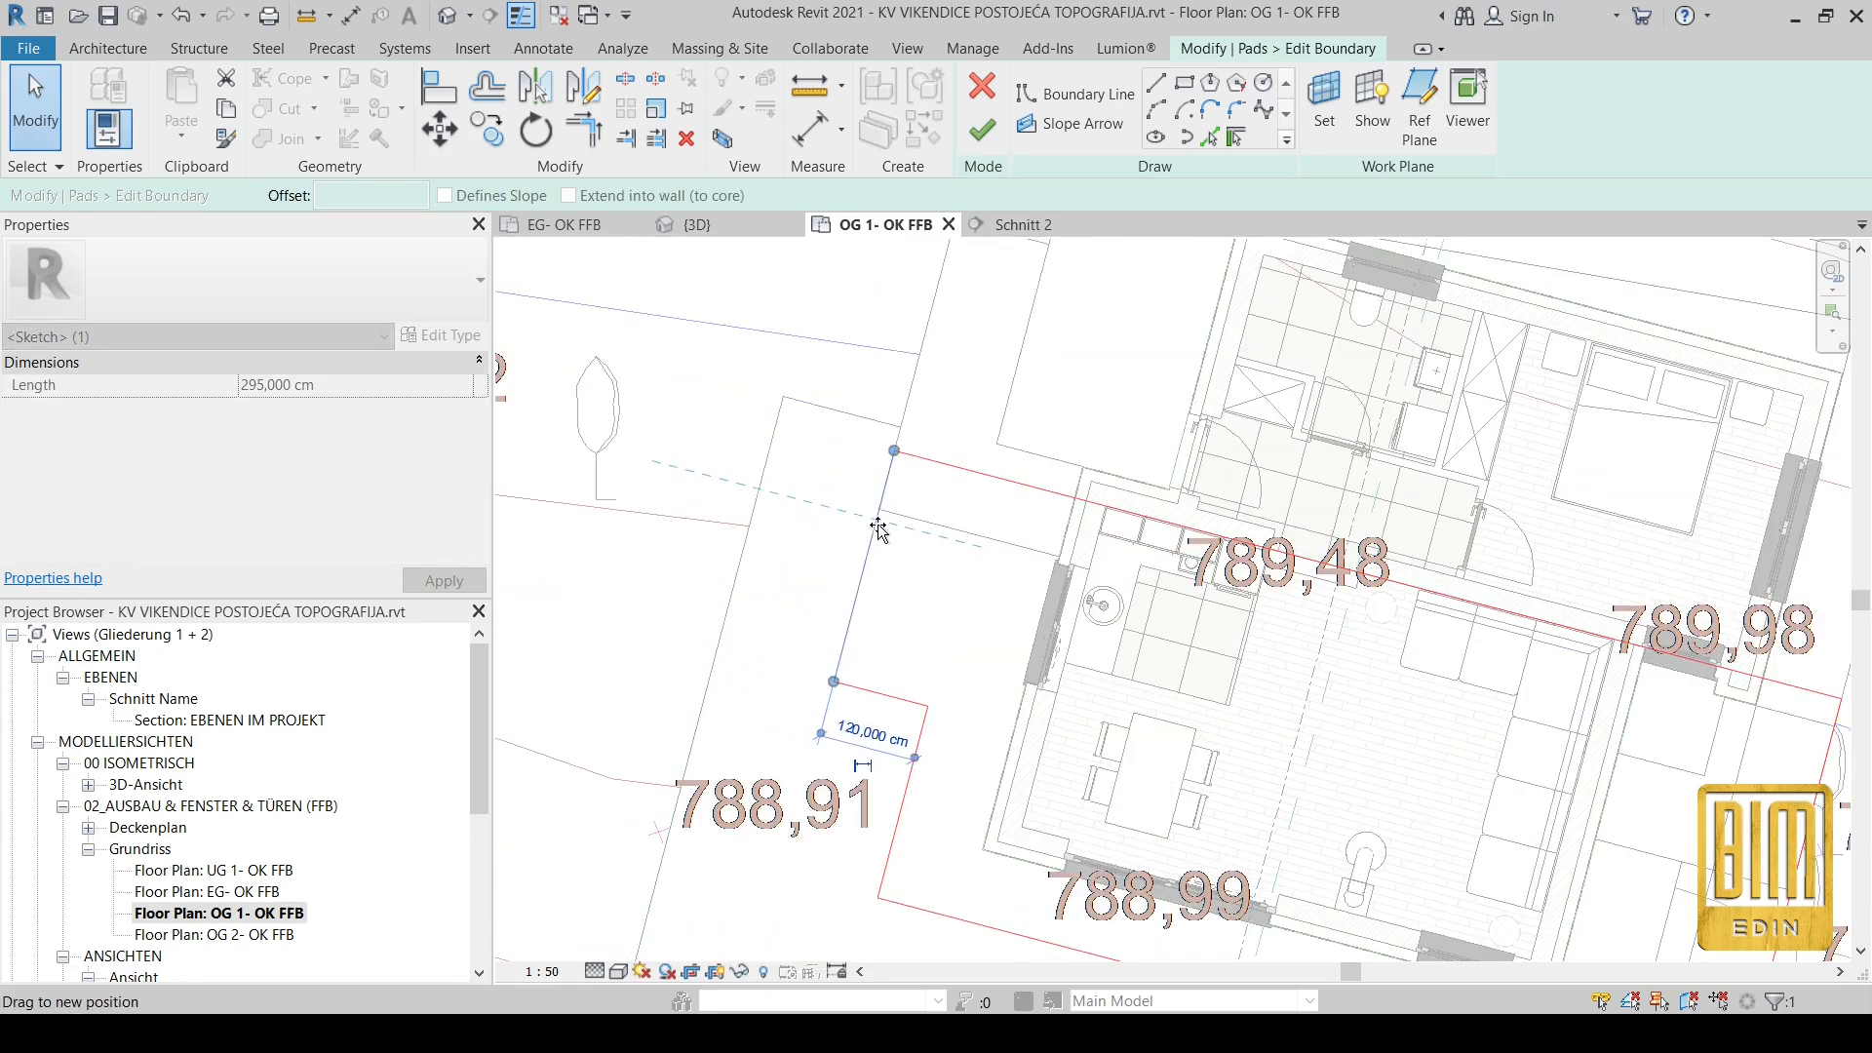
click(929, 736)
drag(730, 692, 855, 412)
click(761, 663)
Step: Move the pad's downhill boundary edge outward to the downhill terrace outline, making the left side 705 cm long
scroll(855, 410, down, 2)
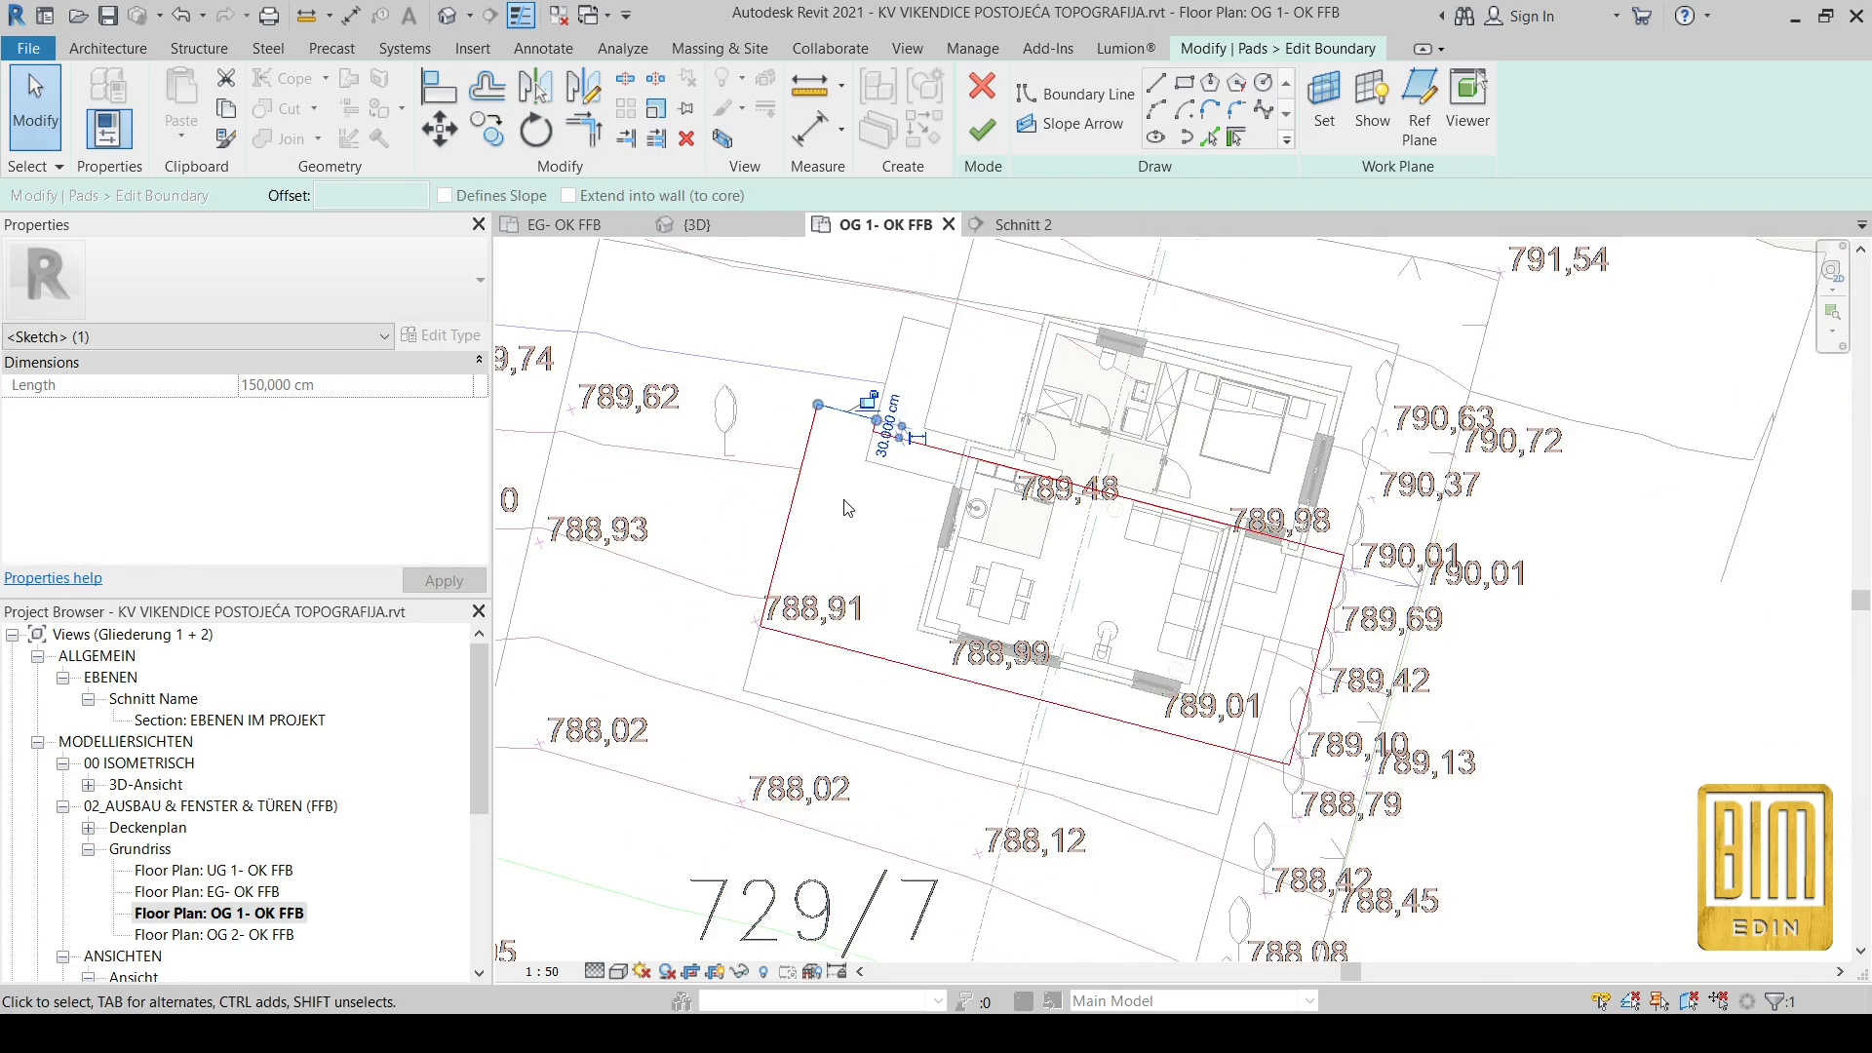
click(931, 691)
click(932, 671)
scroll(932, 671, up, 2)
drag(932, 671, 908, 769)
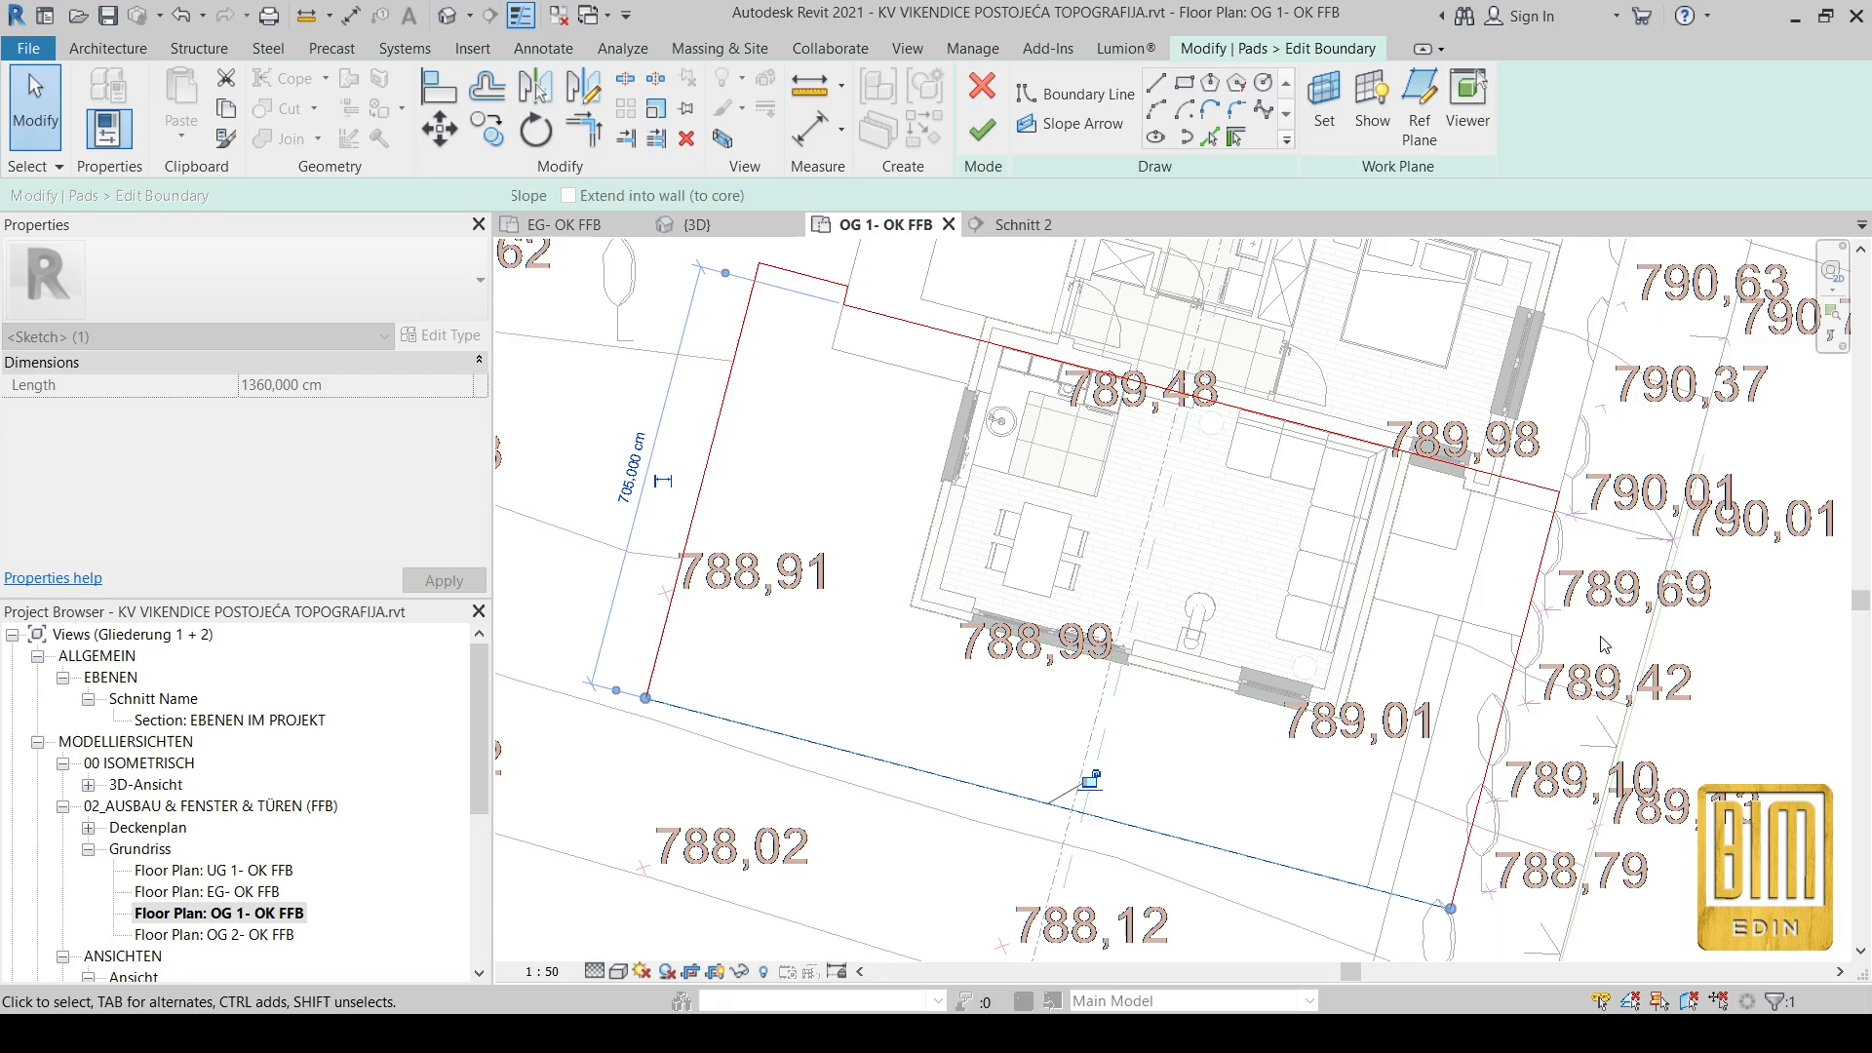
Step: Sketch two connected boundary lines that notch the pad's lower-right corner along the downhill terrace outline
scroll(1560, 643, up, 2)
click(1521, 636)
click(1376, 598)
middle_drag(1274, 716, 1267, 407)
click(1244, 766)
key(Escape)
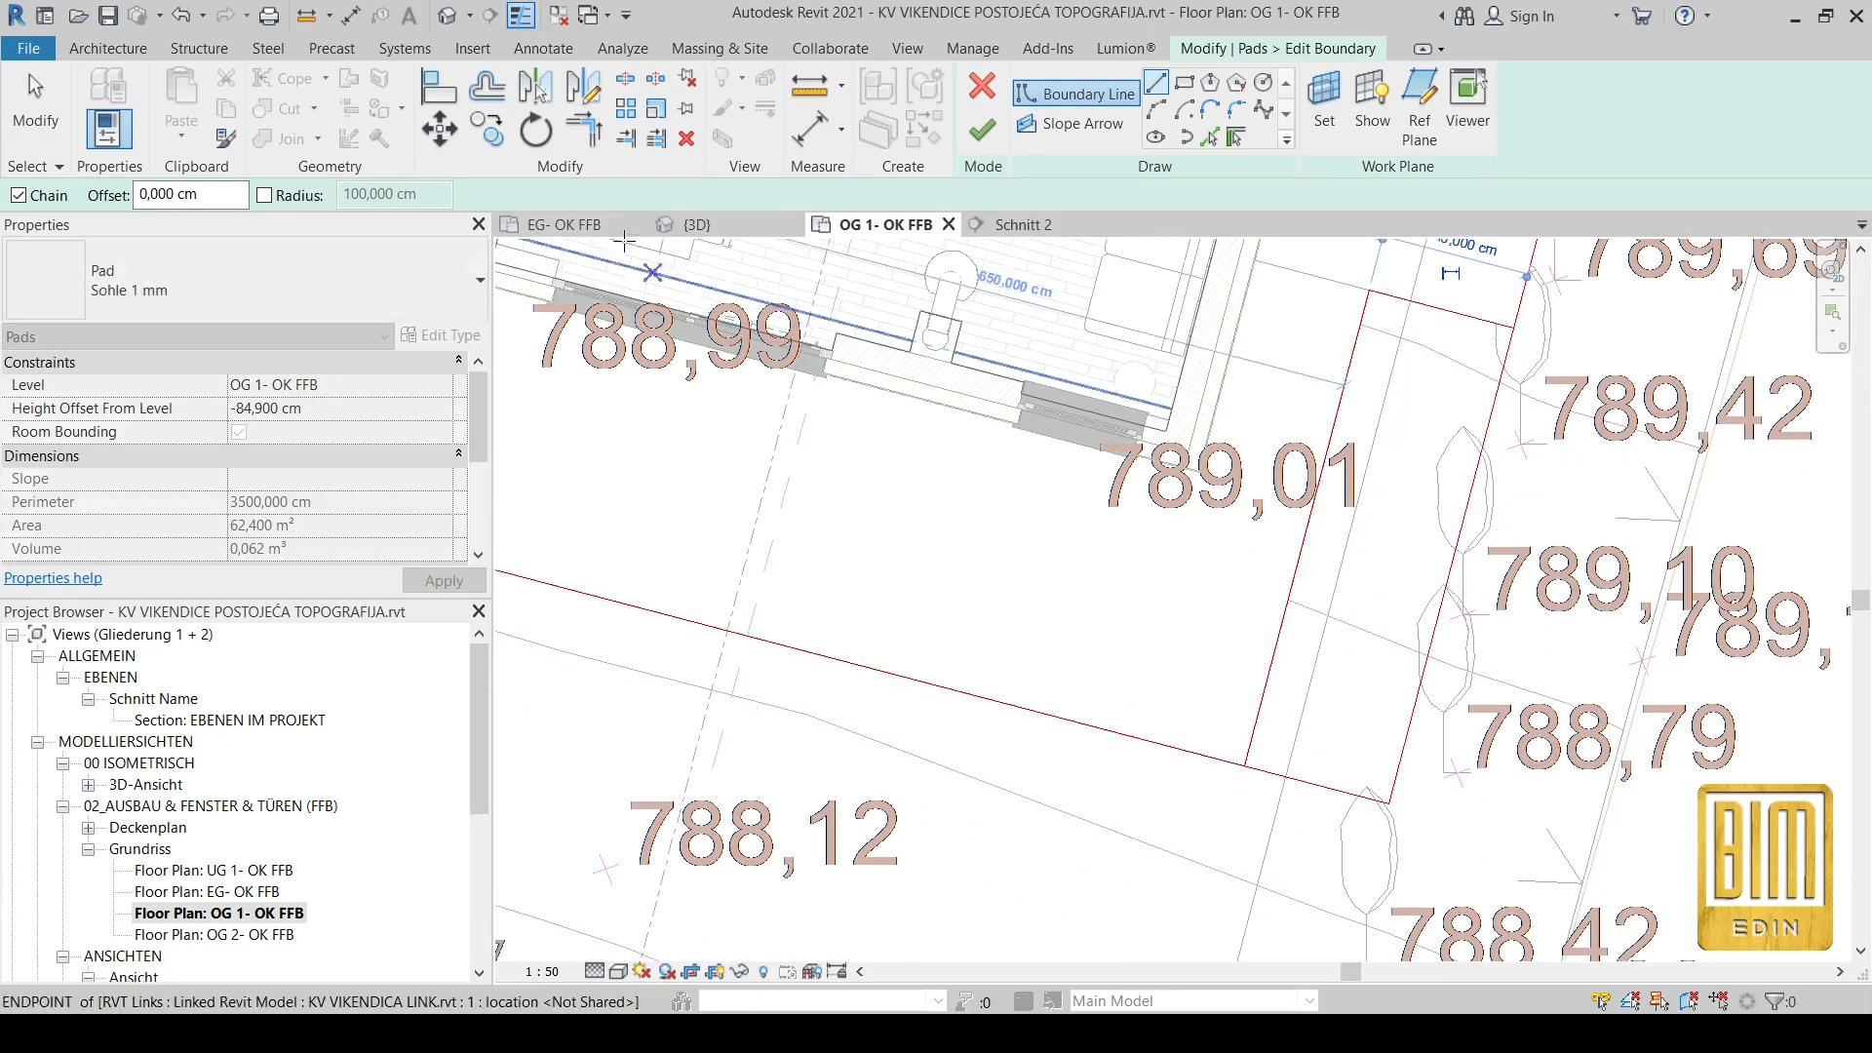
Step: Trim the pad's right and downhill edges to the new notch lines and finish the pad boundary
click(585, 127)
click(1524, 298)
click(1478, 318)
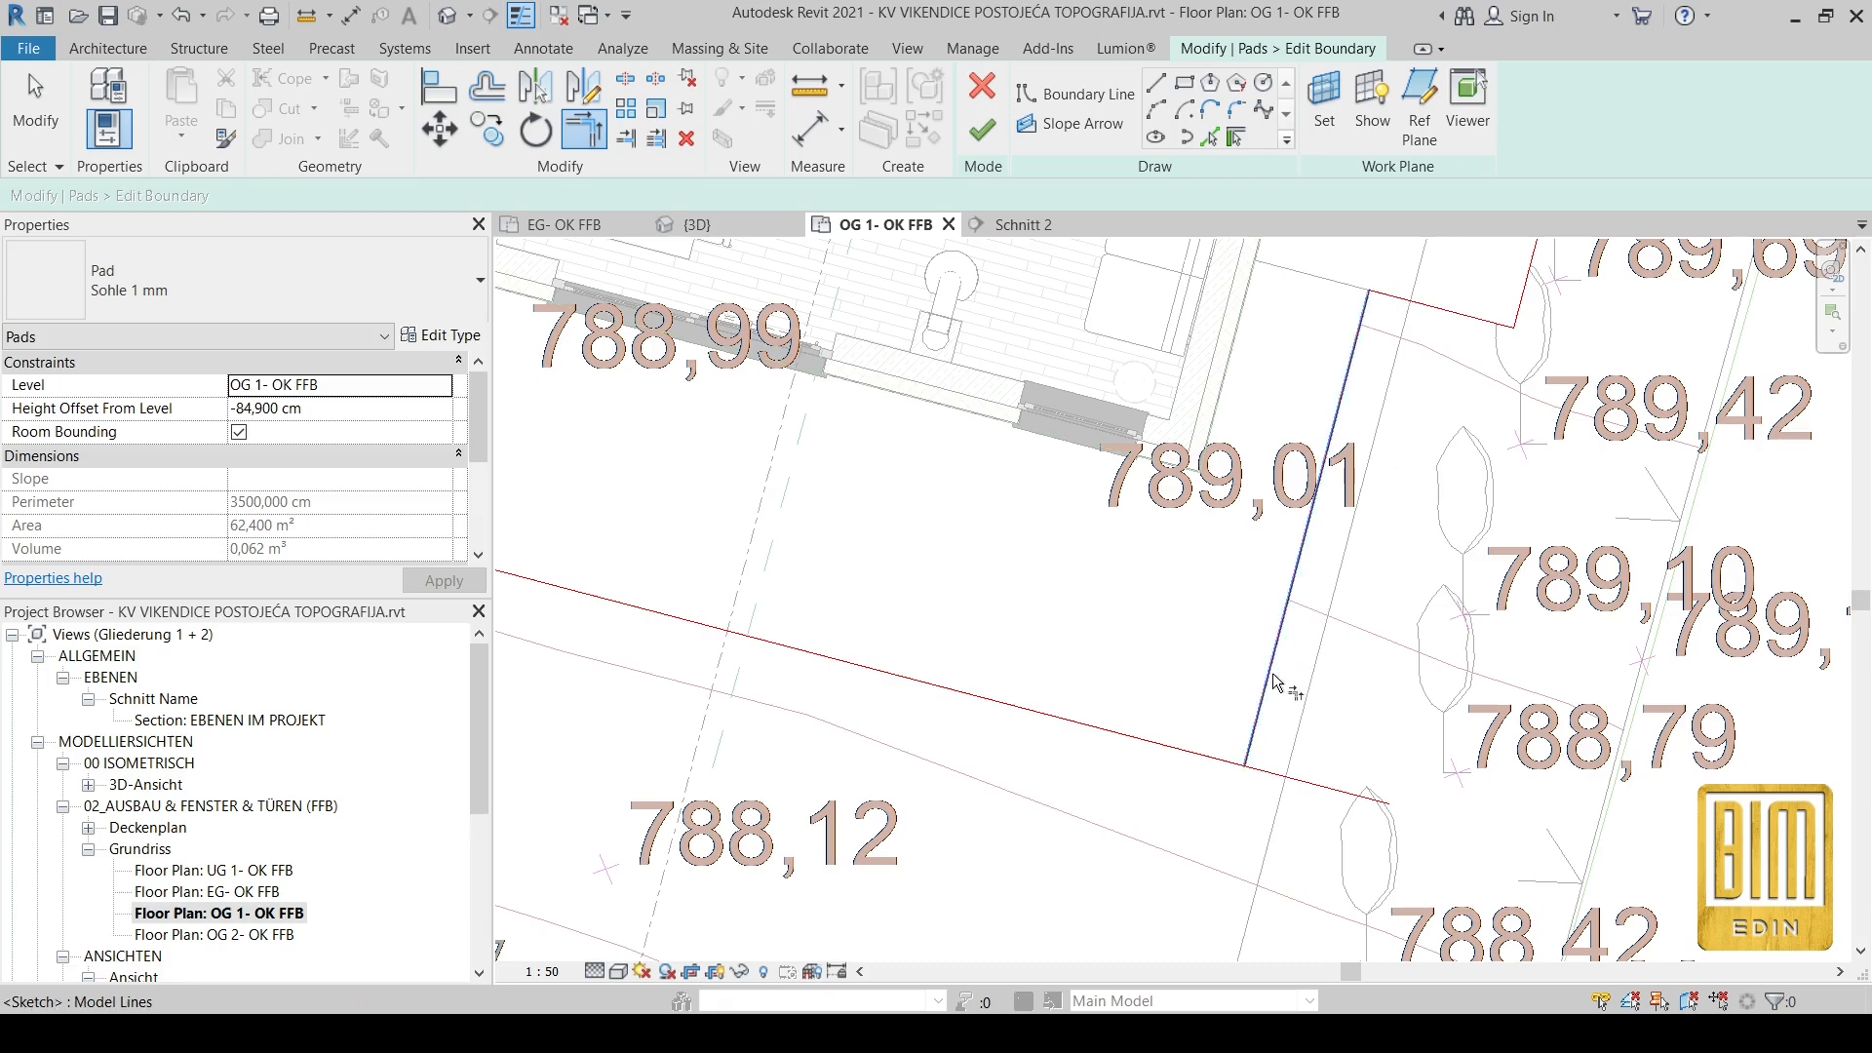
scroll(1223, 767, down, 5)
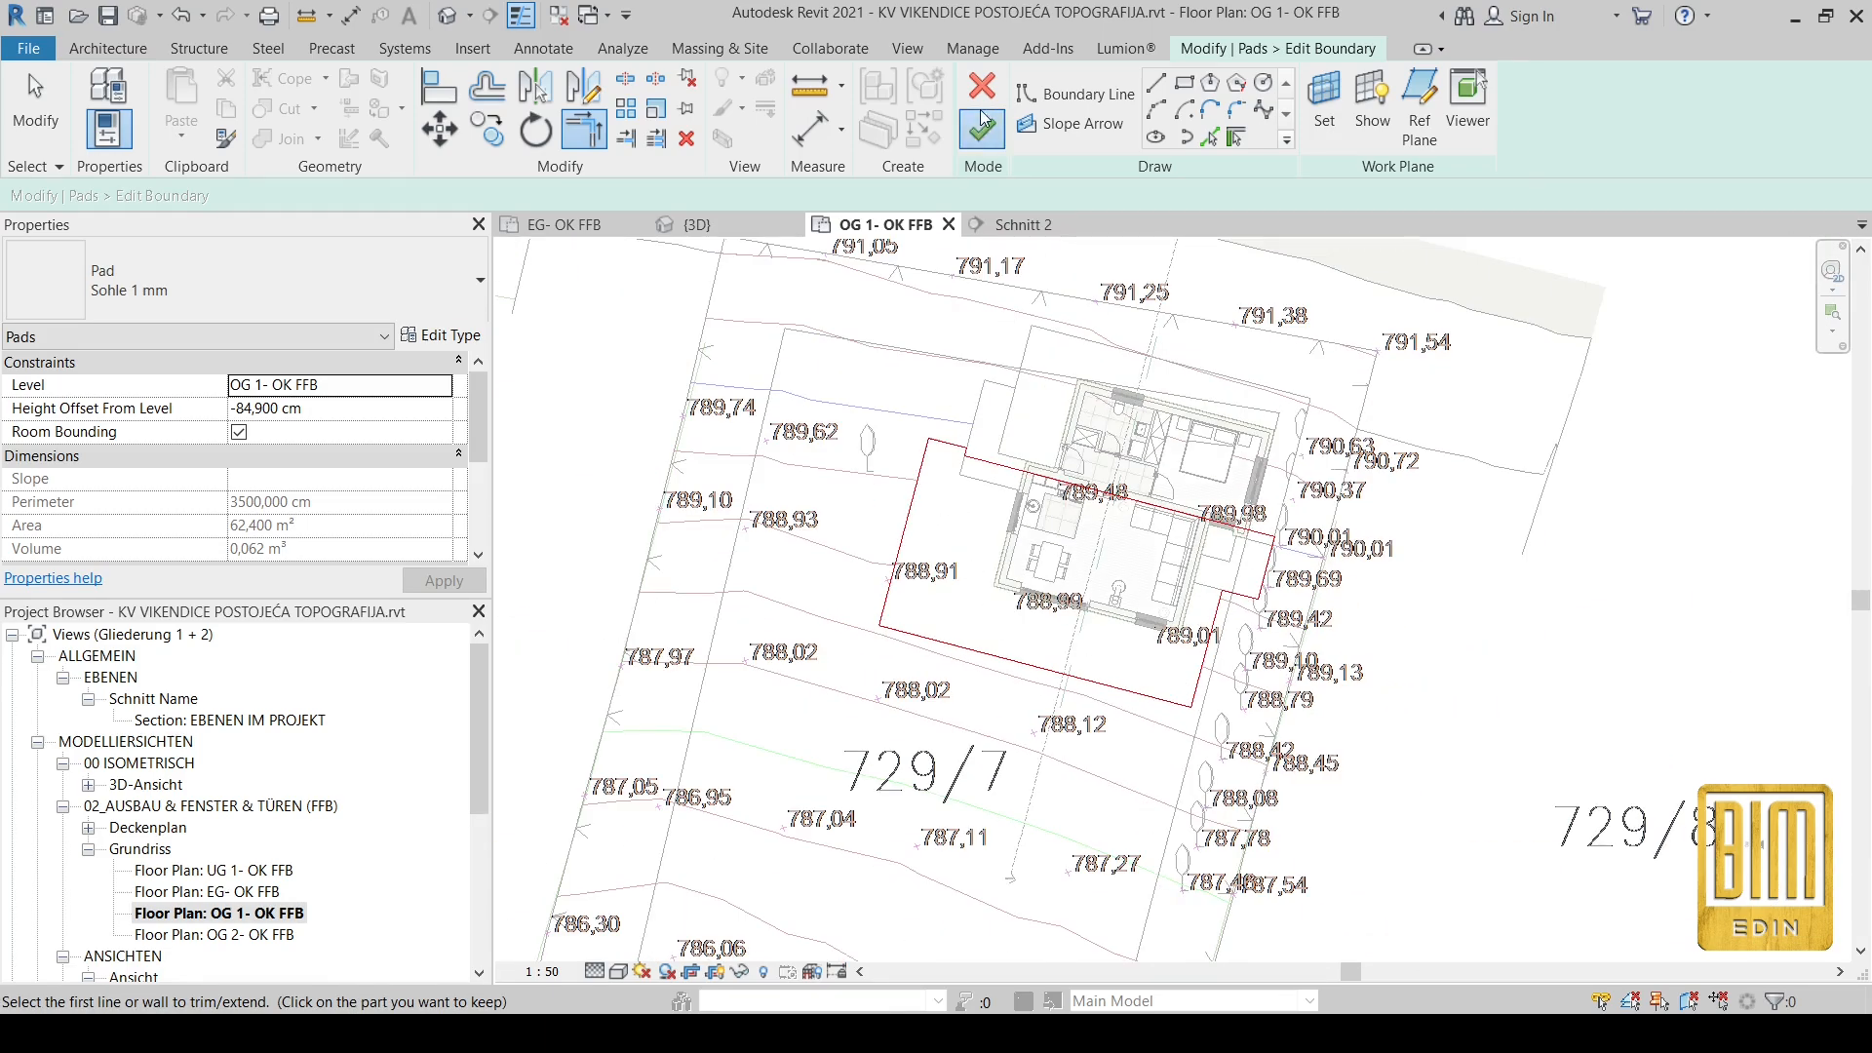
click(981, 128)
Step: Shrink the floor plan's crop region on its left, right and lower sides so it encloses plot 729/7 more closely
scroll(1007, 369, up, 2)
scroll(973, 374, down, 6)
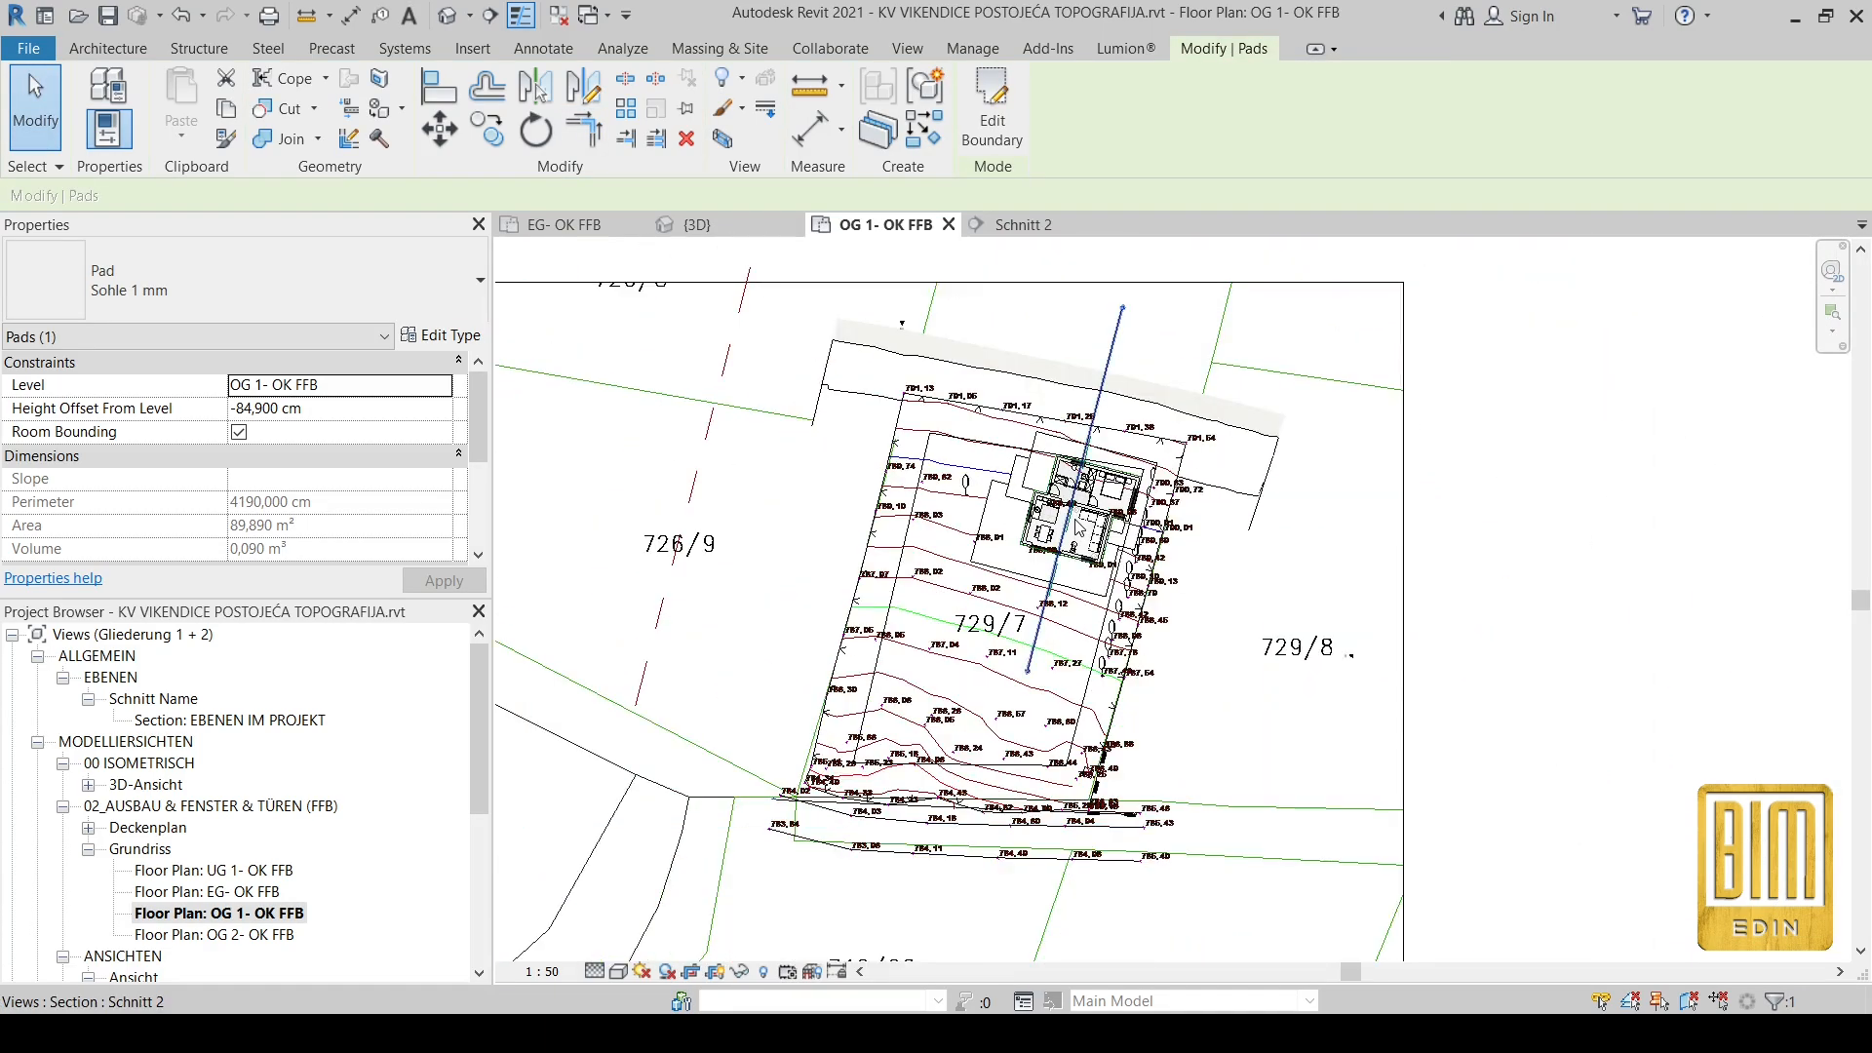
click(1006, 384)
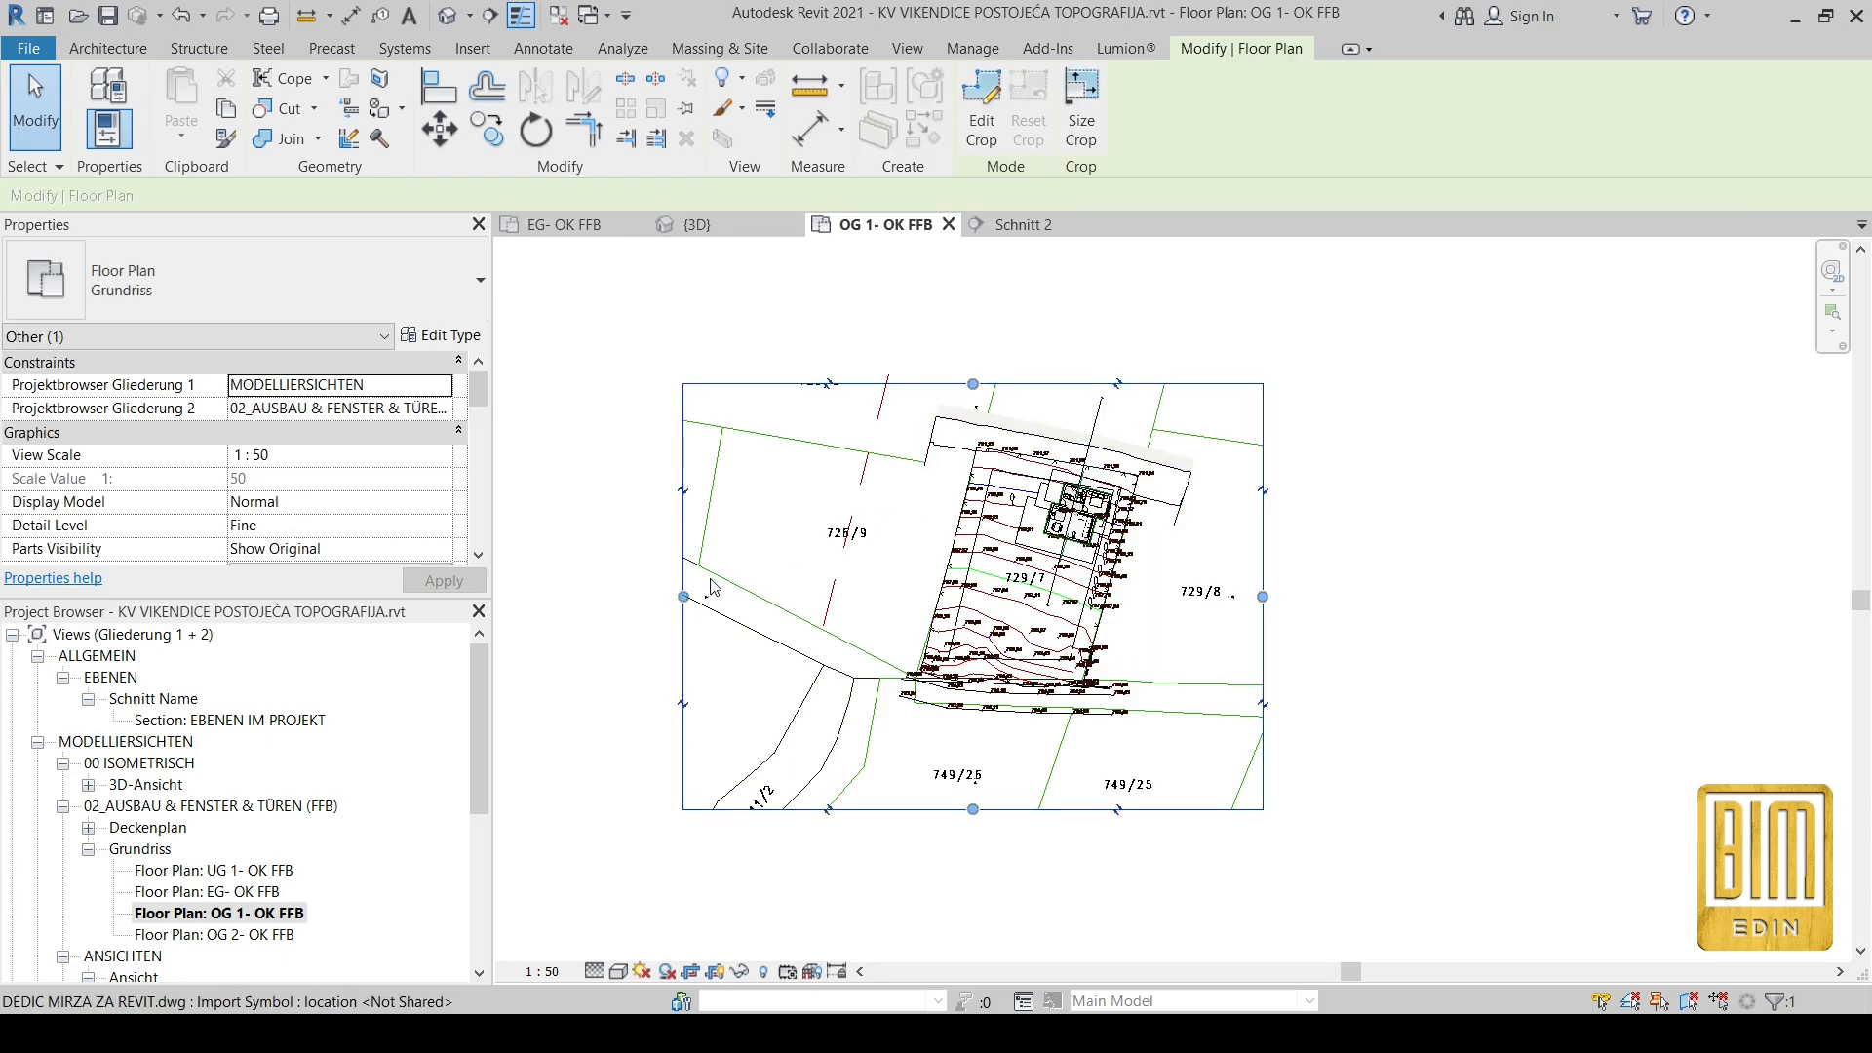
drag(837, 594, 890, 596)
drag(1262, 596, 1183, 596)
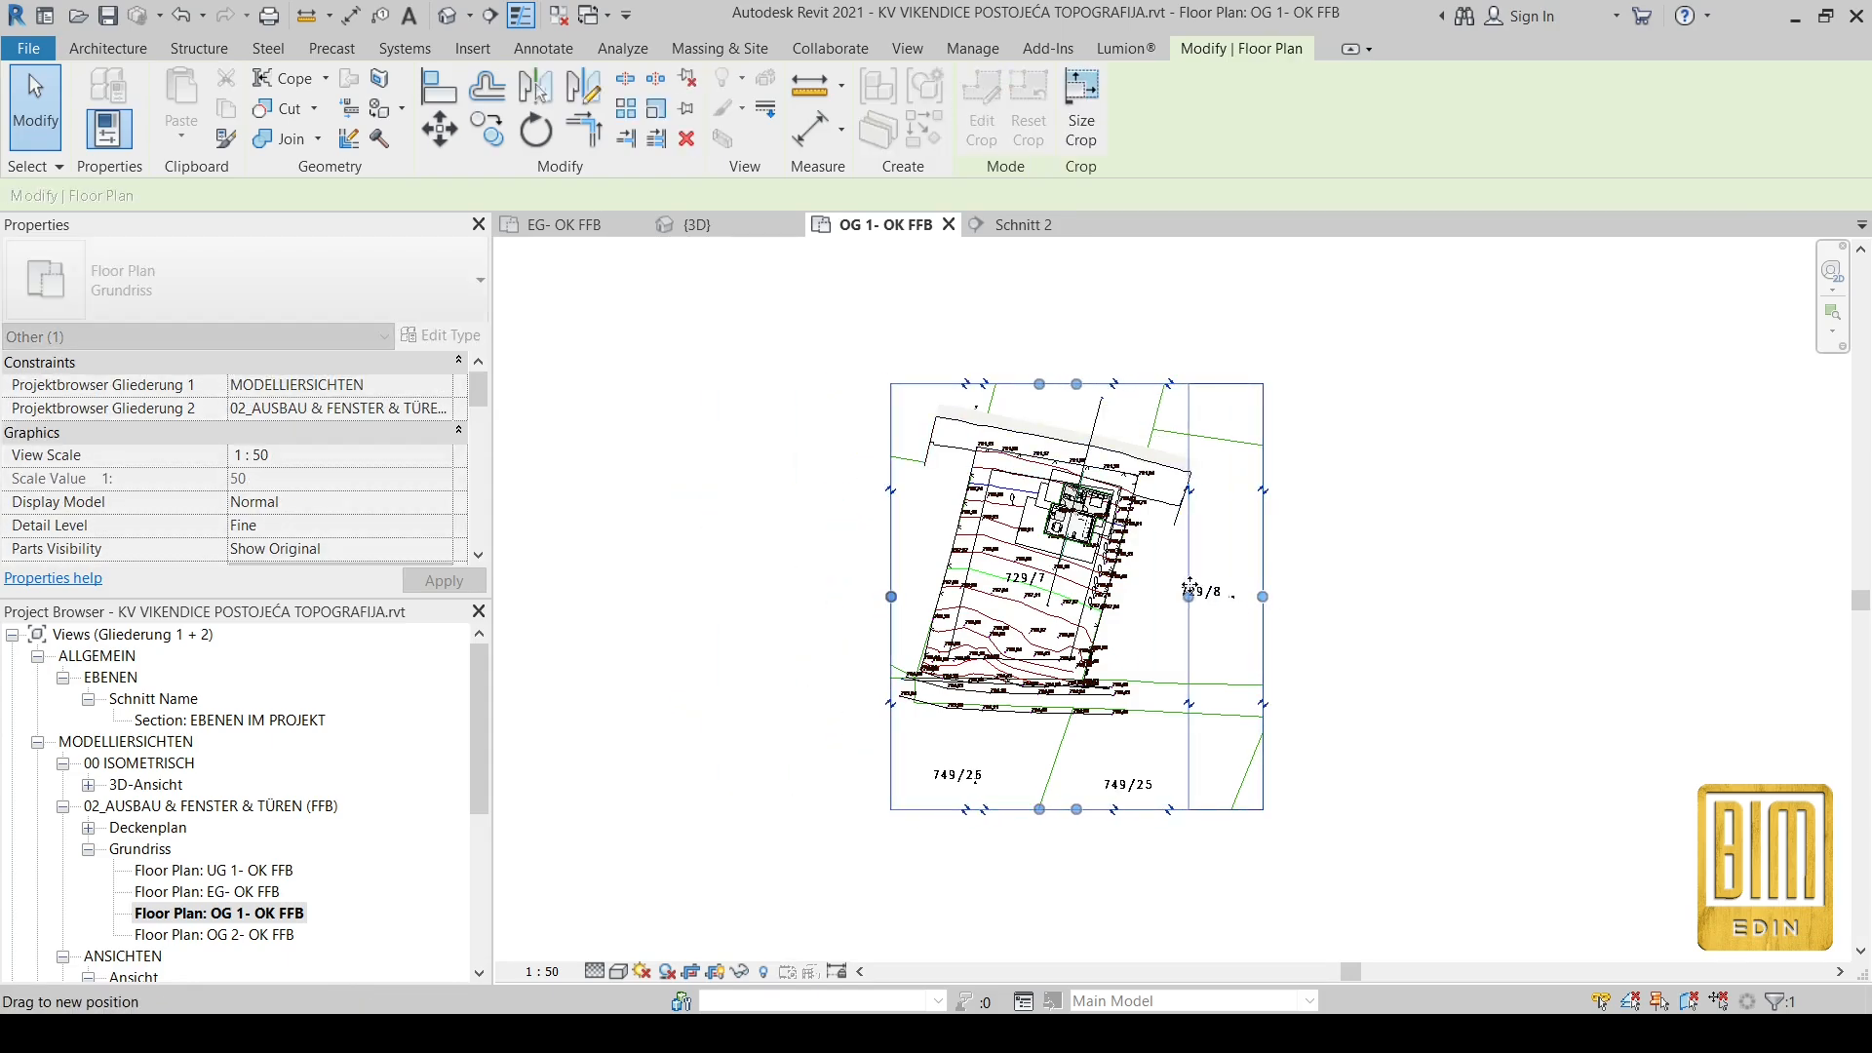
drag(1068, 809, 1068, 722)
scroll(1090, 508, up, 4)
scroll(1091, 507, up, 3)
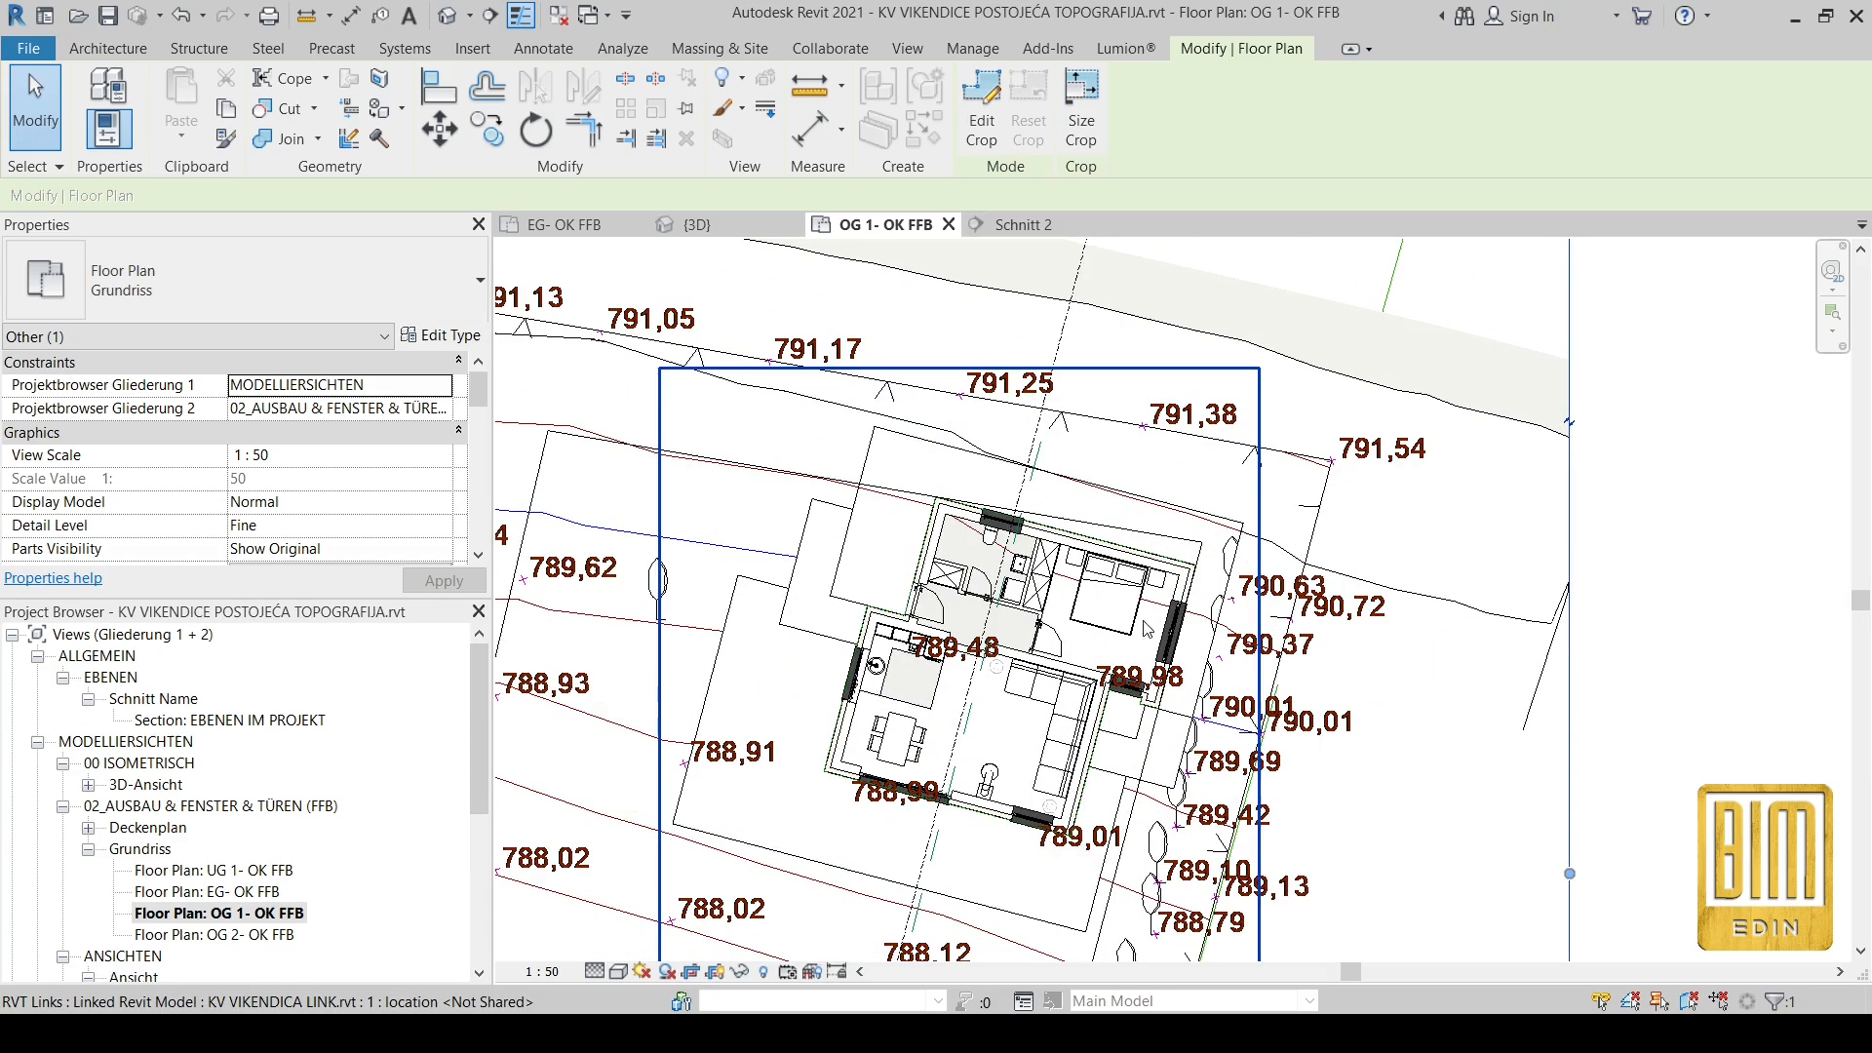
Step: Draw a vertical detail line upward from the uphill pad's lower-left corner as a rotation reference
click(817, 559)
click(534, 47)
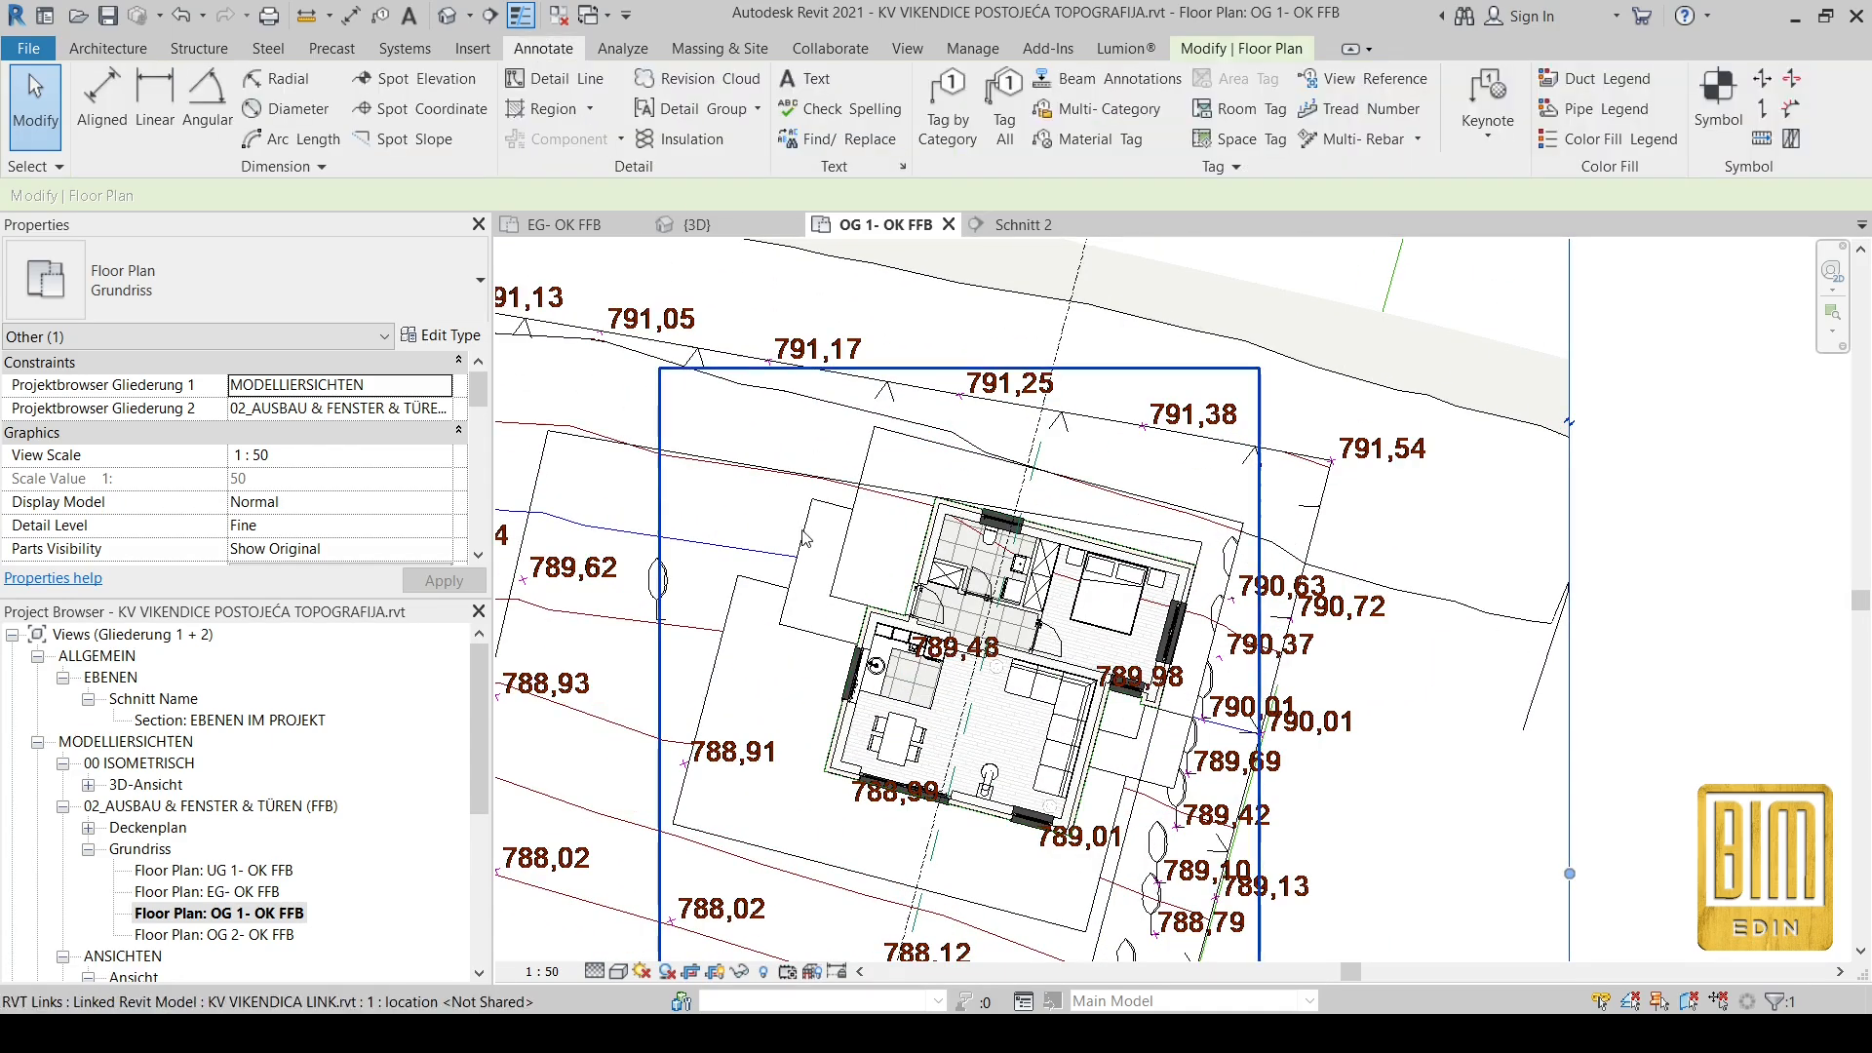
click(830, 596)
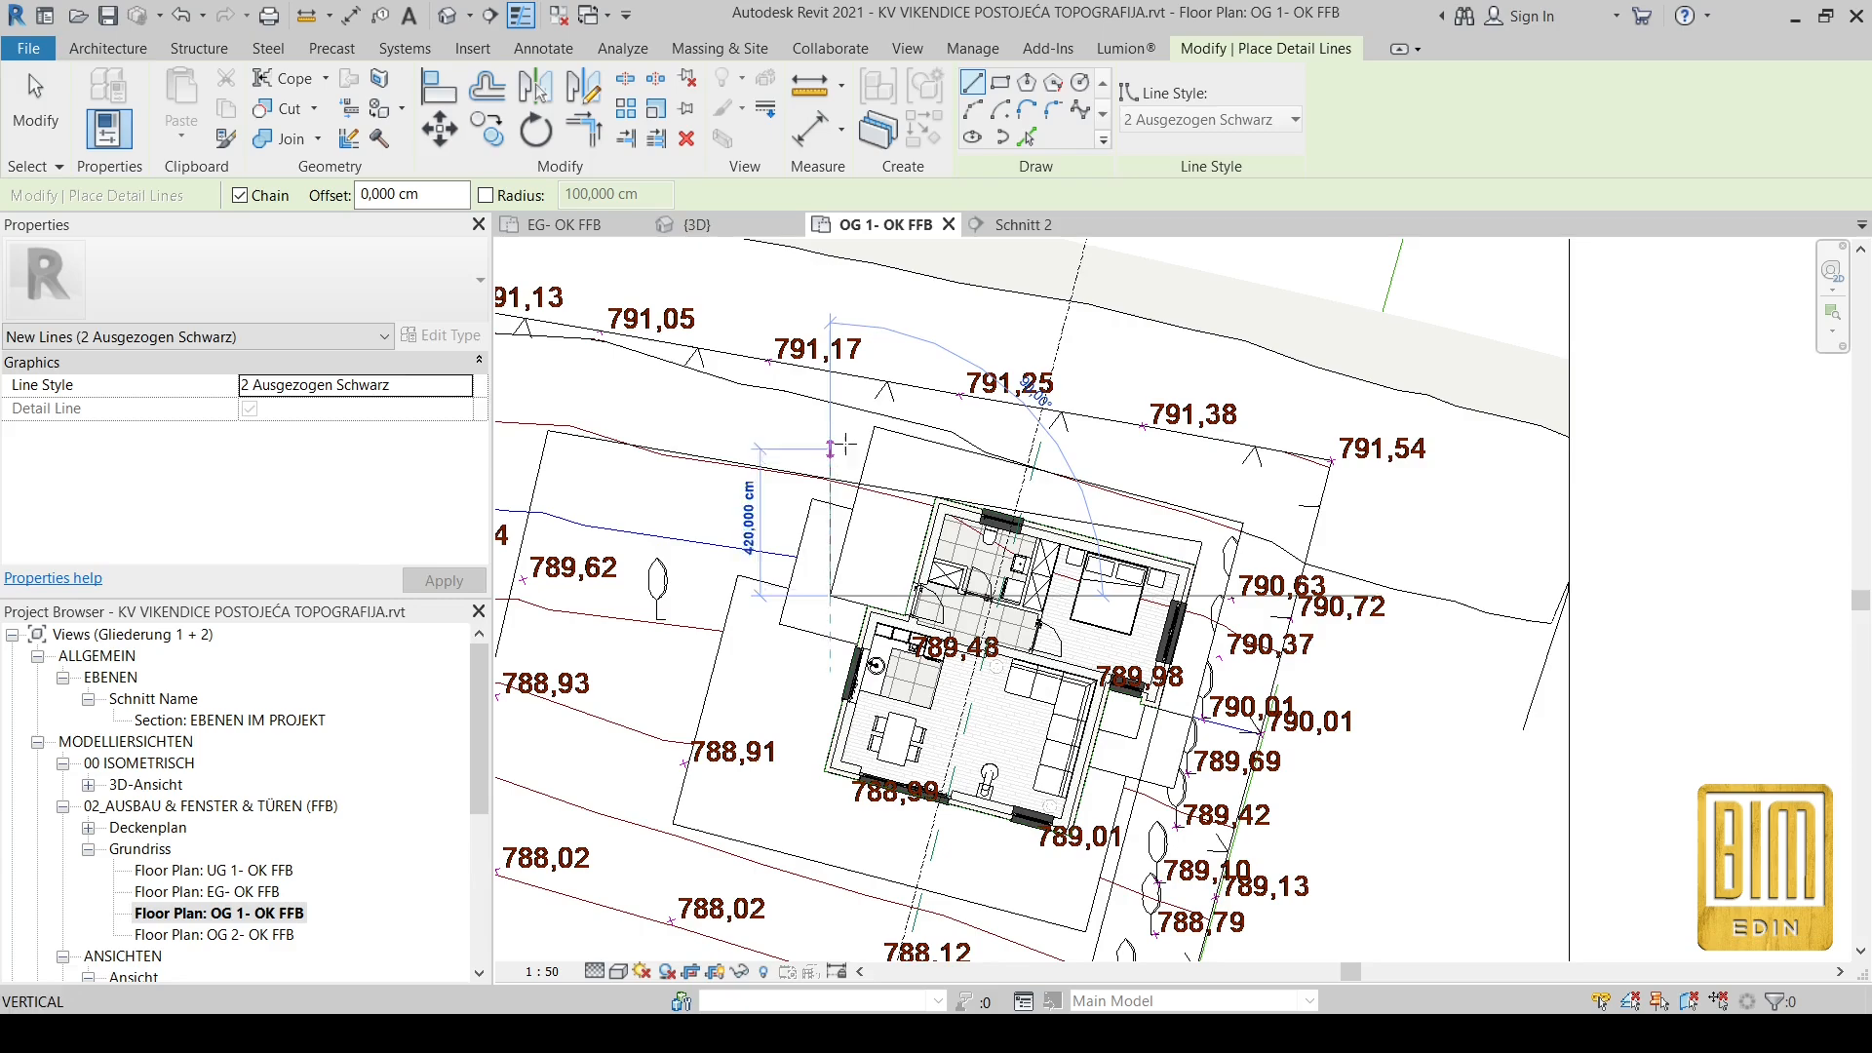
click(831, 413)
click(37, 106)
Step: Rotate the floor plan's crop region about the detail line's lower end so that the house stands square in the view
scroll(853, 480, down, 5)
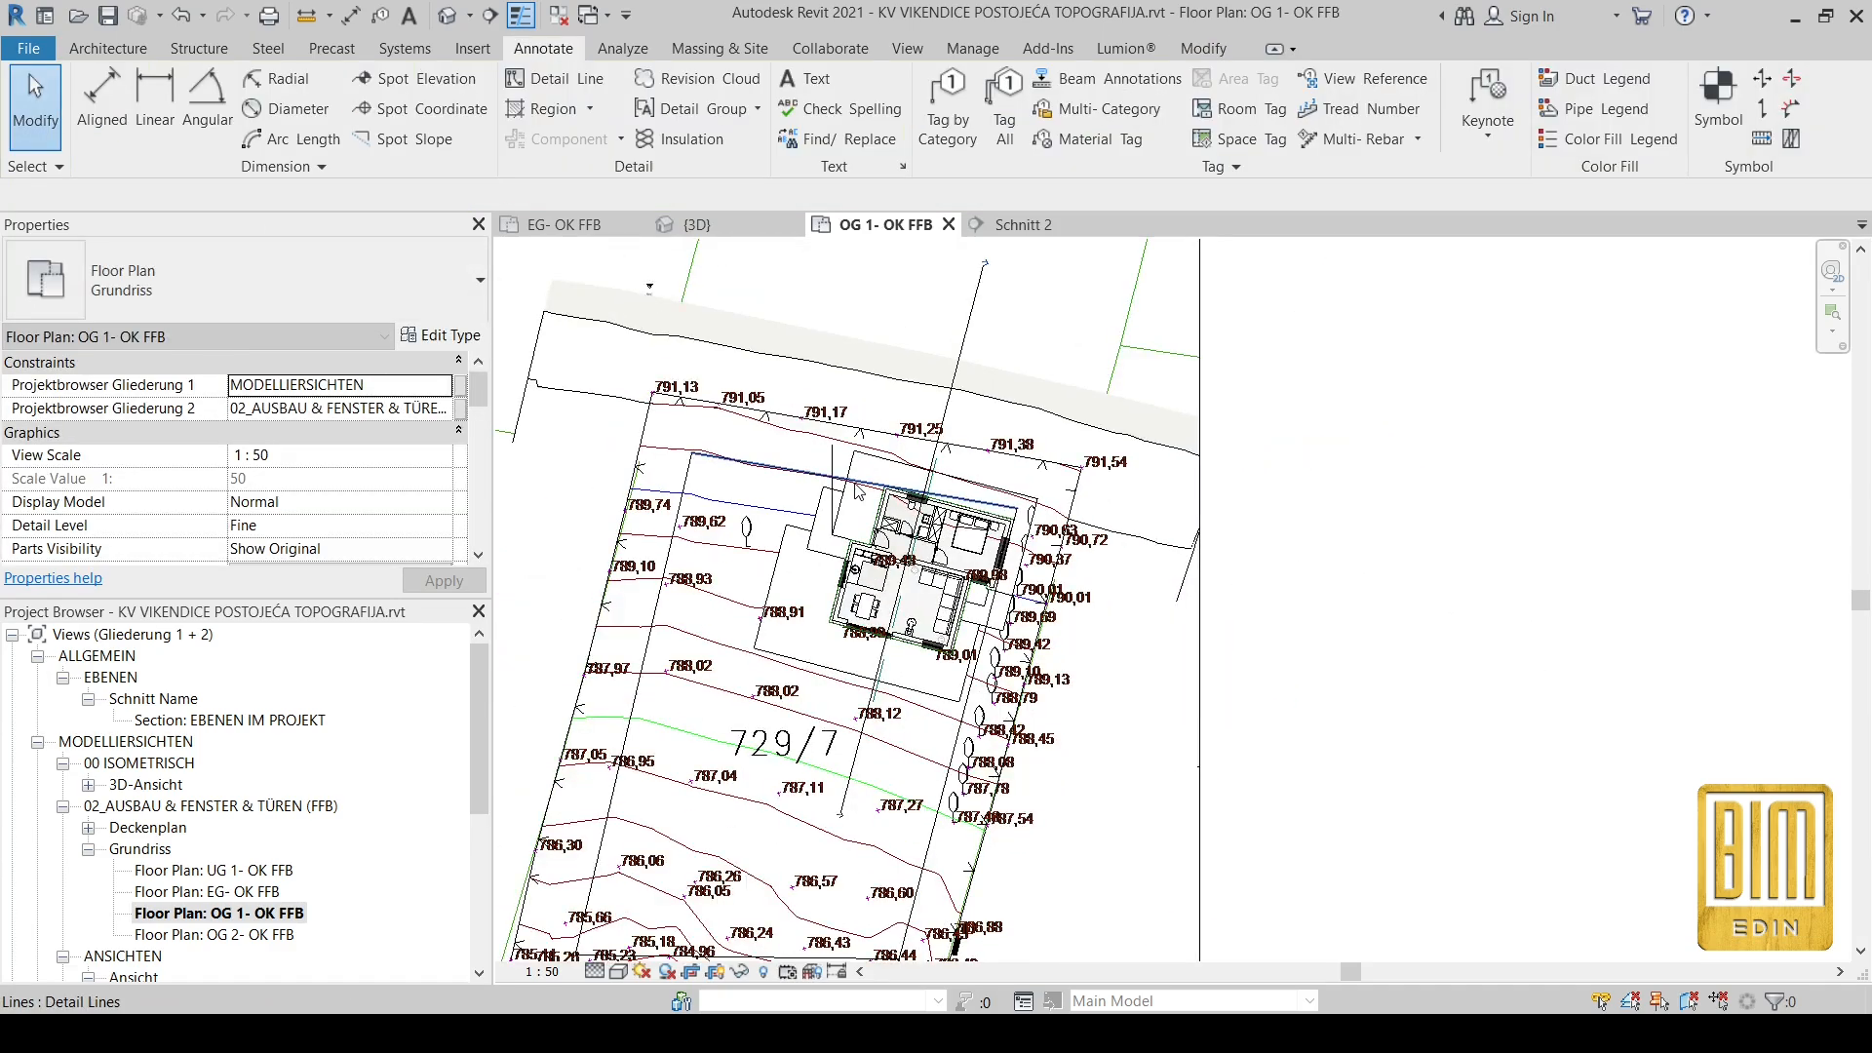
click(819, 385)
scroll(809, 427, up, 4)
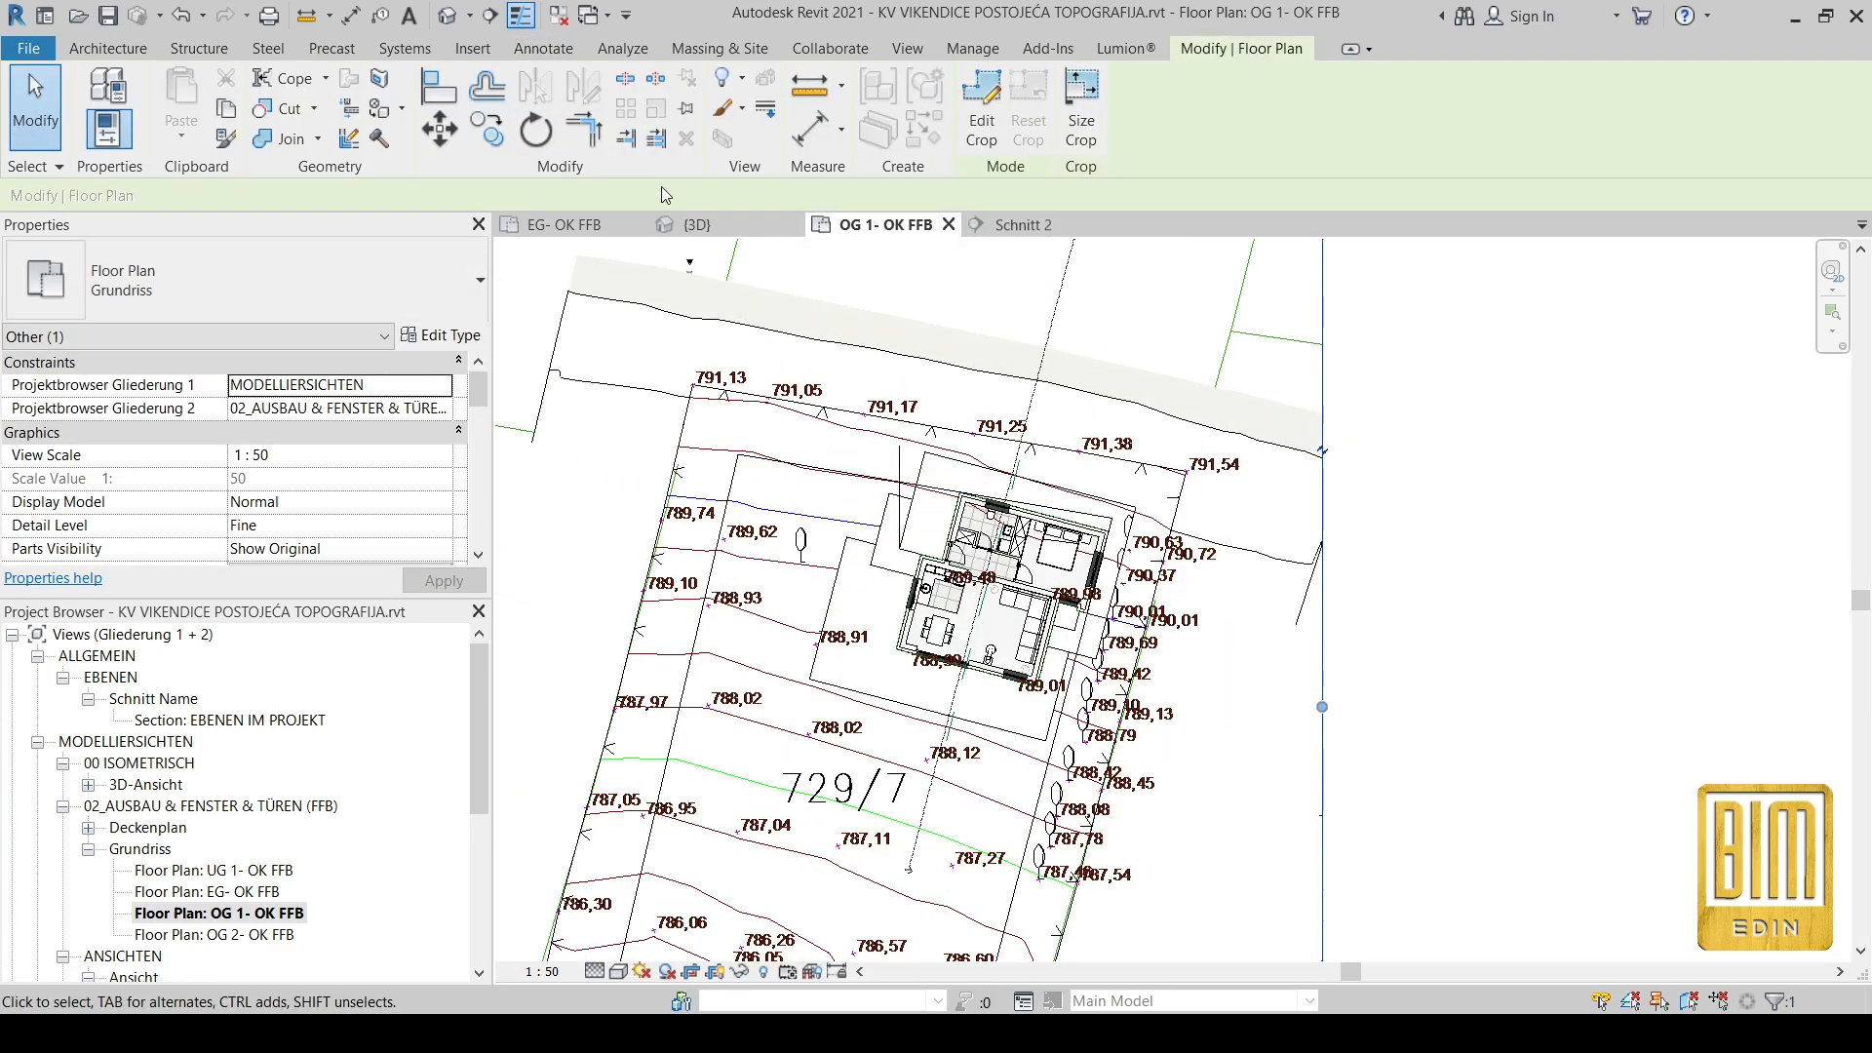
click(532, 131)
scroll(906, 552, up, 3)
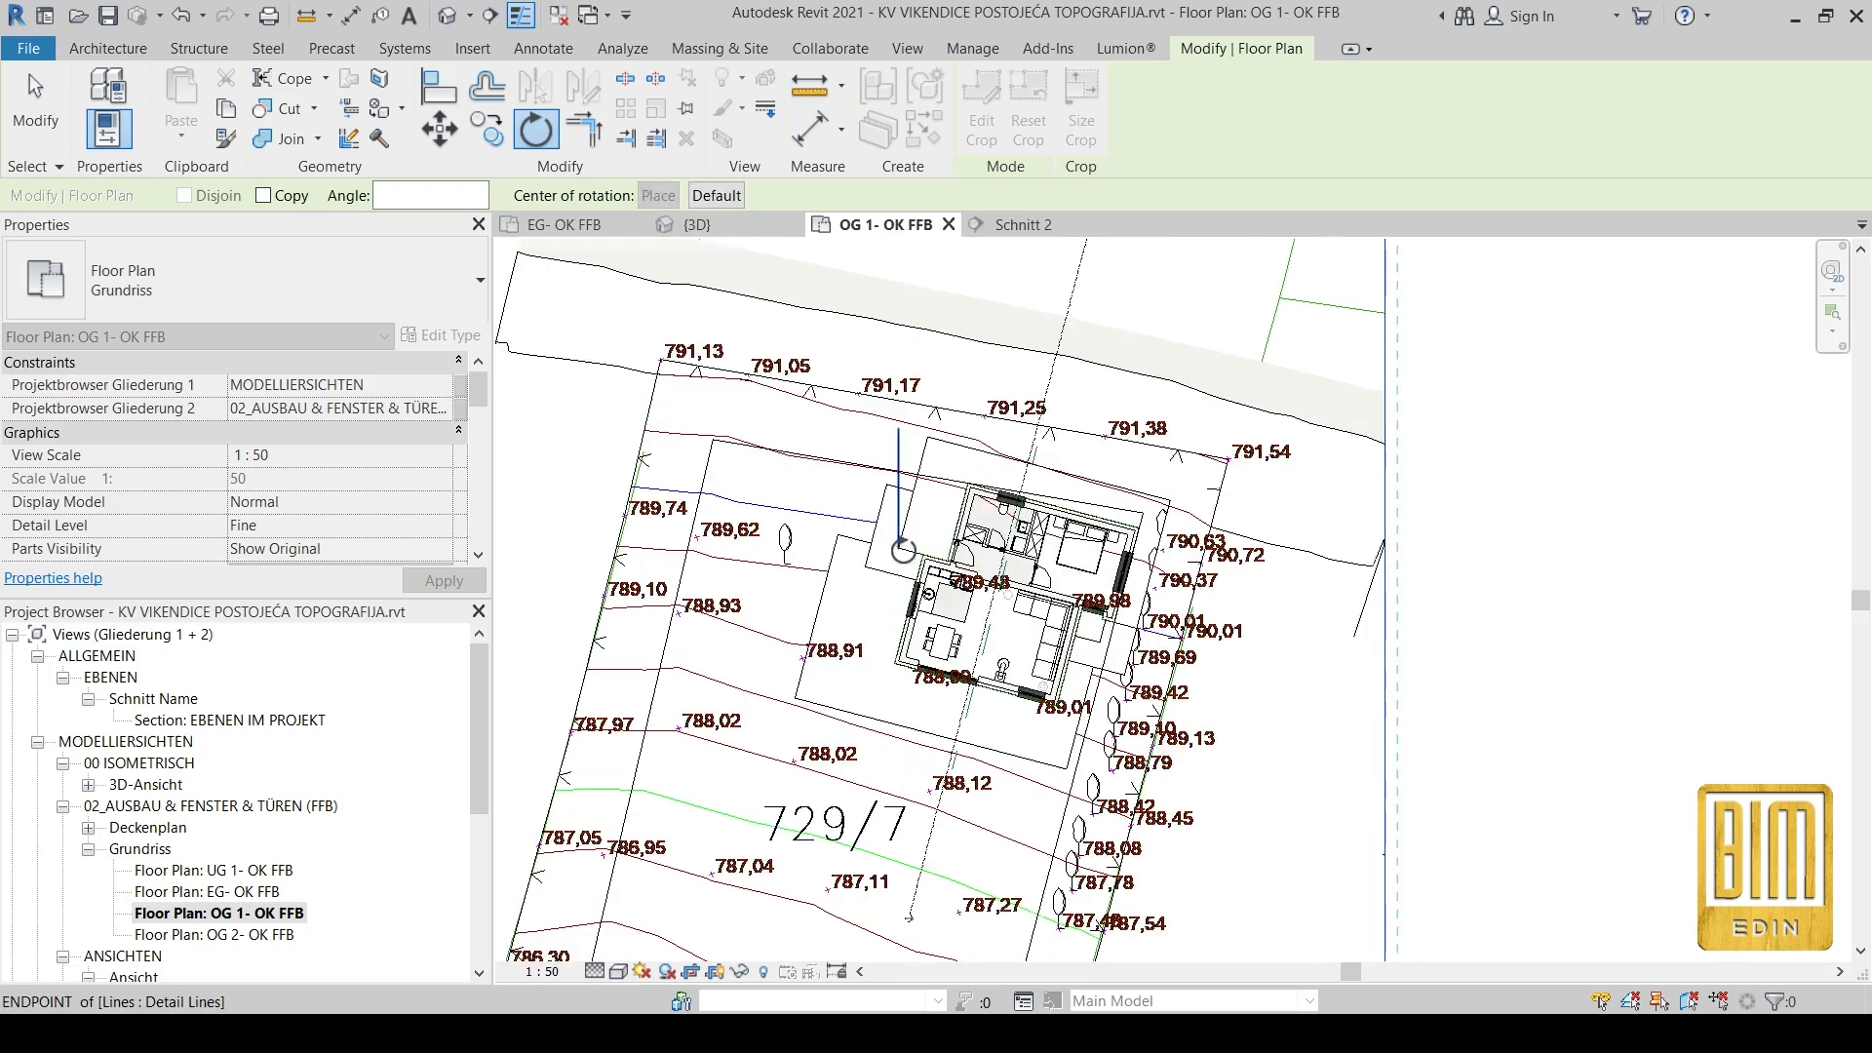
click(897, 416)
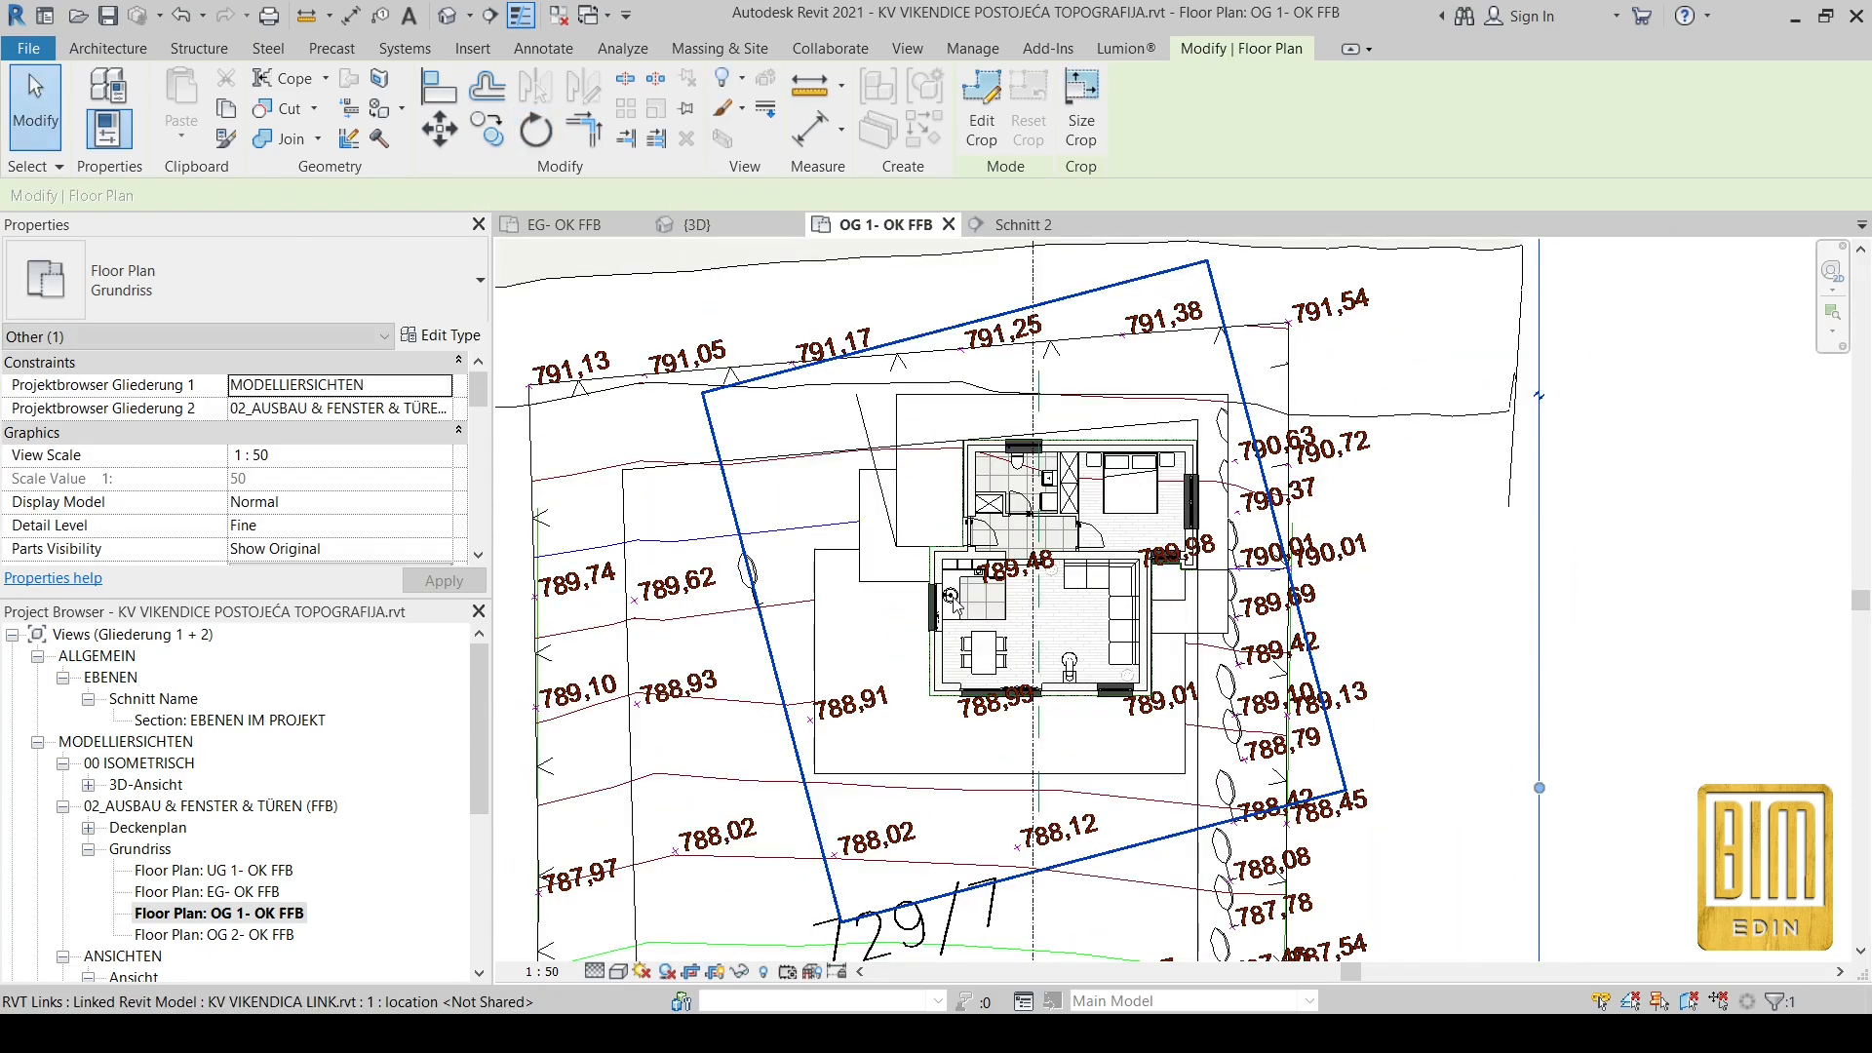
Step: Hide the imported site survey DWG element in the OG 1 floor plan, removing its spot heights from the view
scroll(953, 601, down, 2)
click(1304, 543)
scroll(992, 592, up, 5)
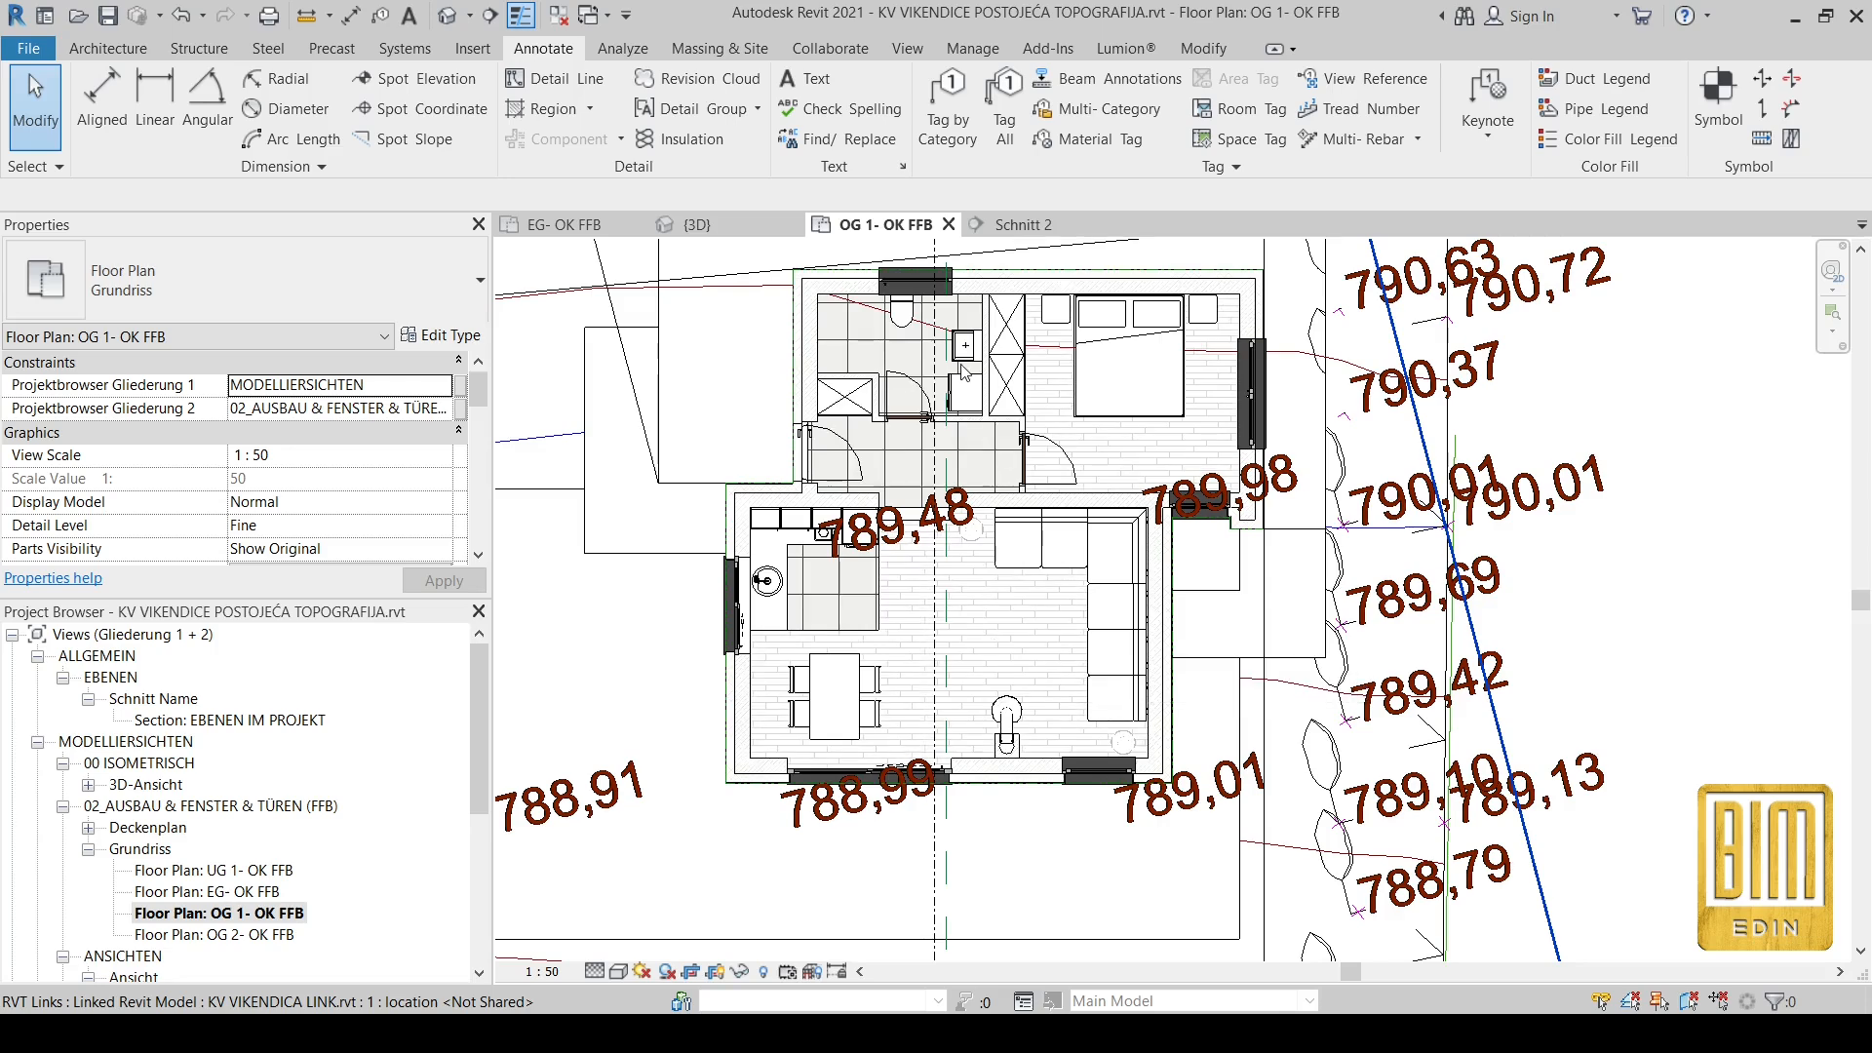
scroll(885, 521, up, 2)
scroll(1025, 514, down, 3)
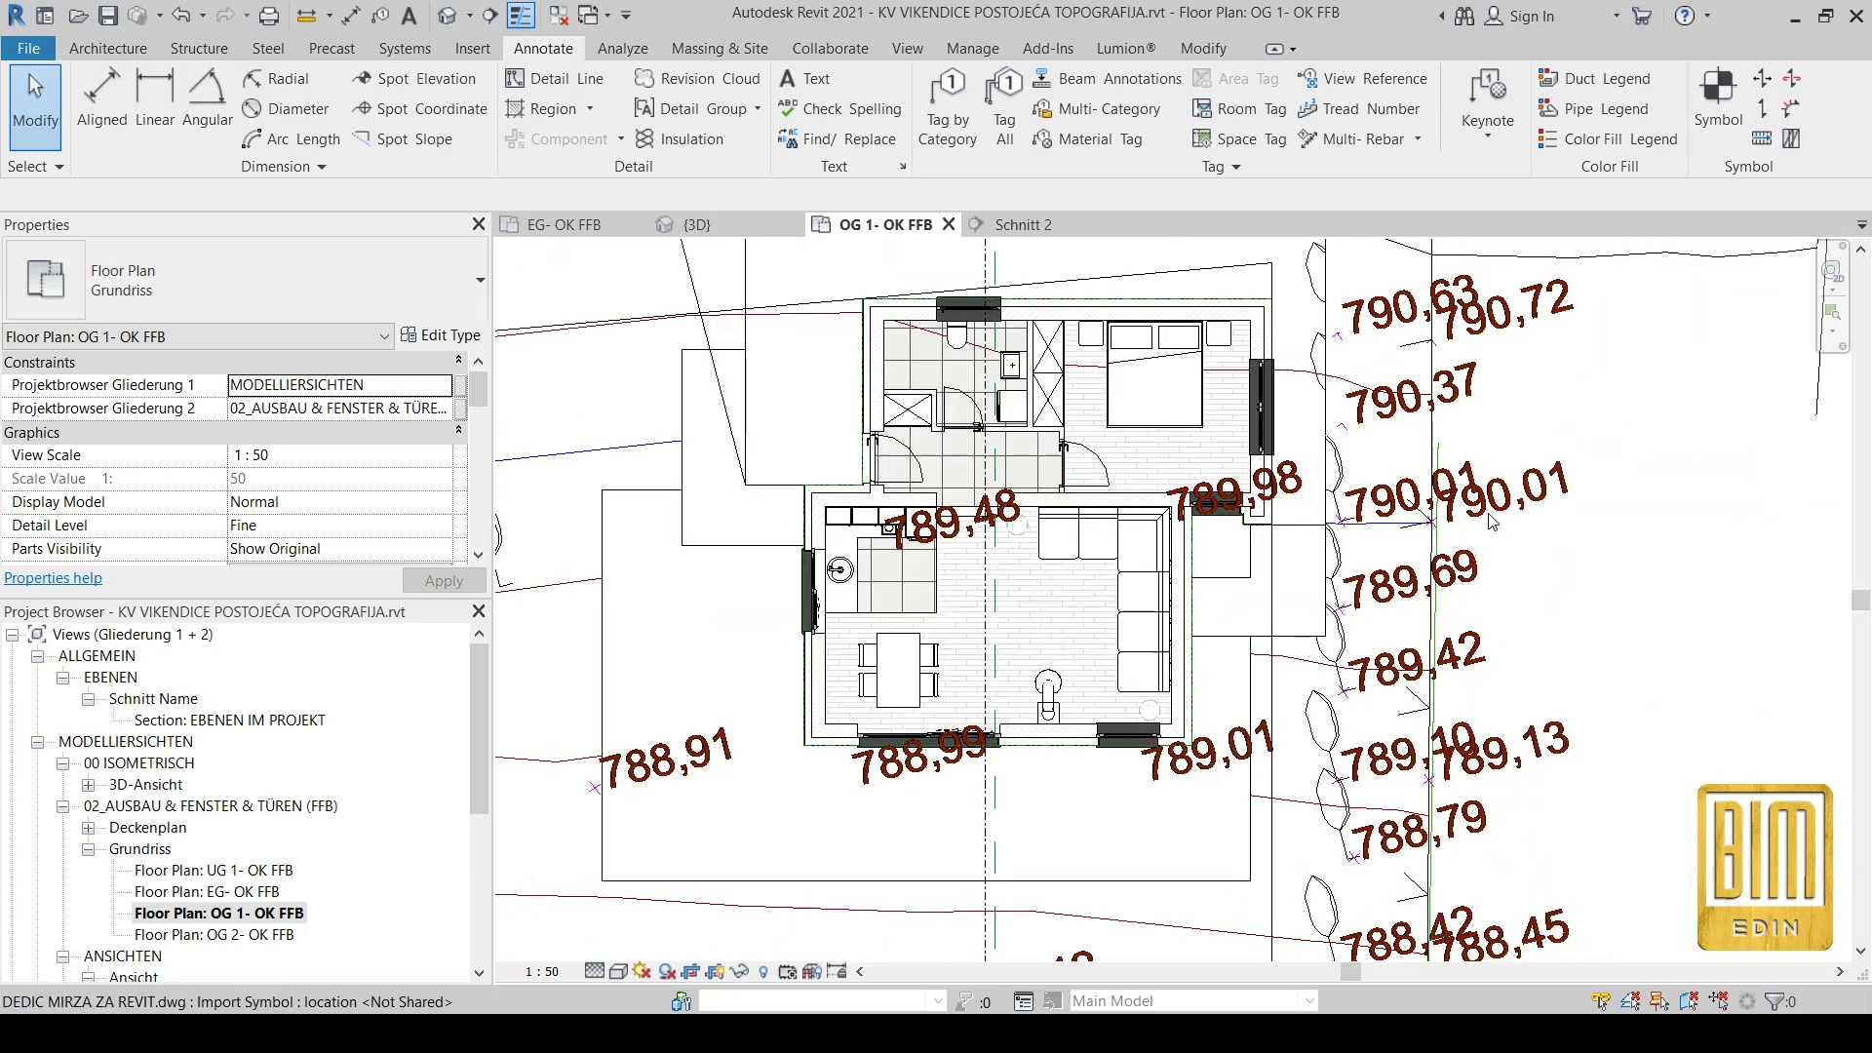
click(1496, 502)
right_click(1497, 502)
mouse_move(1521, 605)
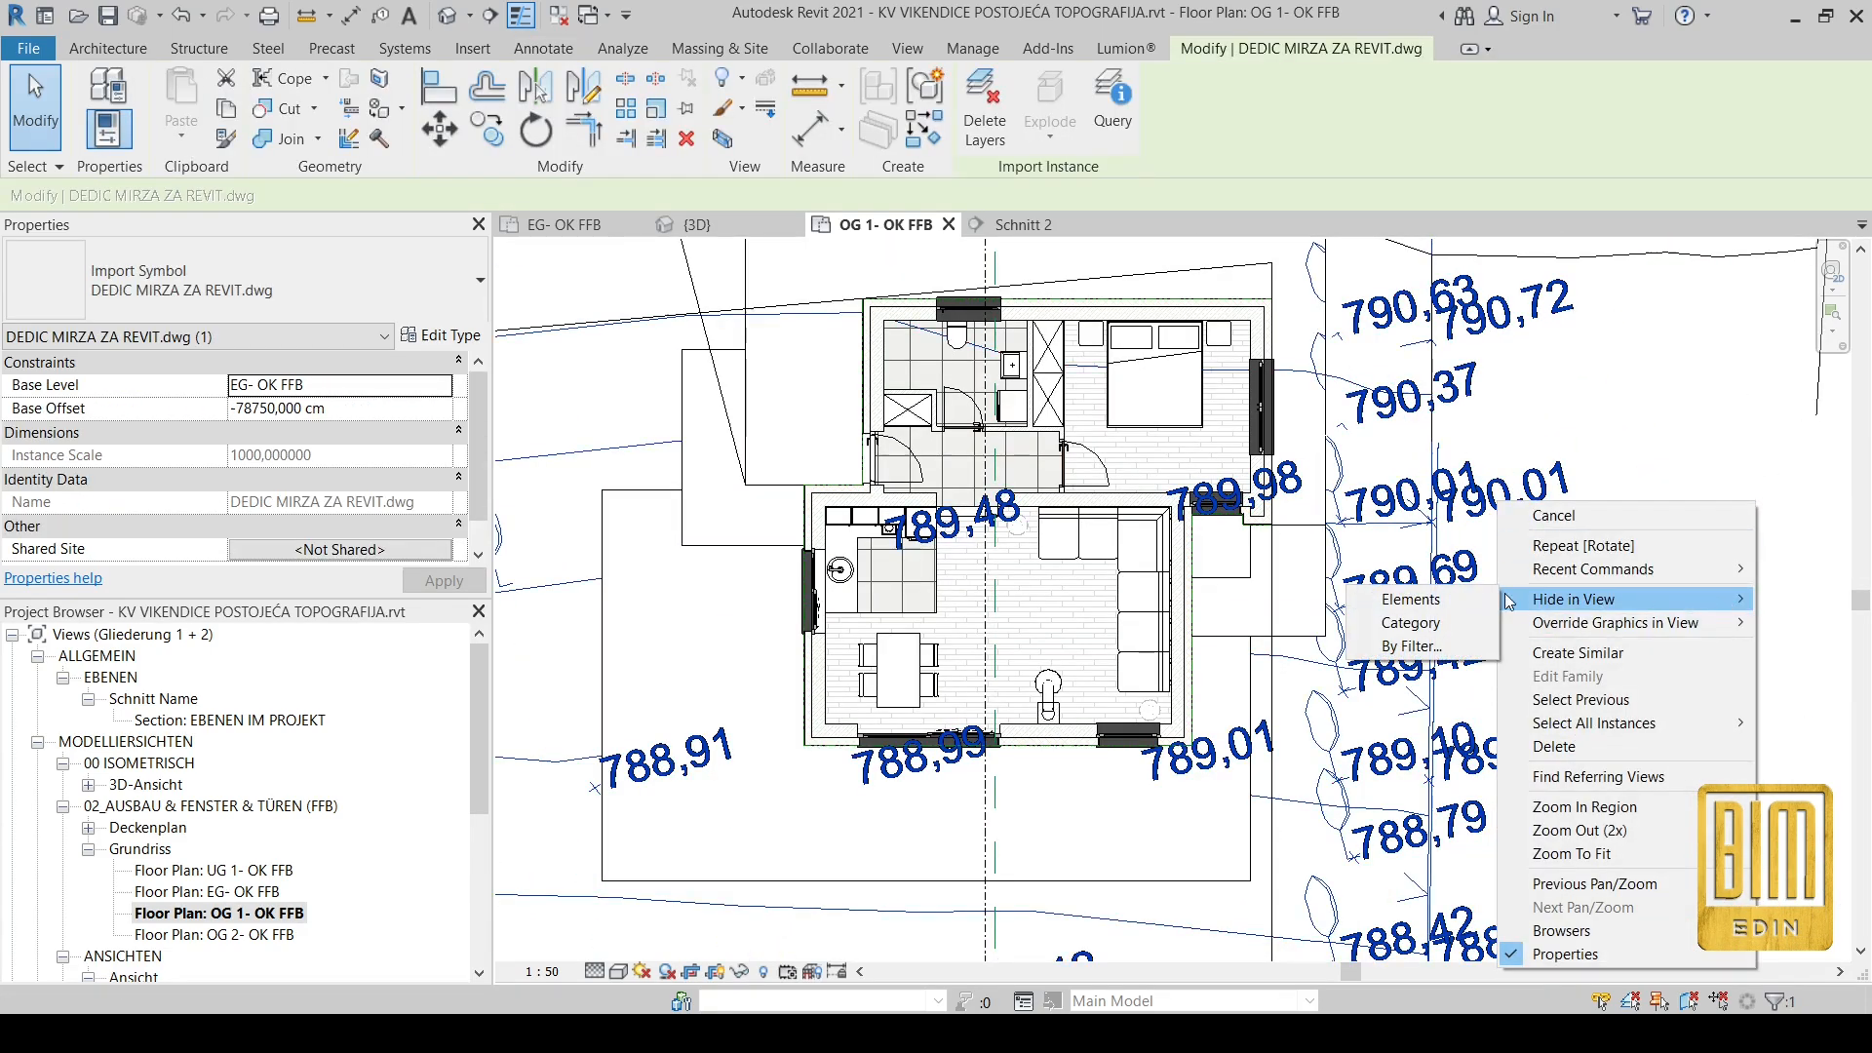
click(1411, 599)
Step: Delete the slanted detail line that served as the rotation reference near the uphill pad
scroll(907, 450, down, 4)
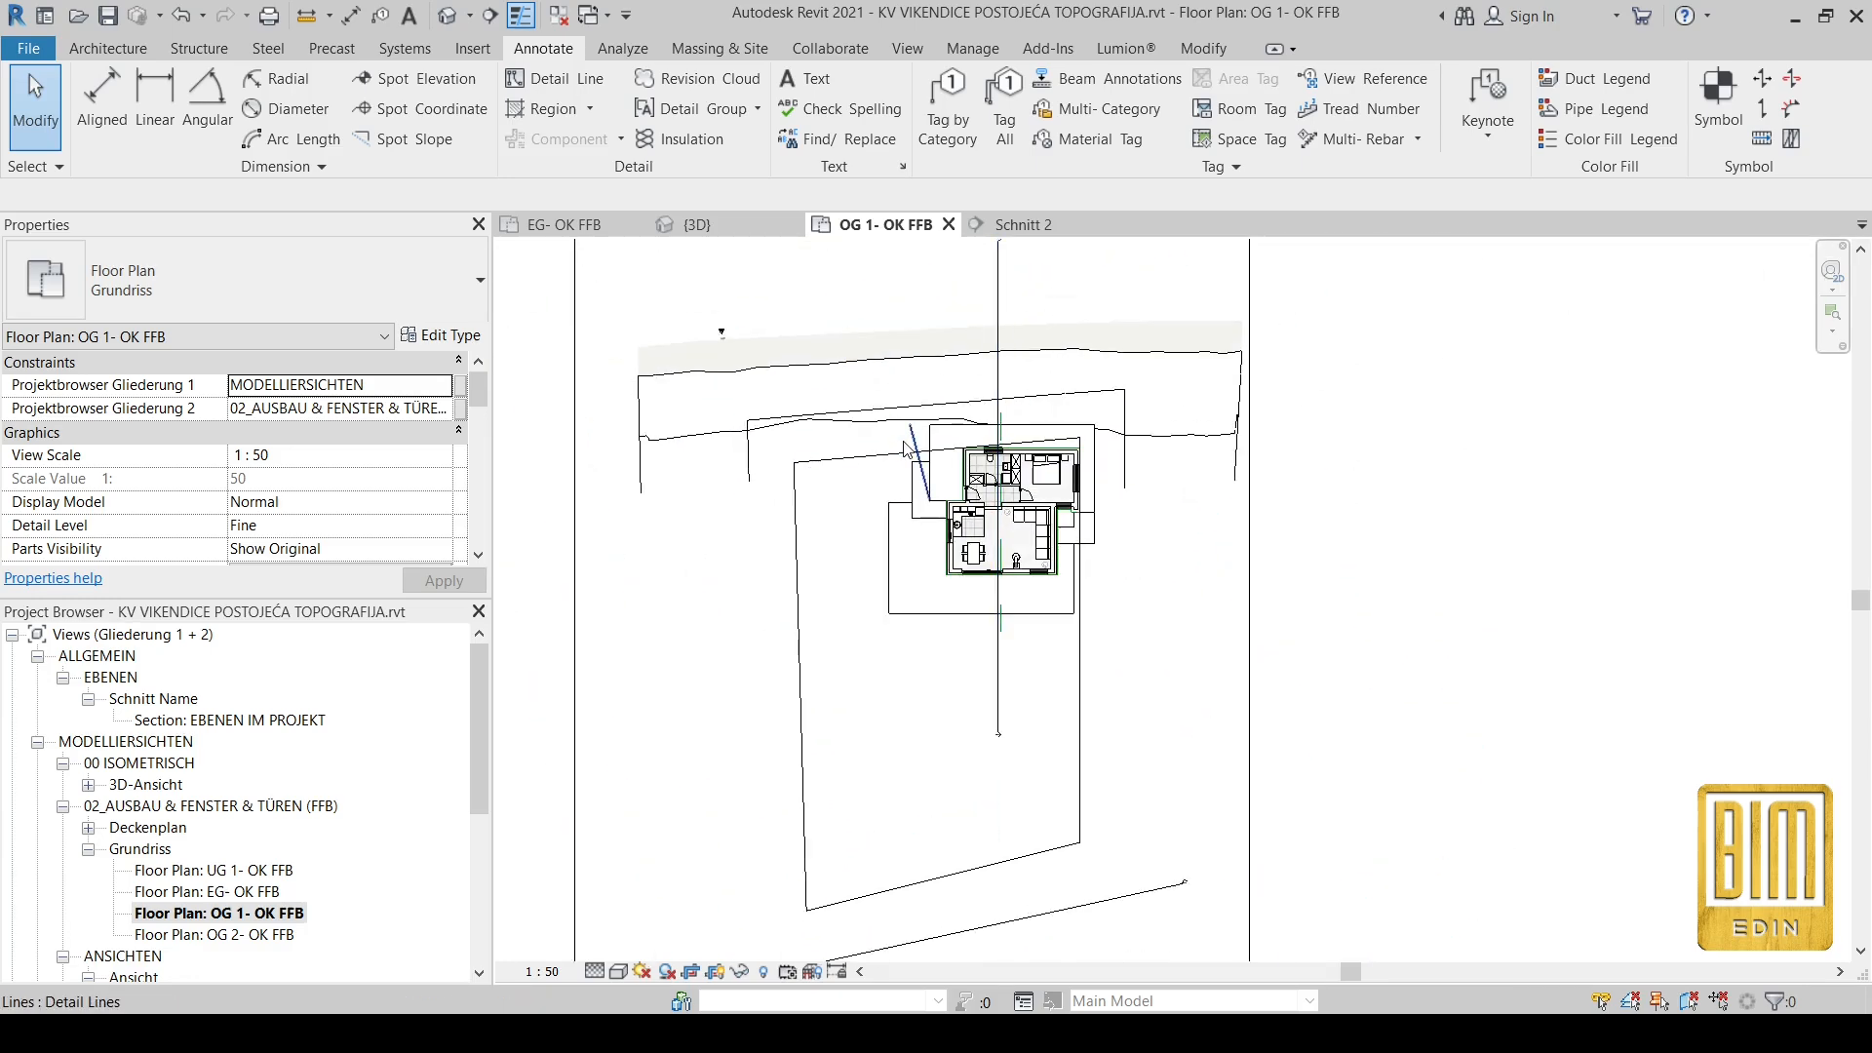
right_click(910, 439)
click(971, 716)
Step: Tighten the floor plan's crop region on all four sides around the house and its building pads
scroll(1094, 472, down, 2)
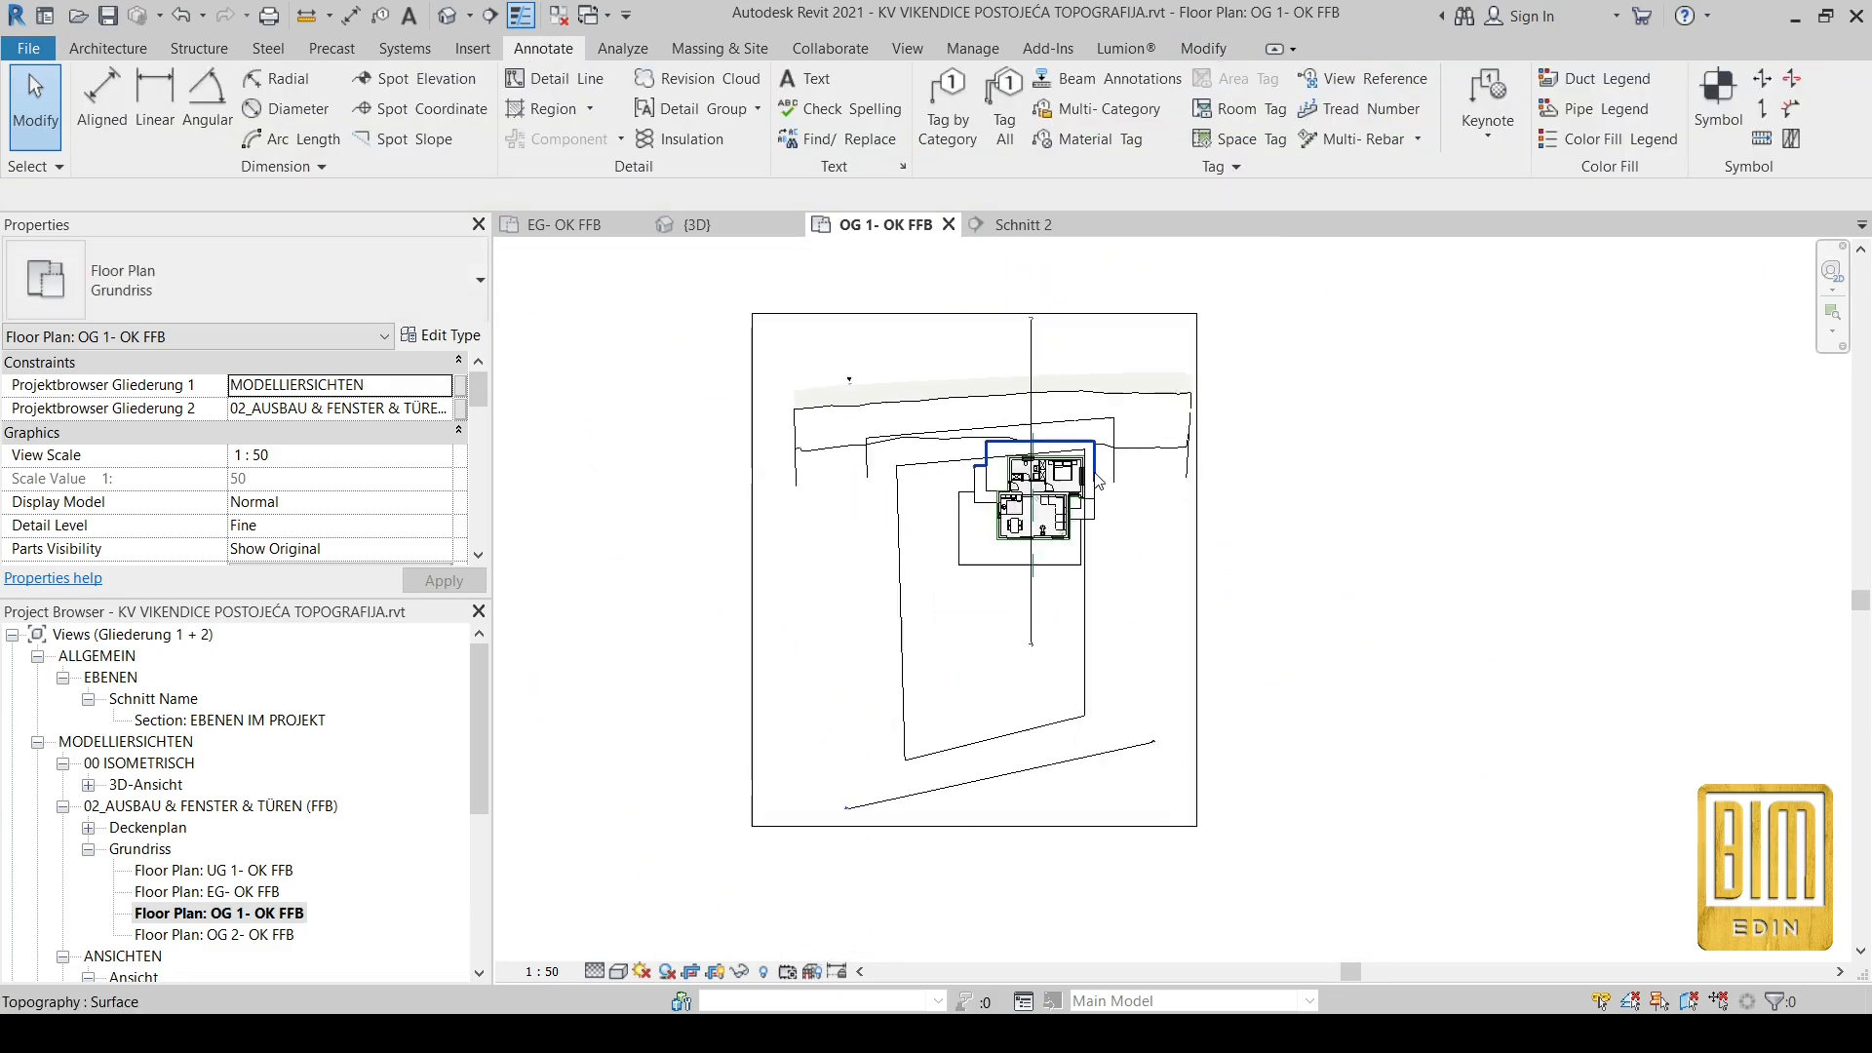
scroll(927, 535, up, 1)
click(732, 546)
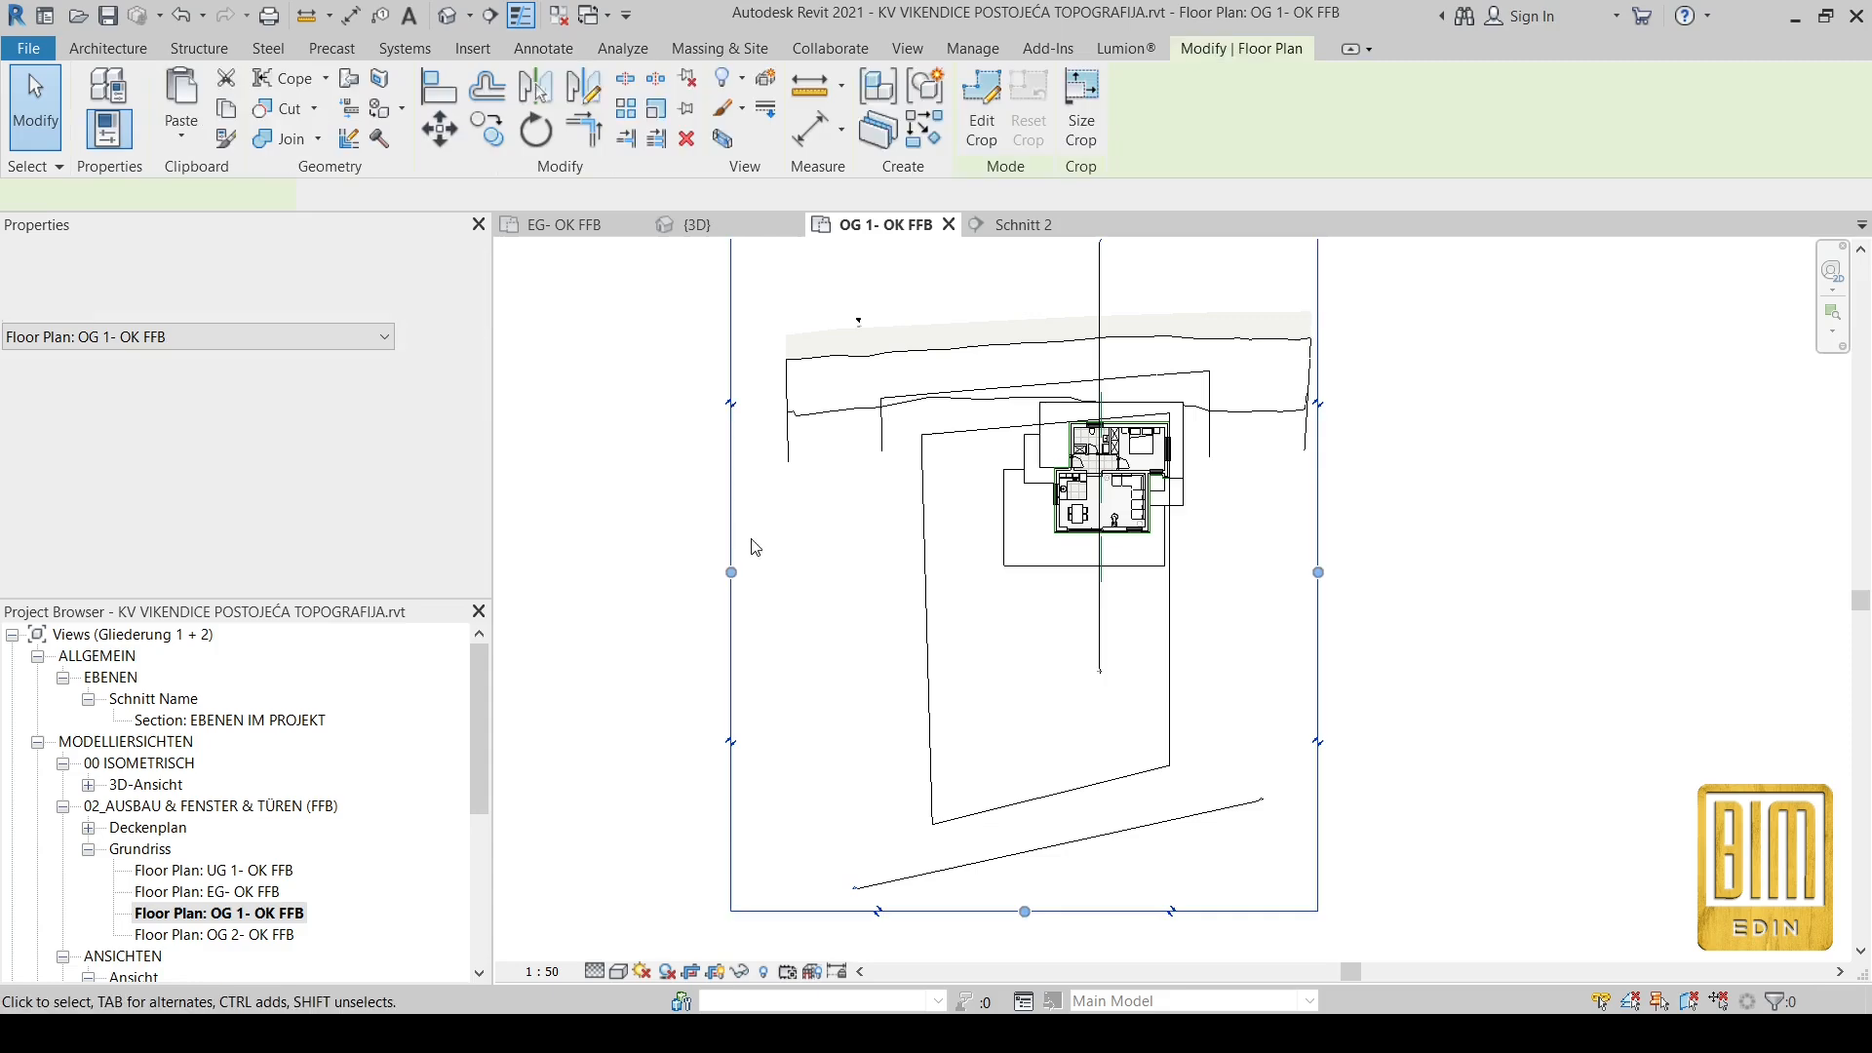
drag(732, 572, 949, 572)
drag(1317, 571, 1238, 570)
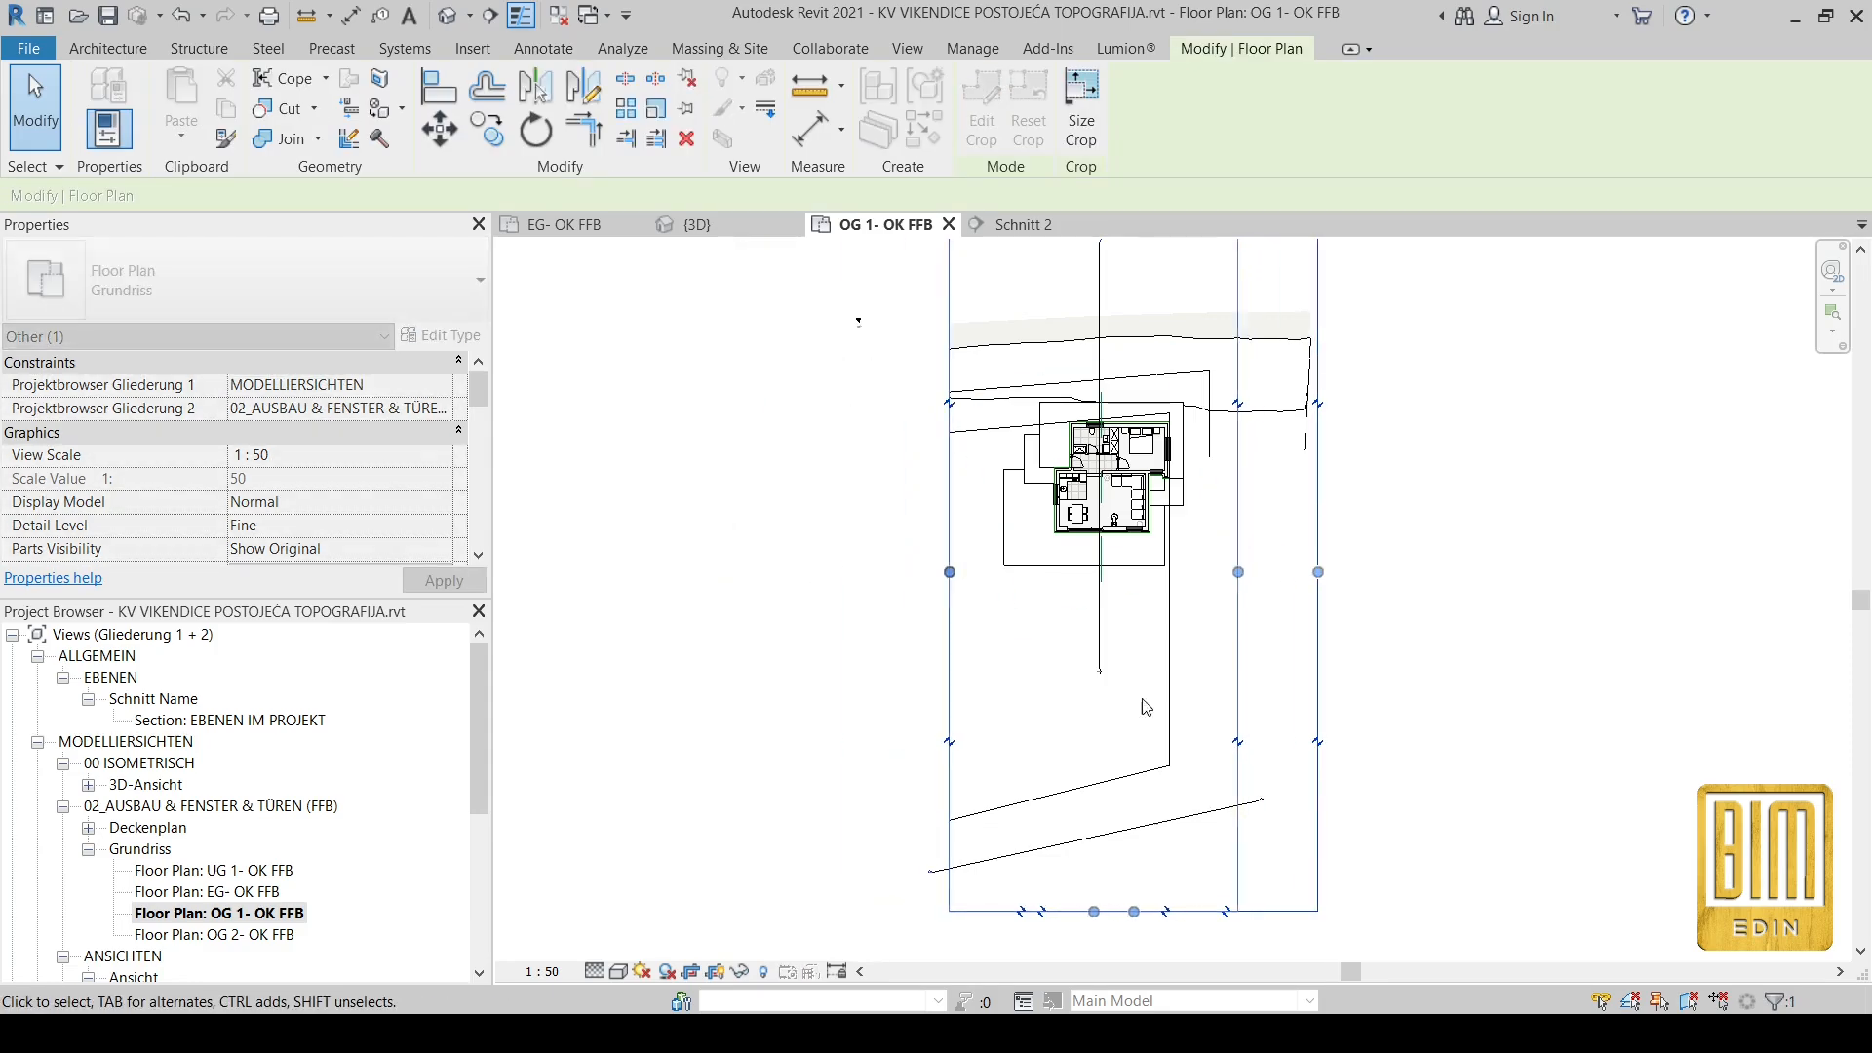
drag(1133, 912, 1133, 671)
middle_drag(1158, 499, 1150, 674)
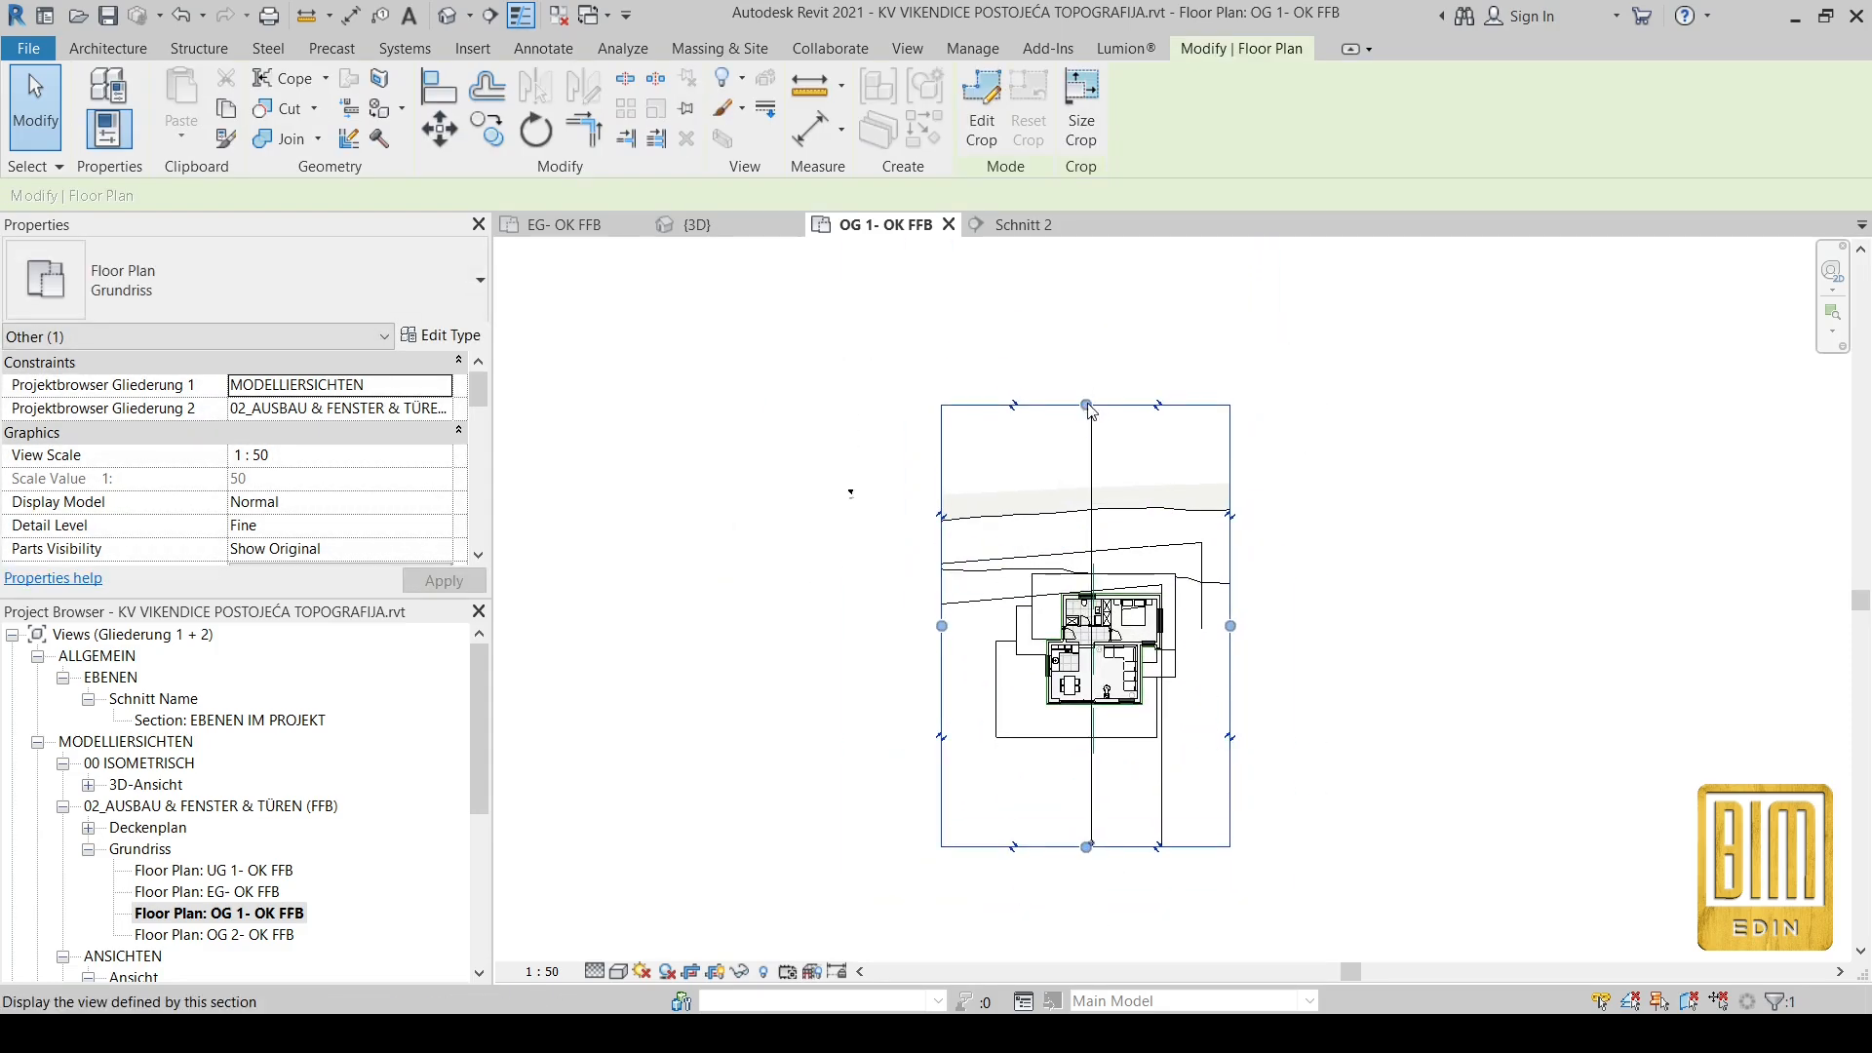
scroll(1073, 411, up, 3)
drag(1099, 397, 1069, 490)
scroll(1069, 491, down, 3)
scroll(1123, 794, up, 2)
key(Escape)
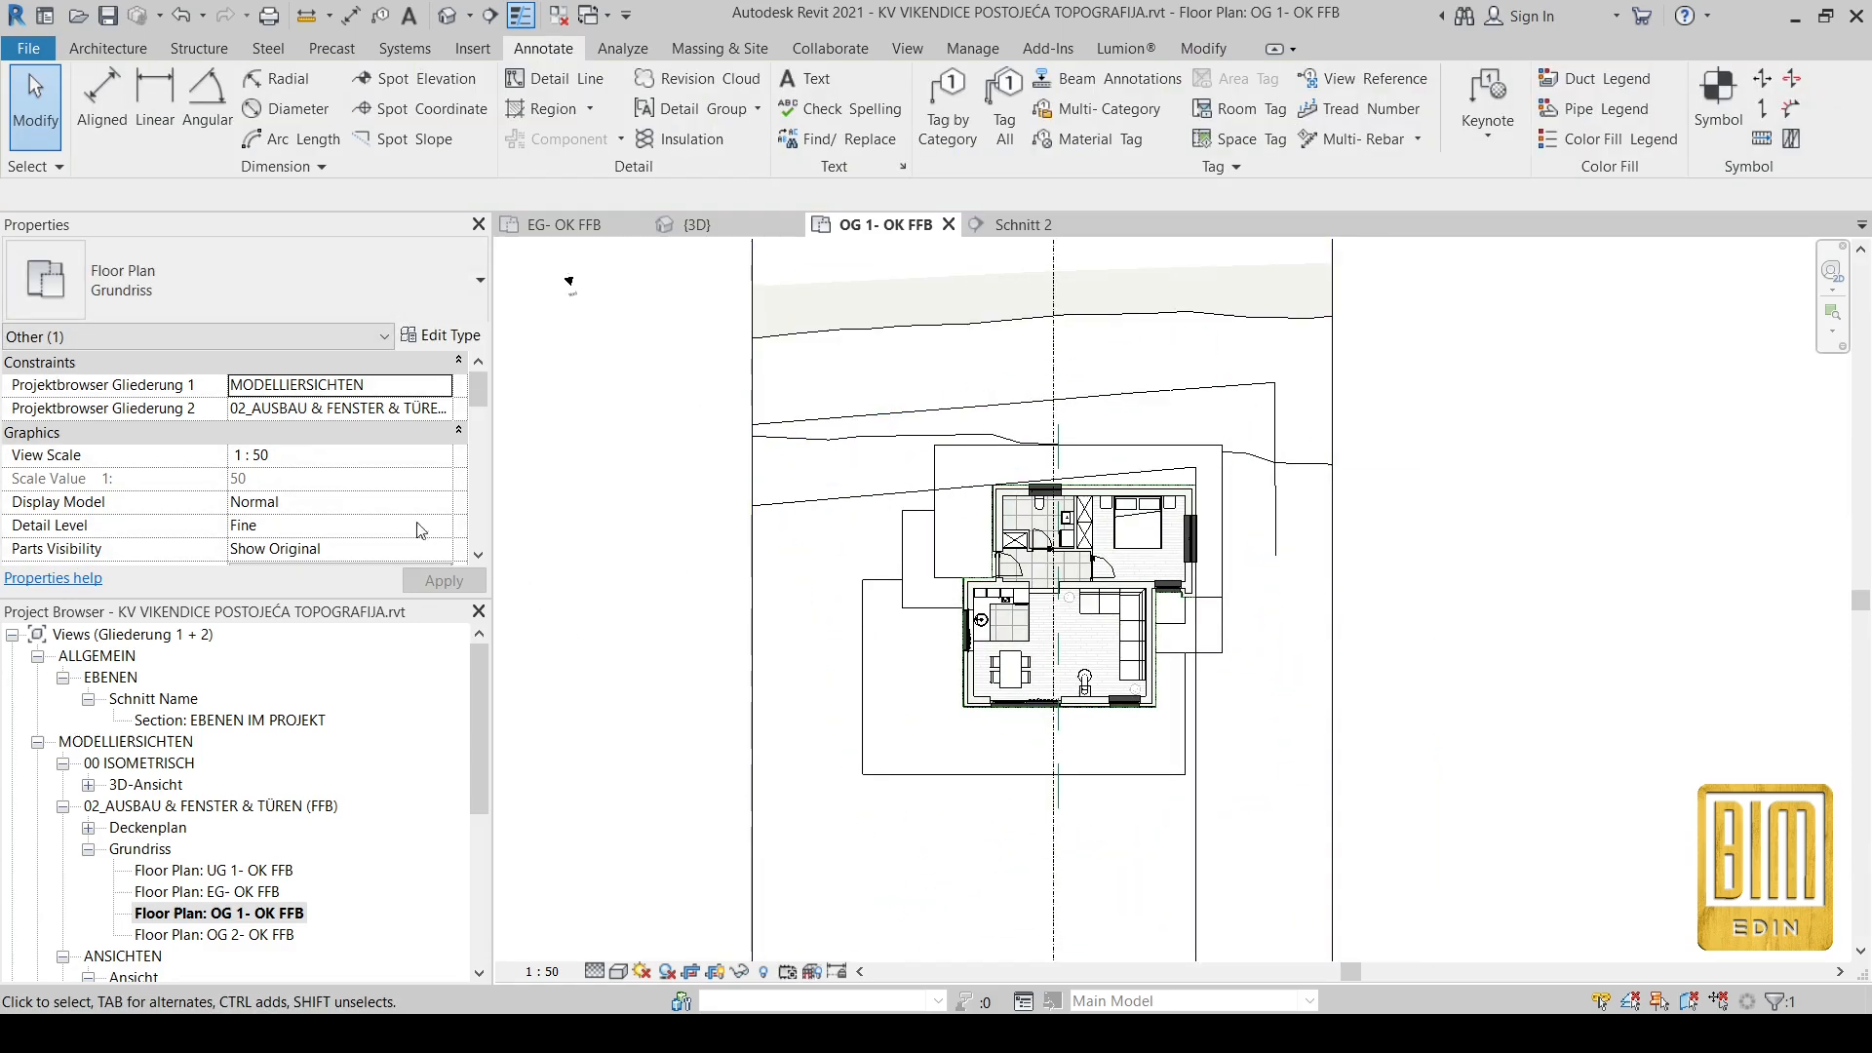
Step: Locate the crop settings among the floor plan's Extents properties
scroll(382, 502, down, 3)
scroll(382, 500, down, 3)
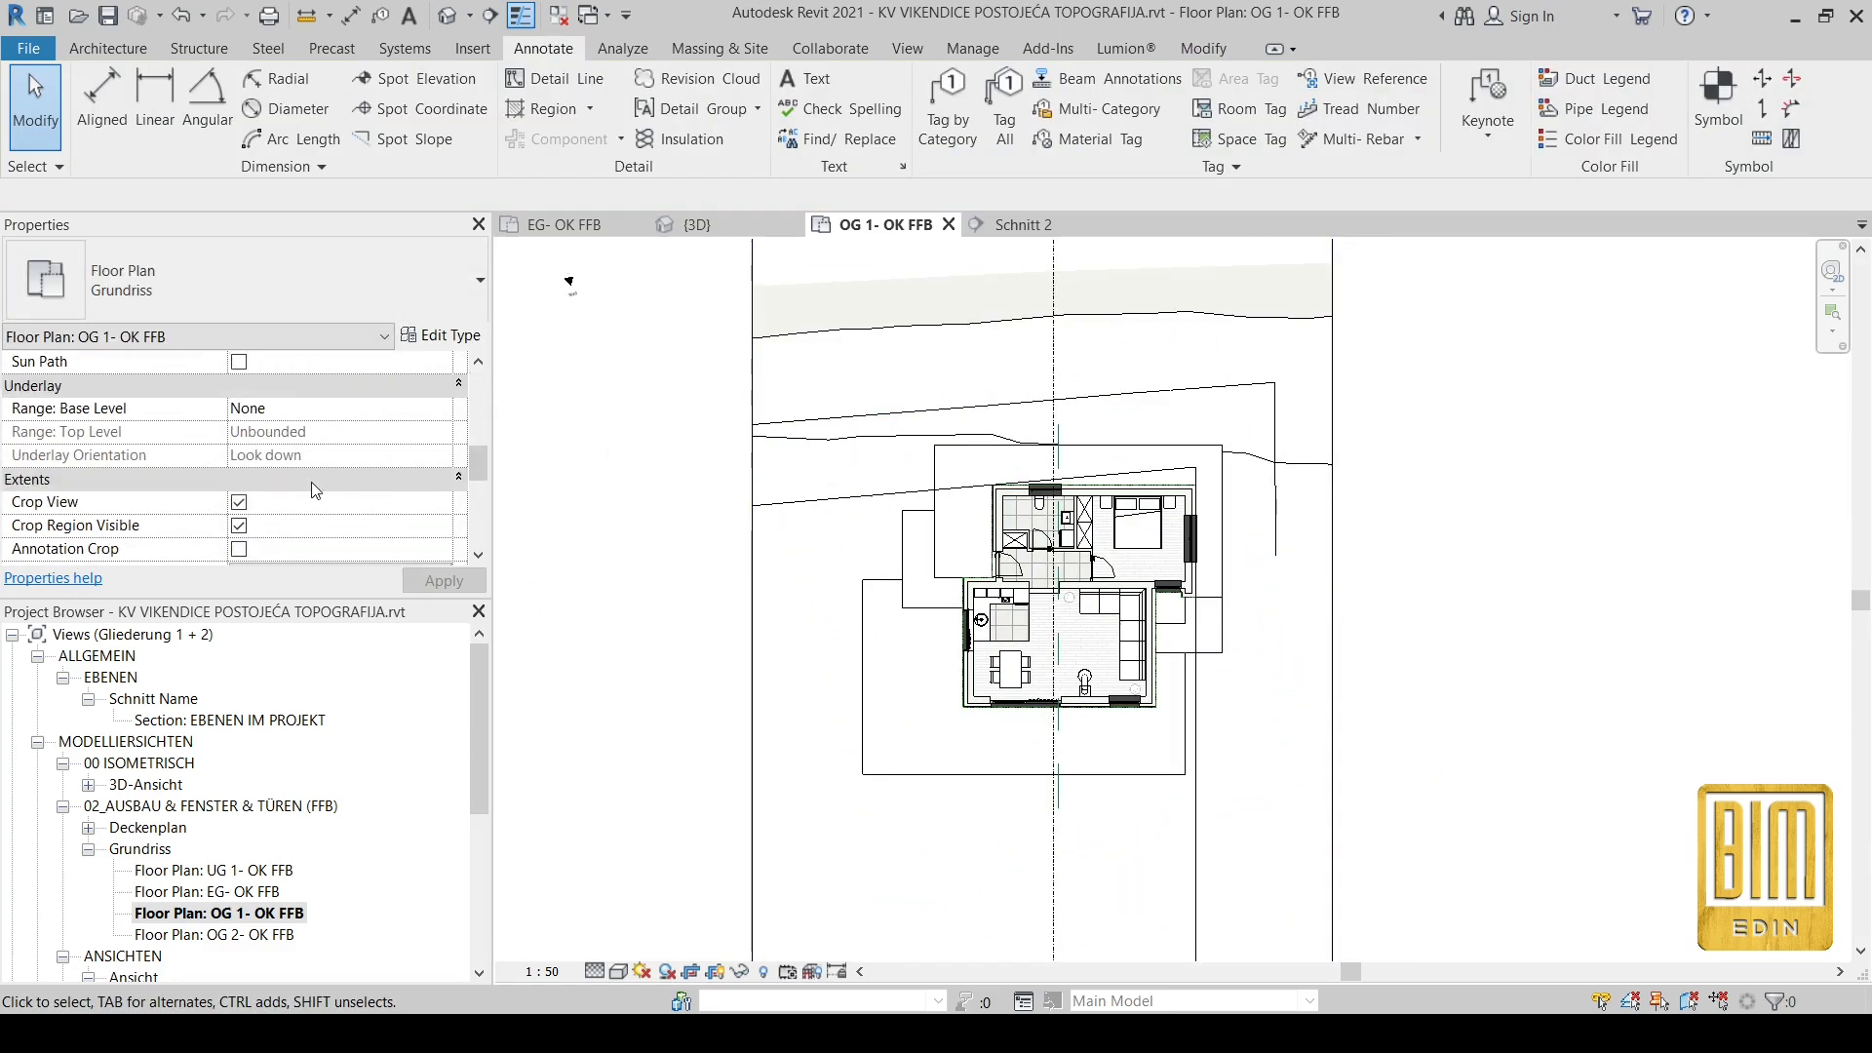
Step: Change the view depth level in the OG 1- OK FFB floor plan's view range to show the terrain below
scroll(312, 482, up, 2)
scroll(314, 488, up, 2)
scroll(314, 488, down, 3)
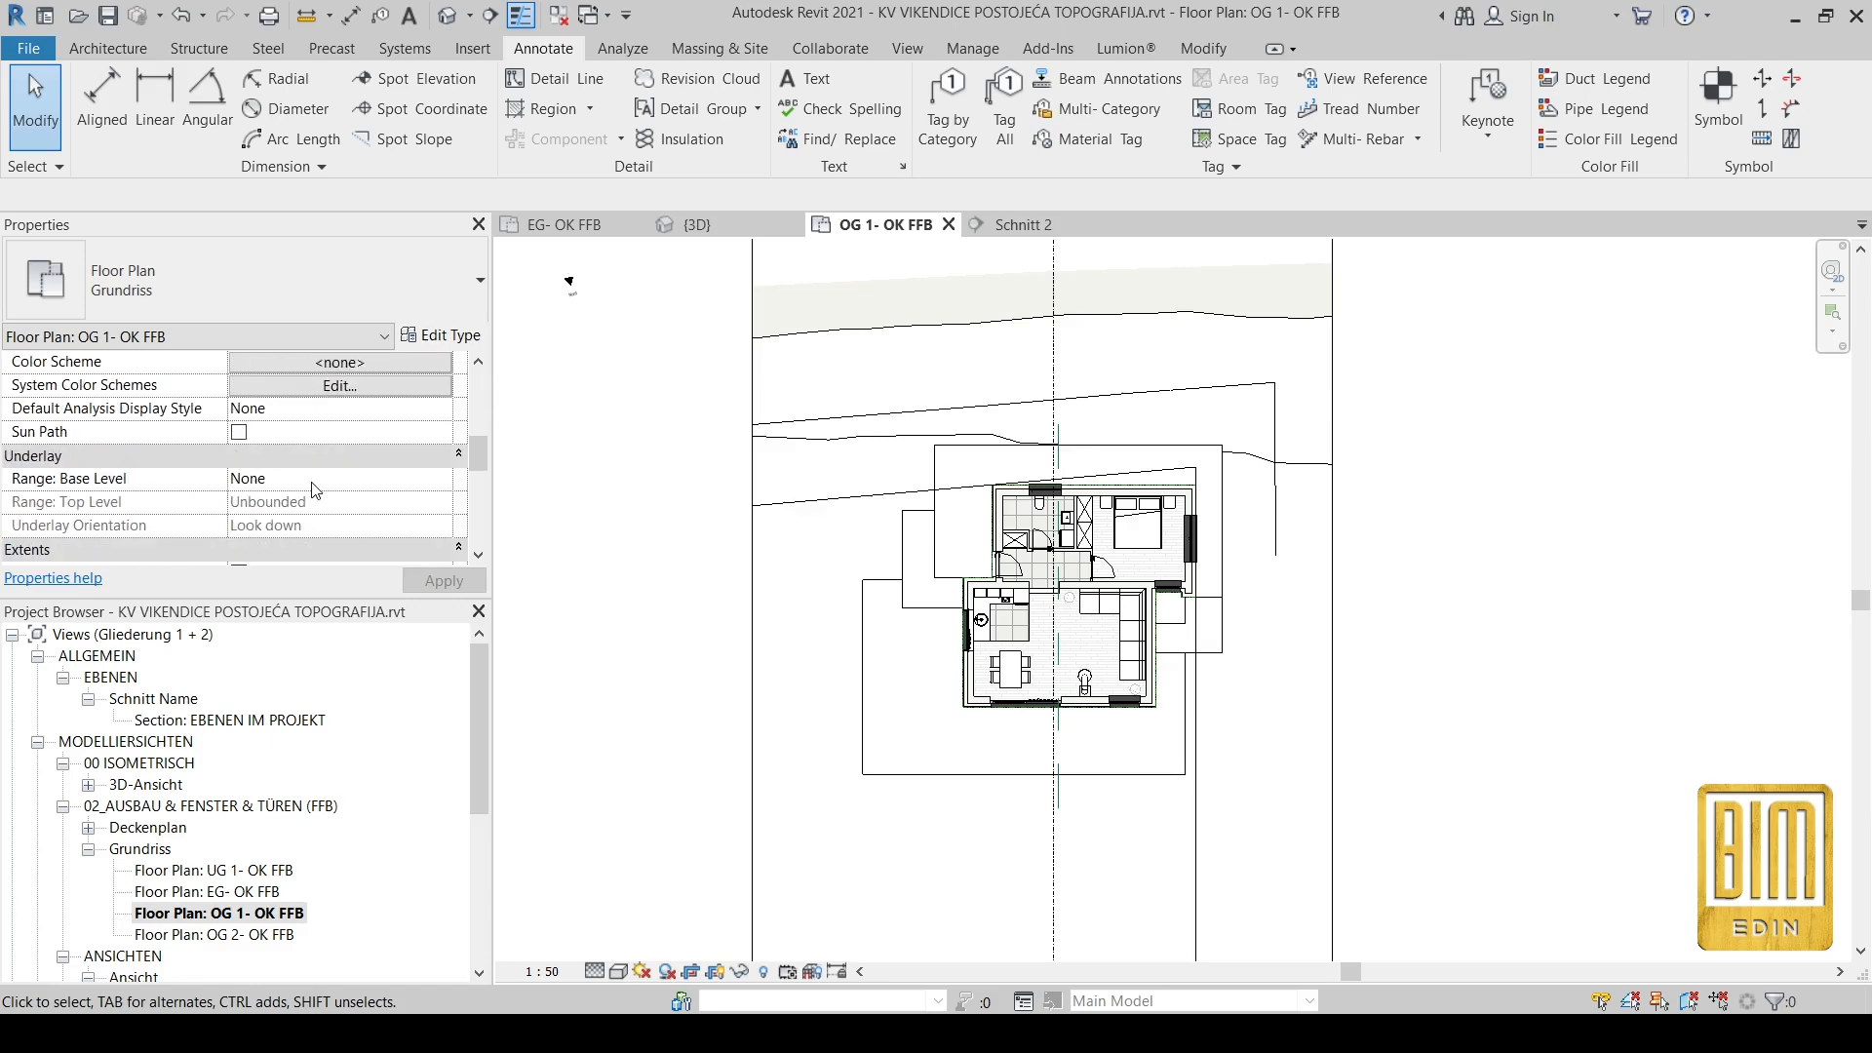
scroll(336, 429, down, 2)
click(341, 528)
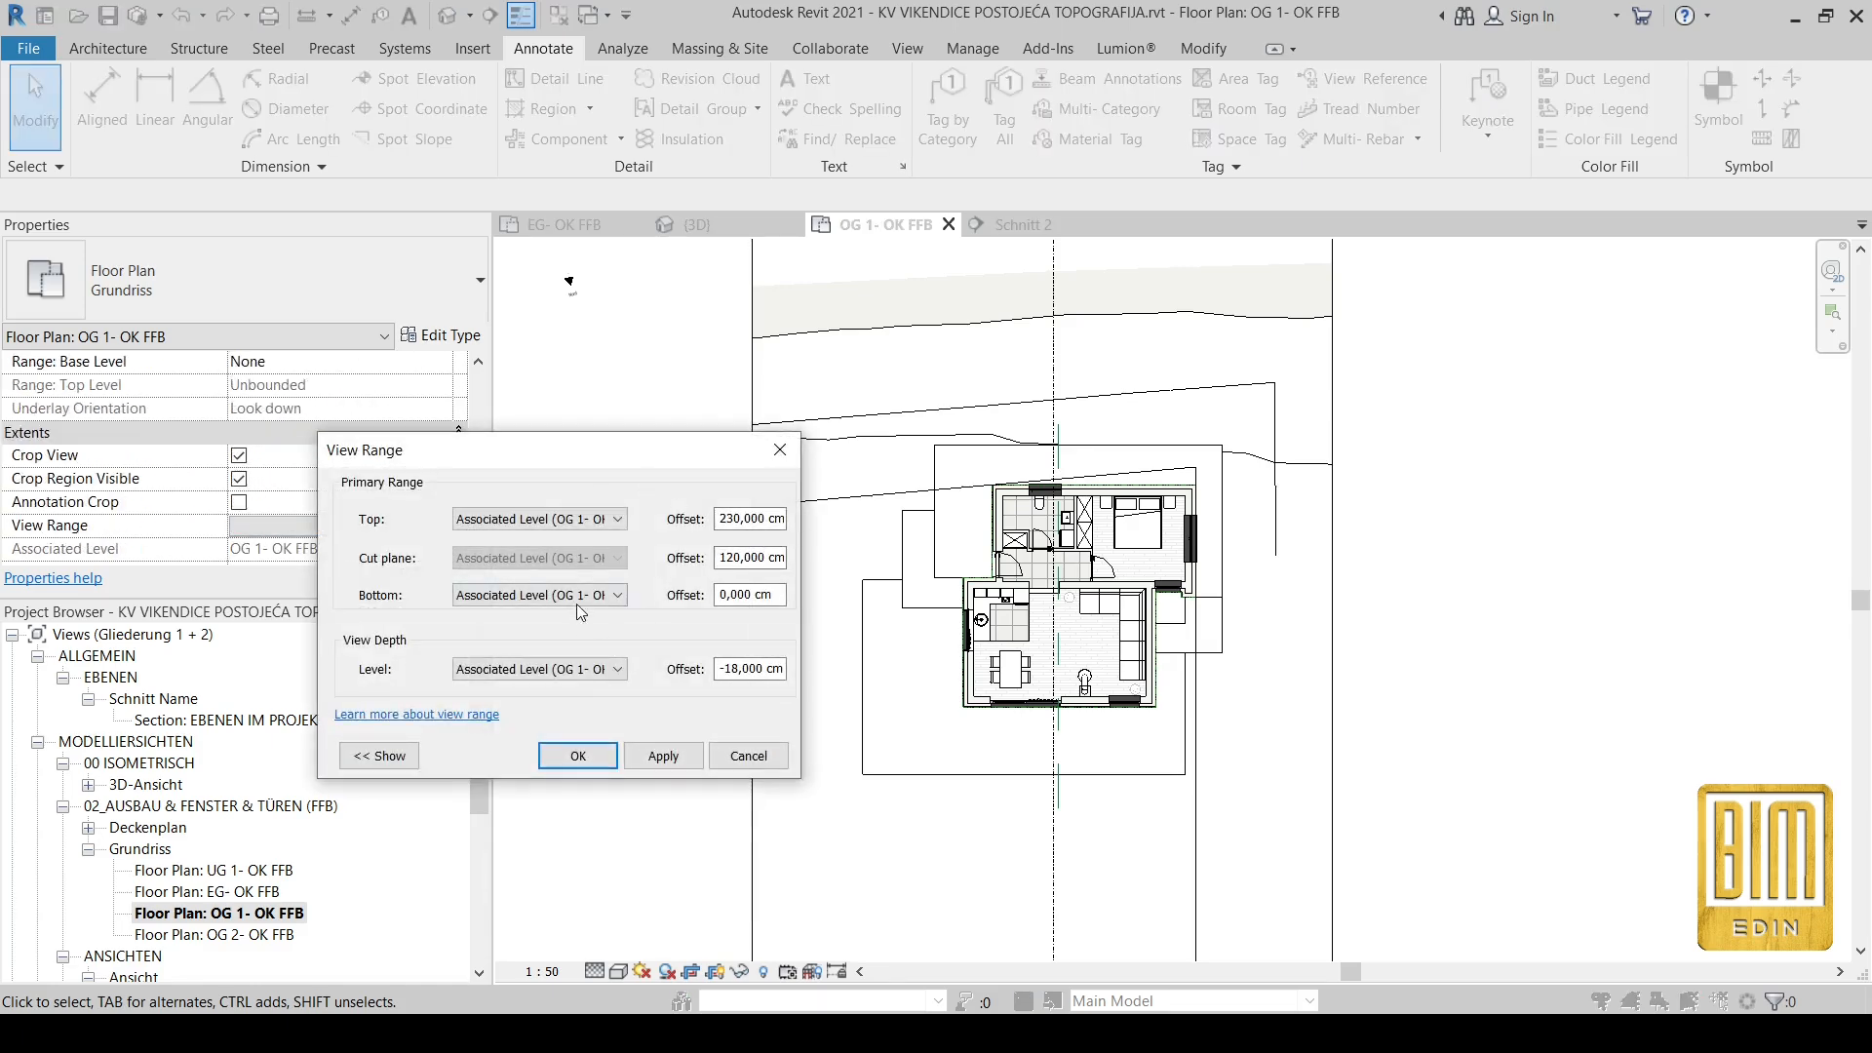
click(565, 668)
click(577, 757)
scroll(1080, 508, up, 3)
scroll(1080, 508, up, 2)
scroll(952, 488, down, 2)
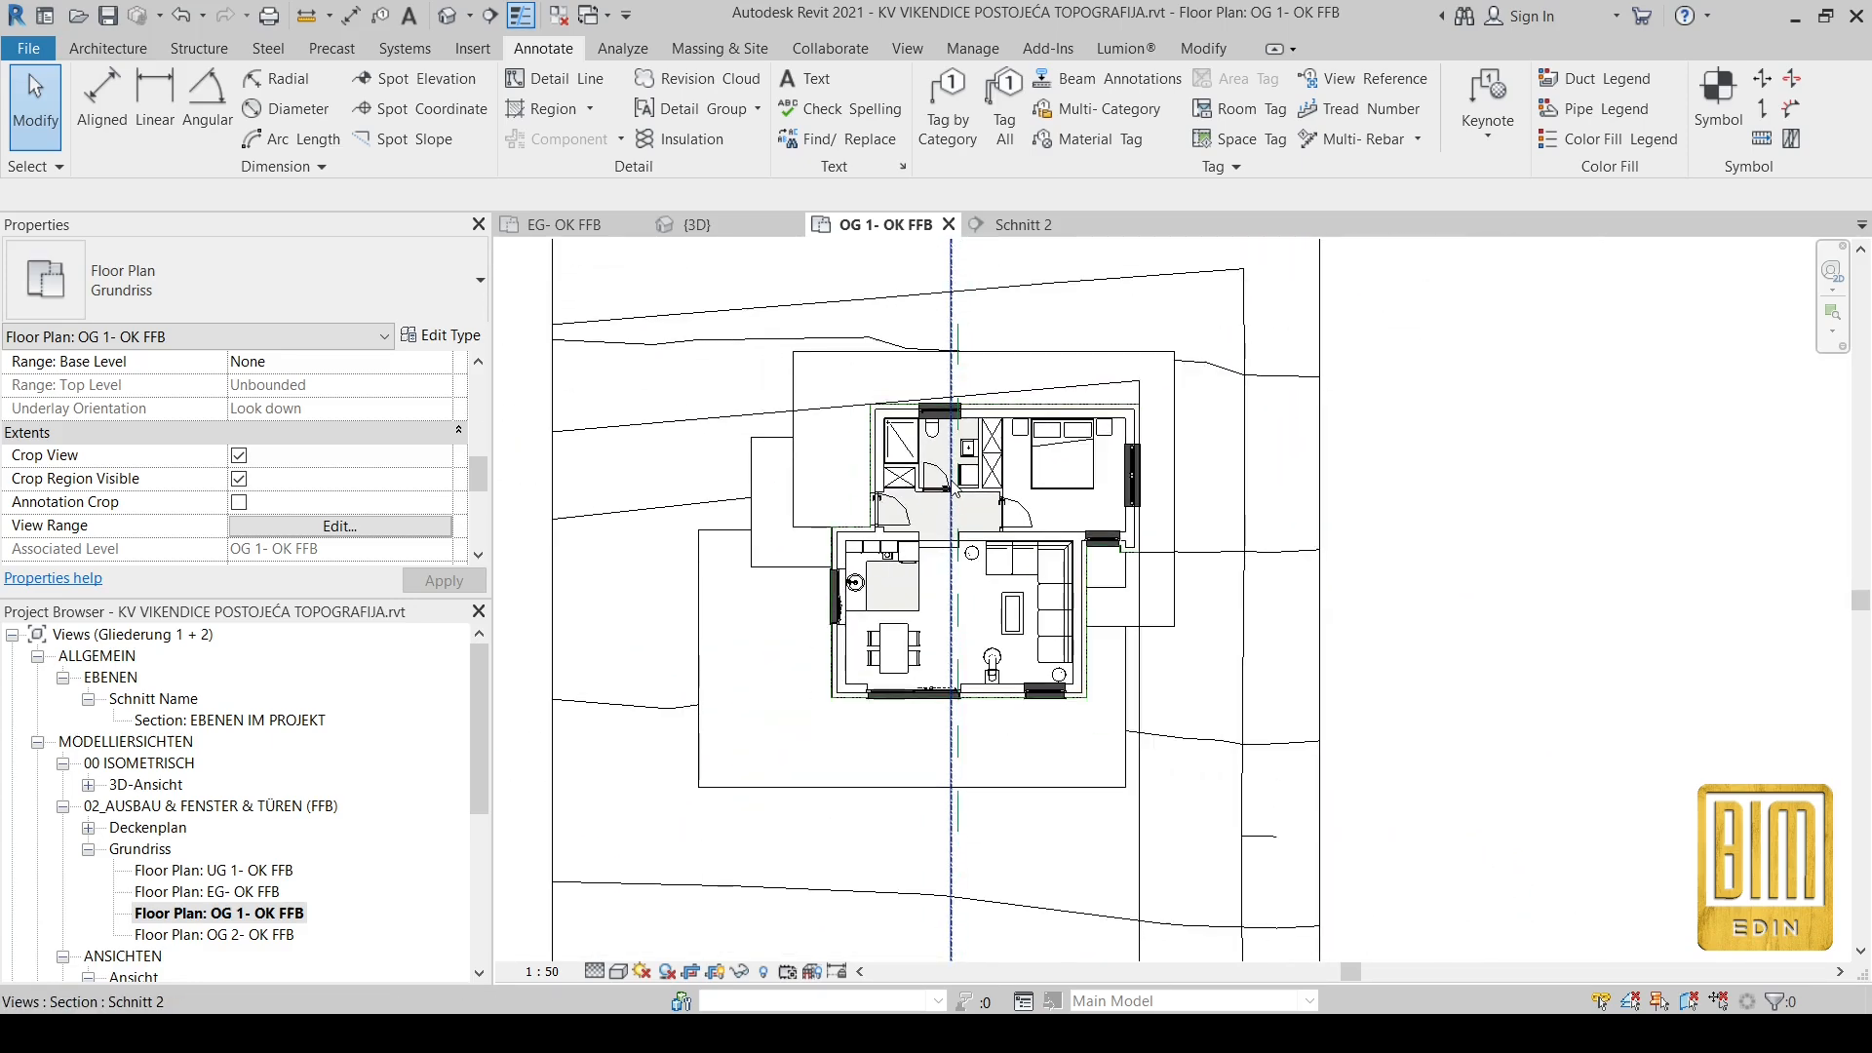
Step: Override the Walls category's cut pattern with a black fill in the floor plan's visibility/graphics overrides
scroll(394, 564, down, 5)
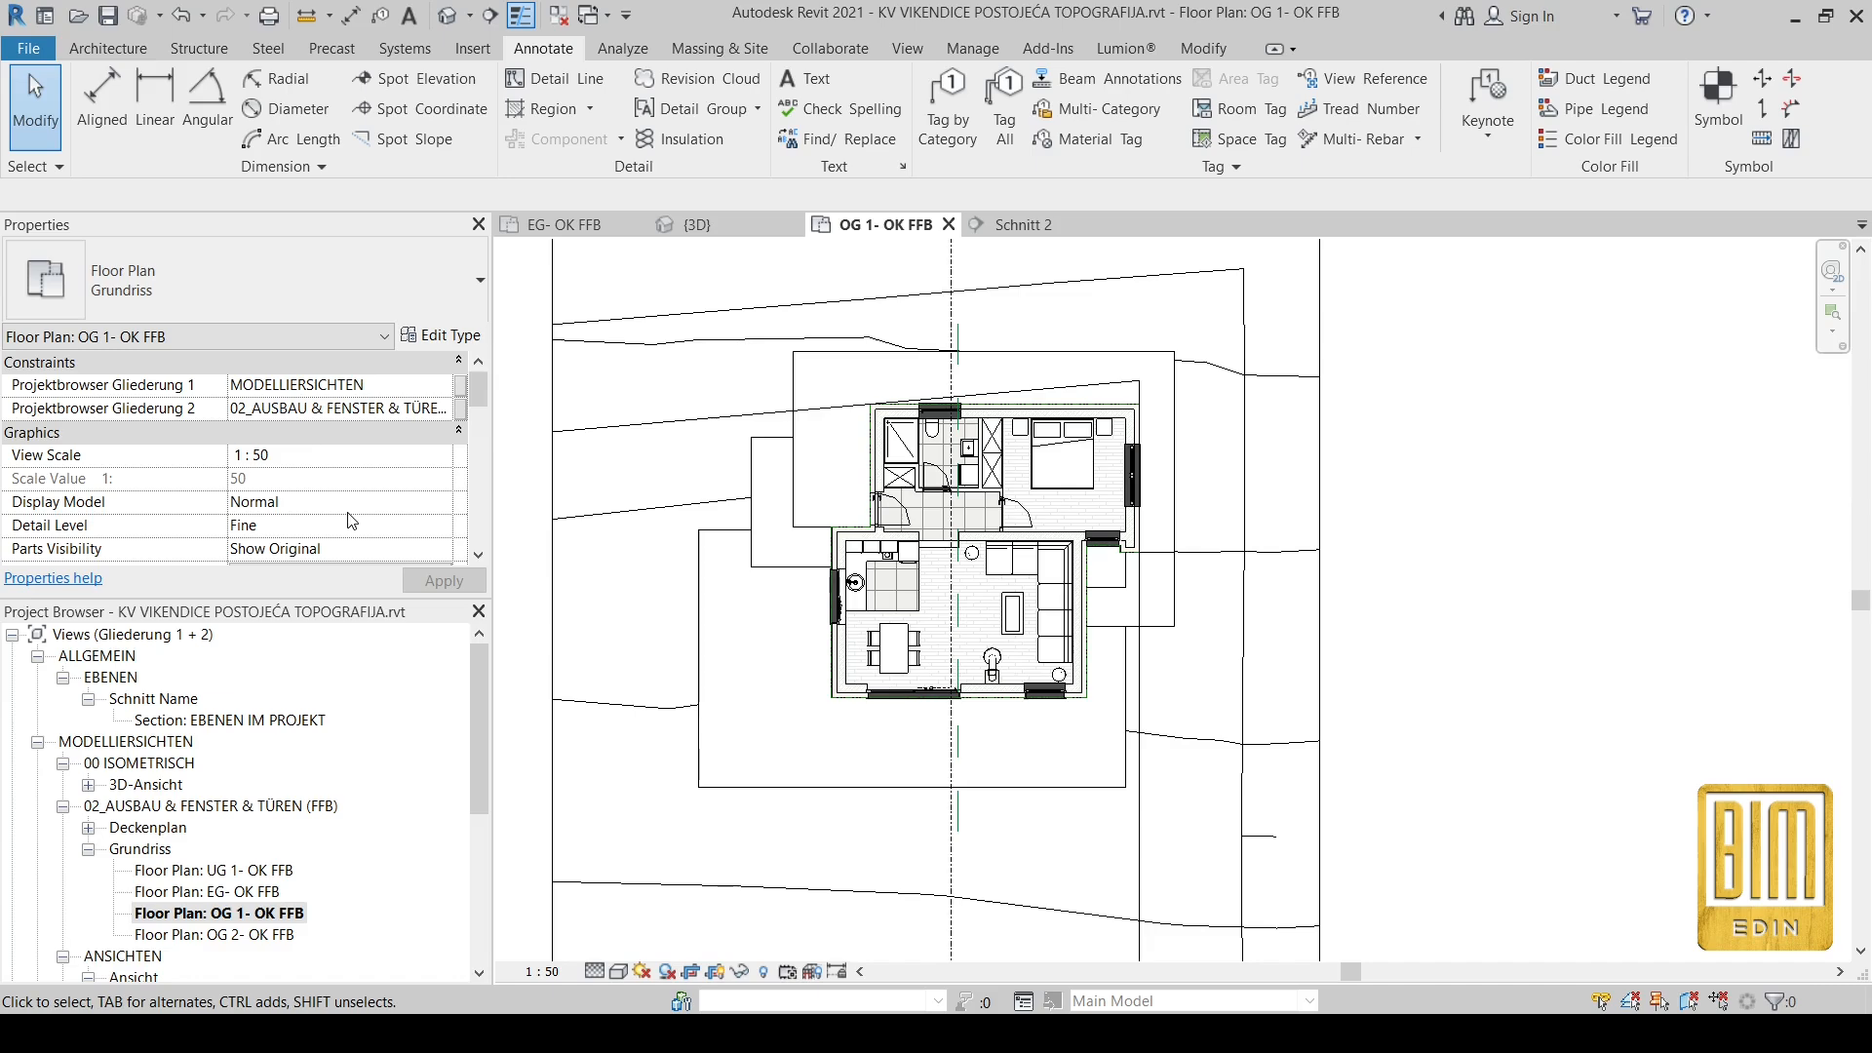
click(338, 411)
scroll(585, 585, down, 20)
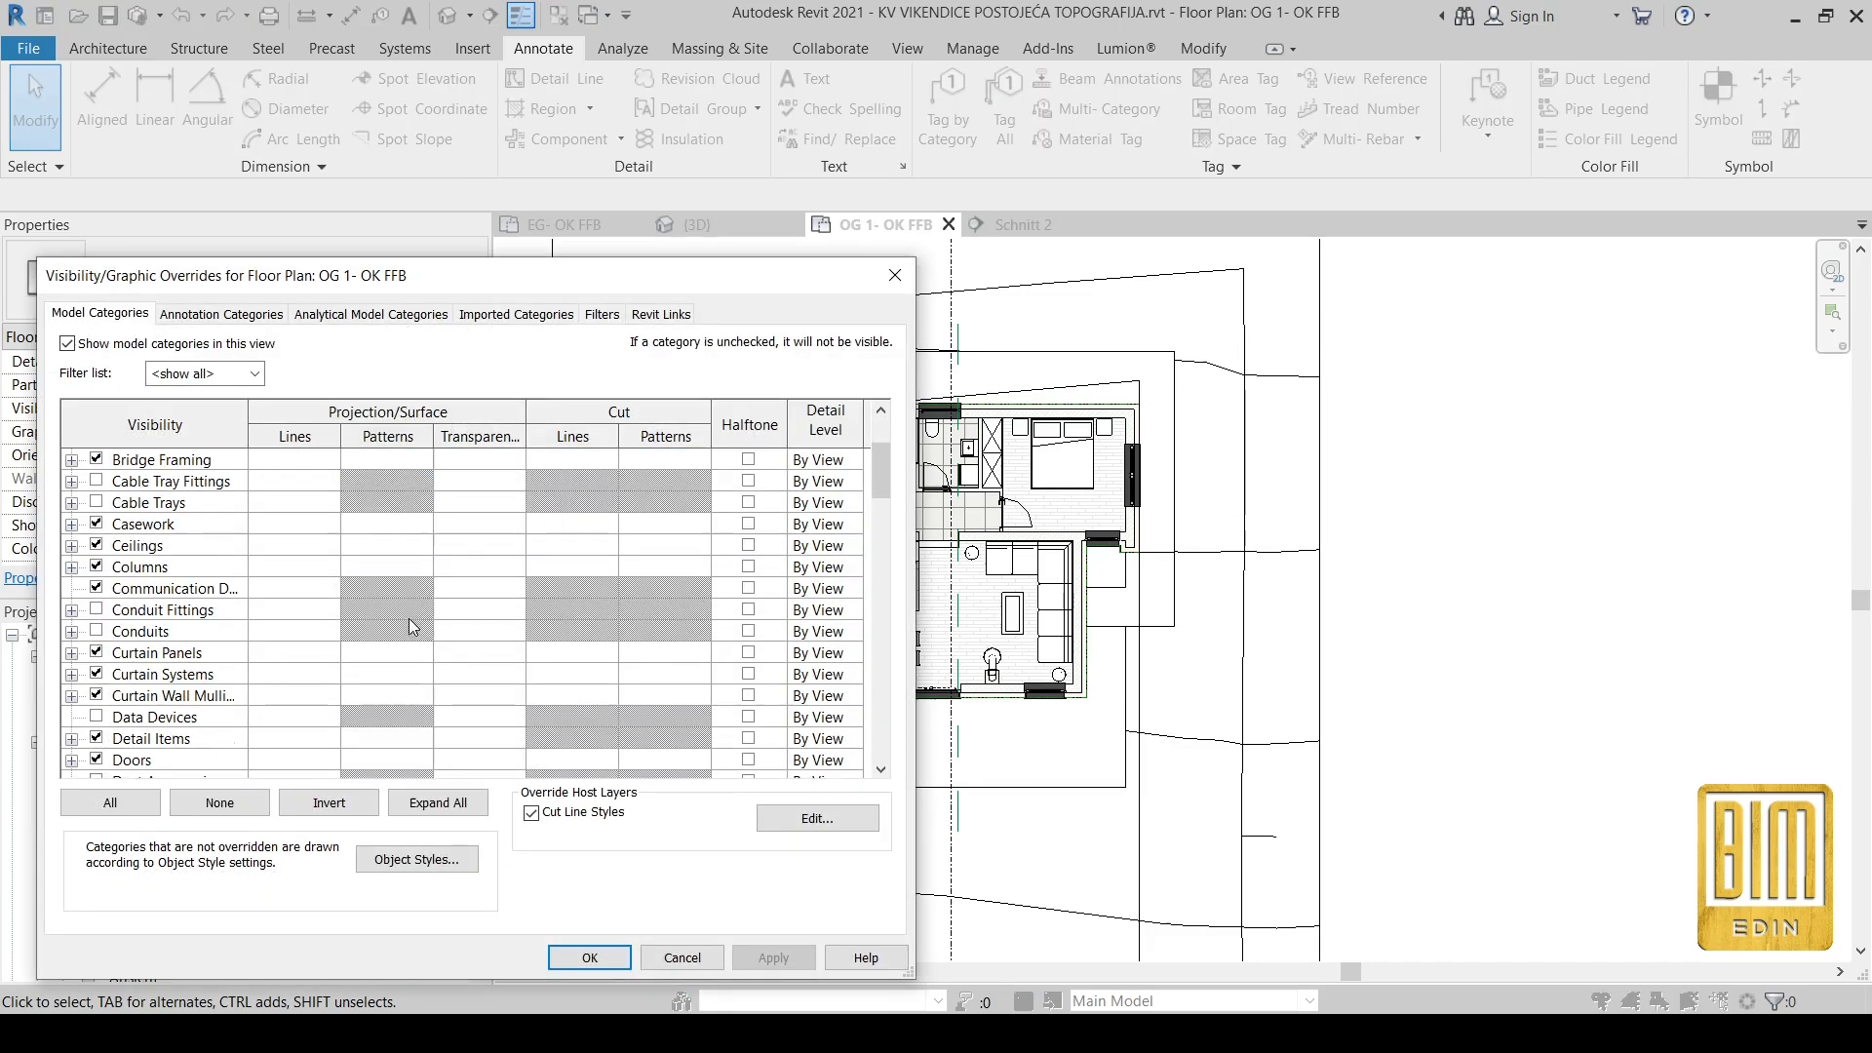
click(624, 722)
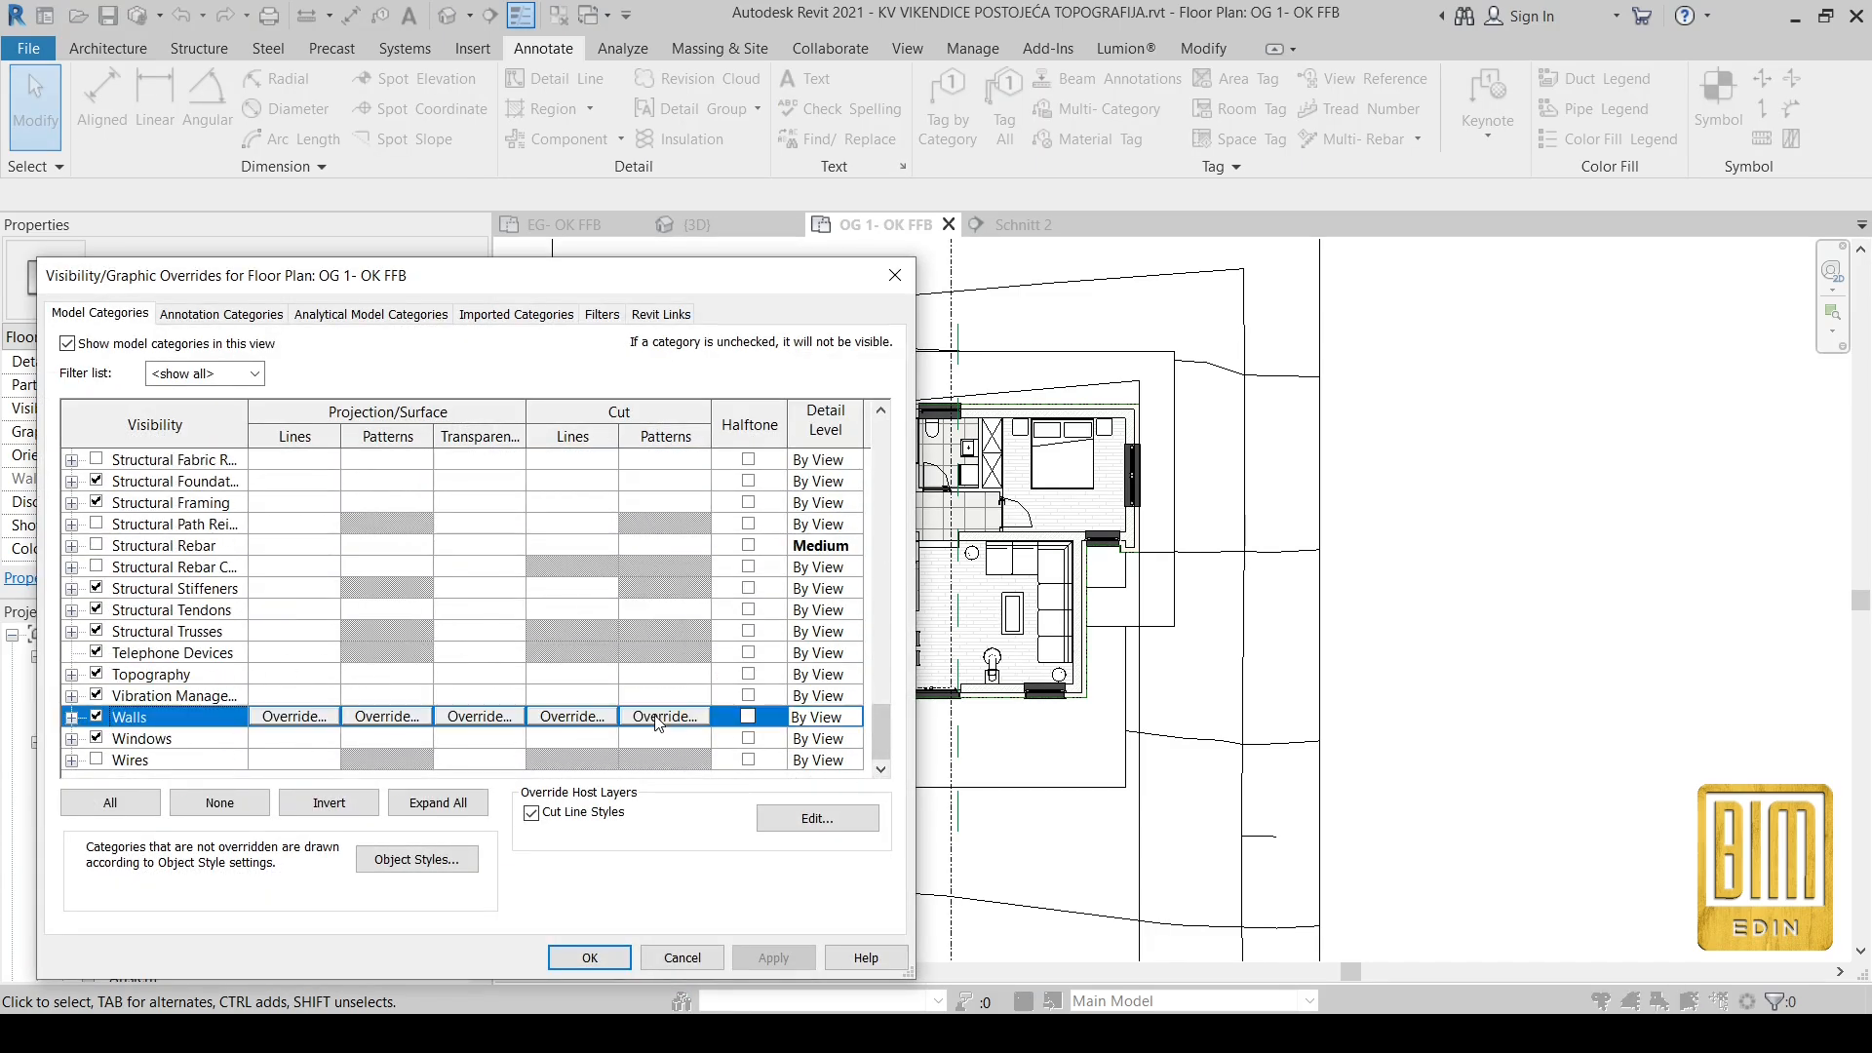
click(658, 717)
click(775, 426)
click(832, 453)
click(542, 456)
click(822, 710)
click(760, 764)
click(590, 958)
scroll(955, 576, up, 3)
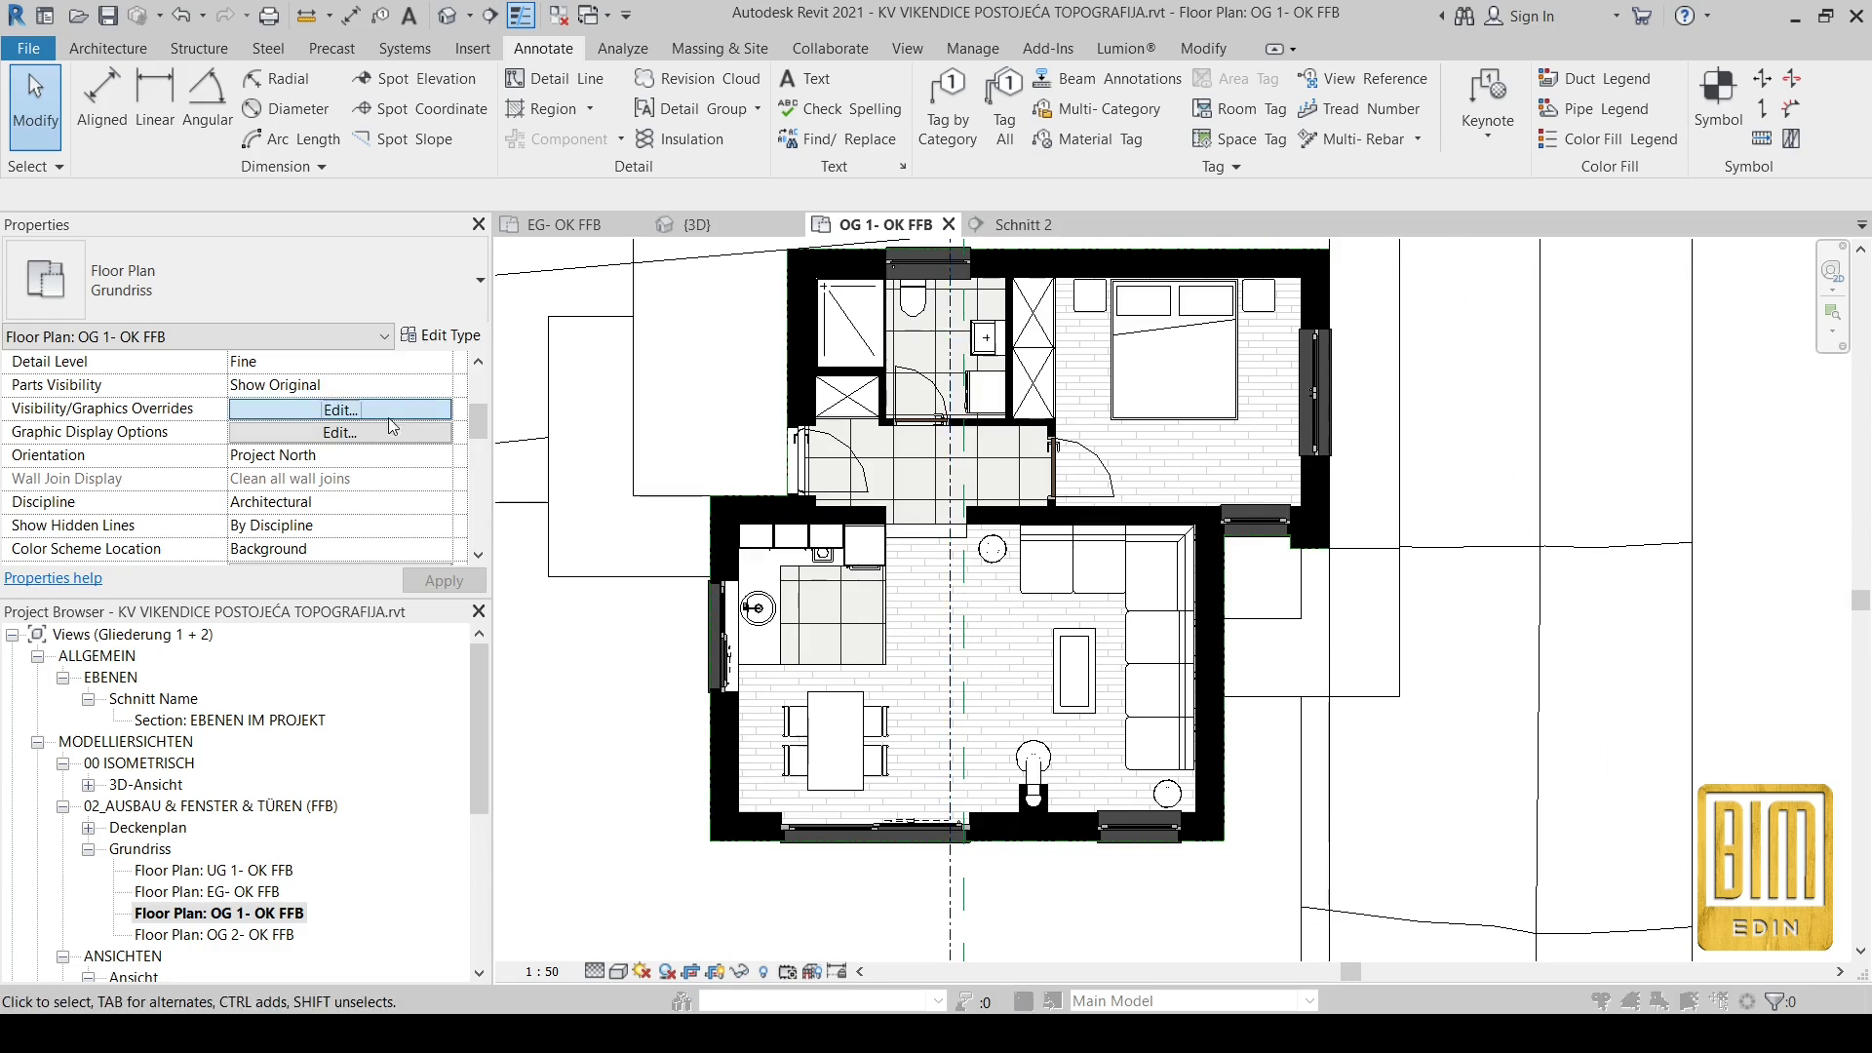
Step: Turn off the projection surface pattern for the Windows category in the floor plan's visibility/graphics overrides
click(339, 410)
scroll(163, 718, down, 20)
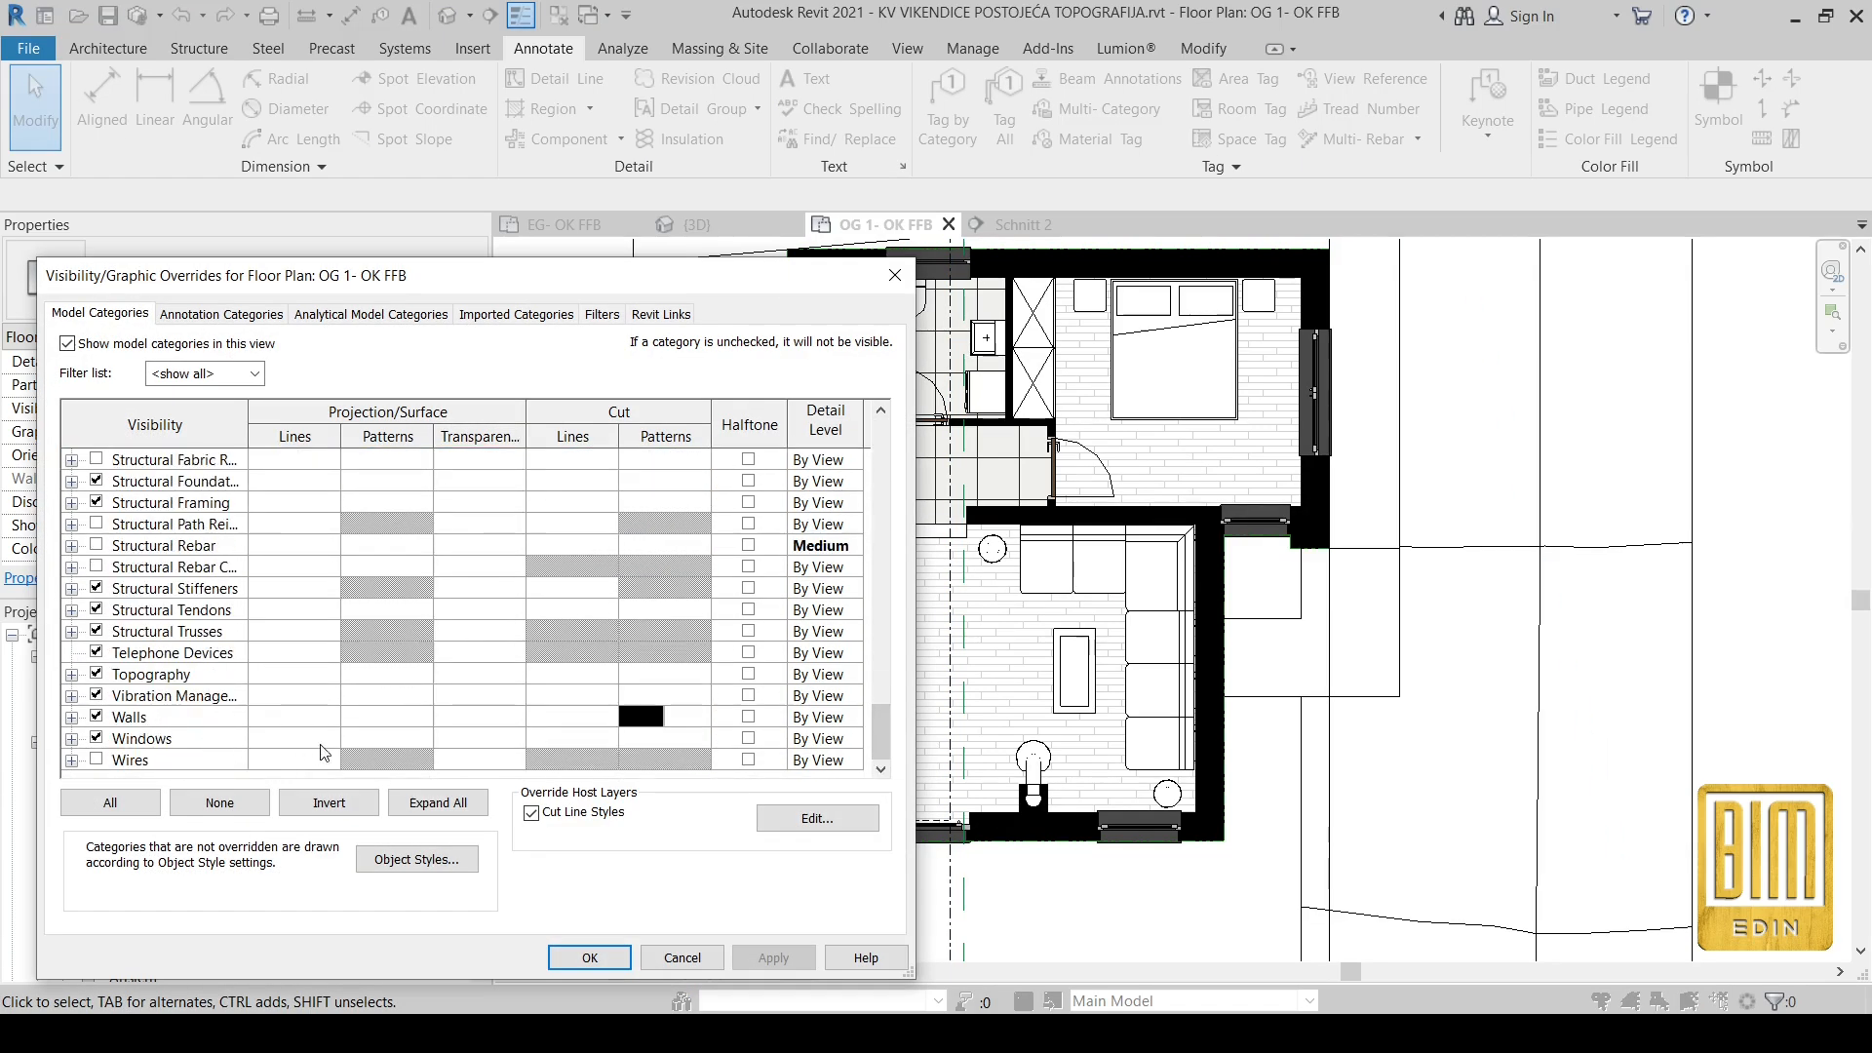
click(393, 743)
click(387, 739)
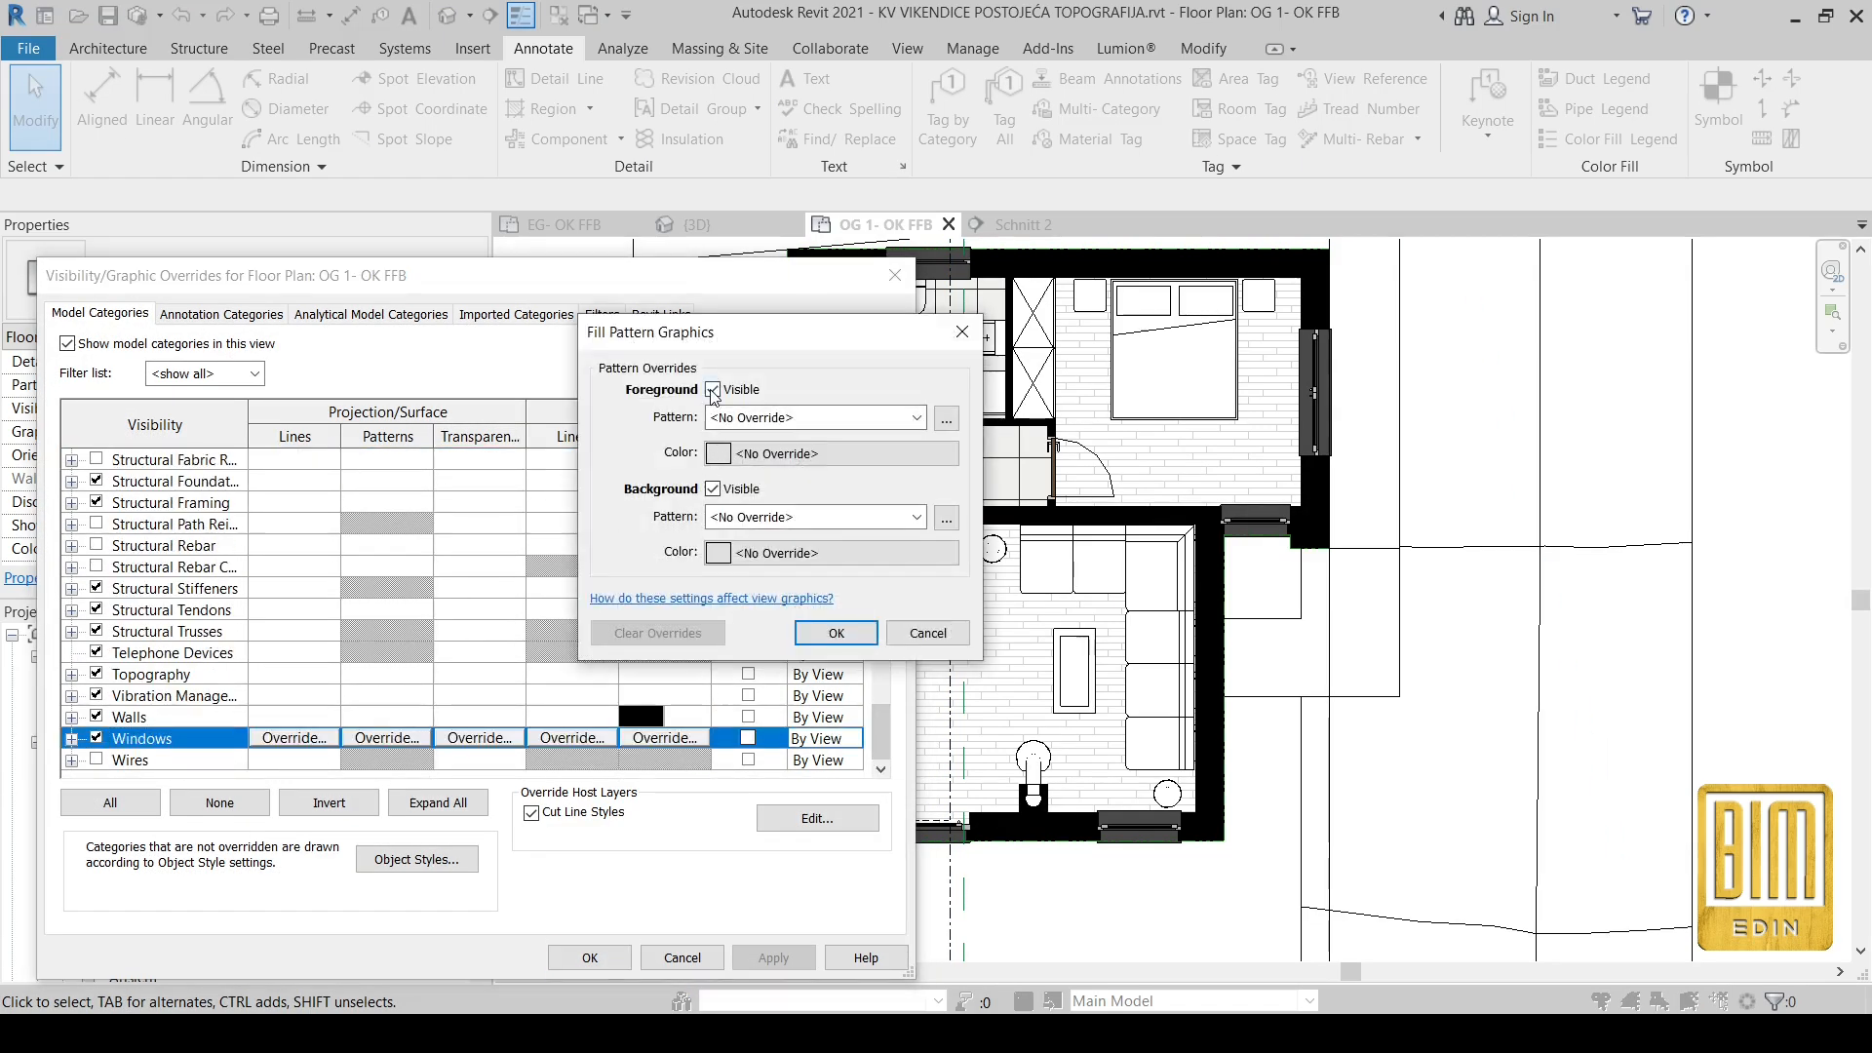
click(835, 635)
click(590, 958)
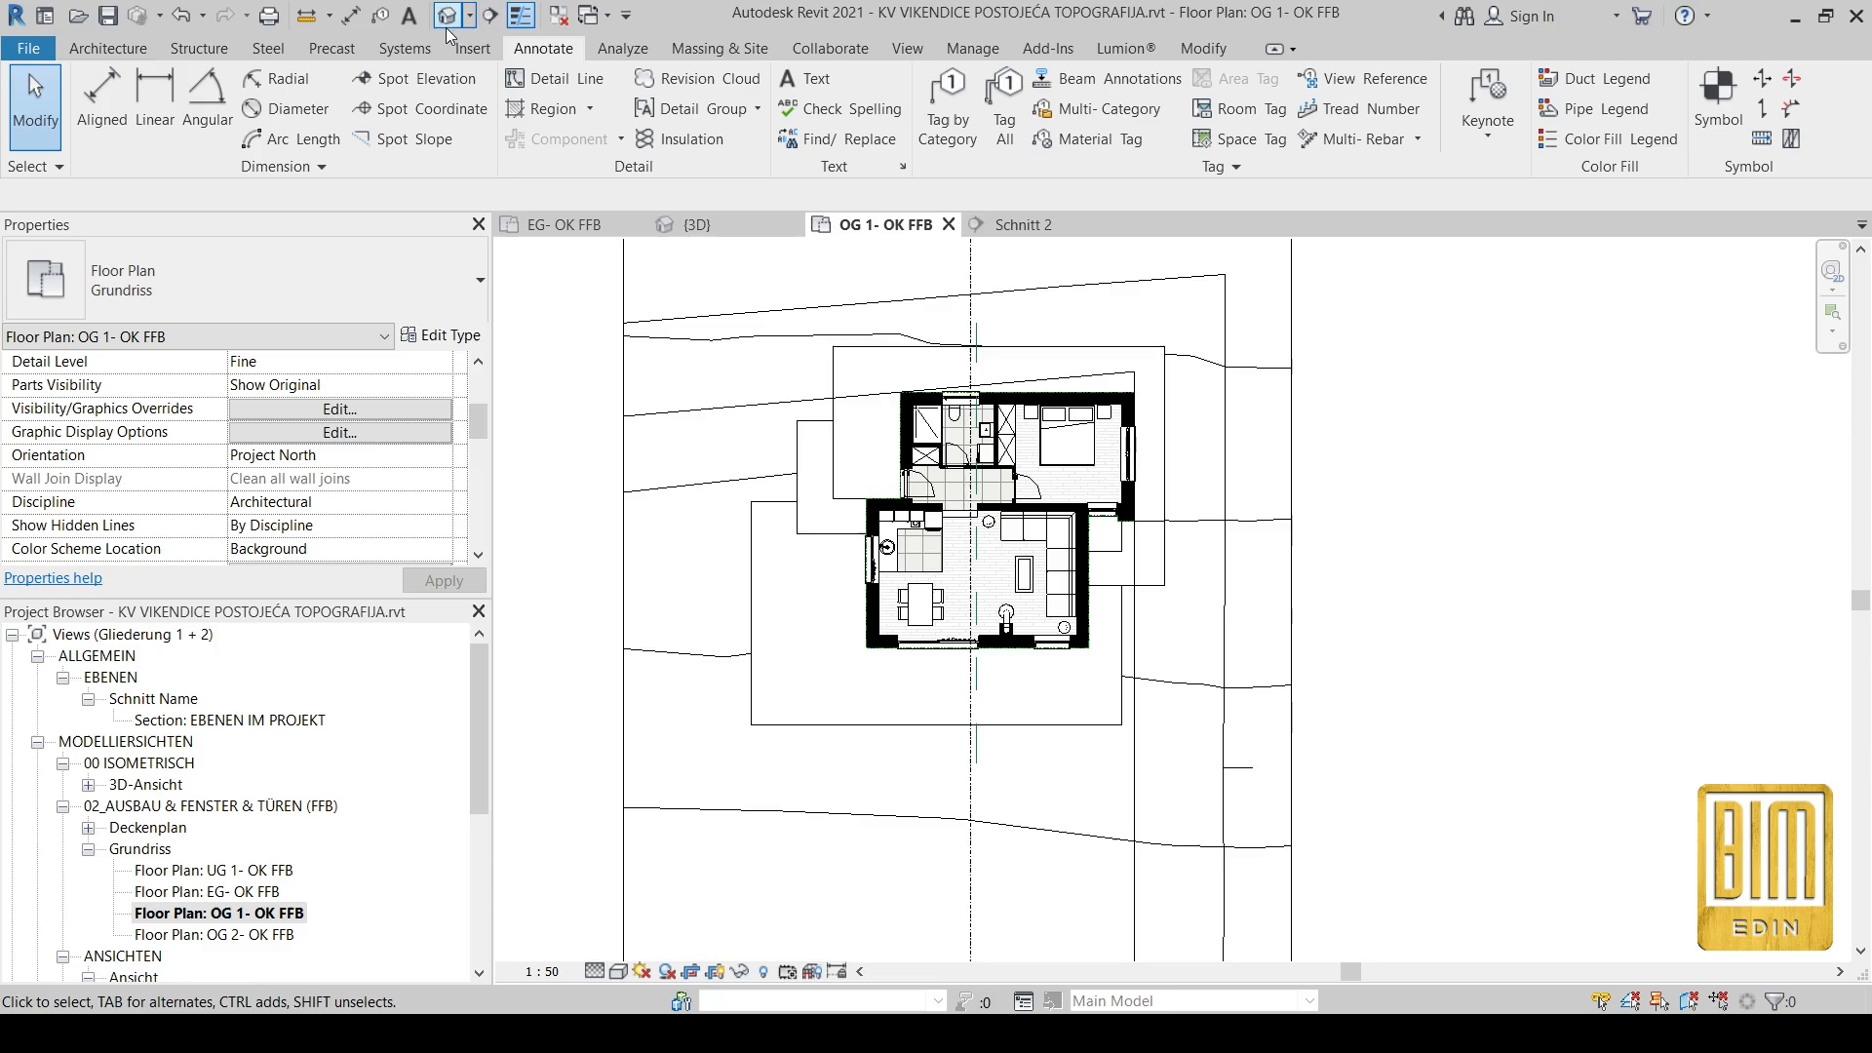
Step: Enable the section box in the {3D} view and select it
click(741, 226)
scroll(991, 646, down, 1)
shift+middle_drag(991, 645, 1194, 556)
scroll(1073, 575, down, 5)
scroll(259, 438, down, 4)
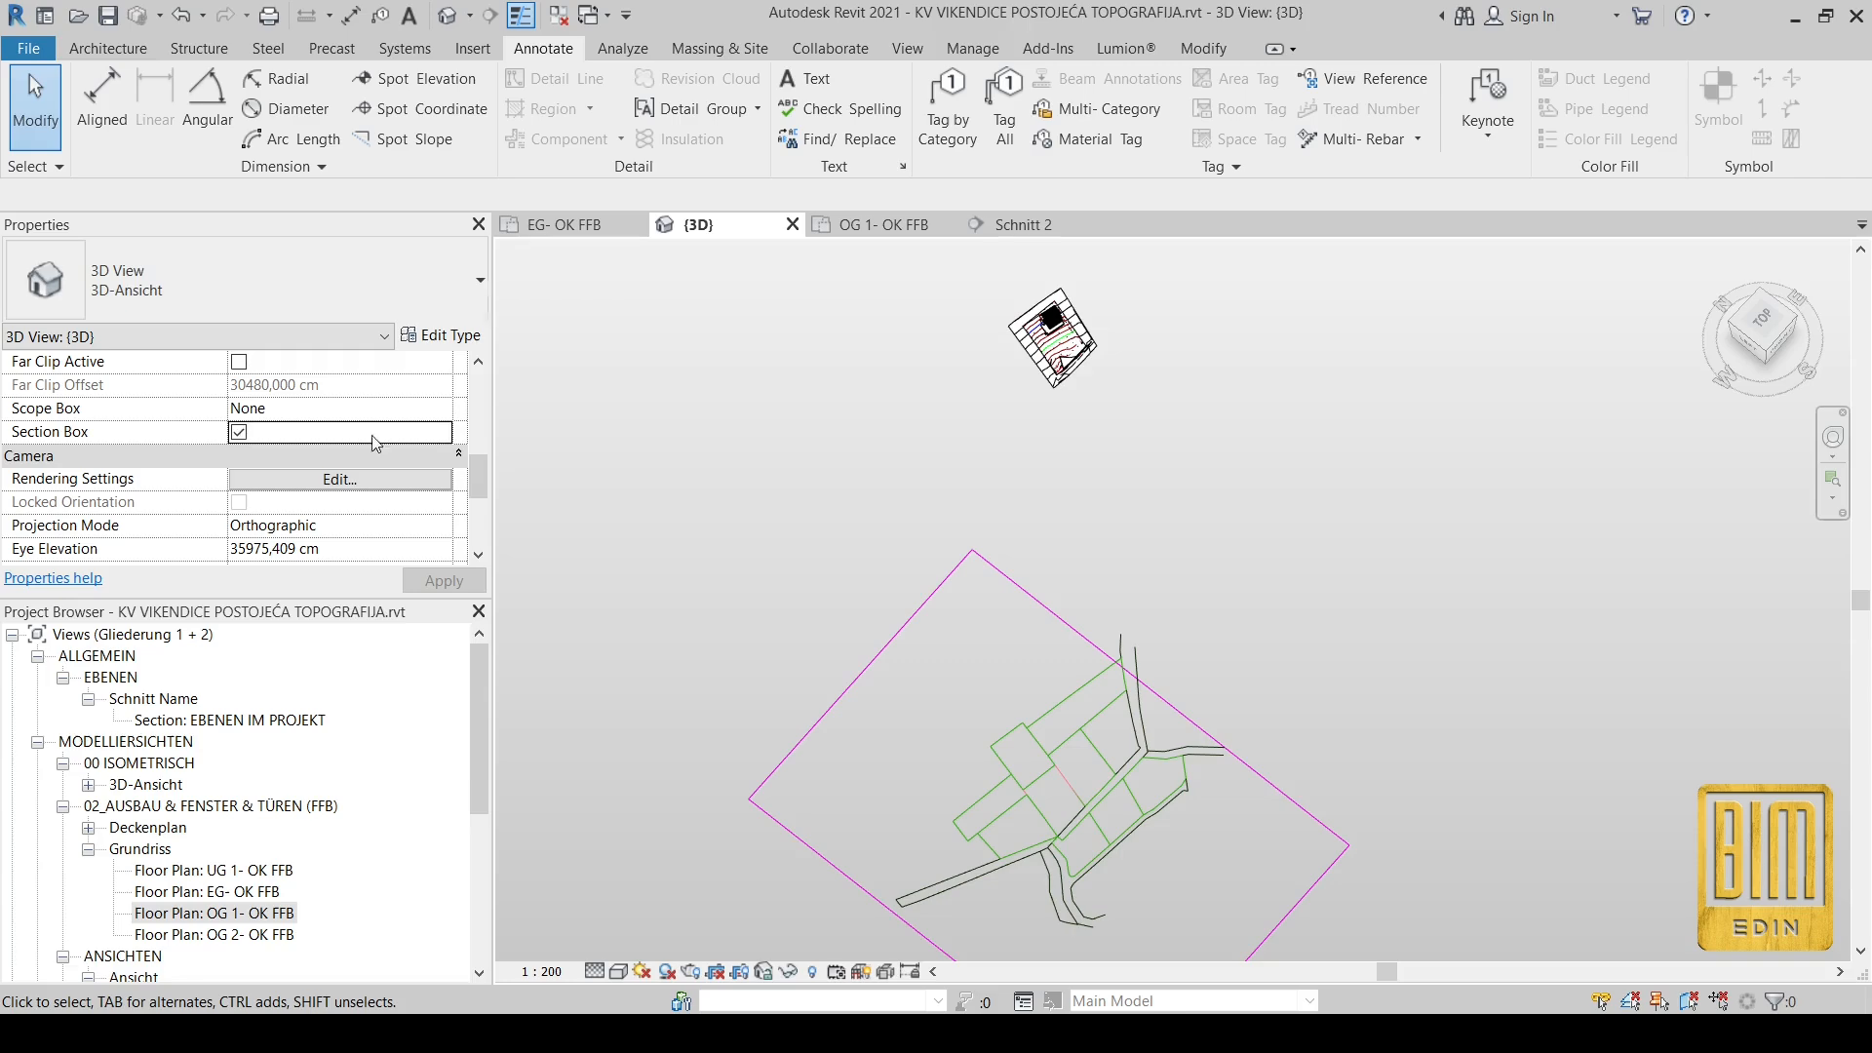
click(888, 632)
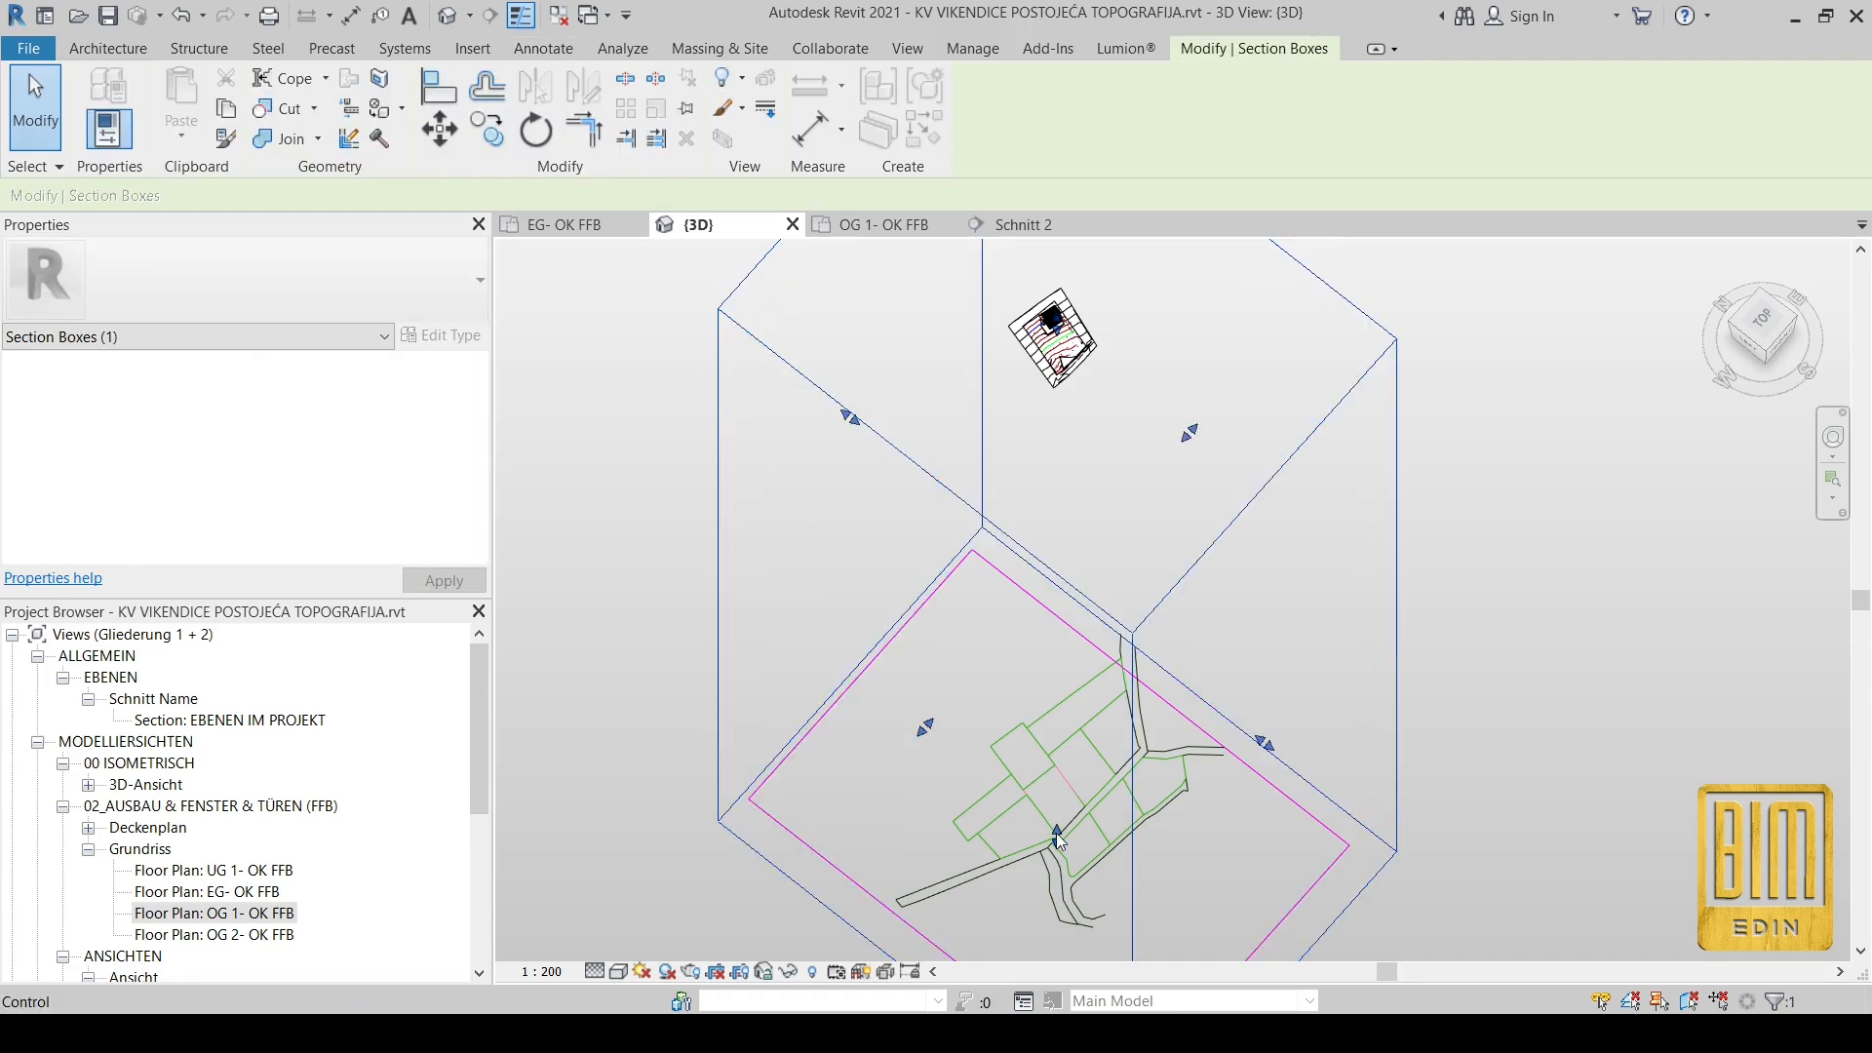
Step: Shrink the section box by pulling its faces in toward the plot with the house
shift+middle_drag(1040, 405, 1097, 458)
middle_drag(1097, 459, 1053, 763)
scroll(1053, 763, up, 2)
drag(1004, 705, 1002, 663)
drag(1328, 635, 1125, 585)
drag(1082, 520, 952, 554)
drag(704, 623, 796, 594)
click(685, 560)
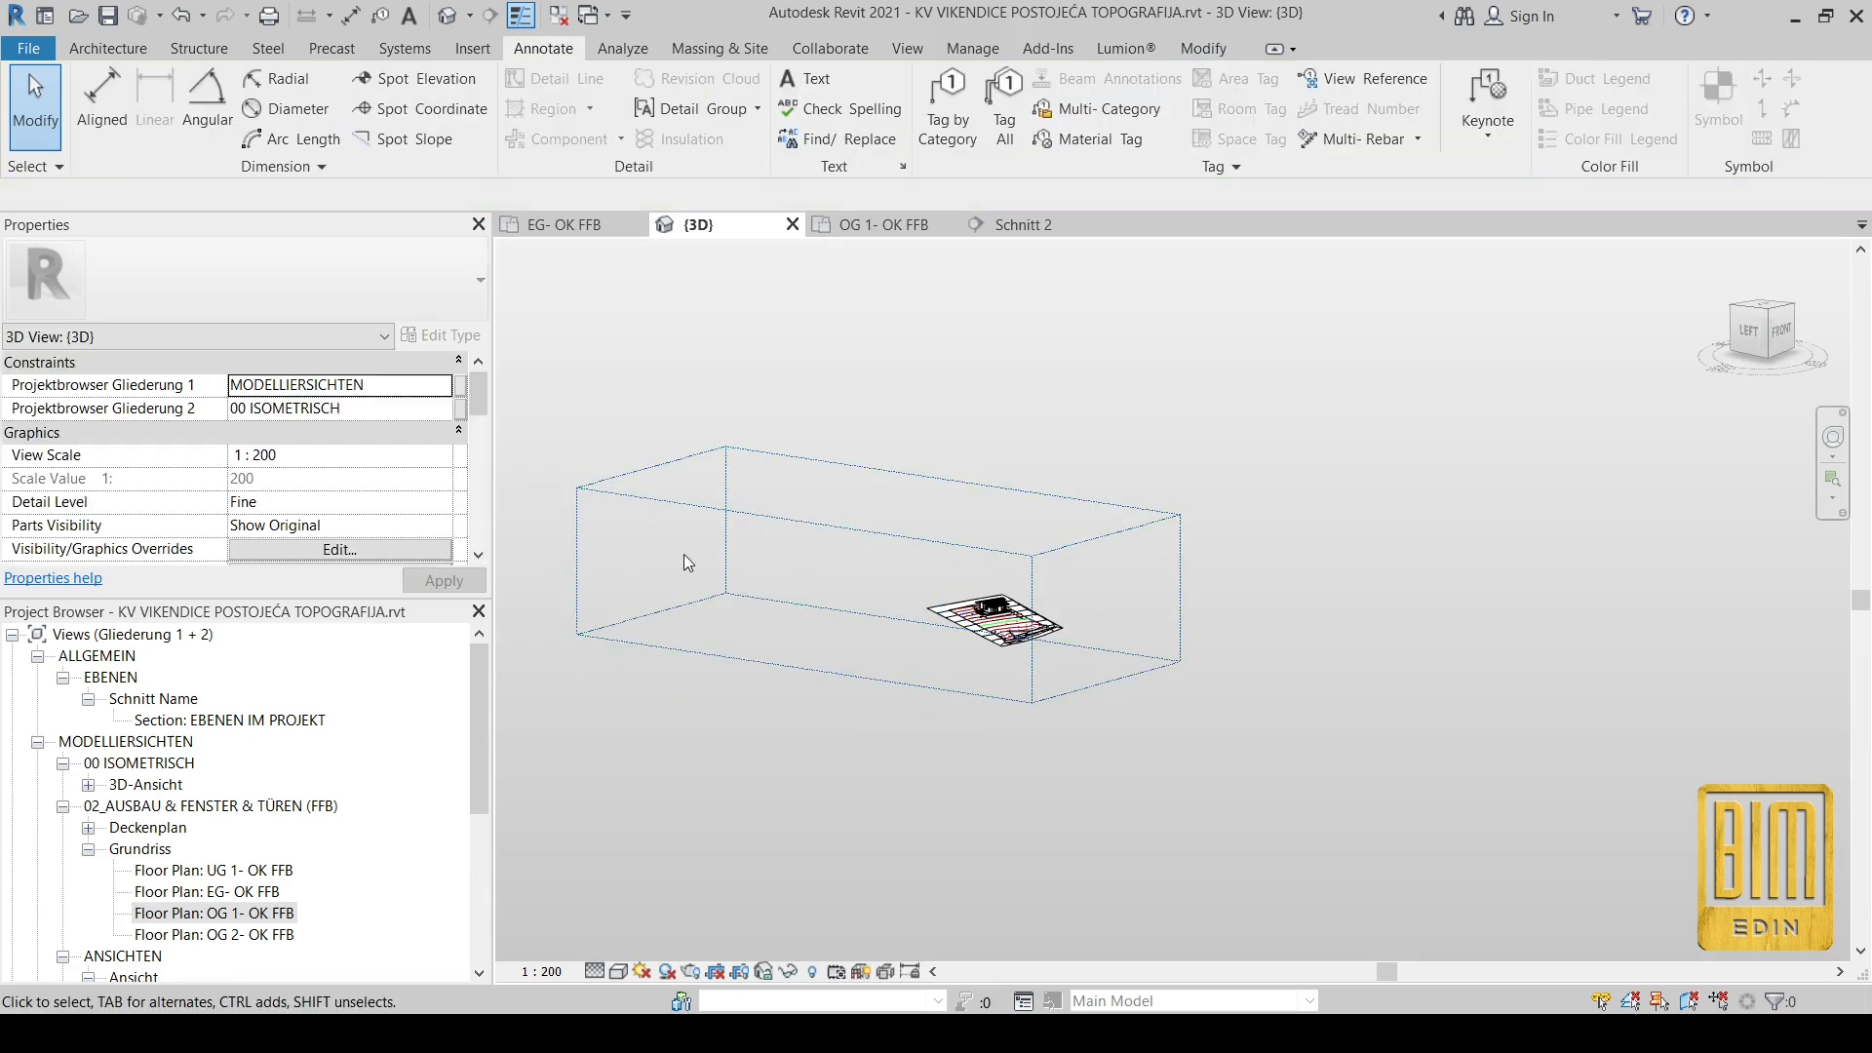
drag(657, 541, 909, 585)
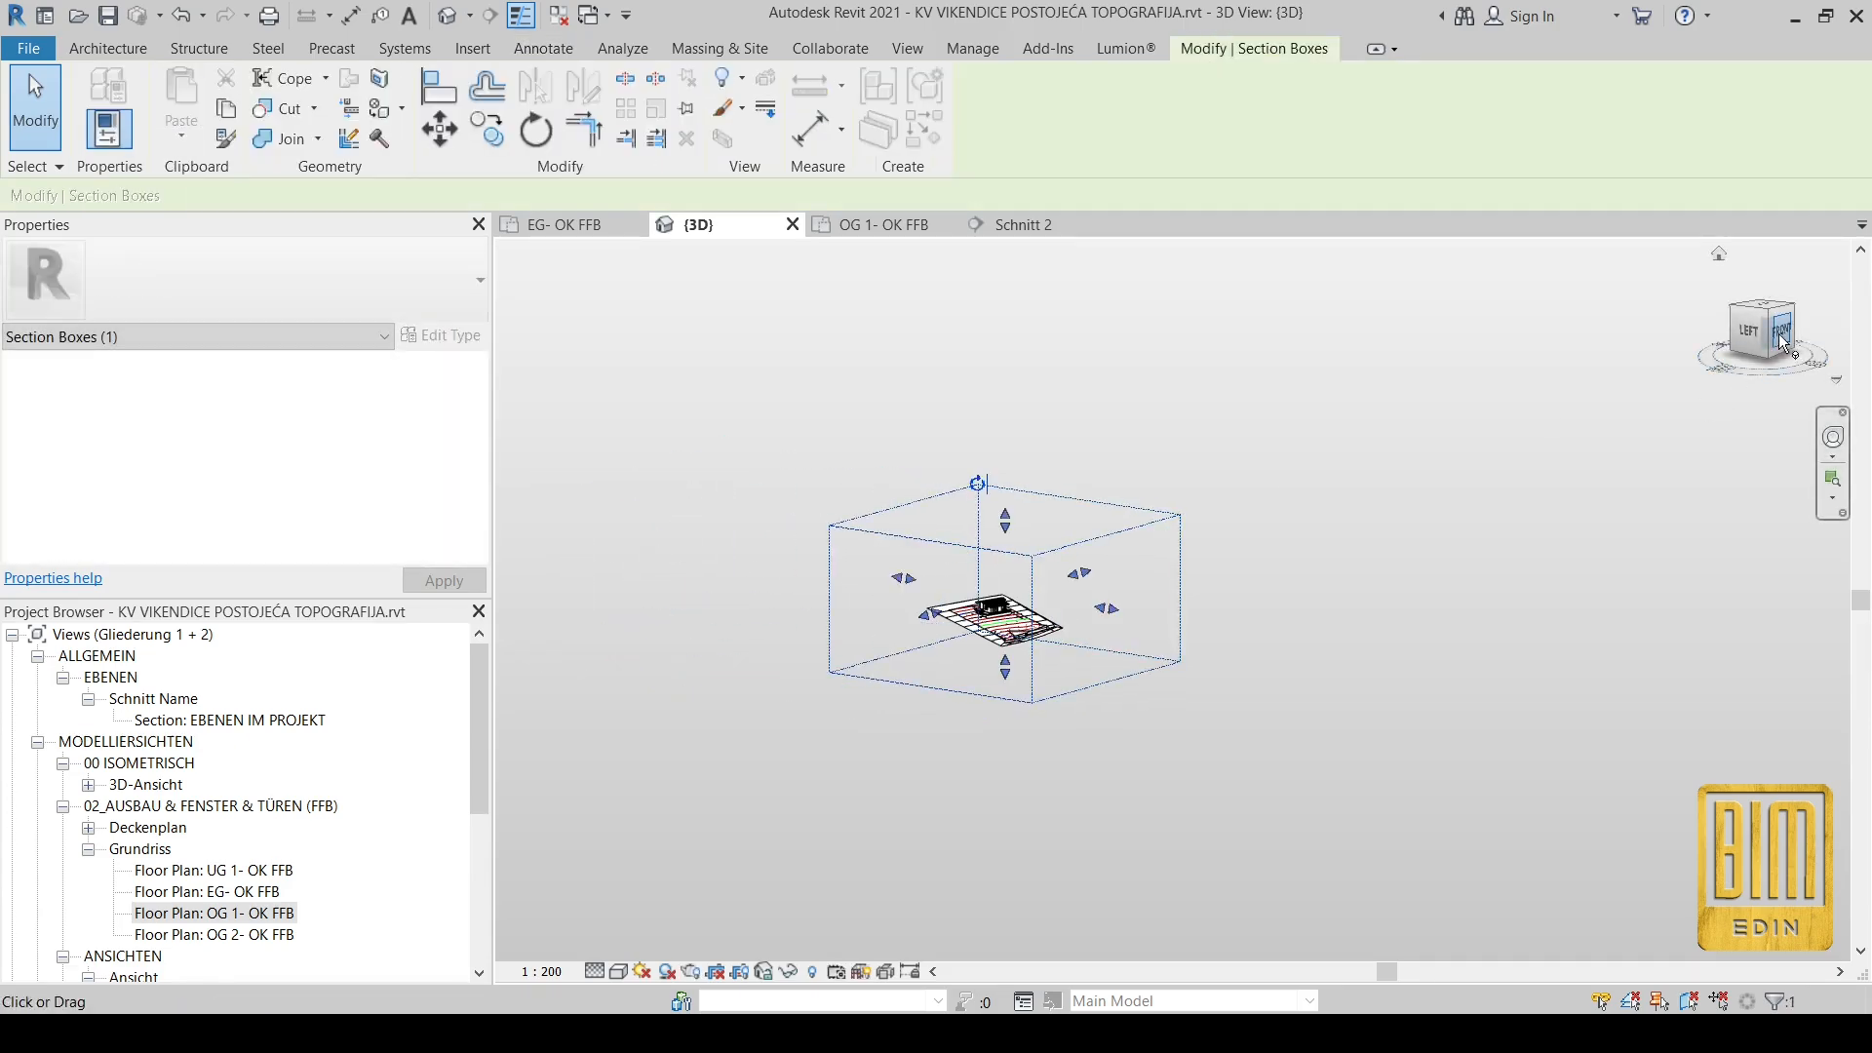
Step: Tighten the section box's edges around the plot in the top view
click(1784, 341)
click(1763, 278)
drag(1174, 838, 1175, 664)
drag(938, 515, 1116, 551)
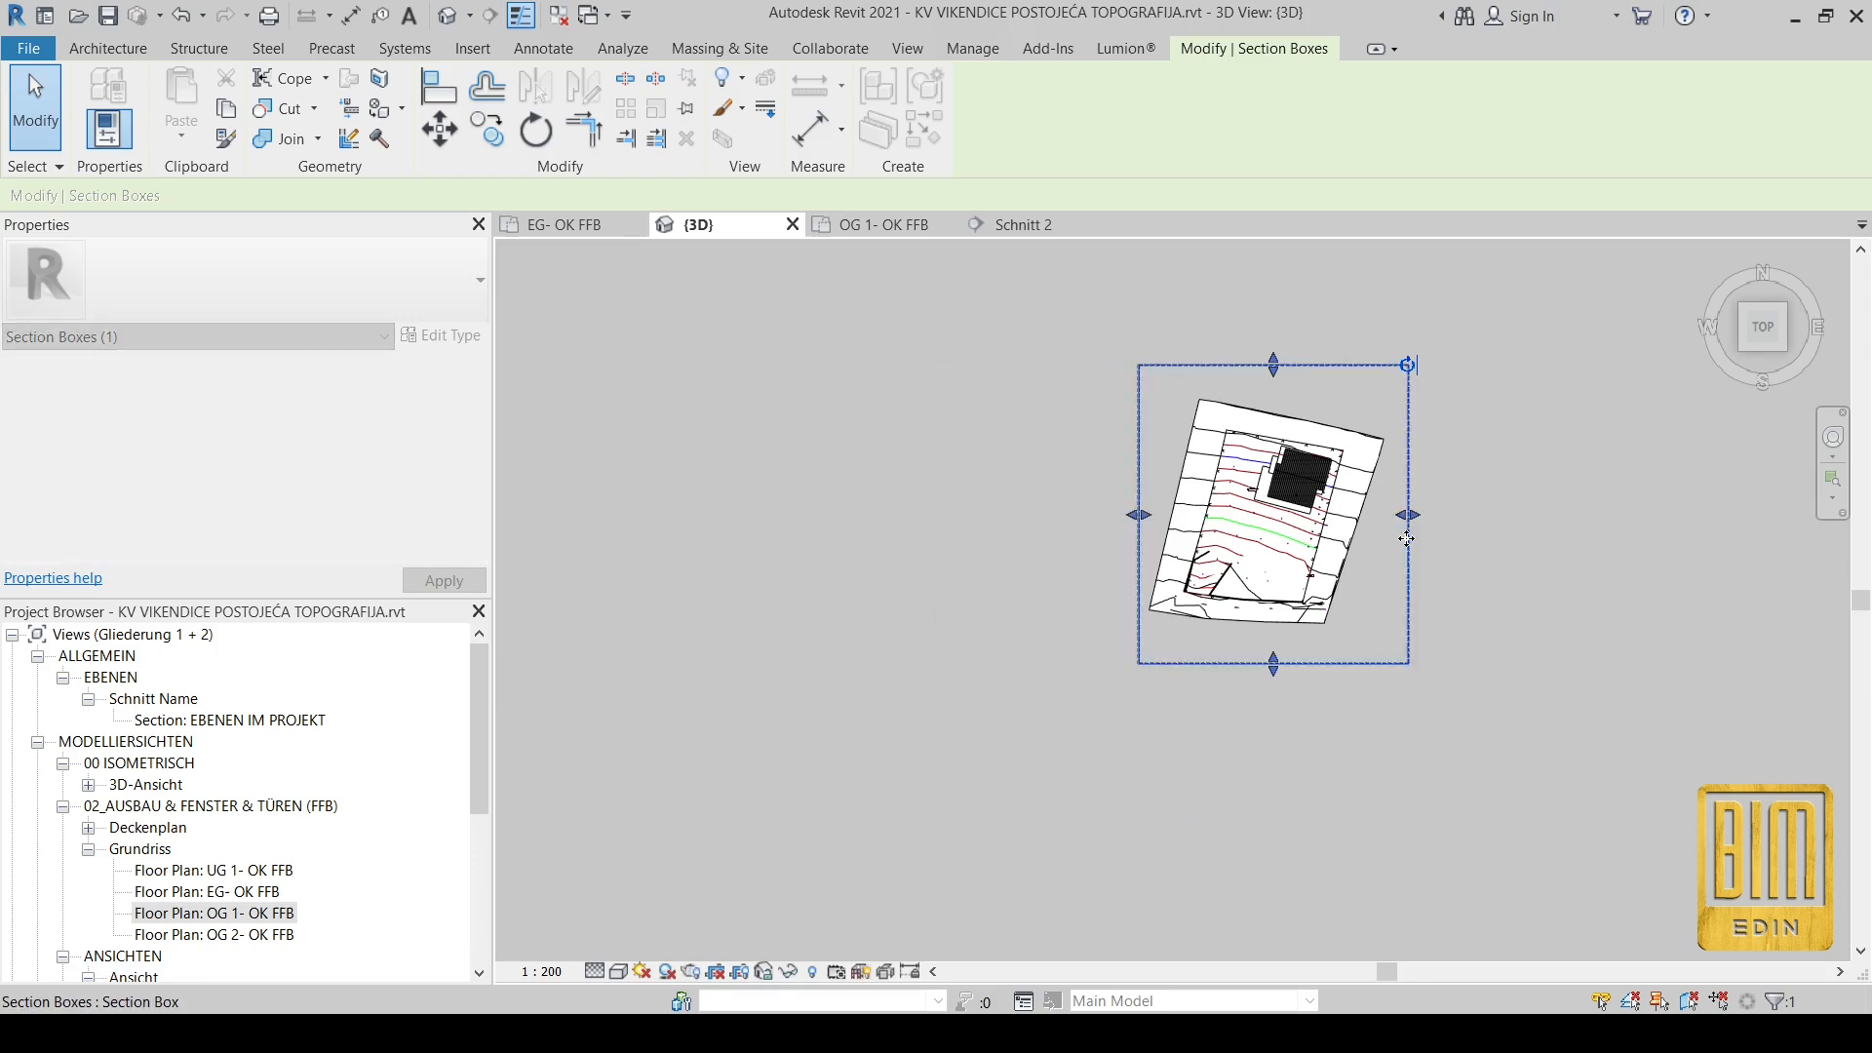
scroll(1405, 538, up, 3)
middle_drag(1174, 401, 1161, 568)
drag(1161, 400, 1161, 430)
Step: Rotate the section box to align it with the slanted plot boundary
click(1398, 433)
click(1481, 459)
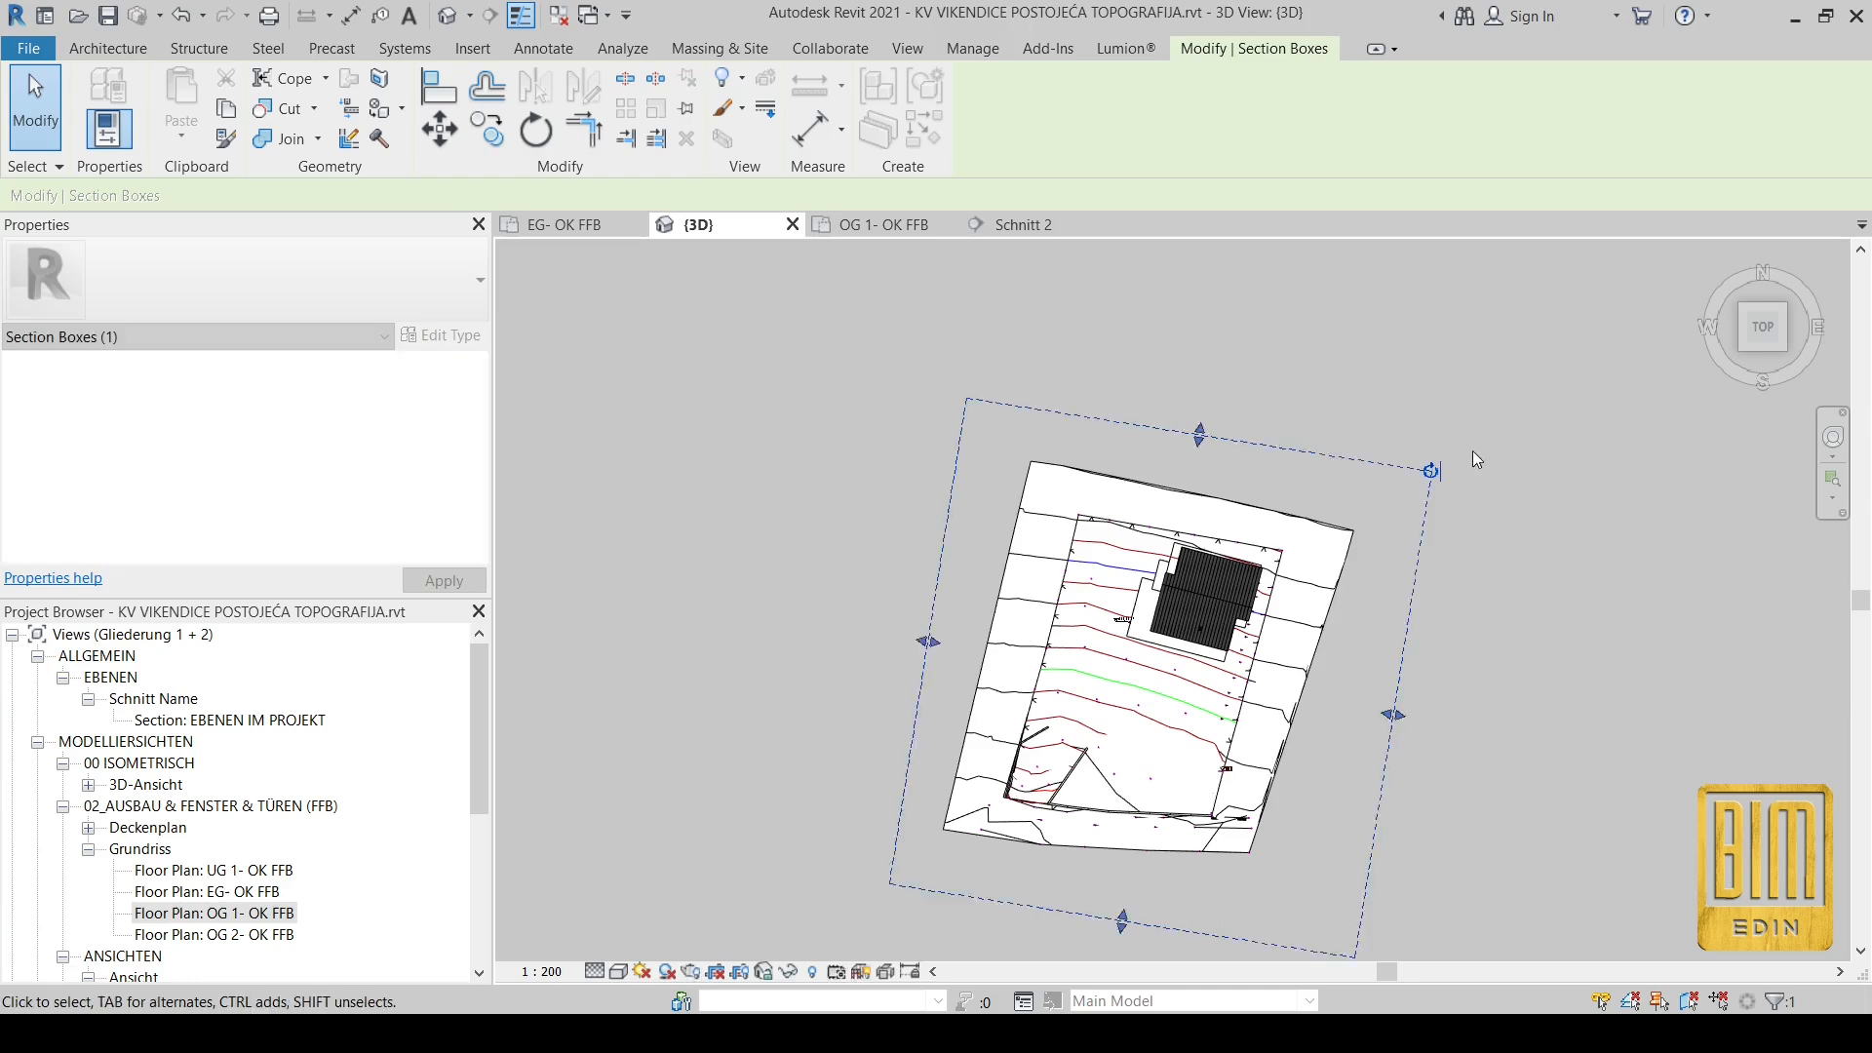
scroll(1442, 499, up, 3)
click(1376, 343)
click(1422, 356)
Step: Pull the rotated section box's sides in to the plot edges and fine-tune its rotation
scroll(1421, 356, down, 3)
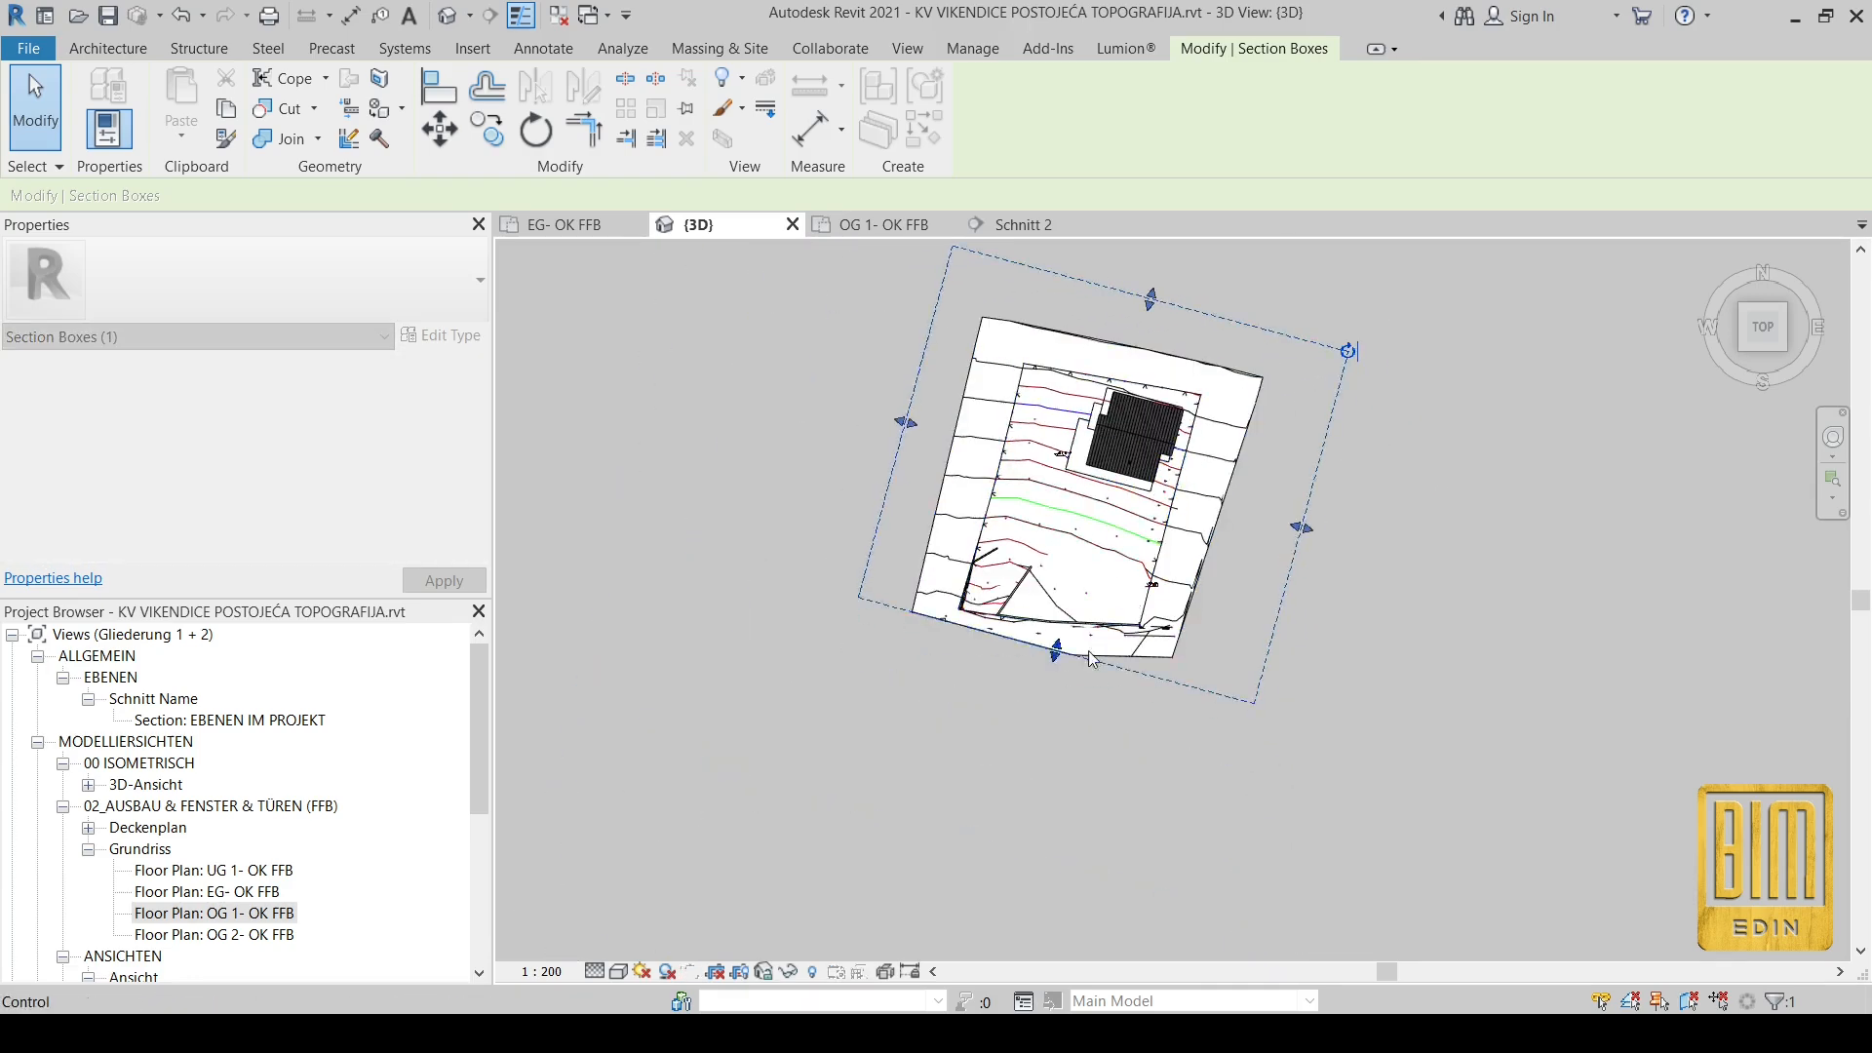
drag(1303, 530, 1222, 508)
scroll(1258, 331, up, 3)
click(1253, 334)
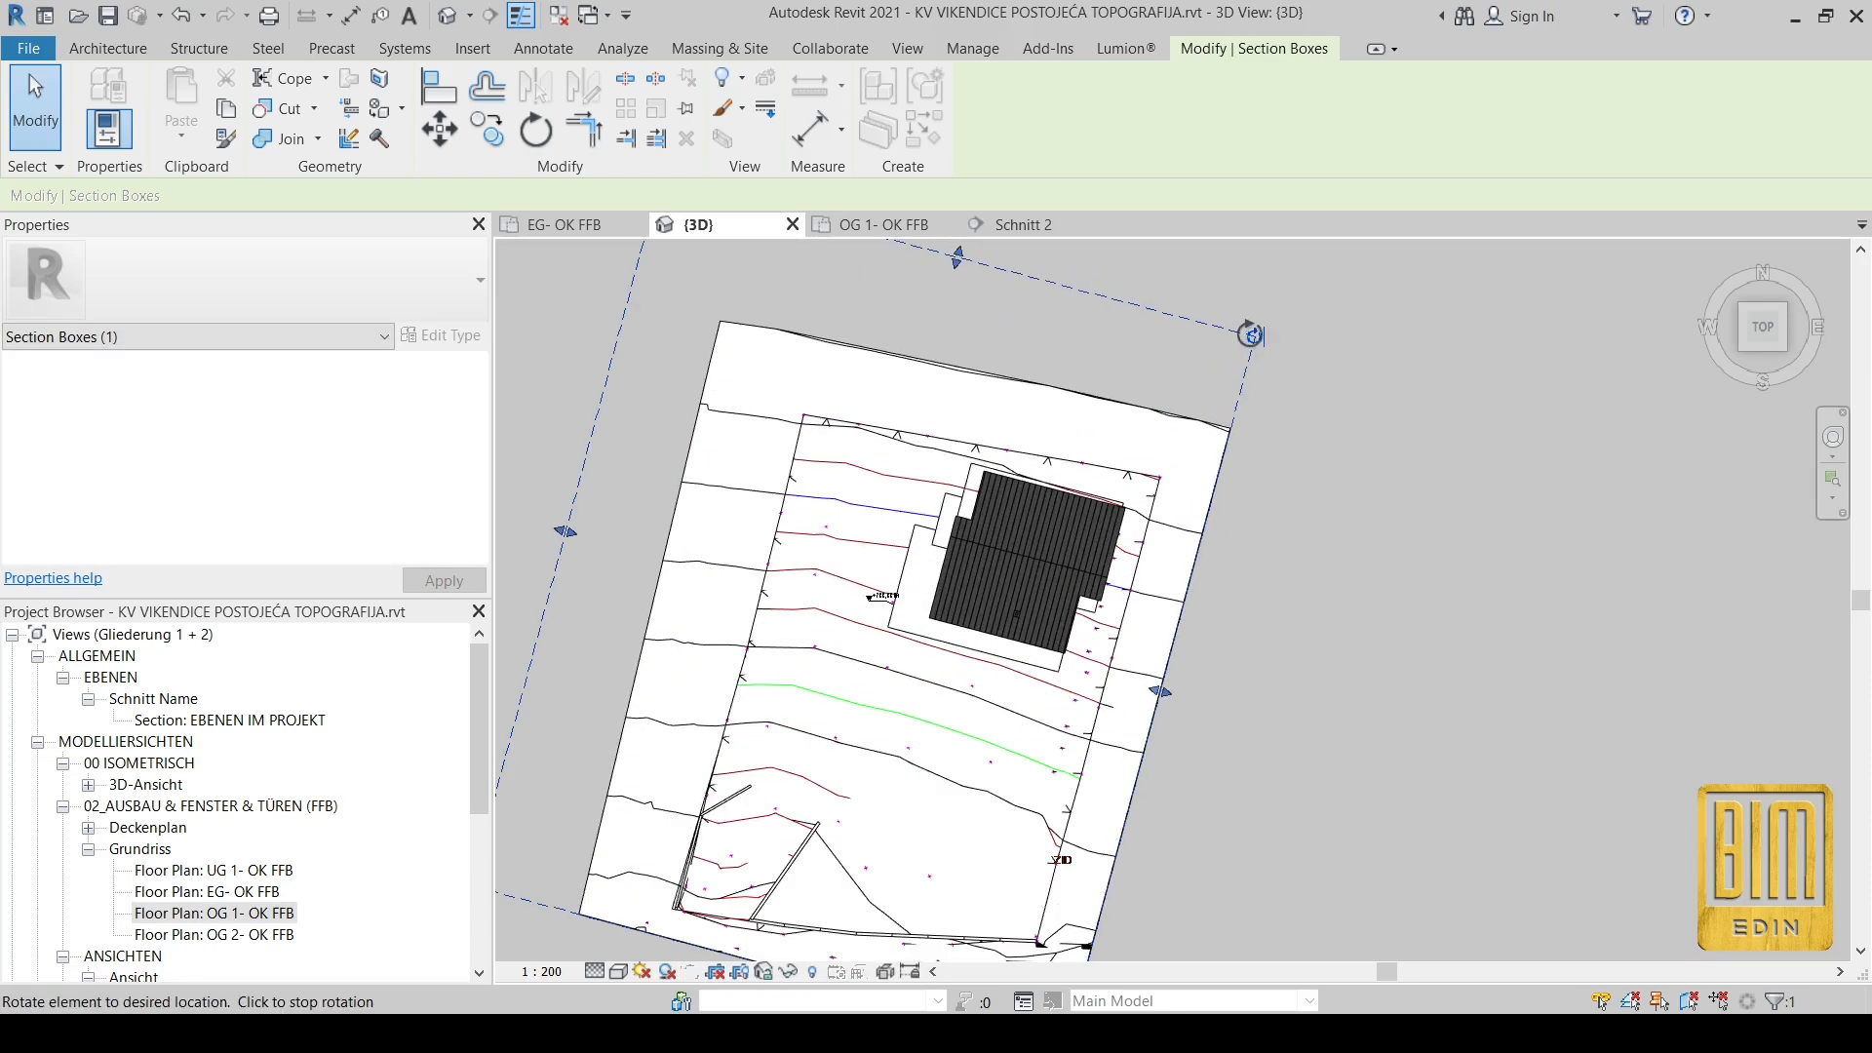
scroll(1293, 420, down, 2)
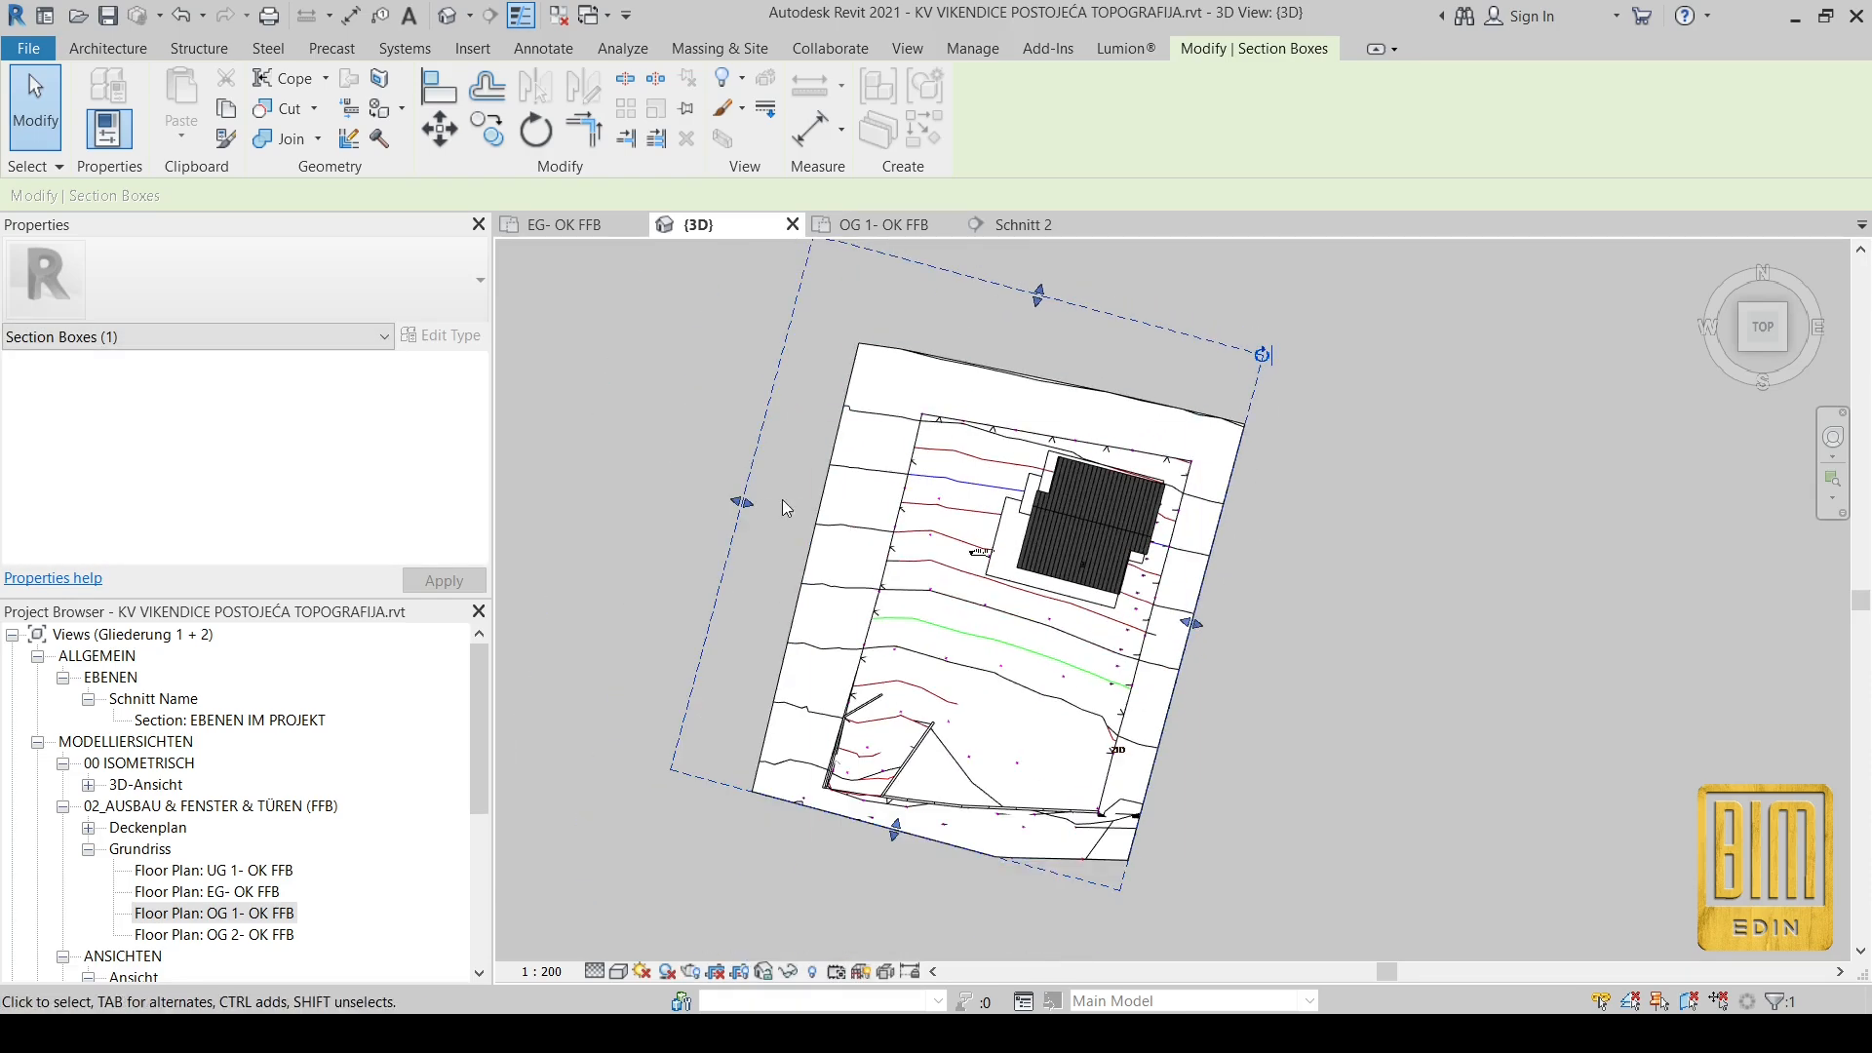
scroll(1104, 515, down, 2)
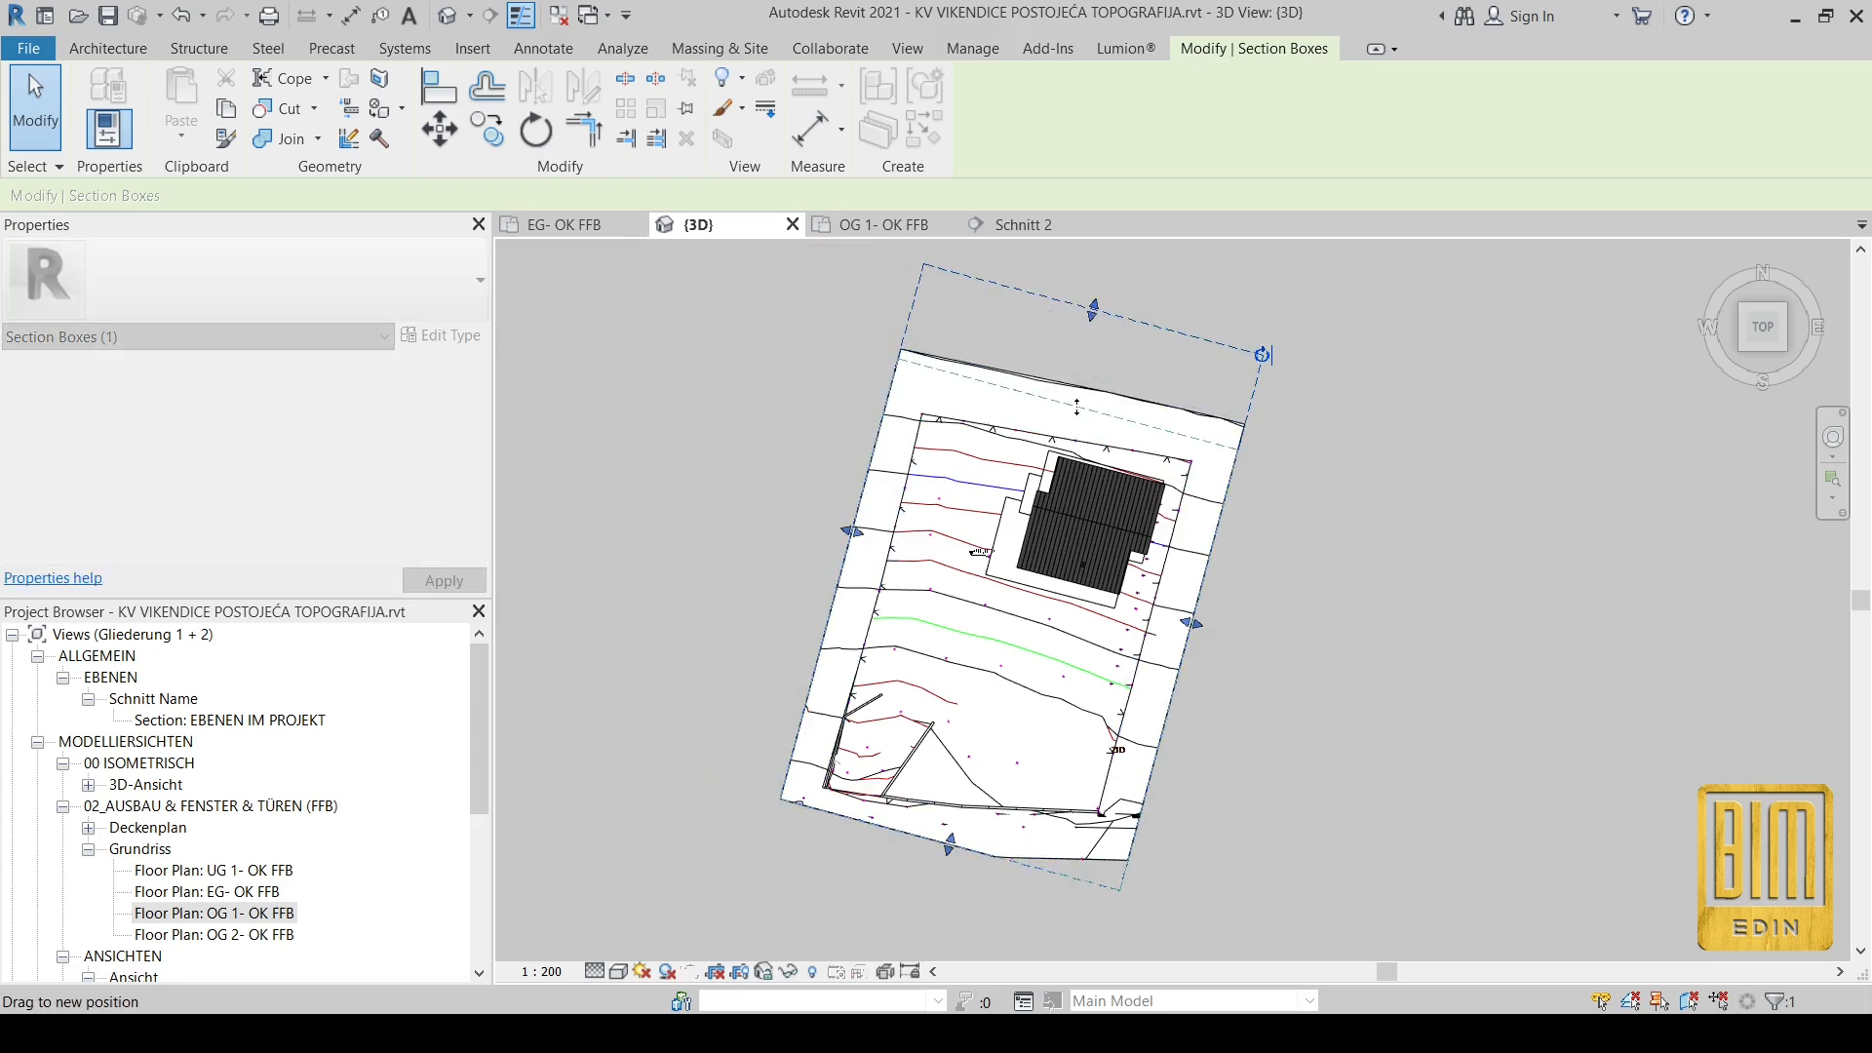
scroll(1092, 468, down, 1)
Step: Trim the section box at the plot's lower end and adjust its height, raising the bottom closer to the terrain
click(1740, 349)
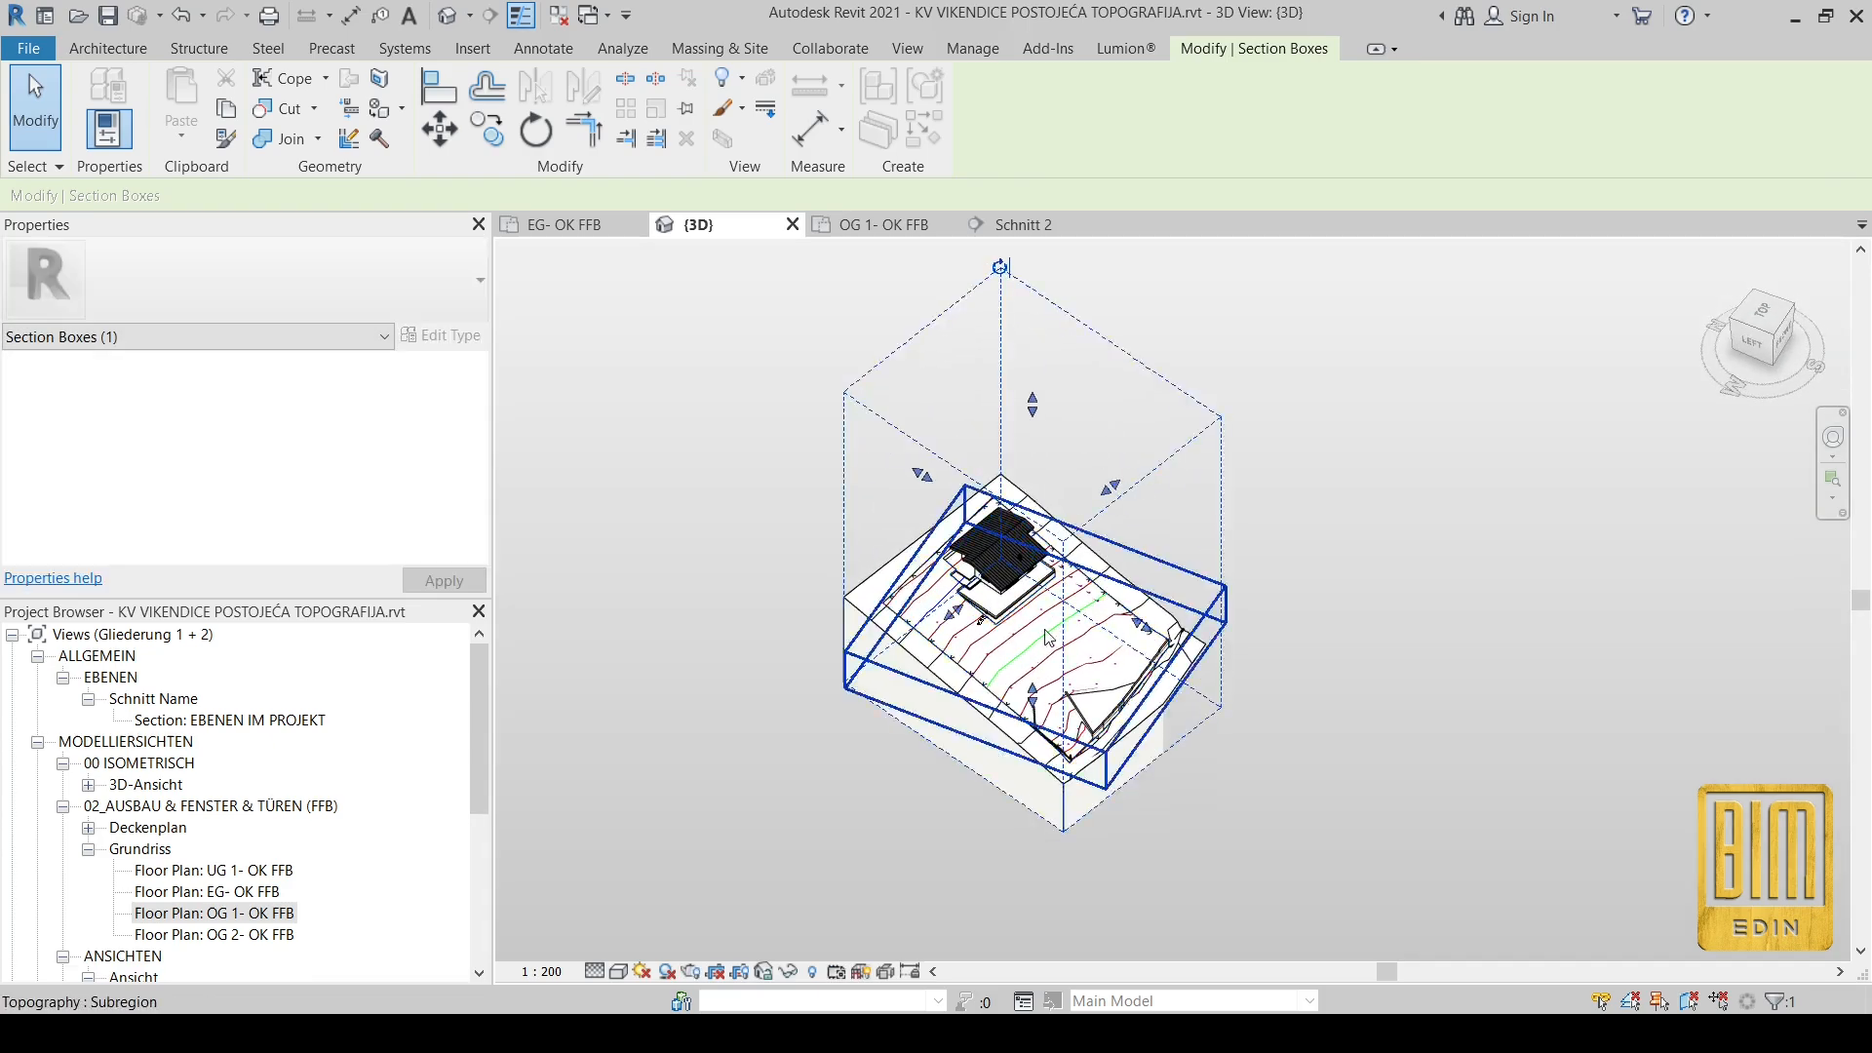
drag(1157, 626, 1128, 624)
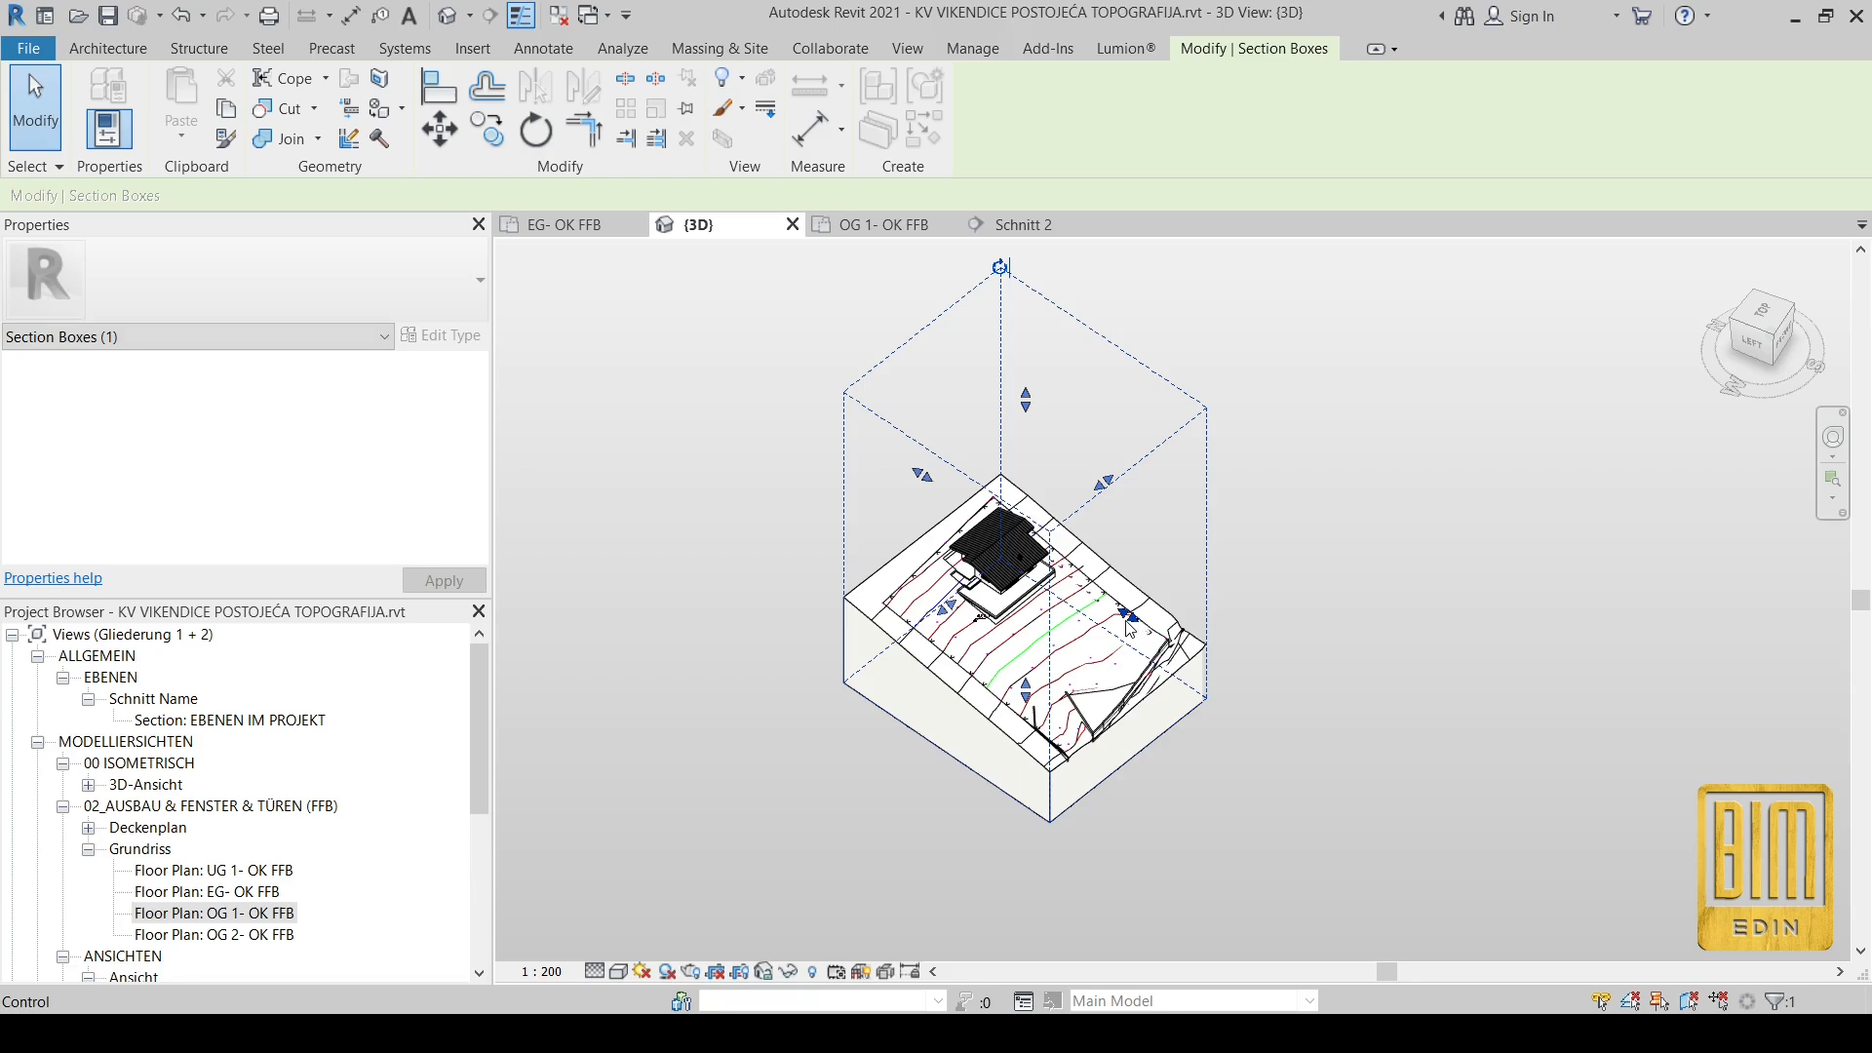
scroll(1079, 492, up, 2)
drag(996, 352, 998, 551)
shift+middle_drag(967, 869, 990, 722)
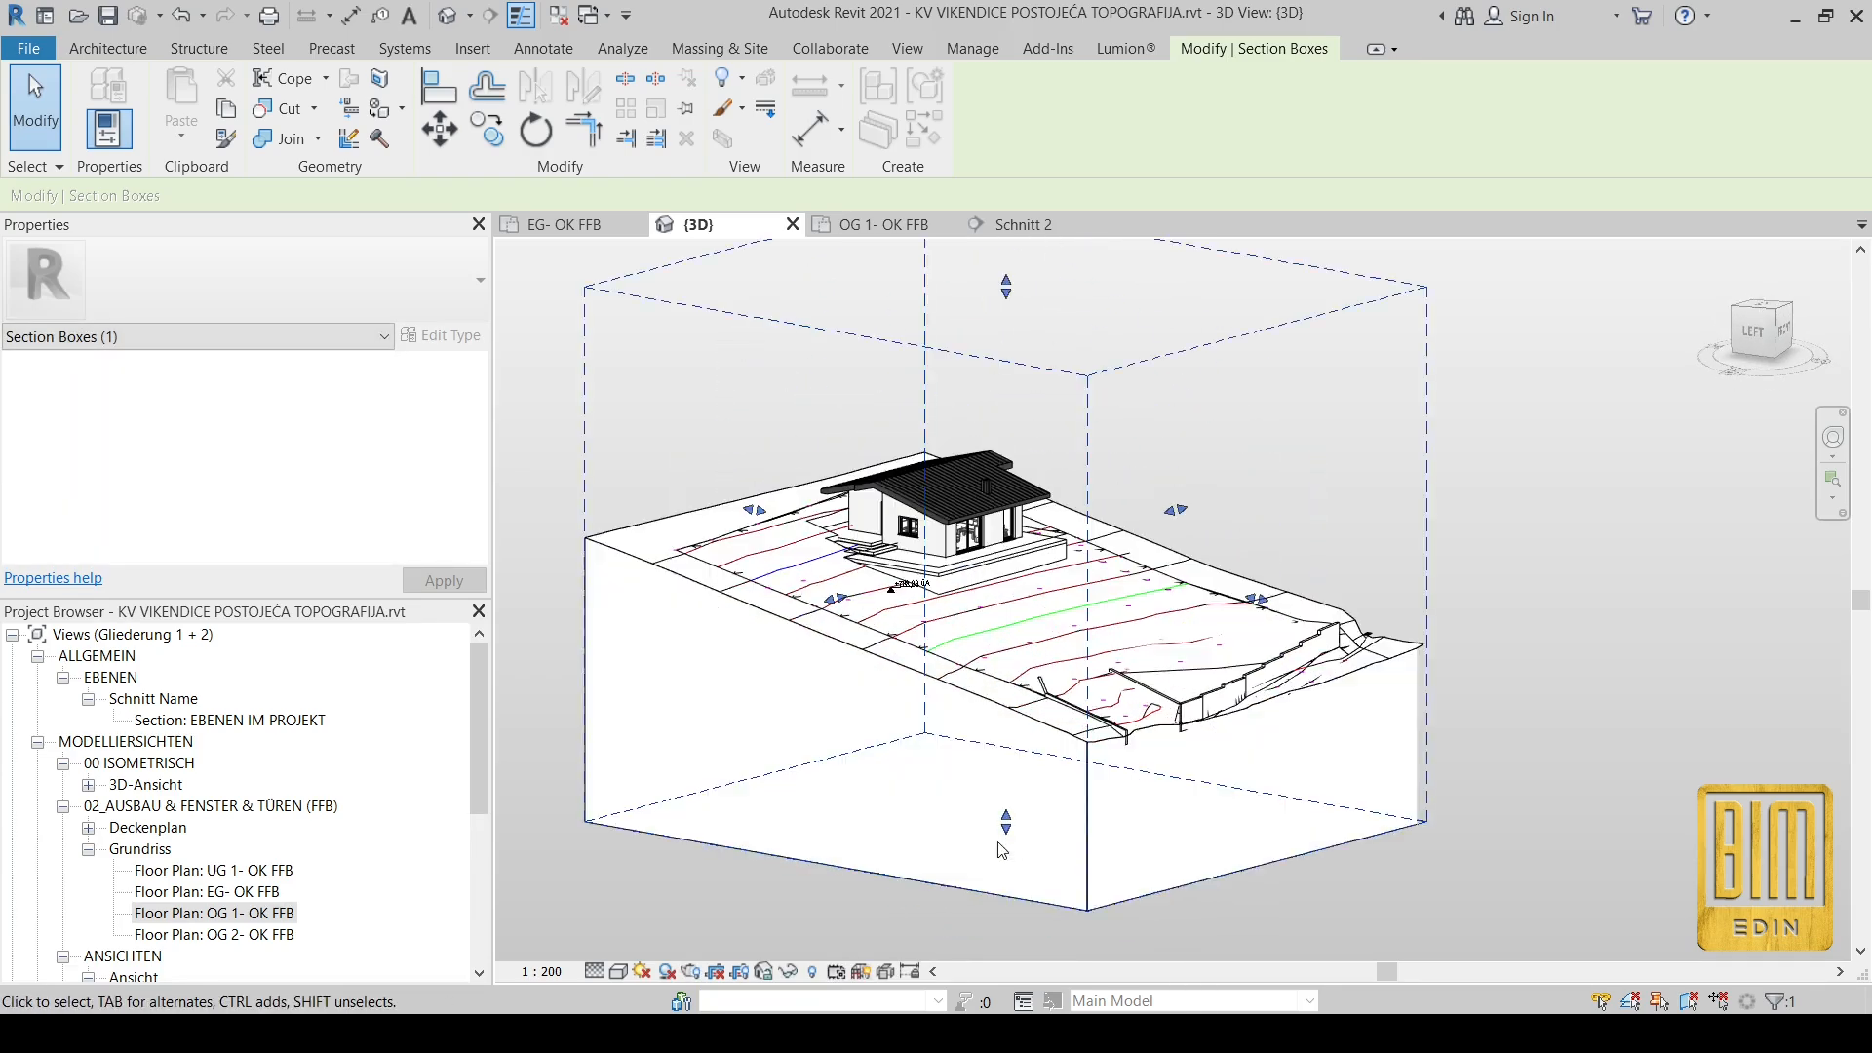
drag(993, 698, 993, 696)
scroll(902, 552, up, 6)
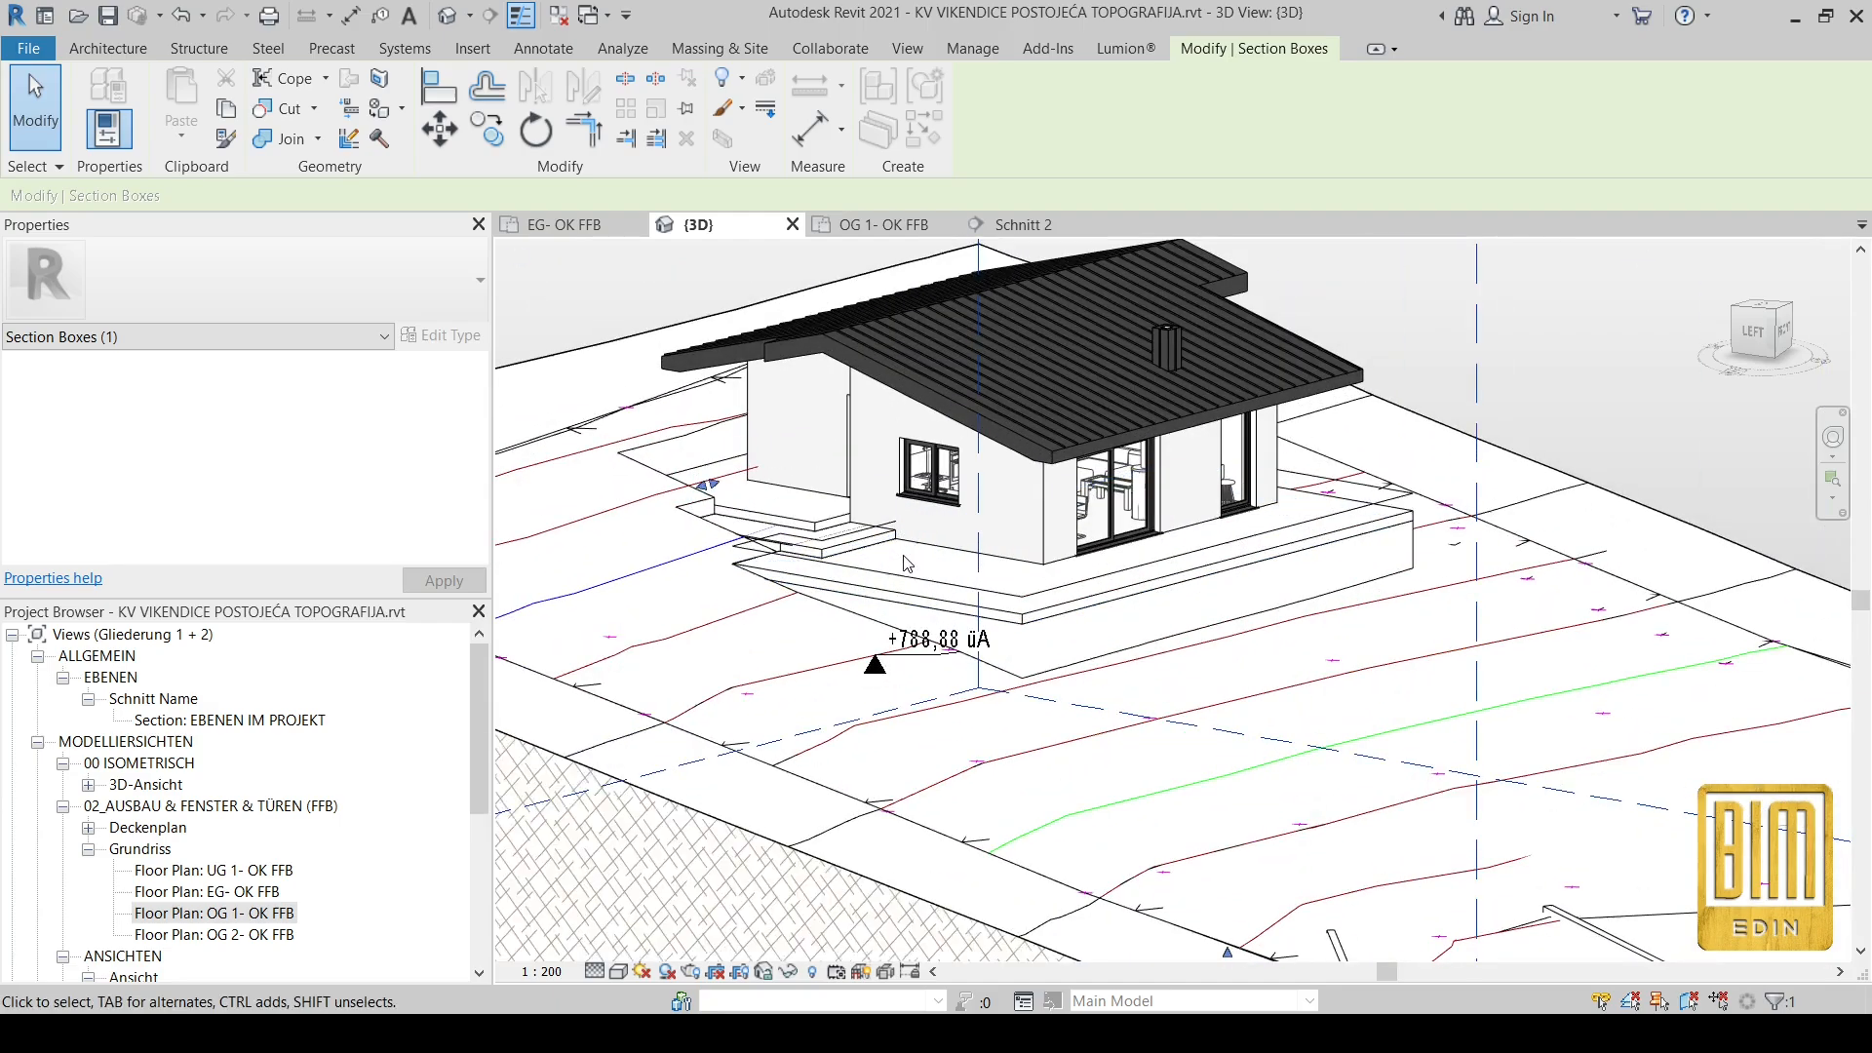
Step: Examine the house and the selected topography surface from several angles in the 3D view
click(1434, 342)
scroll(1433, 342, down, 1)
scroll(1092, 499, down, 1)
shift+middle_drag(1338, 792, 1268, 838)
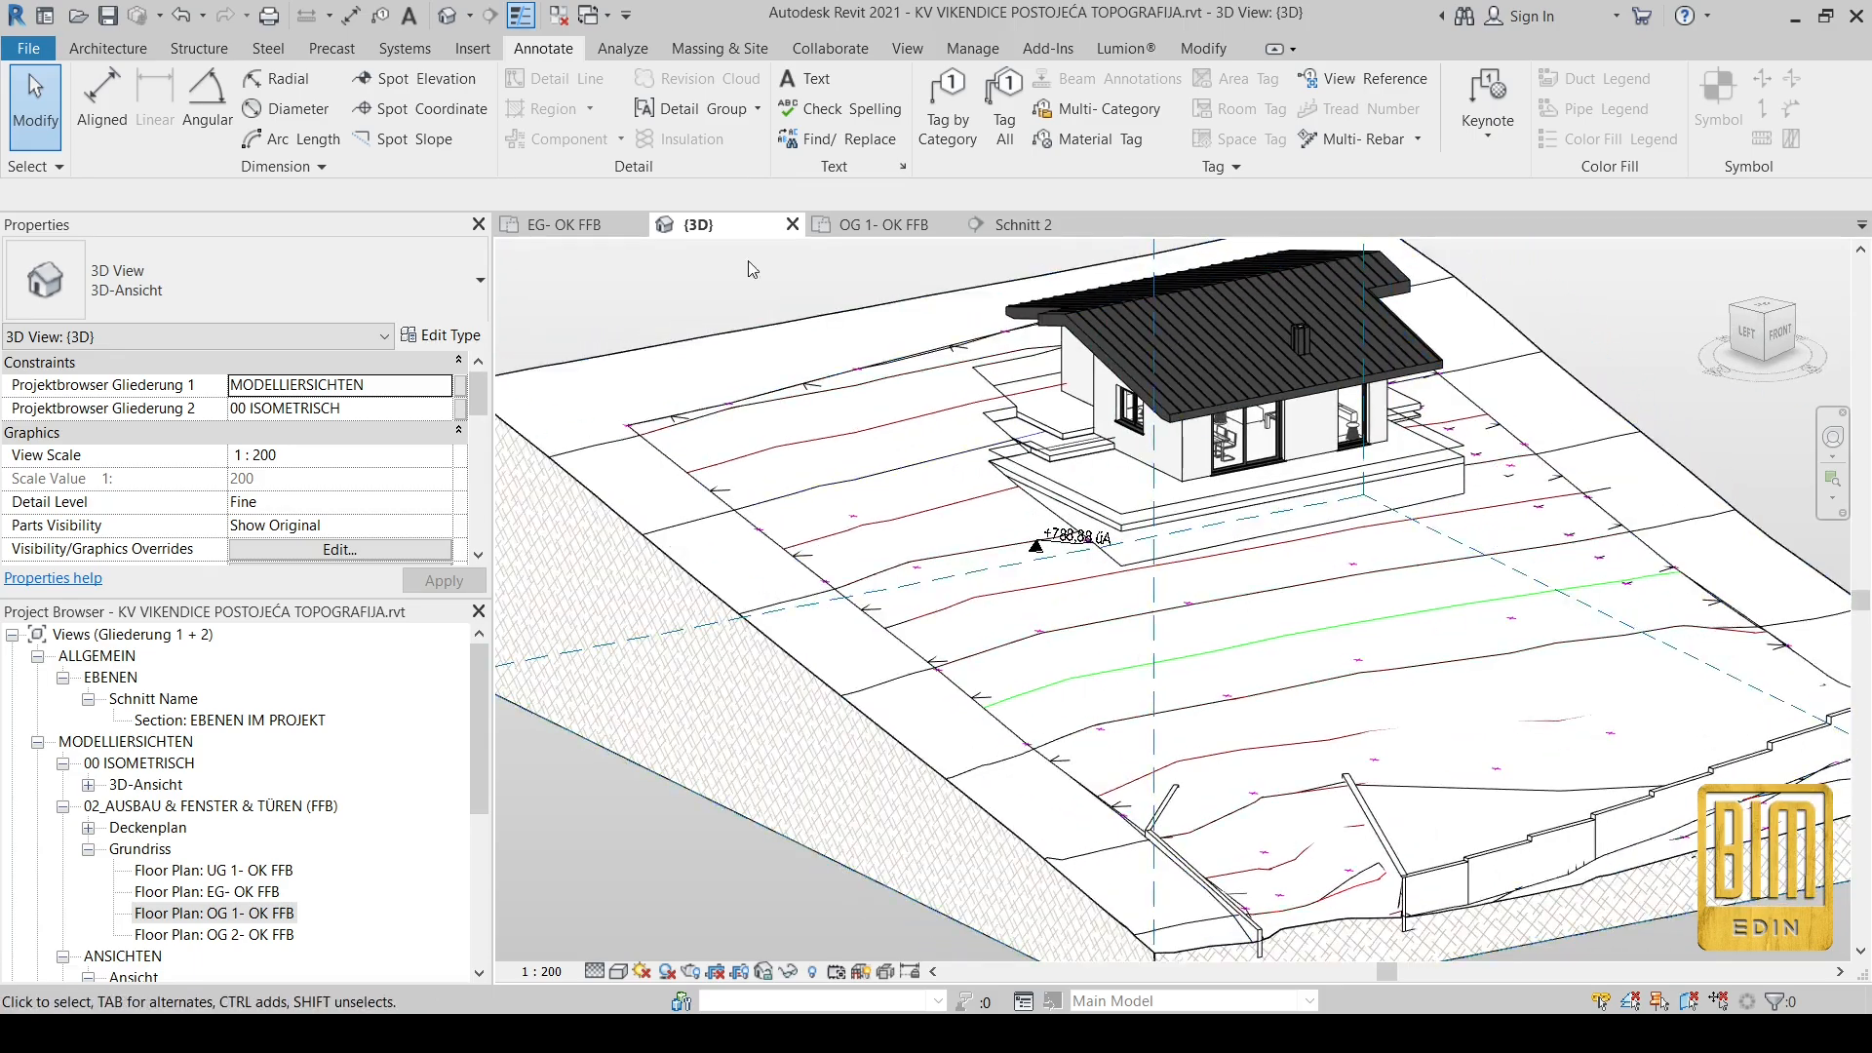
scroll(1170, 492, down, 3)
shift+middle_drag(941, 795, 712, 809)
click(1509, 599)
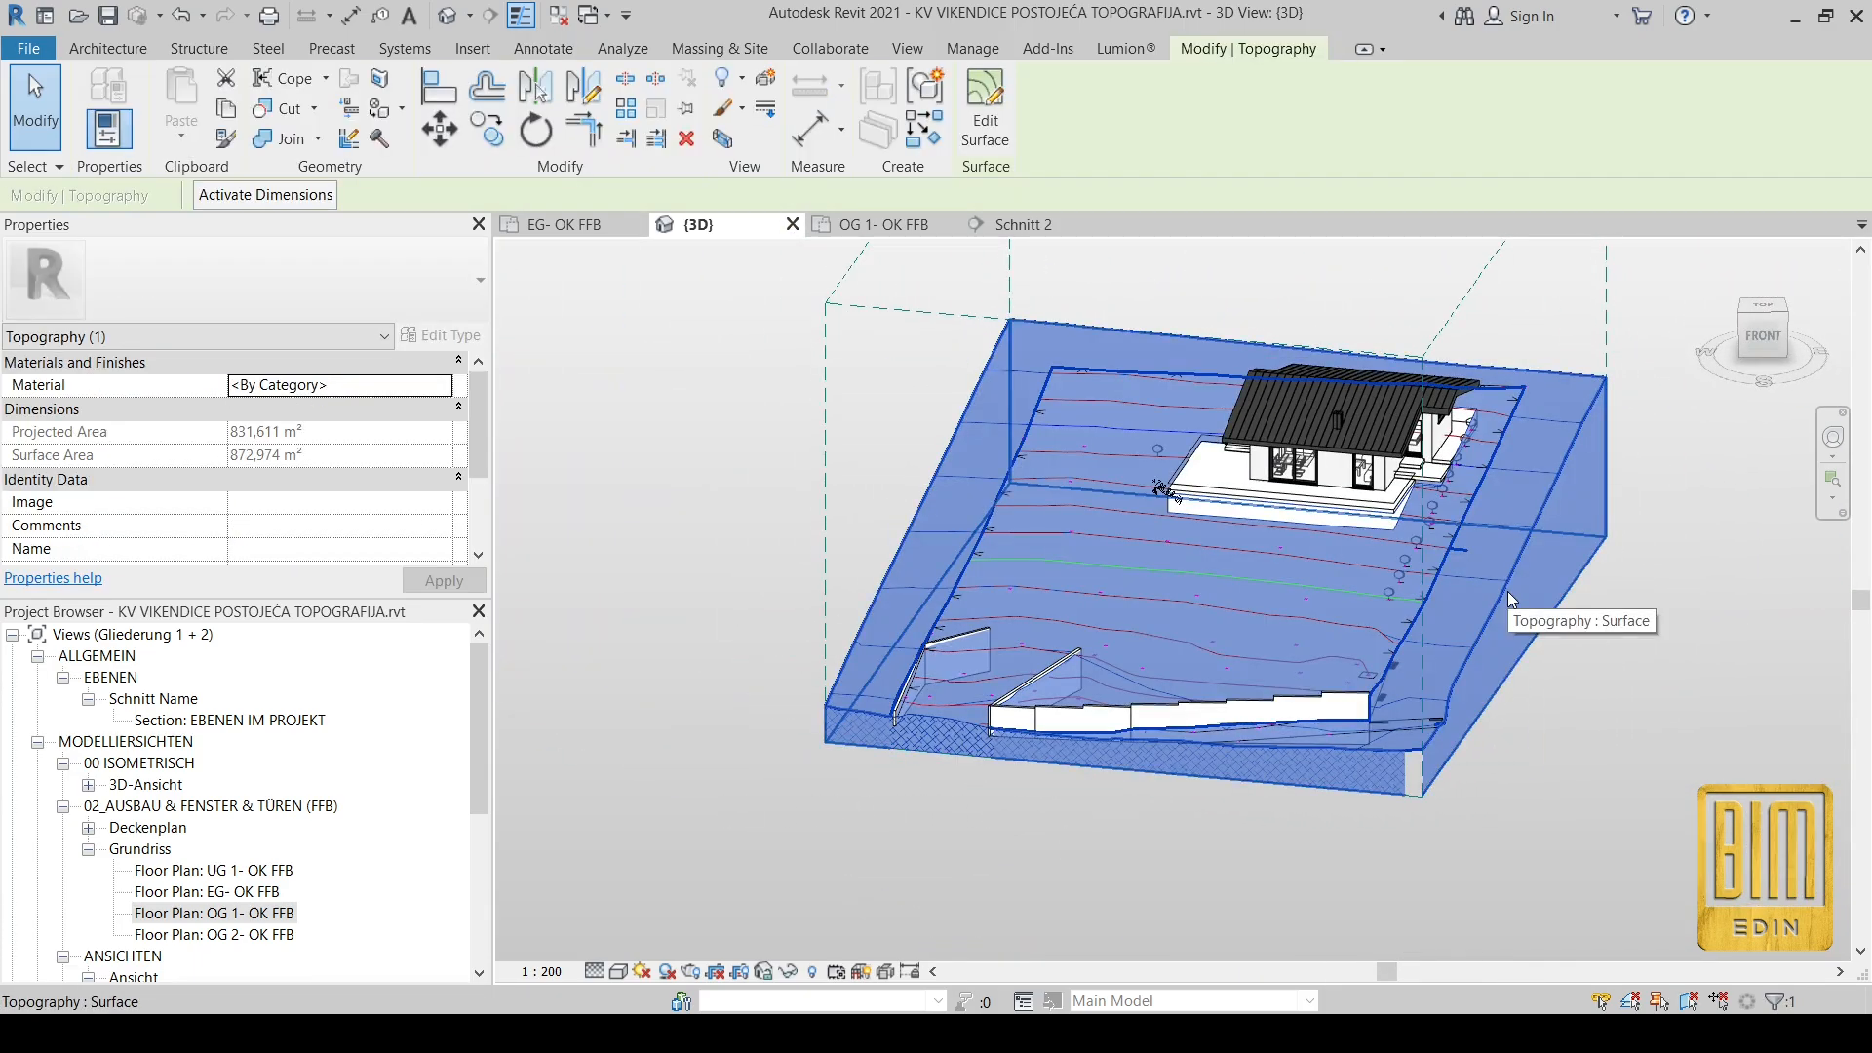
shift+middle_drag(1024, 838, 1208, 865)
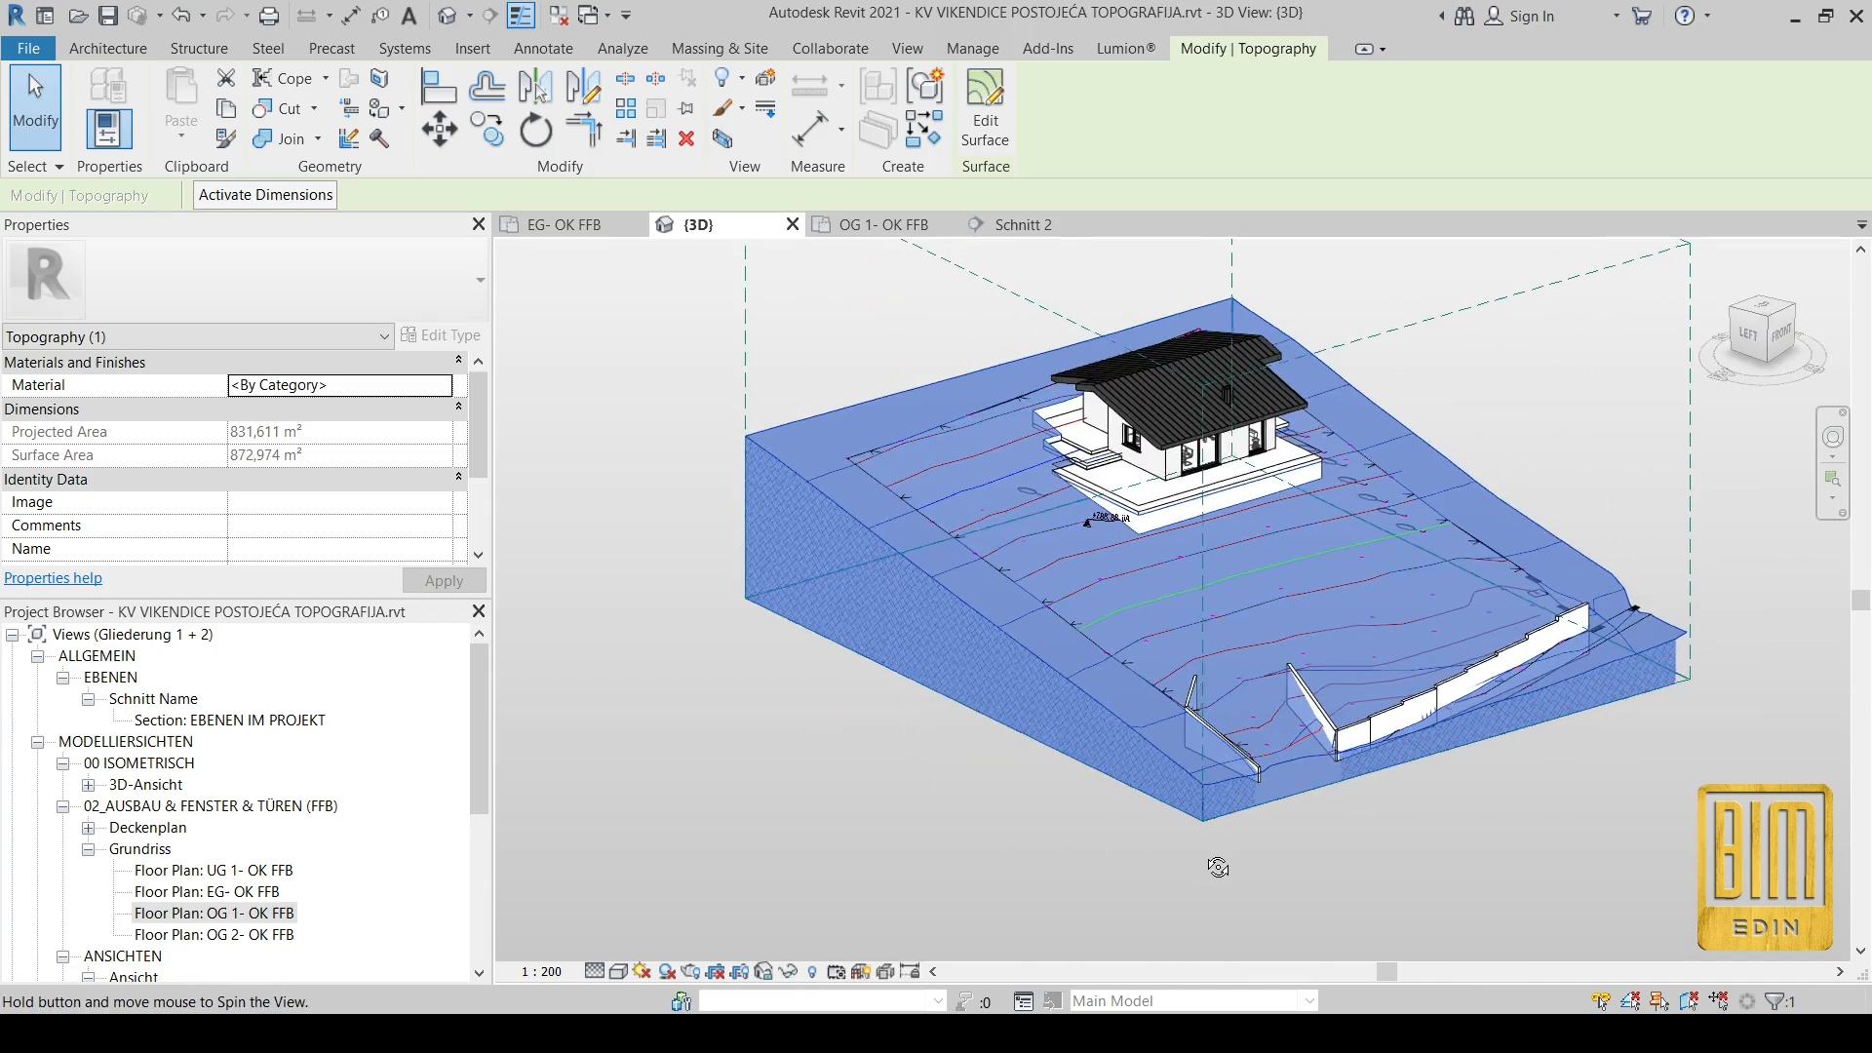
scroll(1105, 546, up, 3)
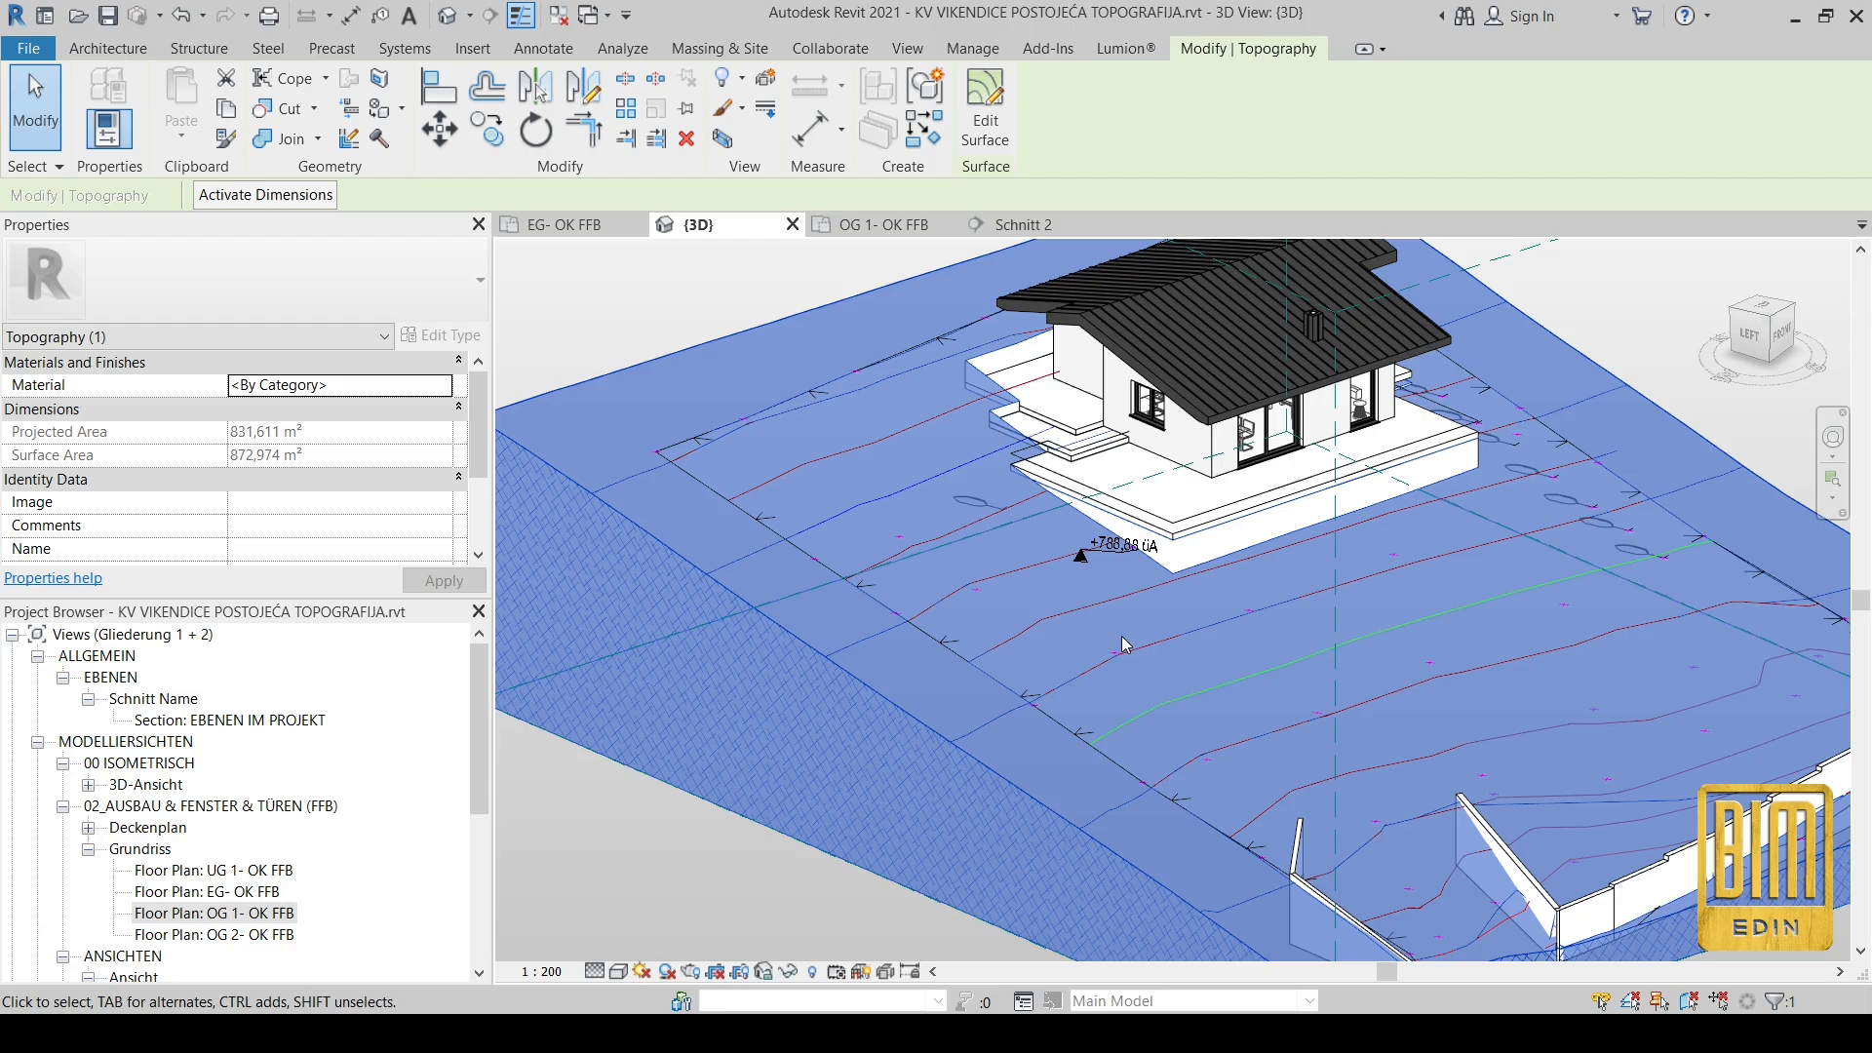
scroll(1069, 599, down, 4)
shift+middle_drag(911, 816, 556, 825)
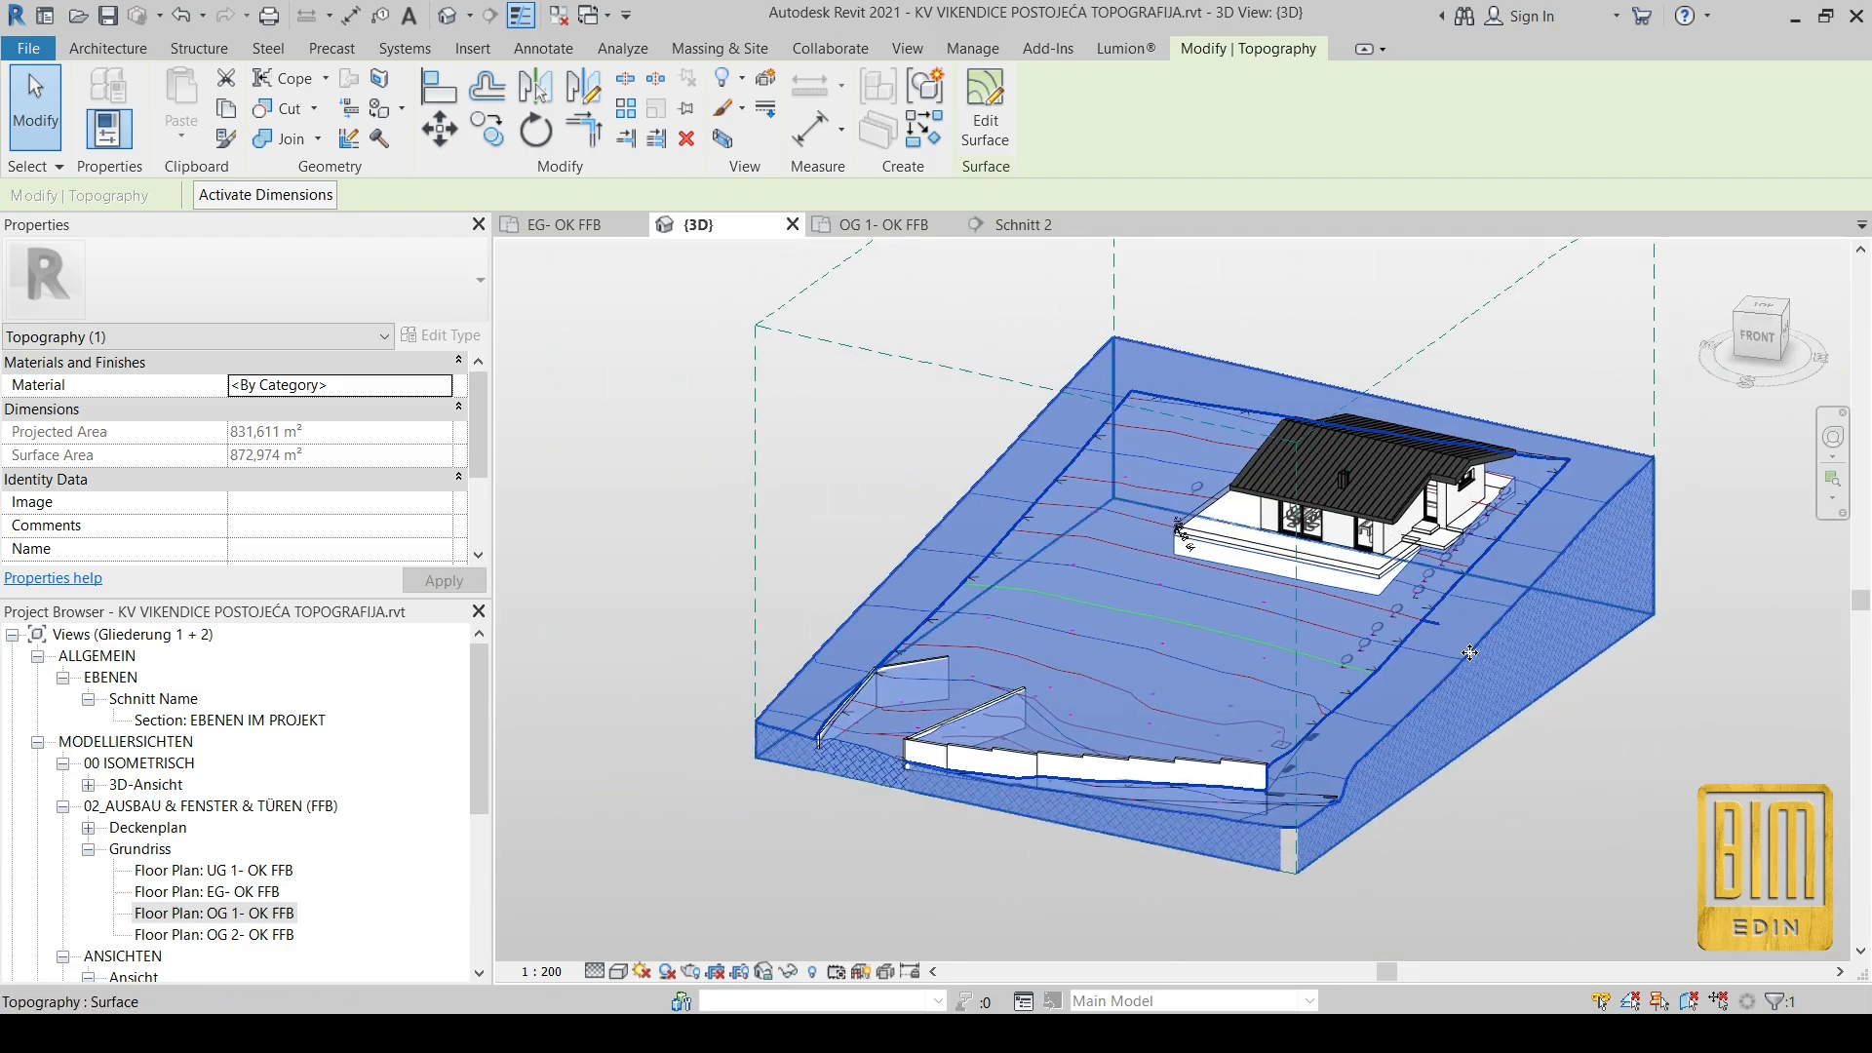
Step: Inspect the topography's surface points in Edit Surface mode and finish the edit
double_click(1058, 377)
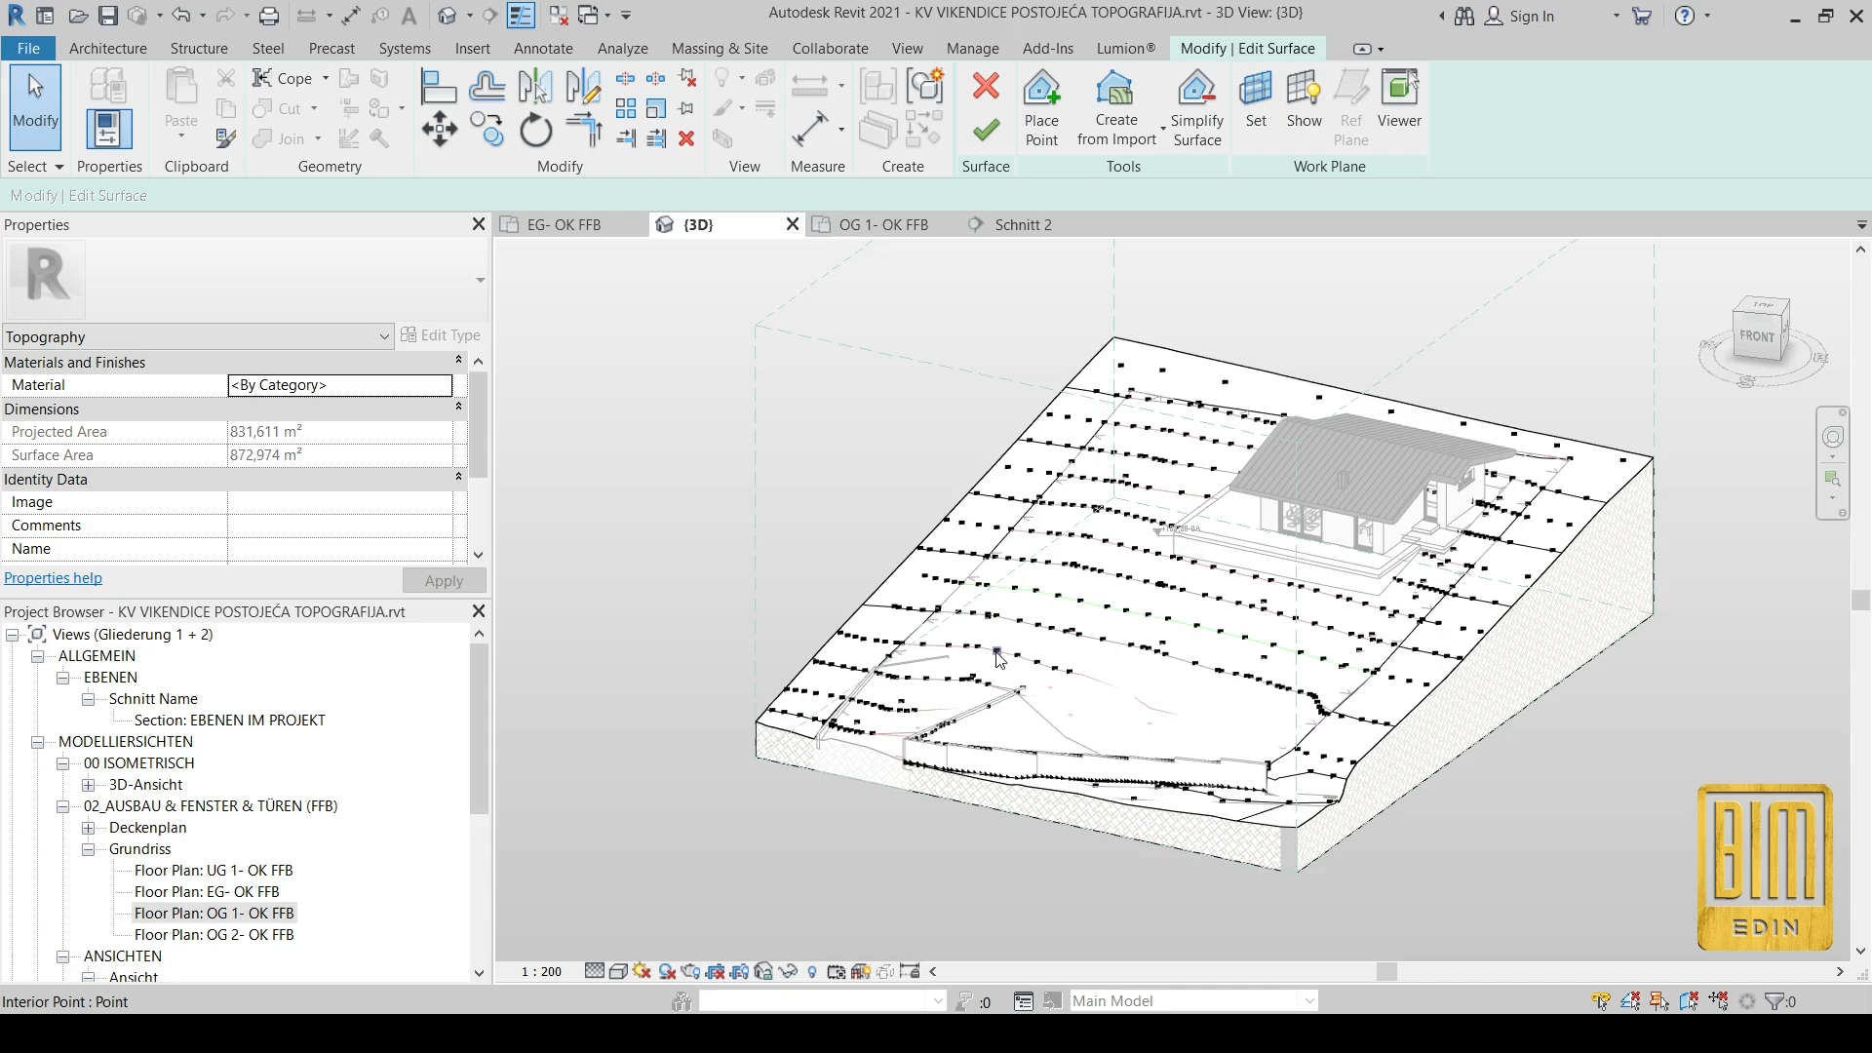
shift+middle_drag(1092, 603, 881, 768)
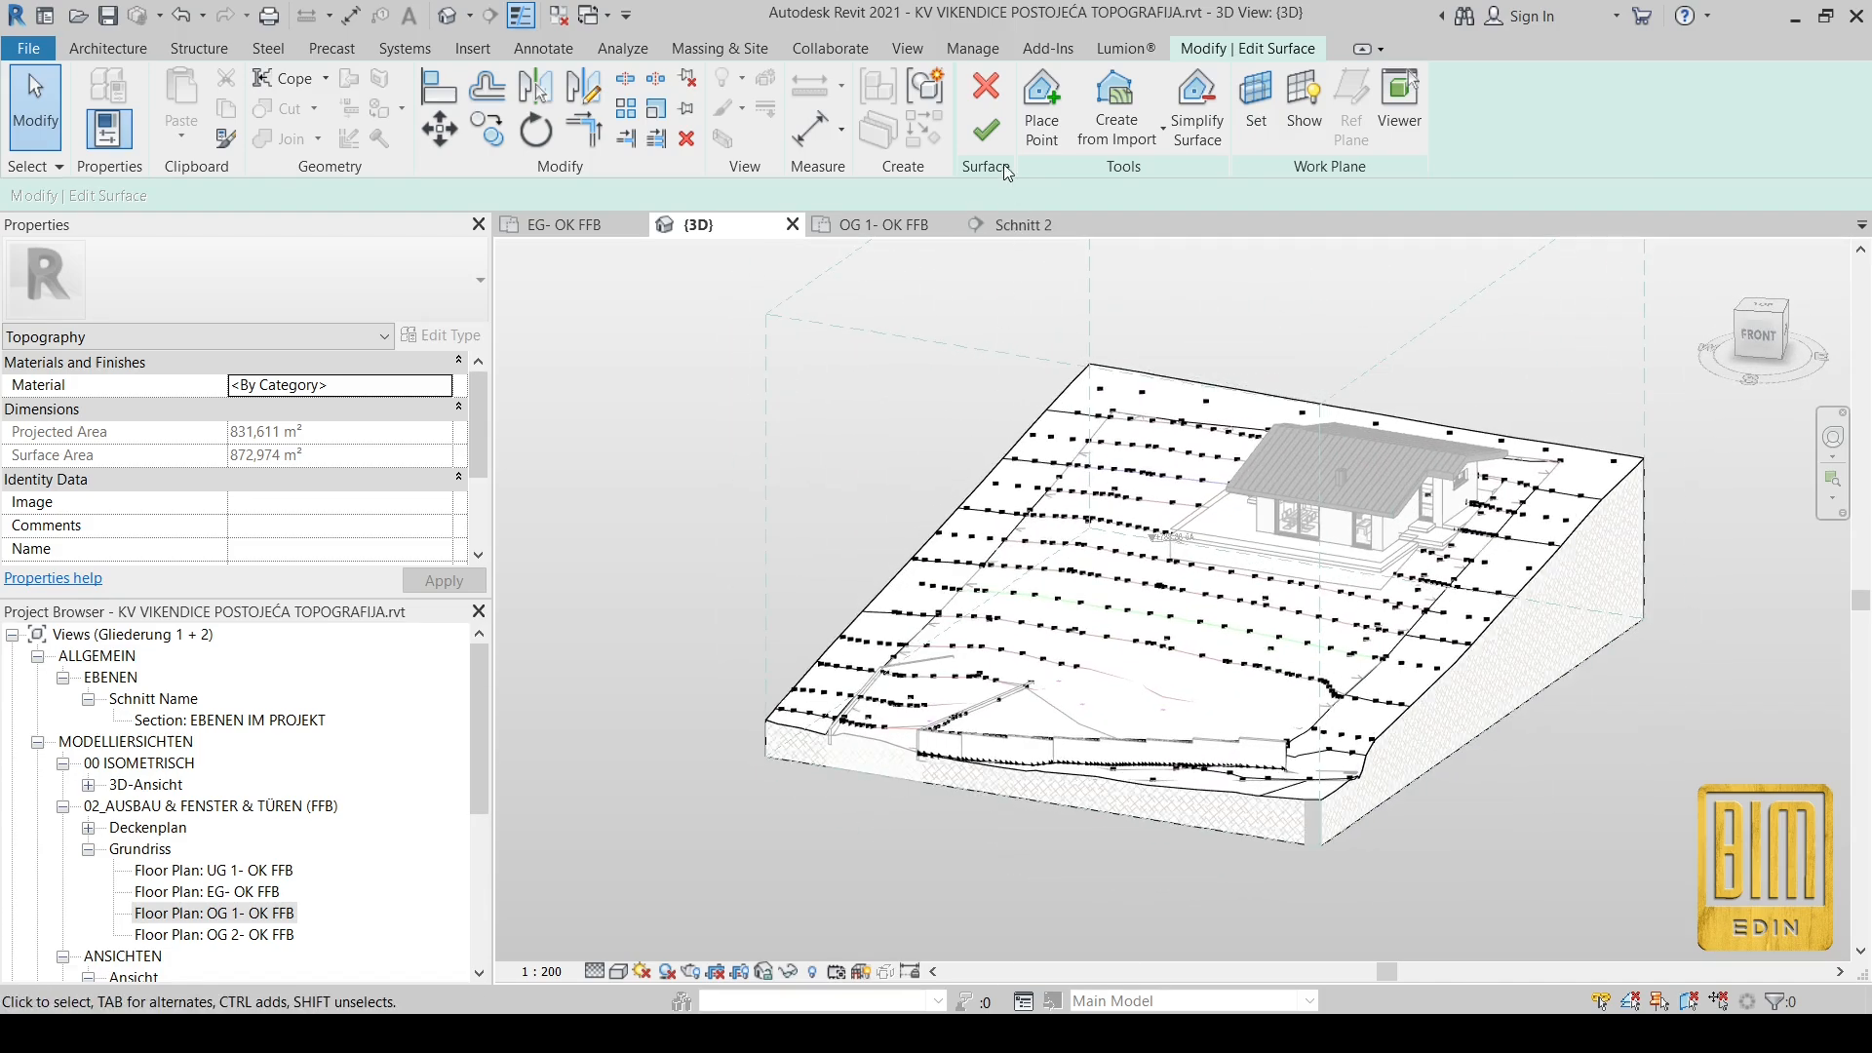
click(986, 130)
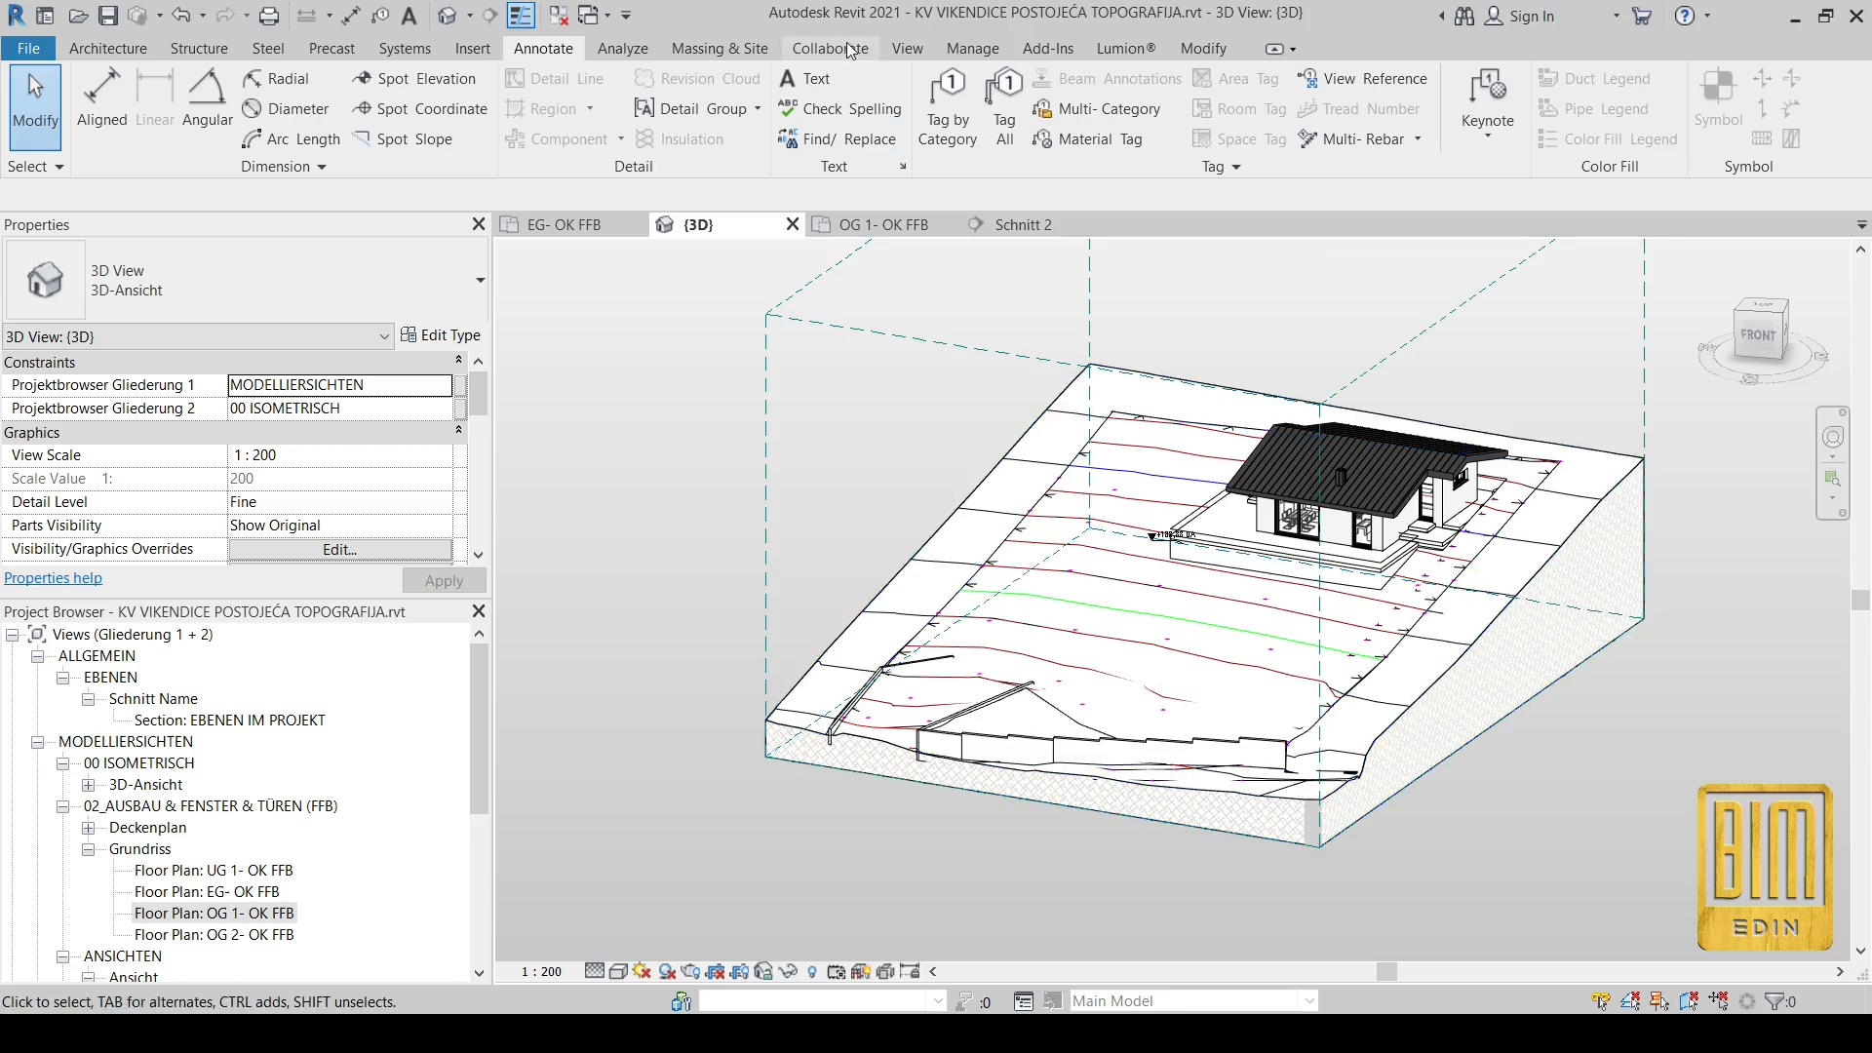
click(722, 49)
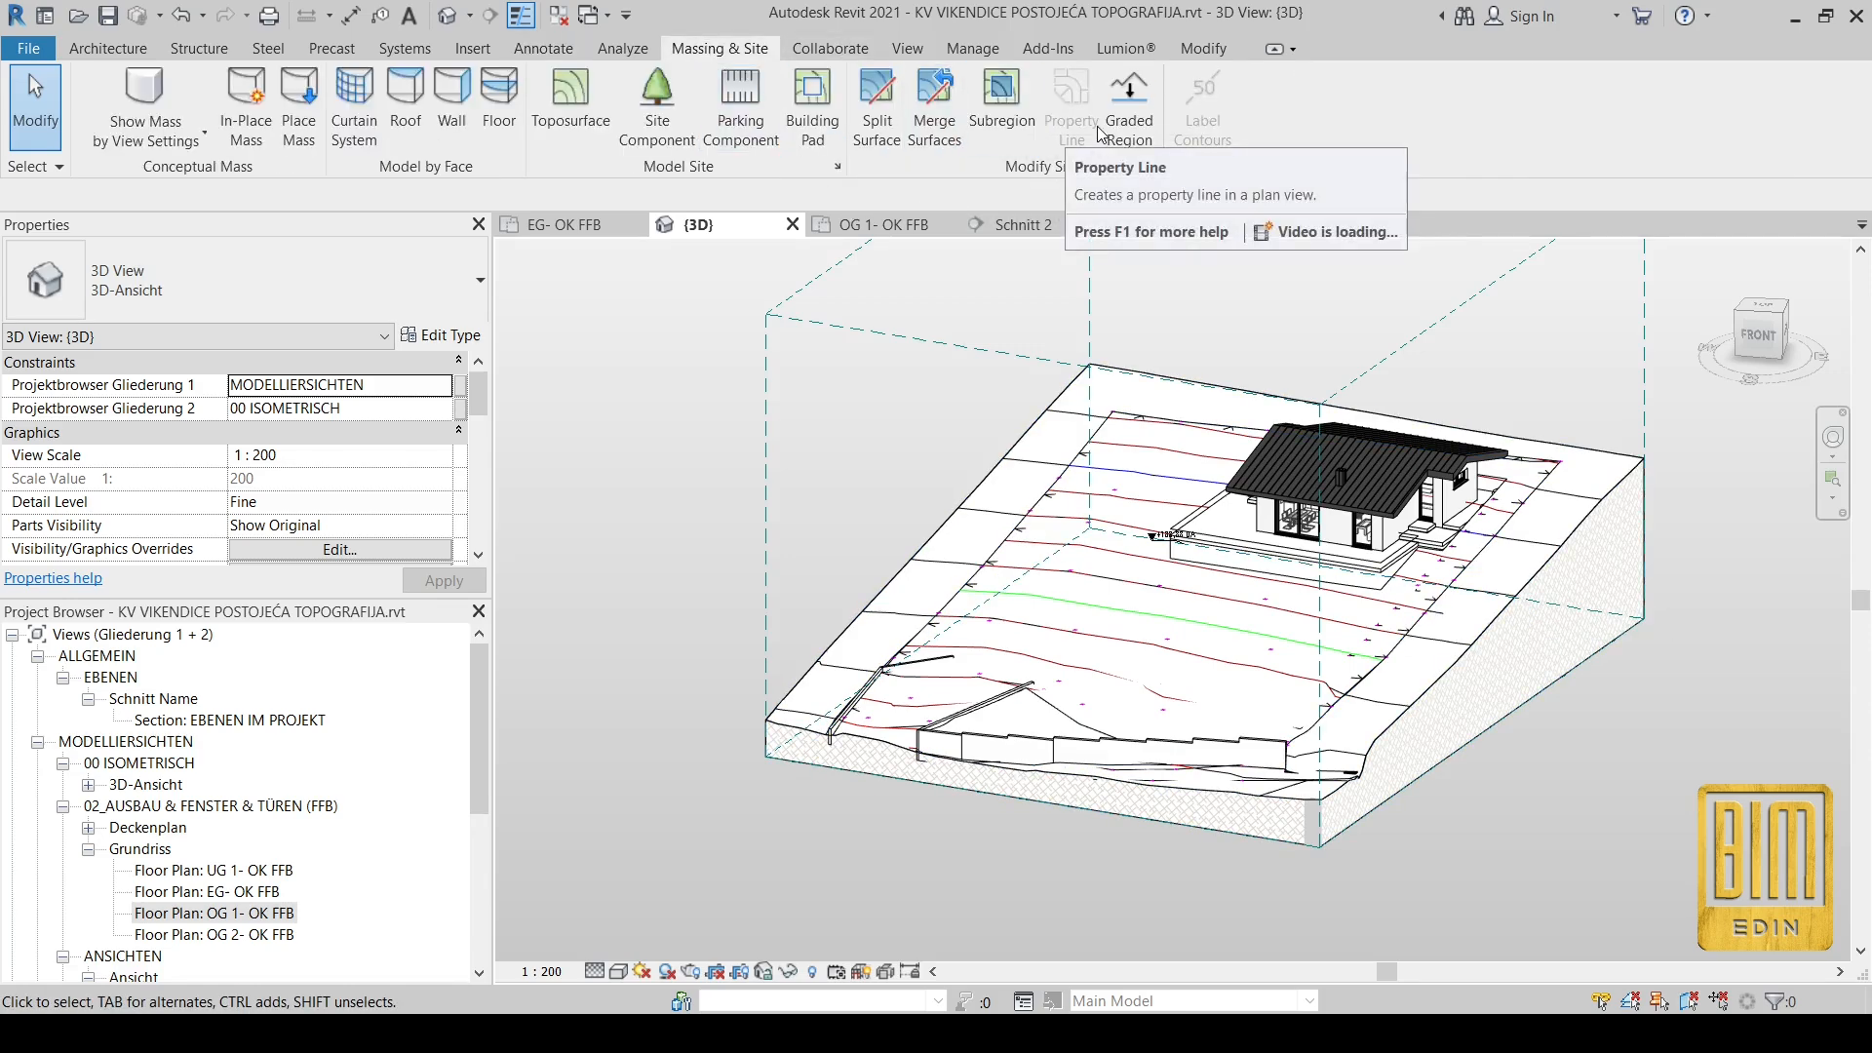
click(1021, 462)
key(Escape)
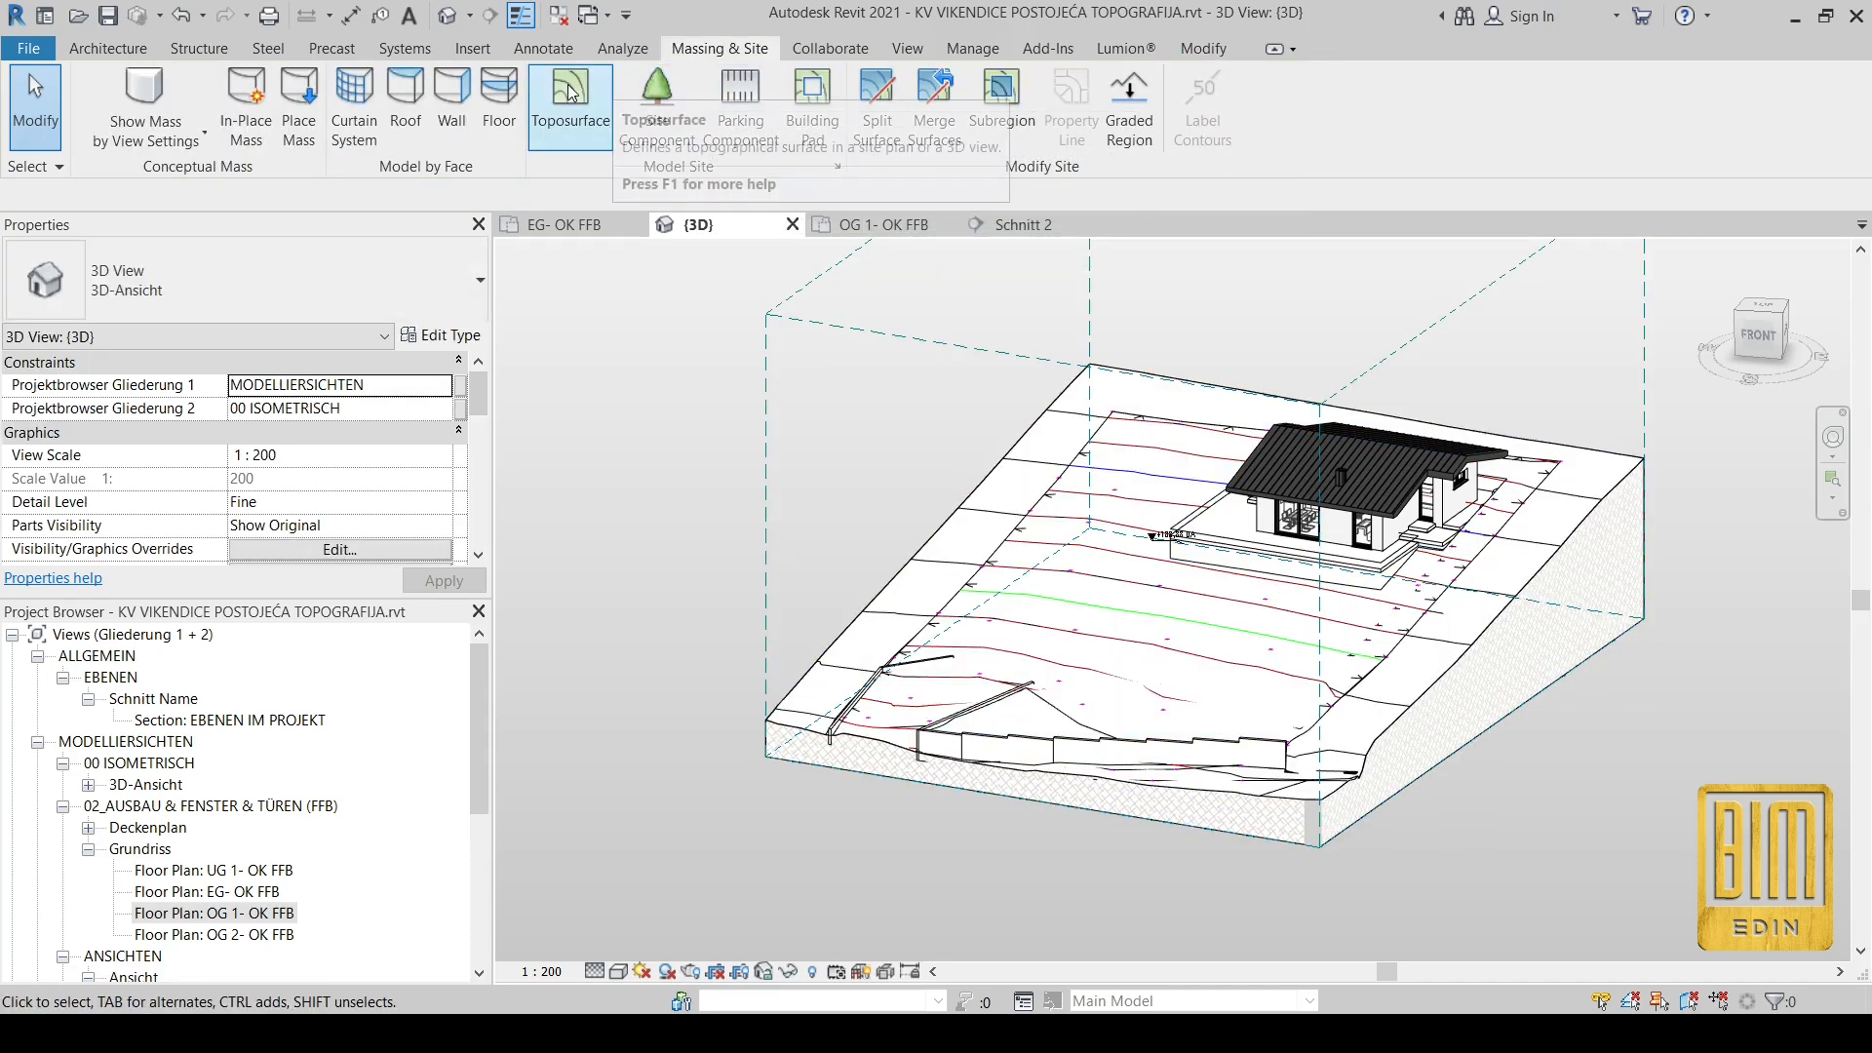
click(571, 92)
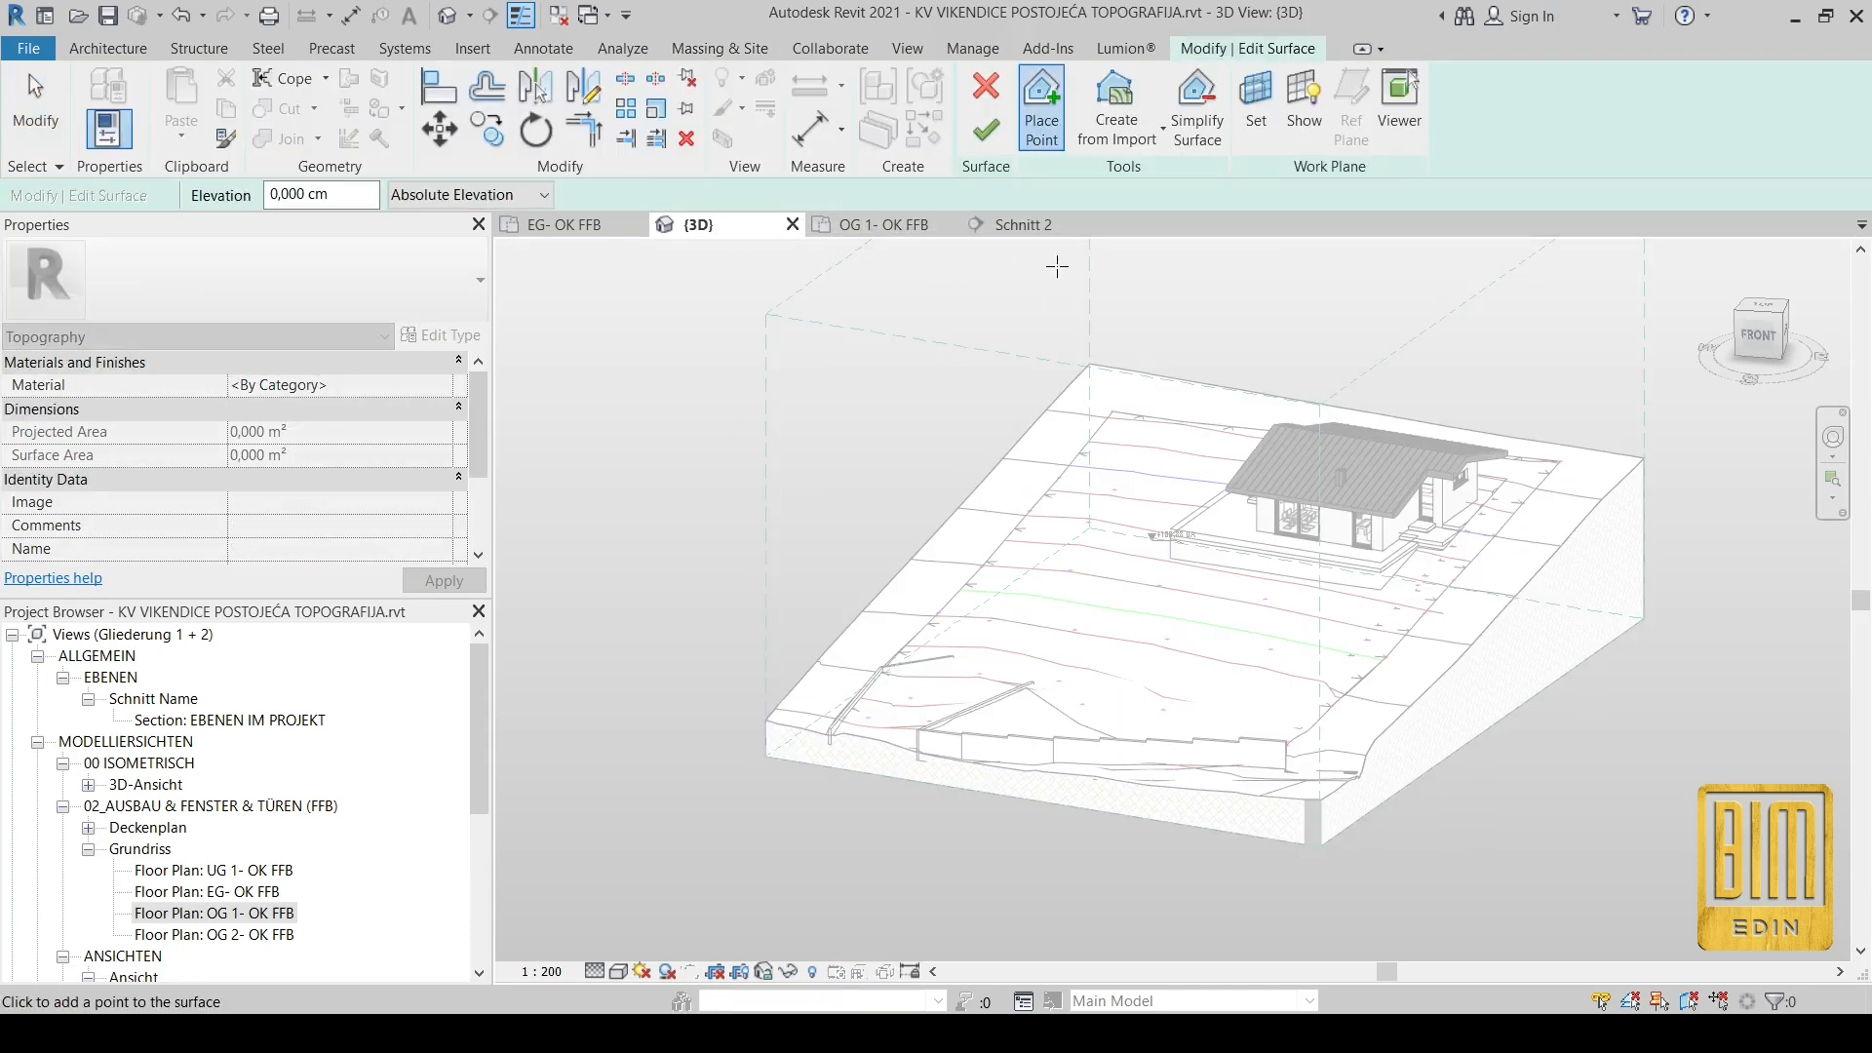
click(182, 16)
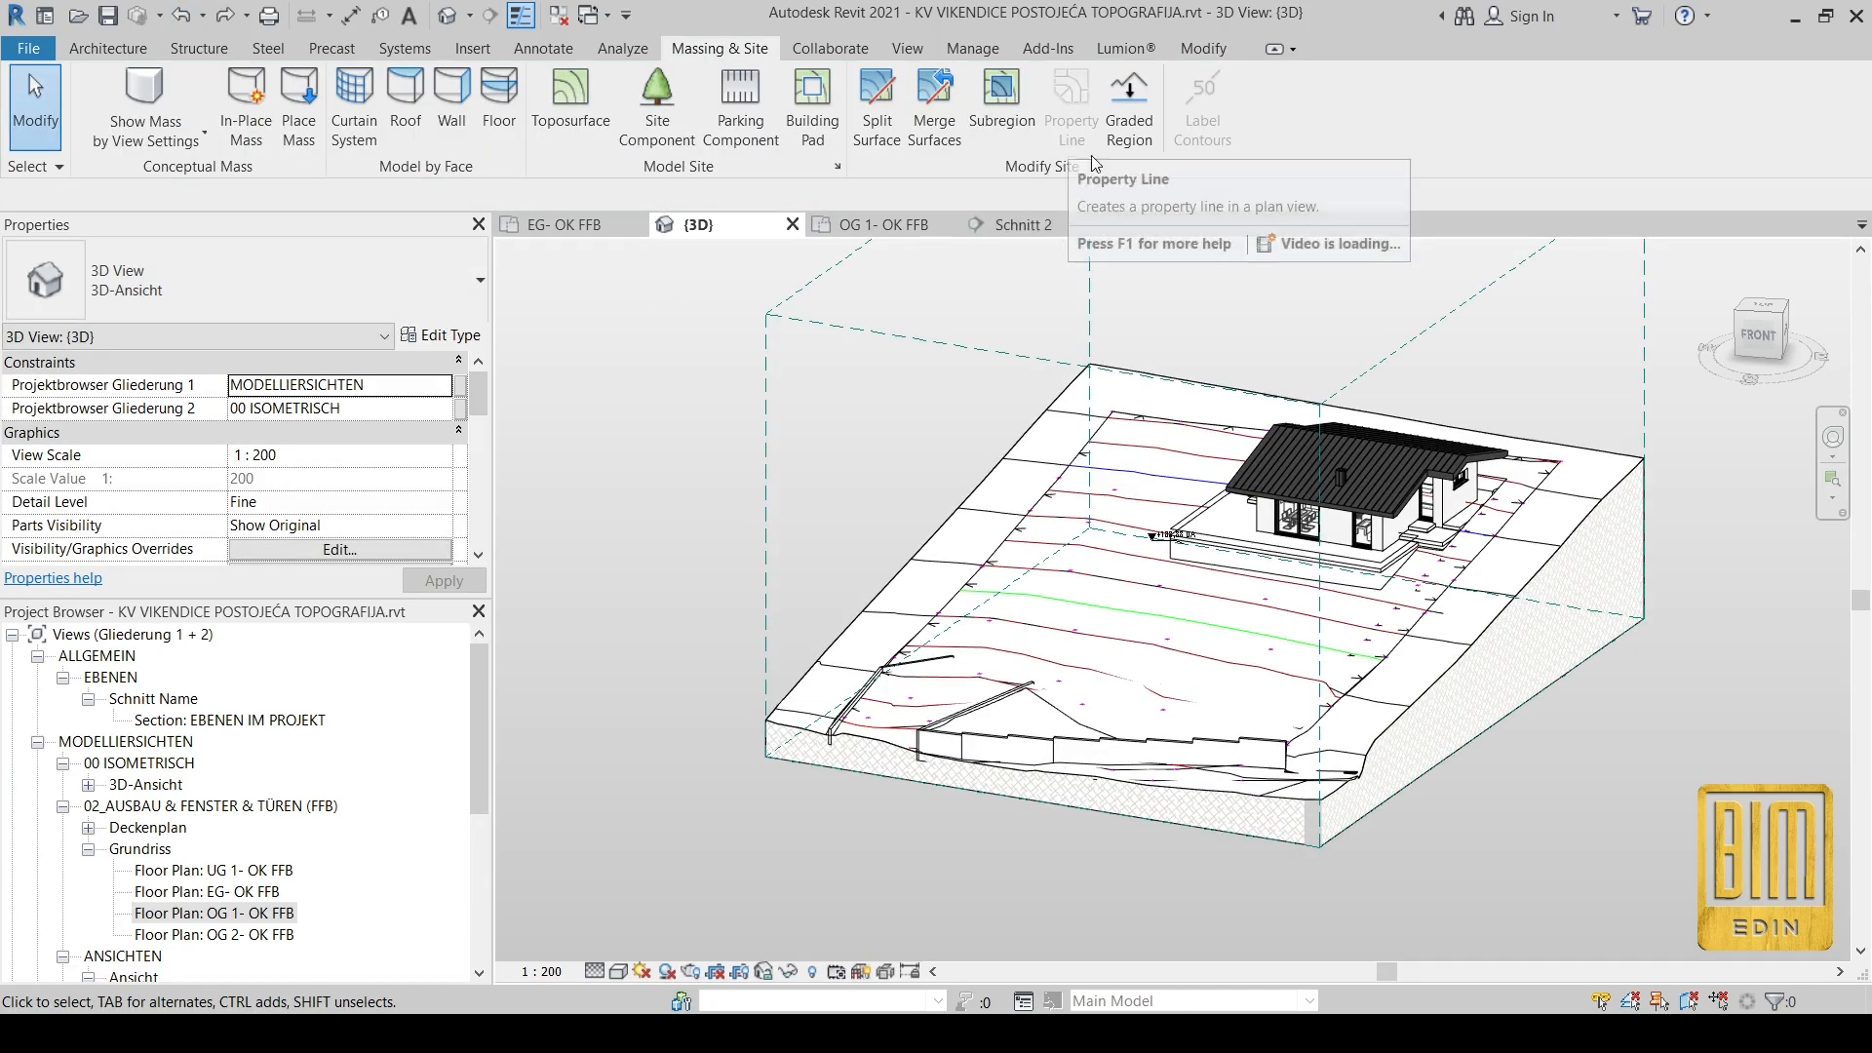
Step: Create a graded region from the site topography as a new toposurface exactly like the existing one, and finish the surface edit
click(1129, 107)
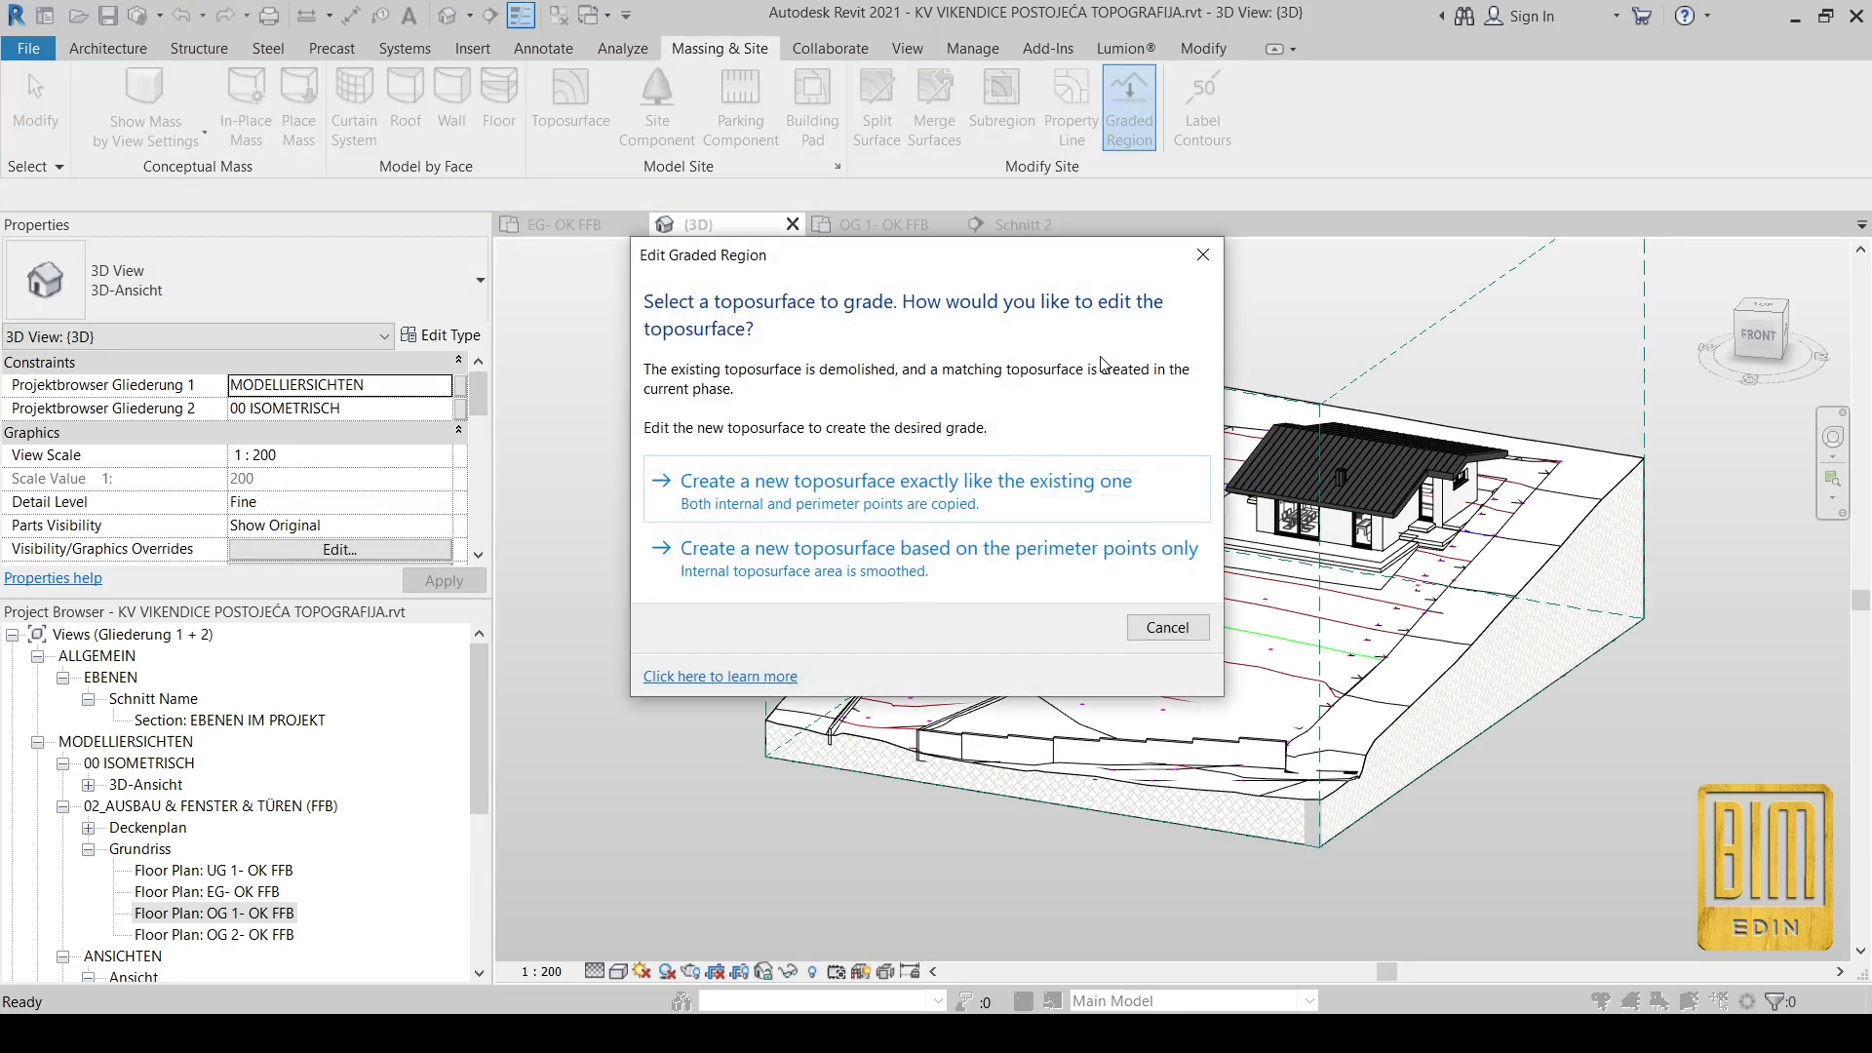
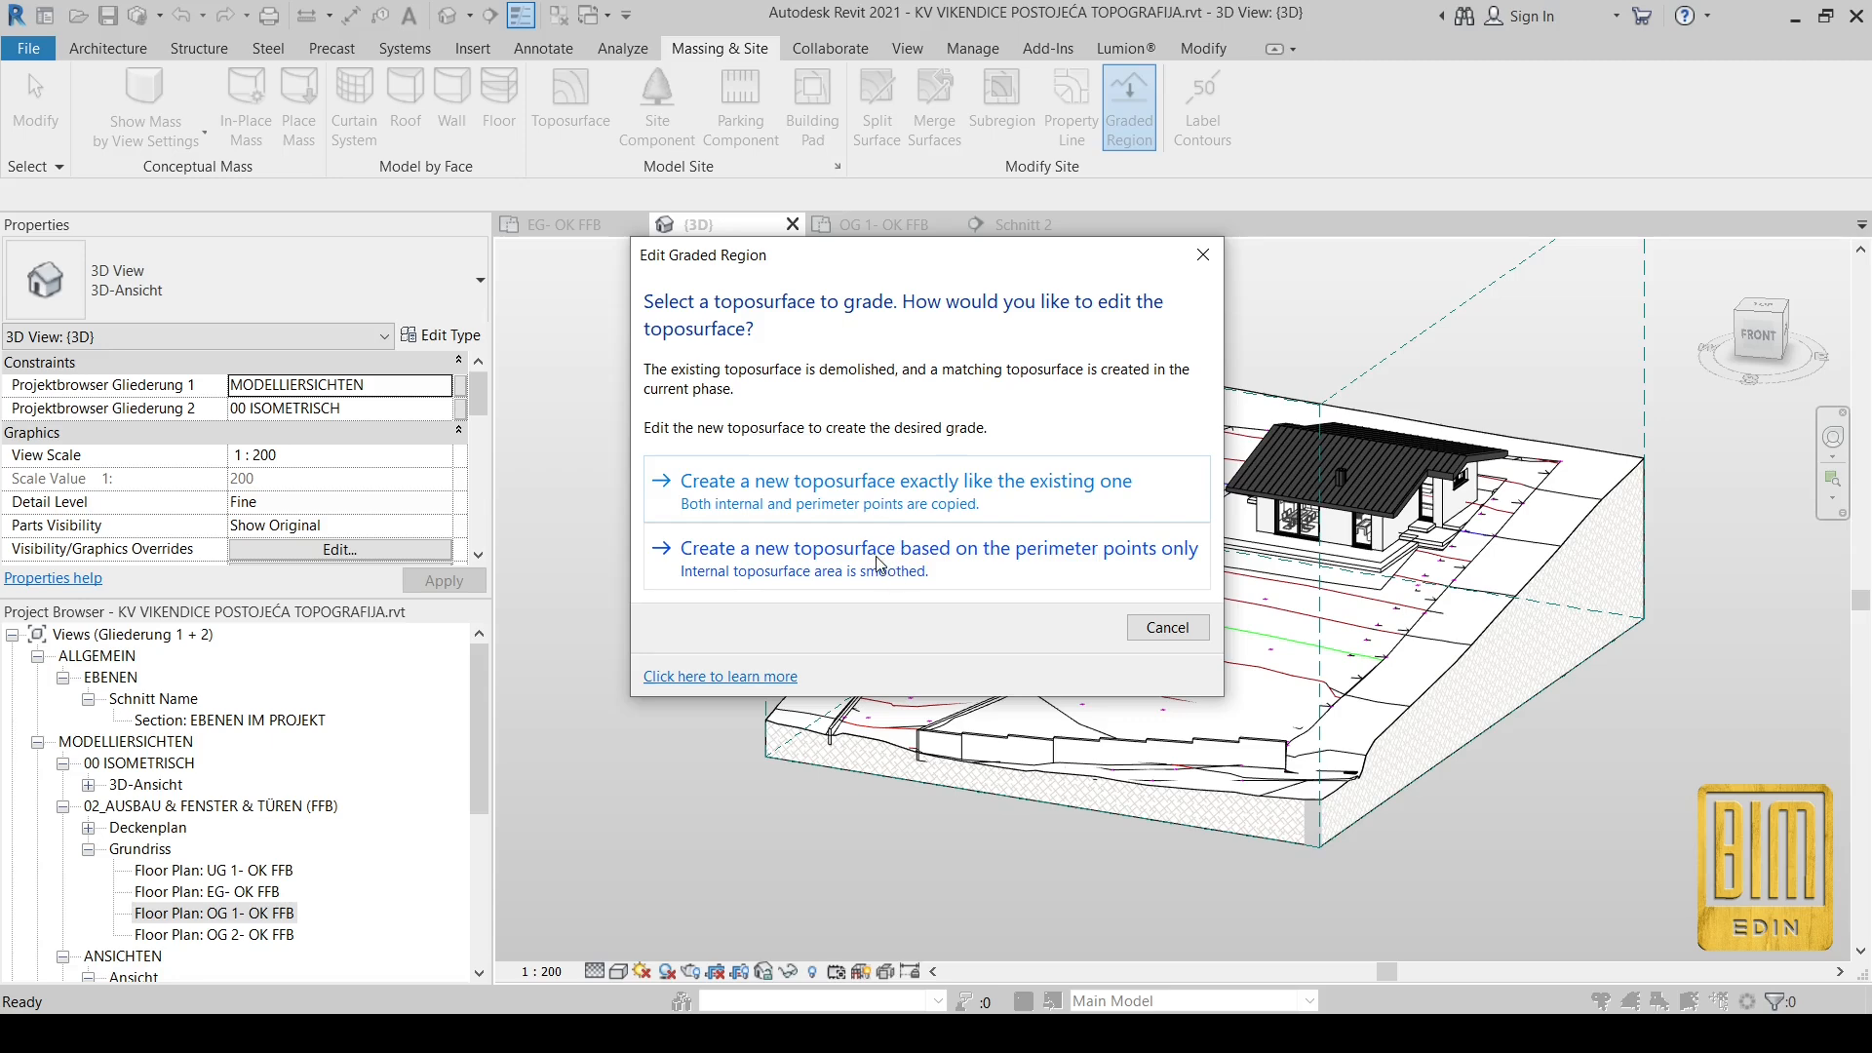
click(844, 499)
click(947, 525)
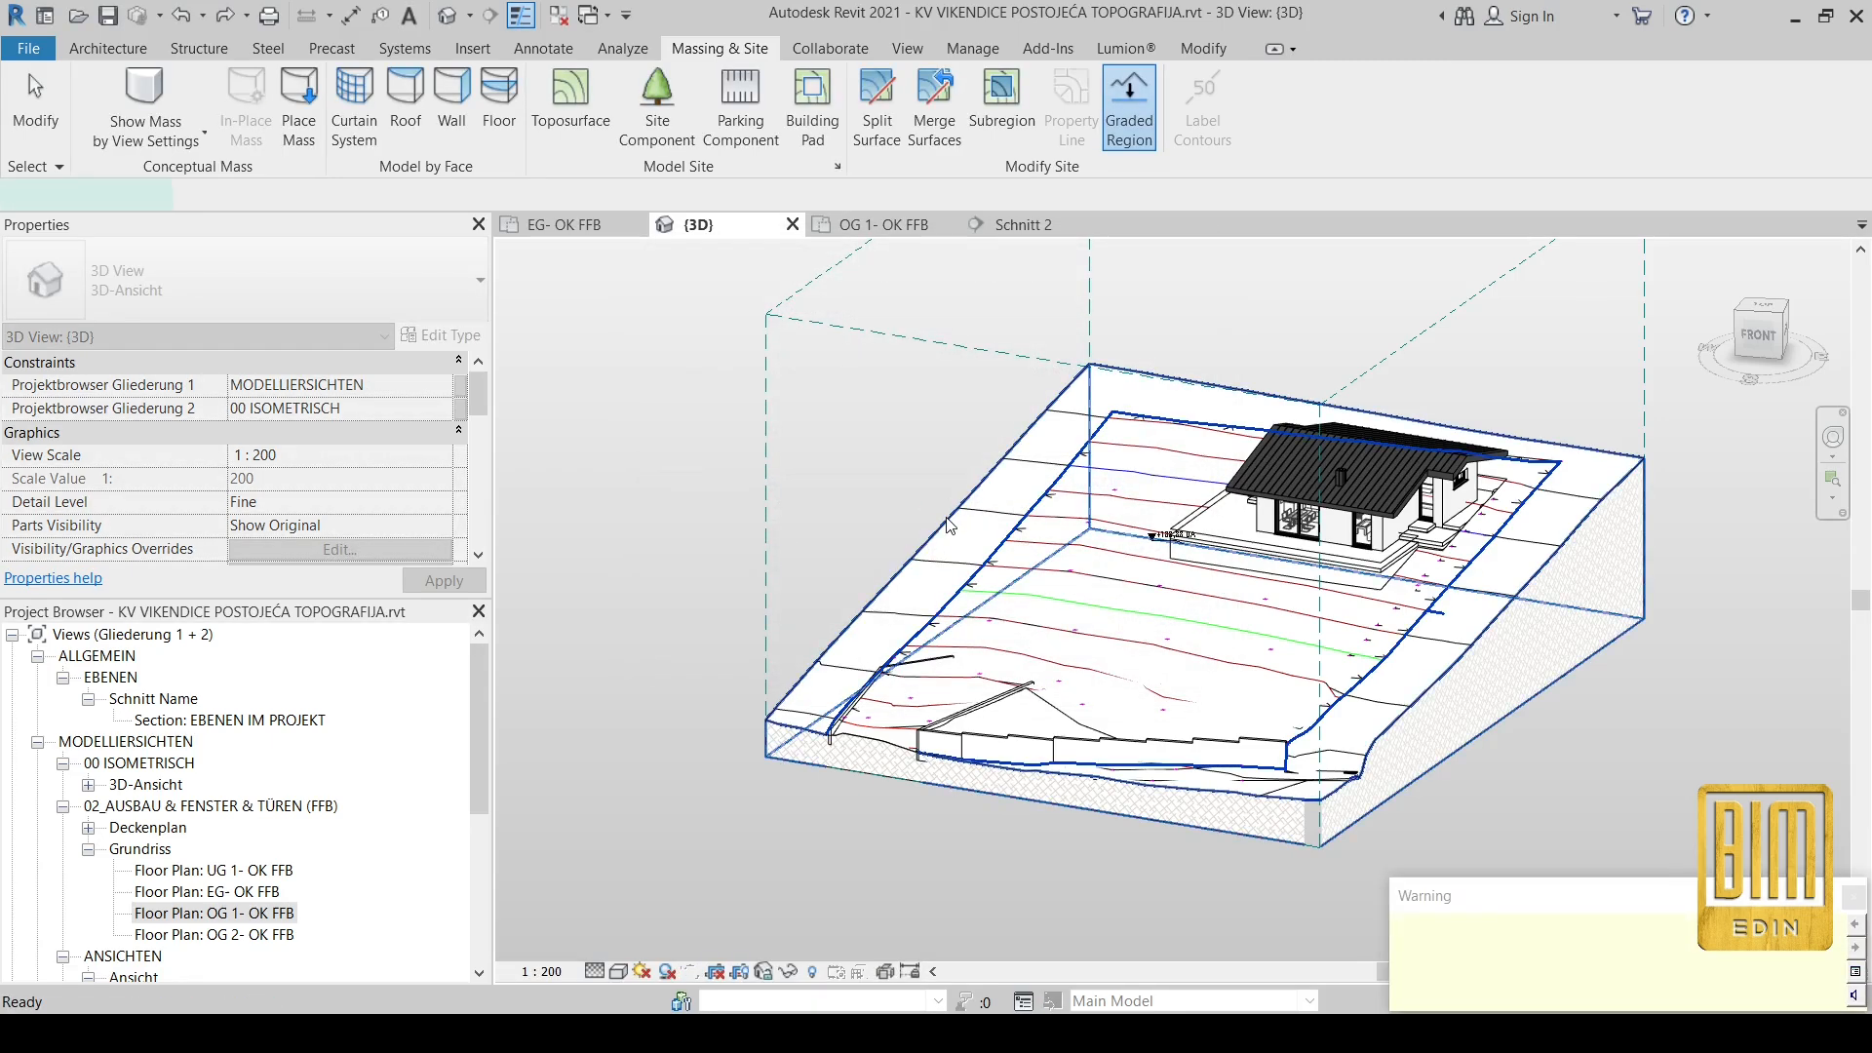
shift+middle_drag(569, 669, 799, 711)
click(986, 129)
Step: Name the newly created topography New
click(898, 411)
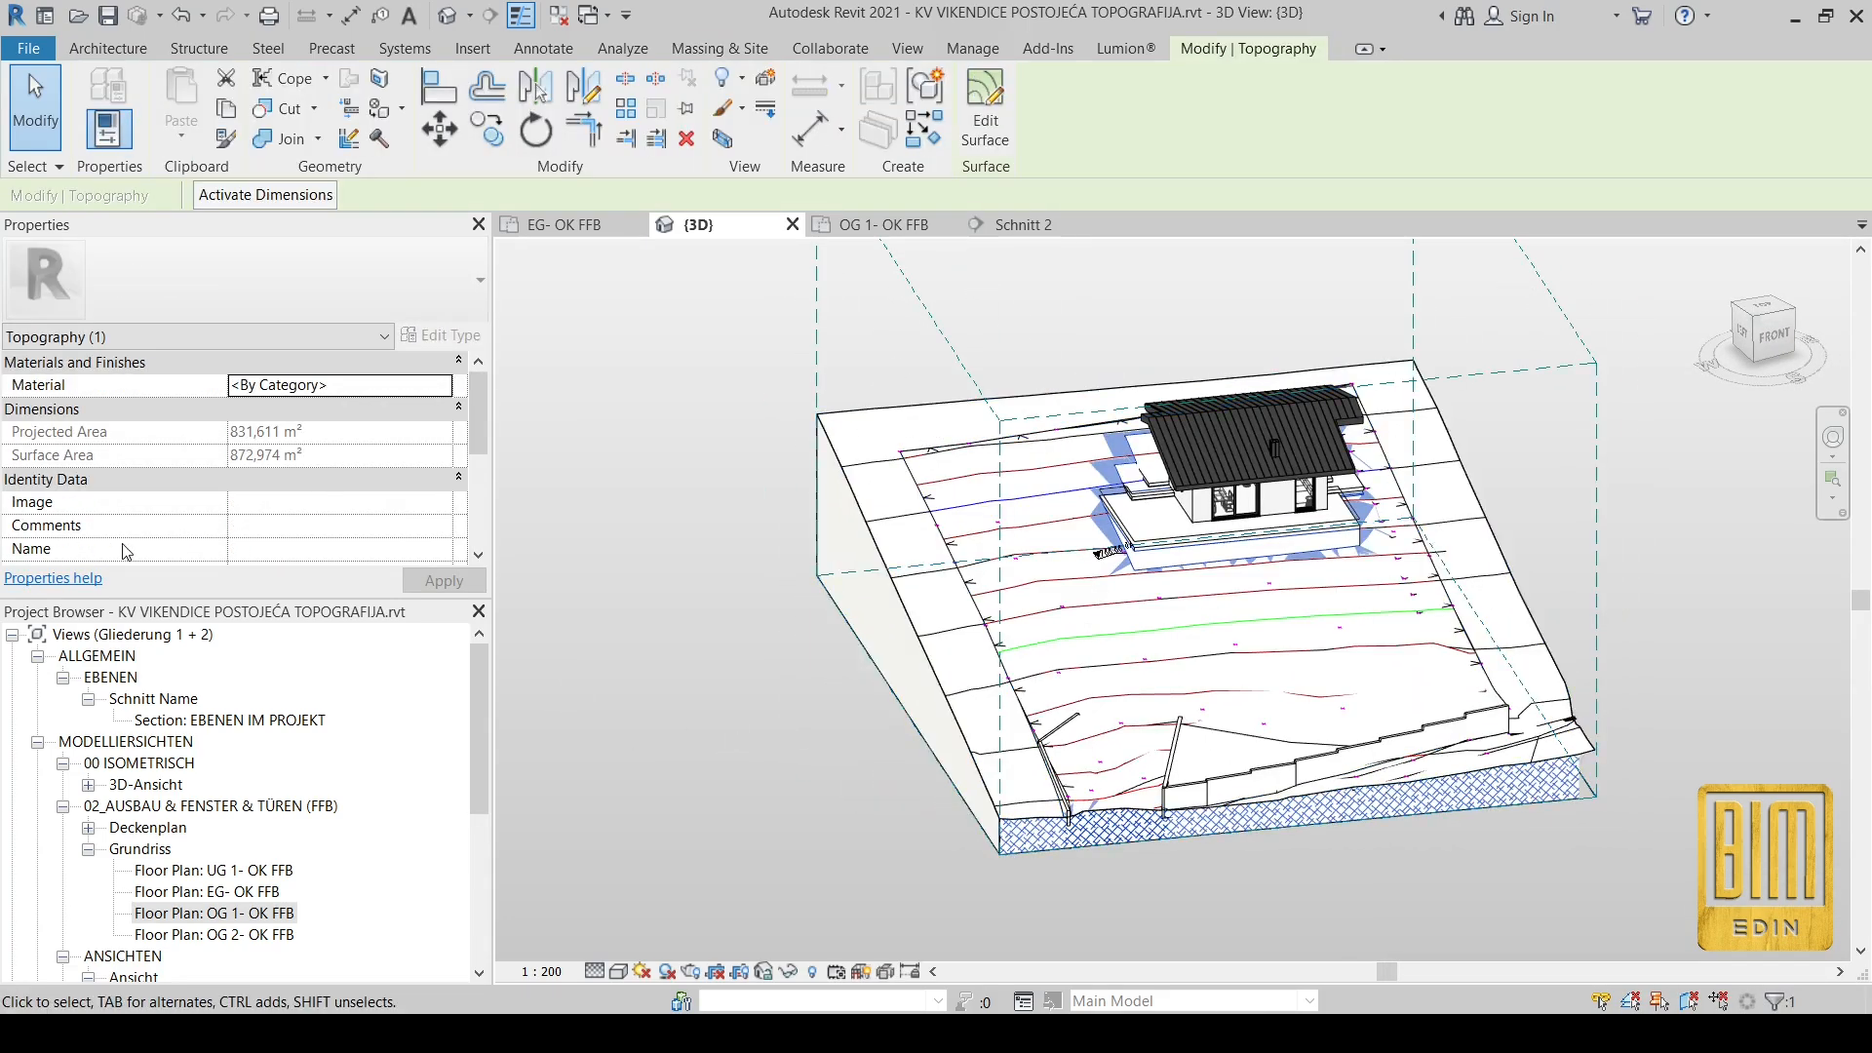
scroll(297, 543, down, 1)
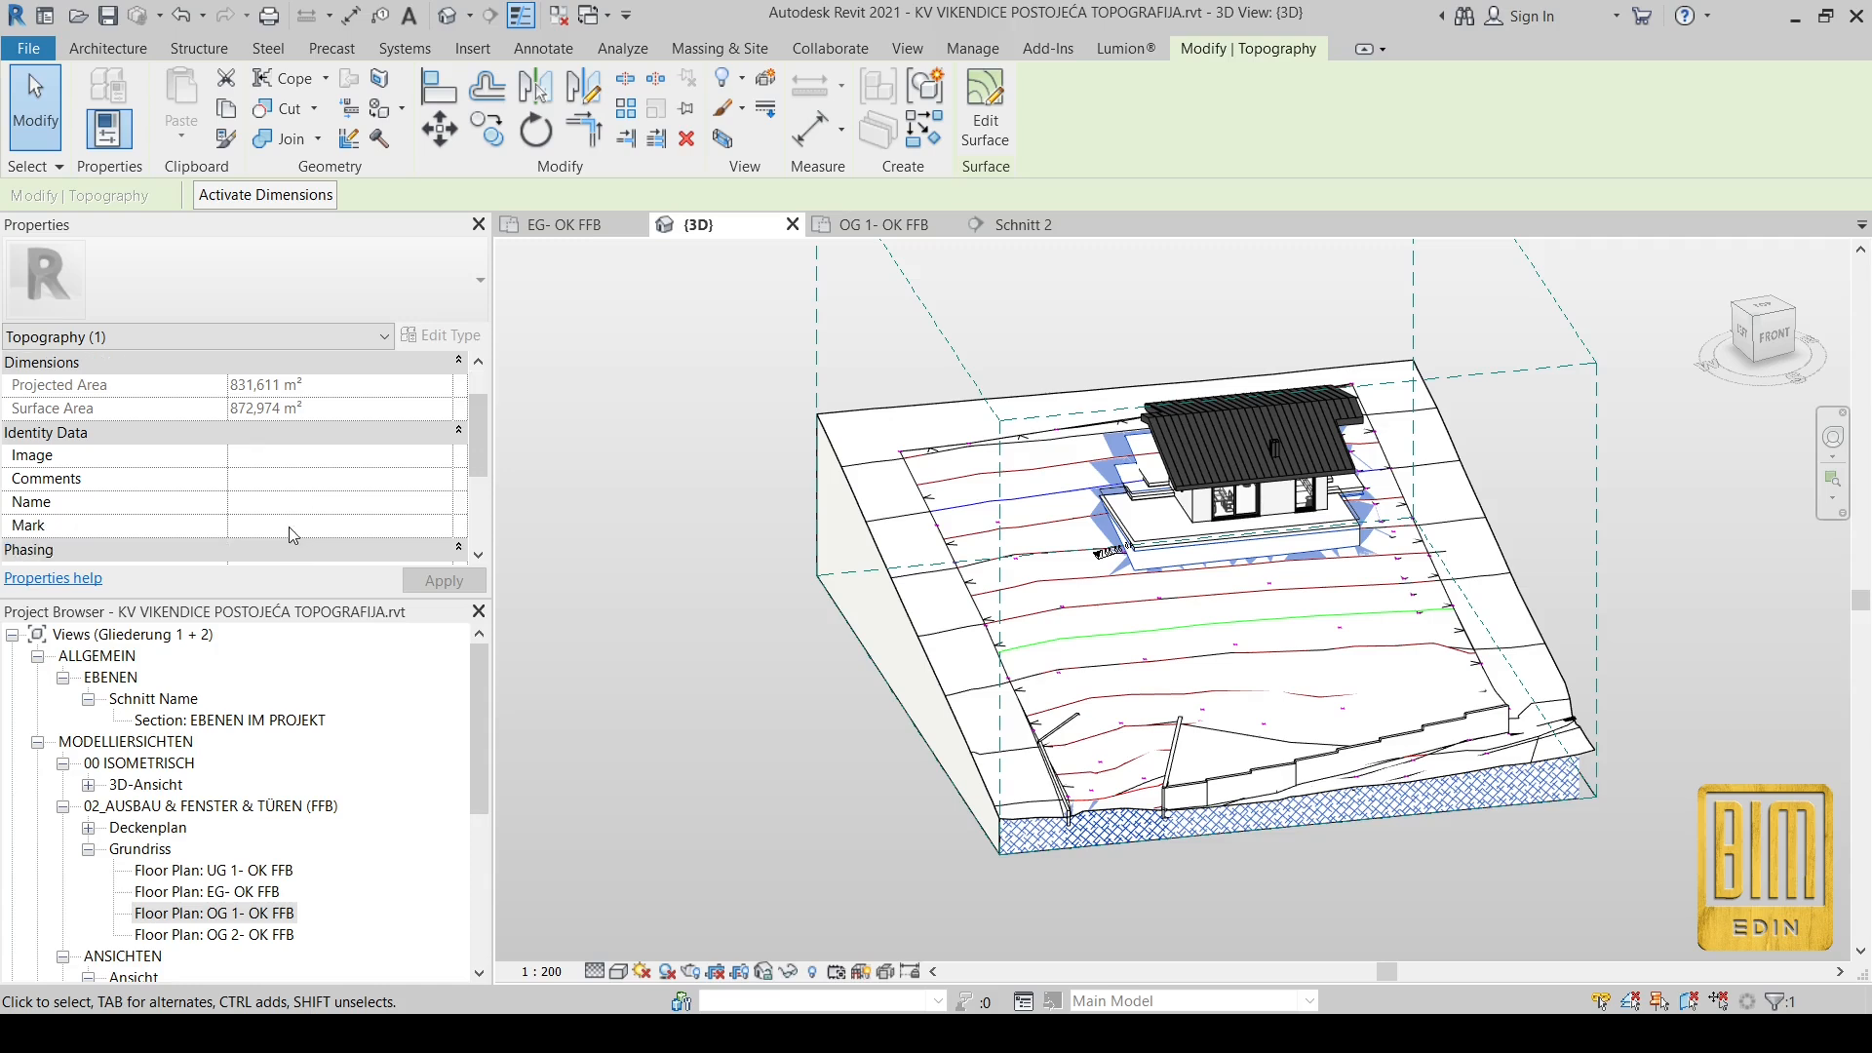
click(292, 503)
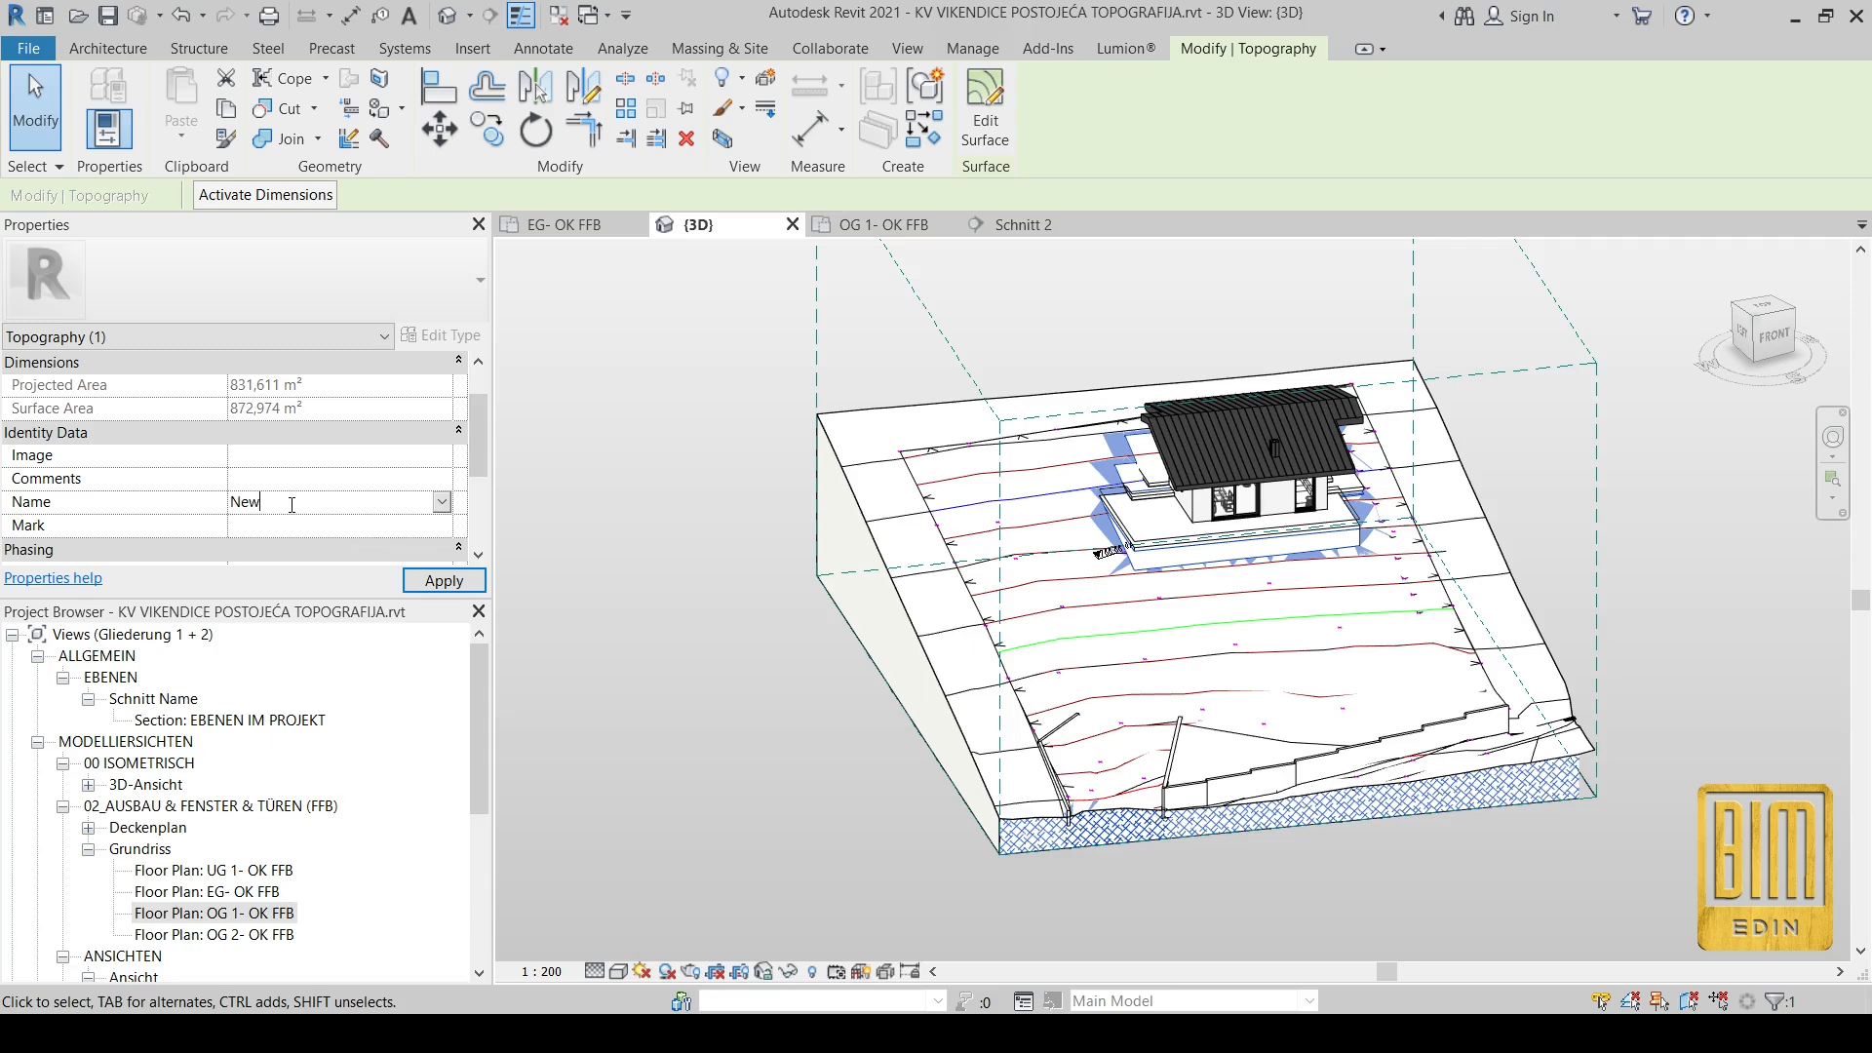
click(456, 585)
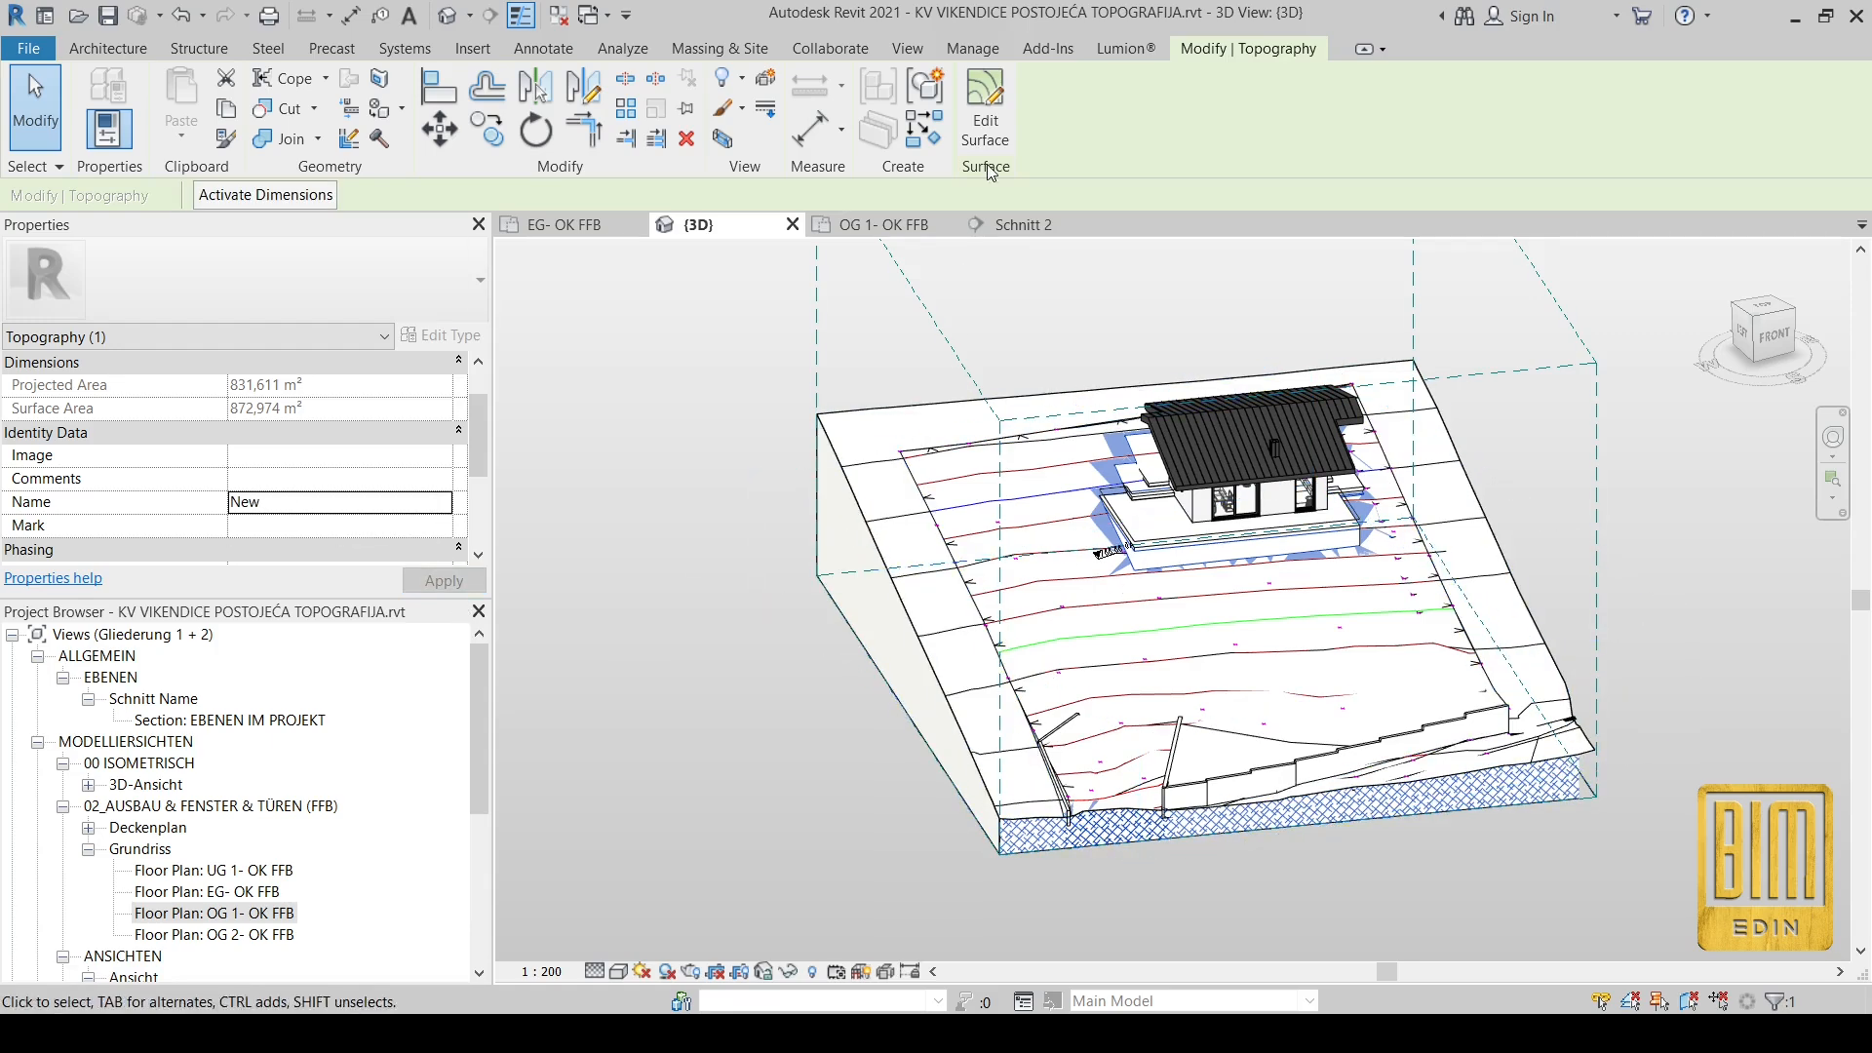
Step: Start editing the New surface and align a nearby surface point to the terrace corner beside the +788,88 spot elevation
click(985, 109)
scroll(1014, 494, up, 5)
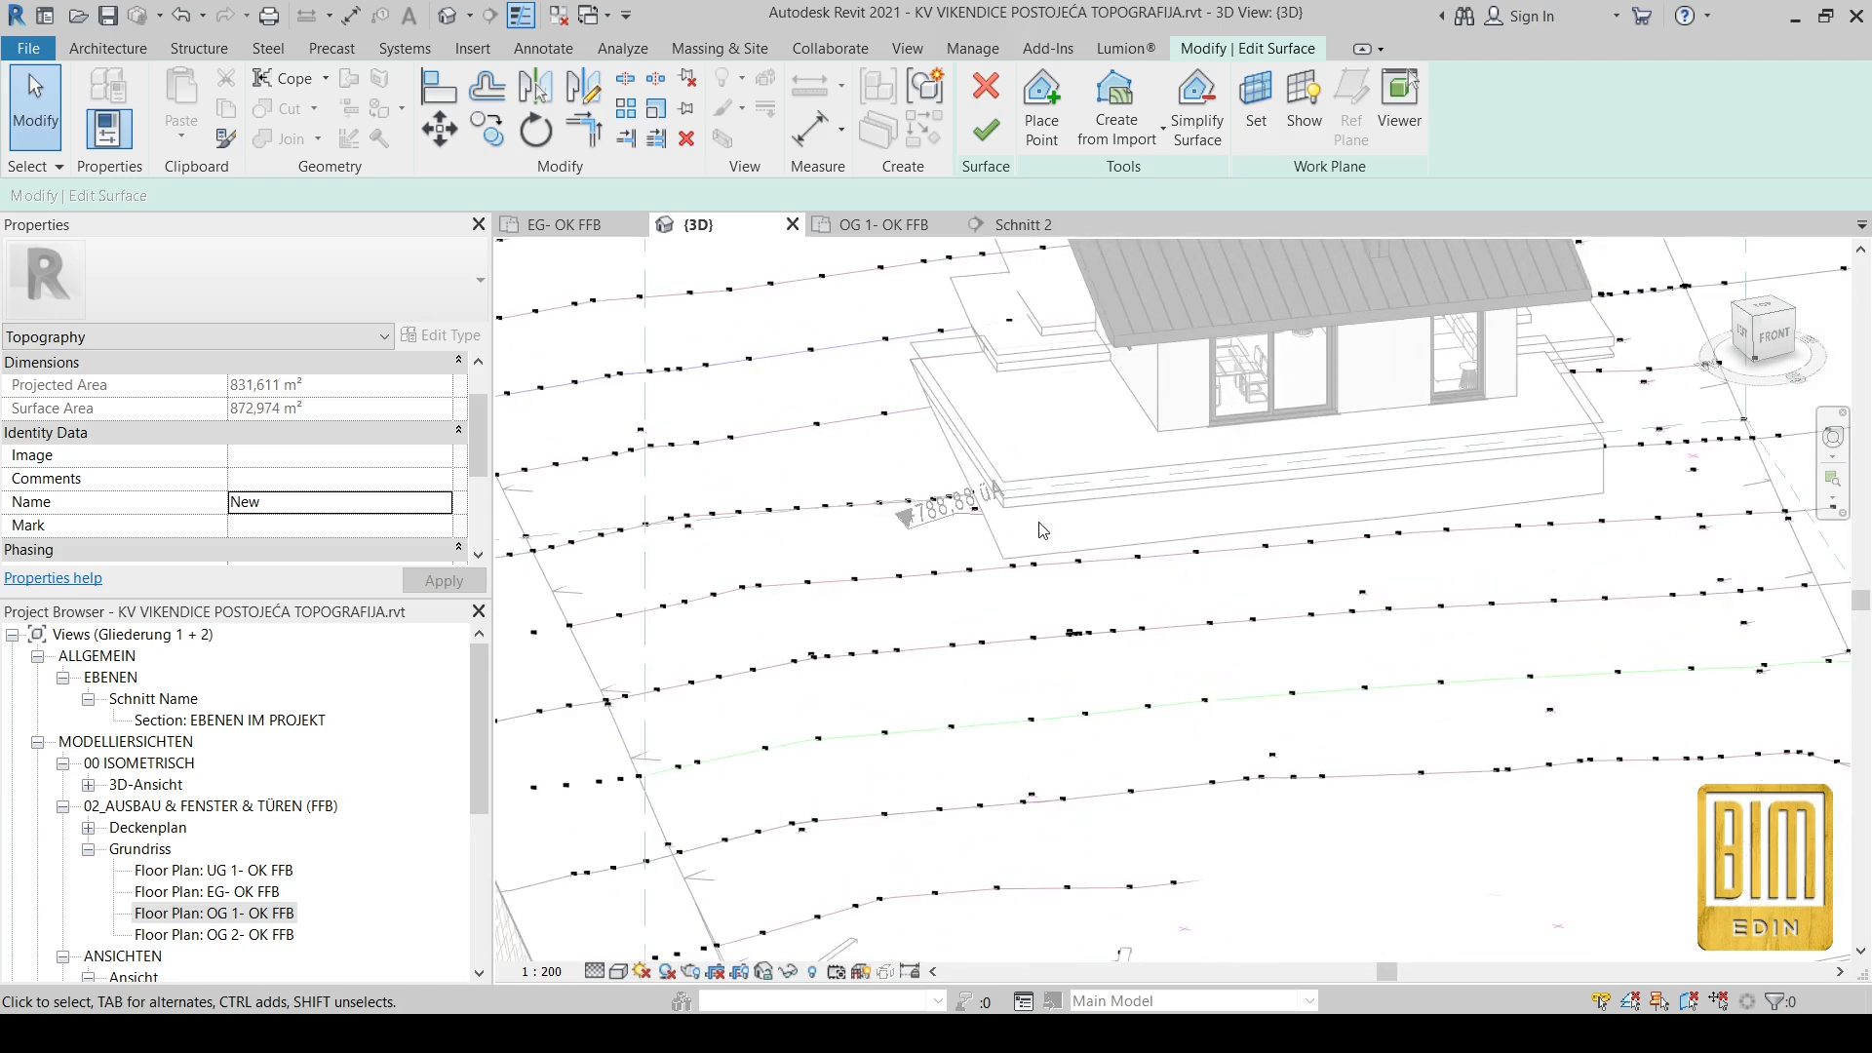
click(440, 88)
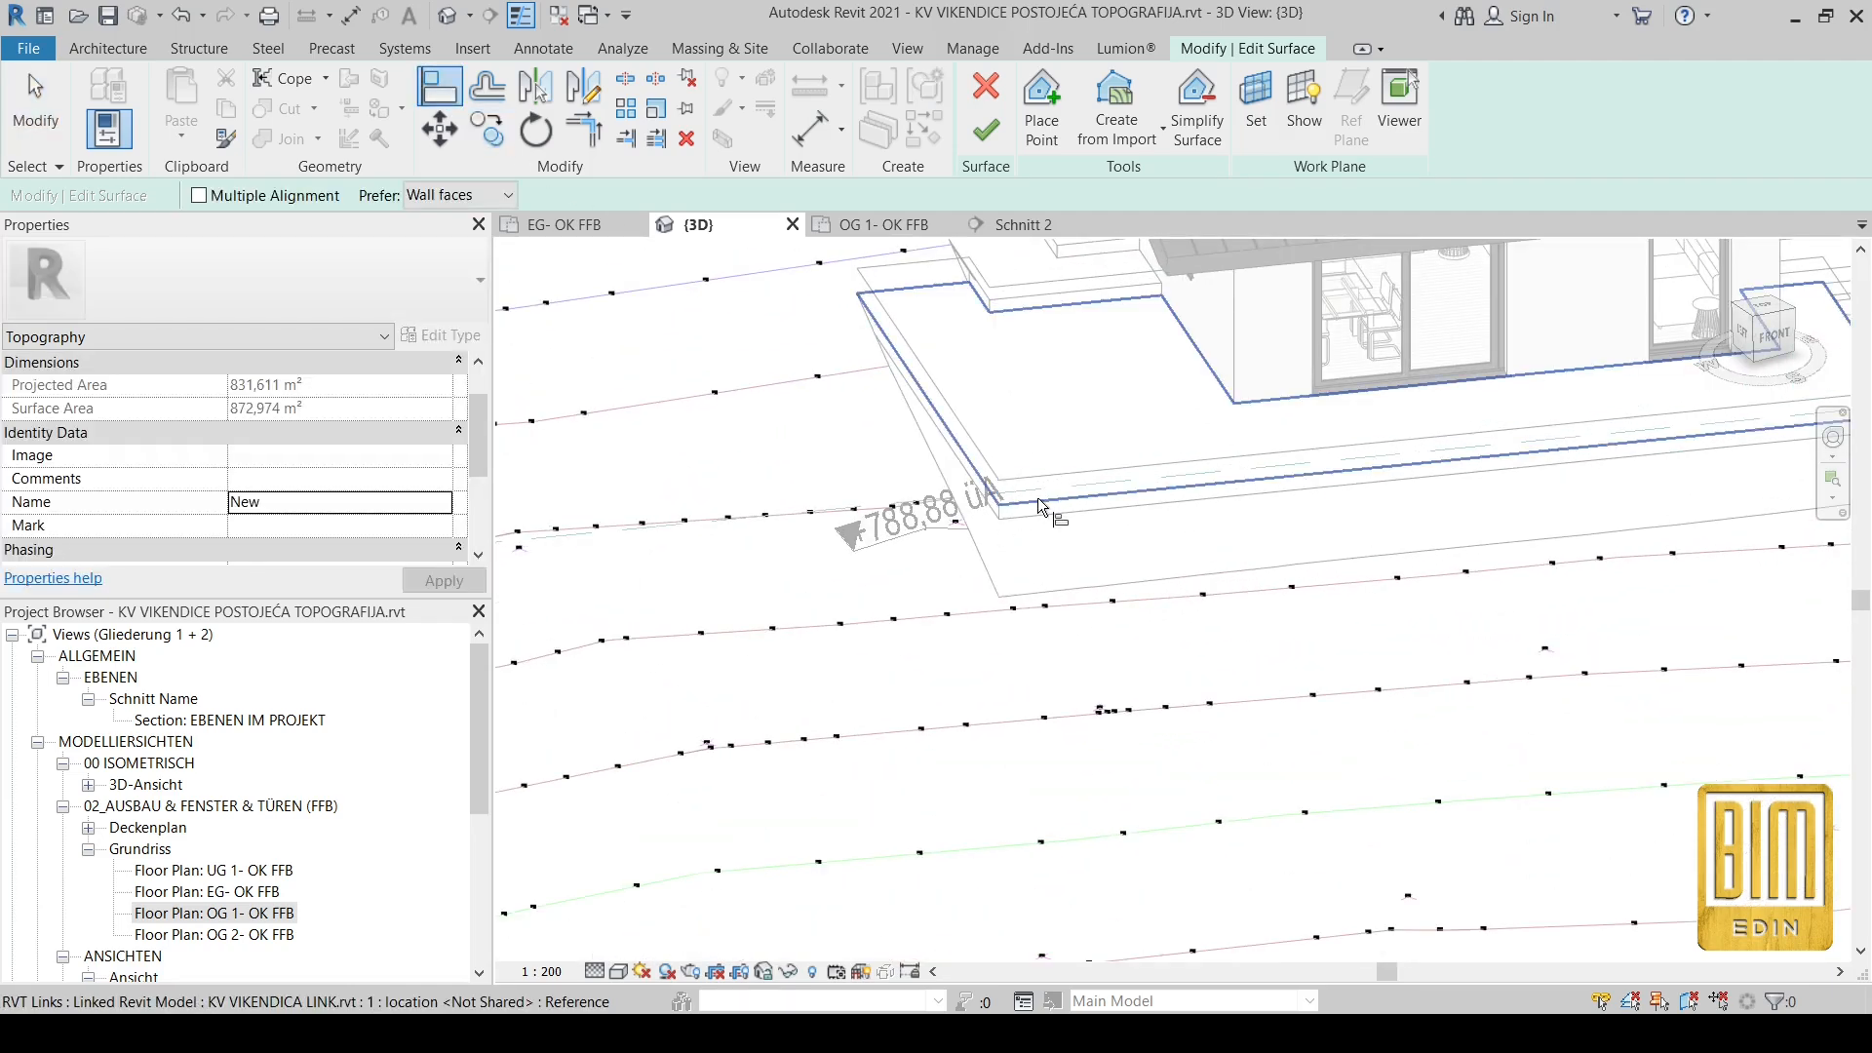
click(1033, 607)
scroll(1023, 546, up, 2)
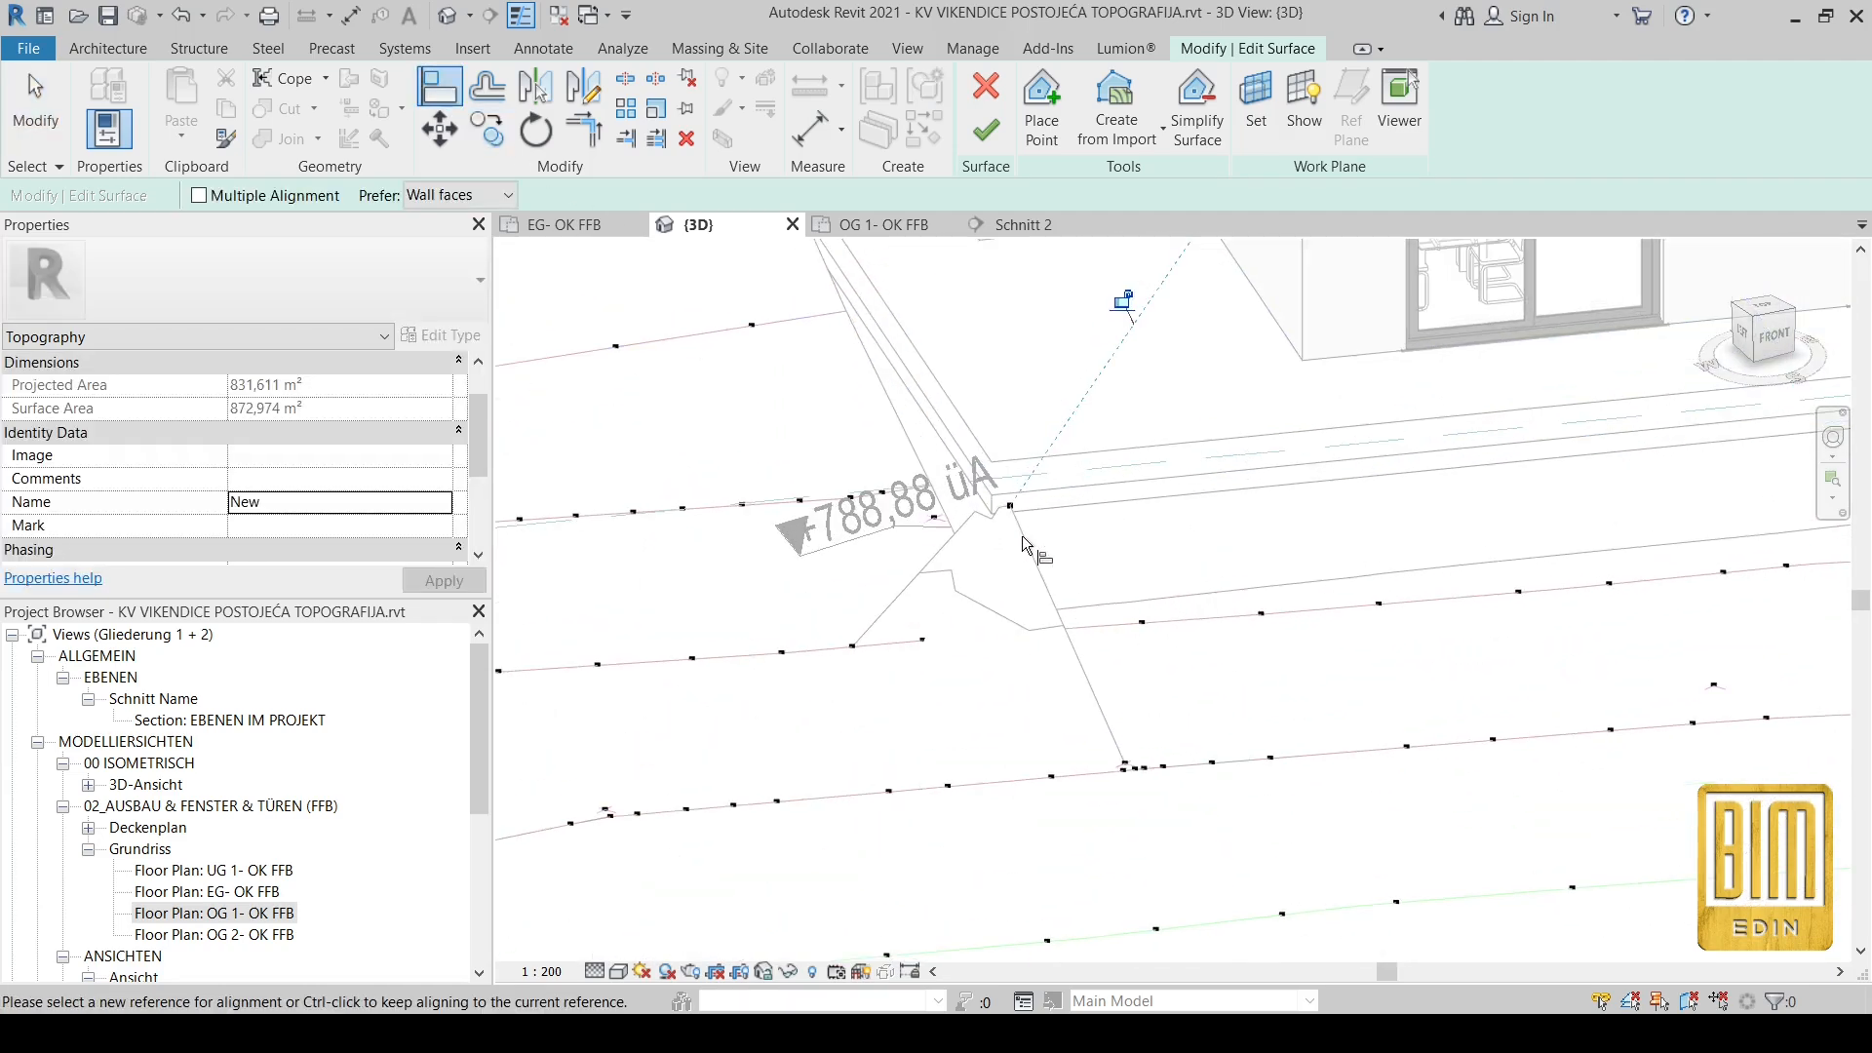
key(Escape)
key(Escape)
Step: Align the surface point at the terrace corner with the front face of the terrace slab
drag(1090, 576, 1090, 576)
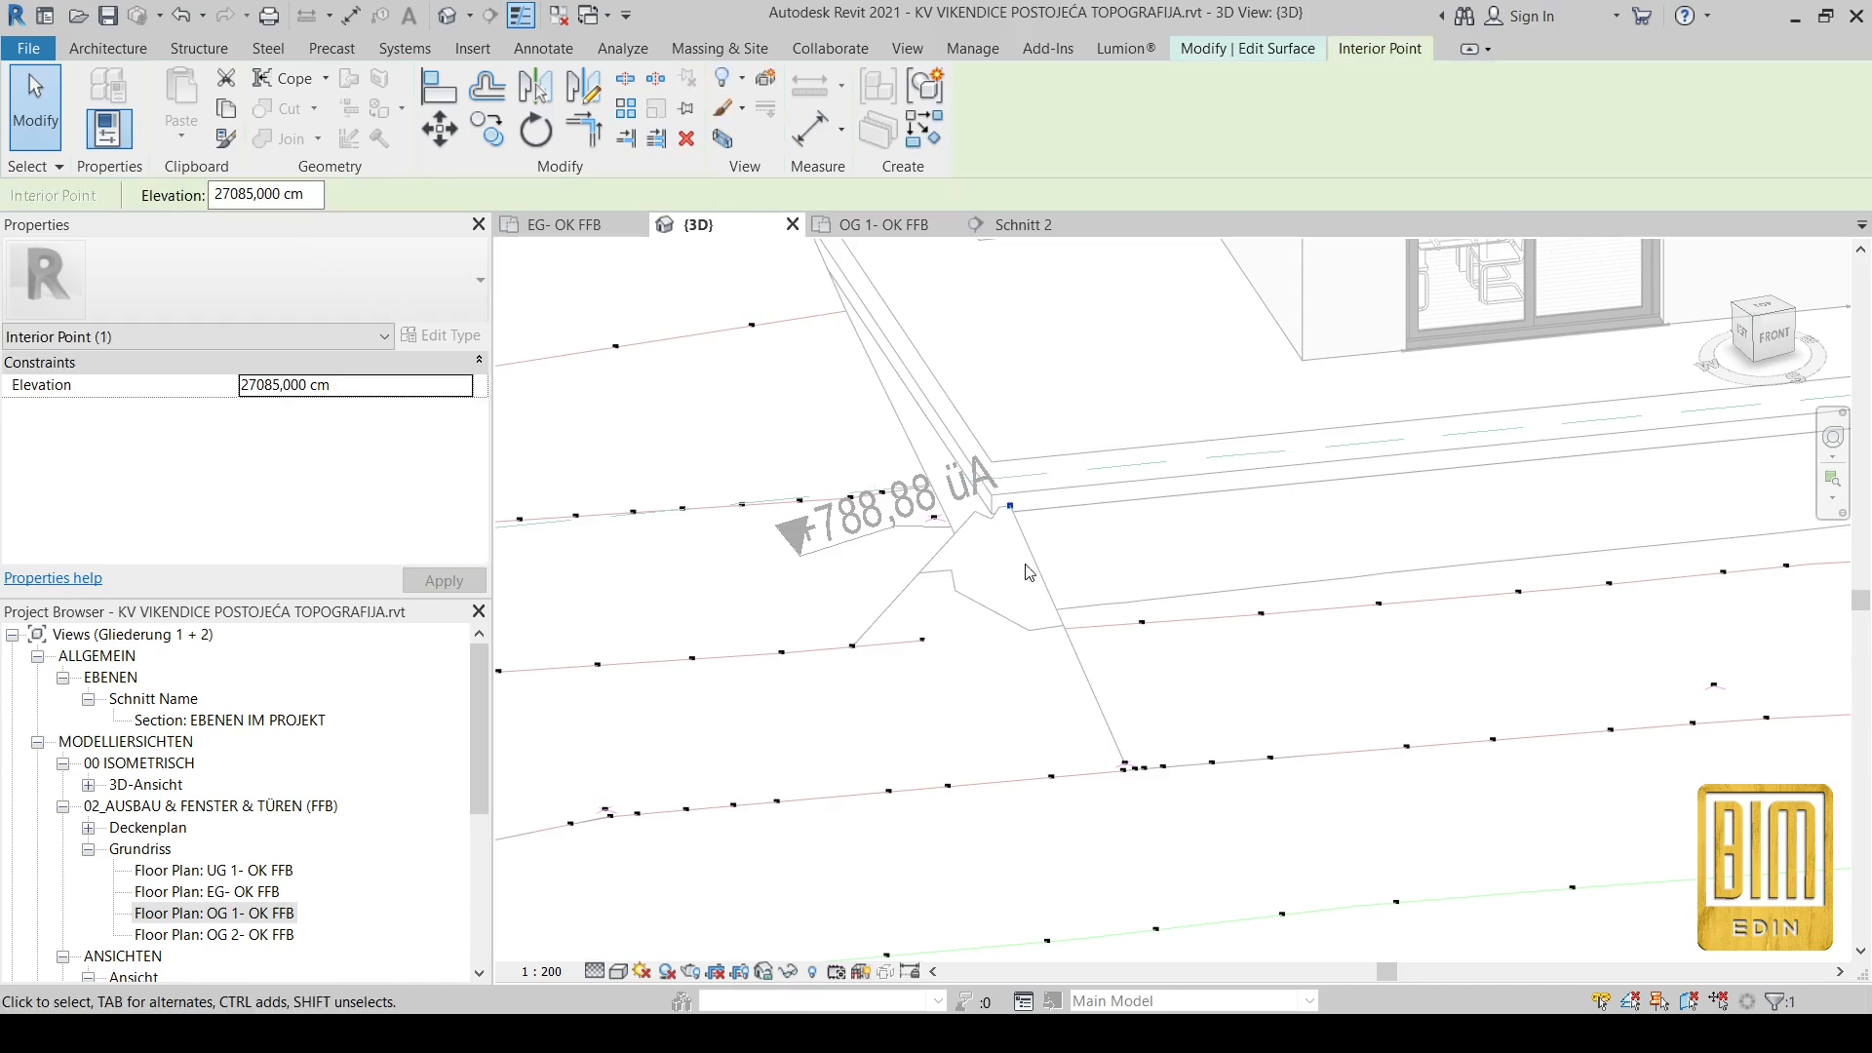
click(438, 88)
click(1051, 505)
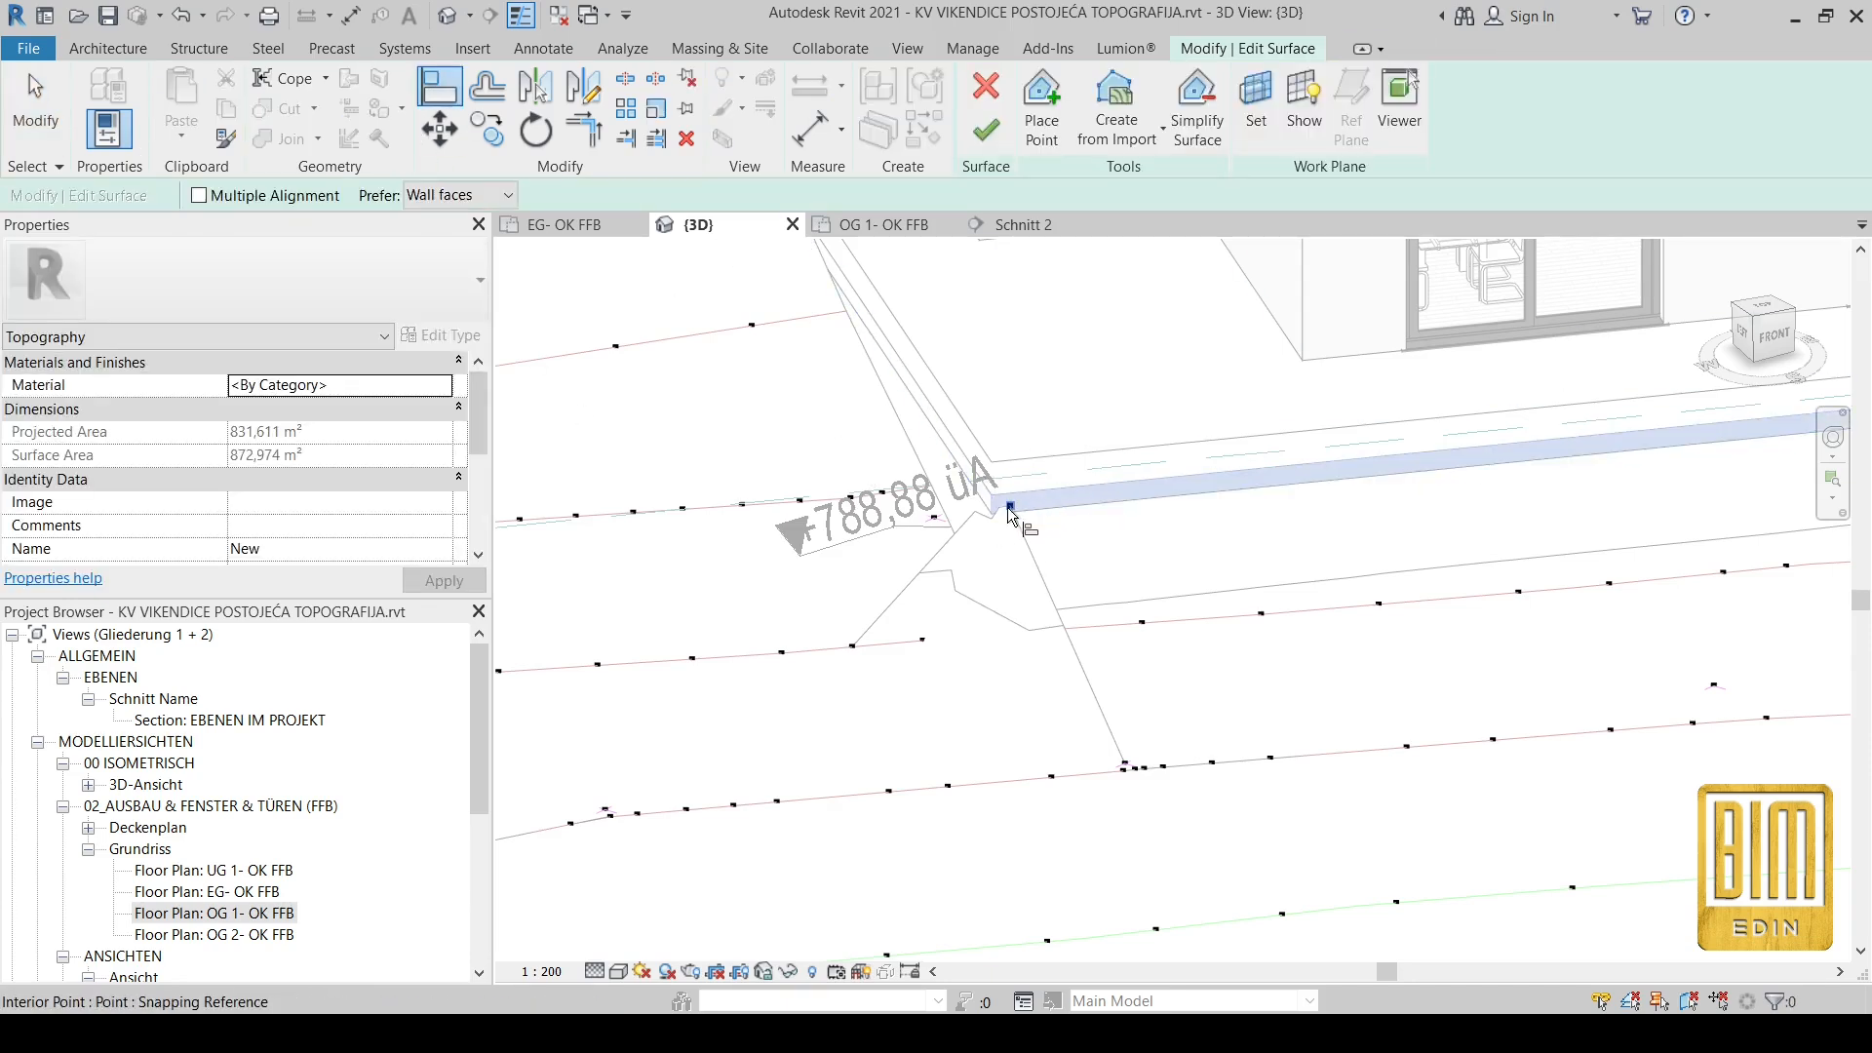
click(1010, 505)
click(34, 108)
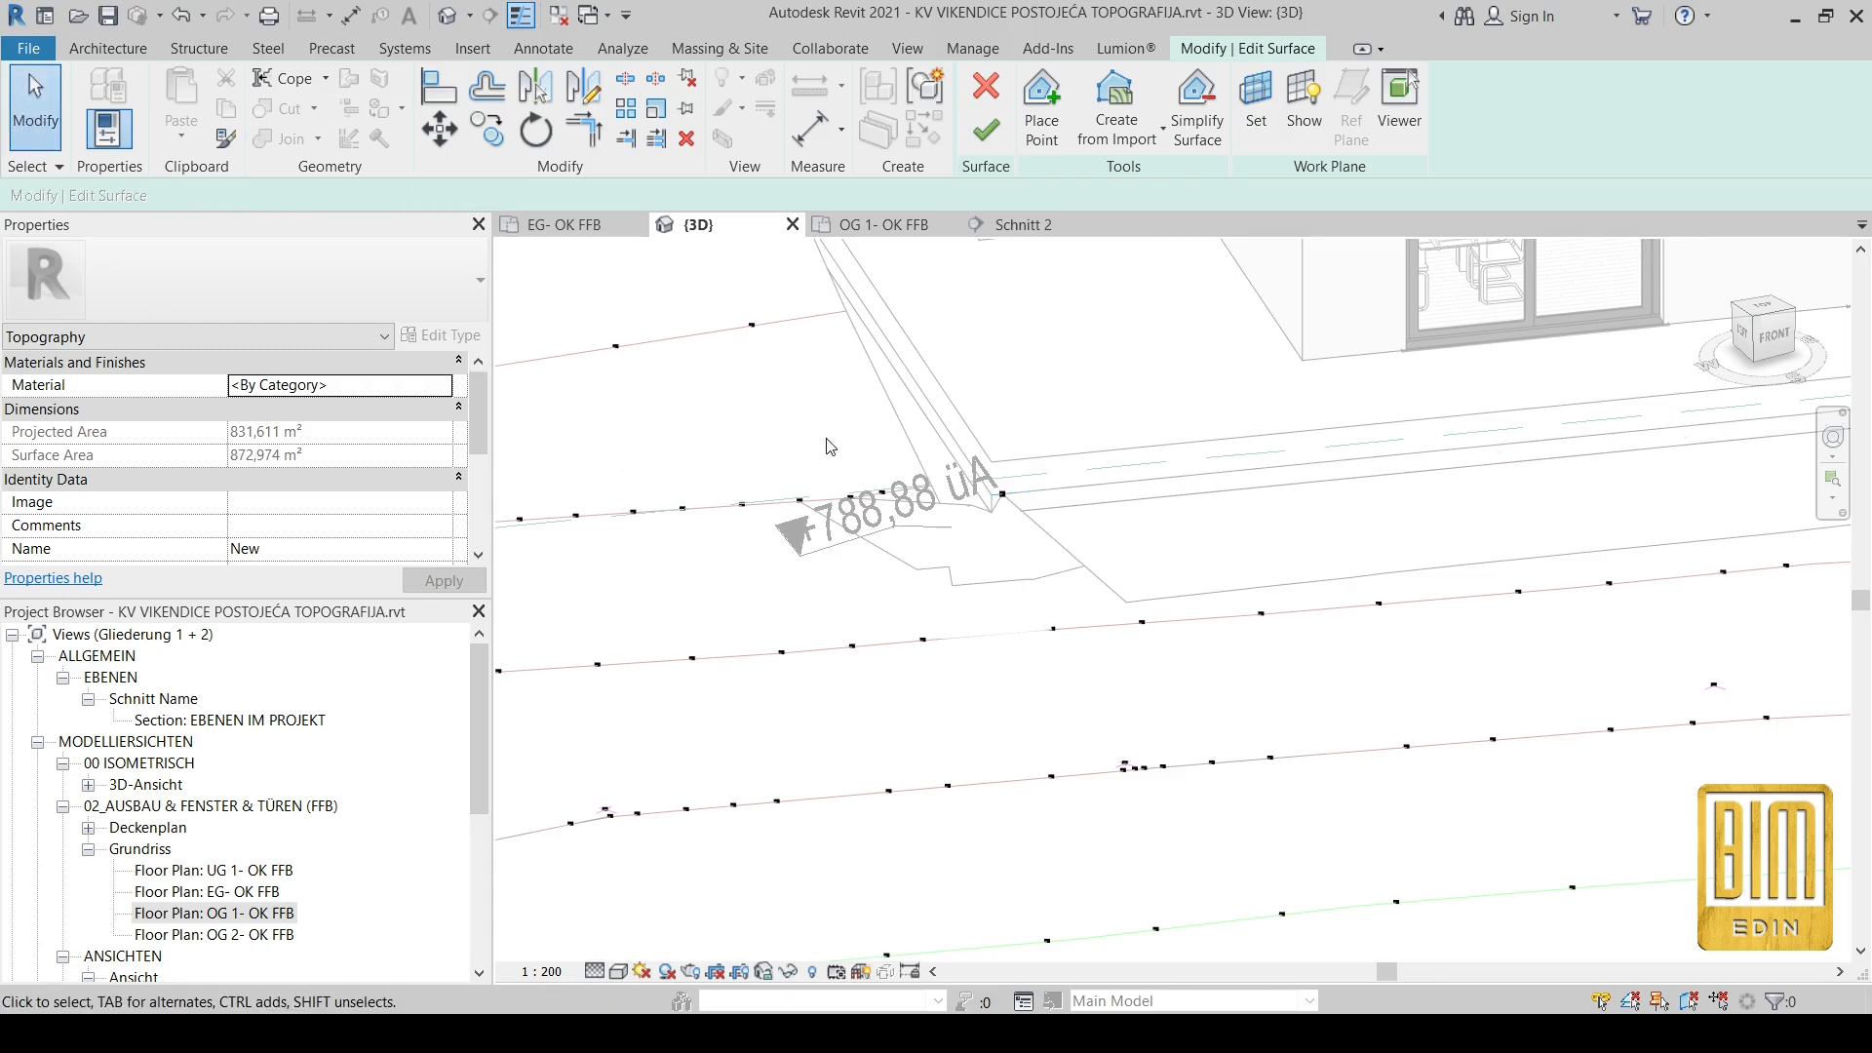
drag(985, 574, 985, 574)
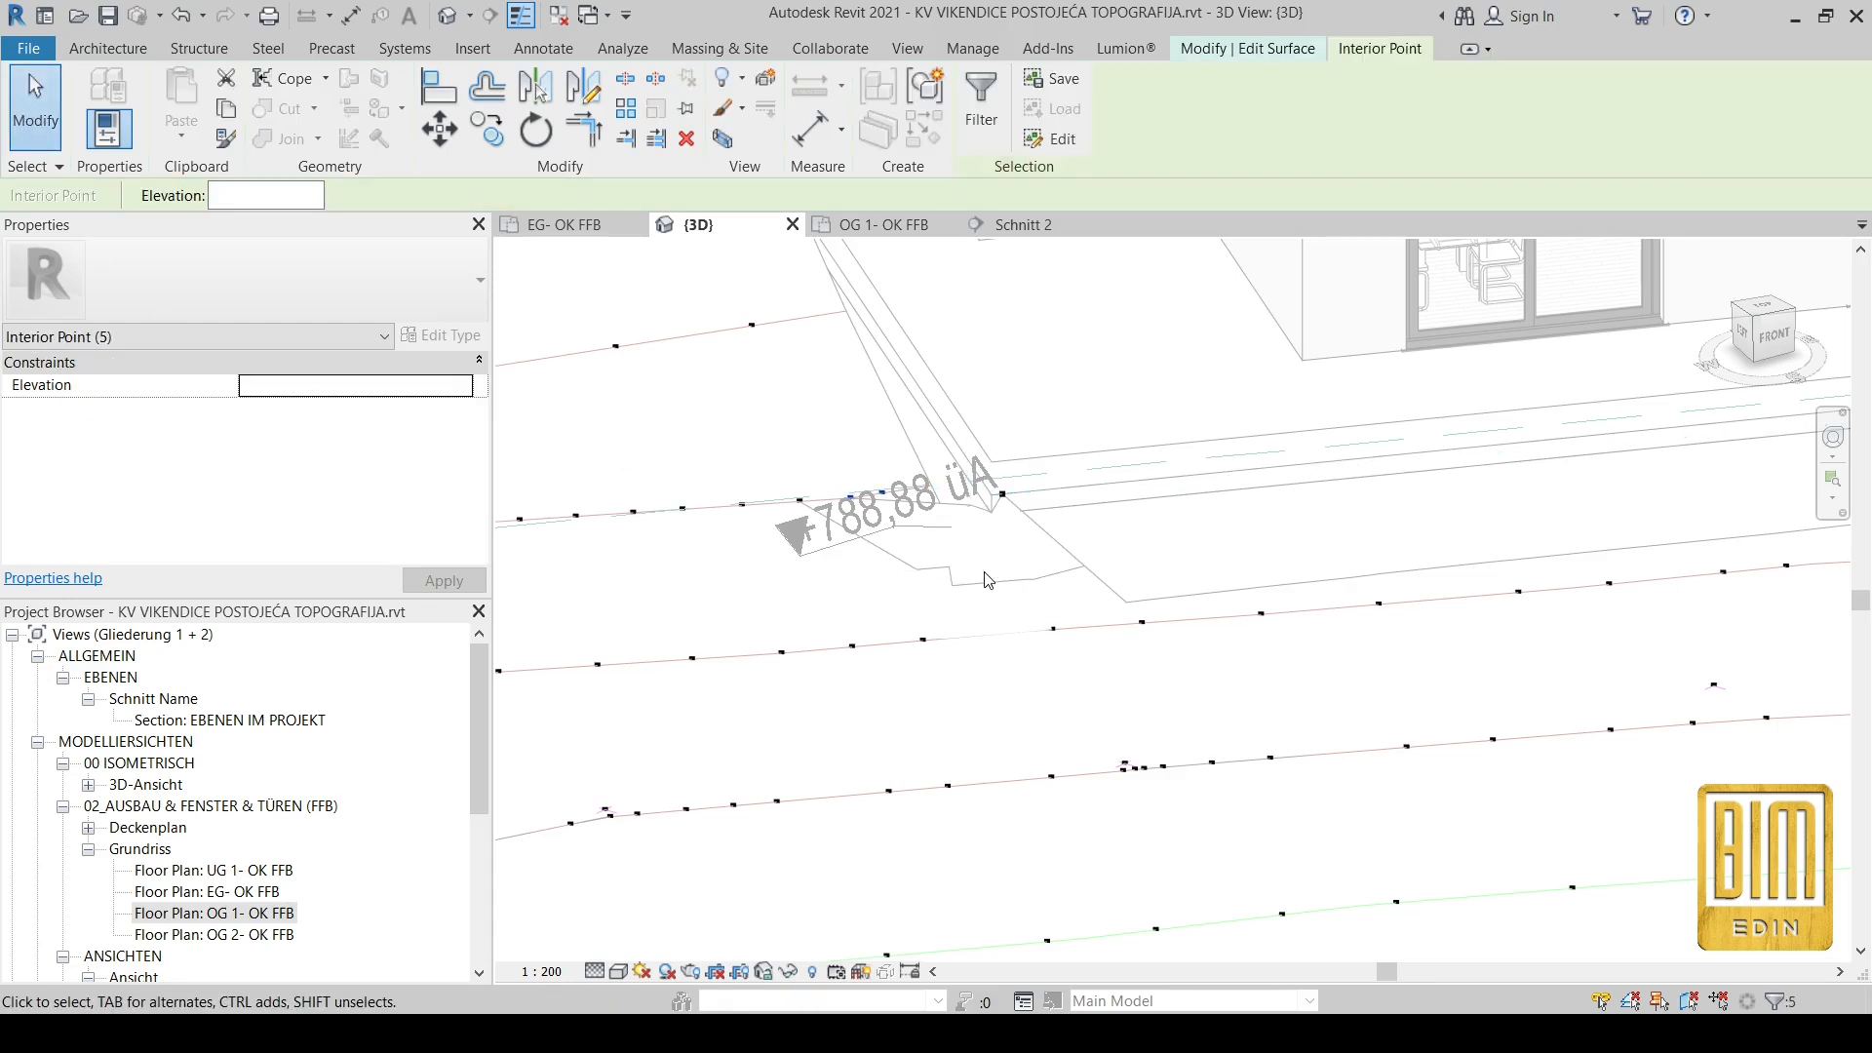
key(Escape)
Step: Set the elevation of the surface point at the terrace corner to 27082 cm
shift+middle_drag(985, 579, 1255, 388)
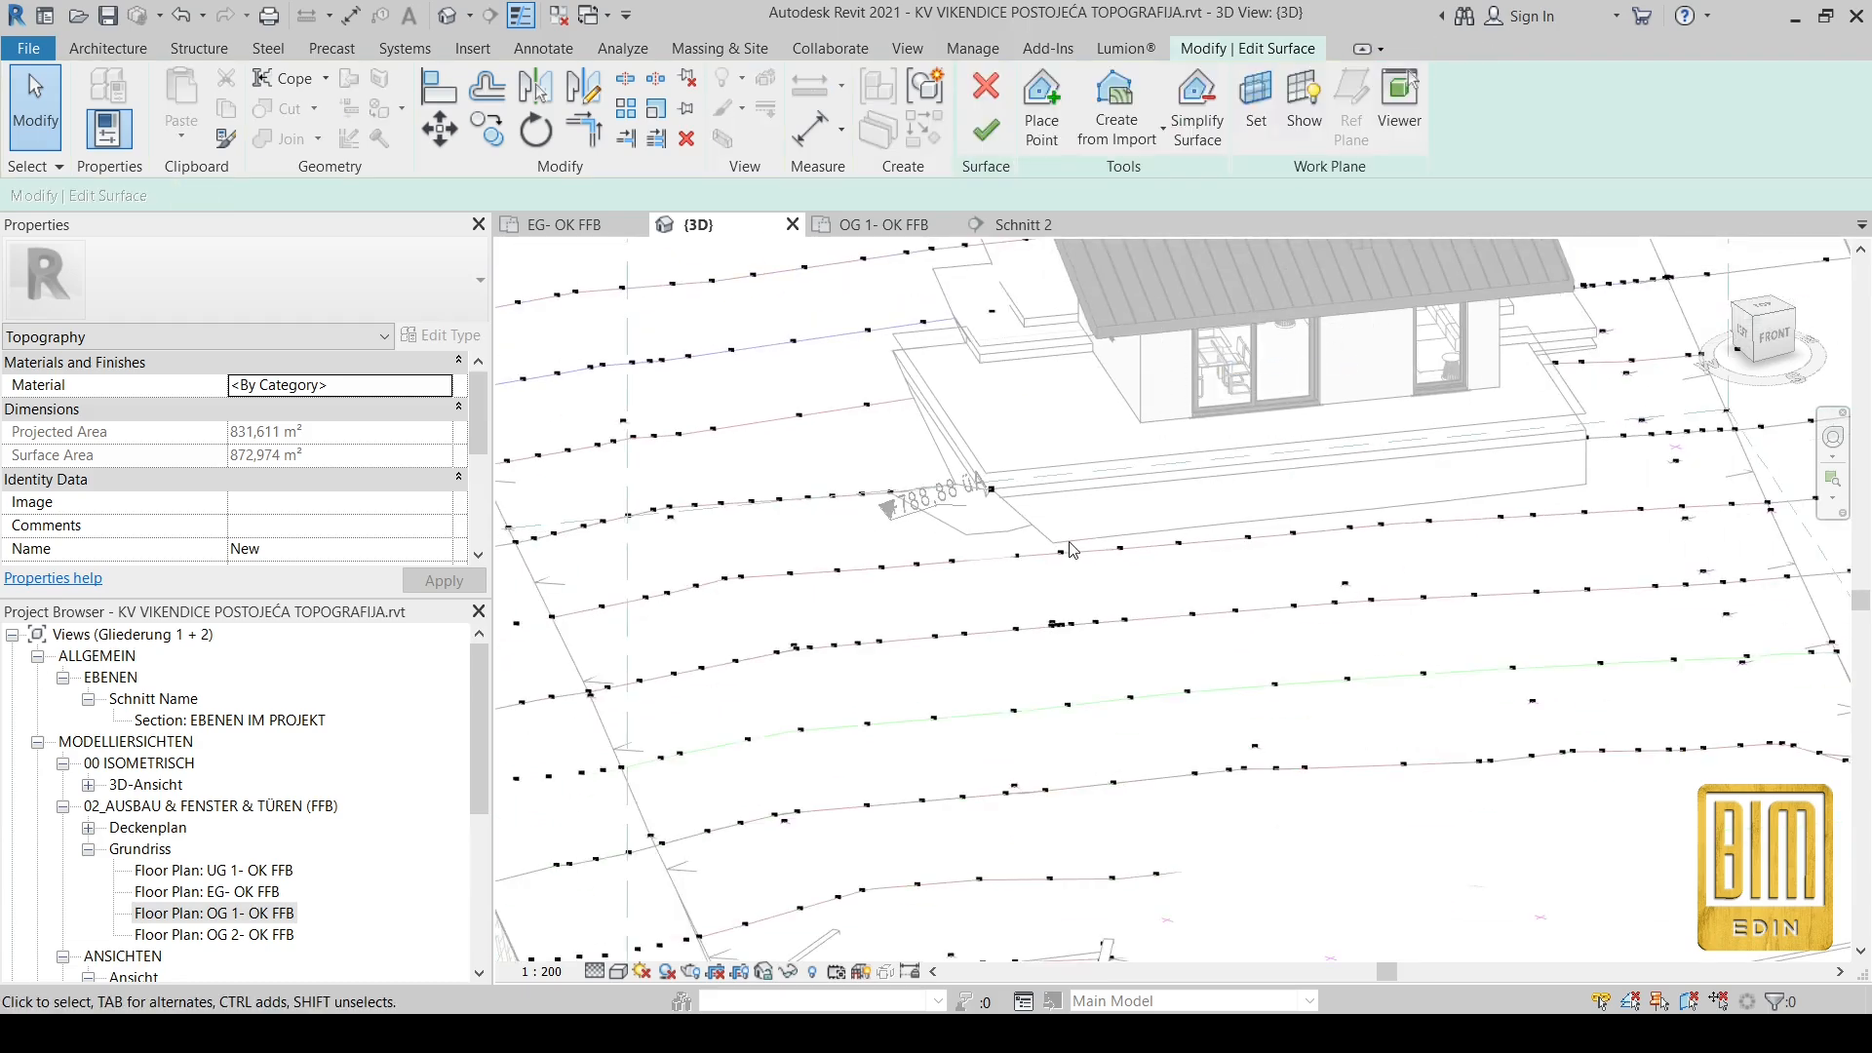
scroll(991, 486, up, 5)
click(993, 466)
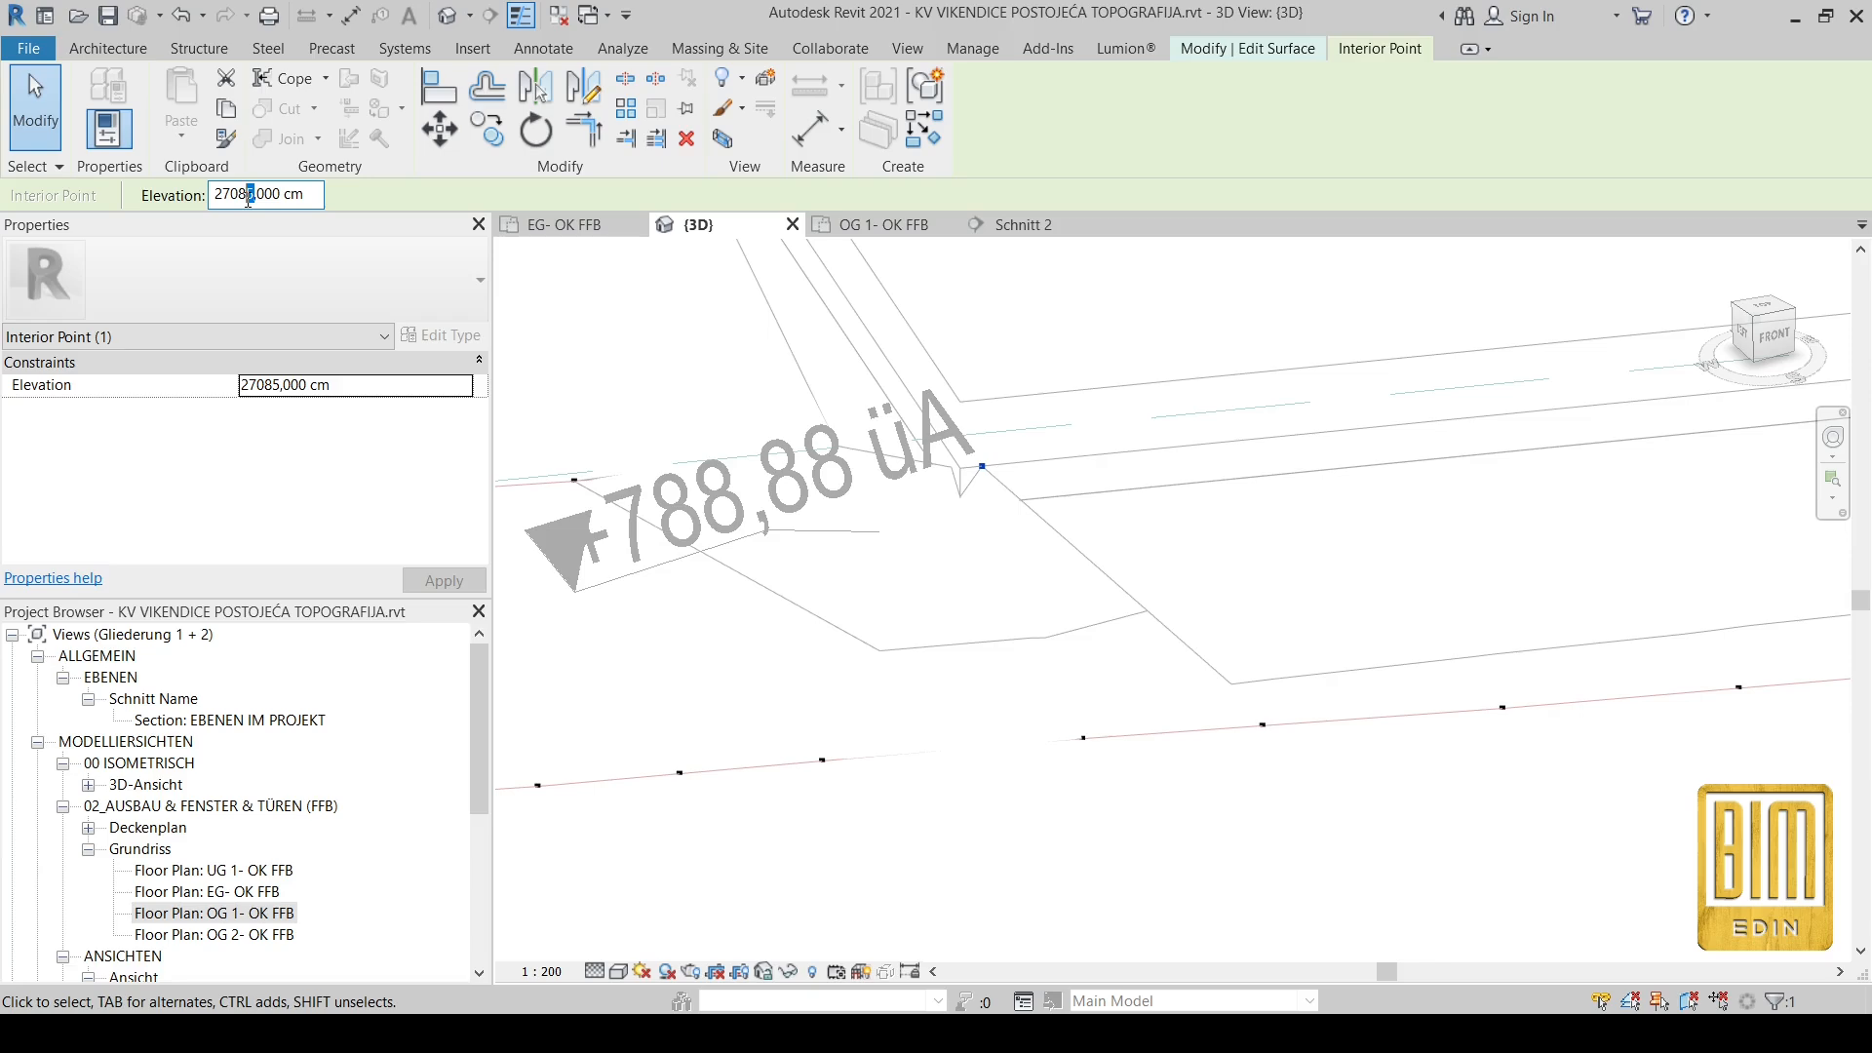
scroll(960, 543, down, 4)
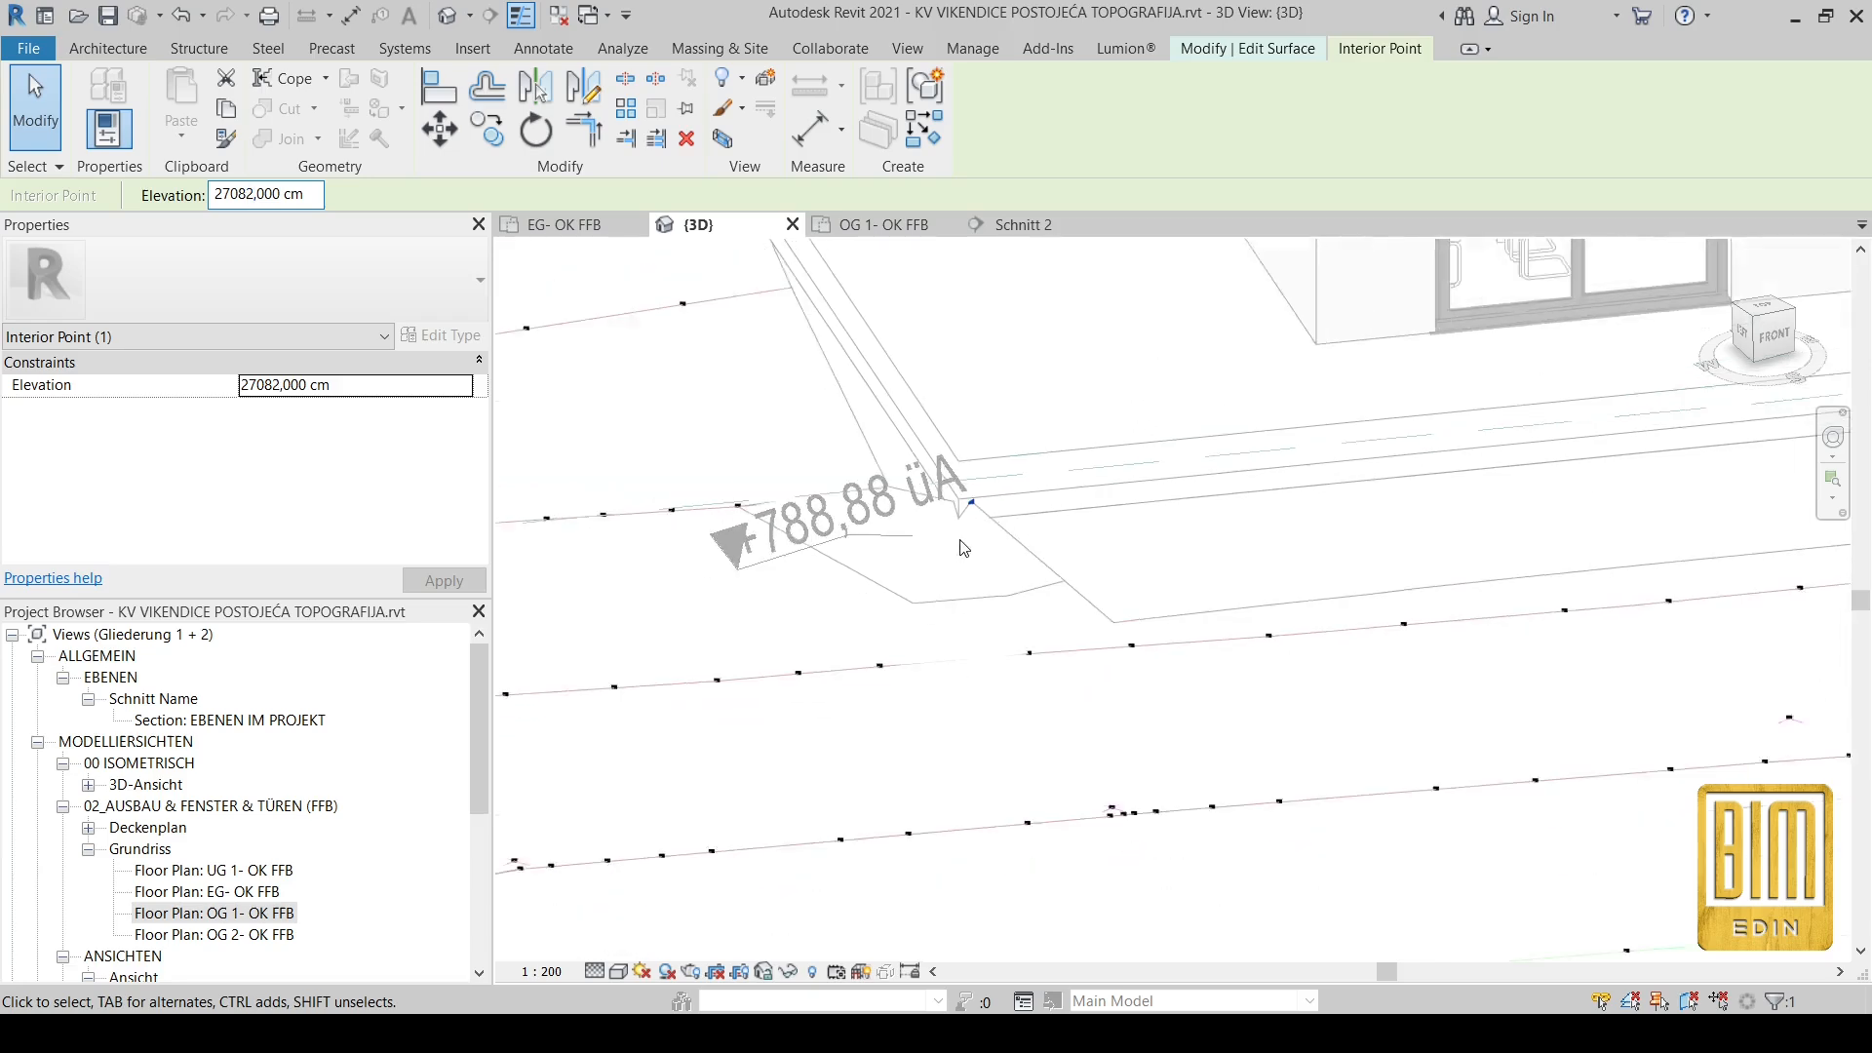
Step: Move the surface point exactly onto the terrace's front corner in the top view
click(1761, 310)
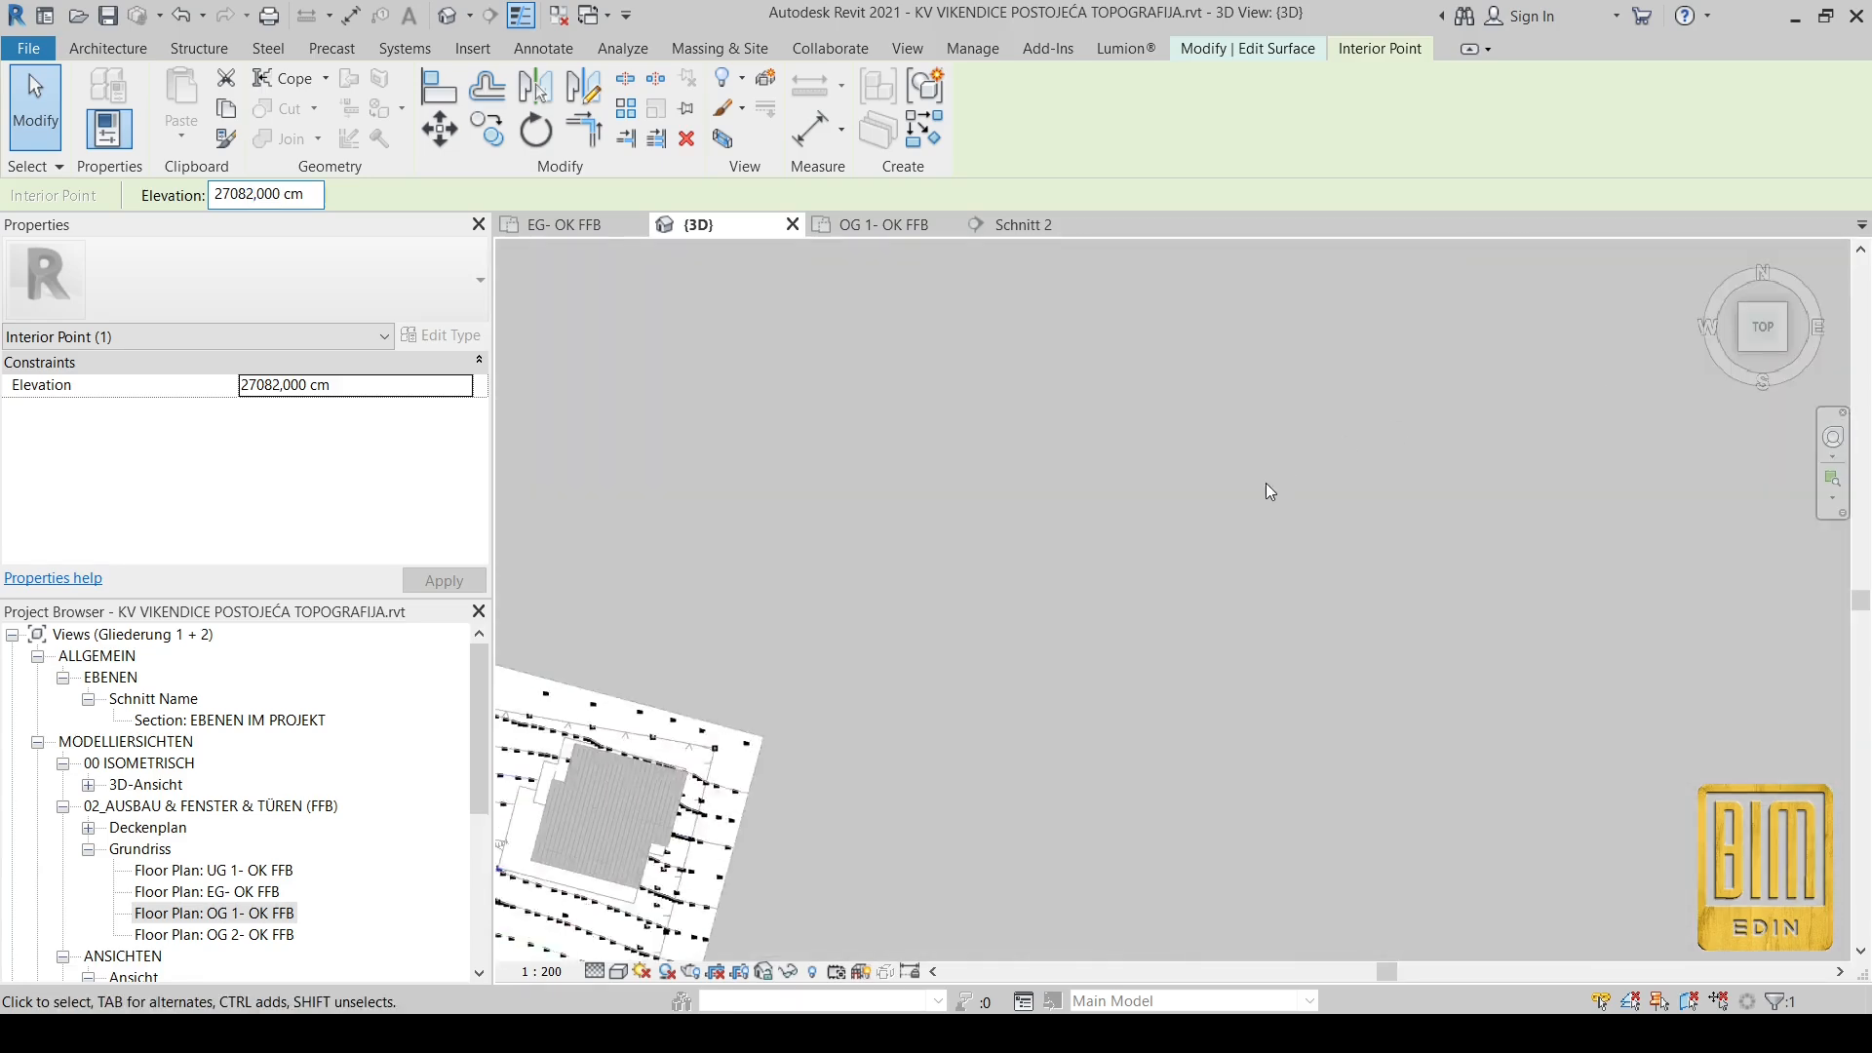
scroll(1108, 535, up, 5)
scroll(1074, 502, up, 6)
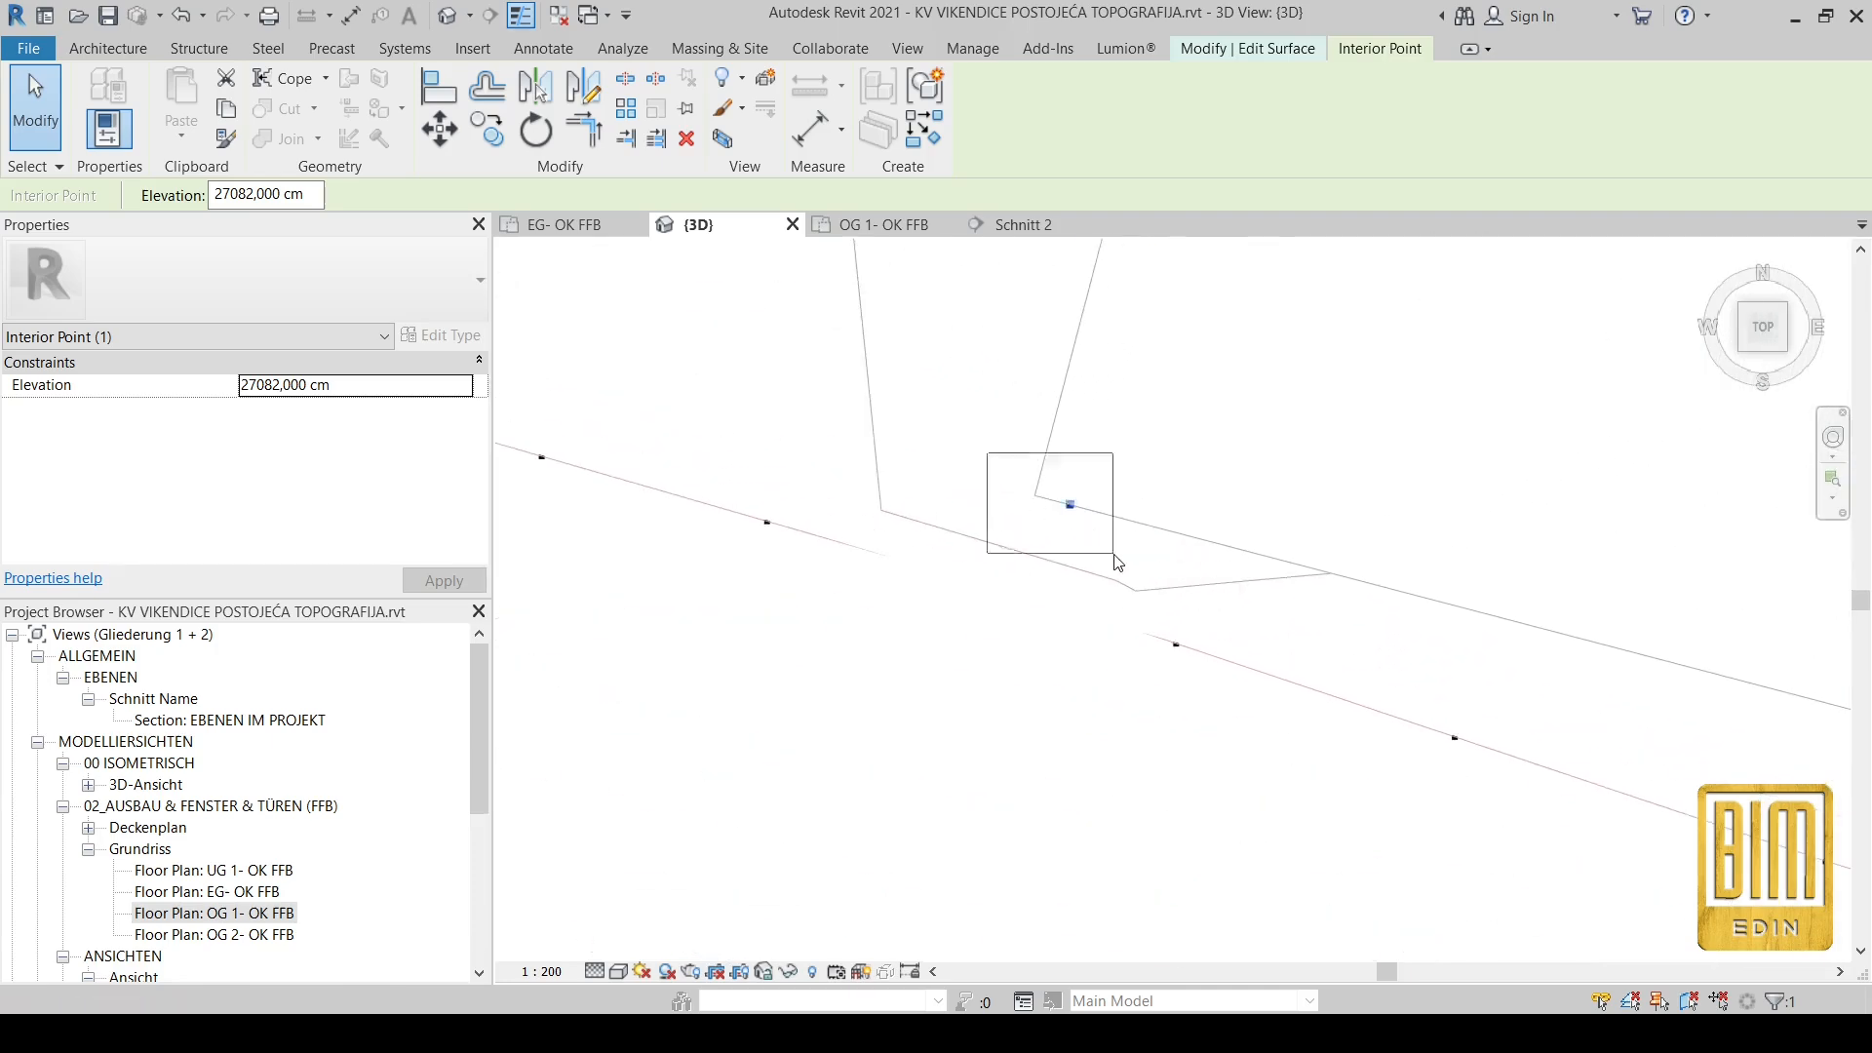
click(440, 127)
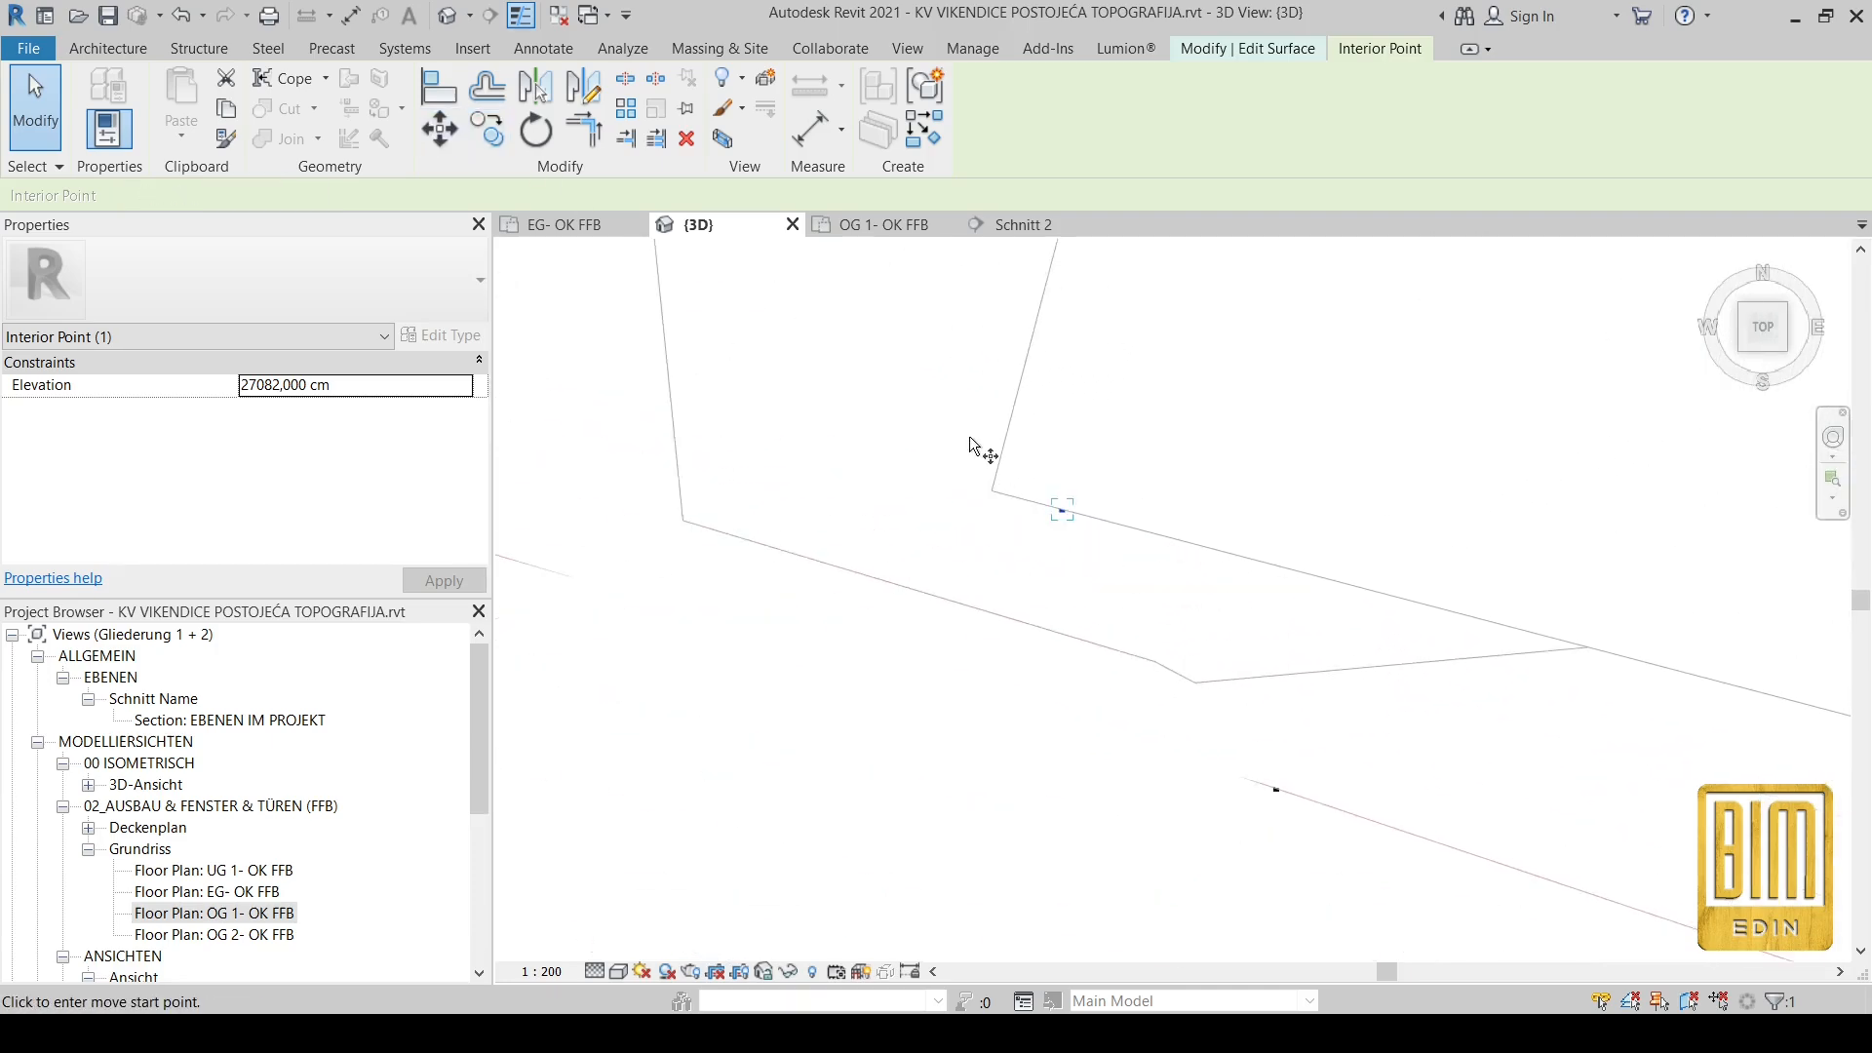
click(1062, 510)
click(991, 490)
Step: Copy the corner surface point at intervals along the whole front edge of the terrace, up to its opposite corner
click(487, 127)
click(992, 490)
click(1287, 569)
middle_drag(1533, 633, 803, 439)
scroll(802, 438, down, 1)
click(796, 437)
click(996, 491)
click(1156, 534)
click(1442, 610)
middle_drag(1601, 652, 922, 468)
scroll(922, 468, down, 1)
click(1091, 507)
click(1234, 546)
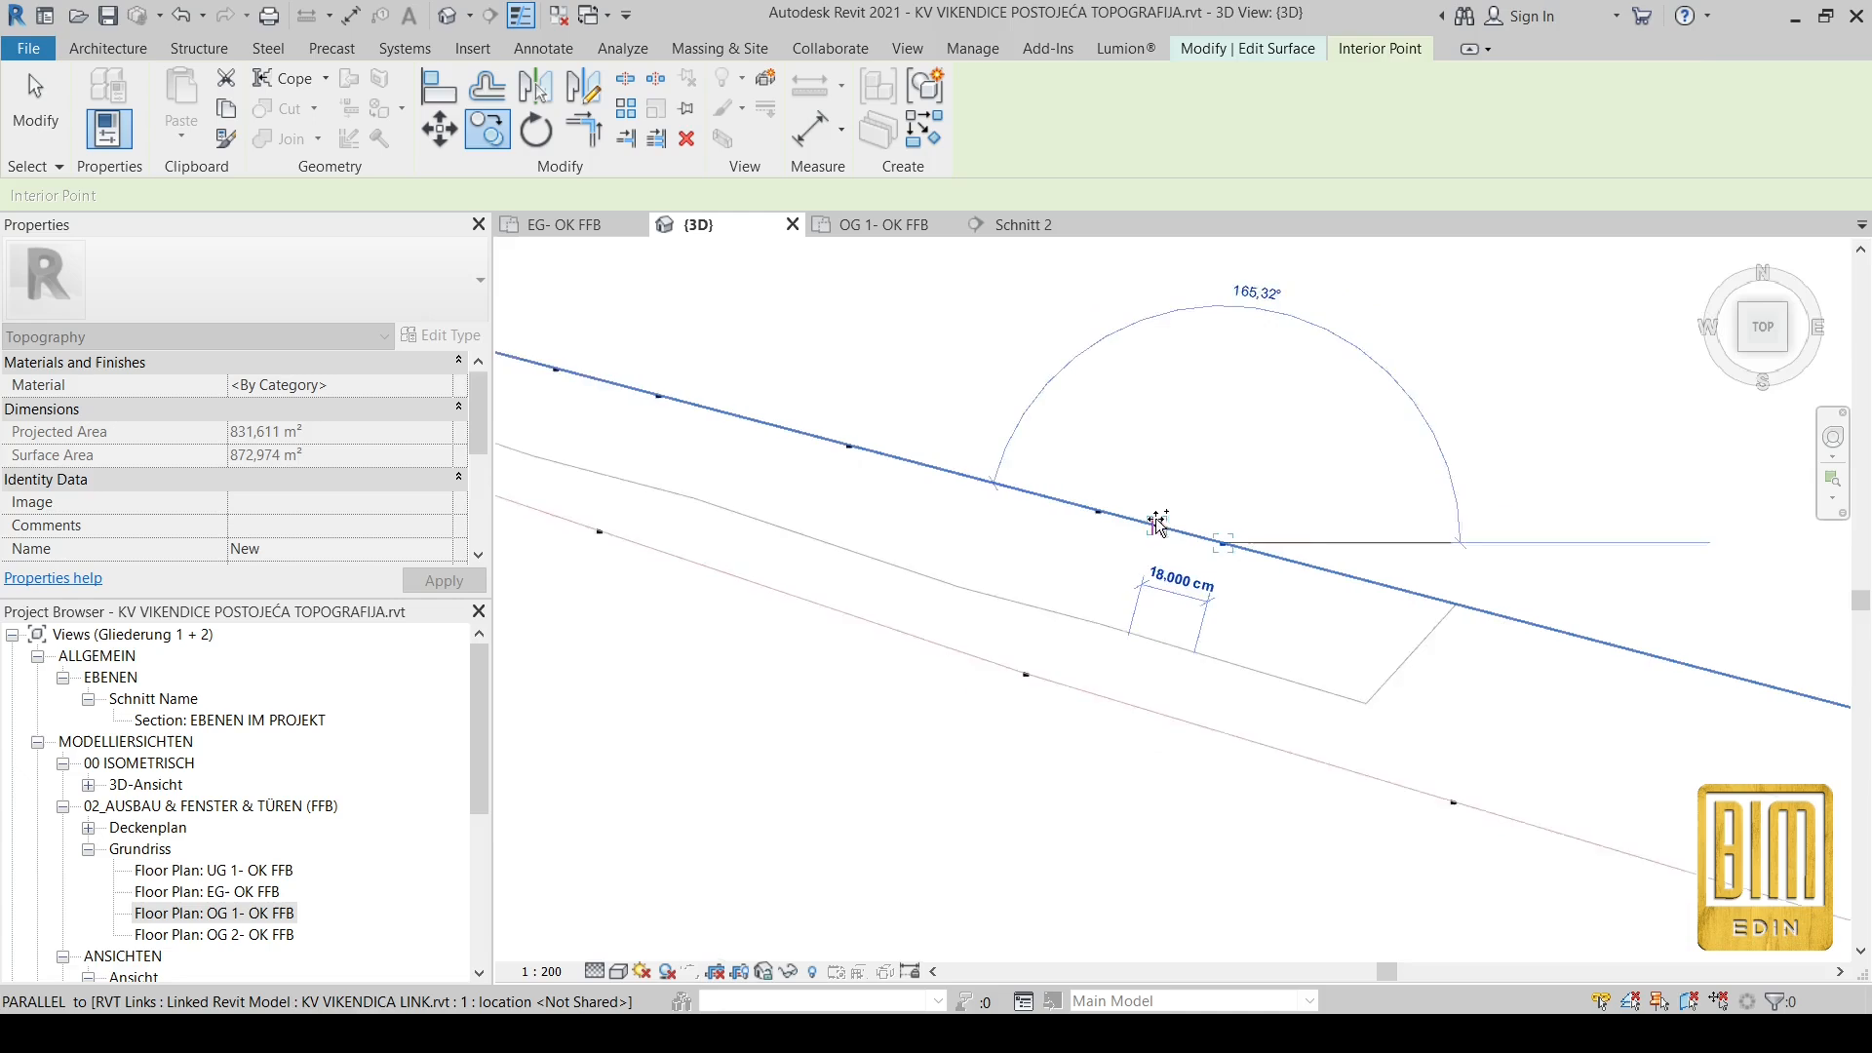
scroll(1163, 525, down, 3)
click(1433, 591)
middle_drag(1615, 644, 1144, 508)
middle_drag(1345, 556, 978, 464)
click(926, 454)
click(1234, 534)
click(1438, 586)
click(1636, 638)
middle_drag(1738, 693, 1079, 491)
click(1114, 474)
Step: Continue the multiple copies of the surface point along the terrace's right side edge up to the adjoining landing
scroll(1105, 535, down, 1)
click(1134, 395)
click(1153, 334)
middle_drag(1223, 417, 1097, 705)
click(1059, 488)
click(1109, 307)
middle_drag(1115, 437, 1051, 747)
scroll(1097, 455, up, 4)
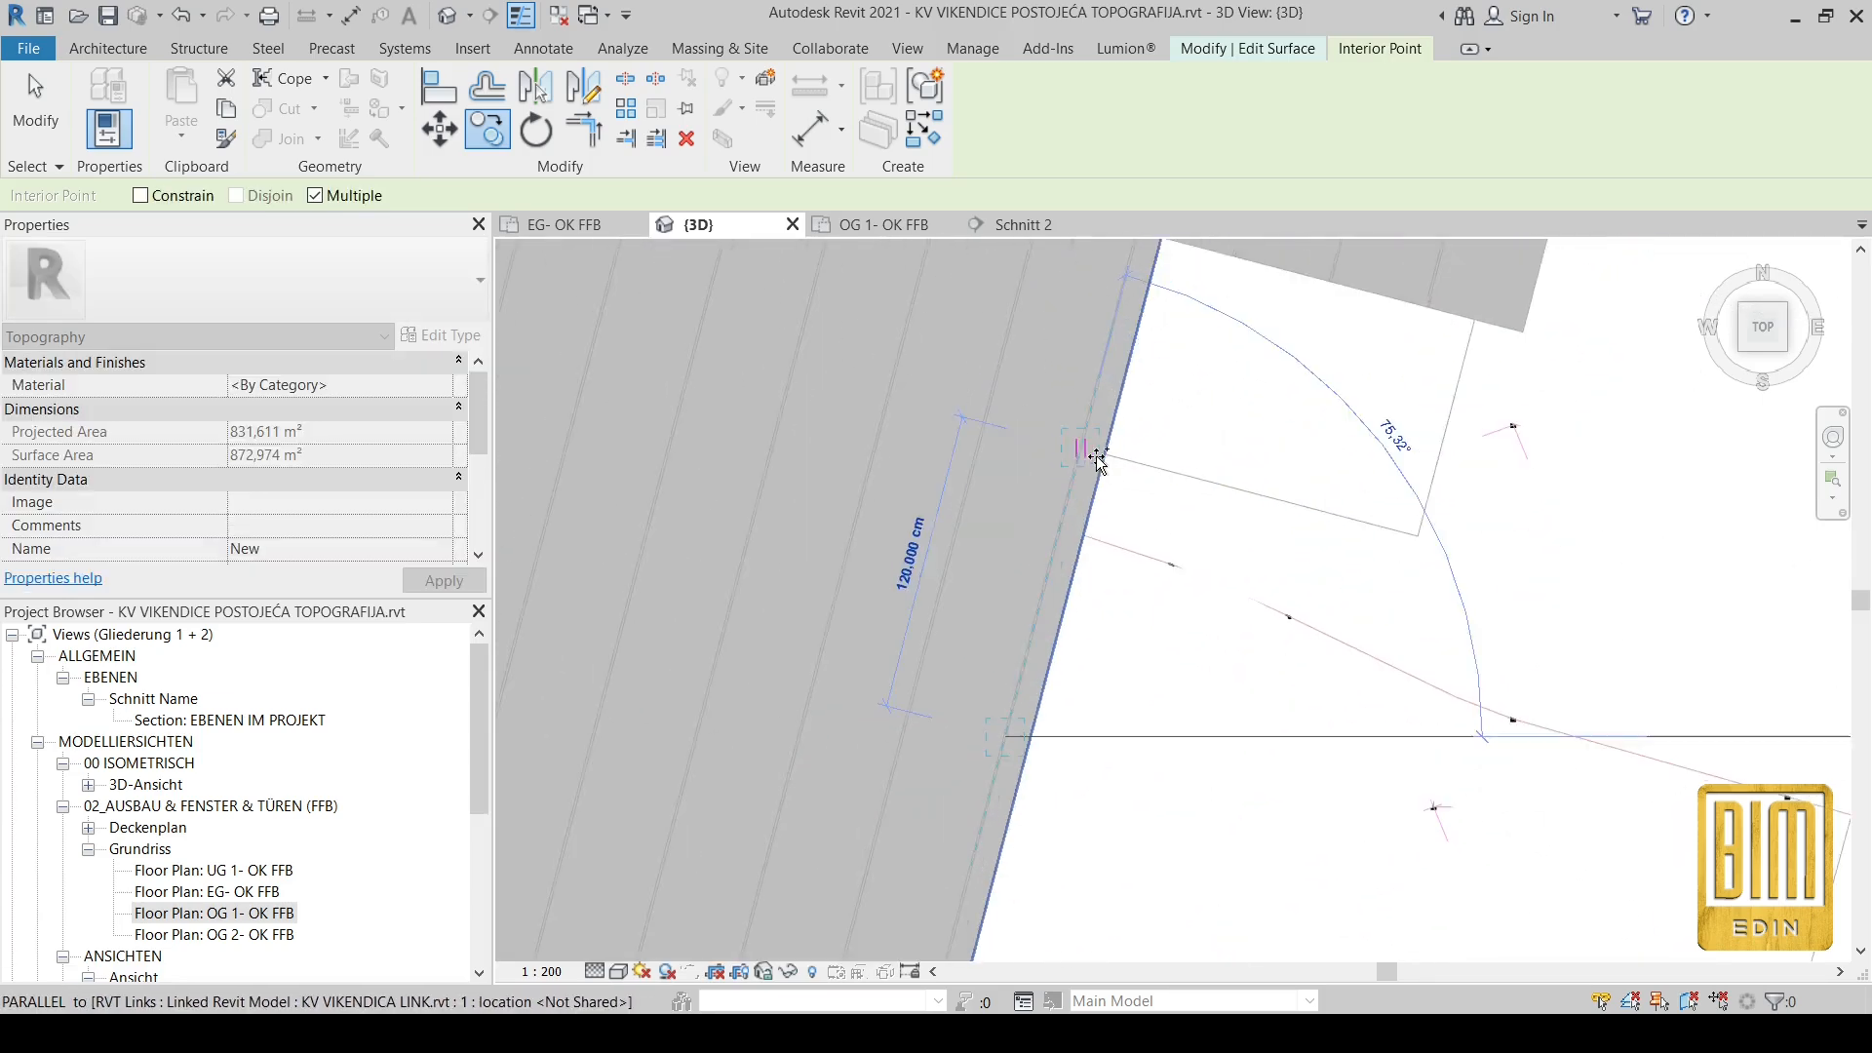
scroll(1096, 453, down, 2)
scroll(1086, 451, up, 4)
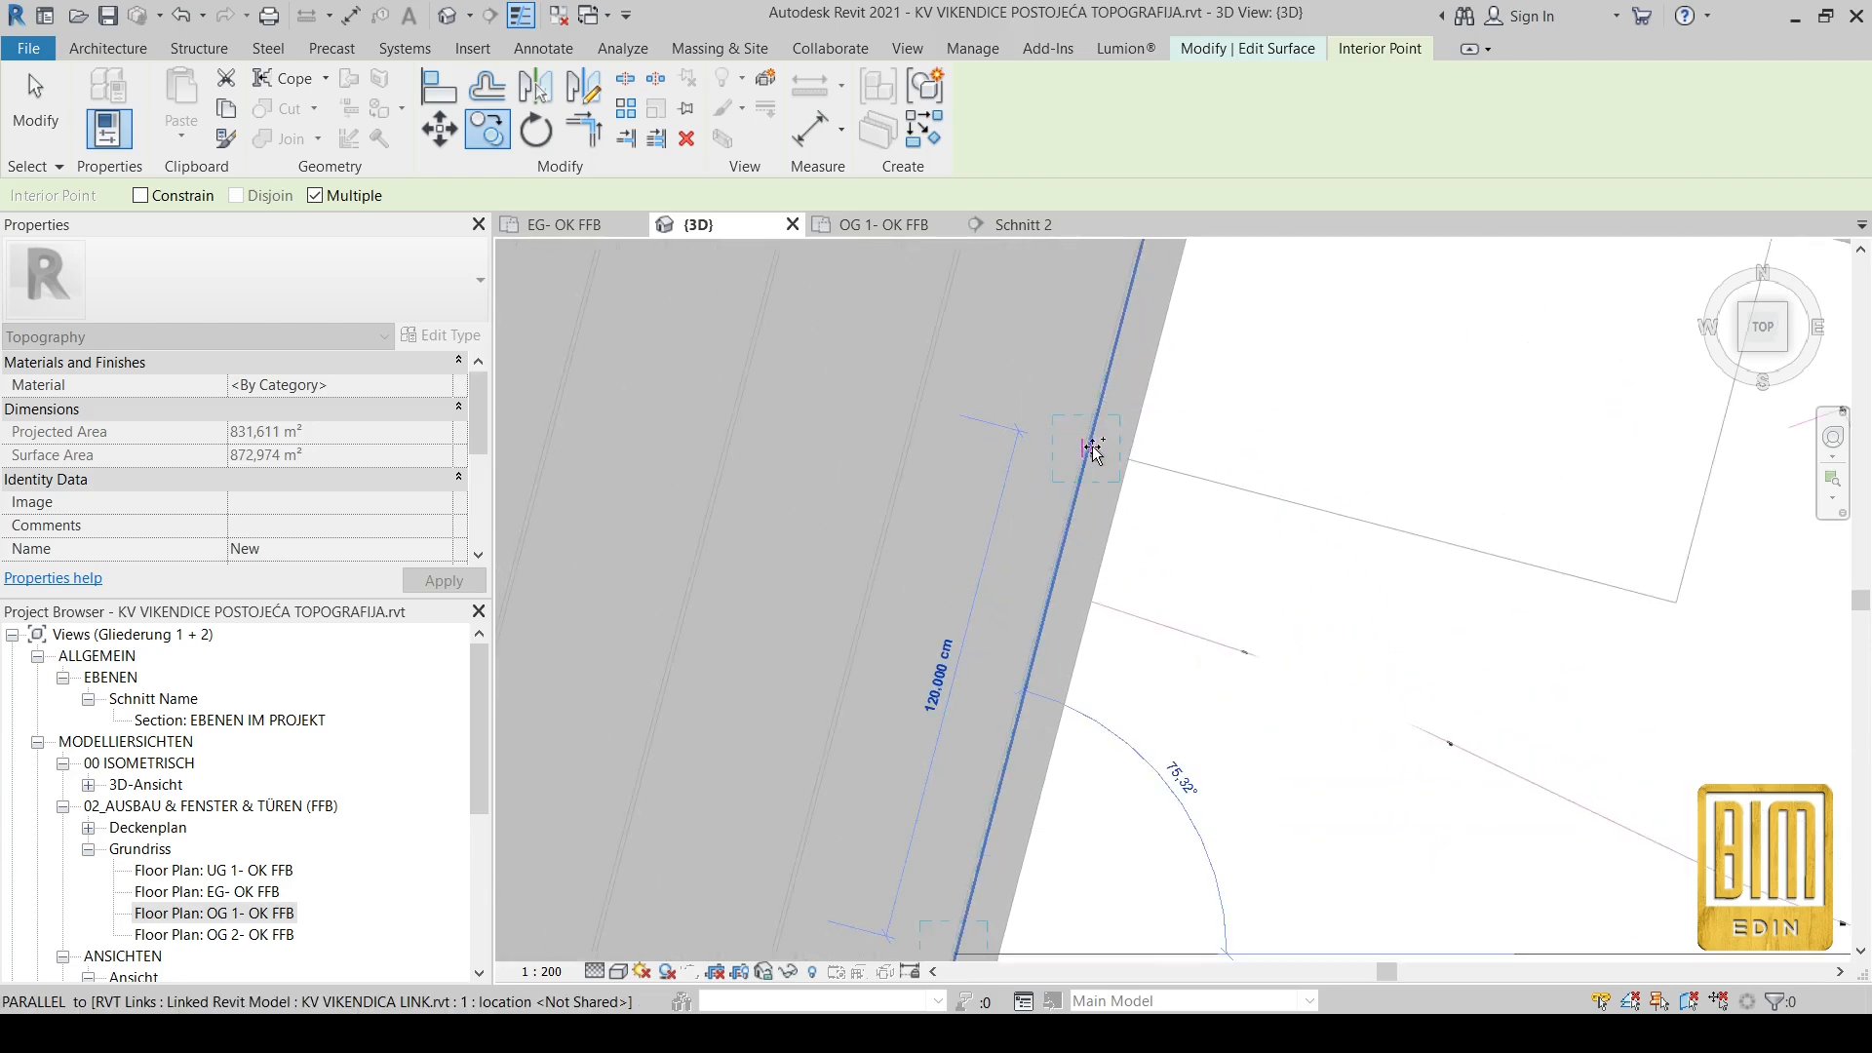
click(1086, 451)
Step: Place further copies of the surface point along the landing's front and side edges and finish copying
scroll(1137, 497, down, 2)
click(1188, 495)
click(1399, 549)
click(1499, 574)
click(1519, 462)
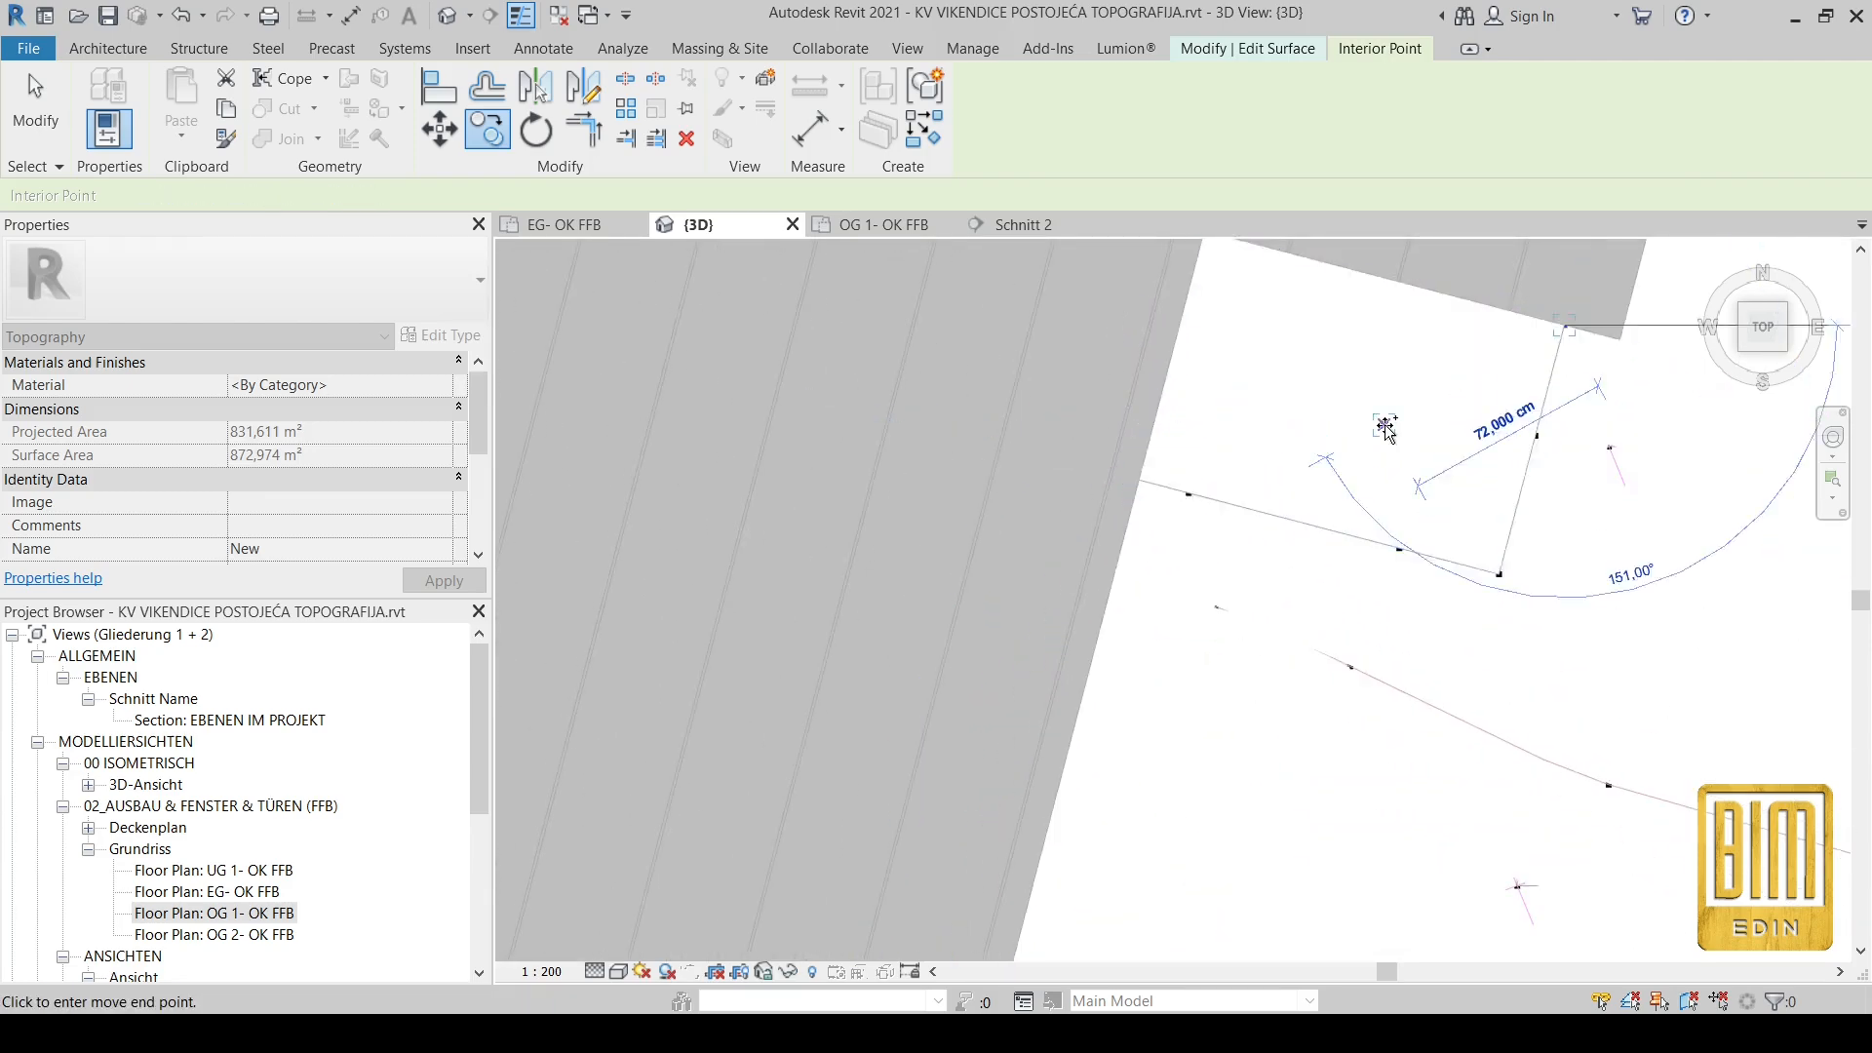
scroll(1375, 421, down, 2)
shift+middle_drag(1350, 751, 1235, 620)
scroll(1234, 617, up, 2)
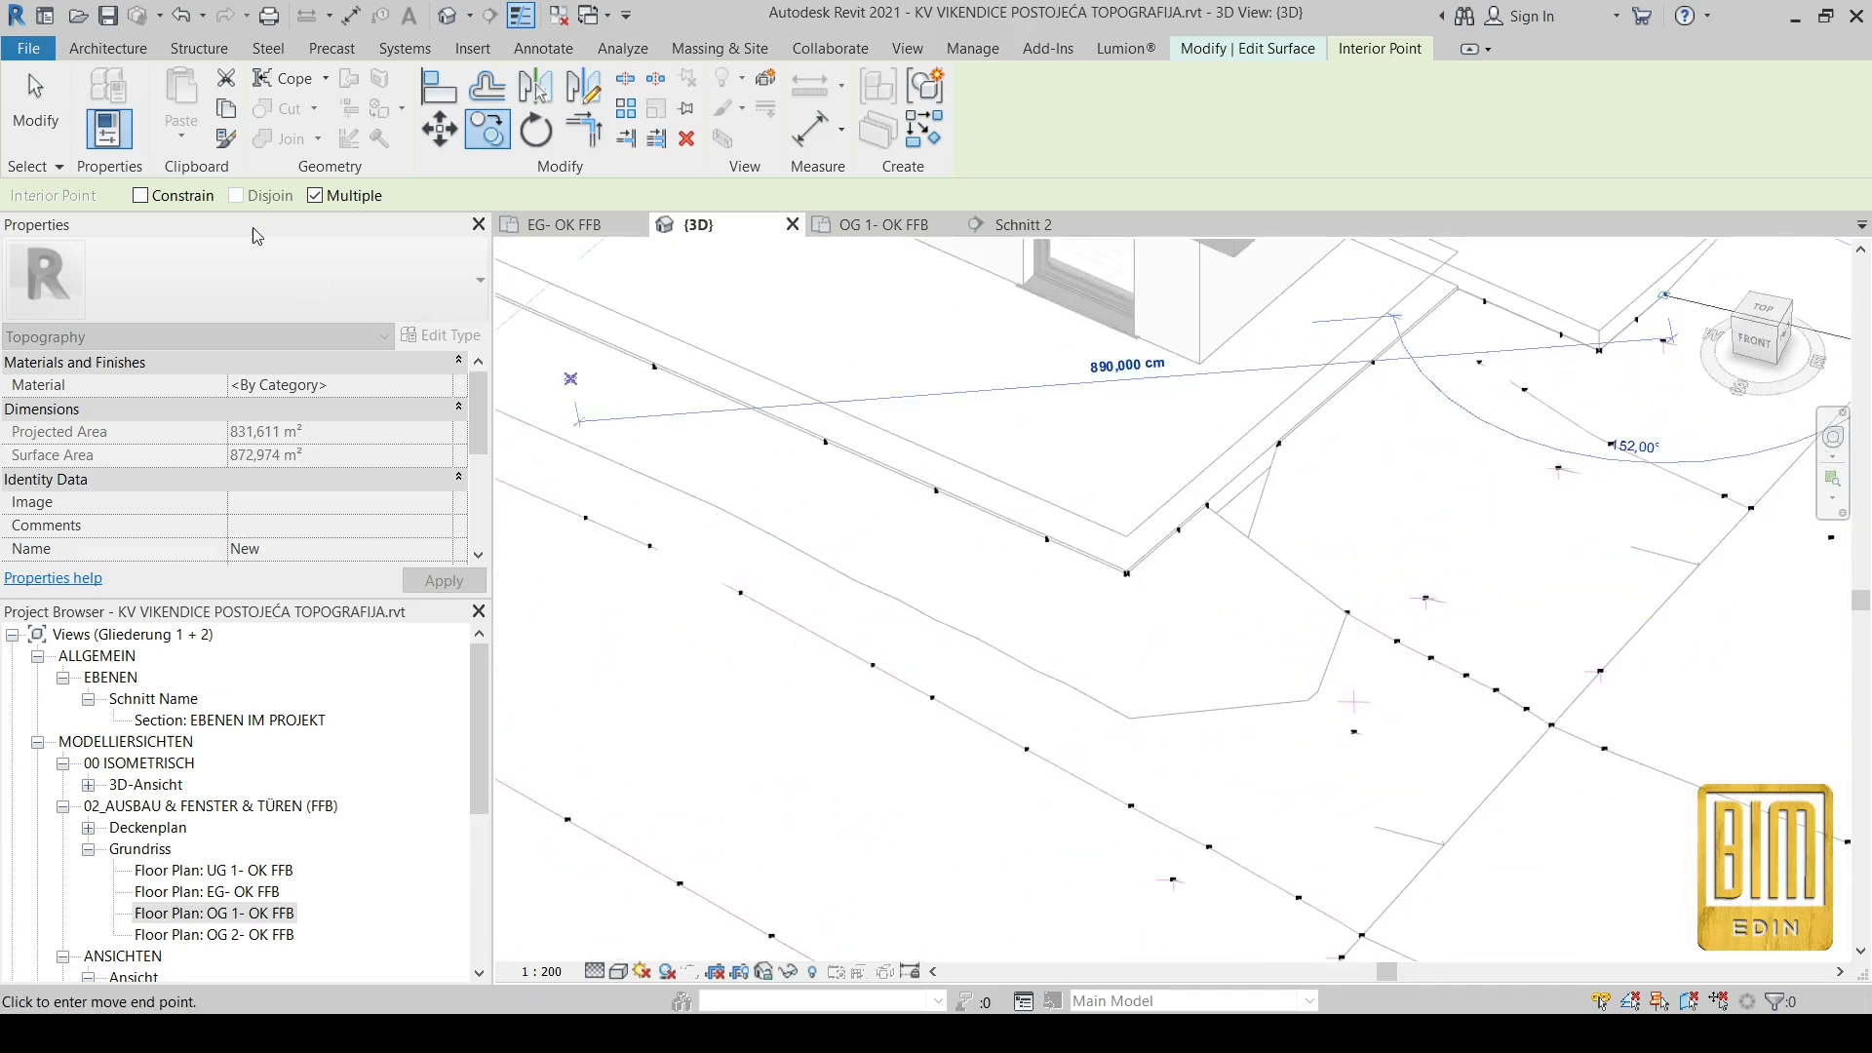
click(32, 119)
Step: Delete the old contour points lying close to the right side of the terrace and the landing
scroll(1258, 575, up, 2)
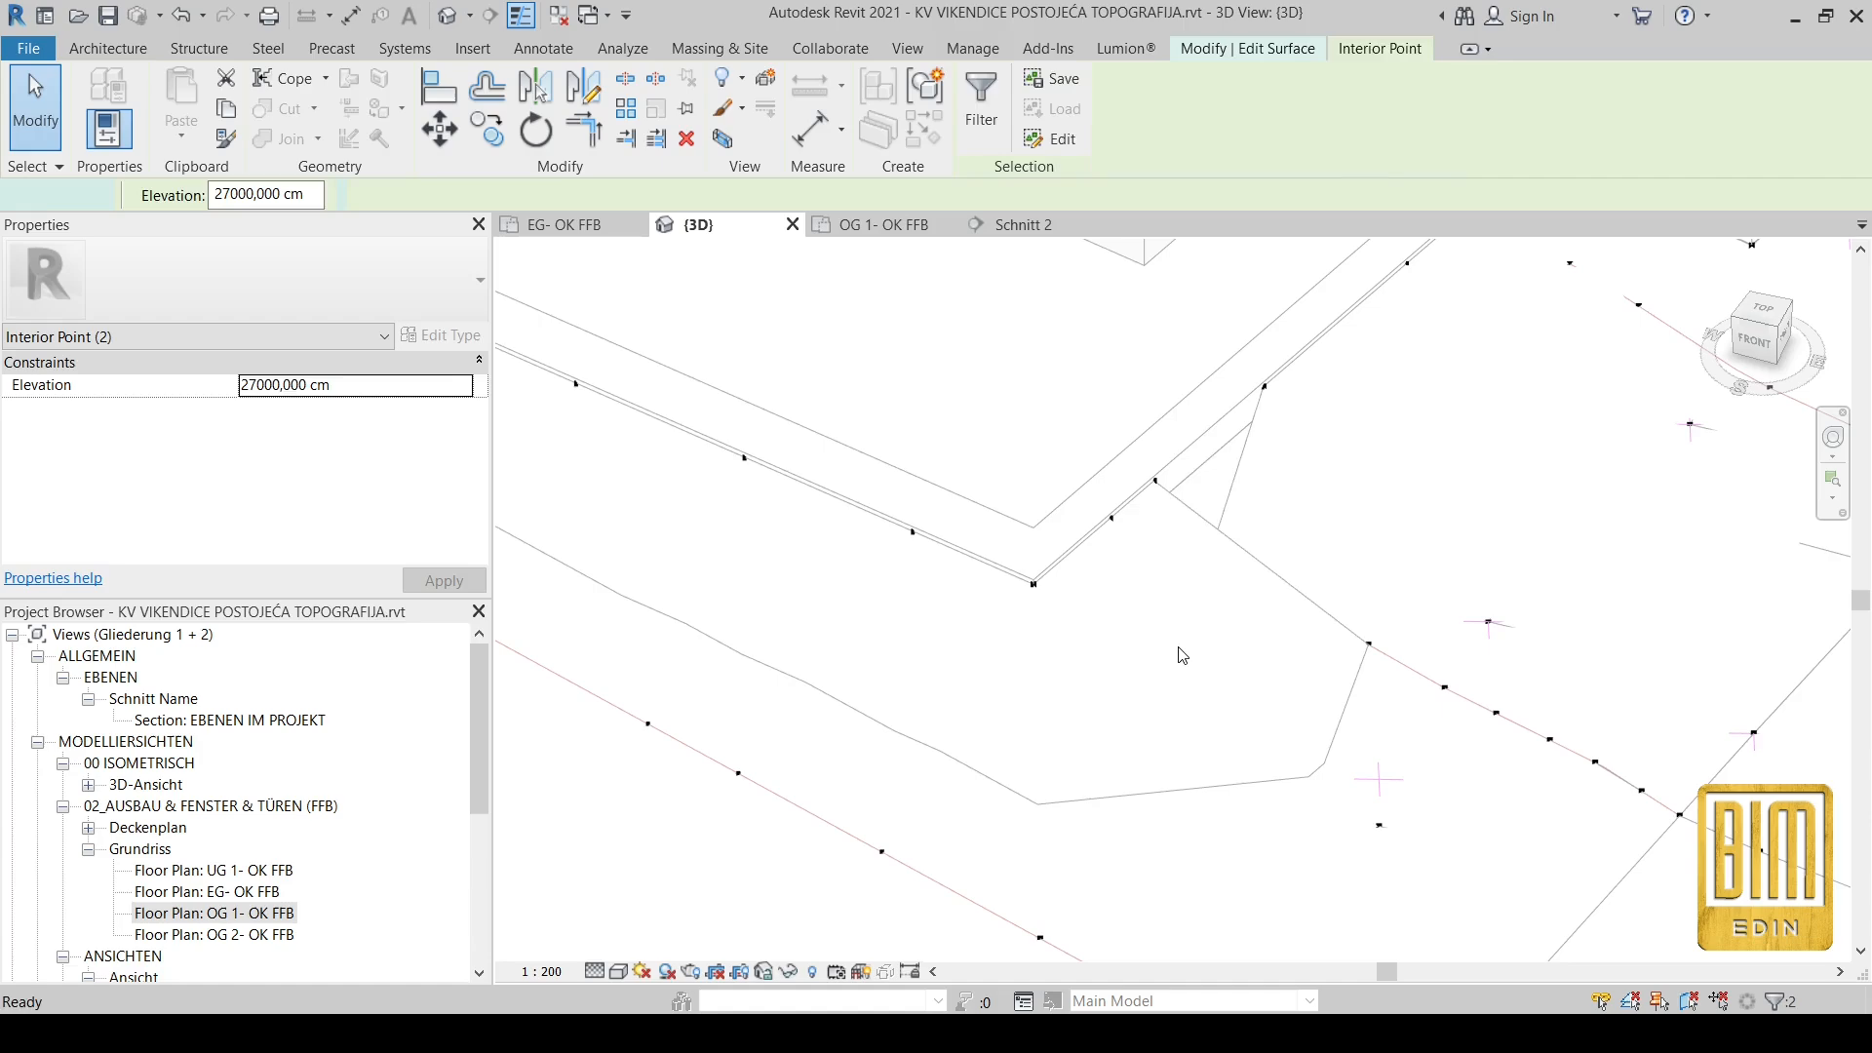
key(Escape)
scroll(1450, 563, down, 2)
drag(1518, 398, 1393, 502)
key(Delete)
drag(1645, 379, 1496, 538)
key(Delete)
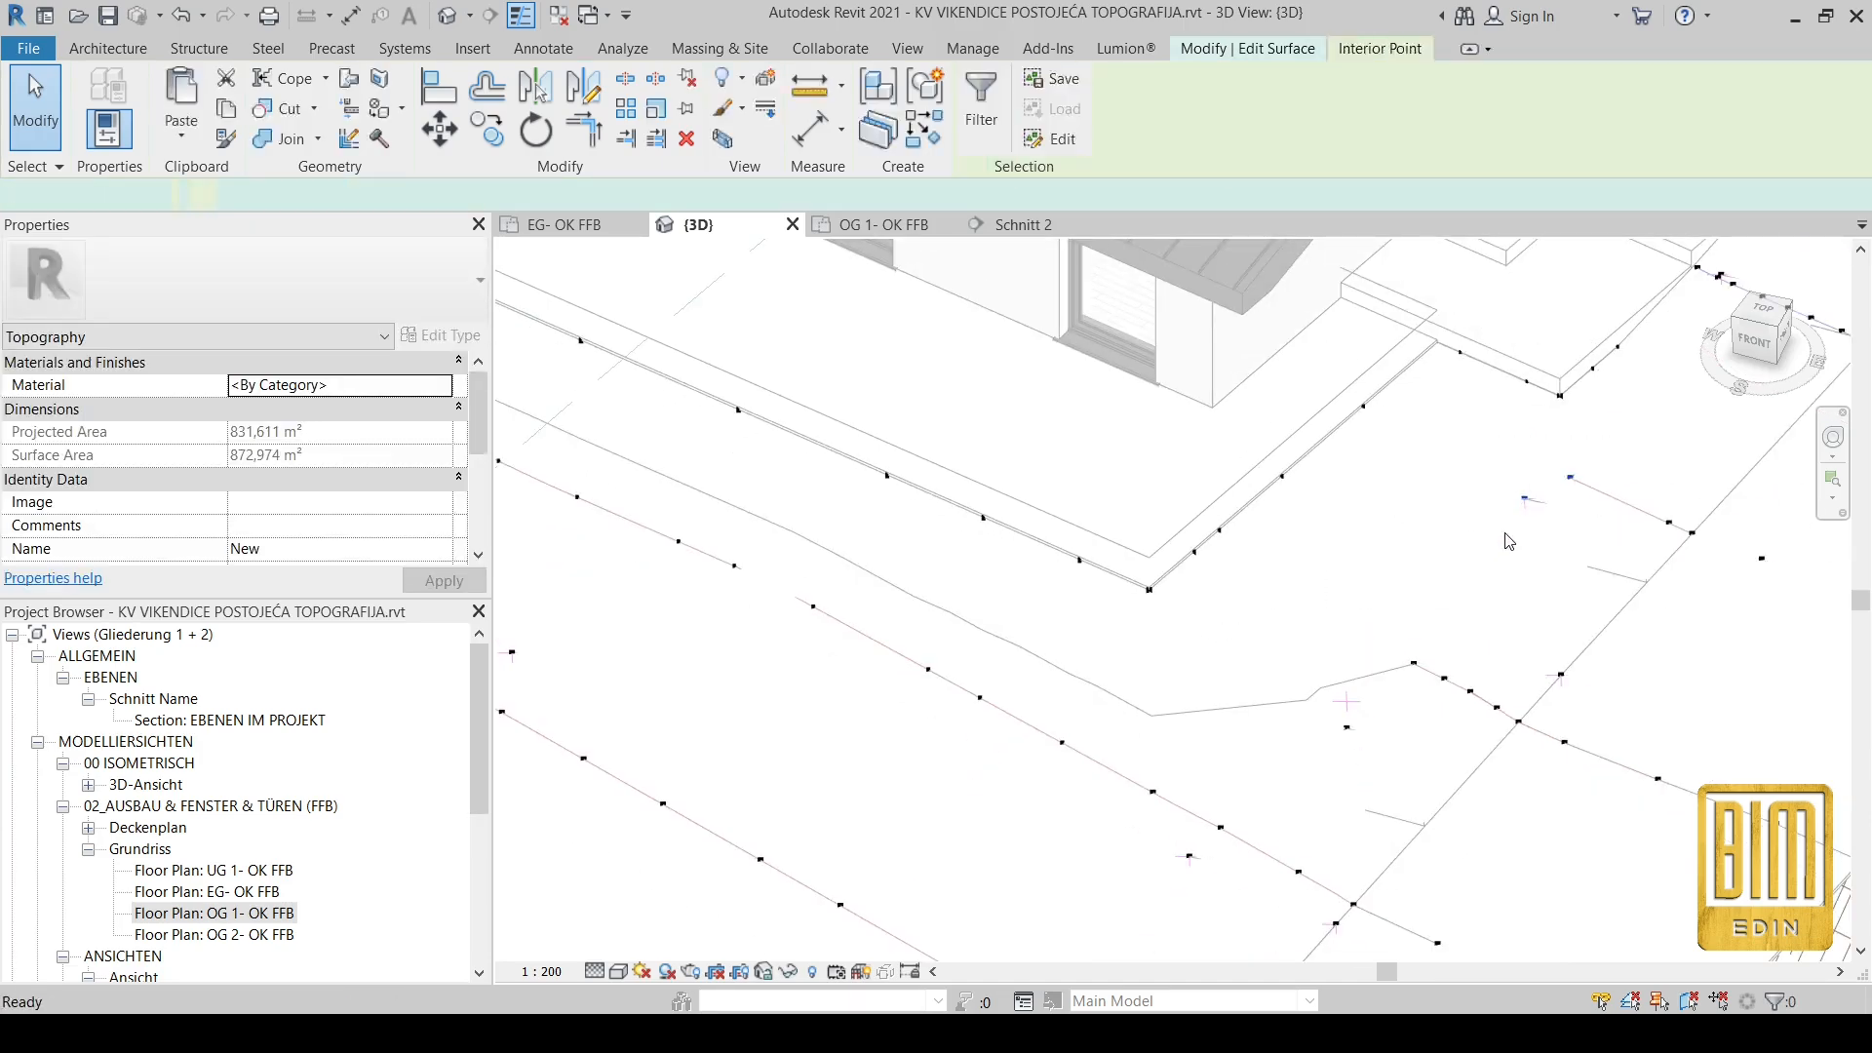
scroll(1428, 594, up, 2)
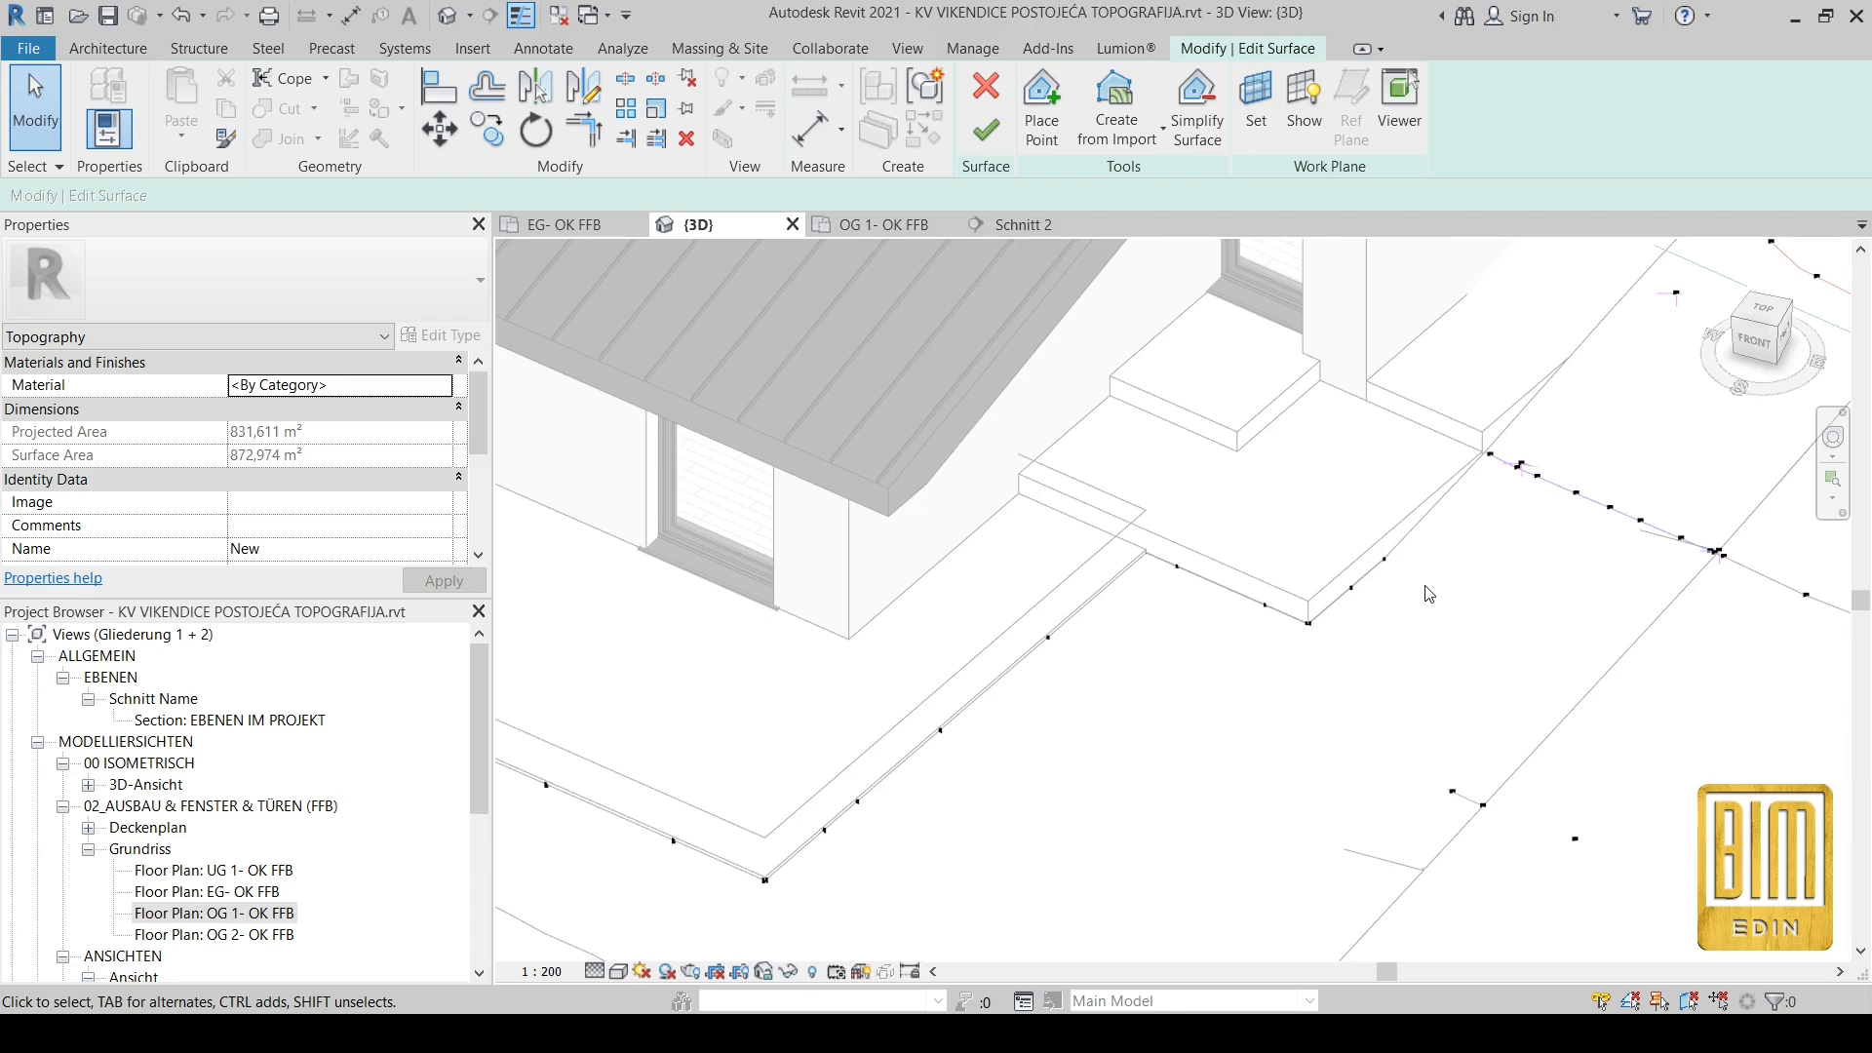
Step: Delete the old contour points next to the terrace's left front corner by the +788,88 spot elevation
scroll(1428, 593, down, 1)
scroll(1356, 666, down, 2)
middle_drag(1135, 772, 1369, 700)
shift+middle_drag(813, 688, 1137, 643)
middle_drag(762, 556, 984, 711)
scroll(1016, 521, up, 2)
drag(888, 715, 888, 715)
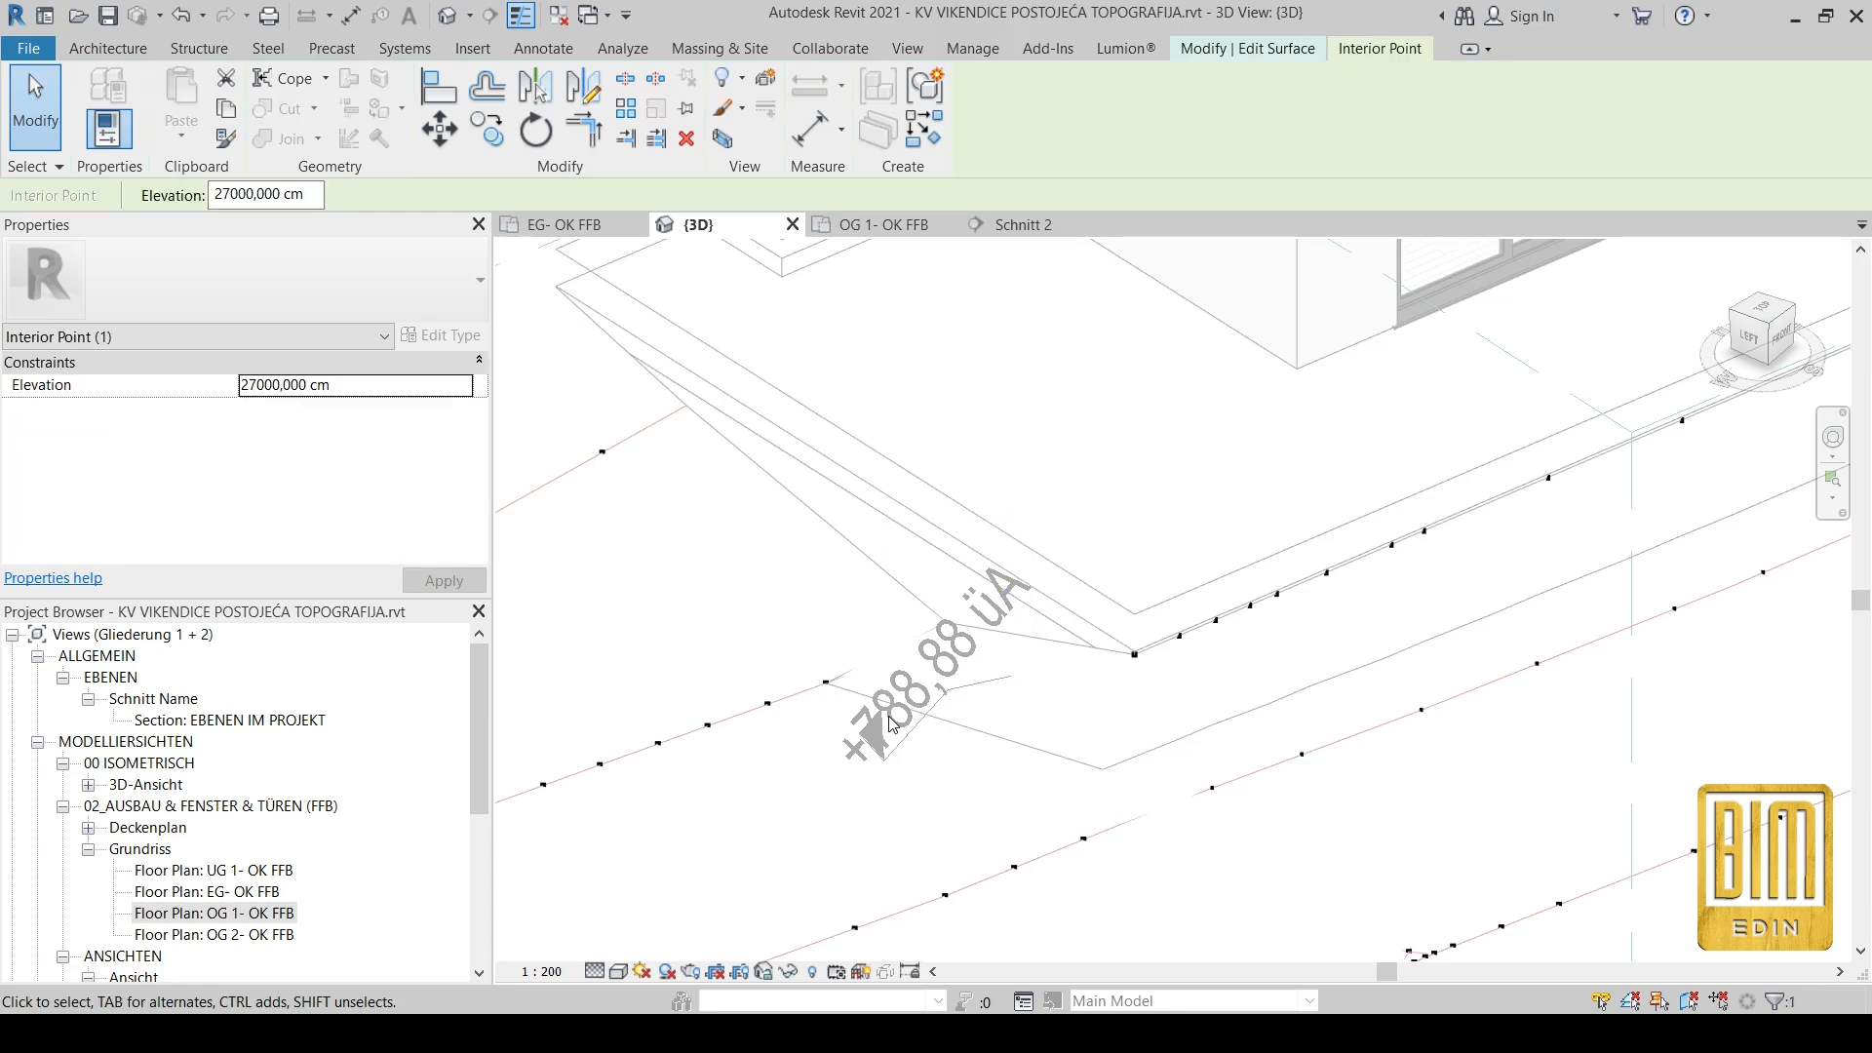
click(1061, 545)
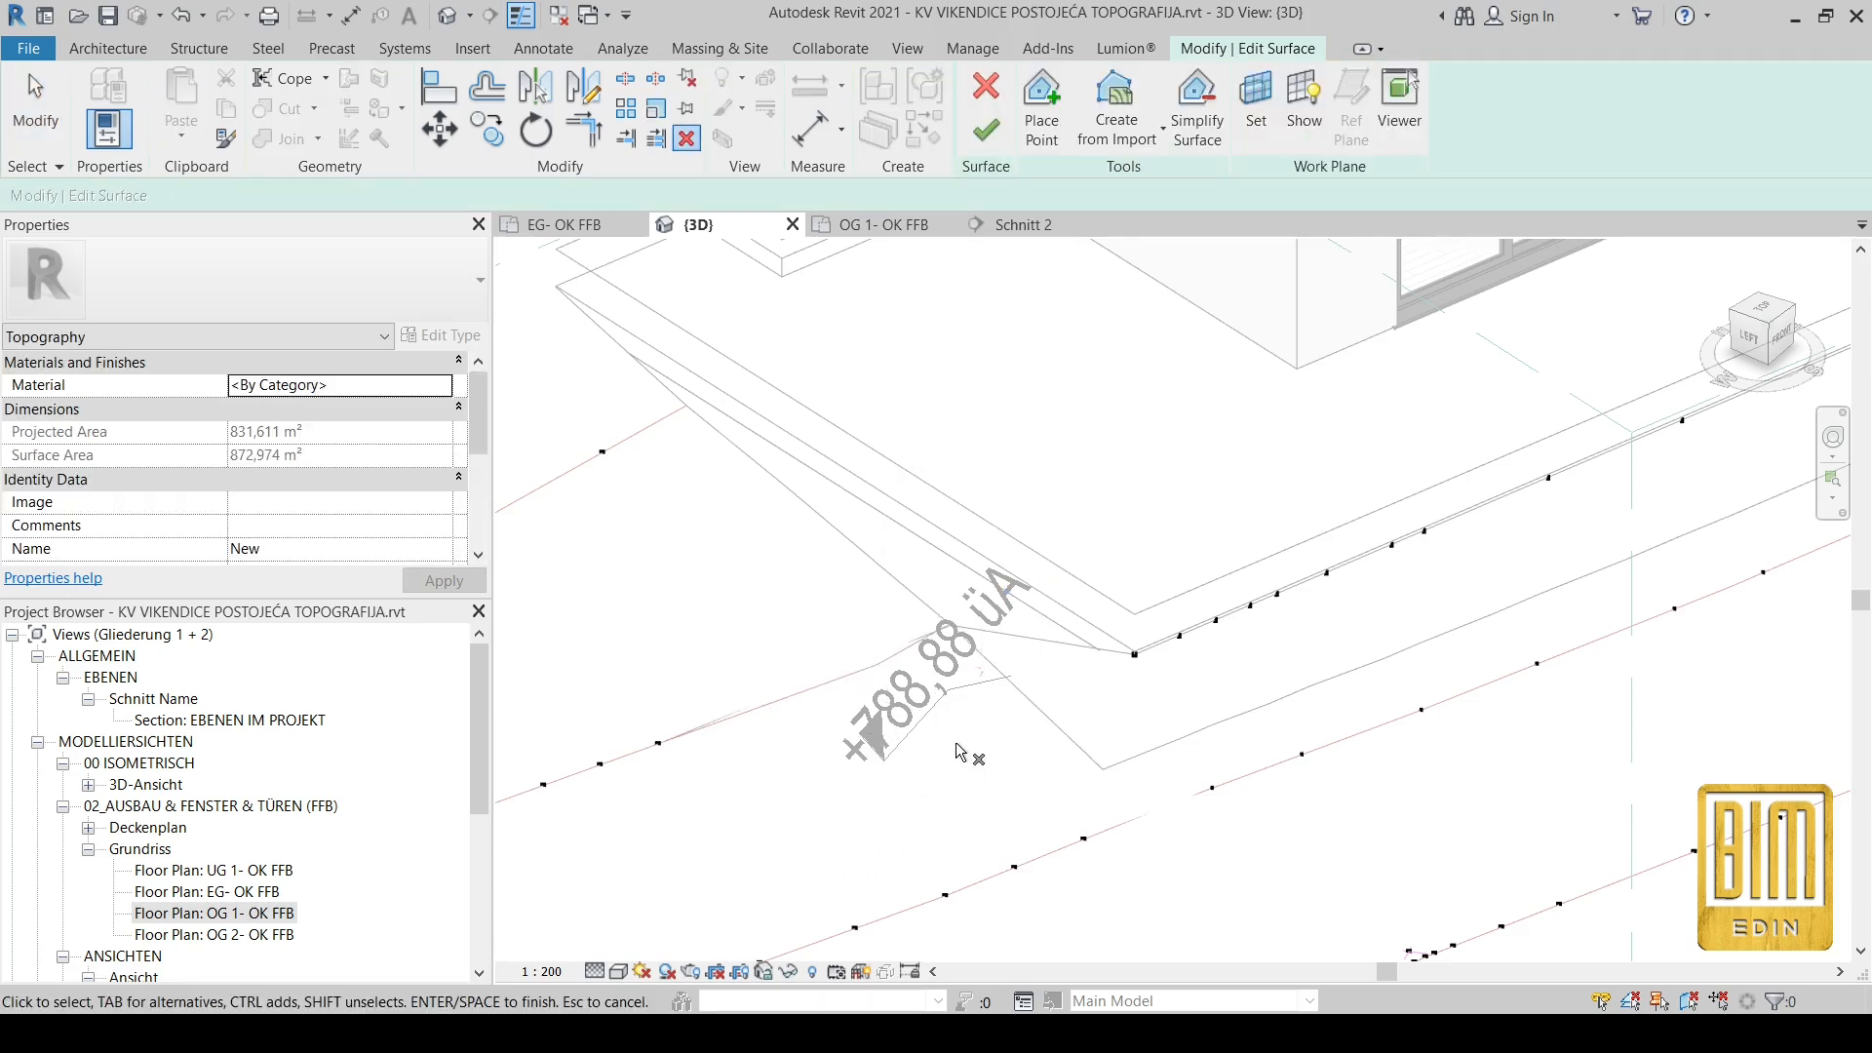
Step: Copy the surface point at the terrace's left front corner repeatedly along the terrace's left side edge
click(1781, 315)
scroll(1096, 671, up, 10)
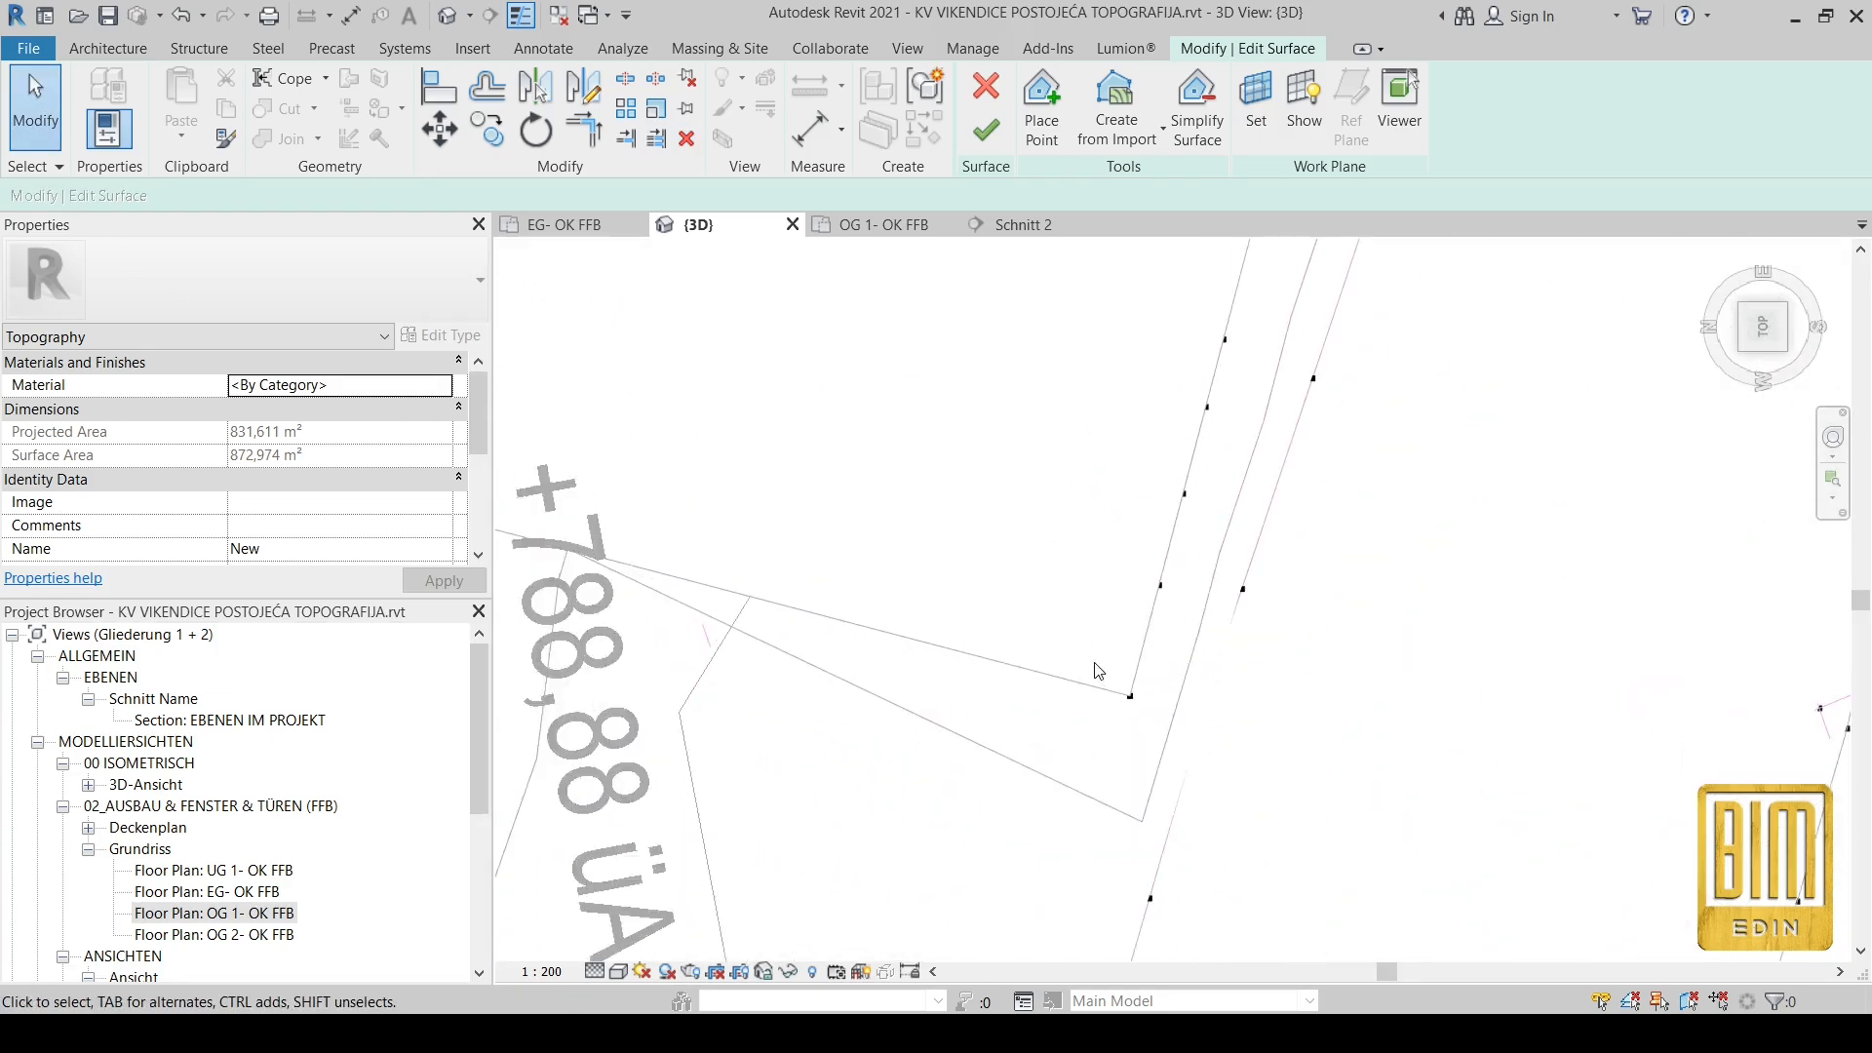
click(1129, 695)
scroll(1292, 707, down, 3)
click(1197, 700)
click(1101, 676)
click(825, 603)
middle_drag(682, 573, 1175, 682)
click(1069, 647)
click(918, 608)
click(740, 561)
Step: Place further point copies at the terrace's left rear corner and along its short rear edge, and finish copying
click(679, 545)
click(704, 441)
click(730, 338)
scroll(765, 472, down, 5)
shift+middle_drag(1243, 821, 978, 677)
scroll(978, 676, up, 2)
click(35, 107)
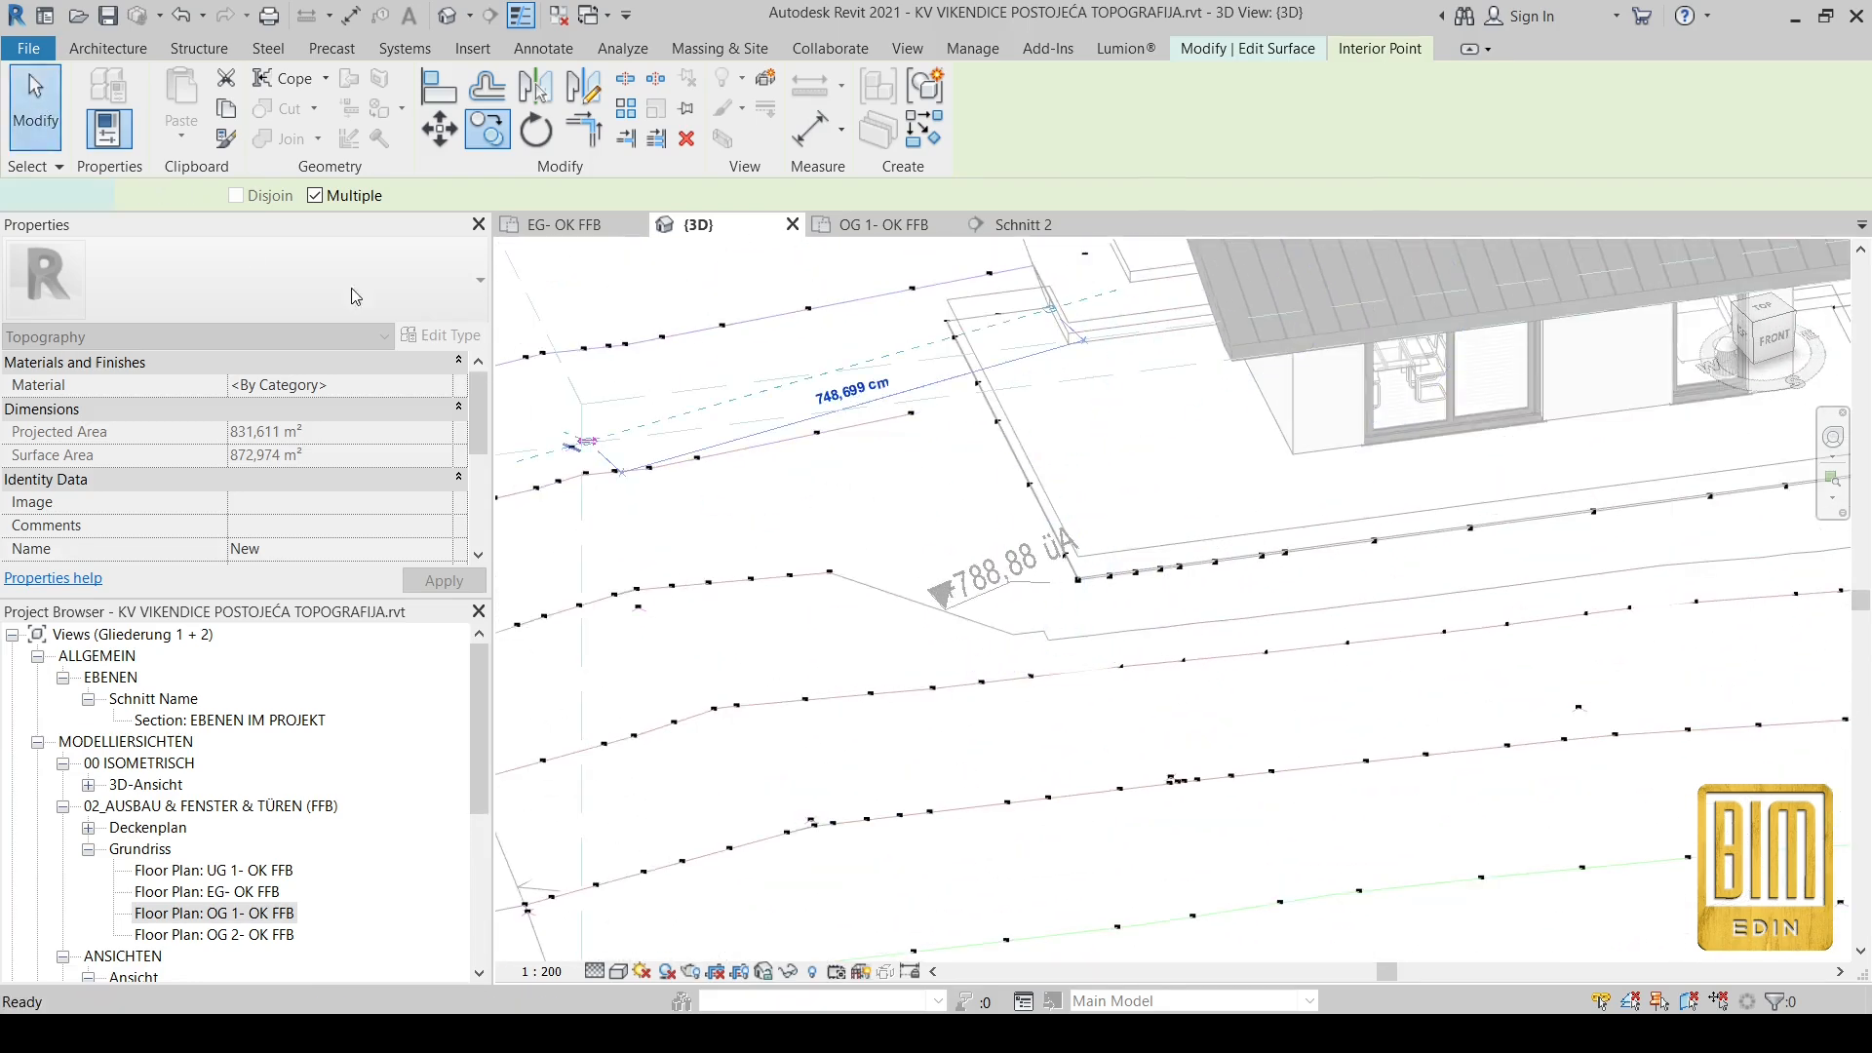
Step: Delete the old points of the contour row directly downslope of the terrace's front edge
drag(1162, 623, 845, 743)
key(Delete)
scroll(924, 736, down, 3)
middle_drag(1424, 718, 1274, 702)
scroll(1287, 683, up, 2)
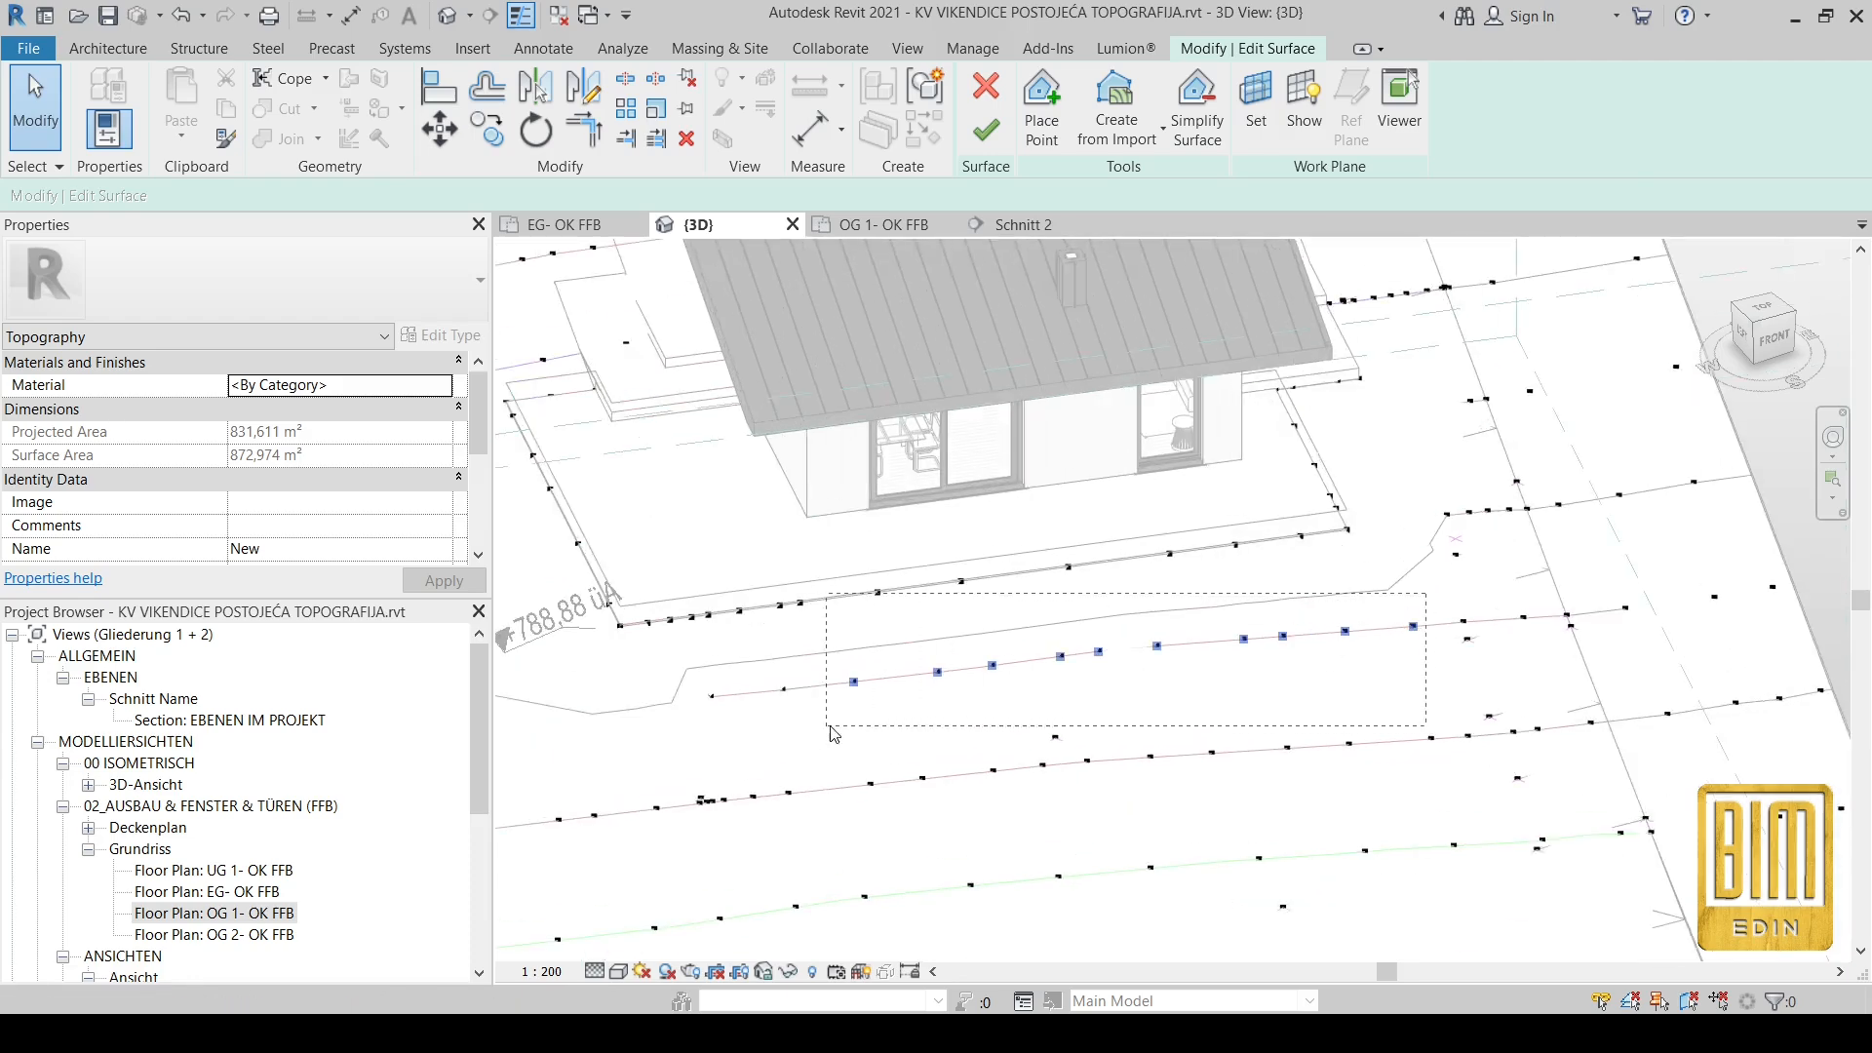
drag(889, 729, 889, 729)
key(Delete)
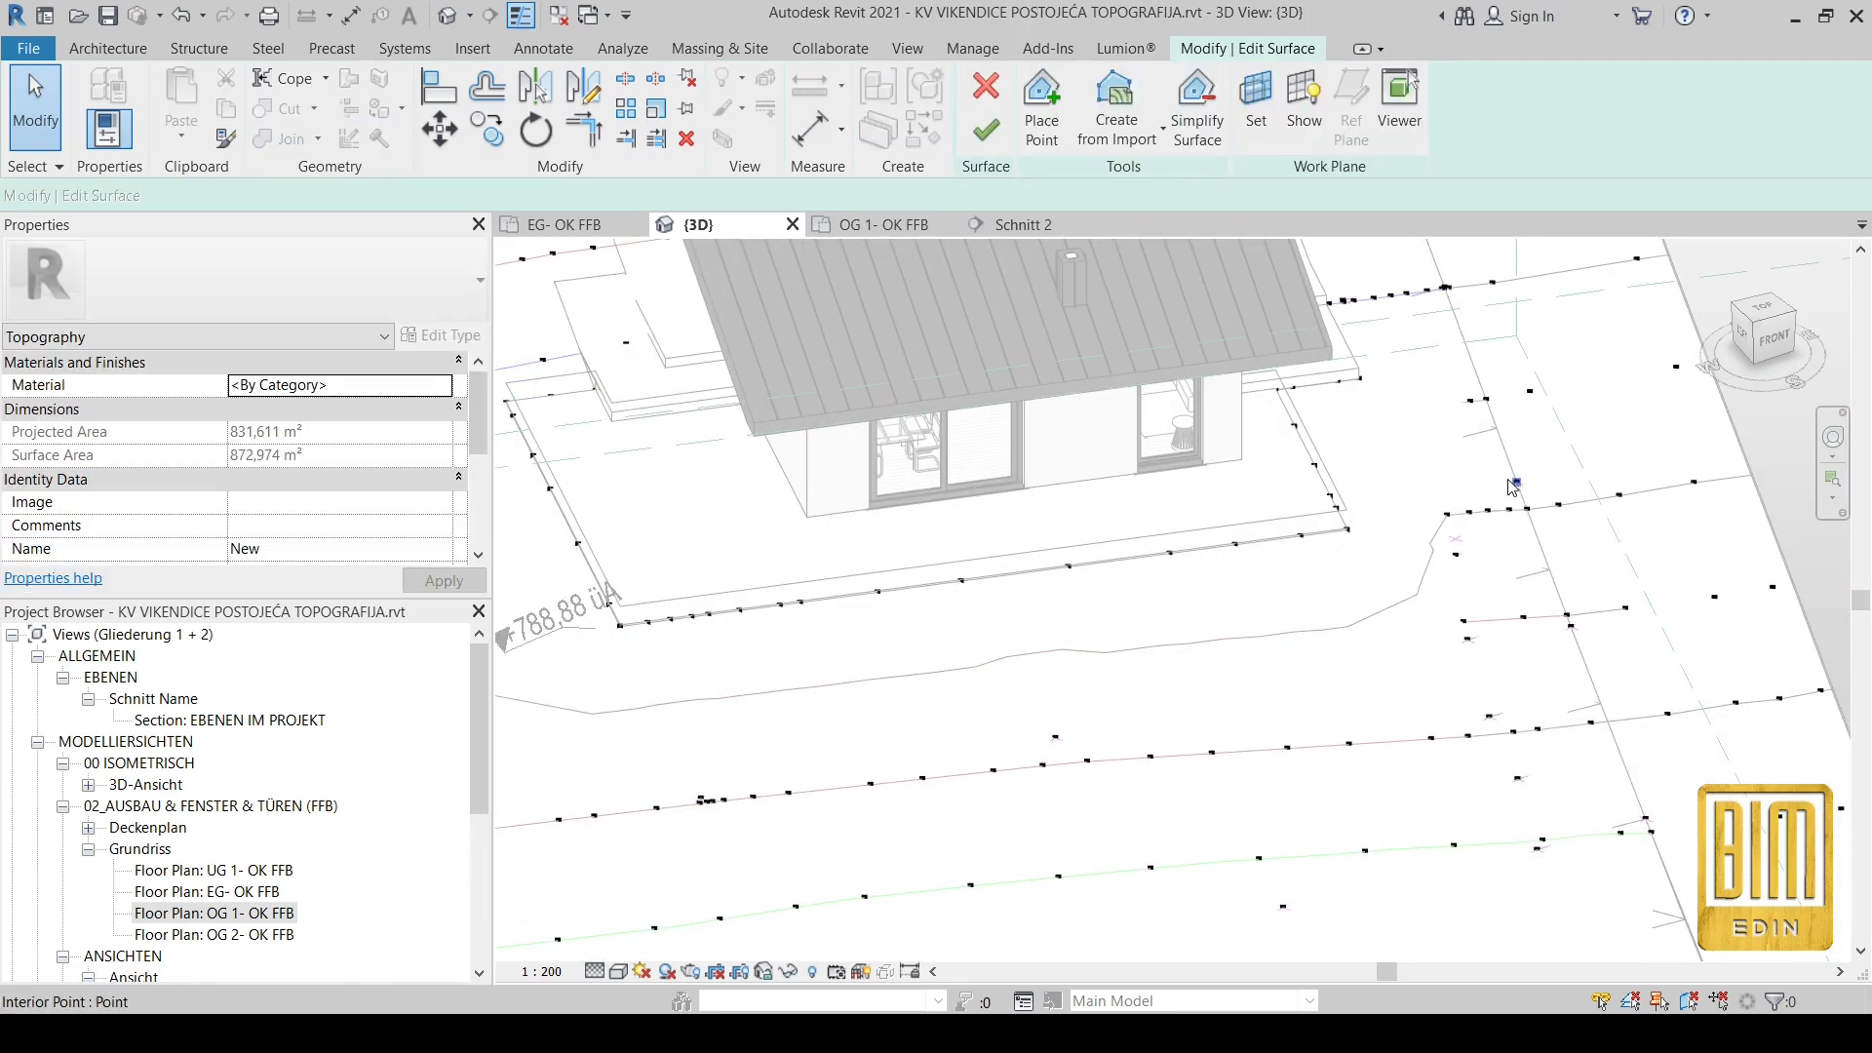
Step: Delete the old points of the next contour row farther downslope in front of the house
middle_drag(1409, 775, 1487, 583)
scroll(1482, 585, down, 1)
drag(925, 652, 924, 652)
key(Delete)
drag(700, 659, 700, 659)
key(Delete)
Step: Delete the remaining old contour points downslope of the terrace's right front corner, including the end point near the side boundary
shift+middle_drag(954, 574, 829, 721)
scroll(1526, 605, up, 3)
drag(1354, 624, 1199, 718)
key(Delete)
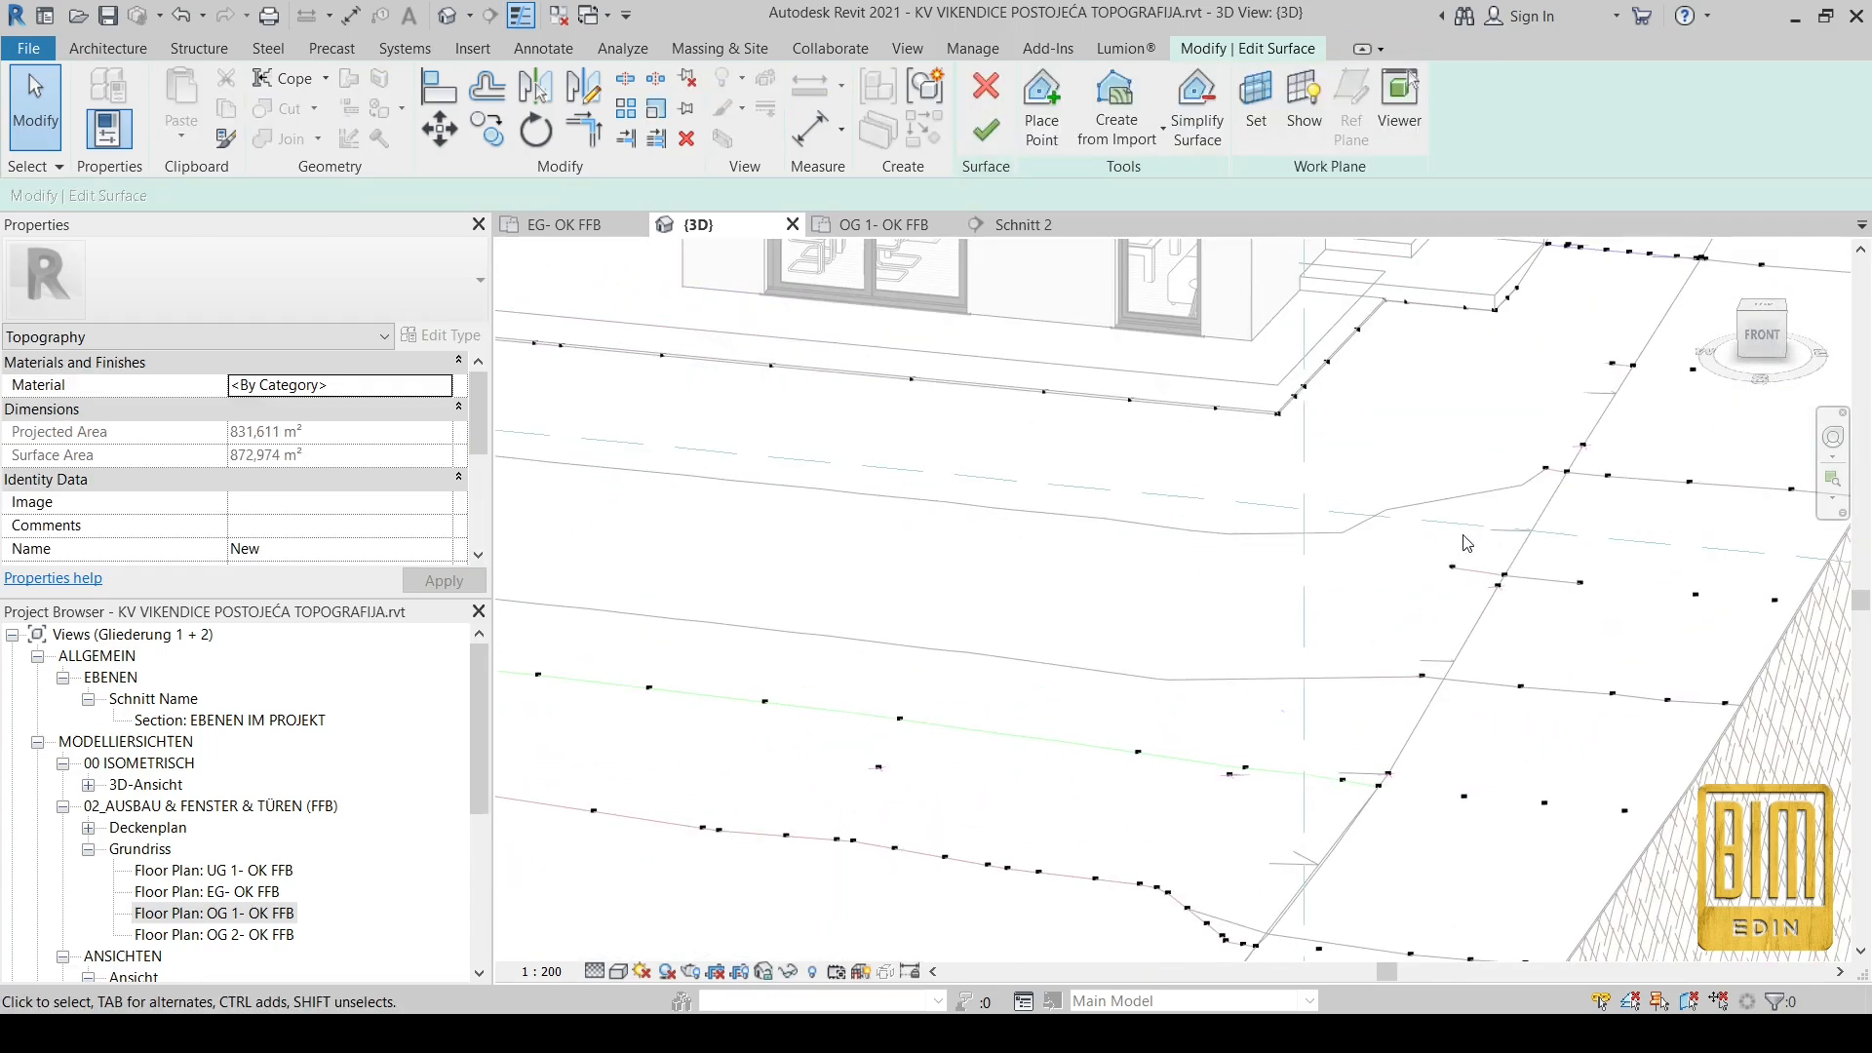
click(1453, 566)
key(Delete)
Step: Finish editing the graded topography surface
scroll(1417, 615, down, 3)
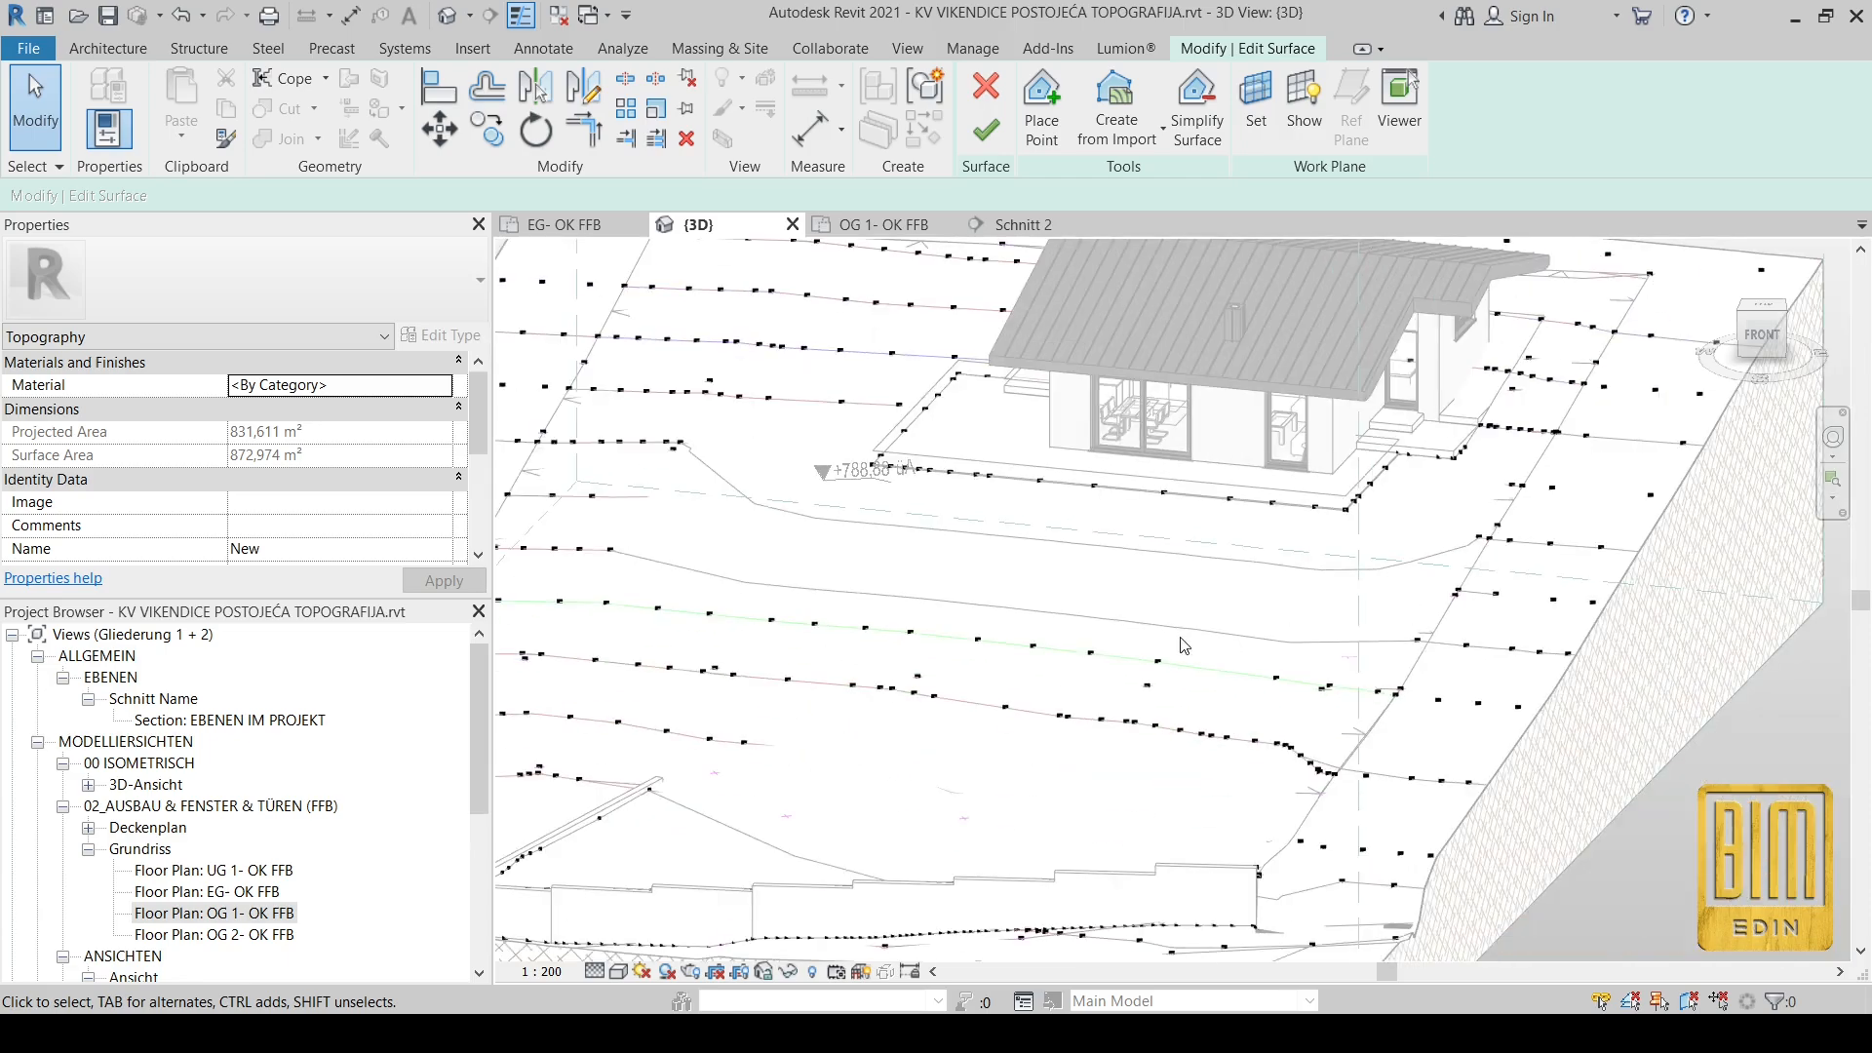
shift+middle_drag(959, 711, 1318, 716)
scroll(1333, 618, down, 2)
shift+middle_drag(1155, 684, 869, 714)
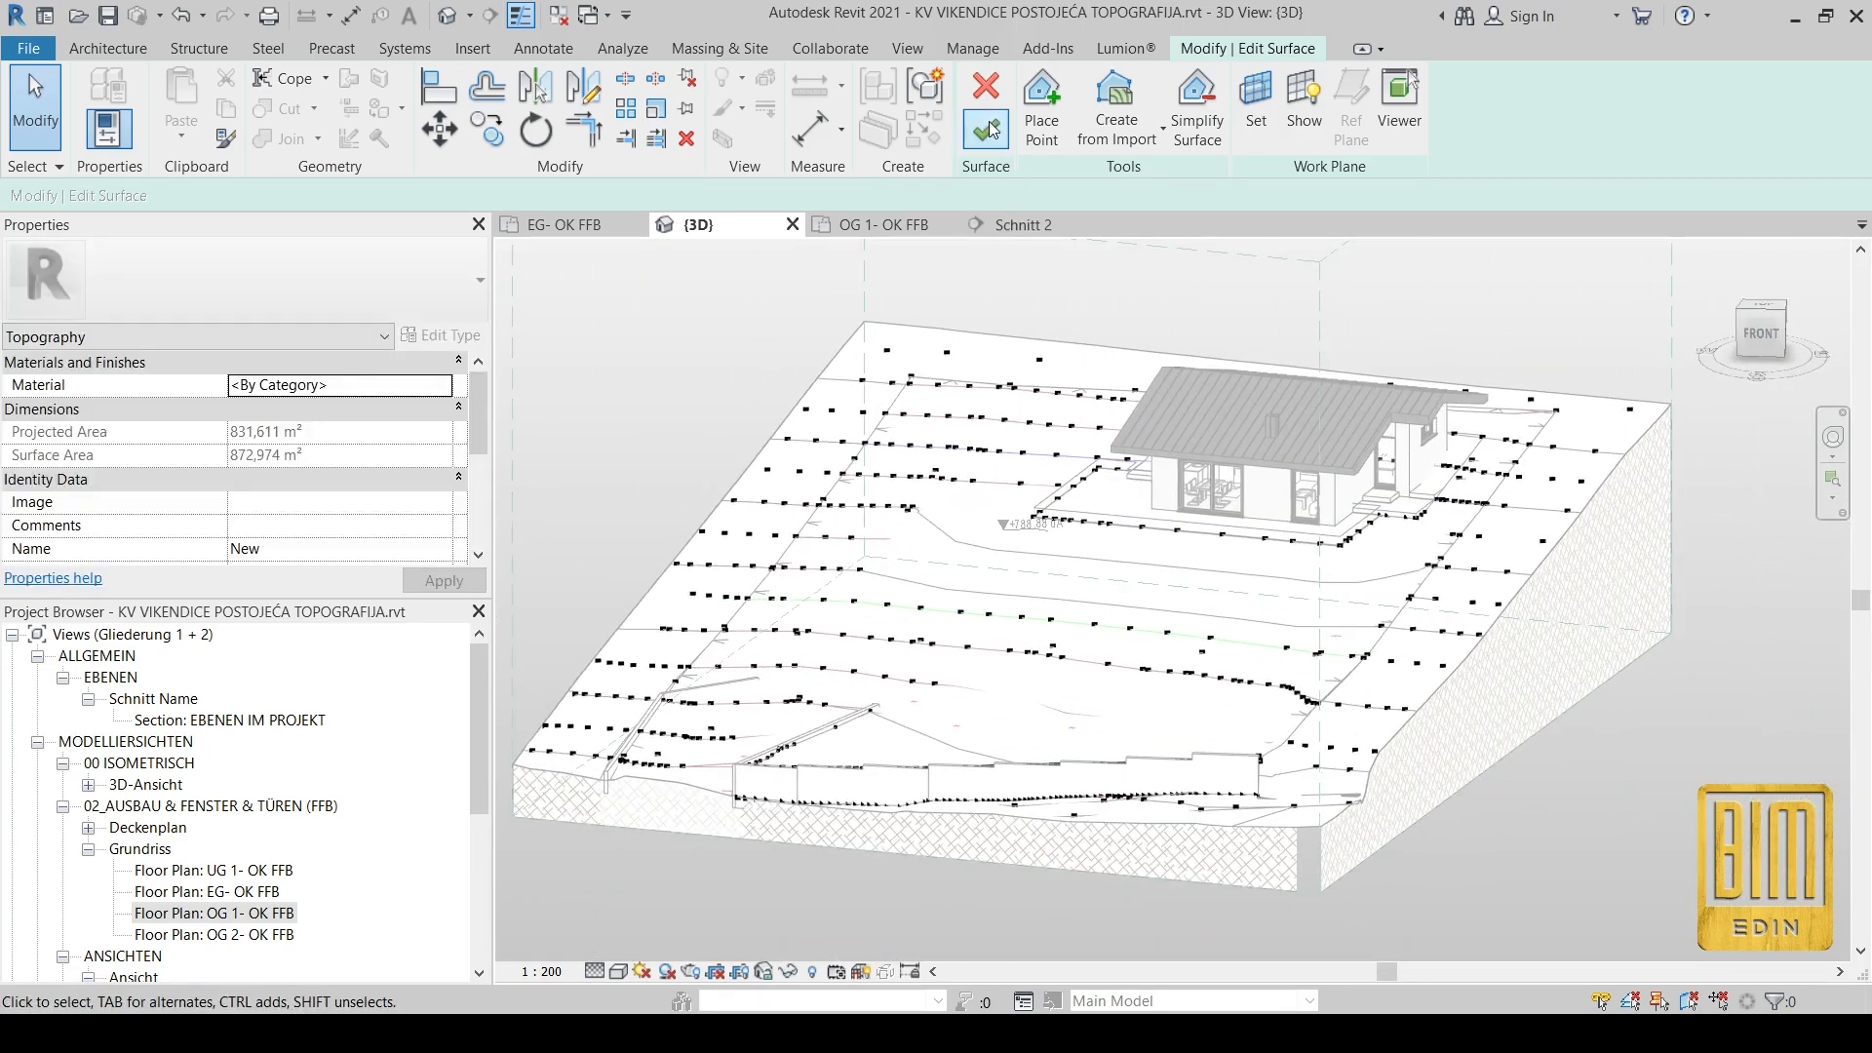
click(986, 130)
Step: Hide the category of the extra outline running just inside the terrace's edge in the 3D view
shift+middle_drag(690, 618, 970, 594)
scroll(975, 546, up, 4)
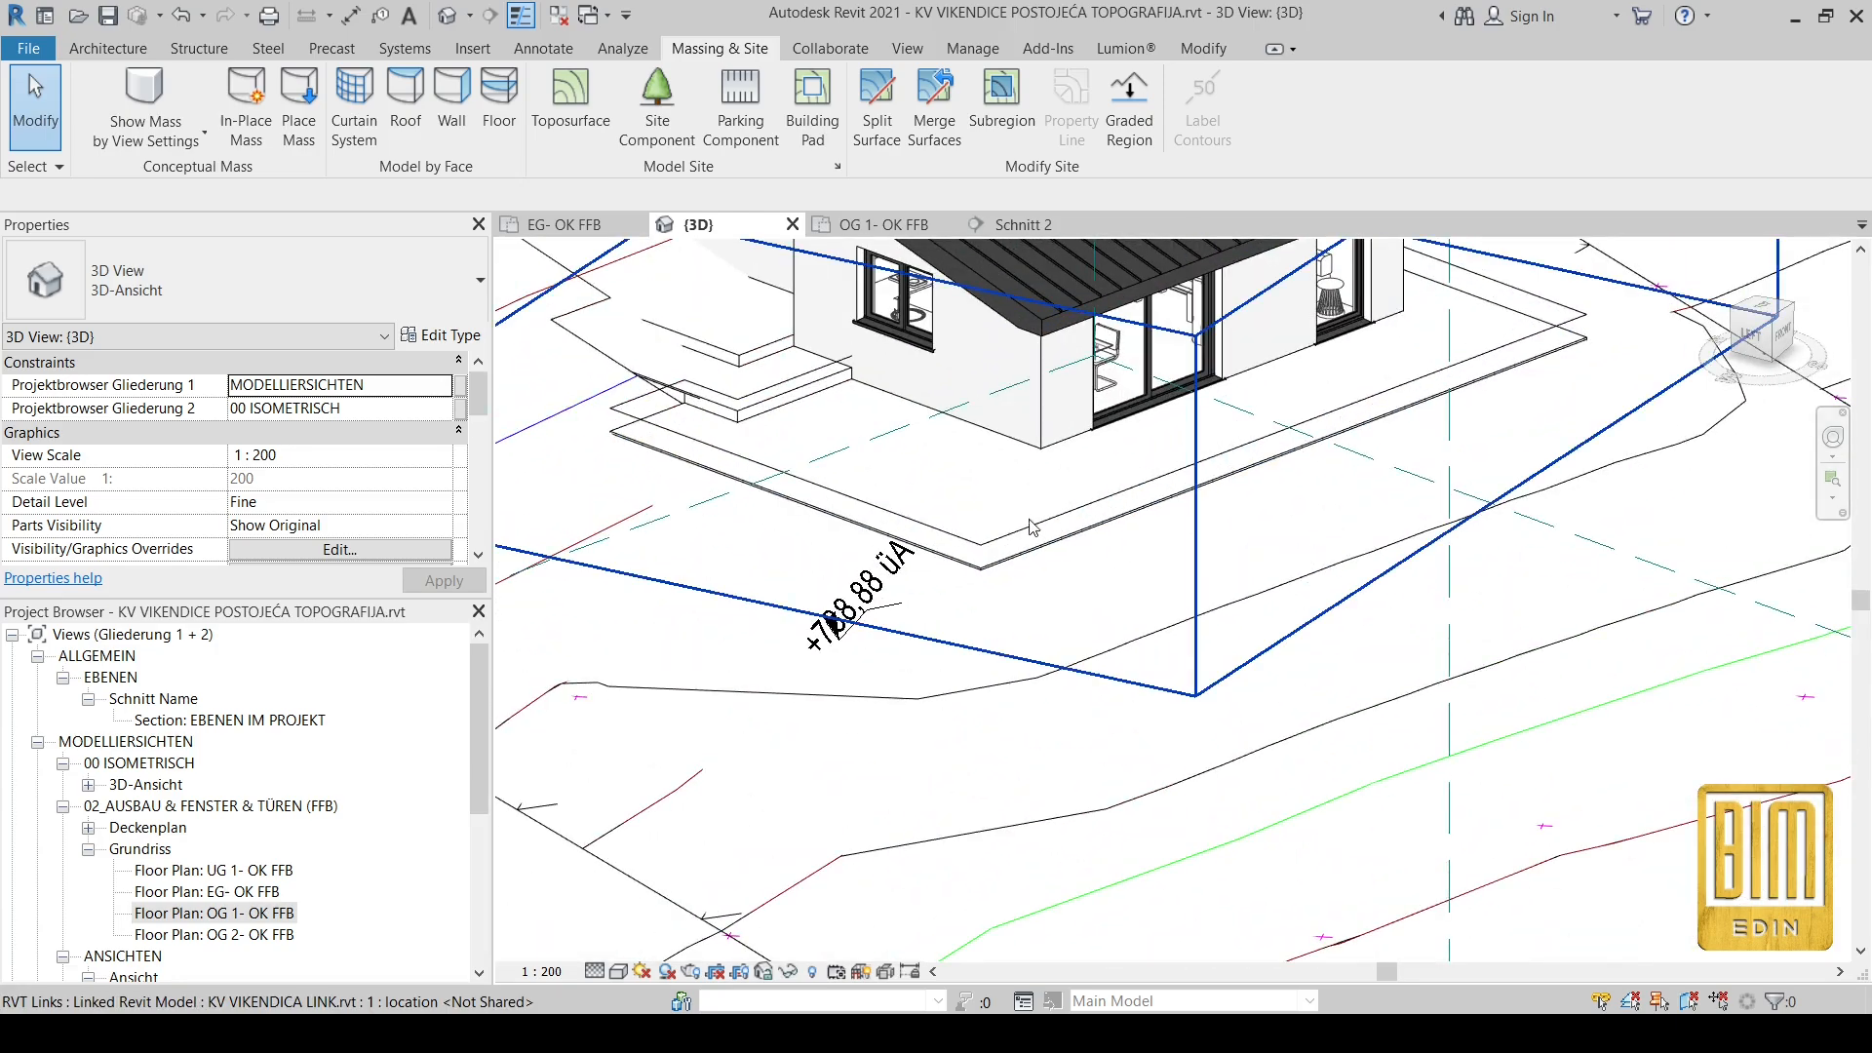
click(1033, 535)
right_click(1033, 442)
mouse_move(1268, 593)
click(1388, 617)
Step: Select all instances of the +788,88 spot elevation in front of the terrace and delete them
click(858, 593)
right_click(871, 610)
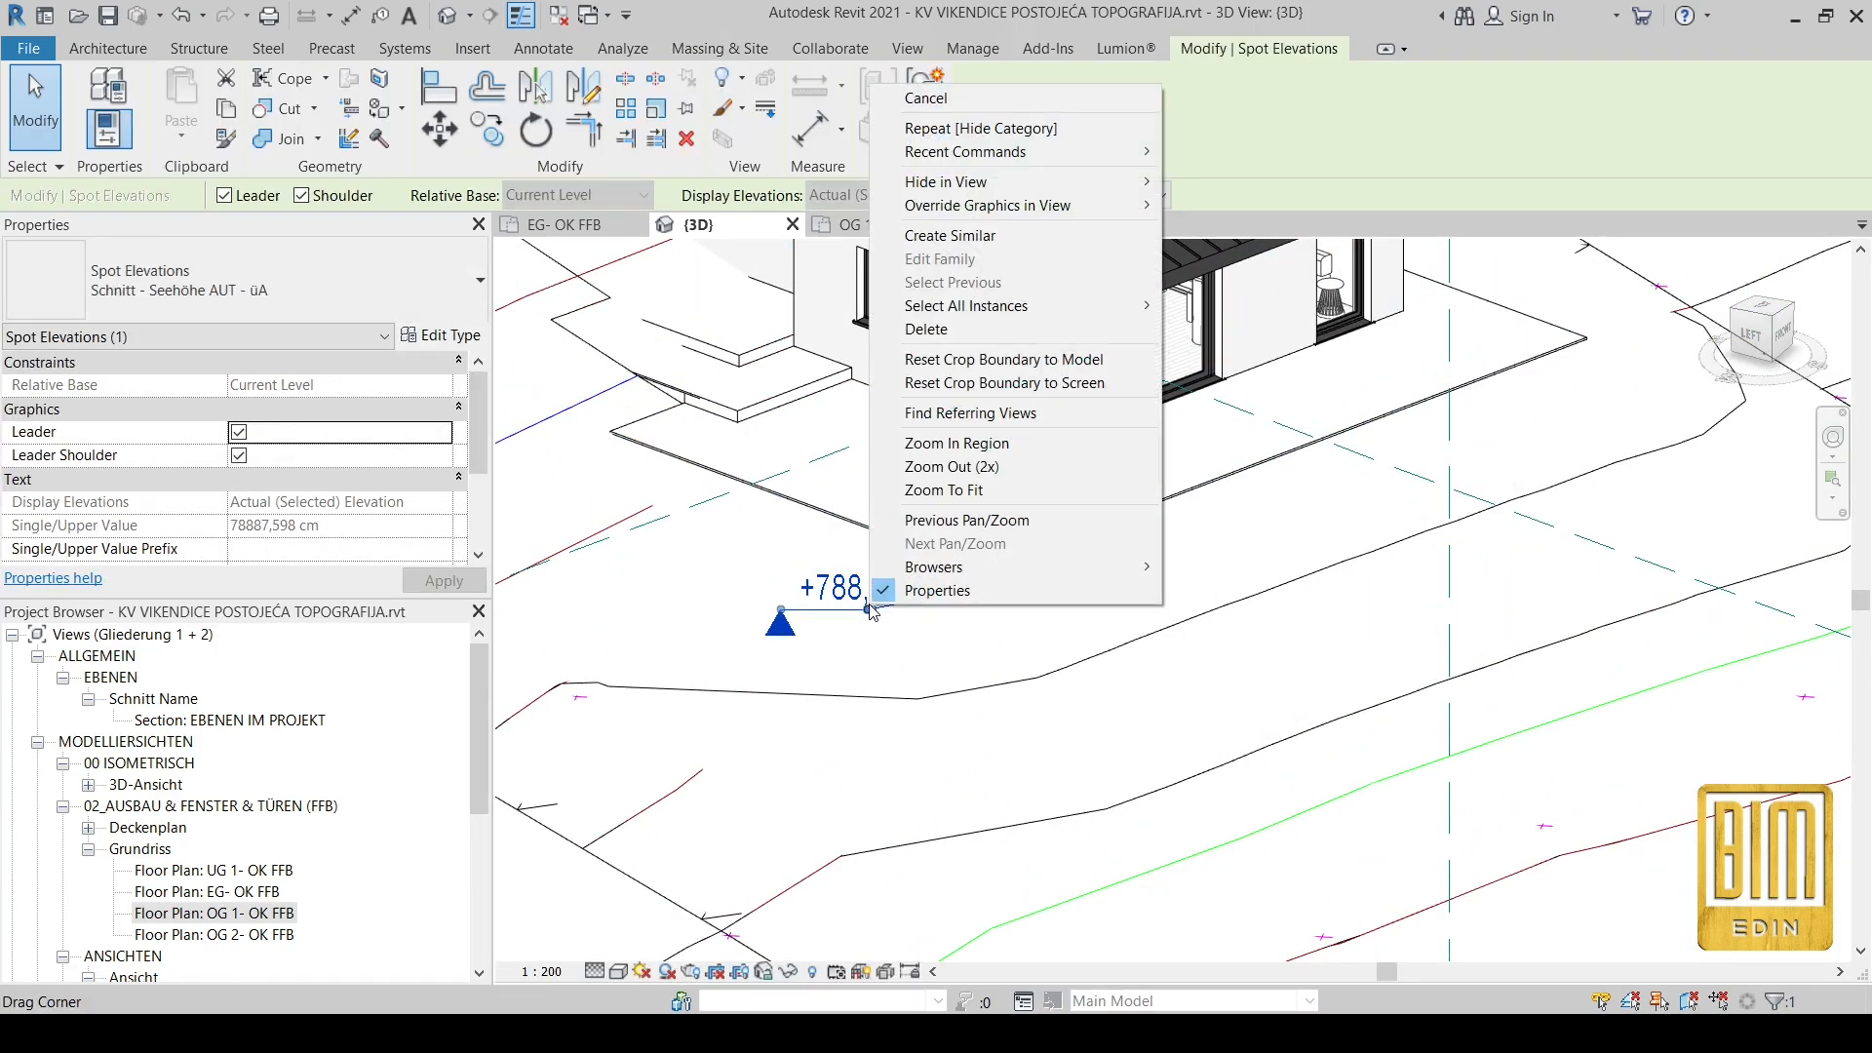
mouse_move(1033, 306)
click(1246, 306)
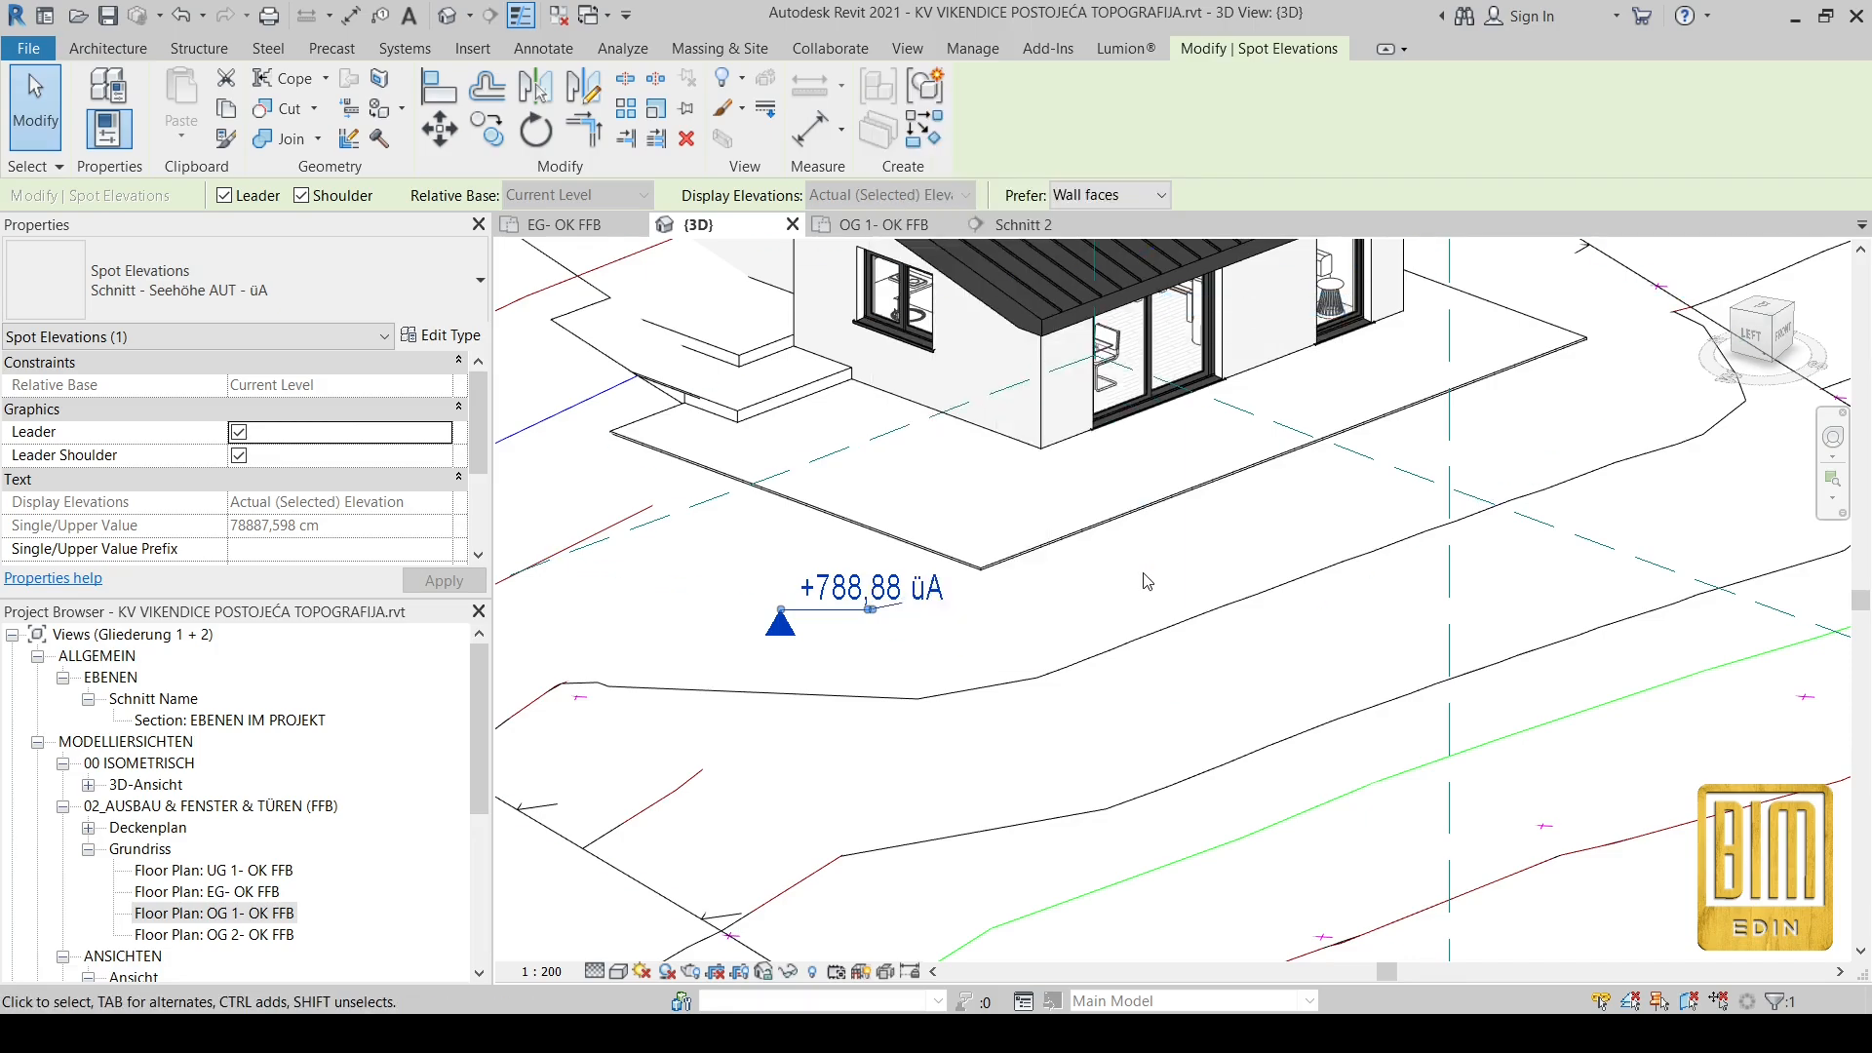
key(Delete)
Step: Inspect how the graded surface meets the terrace's left rear corner and the adjoining landing steps
scroll(1008, 664, down, 3)
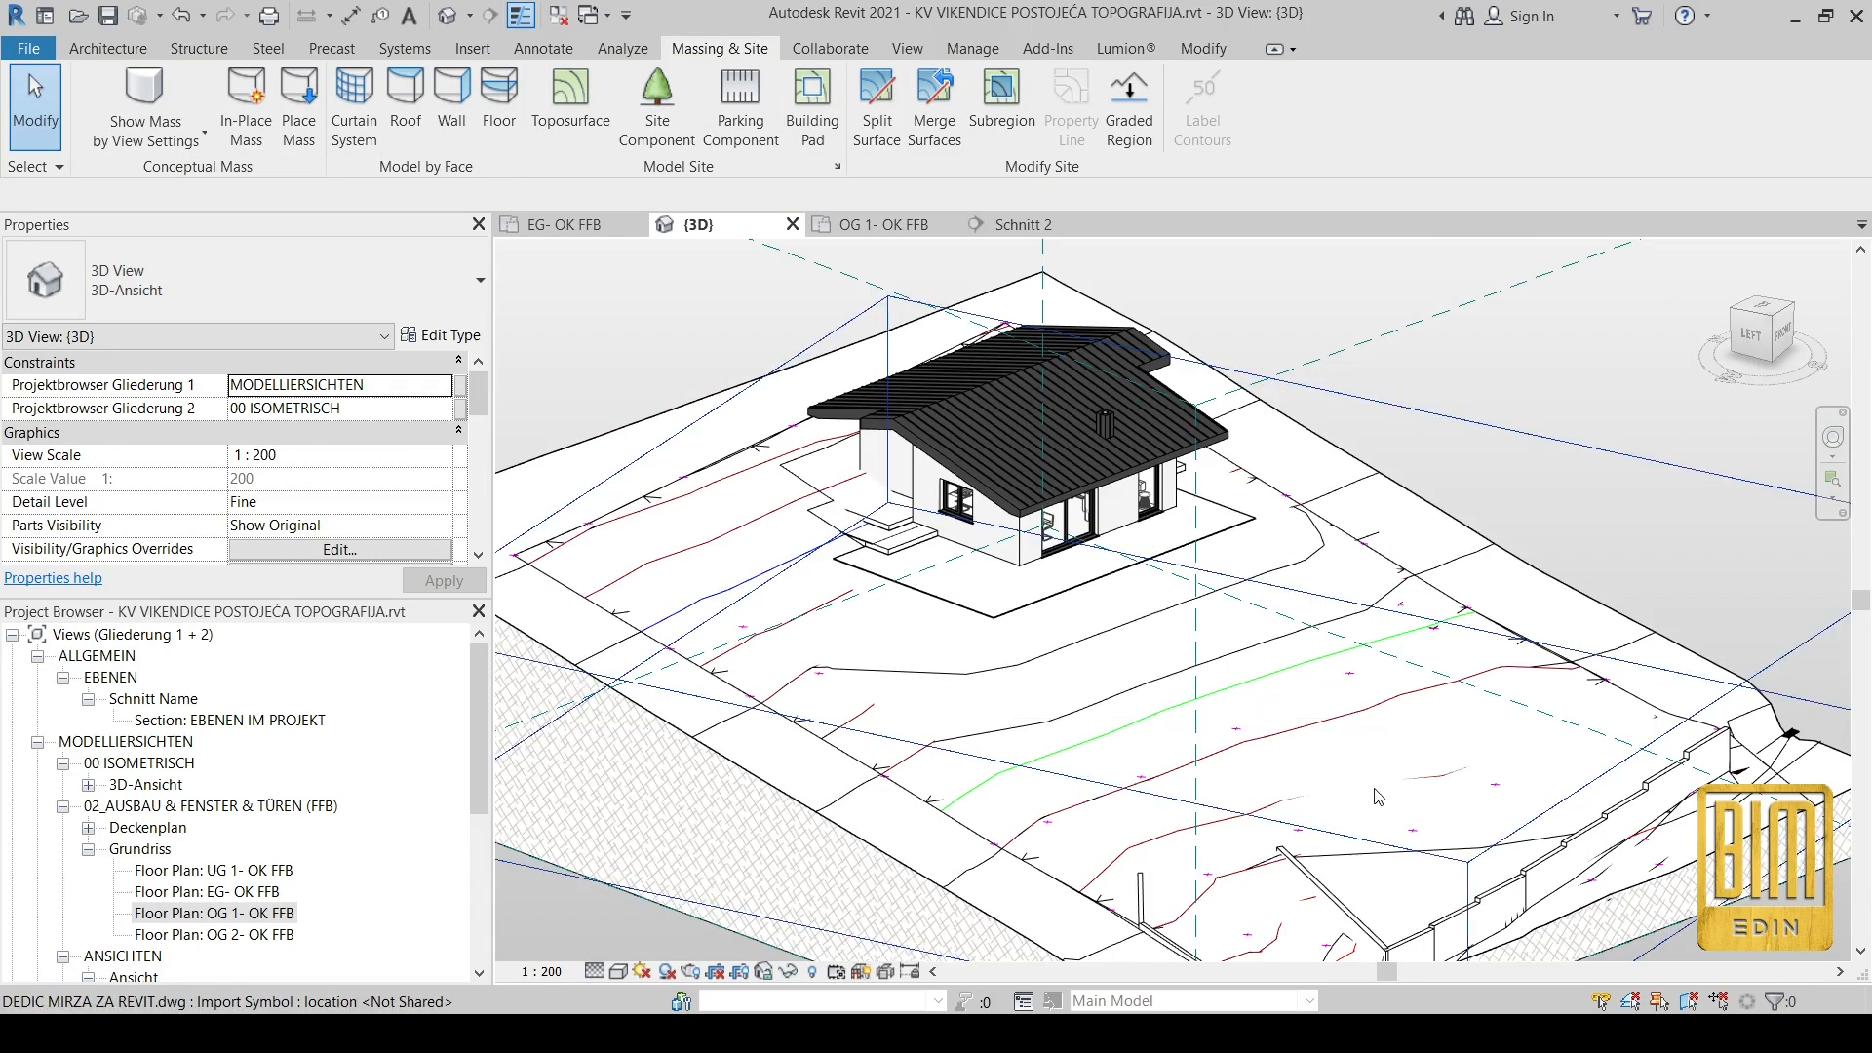
shift+middle_drag(1376, 792, 1286, 822)
scroll(988, 541, up, 5)
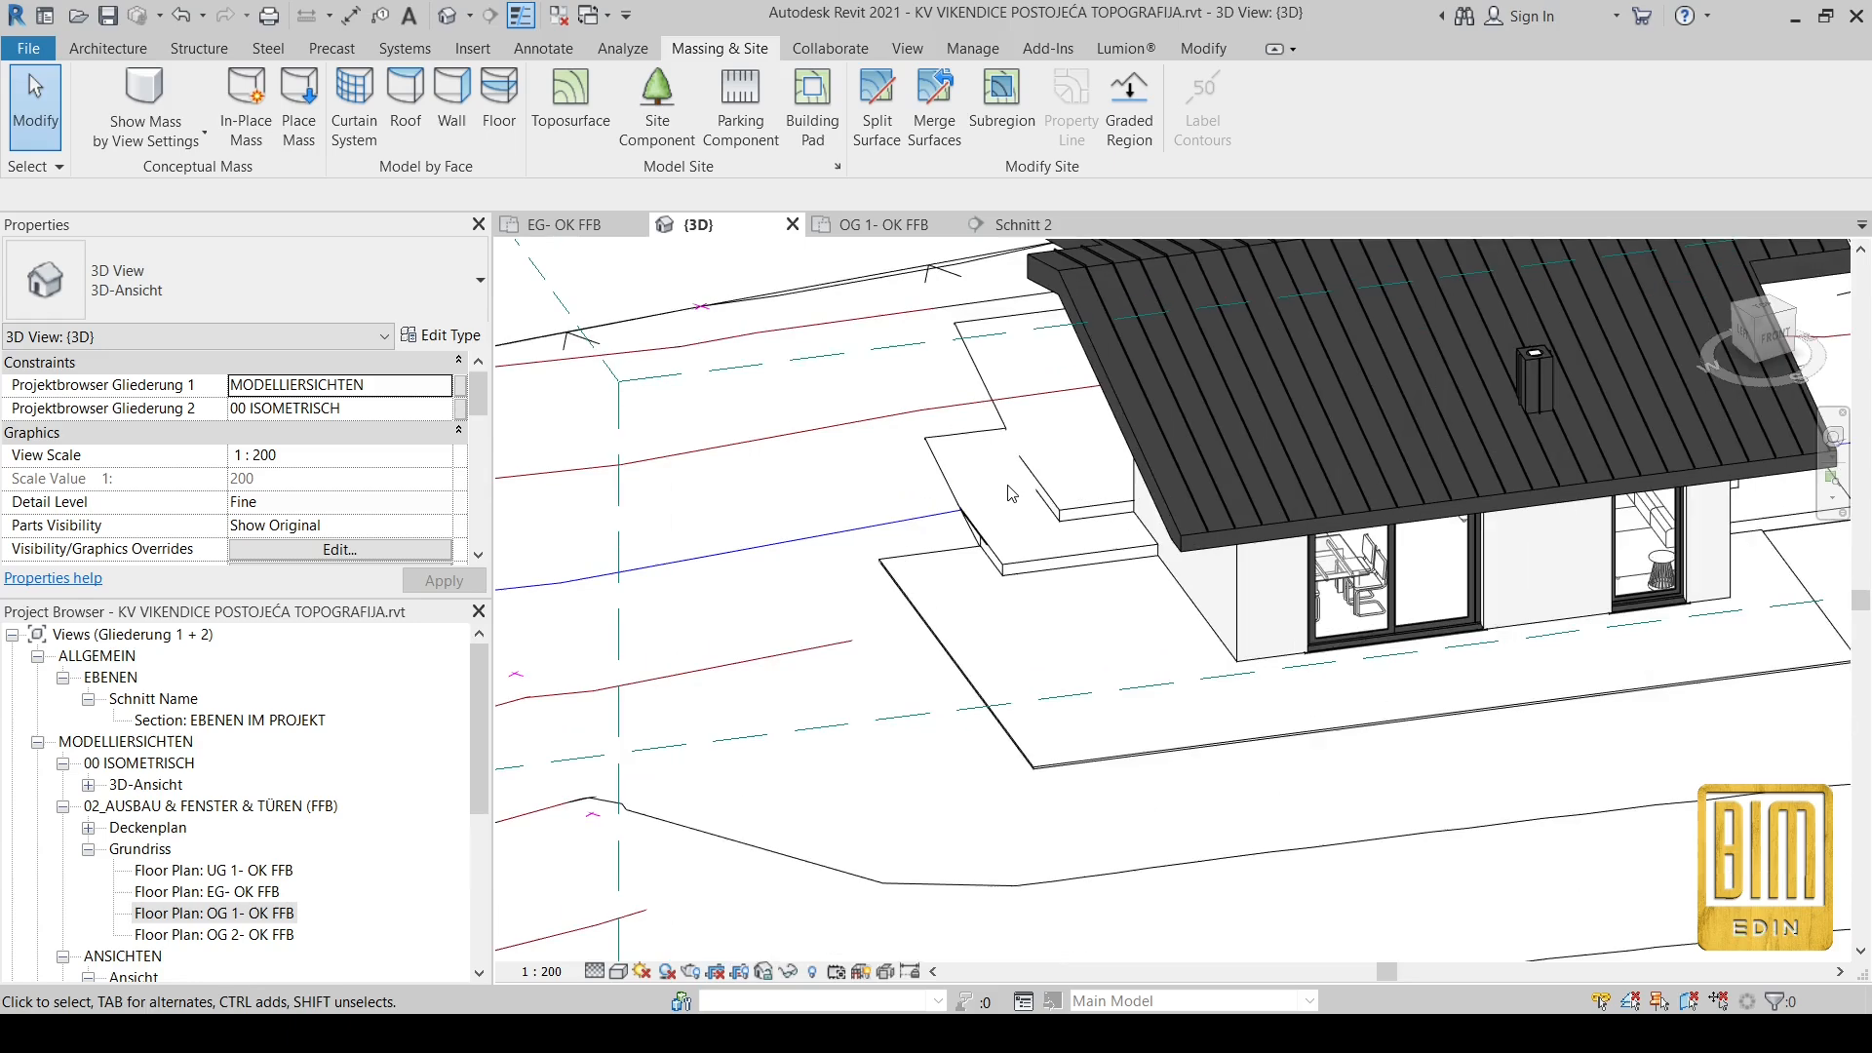
scroll(987, 542, up, 1)
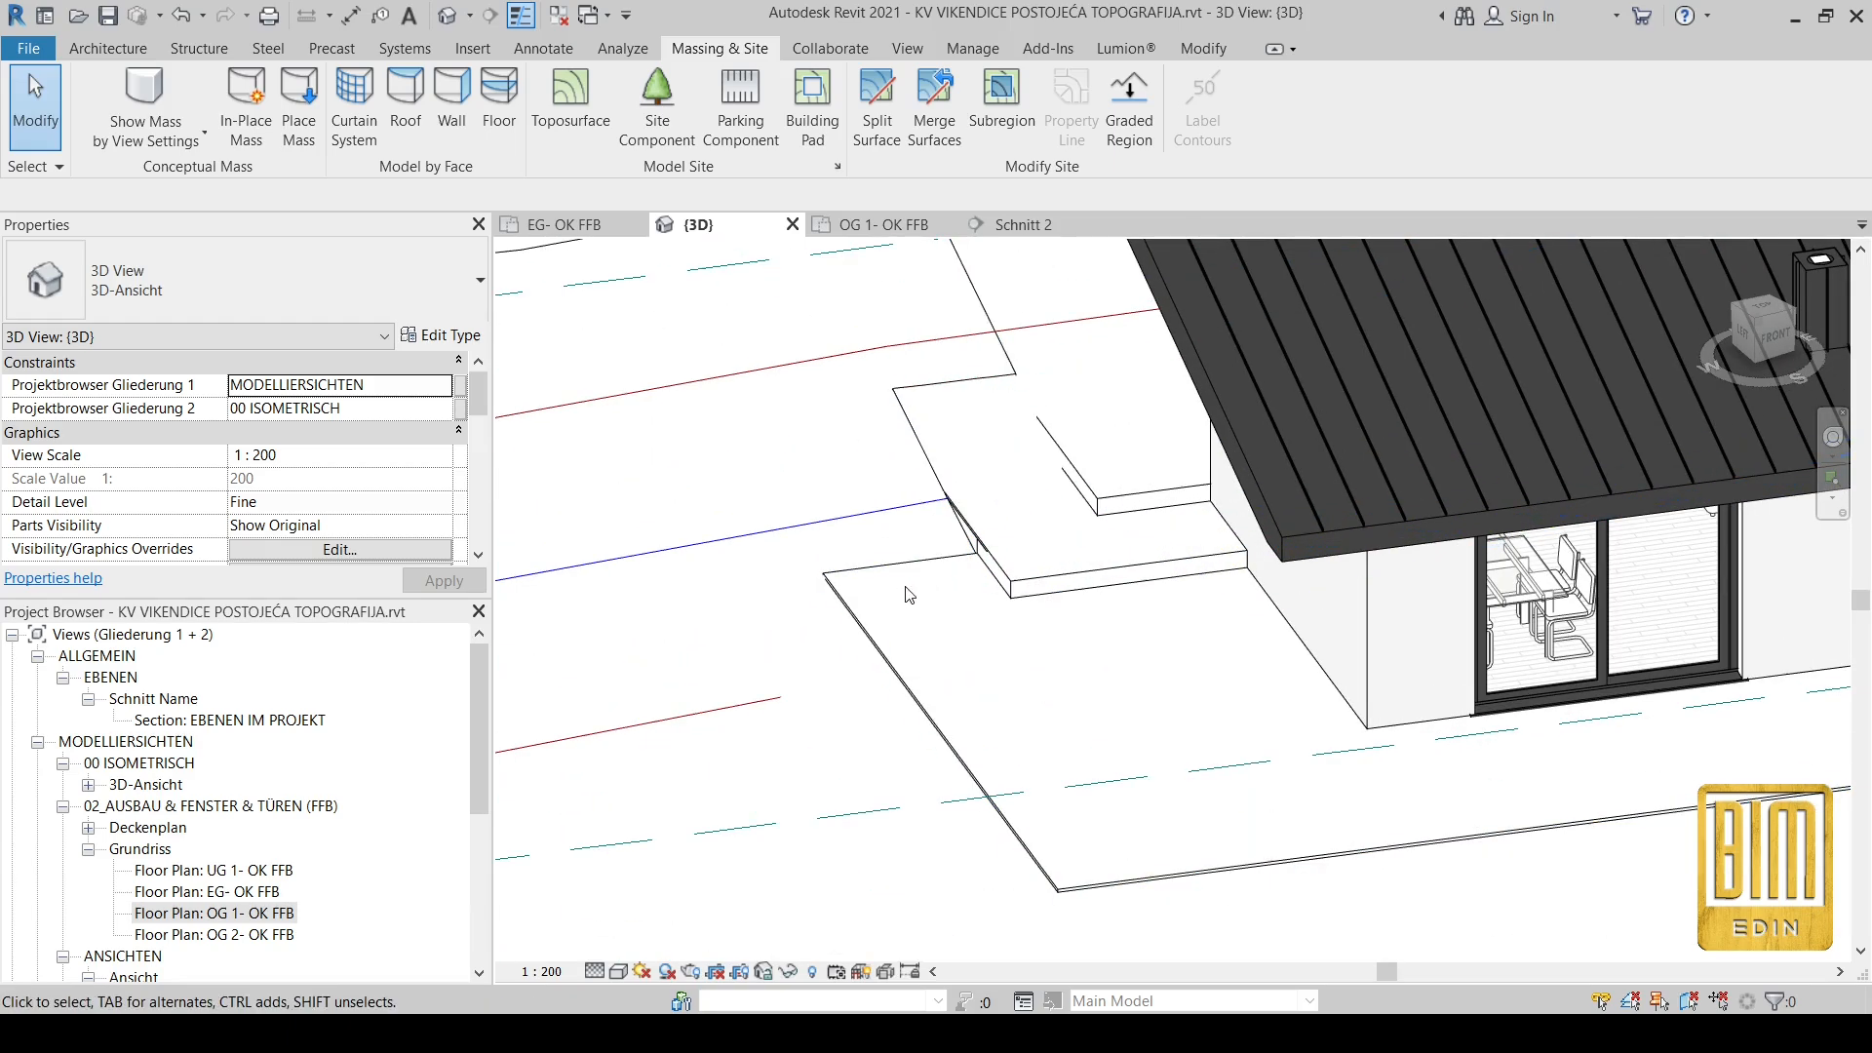
scroll(842, 622, up, 4)
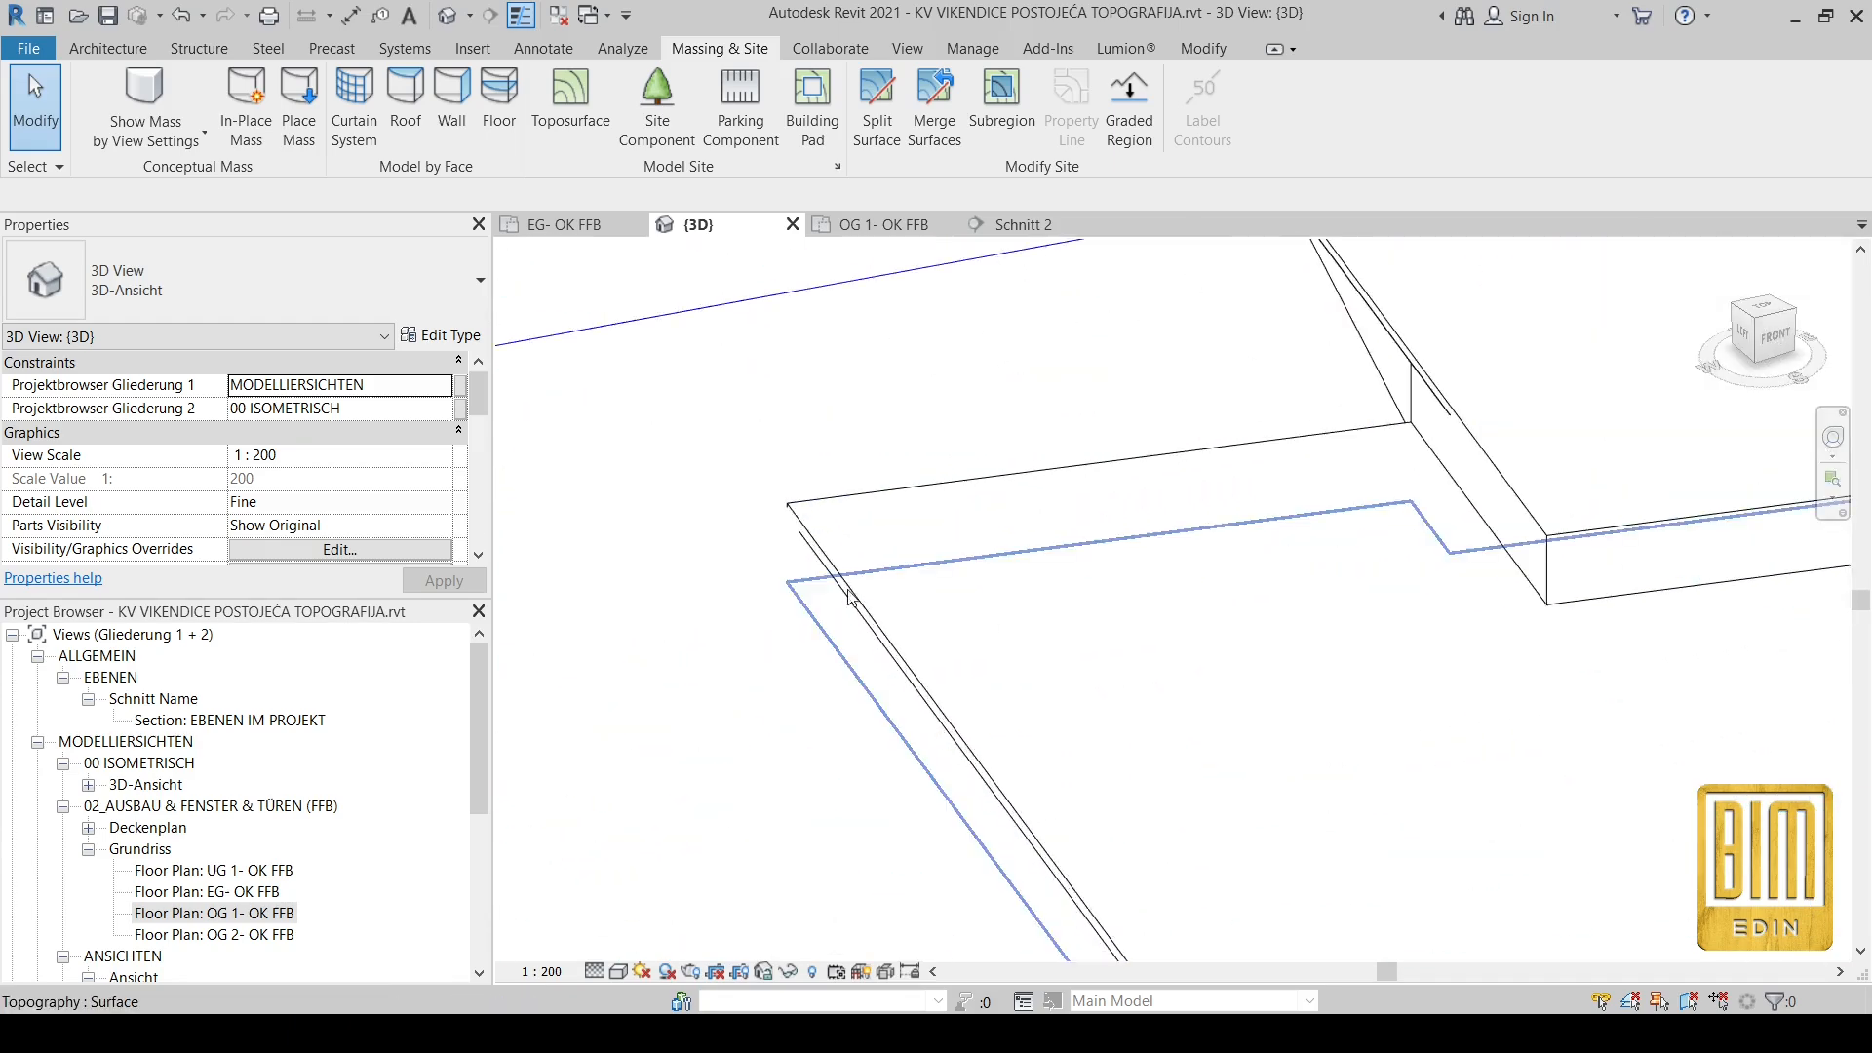
scroll(952, 532, down, 4)
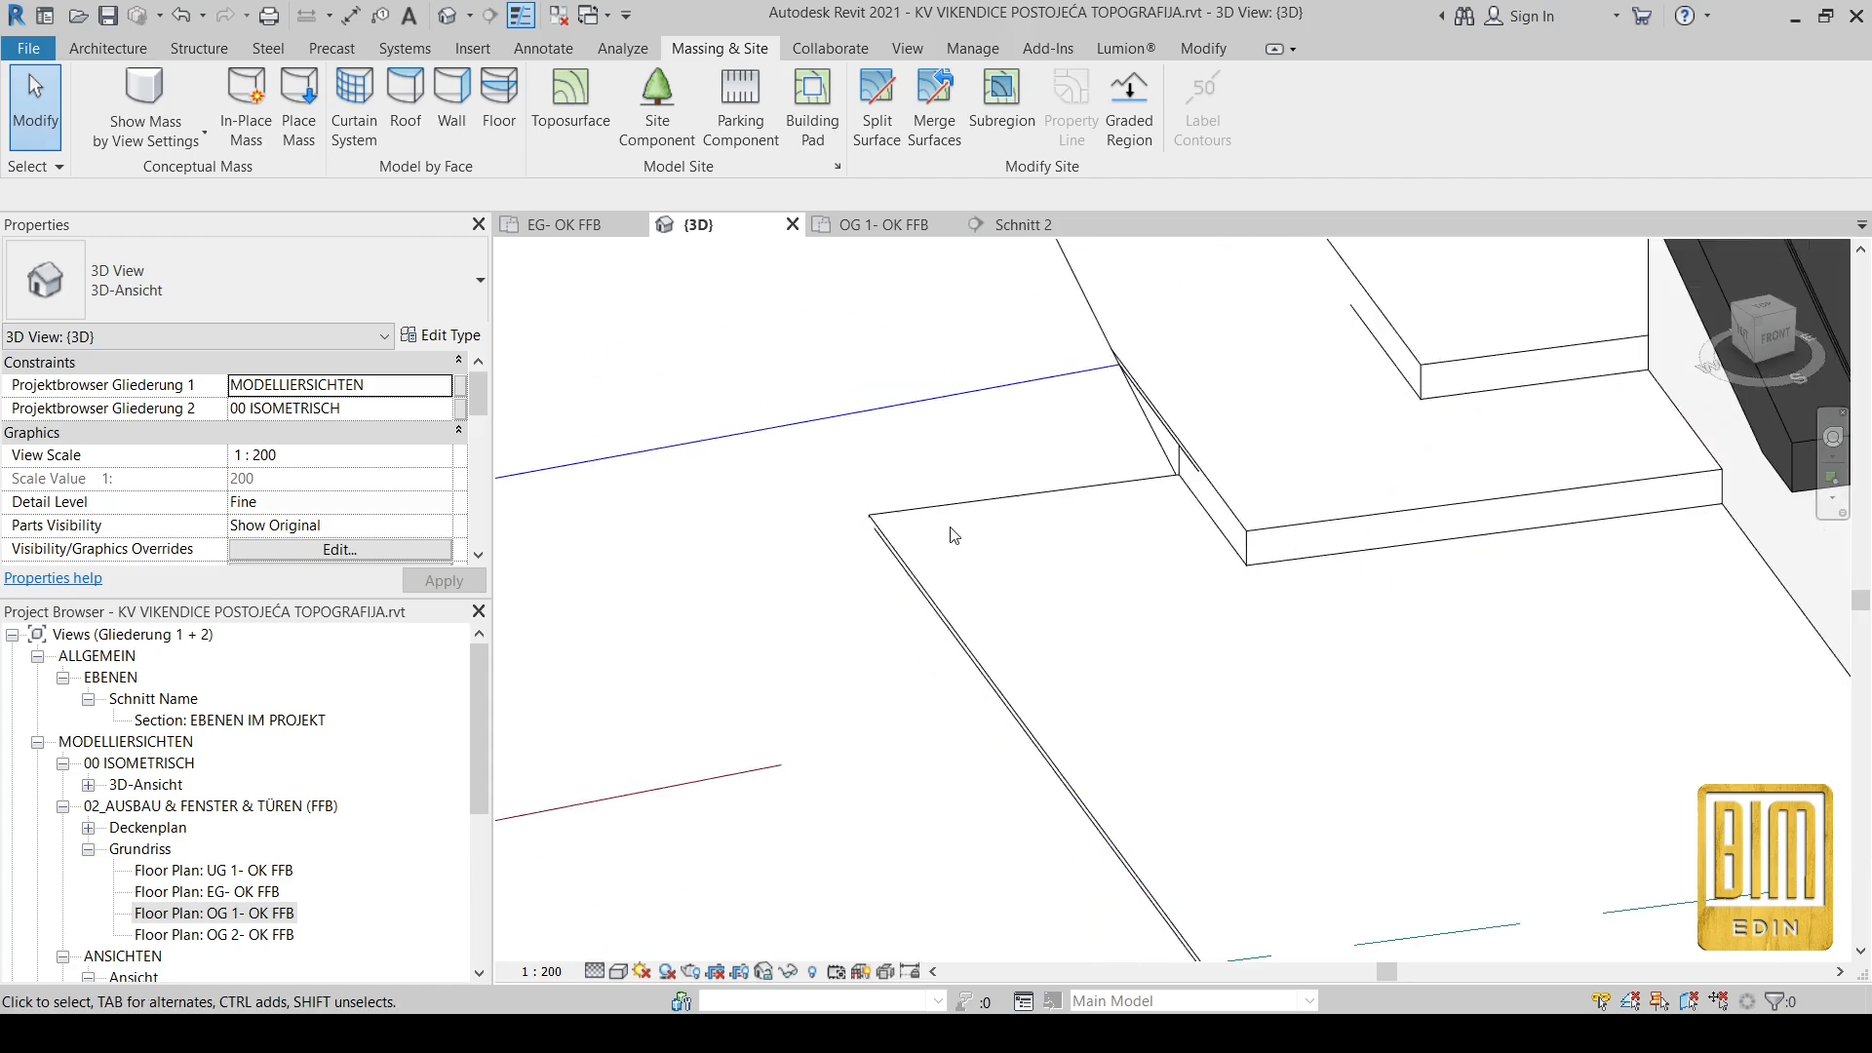
middle_drag(1147, 386, 1094, 620)
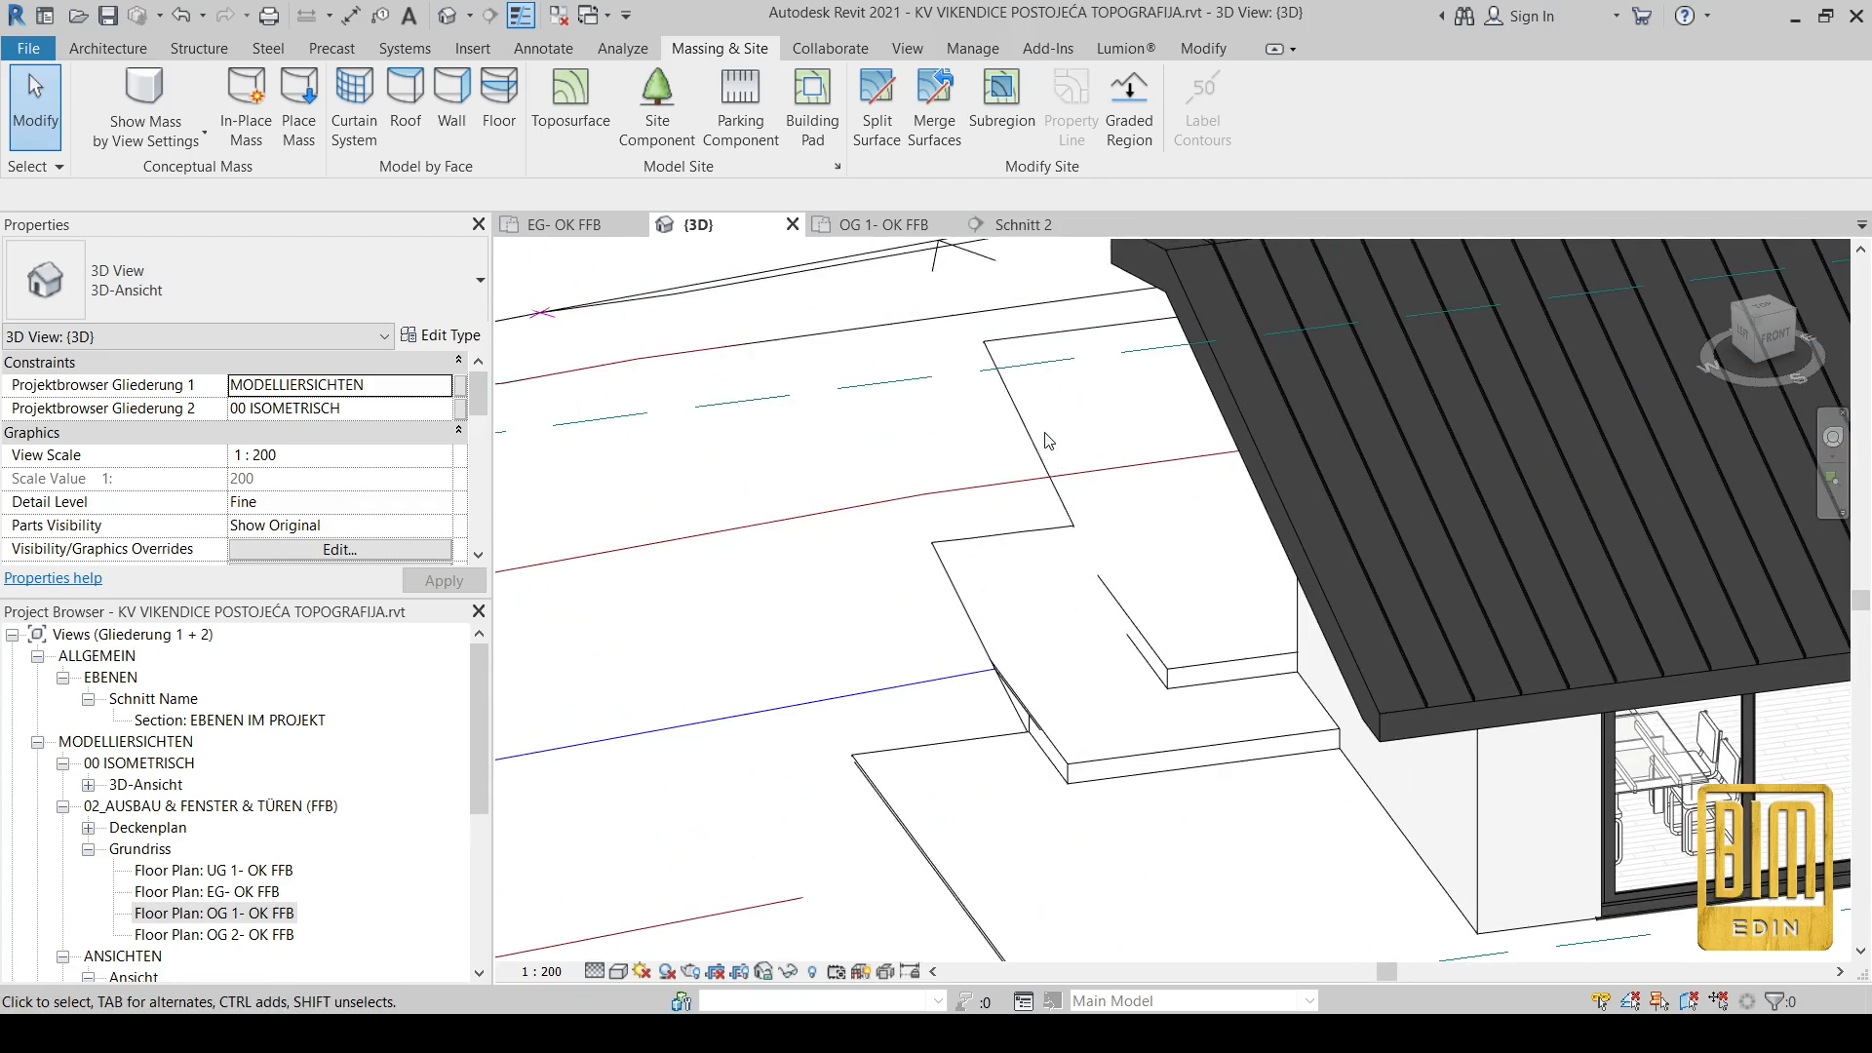
scroll(1048, 441, down, 4)
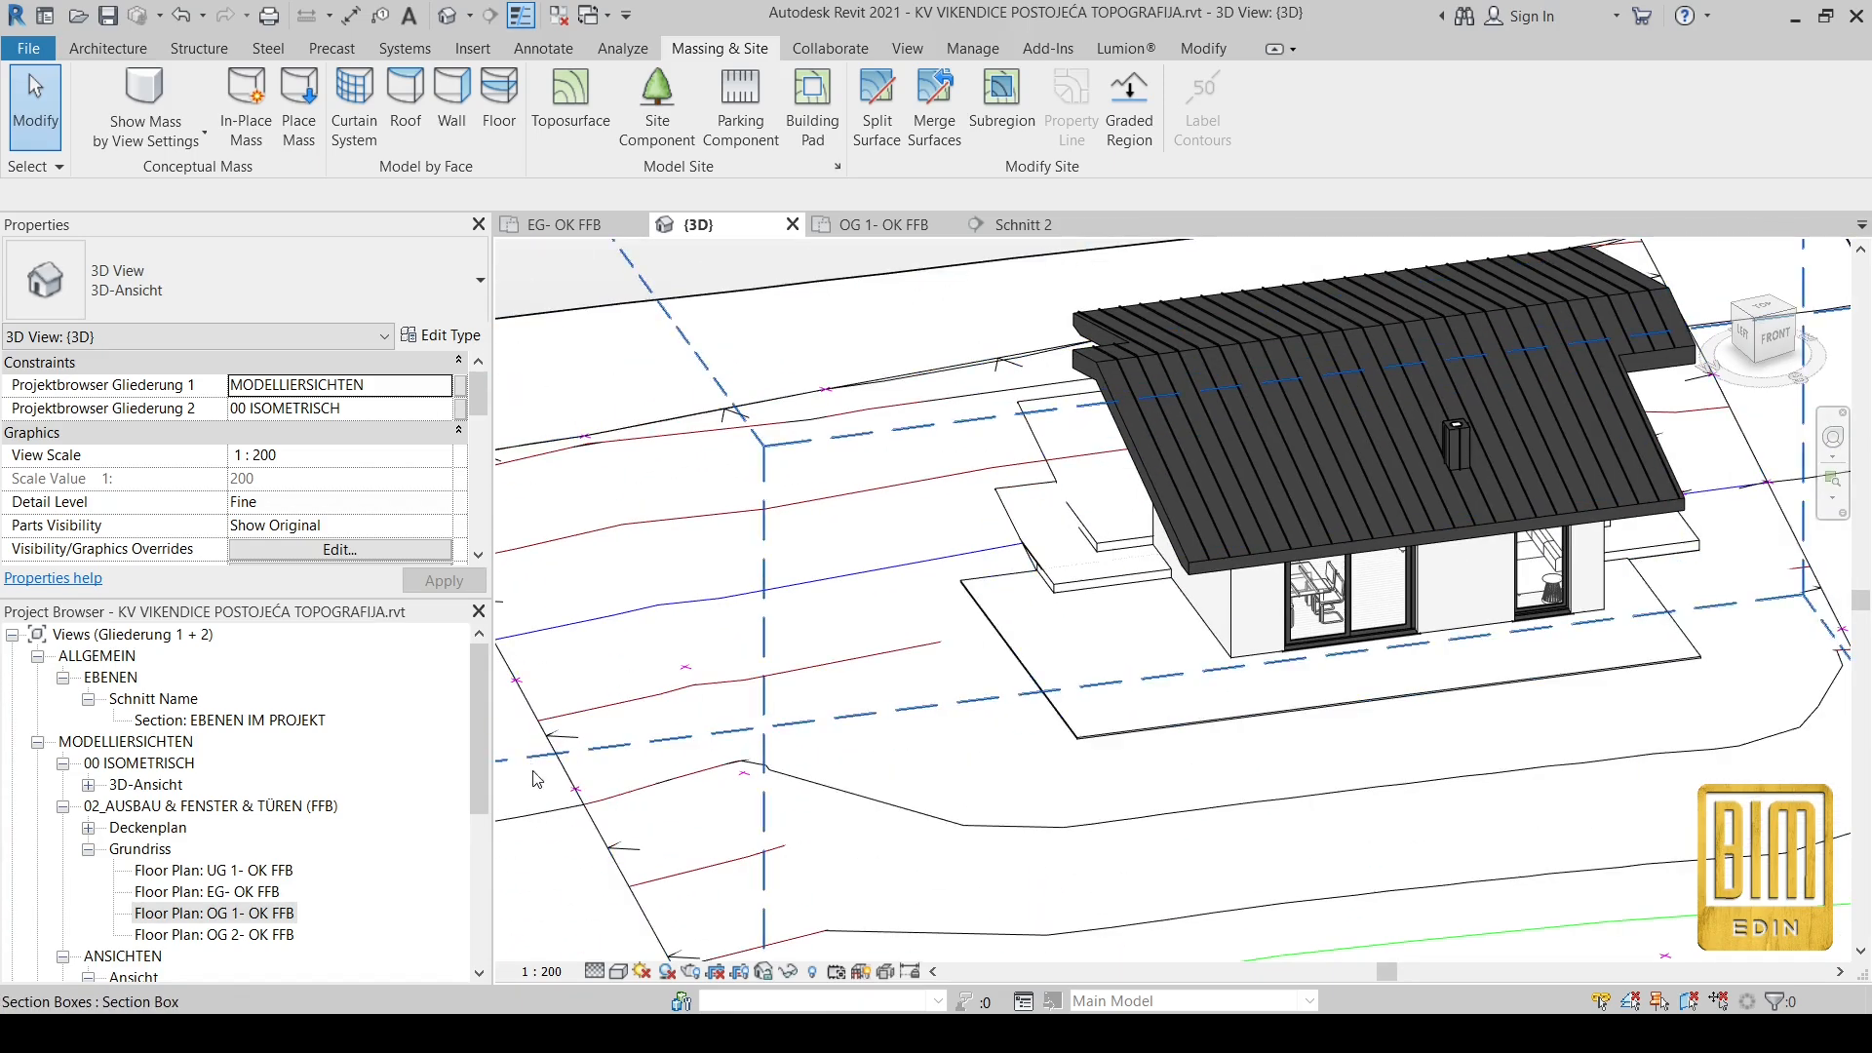
click(559, 819)
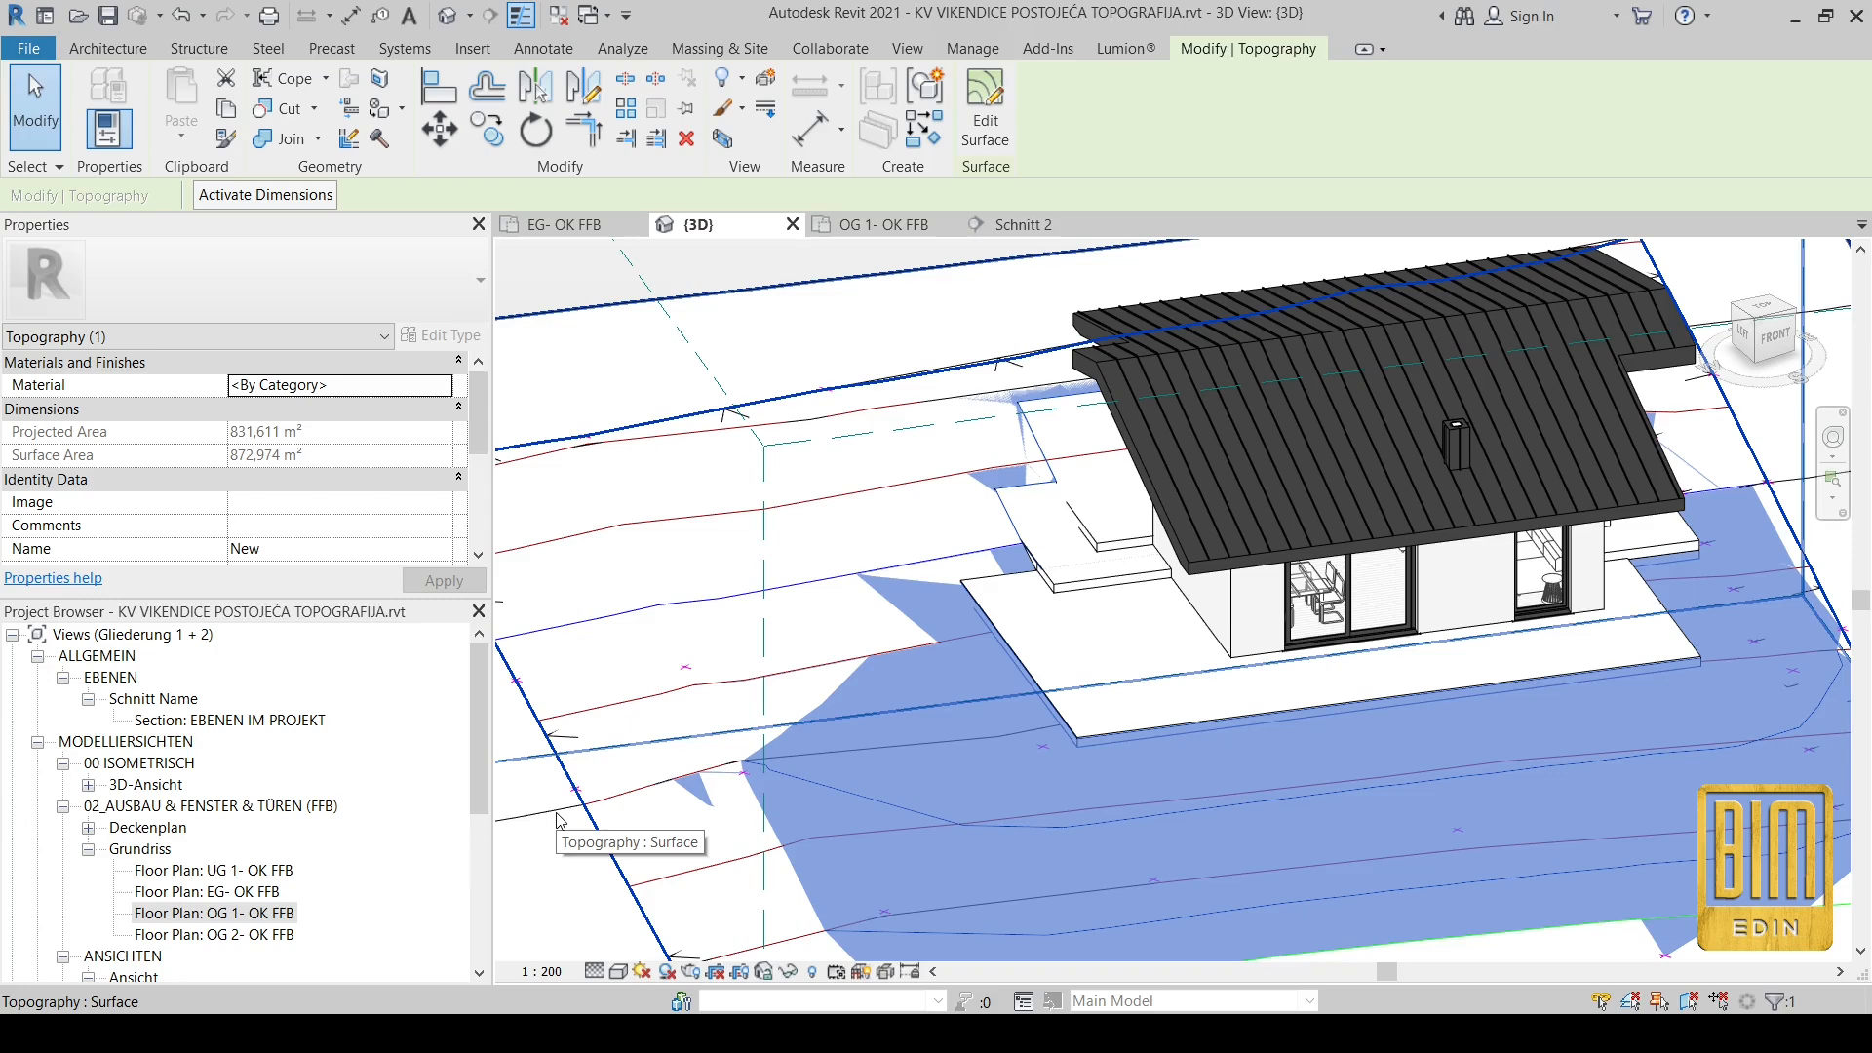
key(Escape)
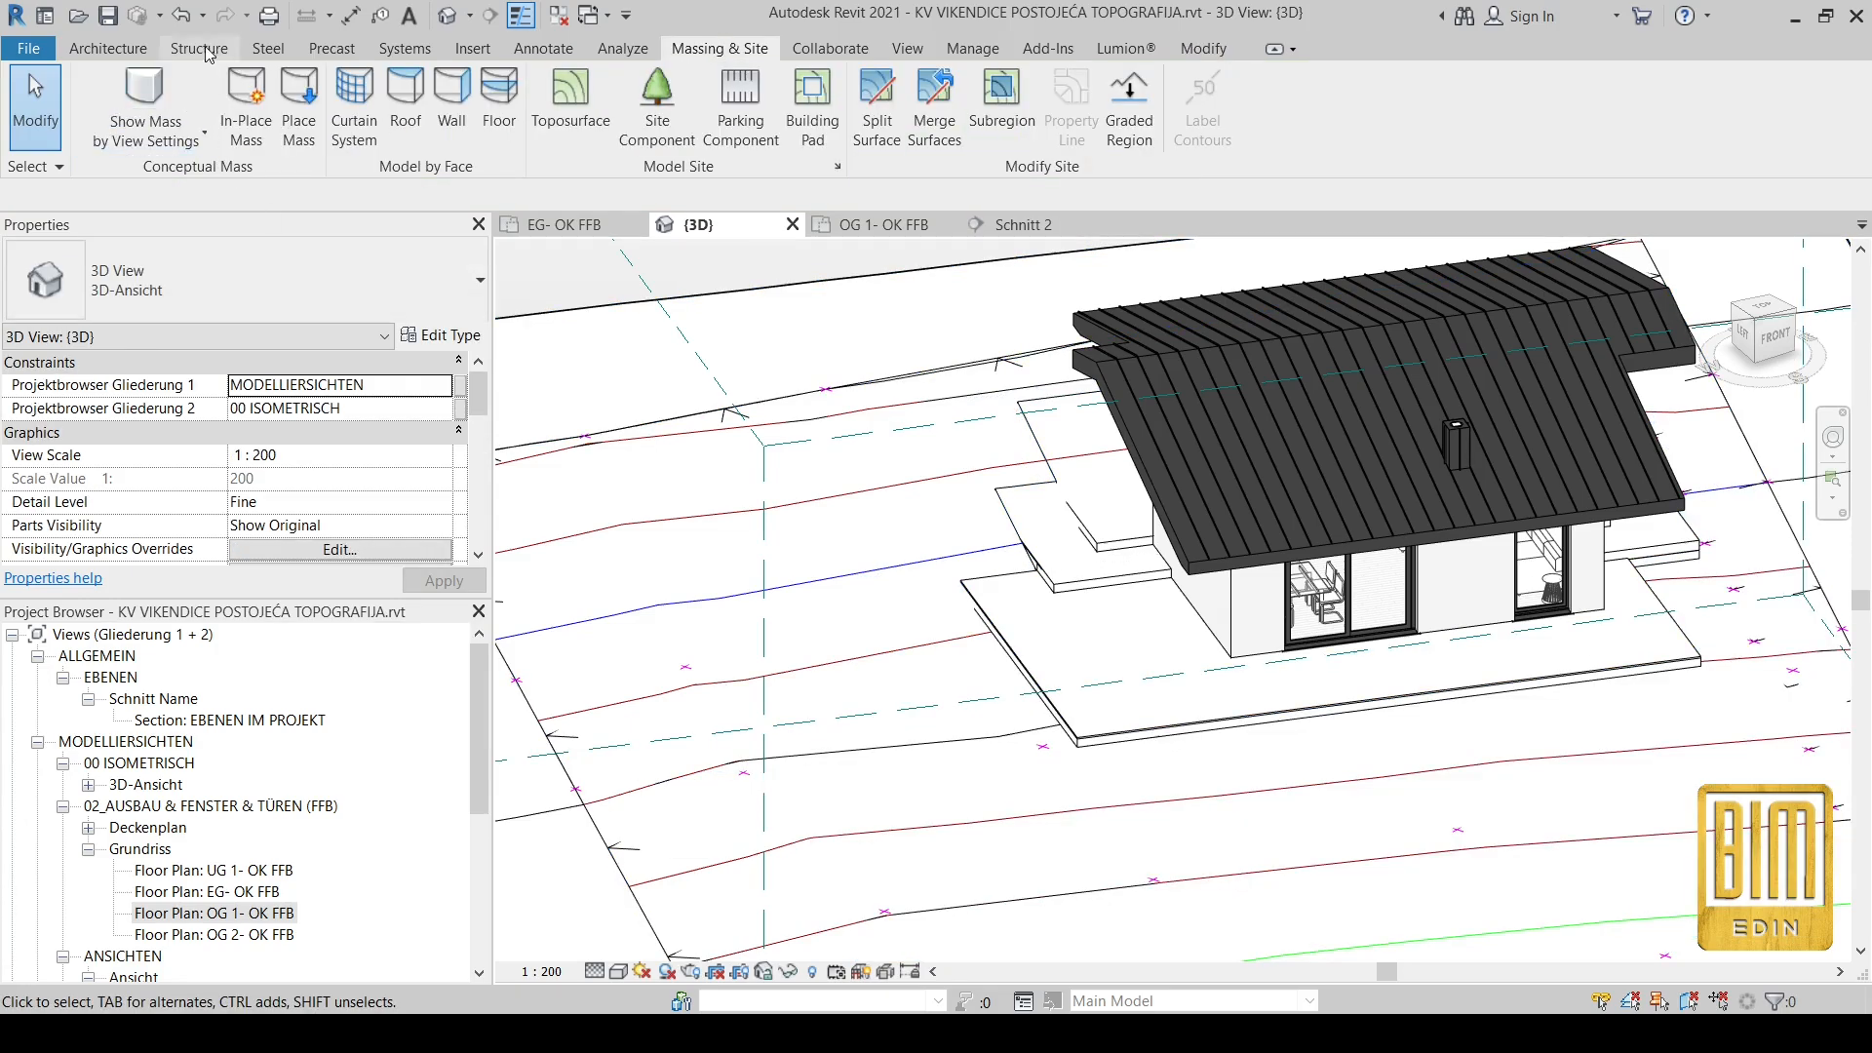
Step: Review the phase options of the original unnamed topography and hide that surface in the 3D view
scroll(1073, 468, down, 4)
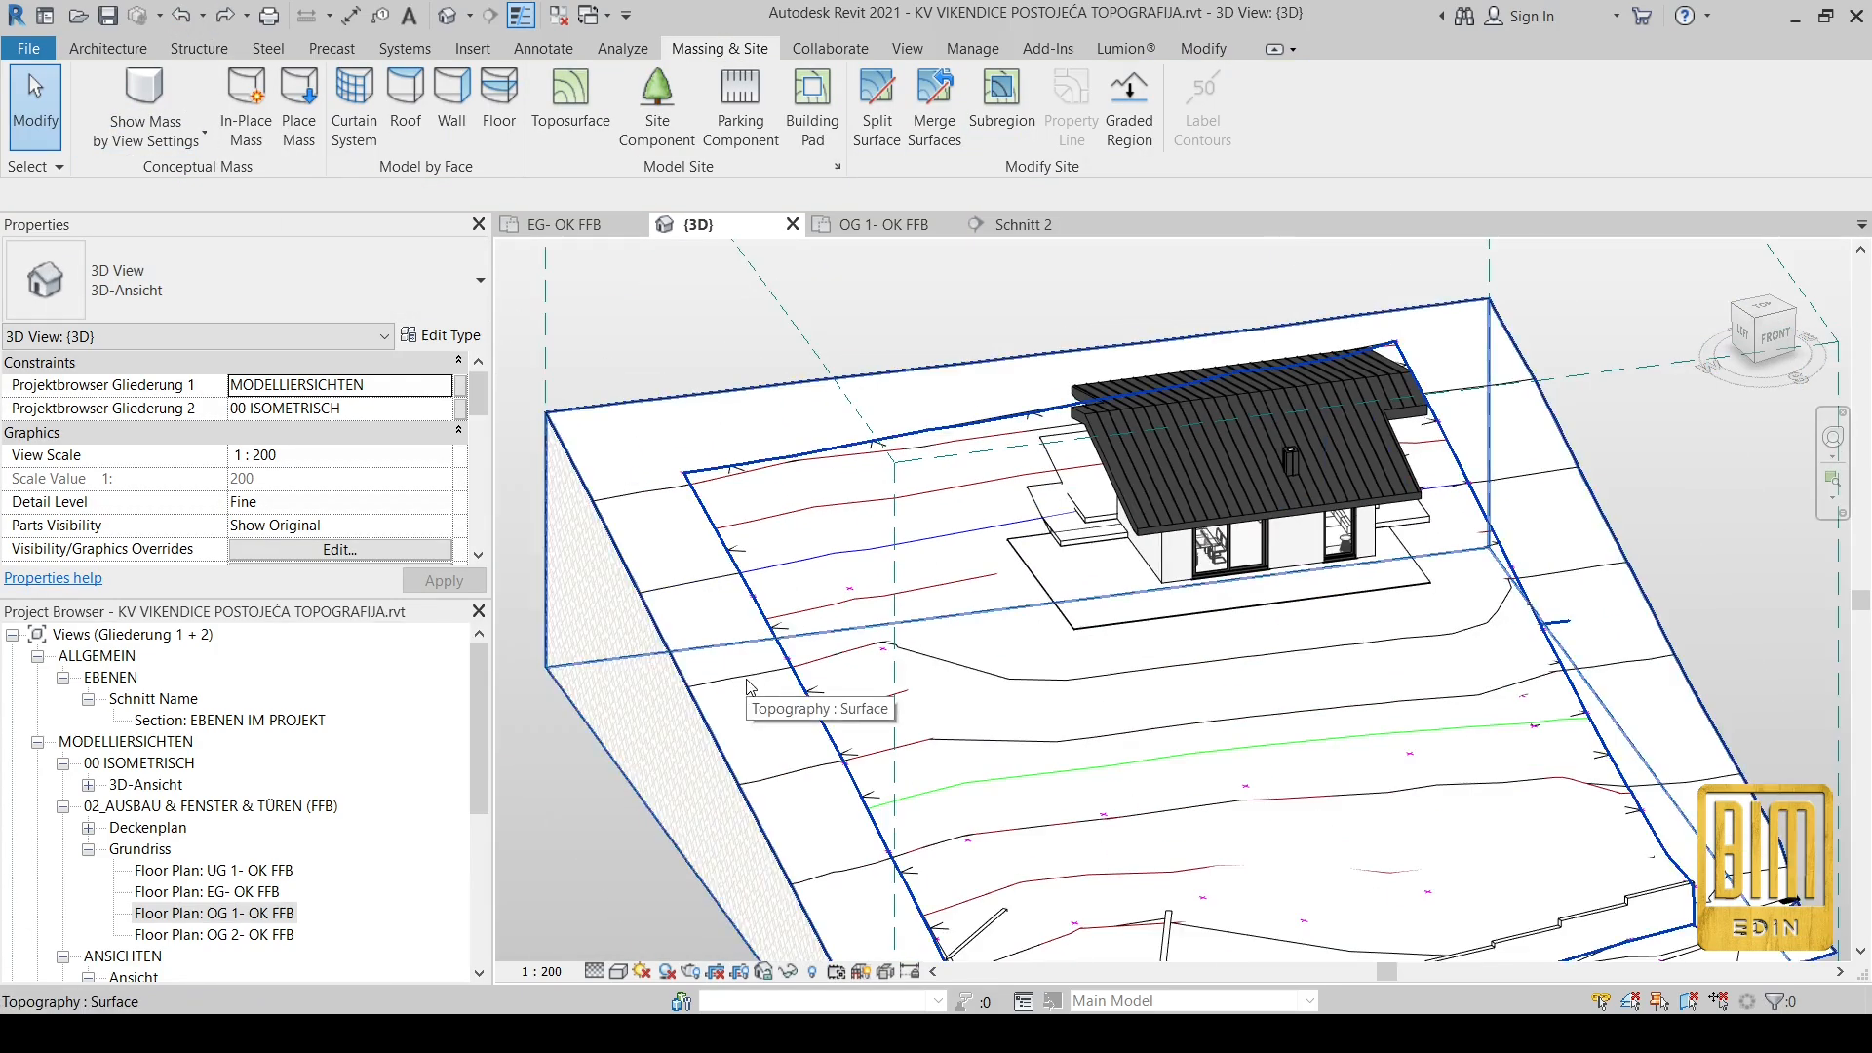
click(747, 687)
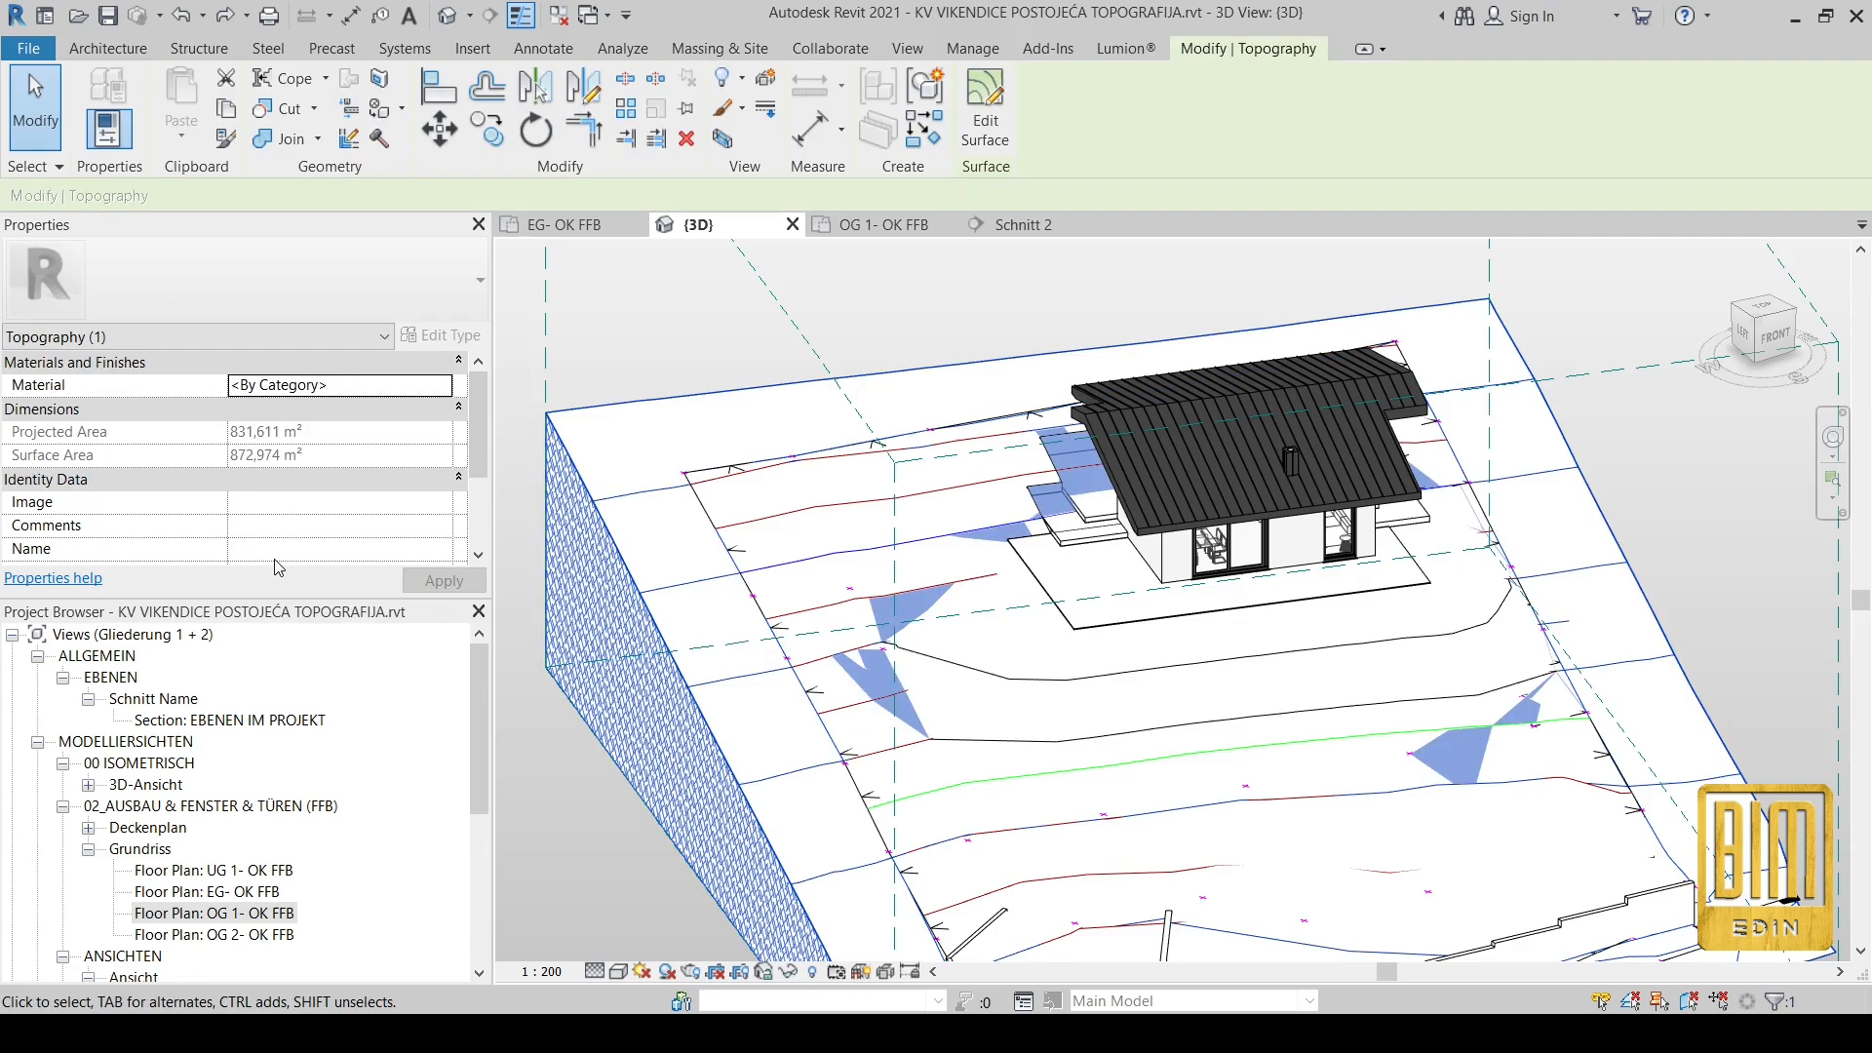
scroll(226, 551, down, 3)
scroll(227, 555, down, 1)
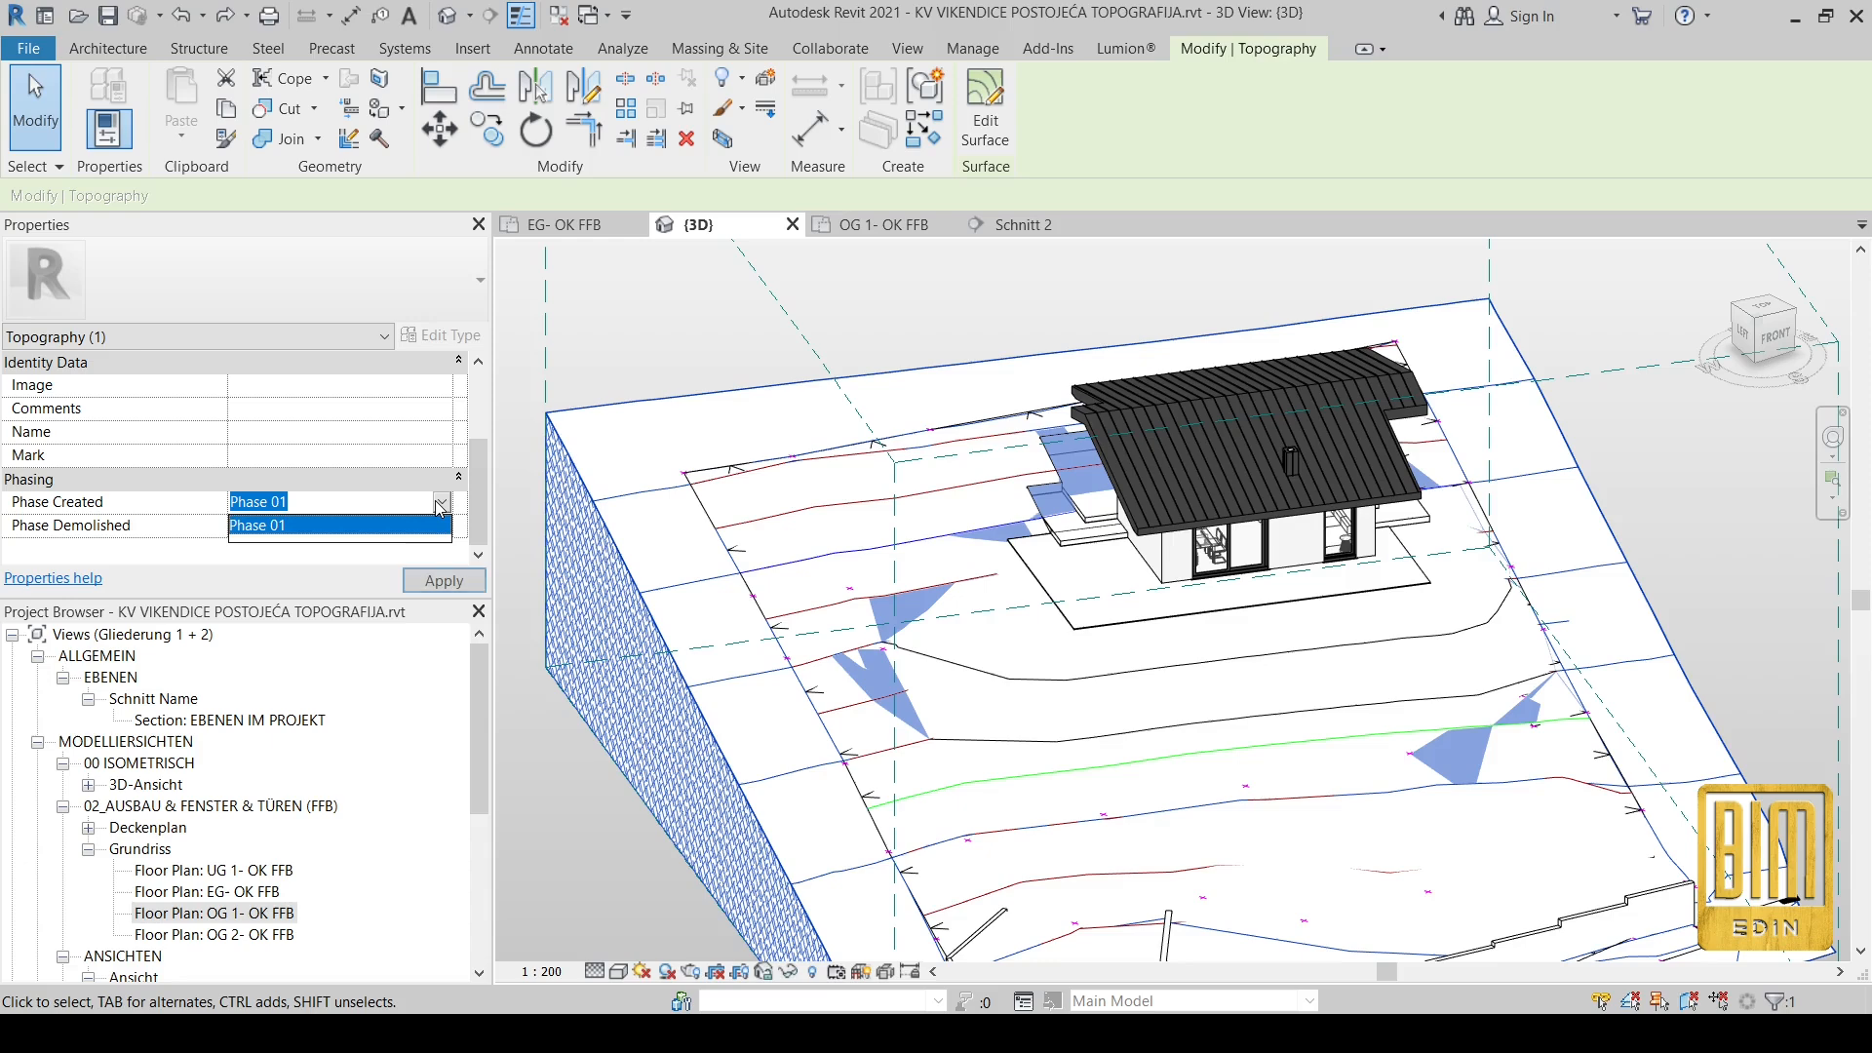
scroll(161, 522, up, 3)
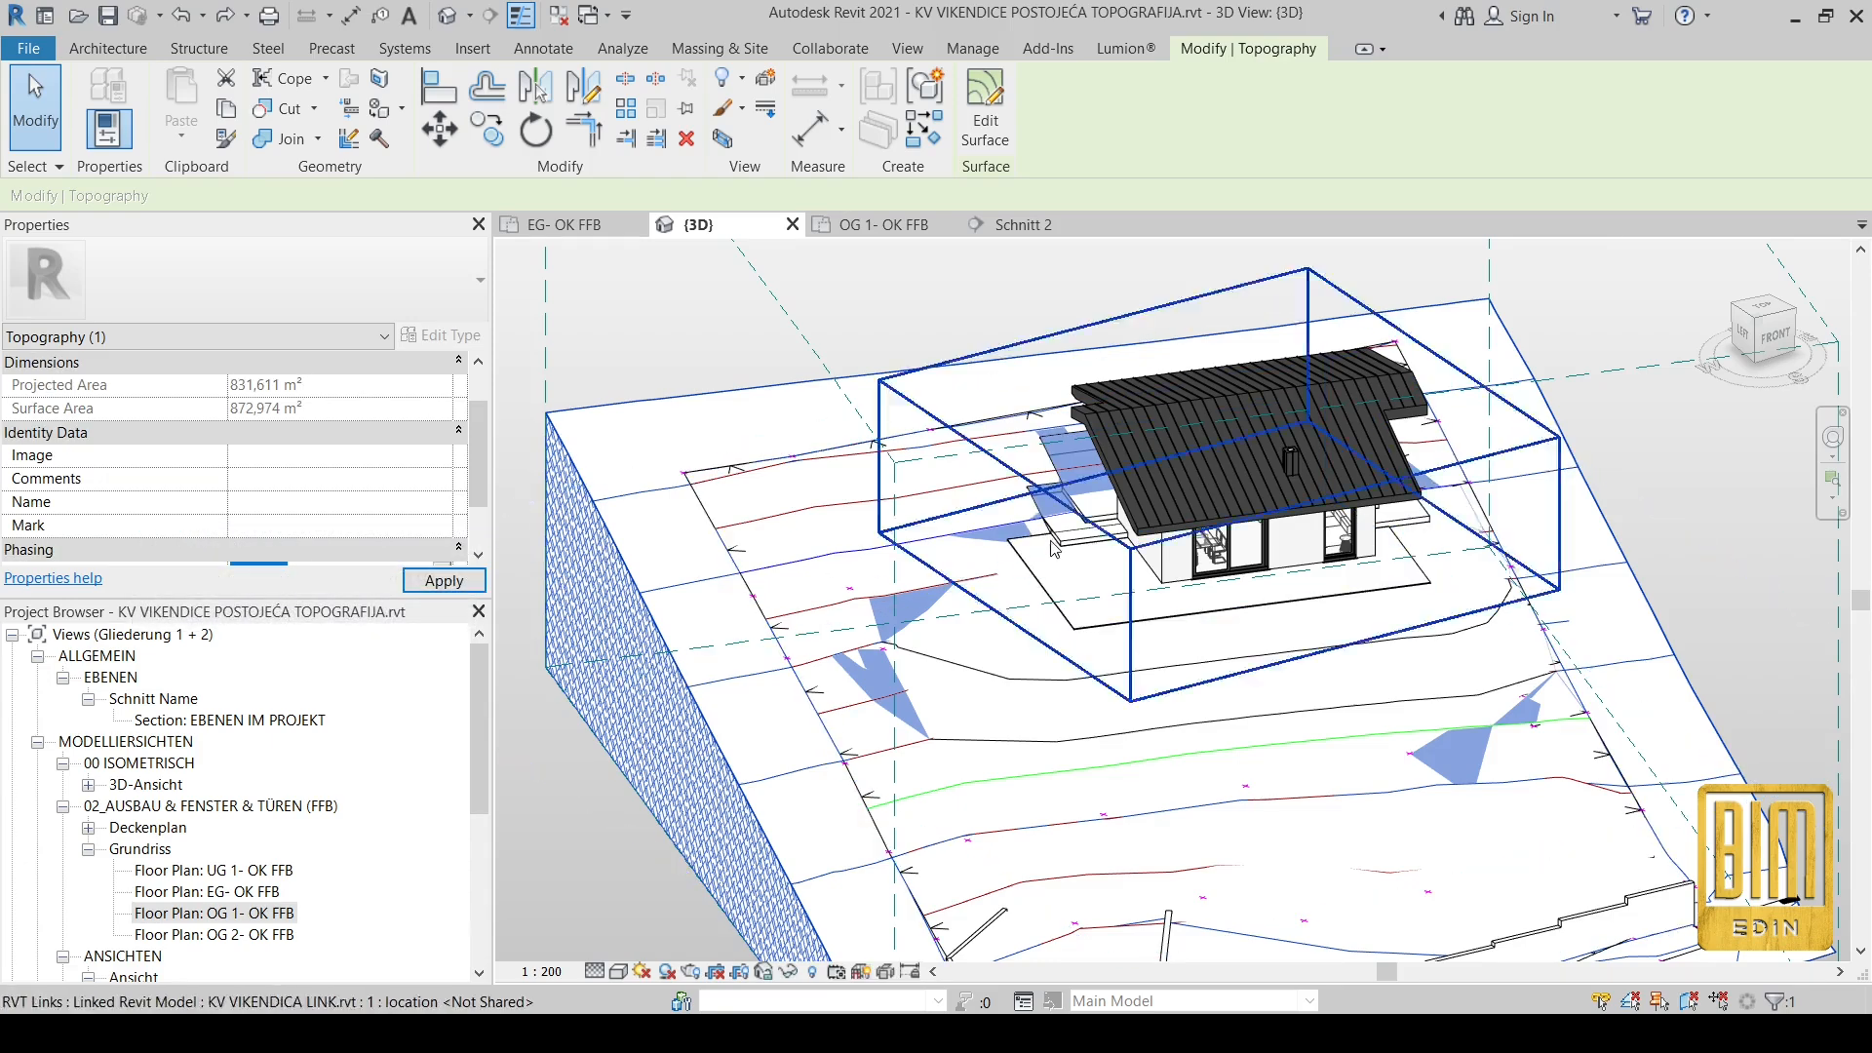
scroll(1092, 526, up, 2)
right_click(906, 278)
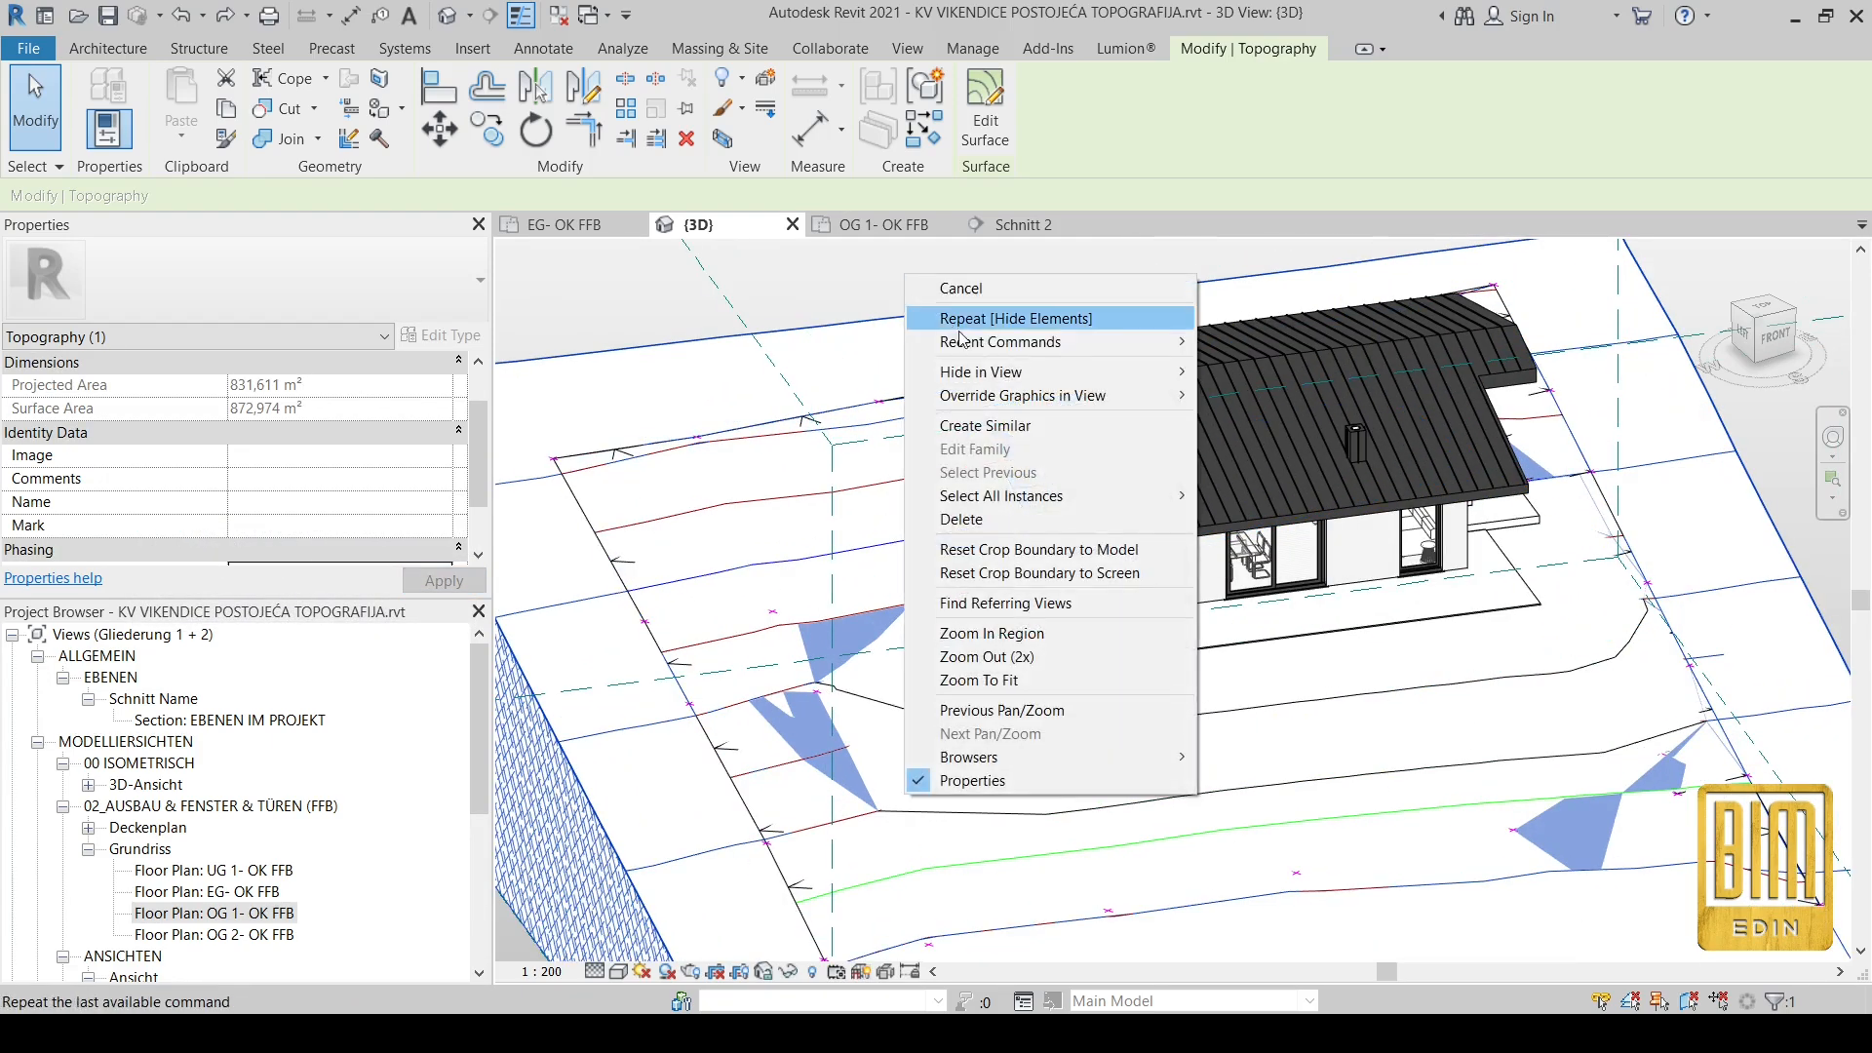
mouse_move(988, 372)
click(1251, 375)
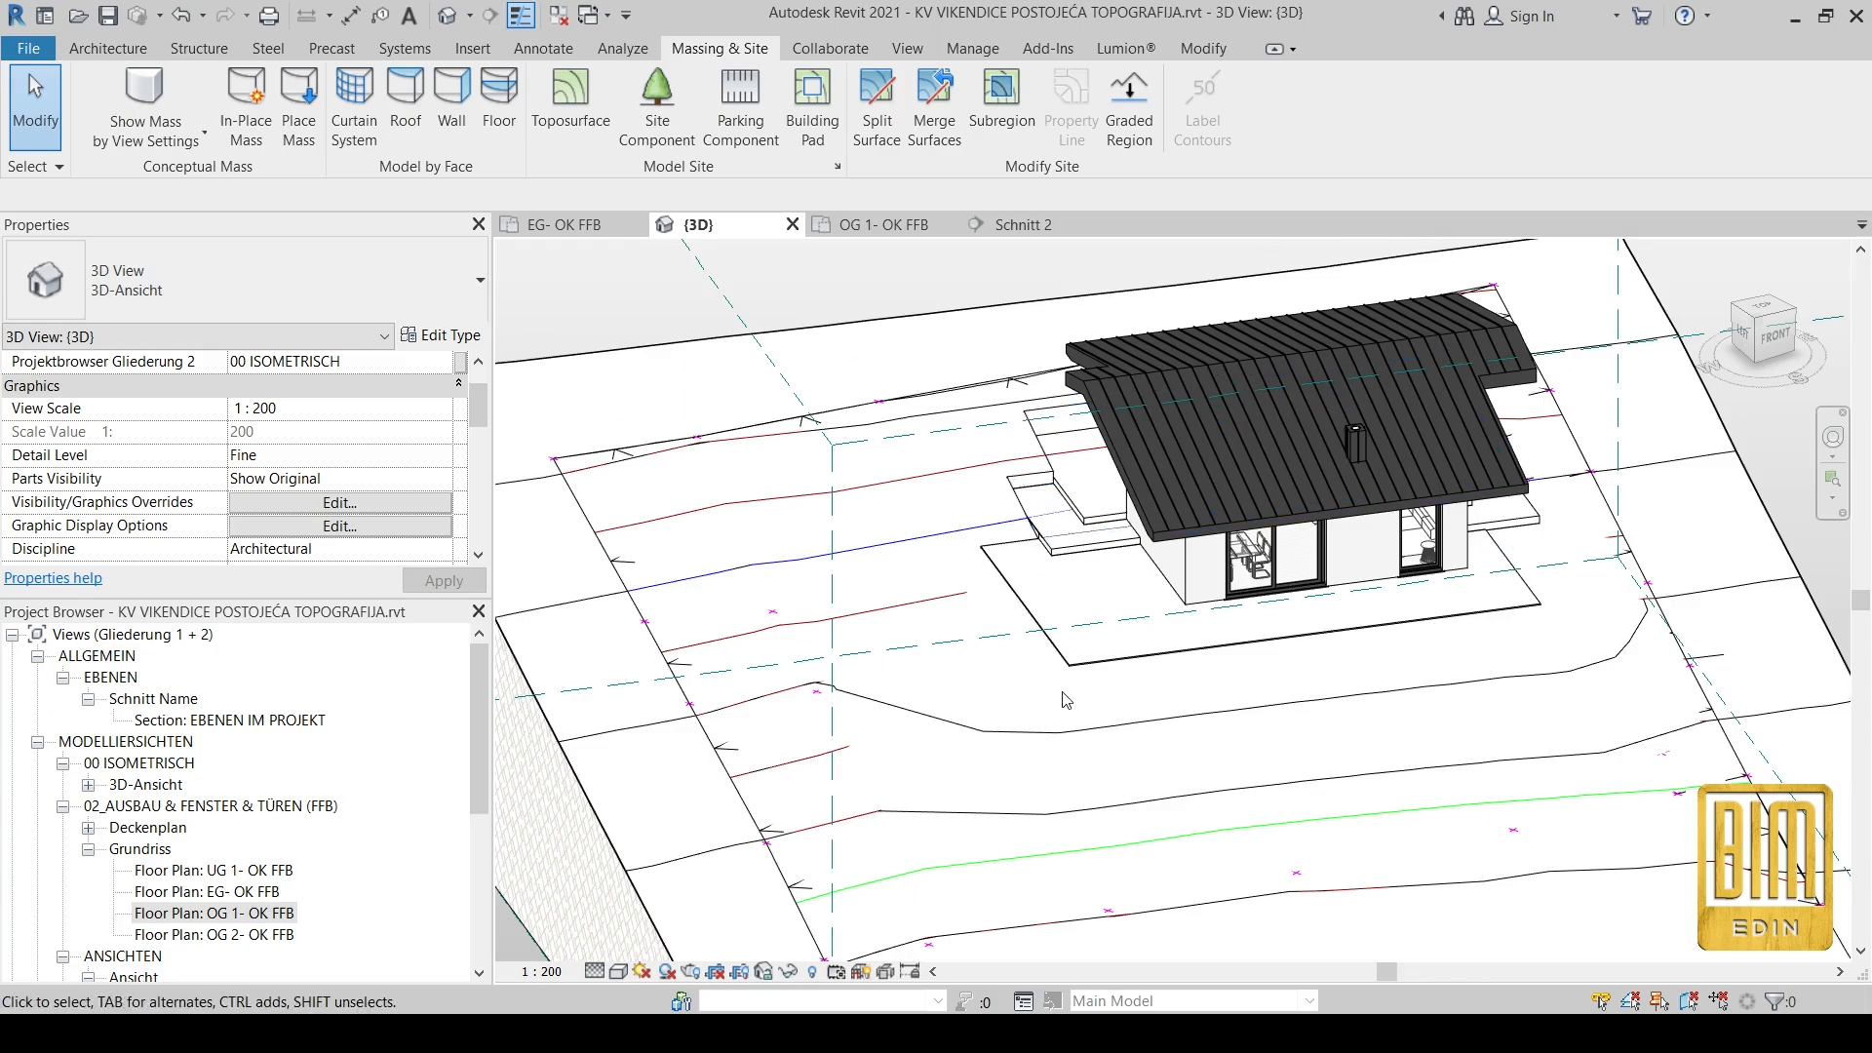
Step: Hide the imported DWG contour drawing in the 3D view
scroll(1066, 700, down, 3)
shift+middle_drag(1073, 706, 1151, 741)
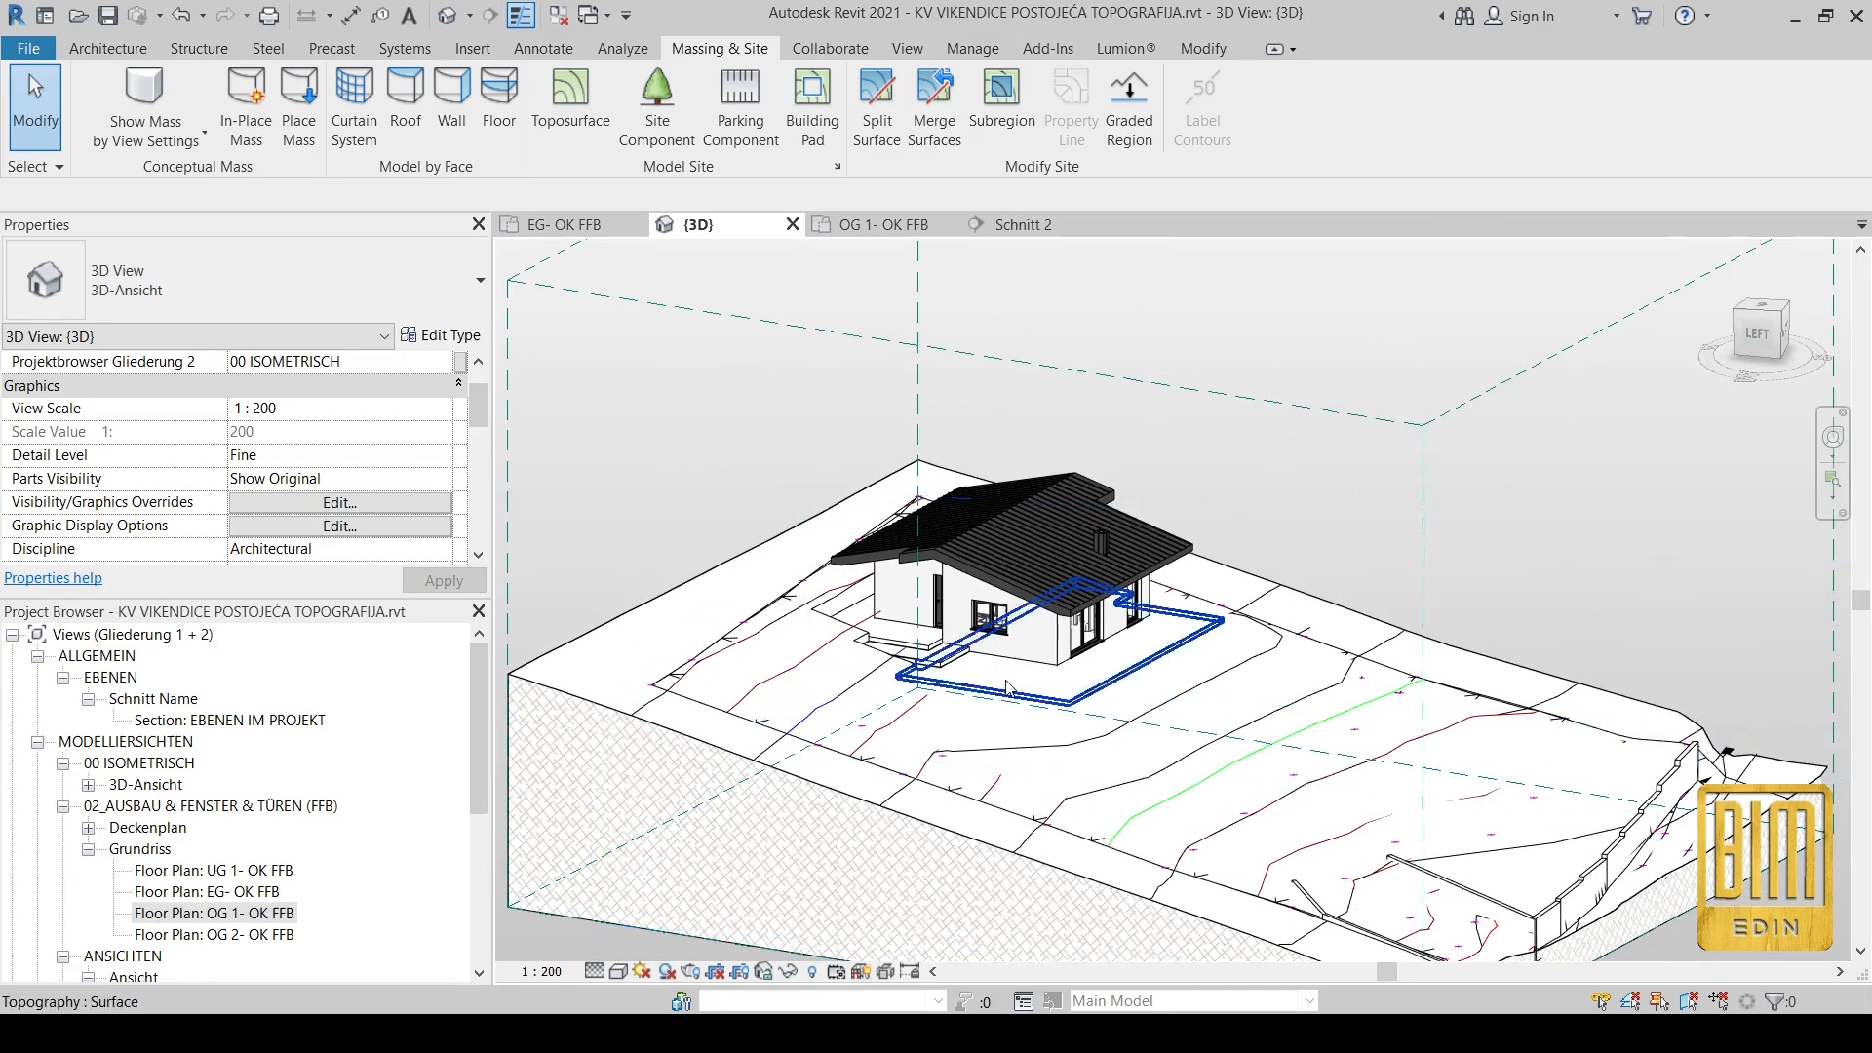
scroll(975, 663, up, 5)
click(837, 579)
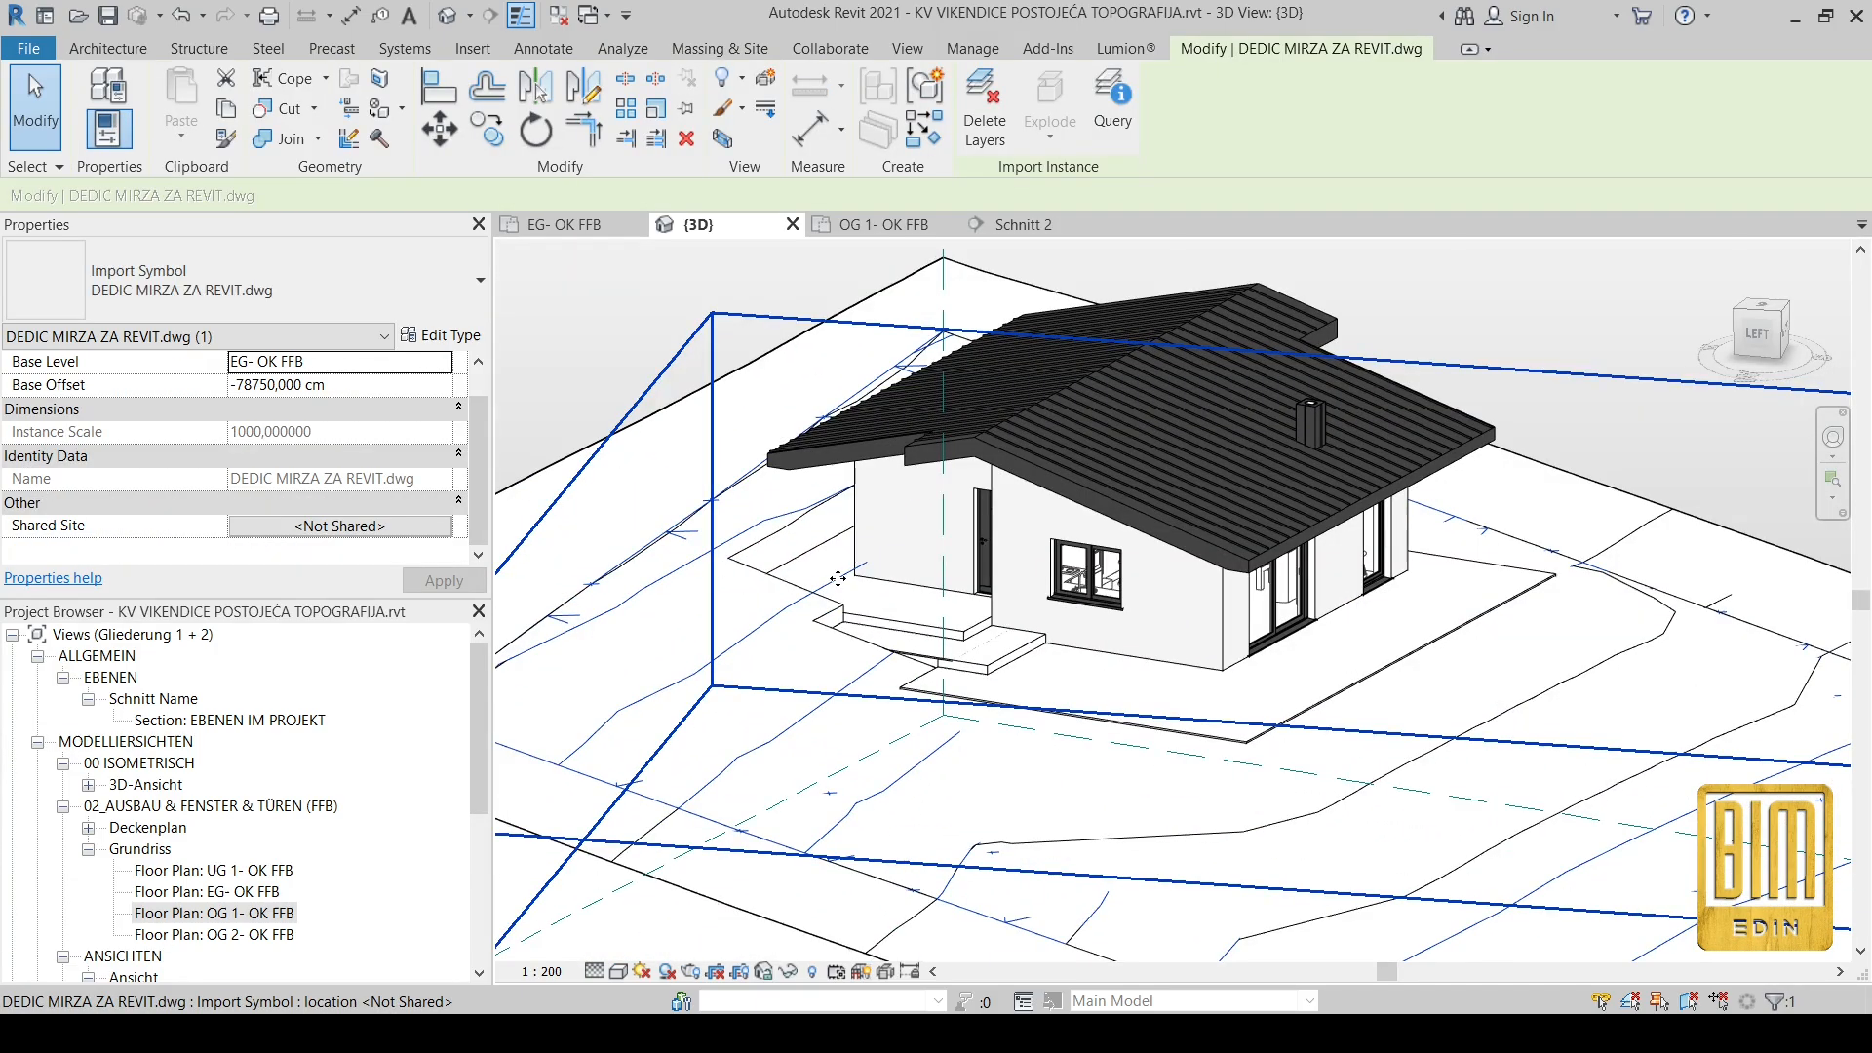
right_click(838, 580)
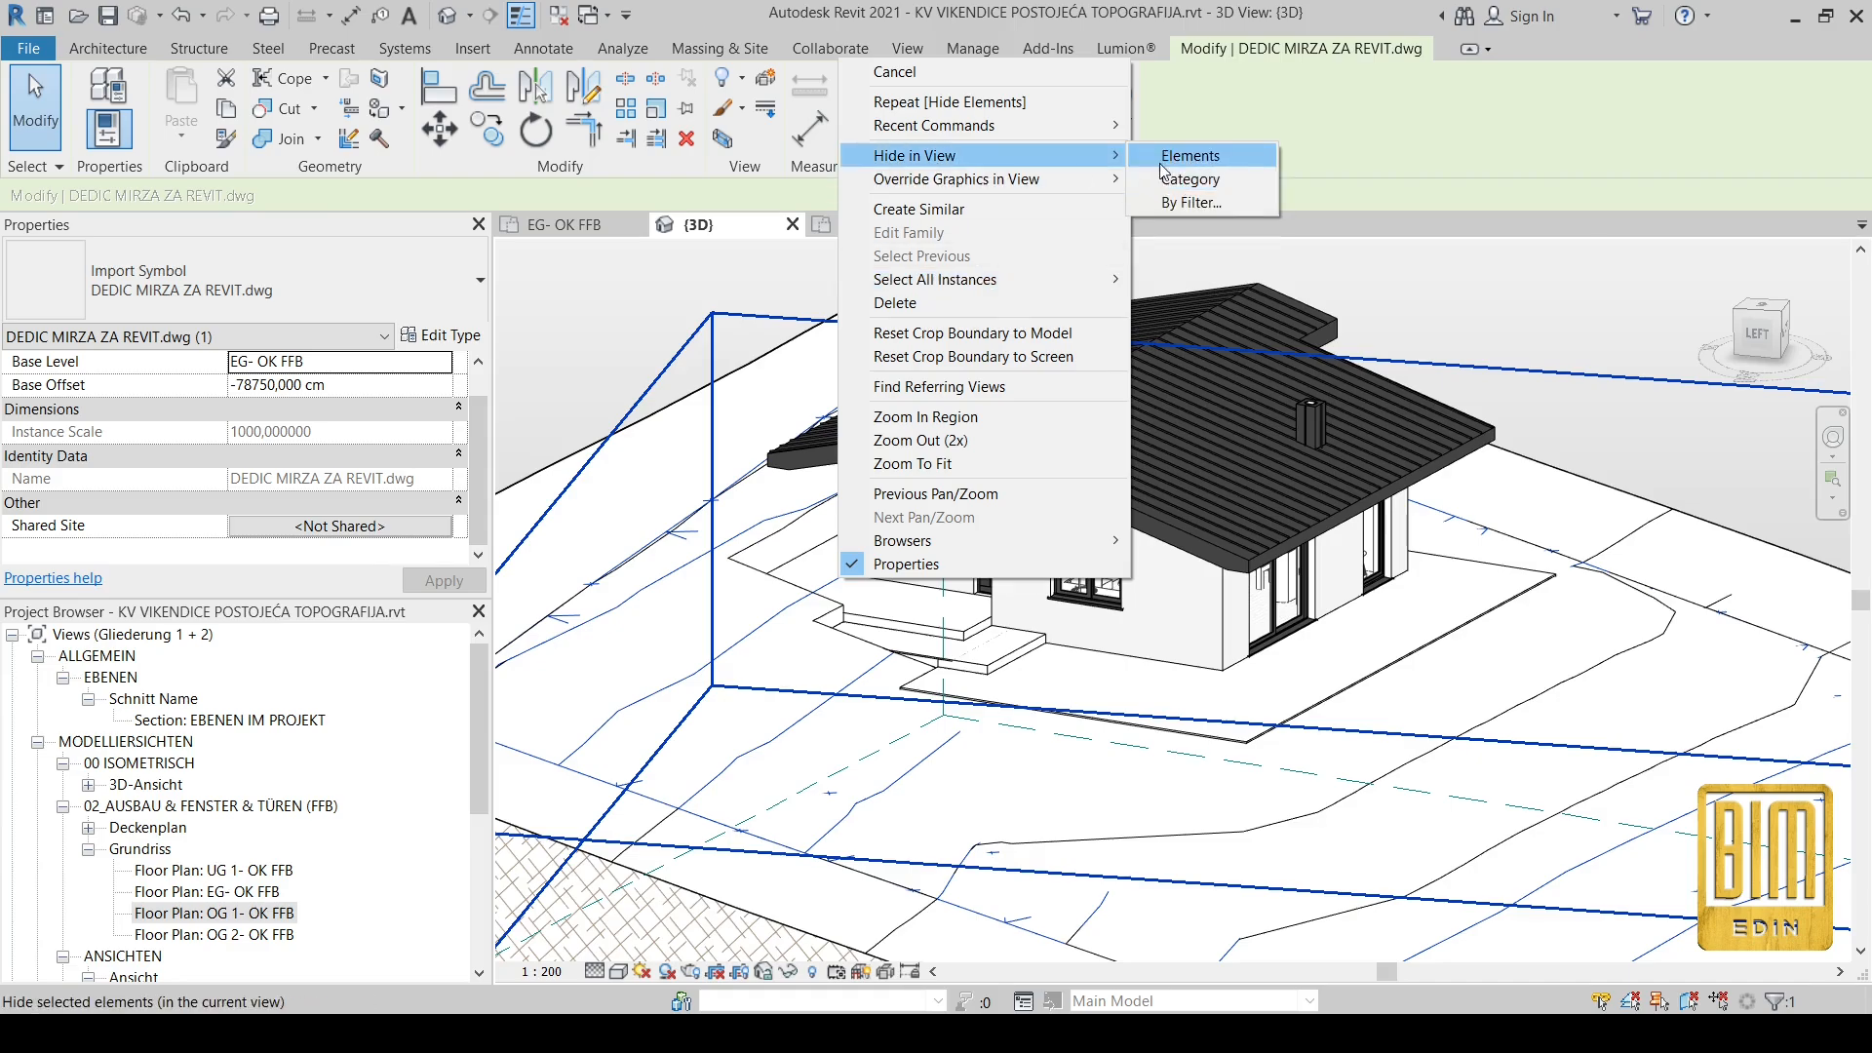
click(1161, 178)
scroll(1092, 780, down, 3)
shift+middle_drag(1092, 780, 1381, 786)
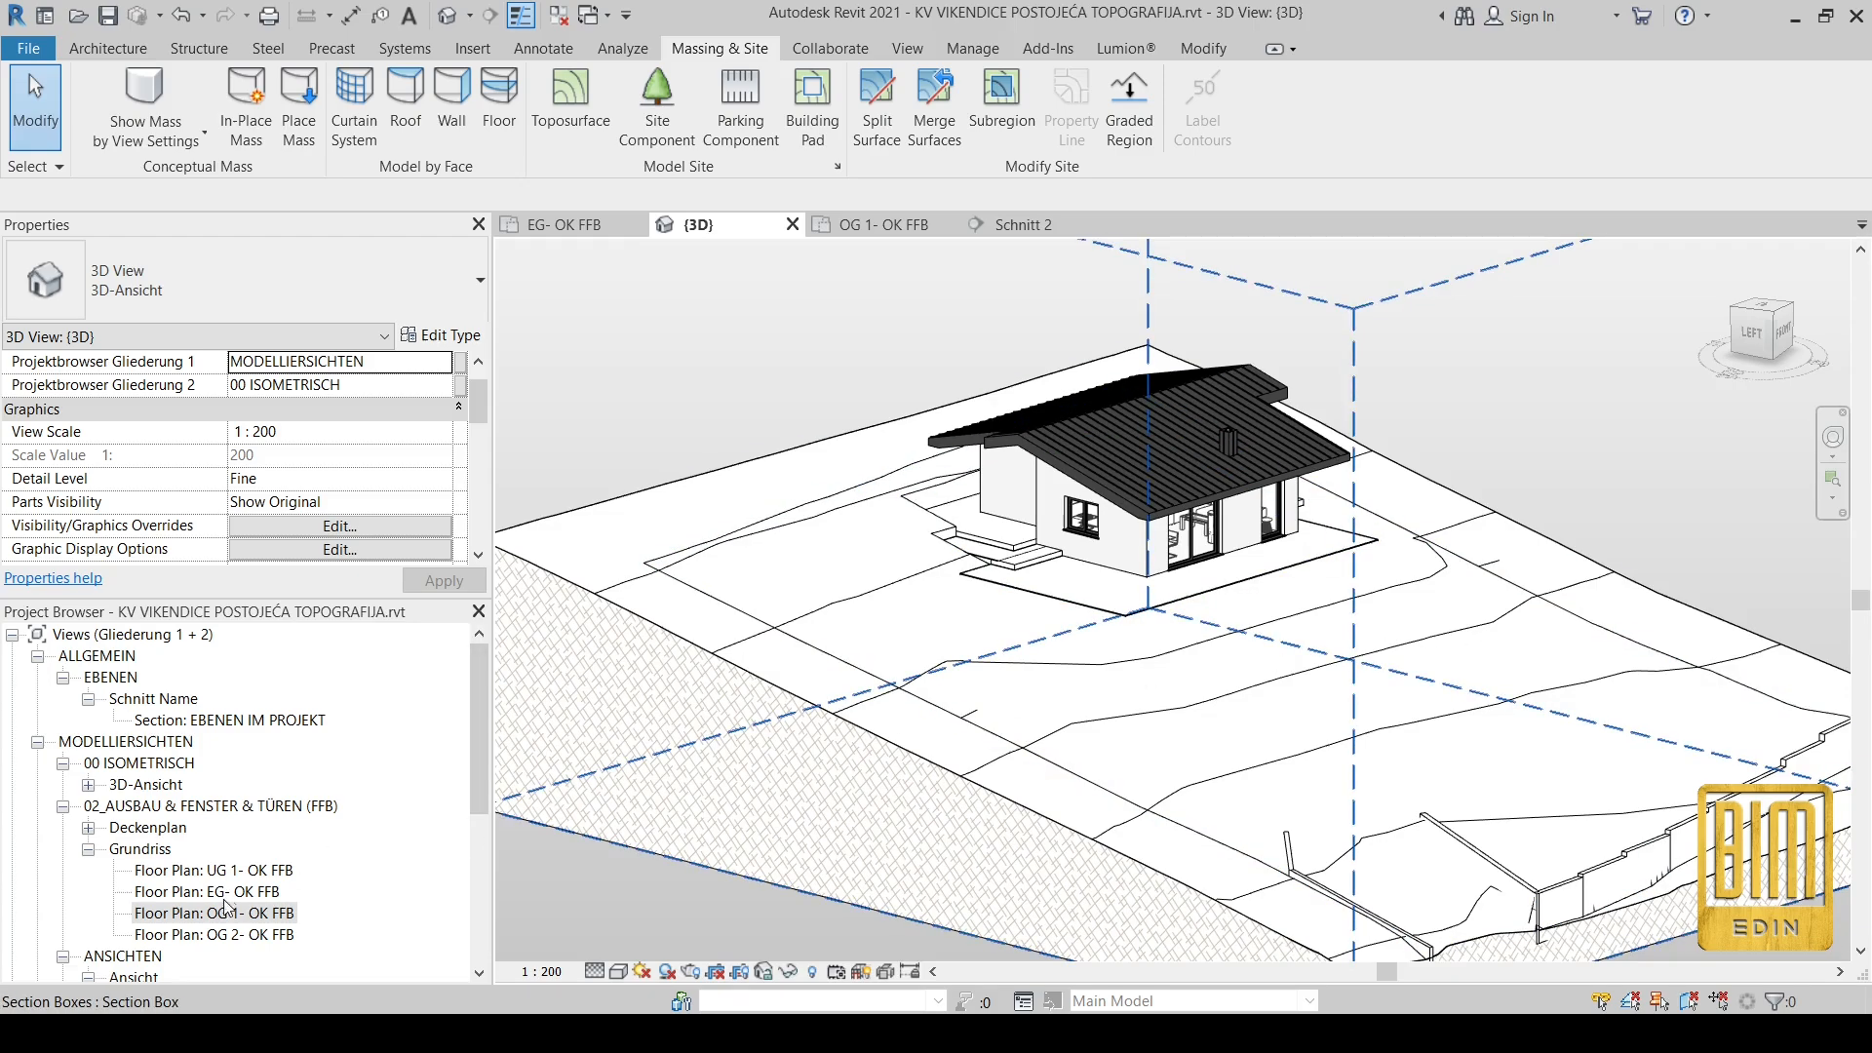
Step: Open section Schnitt 2 and compare the graded terrain profile with the original slope behind and in front of the house
click(1023, 224)
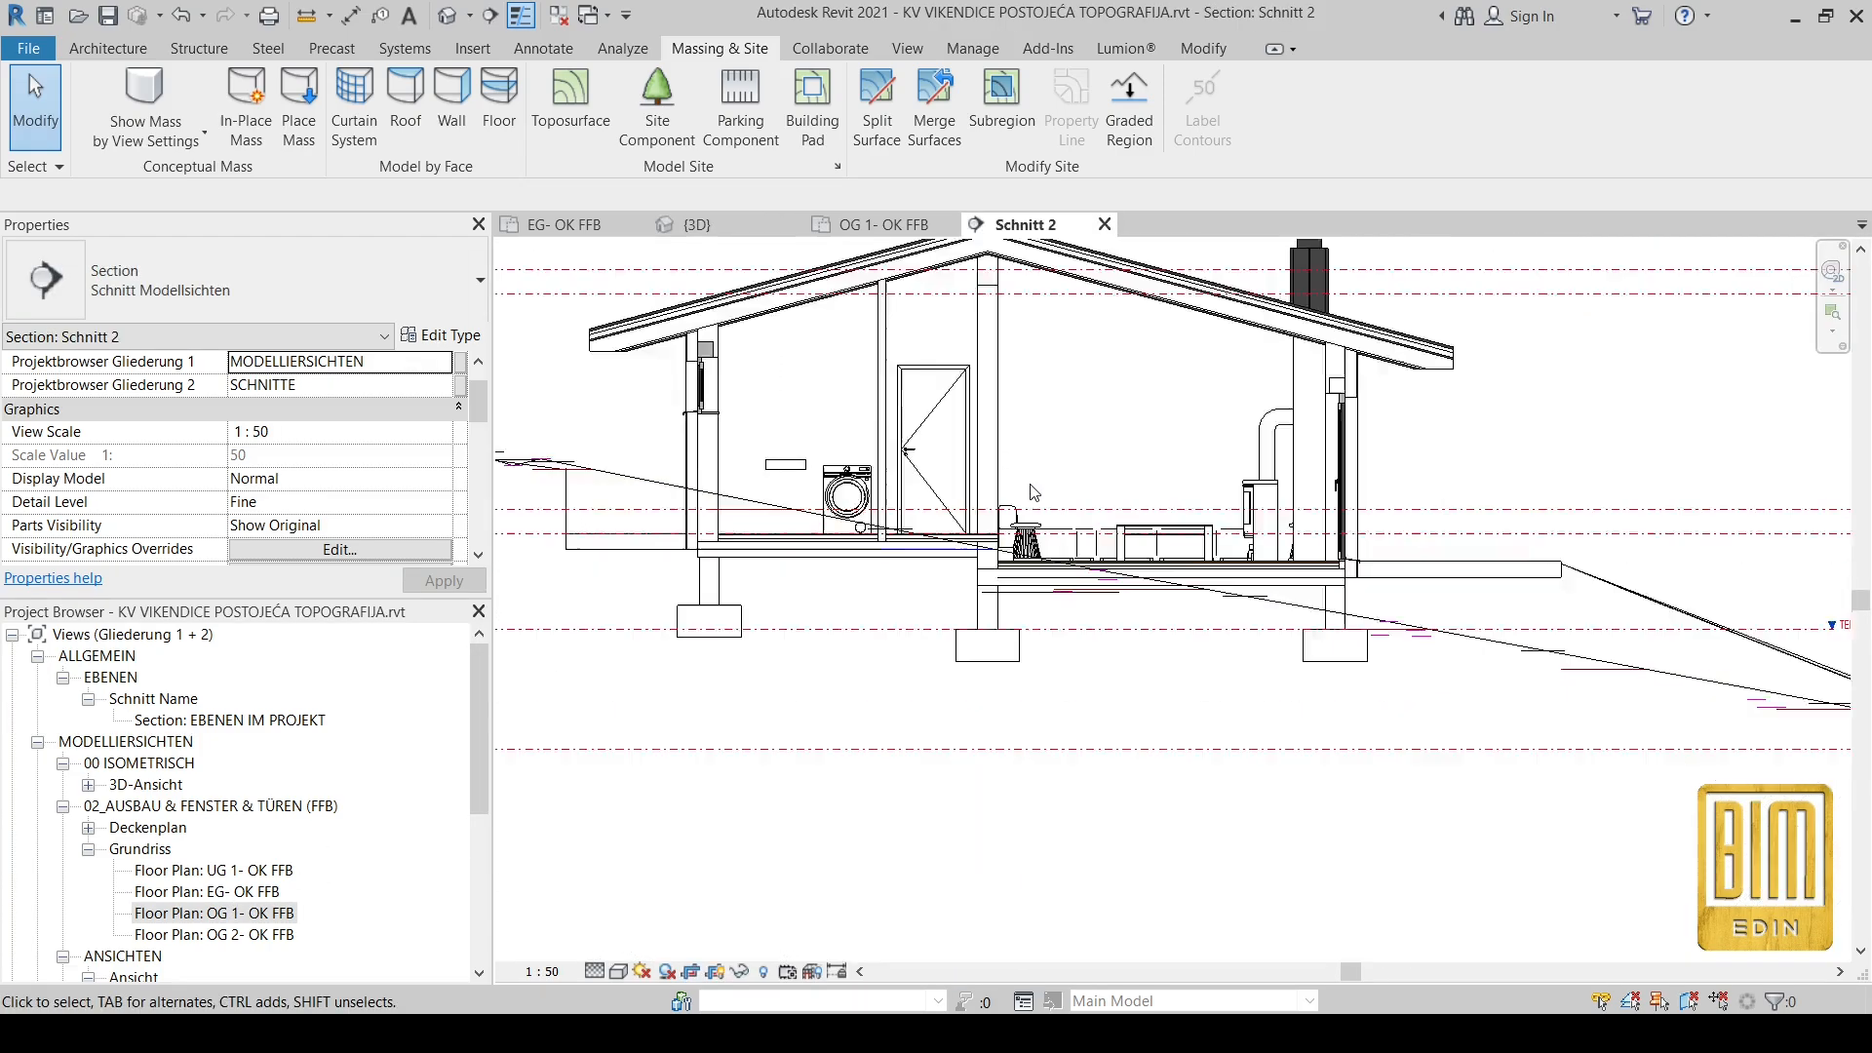
click(1475, 547)
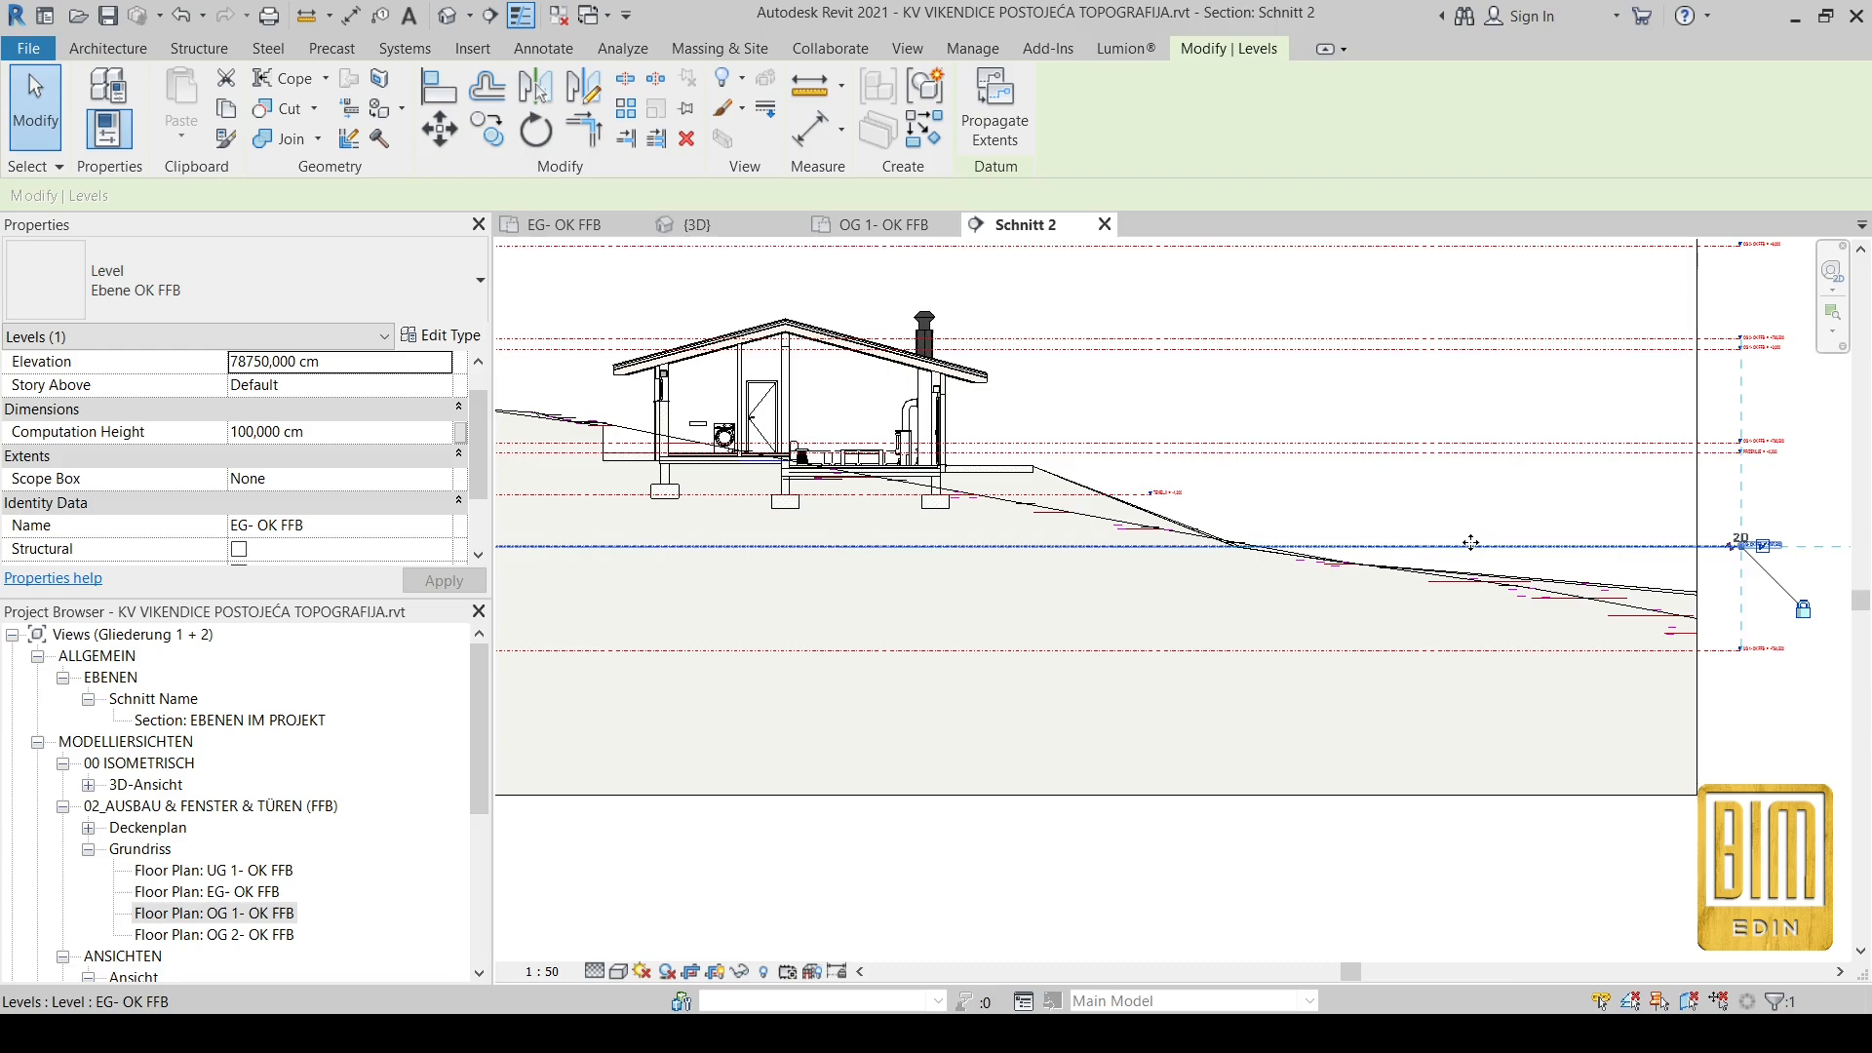
right_click(1474, 548)
key(Escape)
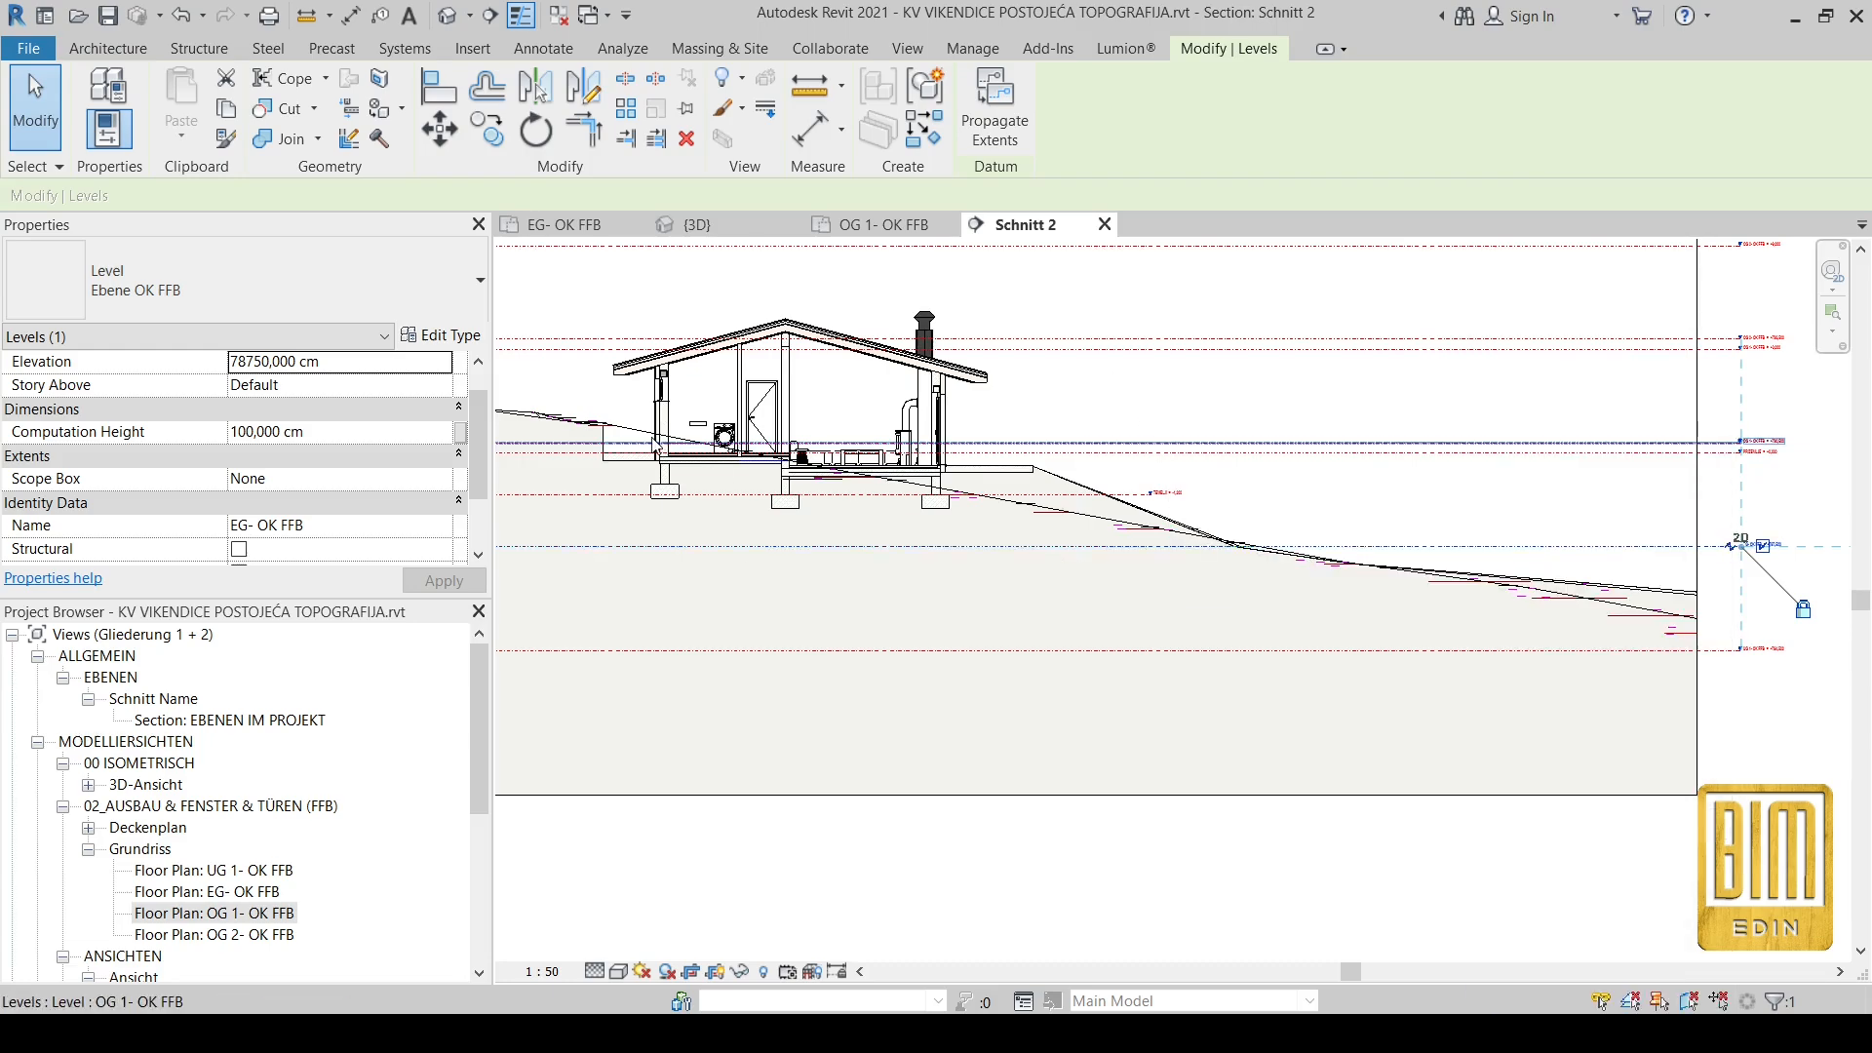
scroll(1292, 531, up, 4)
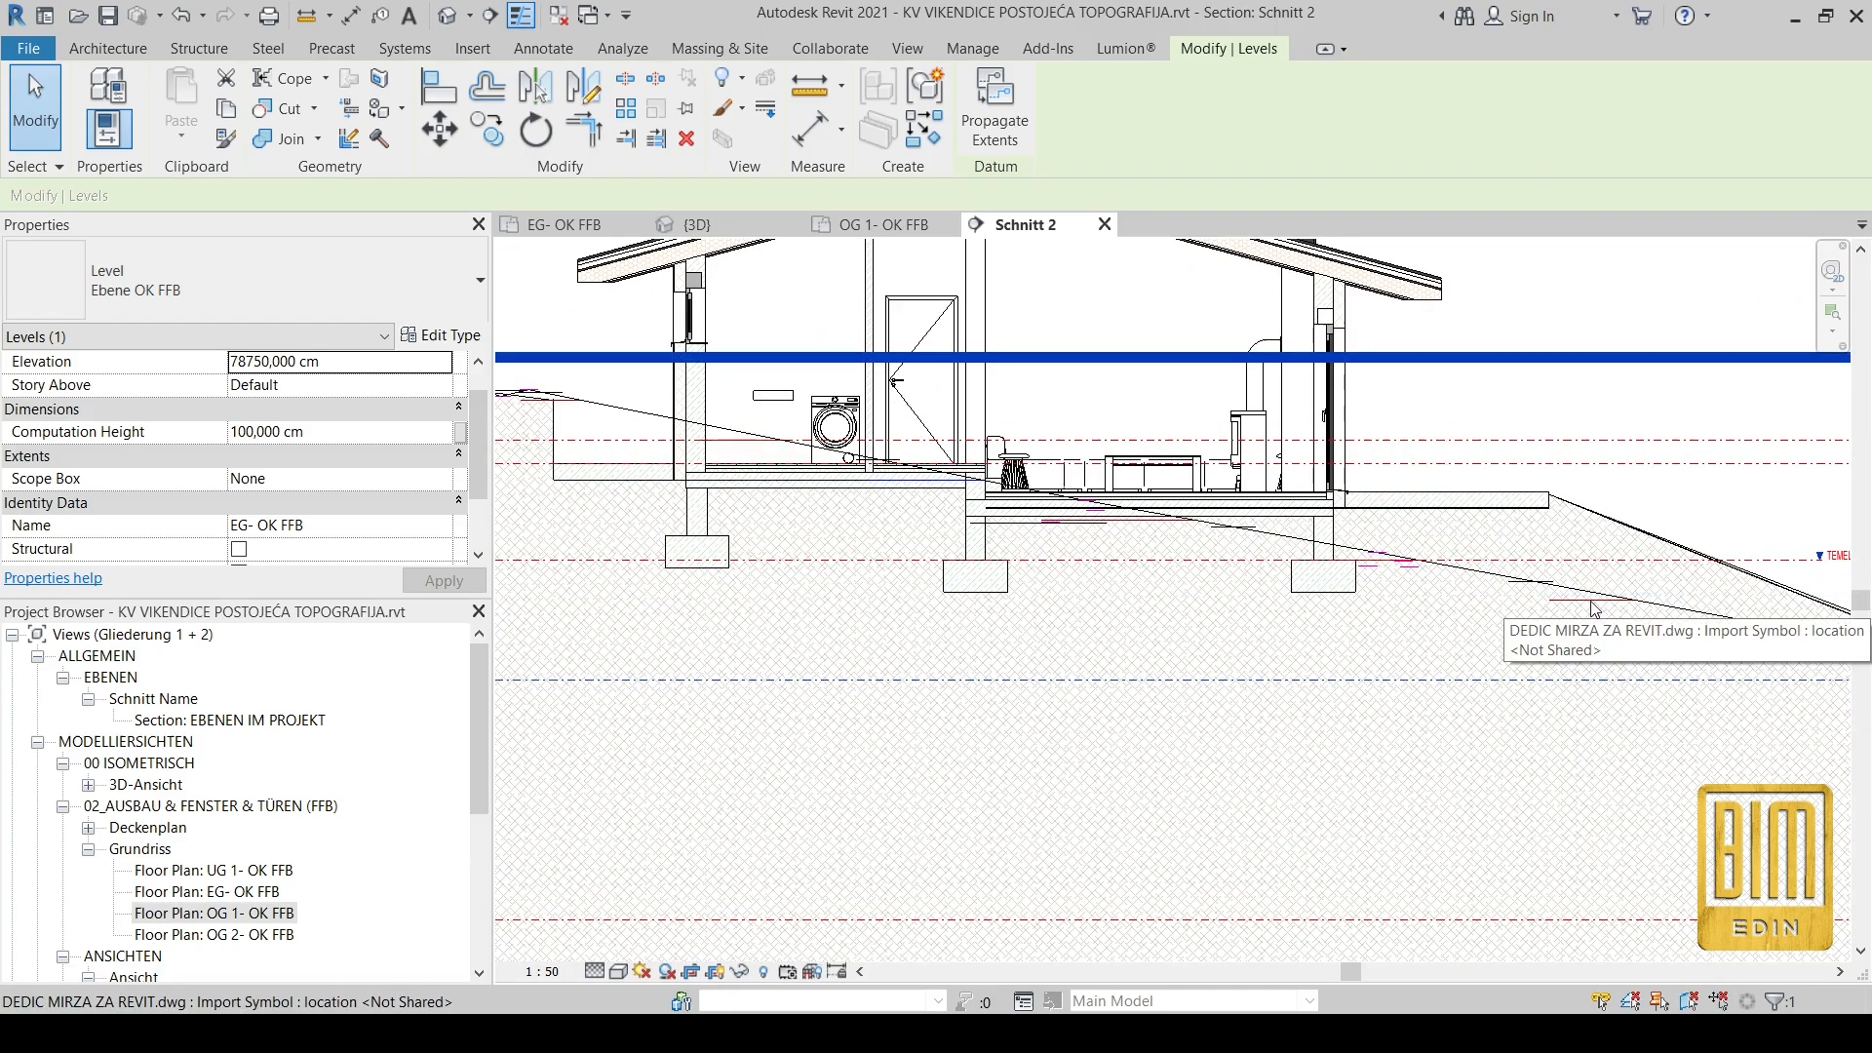
scroll(869, 531, down, 2)
middle_drag(1599, 625, 1450, 594)
scroll(1042, 510, up, 5)
scroll(914, 530, down, 5)
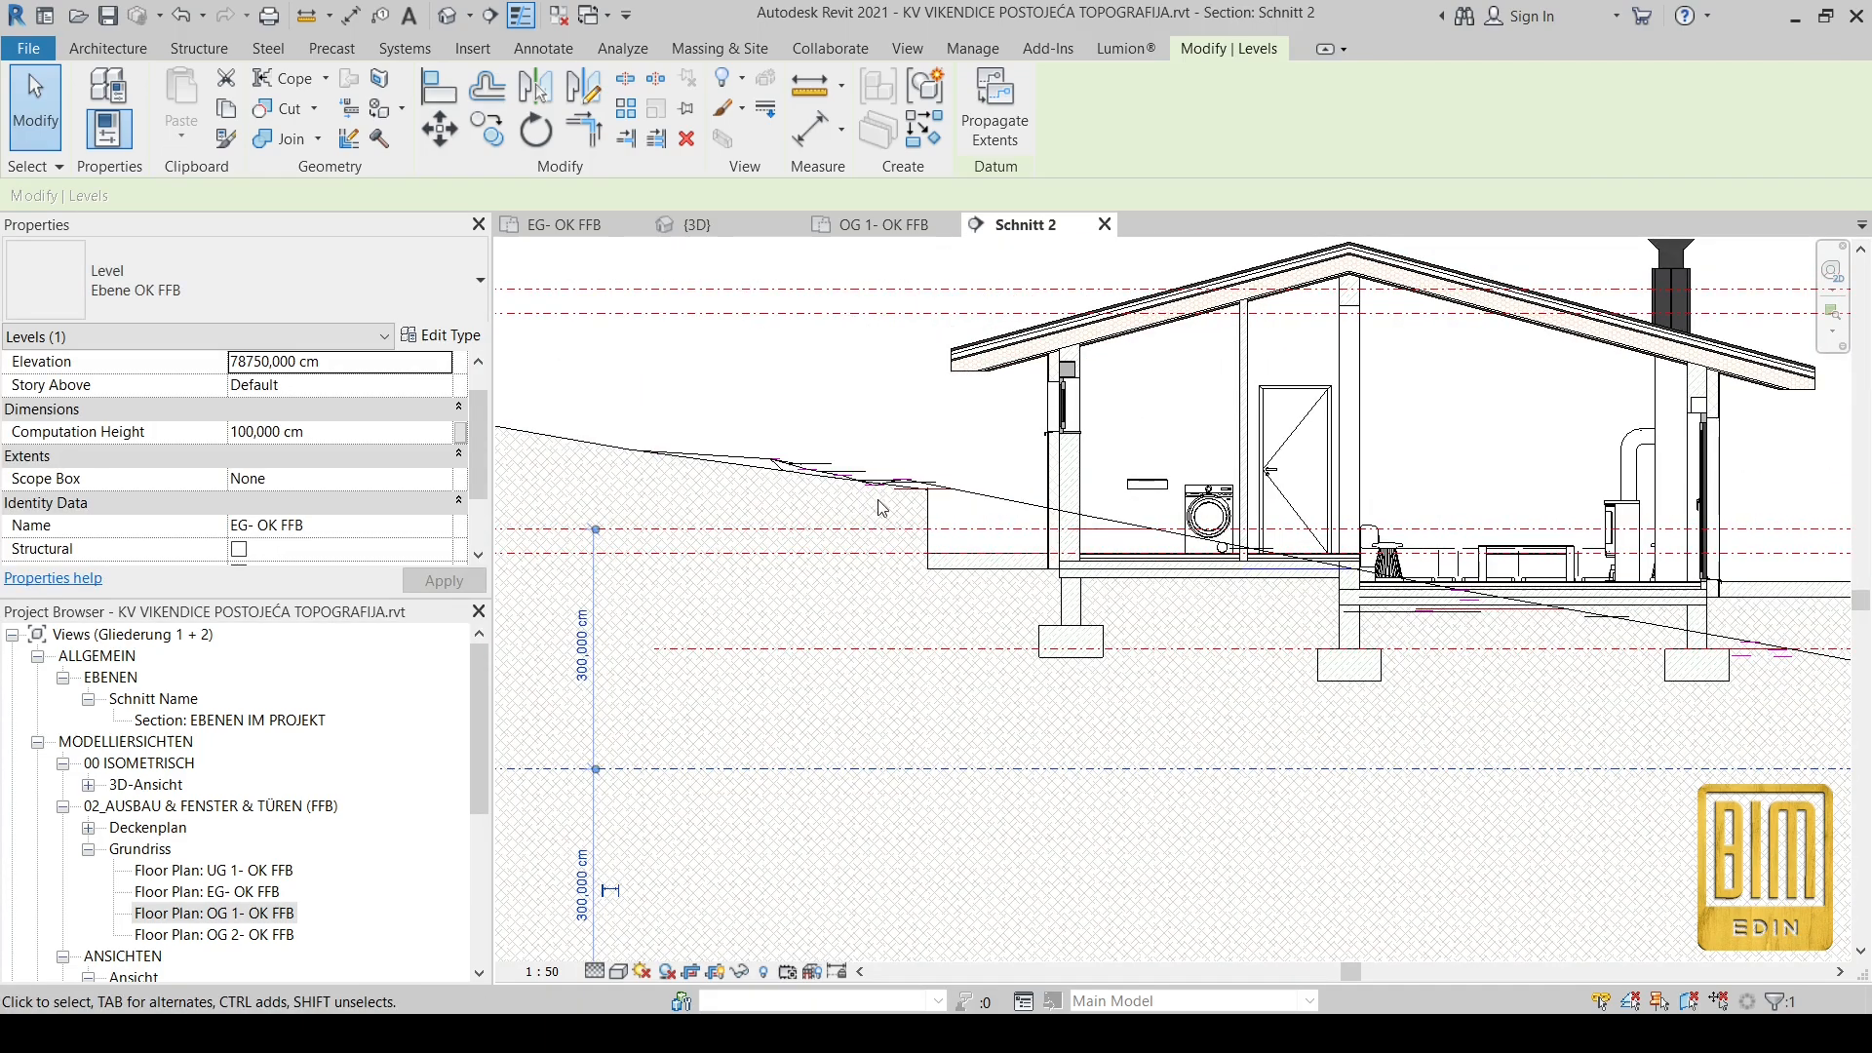
middle_drag(1655, 654, 799, 564)
scroll(799, 565, down, 2)
middle_drag(1583, 683, 1410, 654)
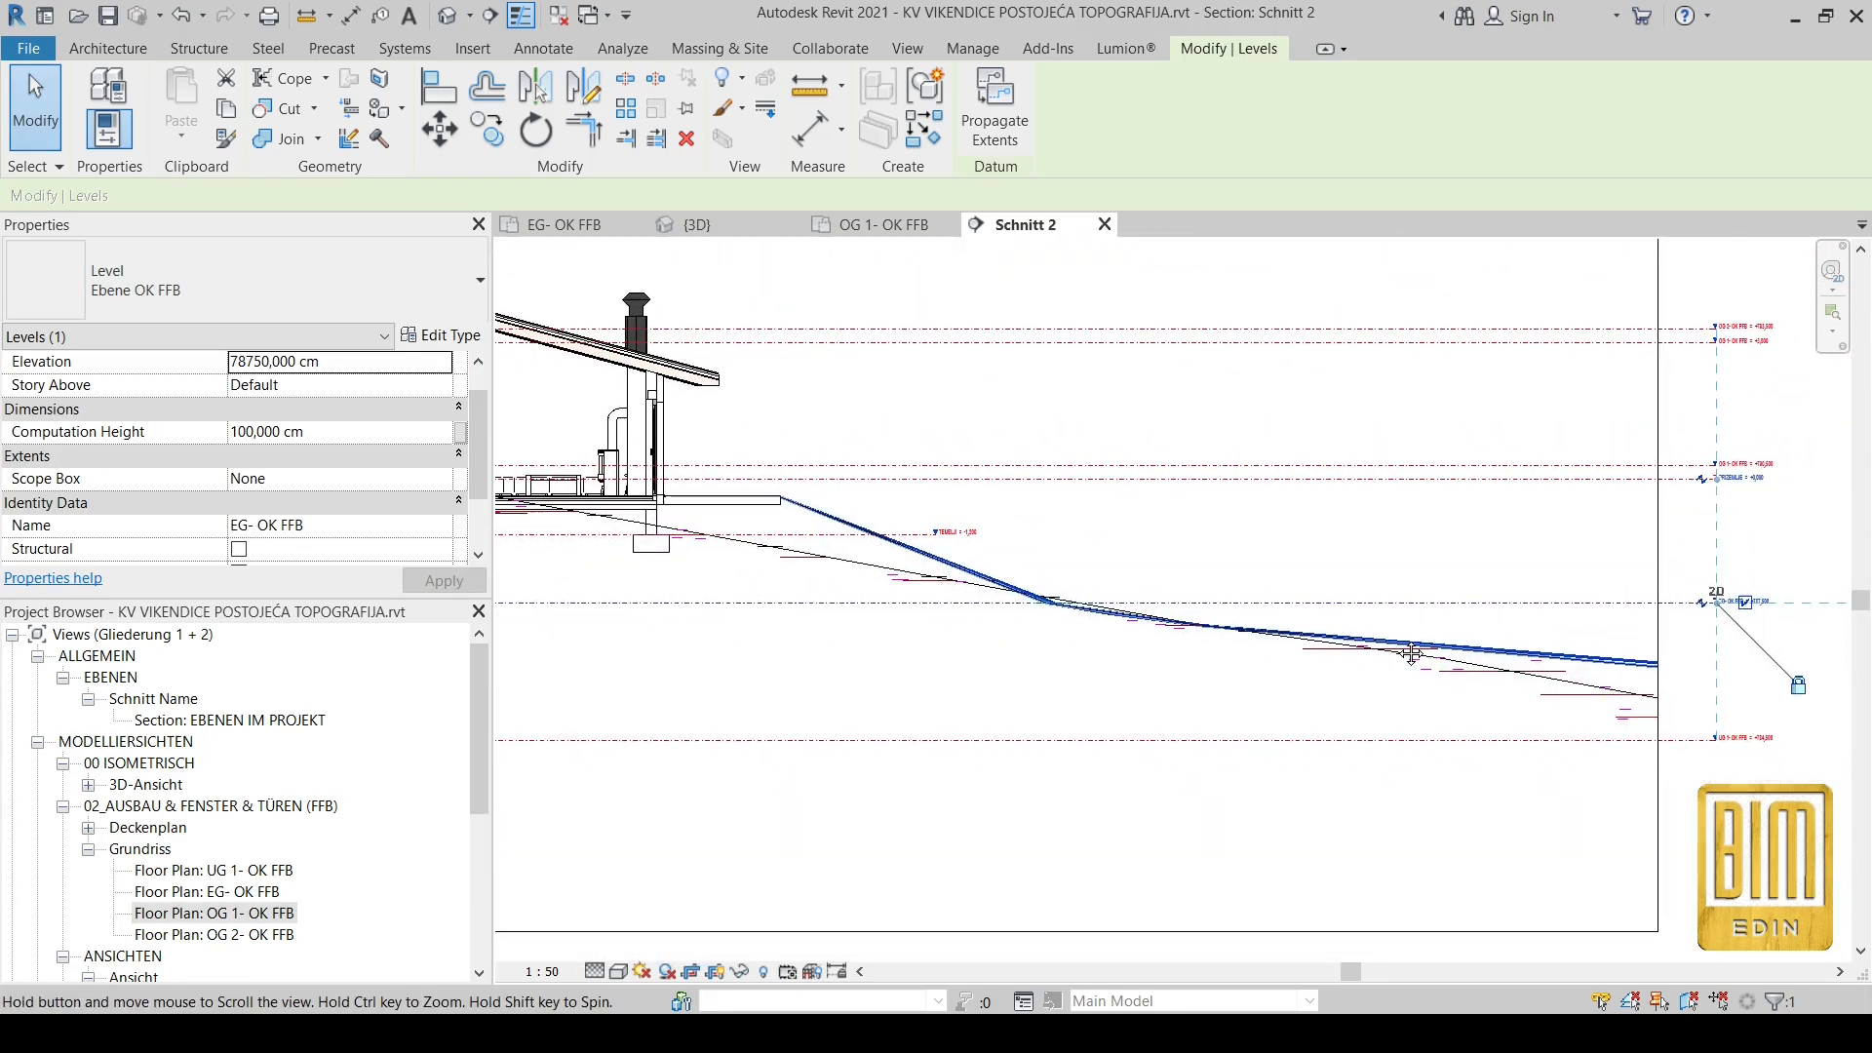
Step: Open the EG- OK FFB floor plan and draw a straight STB 200 wall about 1540 cm long across the slope near parcel label 729/7
scroll(1418, 607, up, 1)
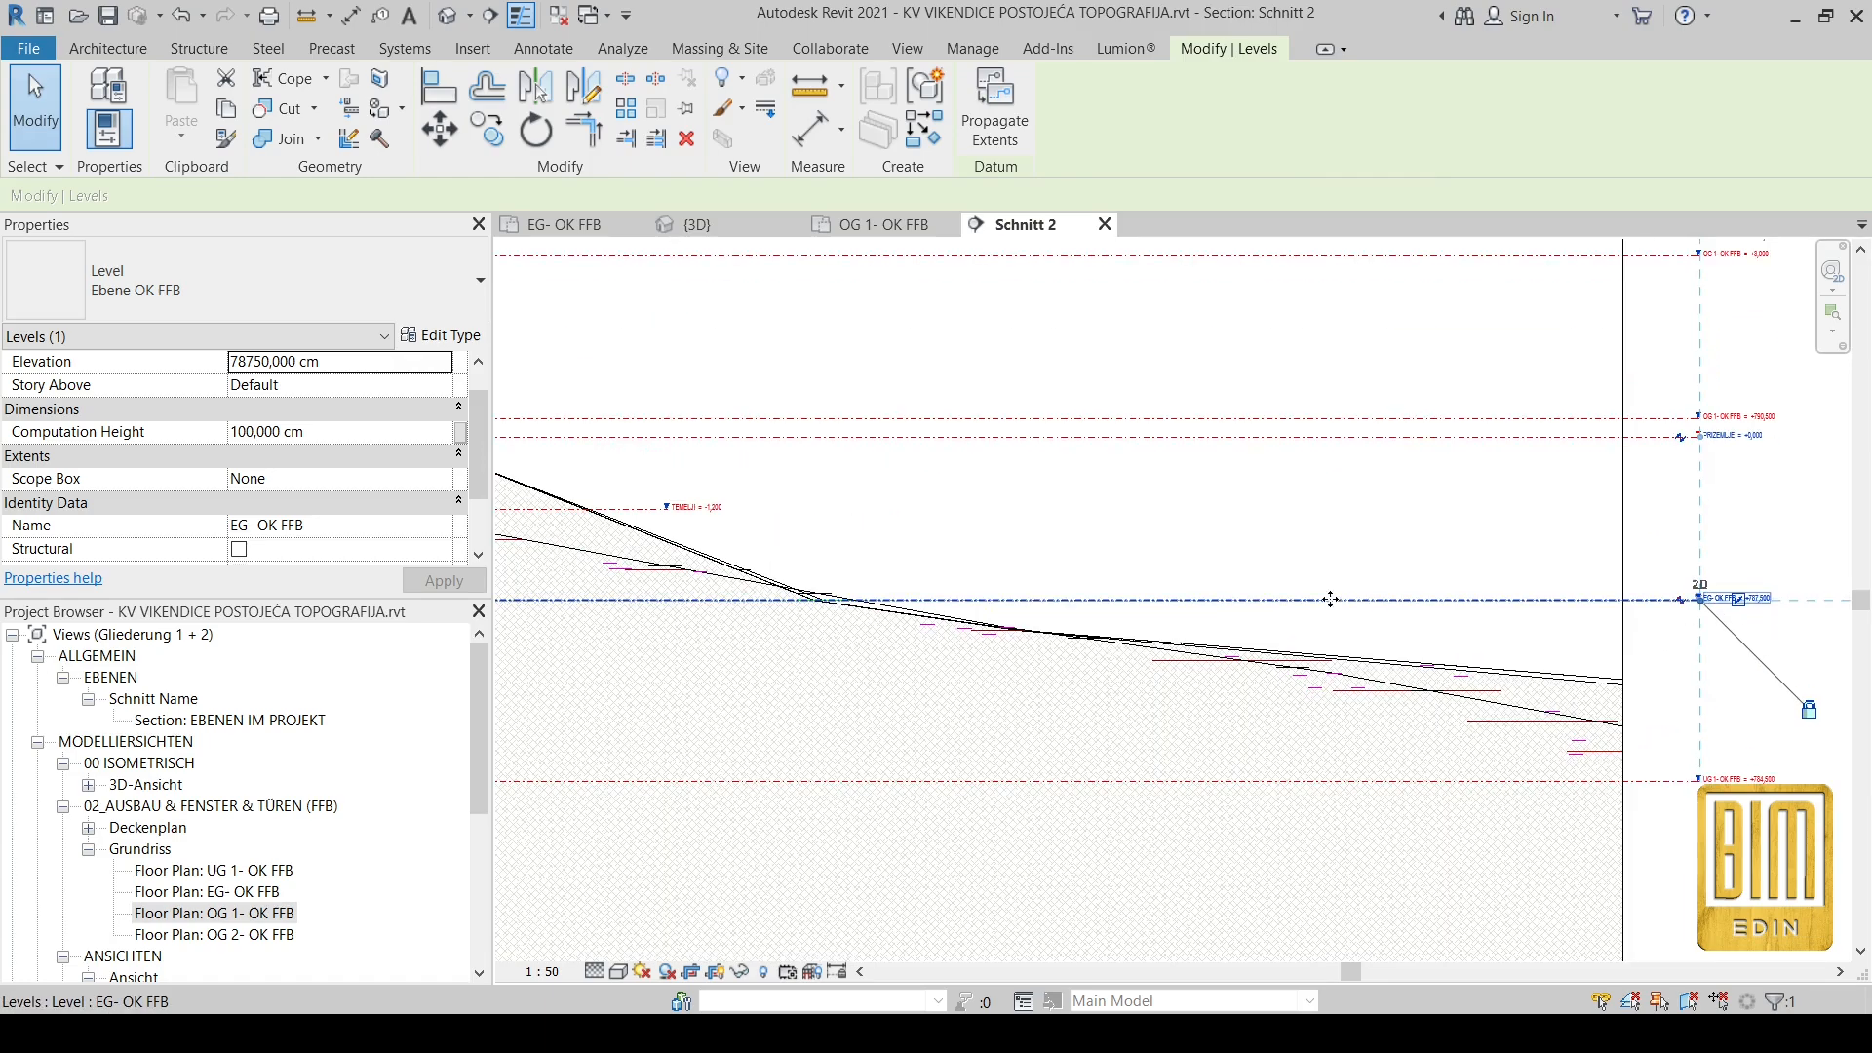
right_click(1266, 606)
click(1350, 130)
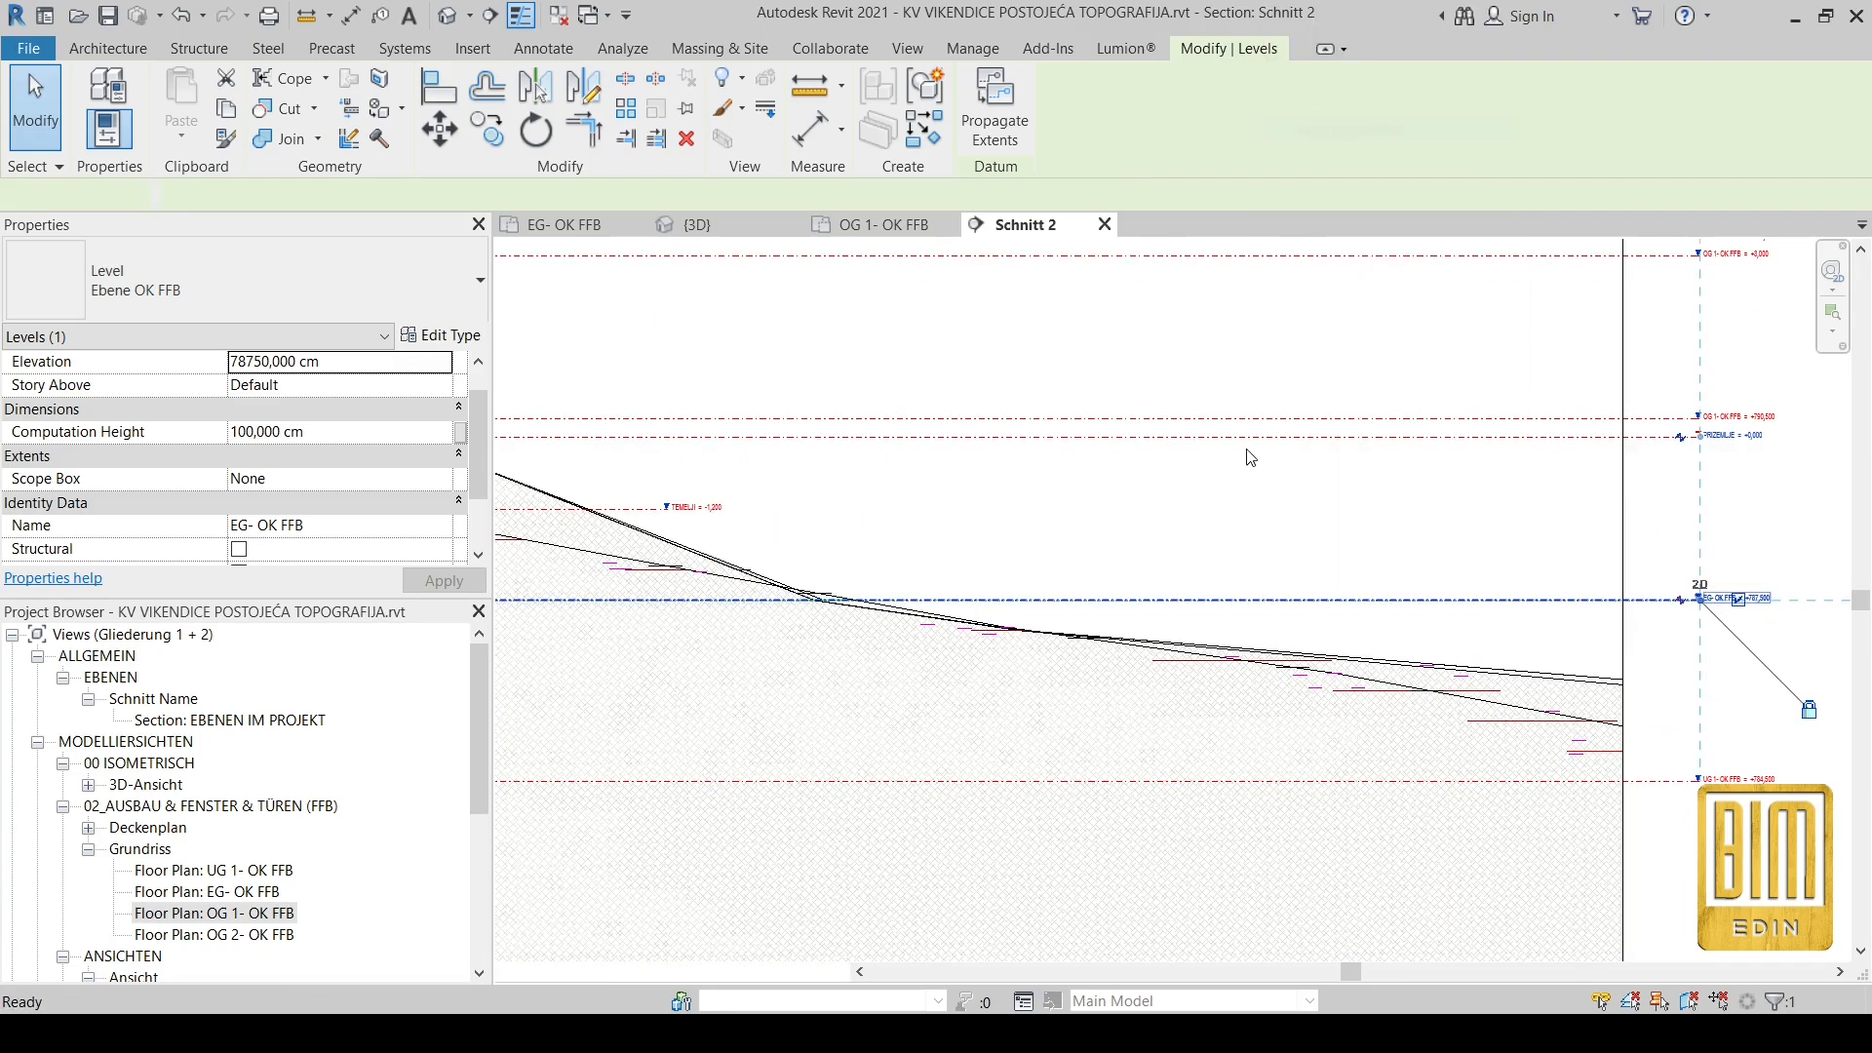
scroll(1061, 485, up, 3)
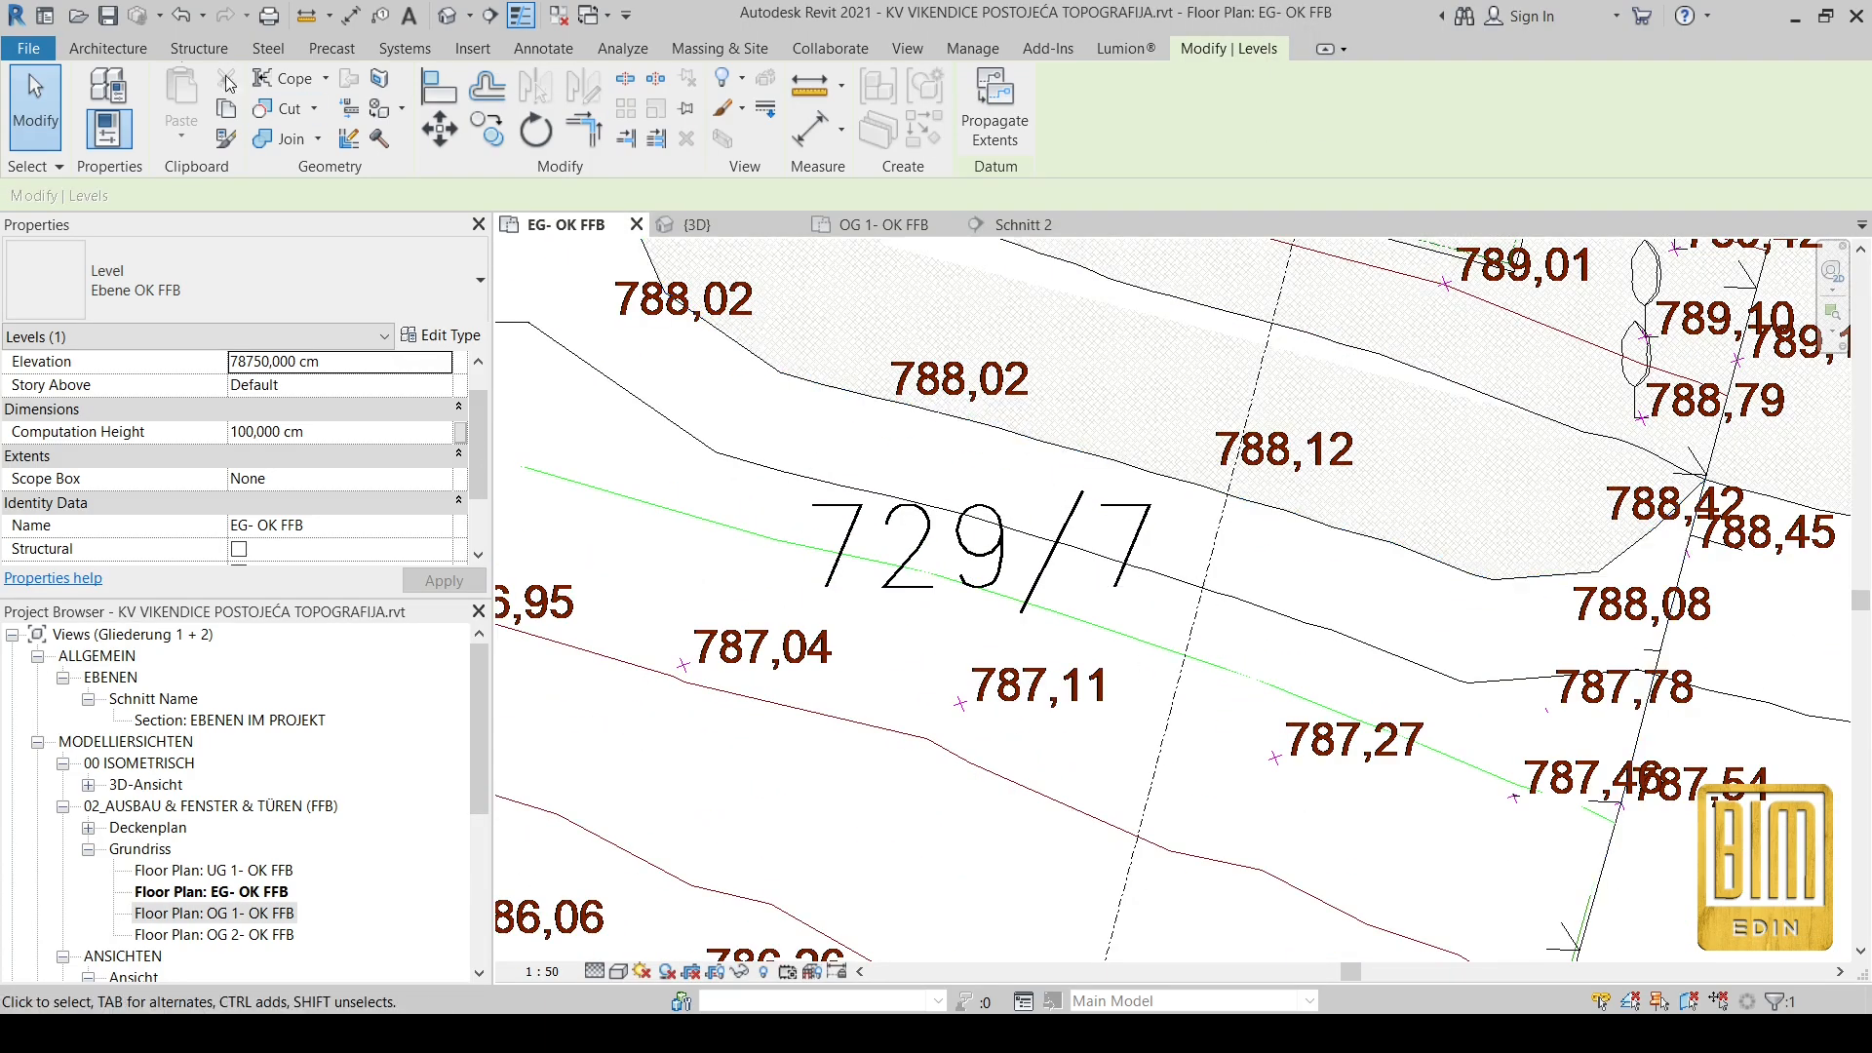
click(107, 48)
click(103, 101)
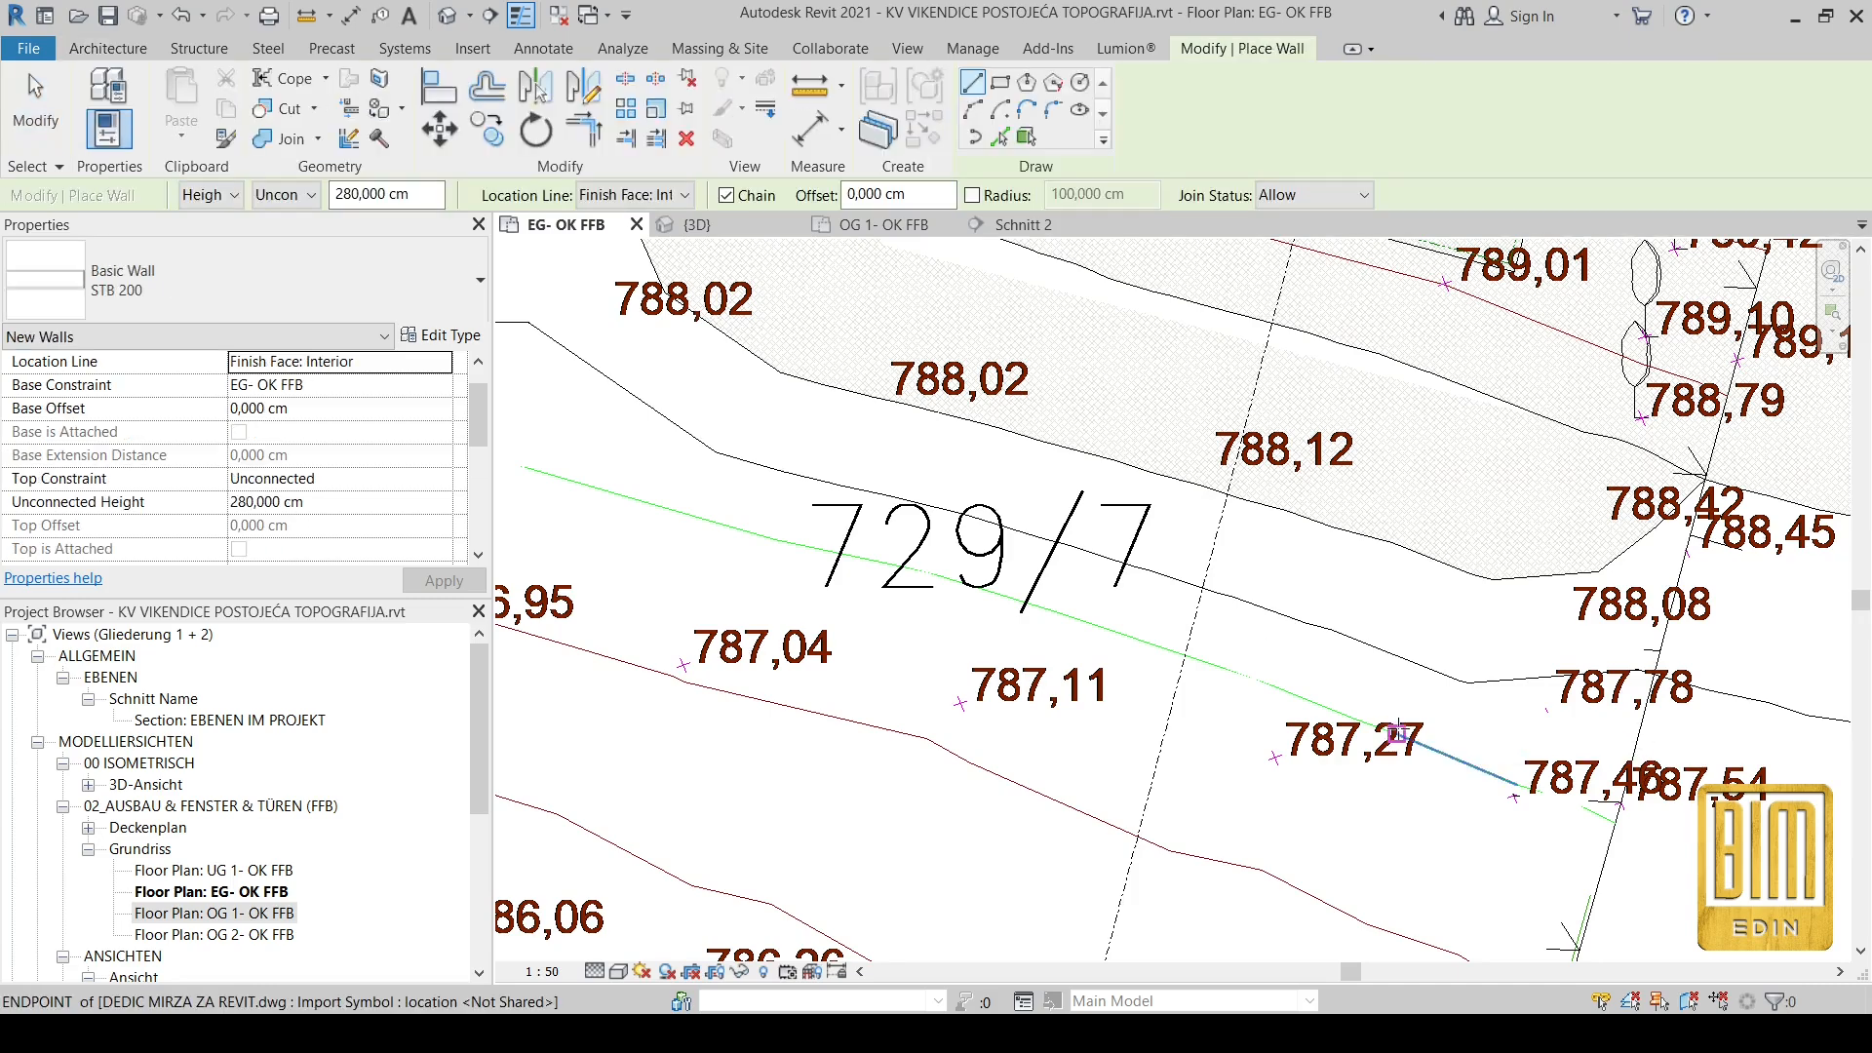
scroll(1499, 714, down, 3)
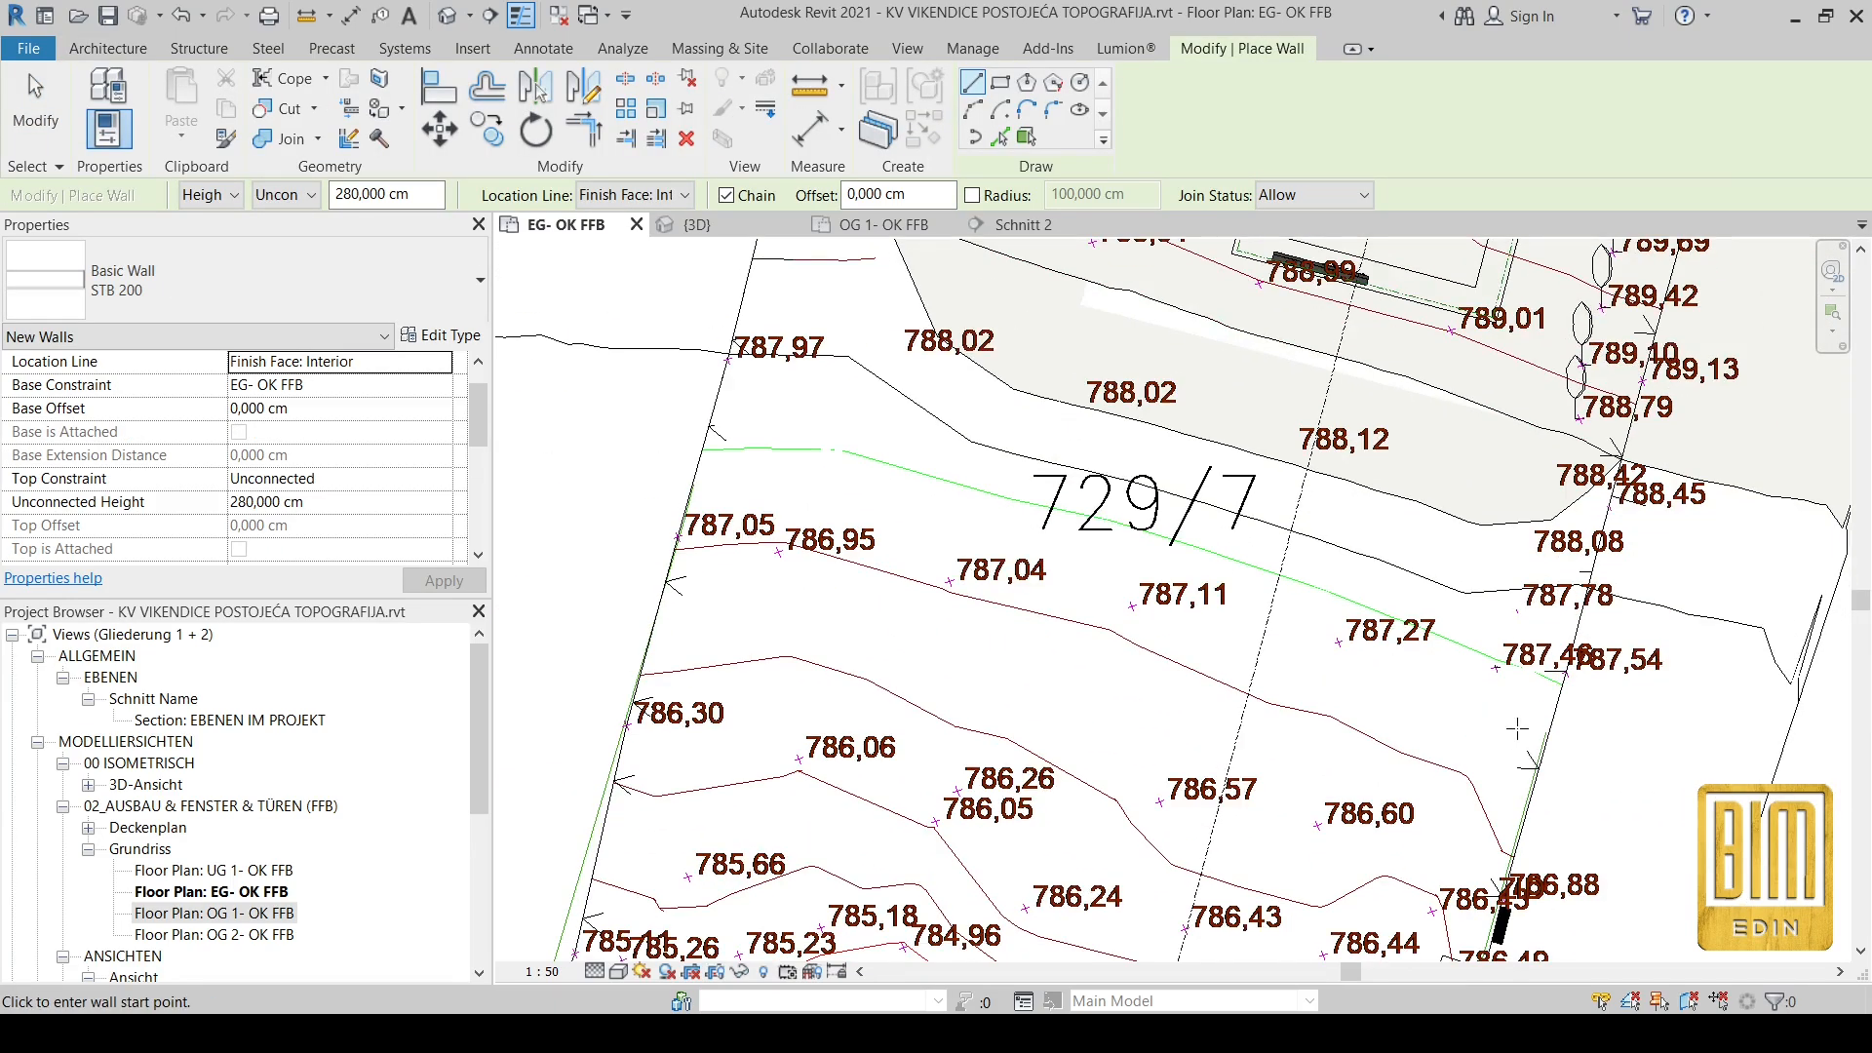
click(1521, 728)
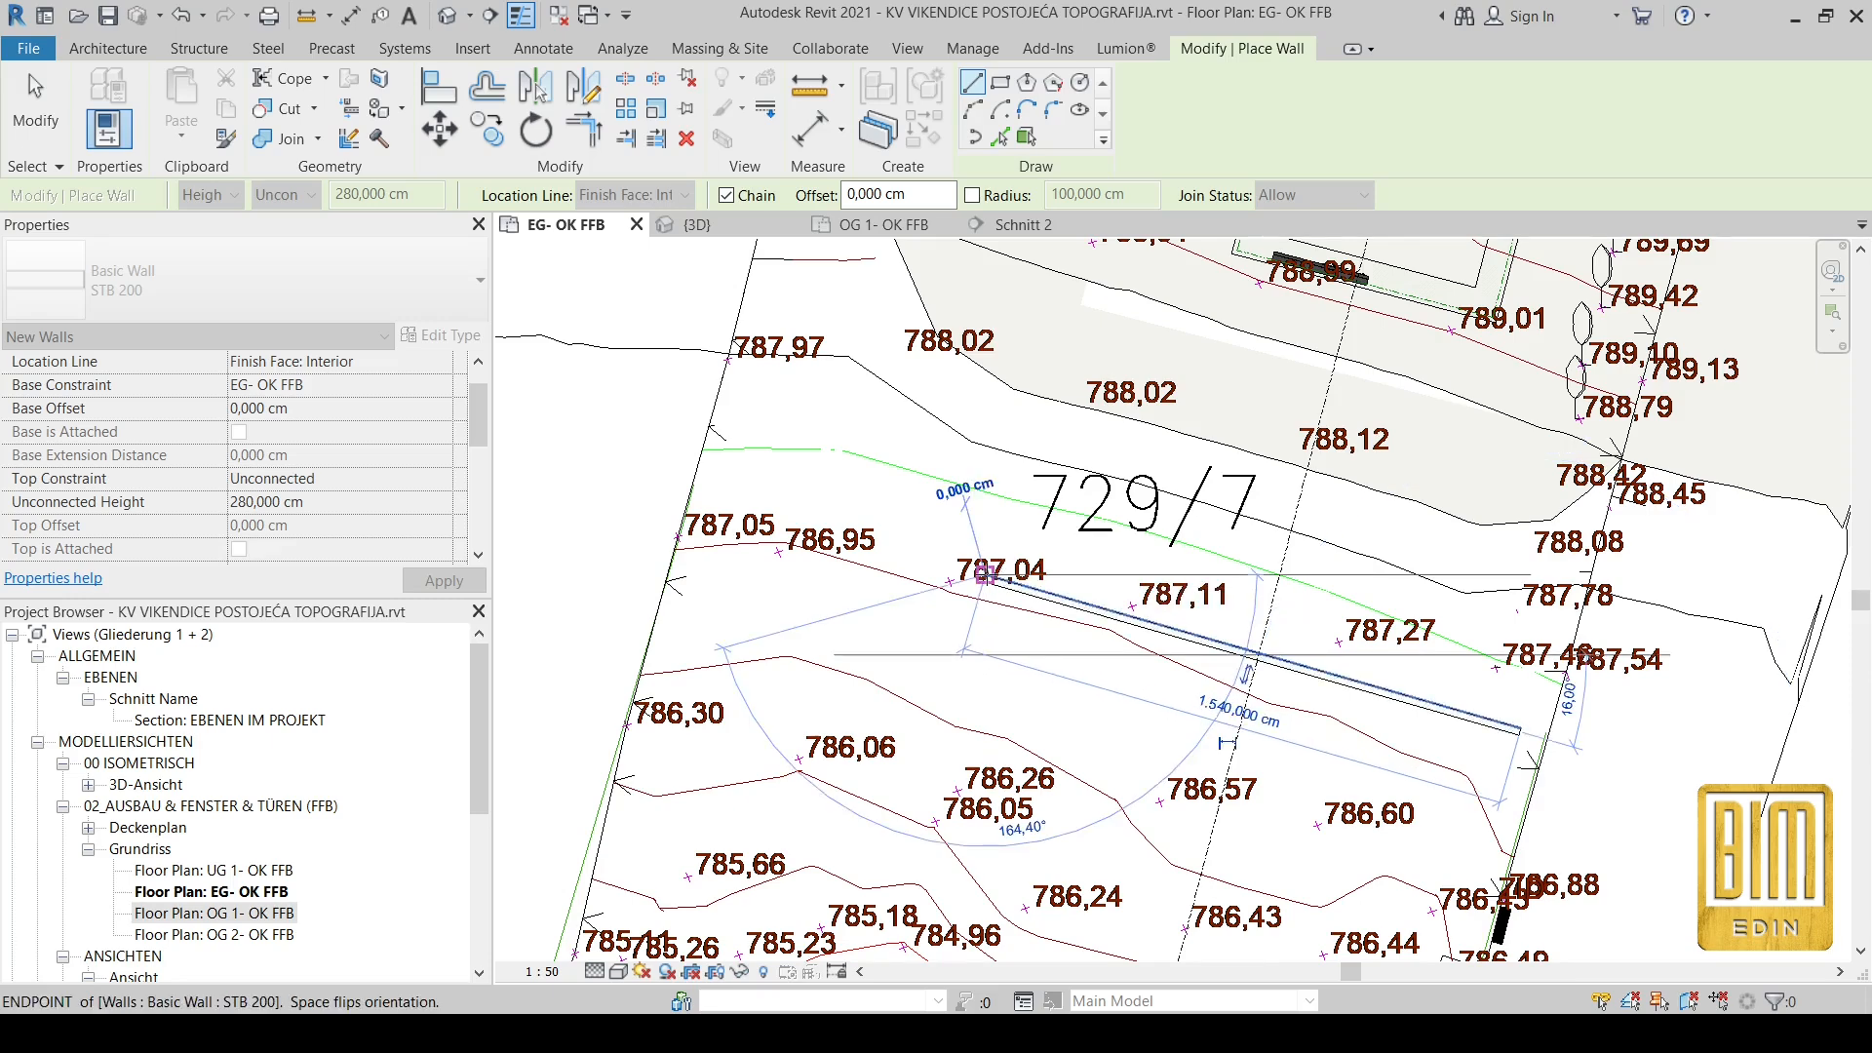
click(29, 112)
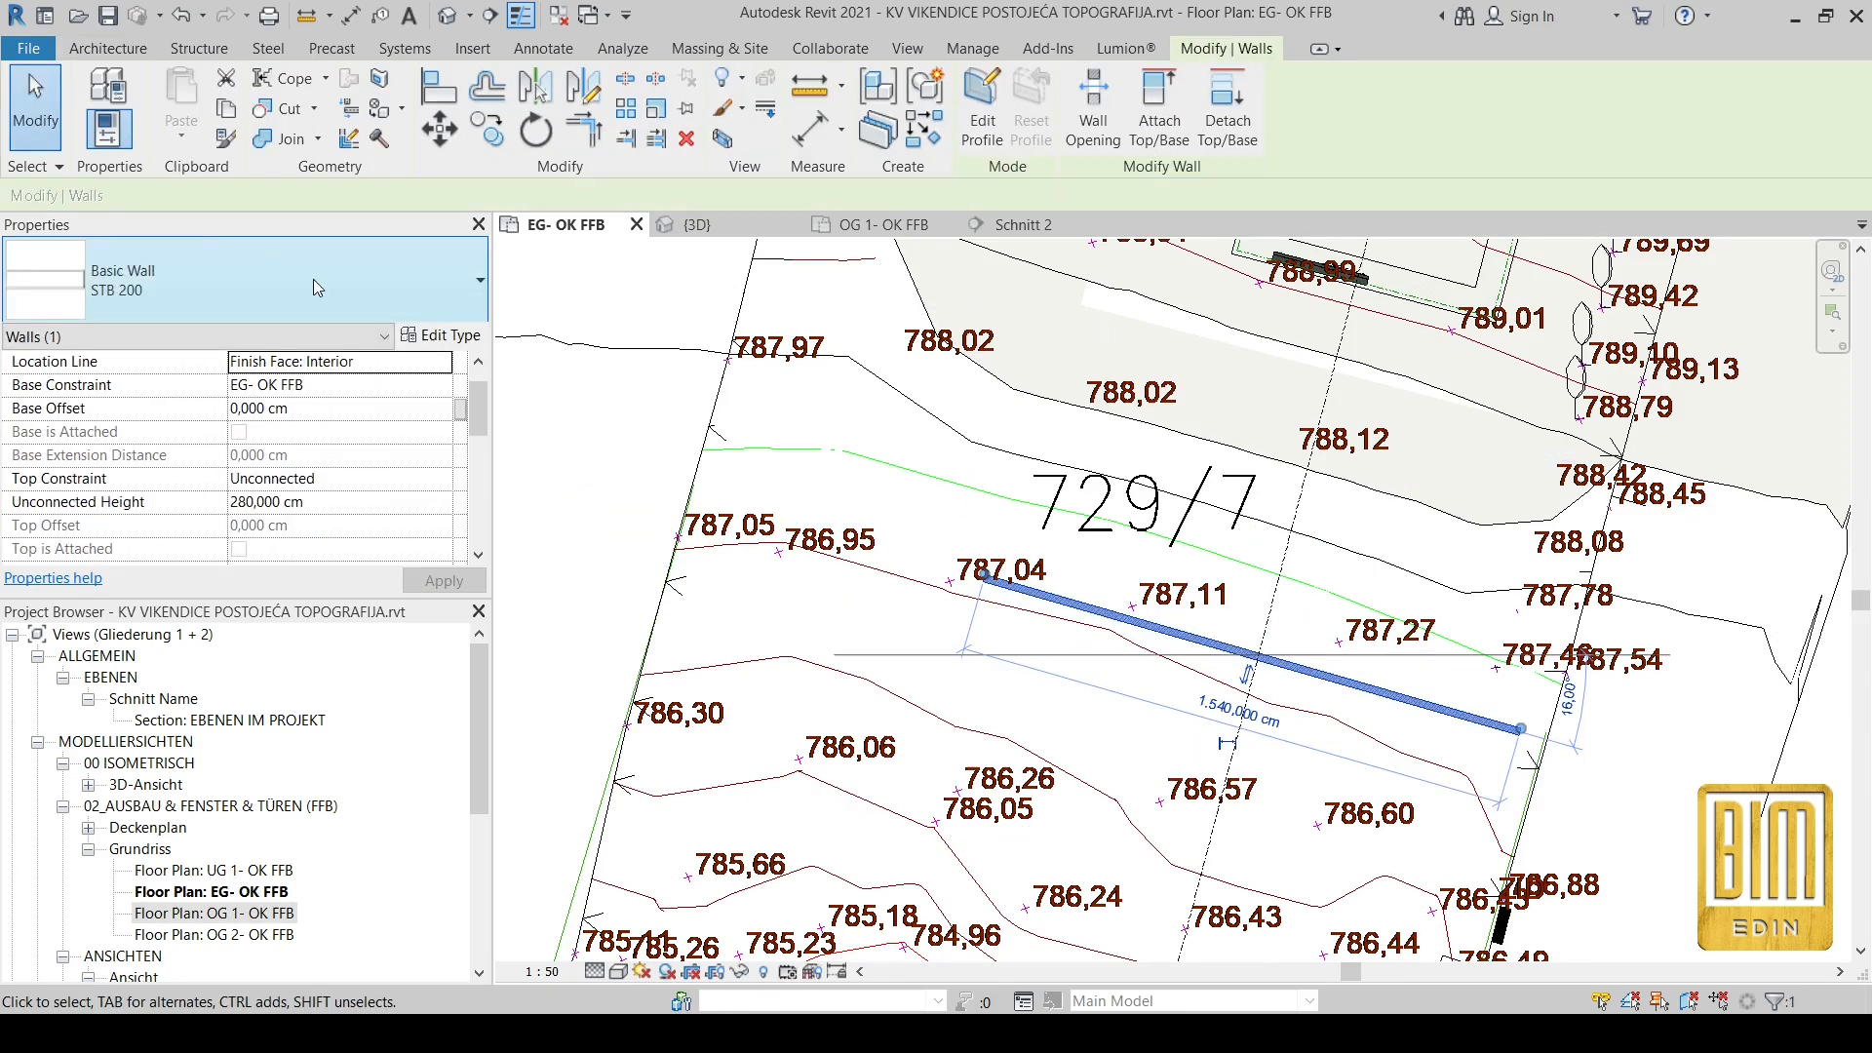
Step: Change the new wall to type STB 300 and look through the other available wall types
click(208, 273)
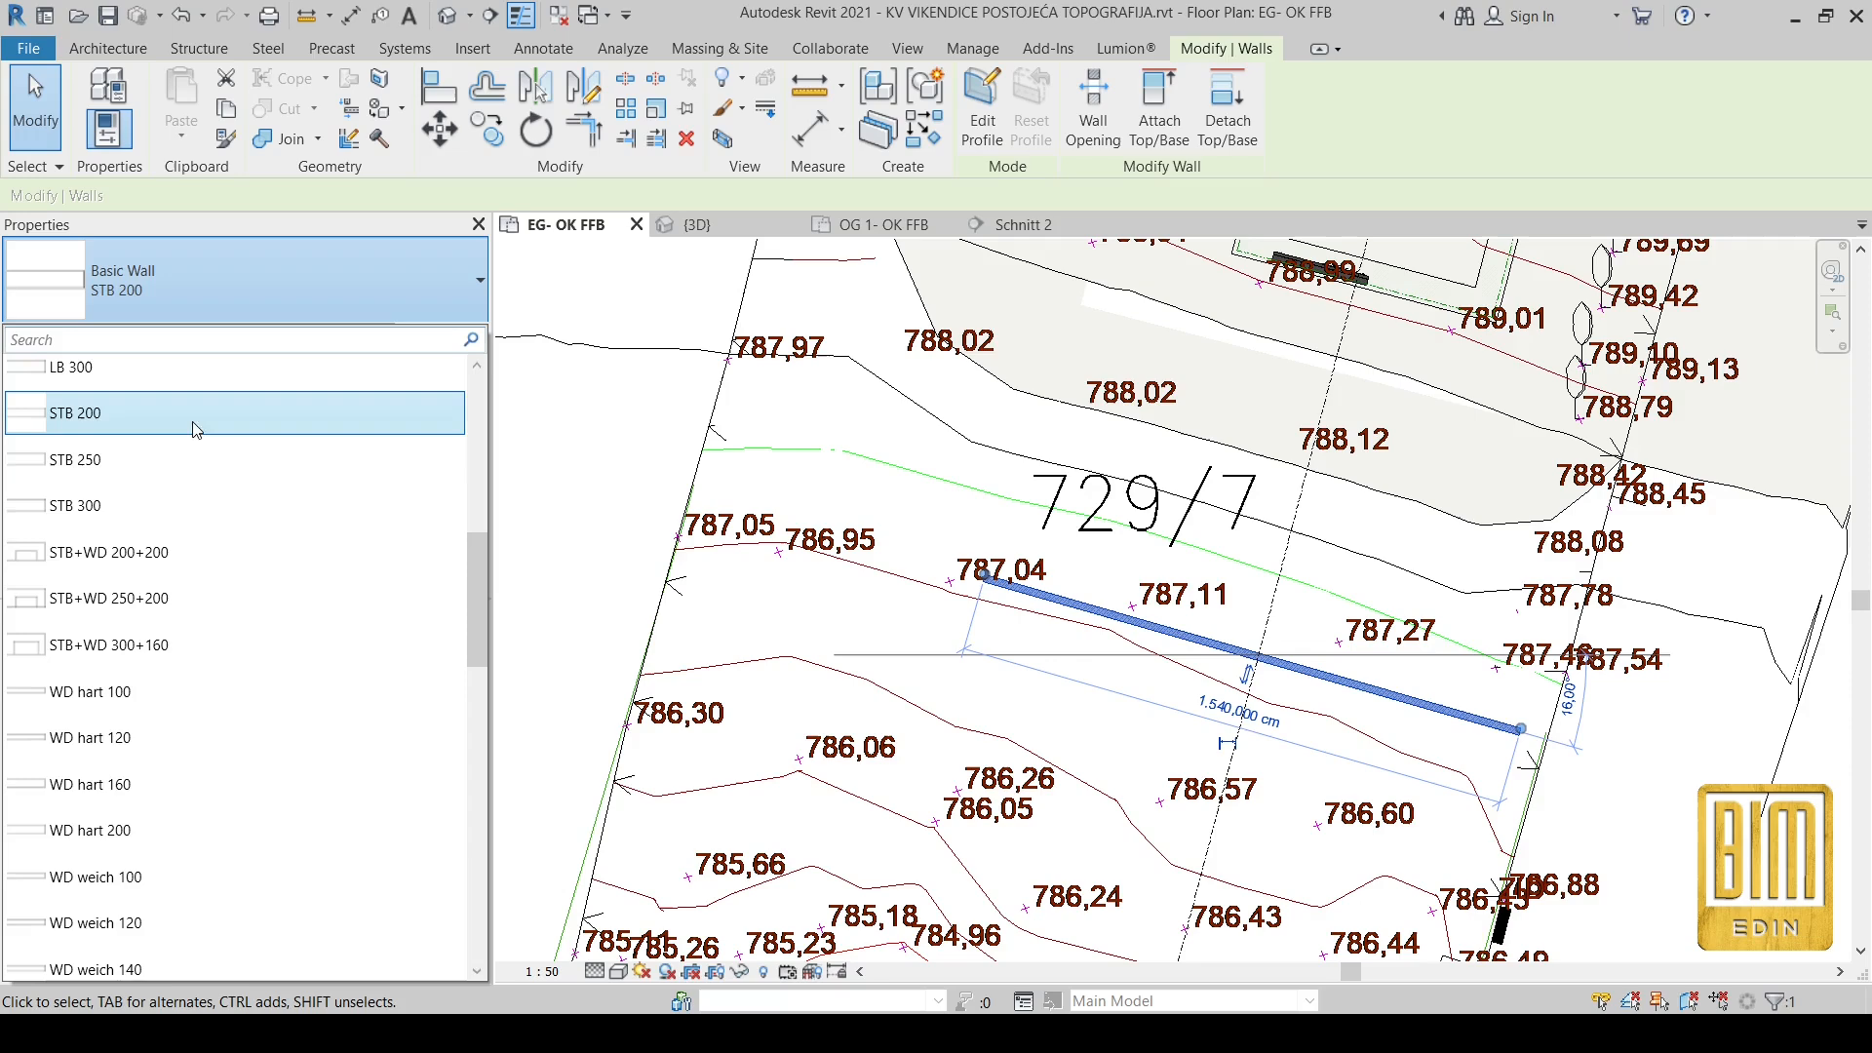
click(199, 507)
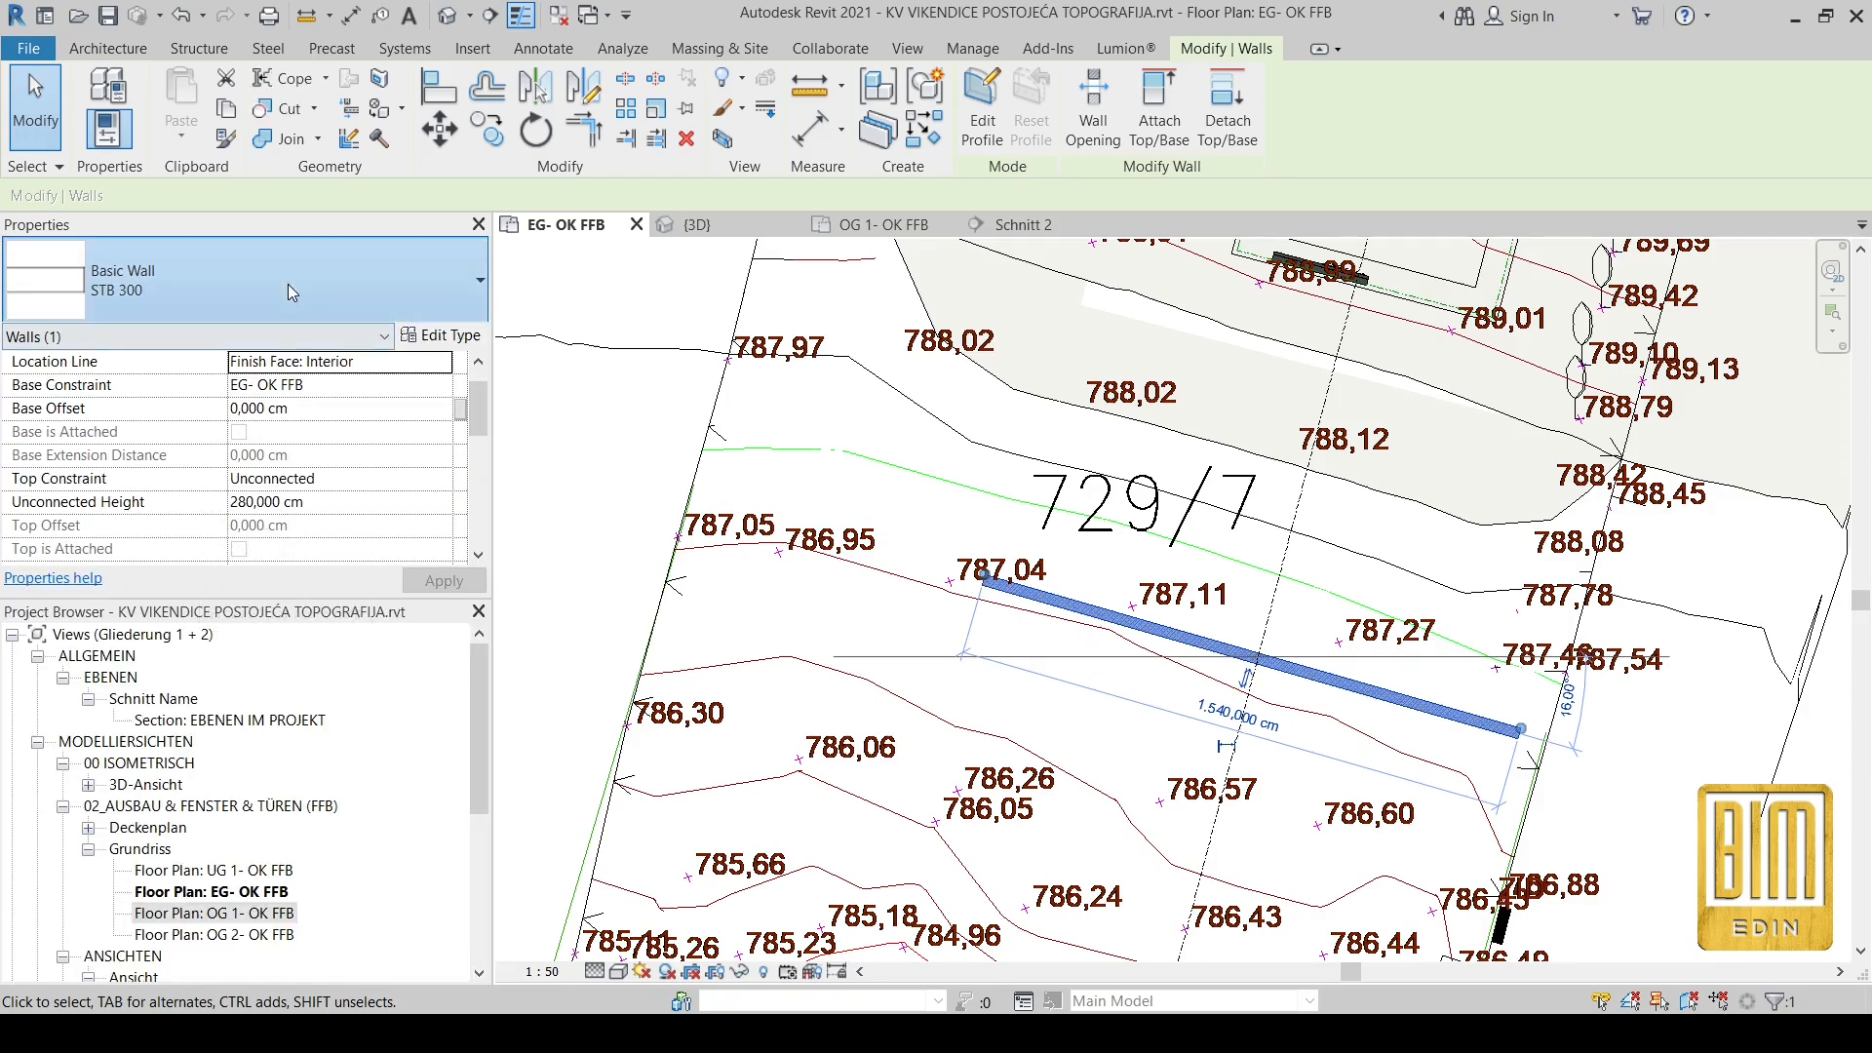
click(288, 284)
scroll(269, 426, up, 3)
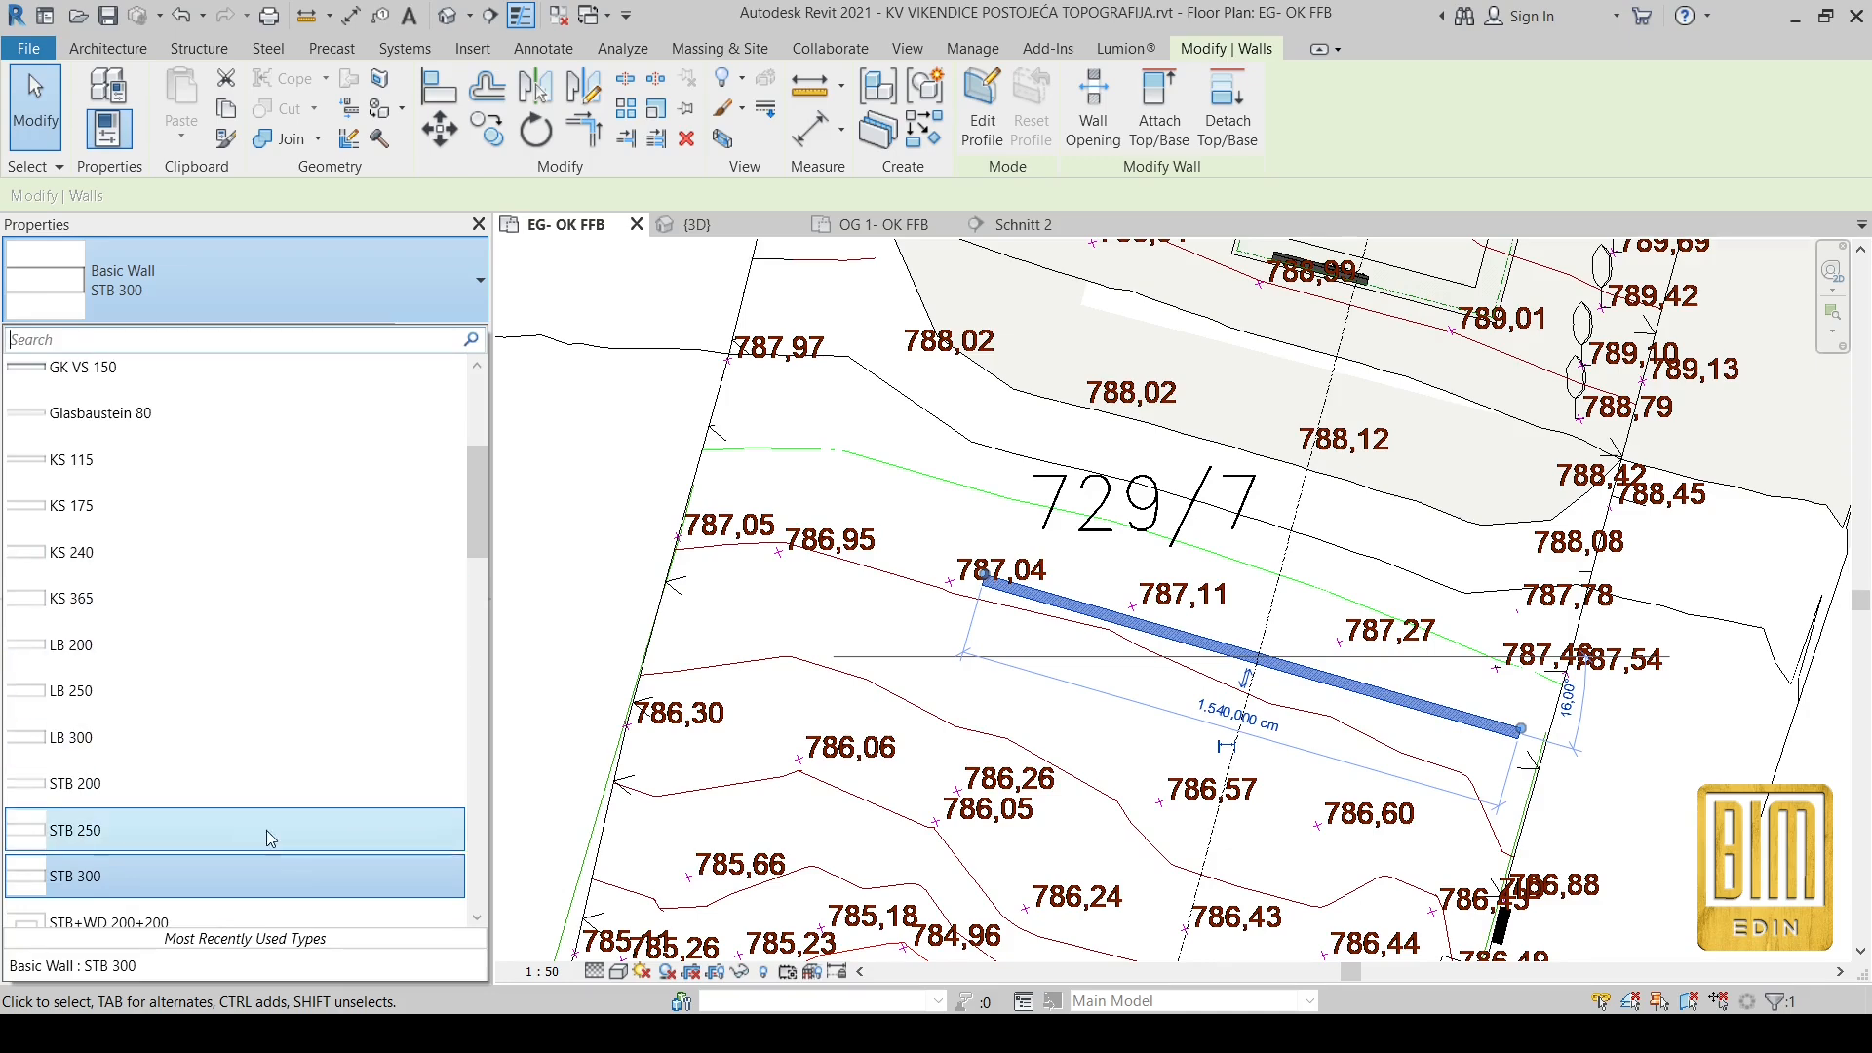
scroll(266, 829, up, 1)
scroll(266, 829, up, 2)
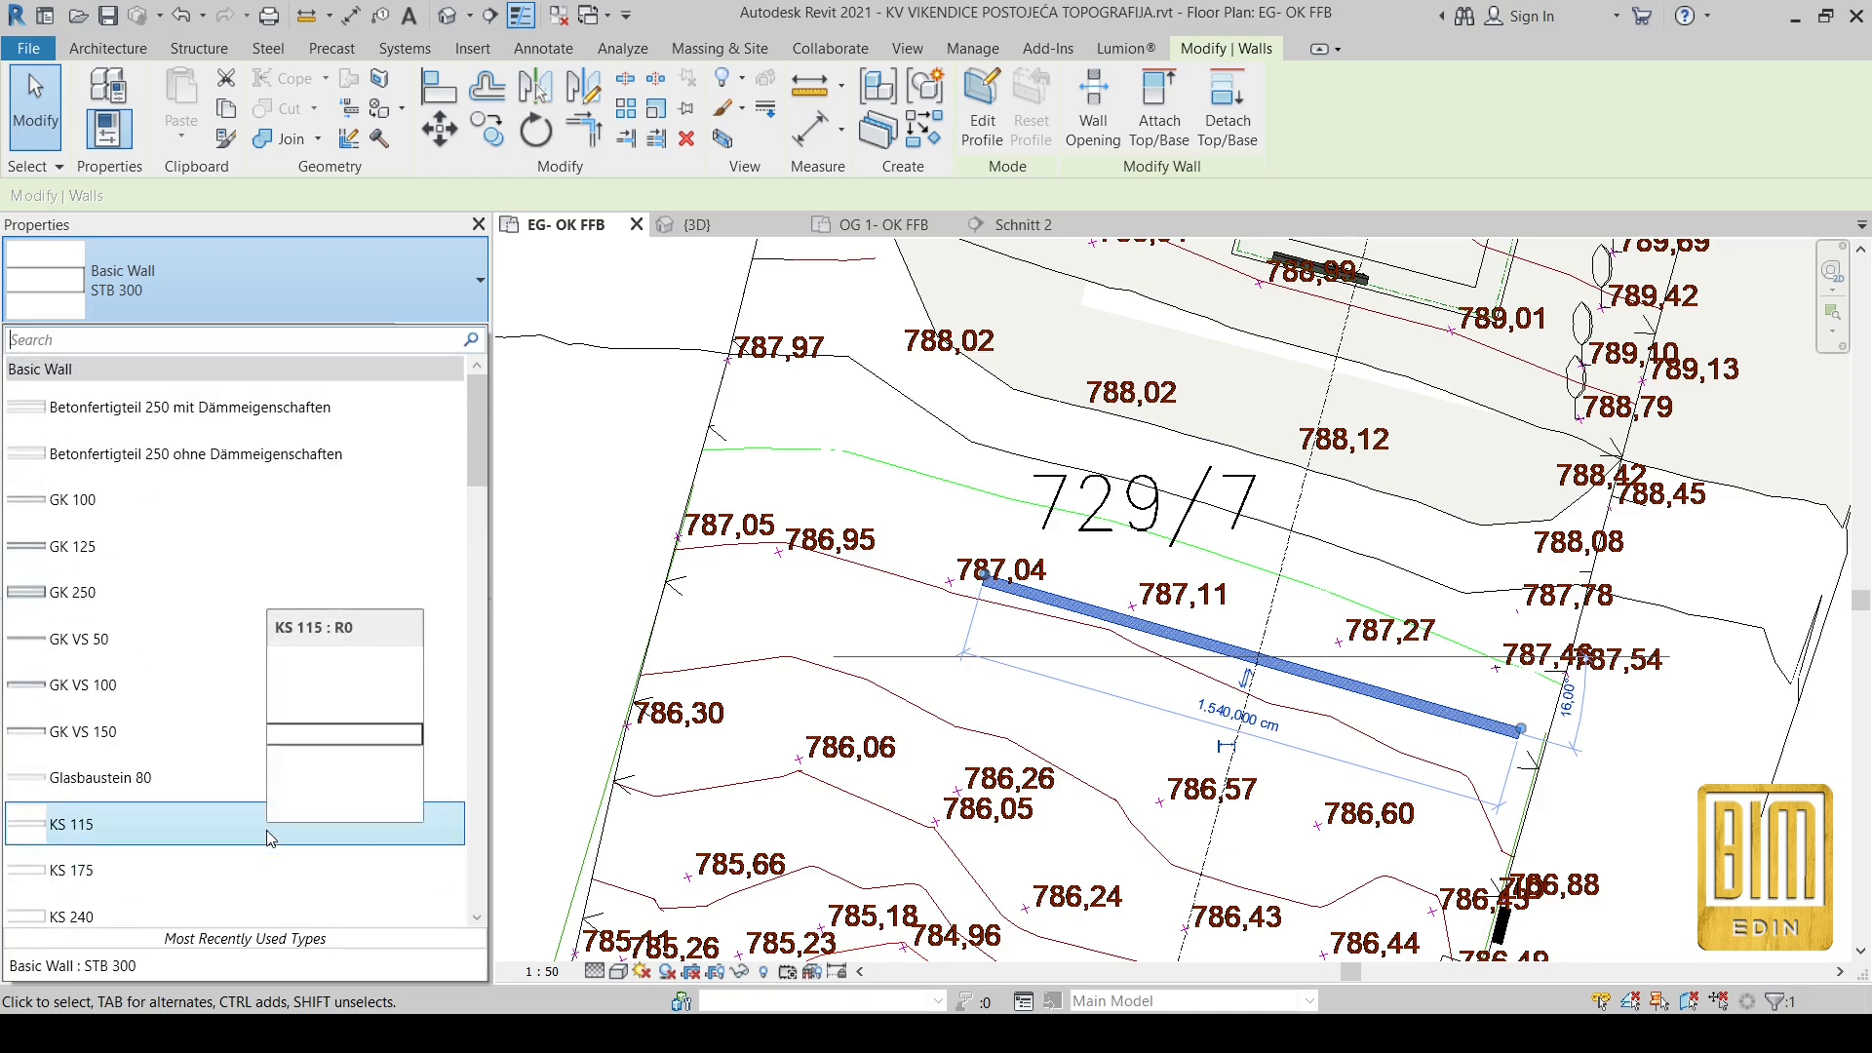
scroll(108, 804, down, 10)
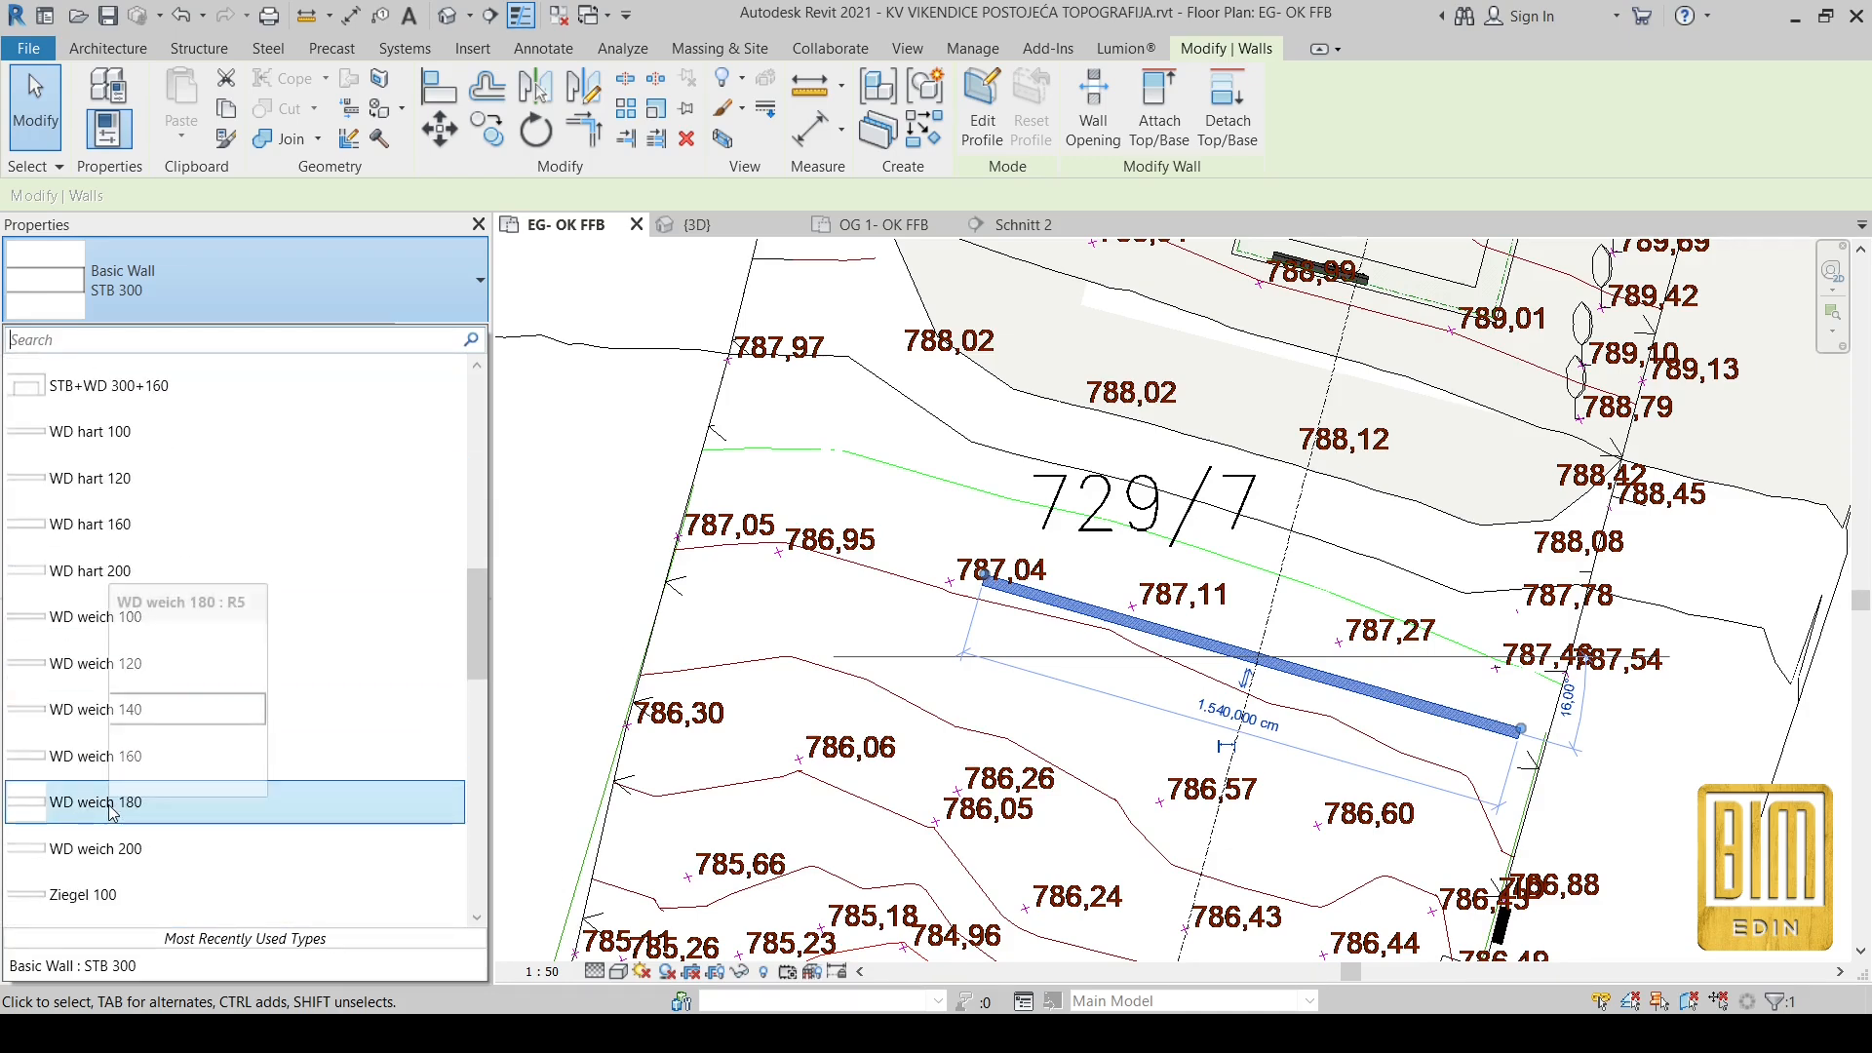
scroll(108, 814, down, 3)
scroll(304, 646, up, 5)
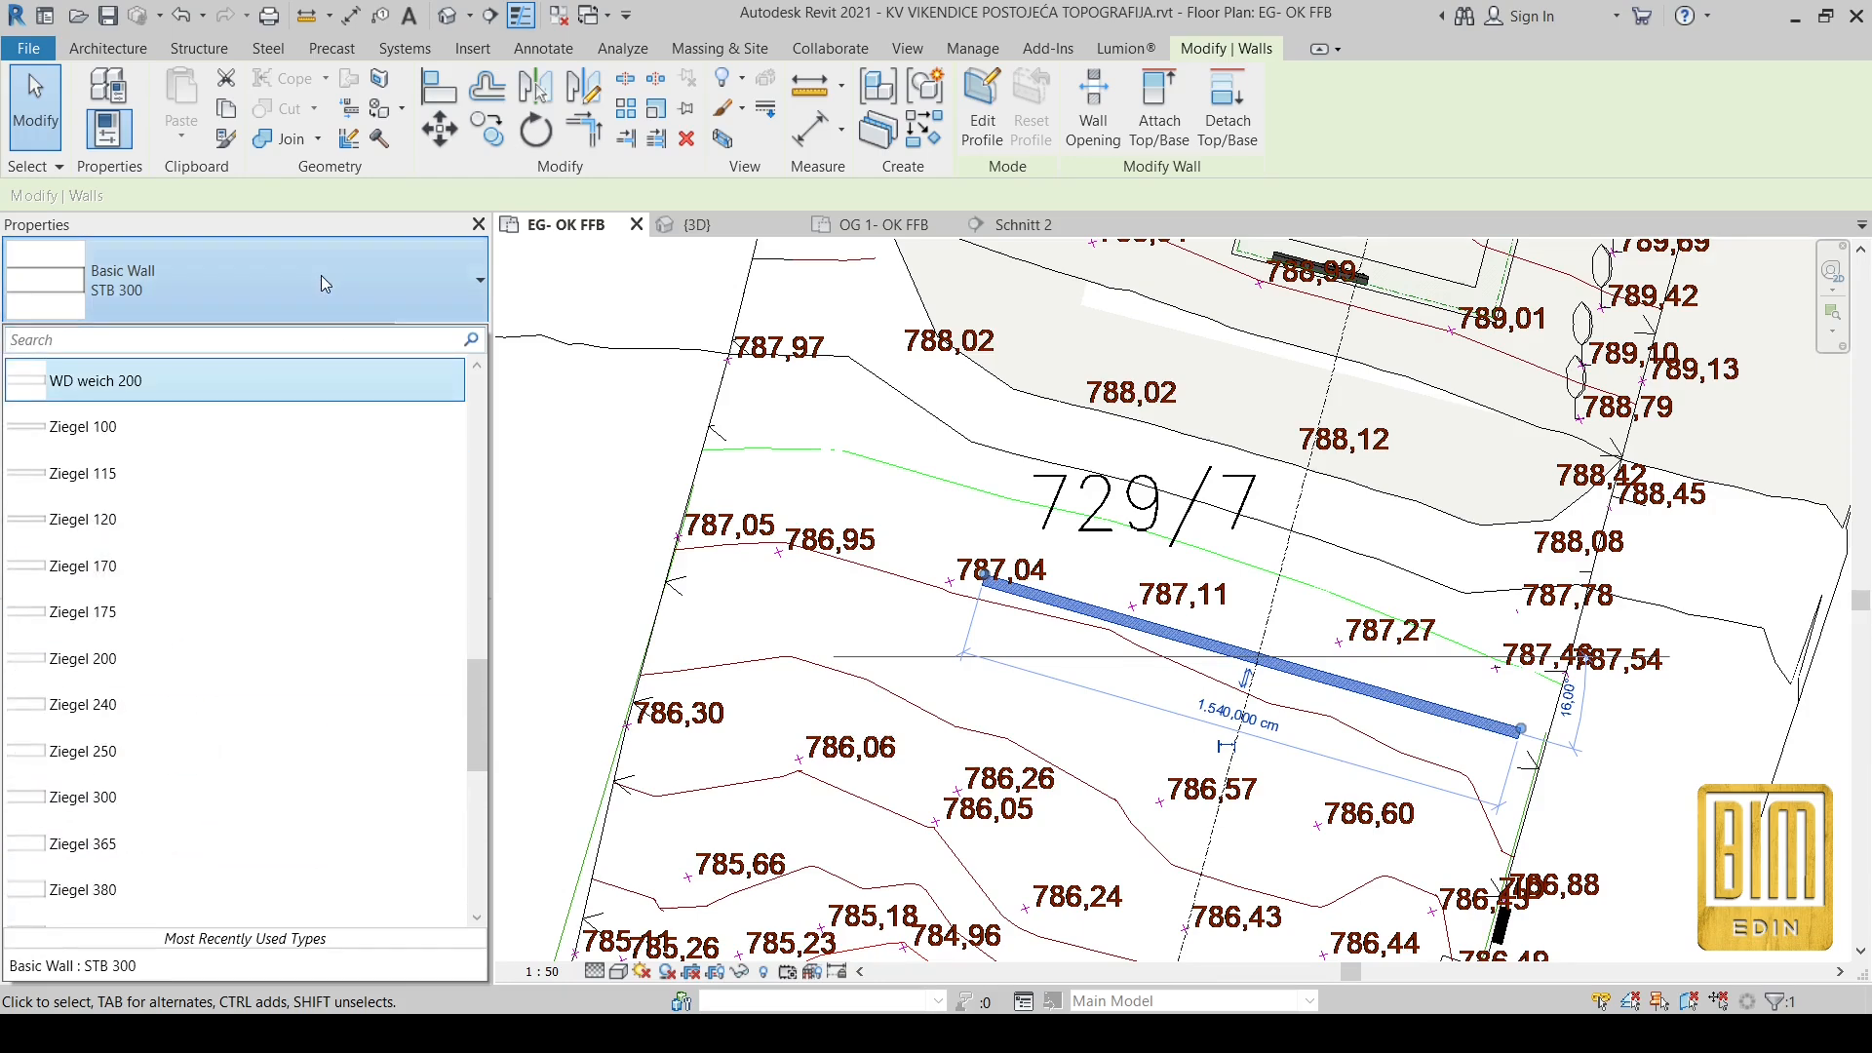
Step: Duplicate the STB 300 wall type under the name GABION 50 CM
click(443, 288)
click(439, 334)
click(514, 224)
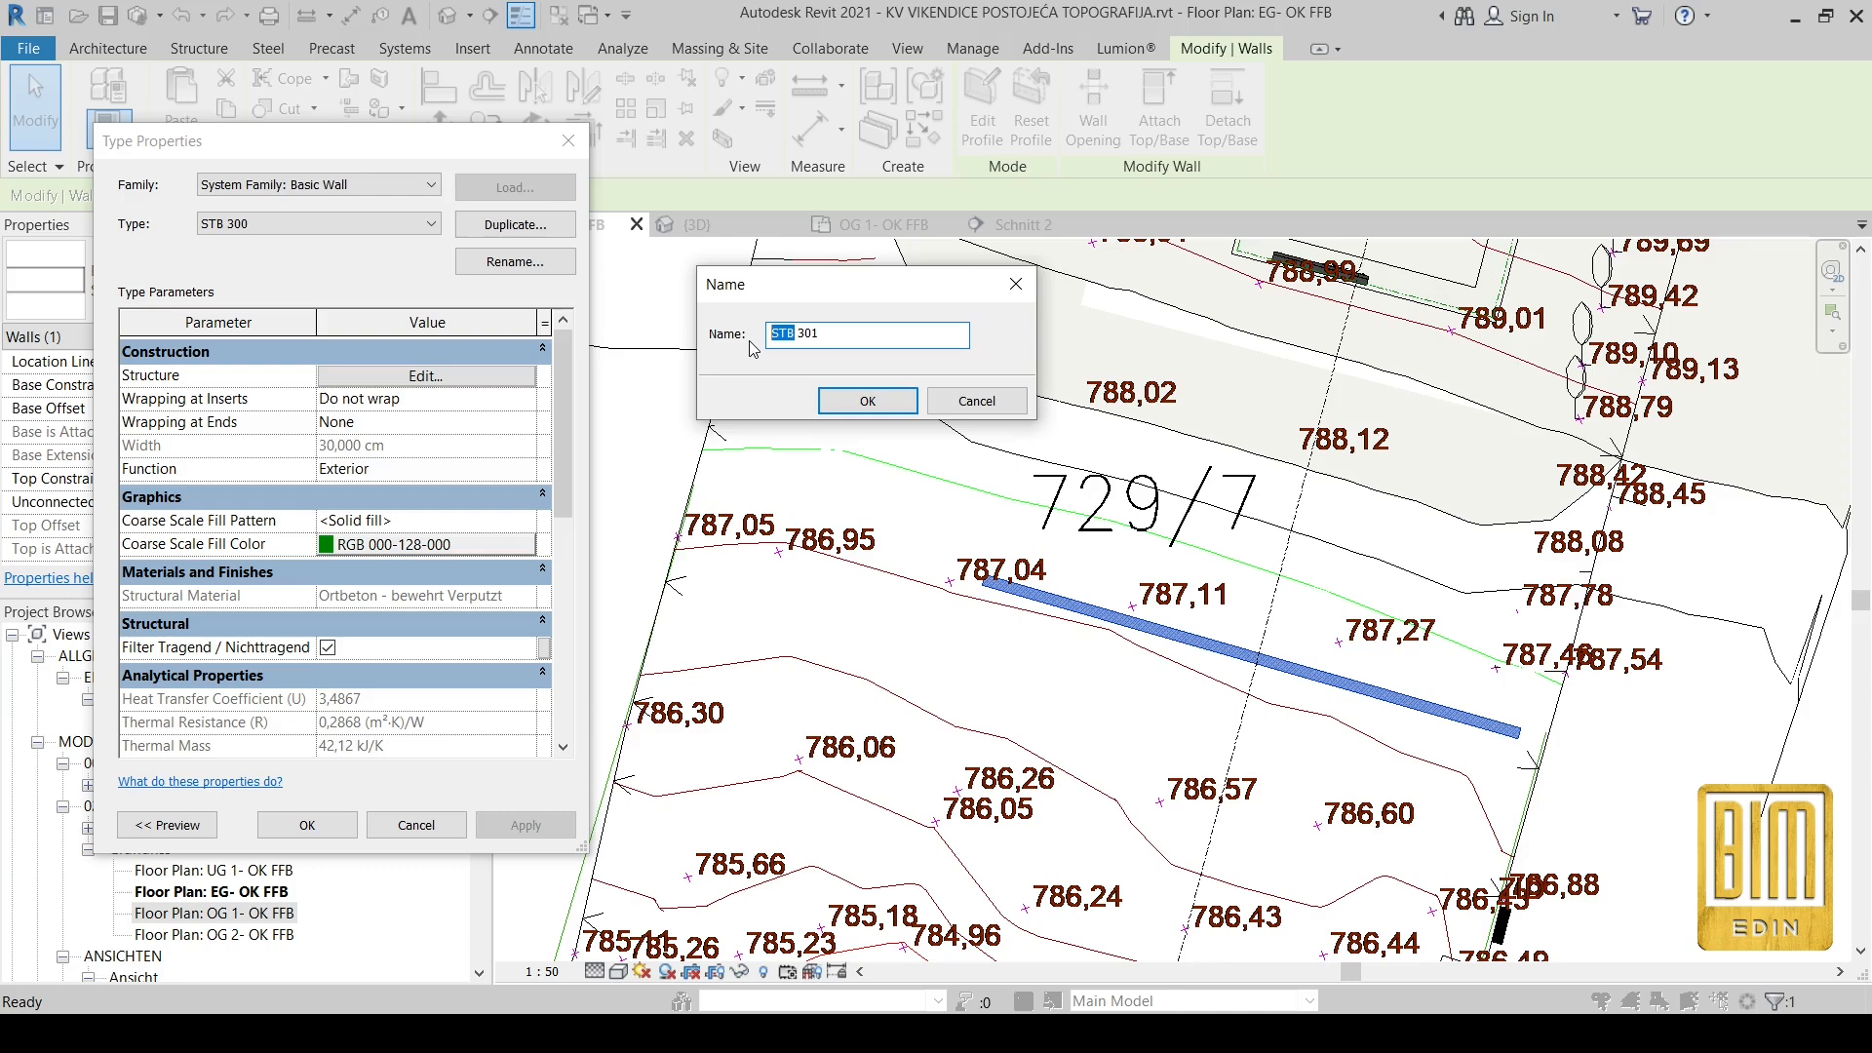
text(gabion)
key(Caps_Lock)
text(GABION 50 CM)
click(876, 397)
Step: Set the structure layer thickness of the GABION 50 CM wall type to 50 cm
click(426, 375)
click(414, 392)
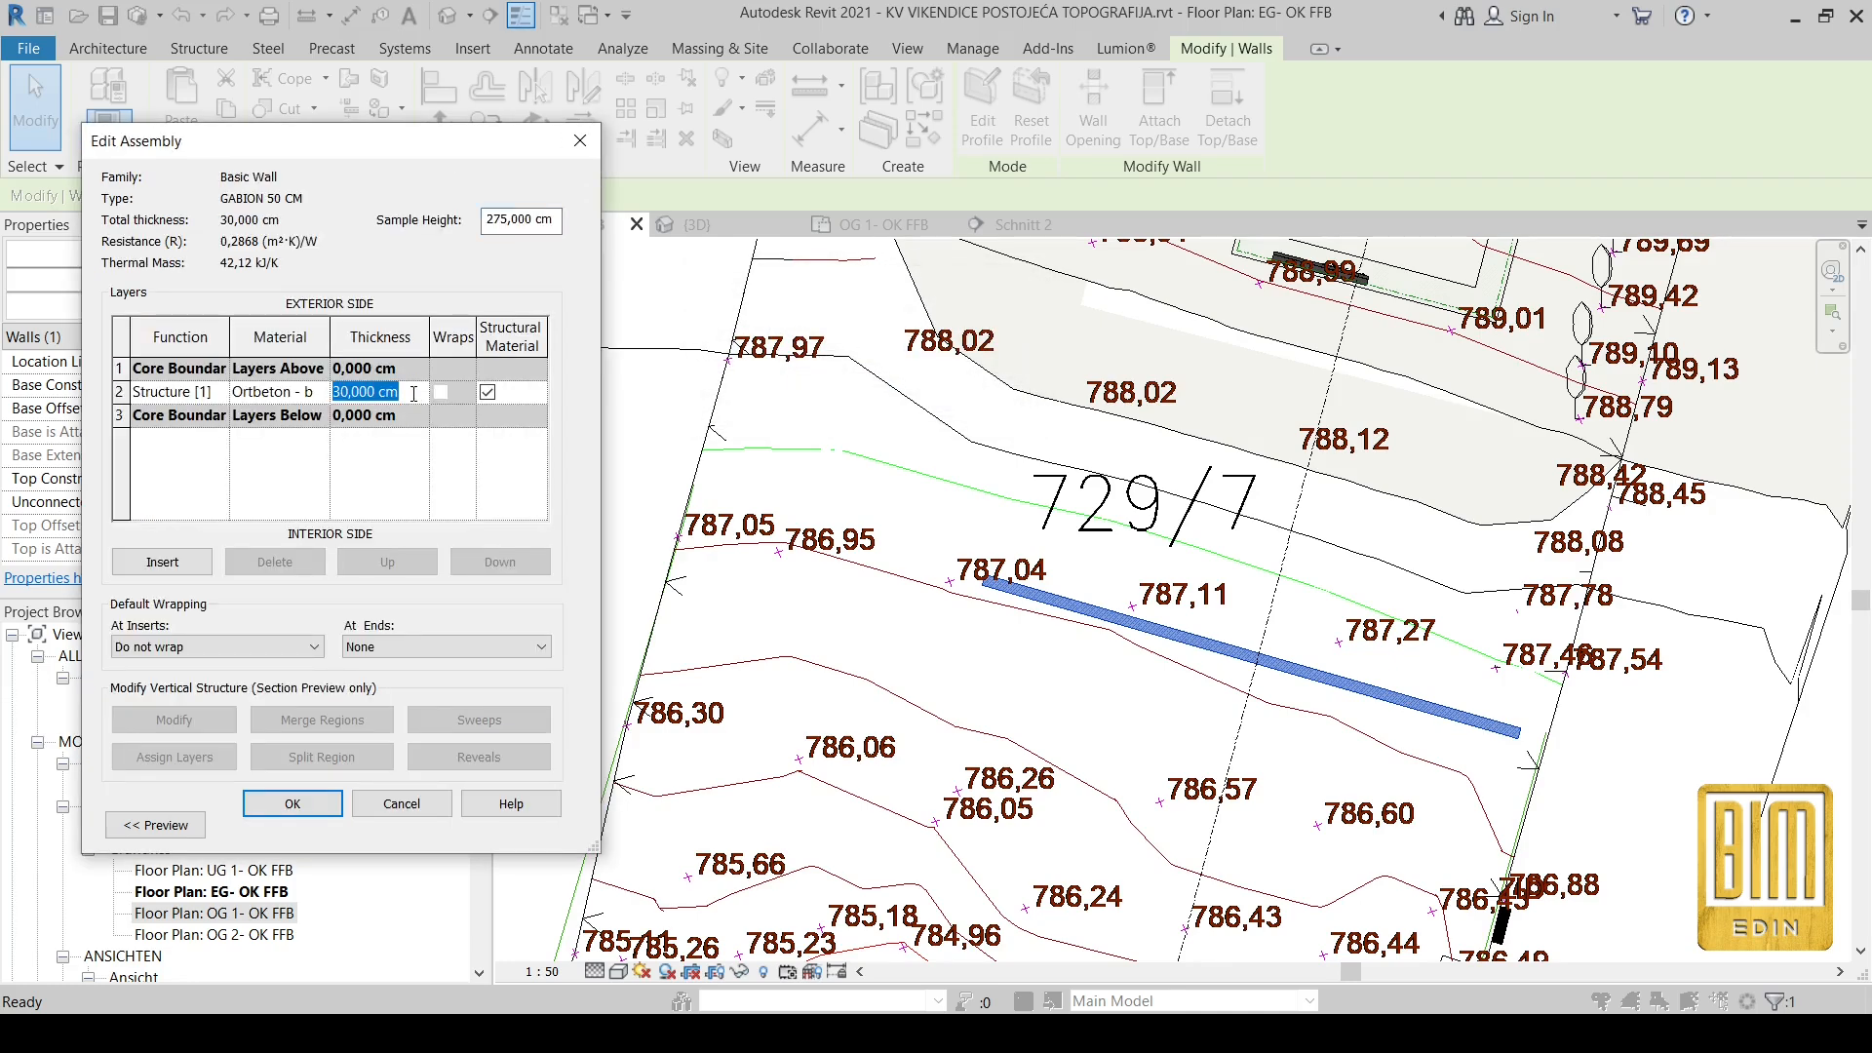
click(310, 813)
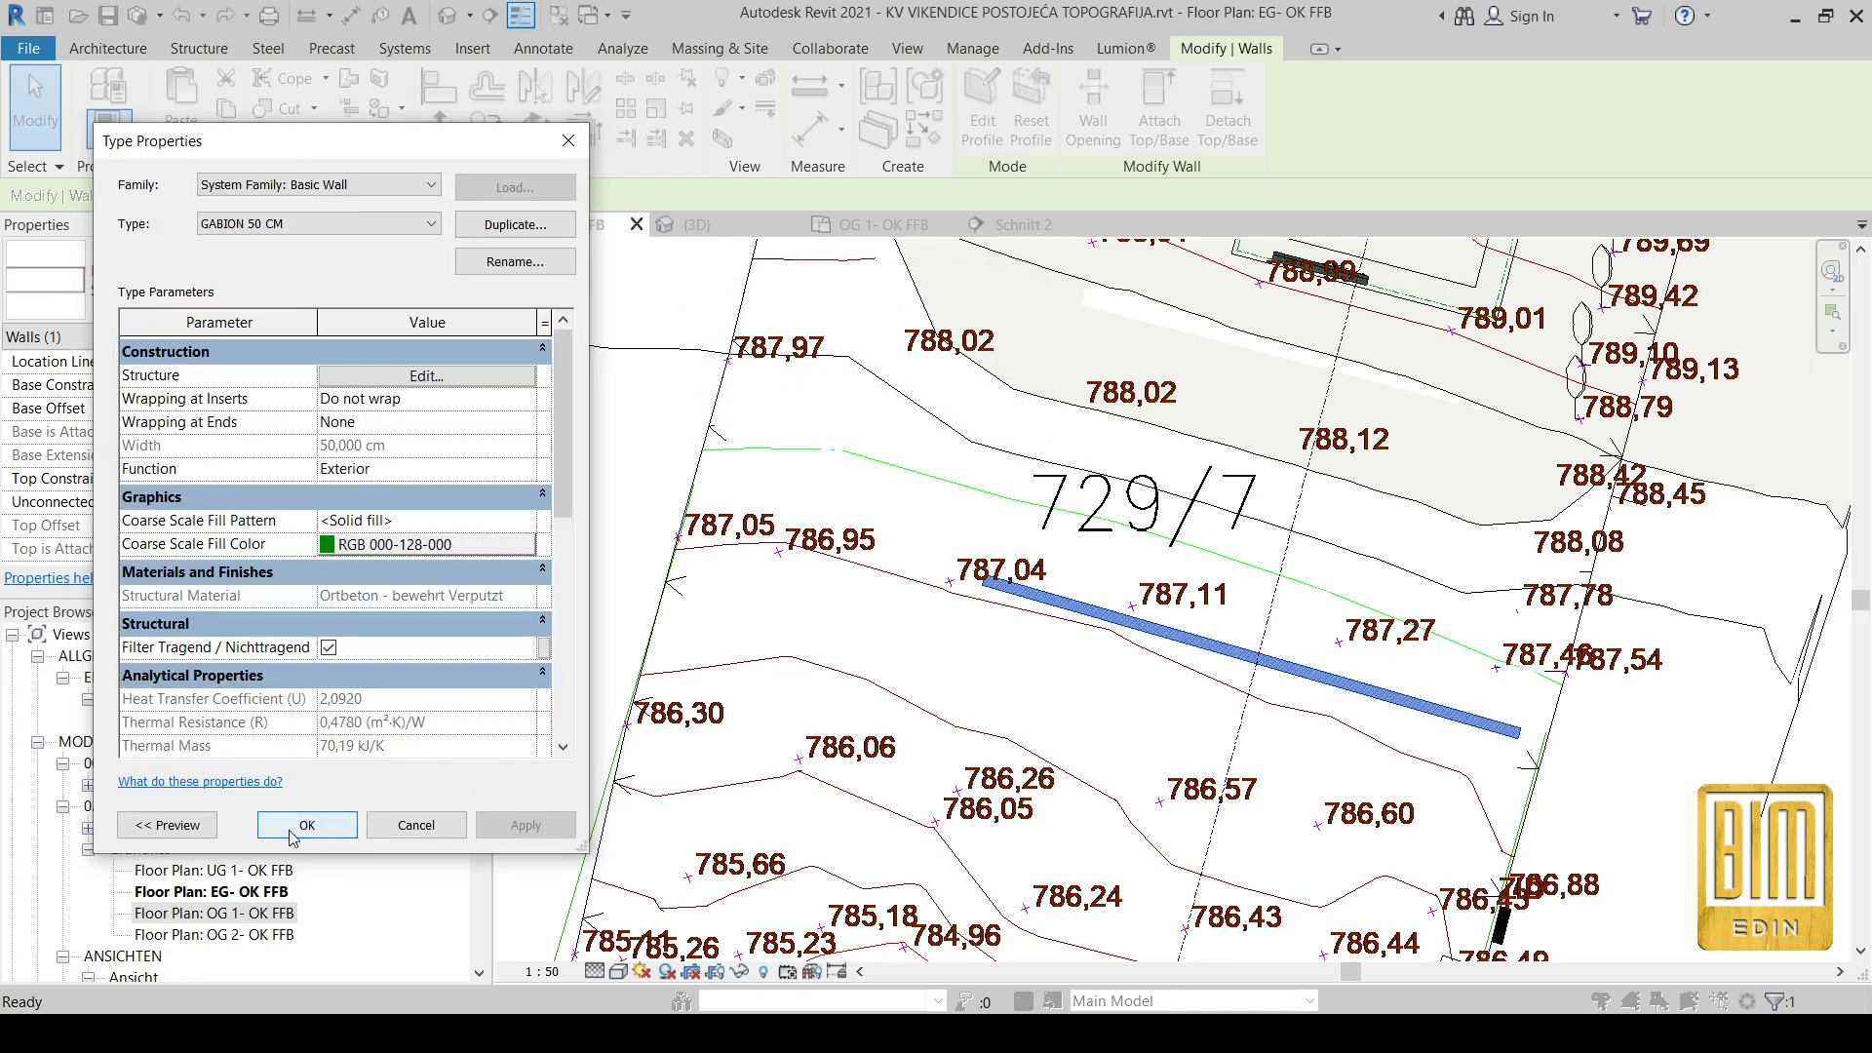
click(306, 825)
Step: Open section Schnitt 2 and stretch the gabion wall to a base offset of -80 cm and a height of 130 cm
scroll(1168, 651, up, 2)
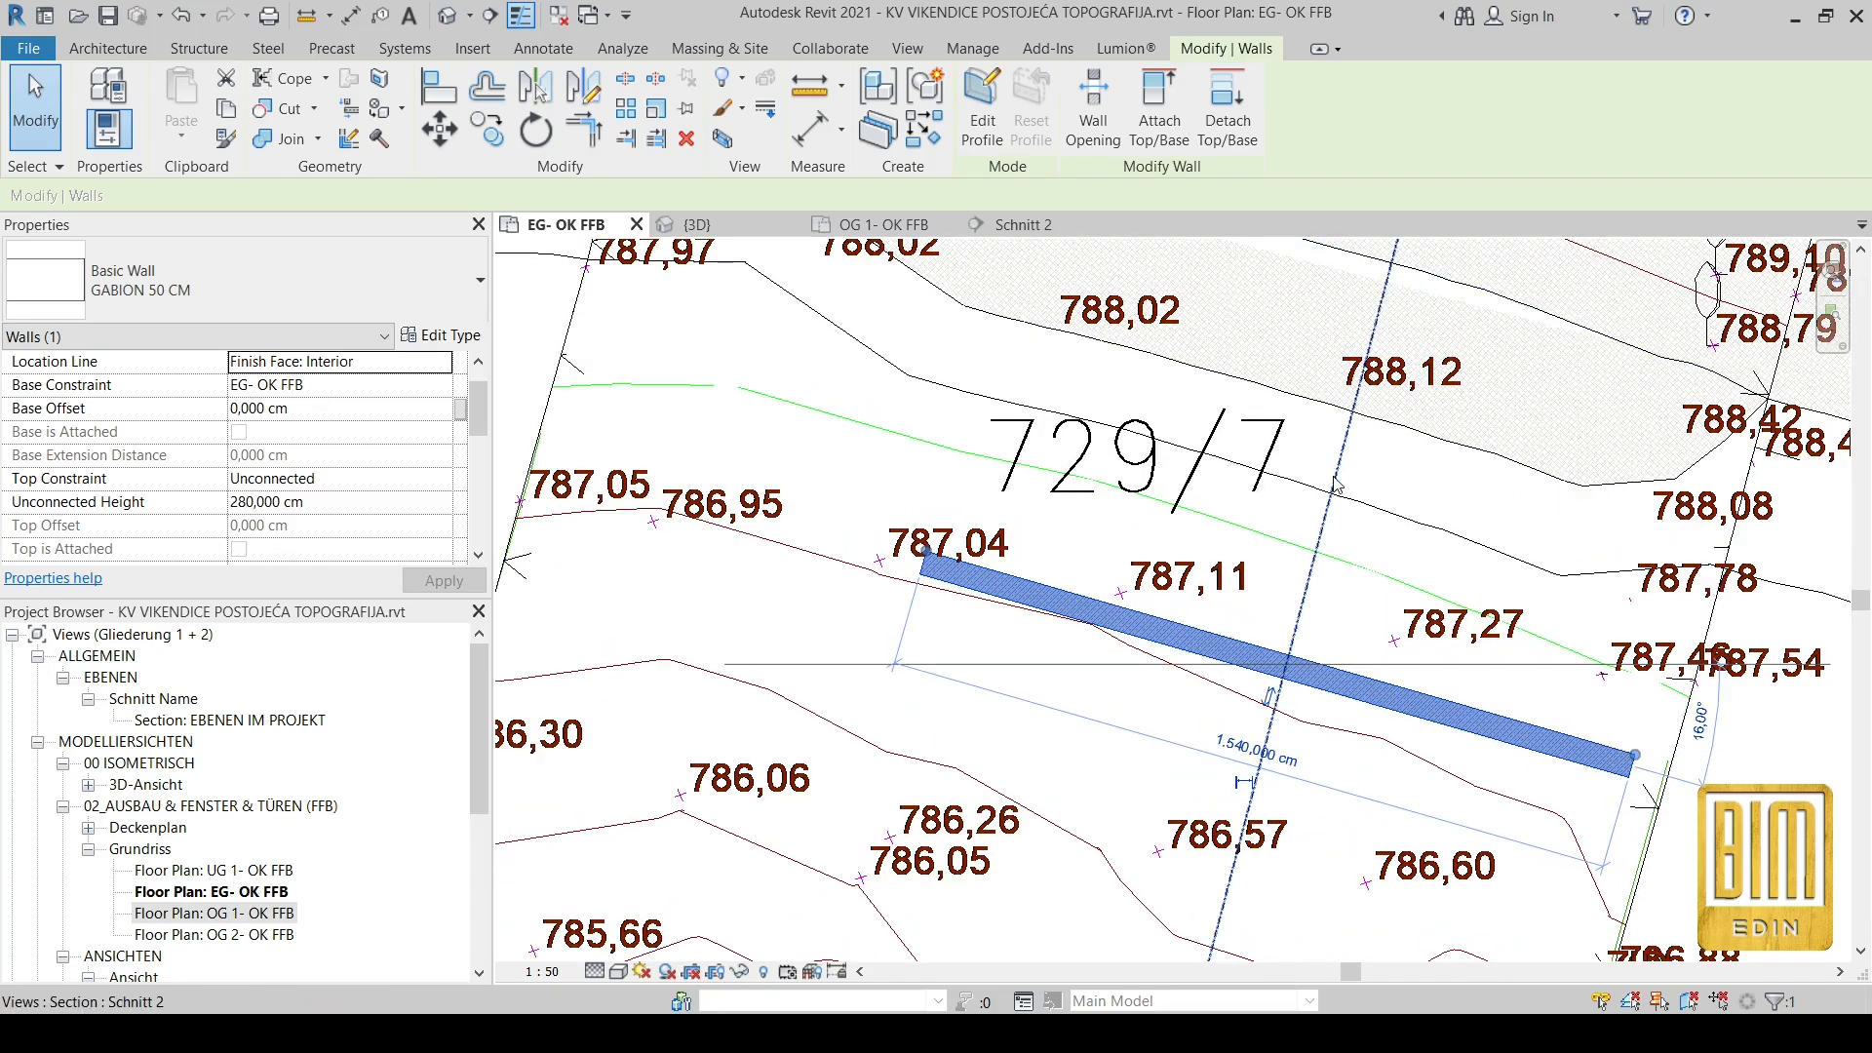
right_click(1337, 485)
click(1385, 586)
click(963, 626)
scroll(965, 629, up, 3)
scroll(978, 671, up, 3)
drag(978, 669, 984, 710)
scroll(983, 705, down, 6)
scroll(983, 472, up, 2)
drag(984, 447, 974, 669)
scroll(948, 827, up, 2)
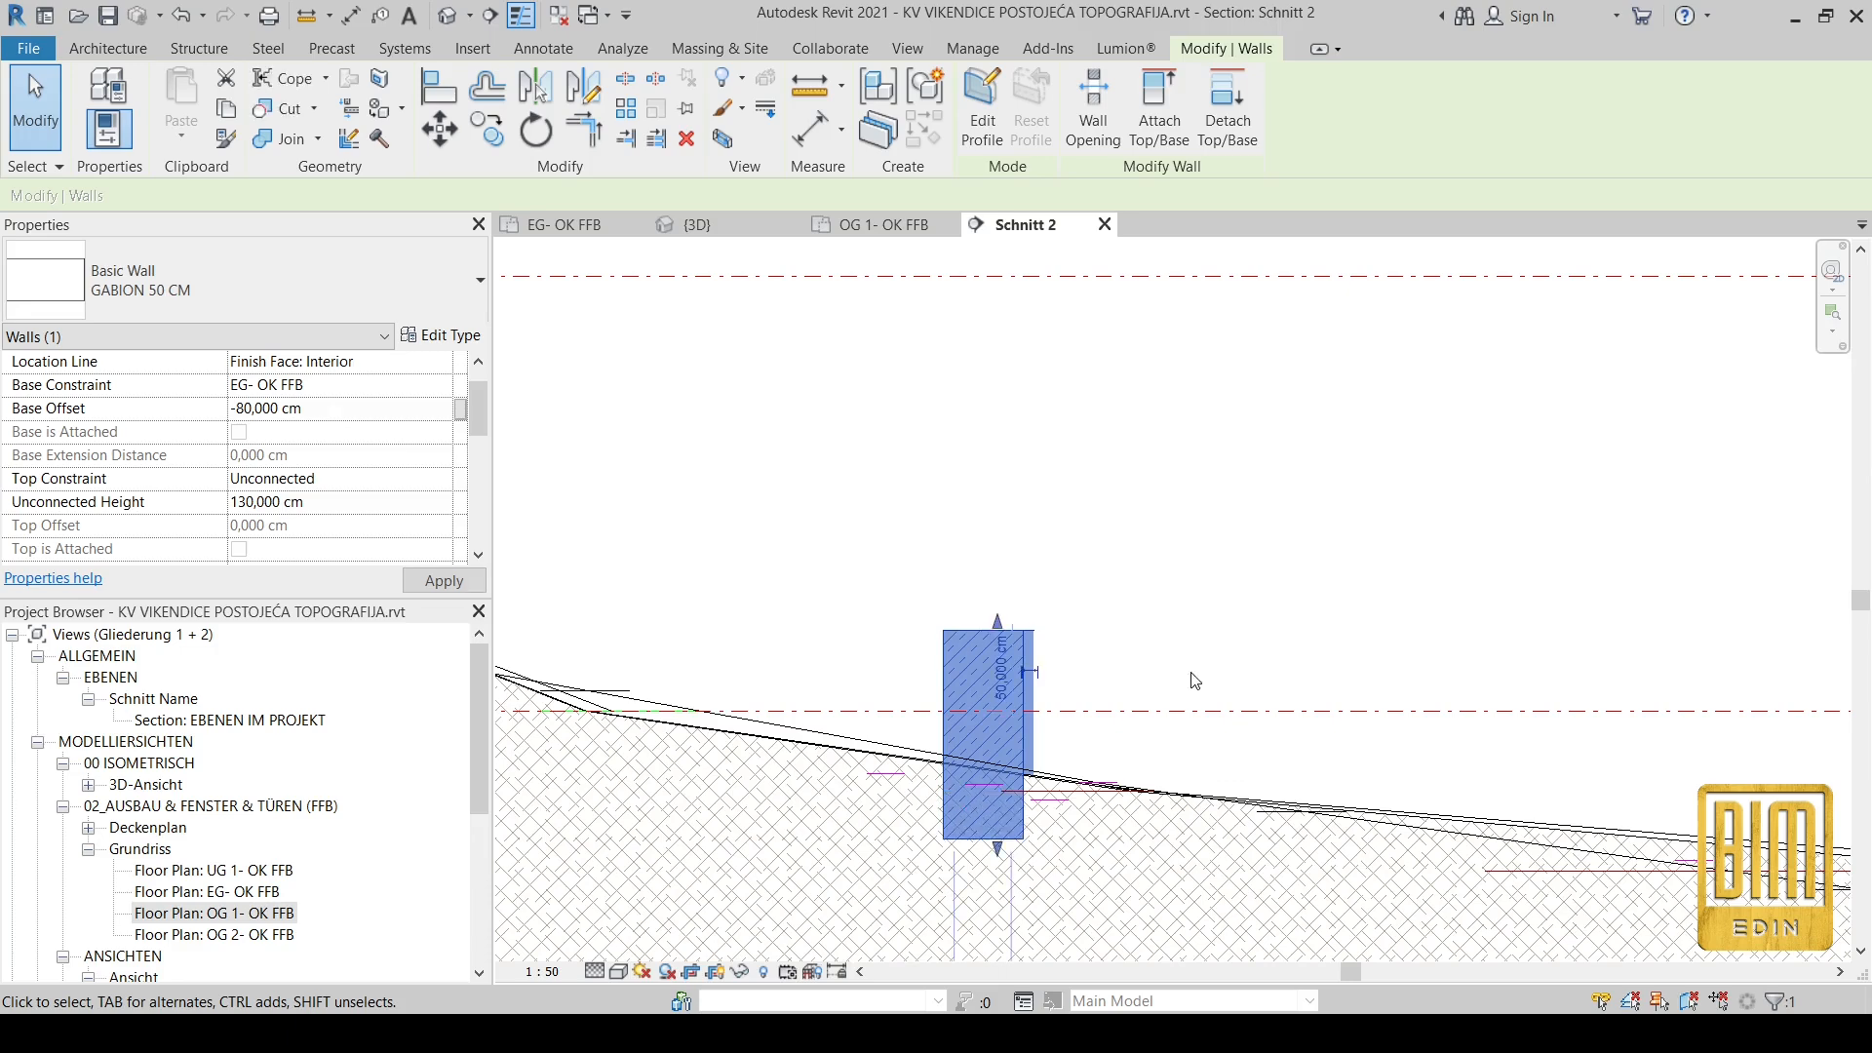
Step: Inspect how the gabion wall sits in the slope in section Schnitt 2 and in the 3D view
scroll(1195, 680, down, 2)
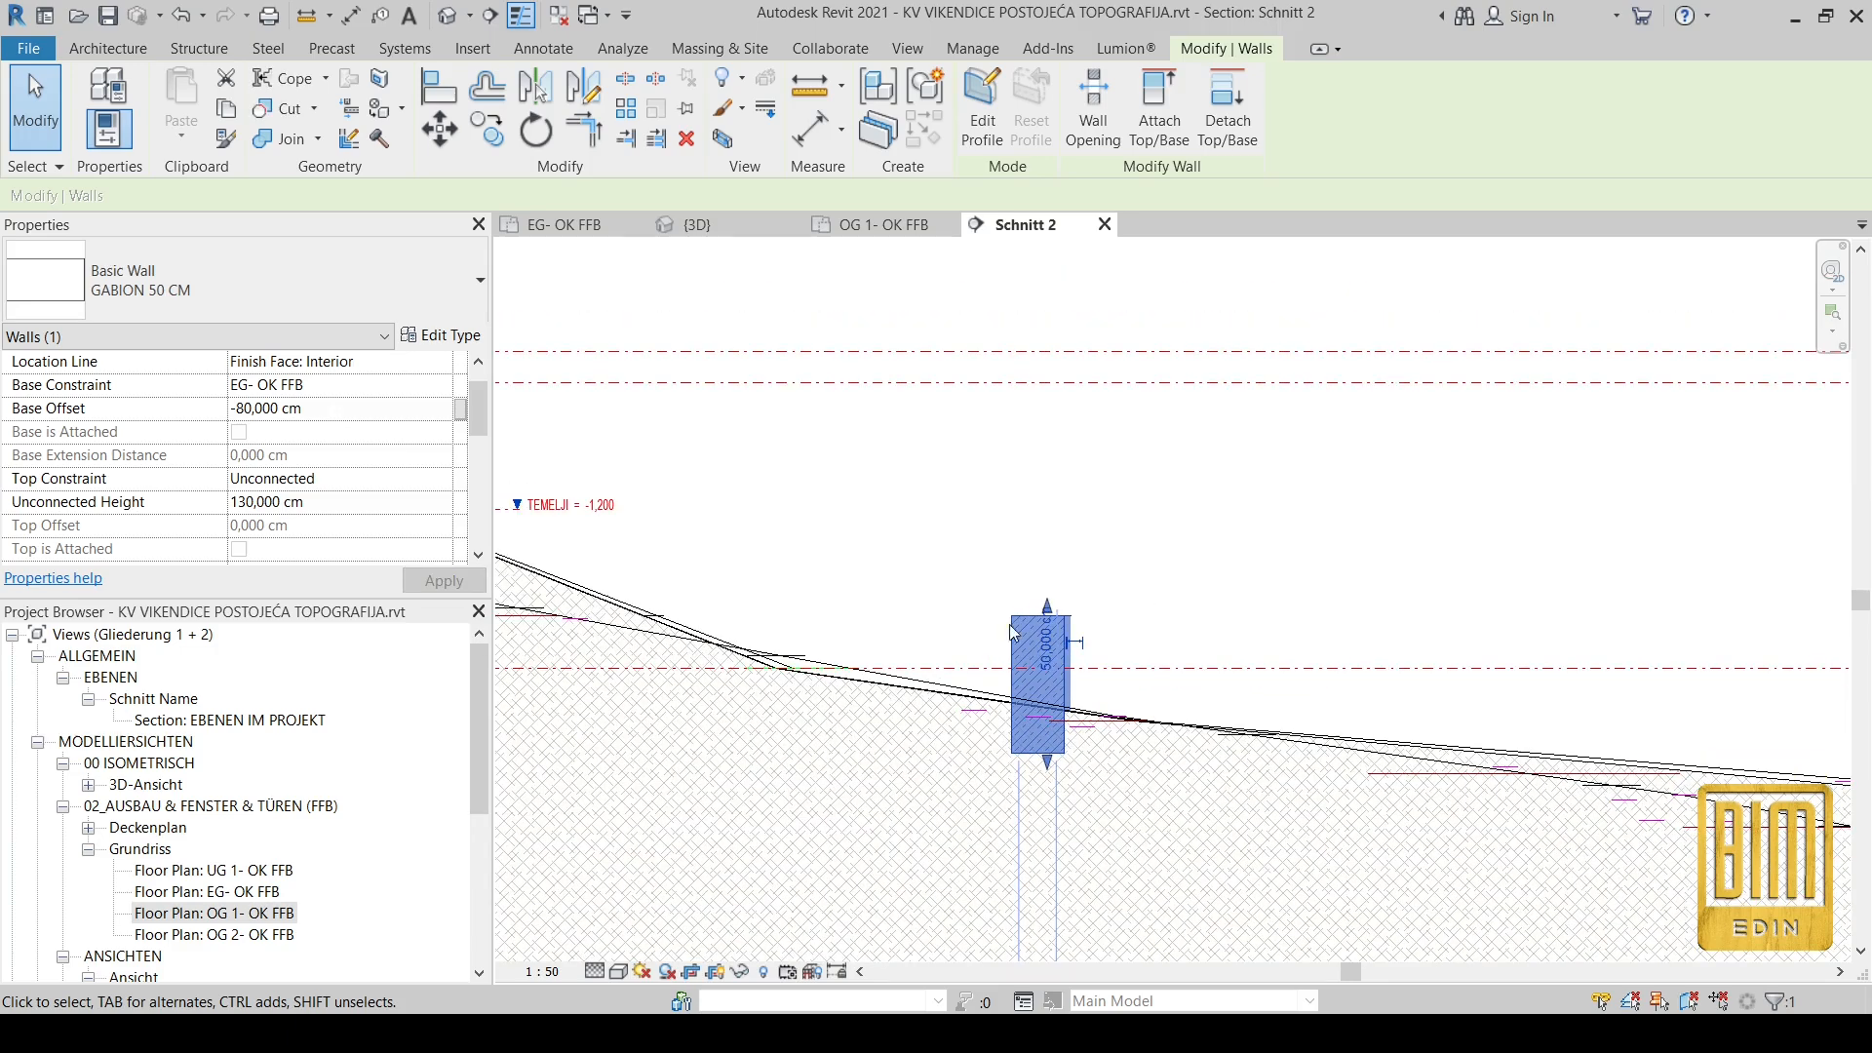
scroll(1011, 768, up, 3)
click(971, 515)
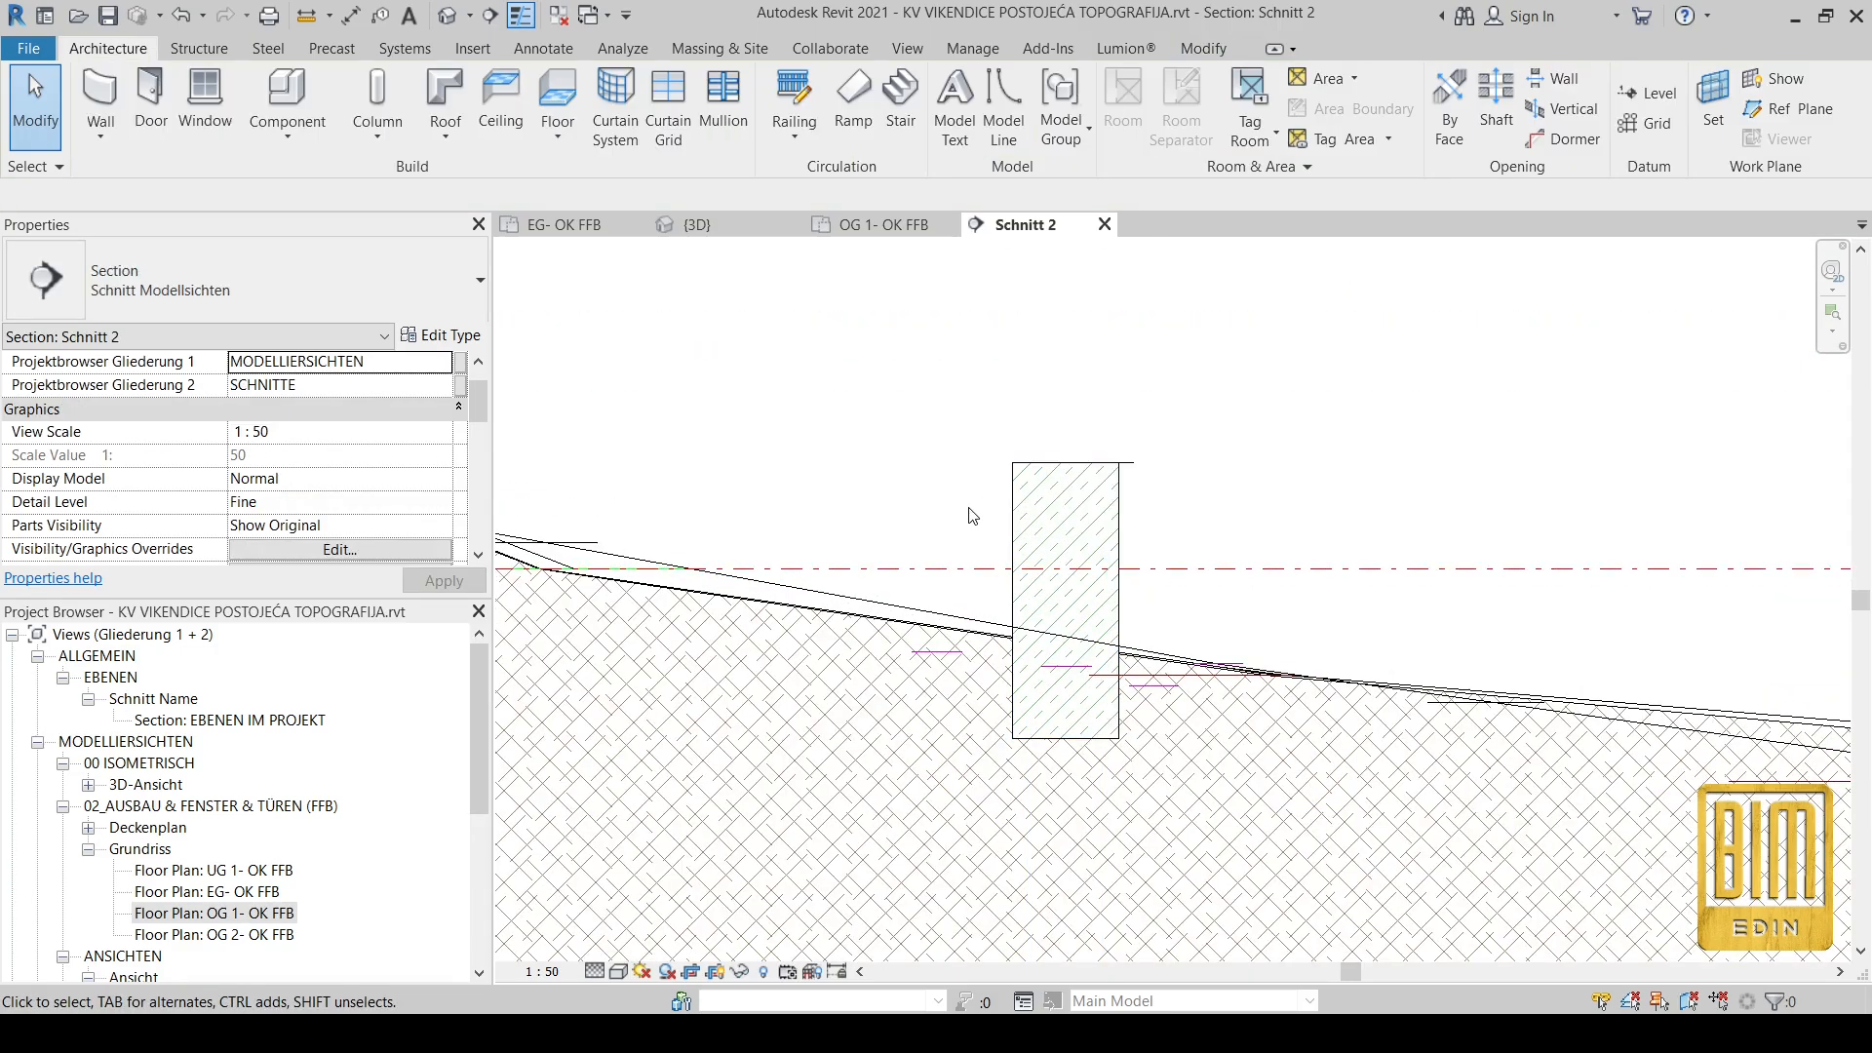
click(1010, 515)
scroll(1145, 733, down, 3)
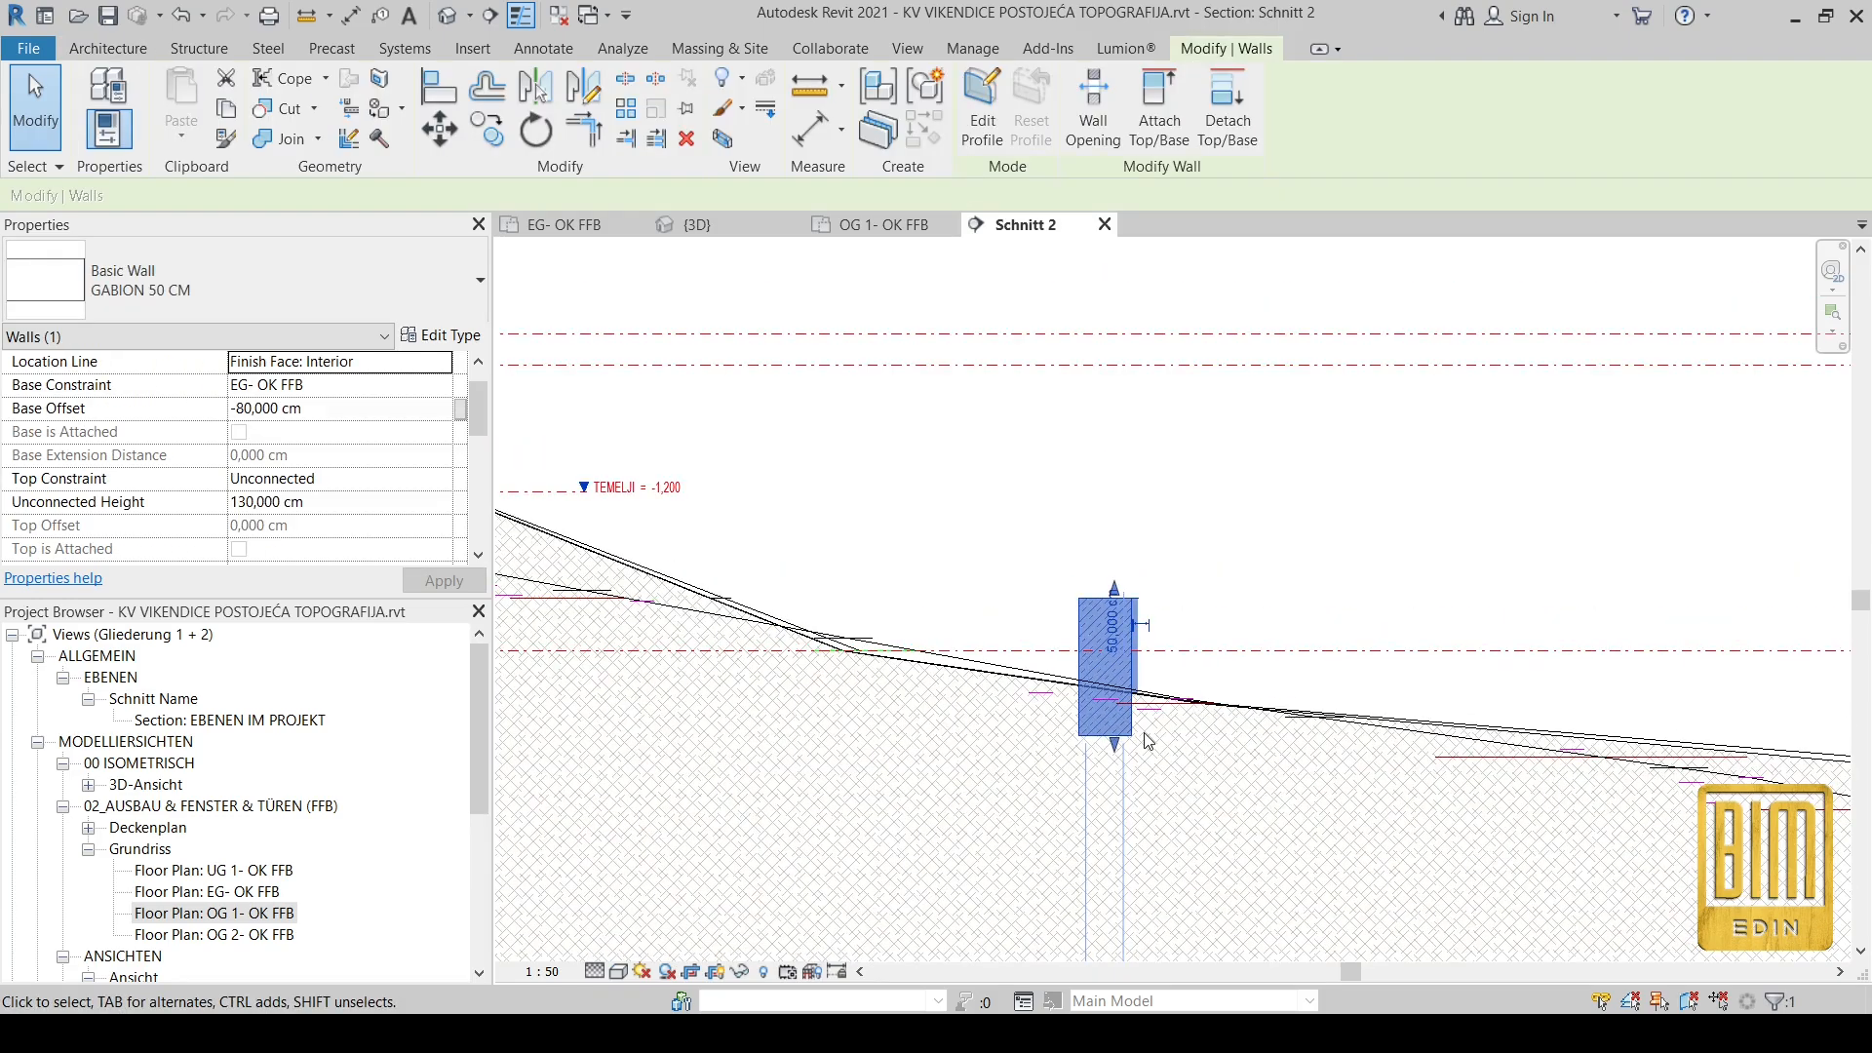
click(447, 16)
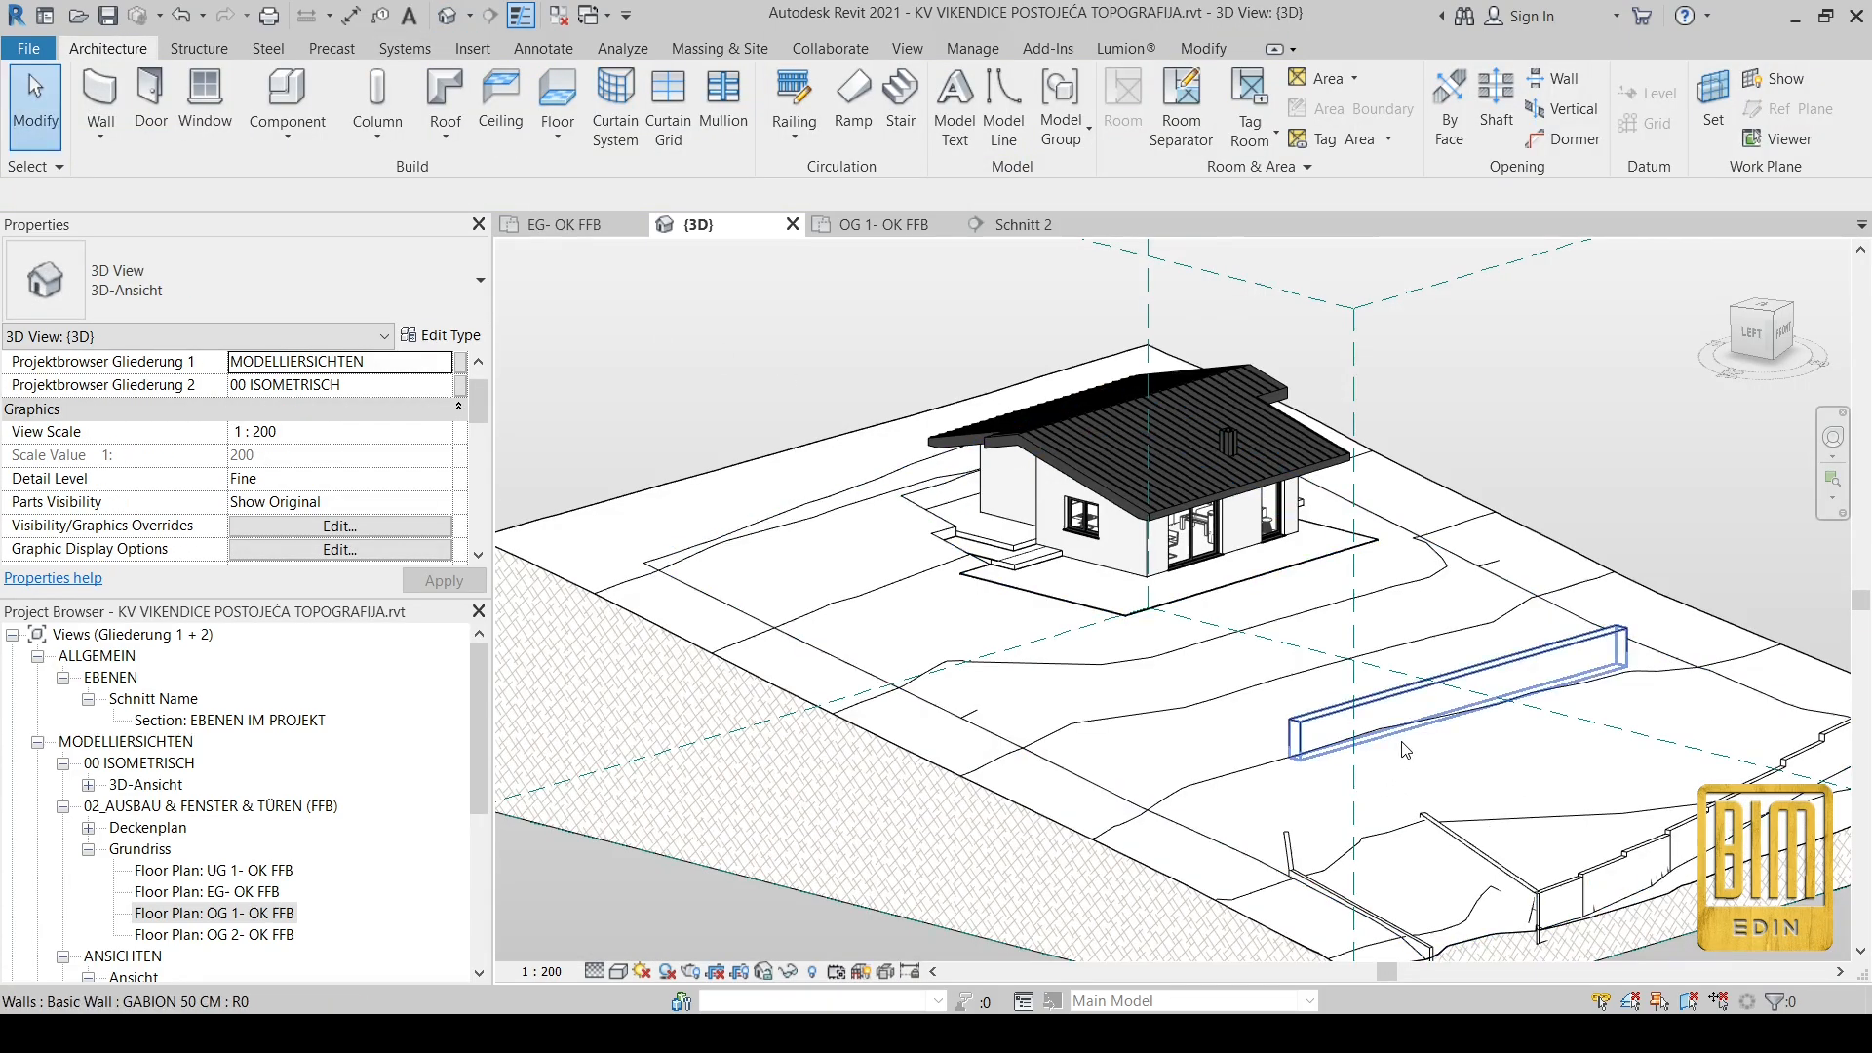
scroll(1361, 676, up, 4)
scroll(902, 750, up, 5)
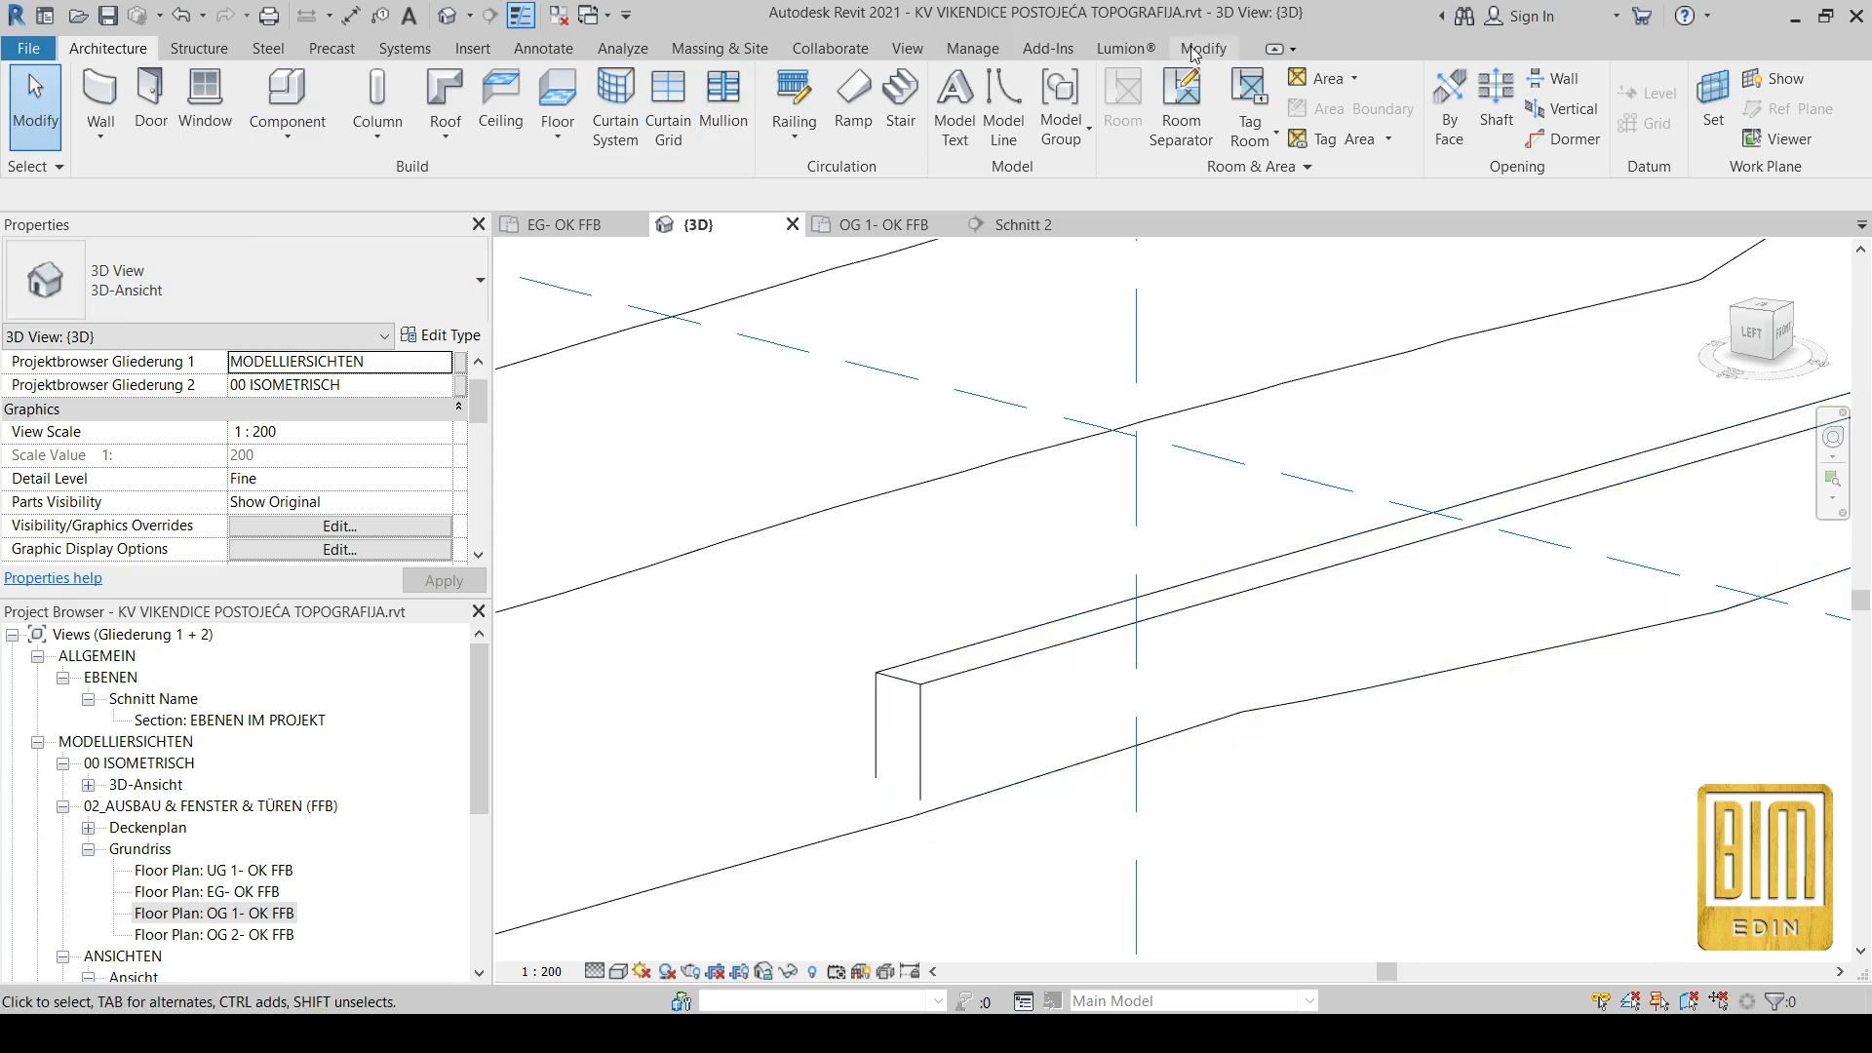
scroll(1194, 87, down, 2)
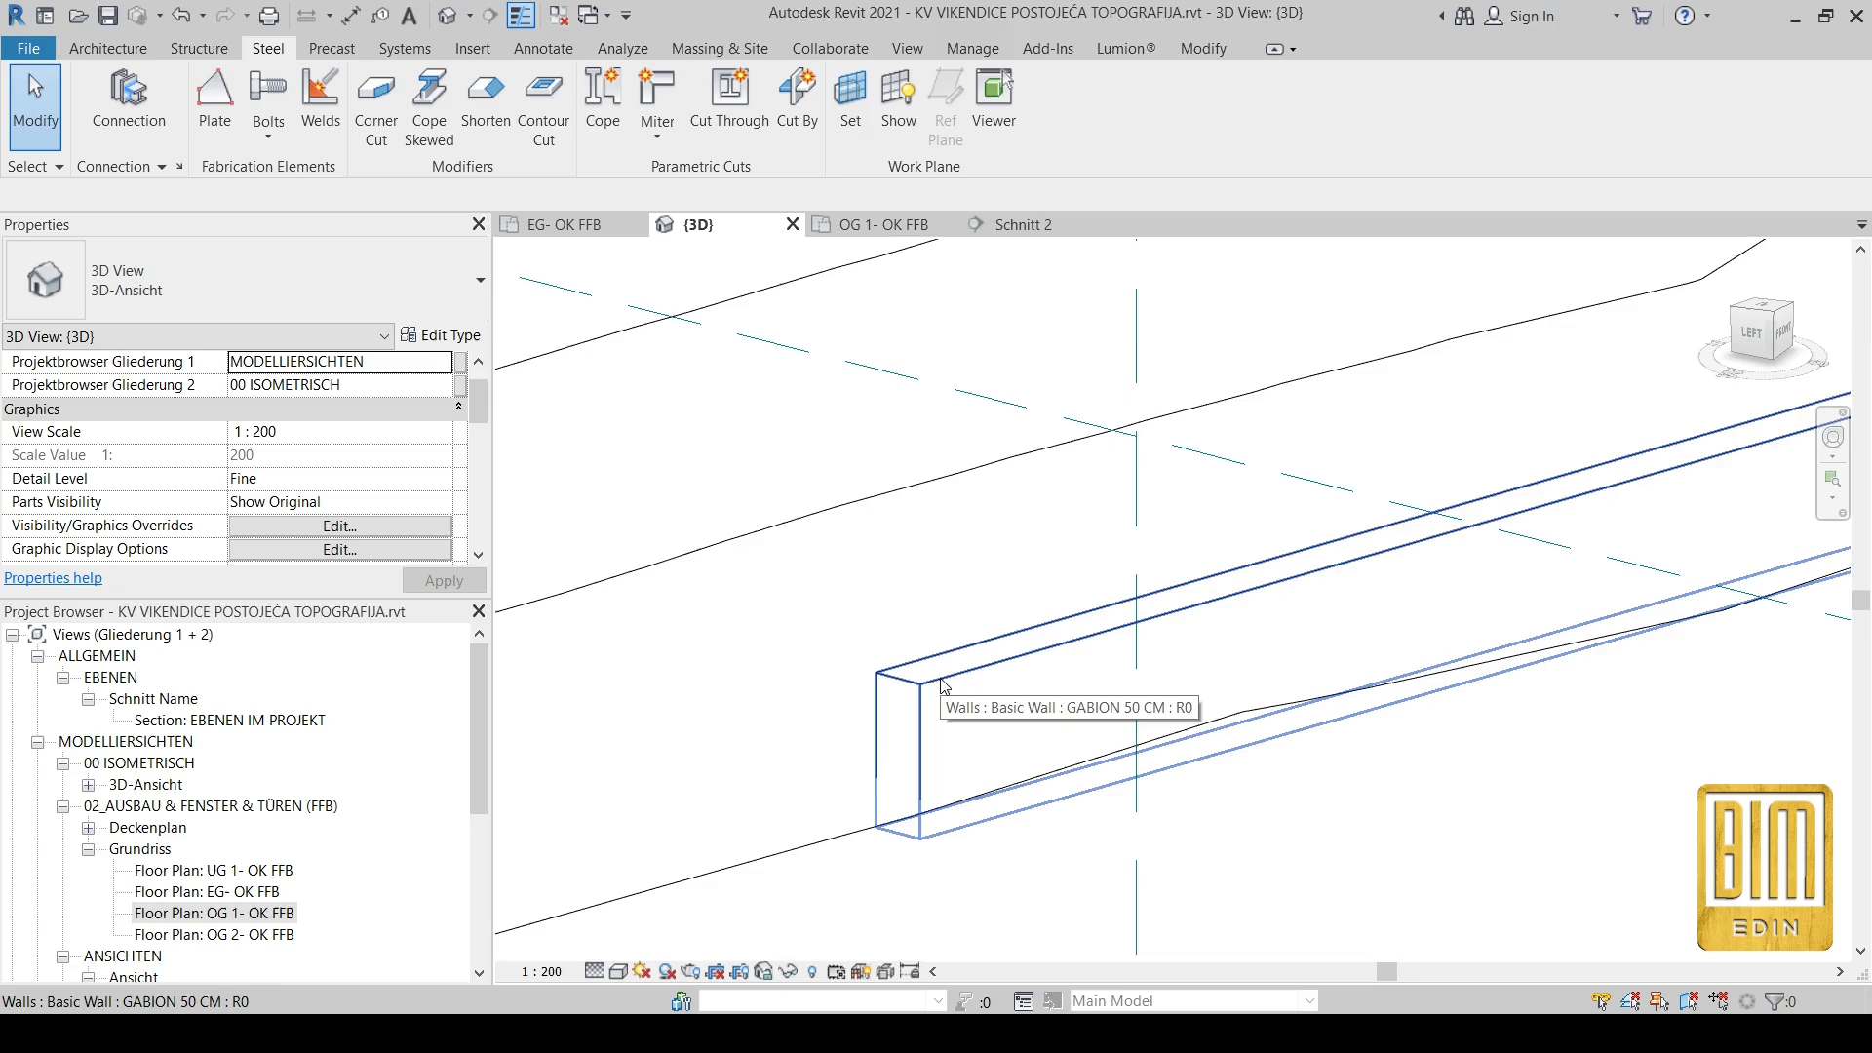
scroll(180, 109, up, 2)
Step: Start an in-place model of category Walls with the name Walls 1
click(295, 134)
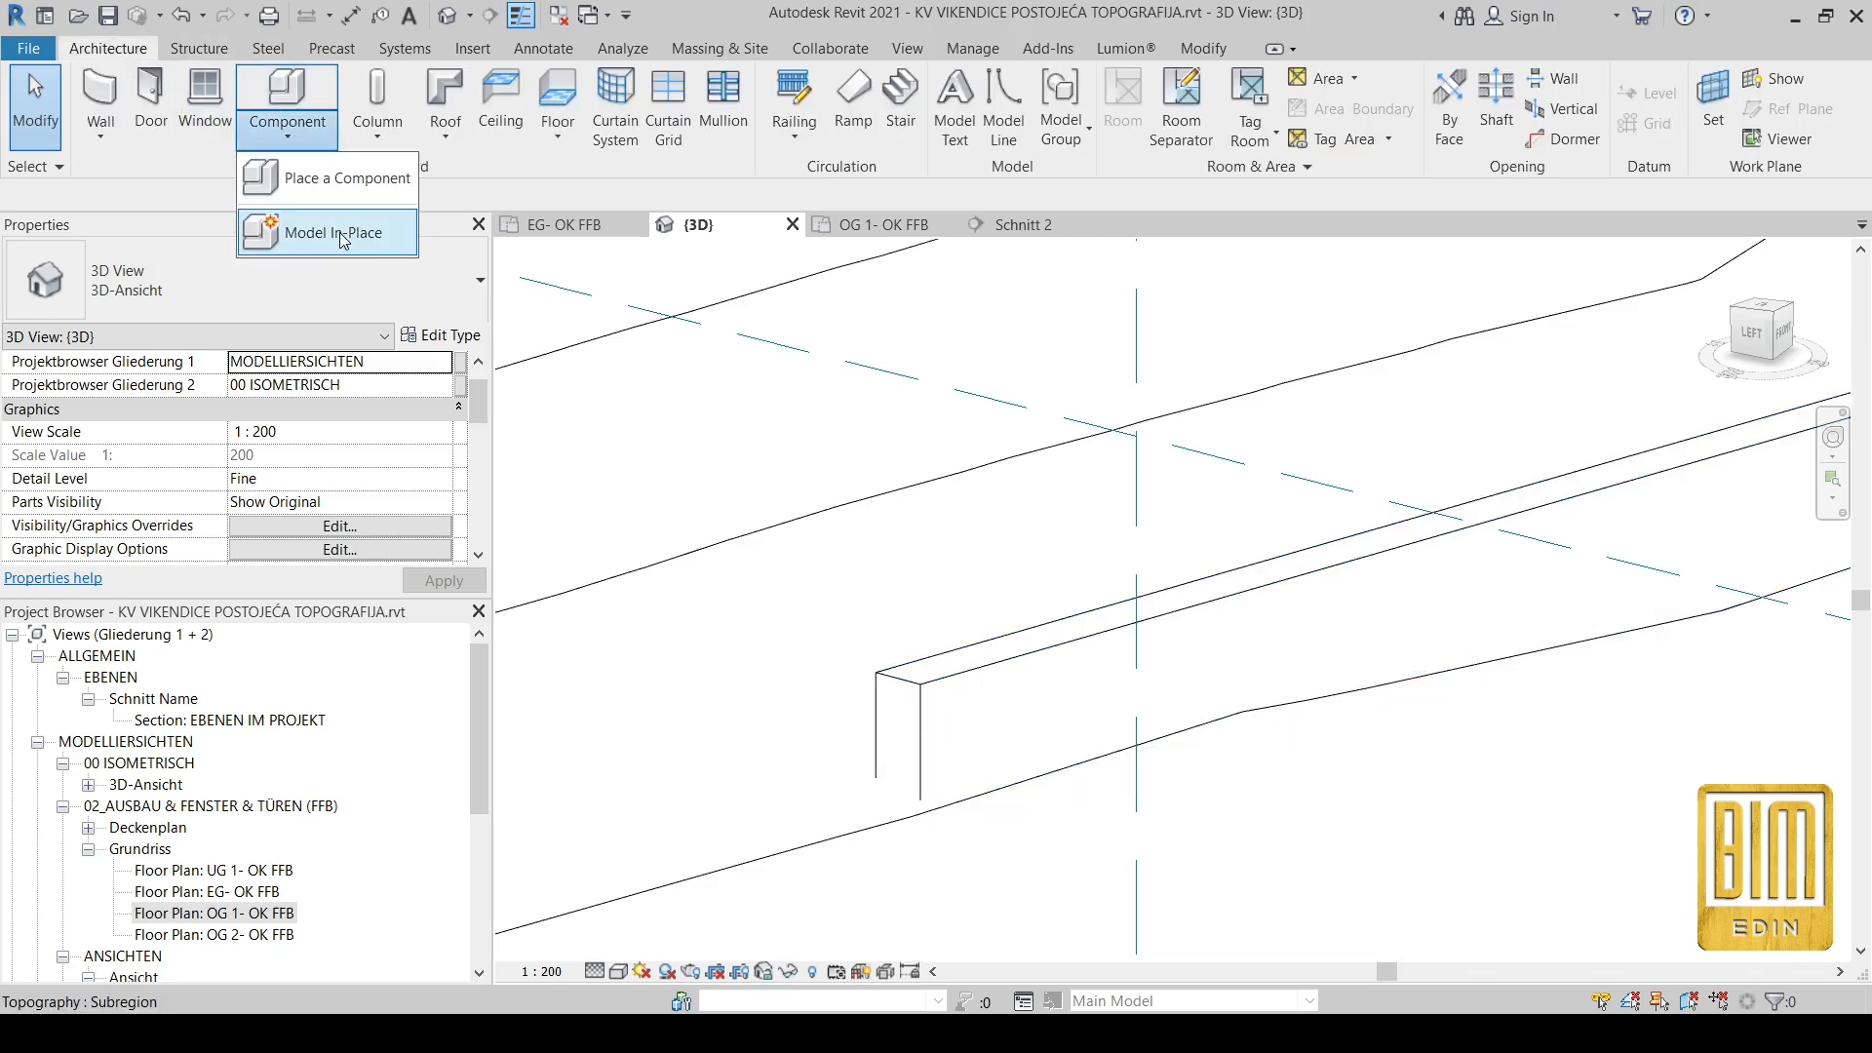
click(327, 234)
scroll(990, 500, down, 12)
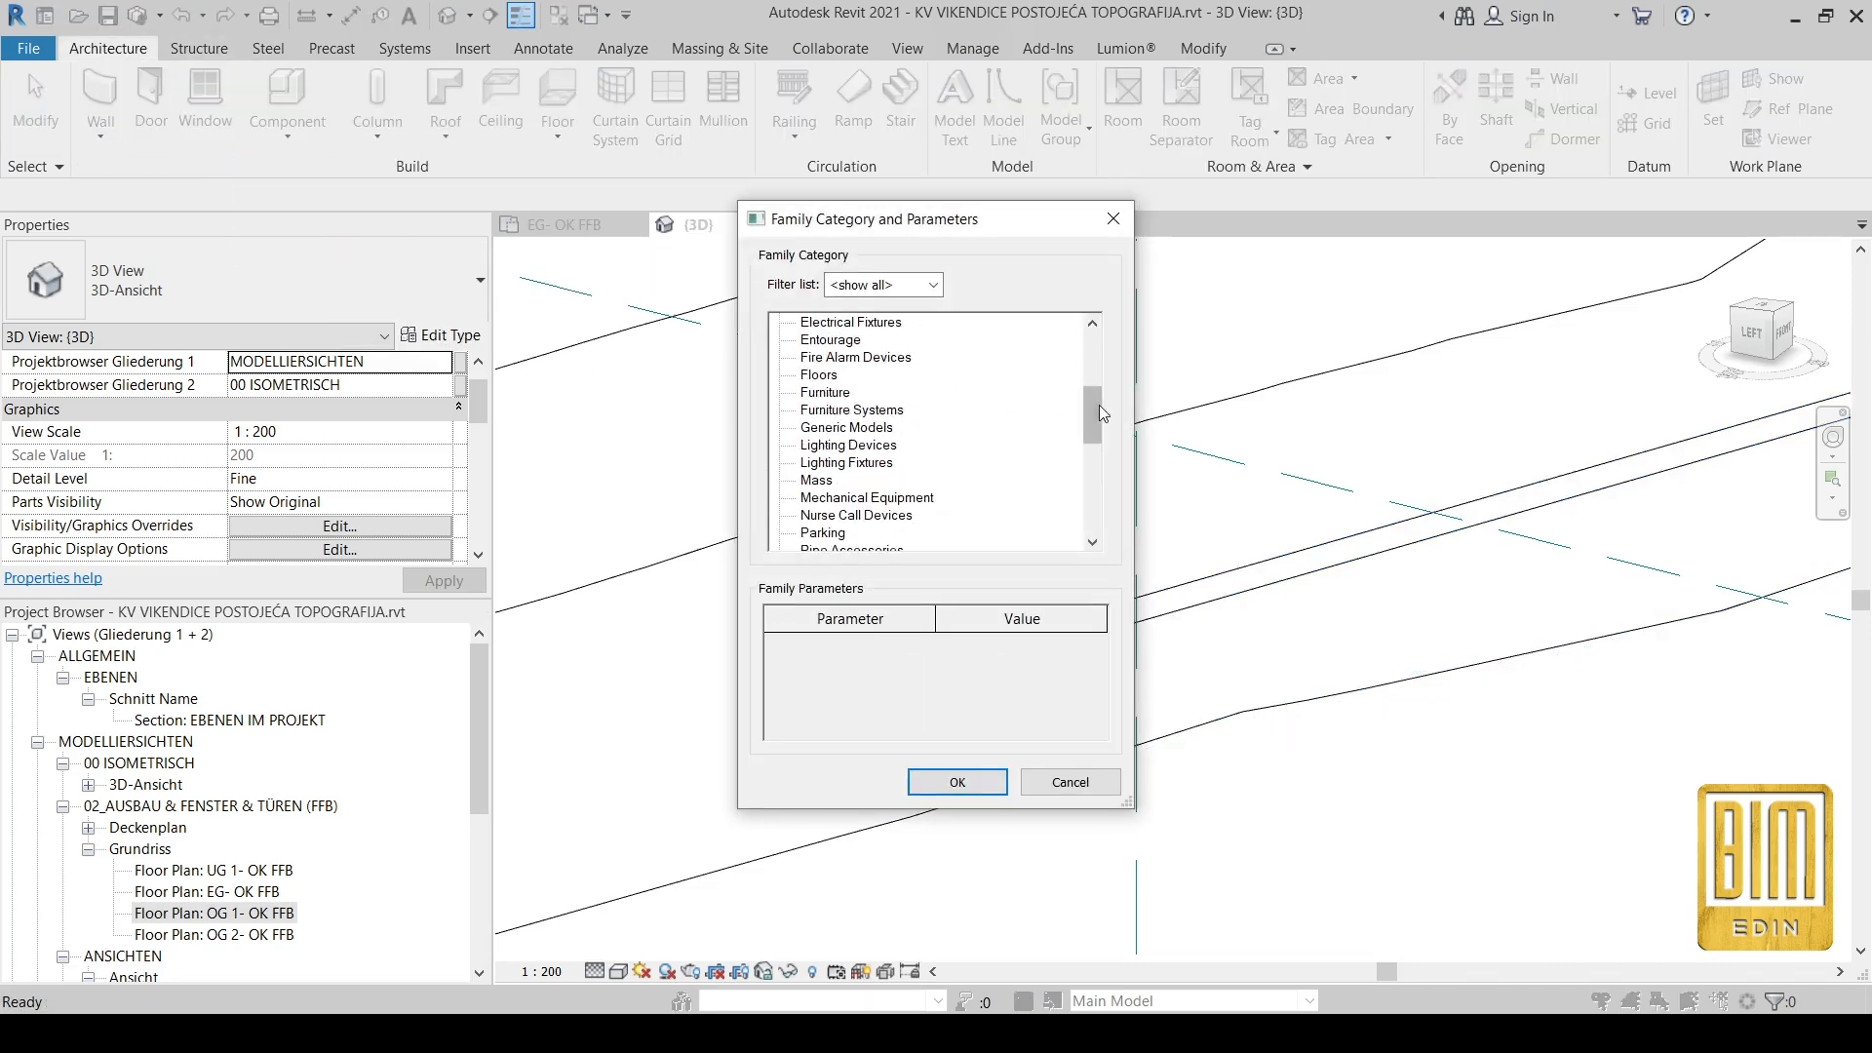
click(991, 788)
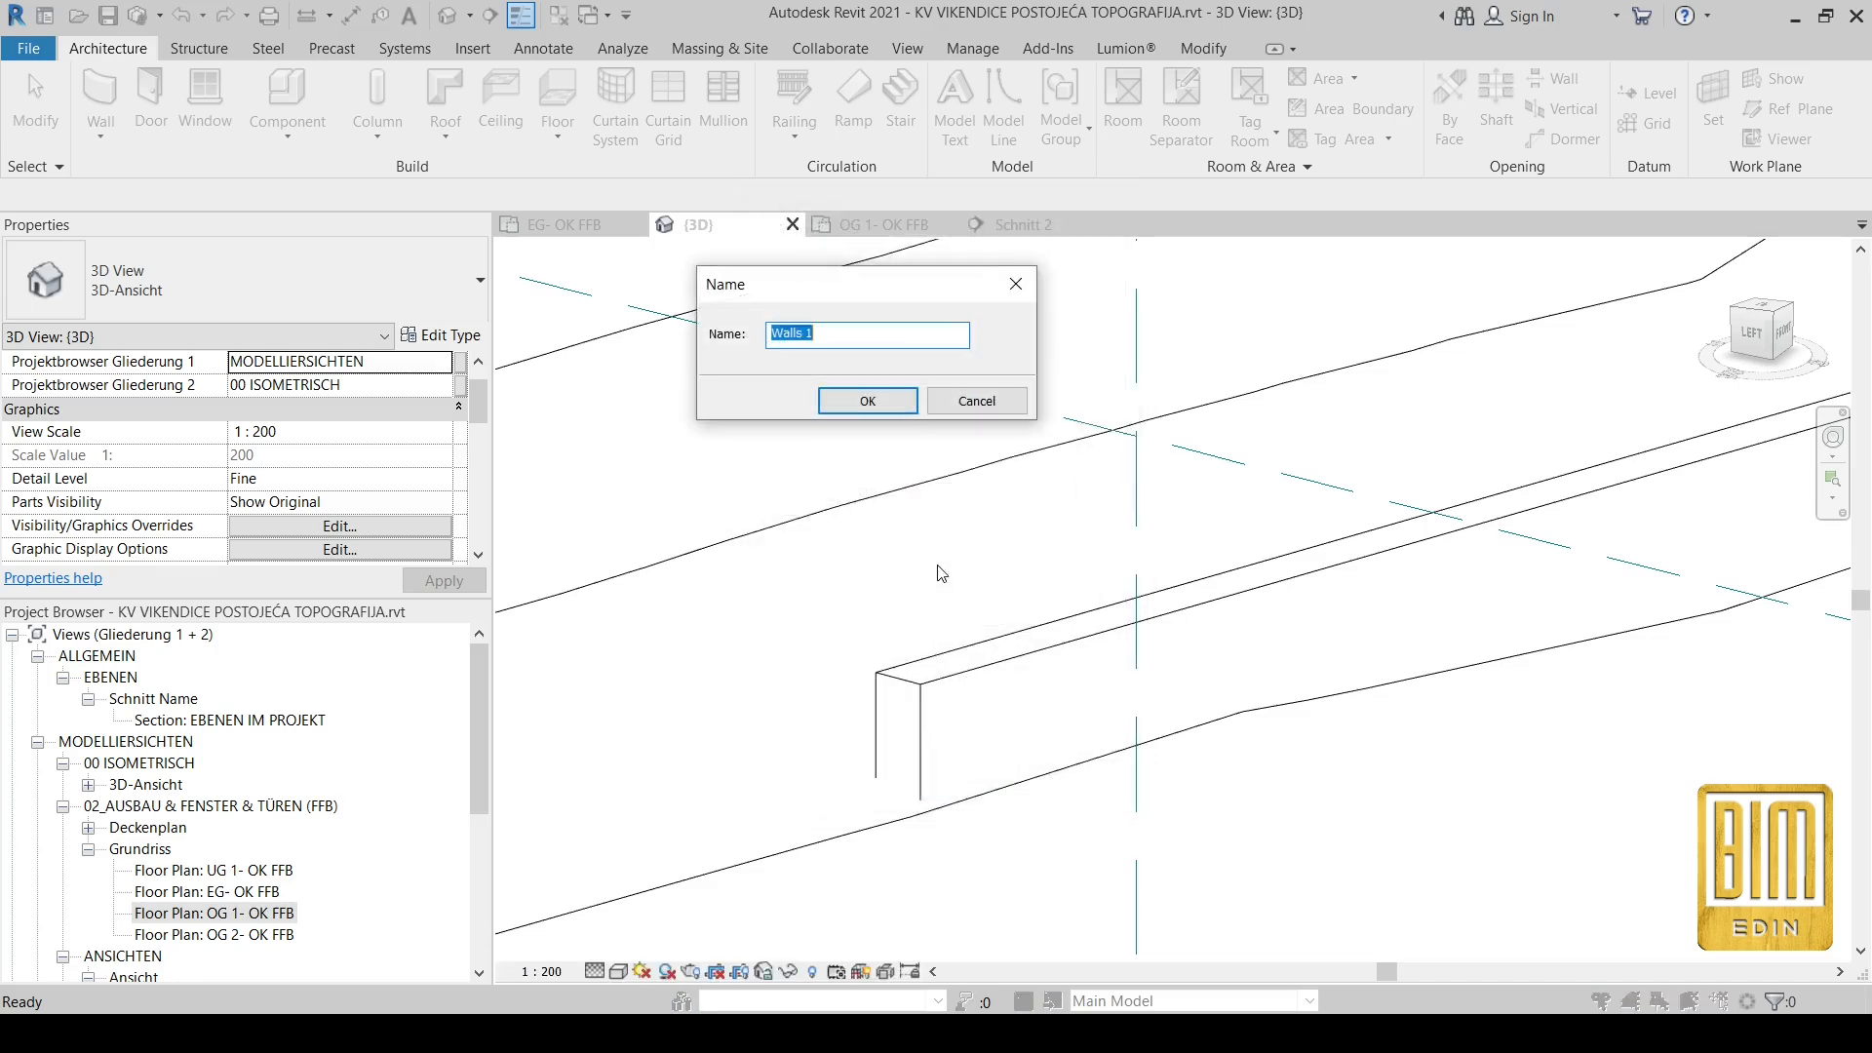
click(866, 400)
Step: Start an extrusion and pick the gabion wall's long front face as its work plane
click(207, 93)
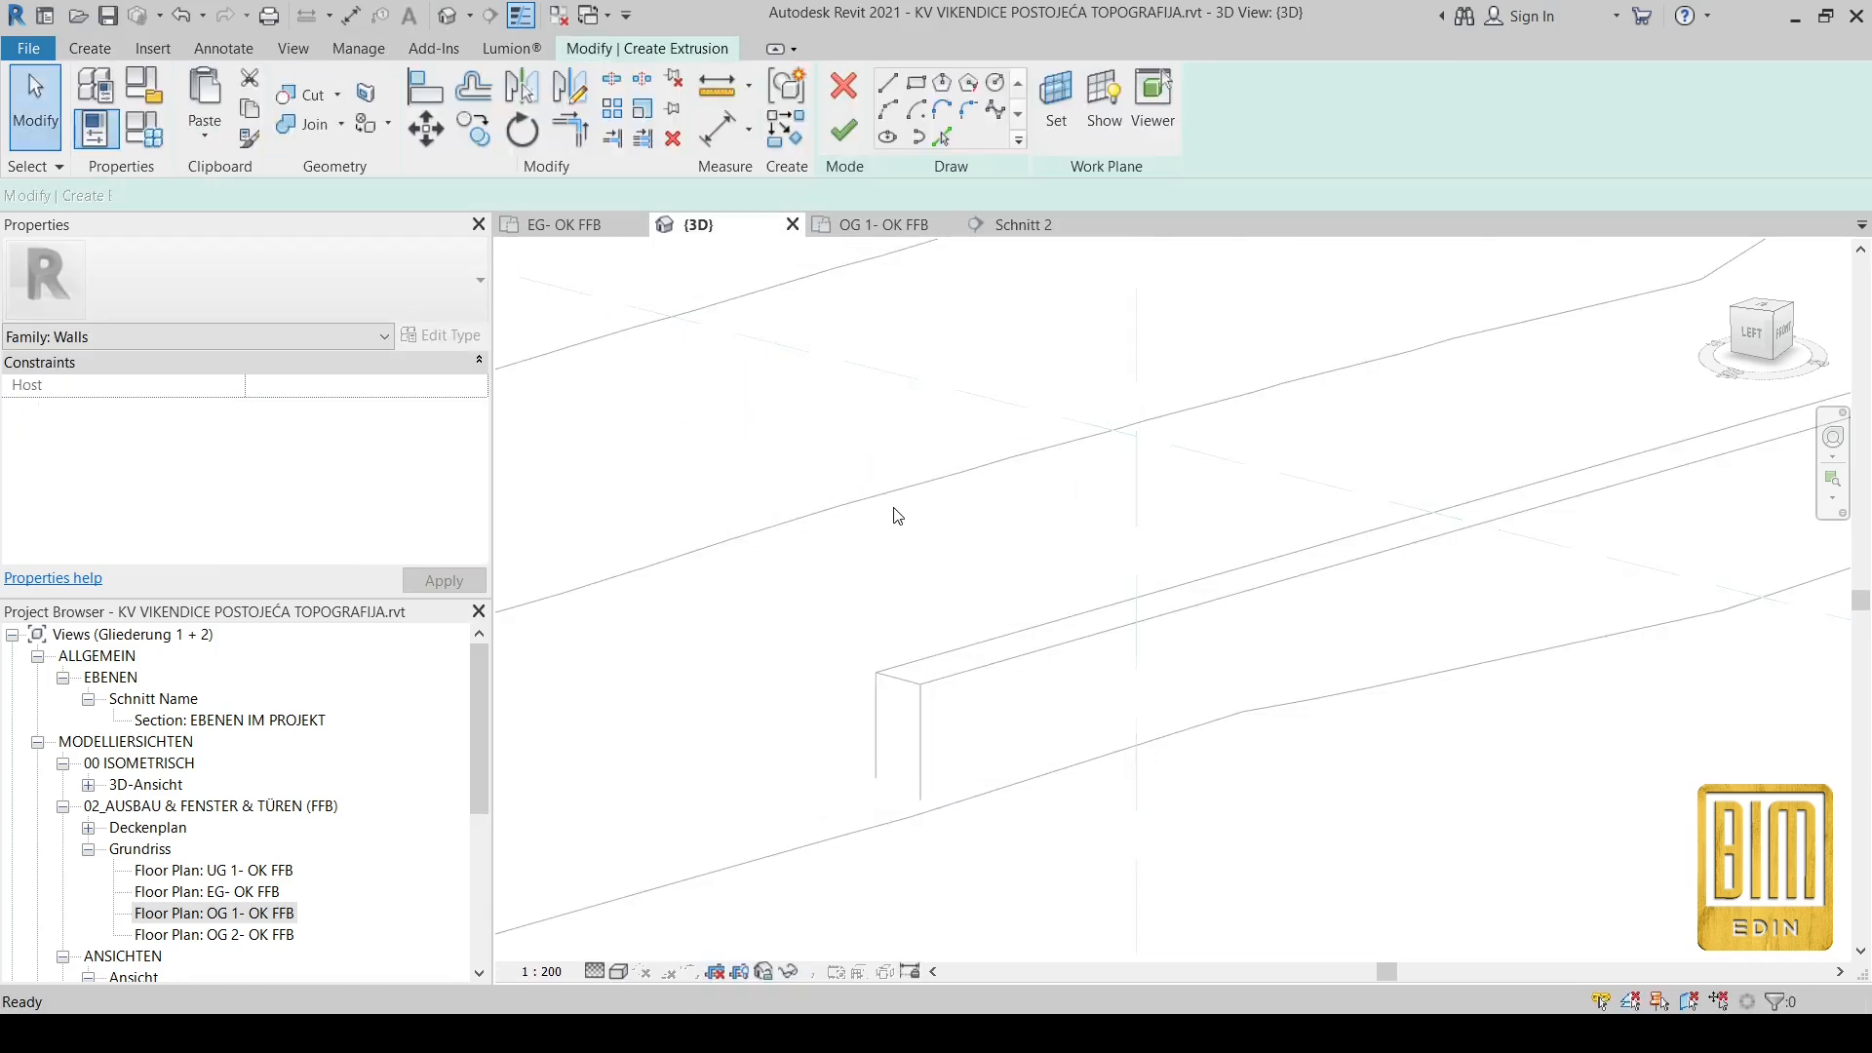
click(1056, 107)
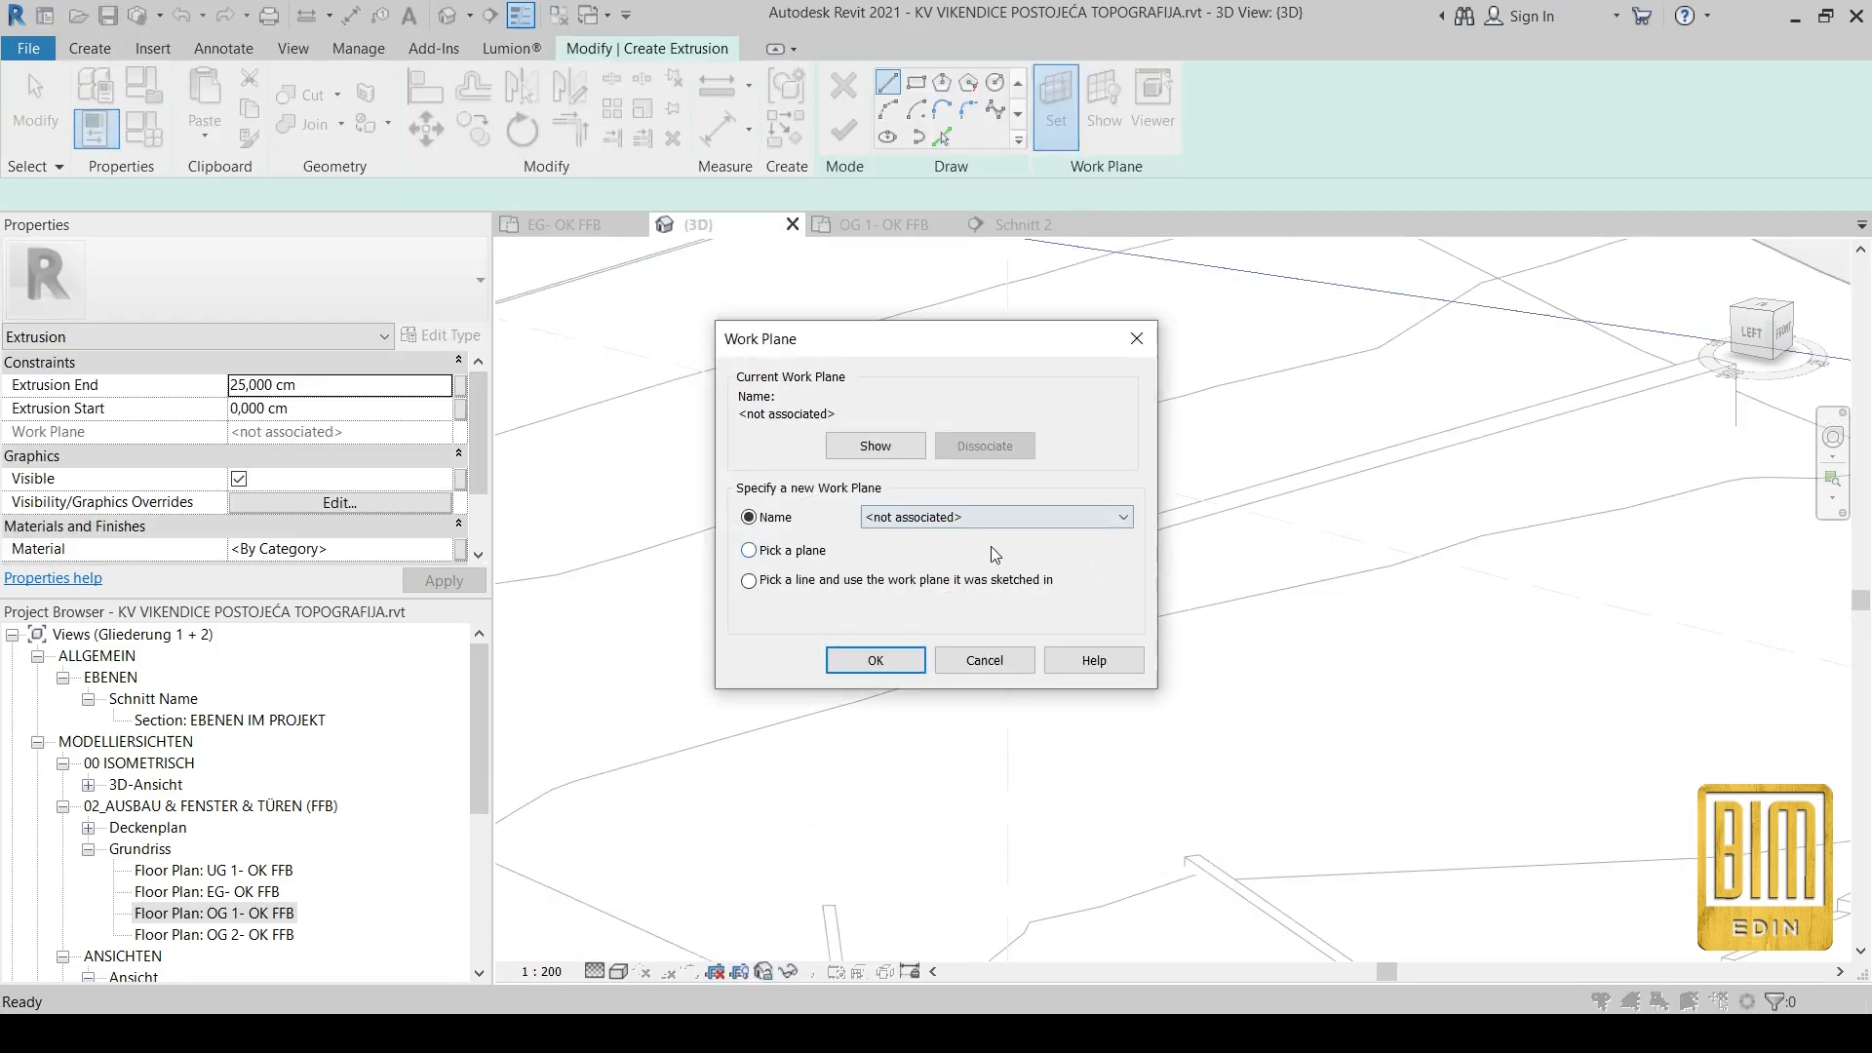
click(875, 660)
click(1137, 535)
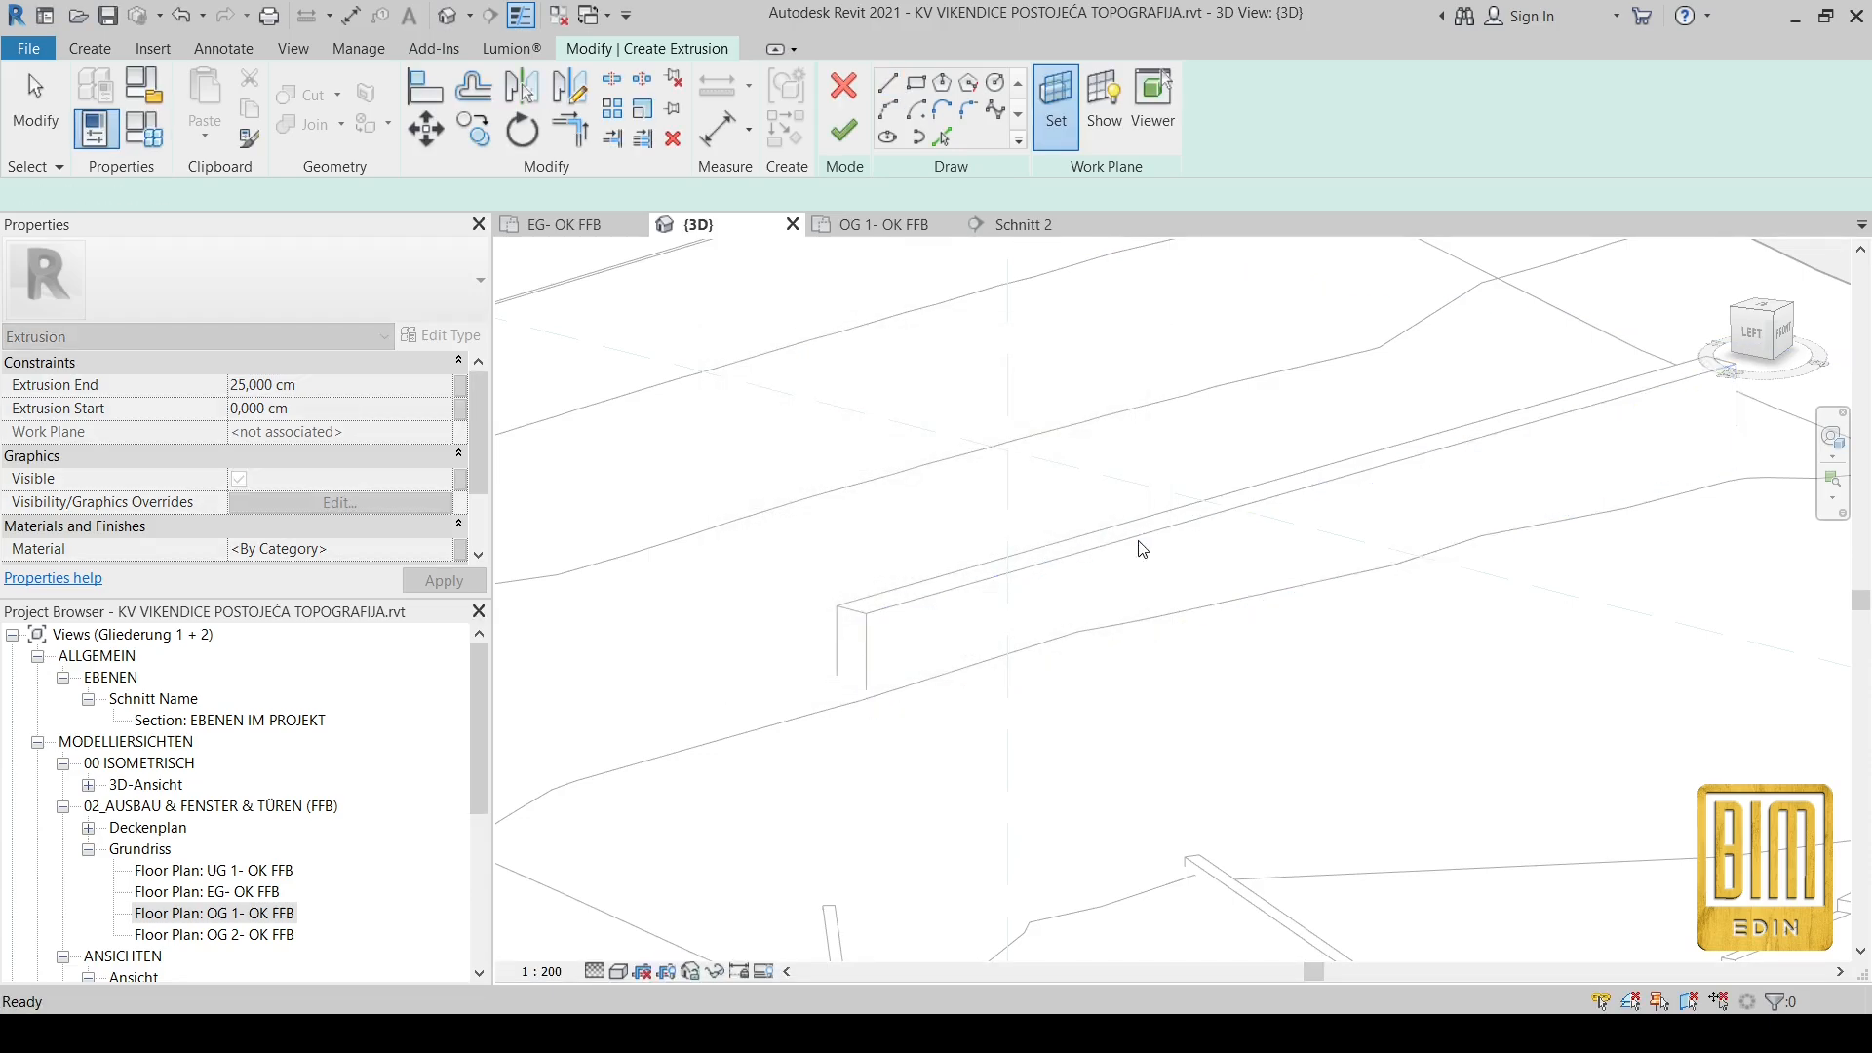
Step: Sketch two parallel lines below the gabion wall's upper front edge, picking edges with a 10 cm offset
click(939, 139)
drag(320, 194, 237, 195)
text(10)
scroll(1083, 514, up, 2)
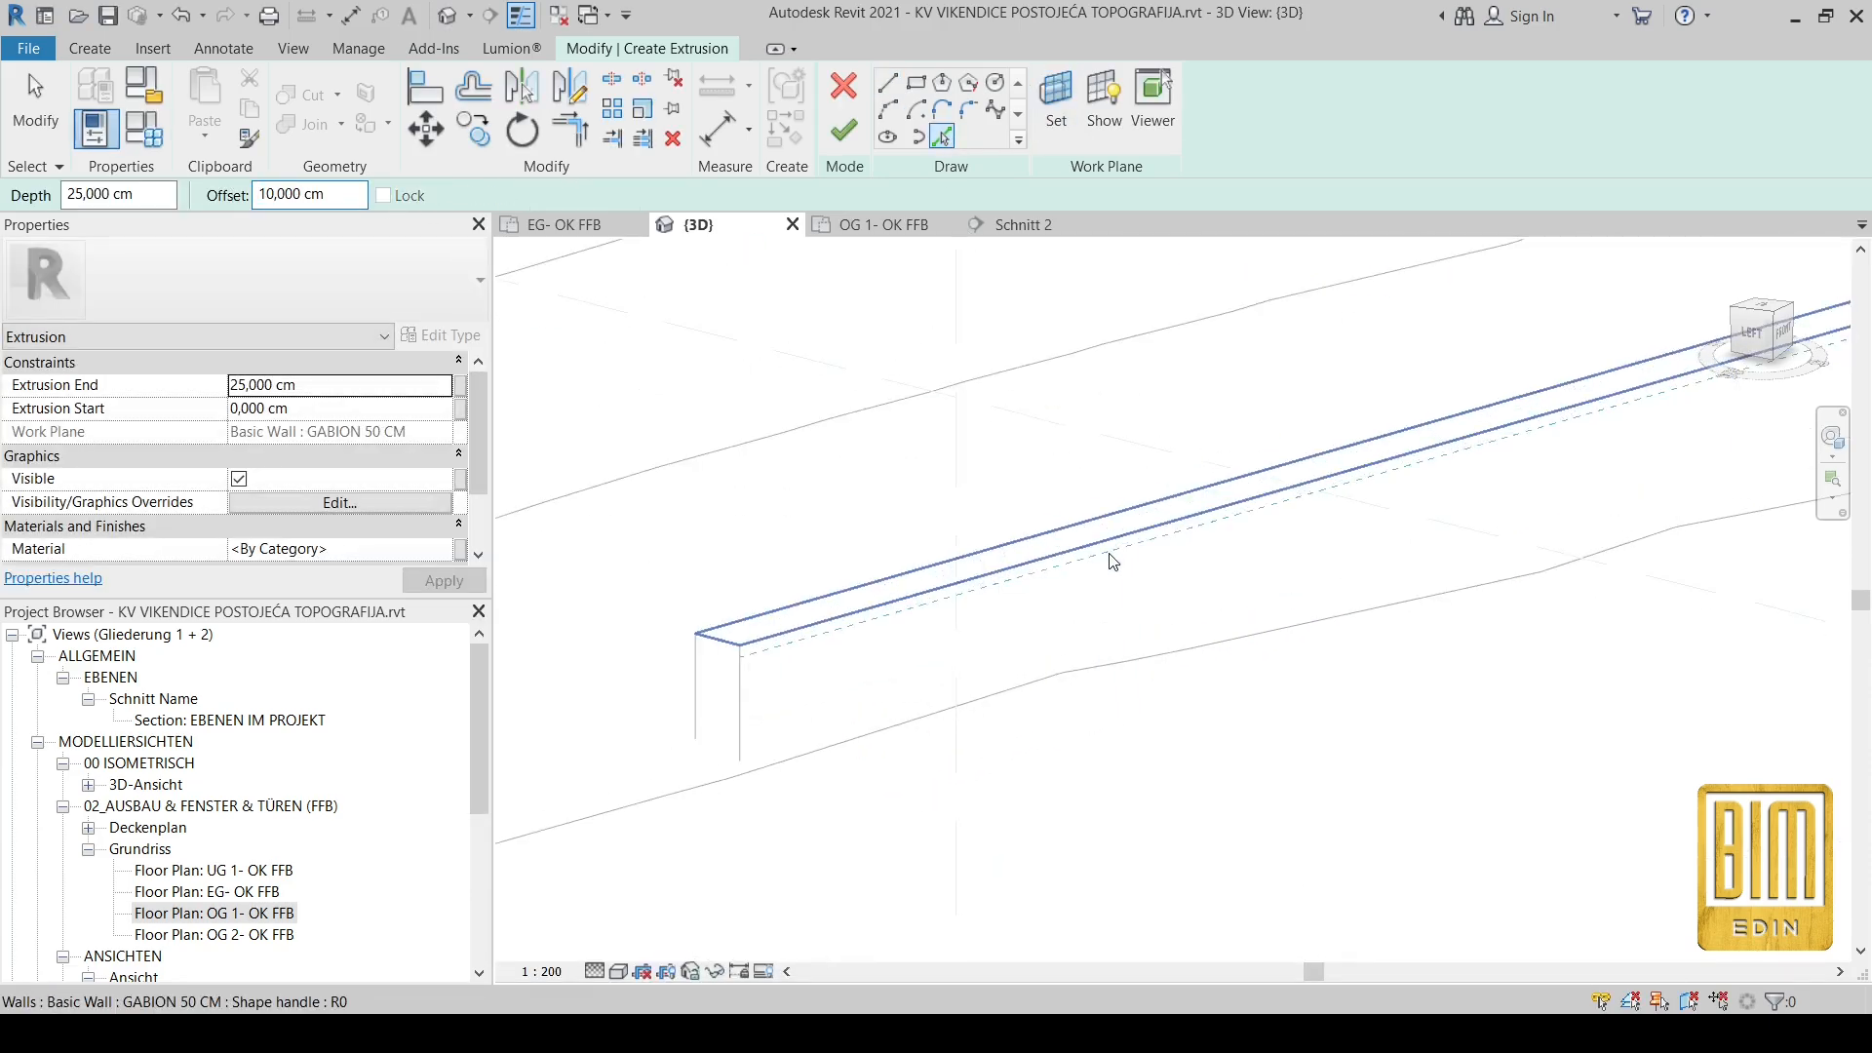
scroll(804, 654, up, 4)
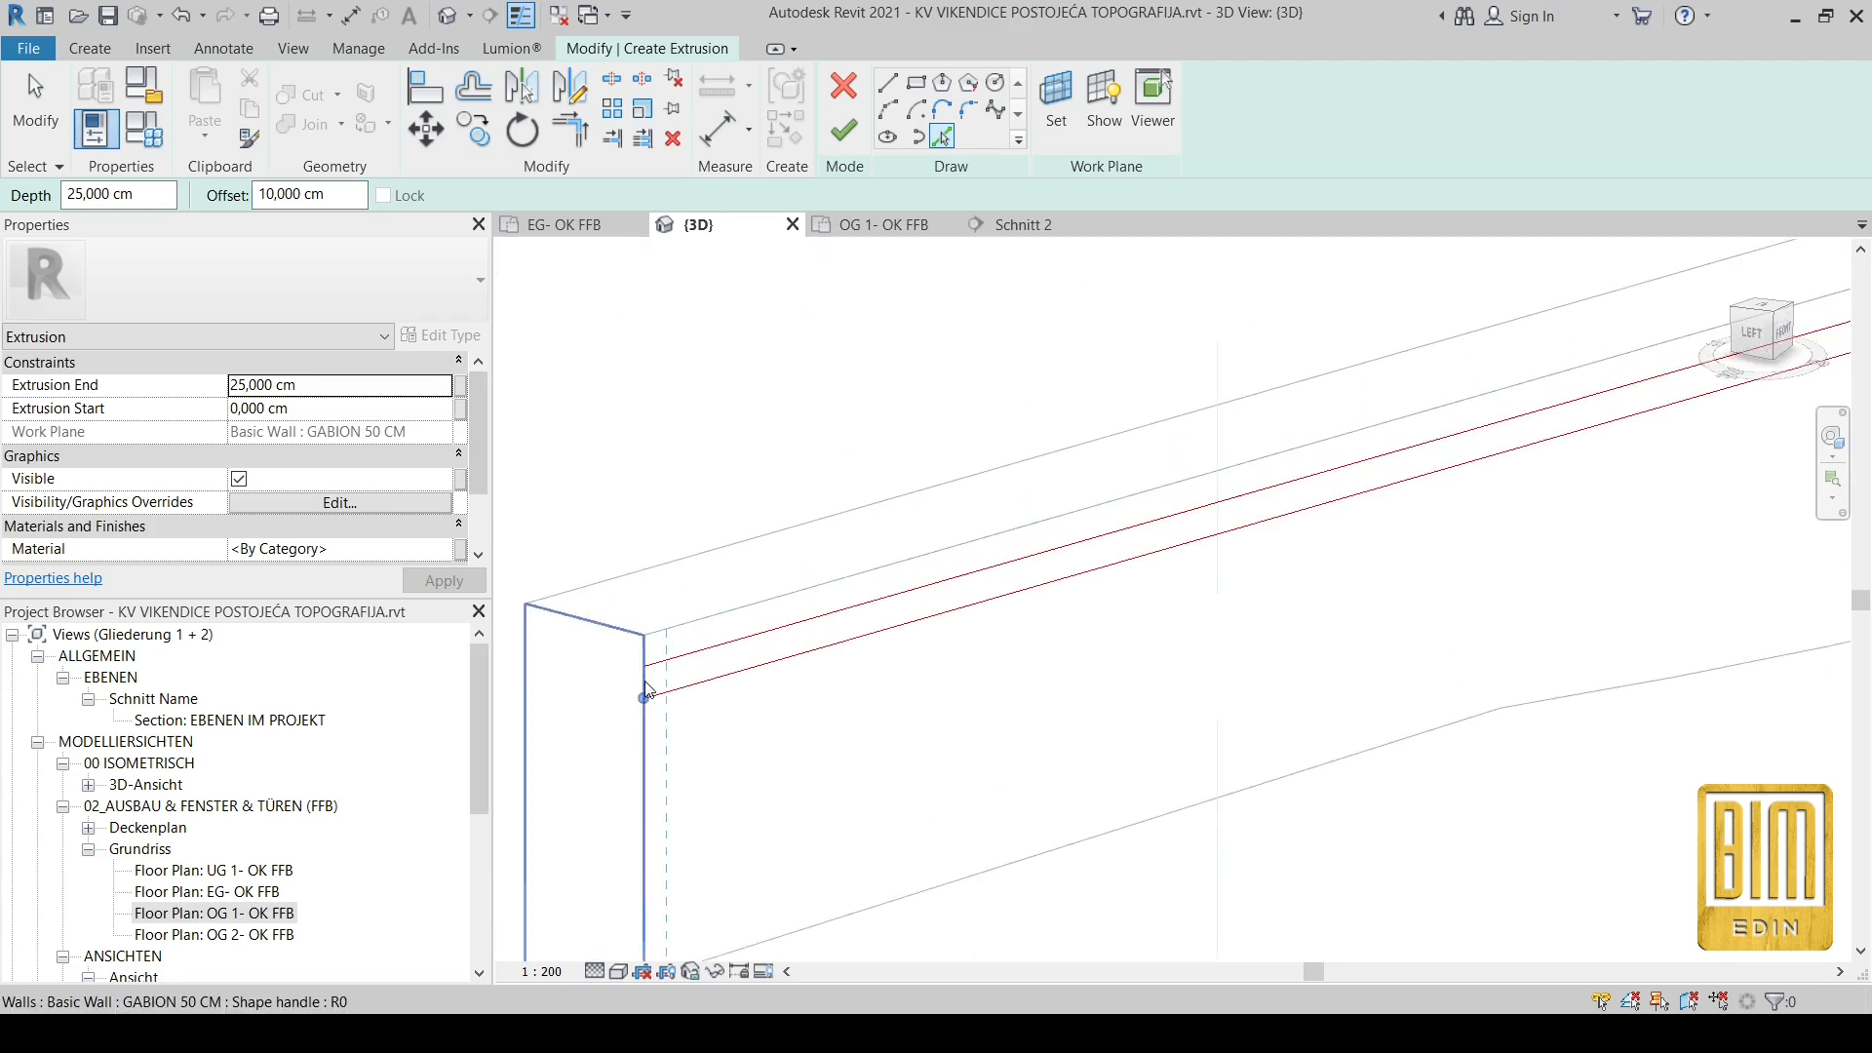
Step: Close the profile with vertical lines 10 cm outside both wall ends, trim the corners and finish the 25 cm extrusion
scroll(638, 661, down, 4)
scroll(1644, 375, up, 3)
click(1646, 376)
click(571, 131)
scroll(1657, 363, up, 2)
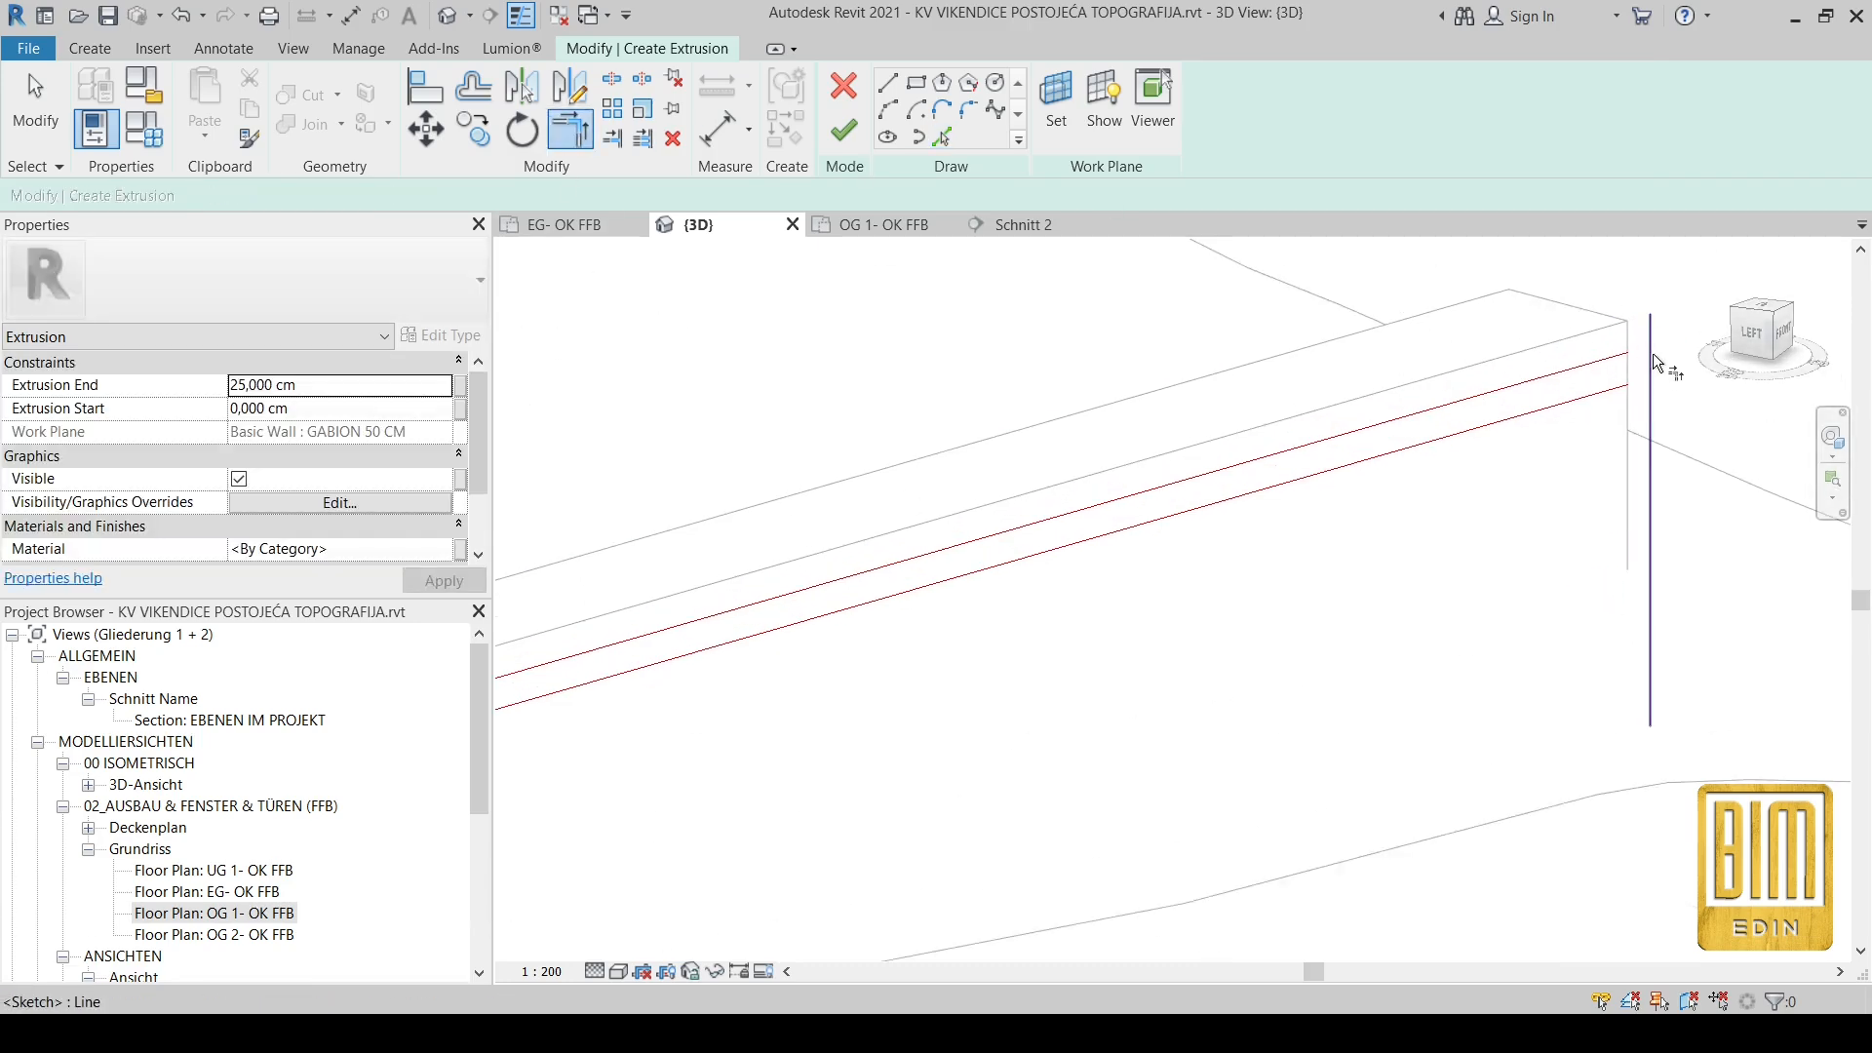
scroll(1599, 387, down, 3)
scroll(614, 692, up, 4)
scroll(616, 697, down, 3)
click(844, 129)
Step: Stretch the extrusion backwards so that it extends past the gabion wall's rear face
scroll(1218, 504, up, 3)
drag(1216, 499, 1066, 452)
scroll(1067, 452, down, 1)
scroll(1128, 576, down, 3)
scroll(858, 617, up, 3)
scroll(808, 627, up, 1)
click(786, 418)
scroll(805, 581, up, 2)
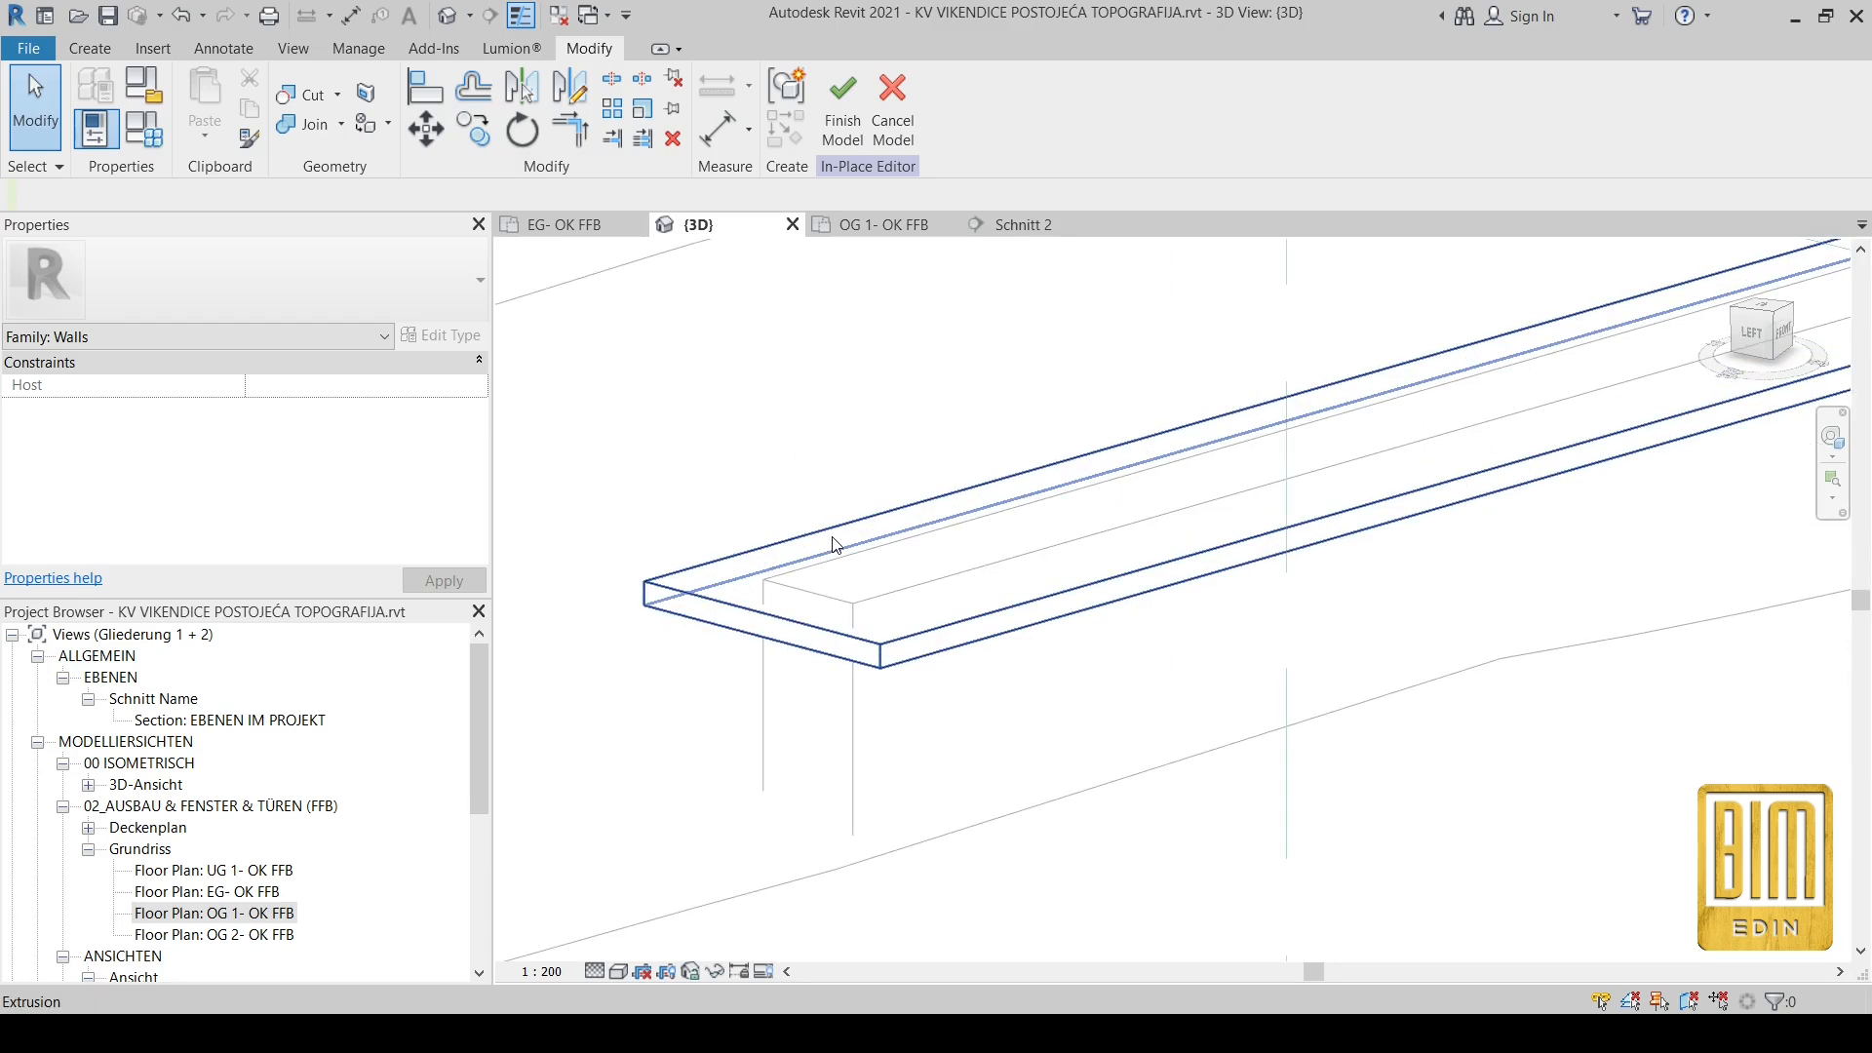
Step: Adjust the extrusion's rear face to an extrusion start of about -99 cm and finish the in-place model
click(831, 545)
scroll(832, 548, down, 3)
scroll(1506, 341, up, 5)
drag(1458, 390, 1497, 400)
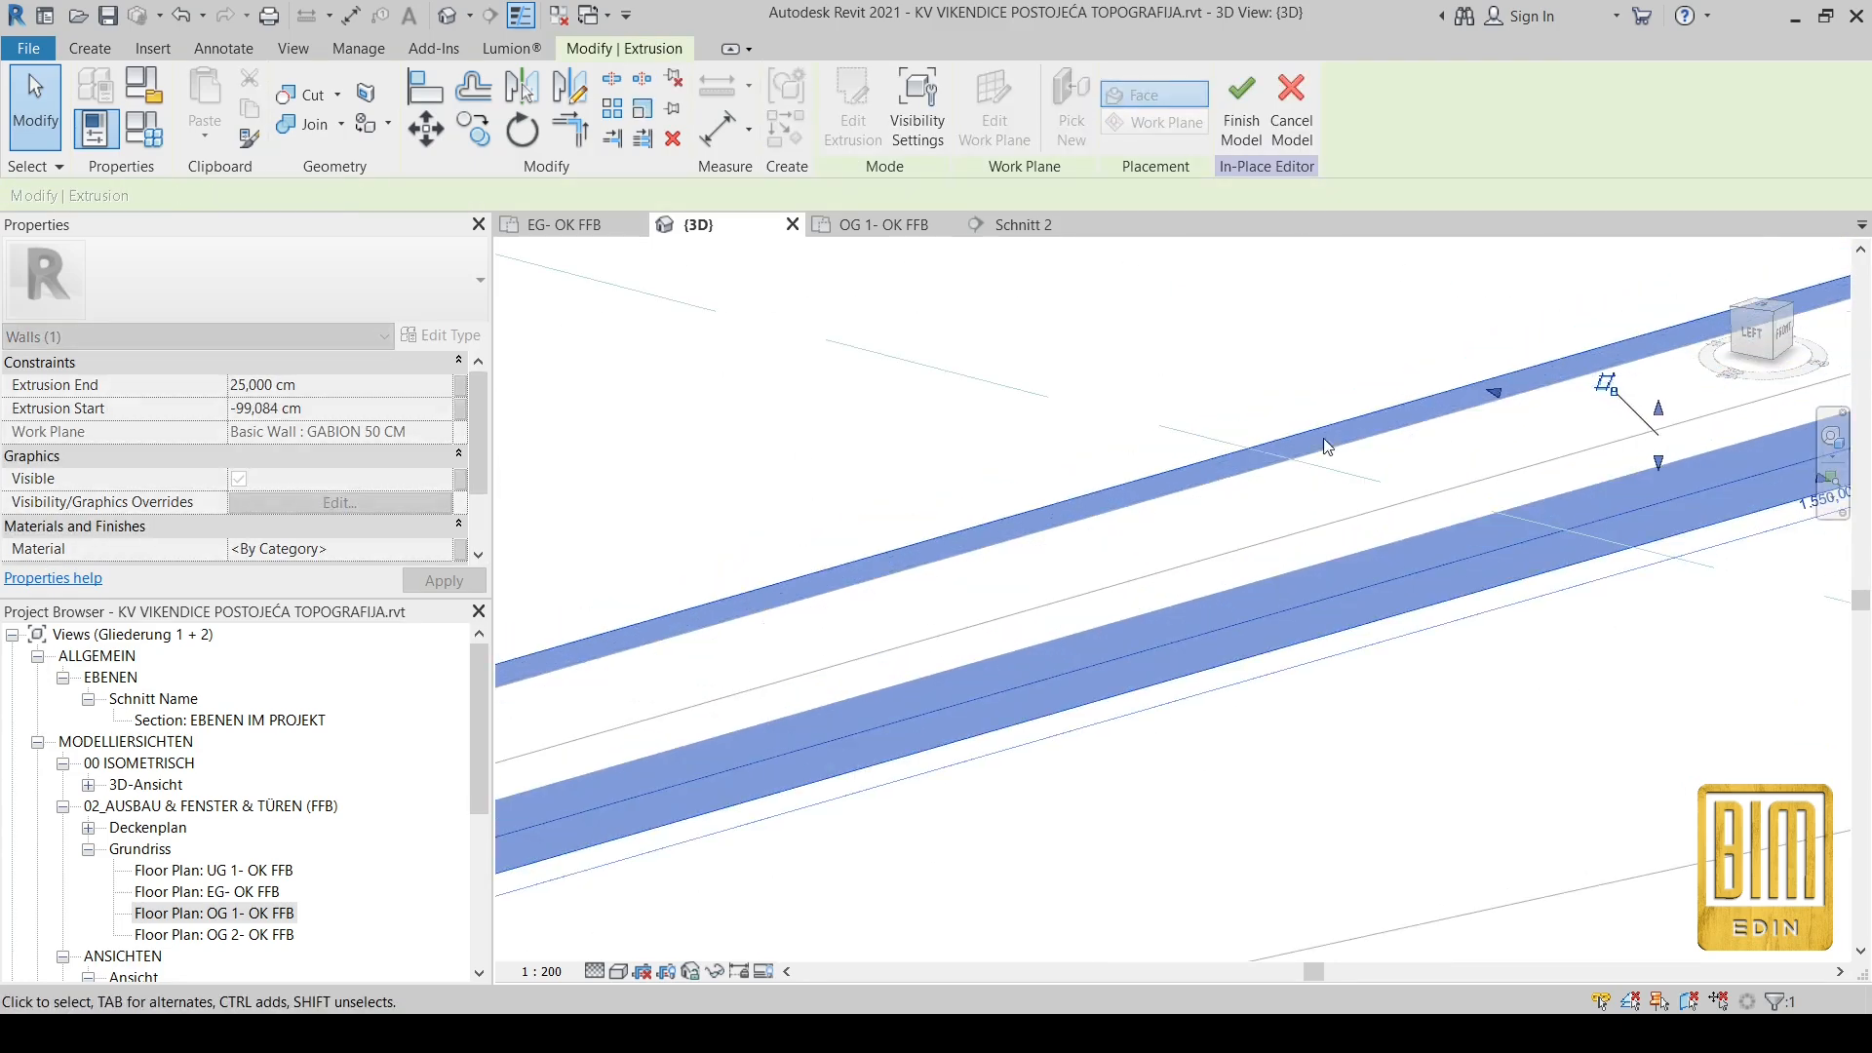
scroll(1416, 445, down, 3)
click(822, 479)
scroll(822, 478, up, 2)
click(844, 110)
scroll(894, 587, up, 3)
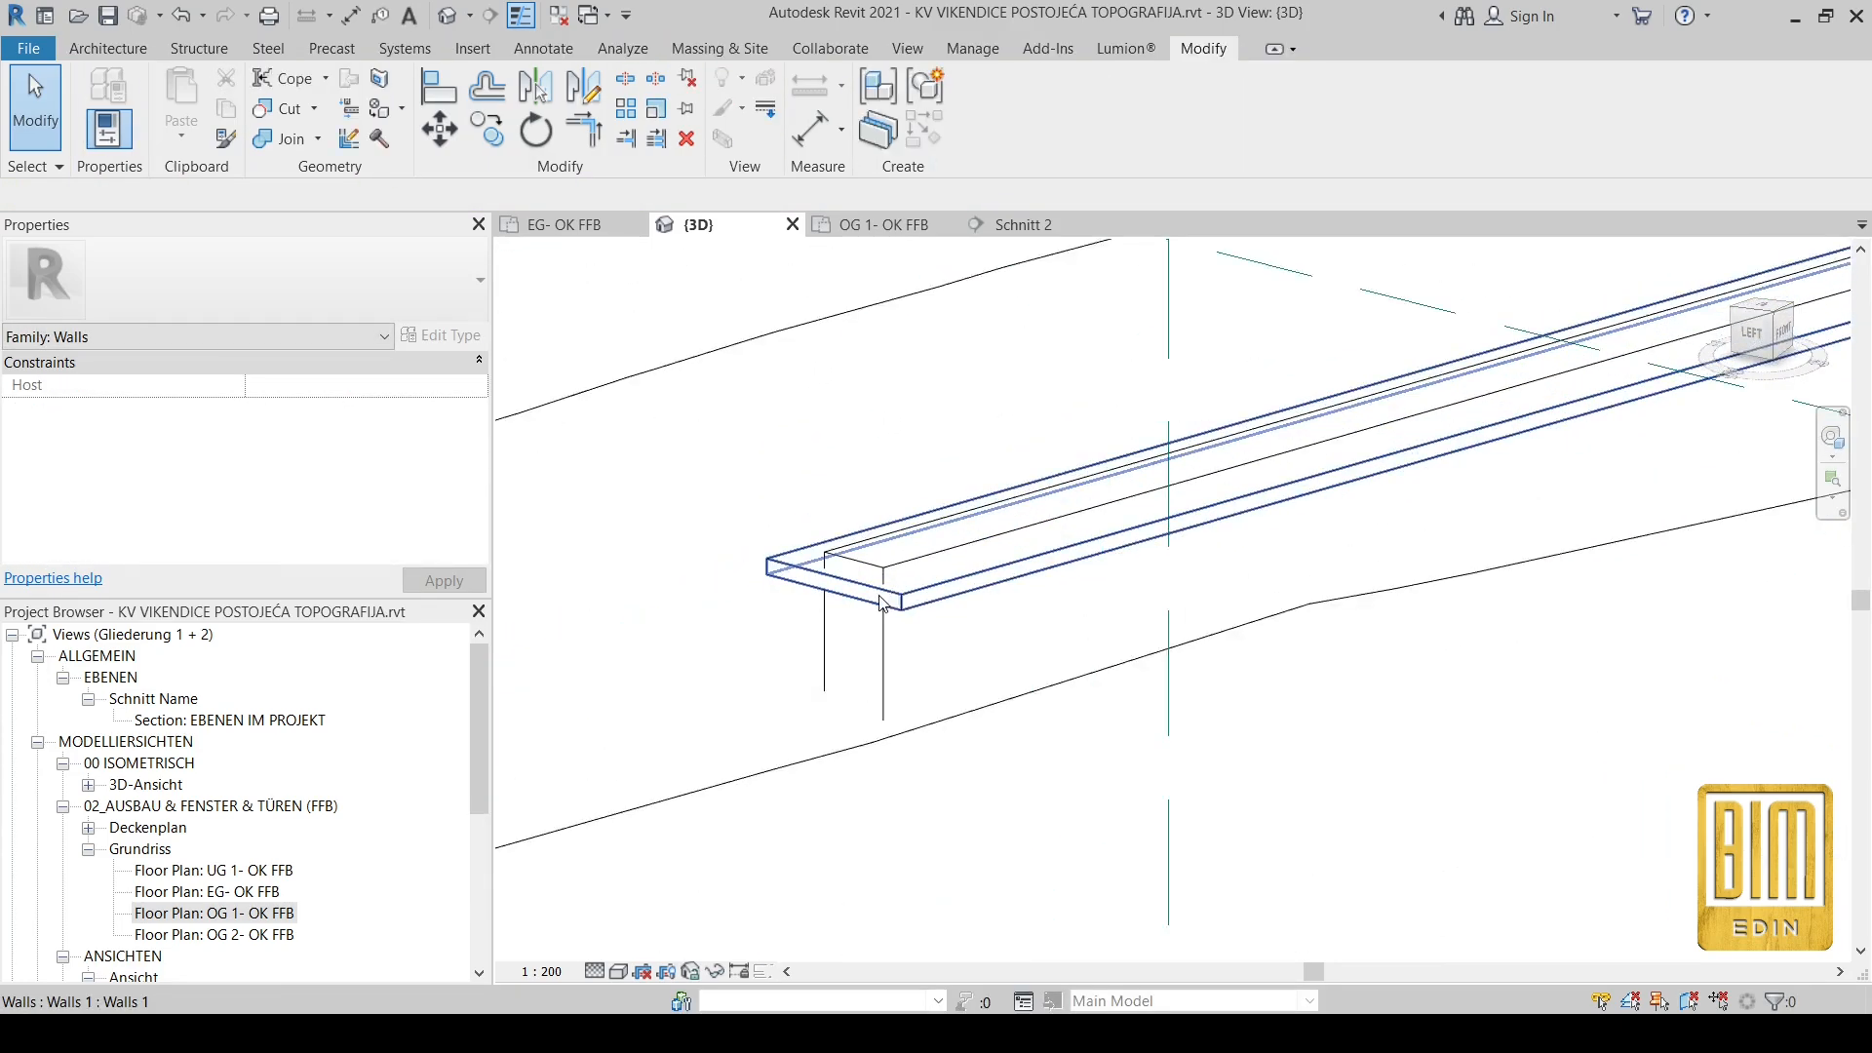
Step: Join the geometry of the in-place band with the gabion wall
click(301, 140)
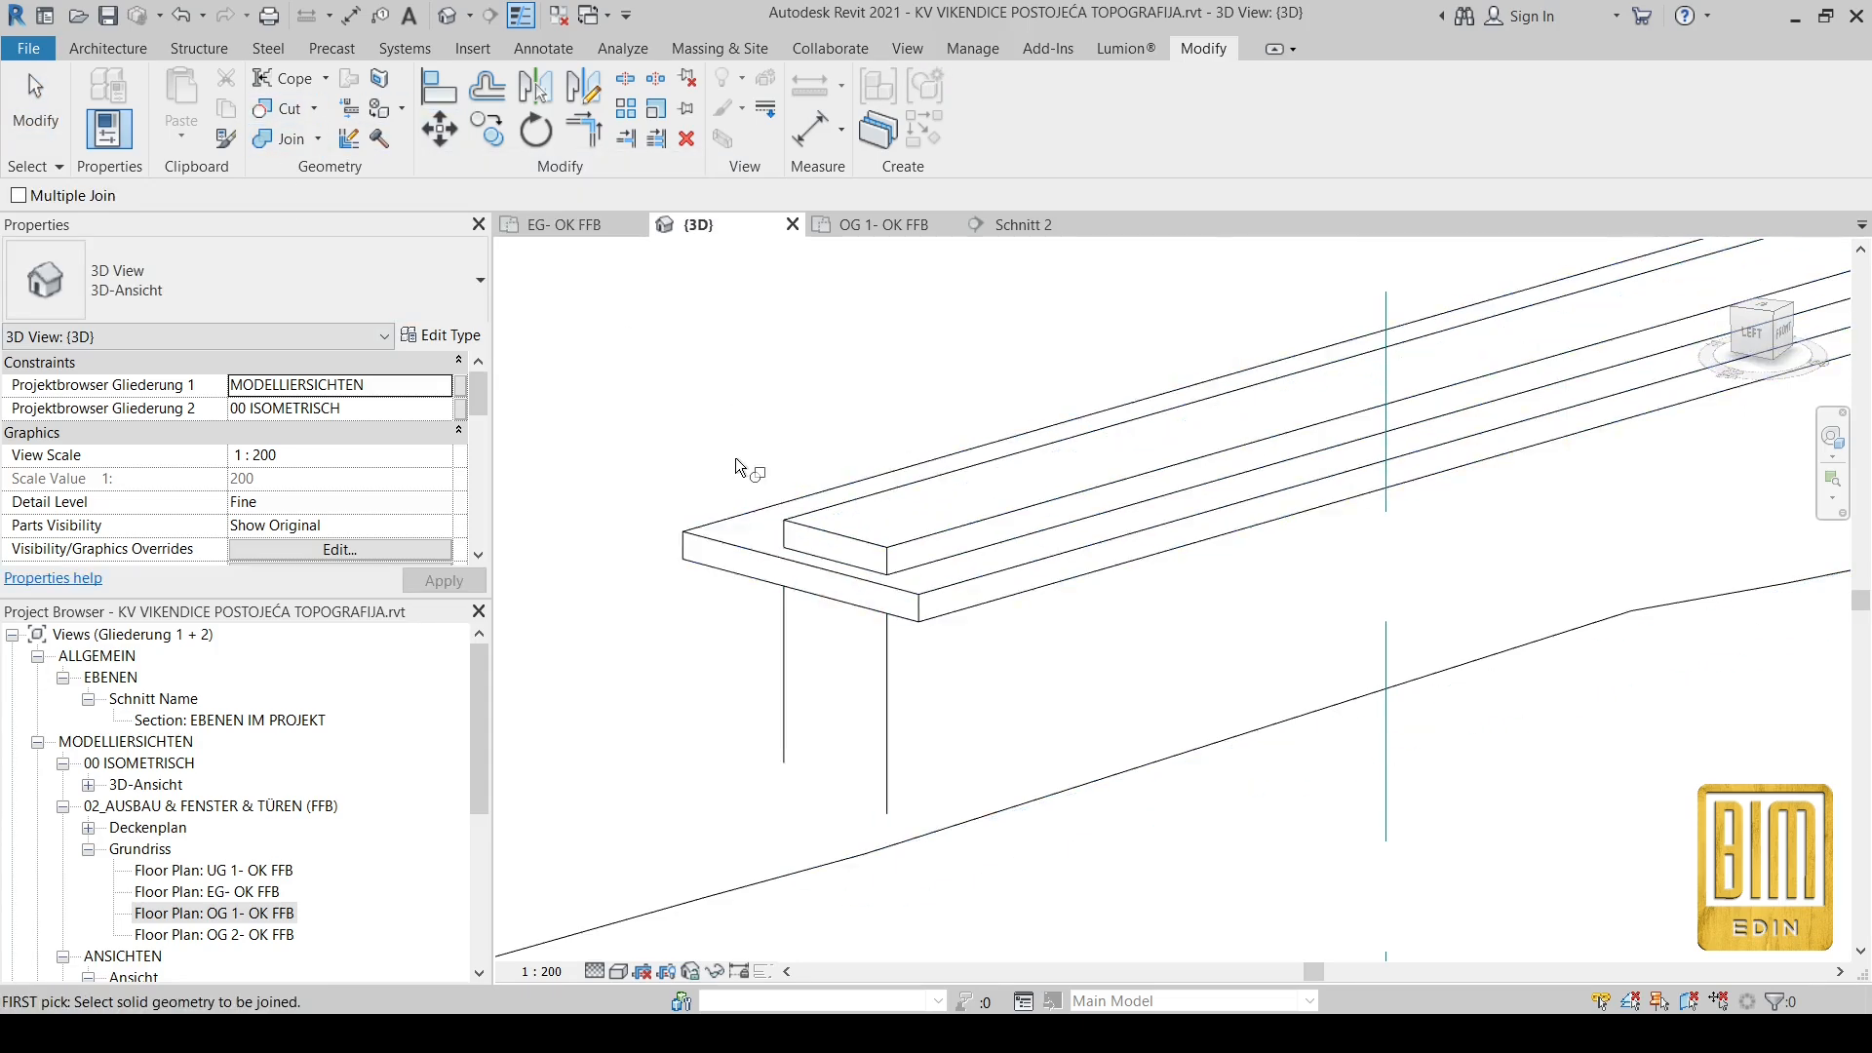
scroll(736, 468, down, 3)
click(21, 110)
scroll(1072, 510, down, 5)
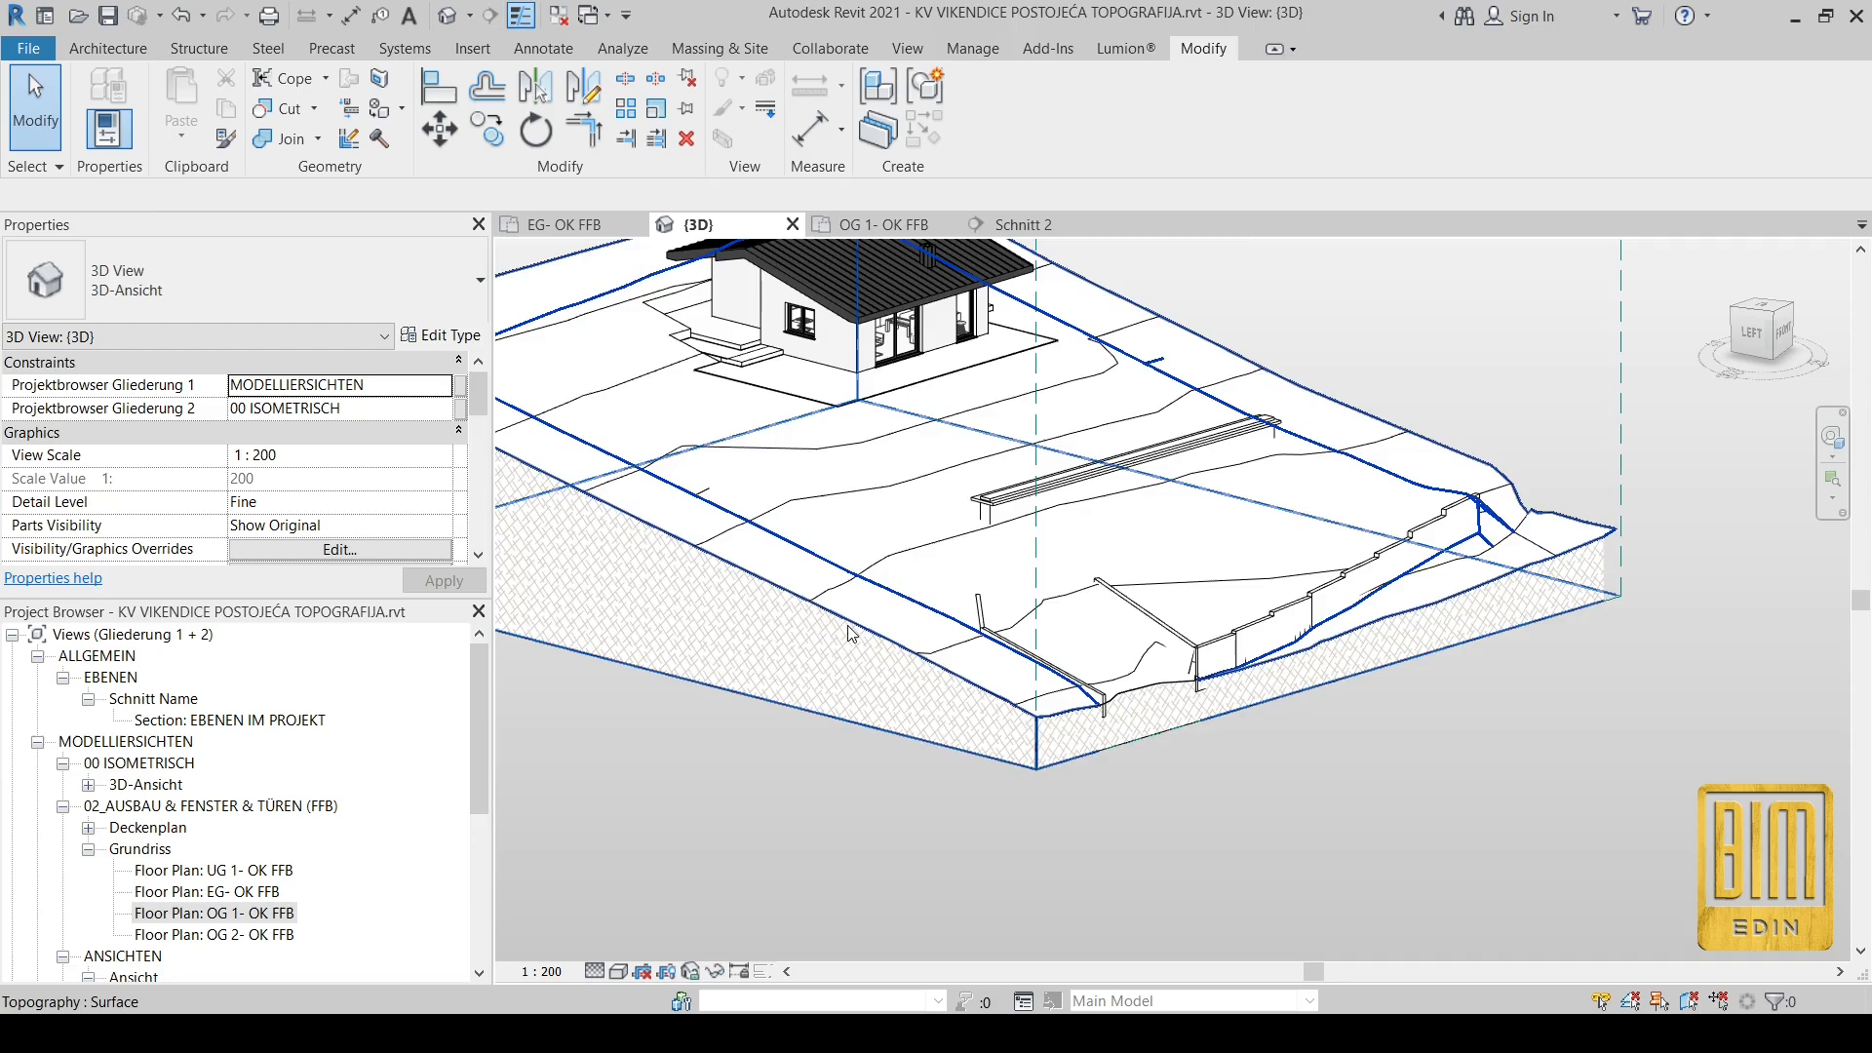
Step: Open the graded topography surface for point editing, viewed from above at the gabion wall's end
click(1004, 383)
scroll(1021, 493, up, 2)
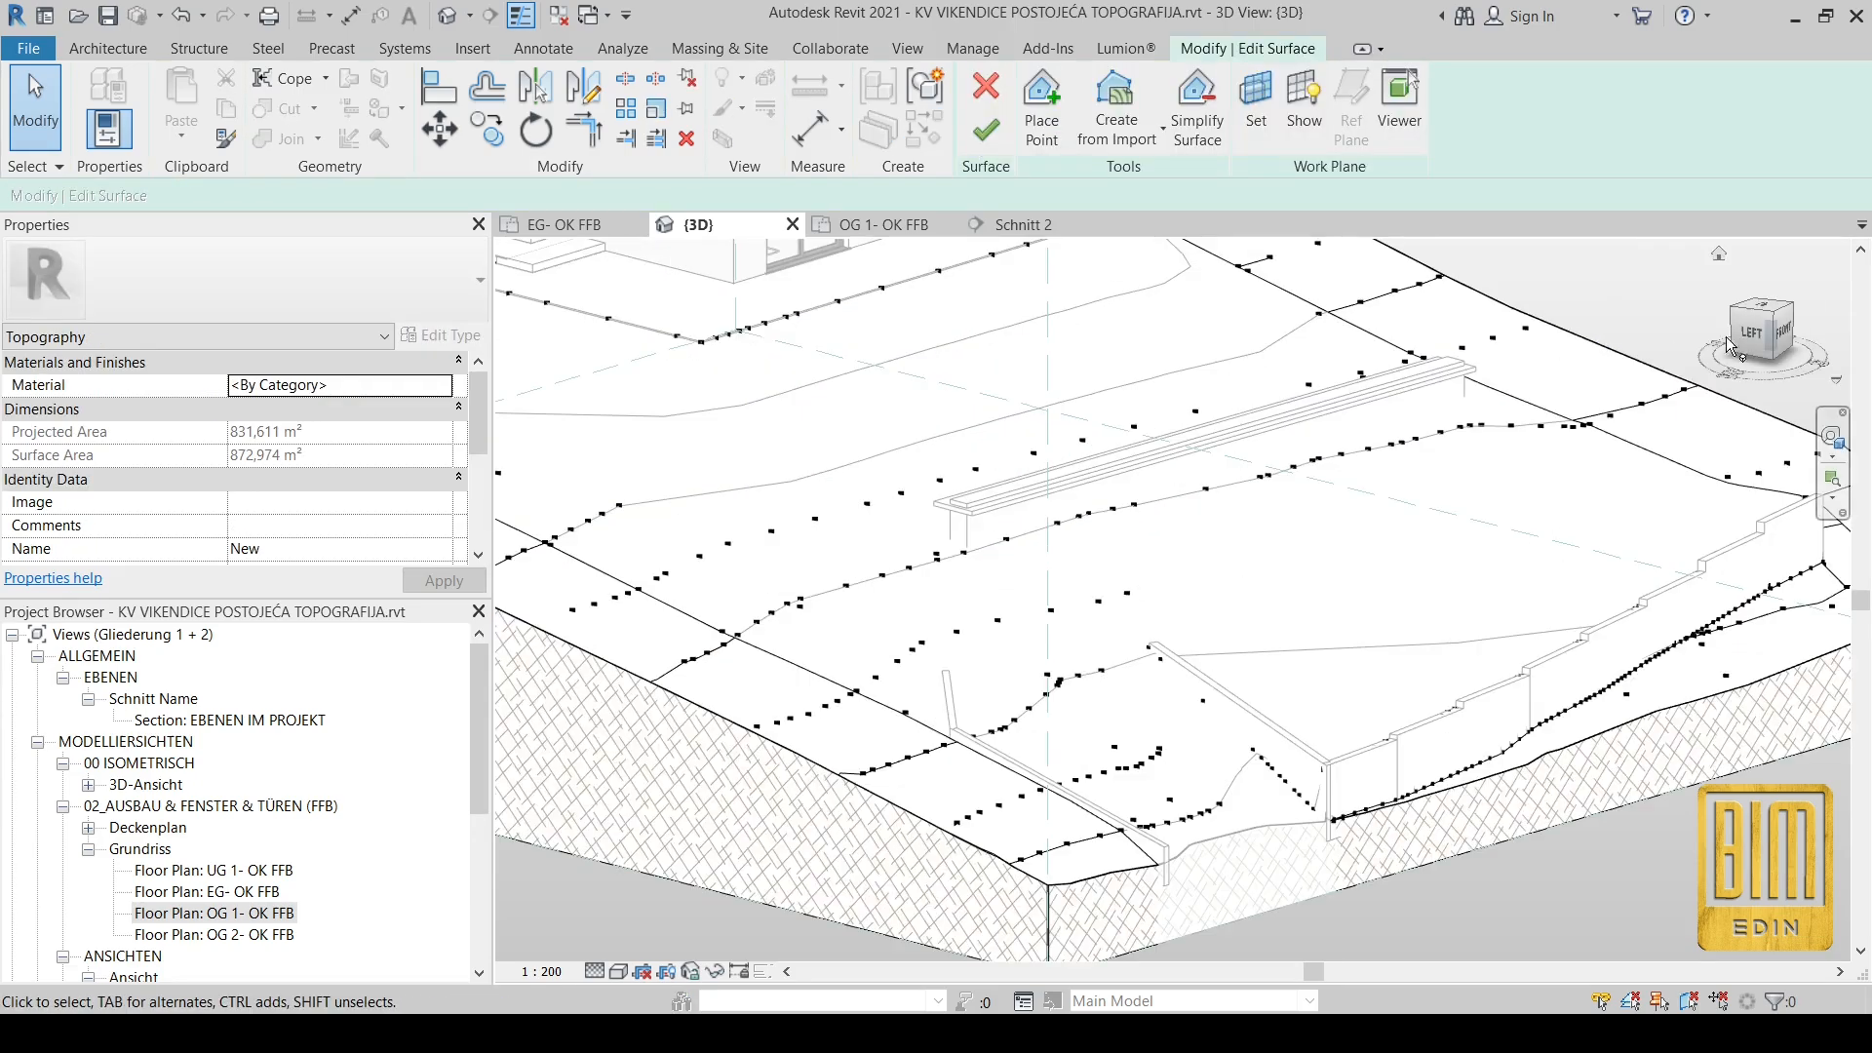
click(1774, 322)
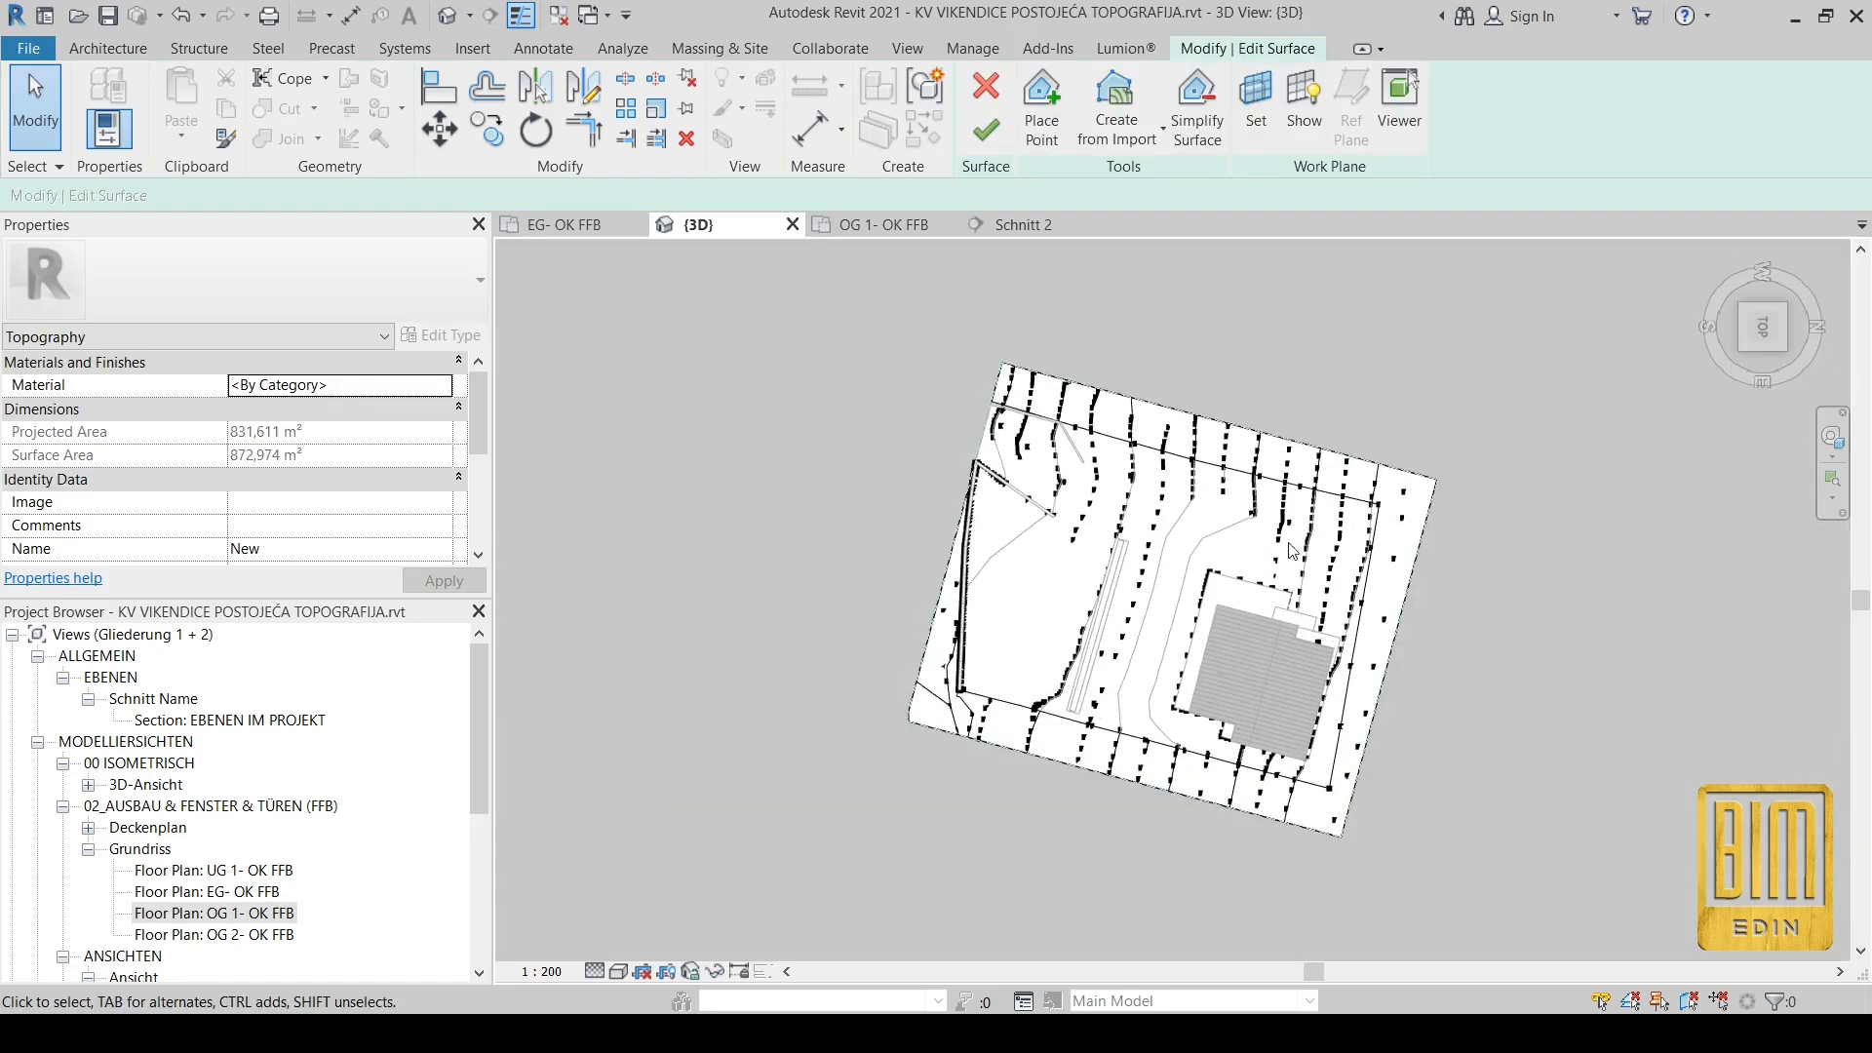
click(1730, 324)
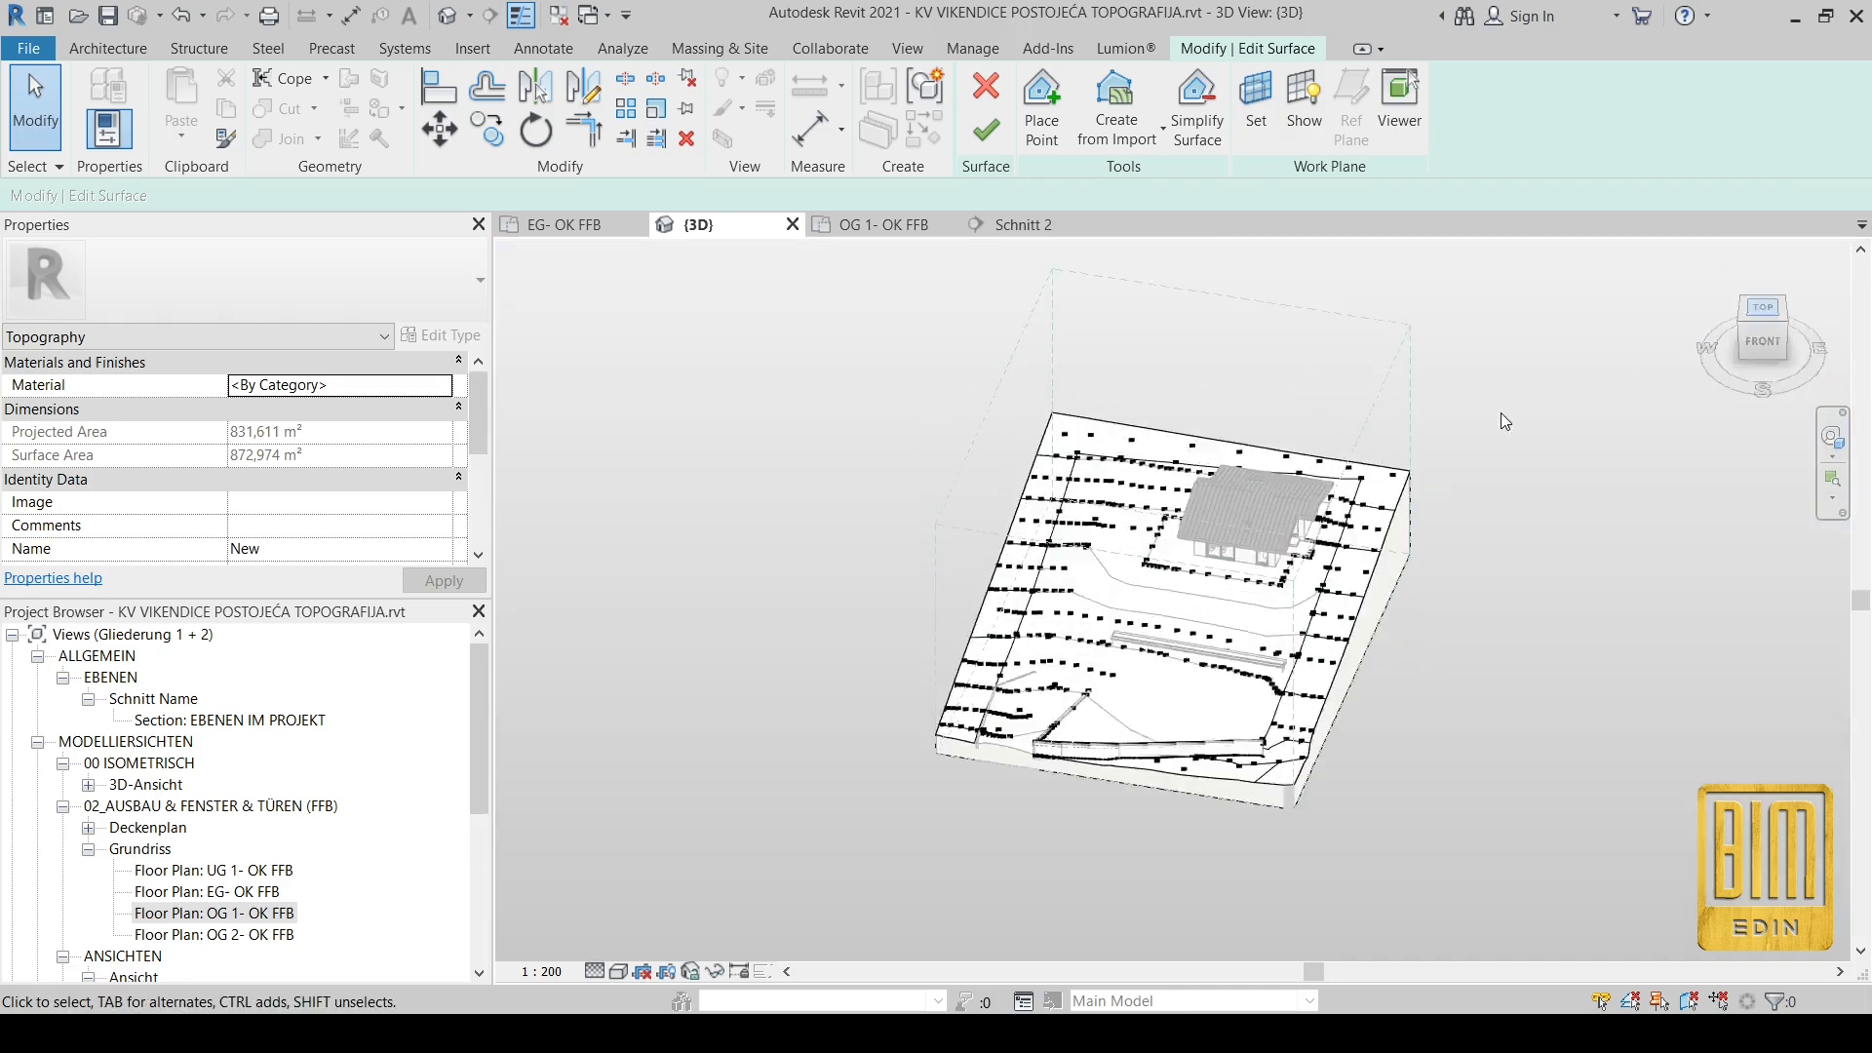
scroll(1177, 724, up, 8)
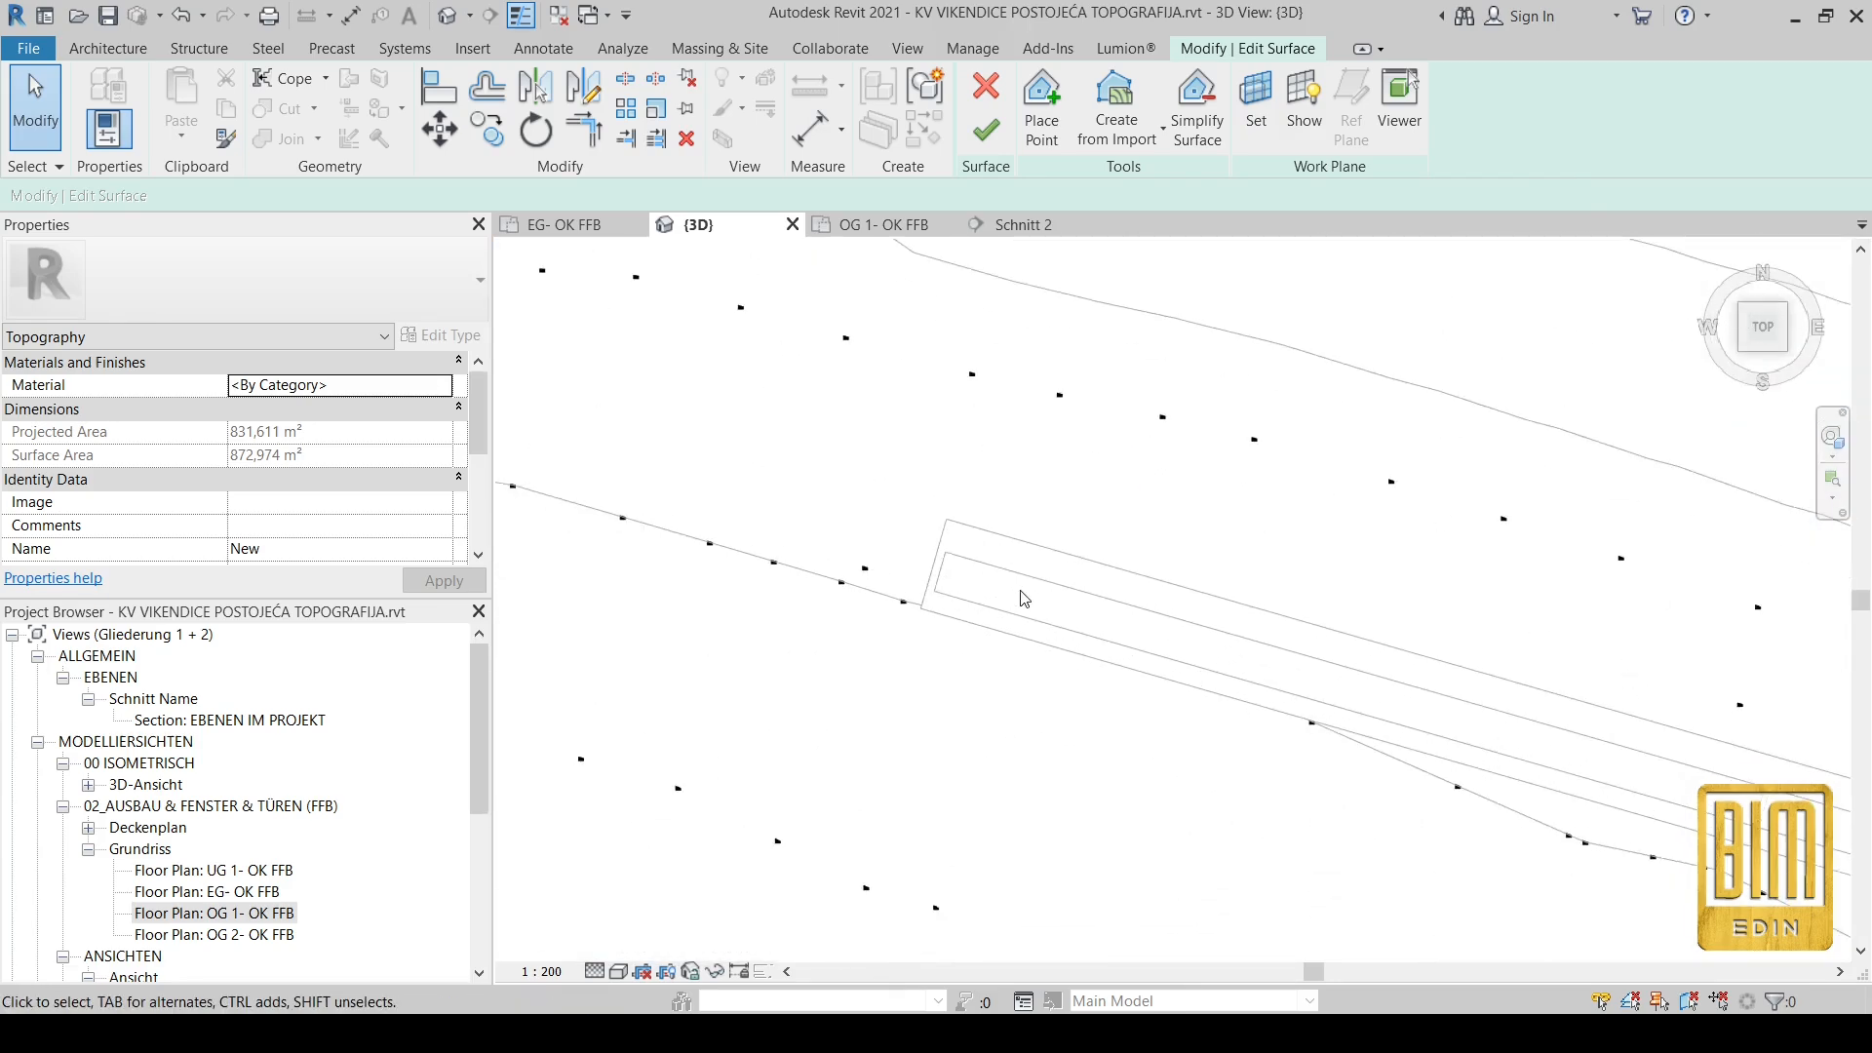
Step: Copy a nearby topography point onto the house-side corner at the gabion wall's end
click(959, 359)
click(484, 134)
click(960, 365)
scroll(931, 597, up, 2)
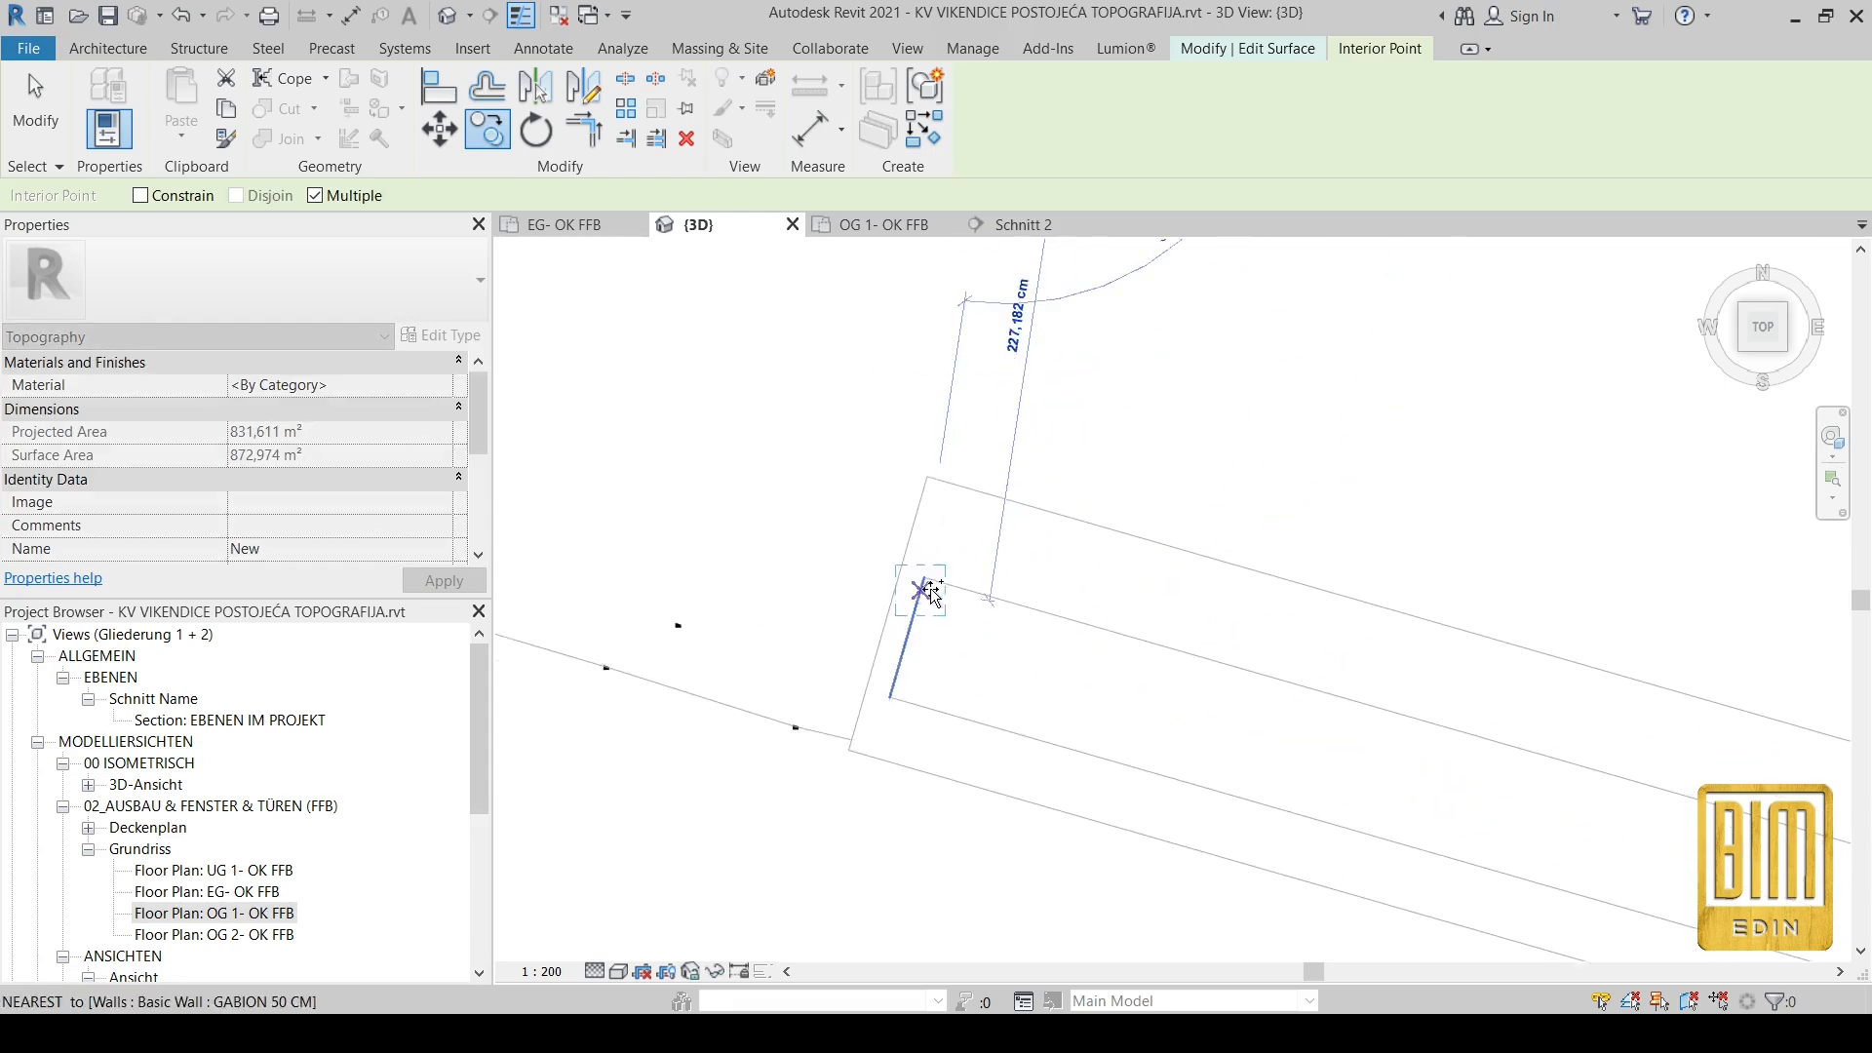
click(925, 581)
scroll(953, 482, down, 2)
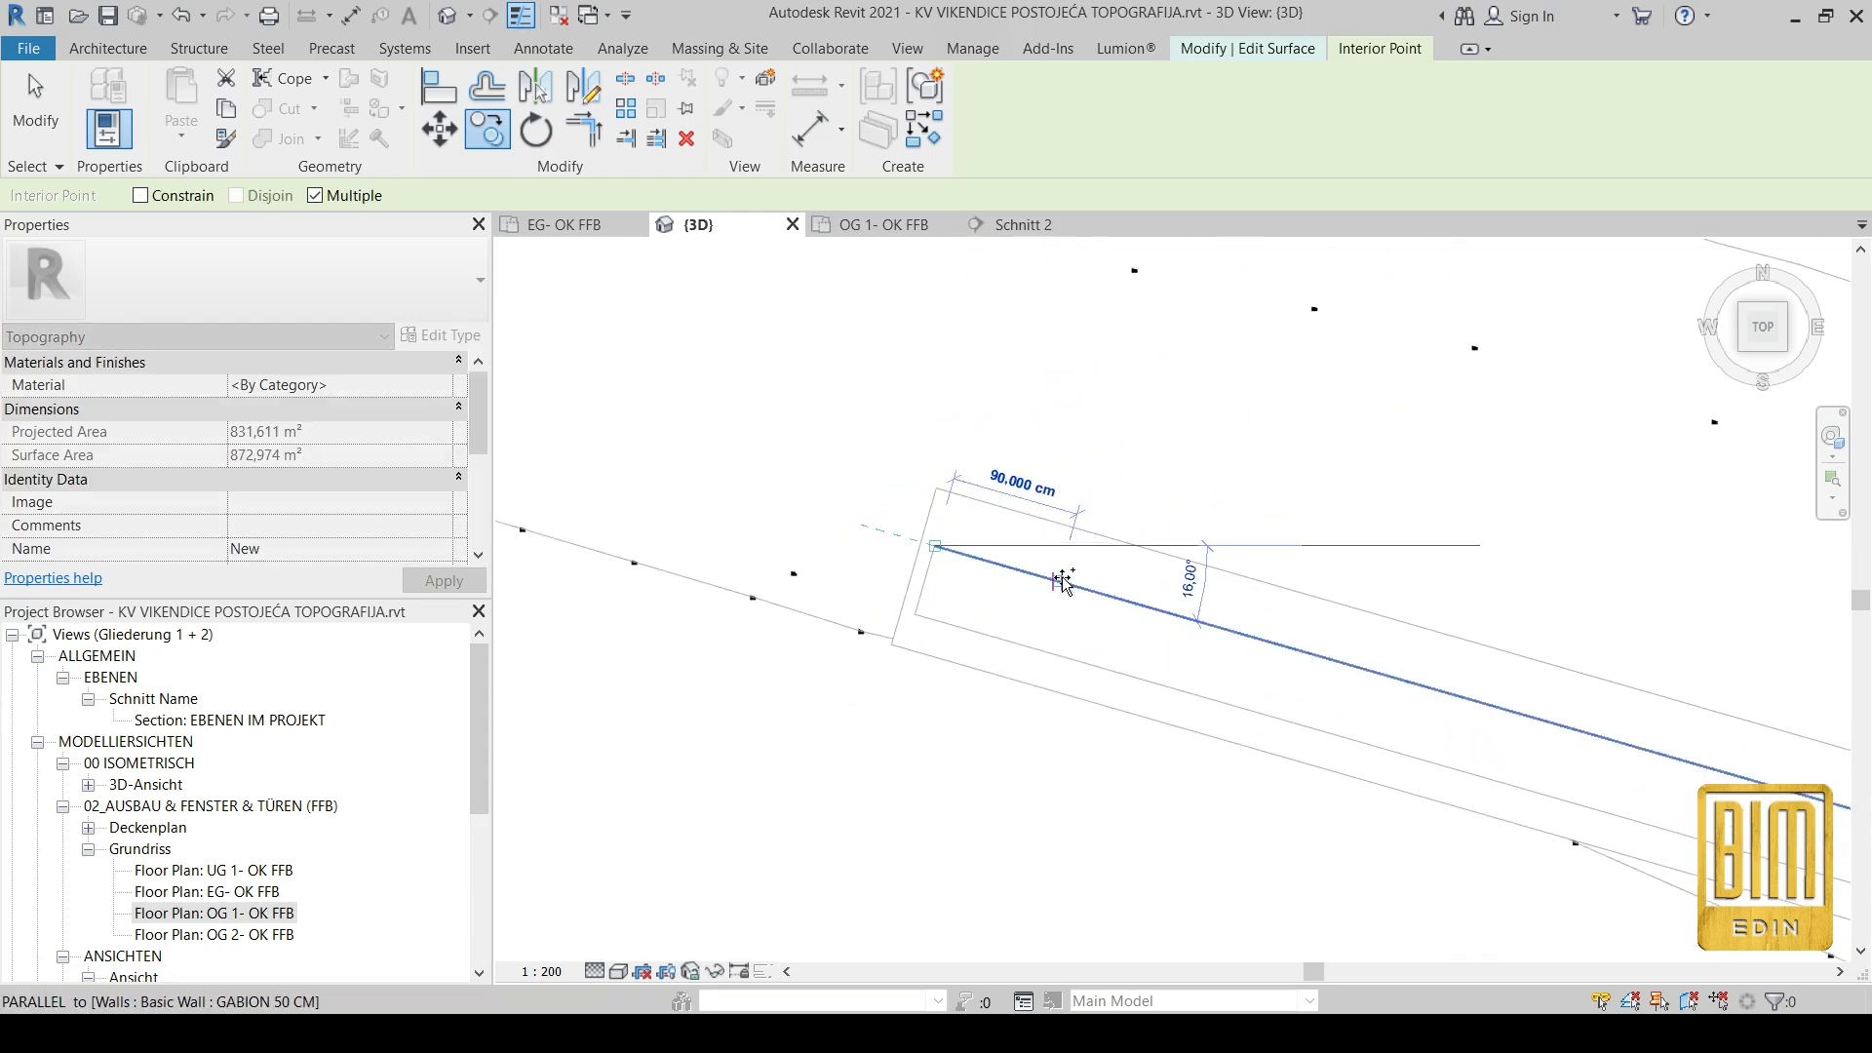
key(Escape)
key(Escape)
scroll(907, 388, down, 2)
Step: Align the copied corner point in height with the top face of the band around the gabion wall
shift+middle_drag(882, 655, 1307, 360)
middle_drag(1609, 487, 1150, 550)
scroll(1131, 448, up, 3)
key(a)
key(l)
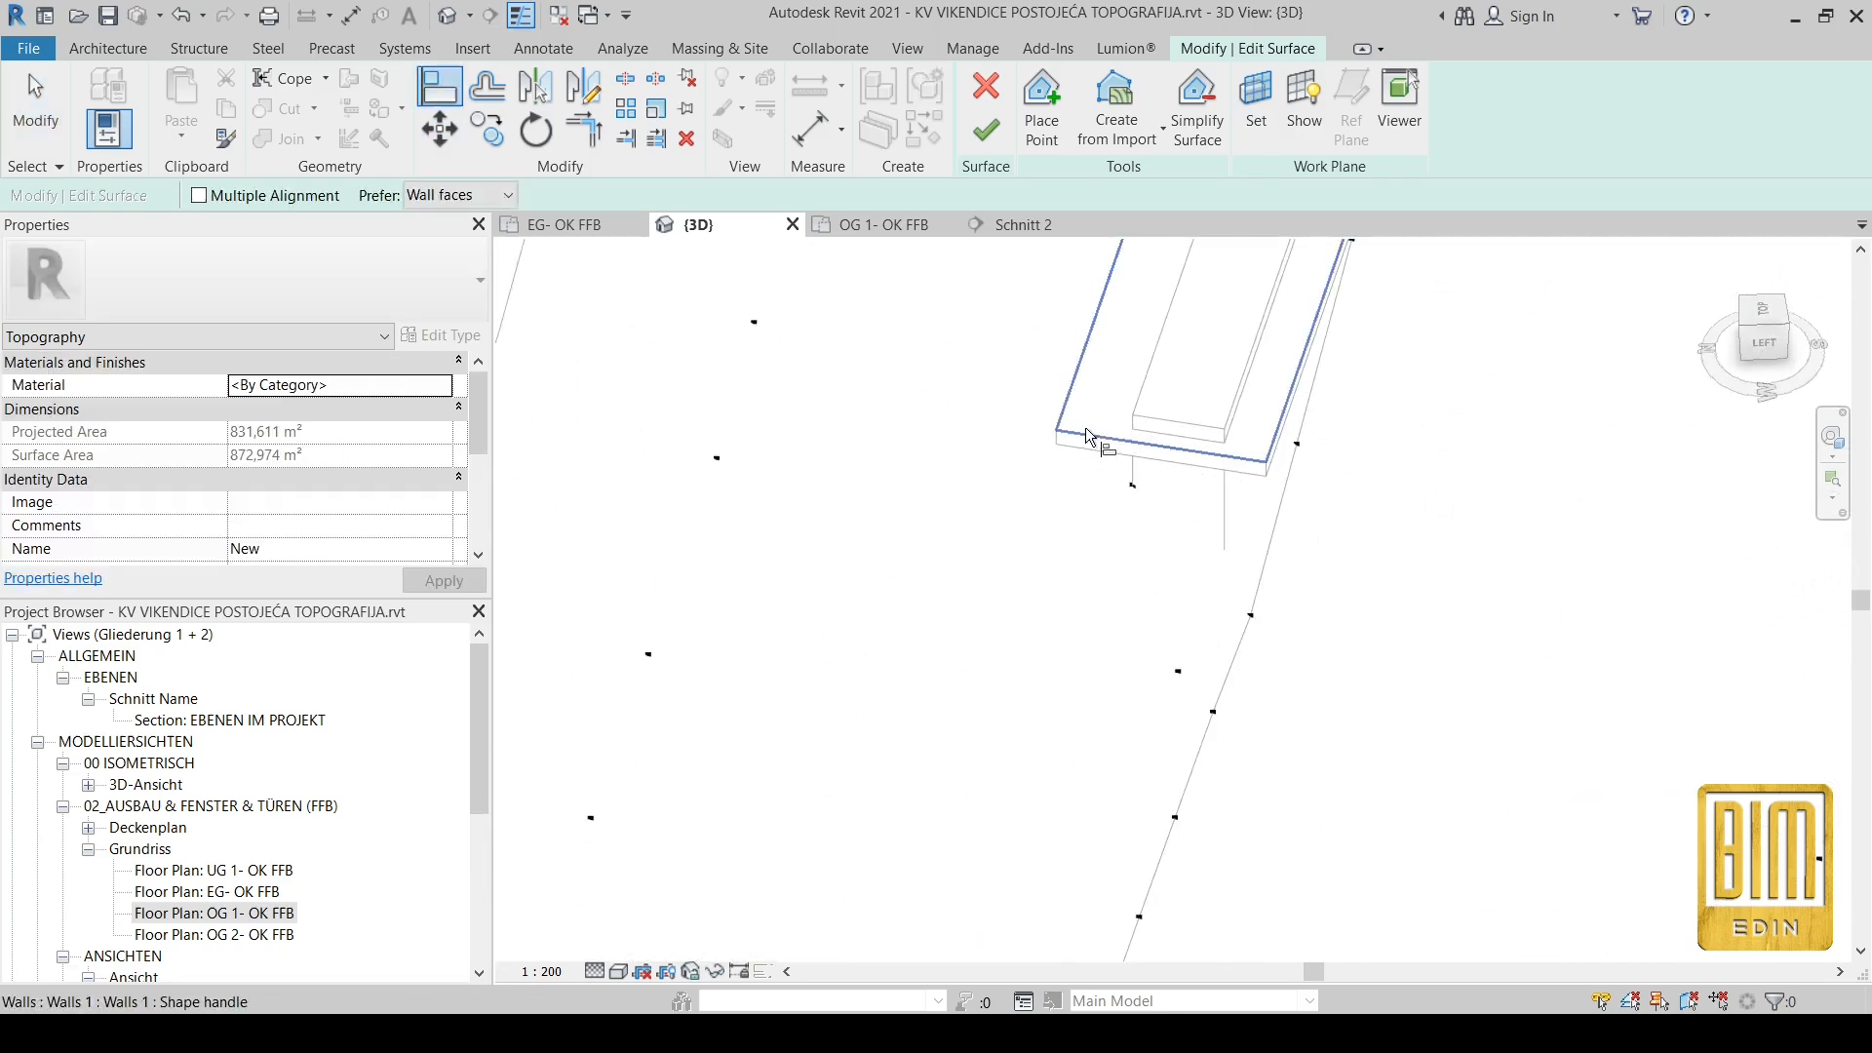
click(1132, 484)
scroll(1110, 528, down, 2)
shift+middle_drag(1024, 655, 1091, 560)
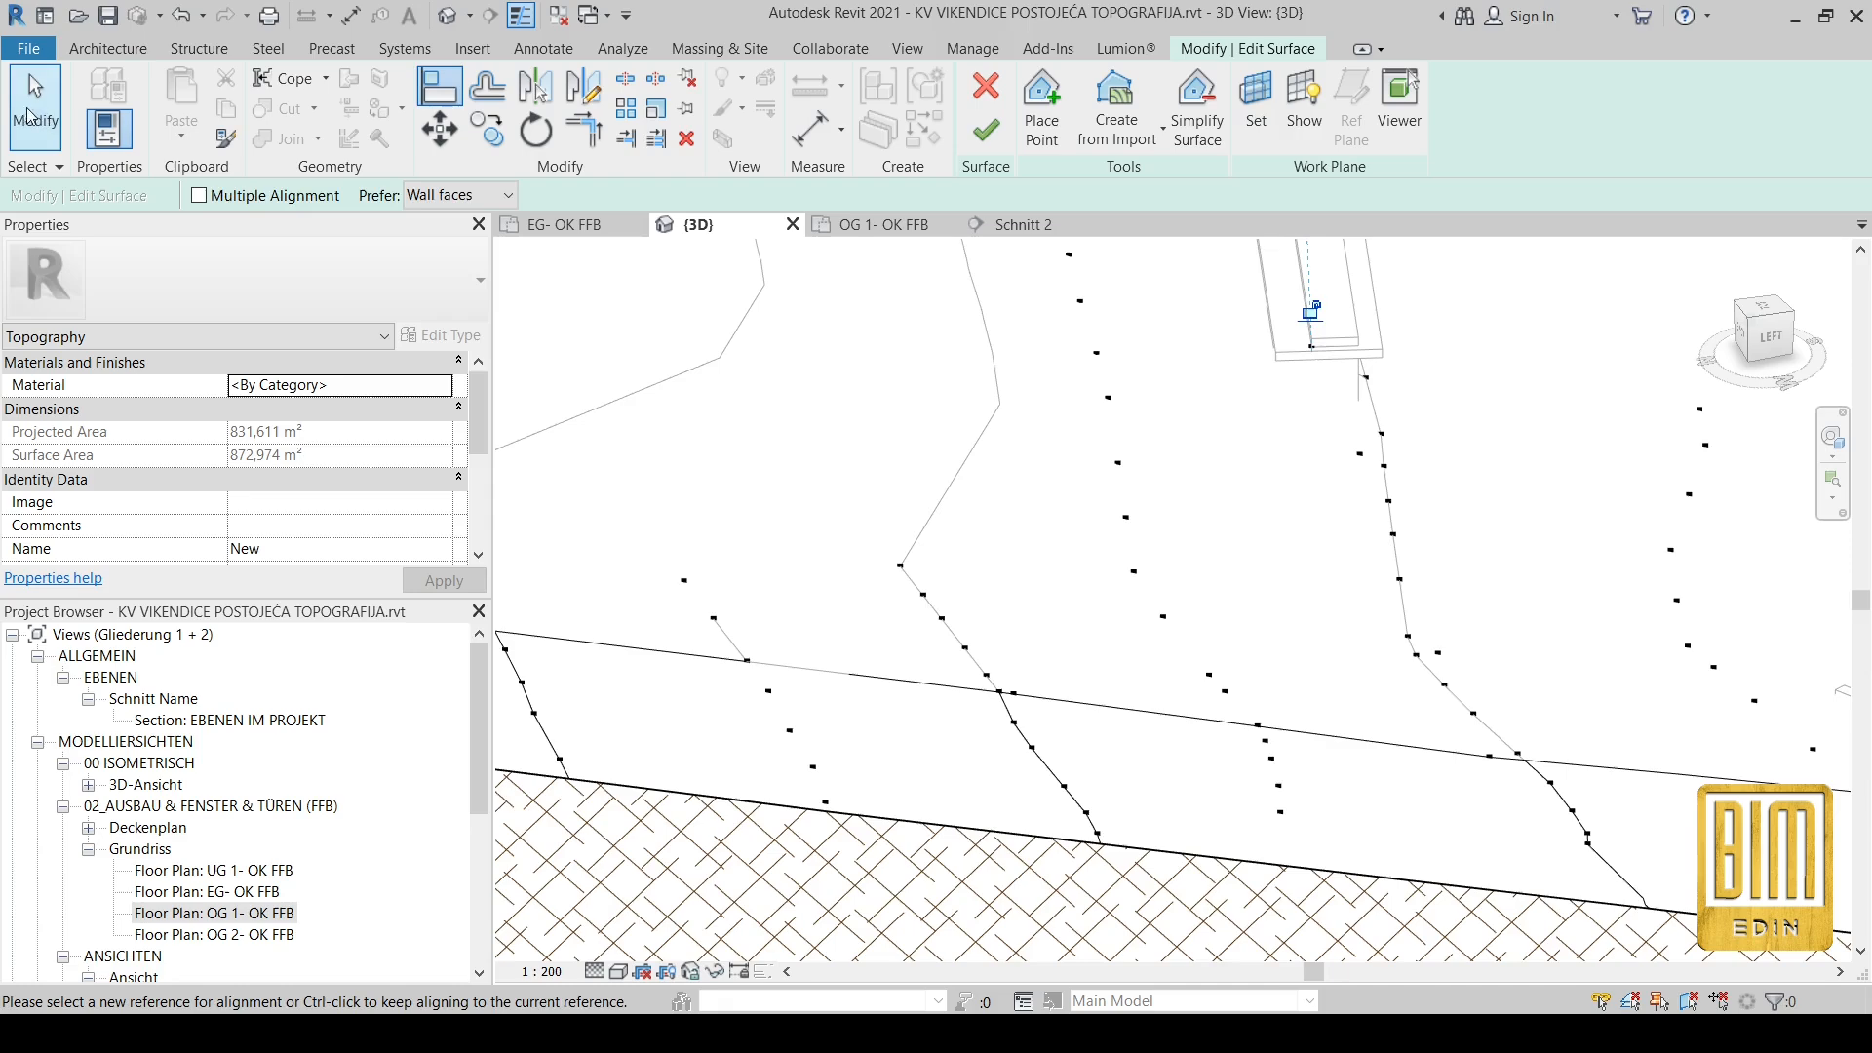
scroll(1312, 307, up, 3)
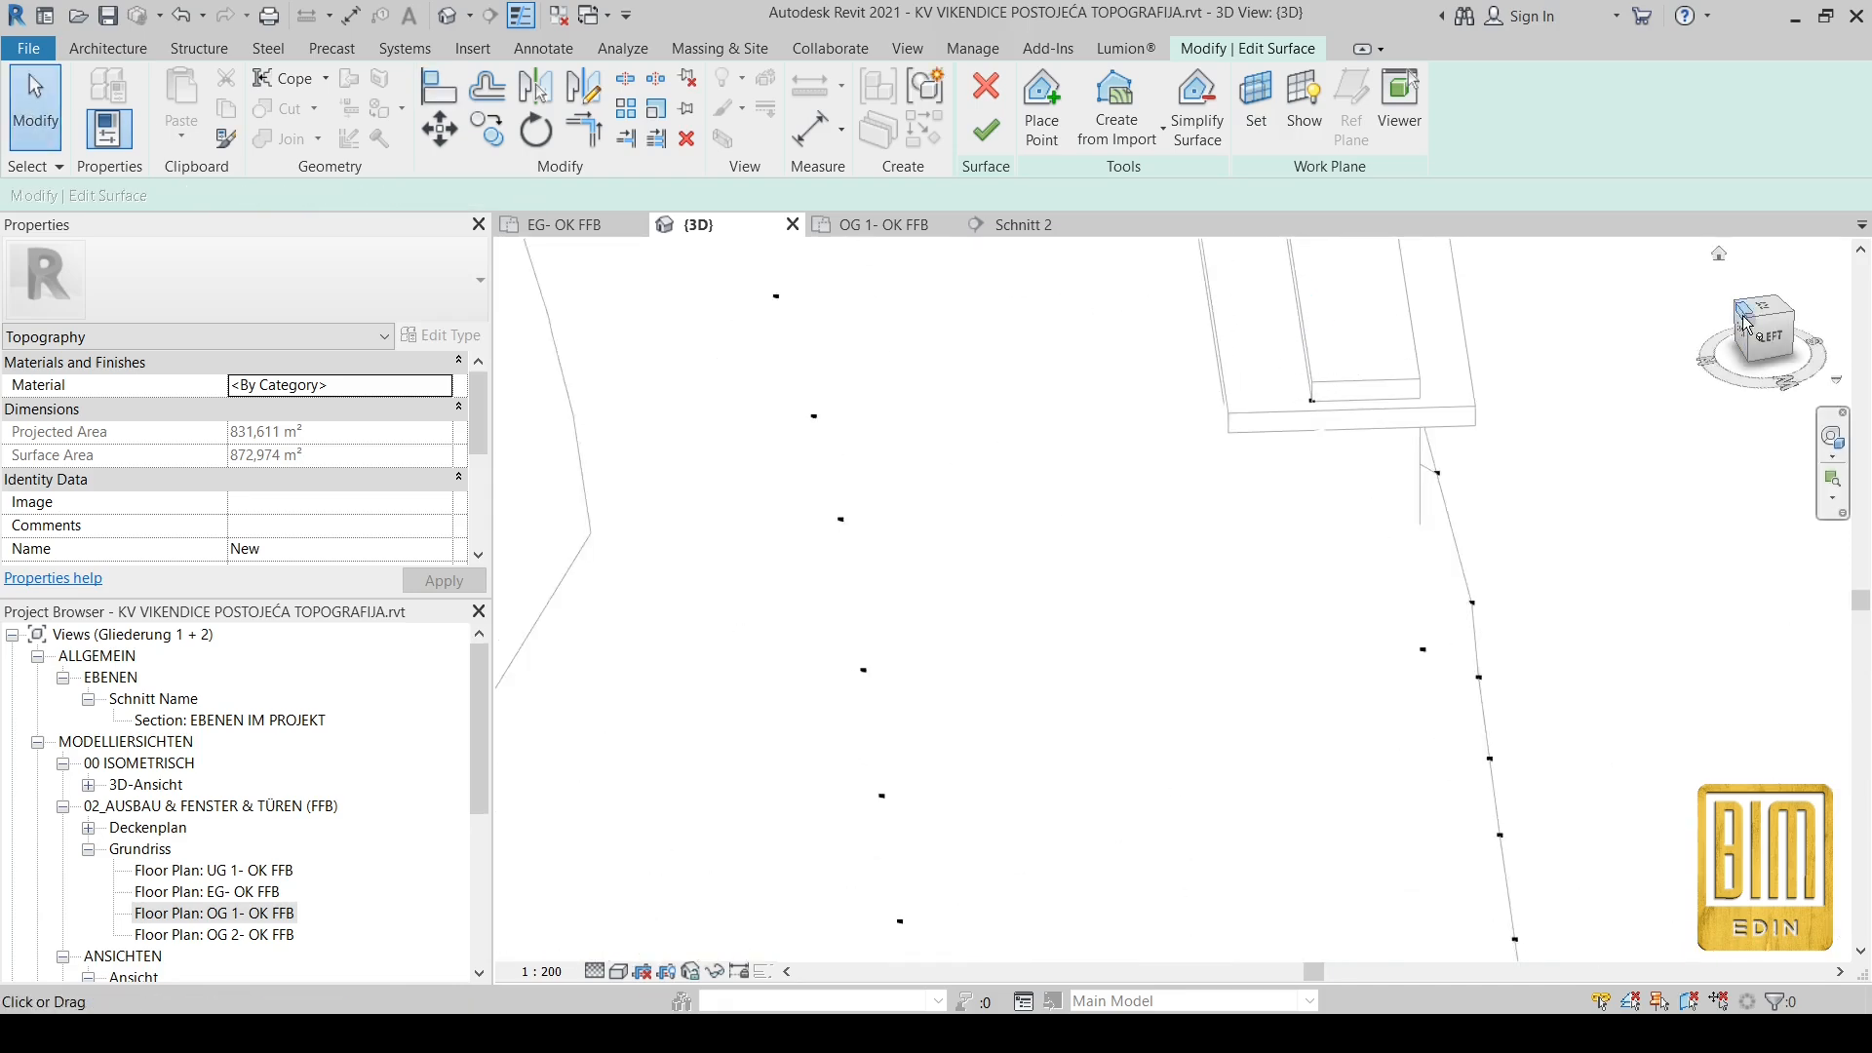
Step: Copy the corner point repeatedly along the gabion wall's house-side edge up to its far end
click(1771, 336)
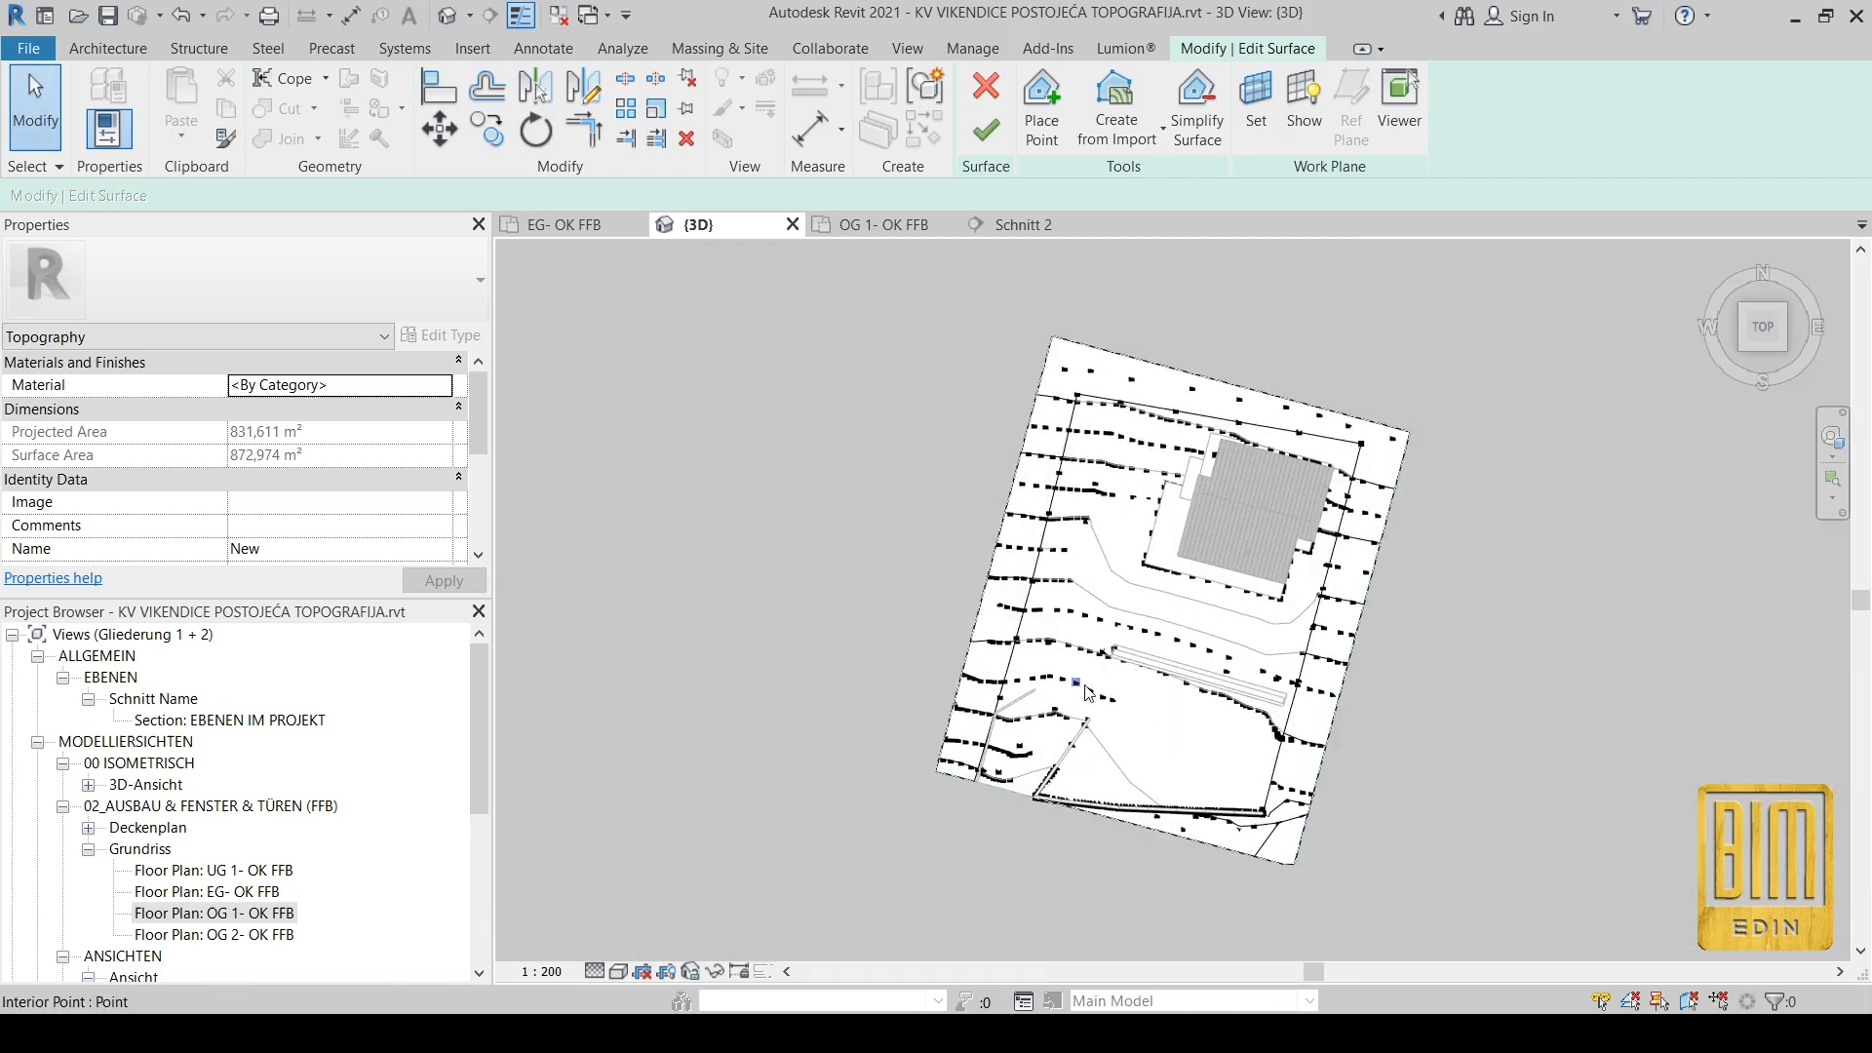
scroll(1089, 693, up, 5)
drag(1280, 551, 983, 860)
click(991, 878)
drag(888, 583, 975, 672)
click(487, 129)
click(925, 620)
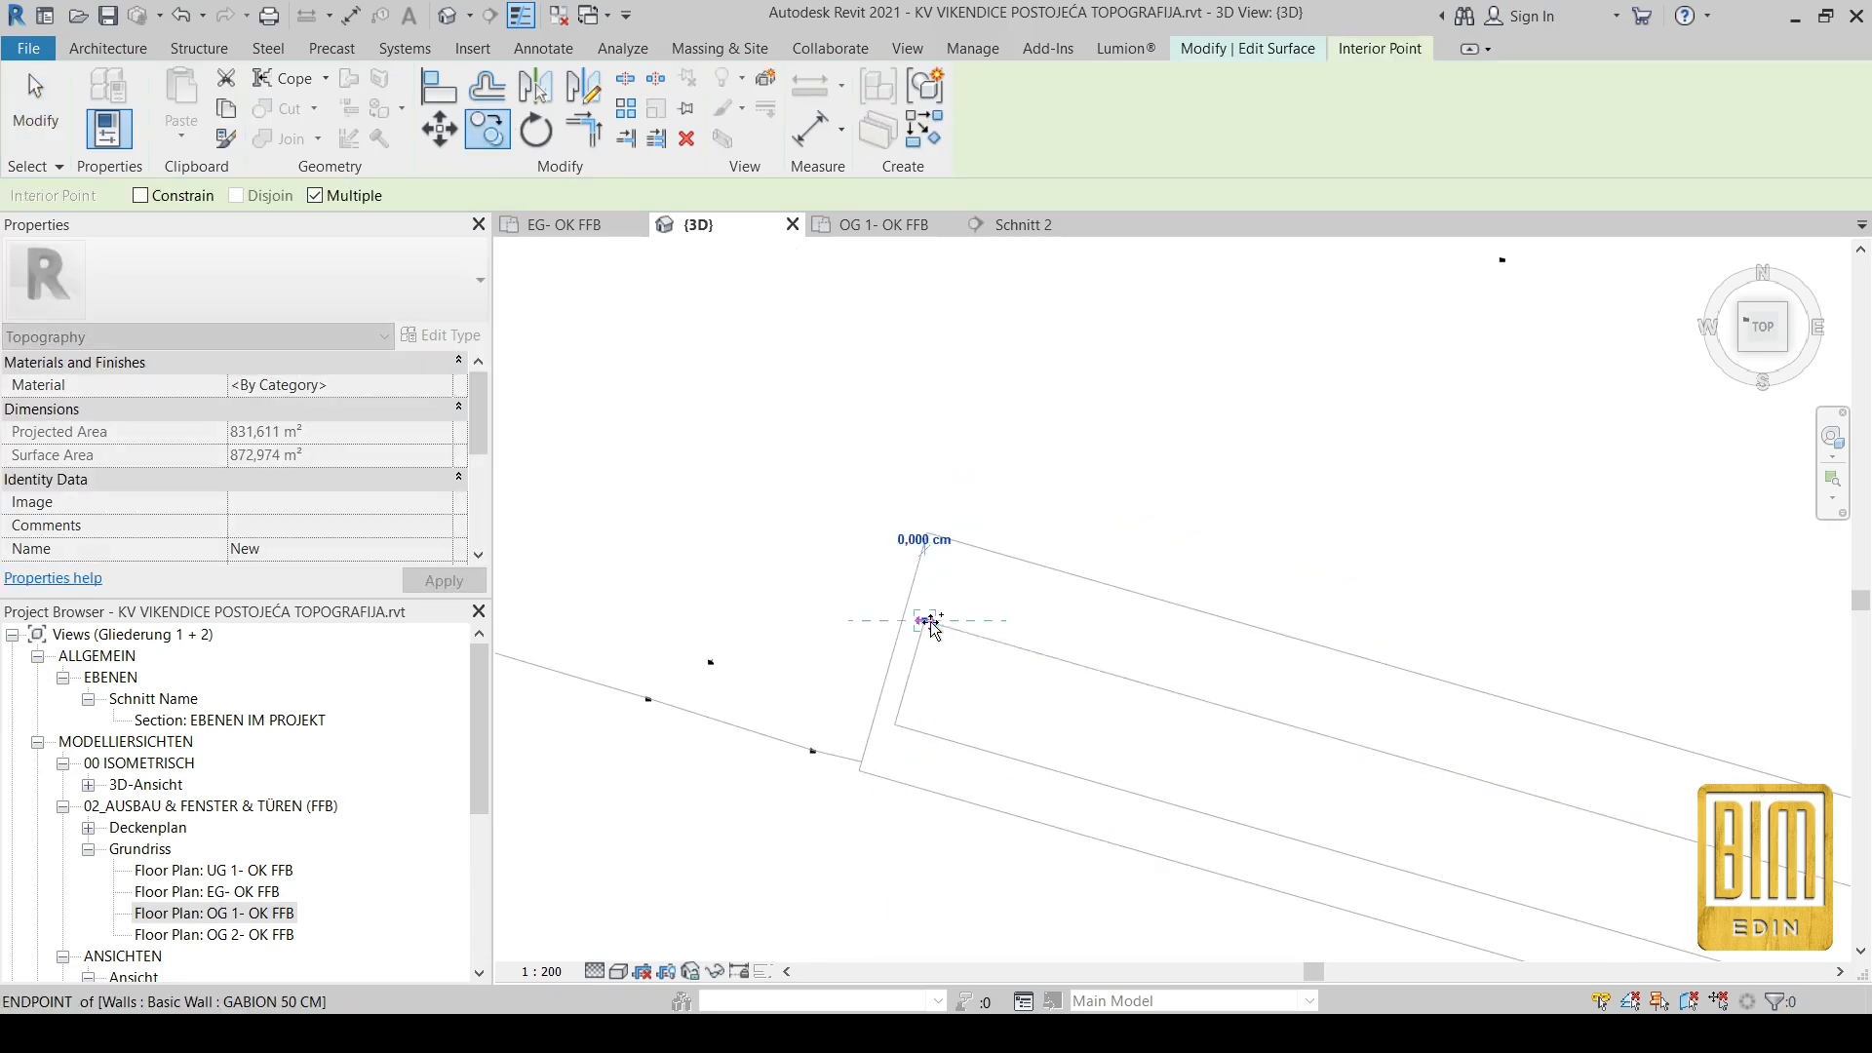
click(1464, 773)
middle_drag(1422, 763, 742, 483)
click(973, 550)
click(1161, 603)
middle_drag(1407, 694, 1030, 565)
click(1031, 557)
click(1239, 617)
click(1489, 689)
middle_drag(1660, 742, 917, 519)
click(926, 520)
click(1128, 576)
click(1308, 629)
click(1471, 676)
middle_drag(1651, 757, 1149, 543)
scroll(1149, 543, down, 1)
click(1168, 521)
click(1325, 567)
click(1529, 624)
click(1590, 644)
scroll(1563, 627, down, 4)
scroll(758, 466, up, 1)
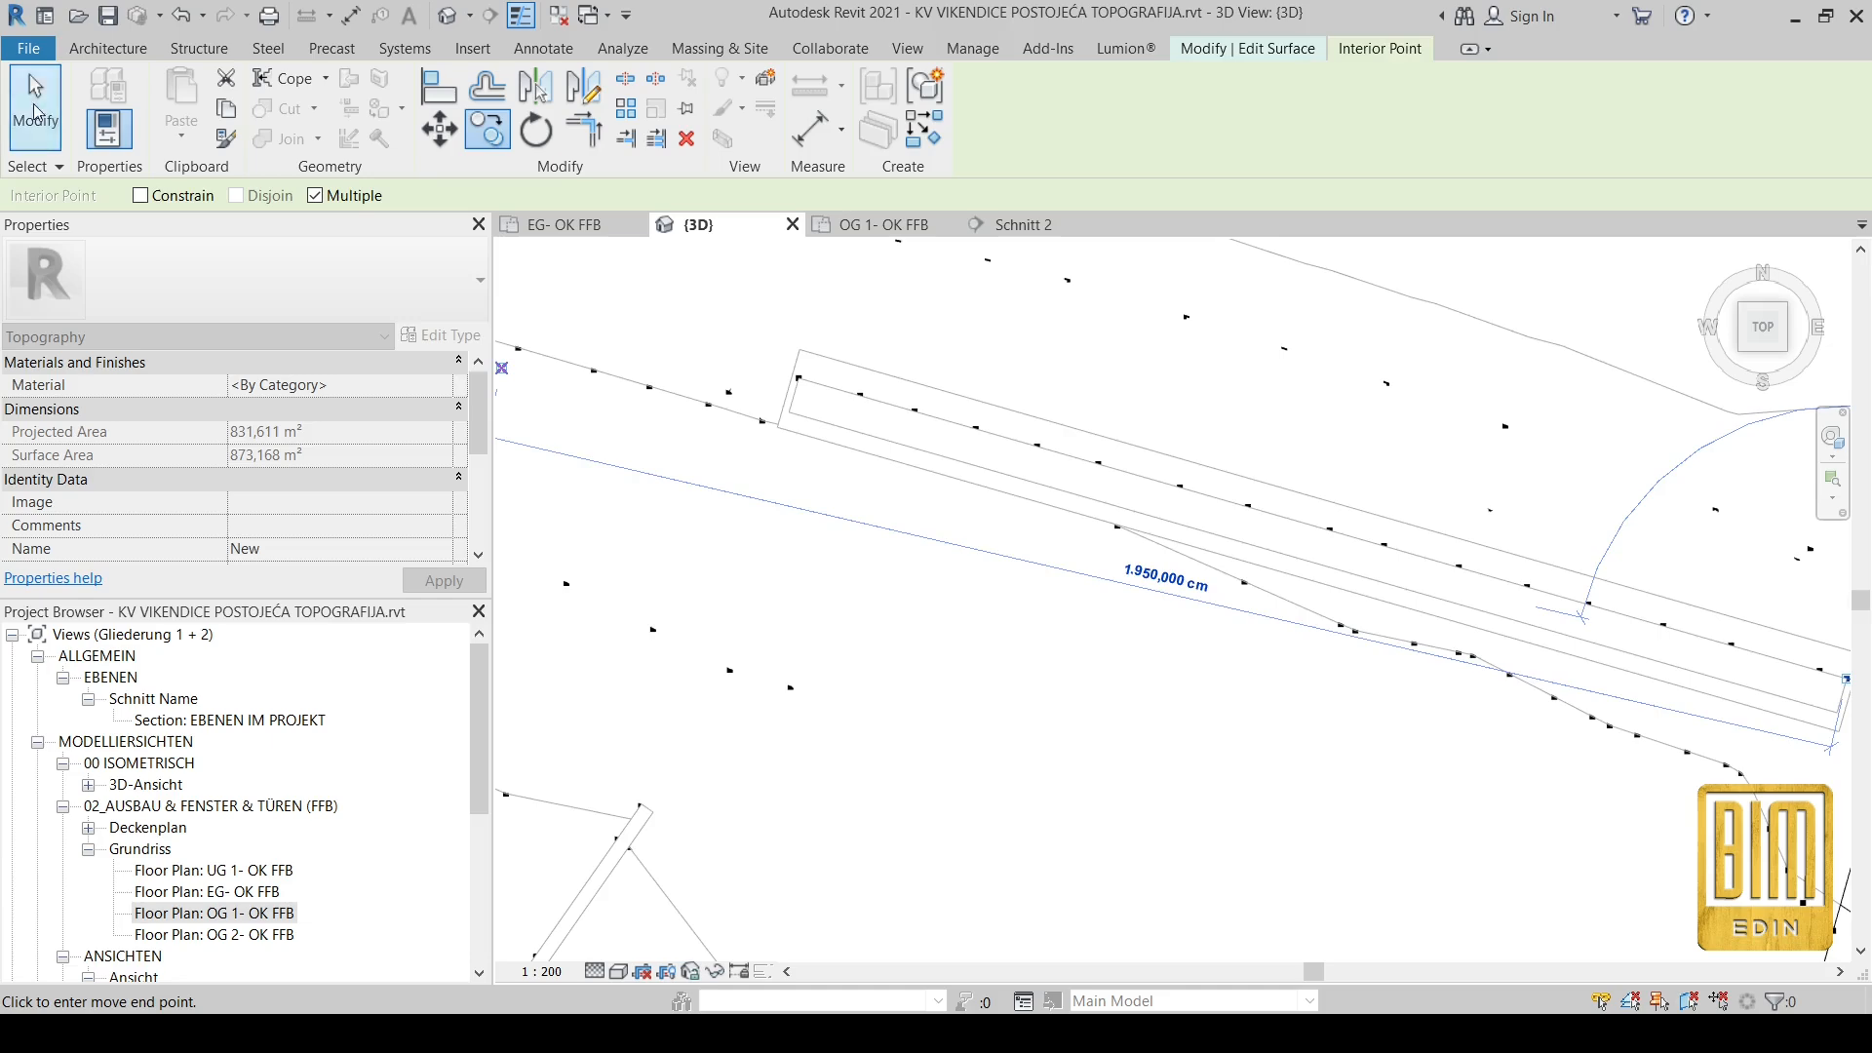
key(Escape)
key(Escape)
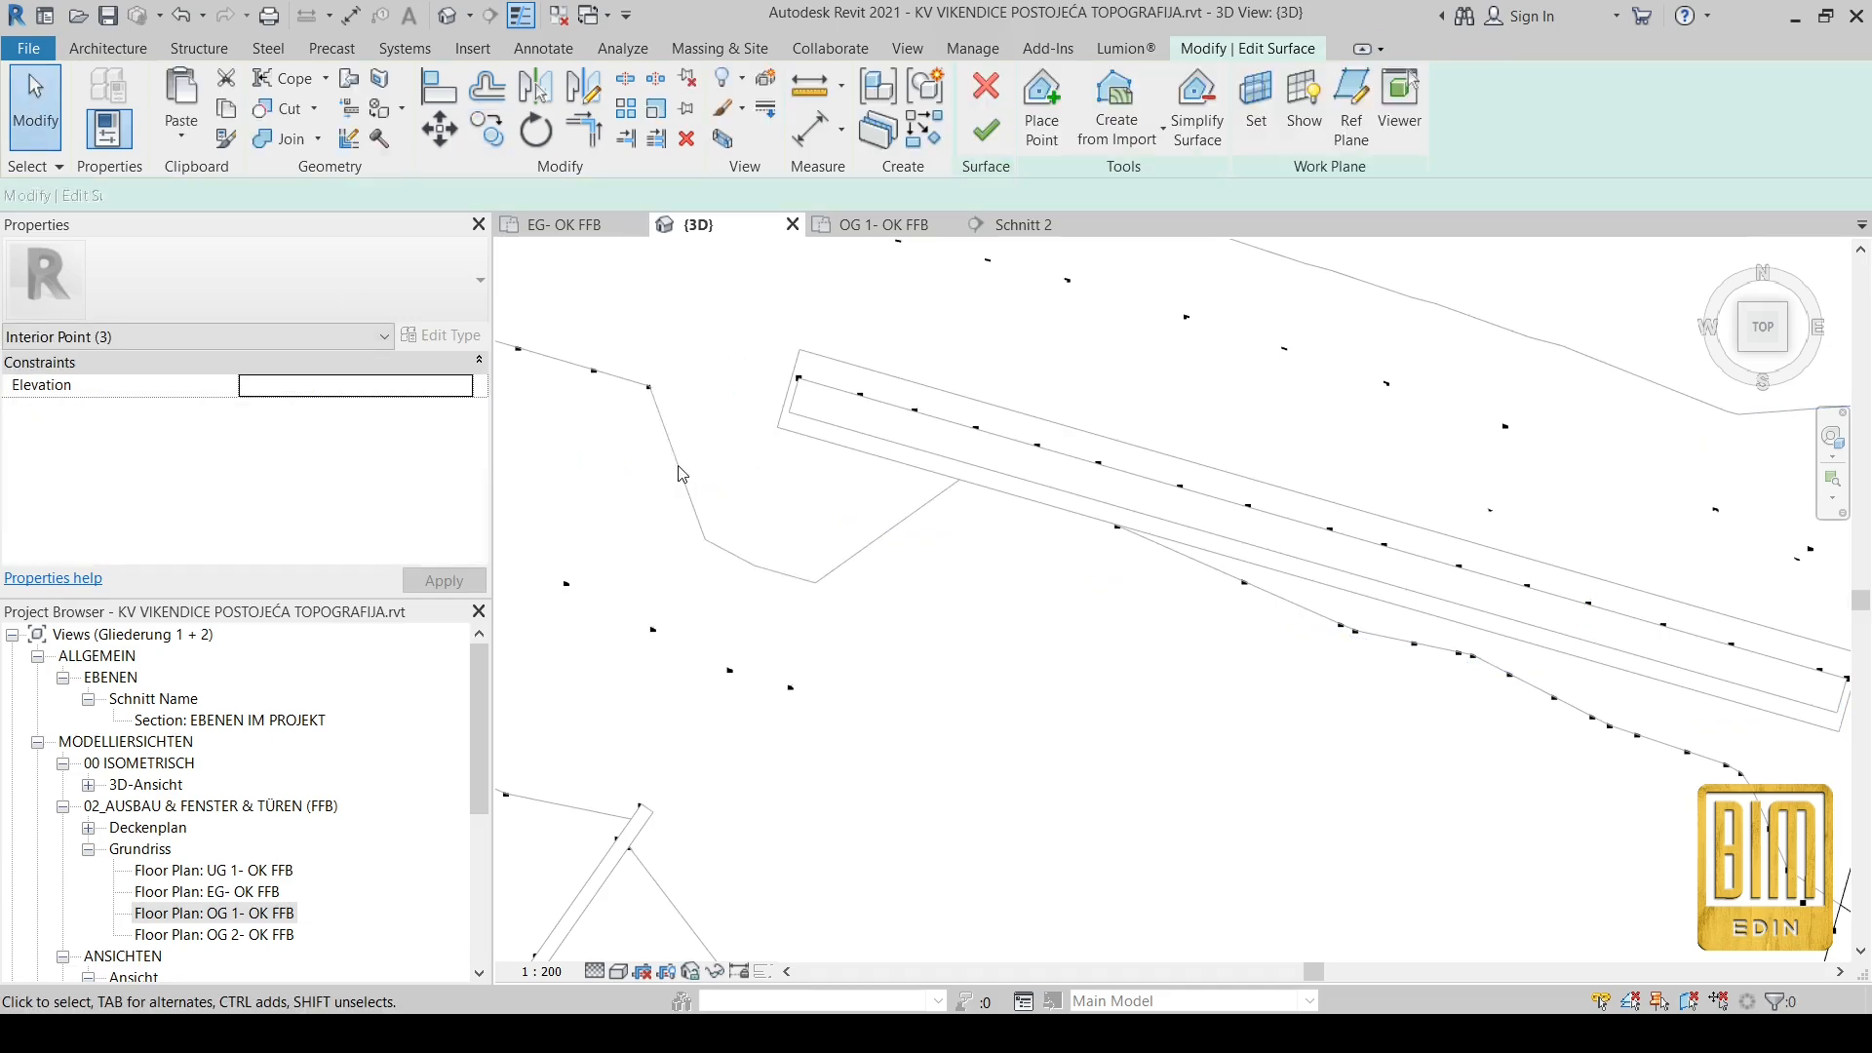
Step: Delete the old topography points in front of the gabion wall, from its near end to the plot boundary
scroll(1224, 558, up, 2)
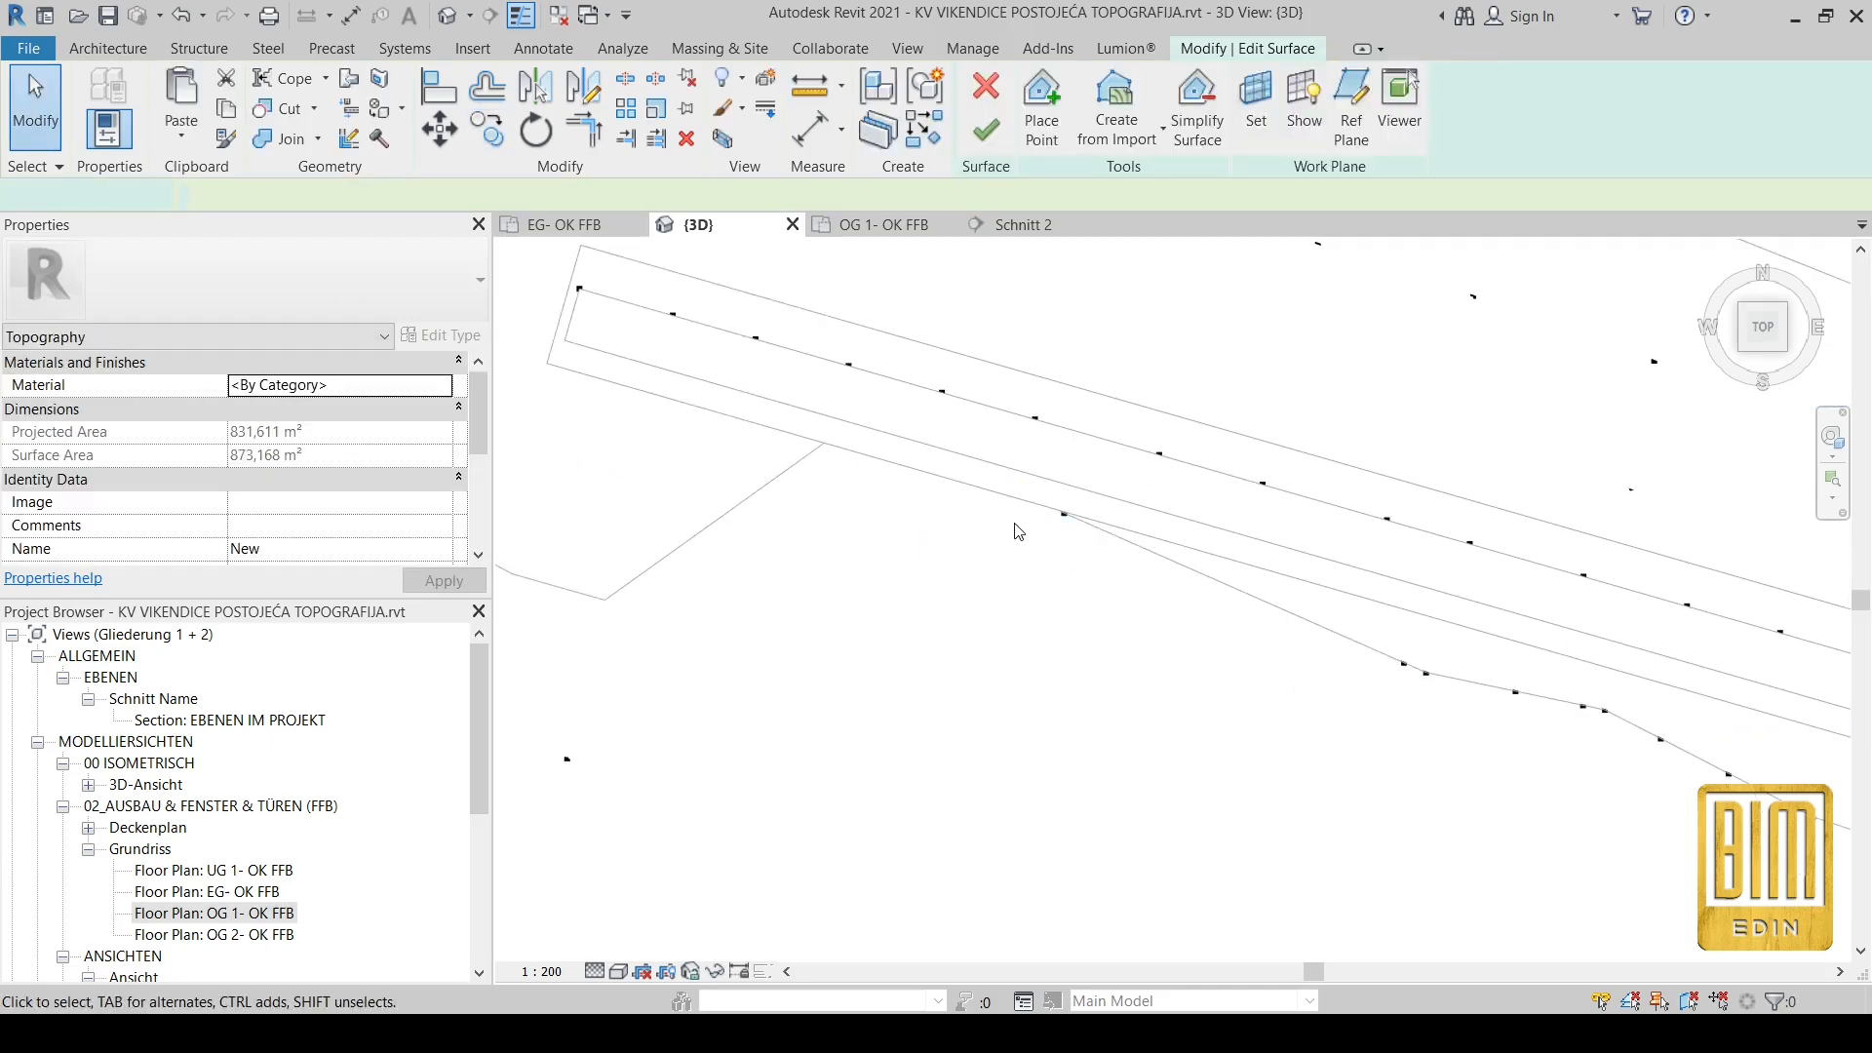
drag(715, 415, 932, 526)
key(Delete)
drag(884, 417, 1050, 564)
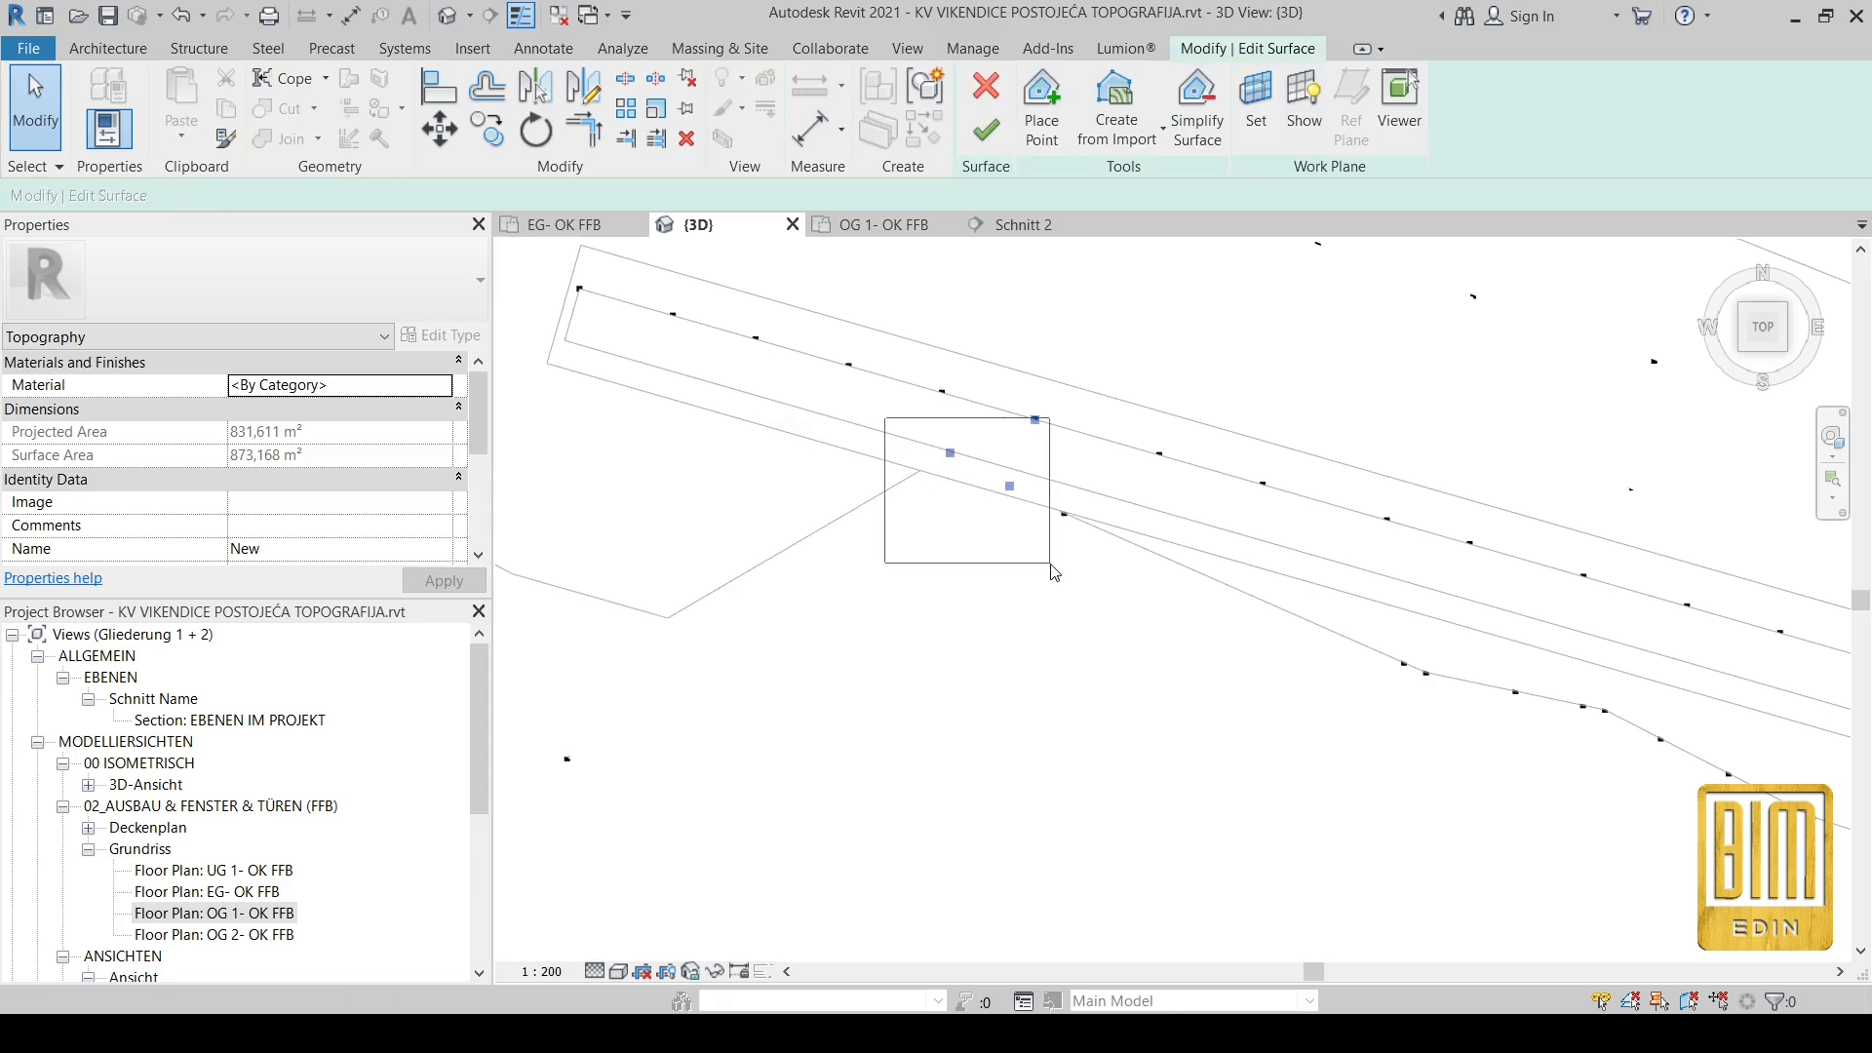
key(Delete)
drag(1011, 485, 1103, 576)
key(Delete)
middle_drag(1345, 661, 919, 433)
scroll(920, 433, down, 1)
drag(897, 401, 1140, 570)
key(Delete)
drag(1137, 481, 1345, 647)
key(Delete)
drag(1318, 549, 1482, 692)
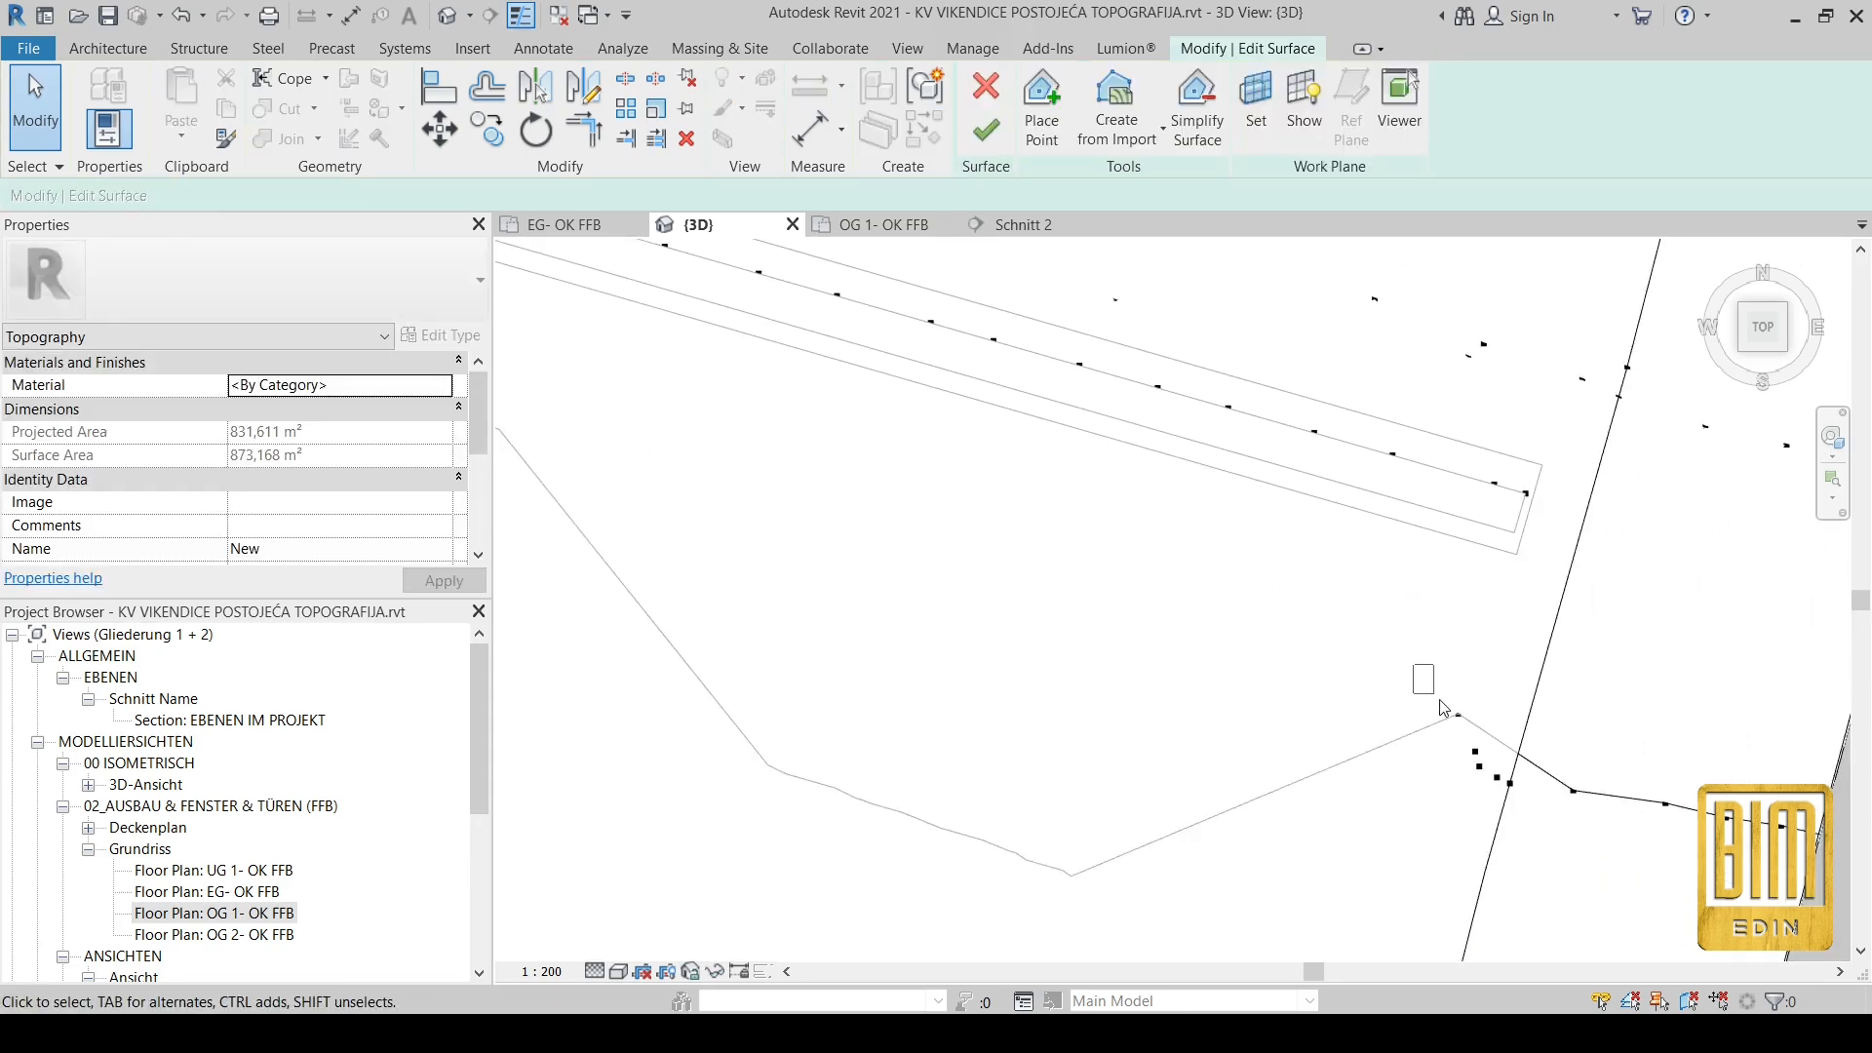
drag(1493, 788, 1503, 789)
key(Delete)
Step: Delete the stray topography points next to the new row along the gabion wall
middle_drag(823, 528, 1245, 735)
scroll(1246, 736, down, 2)
scroll(864, 395, up, 3)
middle_drag(868, 394, 679, 369)
scroll(588, 359, down, 2)
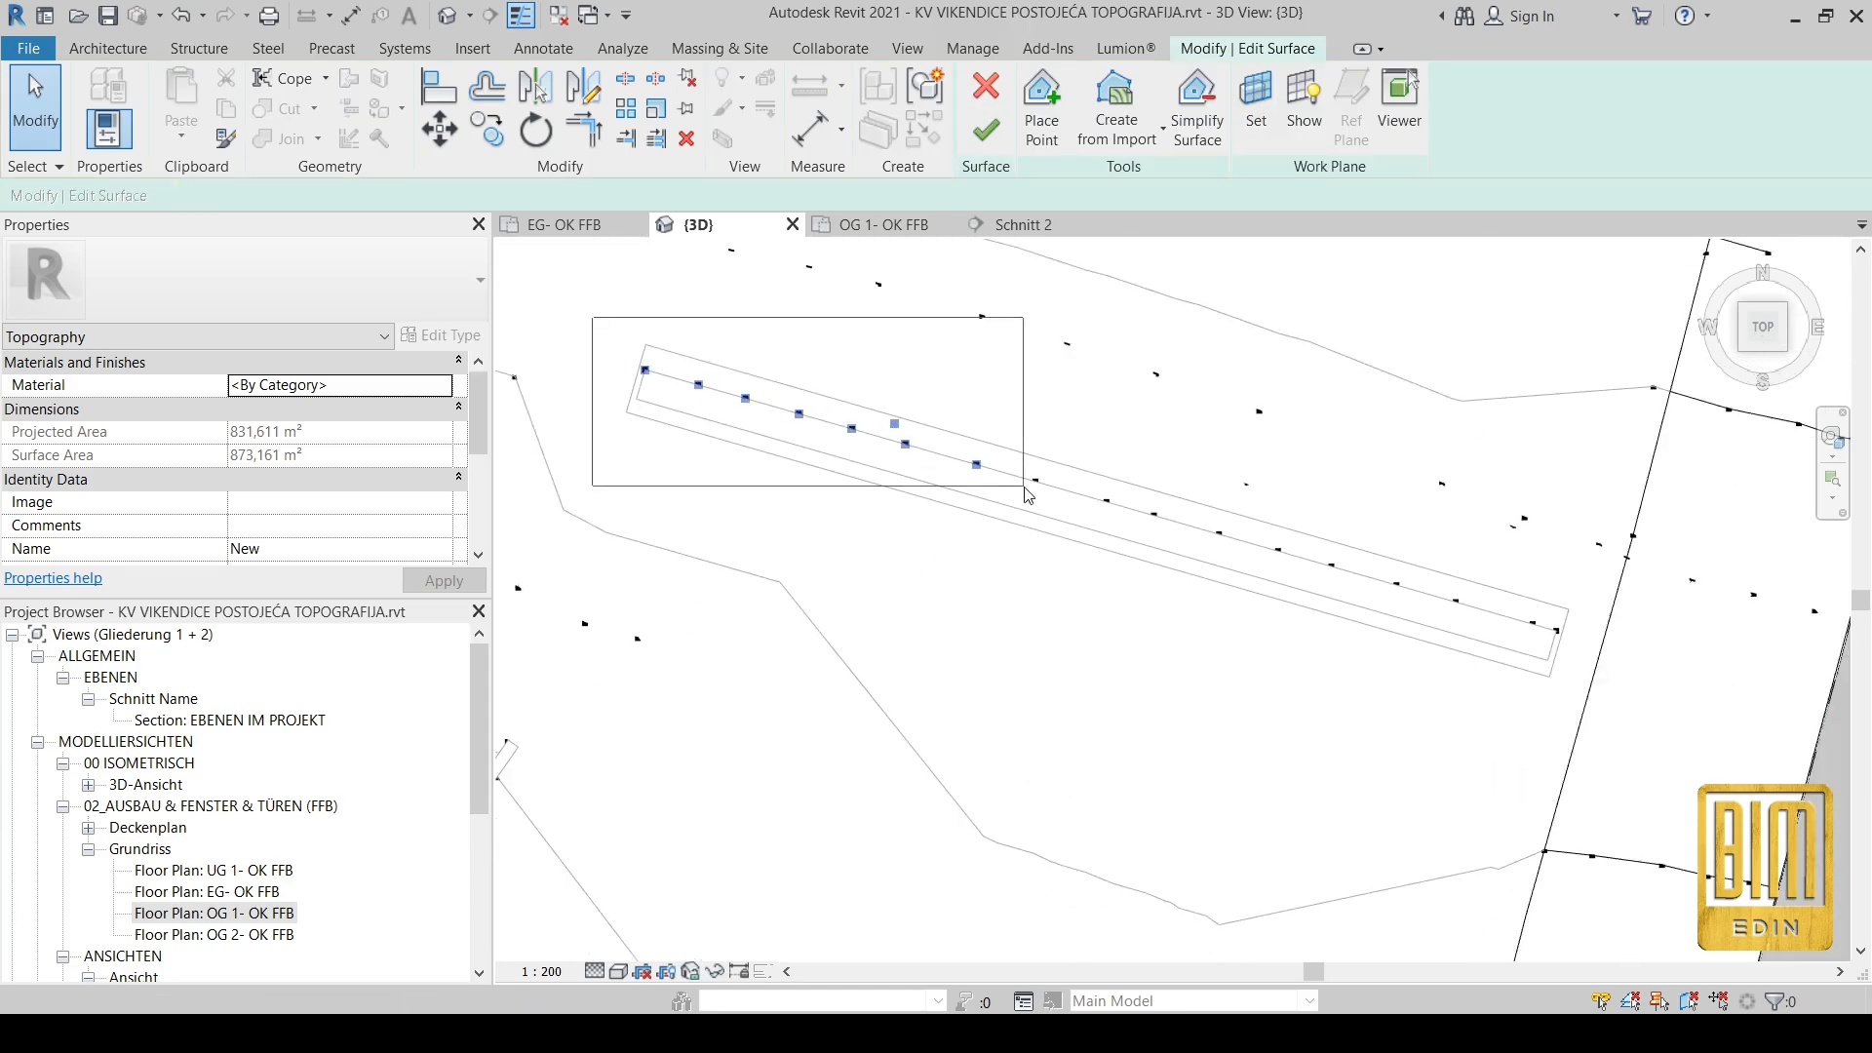
drag(865, 468, 864, 467)
scroll(848, 388, up, 2)
key(Delete)
scroll(698, 391, down, 2)
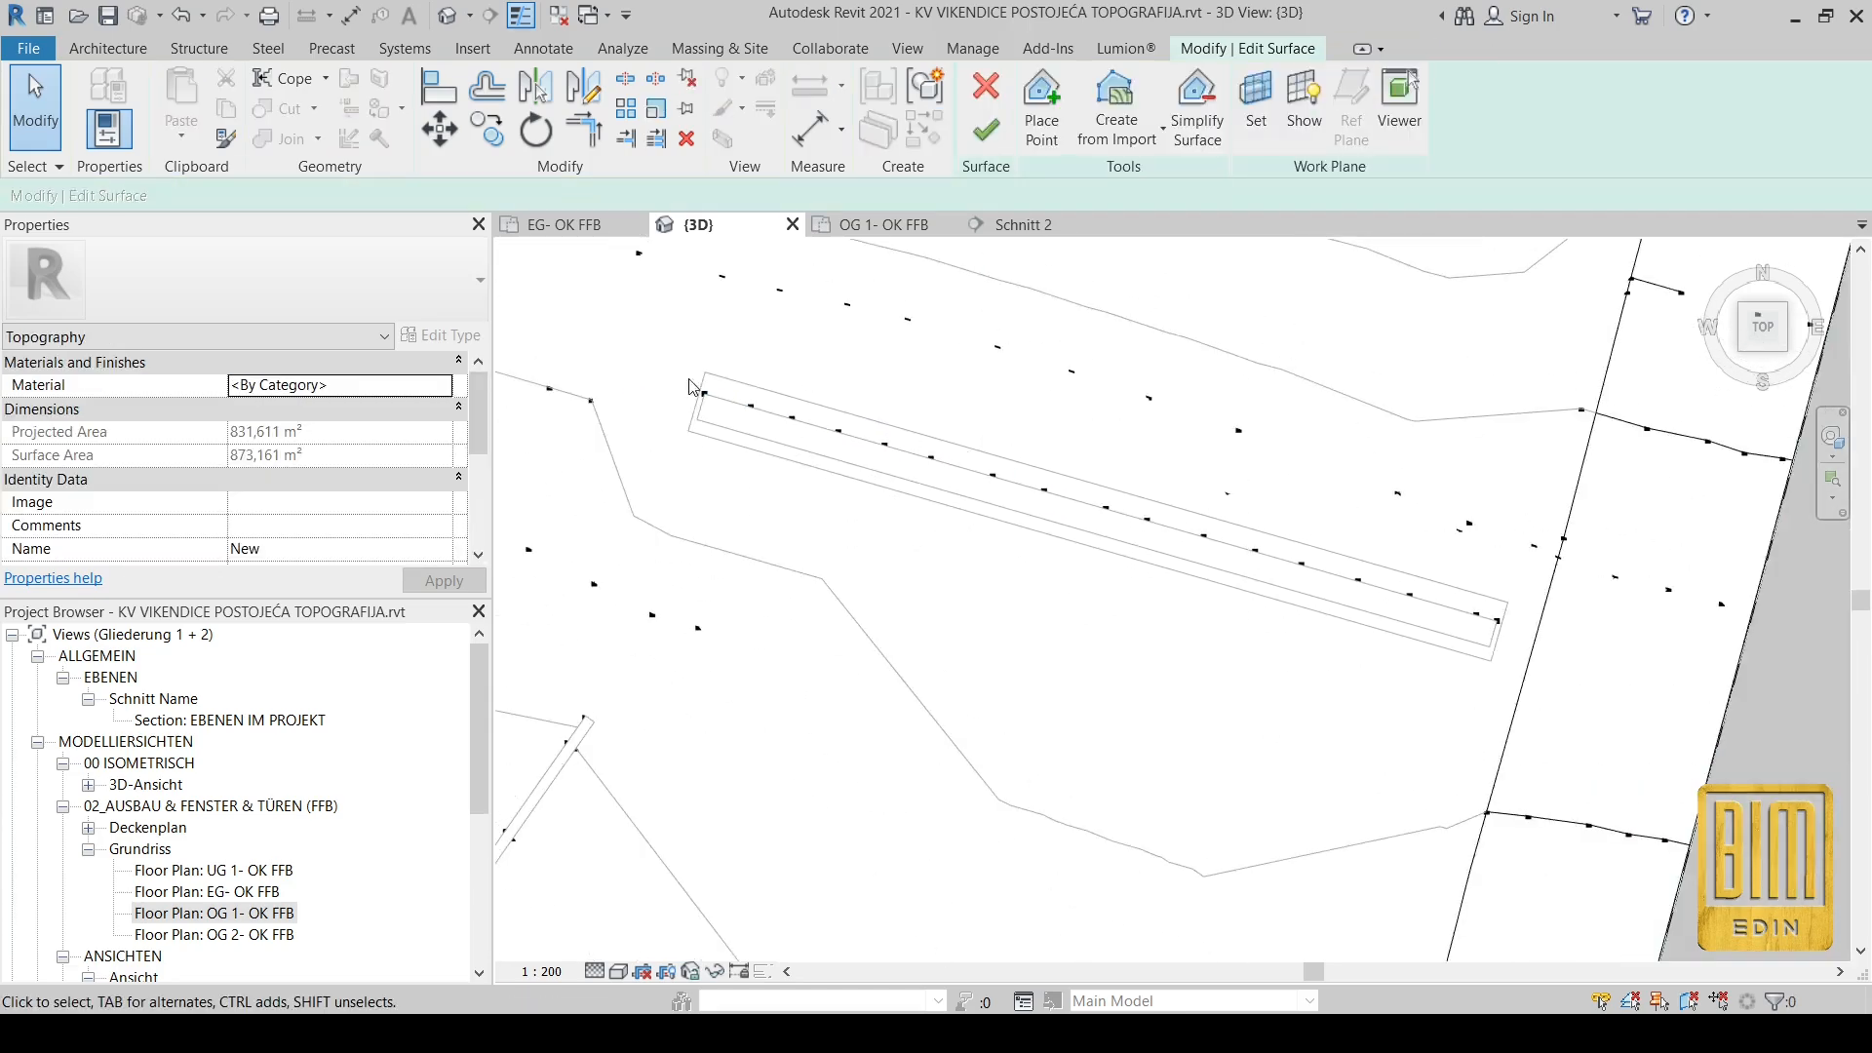
drag(1057, 560, 1056, 561)
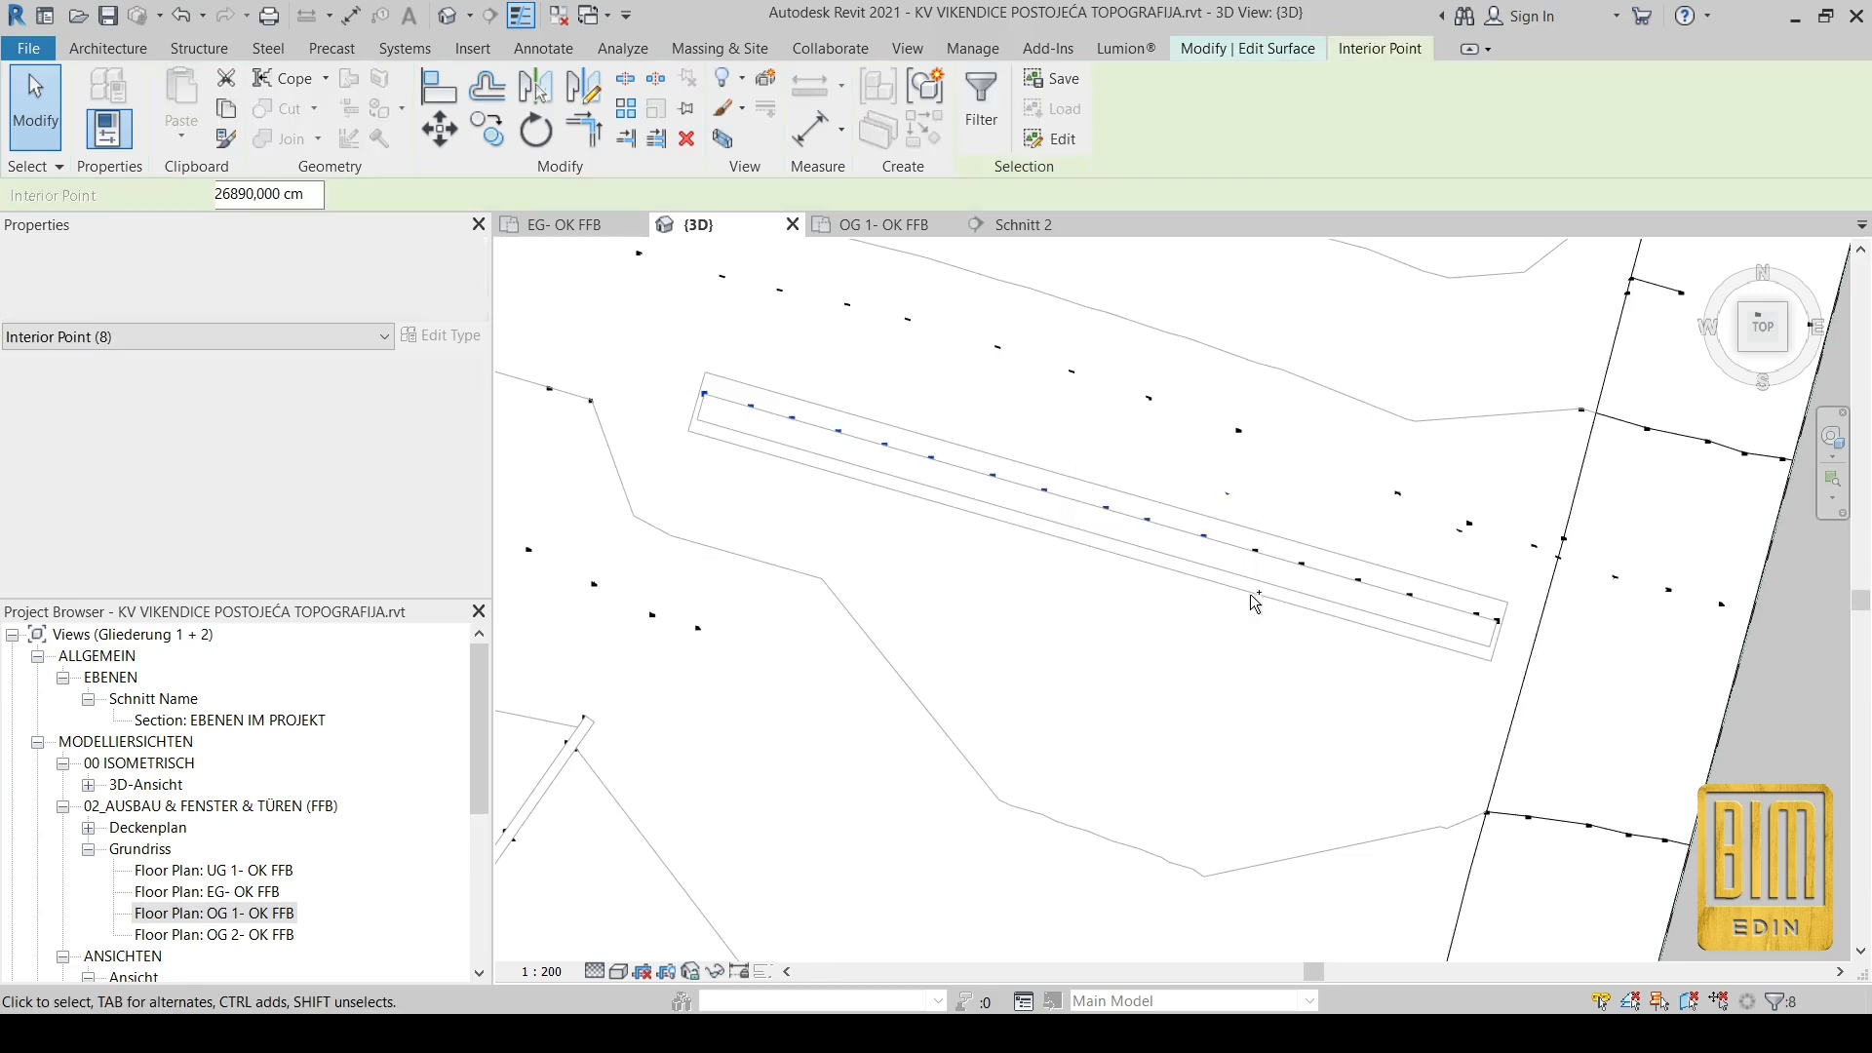
key(Delete)
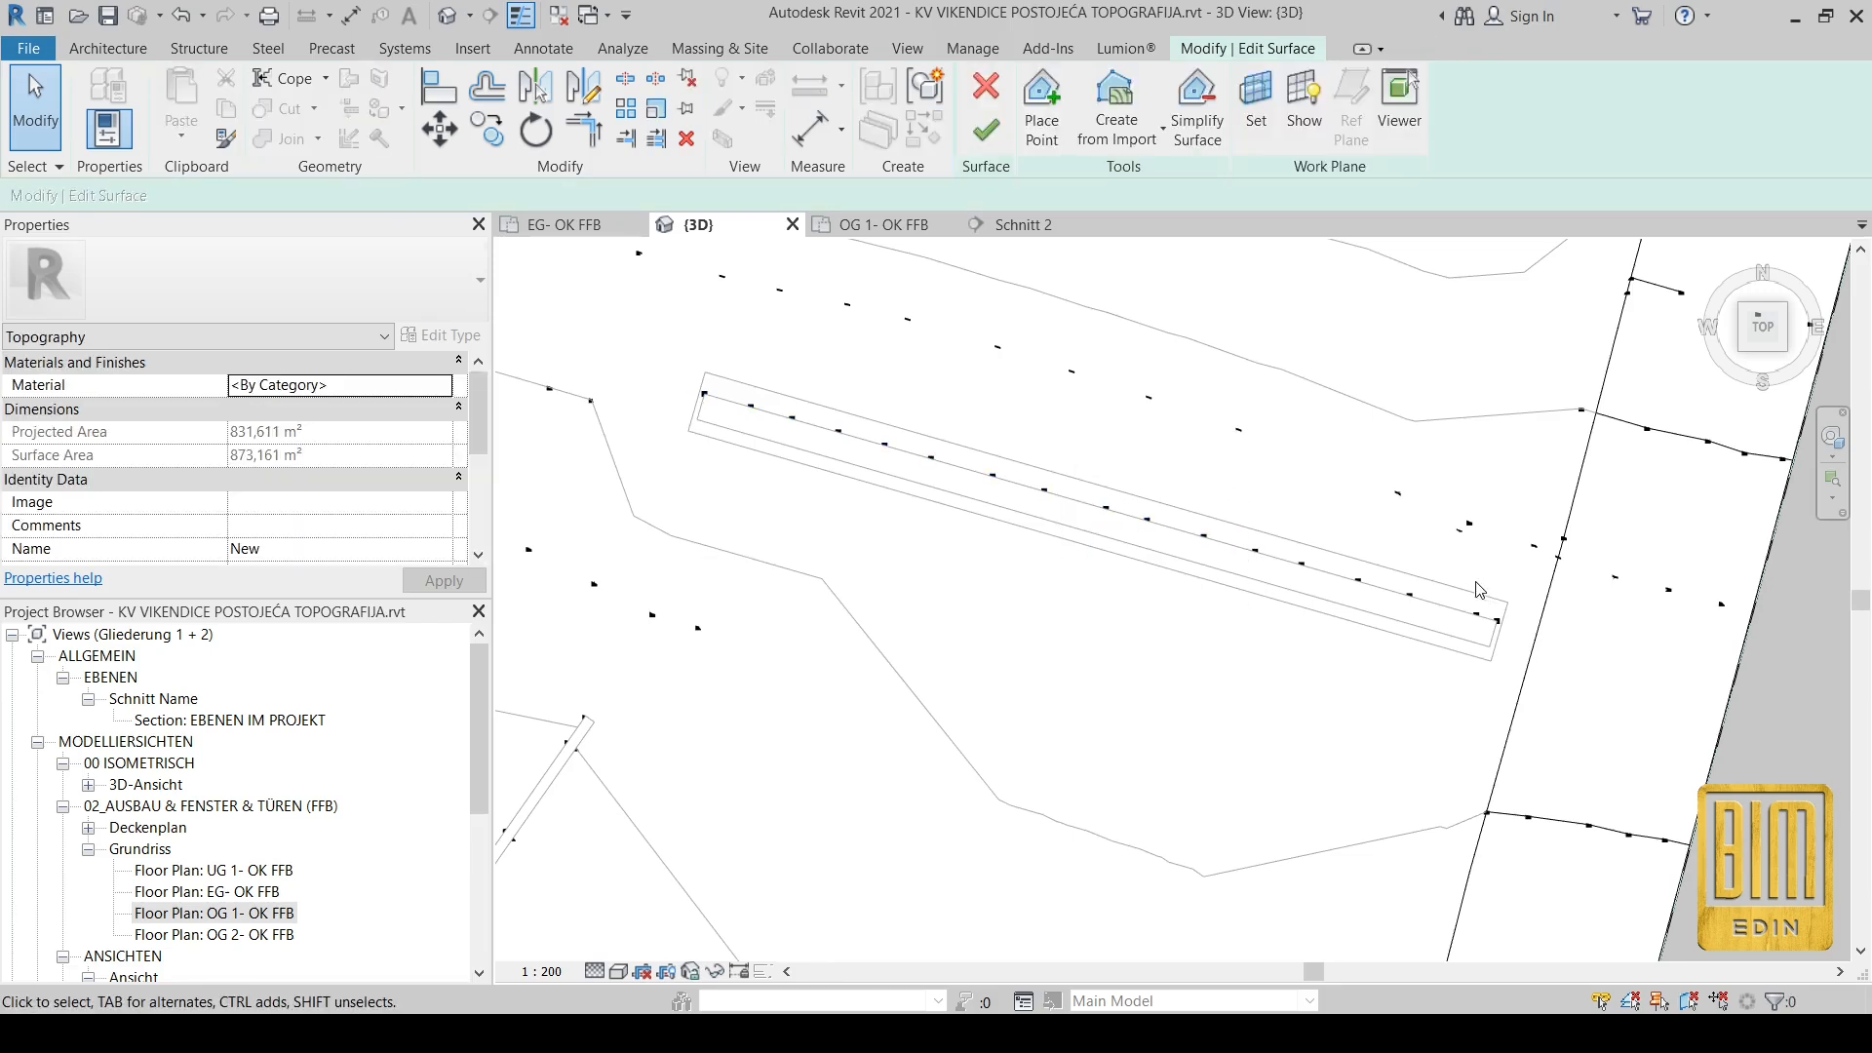
Step: Copy the whole row of 17 points from the gabion wall's house-side edge to its front edge, corner to corner
drag(1406, 660, 1404, 659)
ctrl+drag(1430, 555, 1332, 621)
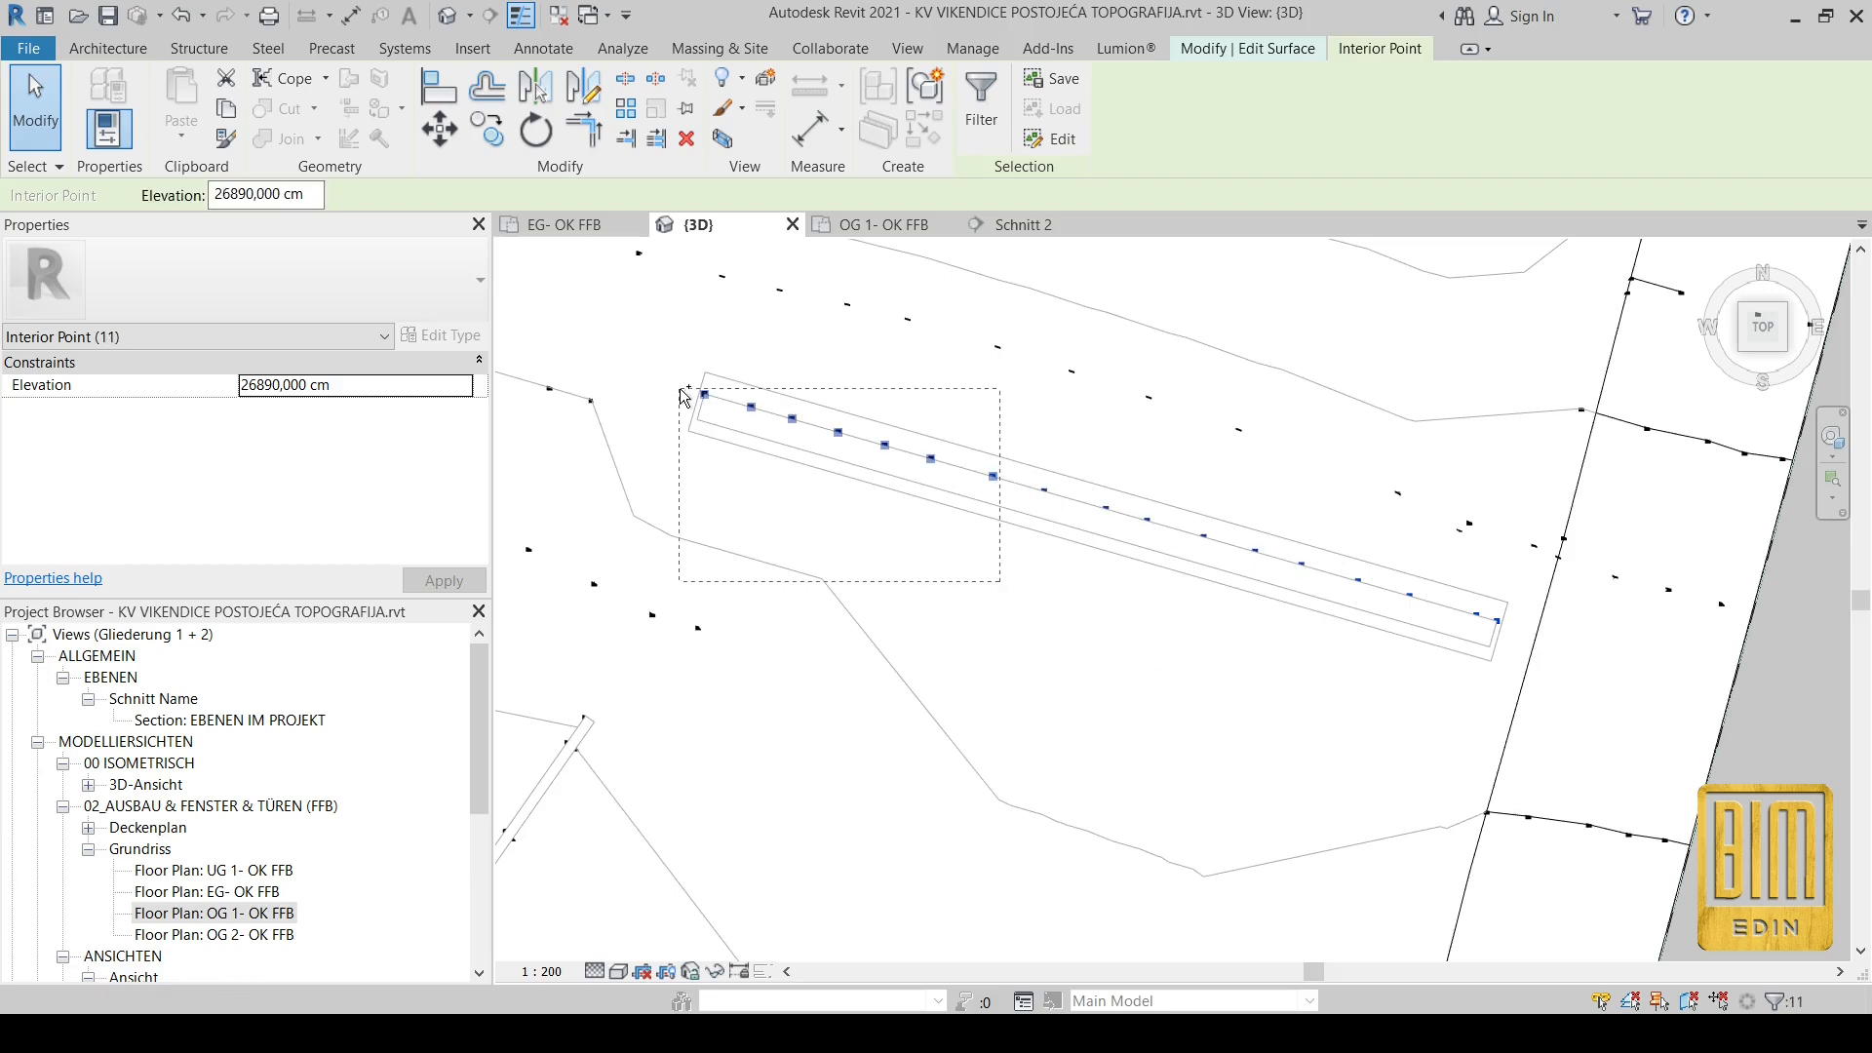
scroll(707, 416, up, 3)
click(487, 115)
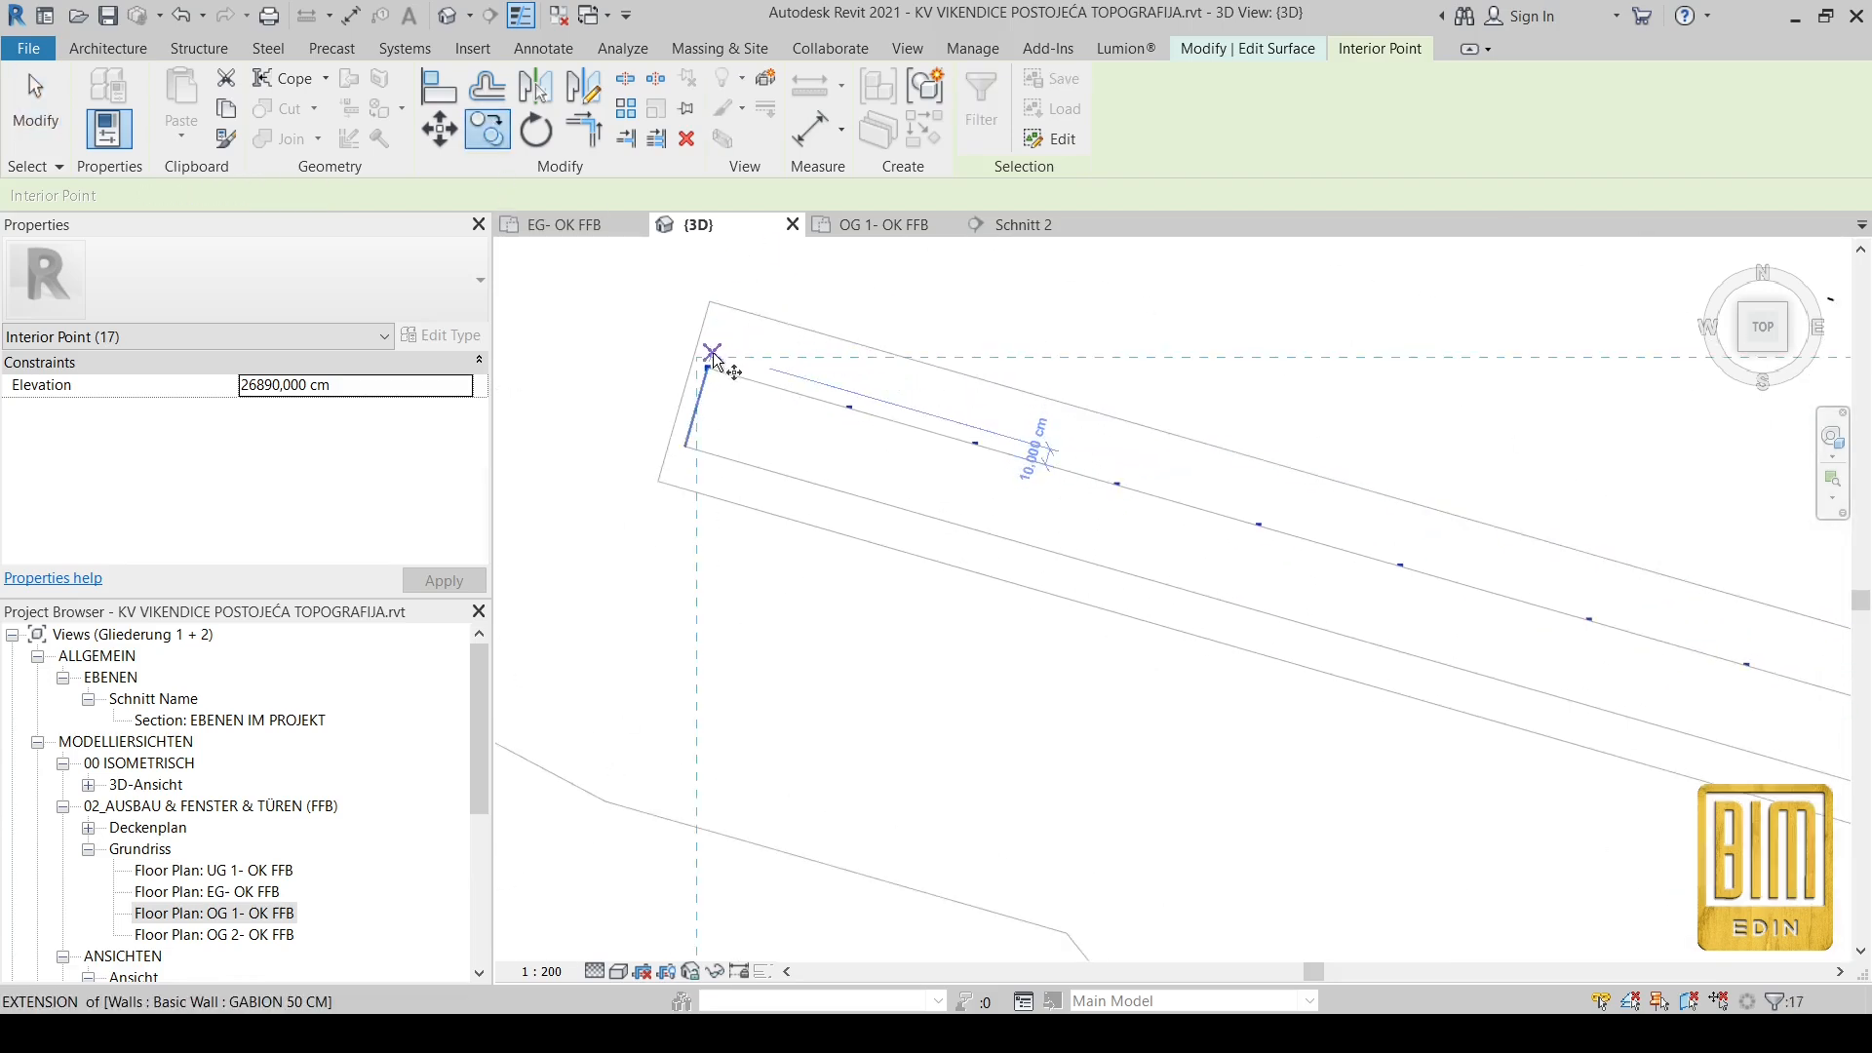
click(708, 368)
scroll(685, 446, up, 1)
click(686, 446)
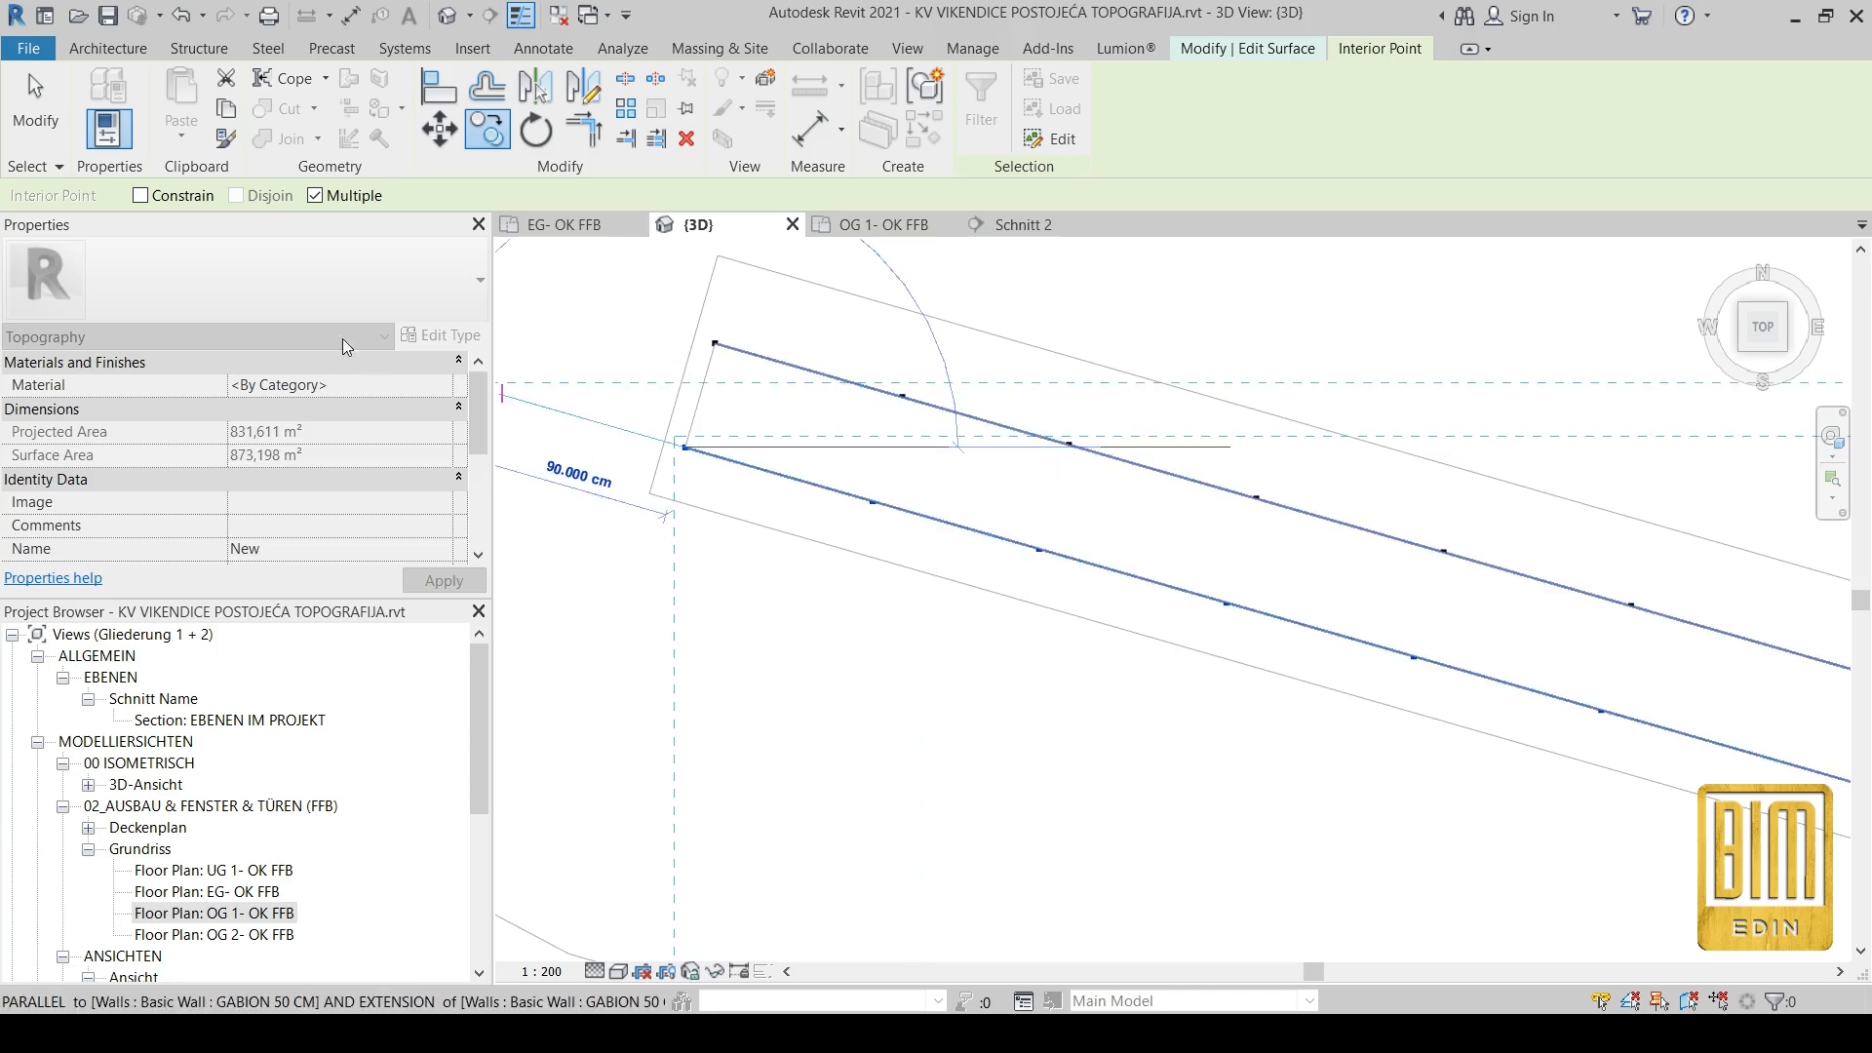
click(924, 522)
key(Escape)
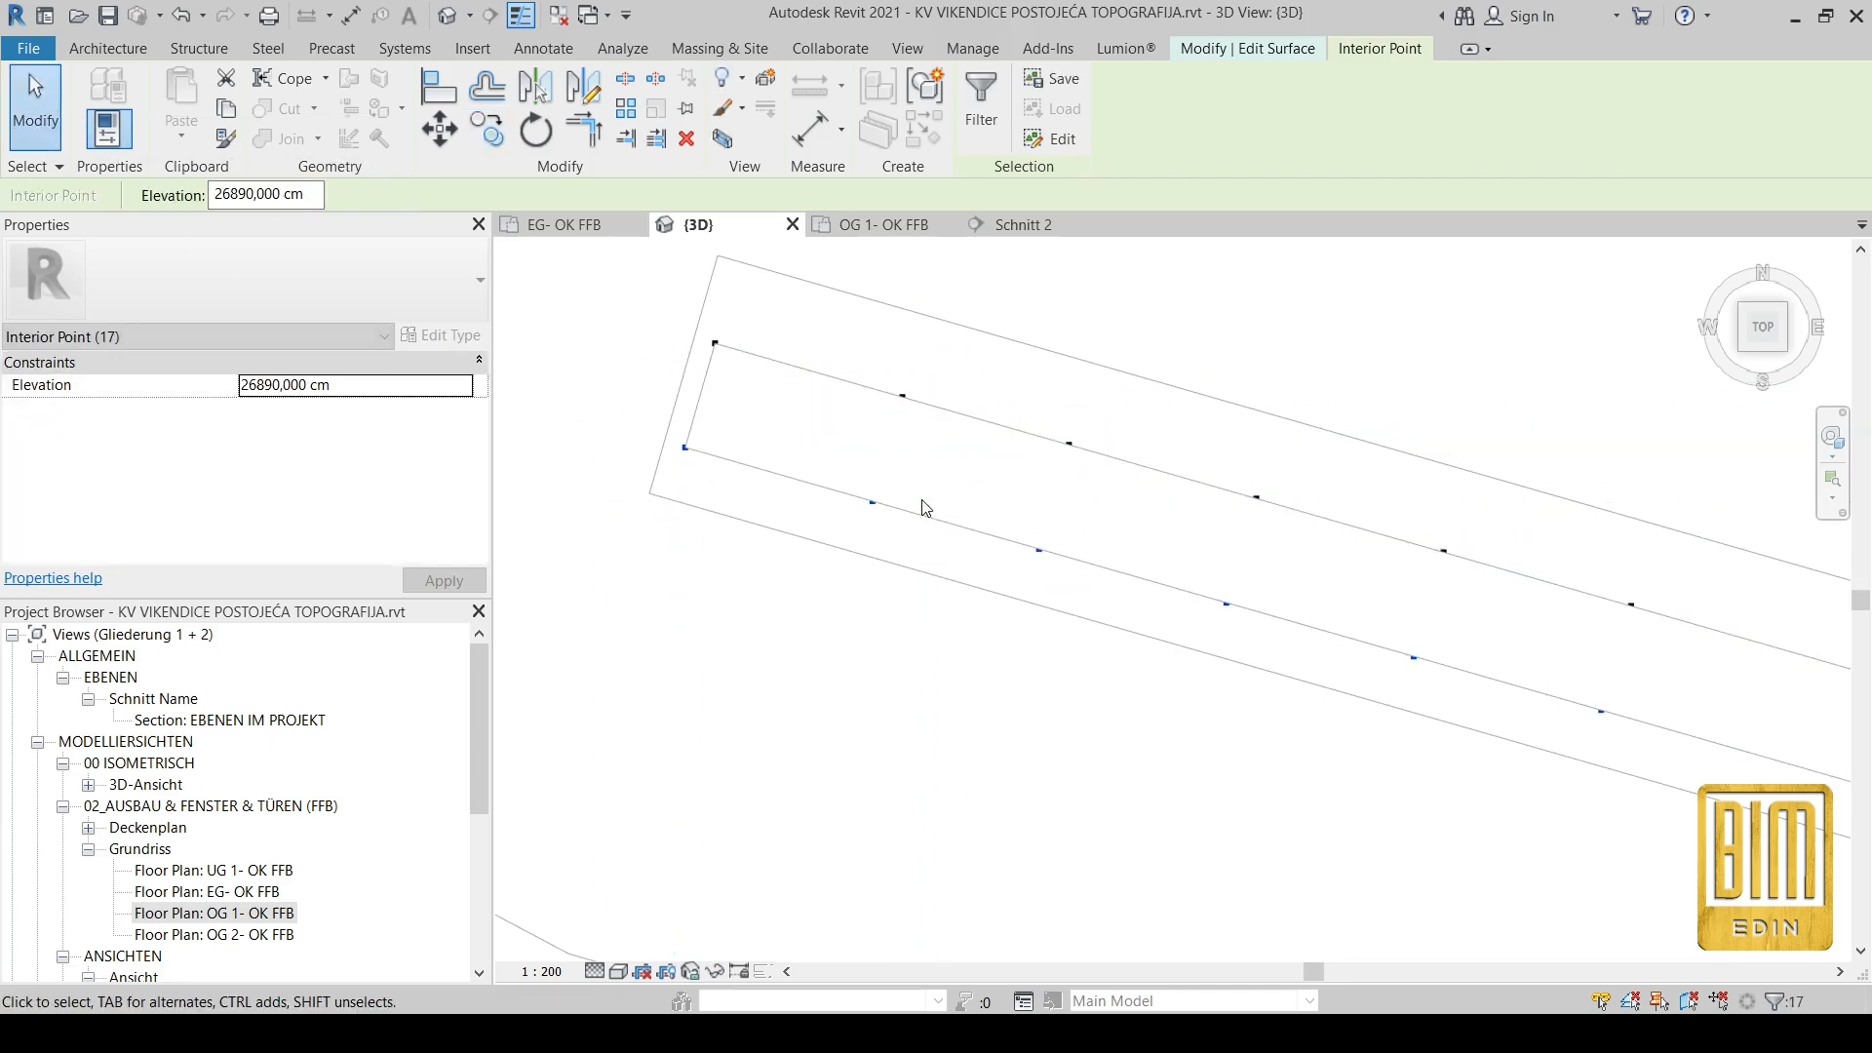
Step: Try elevations of 26860 cm and 26850 cm for the copied row of points along the wall's front edge
scroll(869, 498, down, 4)
shift+middle_drag(887, 780, 1056, 429)
shift+middle_drag(926, 915, 932, 749)
scroll(932, 749, up, 4)
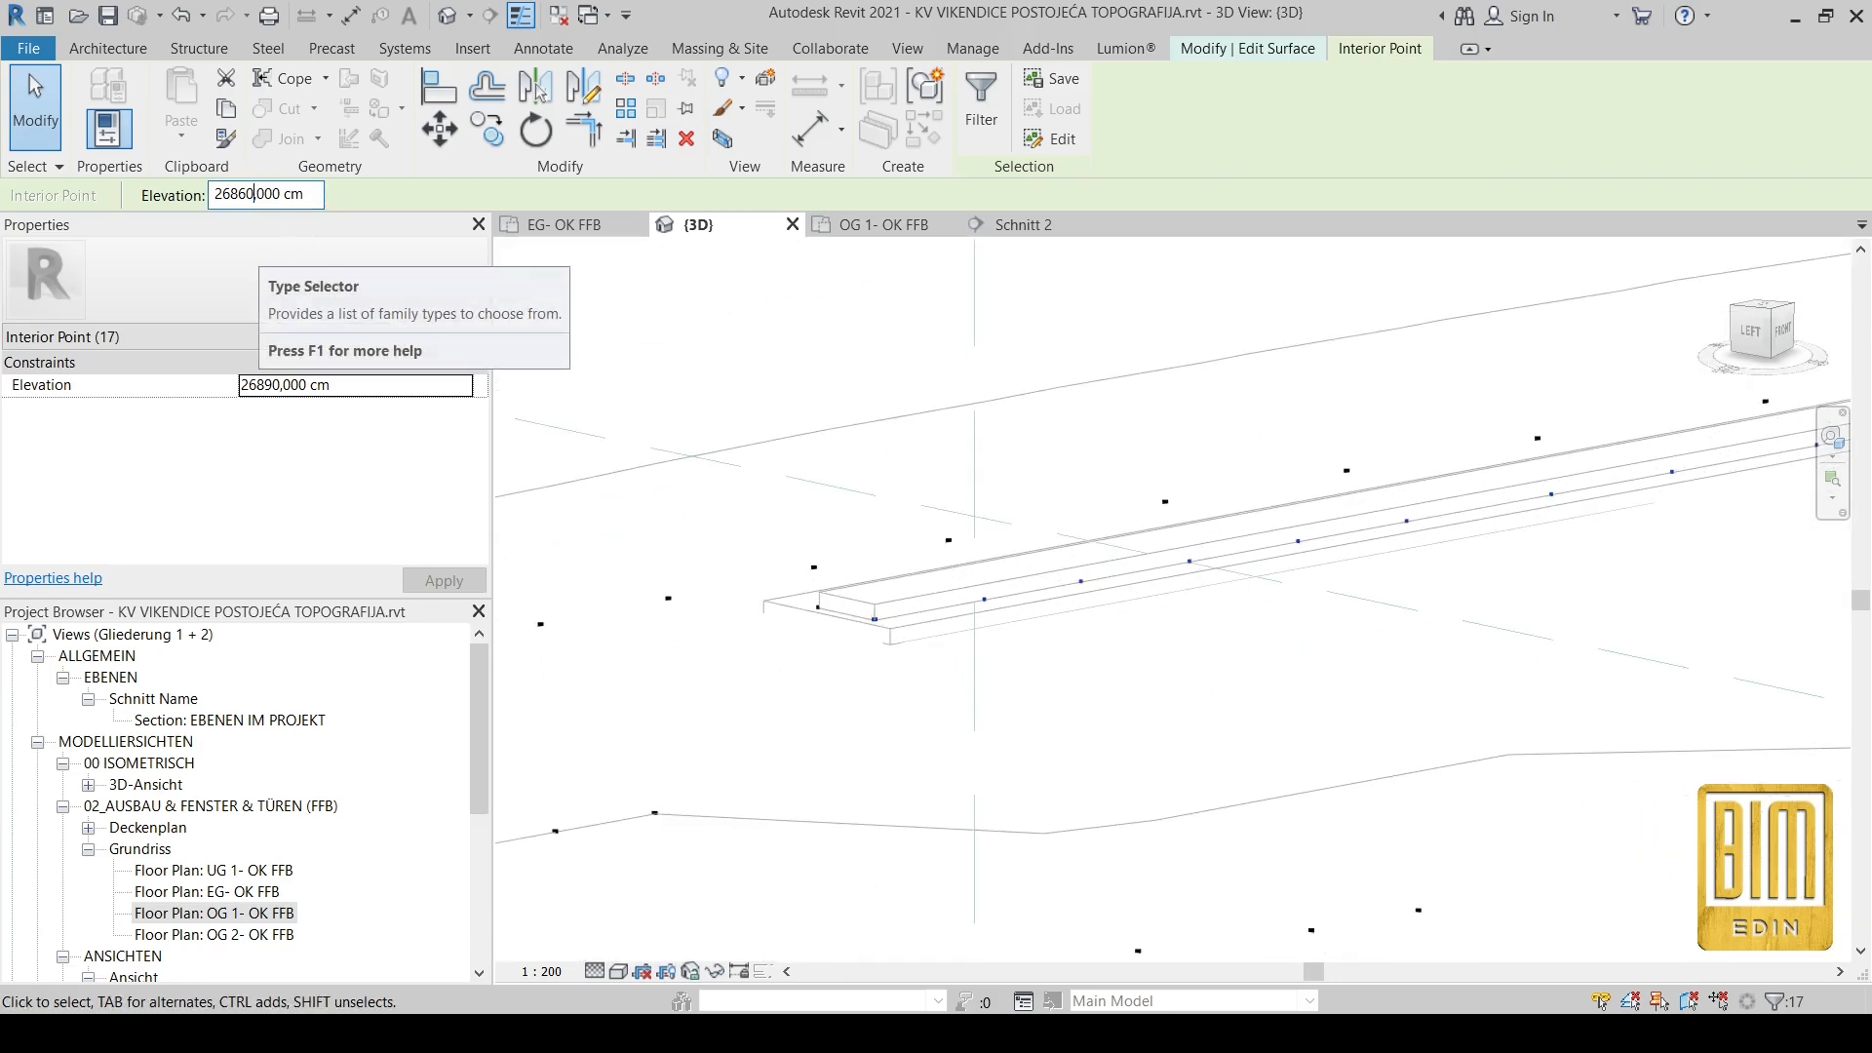
key(Return)
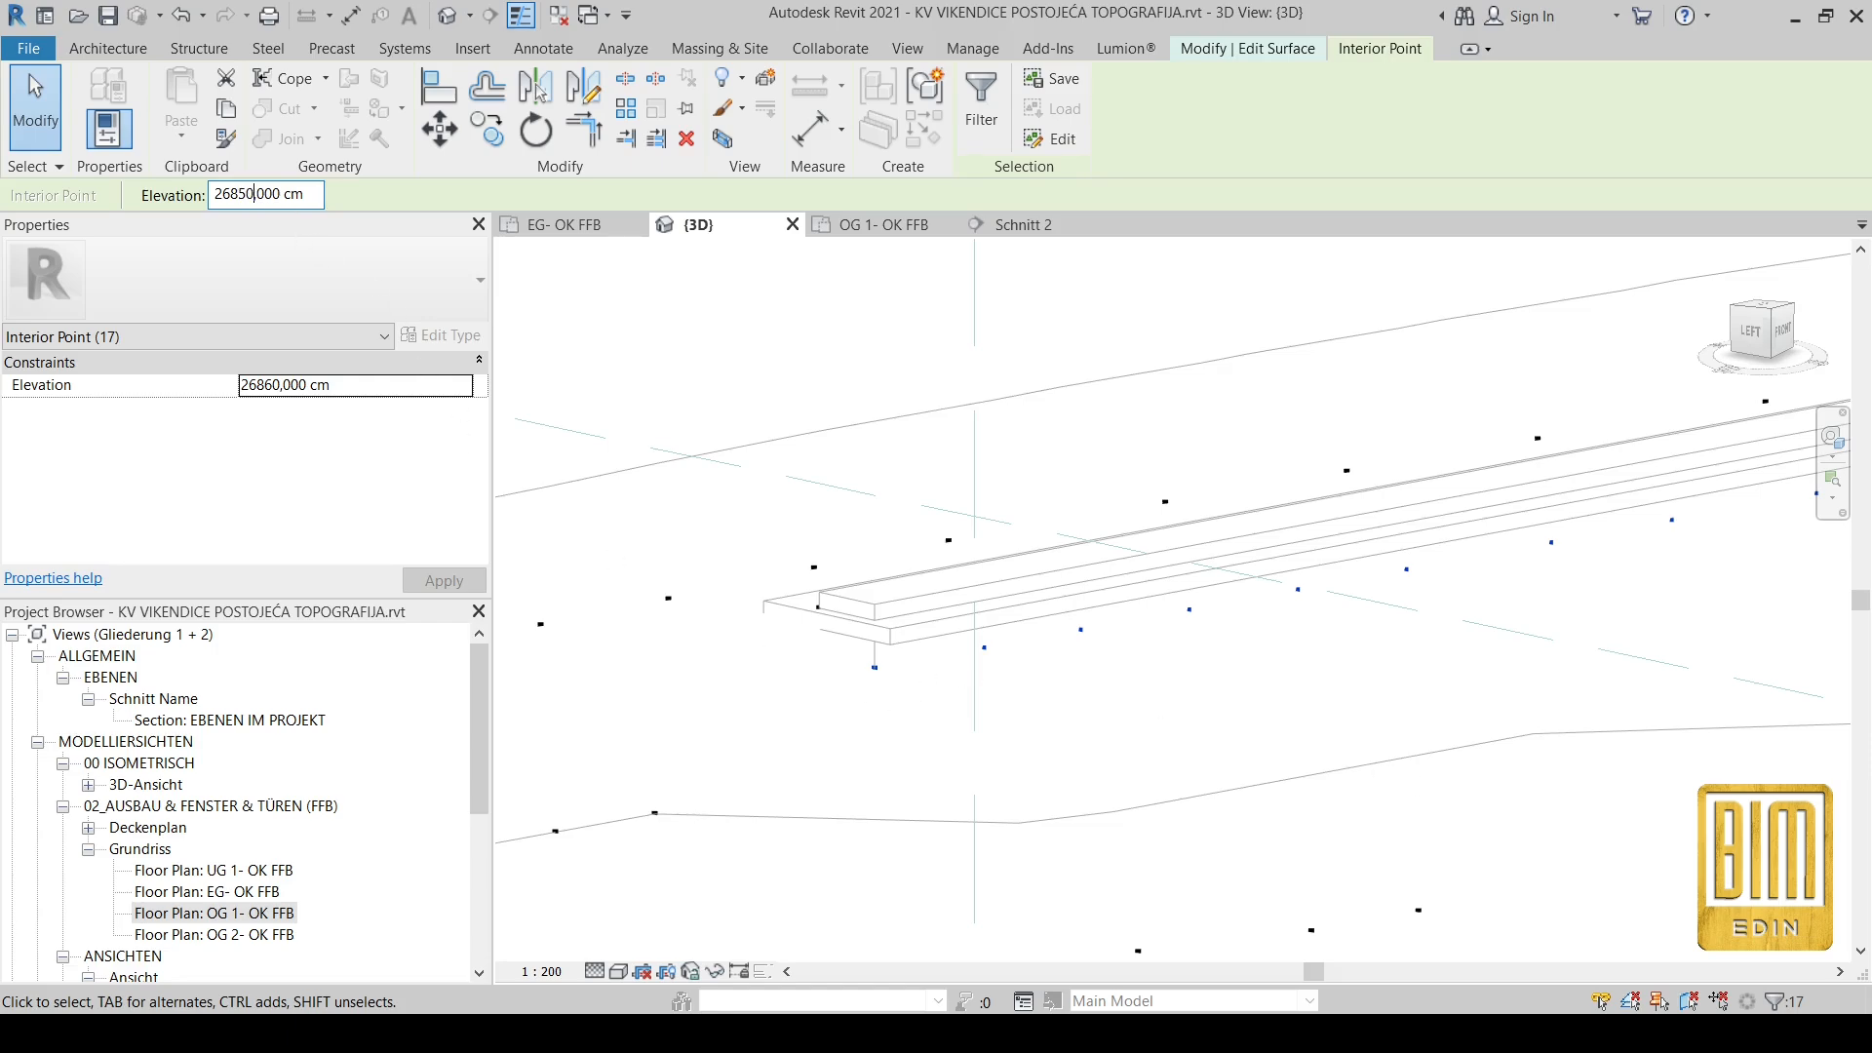
scroll(1173, 616, down, 5)
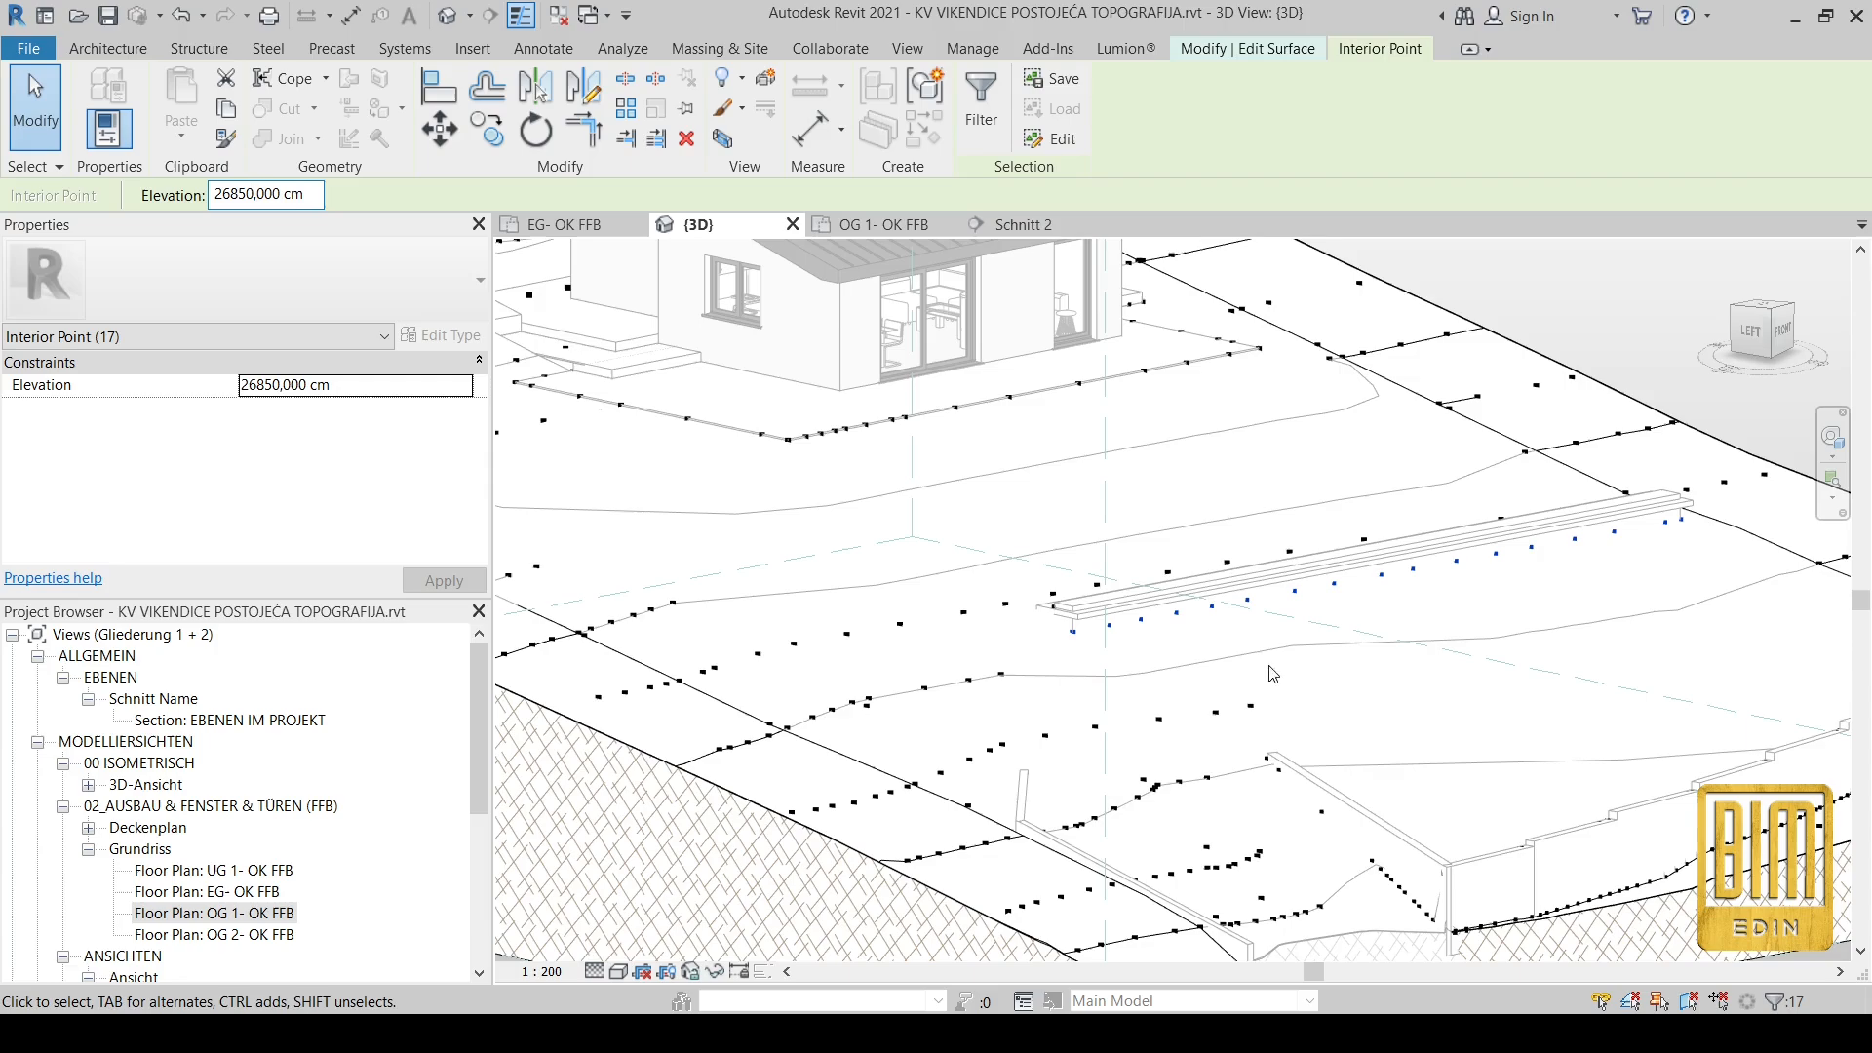
shift+middle_drag(1166, 722, 1229, 748)
Step: Set the elevation of the front row of points to 26830 cm
scroll(1156, 677, up, 5)
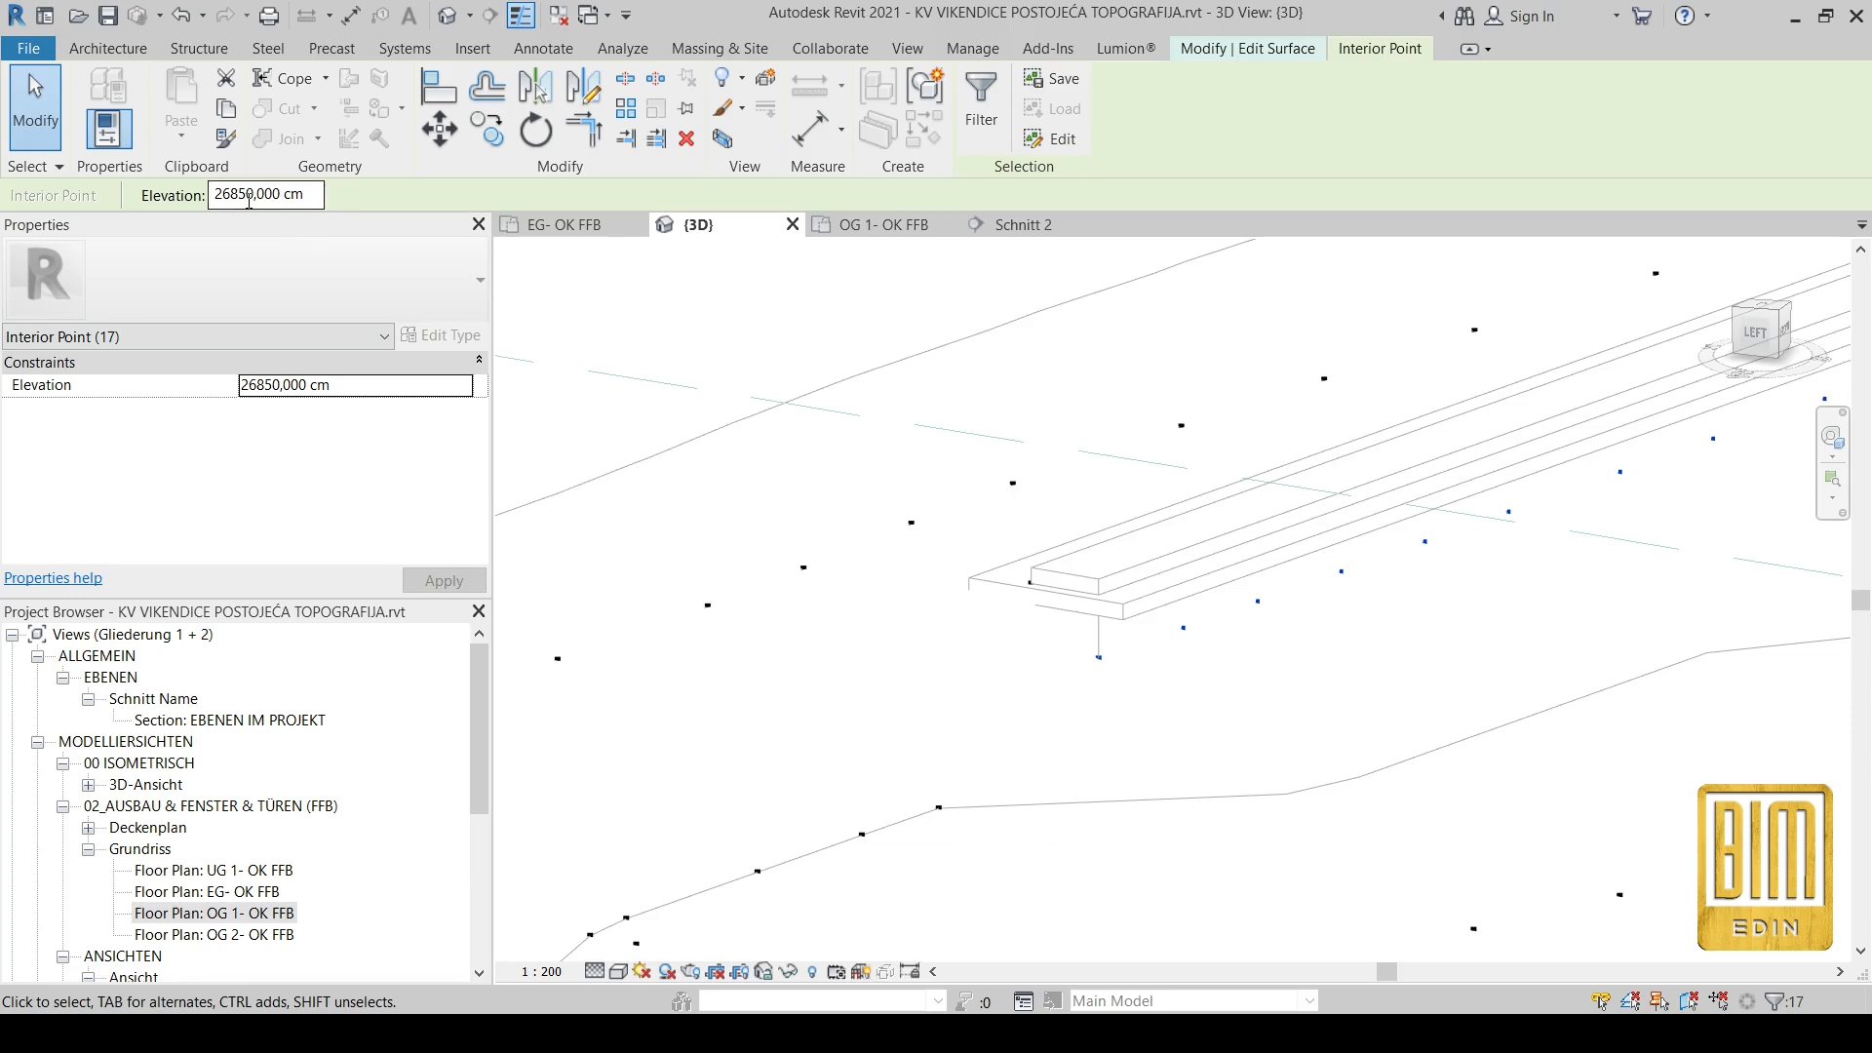
key(Return)
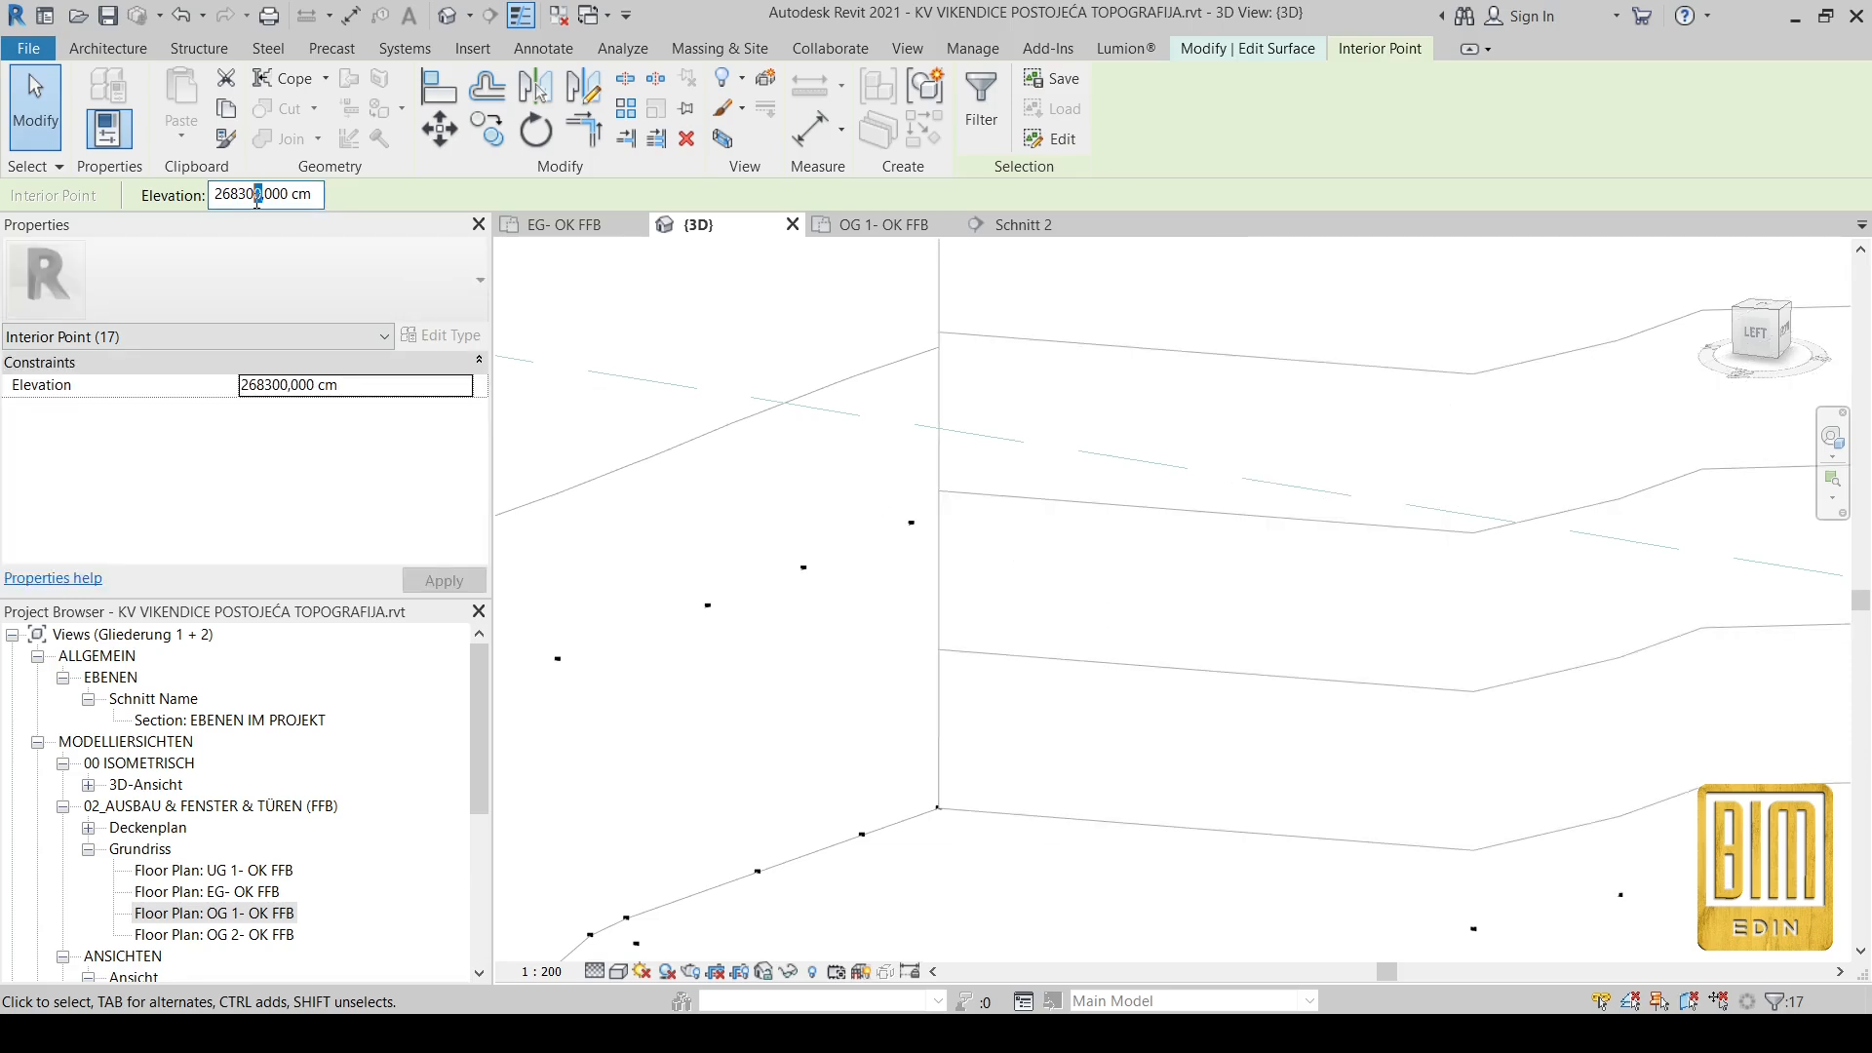
key(Return)
scroll(1147, 712, down, 5)
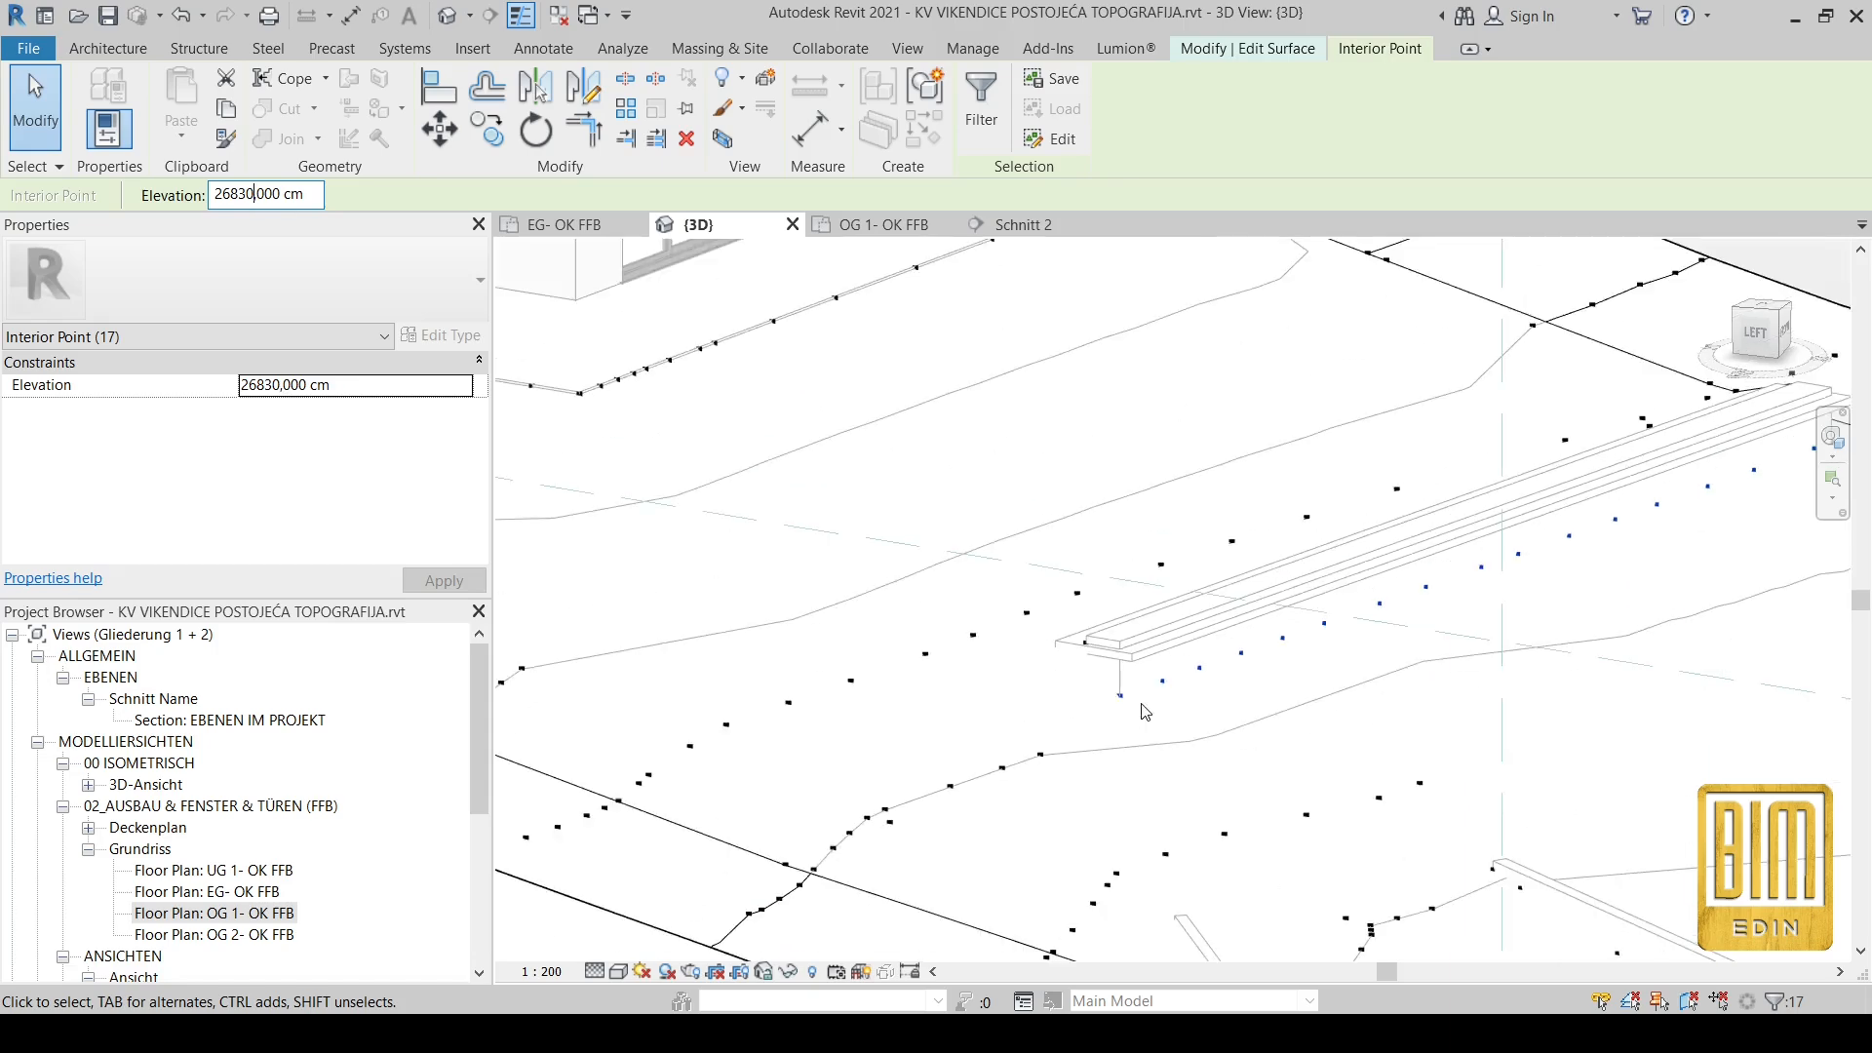
Step: Delete the leftover topography points on the house side of the gabion wall and finish the surface edit
shift+middle_drag(1449, 738, 1278, 487)
scroll(1278, 488, up, 5)
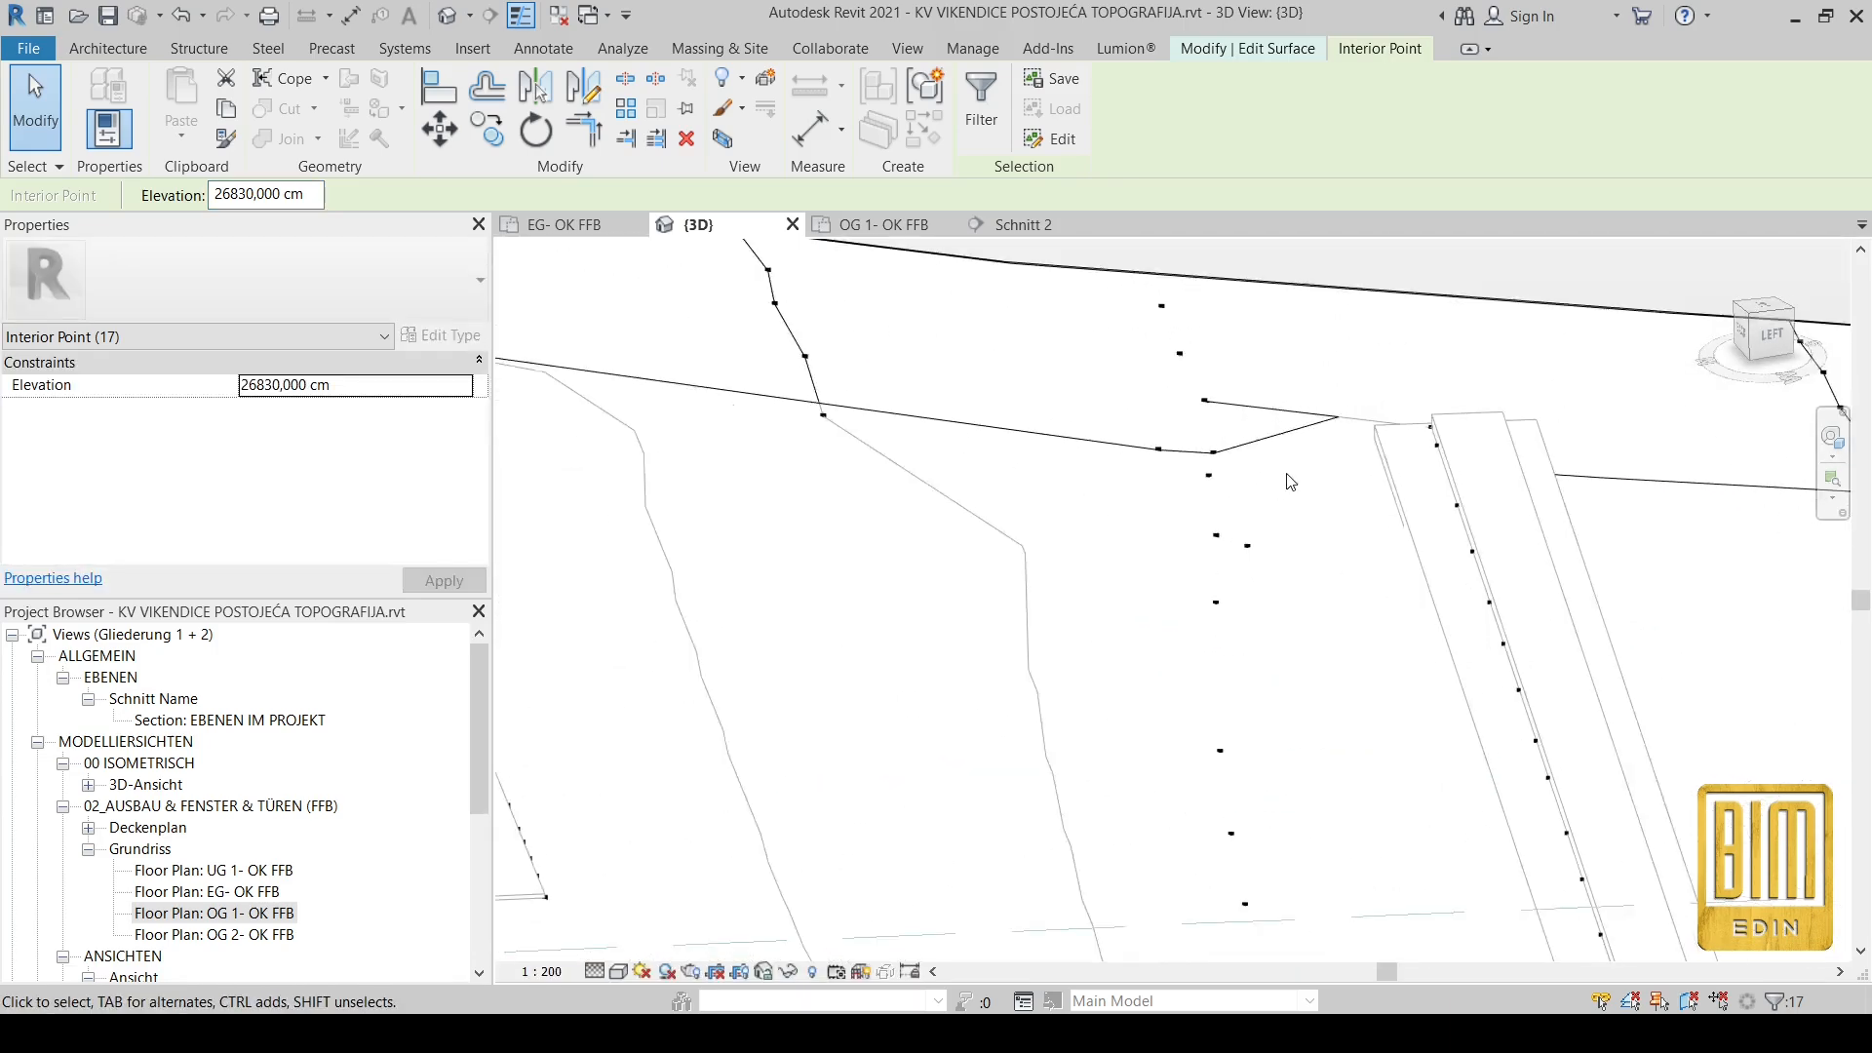
click(1141, 625)
scroll(1263, 589, down, 2)
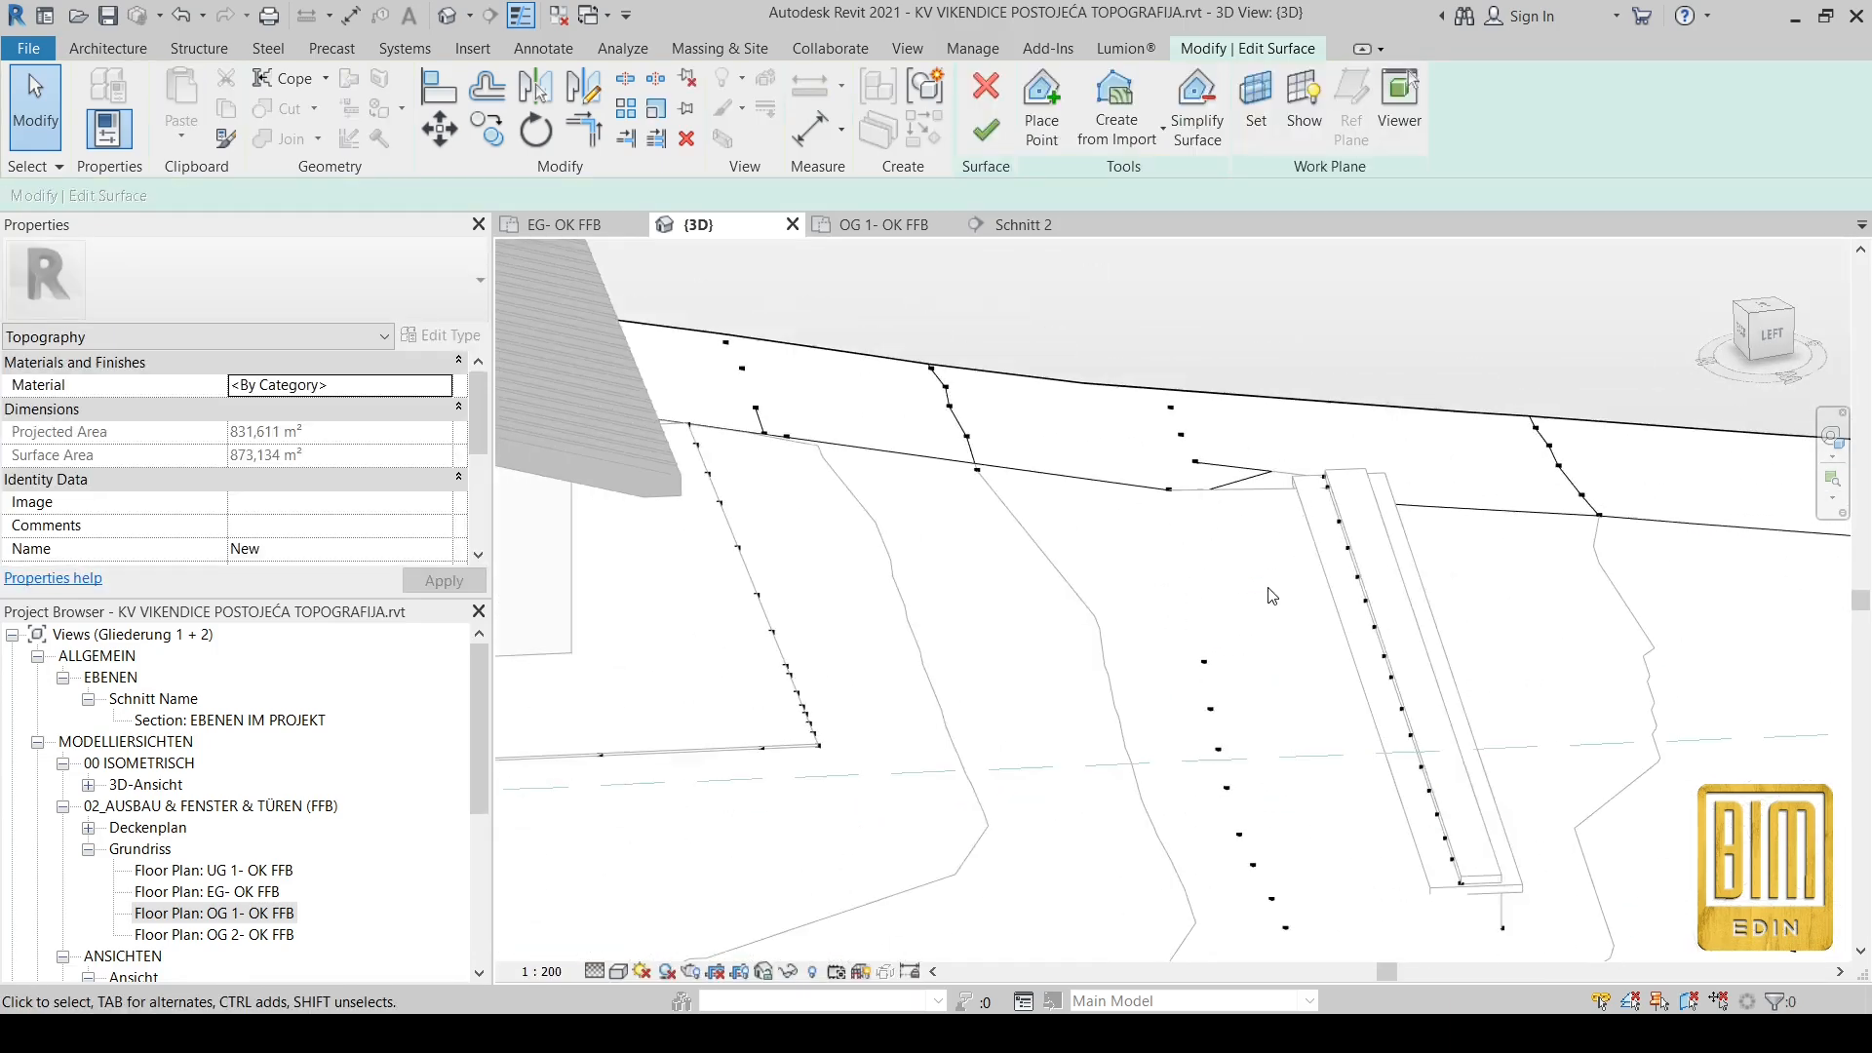
drag(1166, 878, 1167, 879)
key(Delete)
middle_drag(1243, 848, 1220, 543)
drag(1295, 522, 1224, 706)
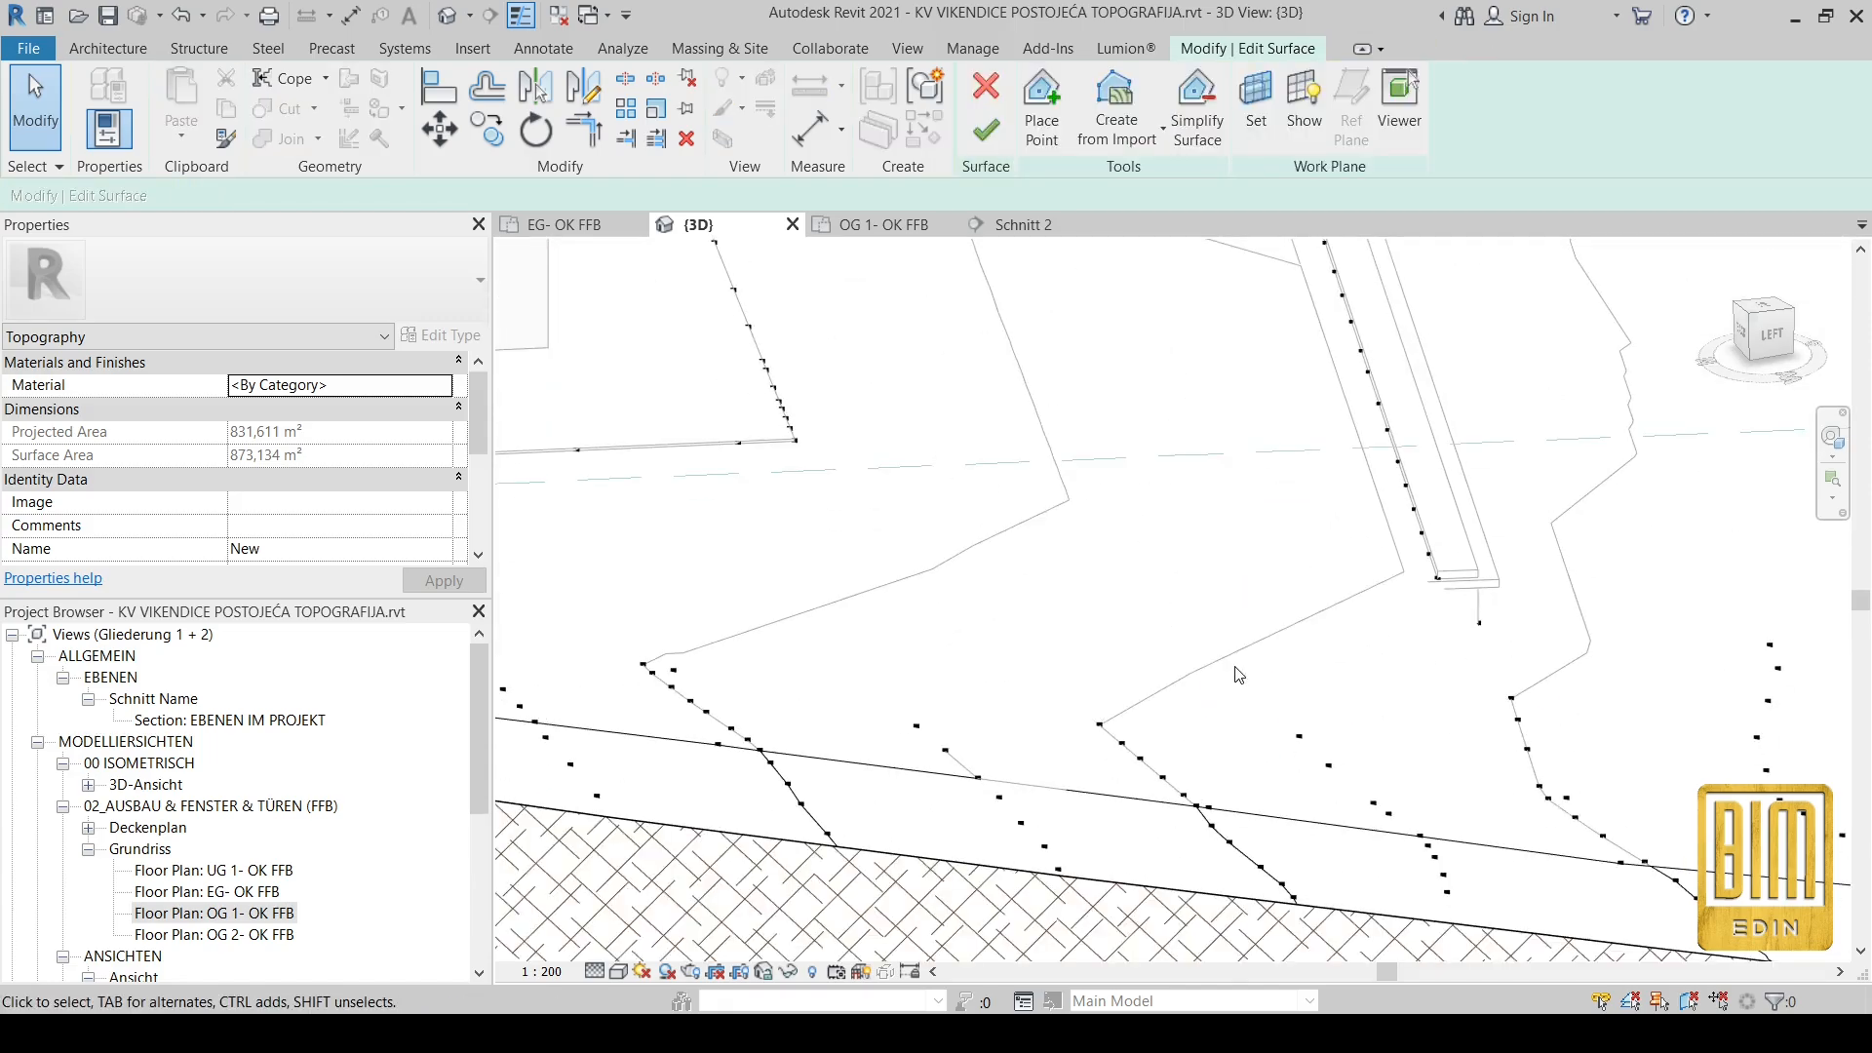
scroll(1239, 675, down, 3)
shift+middle_drag(1238, 674, 1346, 546)
click(986, 130)
Step: Delete the in-place wall band running along the gabion wall
scroll(1160, 577, up, 5)
scroll(1146, 570, up, 2)
right_click(1116, 565)
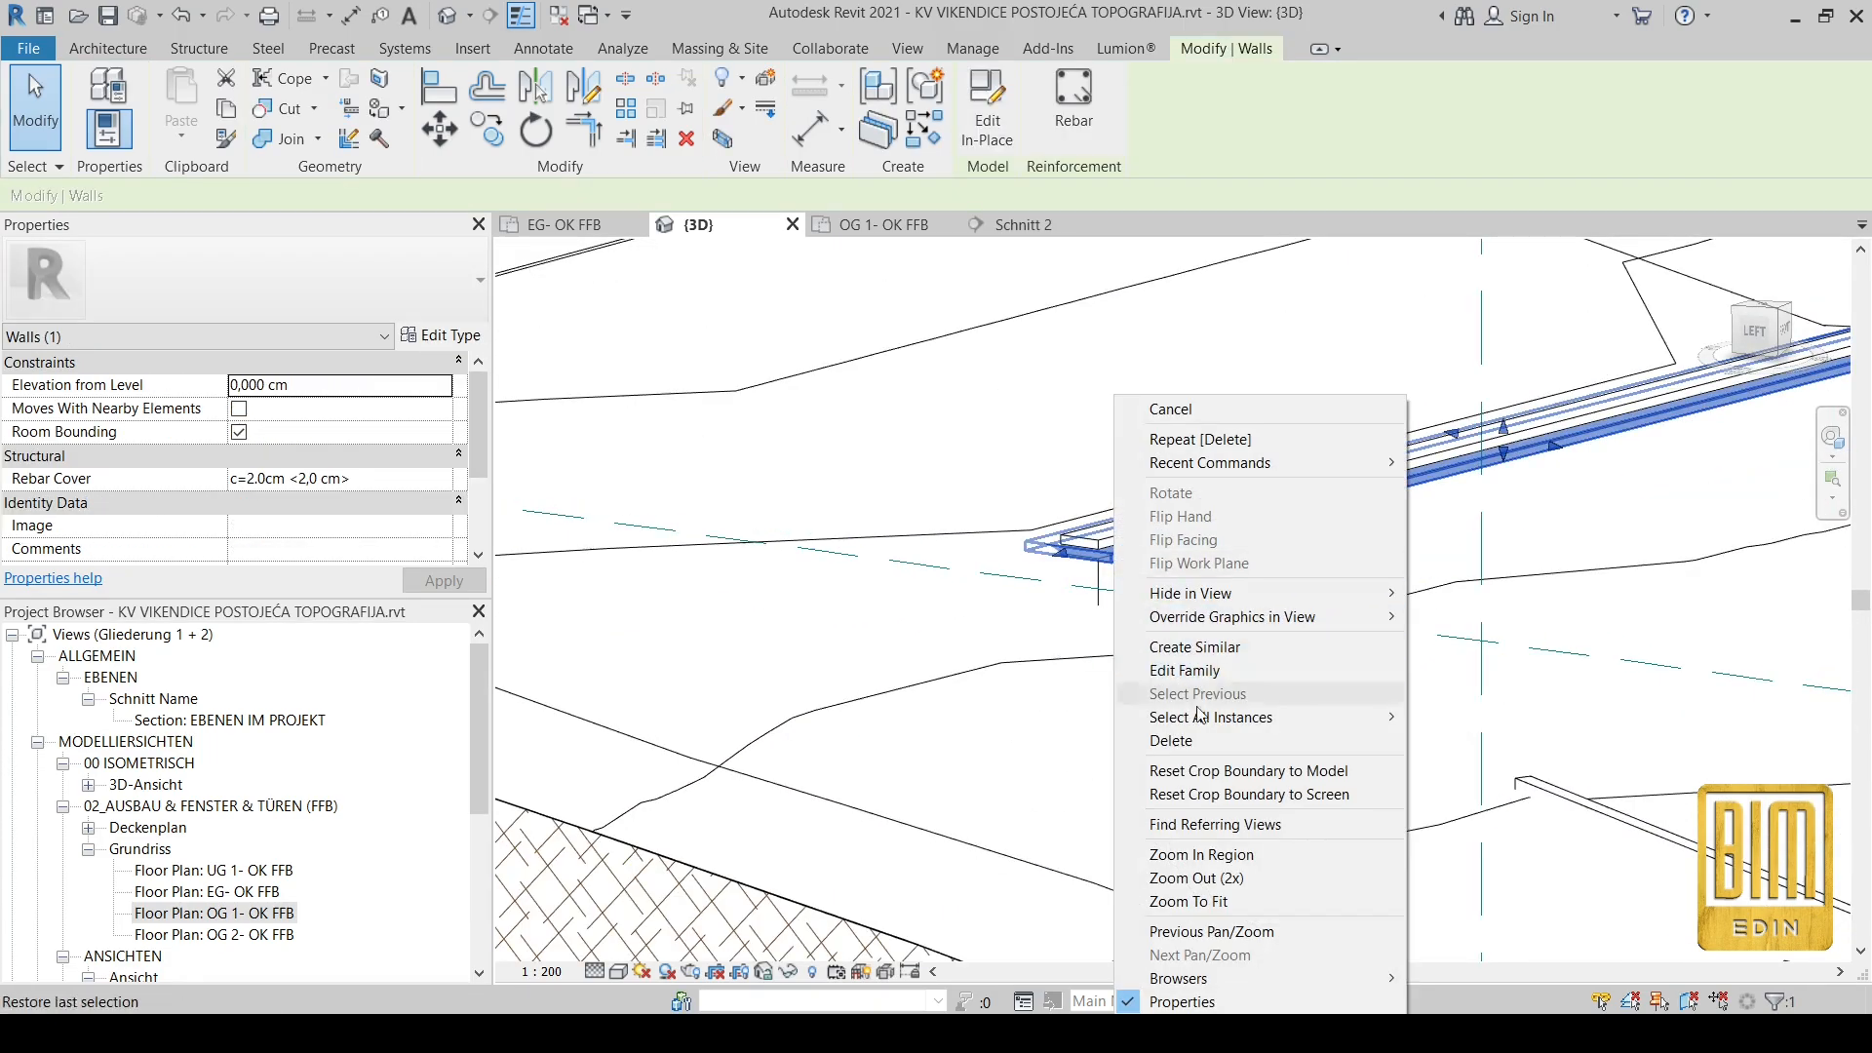
click(1192, 741)
Step: Switch the 3D view to a coloured visual style and inspect the terrain step at the gabion wall
scroll(1092, 575, down, 5)
shift+middle_drag(1061, 594, 1329, 544)
click(618, 971)
click(770, 944)
shift+middle_drag(1473, 414, 1289, 788)
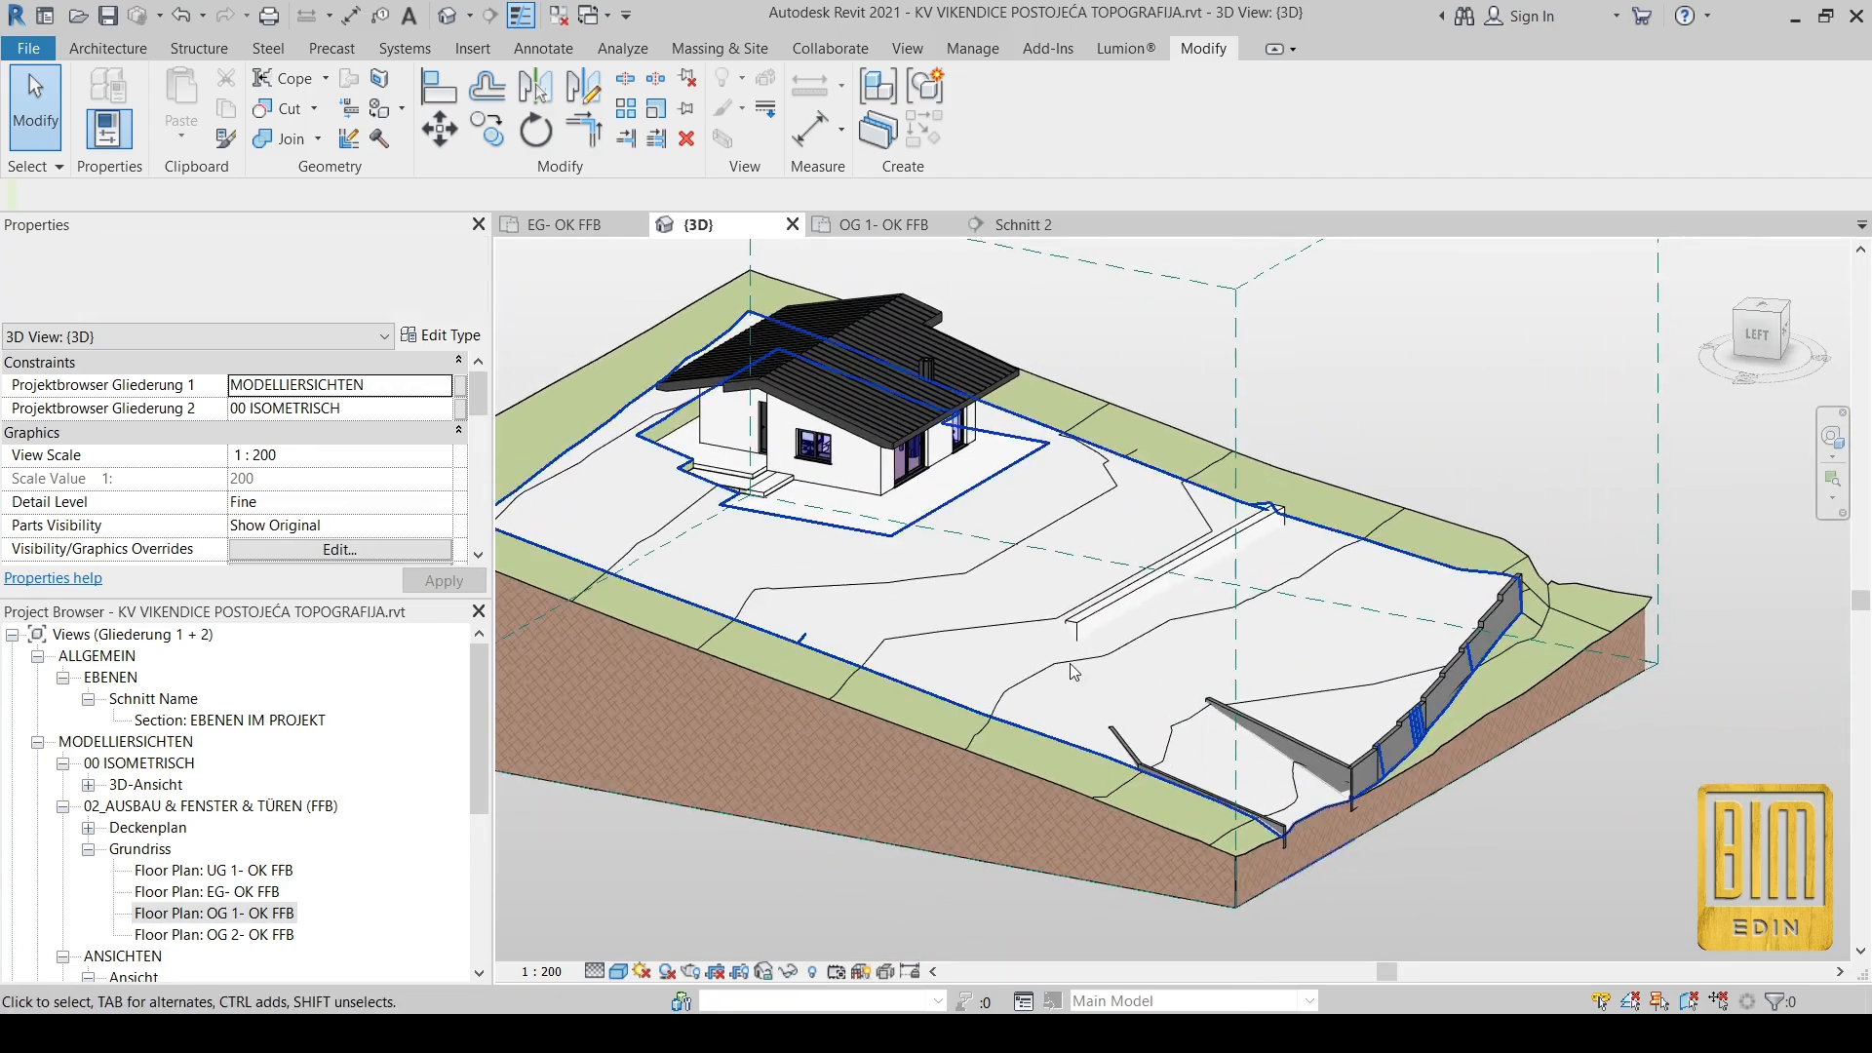
scroll(1073, 638, up, 10)
scroll(1062, 626, down, 10)
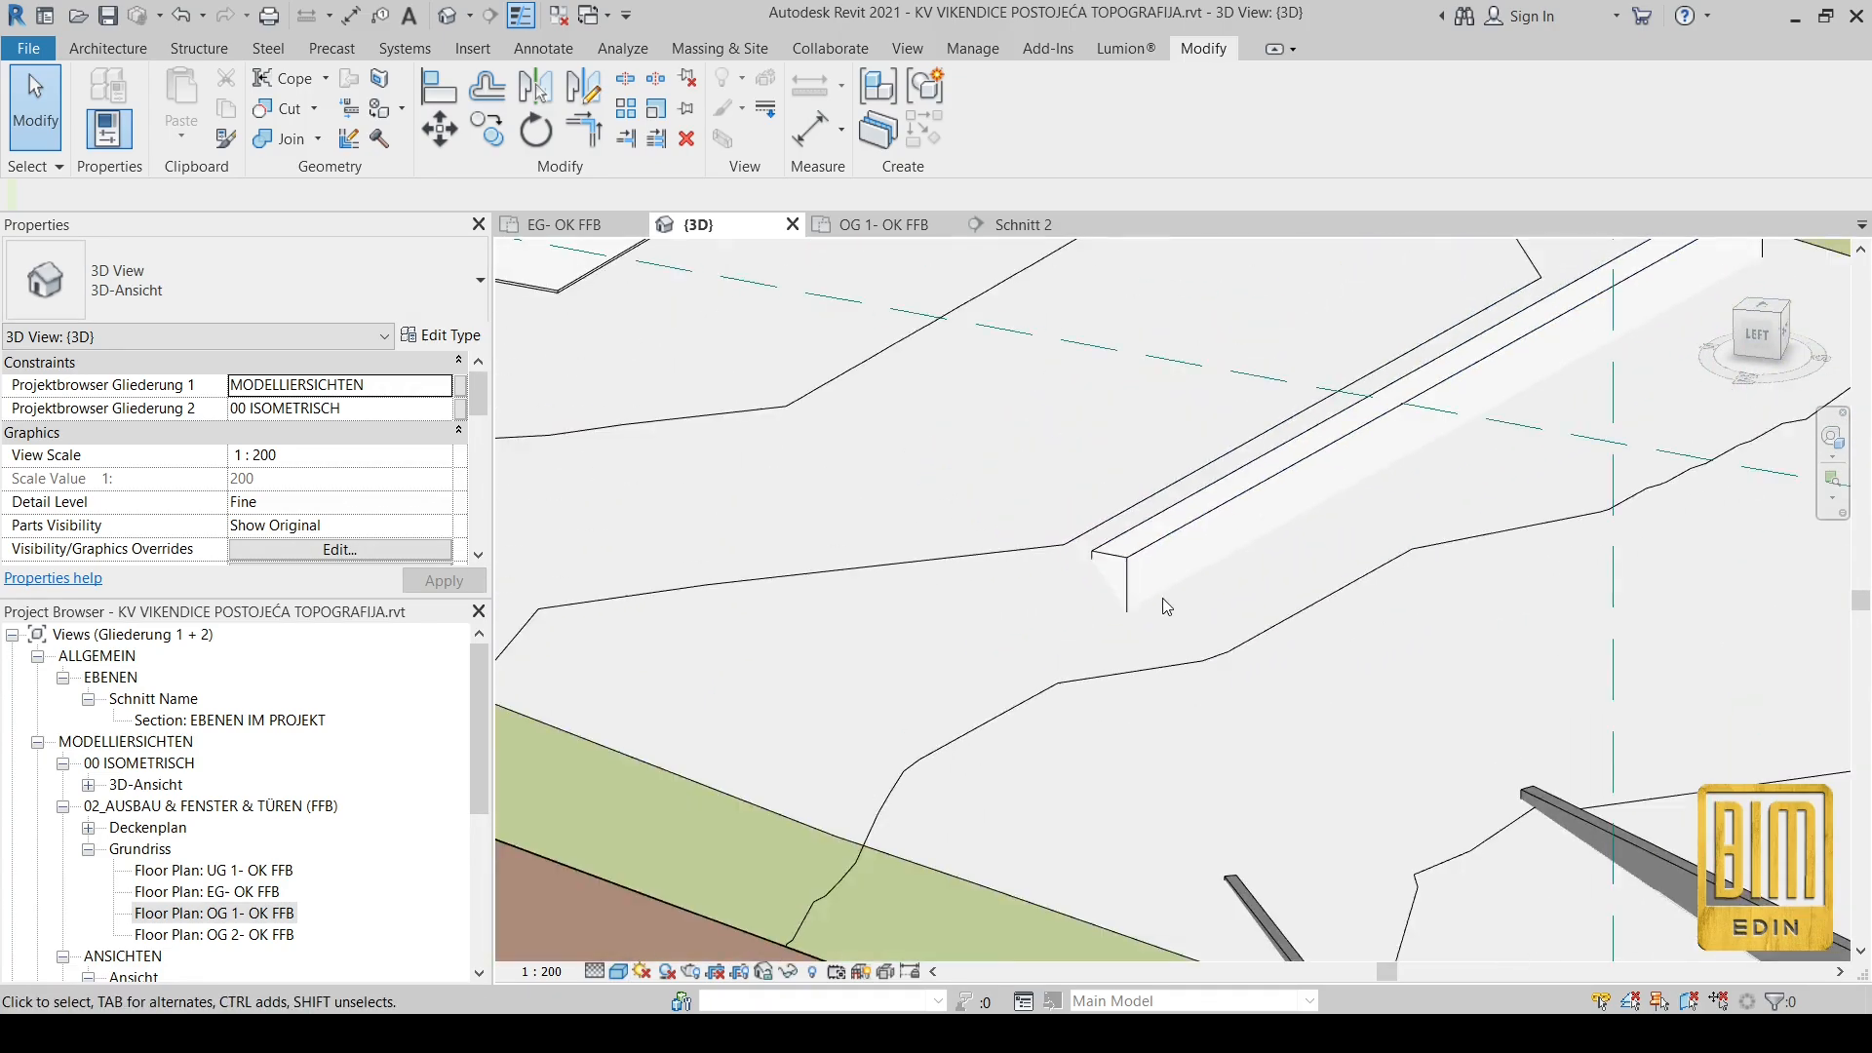
Step: Pull the section box's side inward so the cut runs through the terrain and the end of the gabion wall
click(587, 425)
drag(929, 510, 1039, 446)
scroll(1046, 507, up, 5)
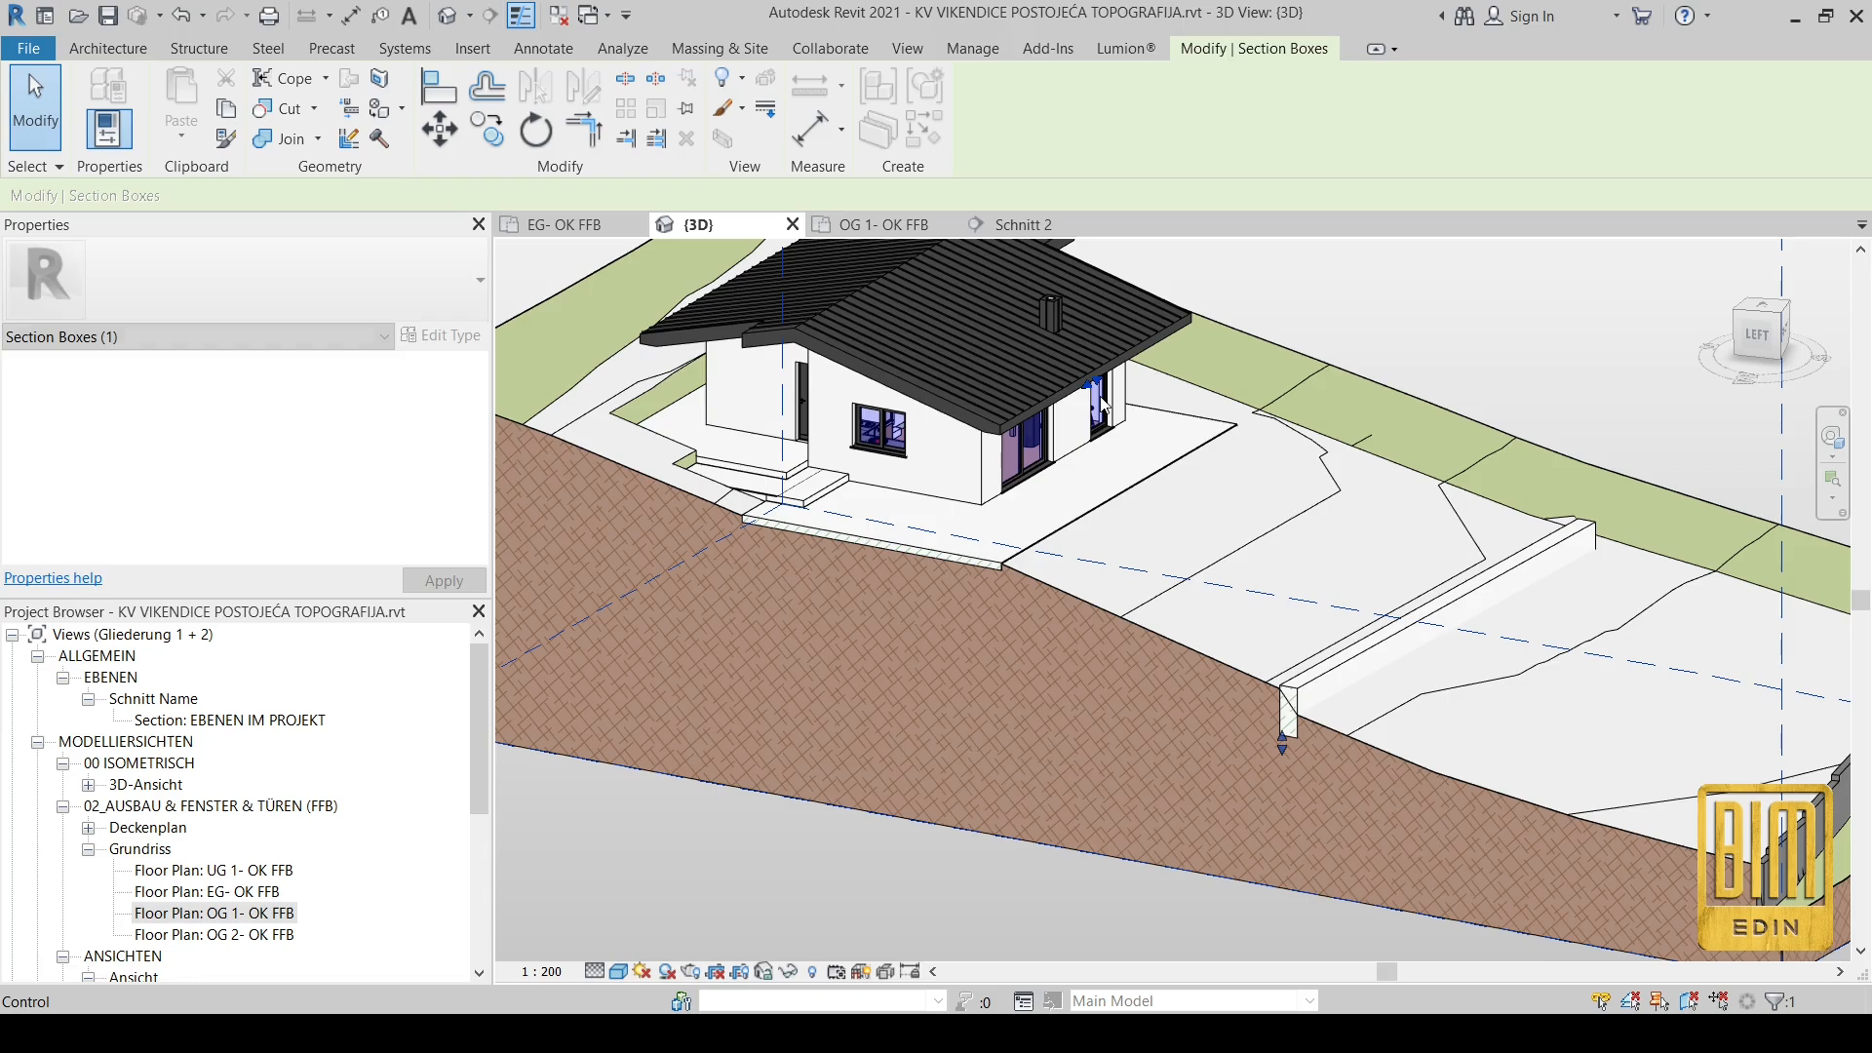
drag(1093, 386, 1141, 377)
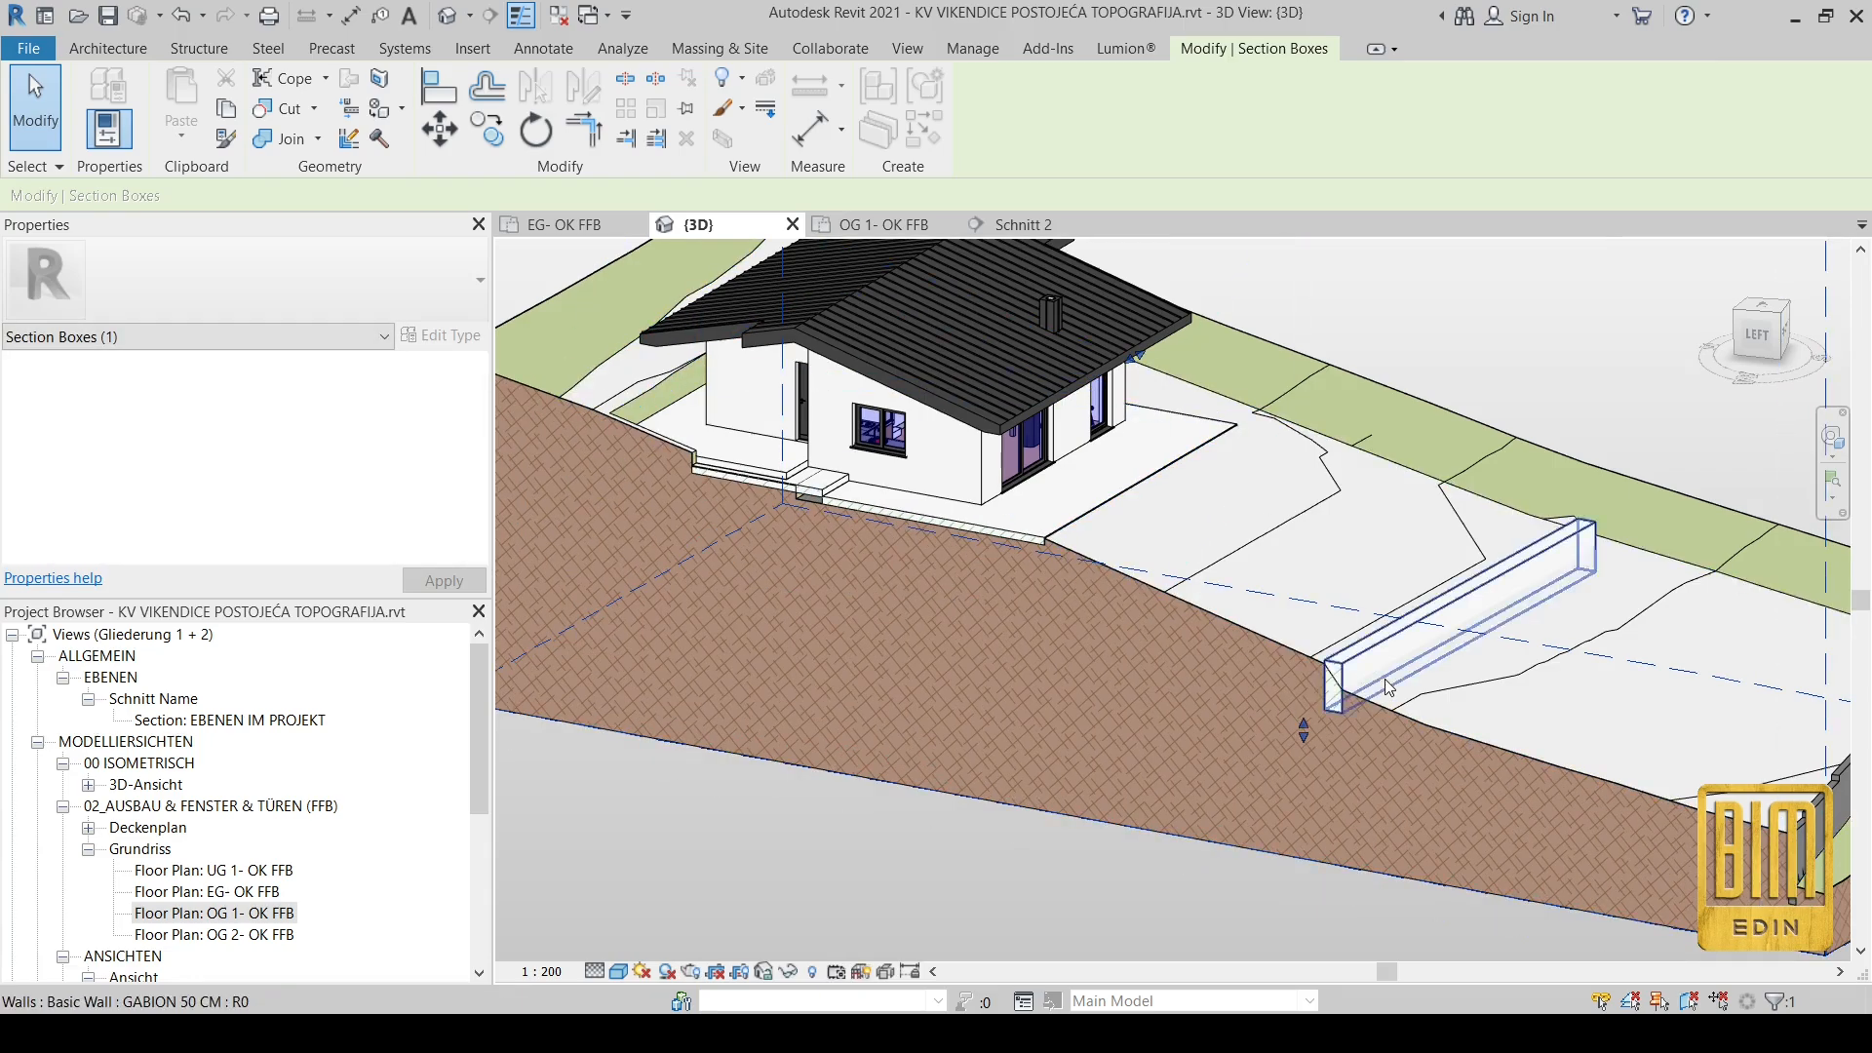
scroll(1389, 688, up, 6)
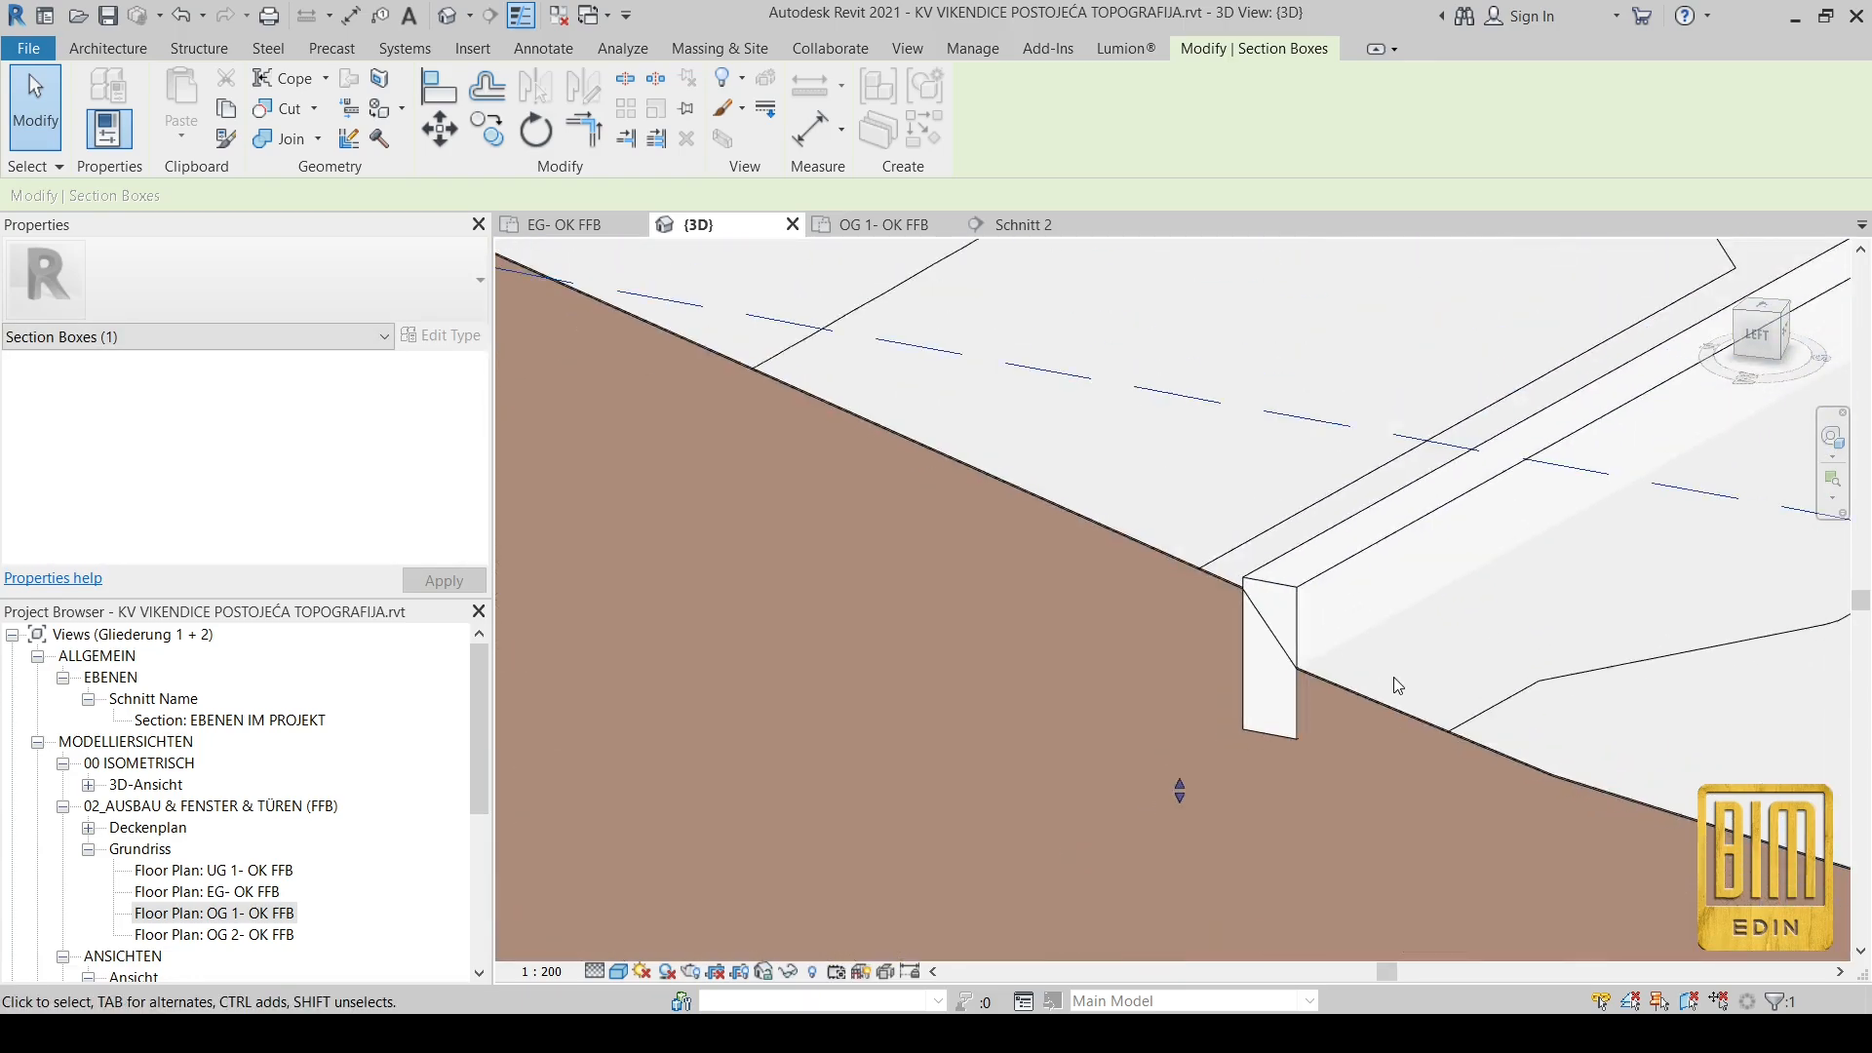
Step: Move the section box's cut face further in so it slices through the house interior
scroll(1398, 685, down, 6)
shift+middle_drag(962, 773, 741, 858)
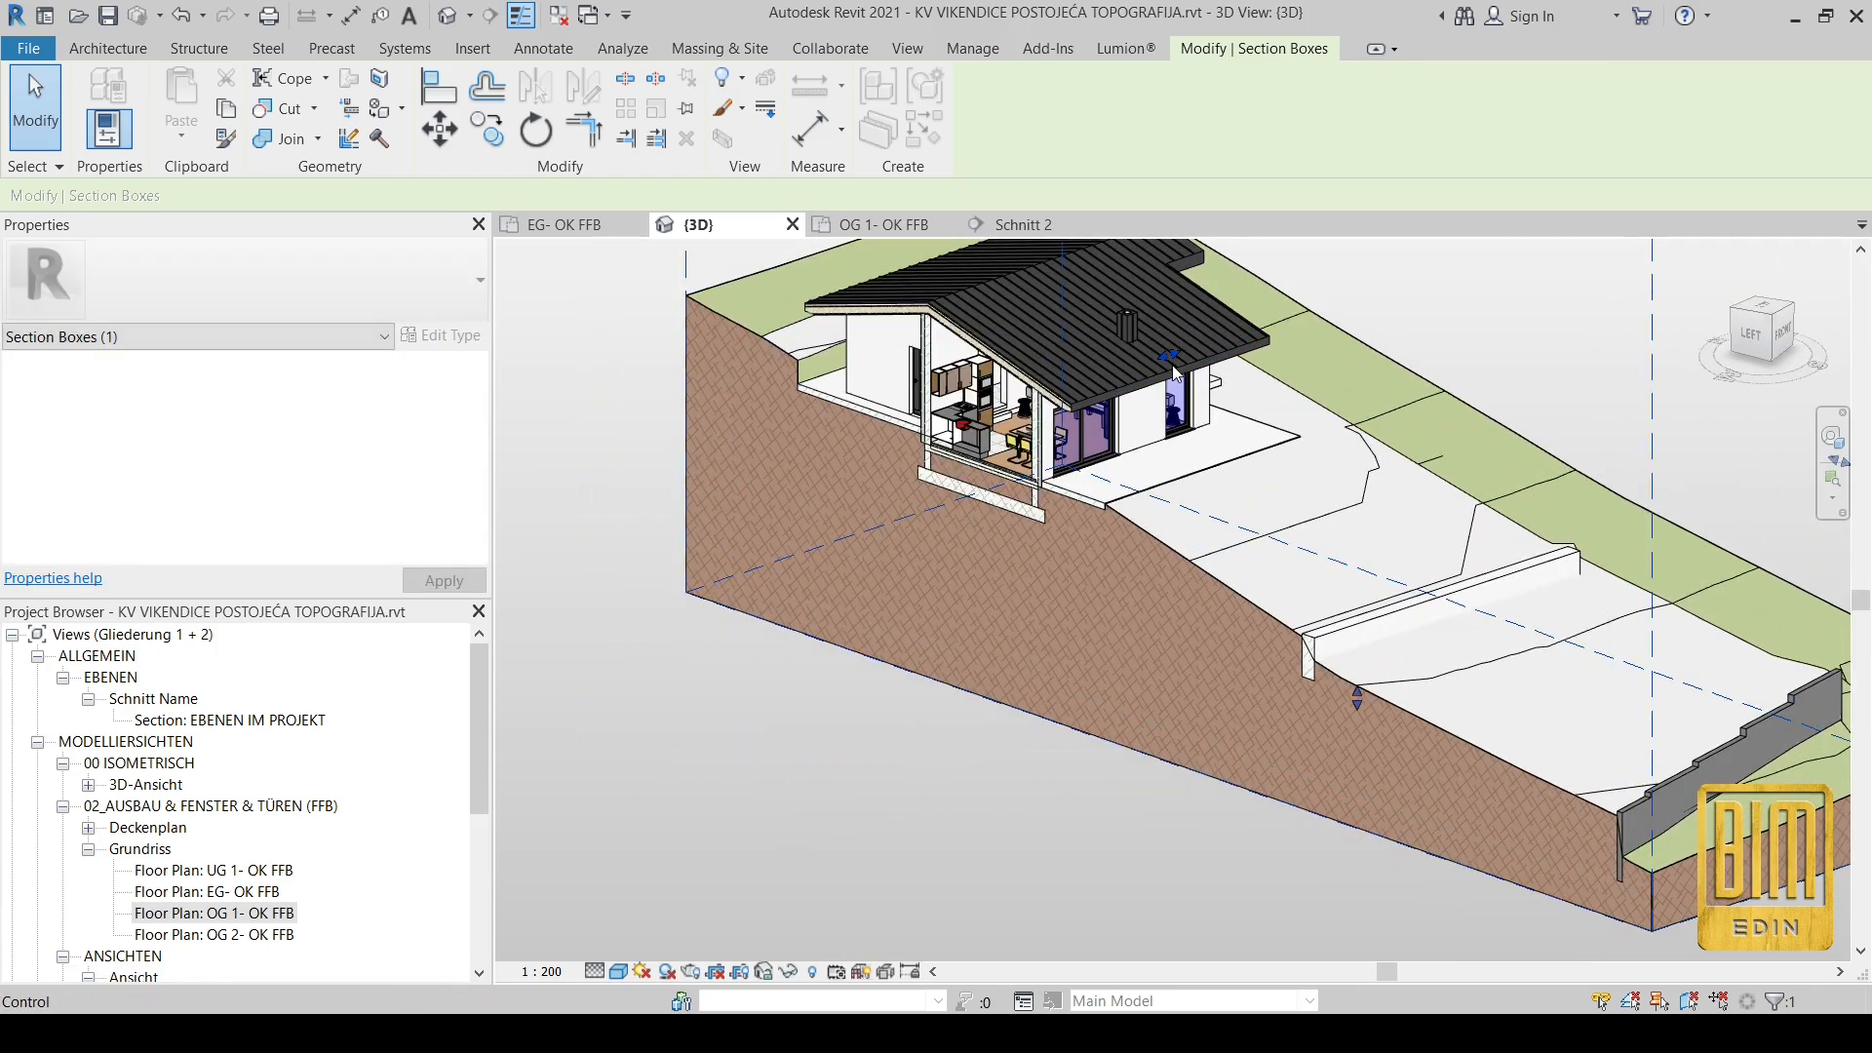
scroll(887, 871, up, 2)
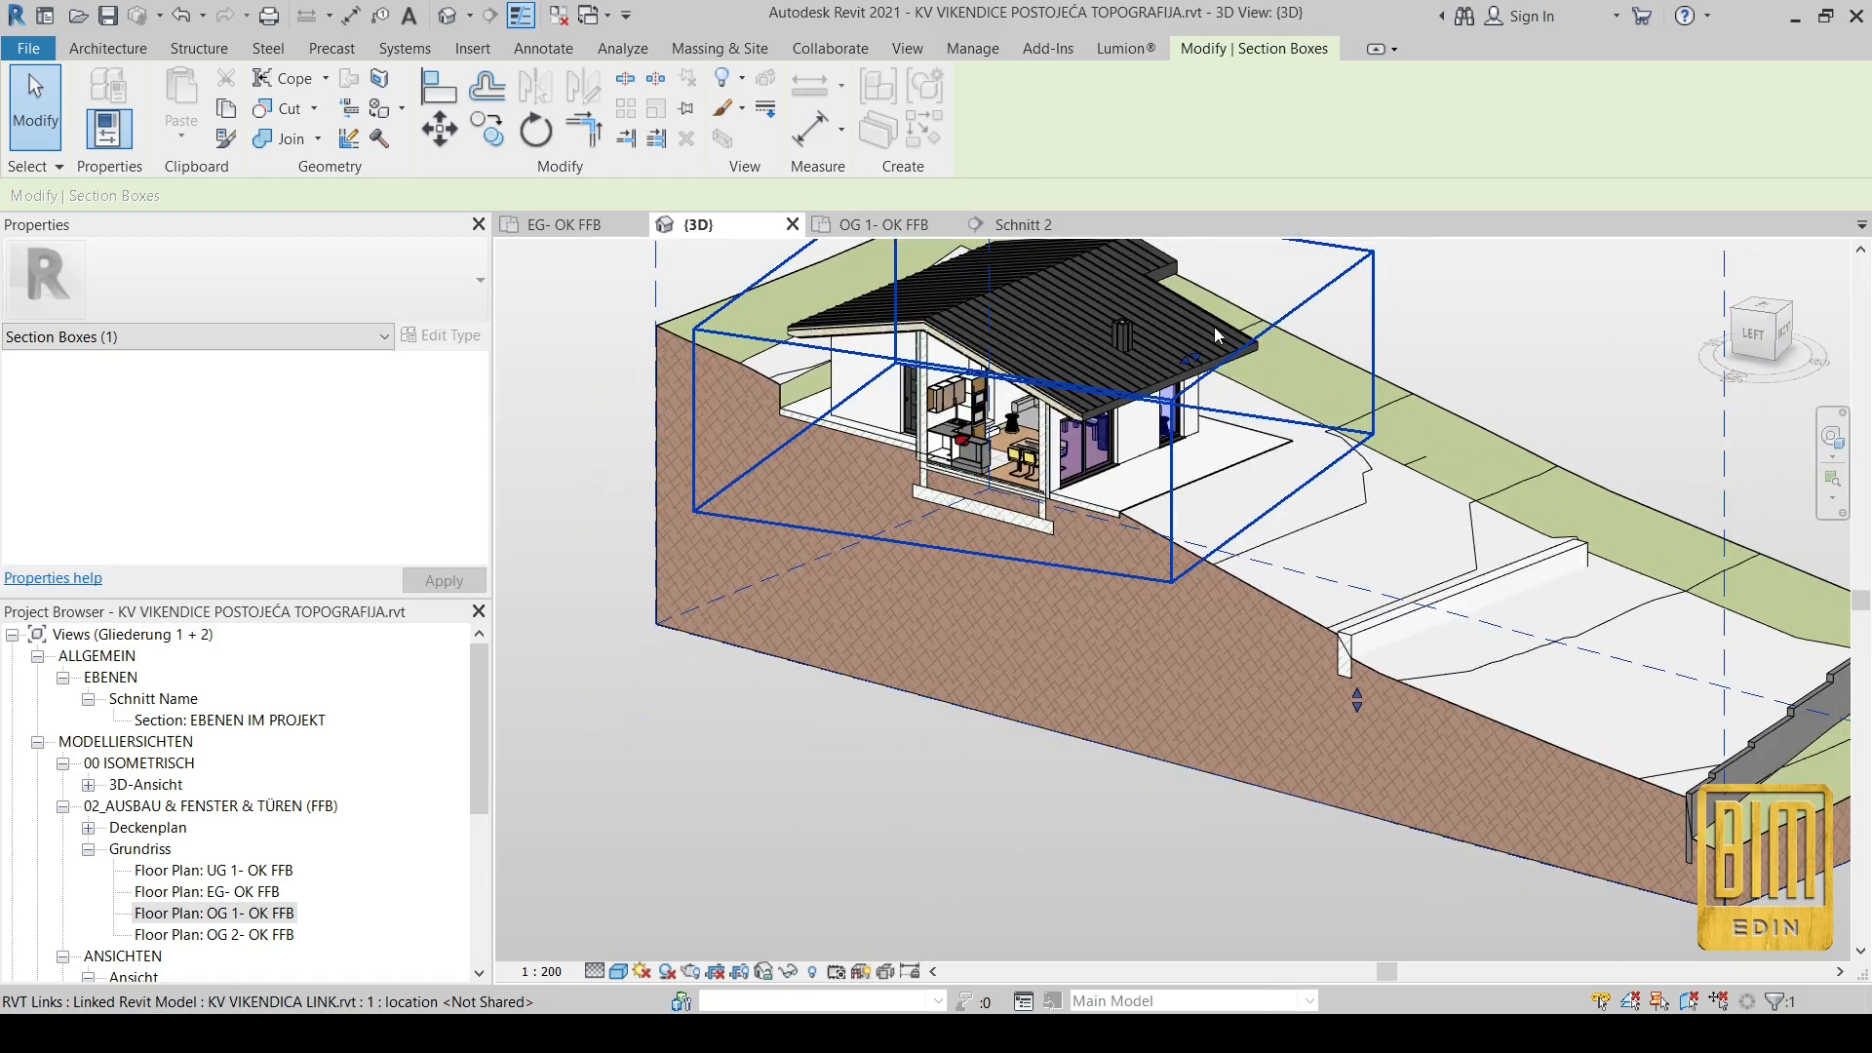
drag(1196, 361, 1225, 351)
Step: Examine the sectioned model: the house foundations, the graded slope and the terrain step at the gabion wall
mouse_move(829, 883)
shift+middle_down()
mouse_move(919, 861)
mouse_move(877, 838)
shift+middle_up()
scroll(727, 499, up, 4)
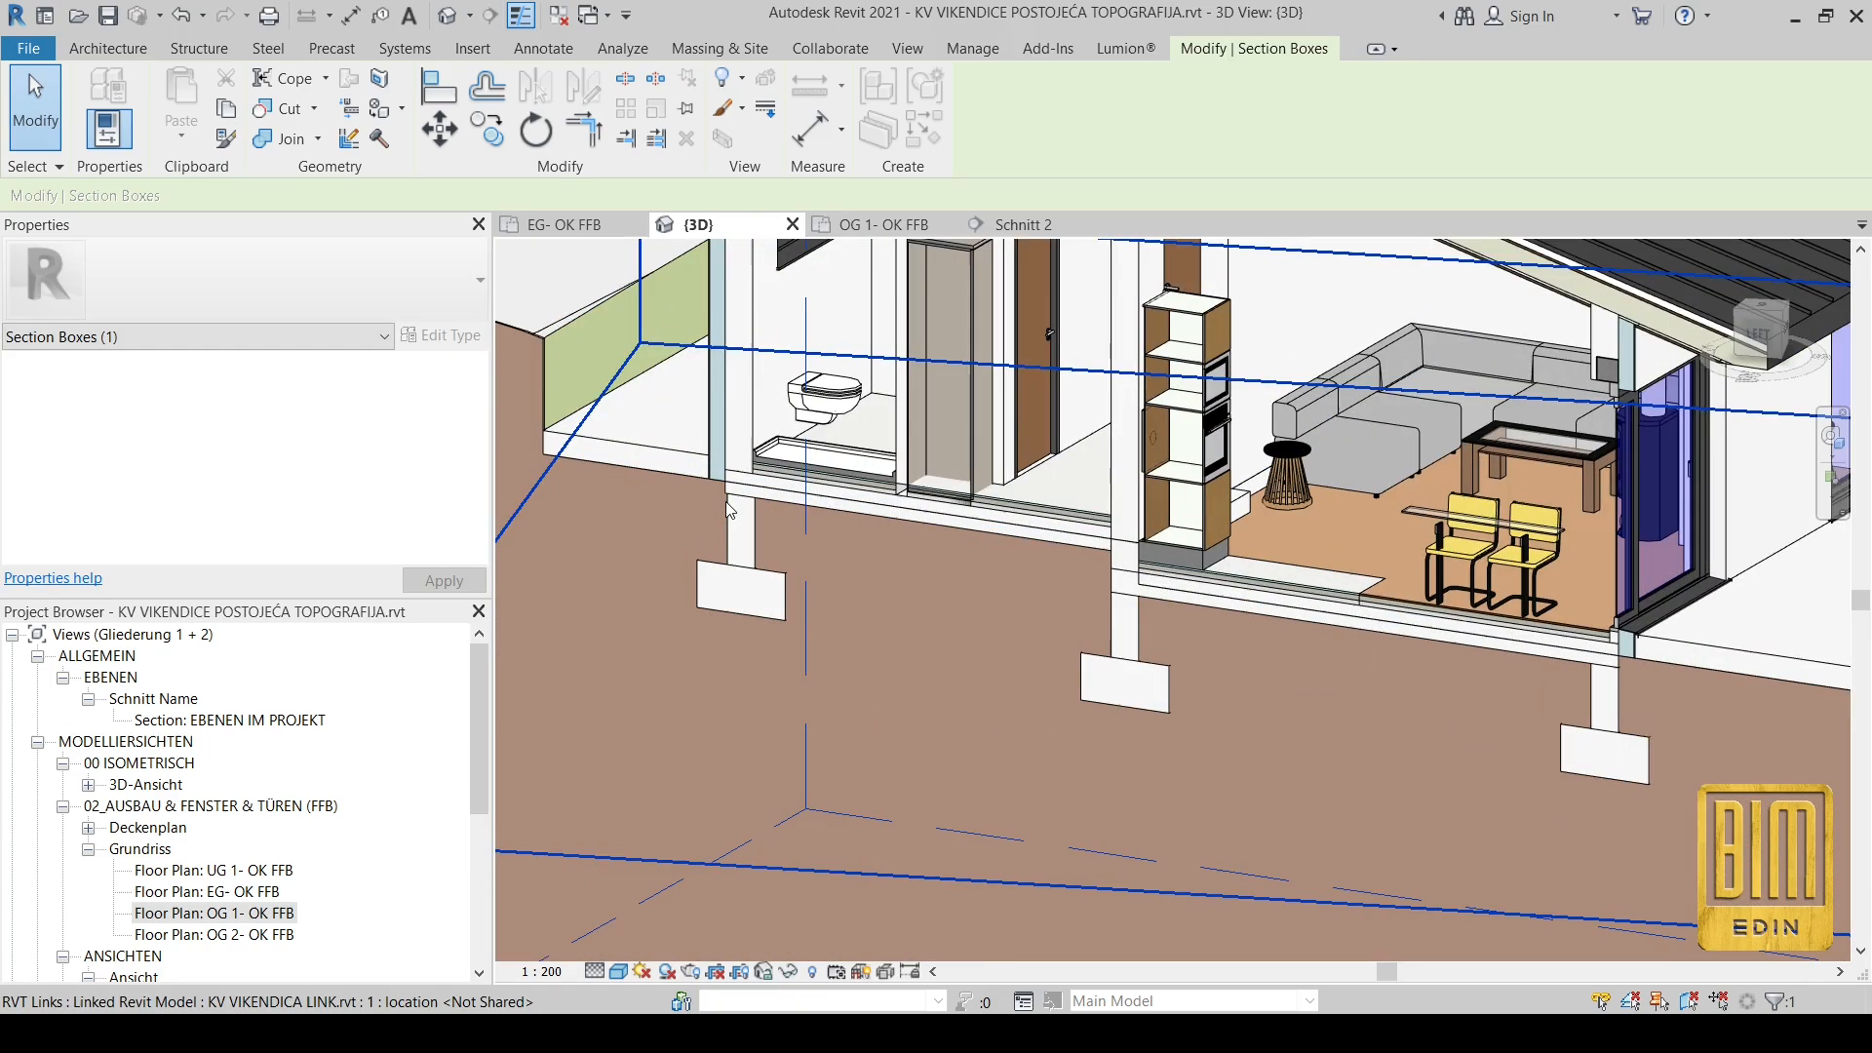
scroll(1019, 414, down, 5)
scroll(1004, 698, down, 3)
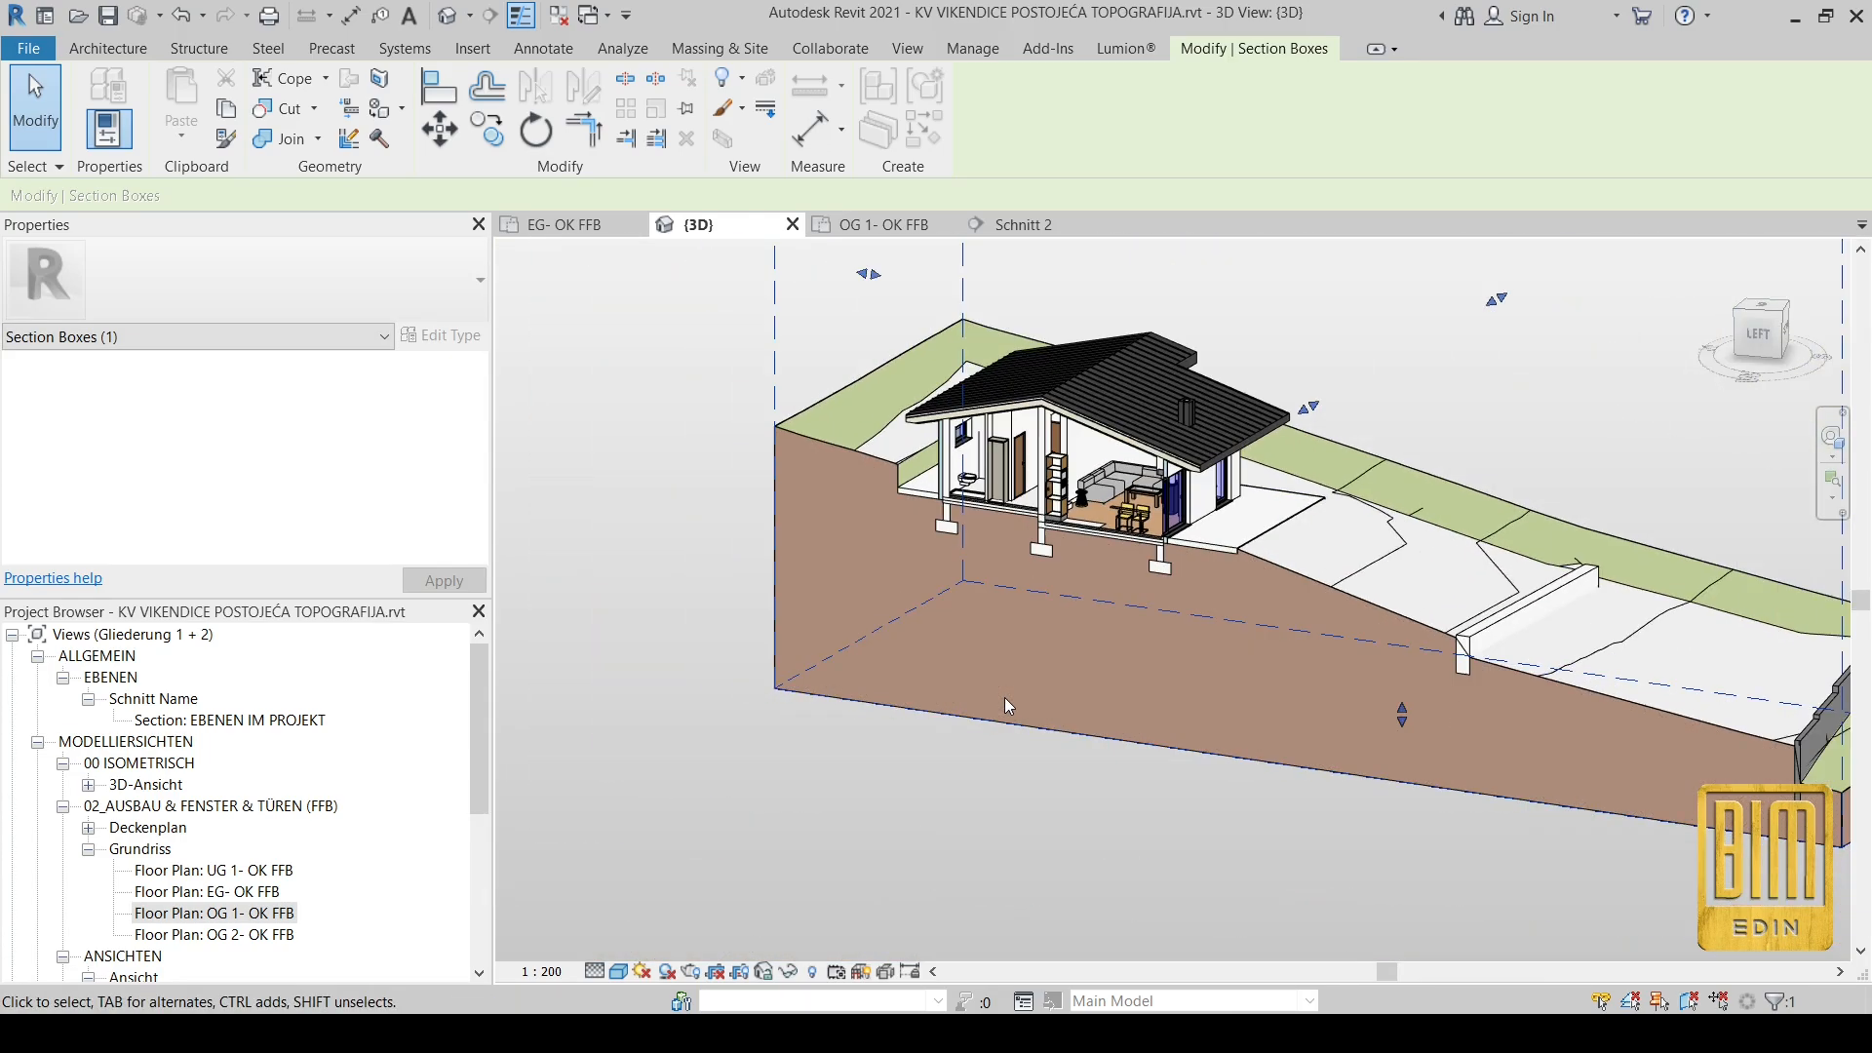
scroll(1215, 698, up, 3)
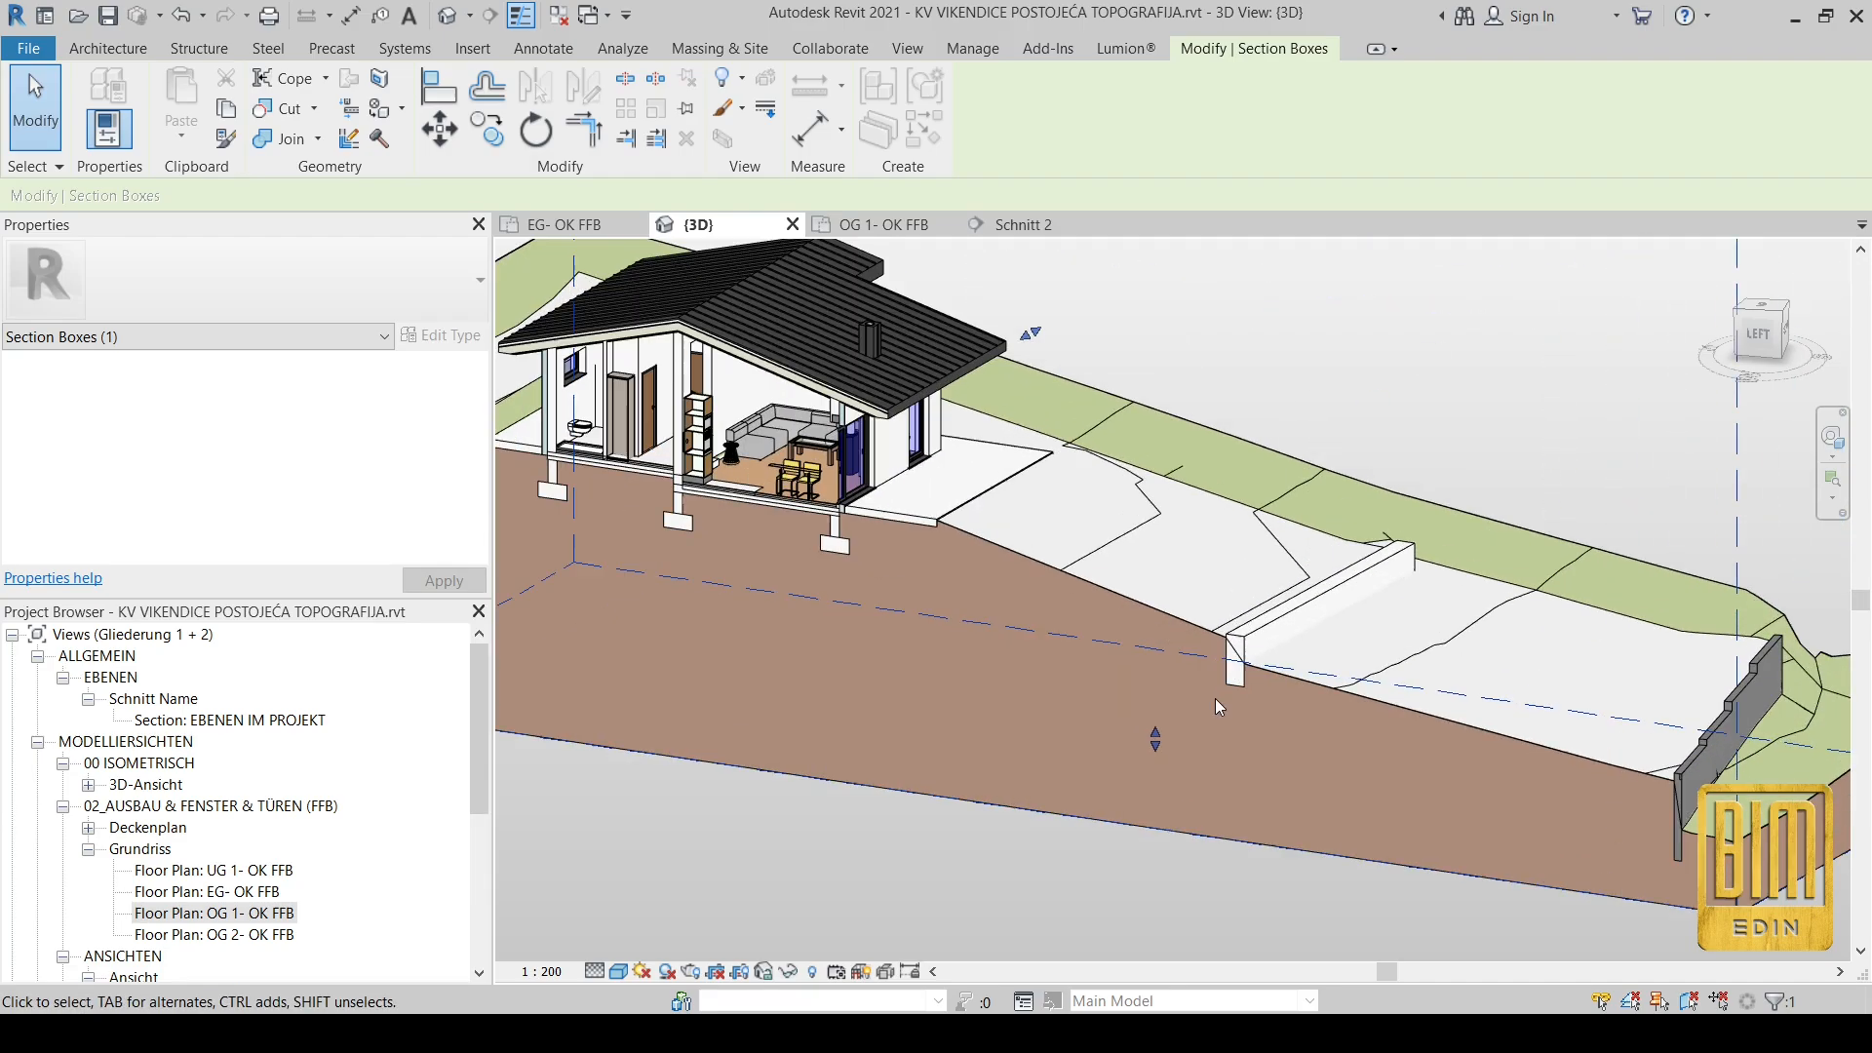
scroll(1215, 698, down, 2)
shift+middle_drag(1486, 803, 1141, 752)
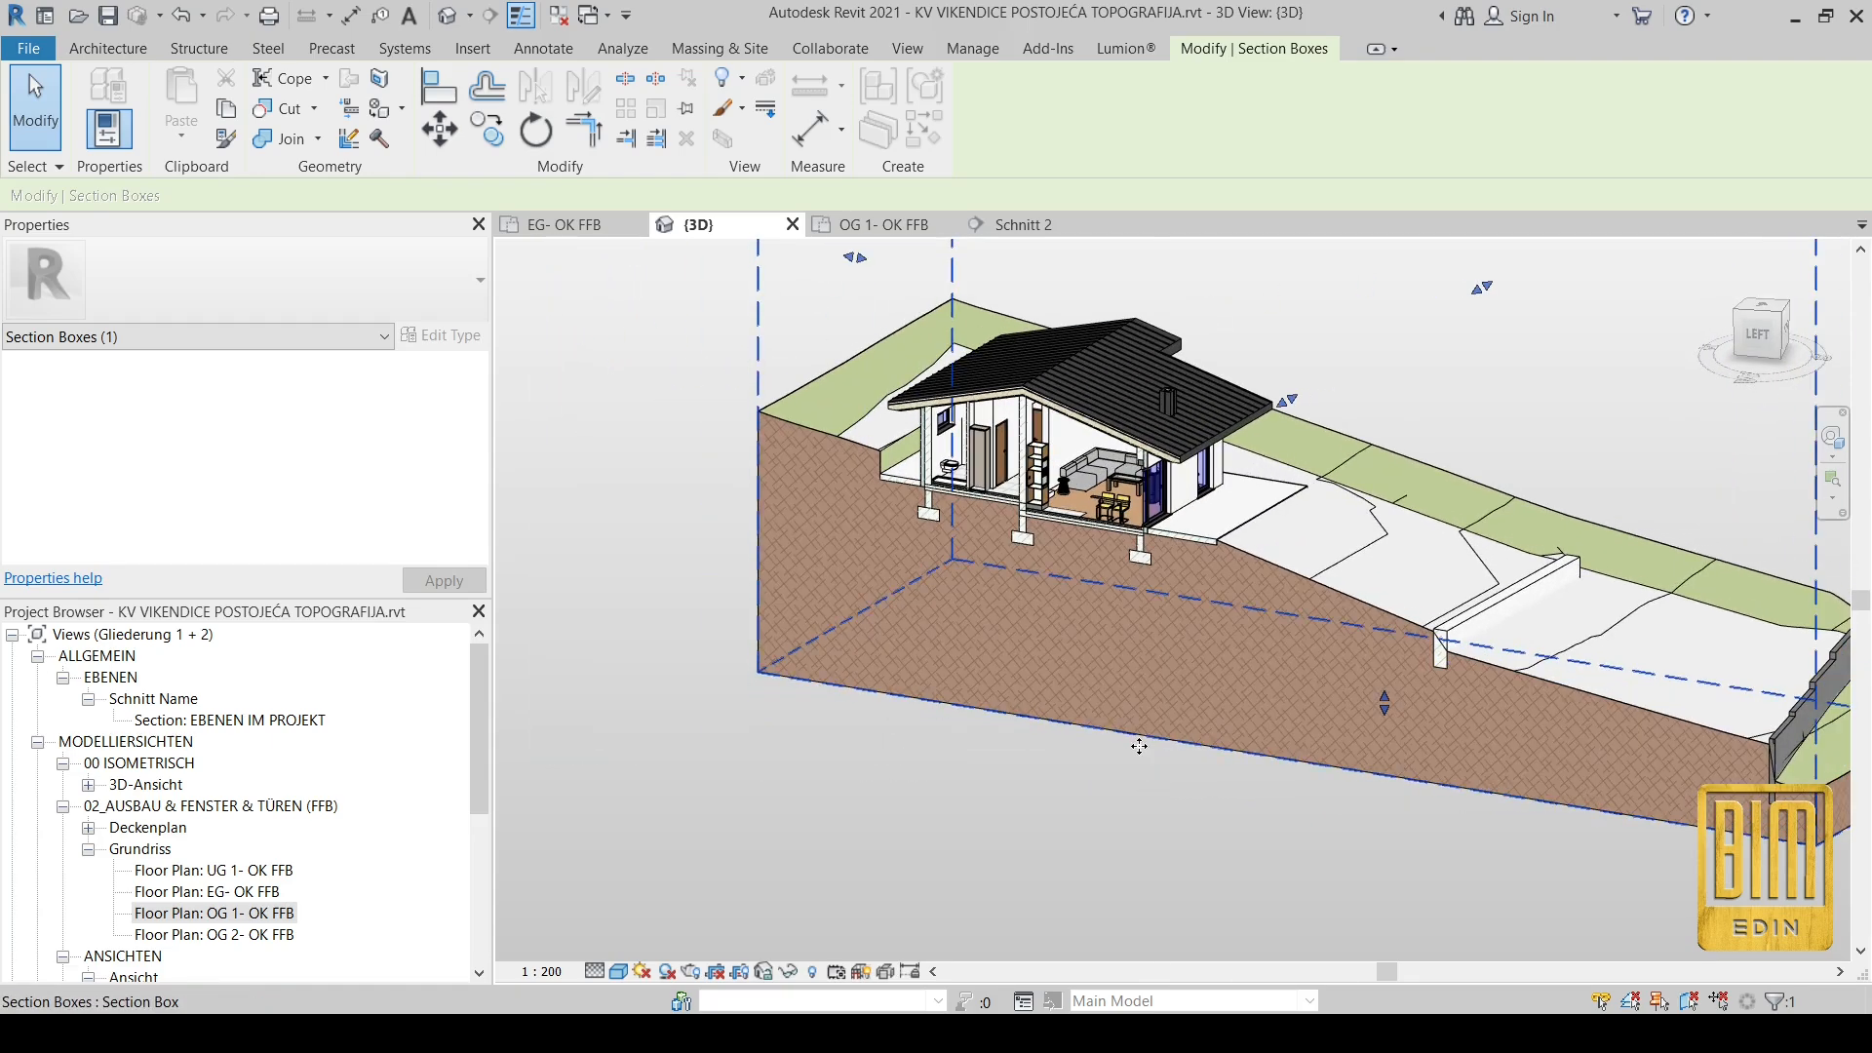
scroll(1153, 589, up, 2)
middle_drag(1155, 585, 1132, 715)
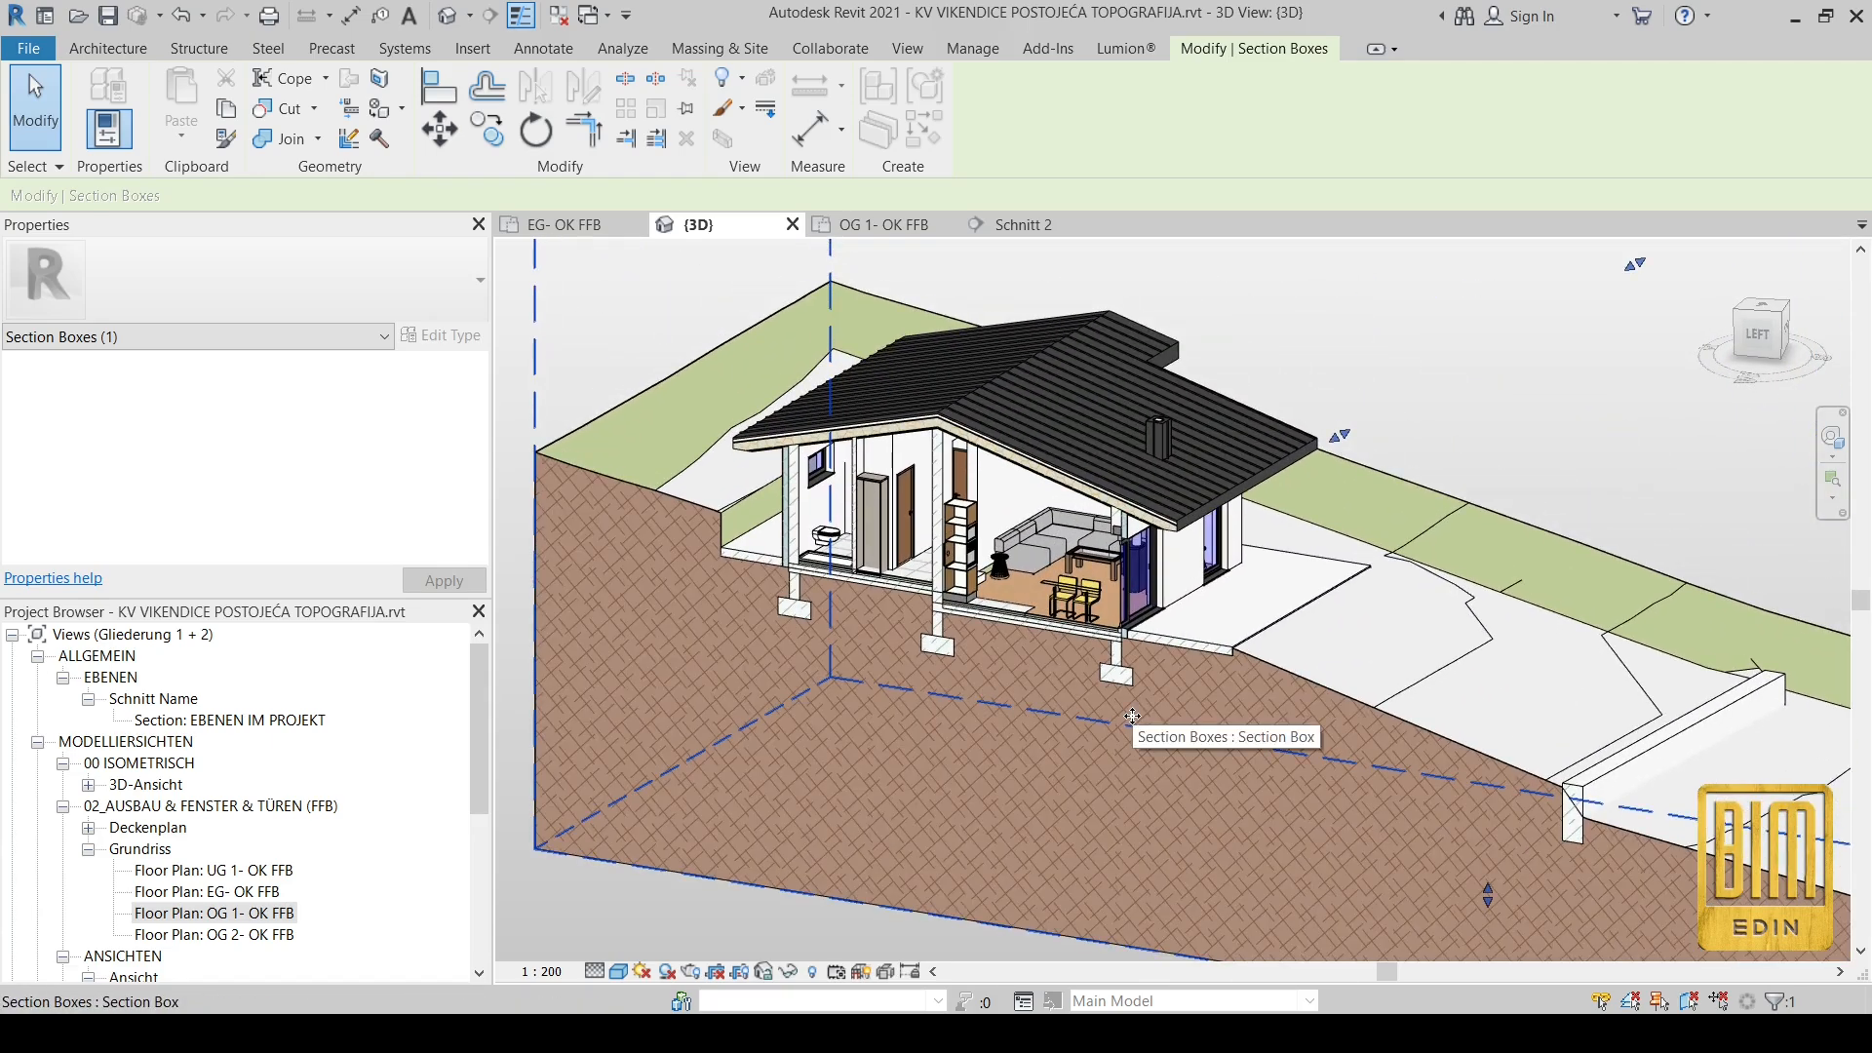
Step: Close the 3D and Schnitt 2 views and show the 3D view of the KV VIKENDICE IZDIGNUT OBJEKAT 13122024 project
click(793, 224)
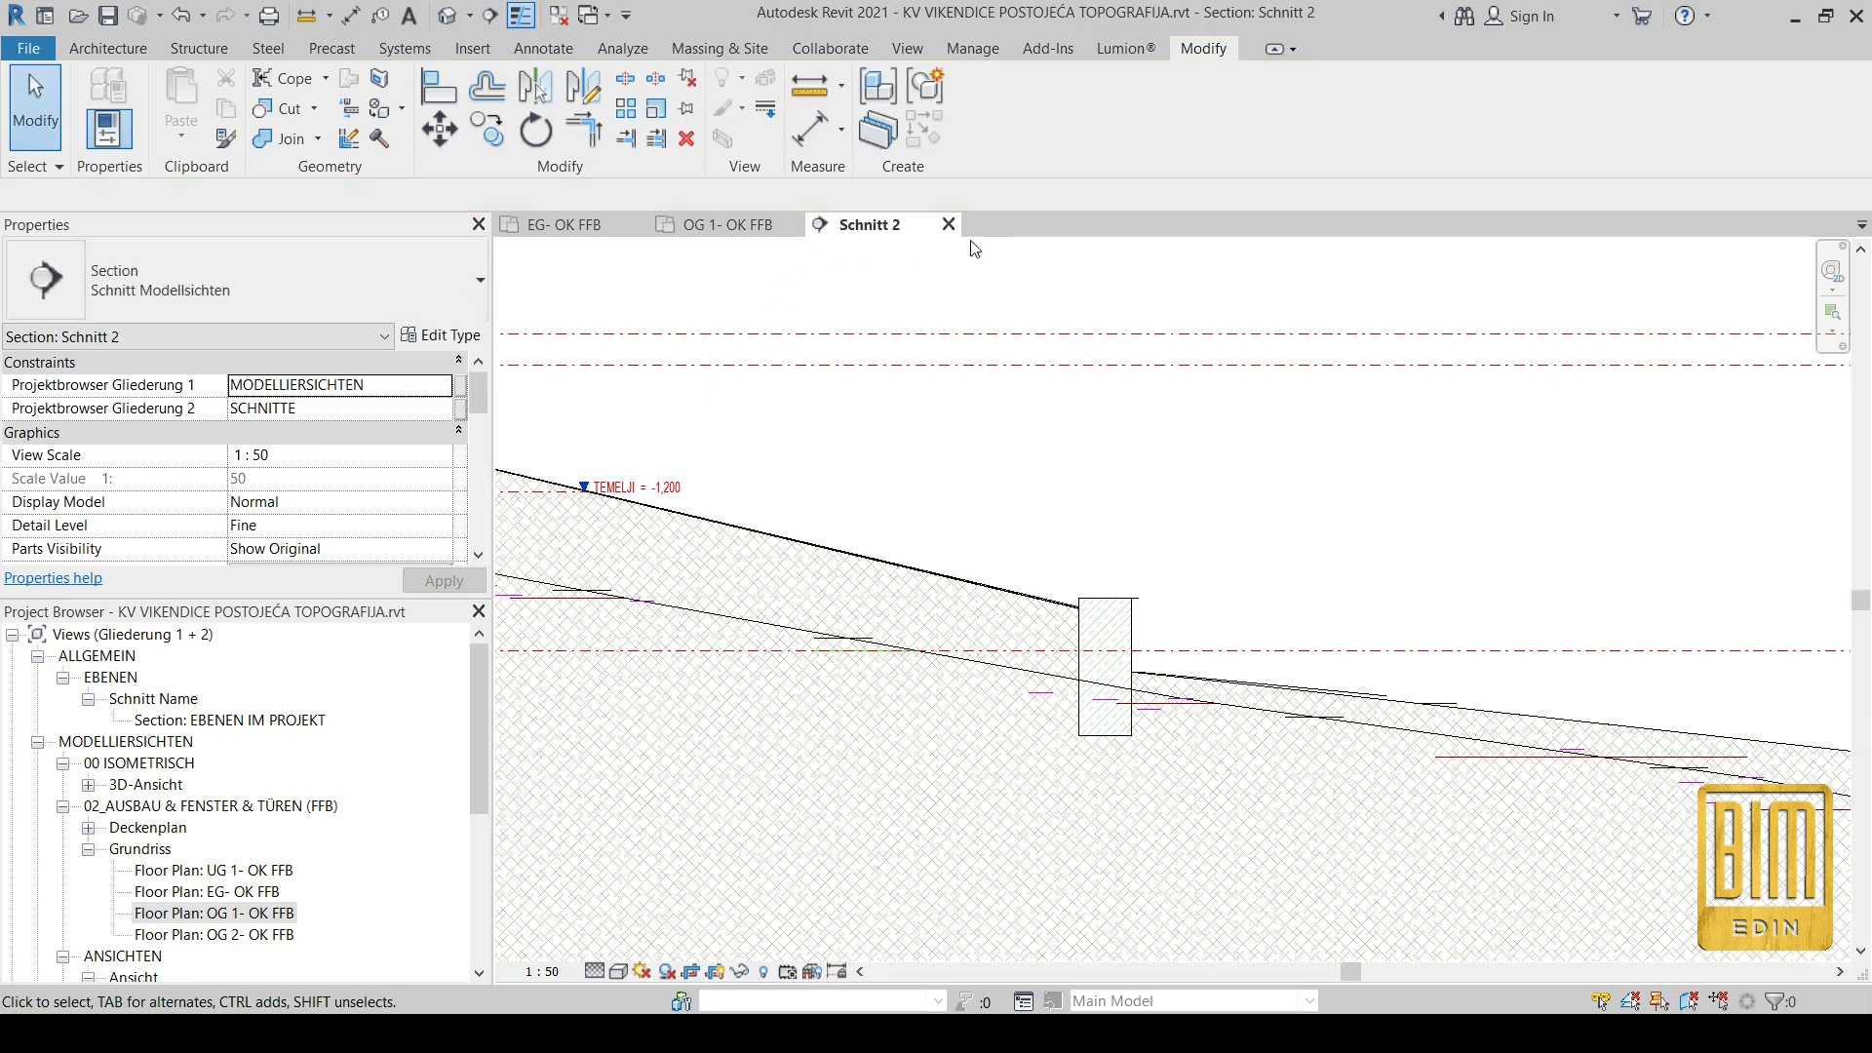
click(949, 225)
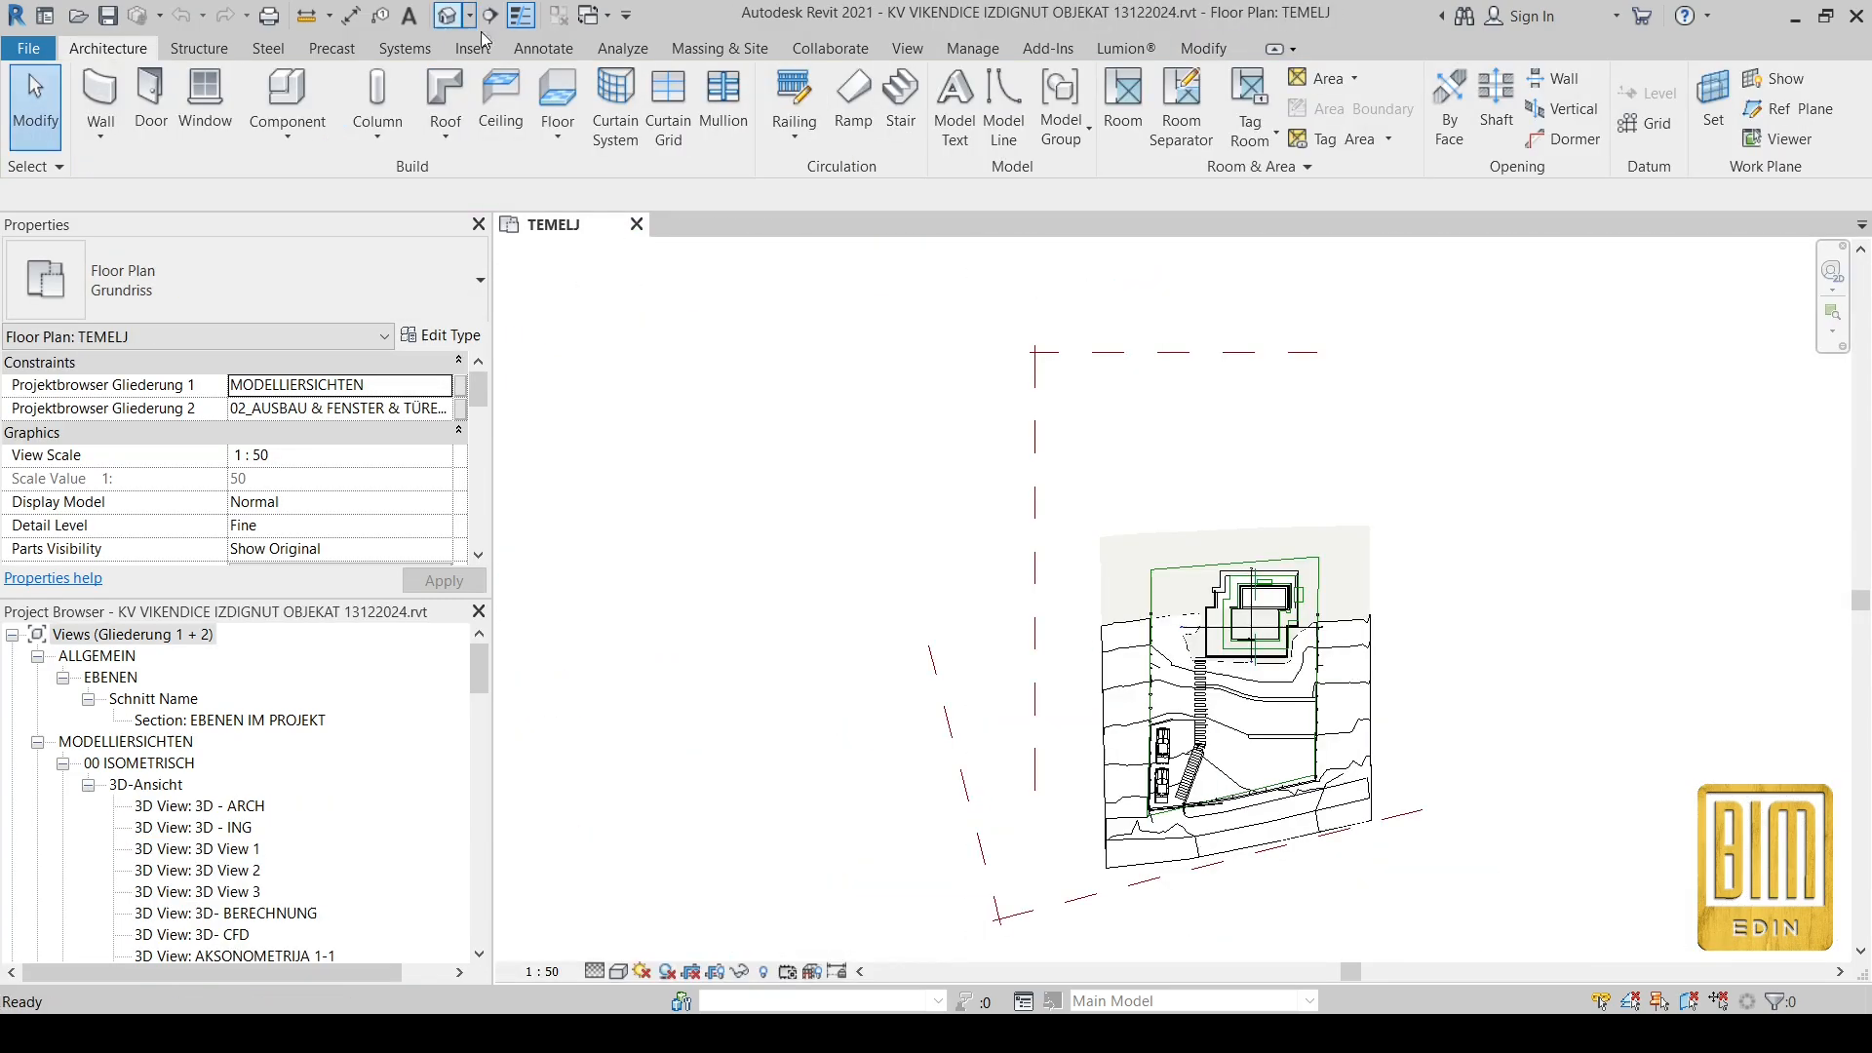
shift+middle_drag(1297, 682, 993, 532)
scroll(992, 531, up, 1)
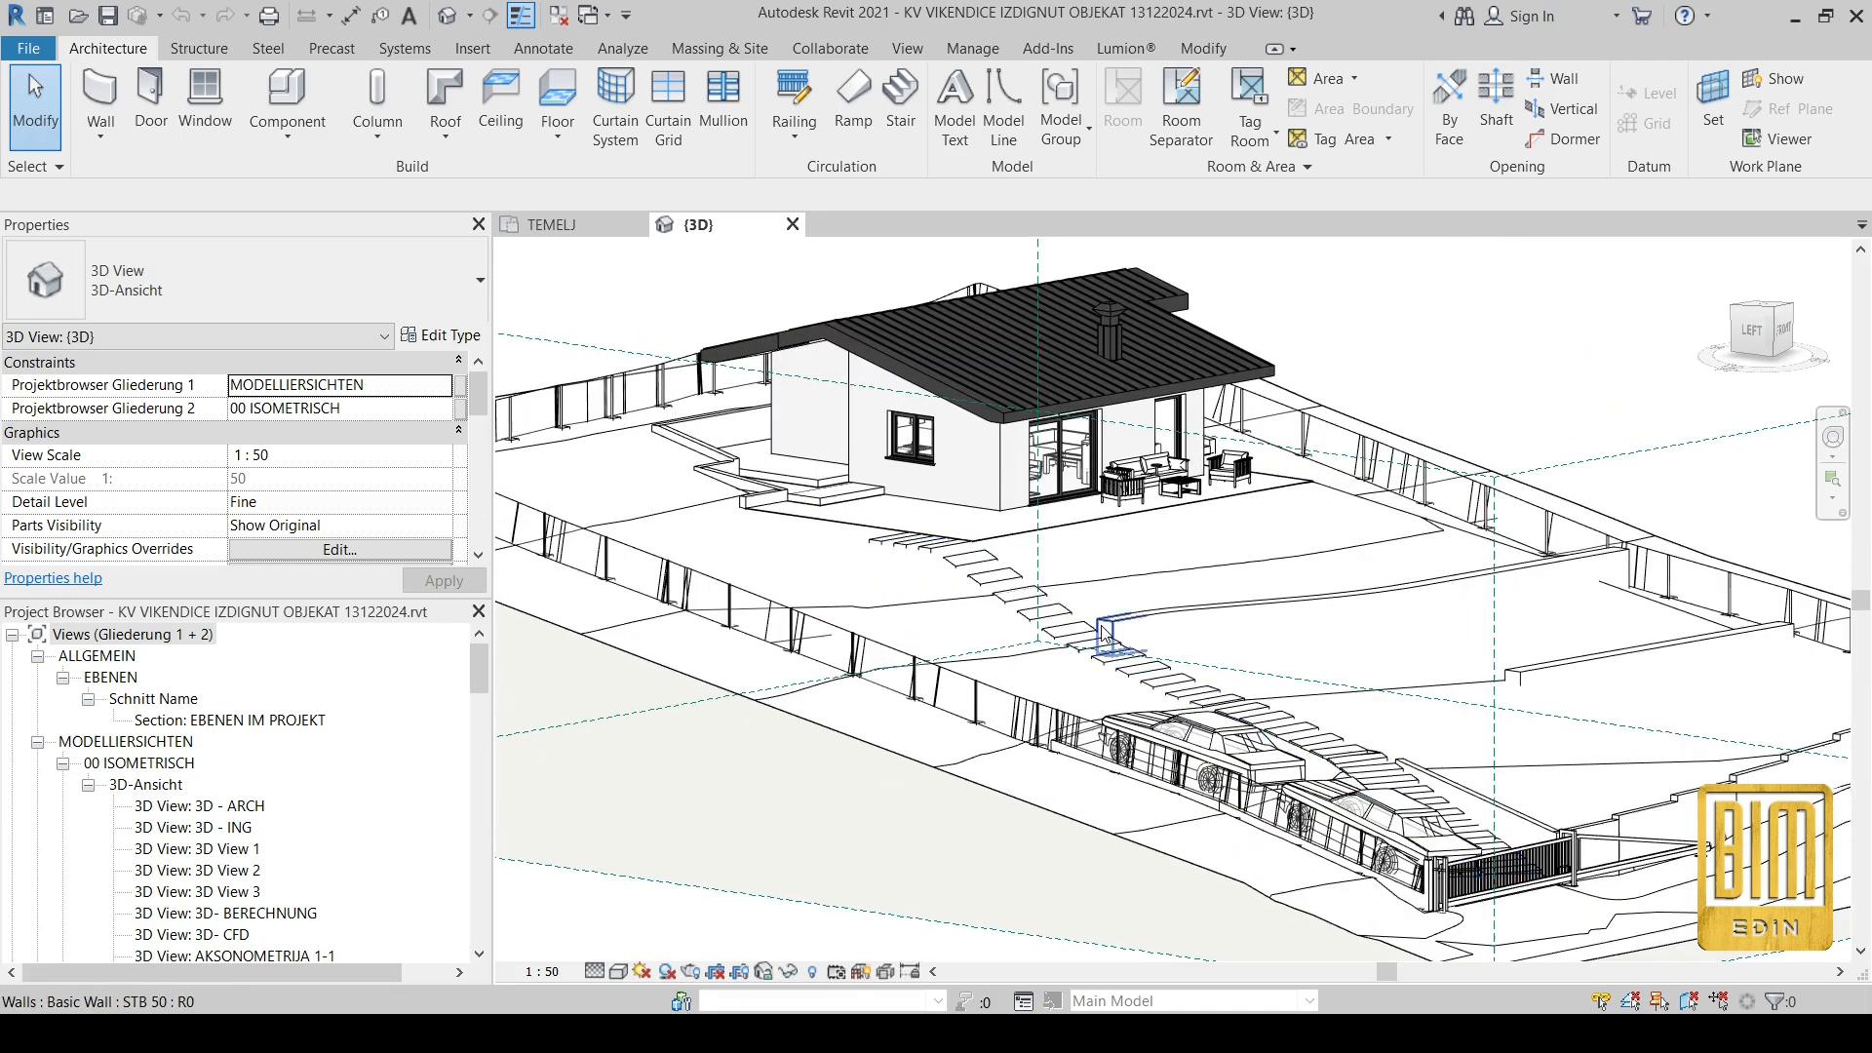
scroll(1102, 630, down, 2)
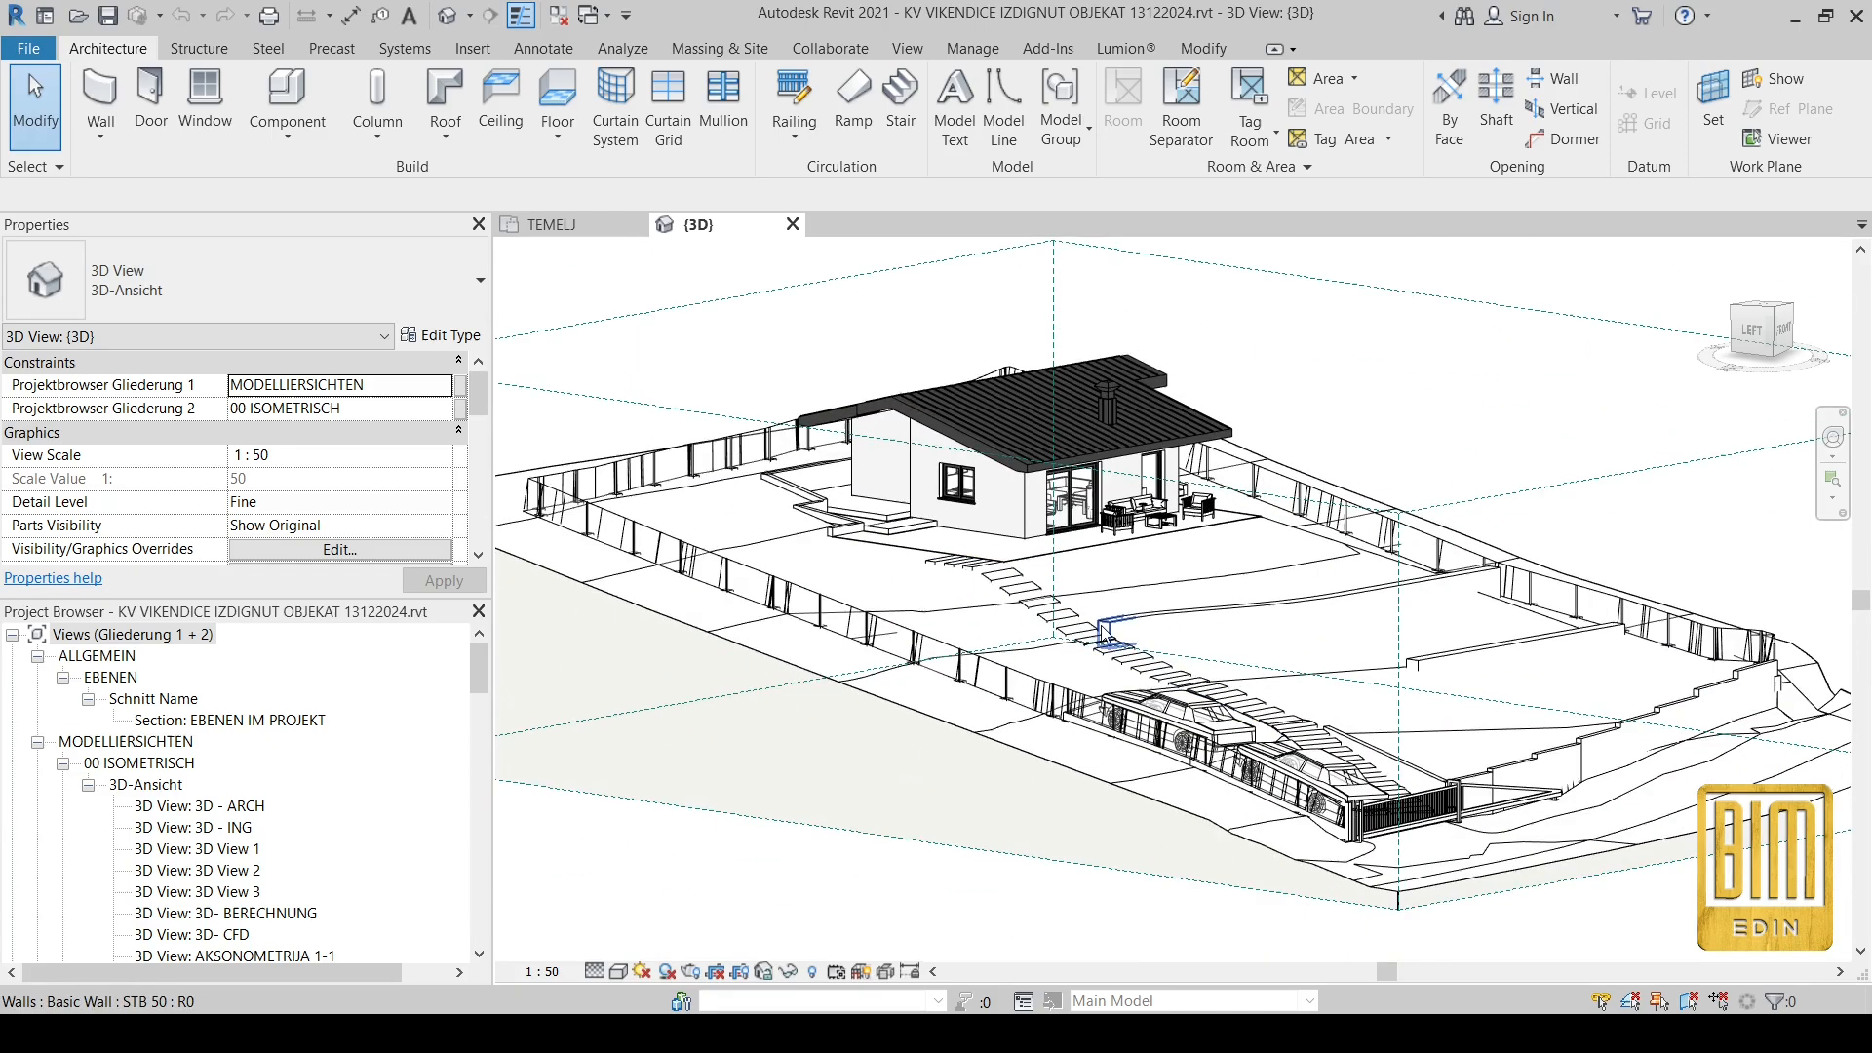
Step: Reveal the hidden elements and unhide the planting category in the 3D view
click(815, 974)
click(741, 419)
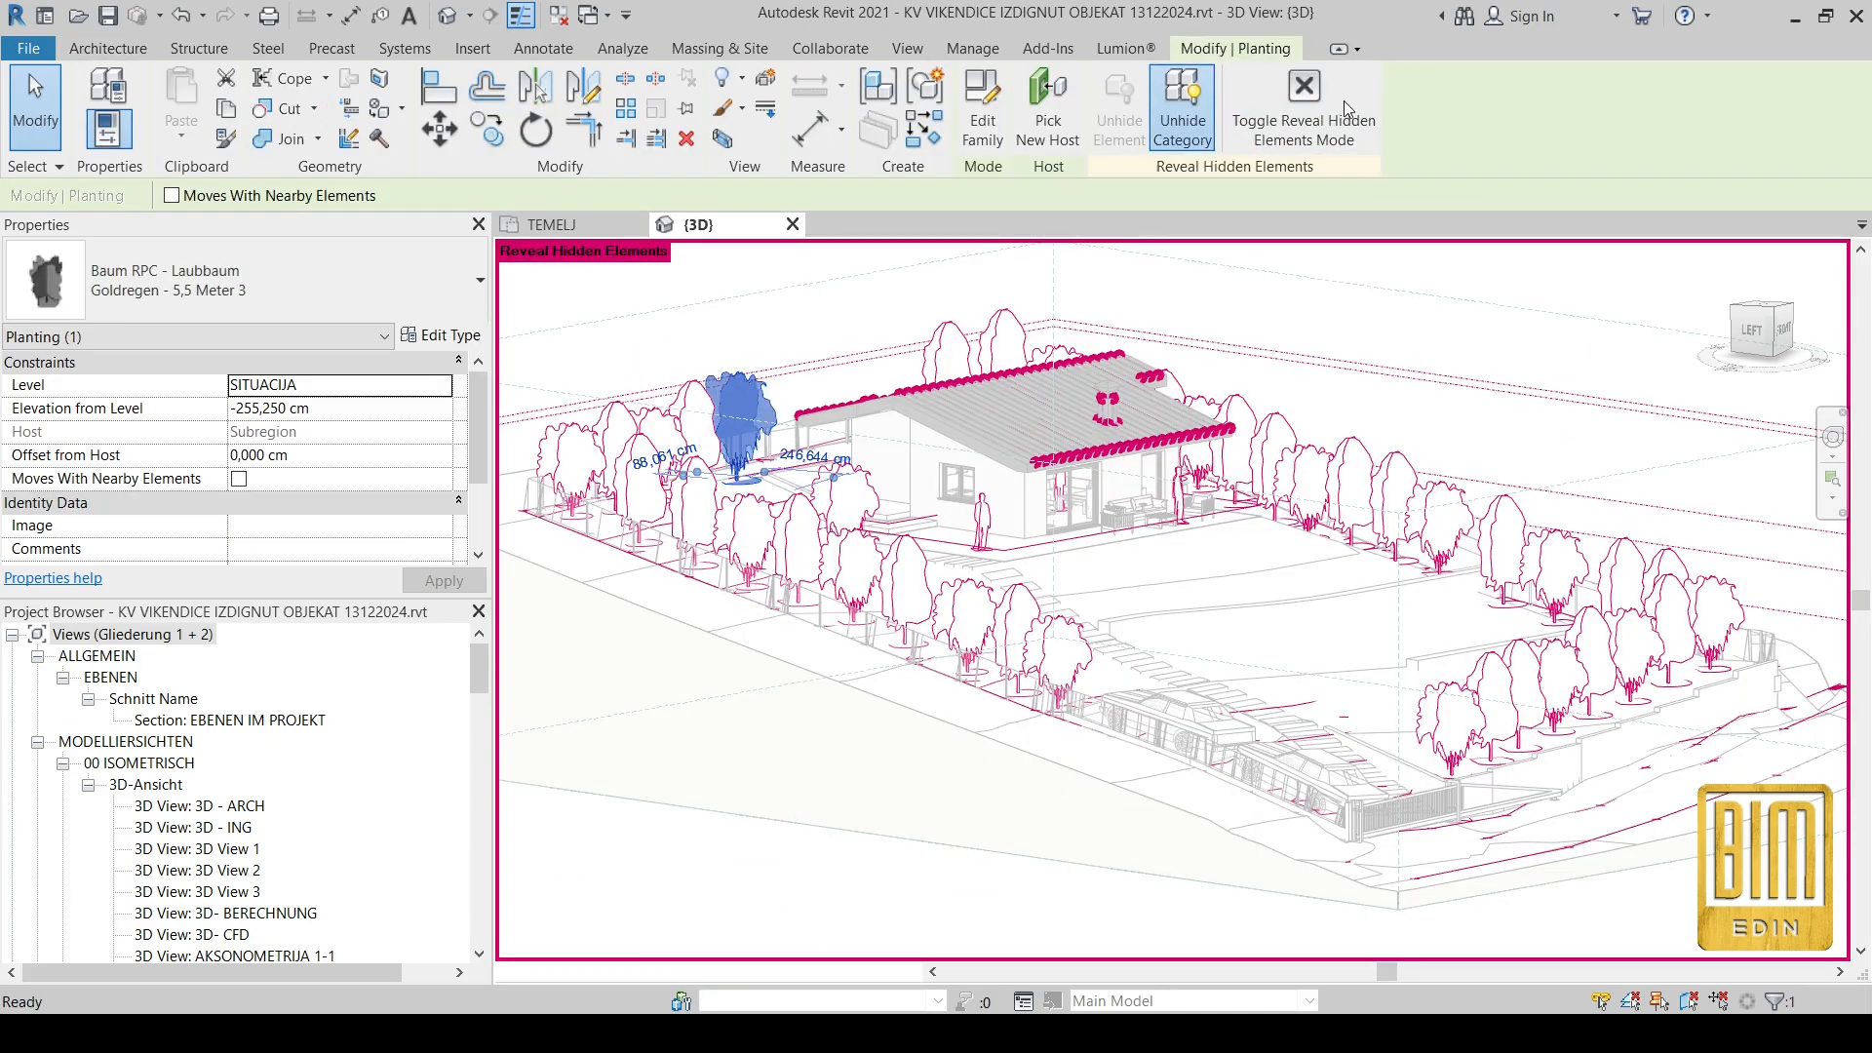
click(1307, 97)
Step: Examine the landscaped model, following the stepped path from the parked cars up to the house terrace
shift+middle_drag(1151, 922, 975, 916)
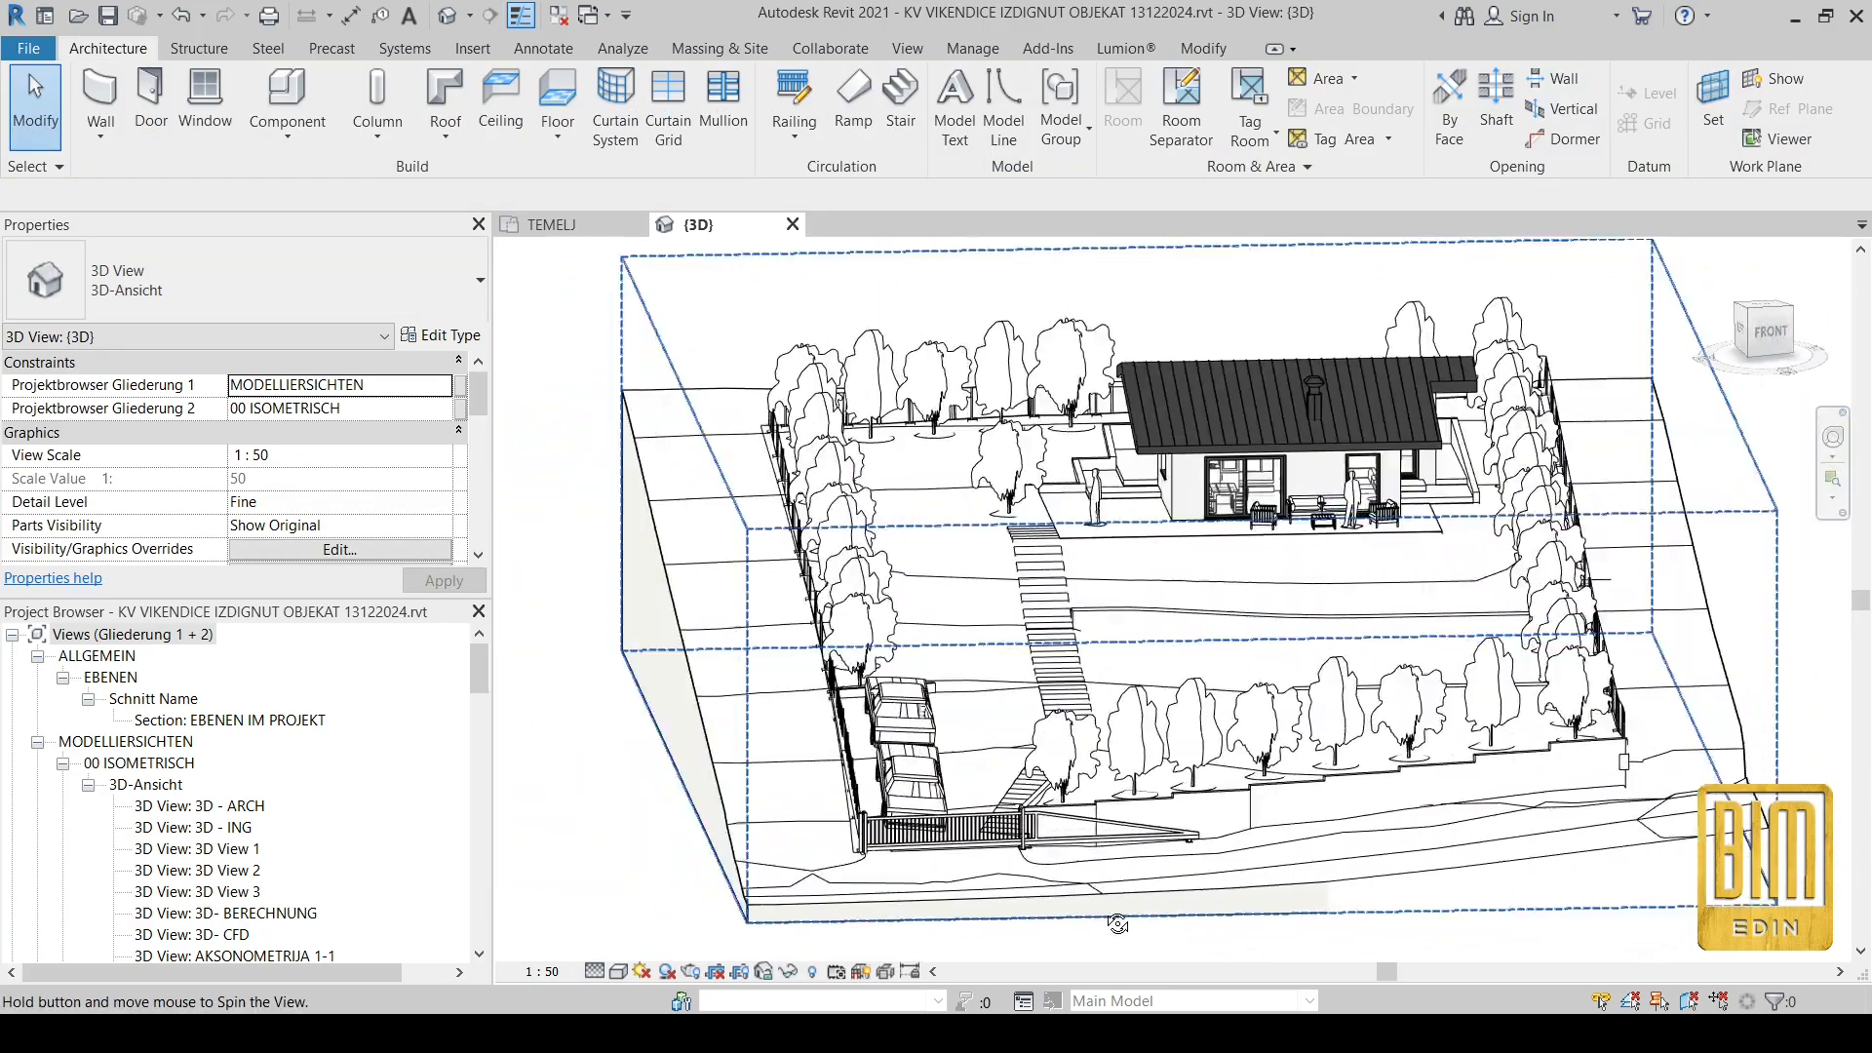
scroll(966, 915, up, 5)
shift+middle_drag(1268, 806, 1423, 702)
scroll(1501, 517, up, 4)
middle_drag(1431, 453, 1352, 797)
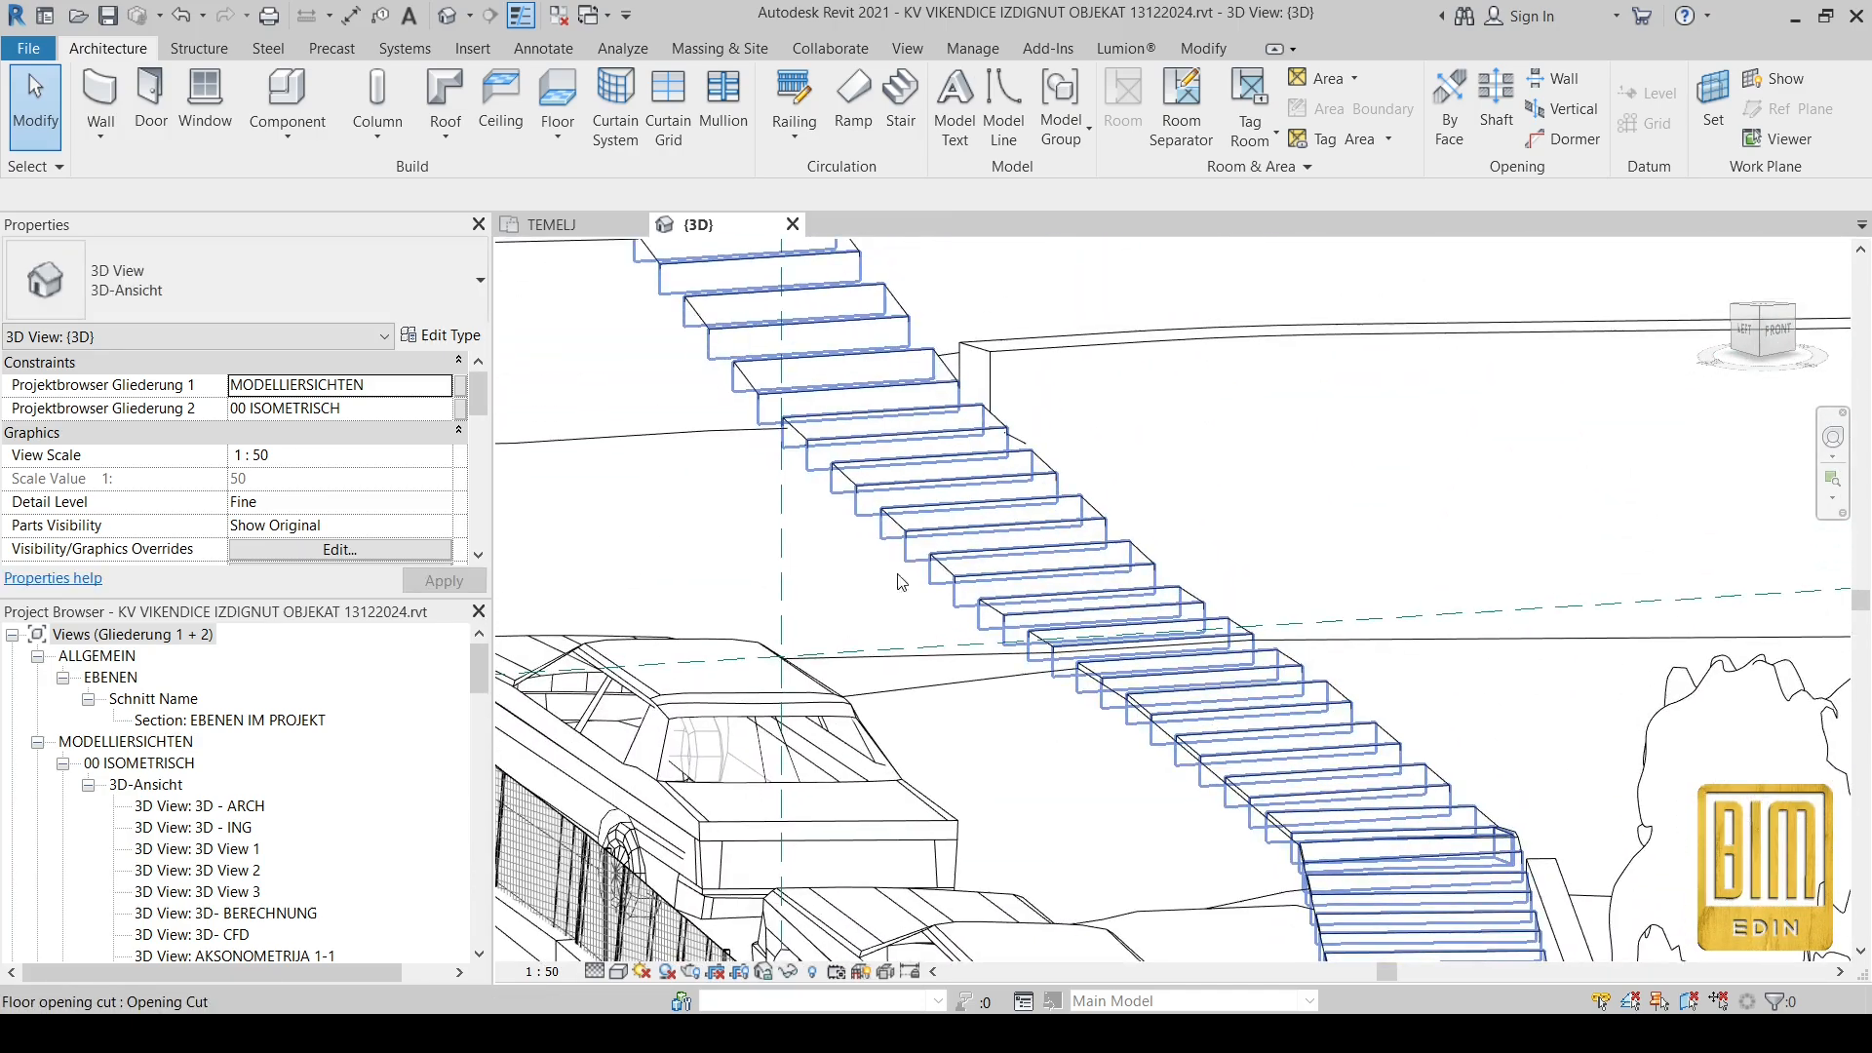
scroll(770, 547, up, 2)
middle_drag(931, 492, 1012, 857)
scroll(852, 728, down, 5)
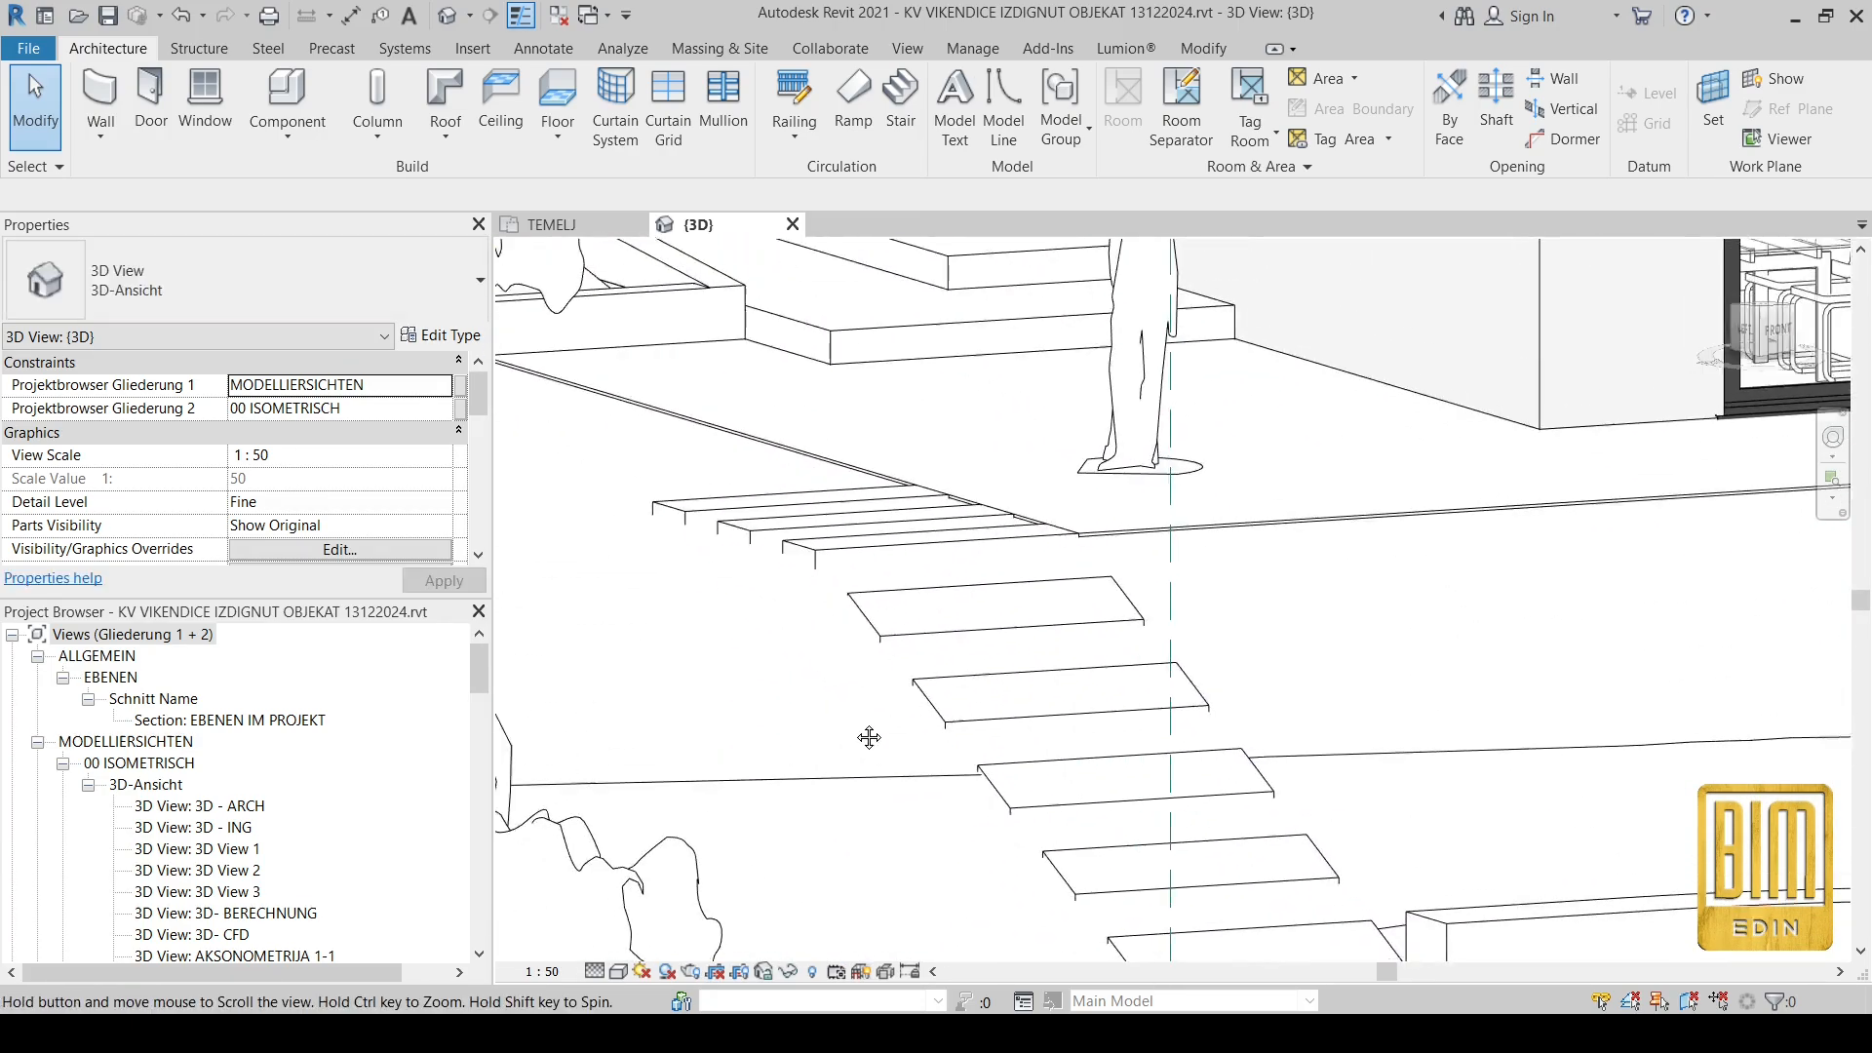
middle_drag(992, 637, 878, 785)
scroll(1058, 551, down, 2)
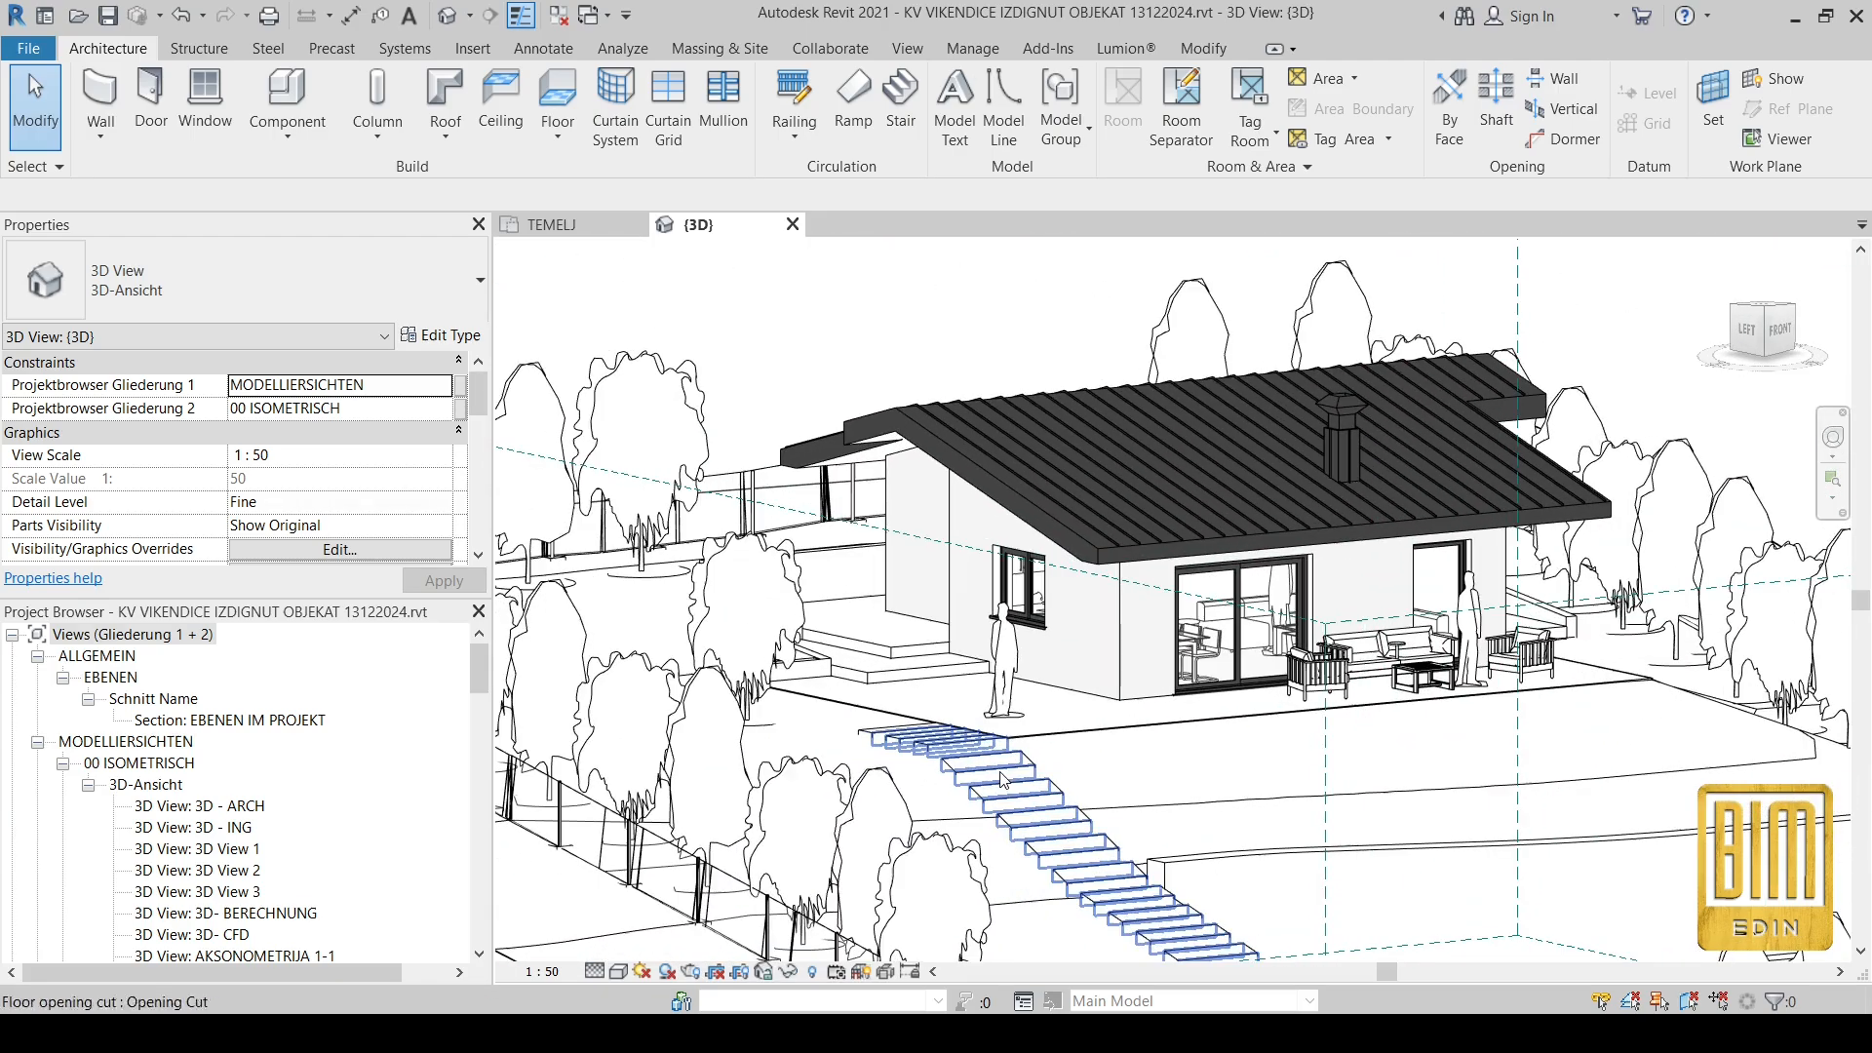
Step: Review the sheets 00 - NASLOVNA, 00-1 - SADRŽAJ, 02 - SITUACIJA and 03 - PRIZEMLJE
drag(479, 673, 478, 921)
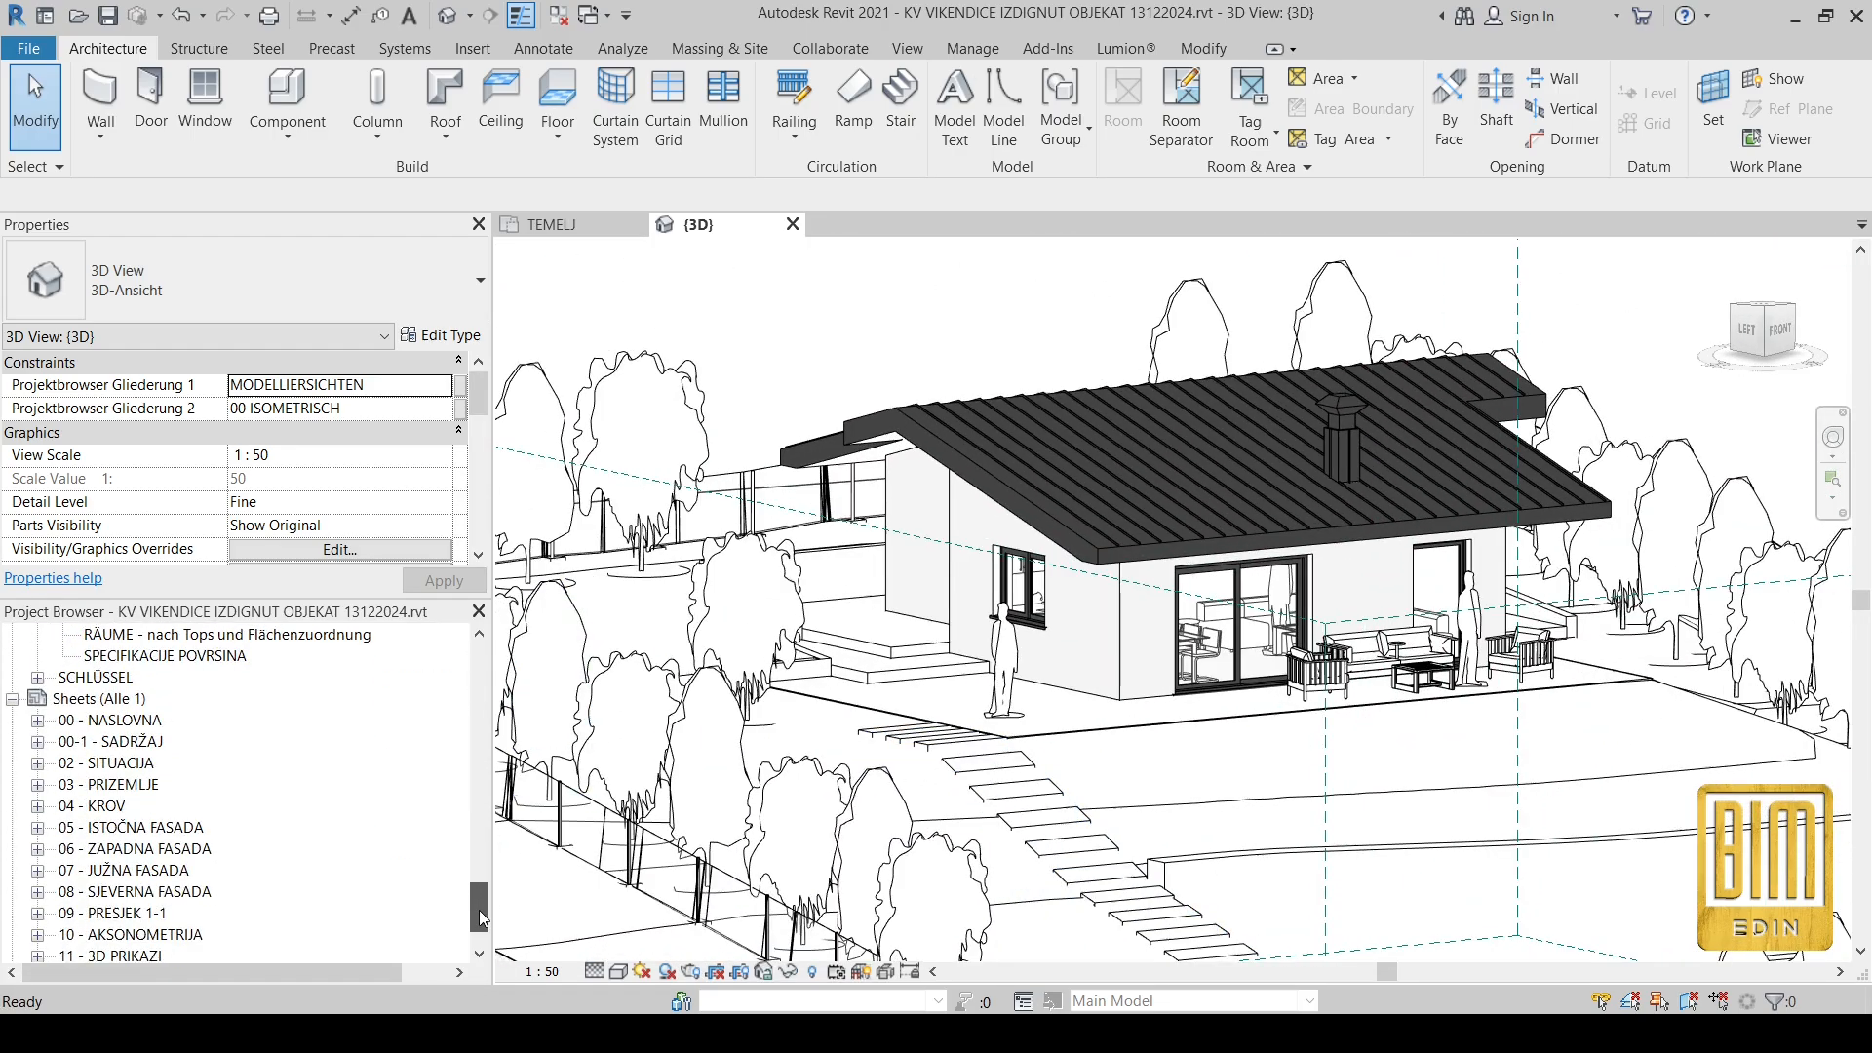
double_click(94, 700)
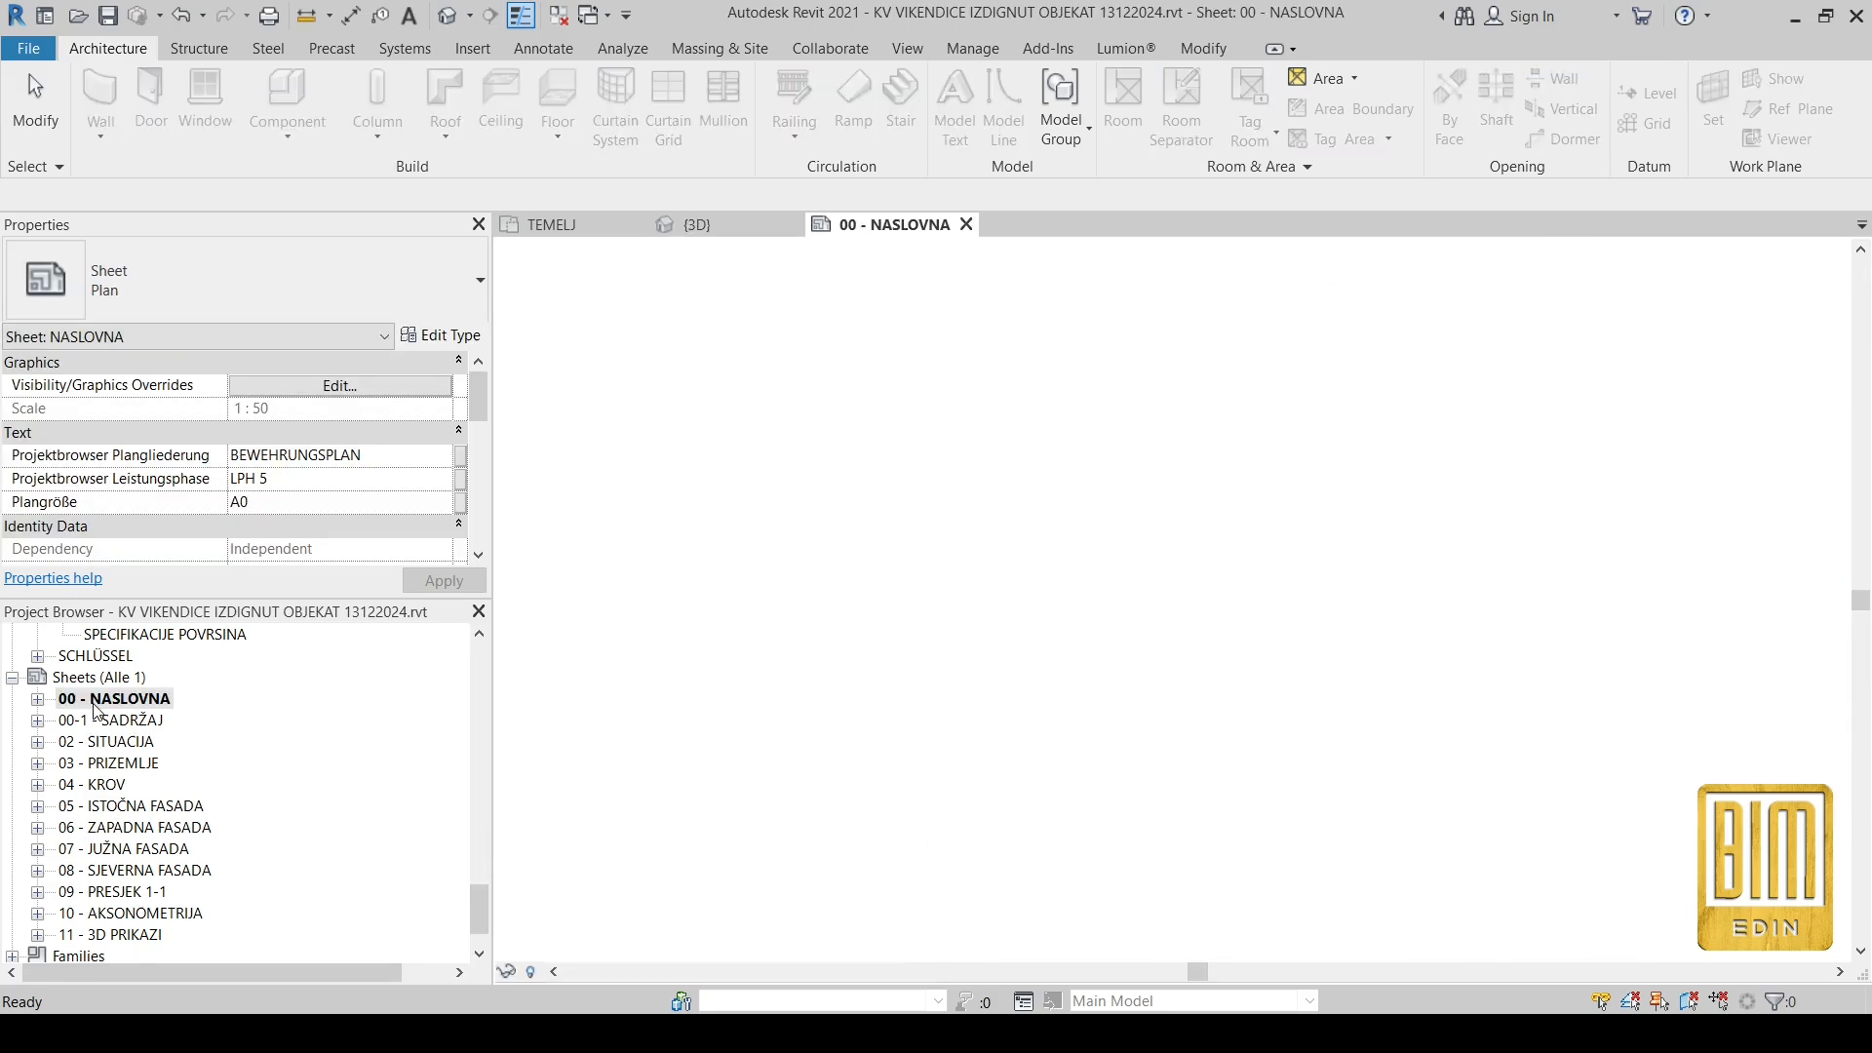
double_click(97, 719)
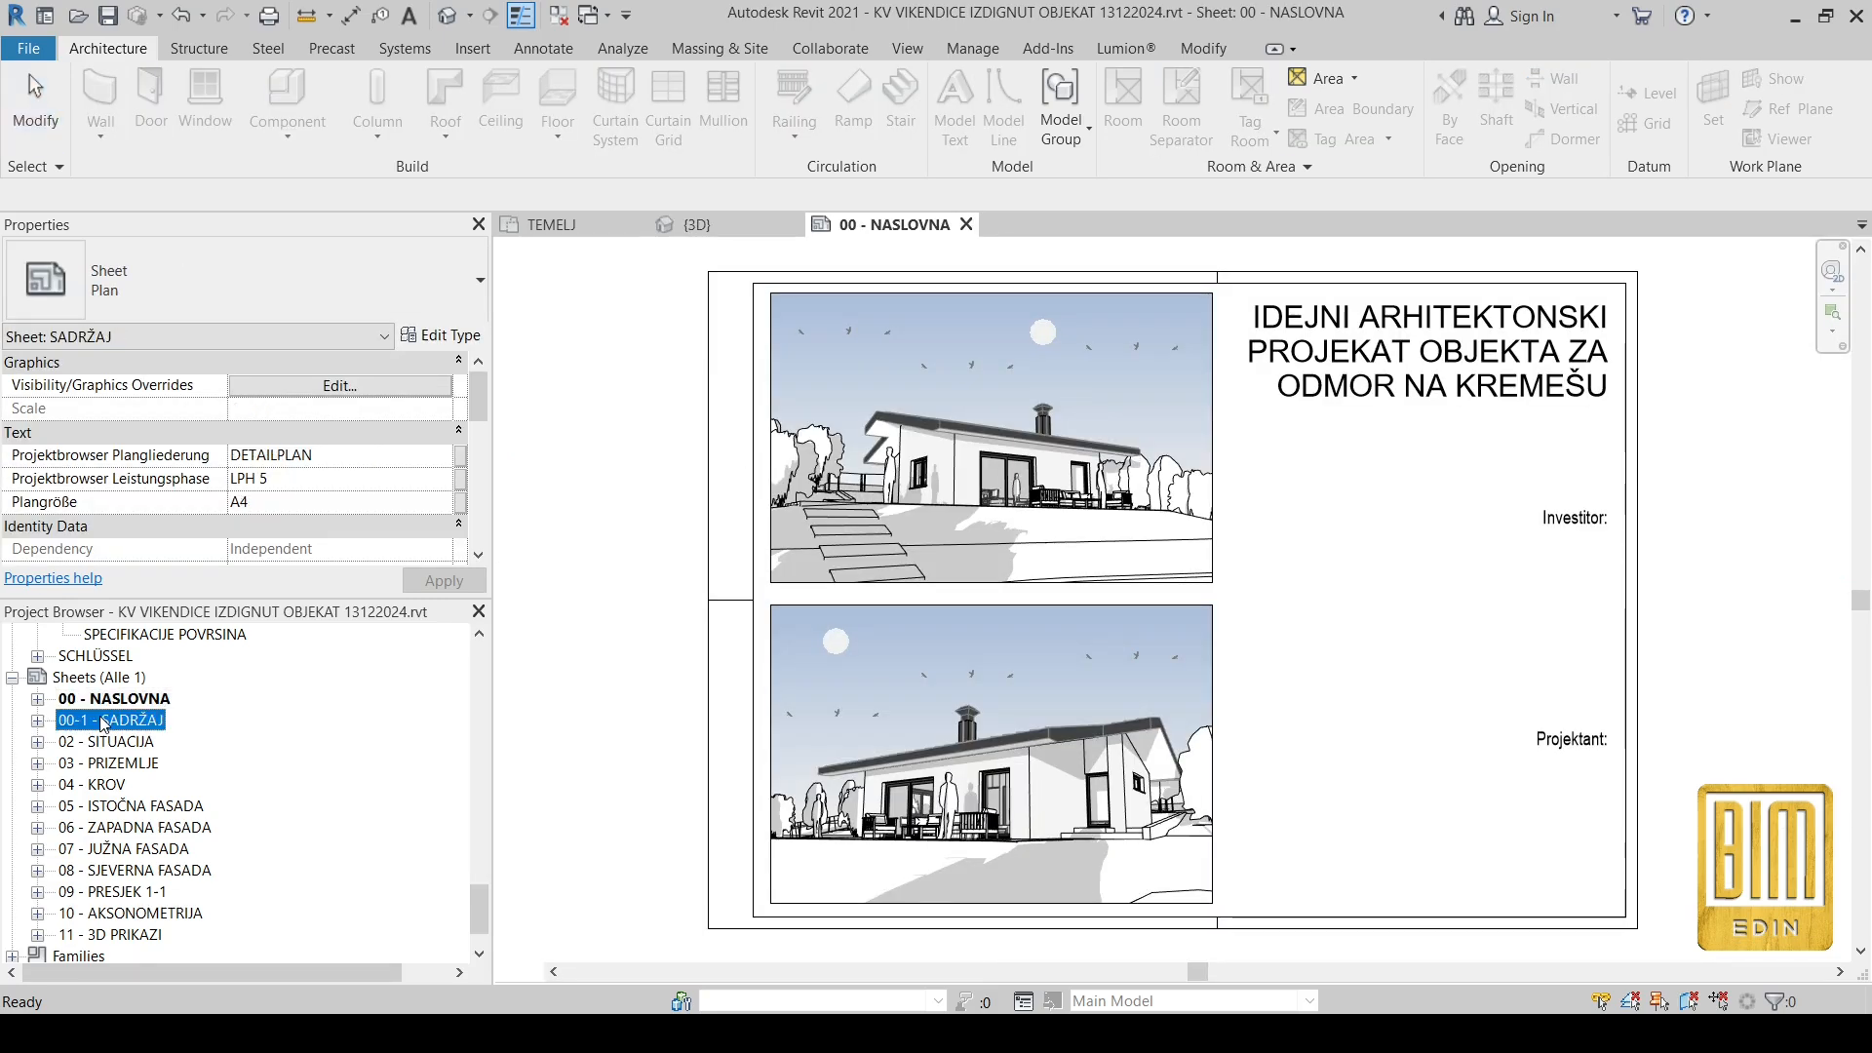
double_click(110, 745)
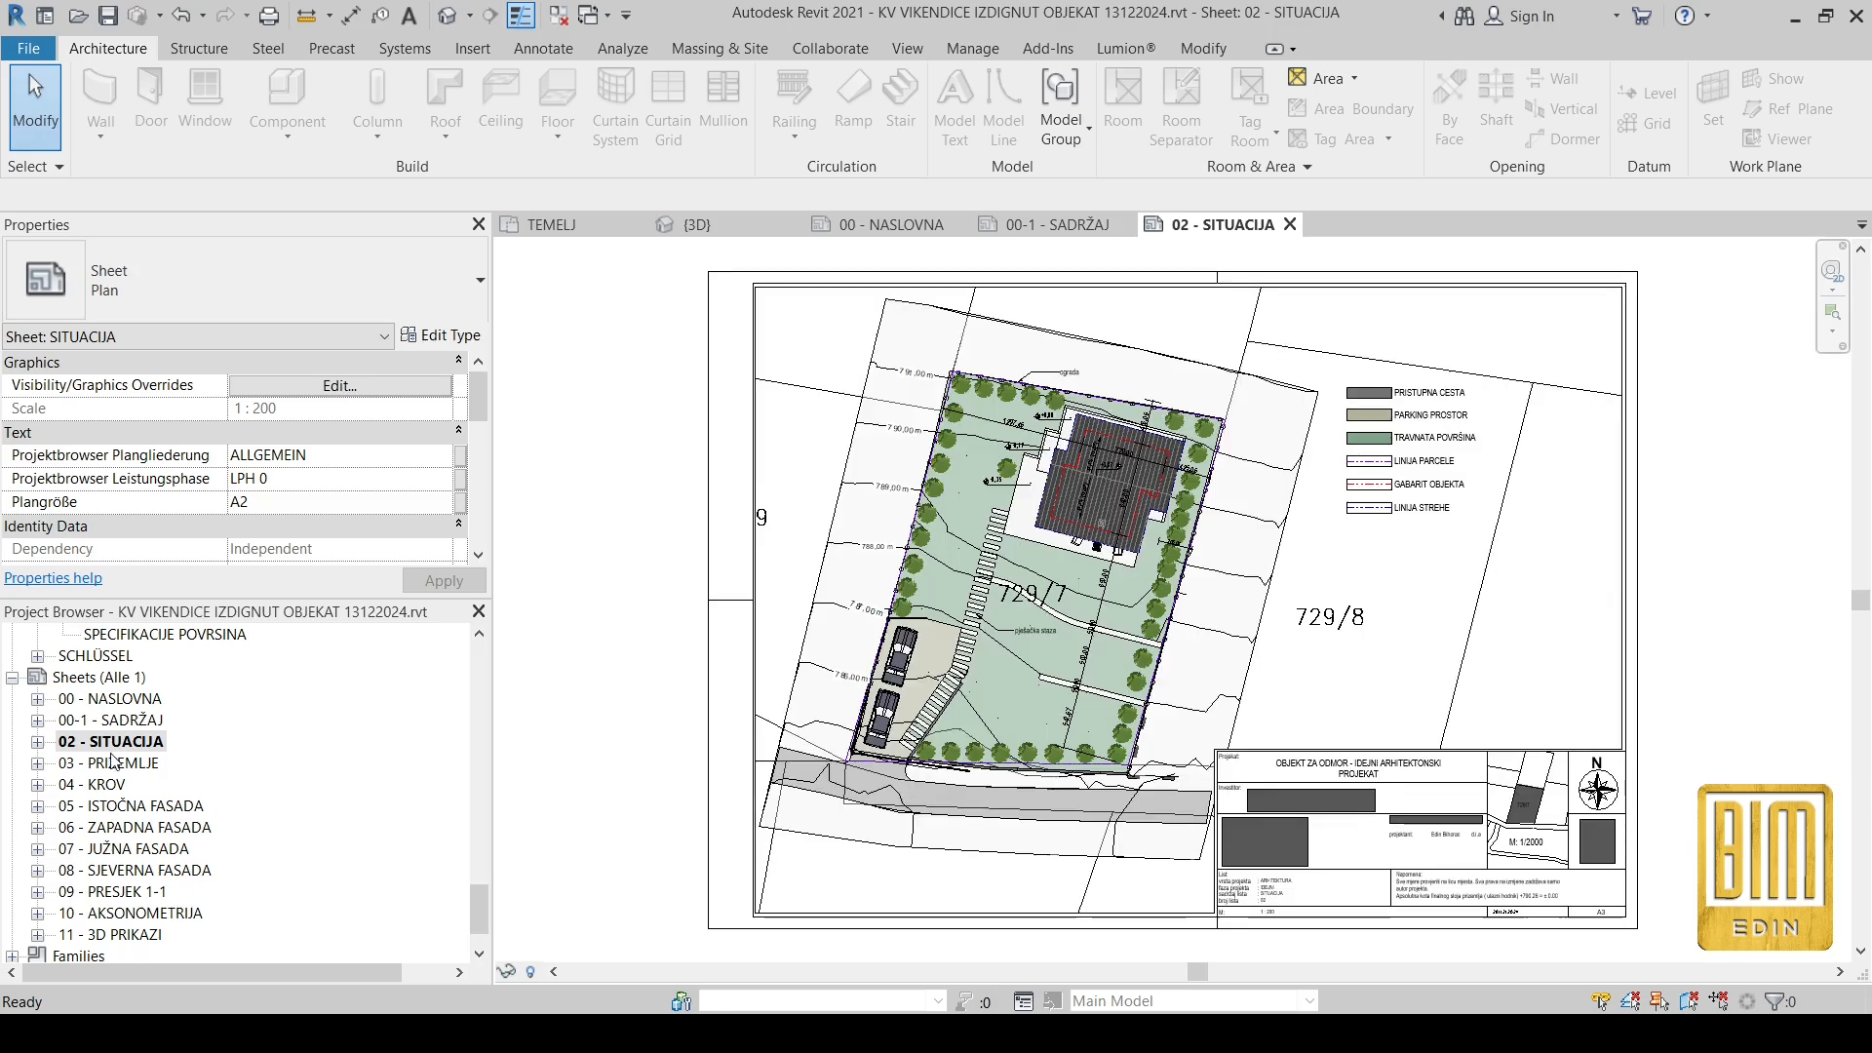
click(113, 765)
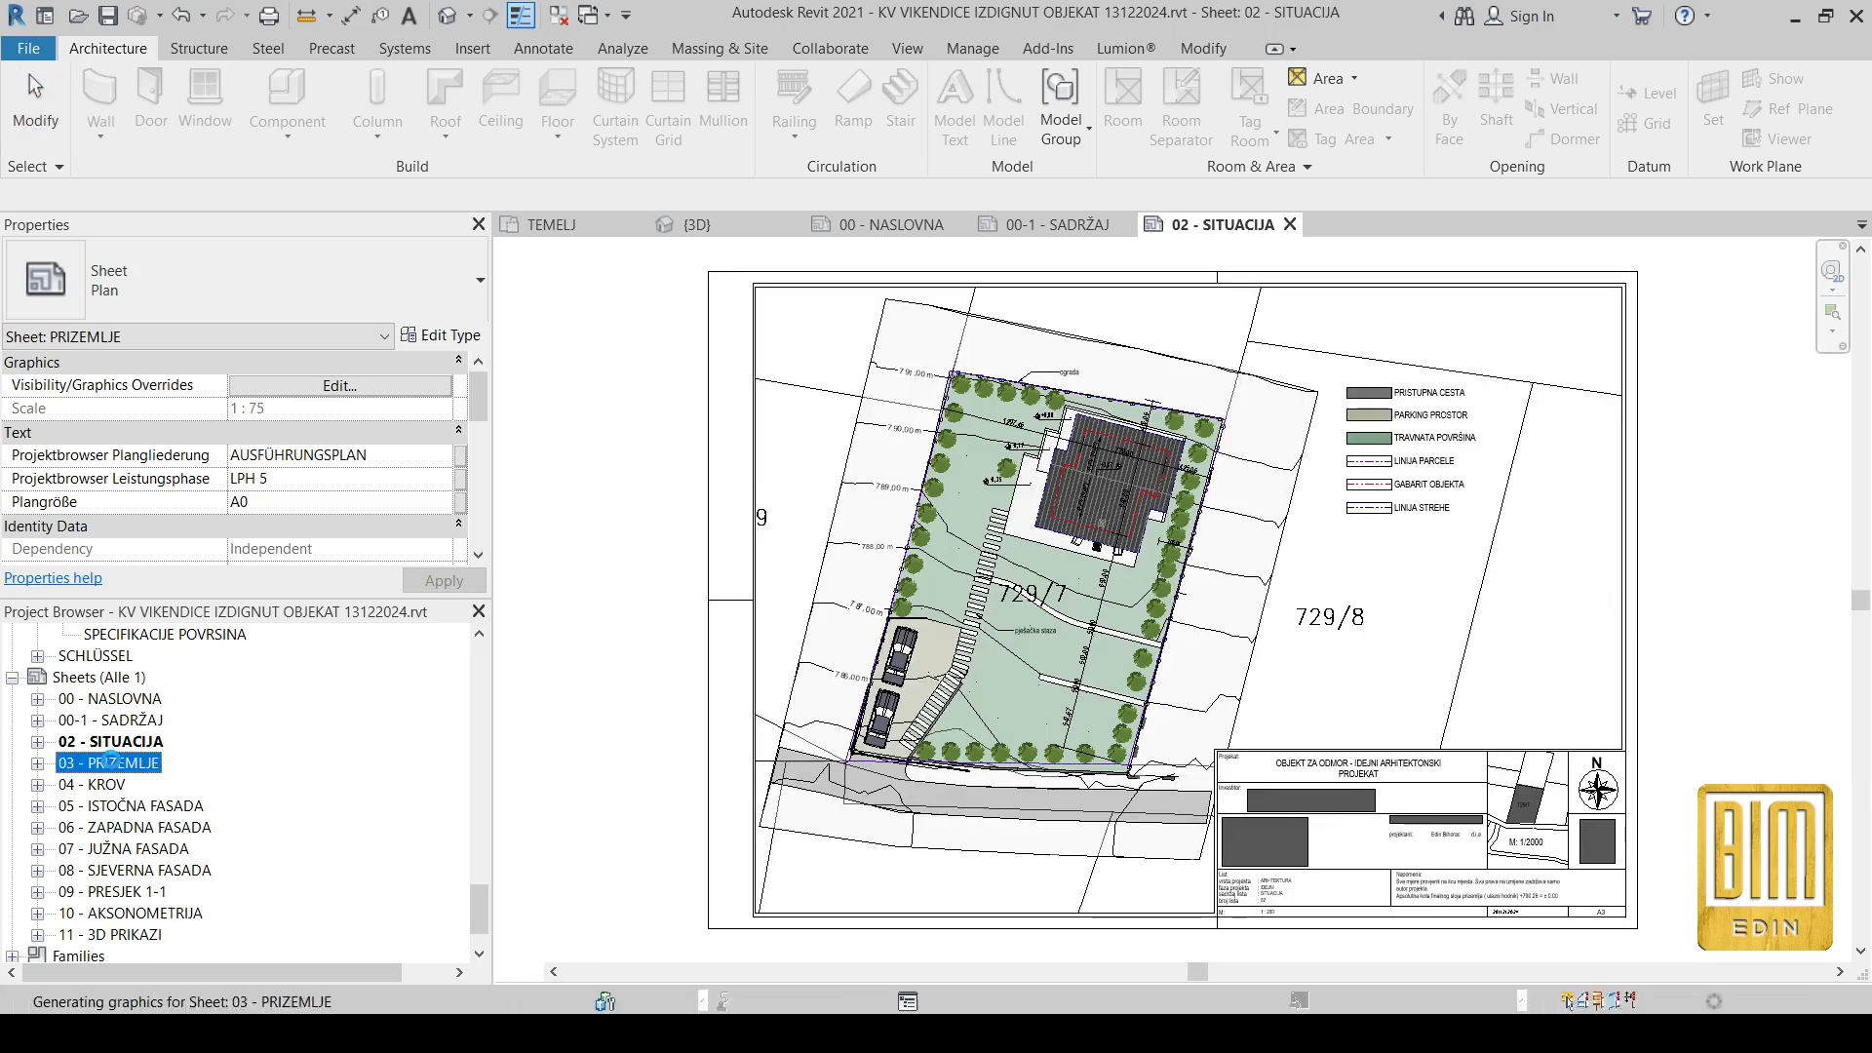
double_click(110, 762)
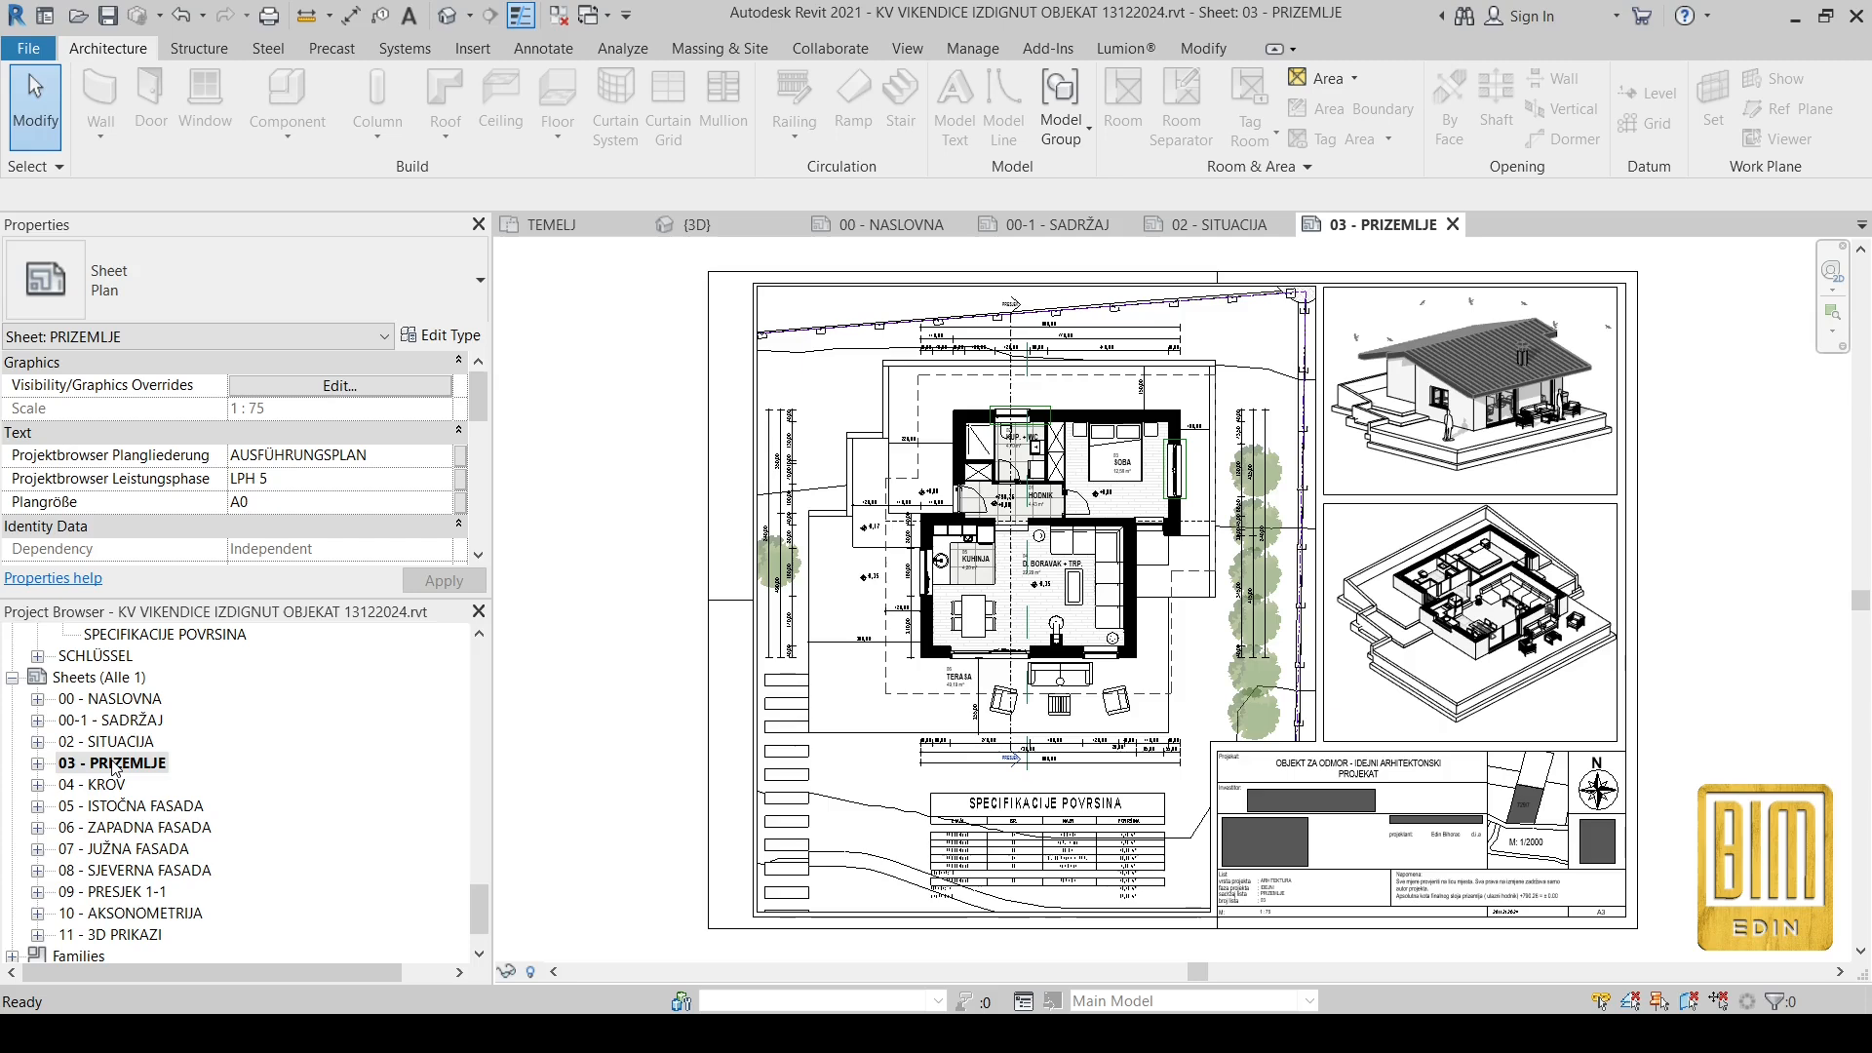
middle_drag(1206, 809, 1166, 807)
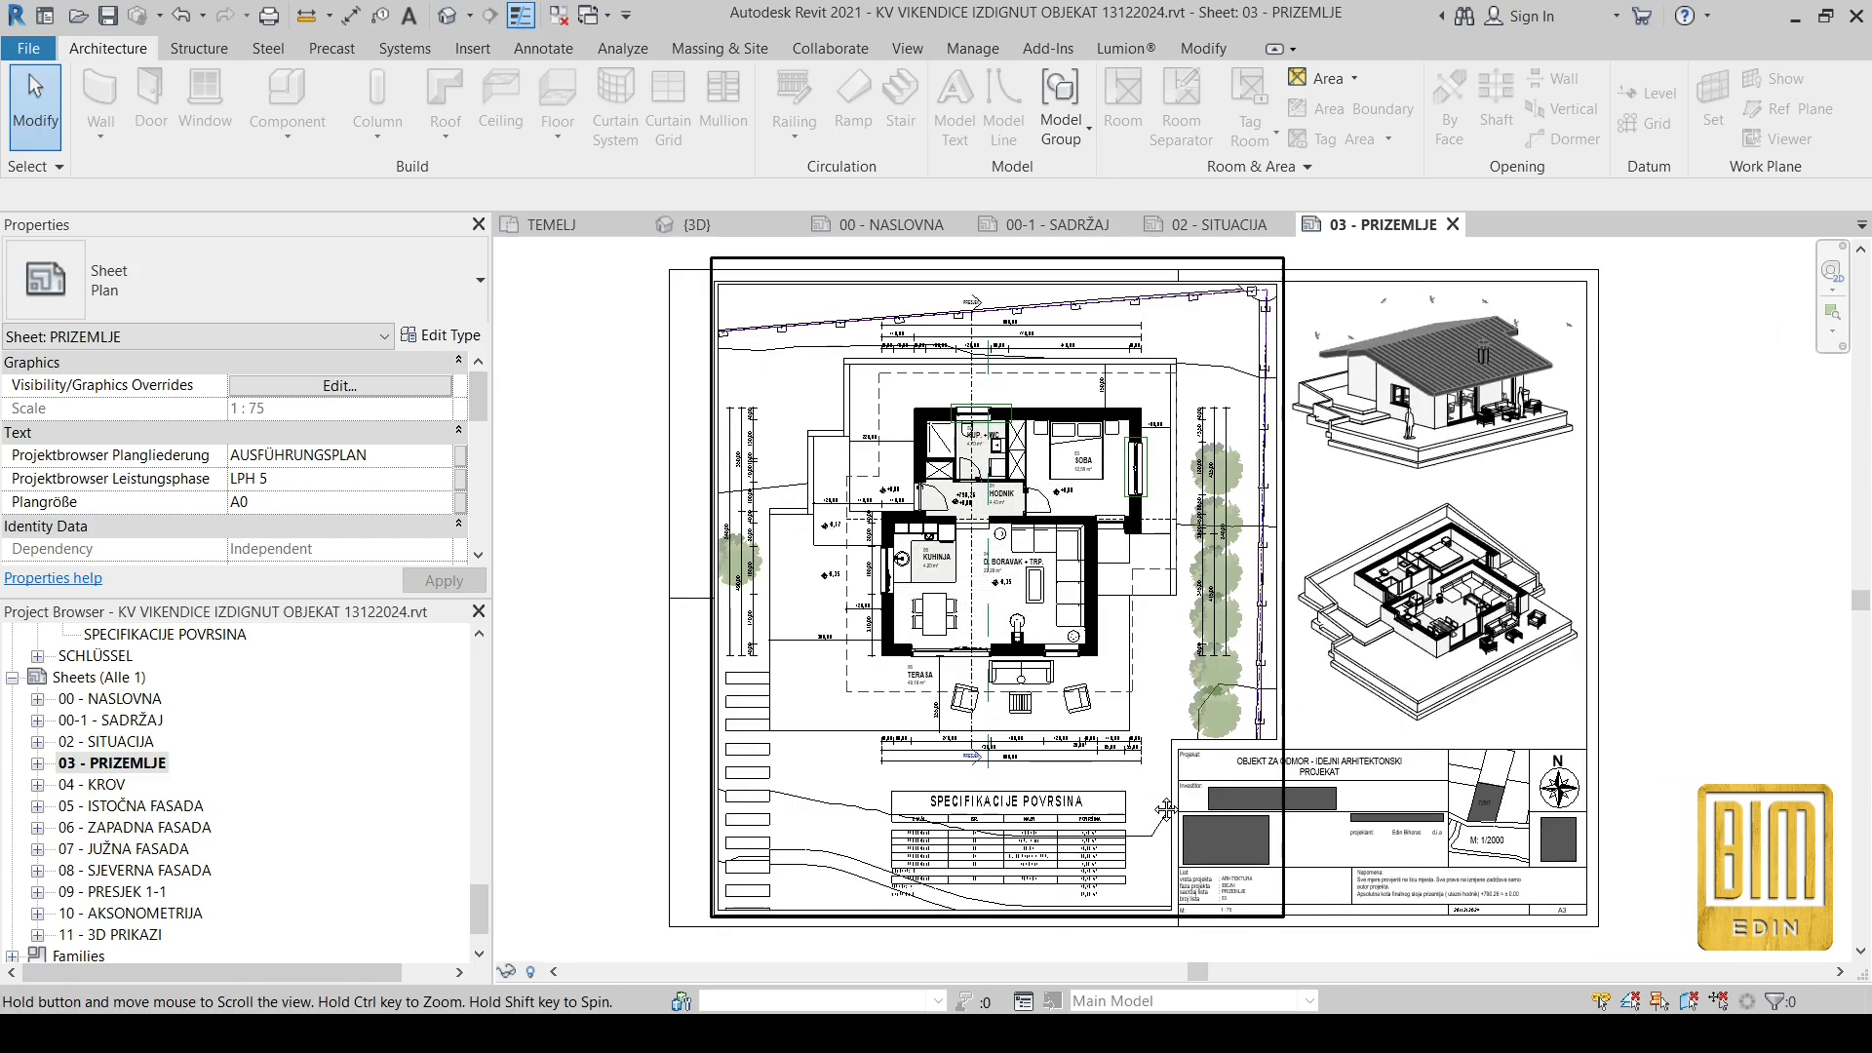
Step: Review the roof sheet 04 - KROV and the four facade sheets, 05 - ISTOČNA FASADA through 08 - SJEVERNA FASADA
double_click(87, 786)
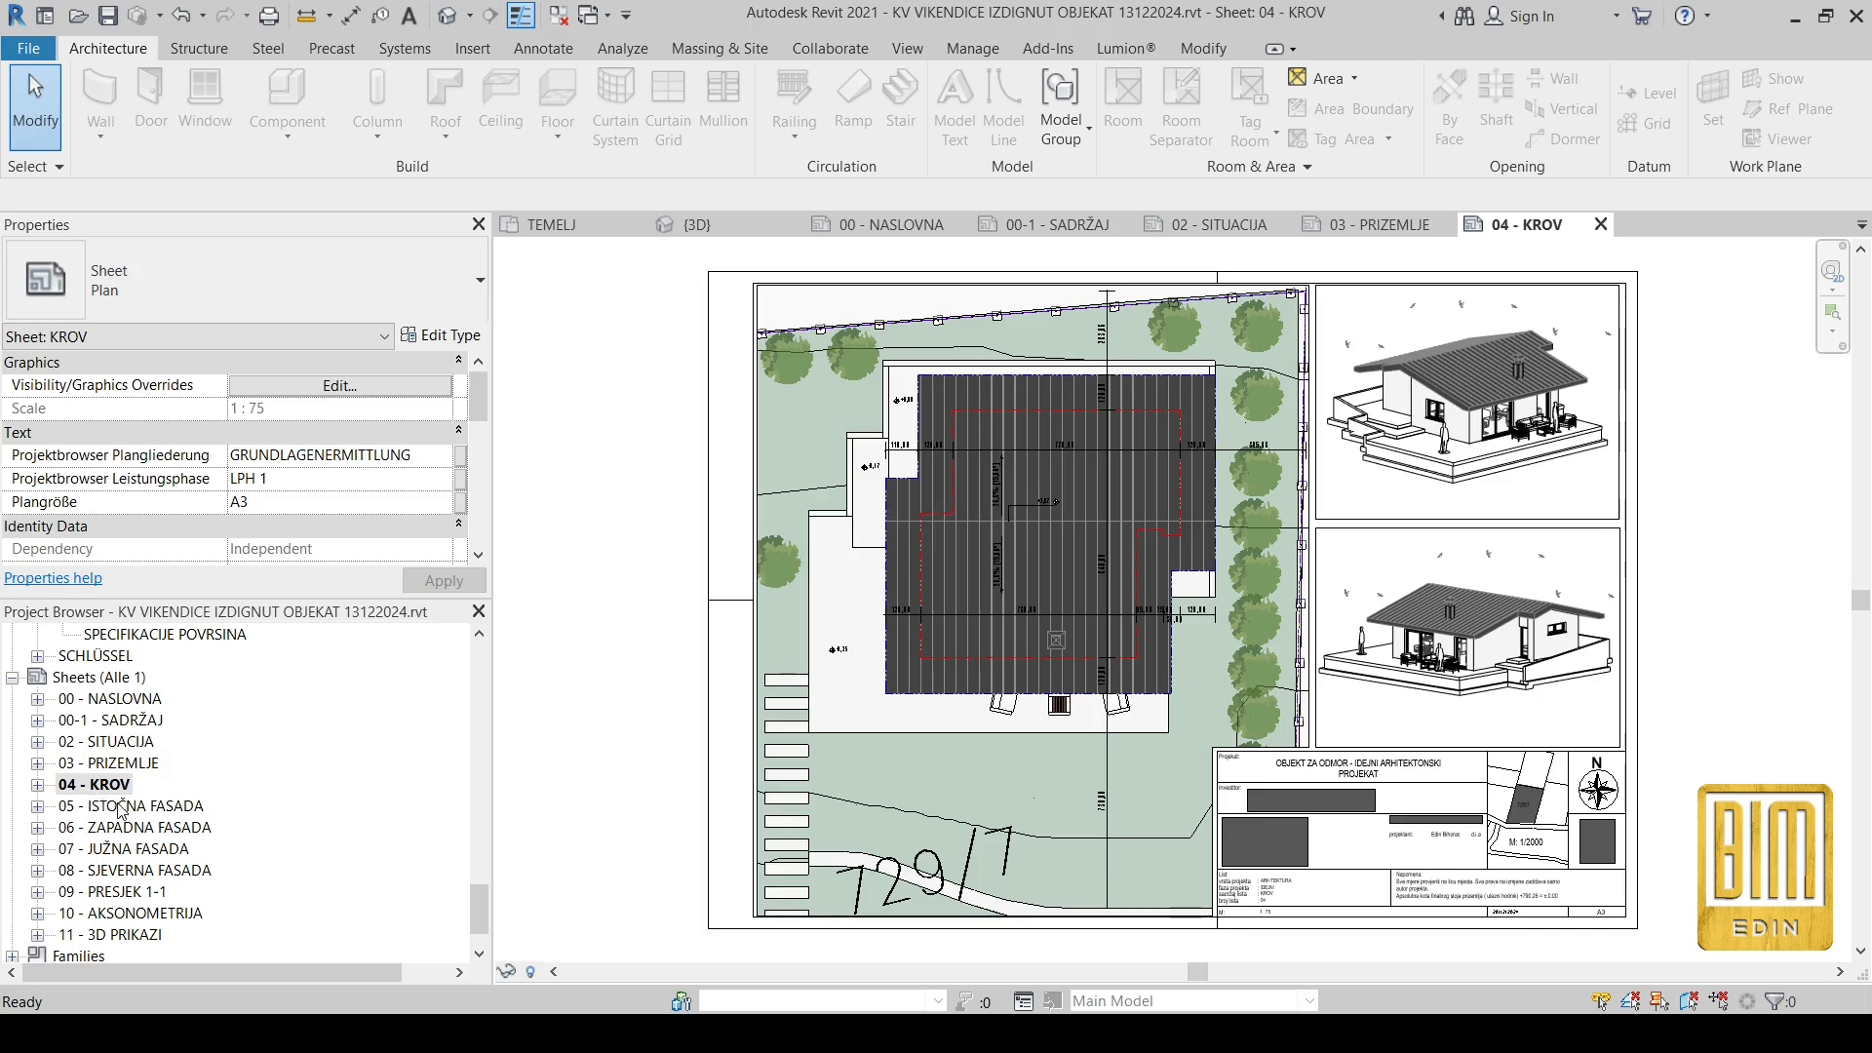
double_click(125, 809)
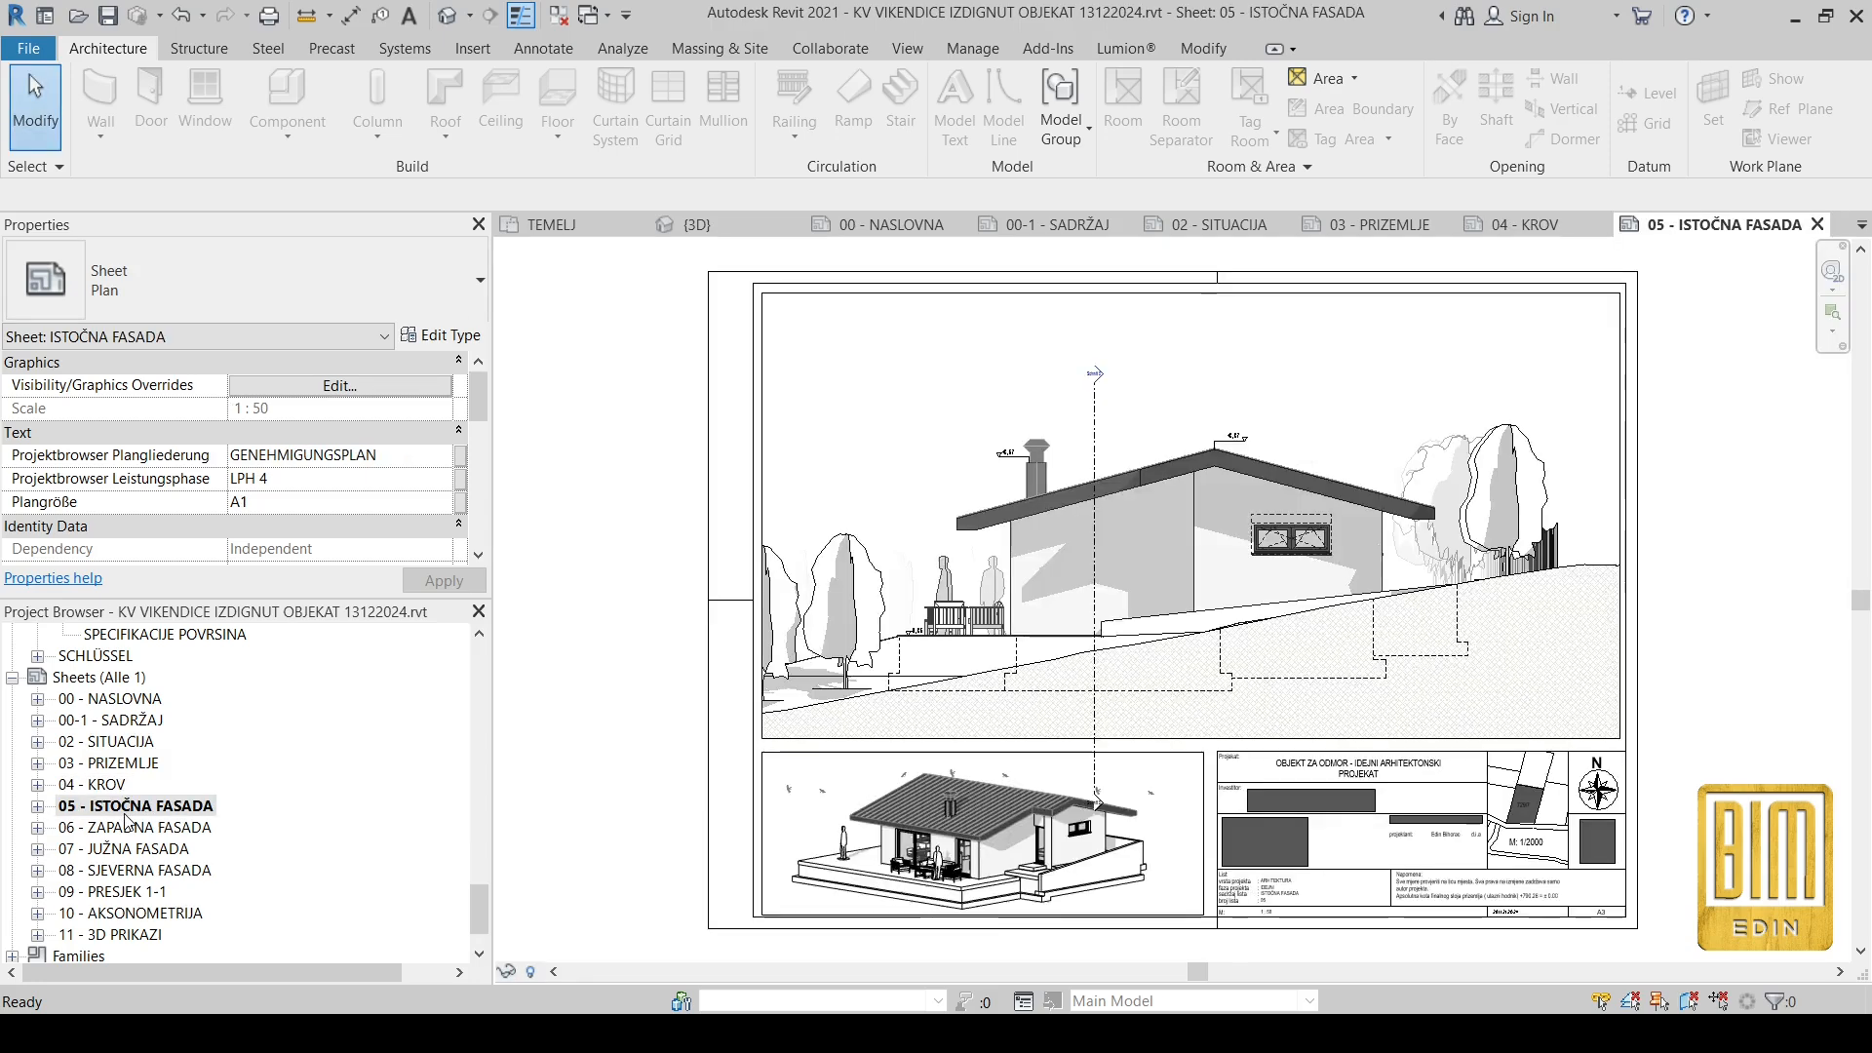
double_click(133, 829)
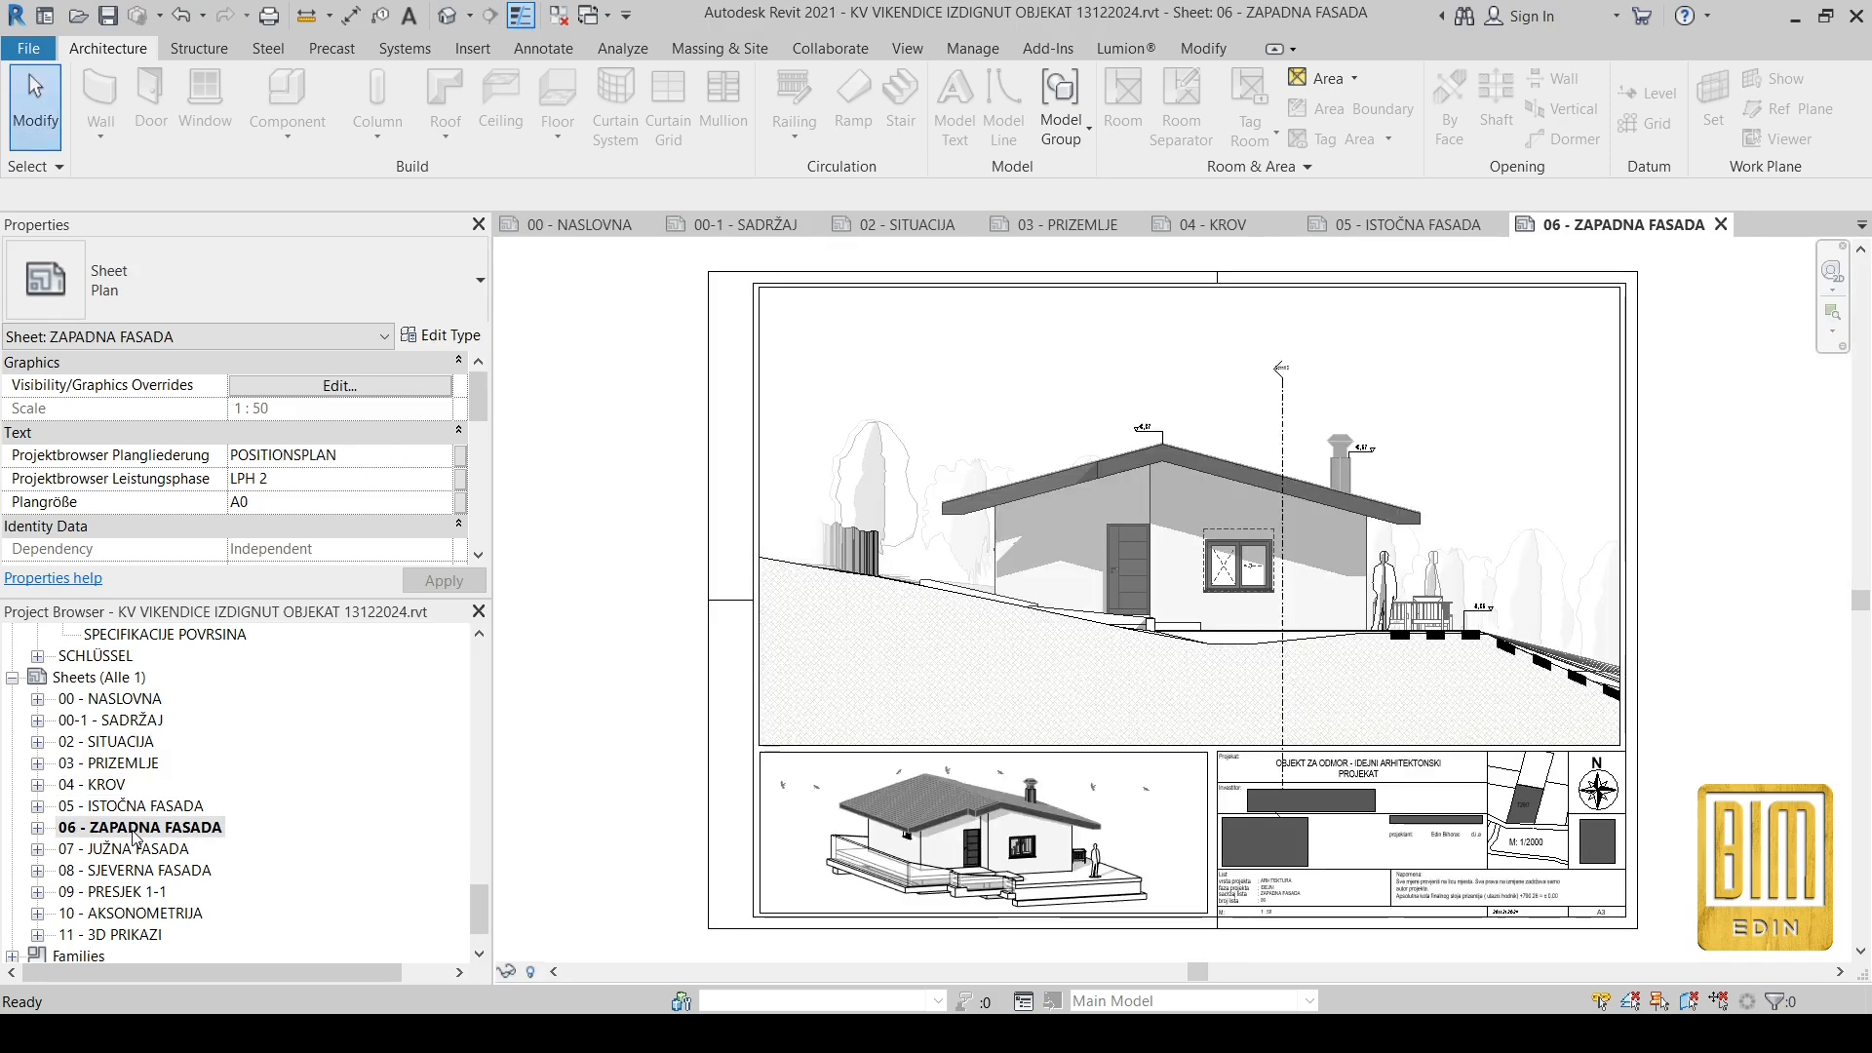
double_click(136, 850)
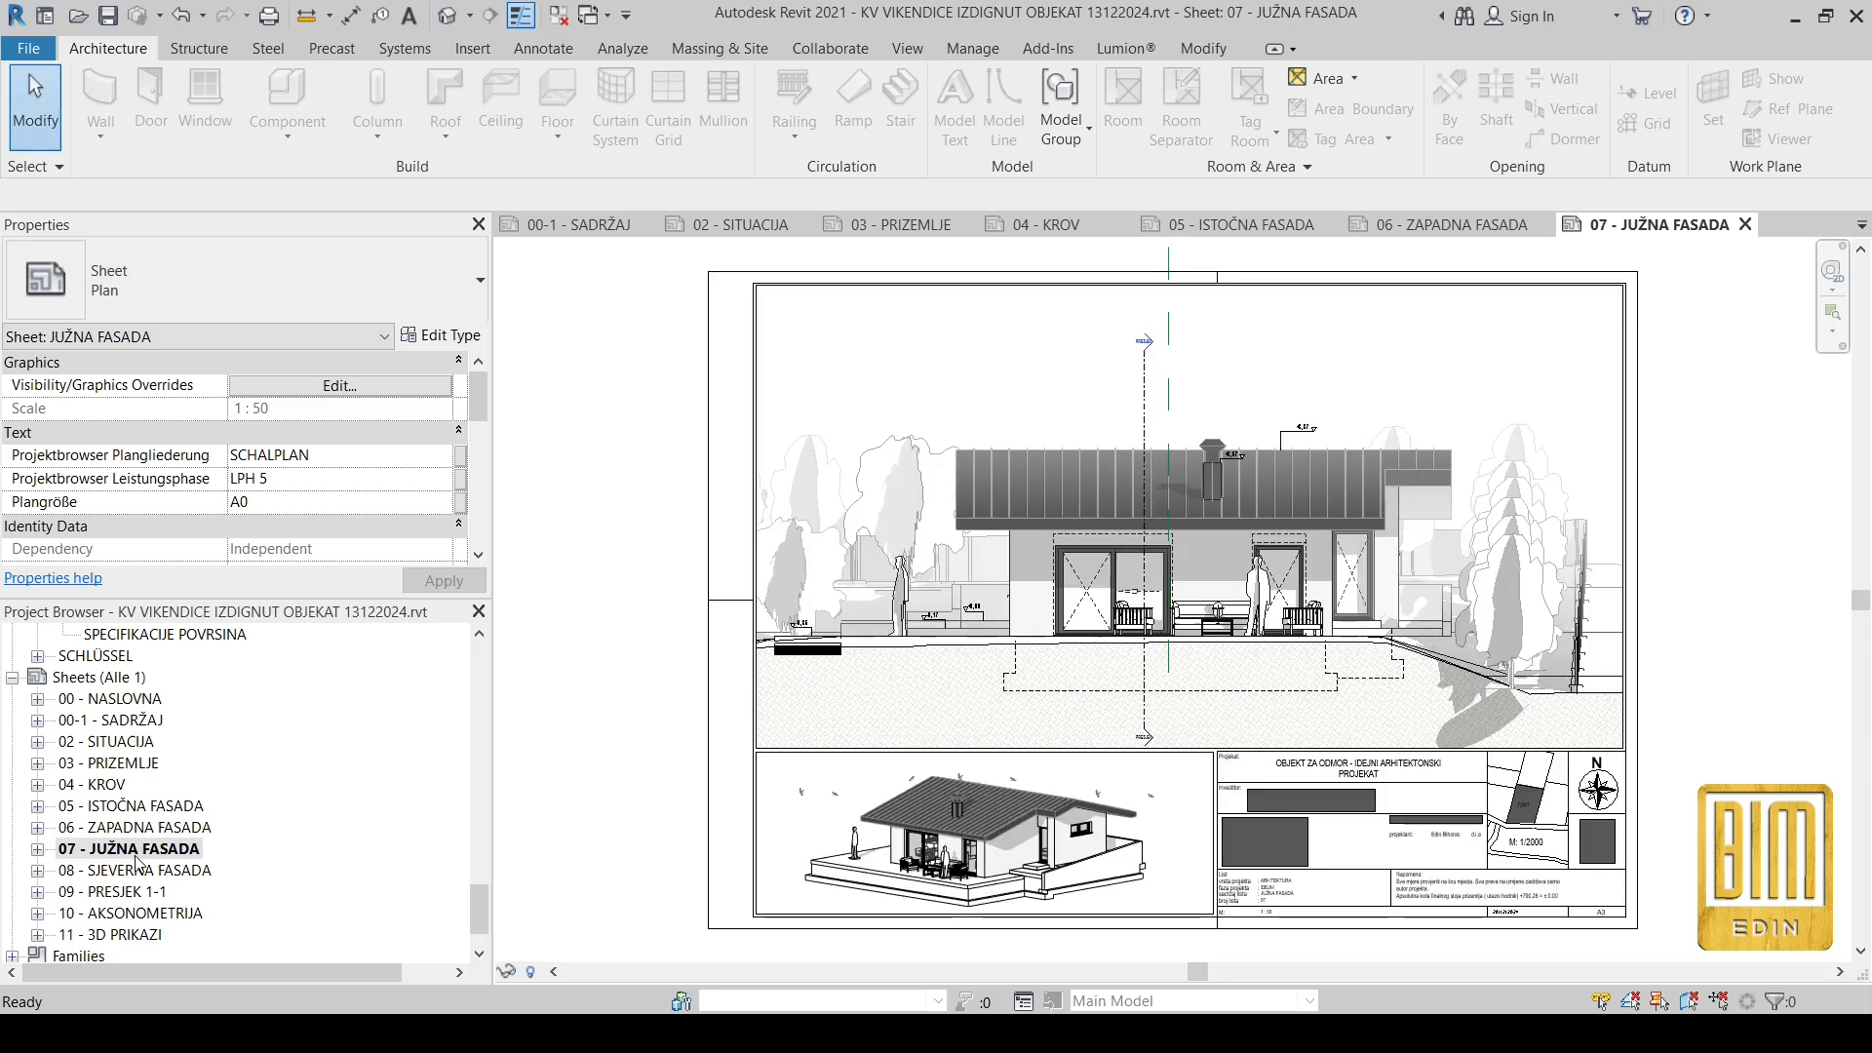
double_click(132, 871)
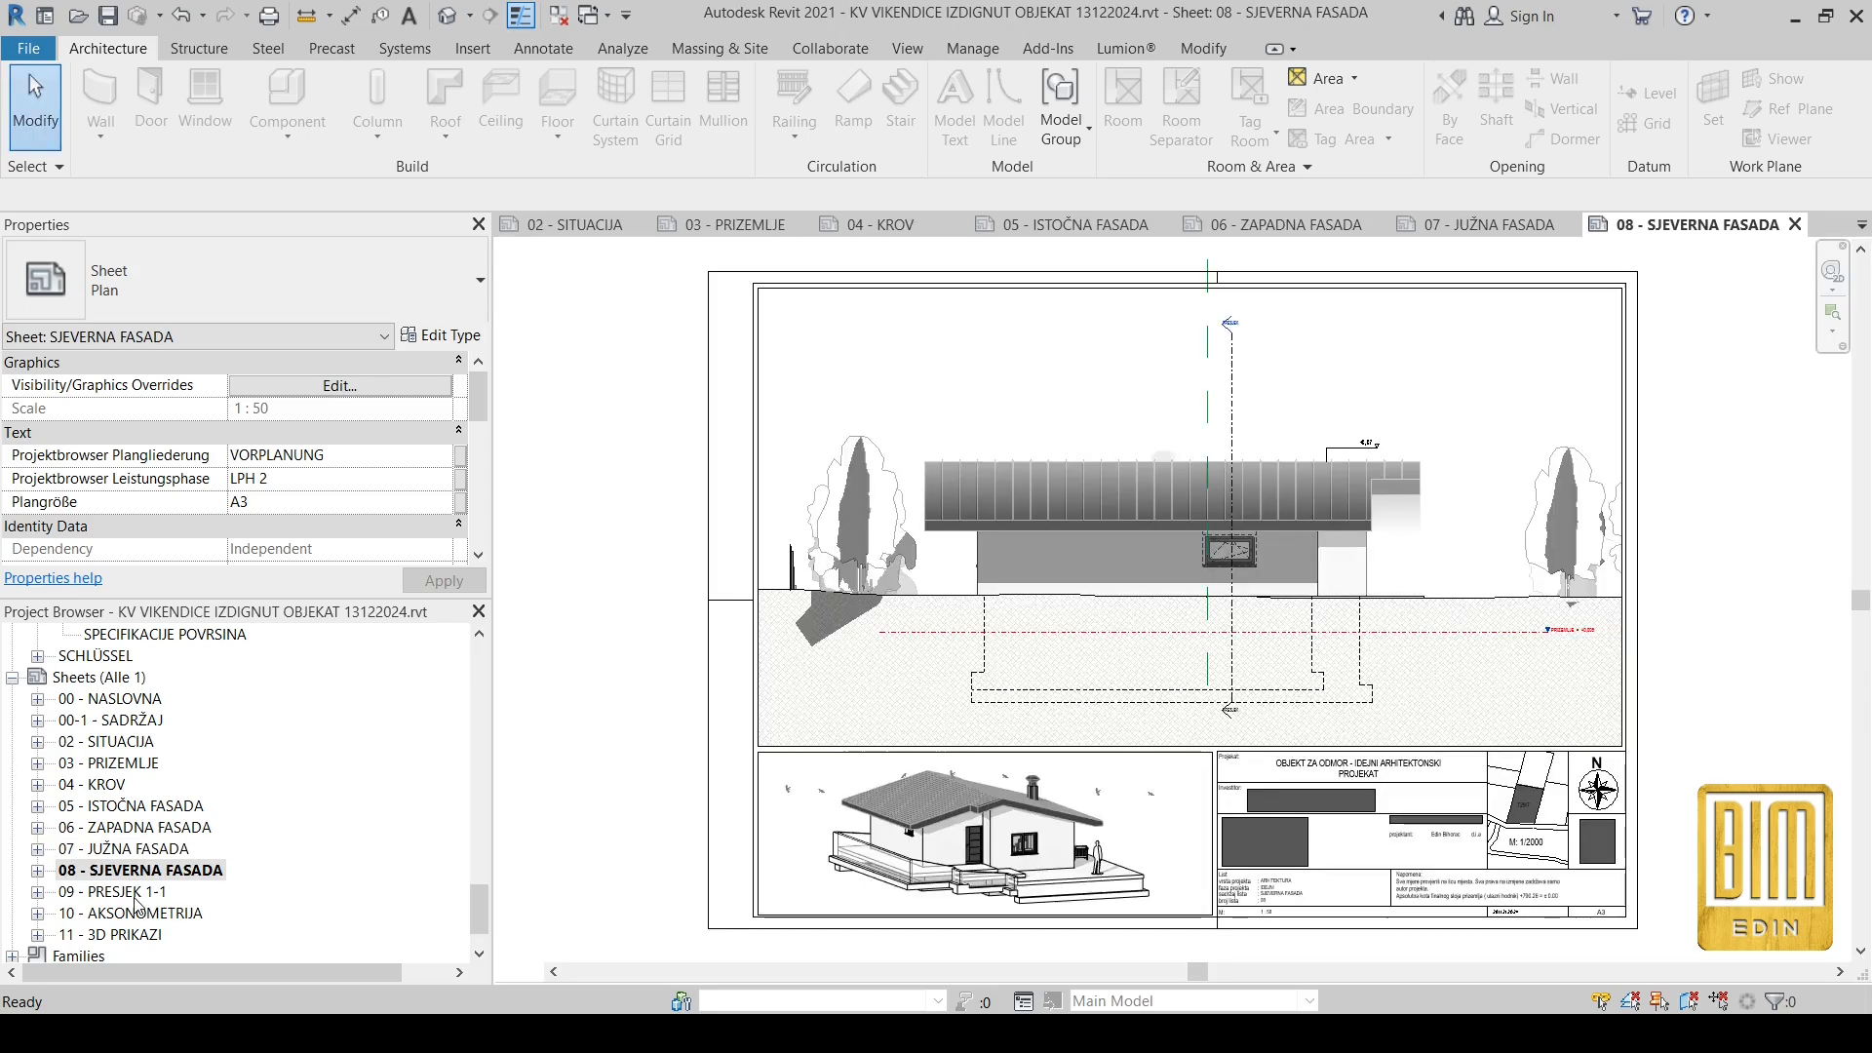
Step: Open the sheets 09 - PRESJEK 1-1, 10 - AKSONOMETRIJA and 11 - 3D PRIKAZI for review
double_click(133, 895)
double_click(131, 913)
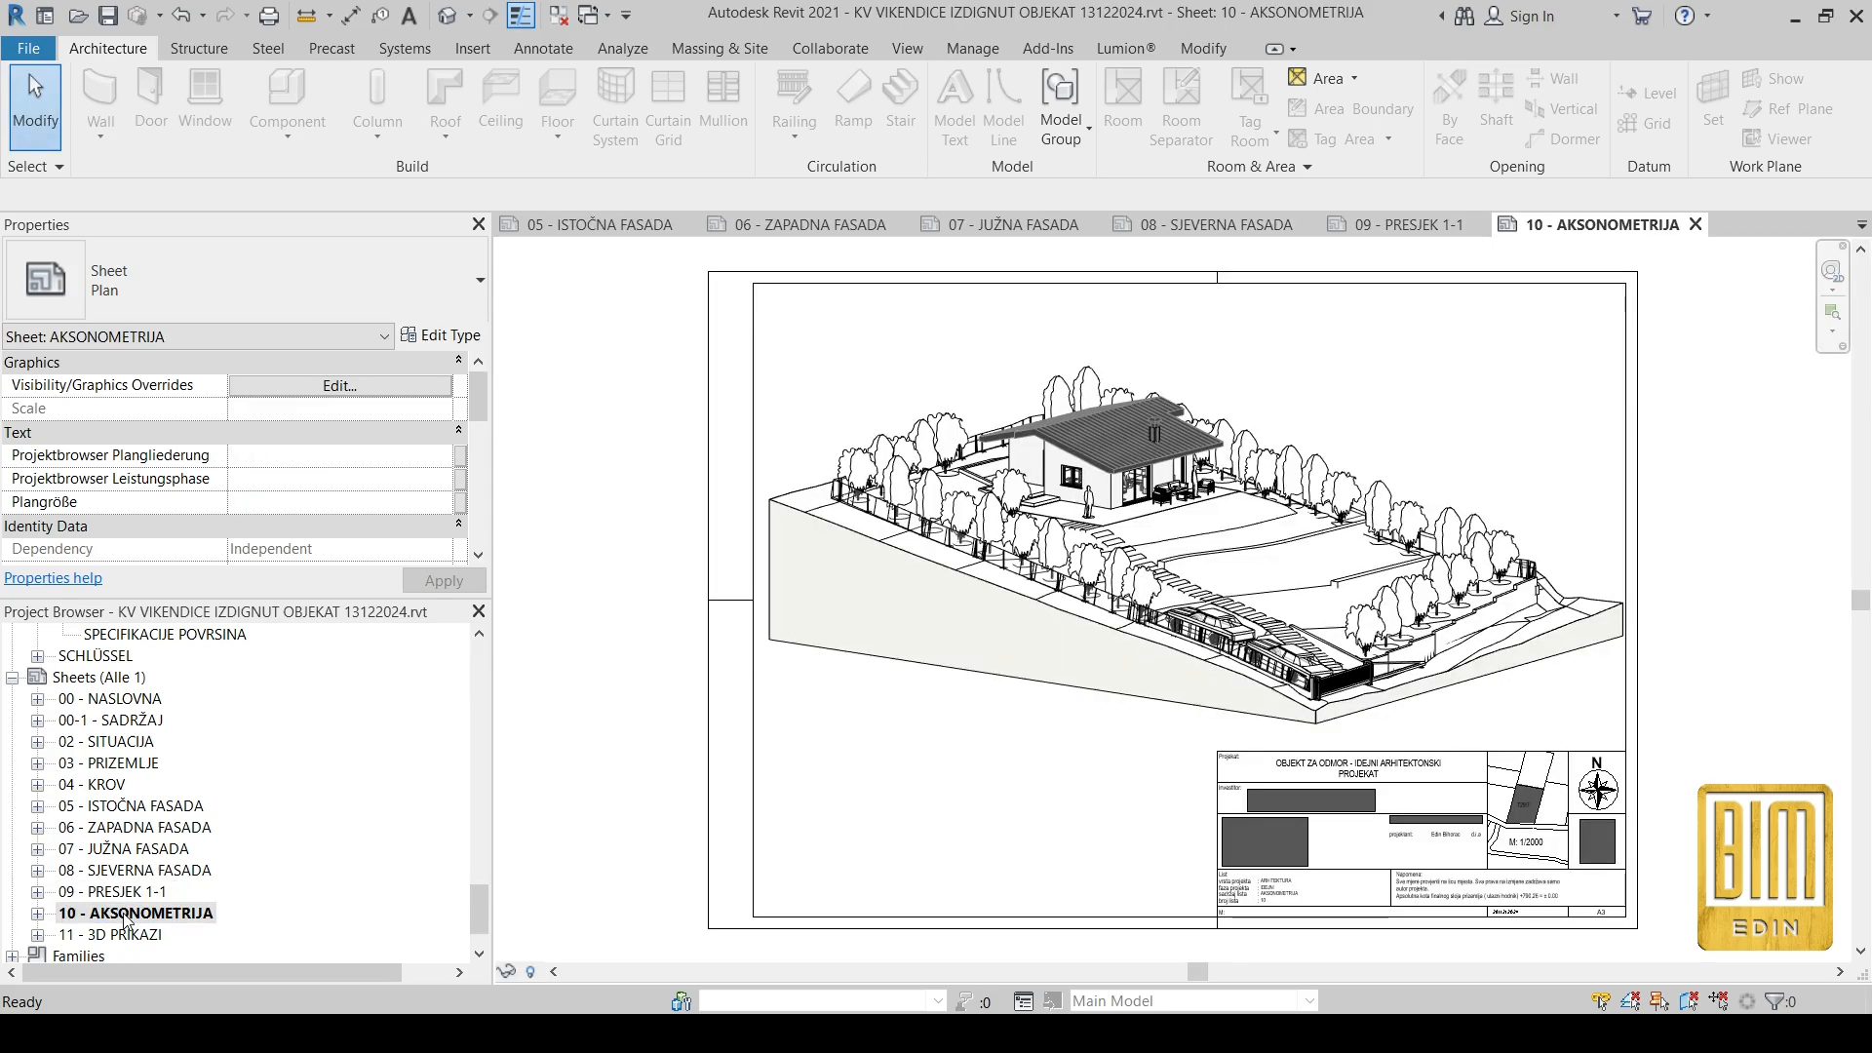
double_click(123, 935)
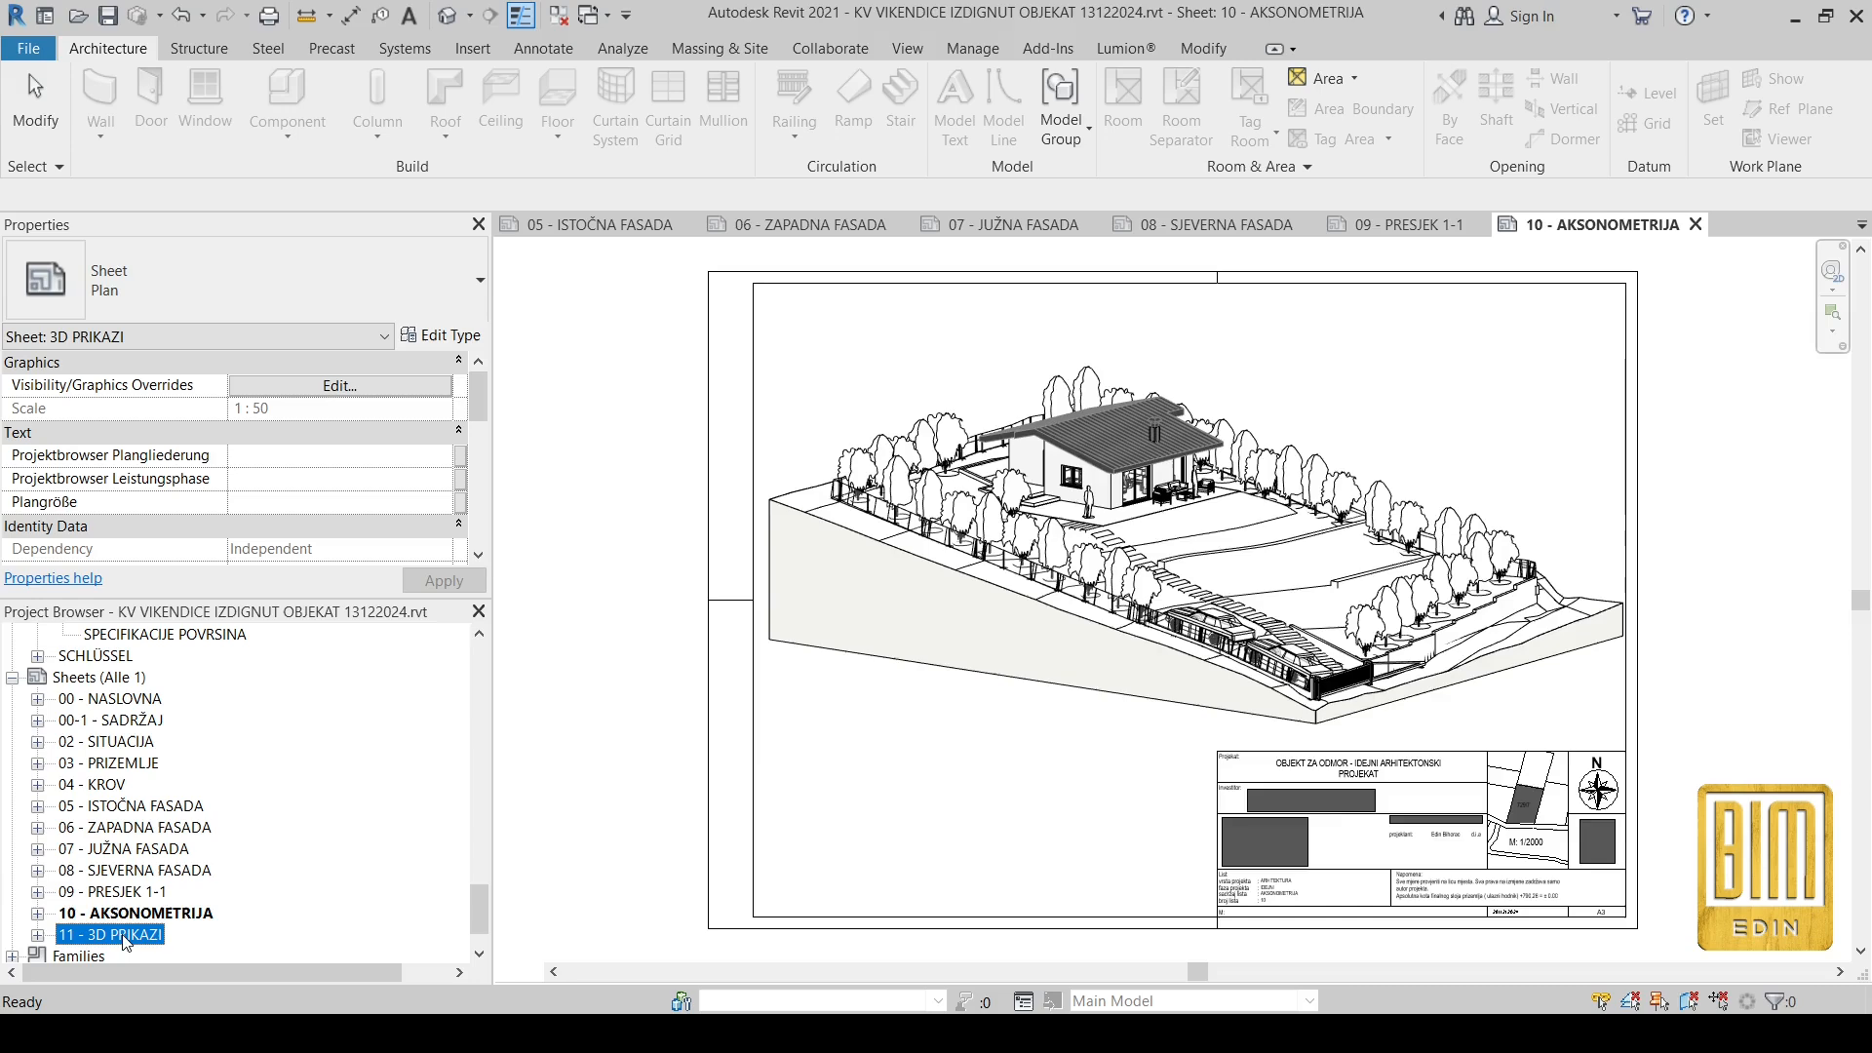